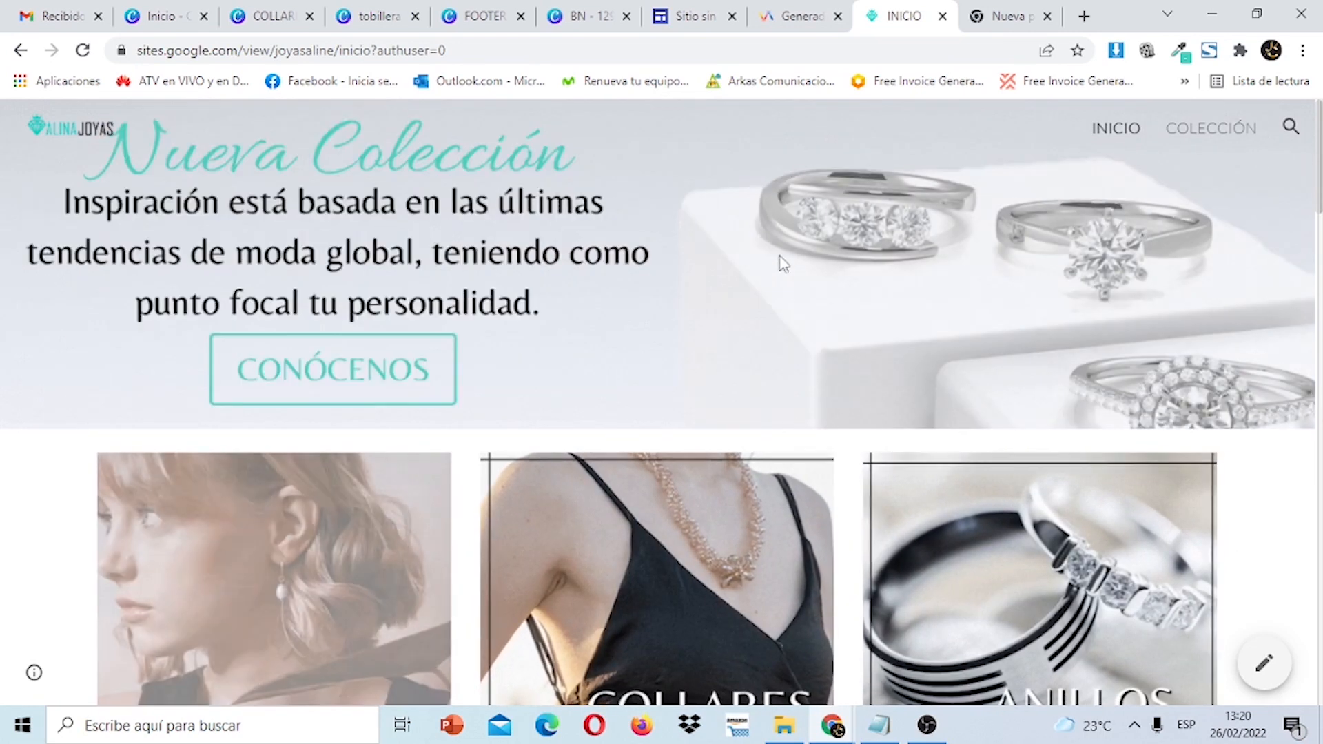
# Browse the product grid and test a 'COMPRAR POR WHATSAPP' purchase link.
pyautogui.scroll(-4, 1309, 207)
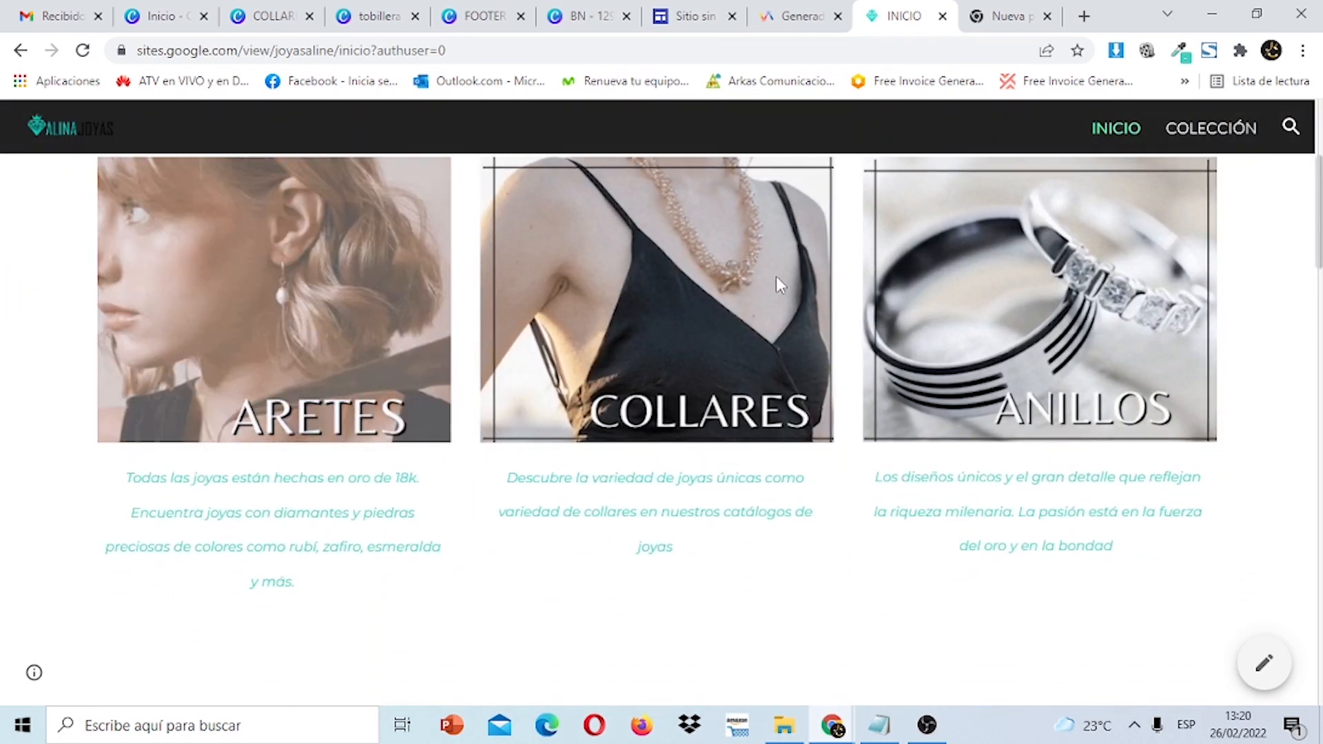
pyautogui.scroll(-8, 1319, 221)
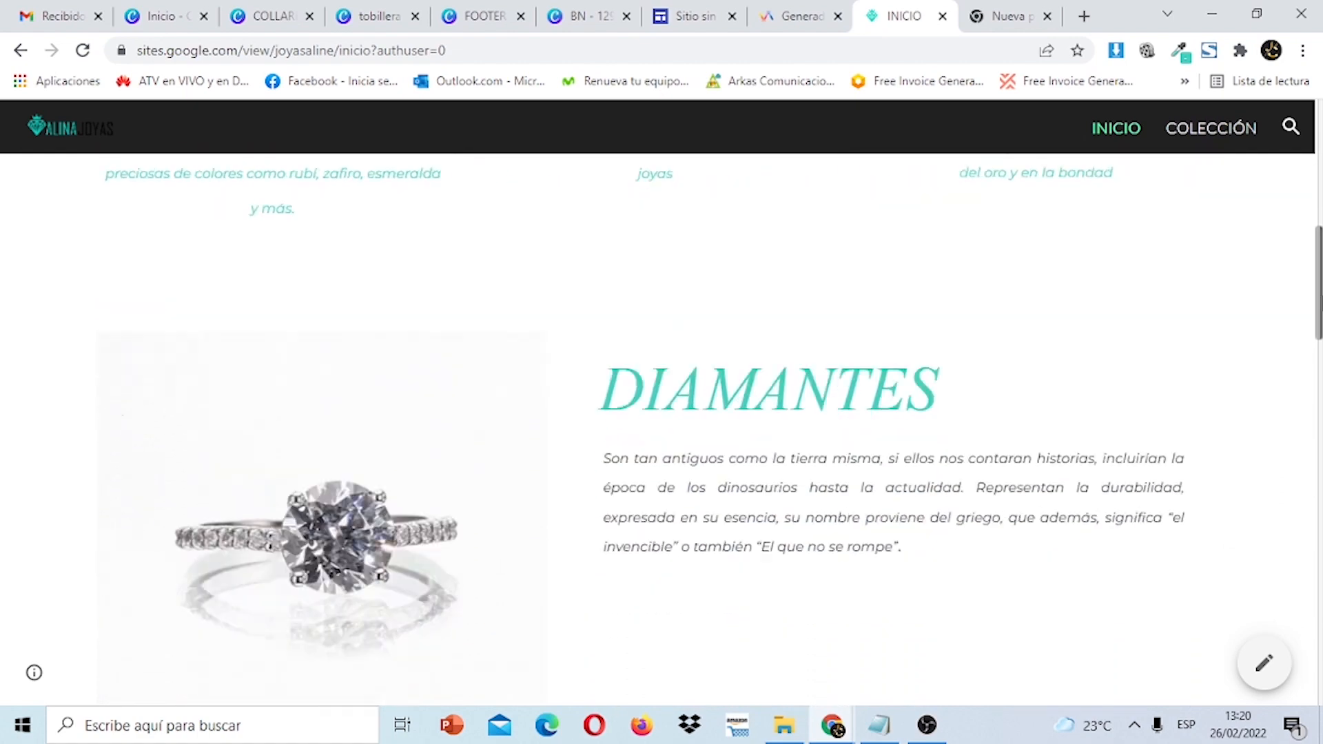
pyautogui.scroll(-11, 662, 427)
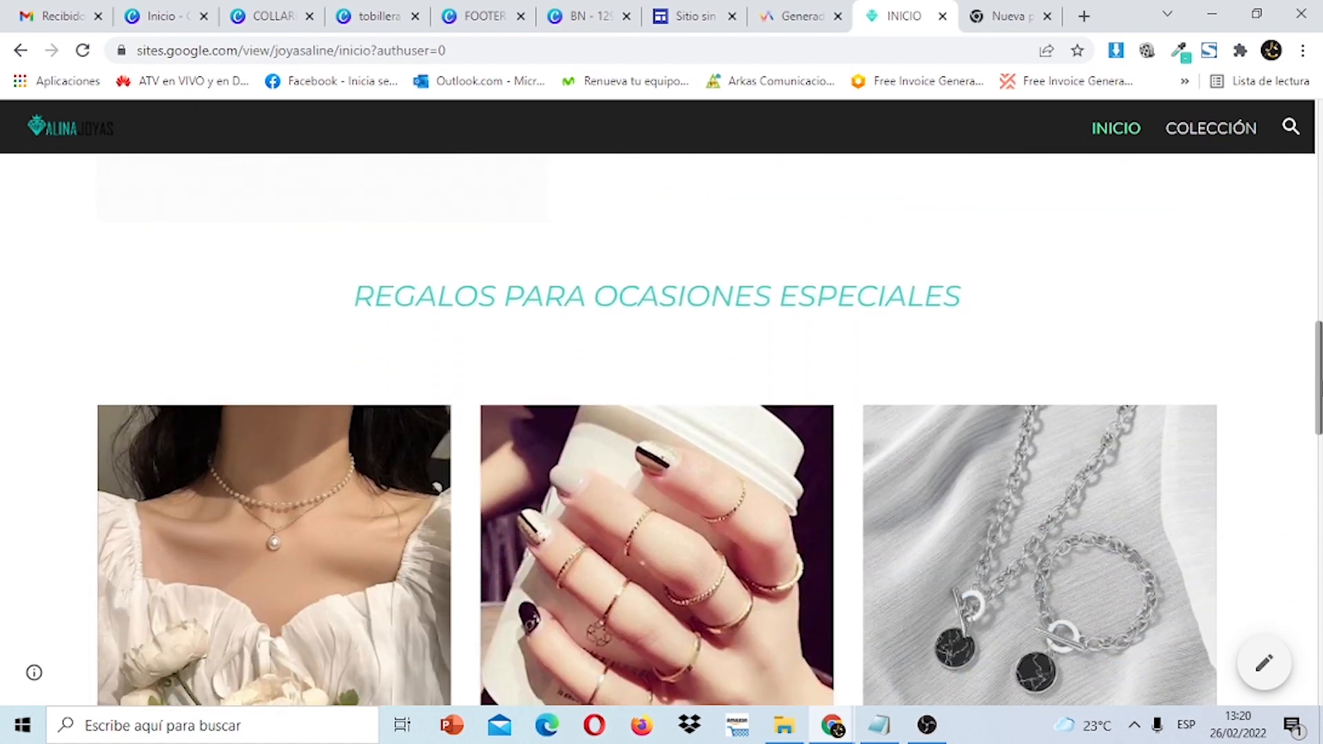
pyautogui.scroll(-10, 661, 427)
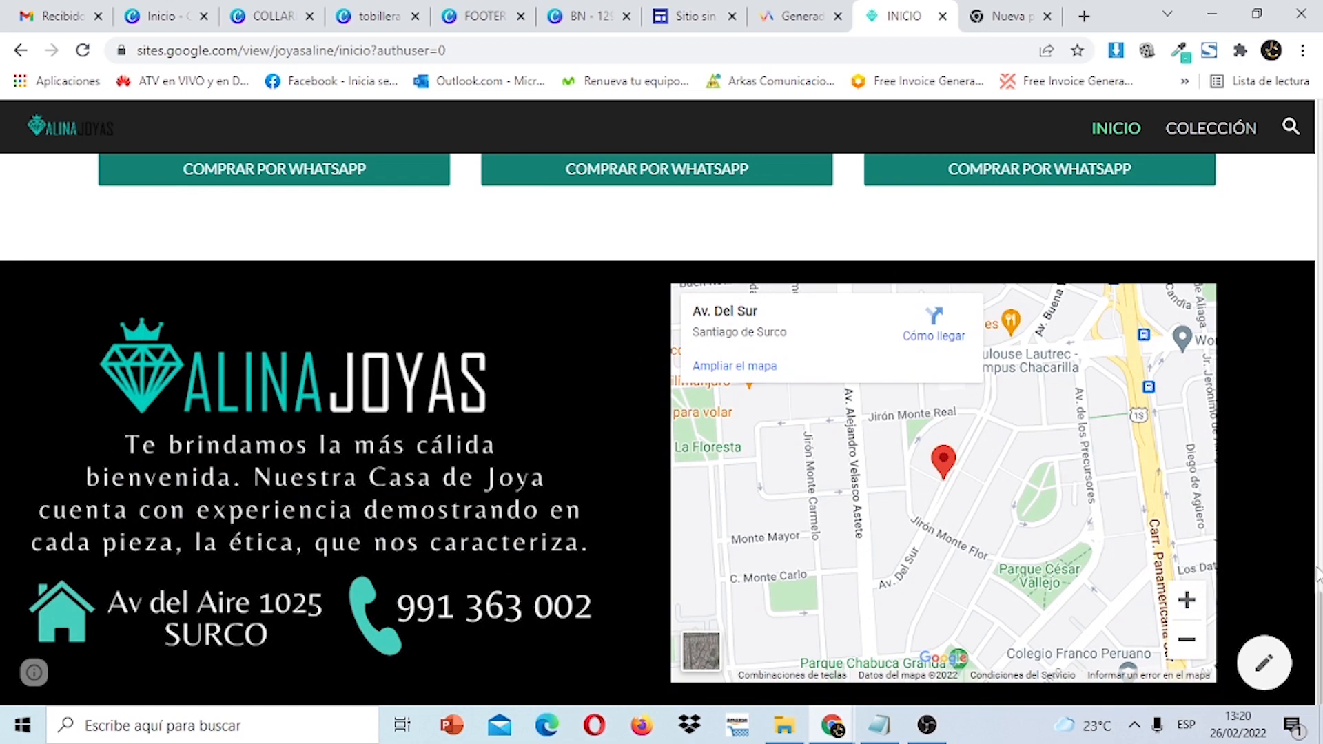
pyautogui.scroll(20, 661, 427)
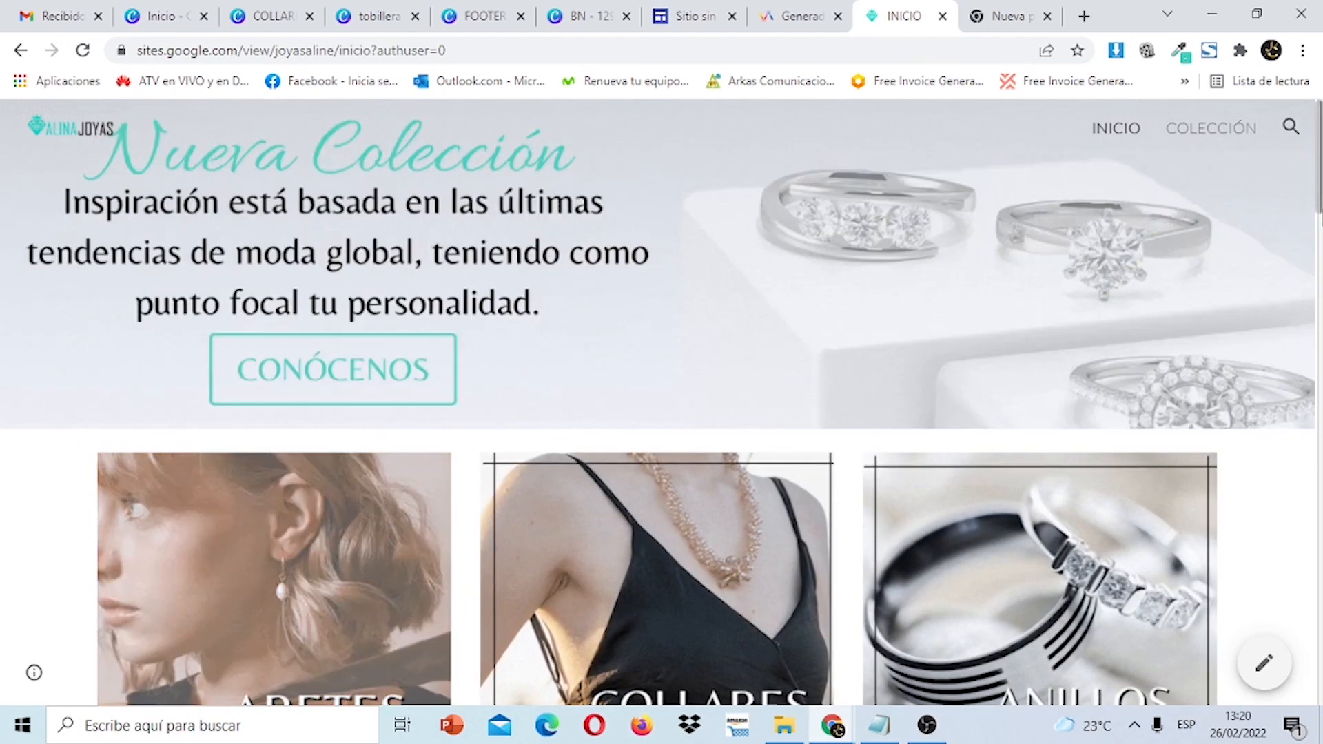
pyautogui.scroll(-6, 661, 400)
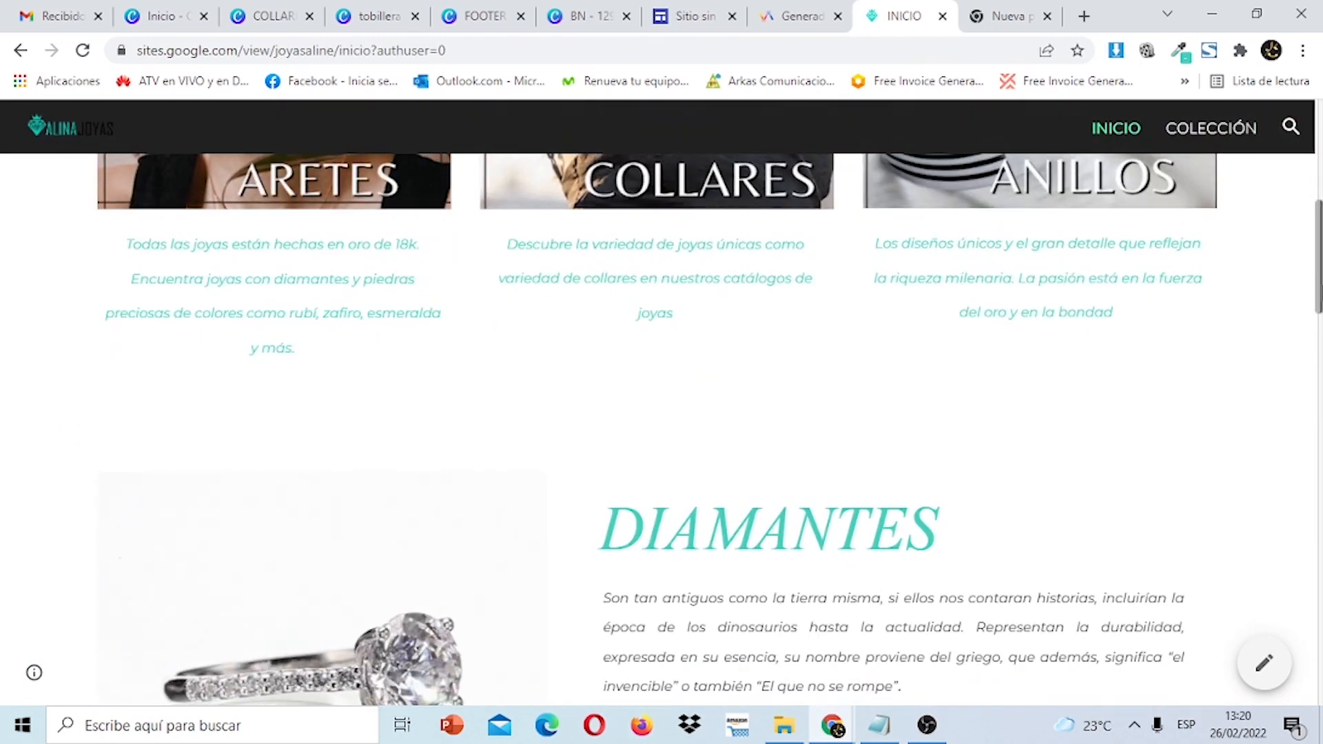
pyautogui.scroll(-6, 661, 399)
pyautogui.scroll(8, 661, 428)
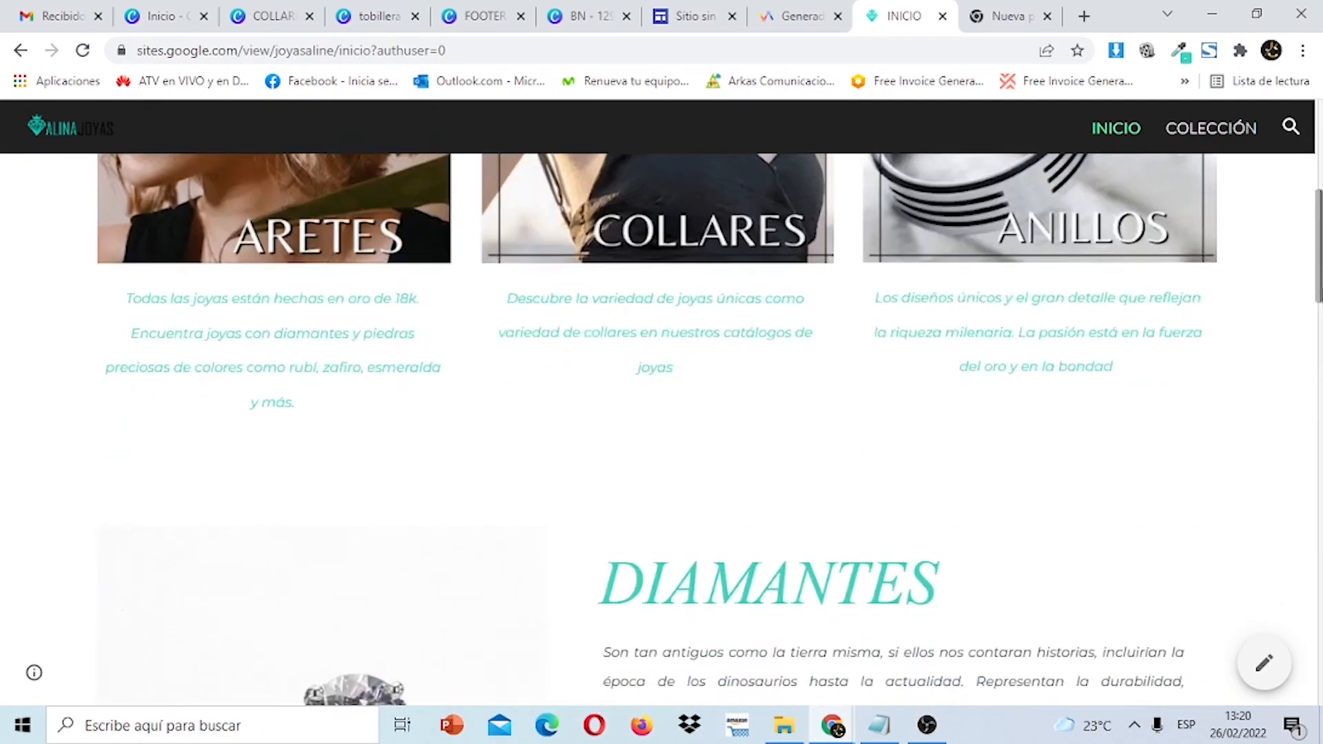
pyautogui.scroll(-5, 662, 428)
pyautogui.scroll(-8, 1156, 516)
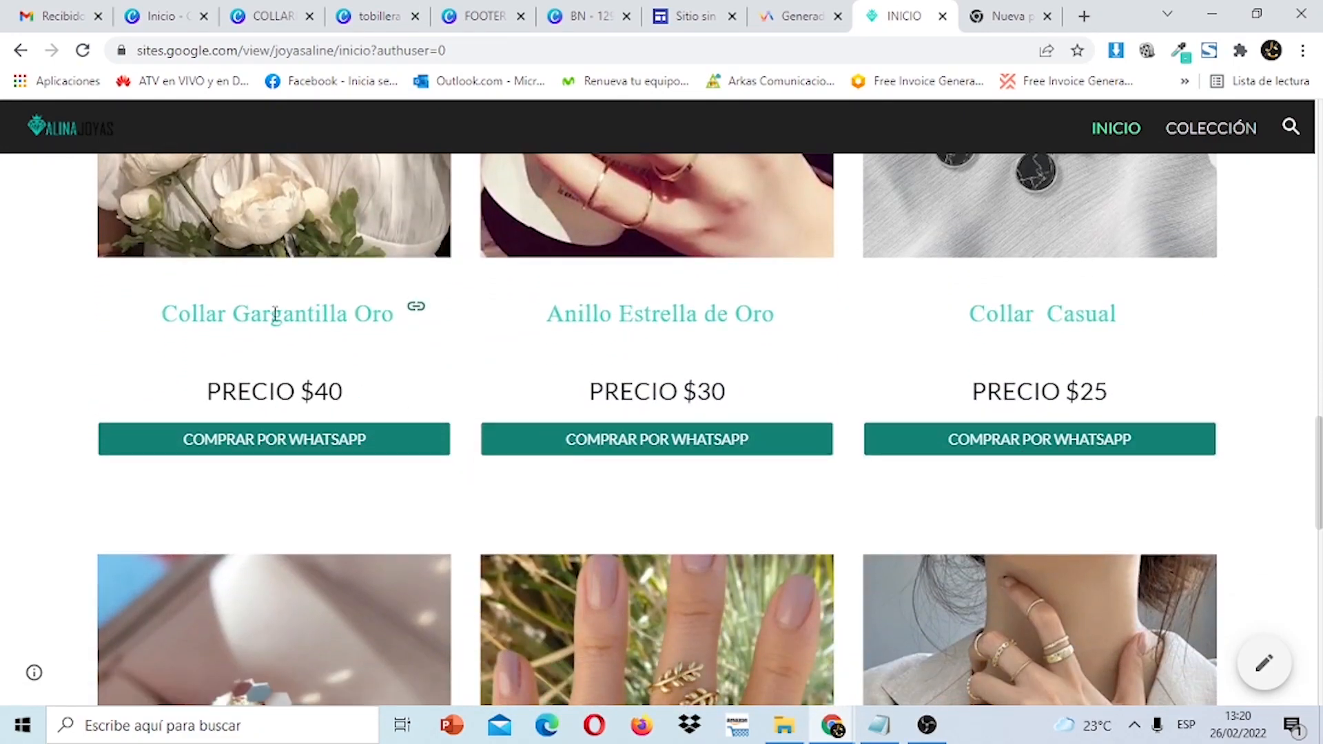
pyautogui.click(317, 456)
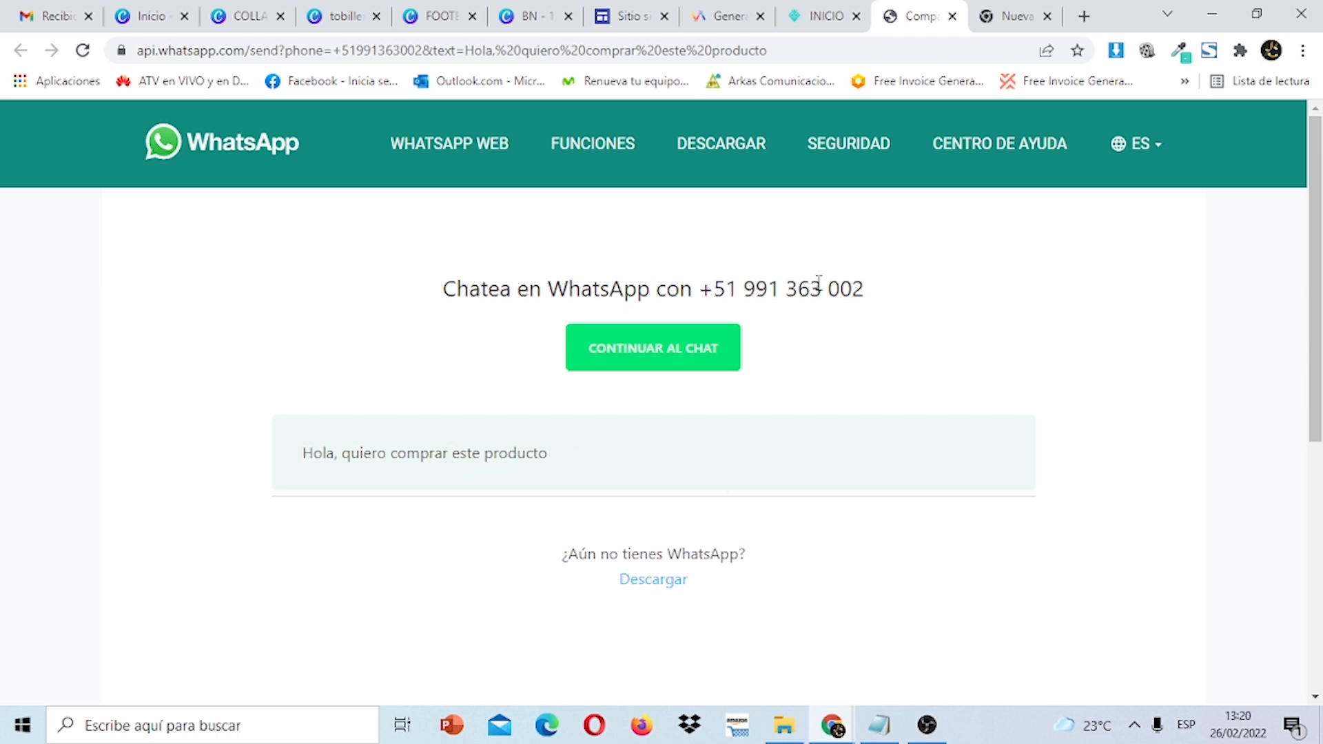
# Return to the INICIO home page and review the gift section and map footer.
pyautogui.click(820, 19)
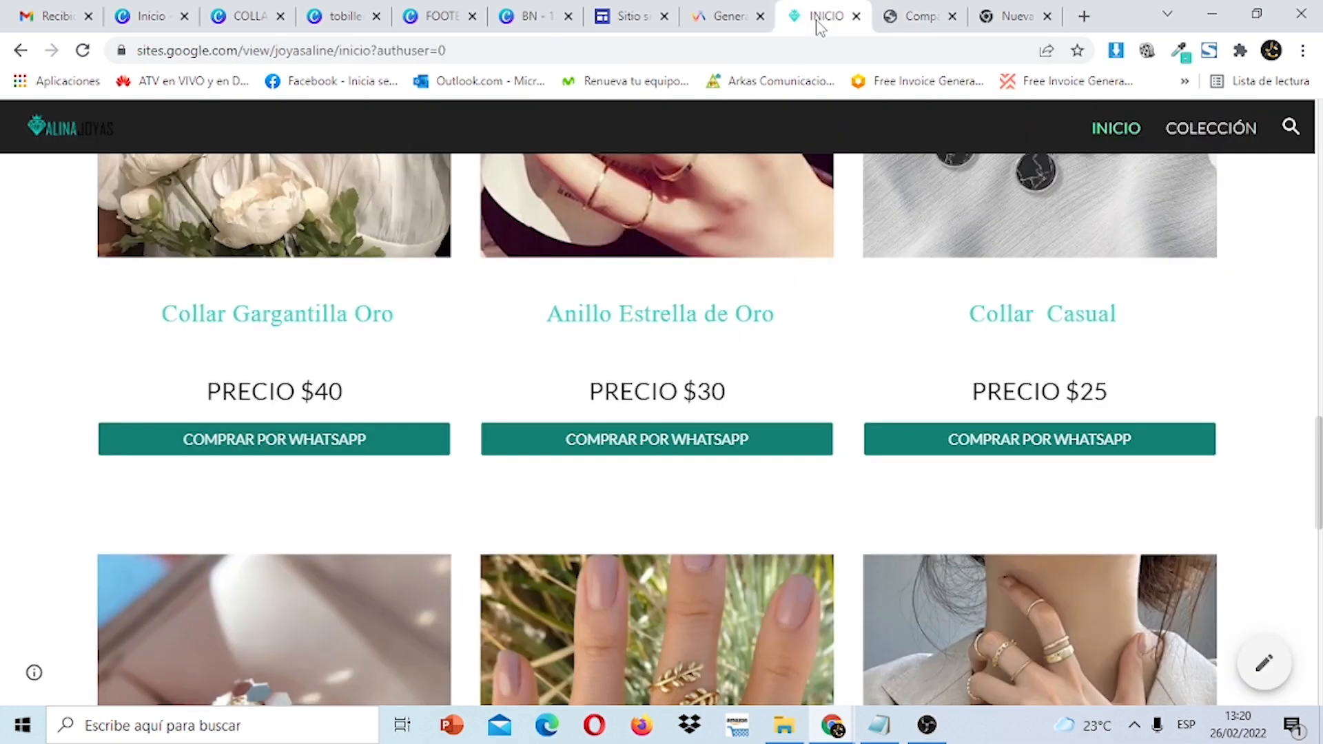
pyautogui.scroll(15, 662, 414)
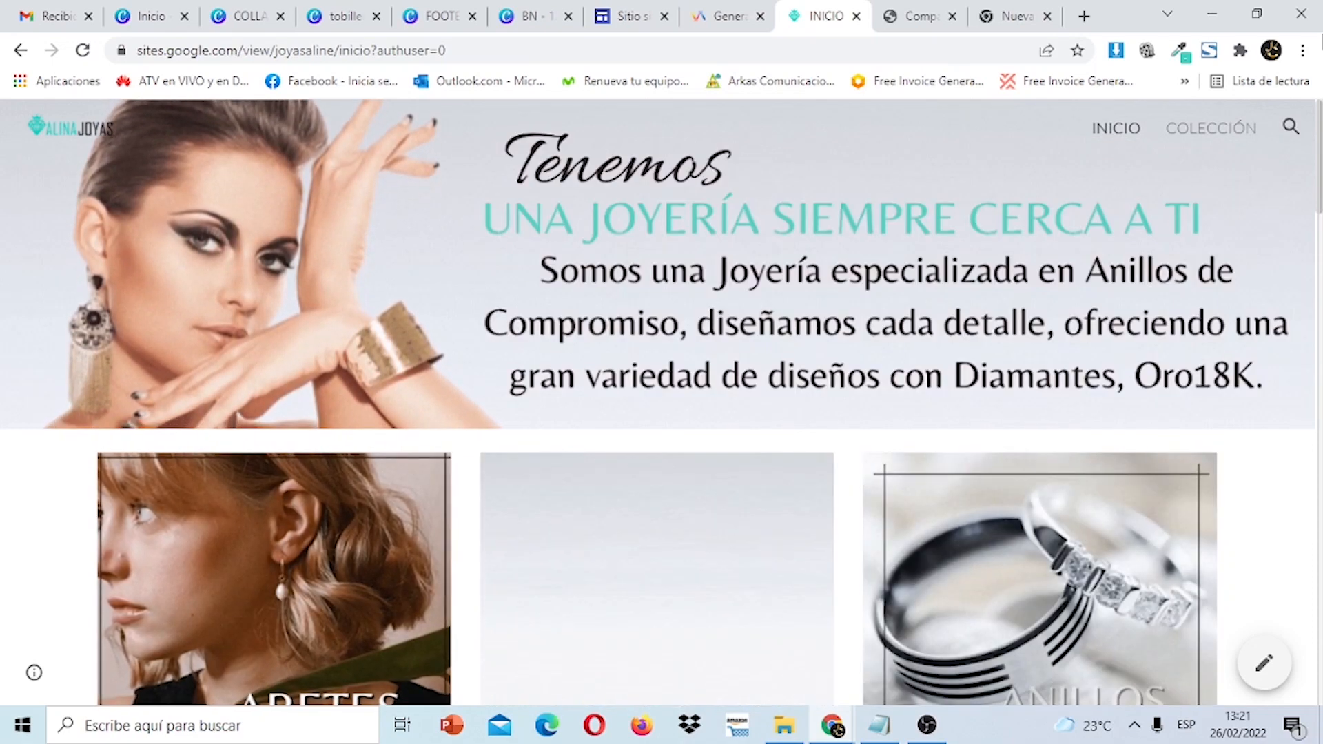
pyautogui.scroll(-10, 661, 400)
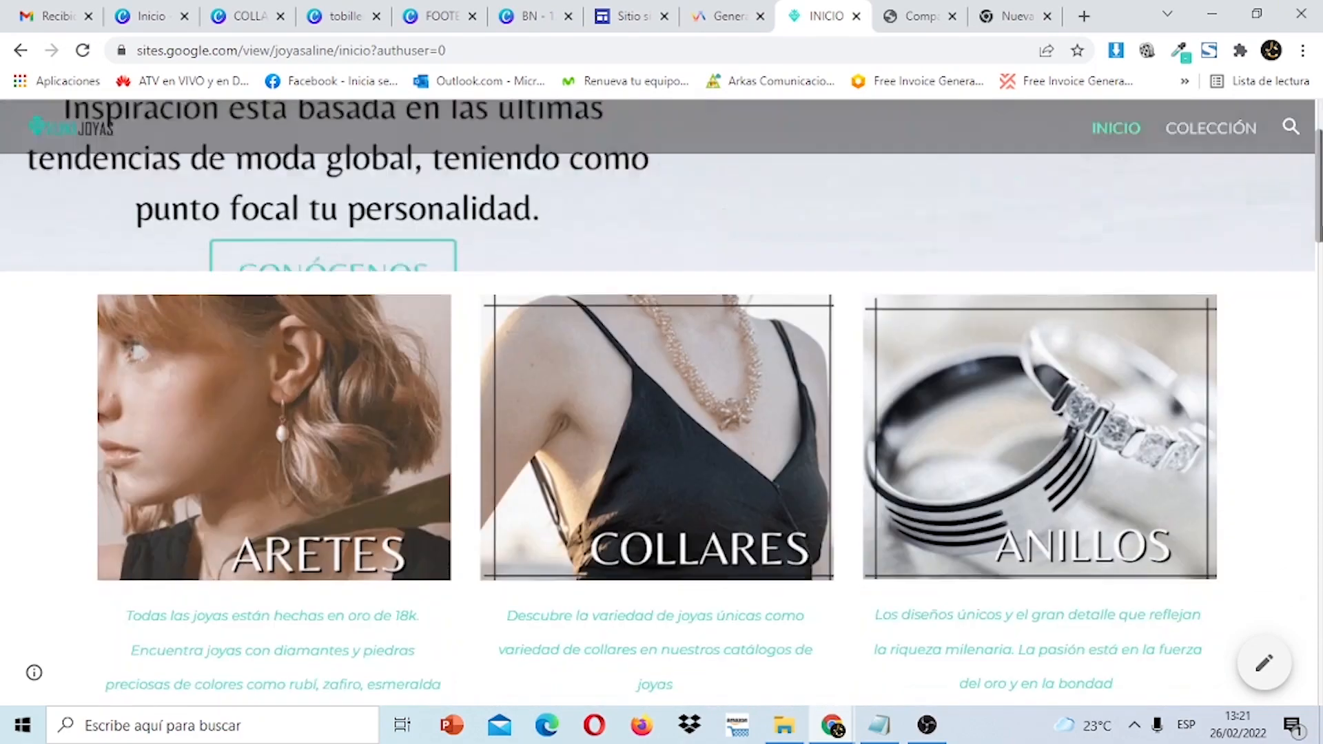
pyautogui.scroll(-10, 661, 413)
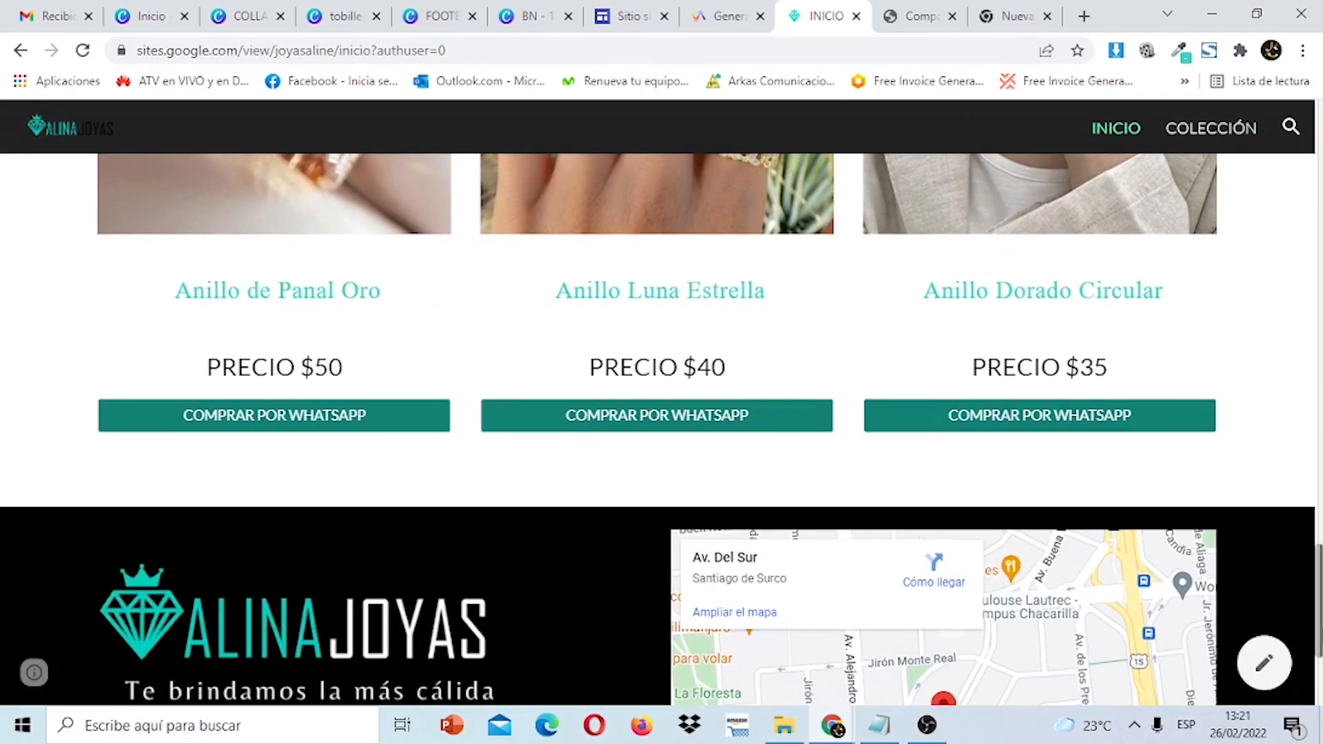
pyautogui.scroll(6, 662, 413)
pyautogui.scroll(5, 661, 414)
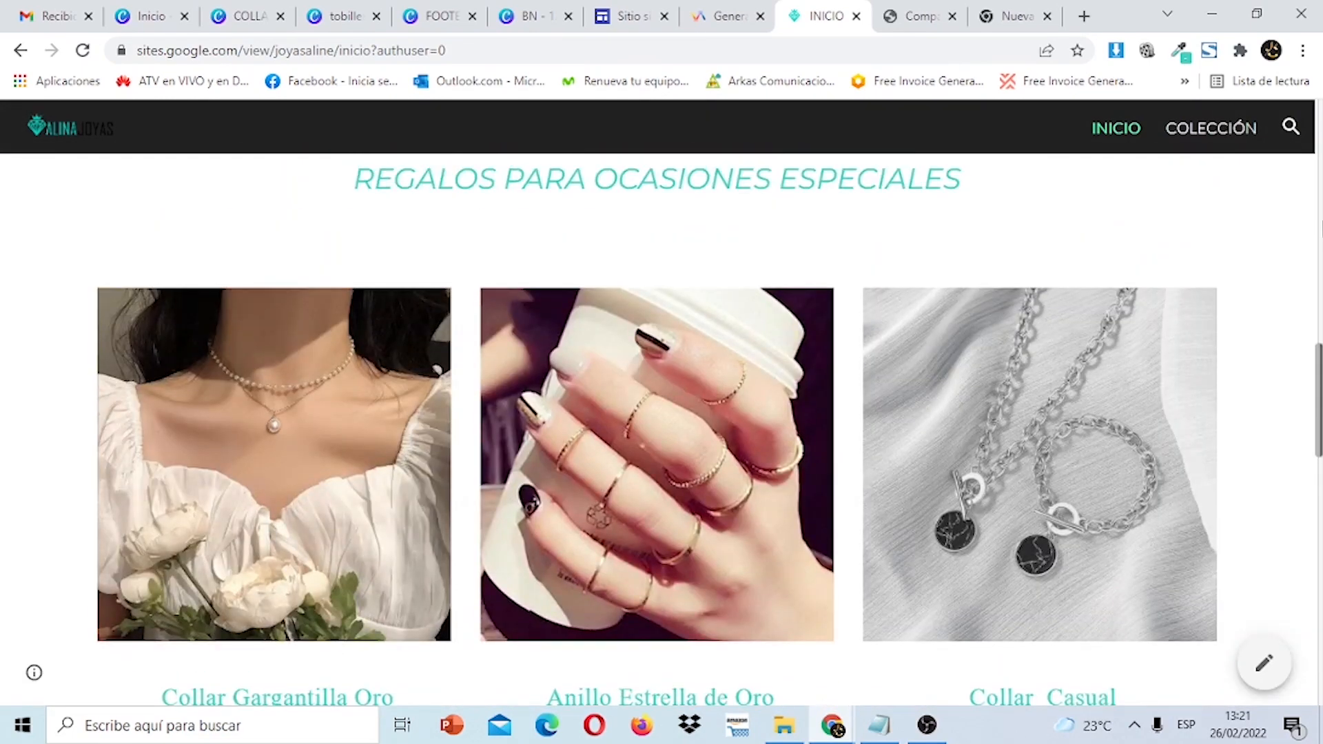
pyautogui.scroll(8, 662, 413)
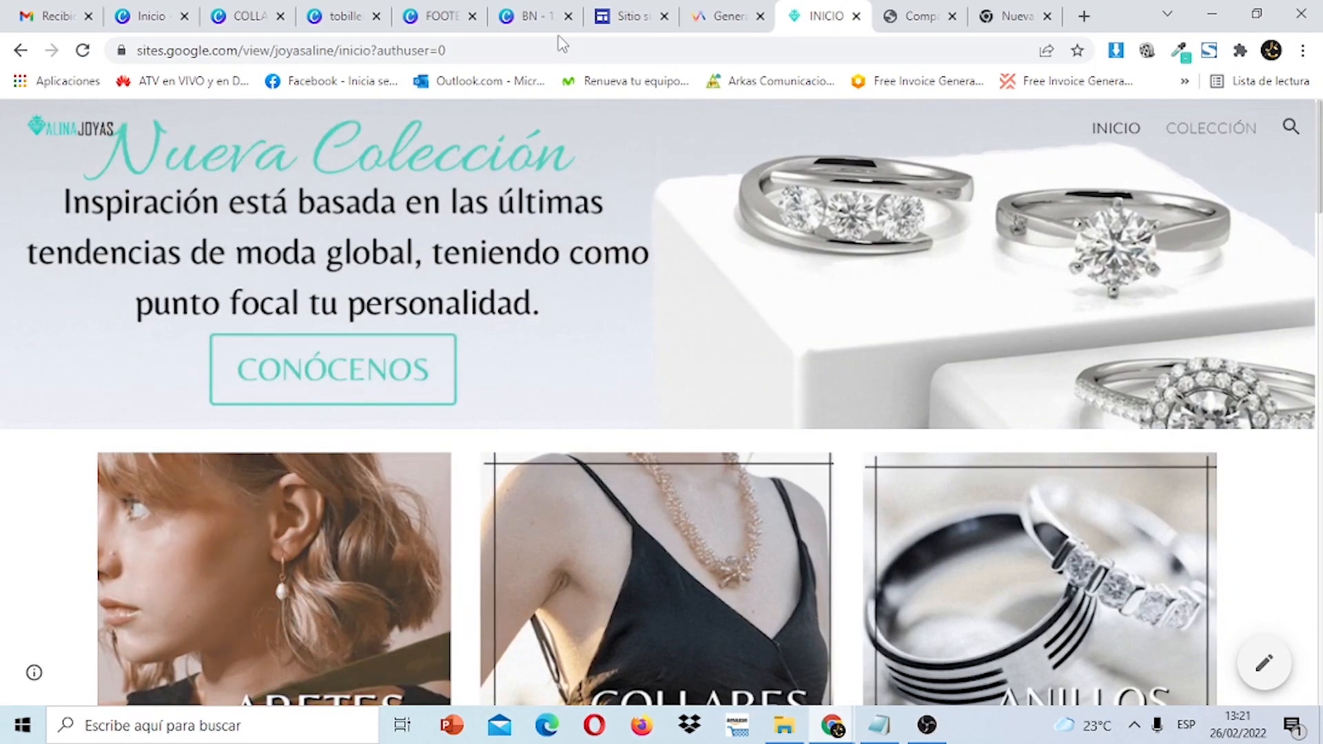
pyautogui.click(529, 17)
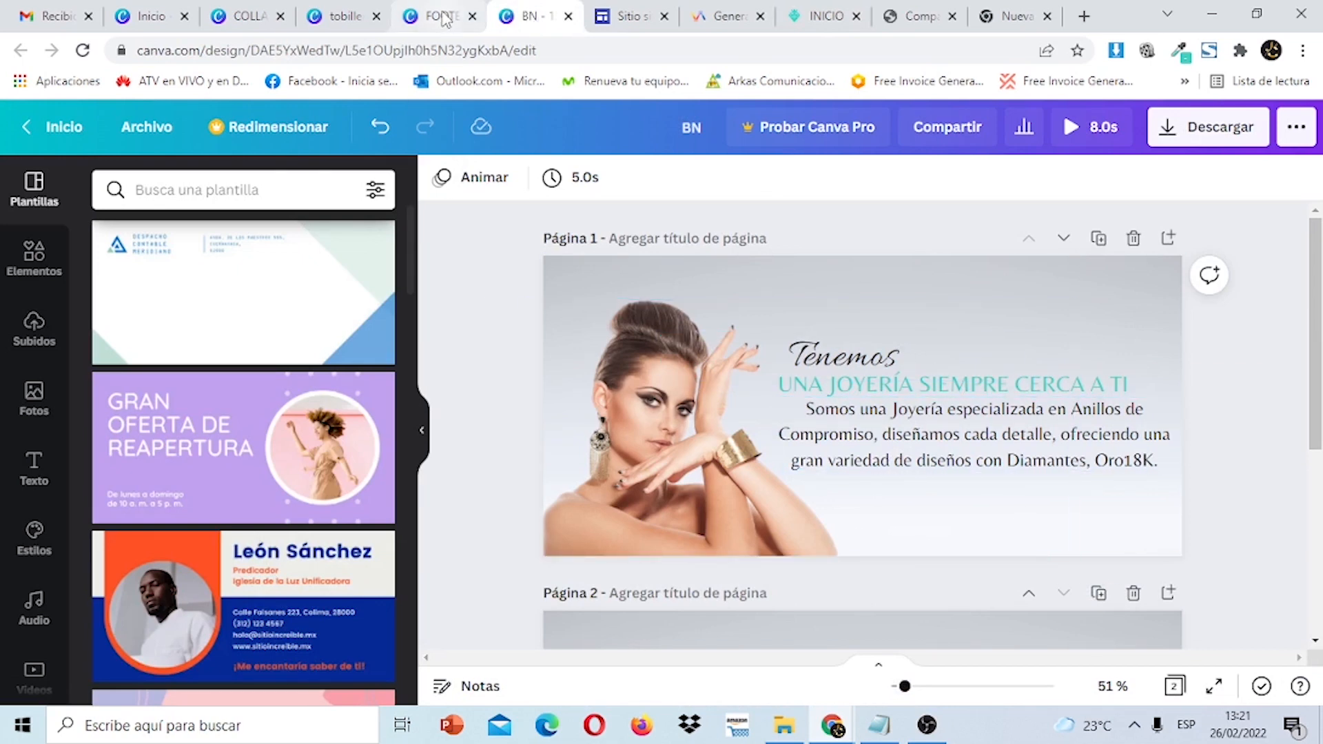
pyautogui.click(441, 17)
pyautogui.click(338, 9)
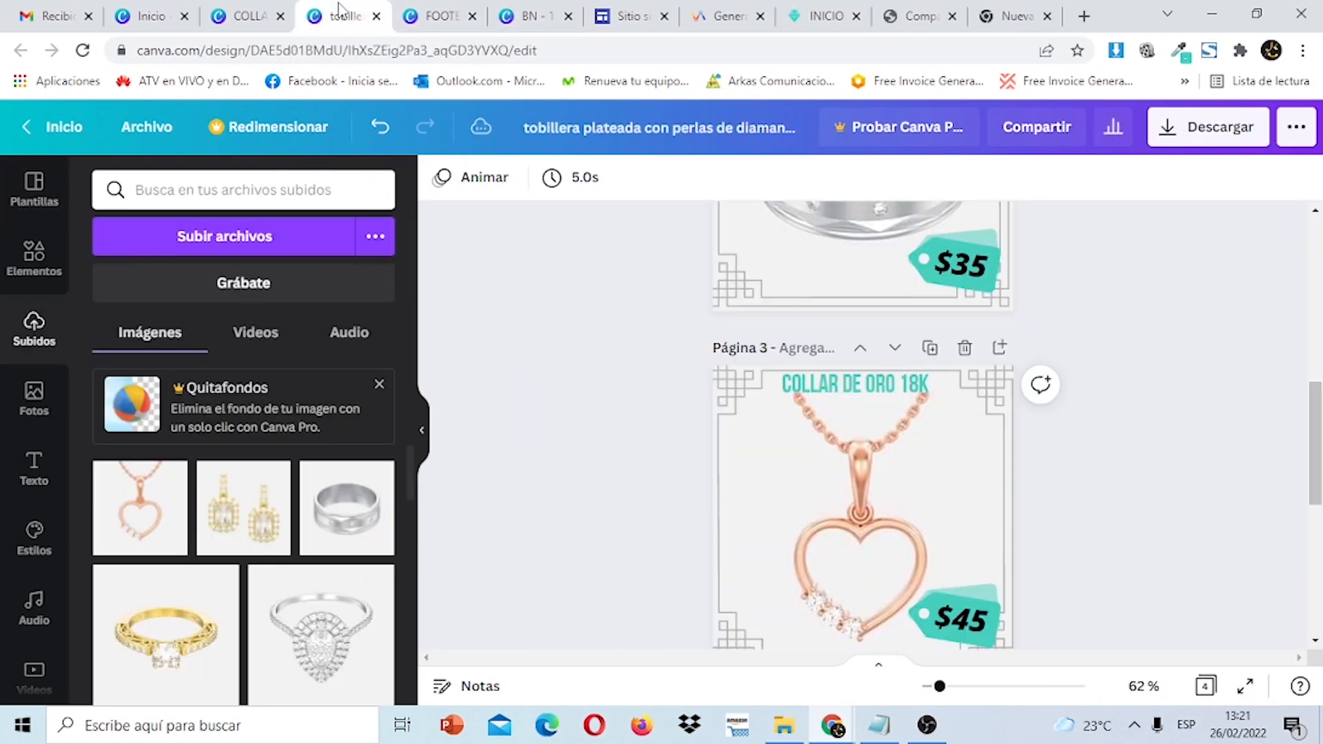
pyautogui.click(228, 17)
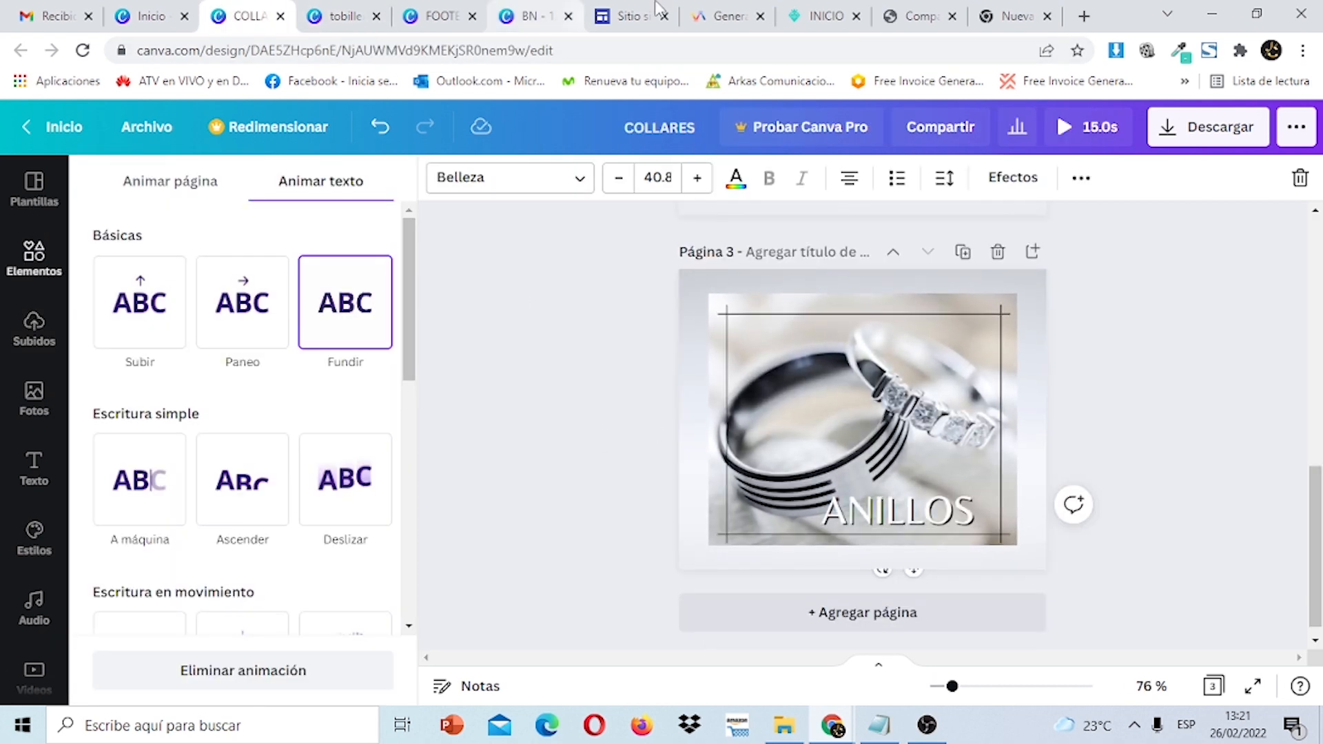
pyautogui.click(1021, 15)
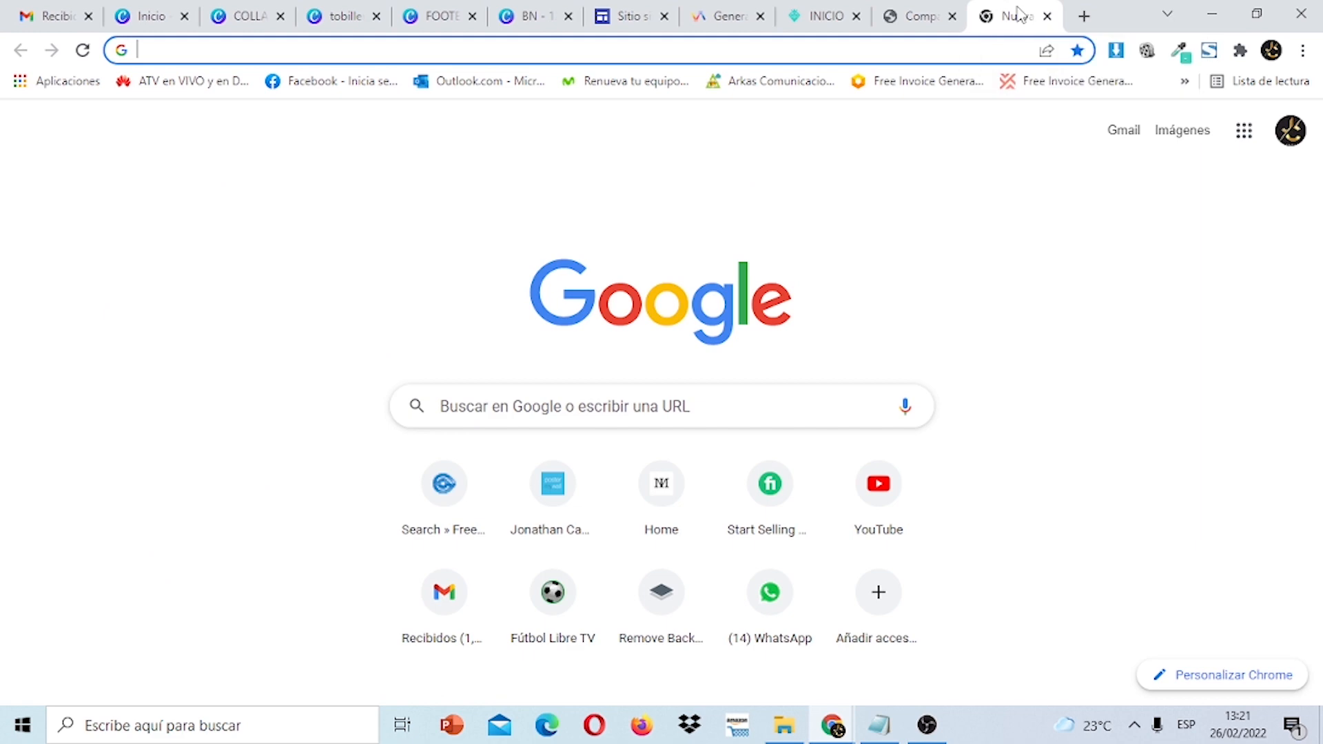
pyautogui.click(818, 13)
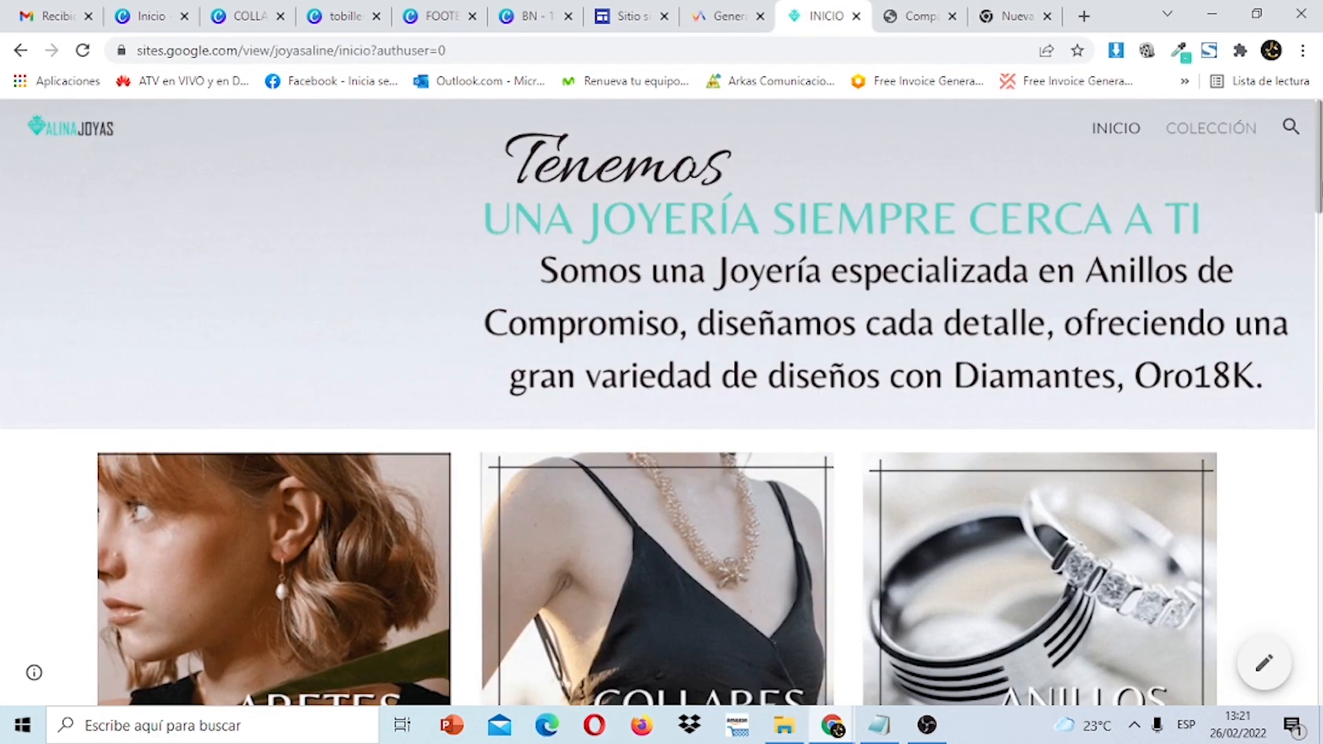
pyautogui.scroll(-15, 658, 399)
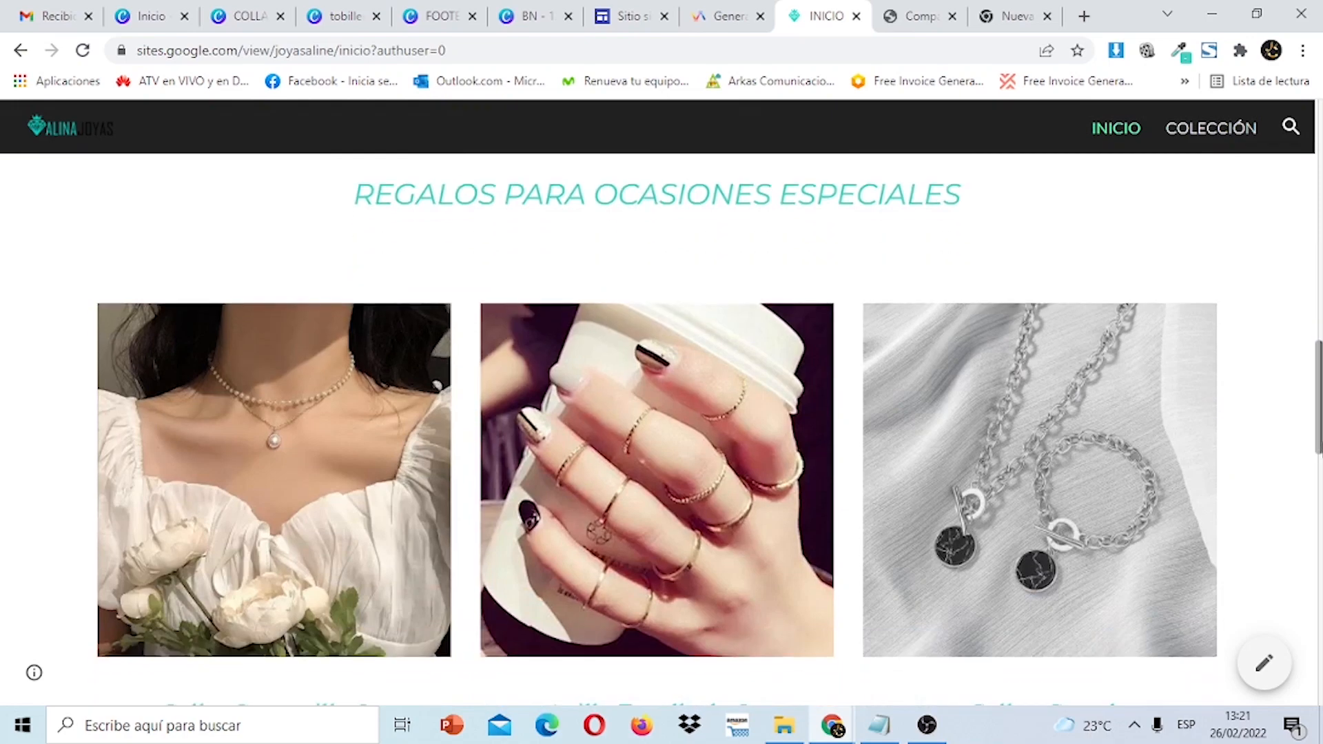
pyautogui.moveTo(1319, 381); pyautogui.dragTo(1318, 136)
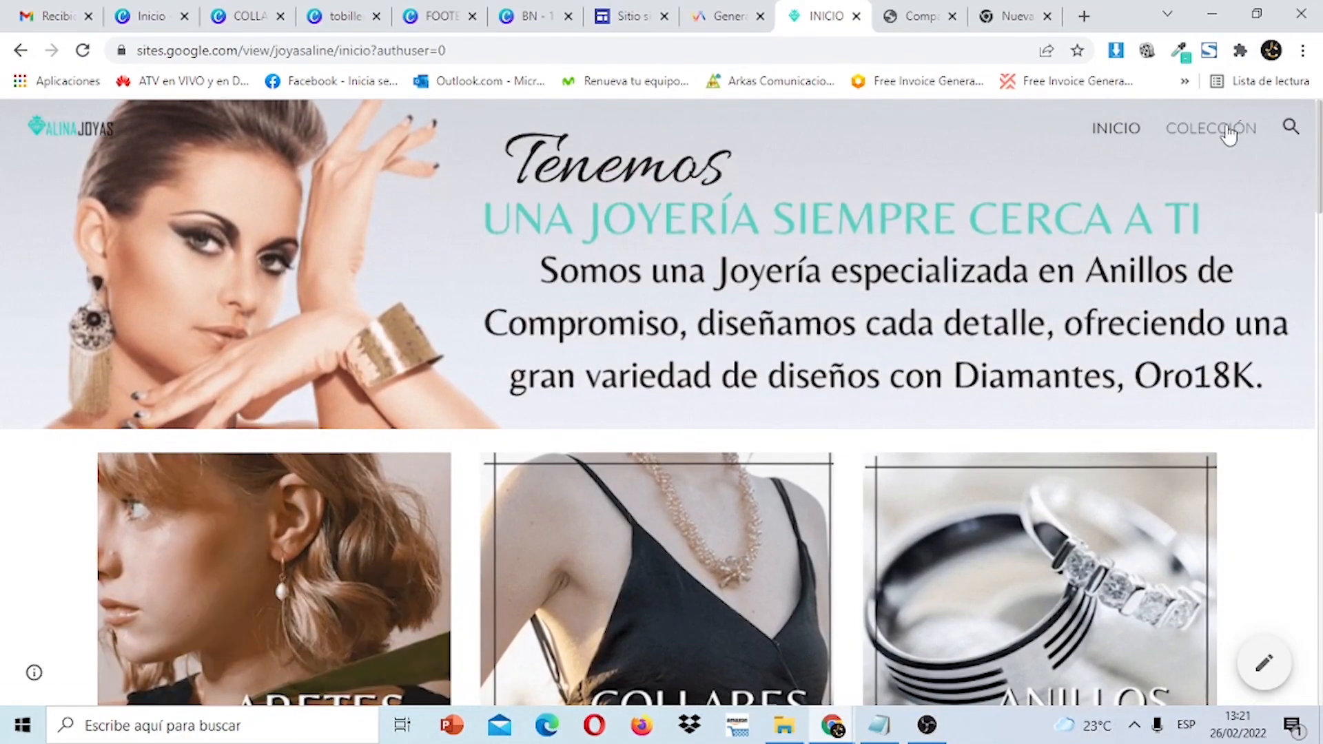
pyautogui.click(1226, 131)
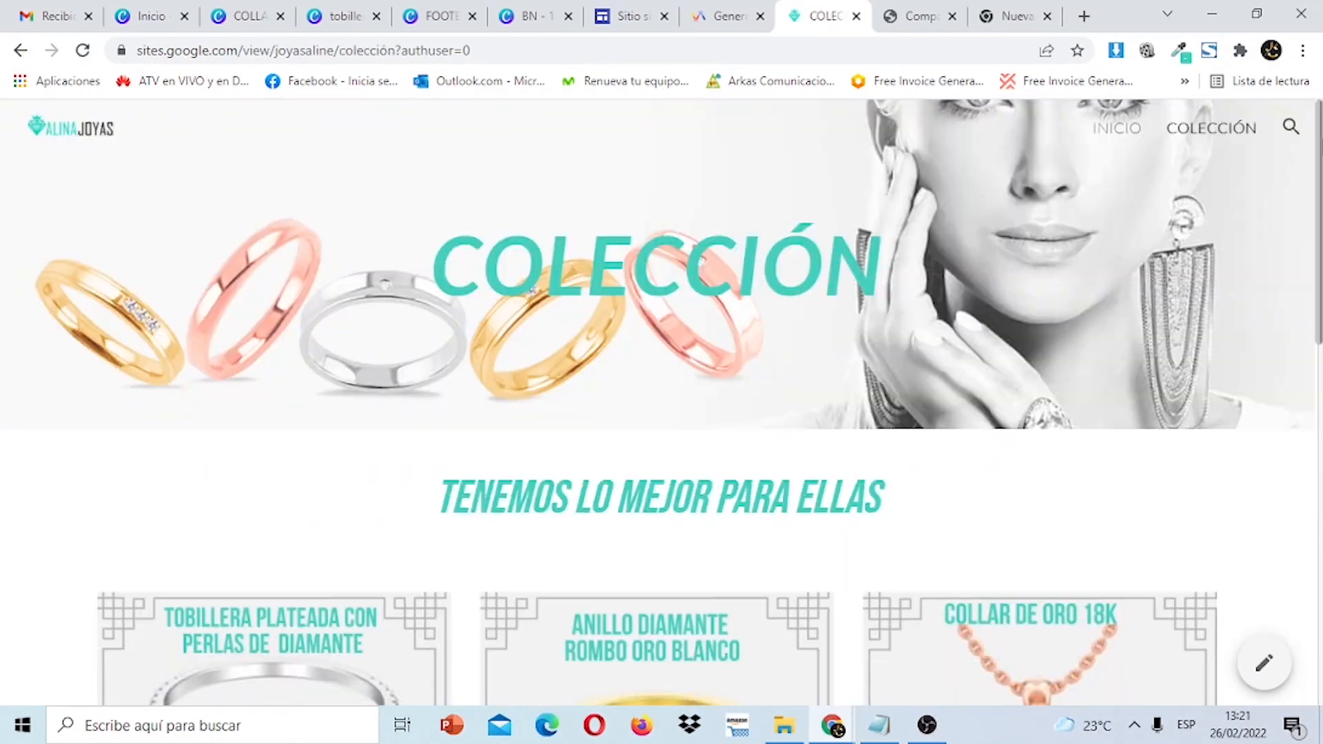
pyautogui.moveTo(1319, 142); pyautogui.dragTo(1315, 73)
pyautogui.scroll(-10, 661, 403)
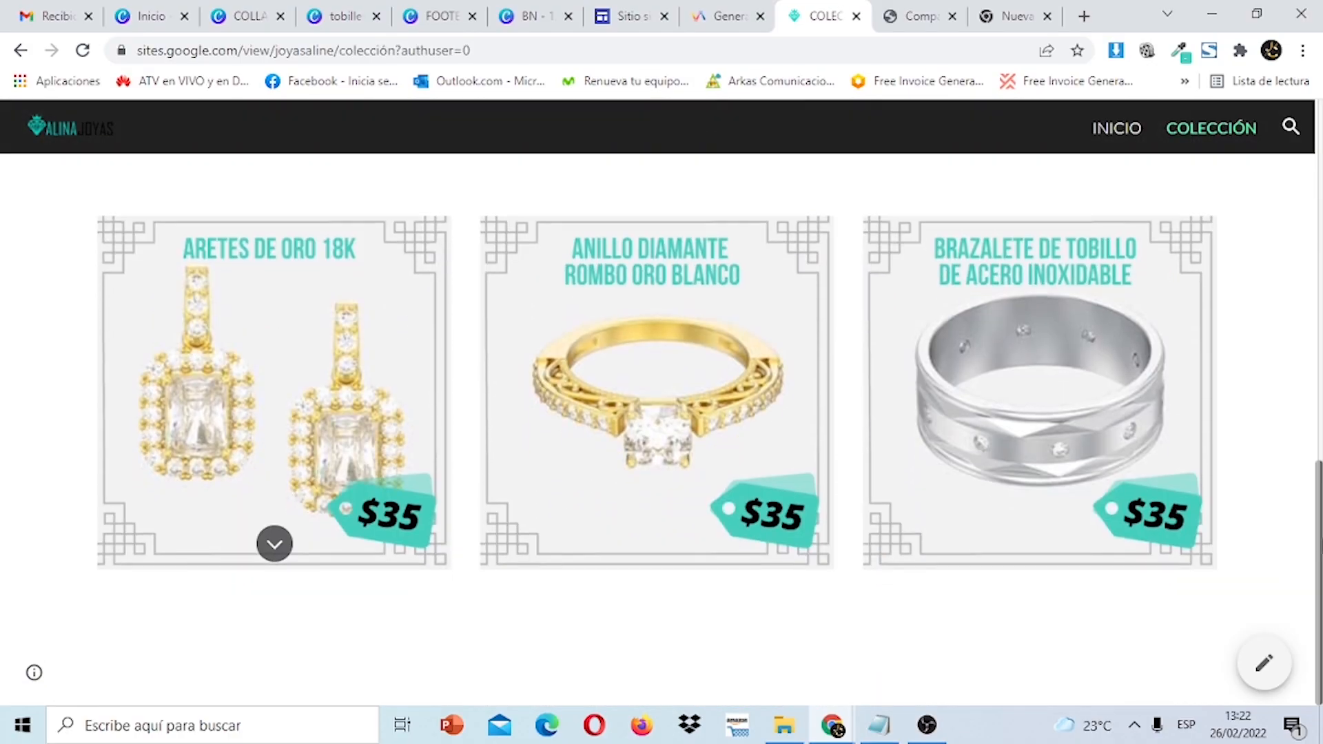
pyautogui.scroll(10, 662, 403)
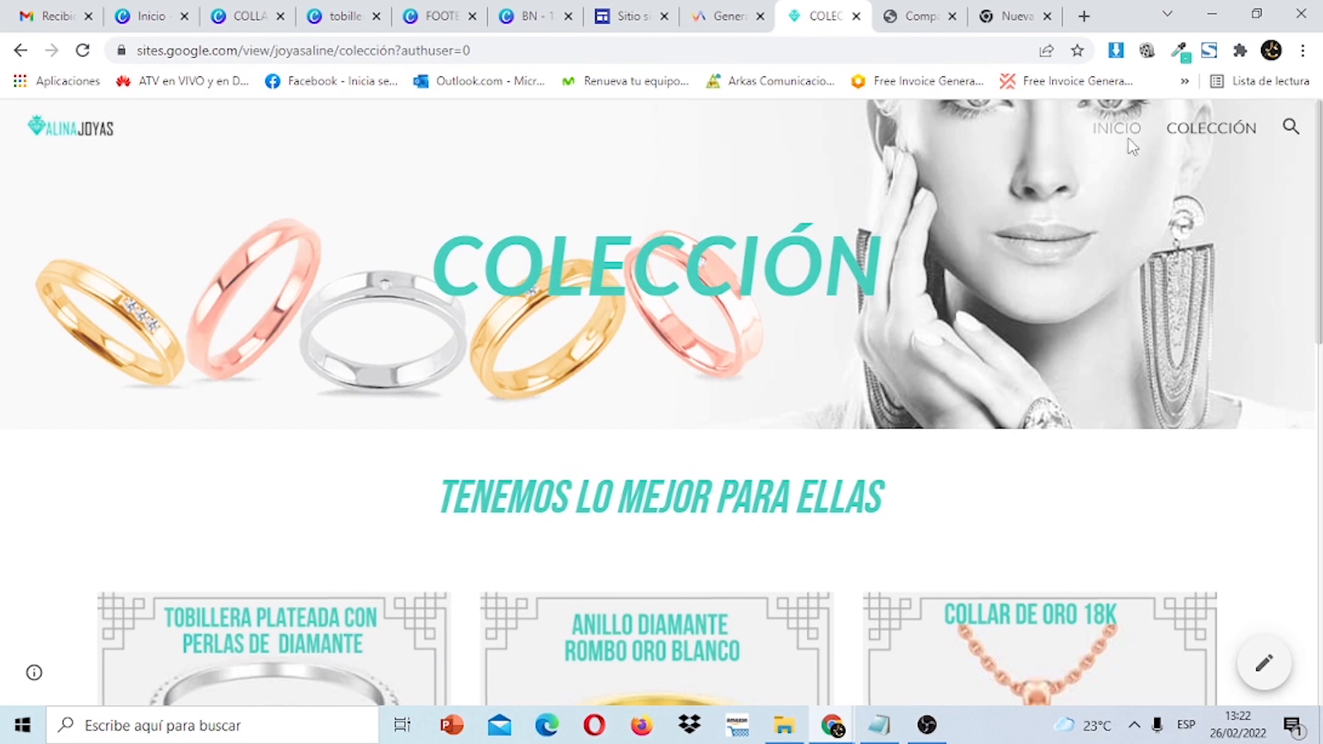
pyautogui.click(1116, 131)
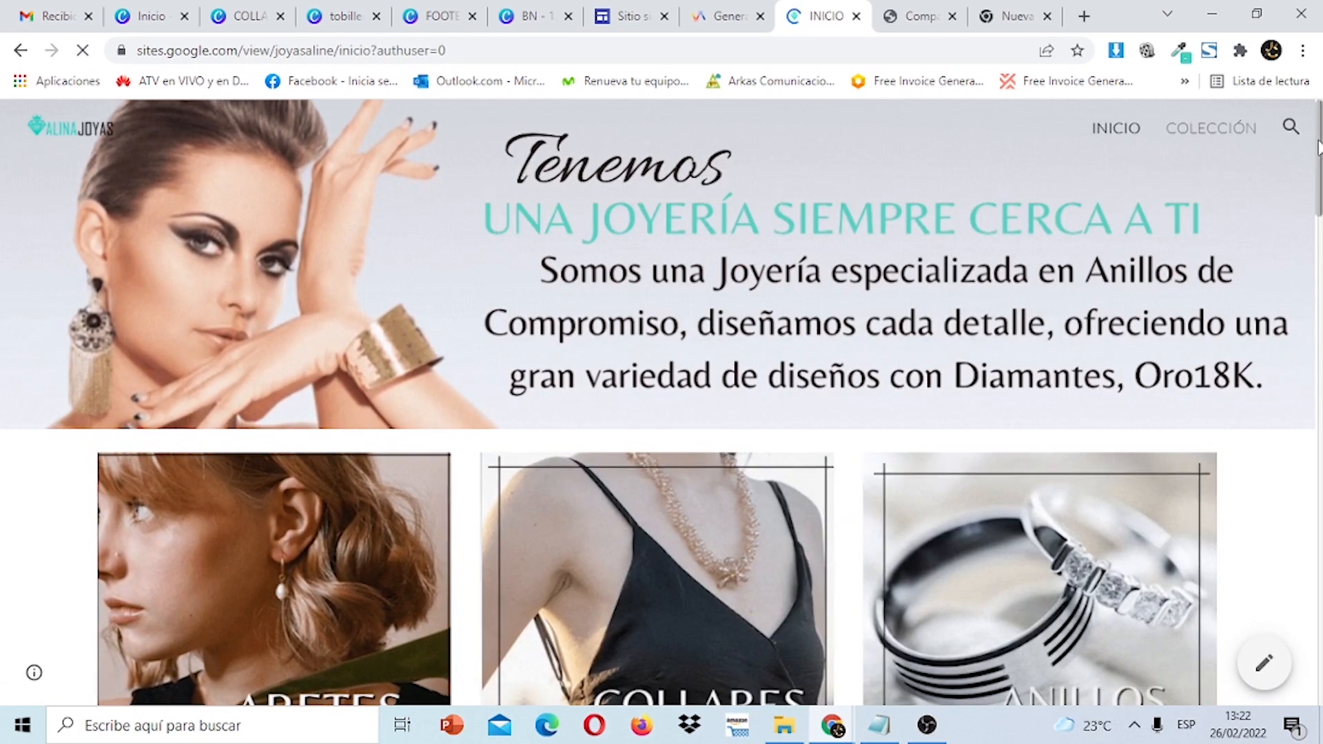
pyautogui.moveTo(1318, 145)
pyautogui.mouseDown()
pyautogui.moveTo(1308, 717)
pyautogui.moveTo(1318, 141)
pyautogui.mouseUp()
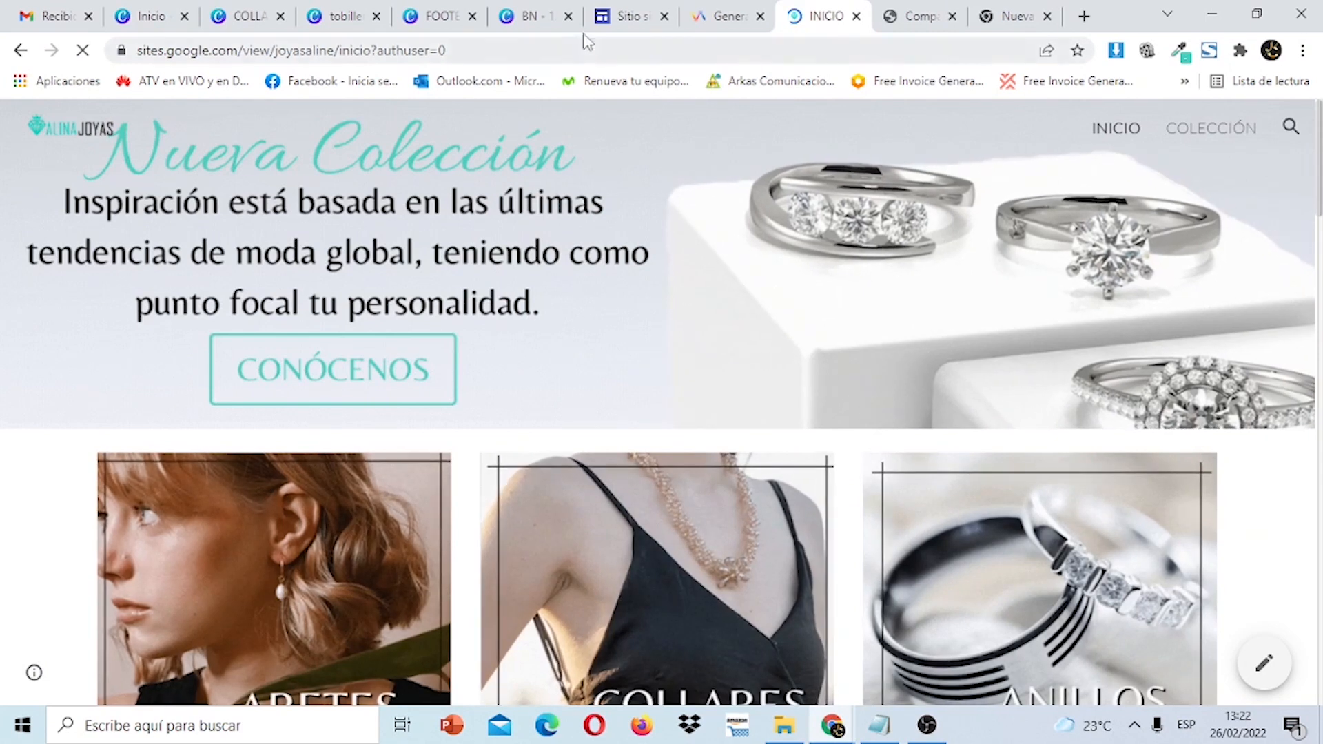
# Set the Canva BN banner design's download format to GIF.
pyautogui.click(532, 15)
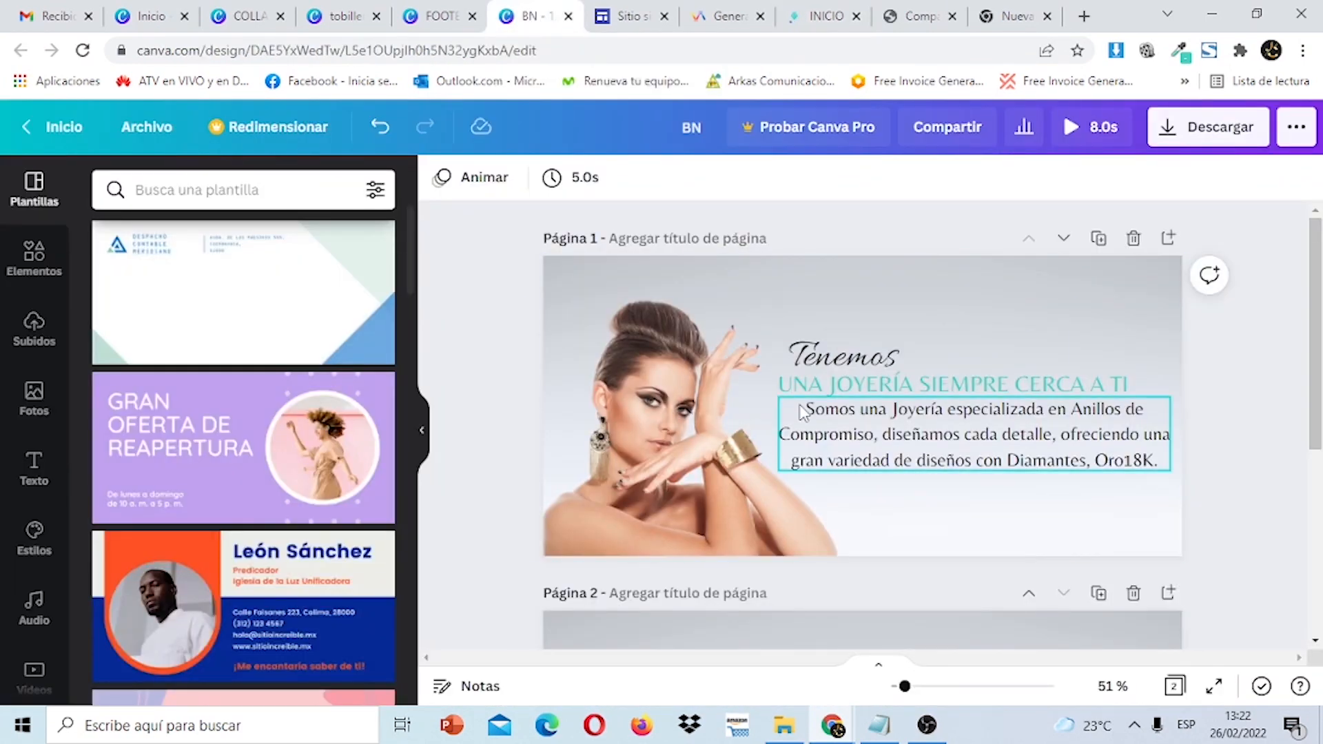
pyautogui.moveTo(1317, 254)
pyautogui.mouseDown()
pyautogui.moveTo(1317, 441)
pyautogui.moveTo(1318, 250)
pyautogui.mouseUp()
pyautogui.click(1254, 131)
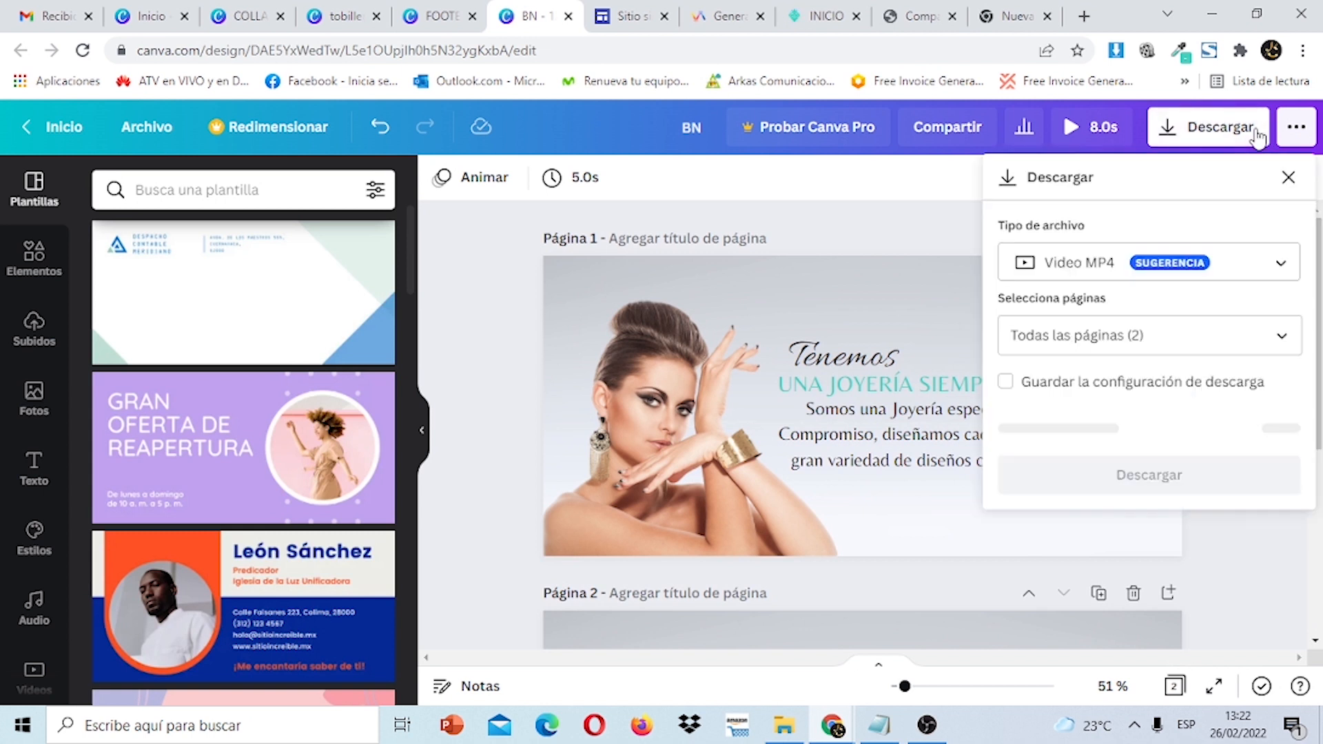
pyautogui.click(1287, 267)
pyautogui.scroll(-1, 1117, 524)
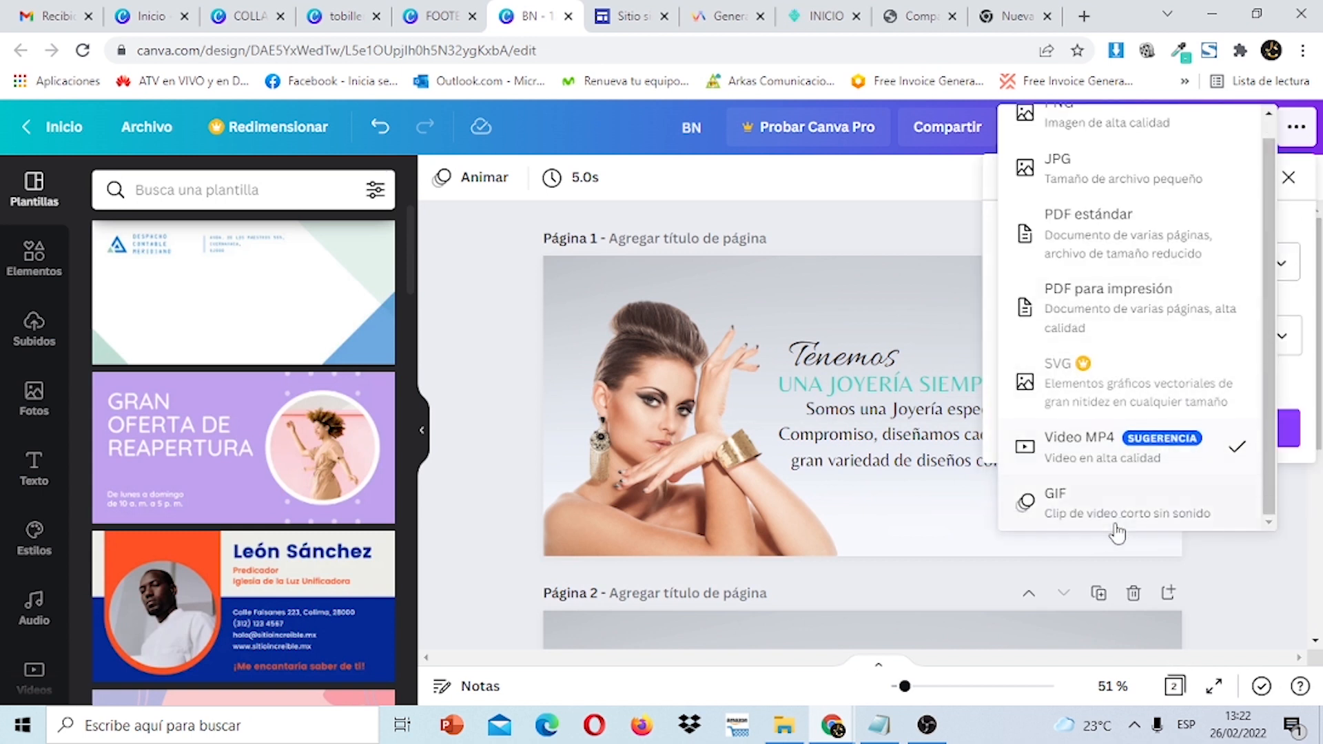
pyautogui.click(1102, 521)
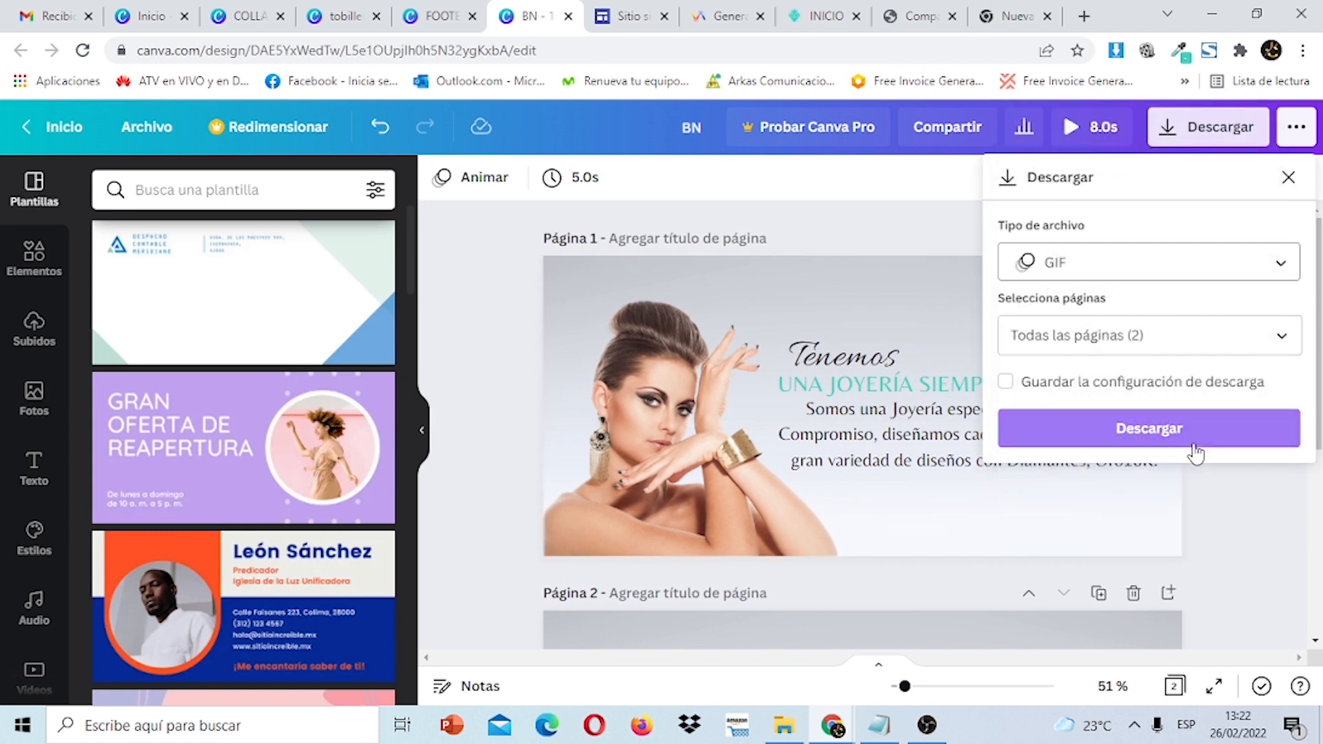
# Check the WhatsApp chat and editor tabs, ending on the published Alina Joyas site.
pyautogui.click(1007, 8)
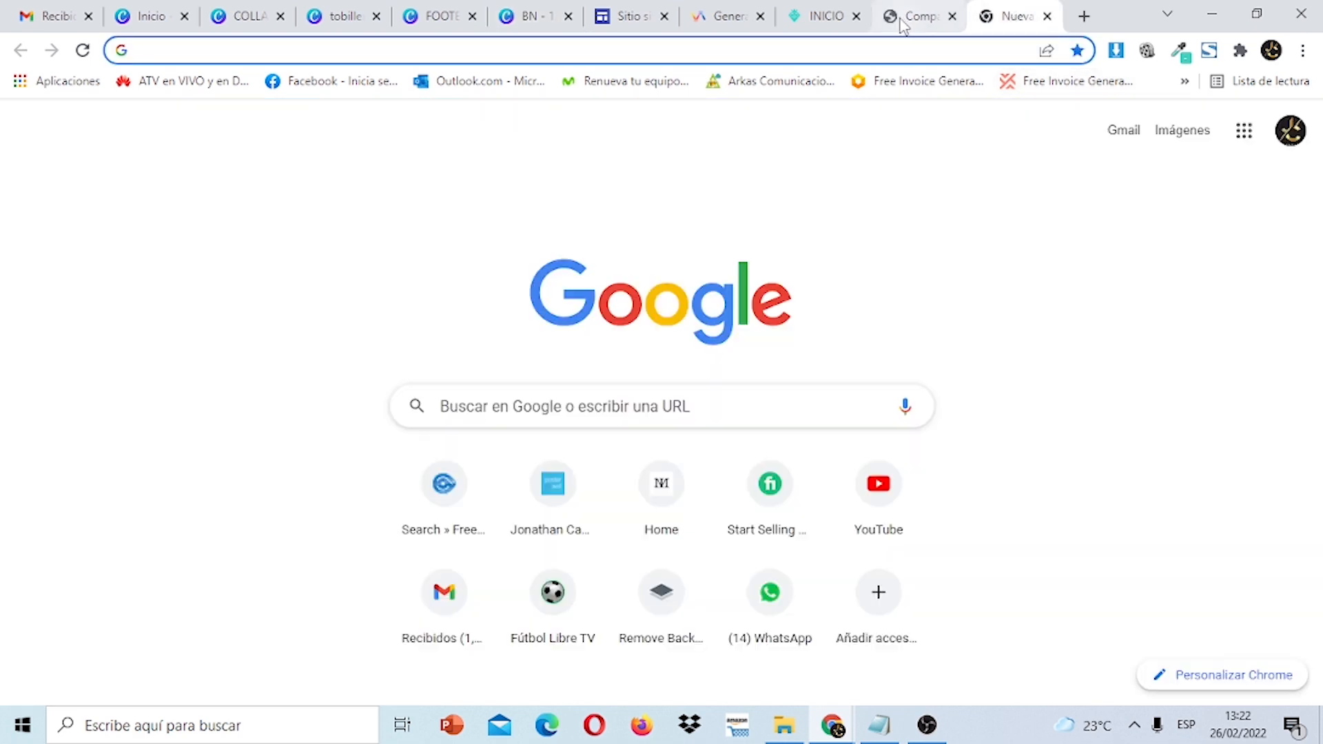
pyautogui.click(900, 22)
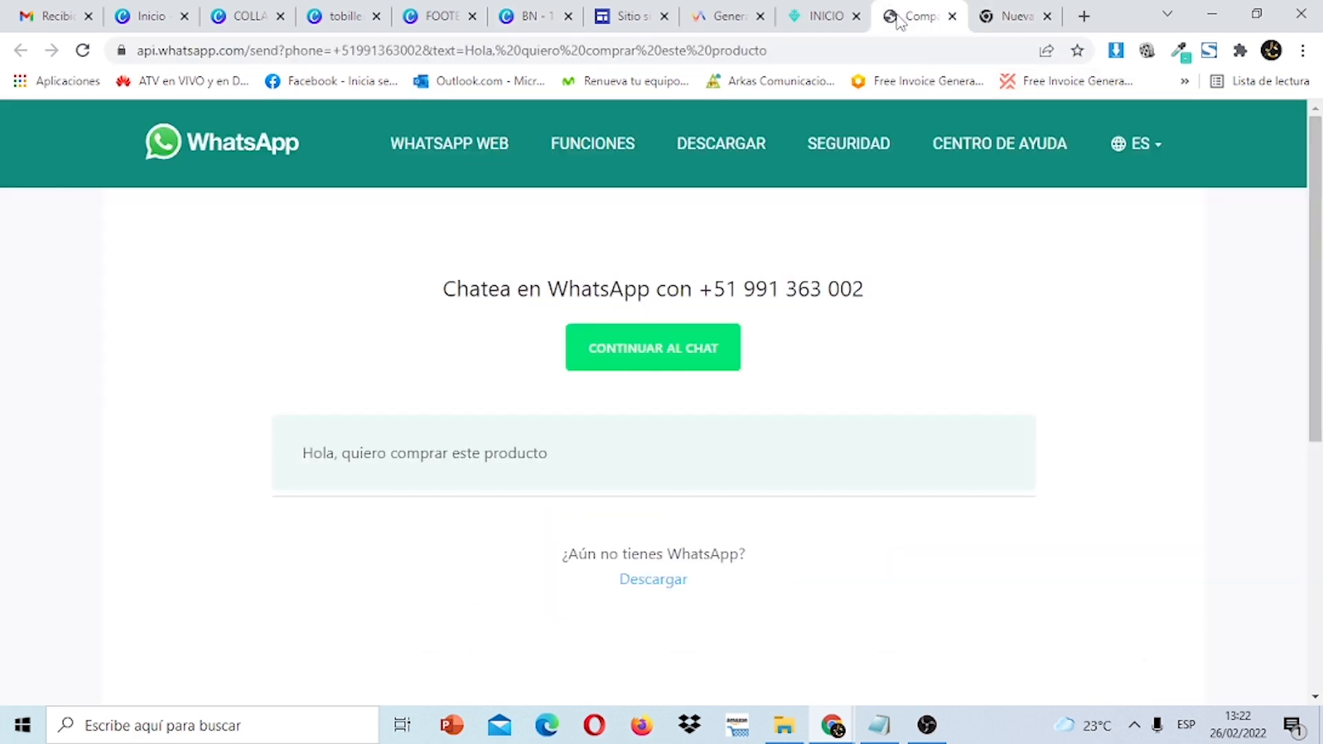
pyautogui.click(612, 16)
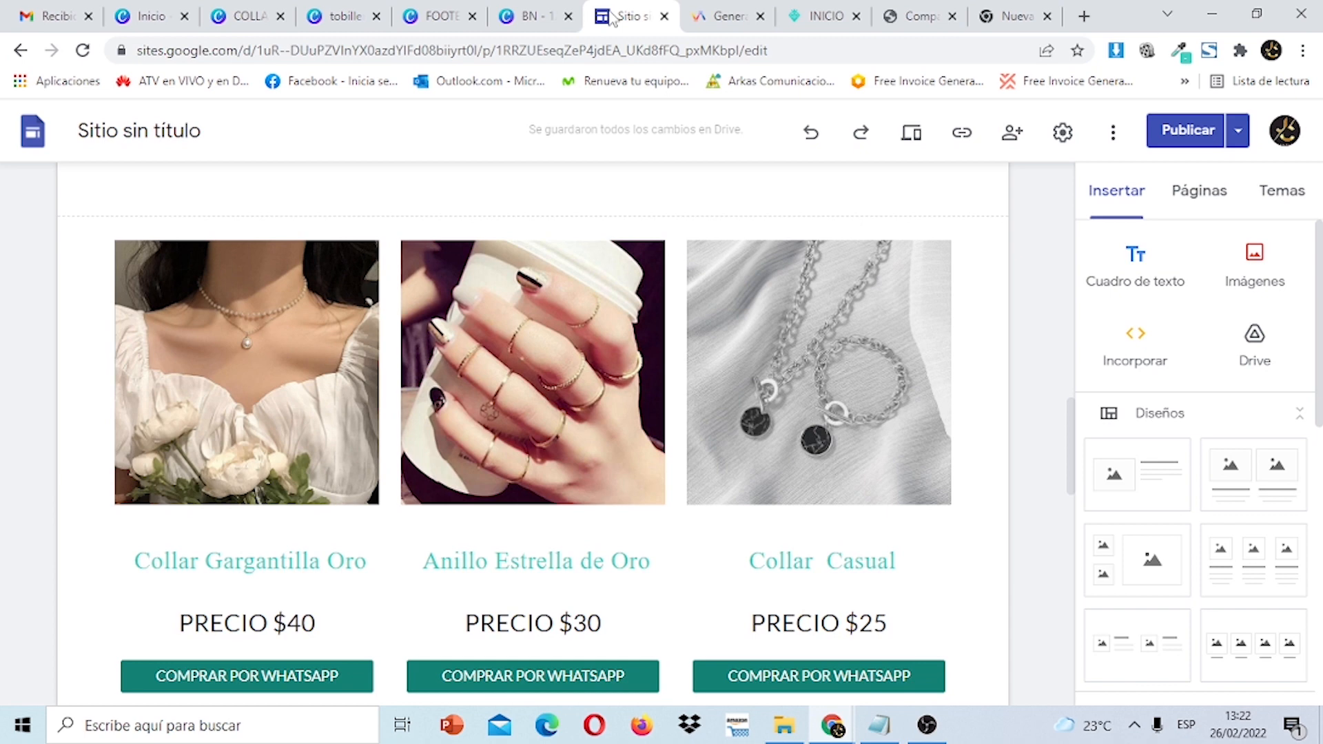
pyautogui.click(821, 16)
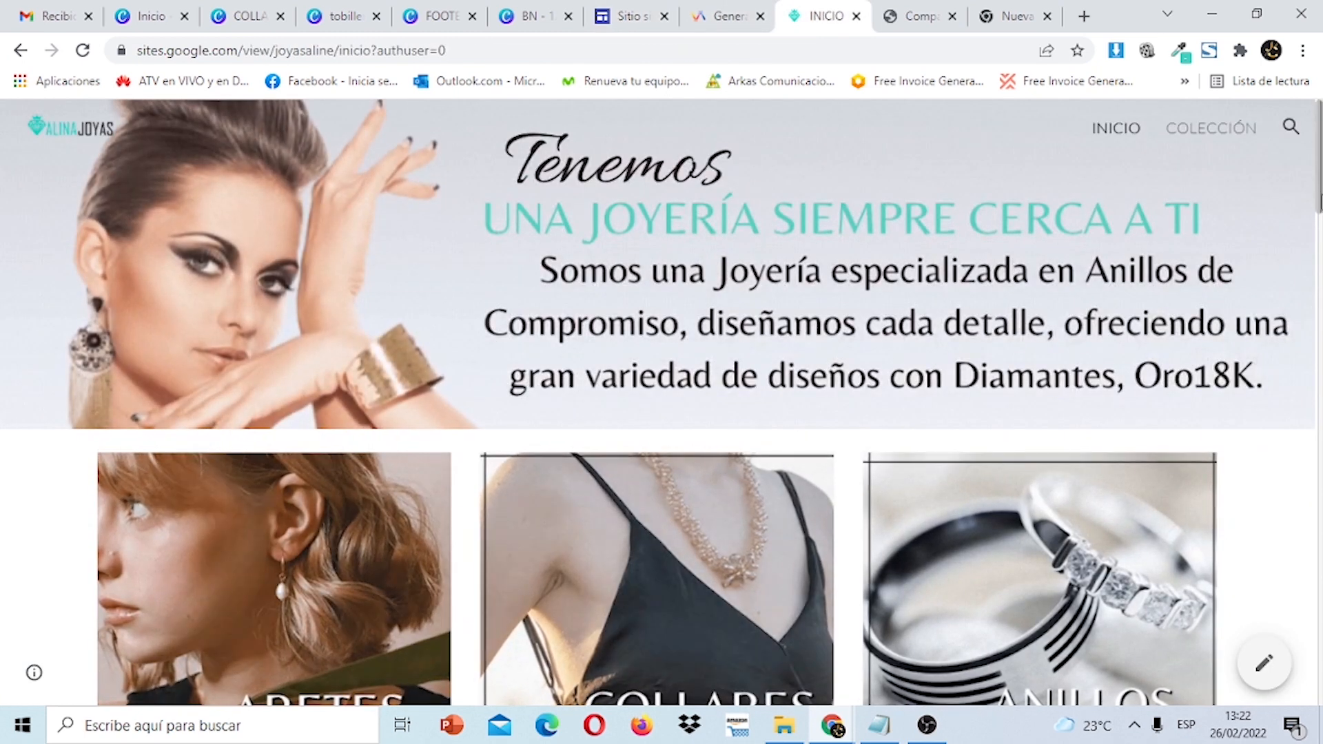
pyautogui.scroll(-10, 661, 403)
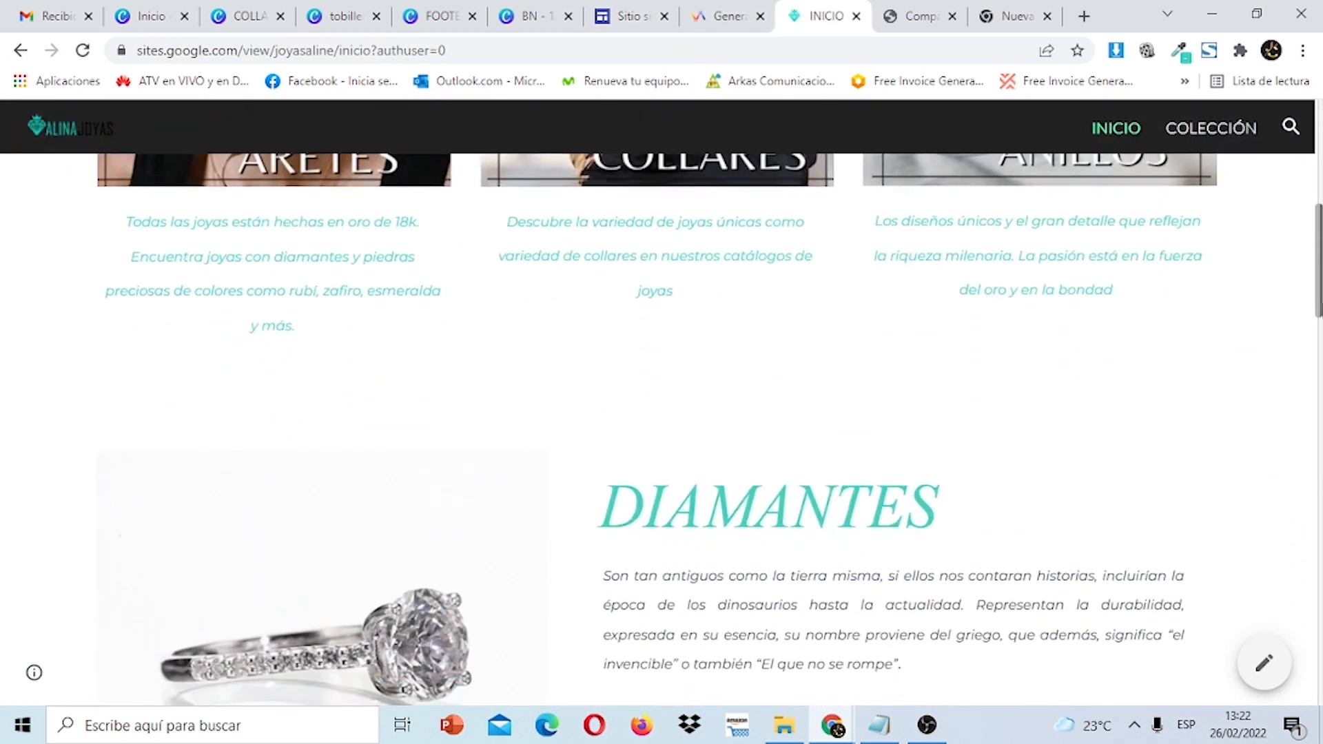
pyautogui.scroll(-2, 381, 312)
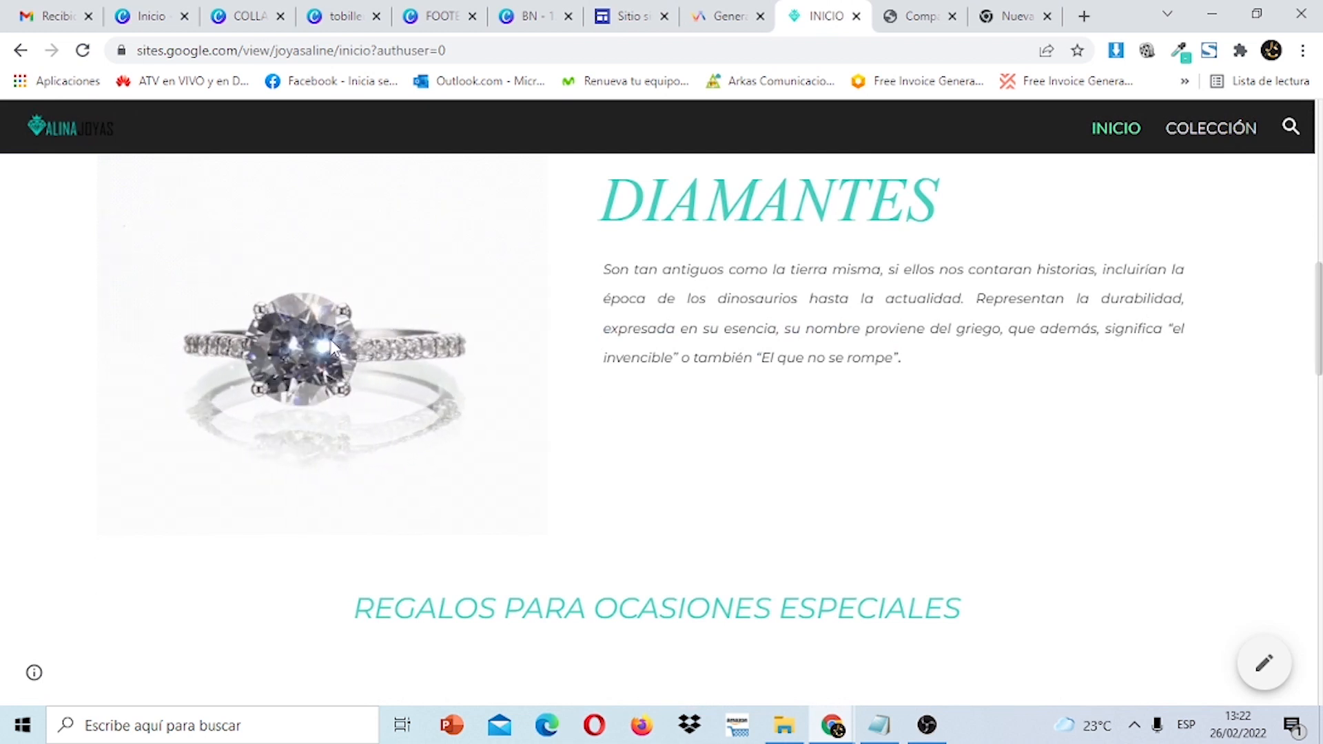
pyautogui.scroll(-5, 755, 296)
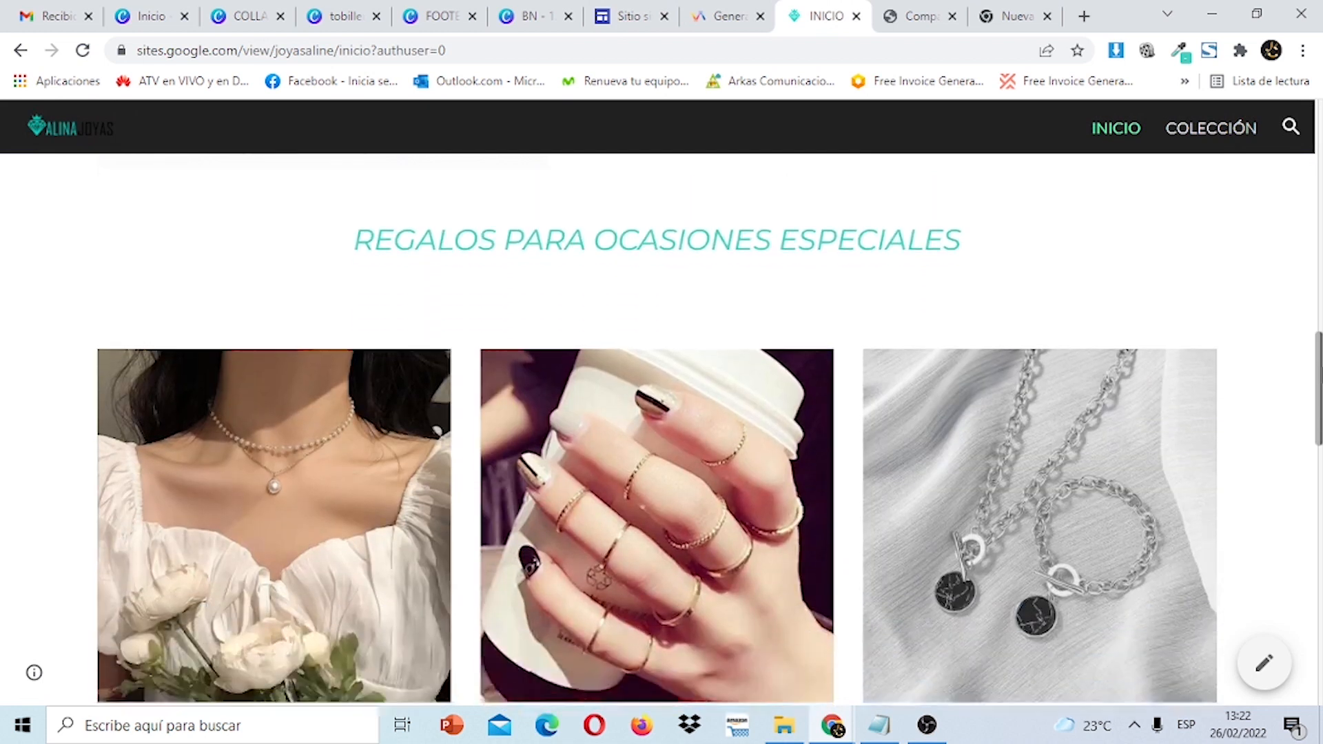
pyautogui.scroll(-11, 661, 428)
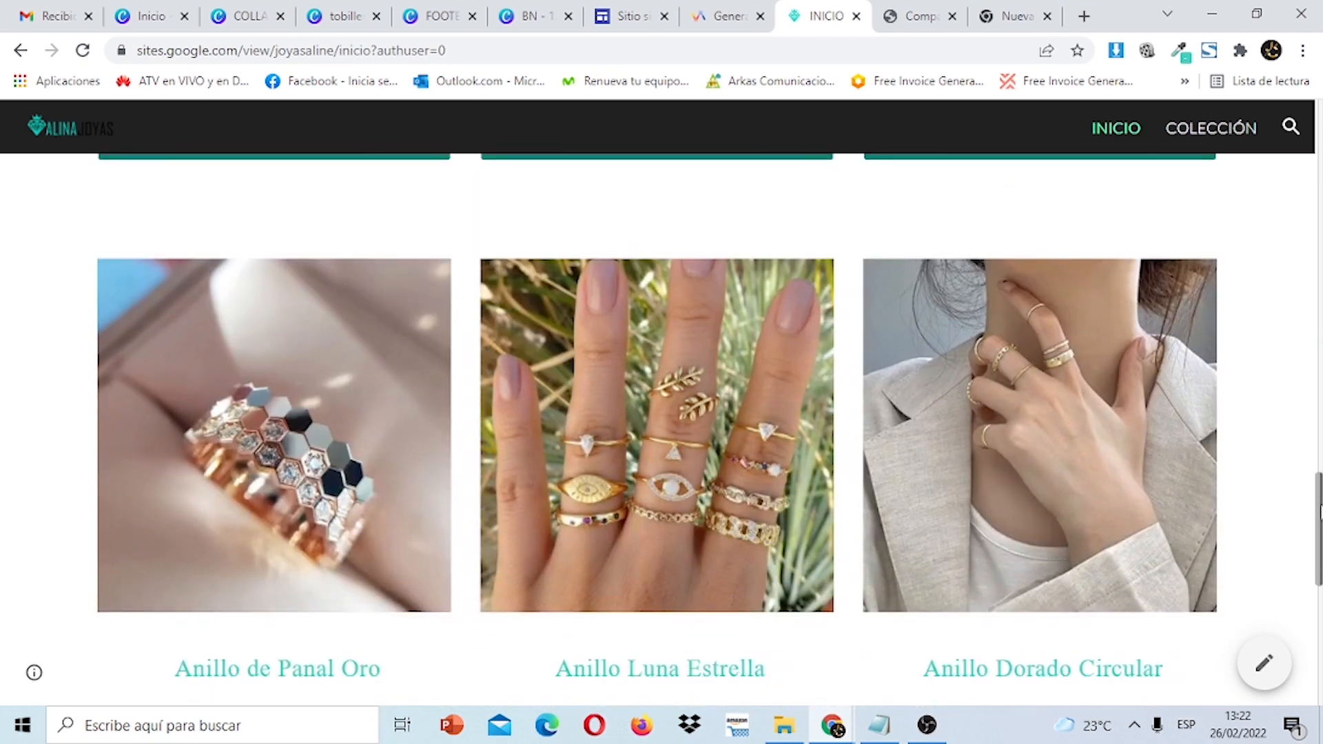
pyautogui.scroll(-6, 661, 413)
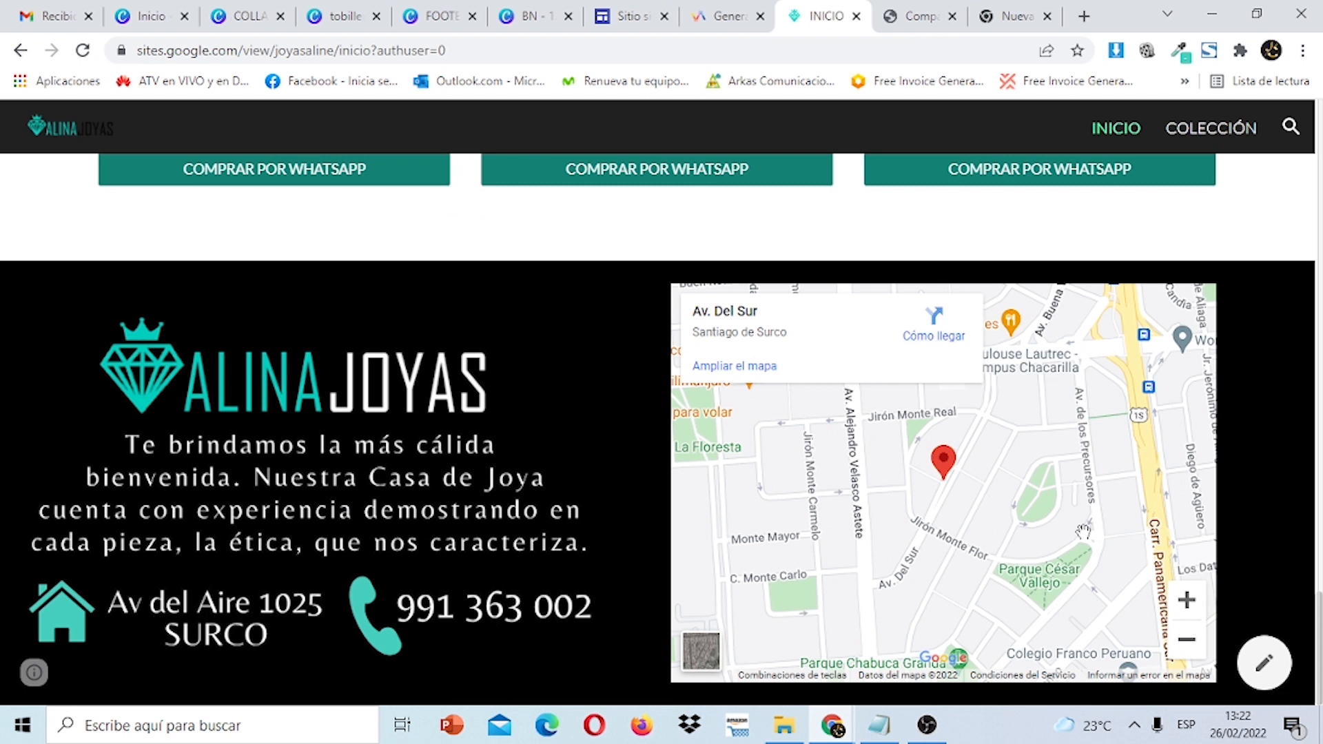
pyautogui.scroll(20, 662, 413)
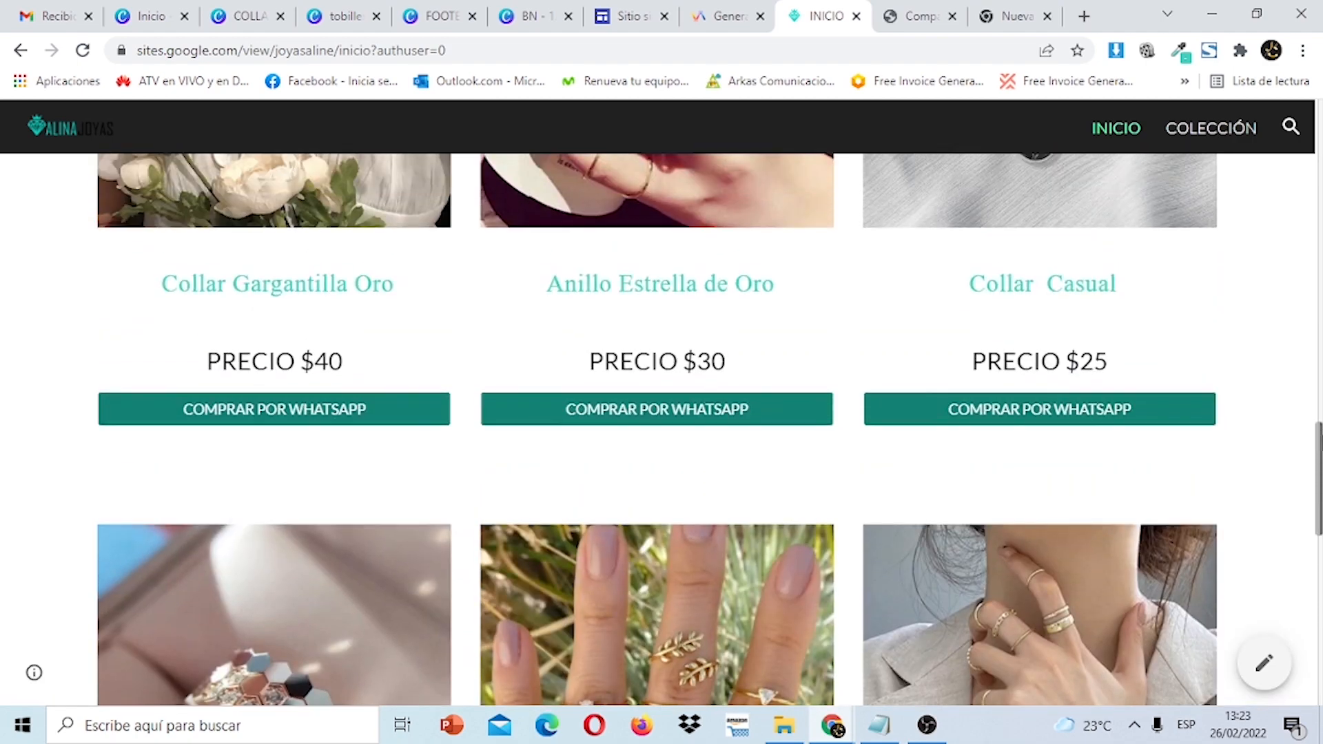
pyautogui.scroll(10, 662, 413)
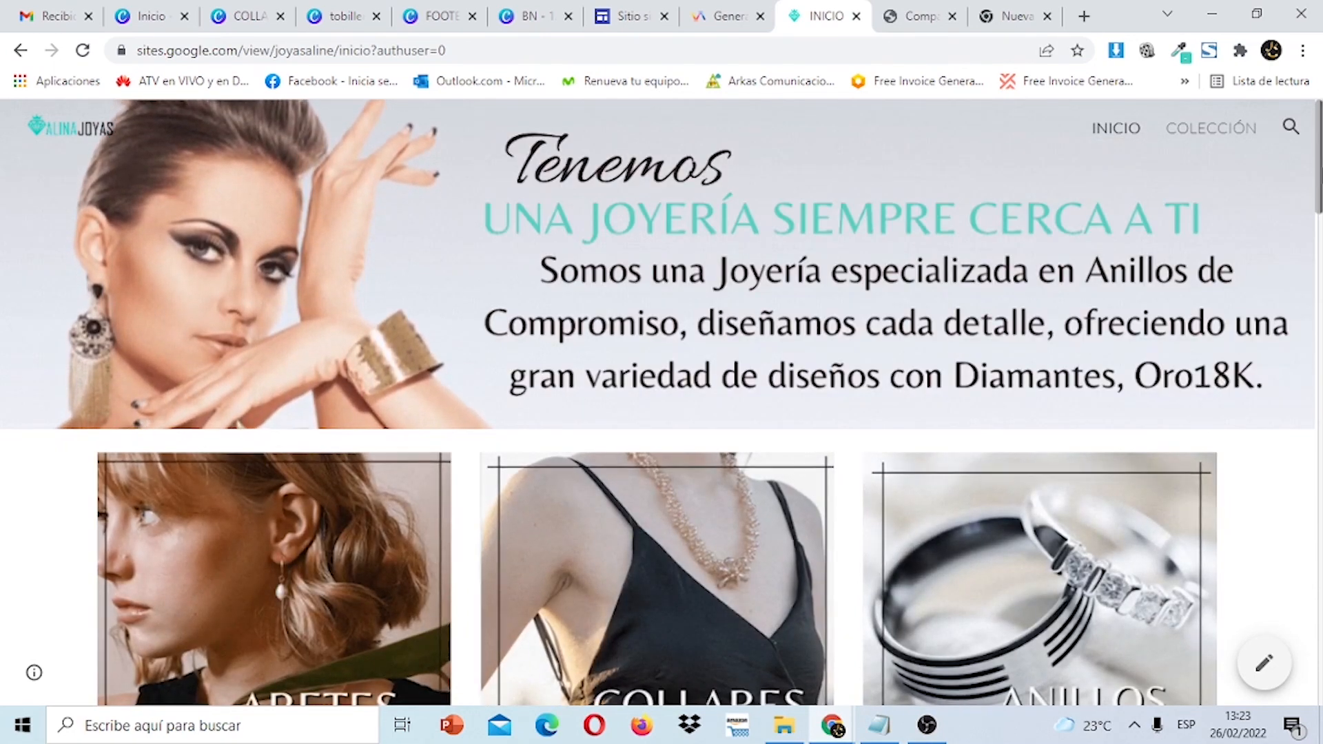
pyautogui.moveTo(1320, 170); pyautogui.dragTo(1320, 85)
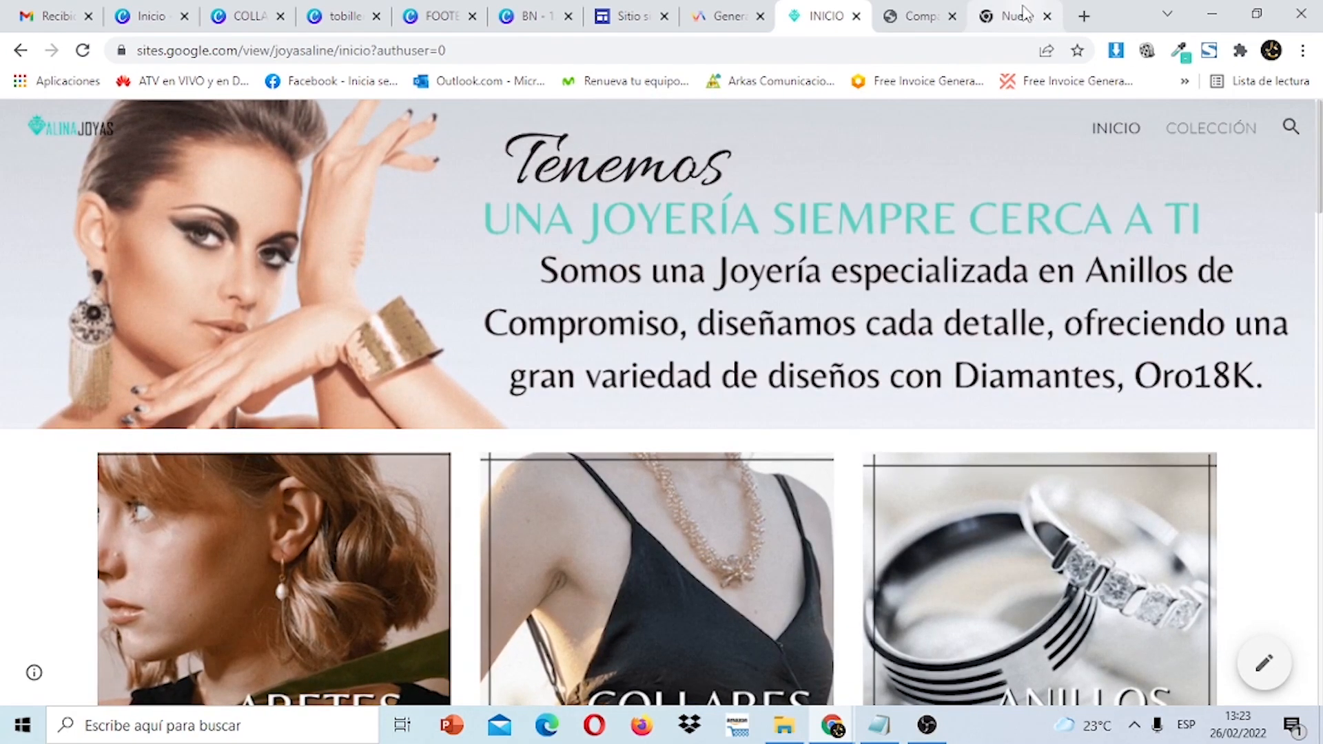
pyautogui.click(1019, 15)
# Search 'google sites' and create a new blank site (En blanco).
pyautogui.write('goog')
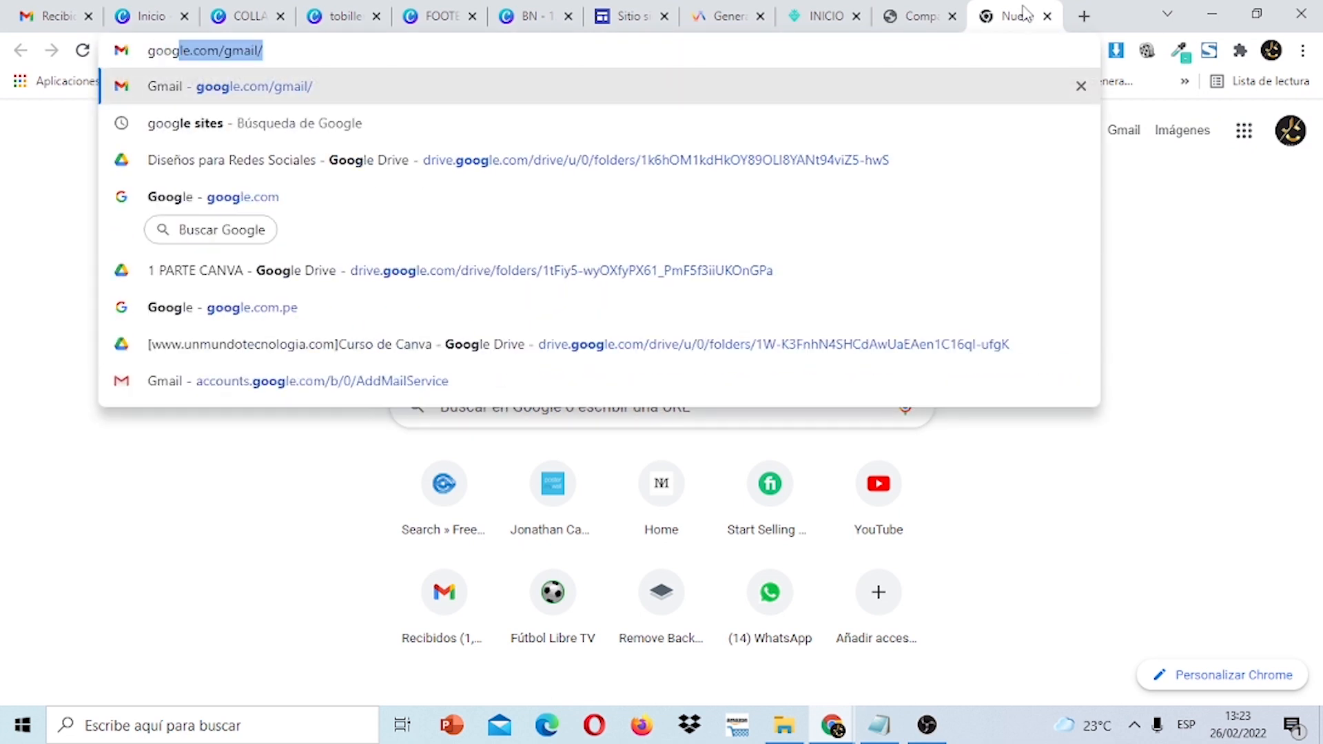
pyautogui.click(726, 131)
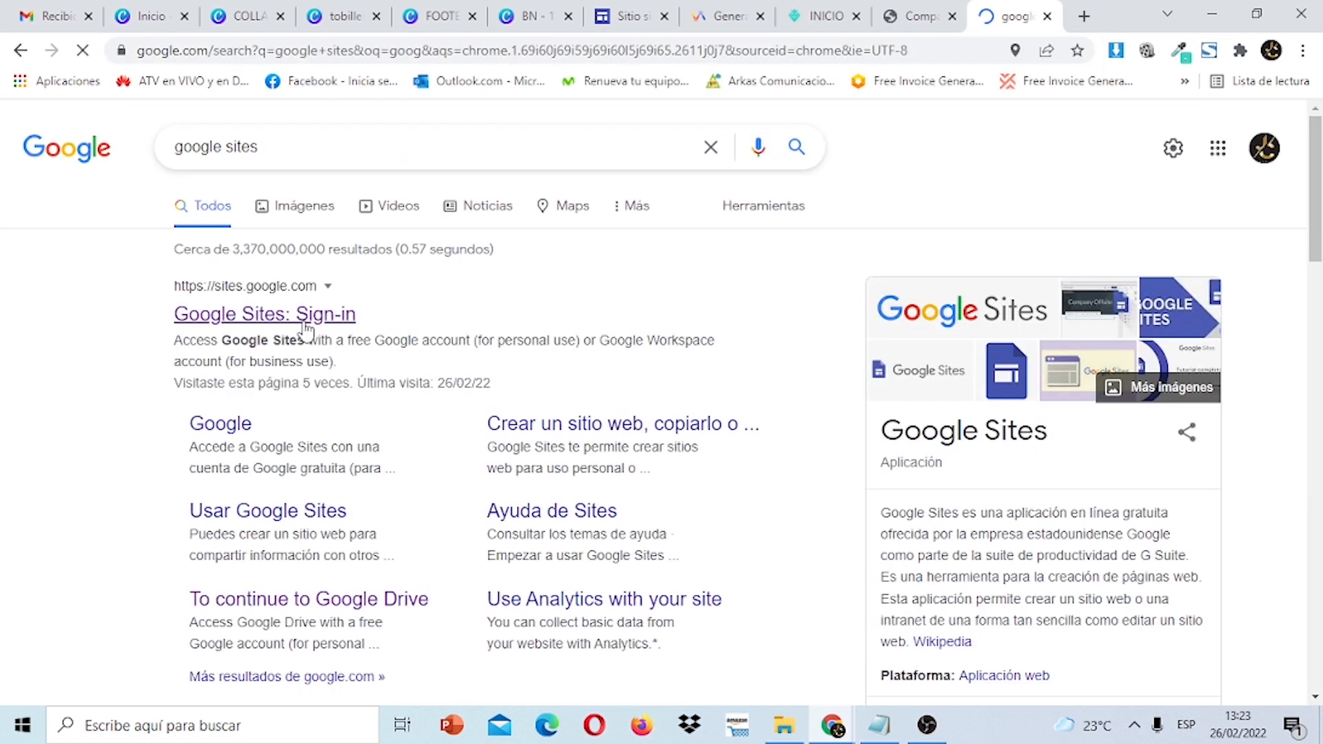
pyautogui.click(307, 324)
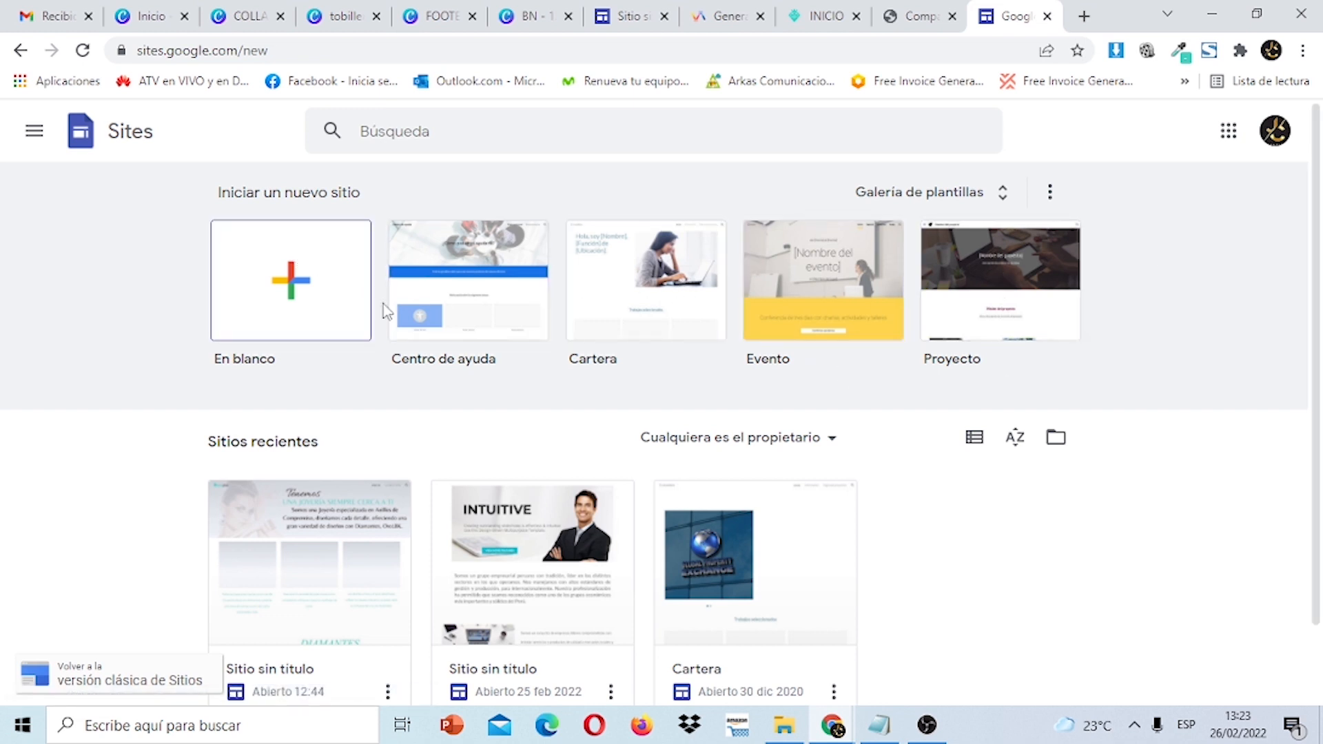
pyautogui.click(270, 309)
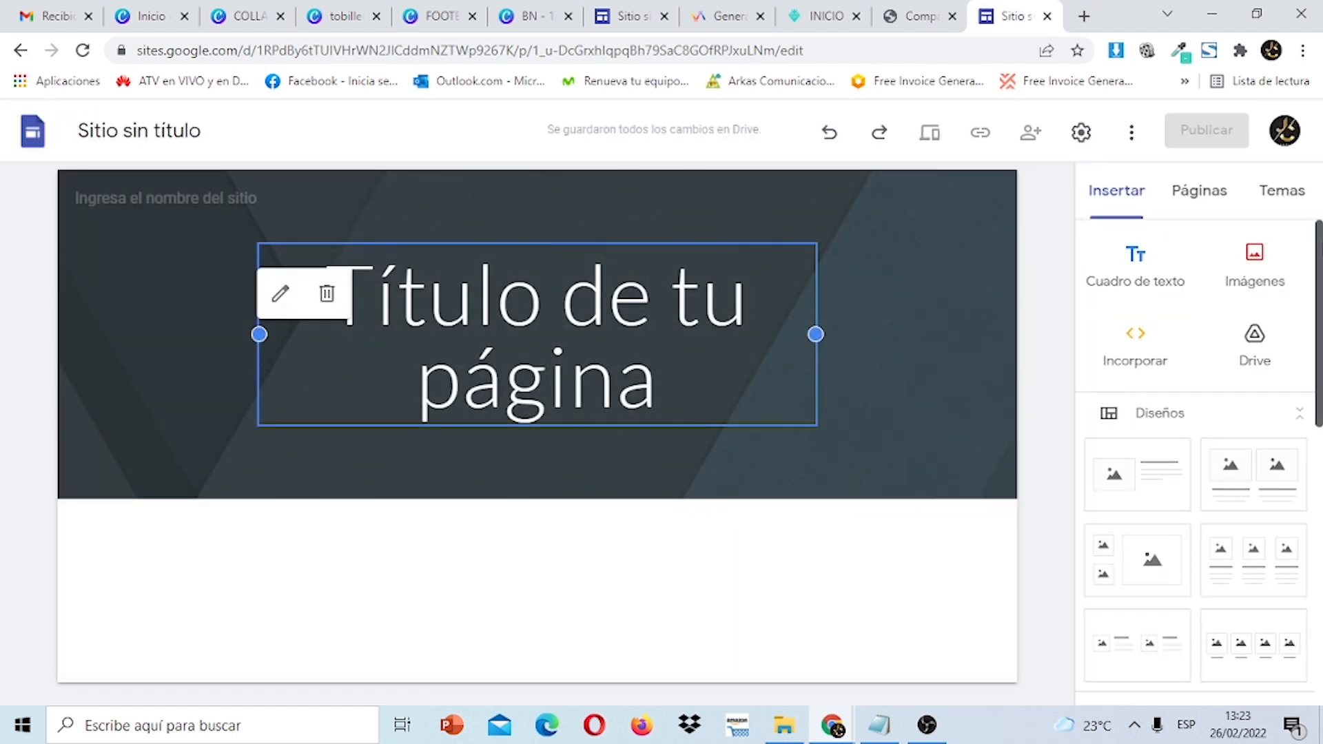
# Browse the Insertar panel, then view the published Alina Joyas site again.
pyautogui.moveTo(1319, 252); pyautogui.dragTo(1312, 222)
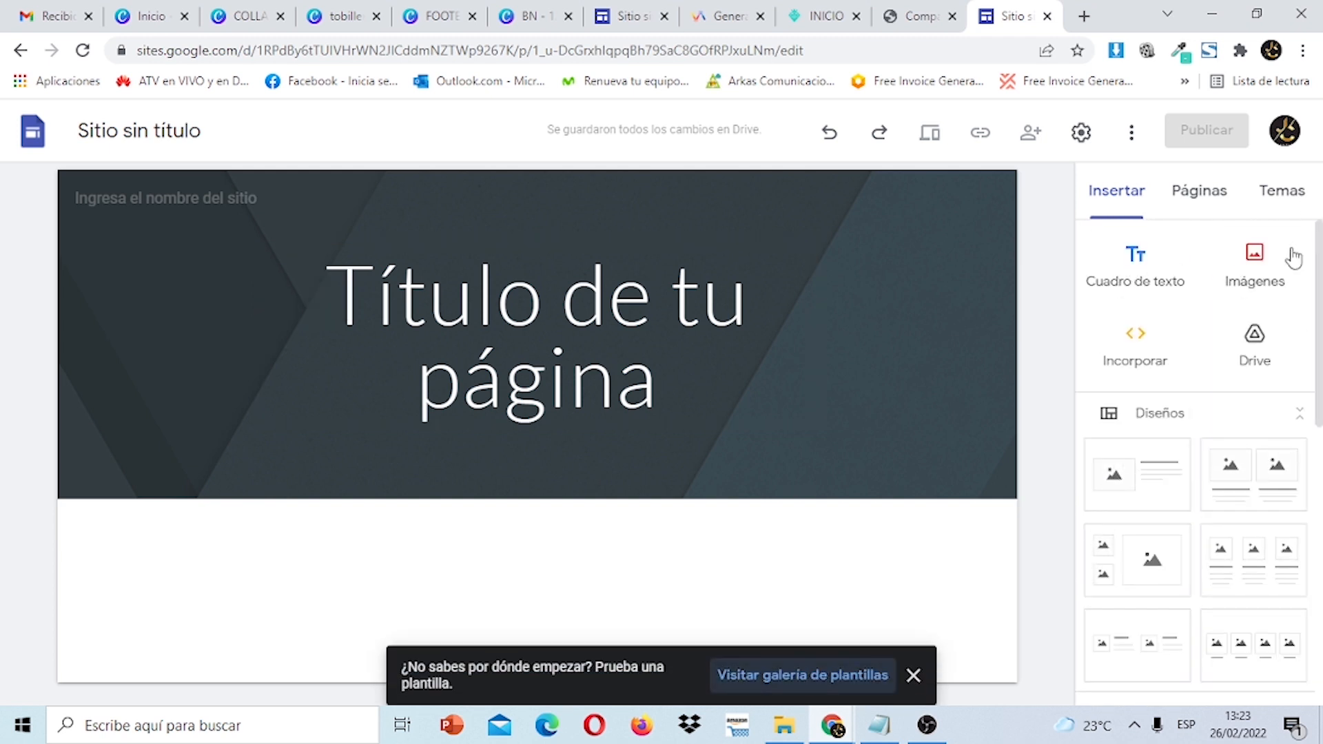
pyautogui.scroll(-2, 1196, 455)
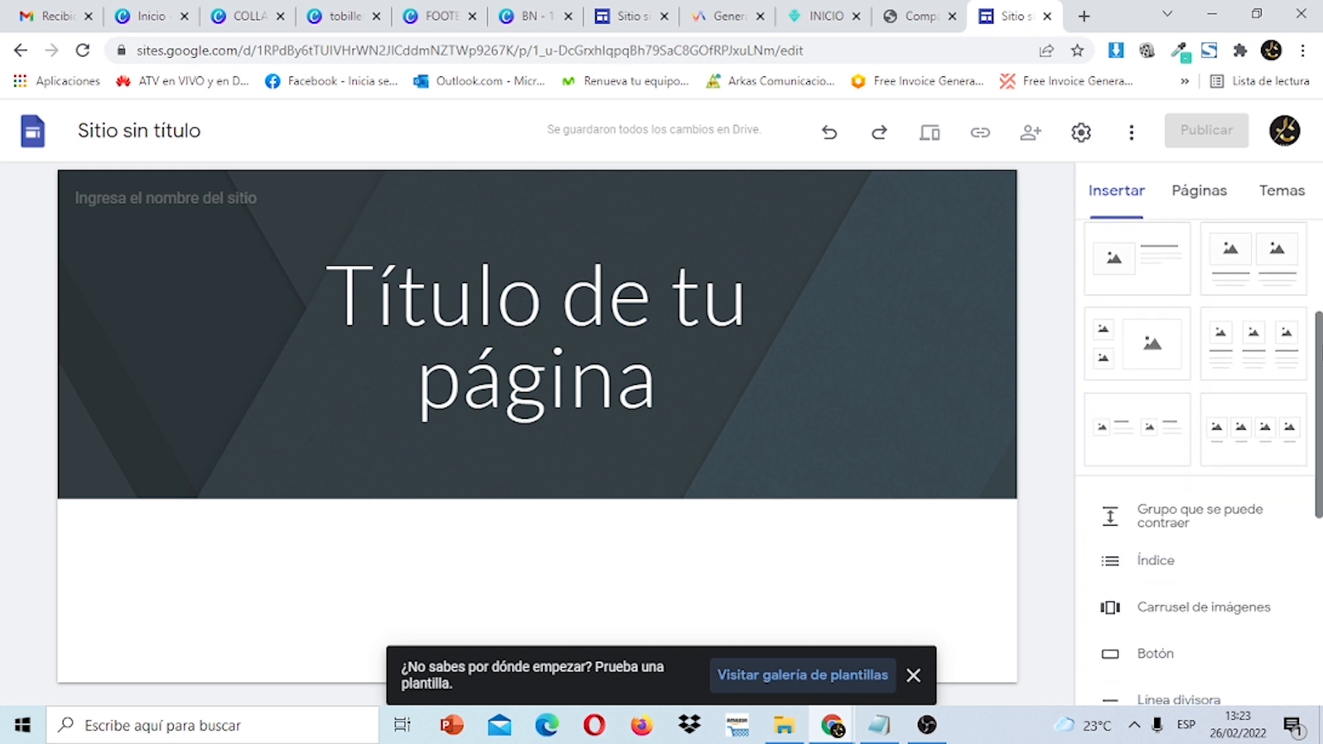
pyautogui.moveTo(1320, 354); pyautogui.dragTo(1319, 282)
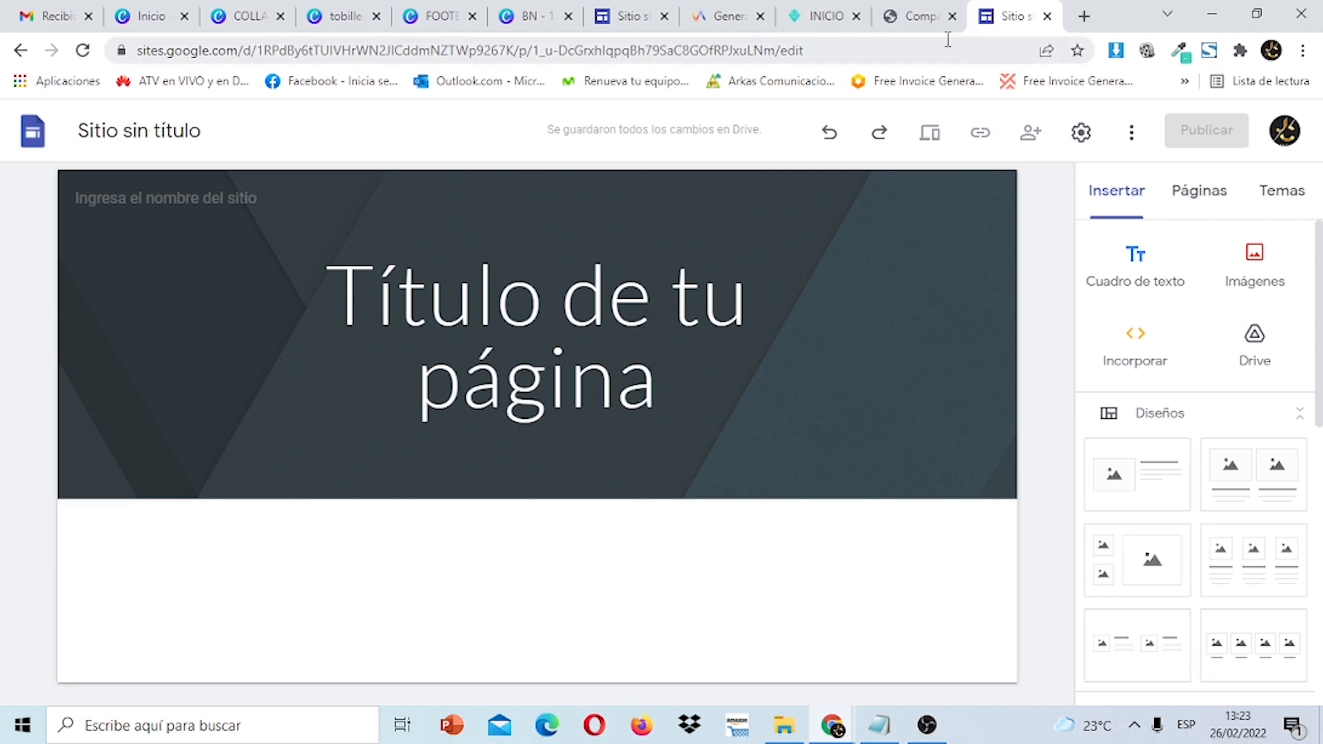
pyautogui.click(819, 16)
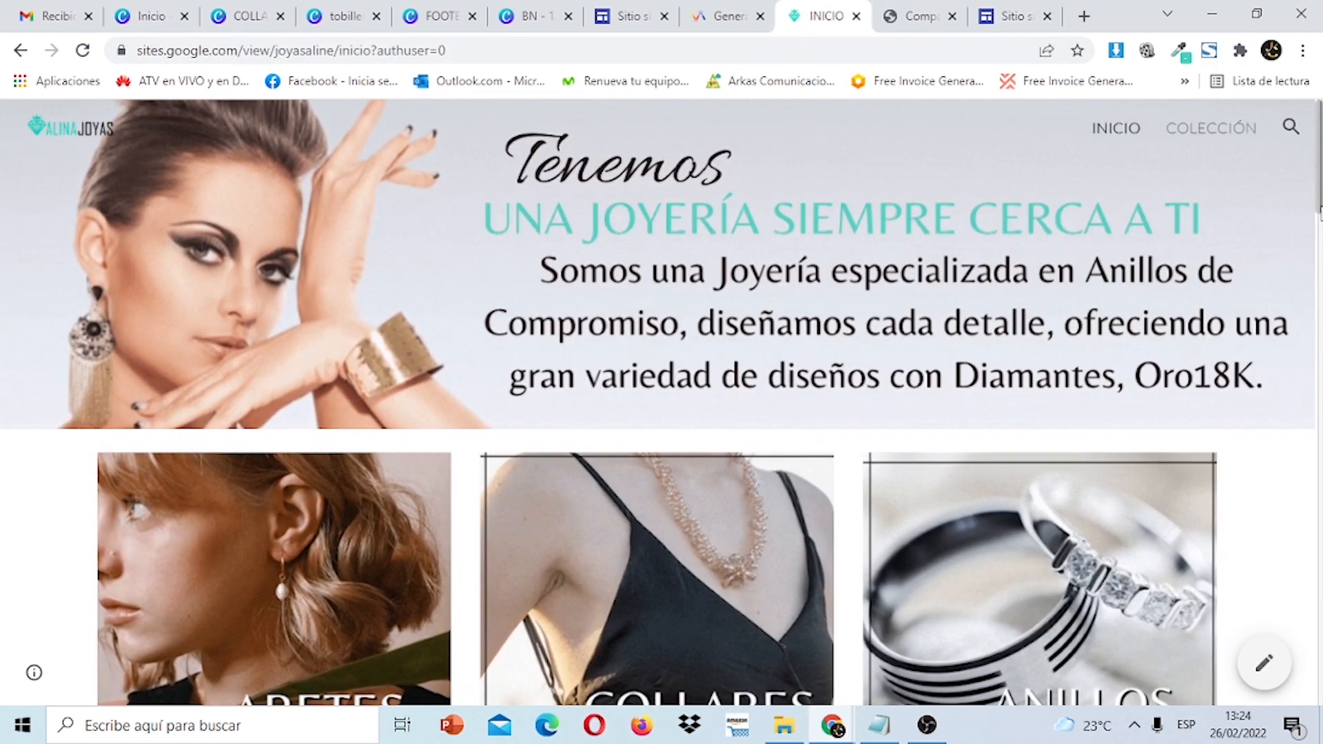
pyautogui.moveTo(1321, 210); pyautogui.dragTo(1320, 173)
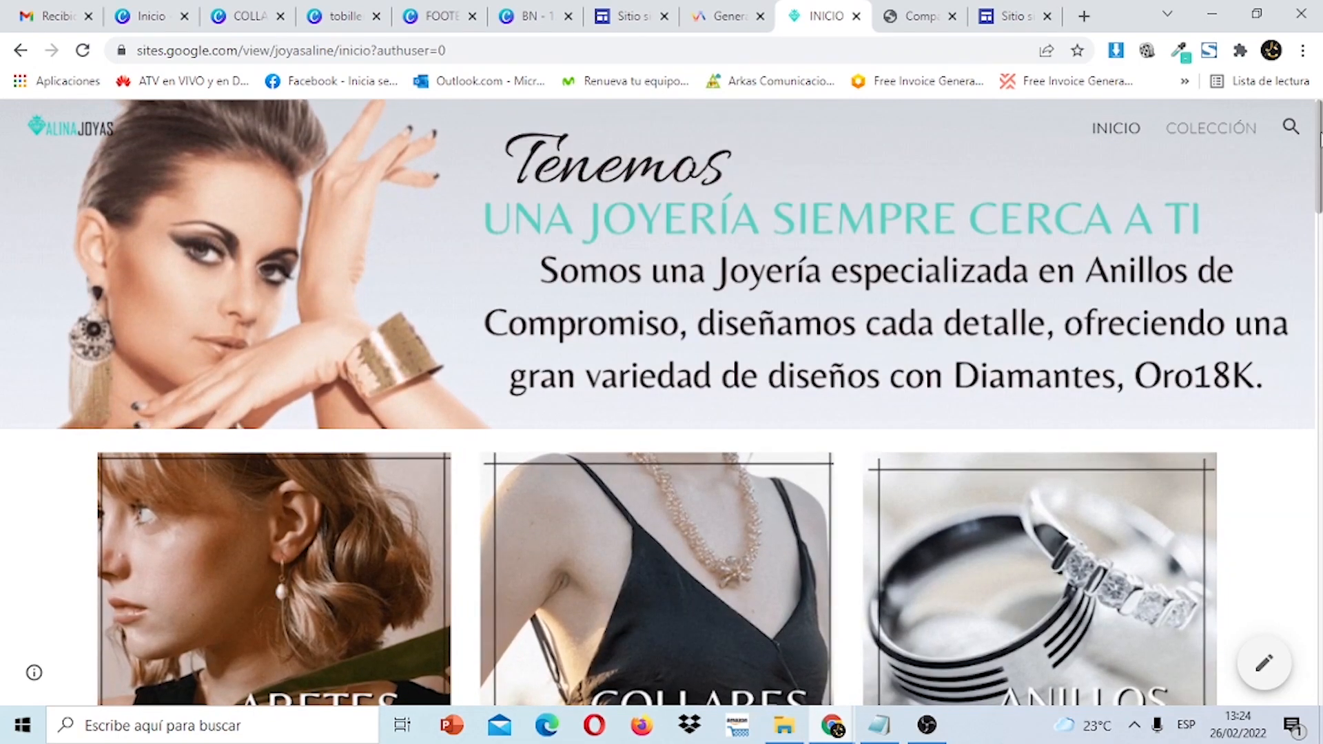
pyautogui.scroll(-15, 662, 400)
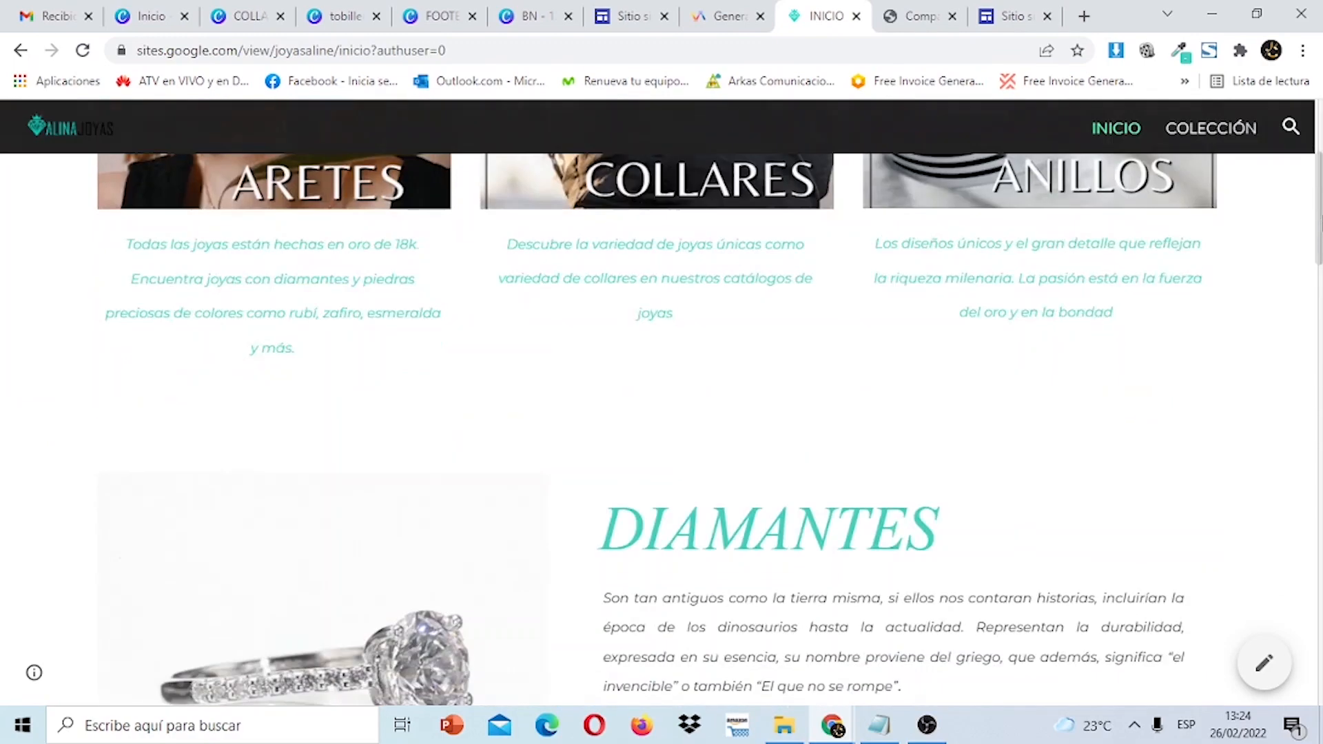
pyautogui.scroll(-12, 1317, 593)
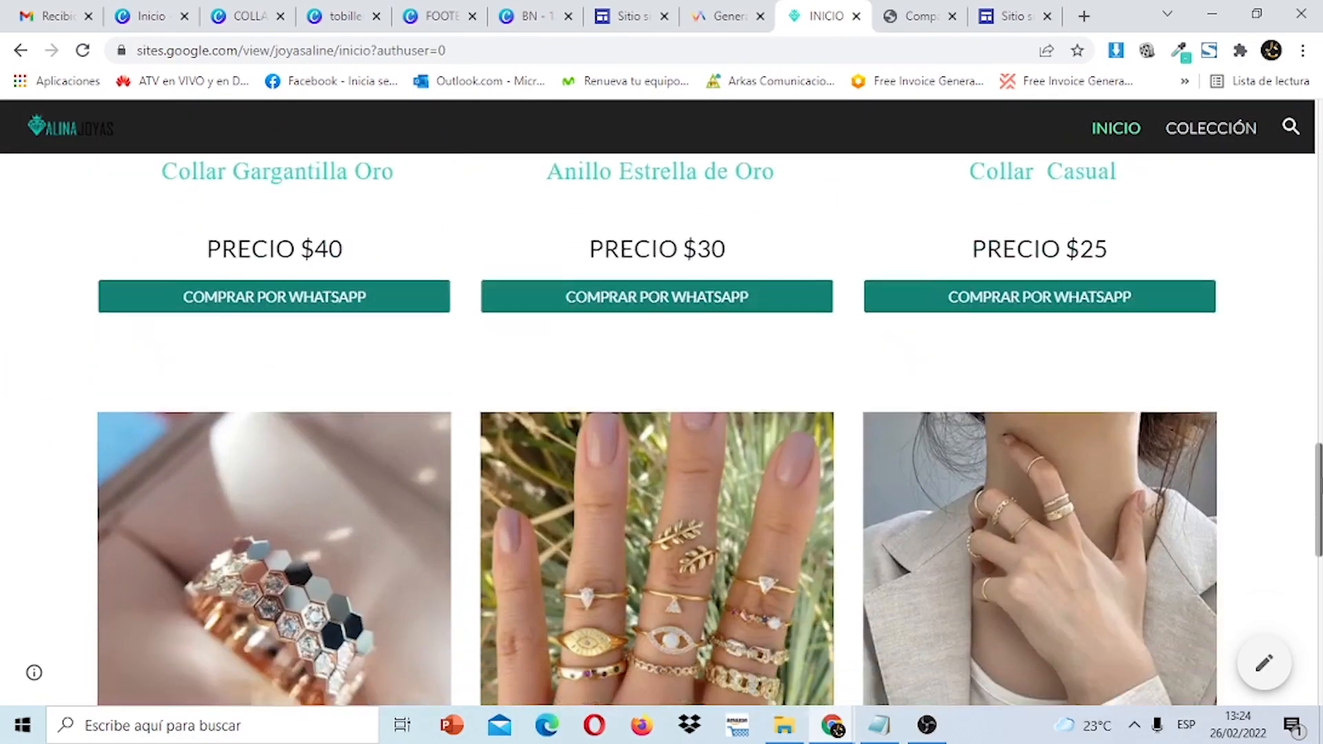
pyautogui.scroll(20, 1317, 593)
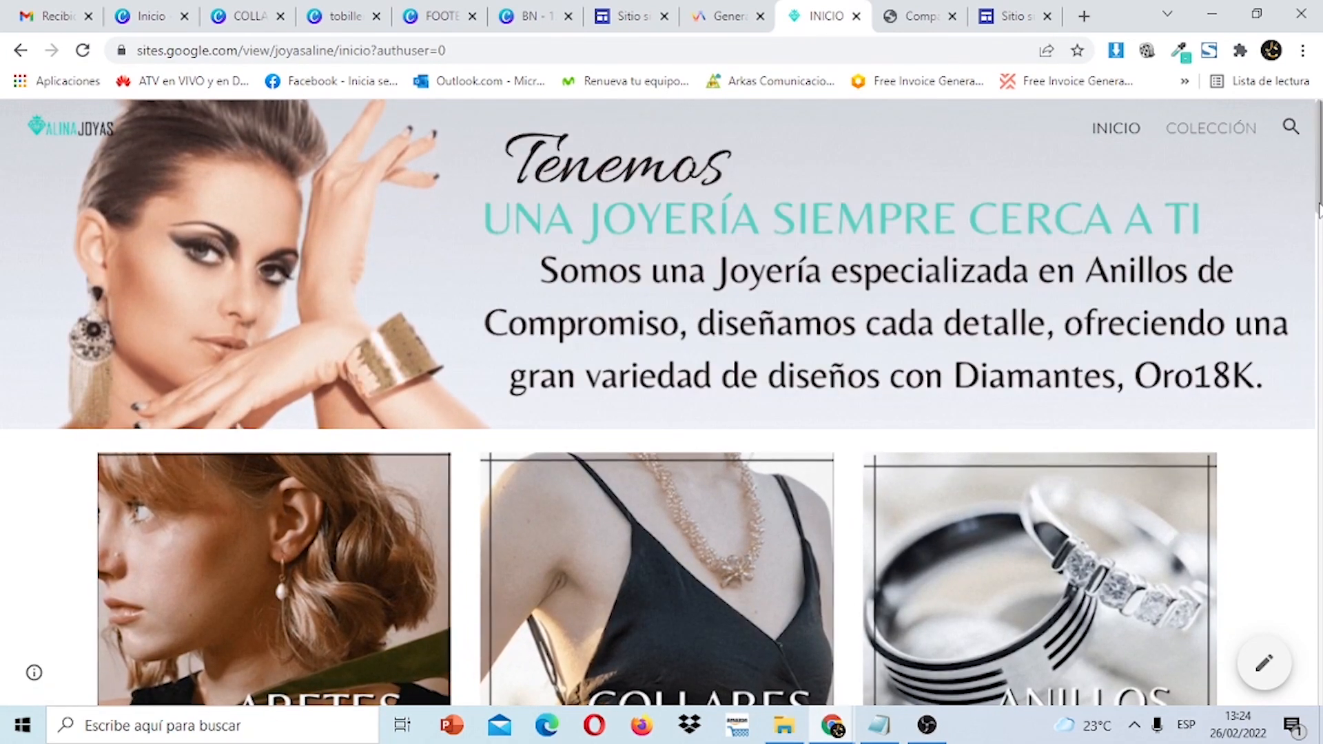
pyautogui.scroll(-1, 662, 399)
pyautogui.scroll(-6, 661, 400)
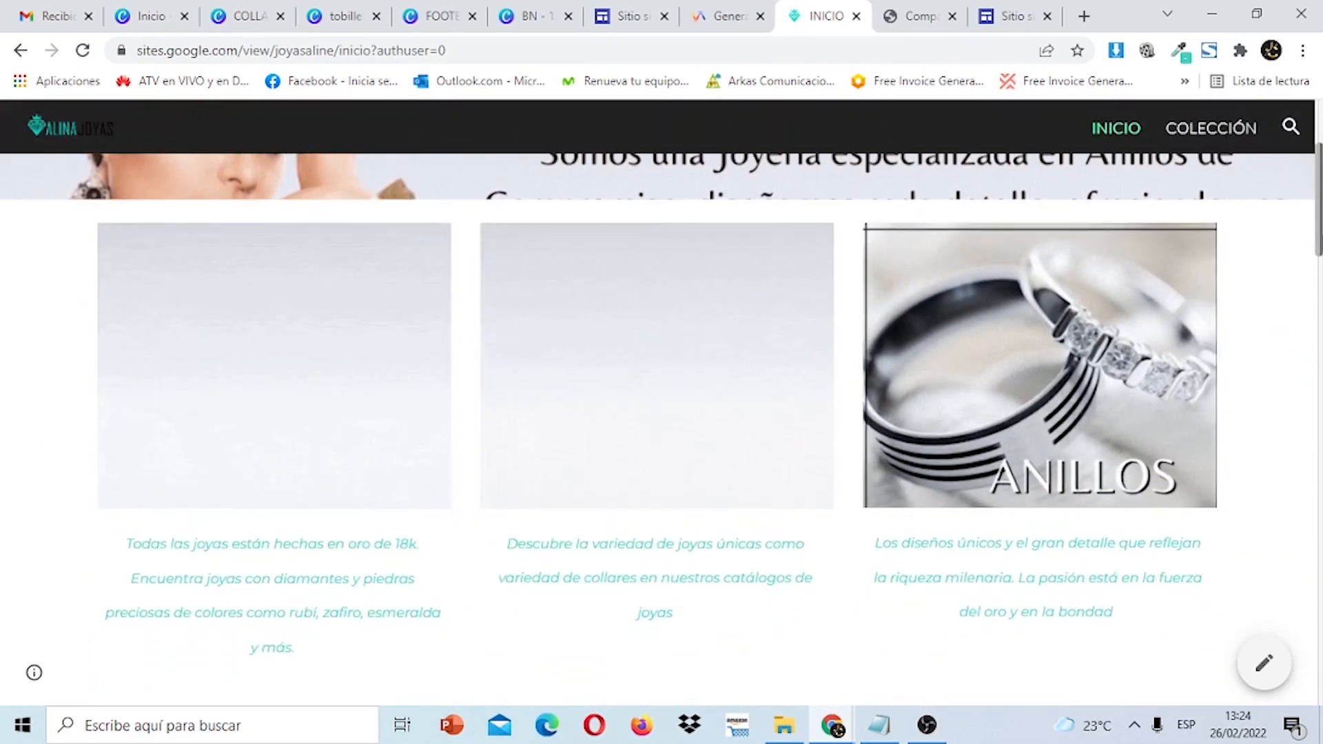
pyautogui.moveTo(1321, 299); pyautogui.dragTo(1318, 689)
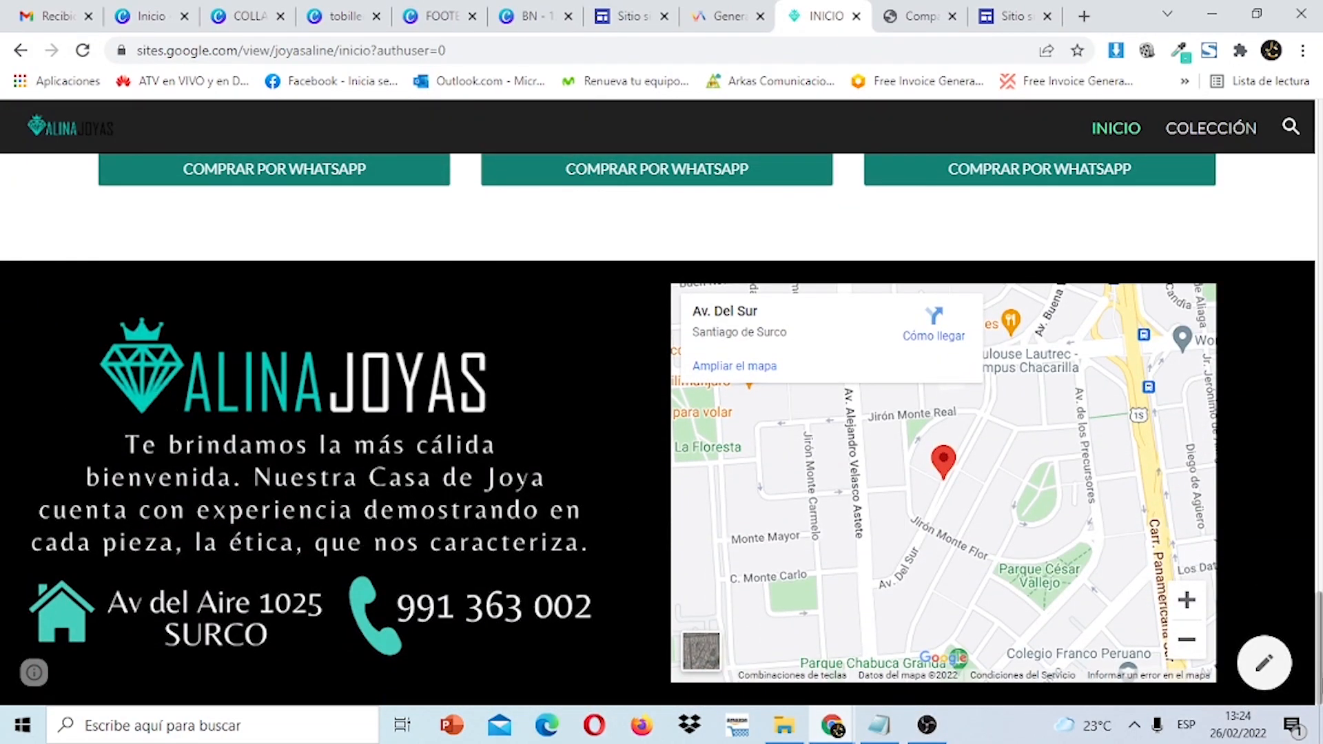
pyautogui.moveTo(1321, 679); pyautogui.dragTo(1321, 104)
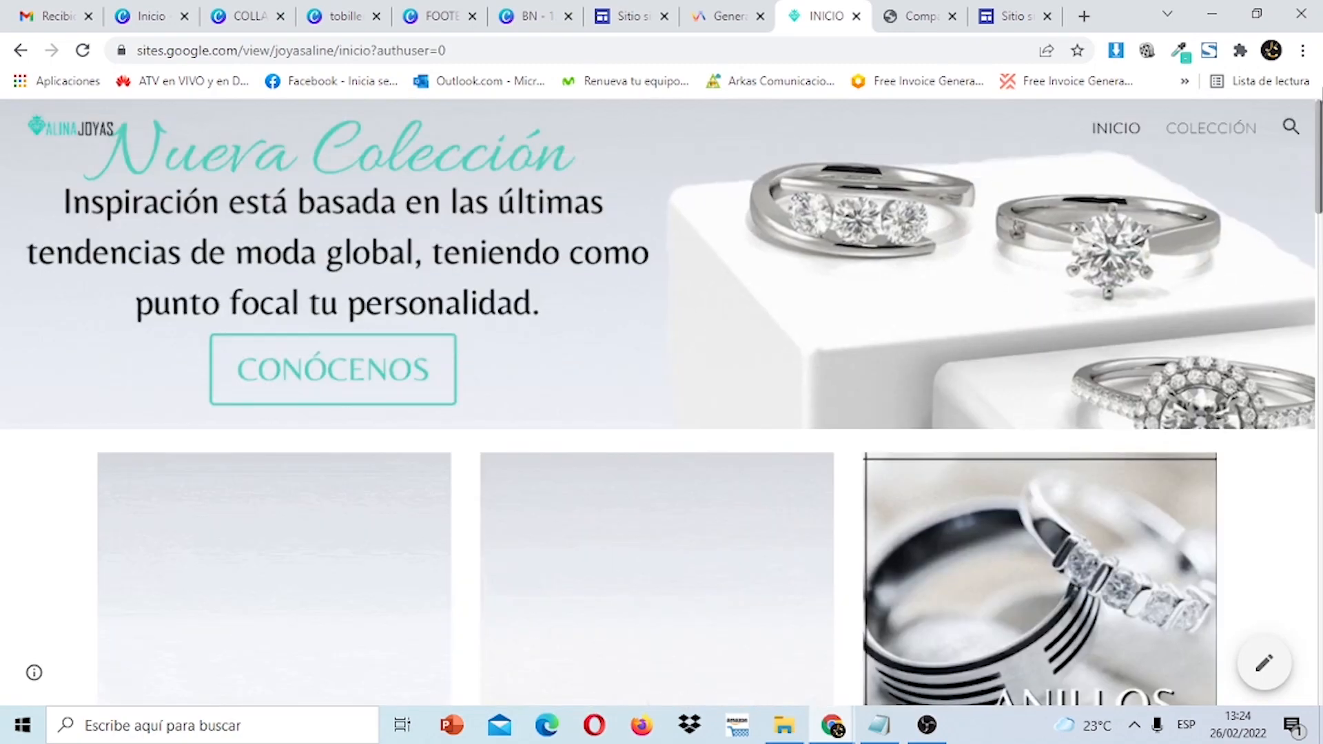
pyautogui.click(1023, 9)
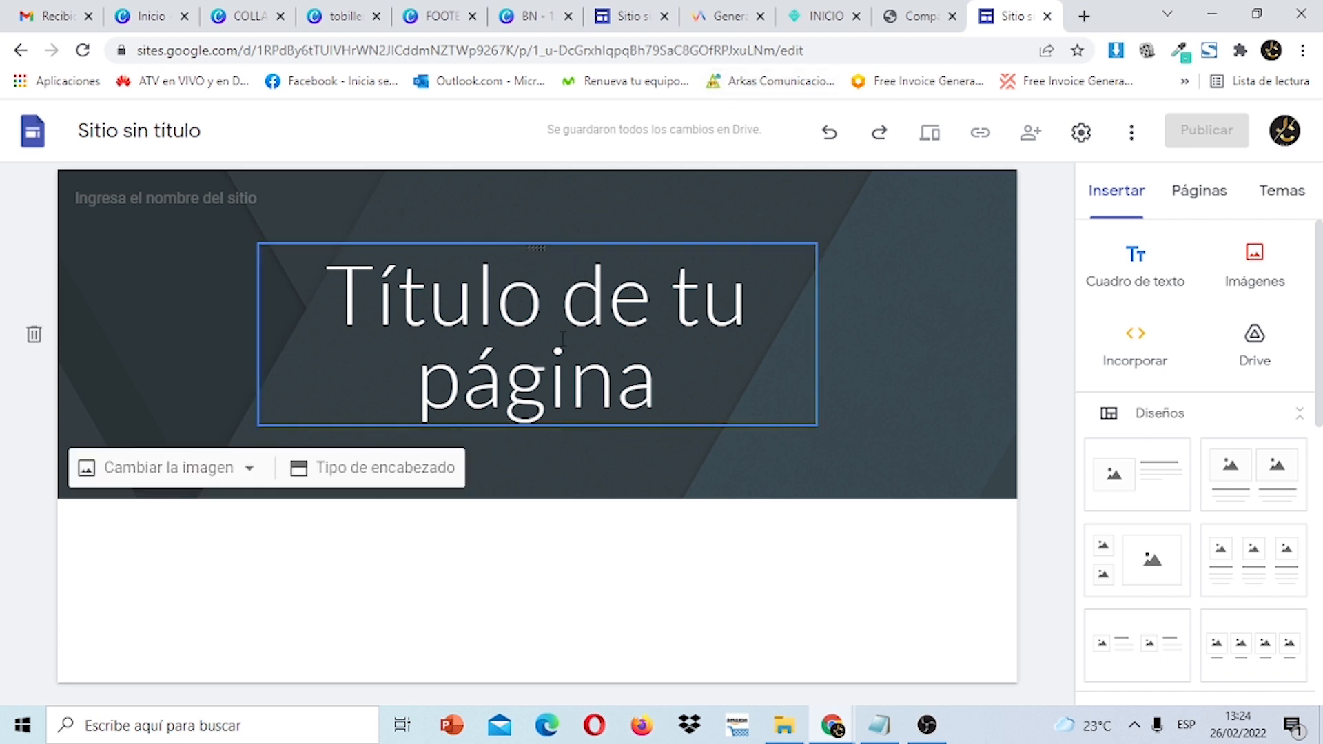
# Delete the 'Título de tu página' placeholder title from the new site's header.
pyautogui.click(691, 367)
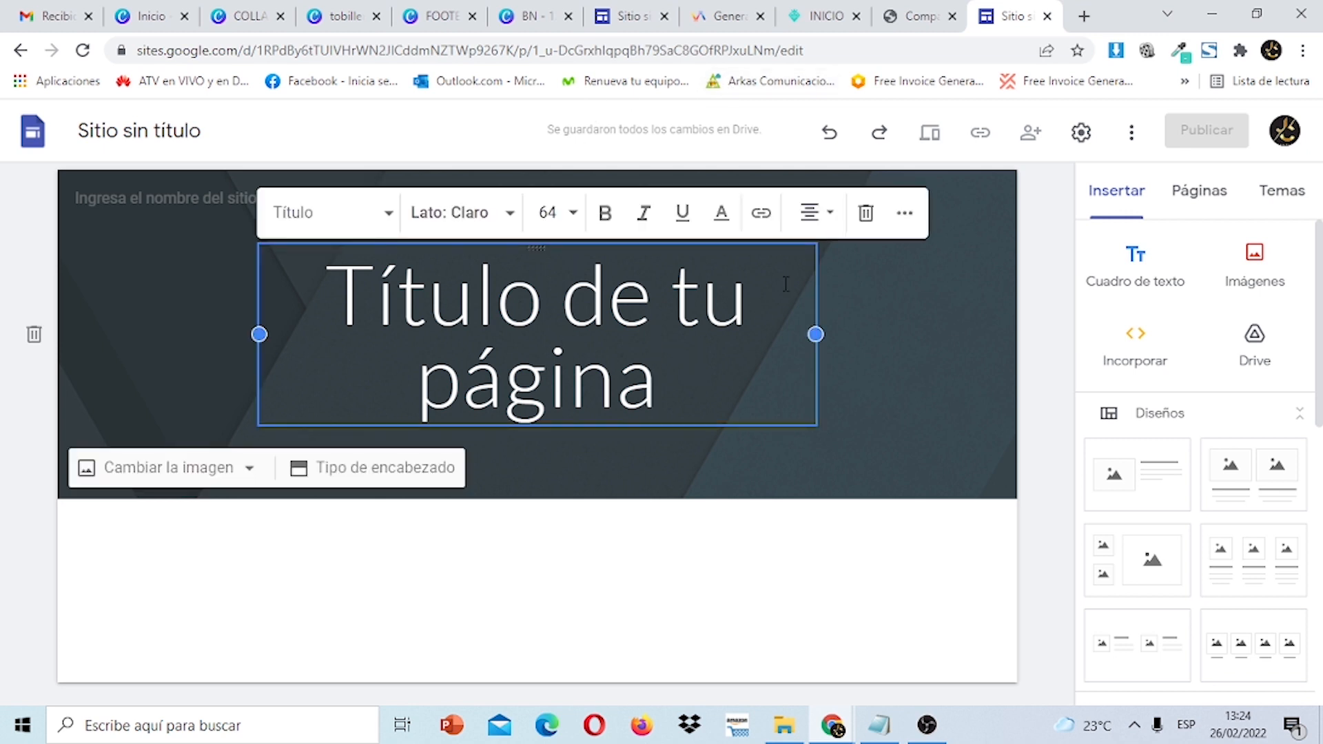
pyautogui.click(866, 215)
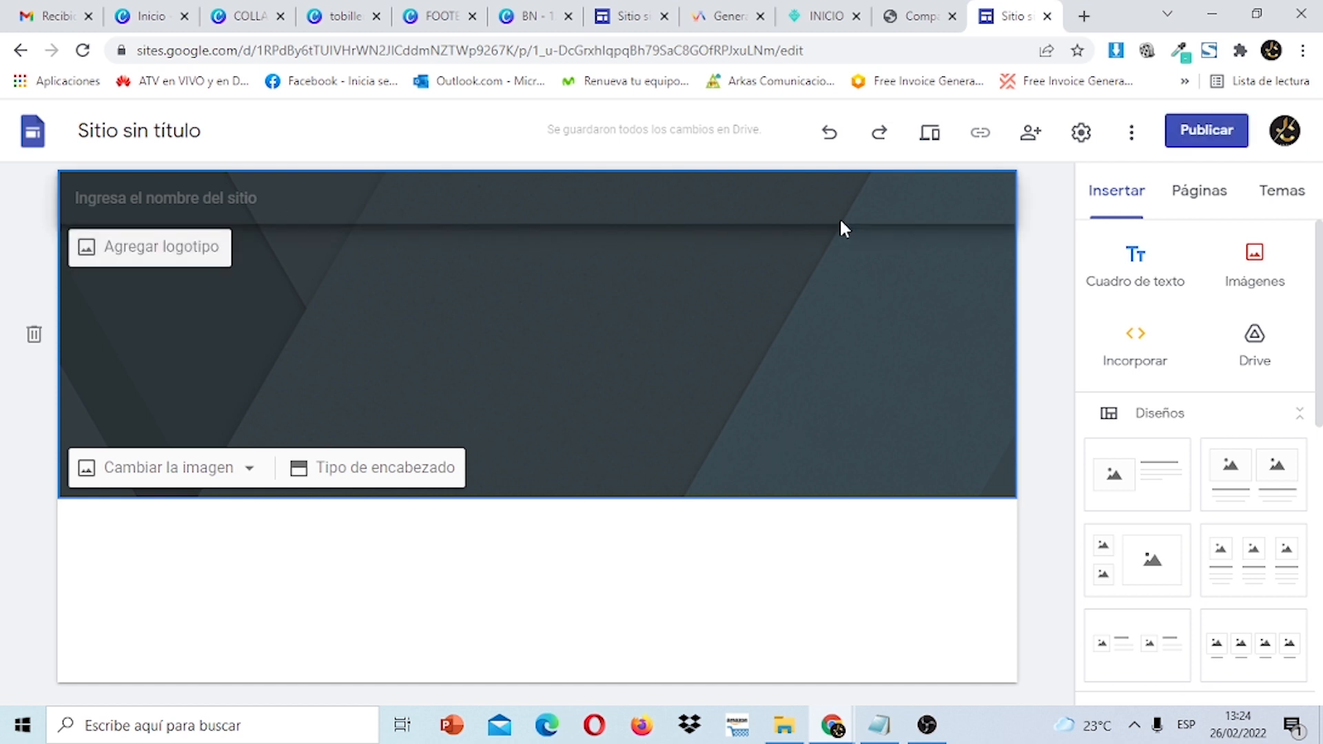
pyautogui.click(539, 8)
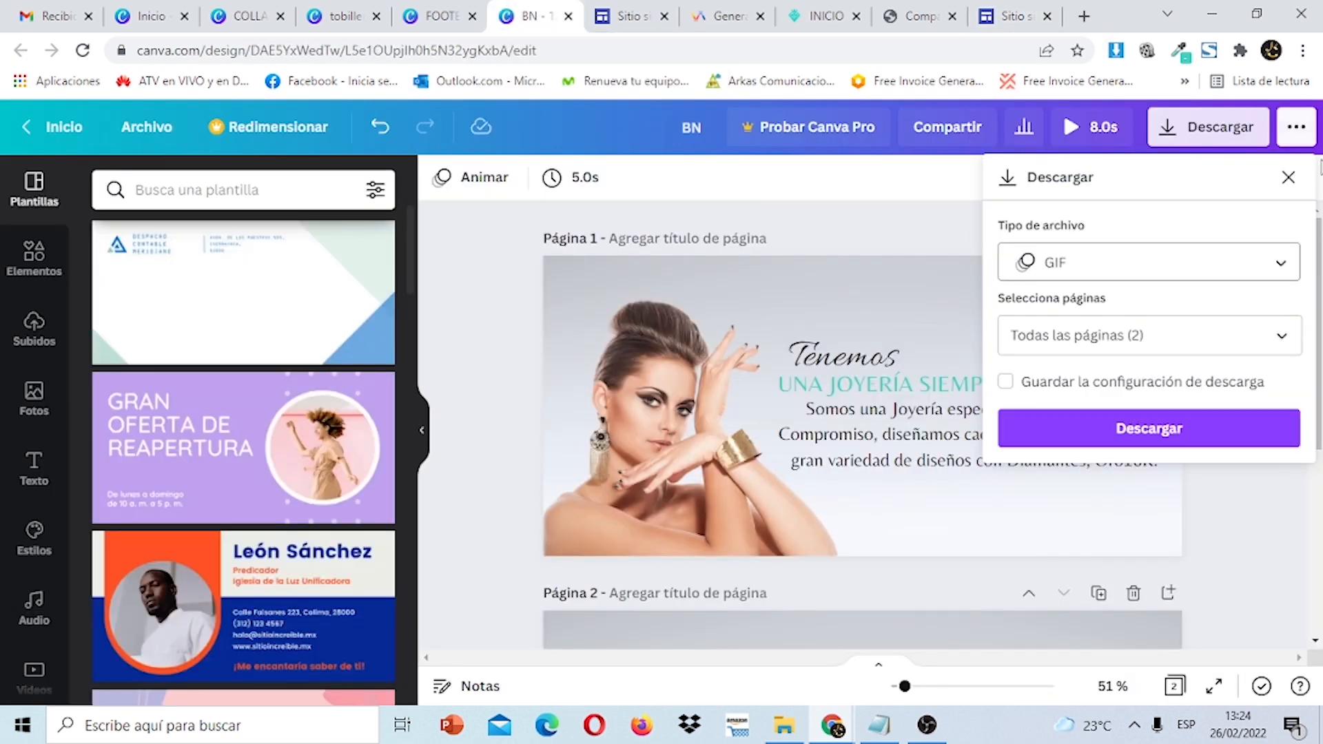
# Close Canva's download settings and check the noted 1296X609 header size in Notepad.
pyautogui.click(1287, 177)
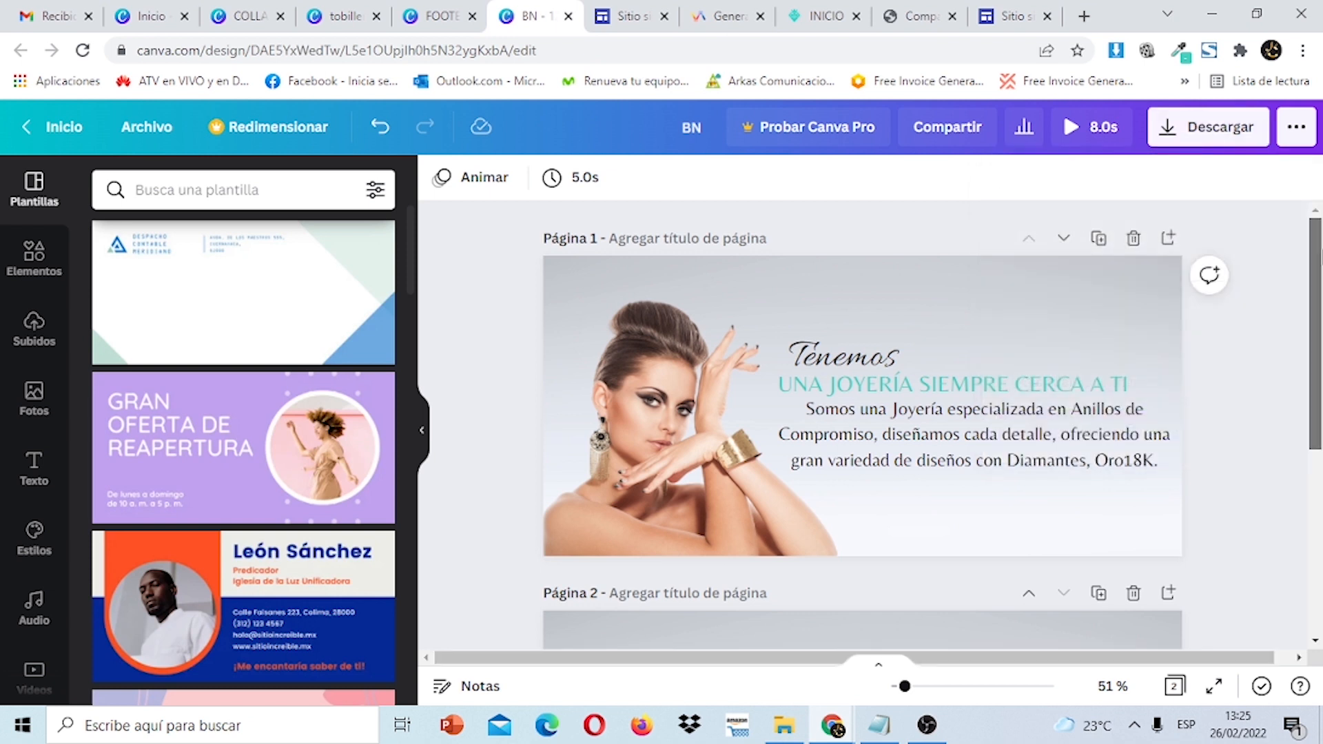
pyautogui.scroll(-5, 861, 427)
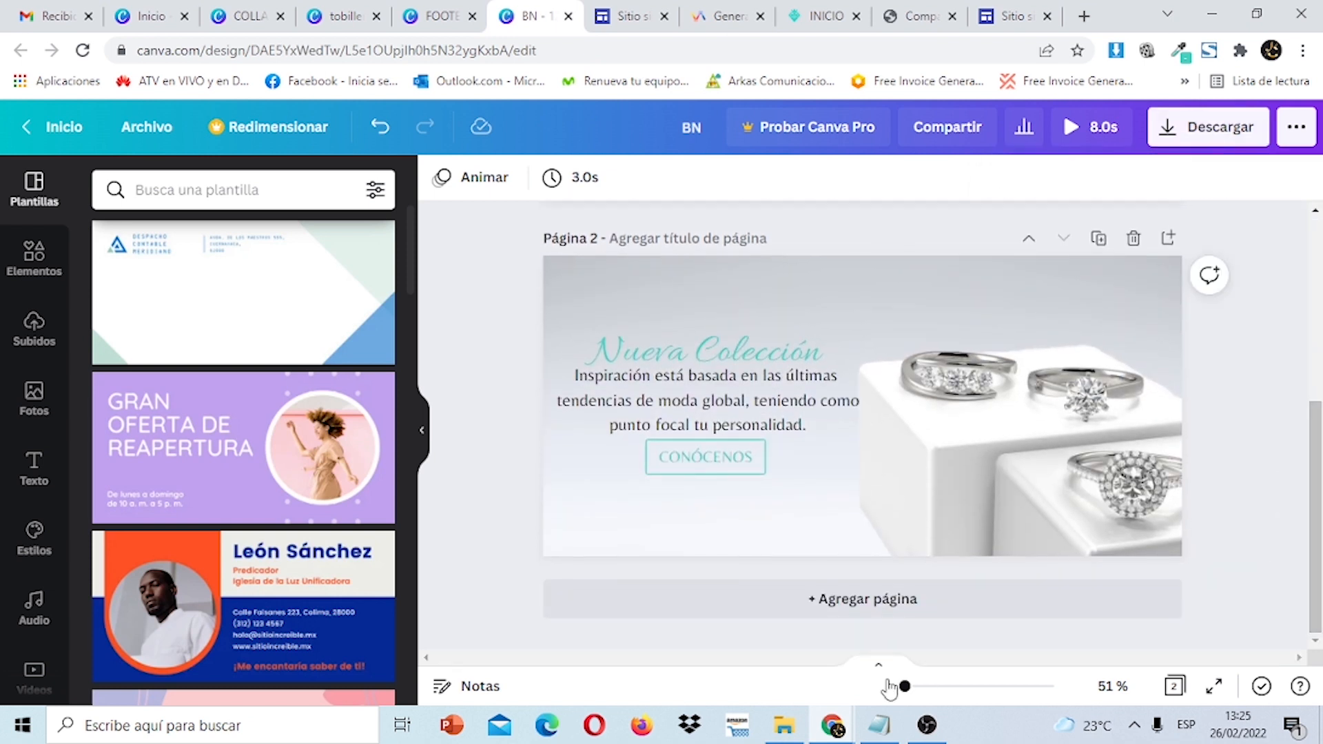
pyautogui.moveTo(885, 730)
pyautogui.click(944, 620)
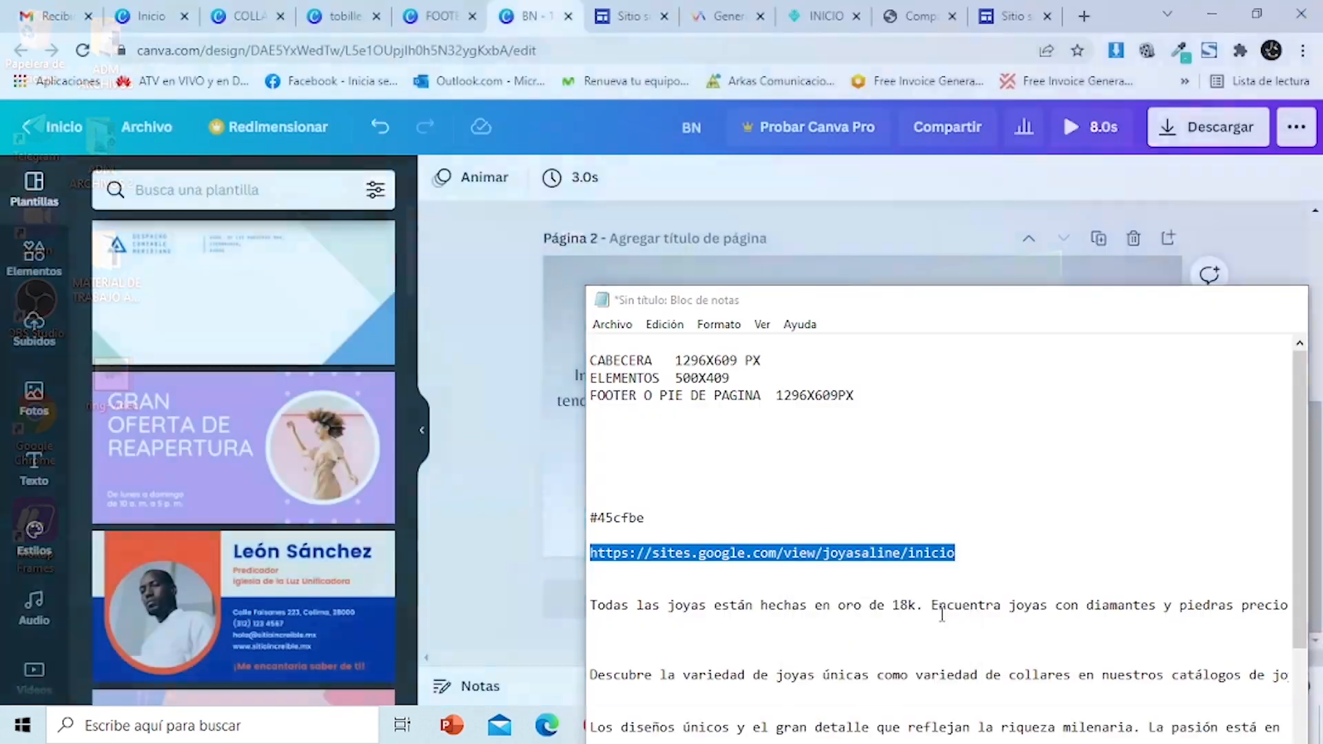
pyautogui.click(675, 359)
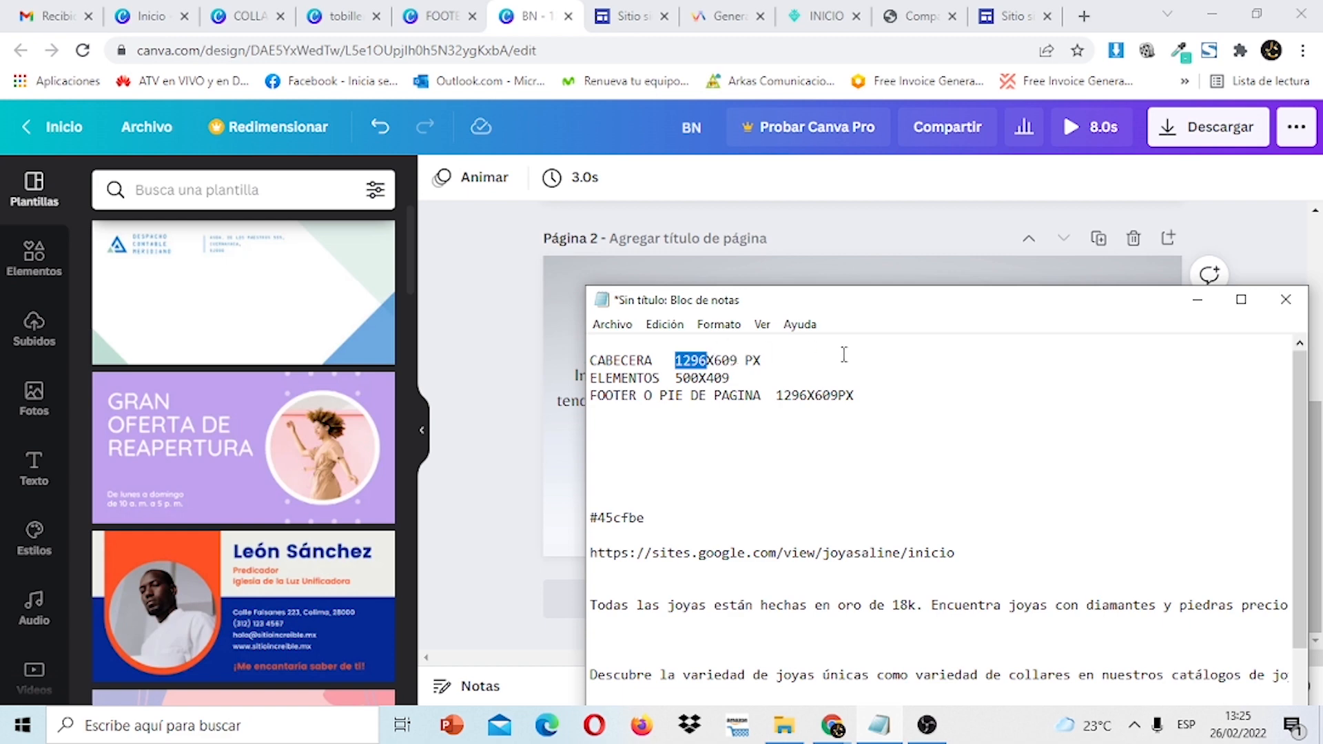
pyautogui.click(1196, 300)
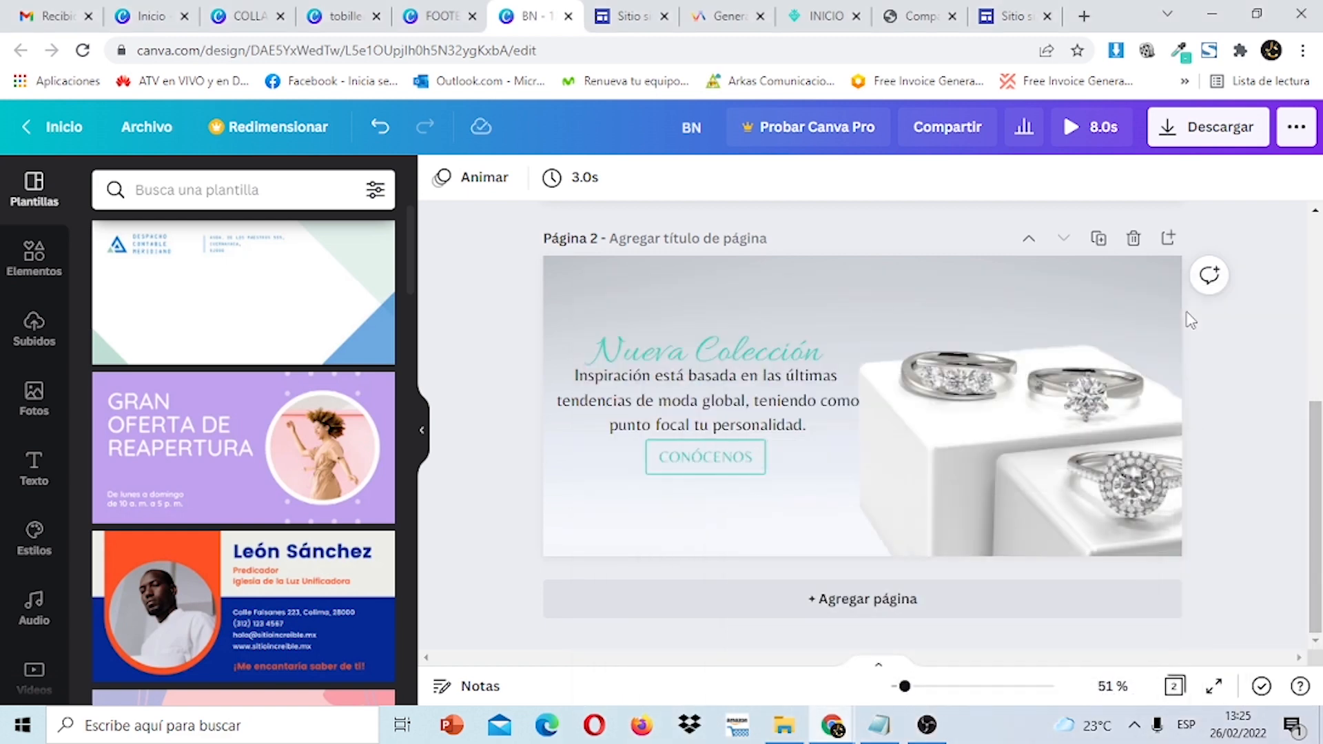
pyautogui.click(157, 25)
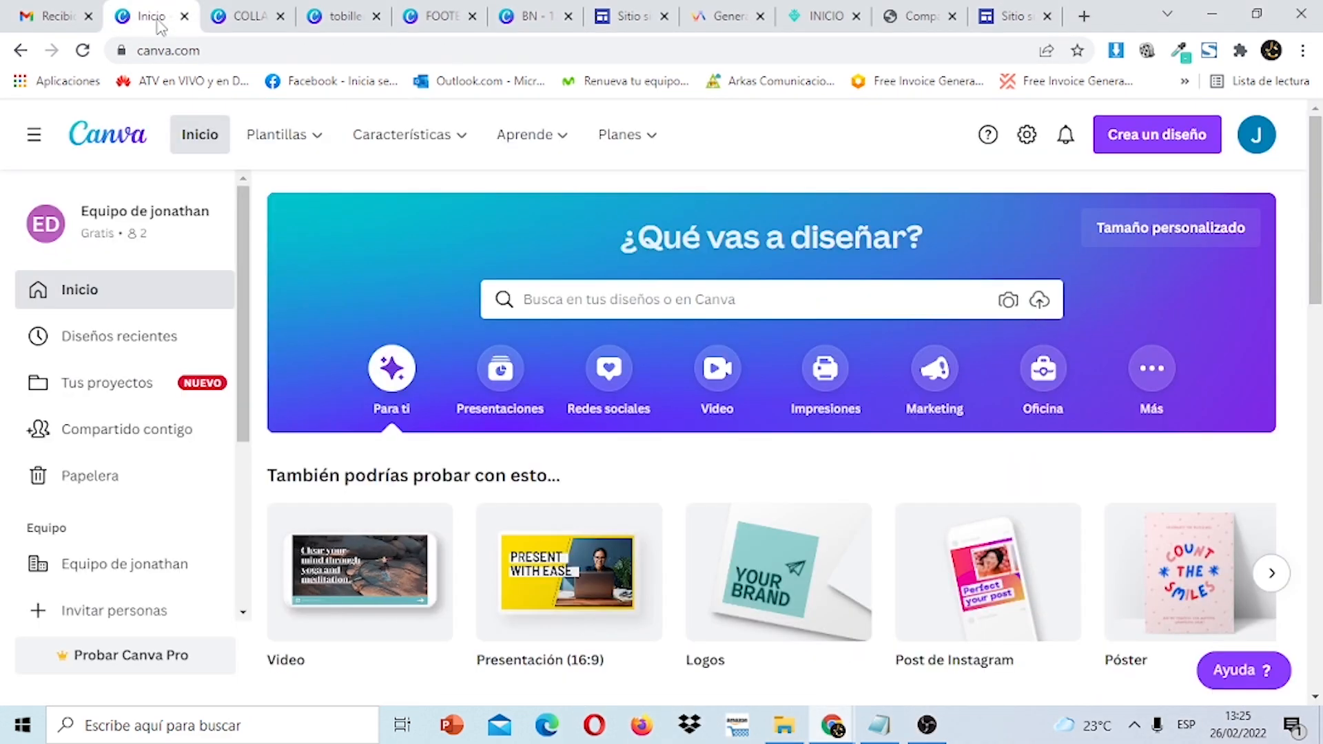
# Create a new Canva design with custom size 1296 × 500 px.
pyautogui.click(1149, 134)
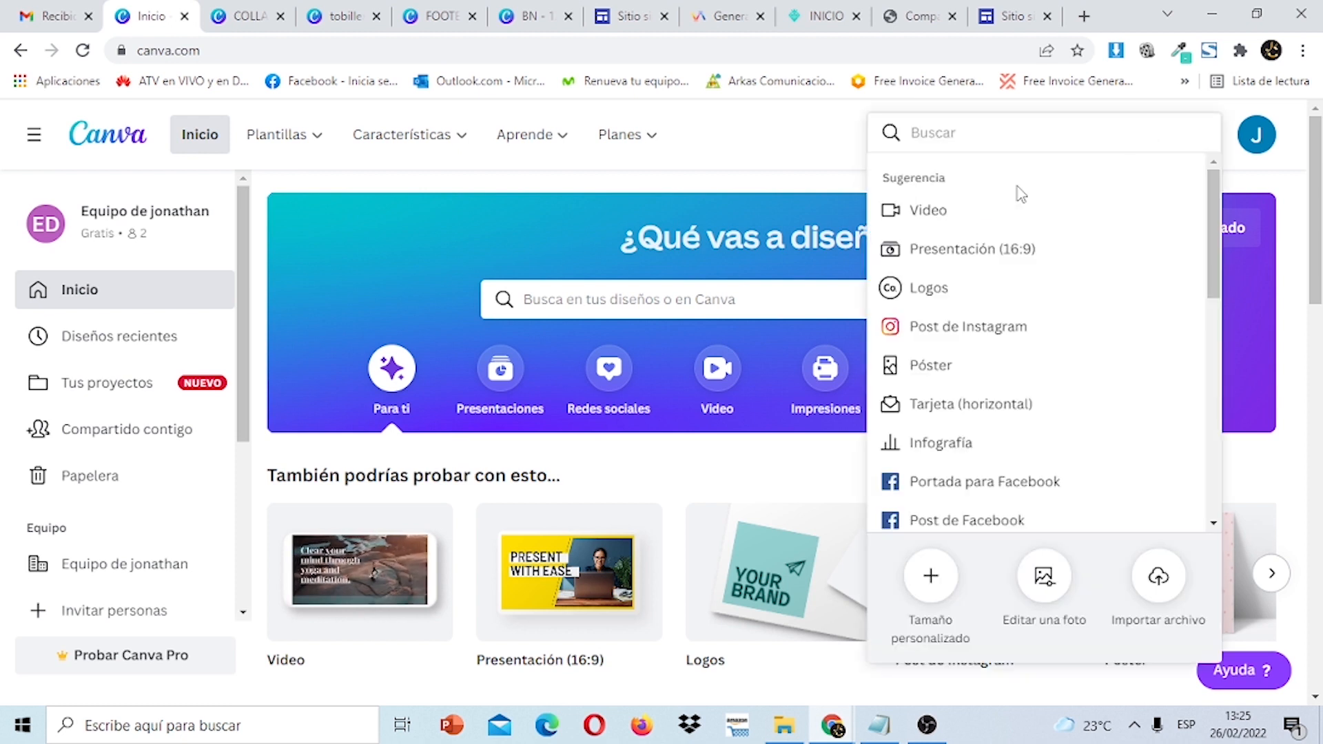
pyautogui.click(936, 573)
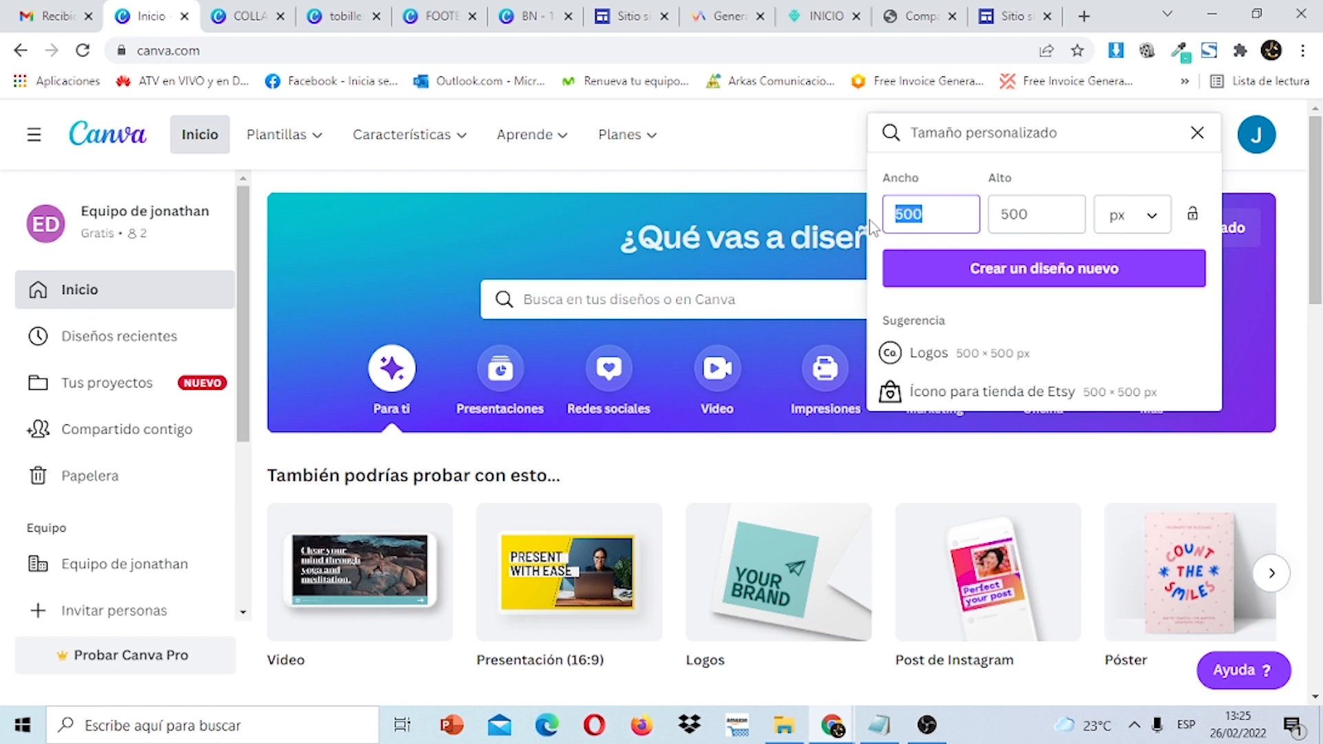
pyautogui.write('1269')
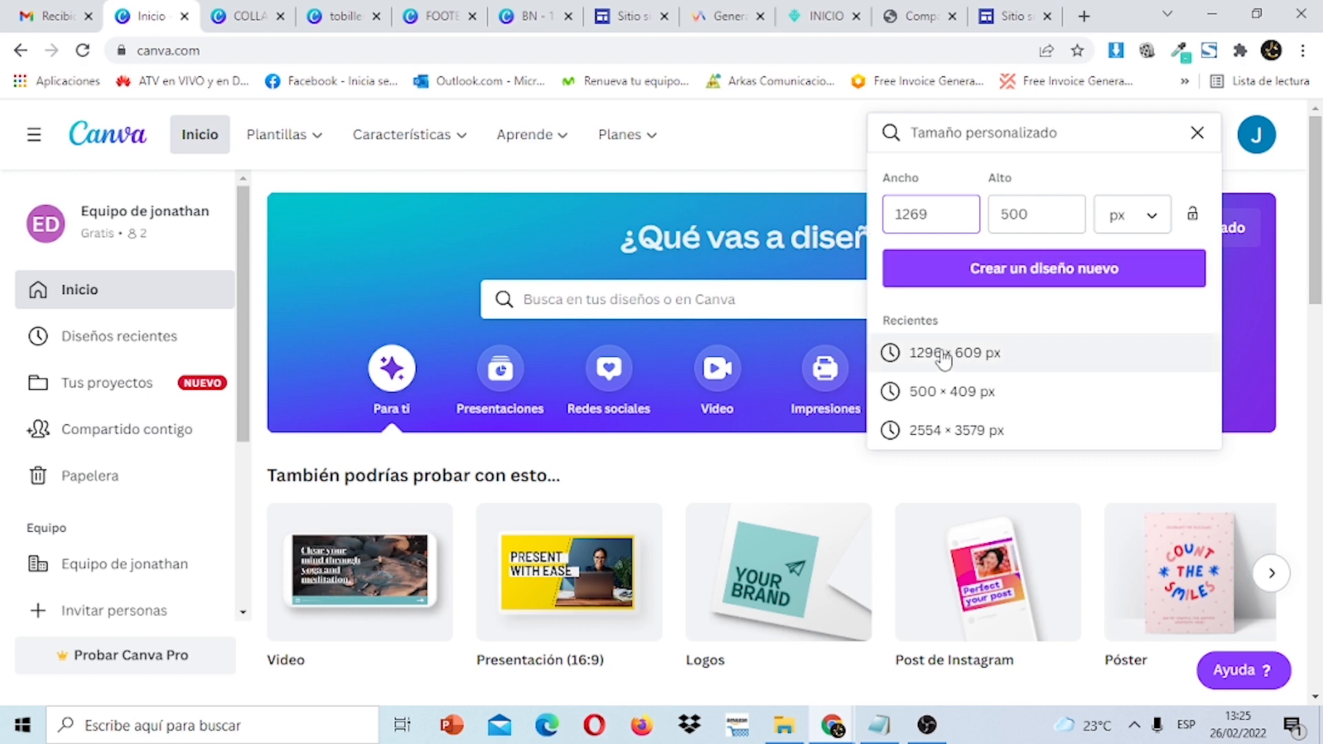
pyautogui.click(884, 733)
pyautogui.click(882, 729)
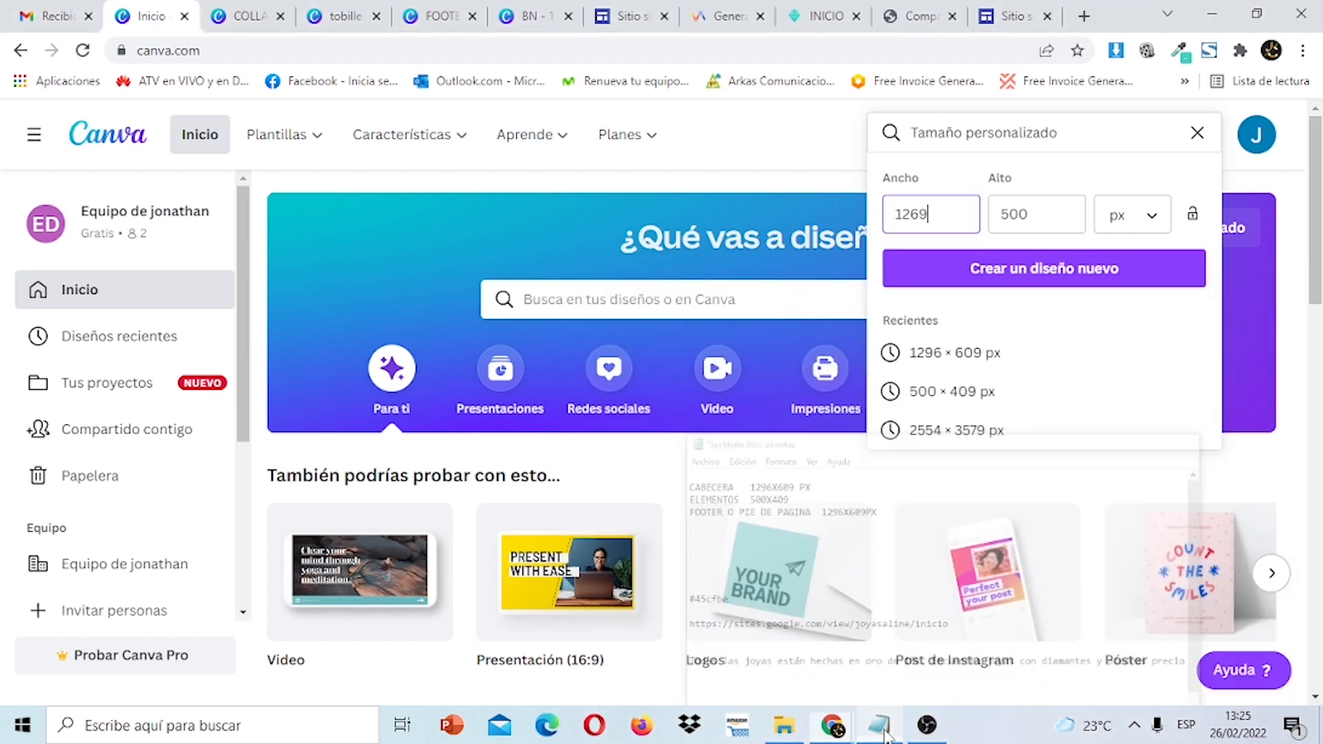
pyautogui.press('BackSpace')
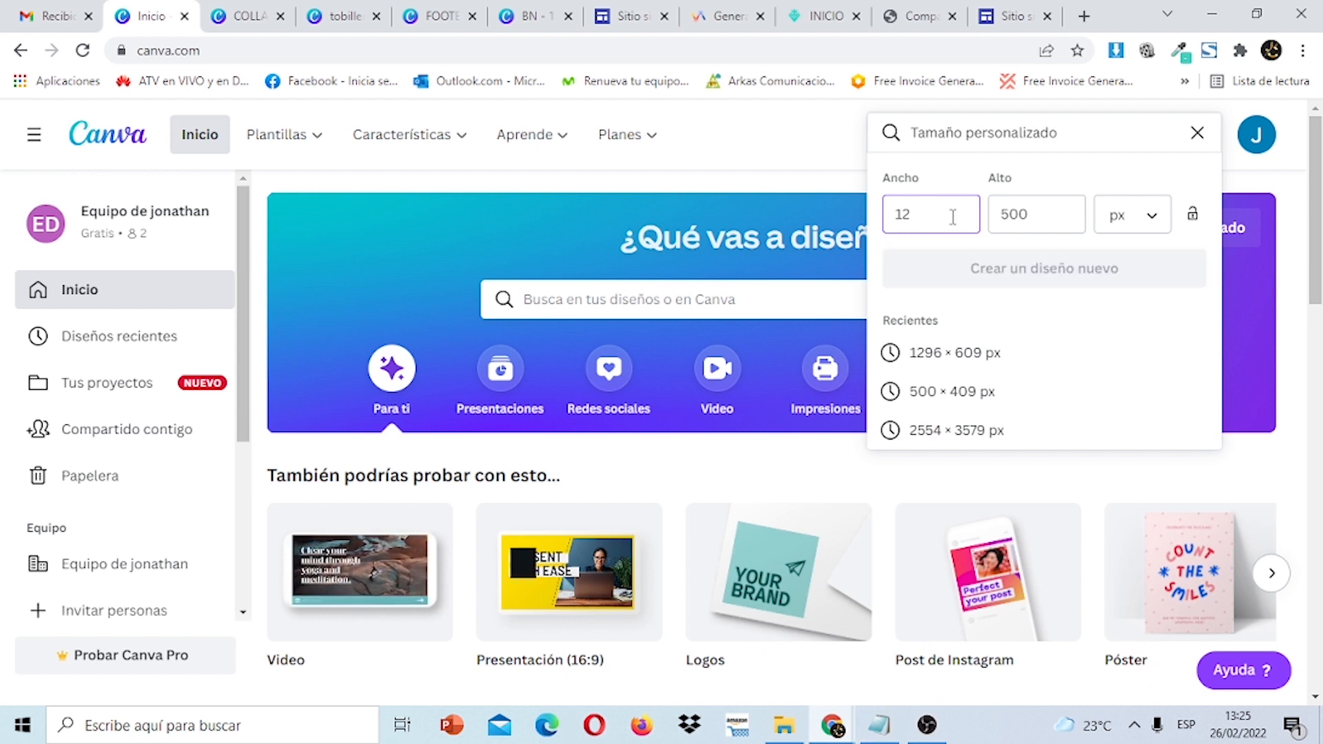
pyautogui.write('96')
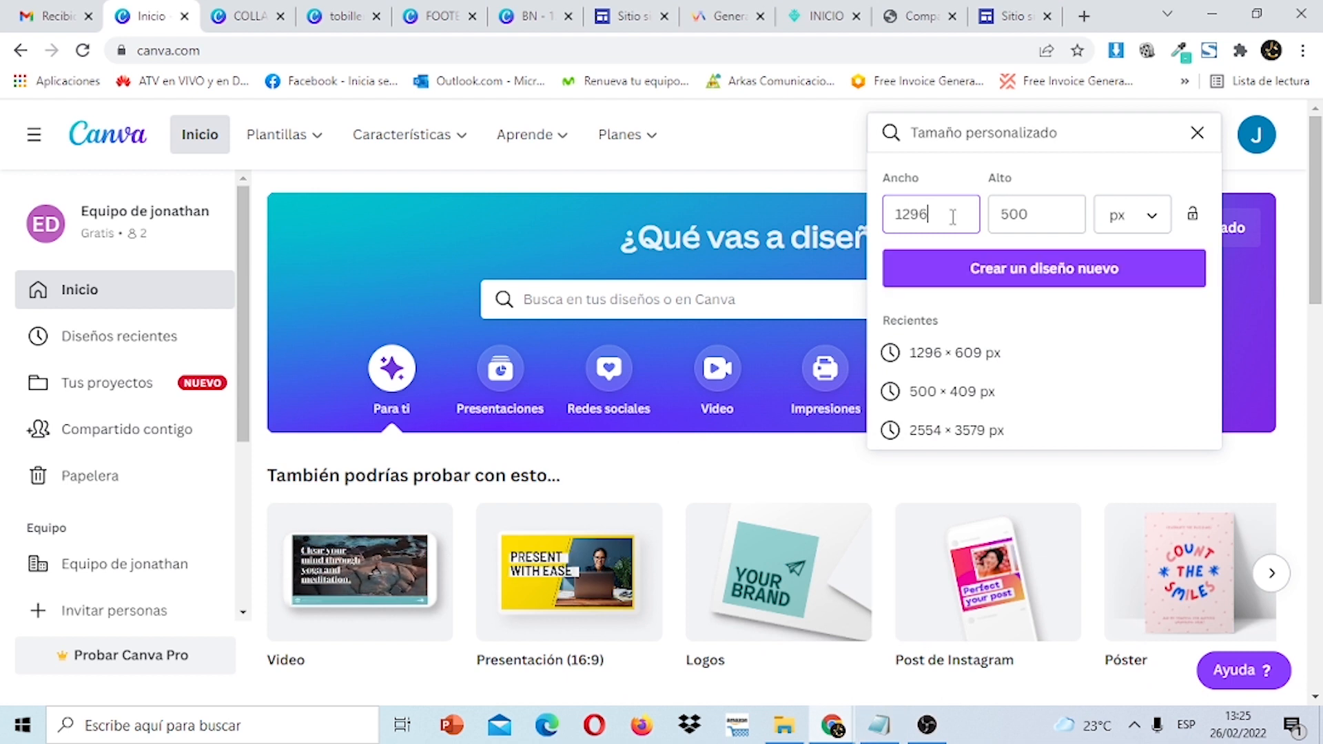
pyautogui.click(1039, 267)
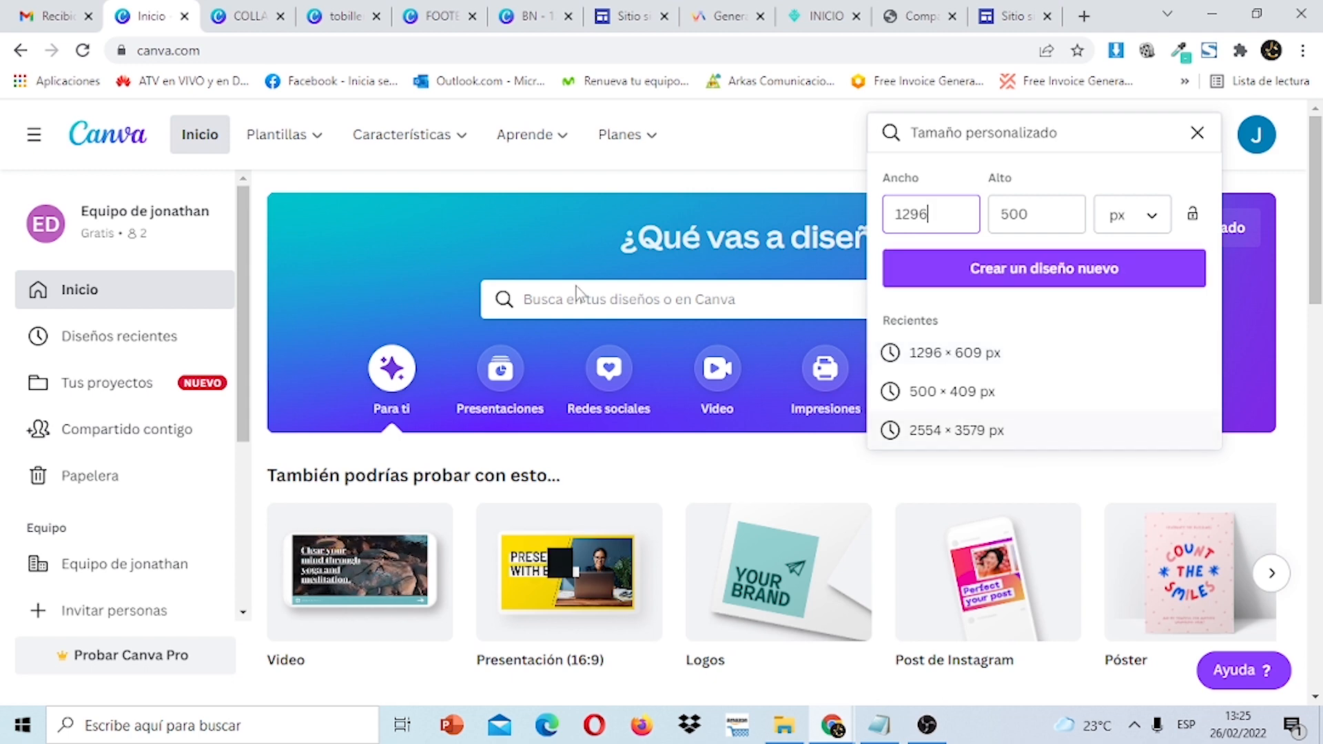
pyautogui.click(536, 15)
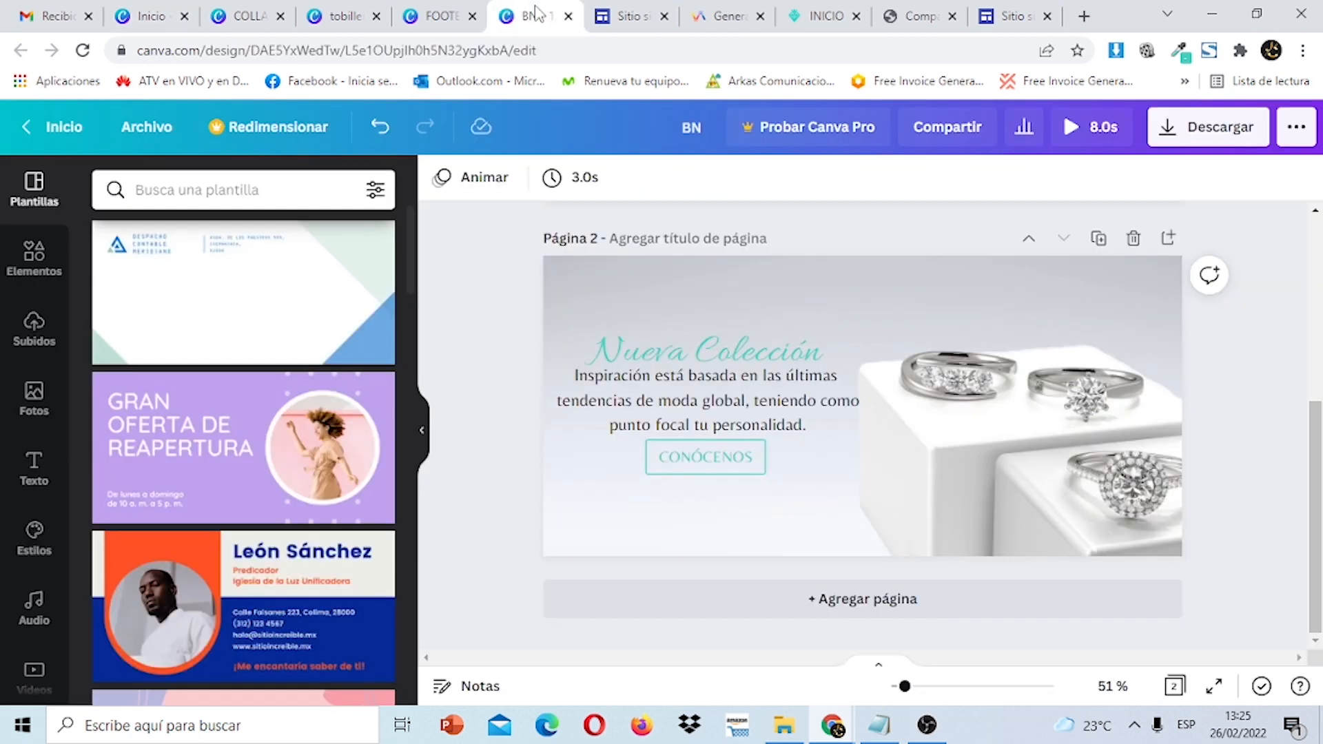
# Show the uploaded images and add a blank third page to the BN design.
pyautogui.scroll(1, 1320, 418)
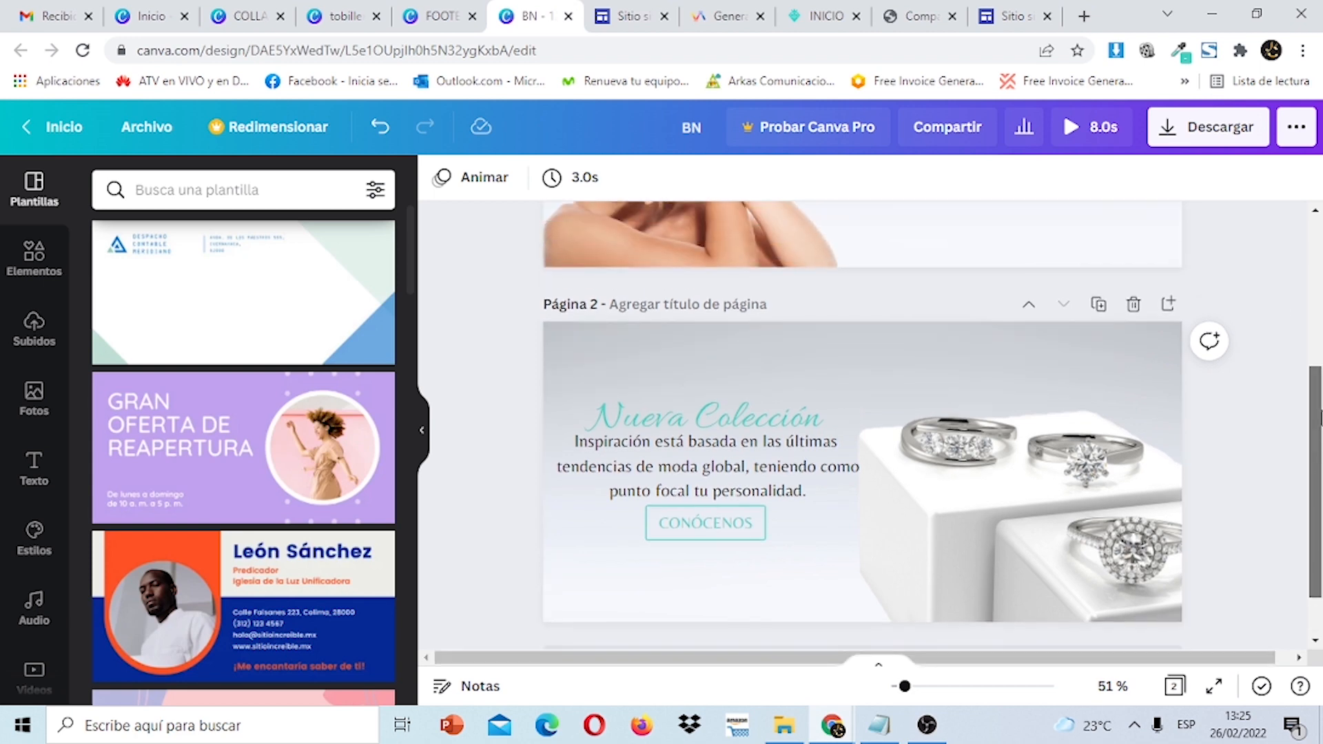
pyautogui.scroll(4, 1320, 418)
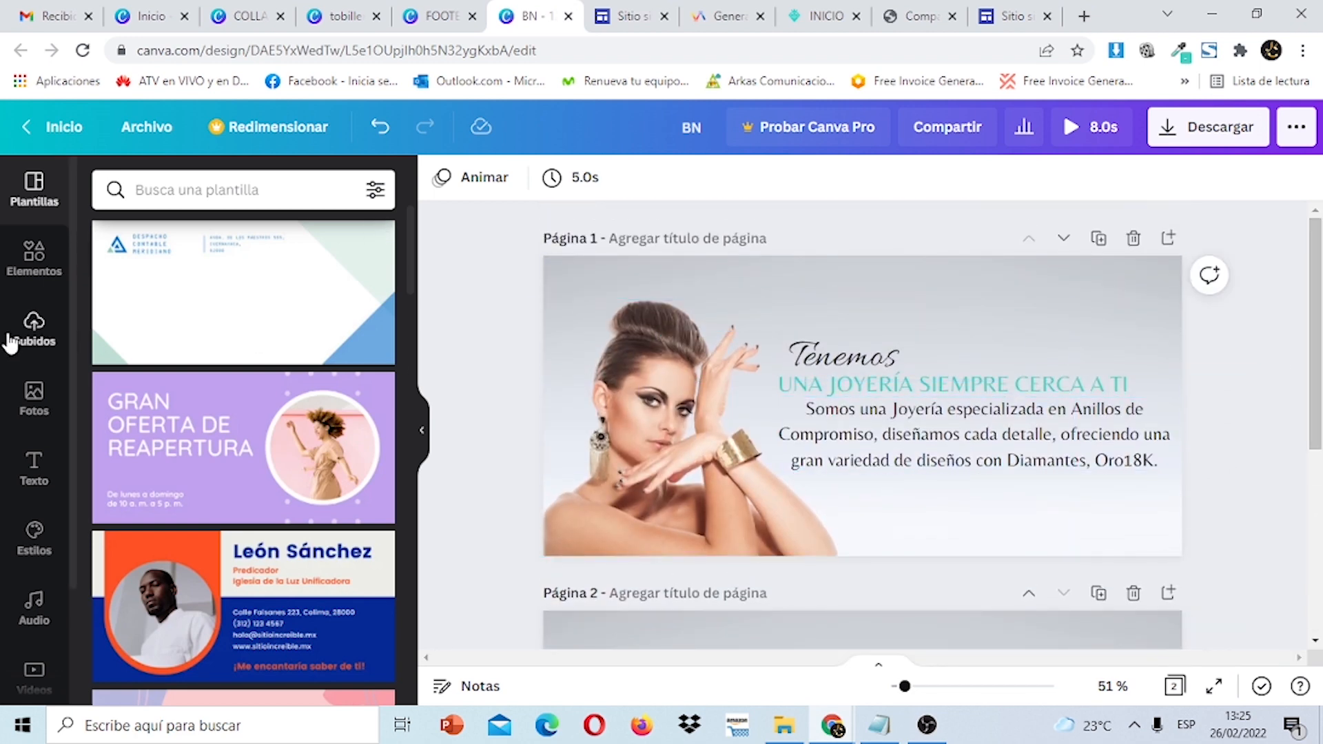
pyautogui.click(34, 331)
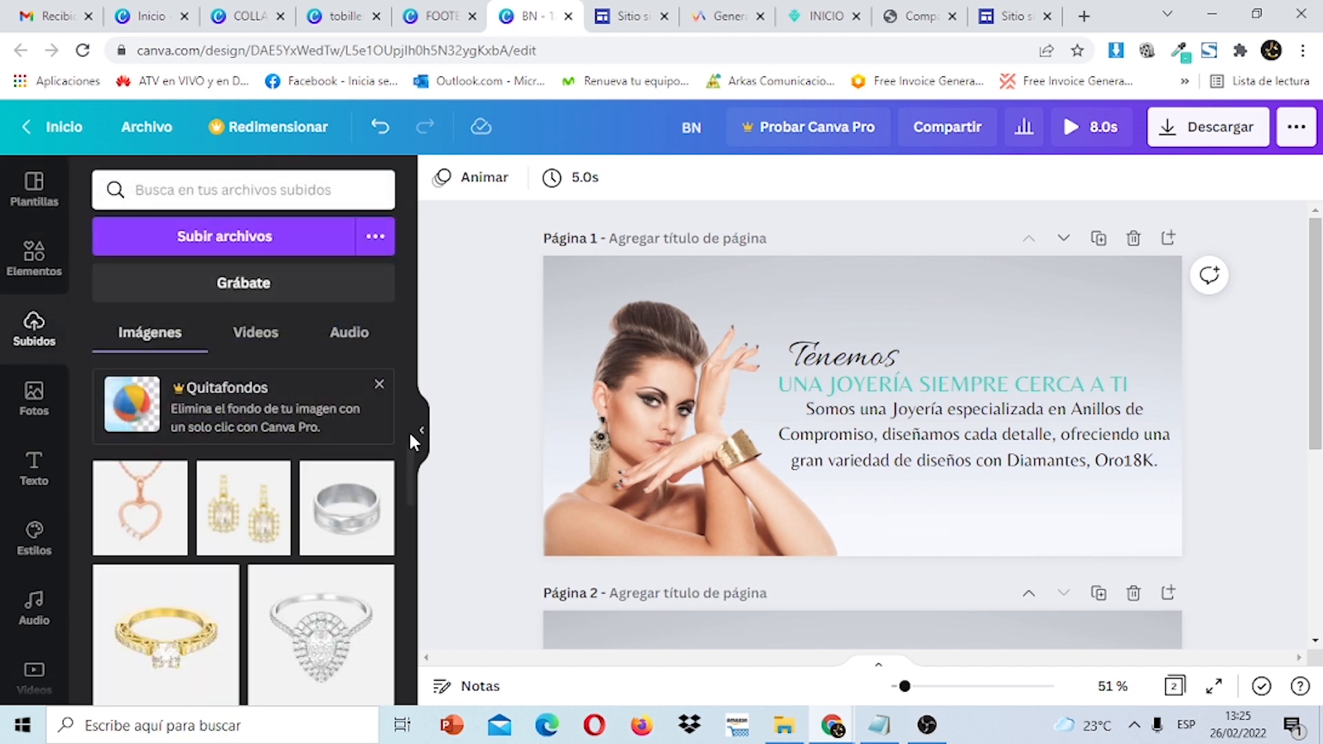
pyautogui.moveTo(411, 467); pyautogui.dragTo(412, 603)
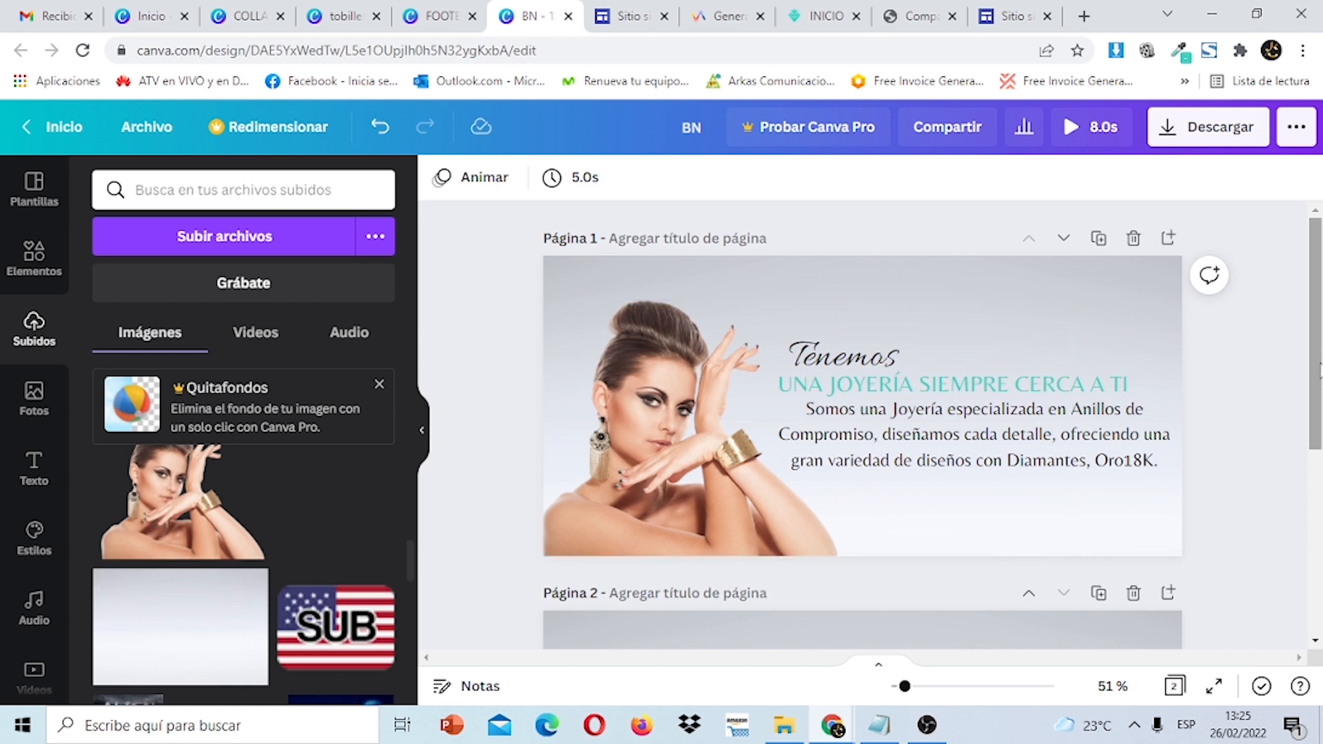
pyautogui.moveTo(1320, 357); pyautogui.dragTo(1321, 566)
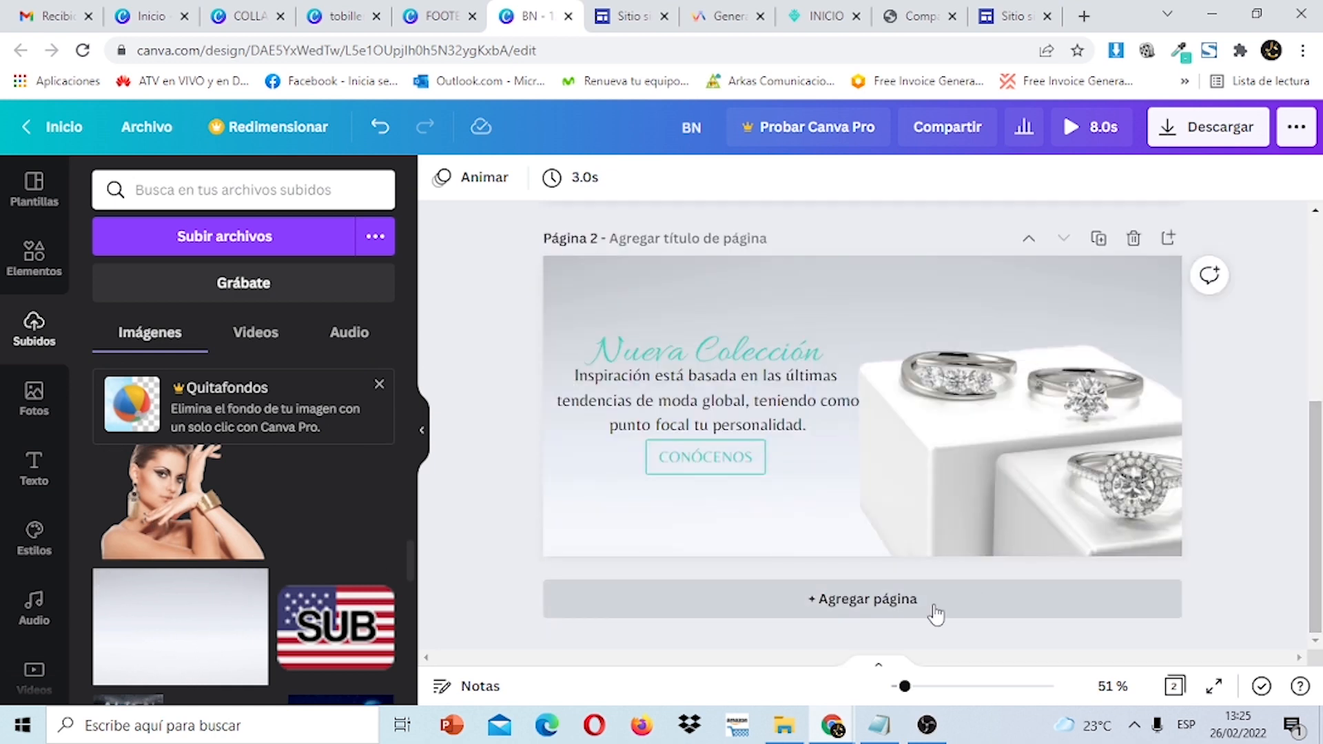
pyautogui.click(933, 613)
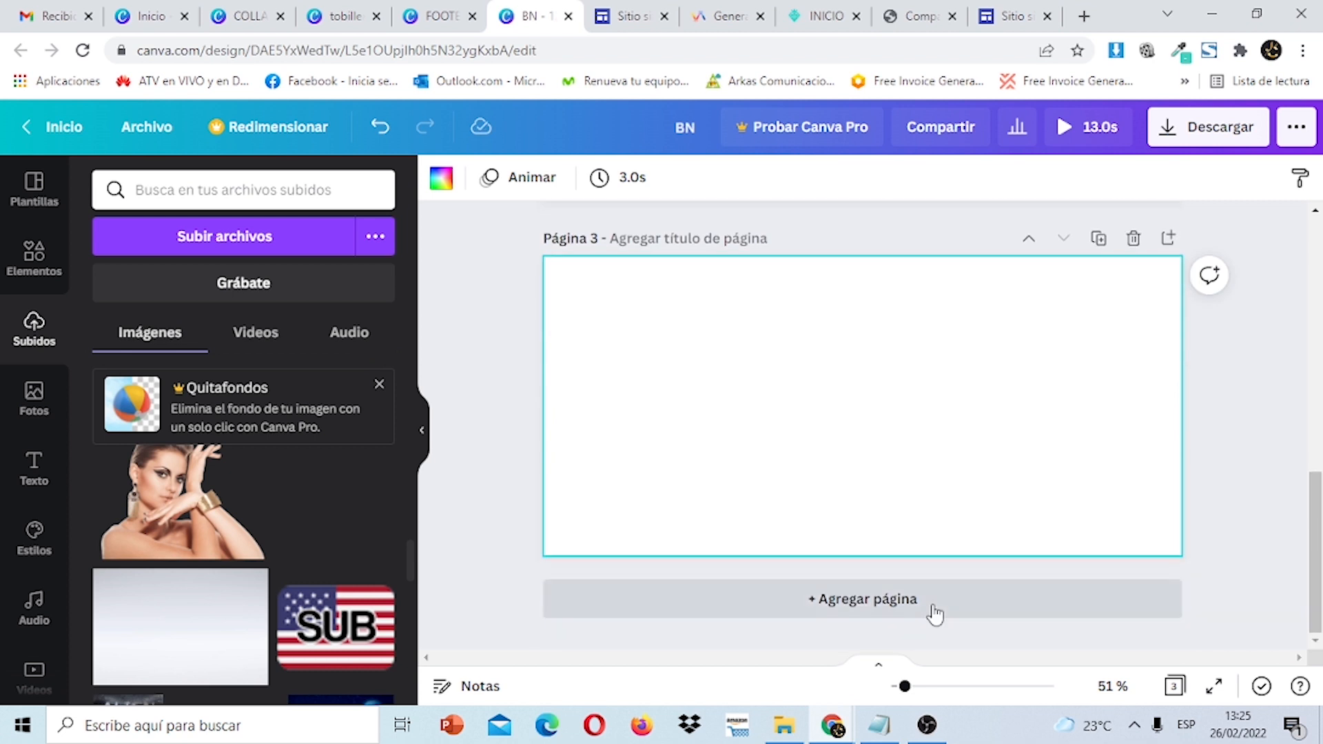
pyautogui.click(1282, 473)
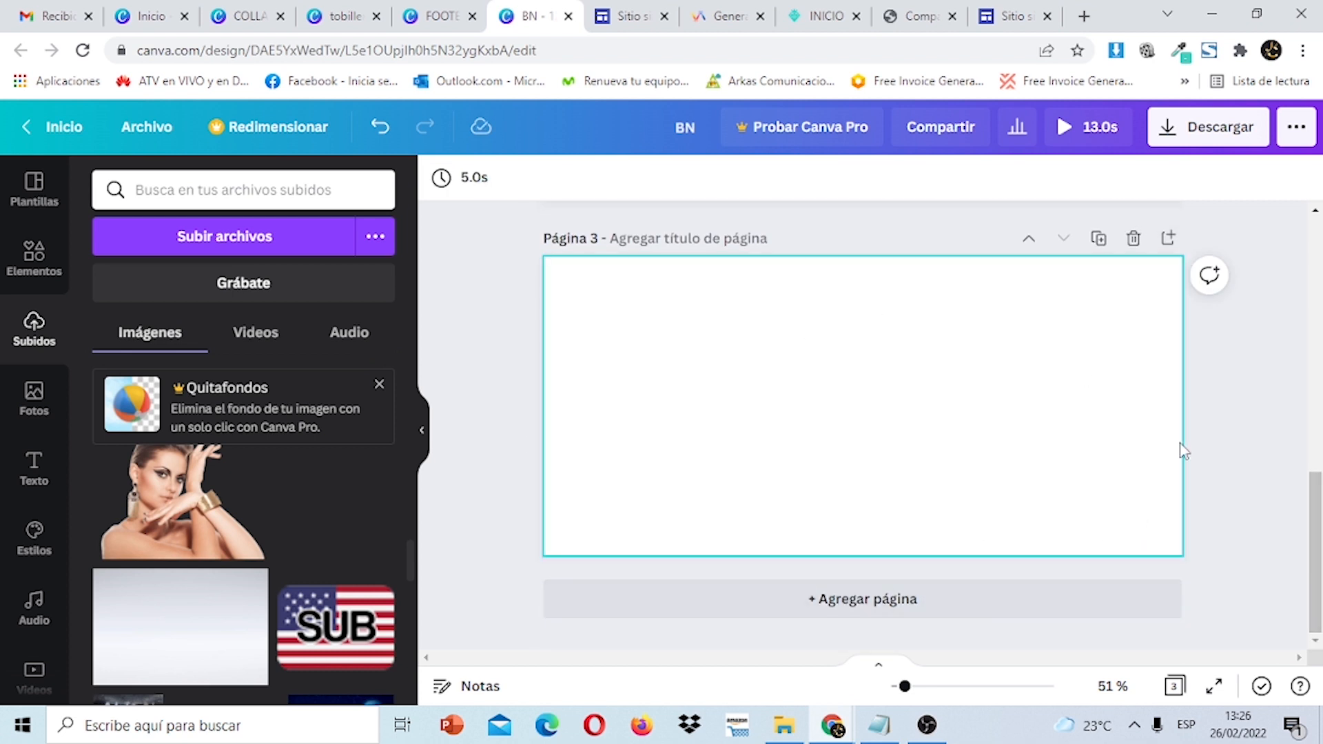
# Stretch the grey background image over page 3 and place the woman photo on its left.
pyautogui.click(184, 632)
pyautogui.moveTo(868, 463); pyautogui.dragTo(705, 419)
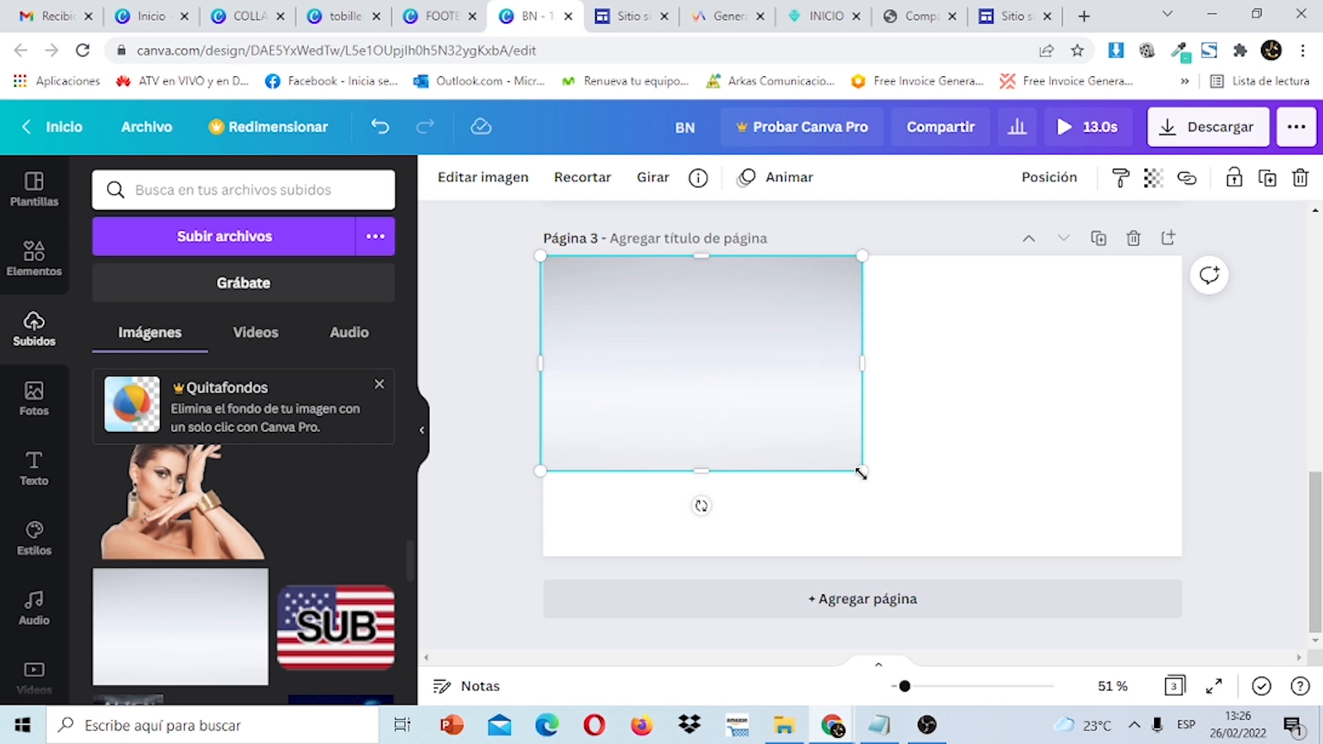
pyautogui.moveTo(862, 473); pyautogui.dragTo(1282, 543)
pyautogui.click(1254, 414)
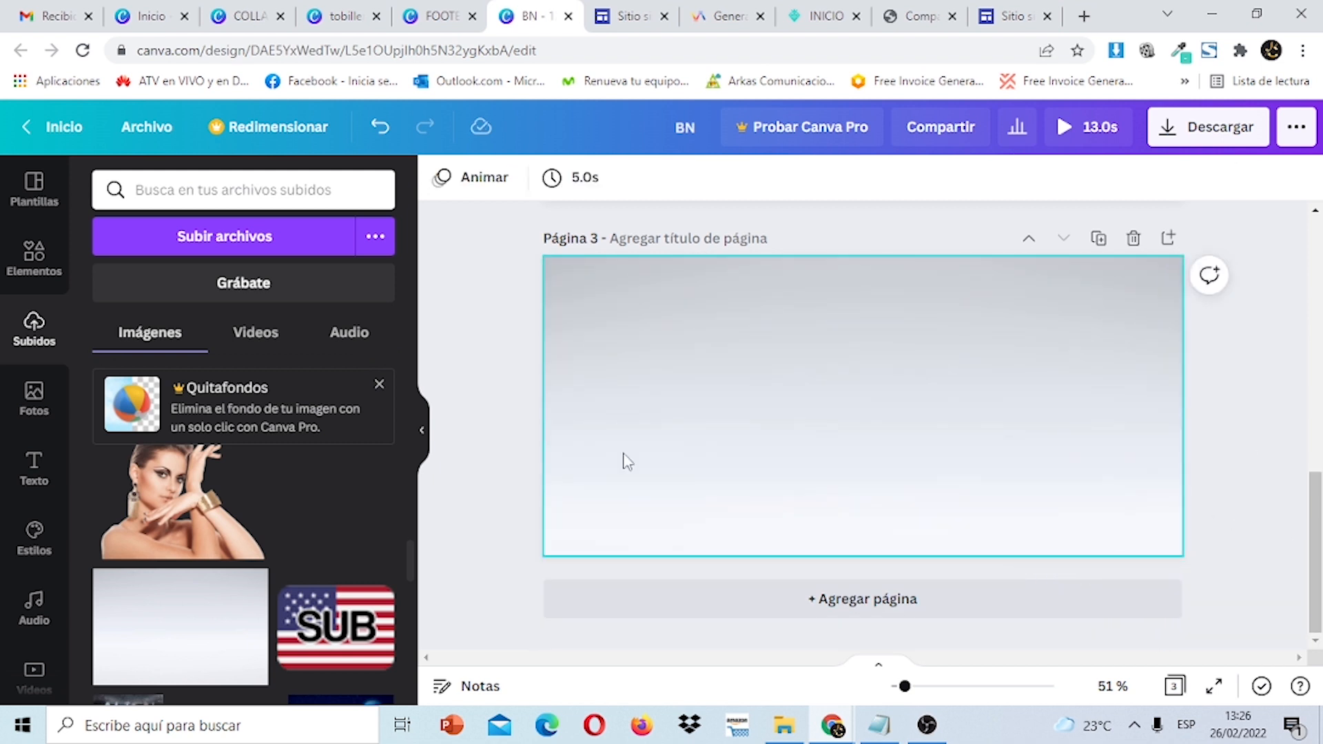
pyautogui.click(163, 508)
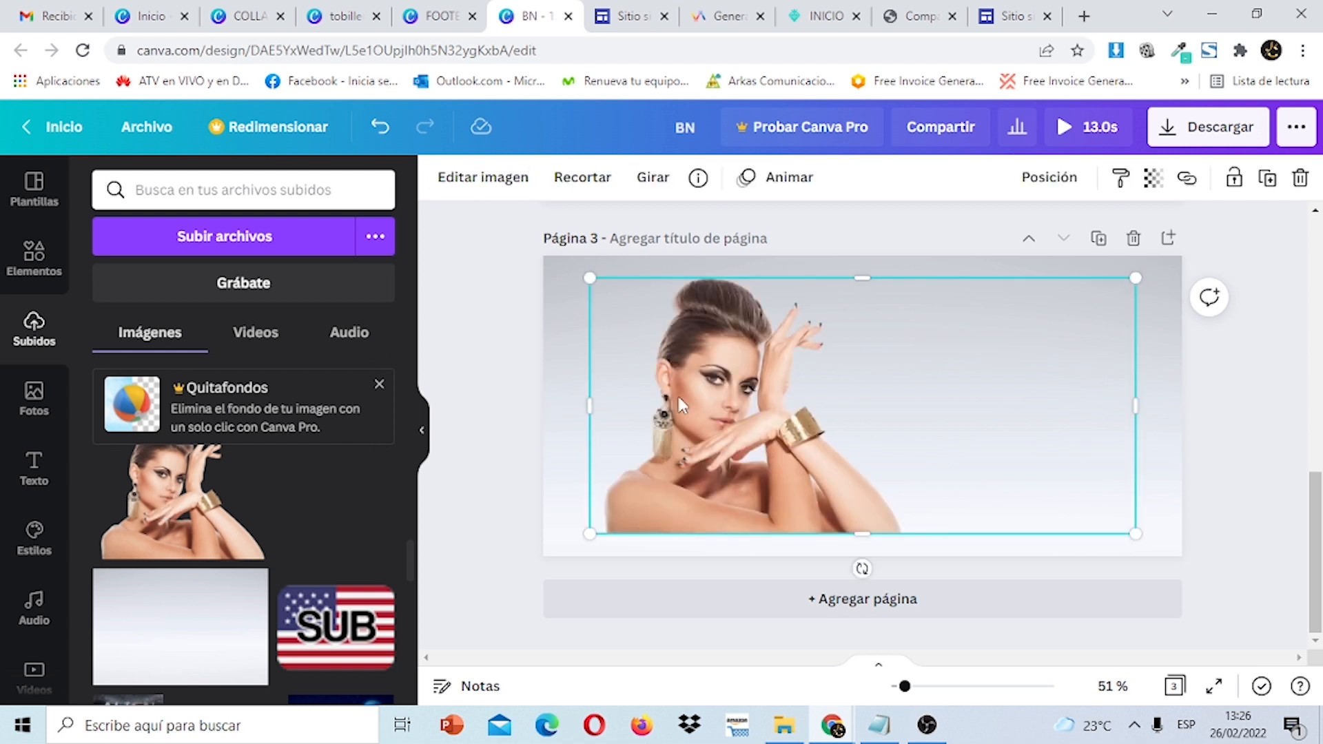
pyautogui.moveTo(753, 405); pyautogui.dragTo(692, 428)
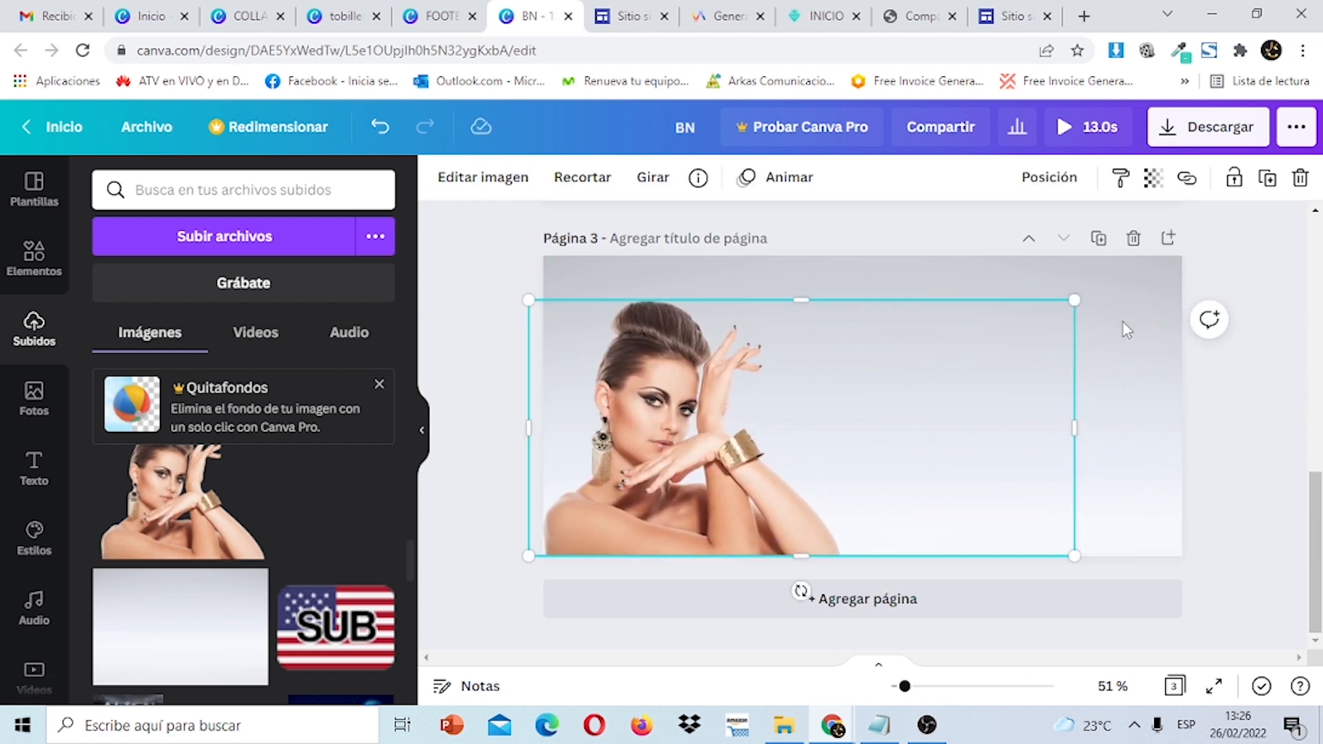
pyautogui.moveTo(1317, 533); pyautogui.dragTo(1319, 286)
# Copy the 'Tenemos' text from page 1 and paste it onto page 3.
pyautogui.click(890, 334)
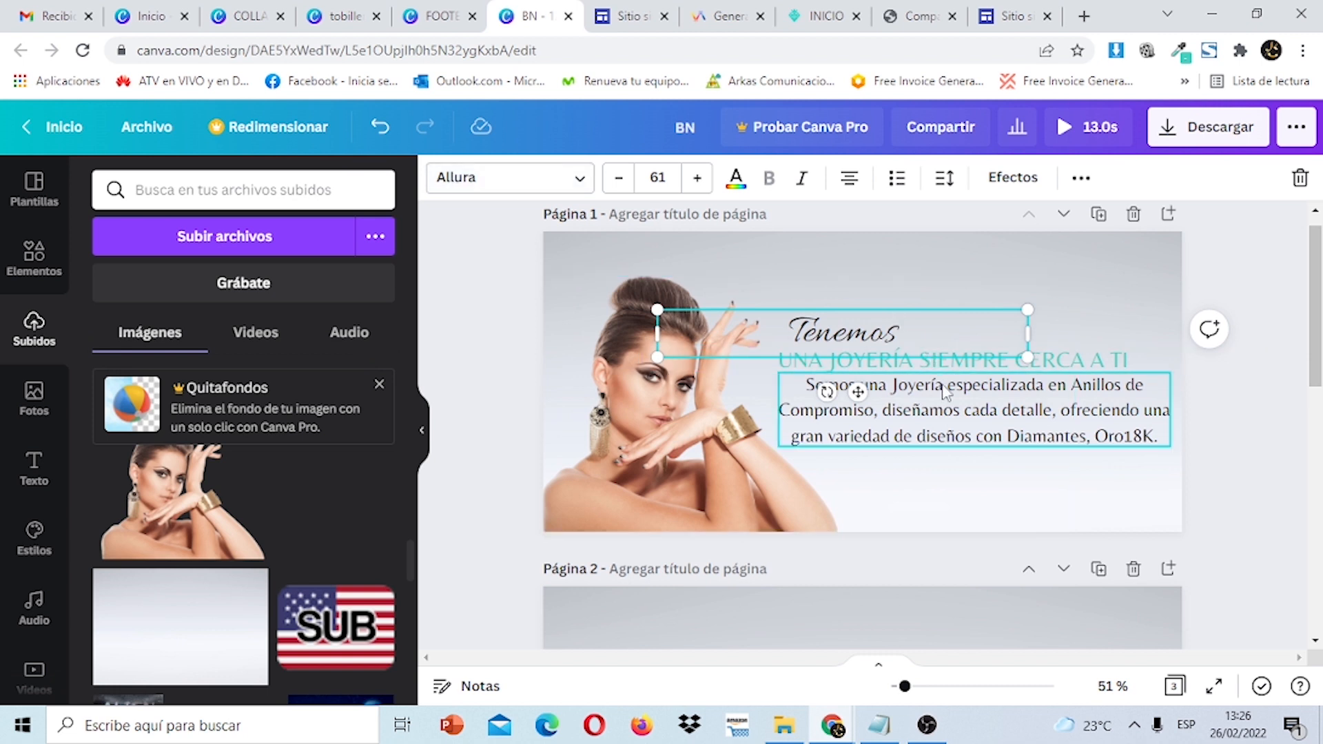
pyautogui.click(937, 365)
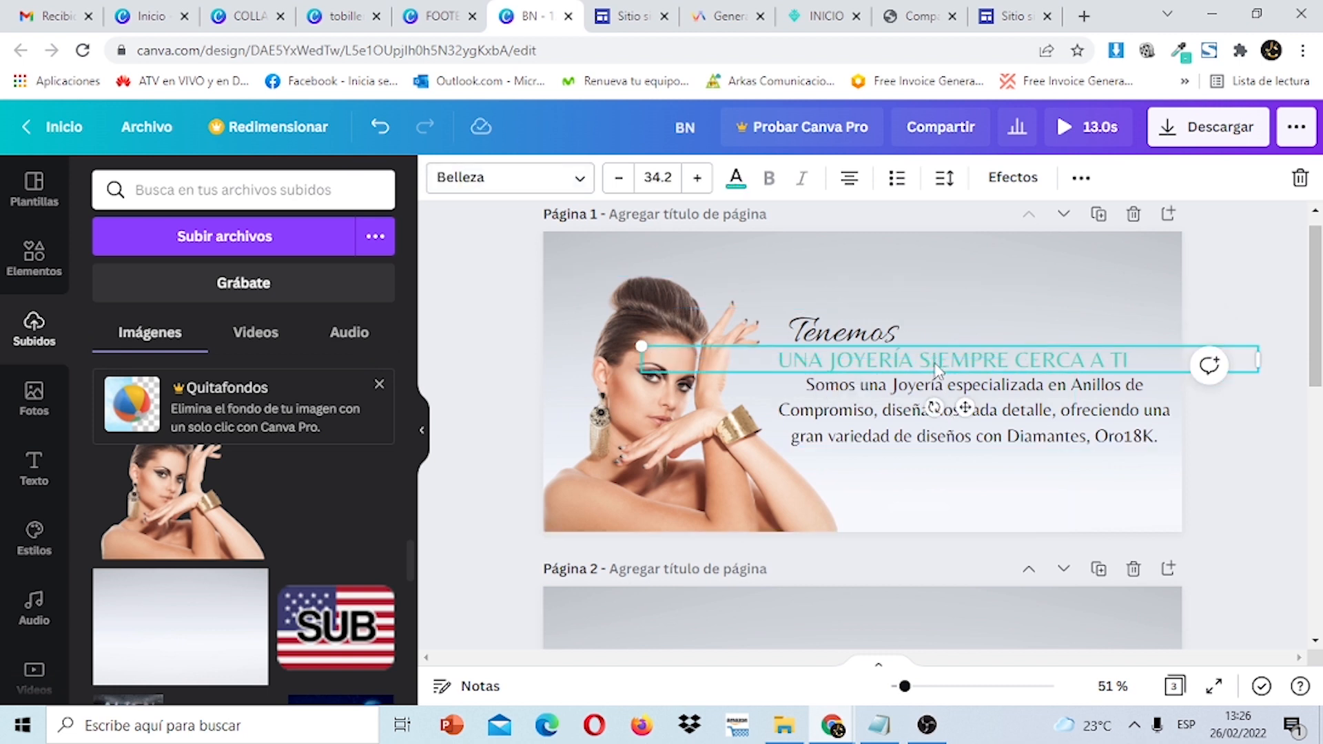
pyautogui.click(913, 398)
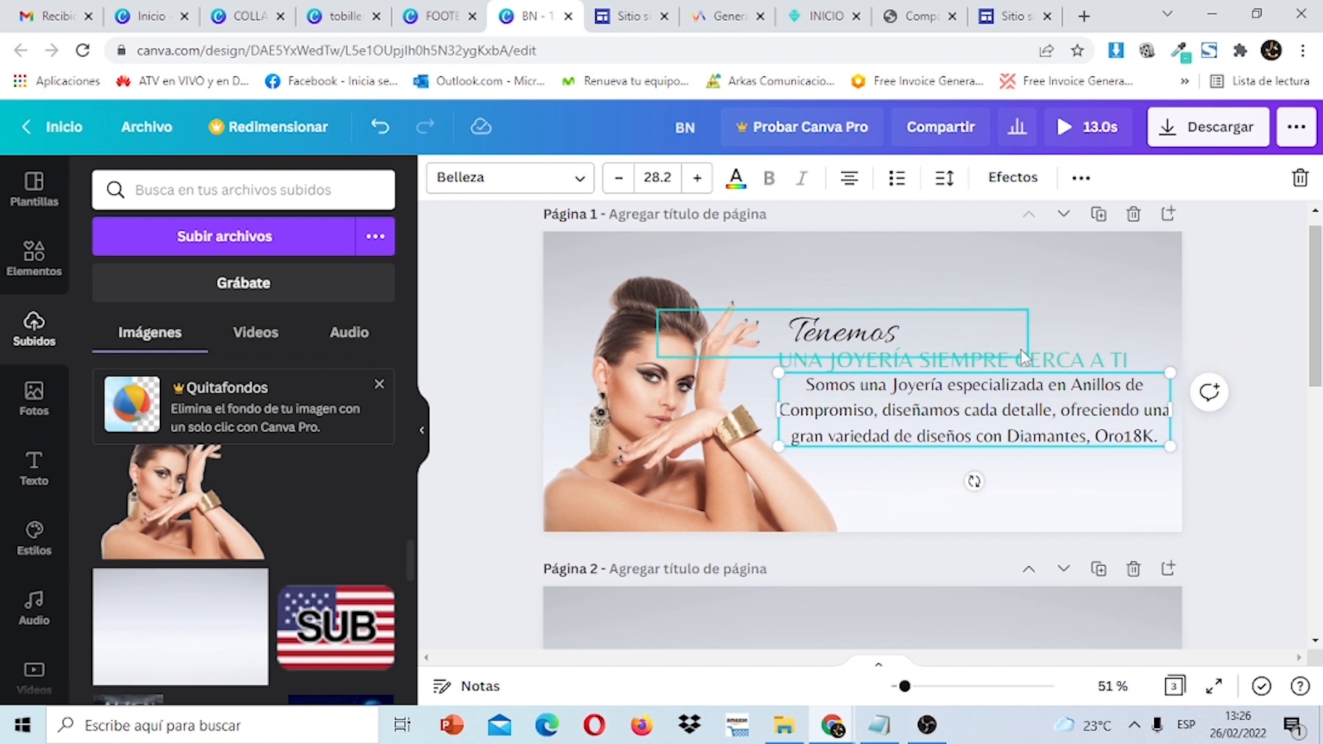
pyautogui.click(877, 339)
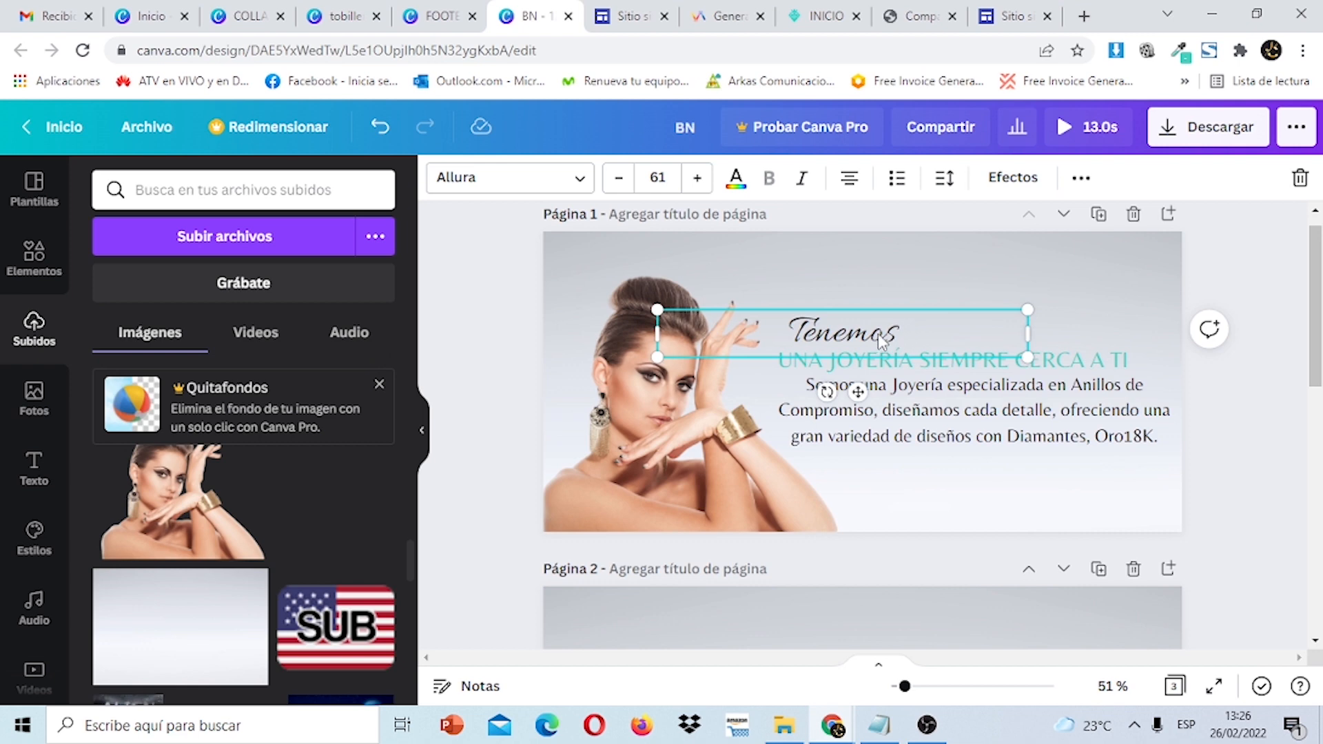
pyautogui.rightClick(878, 339)
pyautogui.click(919, 338)
pyautogui.moveTo(1317, 322); pyautogui.dragTo(1318, 549)
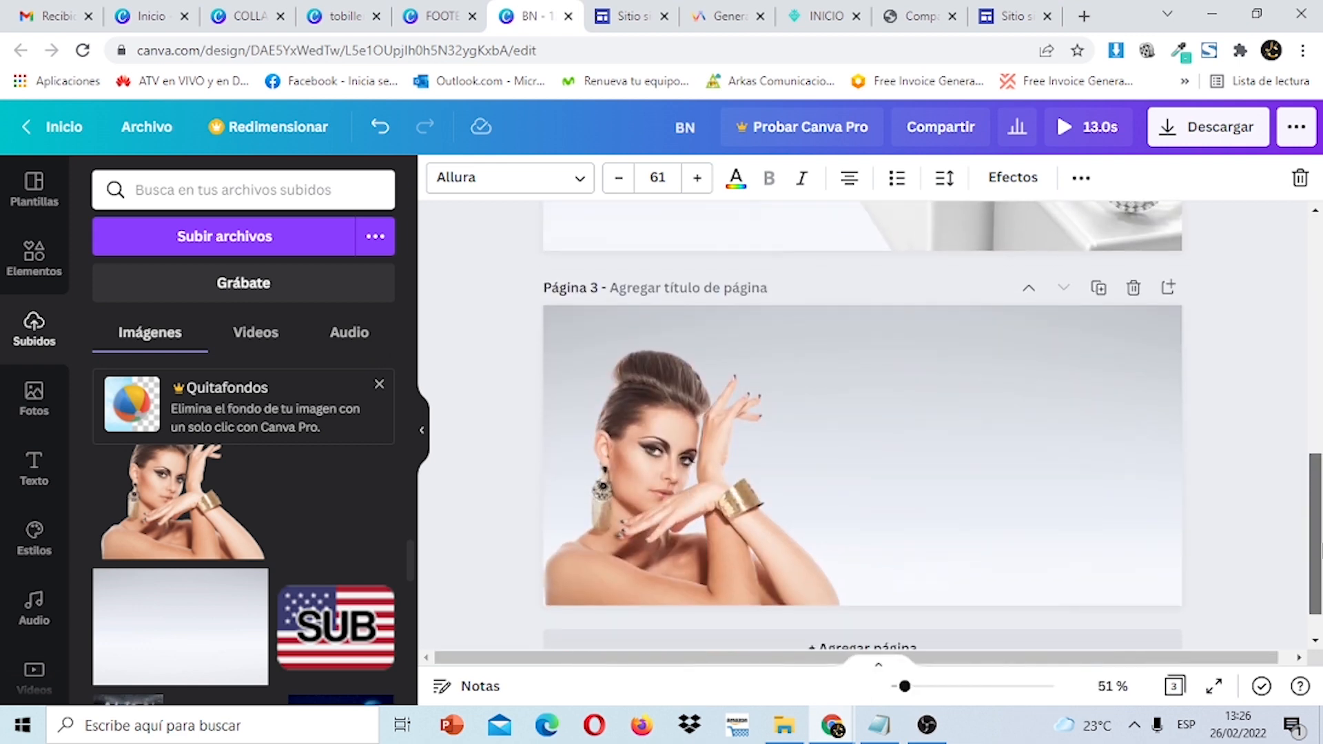
pyautogui.click(891, 434)
pyautogui.rightClick(891, 434)
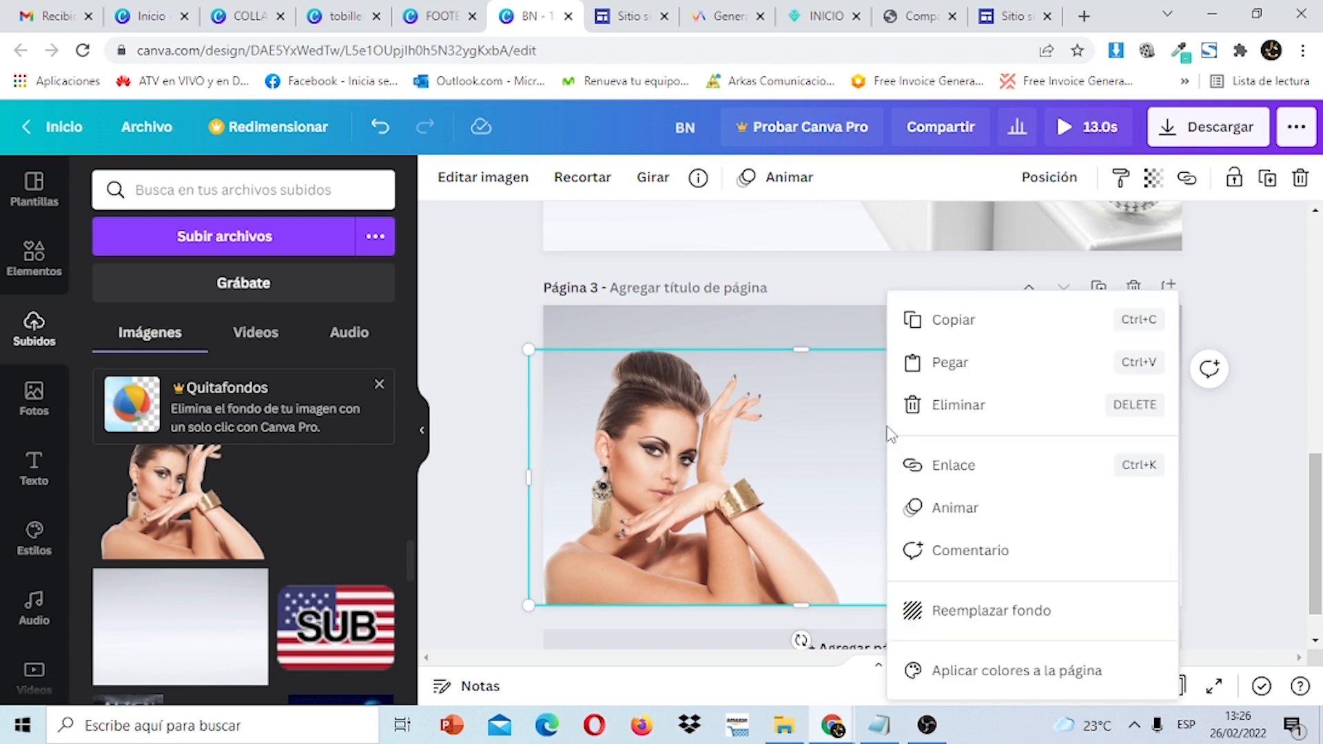
pyautogui.click(942, 377)
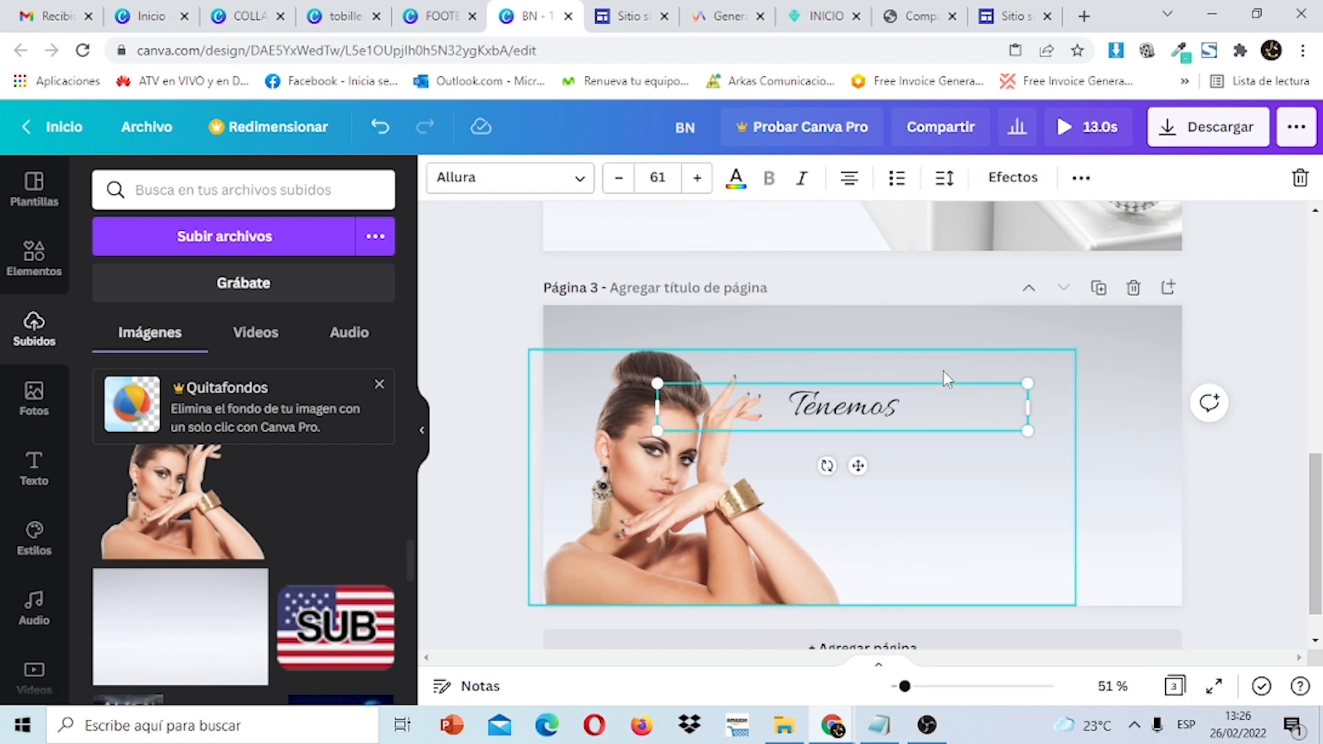
pyautogui.click(1249, 484)
pyautogui.moveTo(1313, 478); pyautogui.dragTo(1313, 264)
# Copy the 'UNA JOYERÍA SIEMPRE CERCA A TI' heading and paragraph onto page 3.
pyautogui.click(1048, 328)
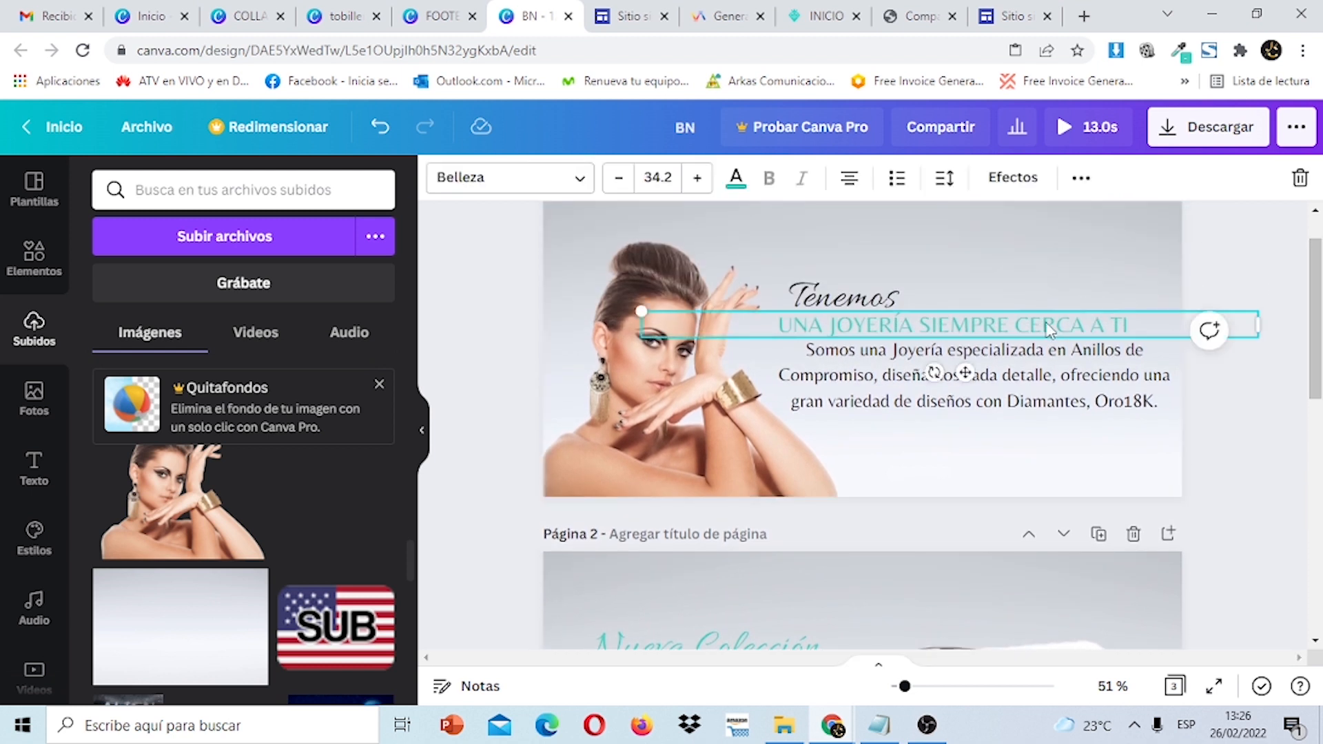
pyautogui.keyDown('shift'); pyautogui.click(1061, 380); pyautogui.keyUp('shift')
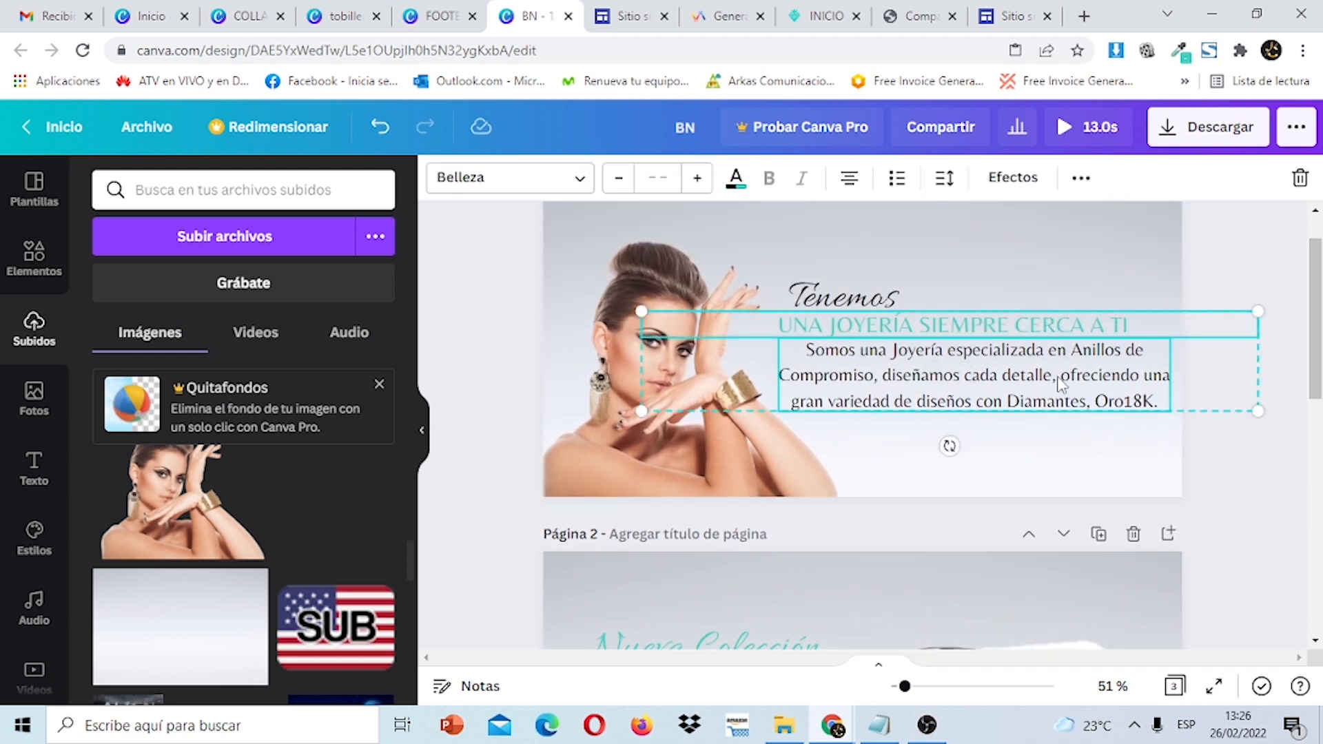
pyautogui.rightClick(1058, 383)
pyautogui.click(904, 234)
pyautogui.scroll(-10, 875, 441)
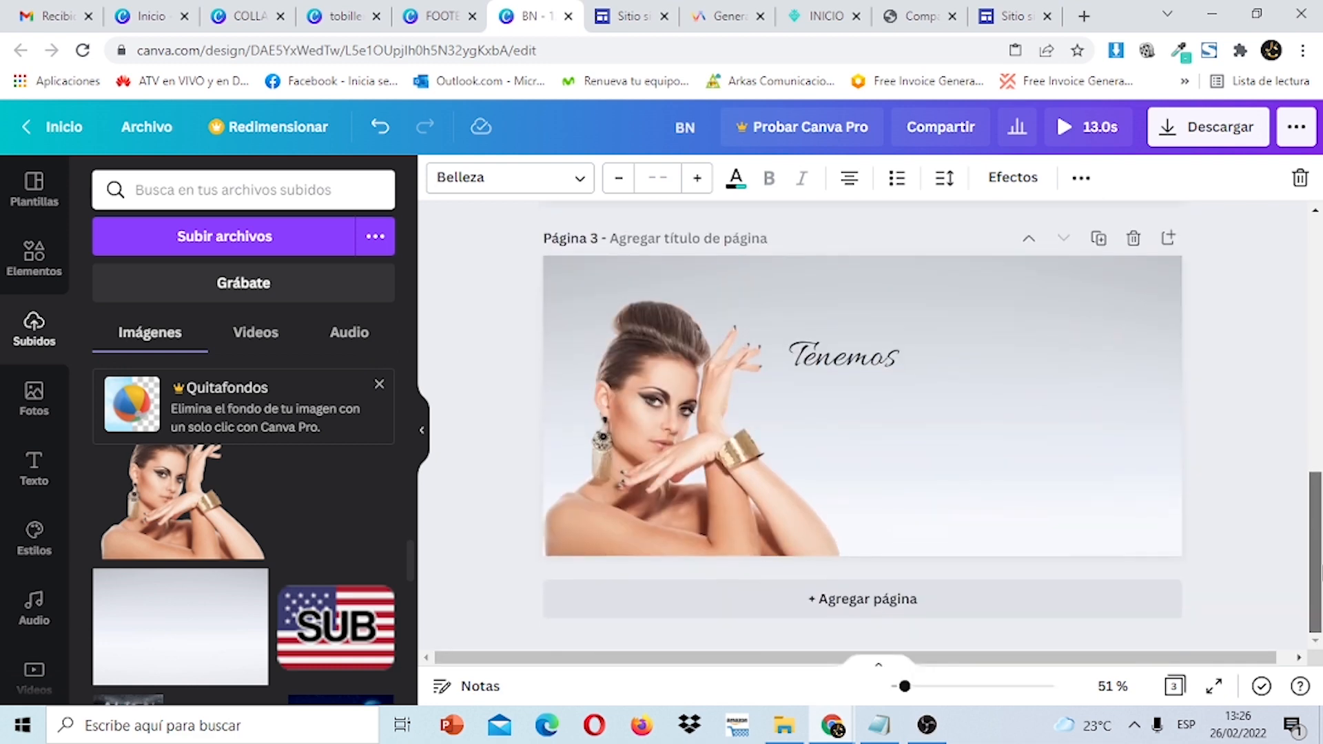
pyautogui.click(874, 441)
pyautogui.rightClick(874, 437)
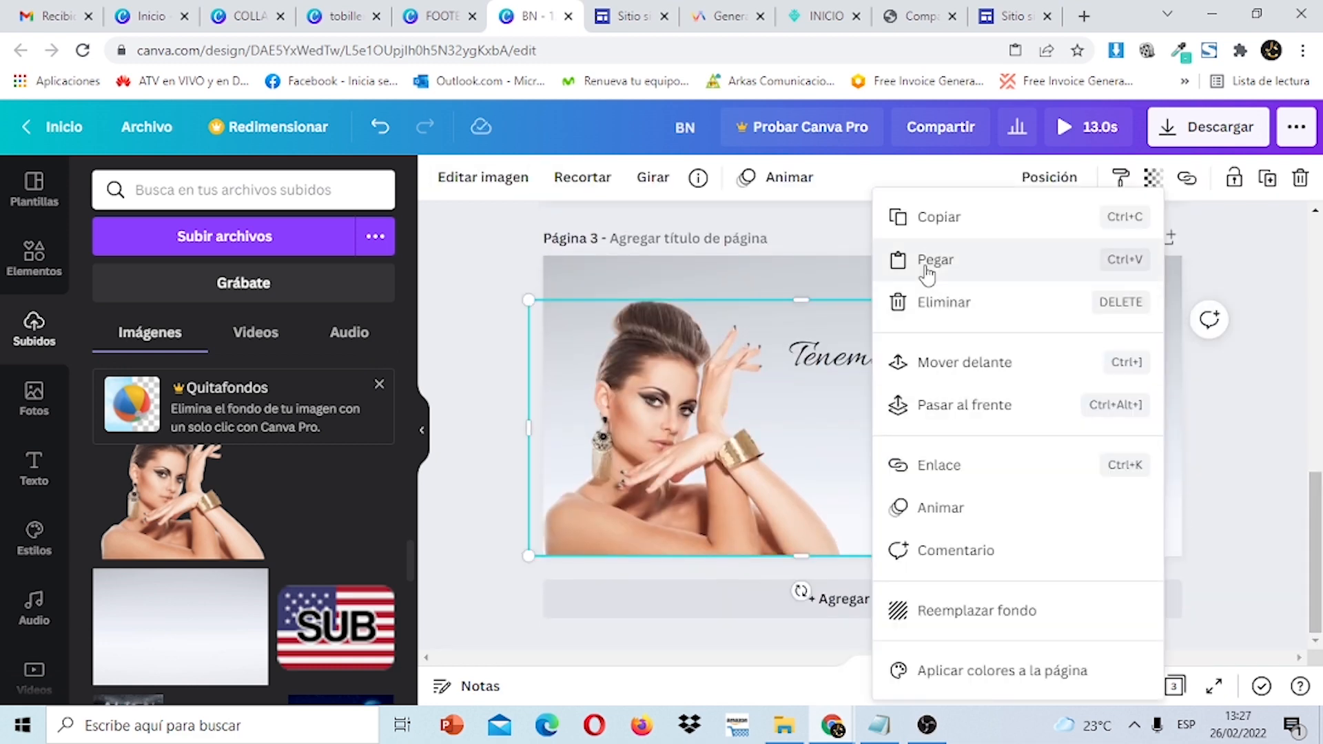
pyautogui.click(927, 262)
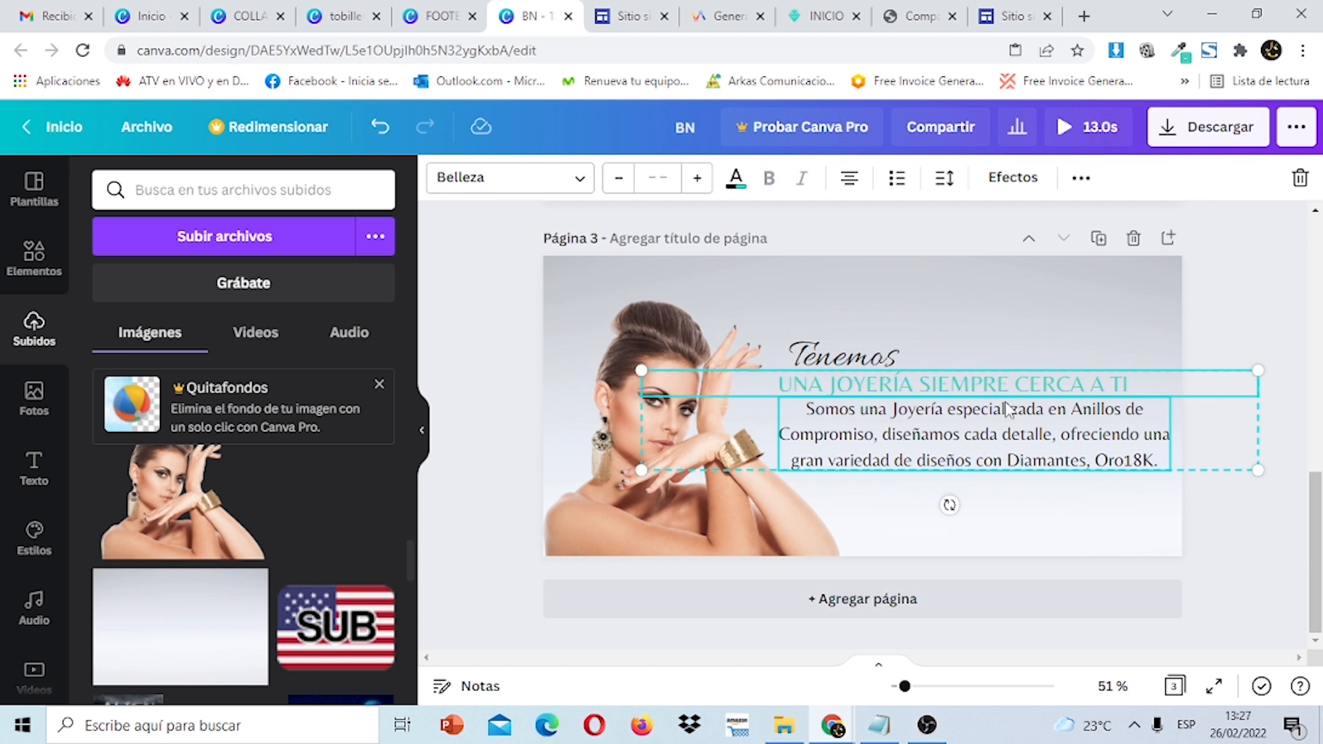
pyautogui.click(1220, 310)
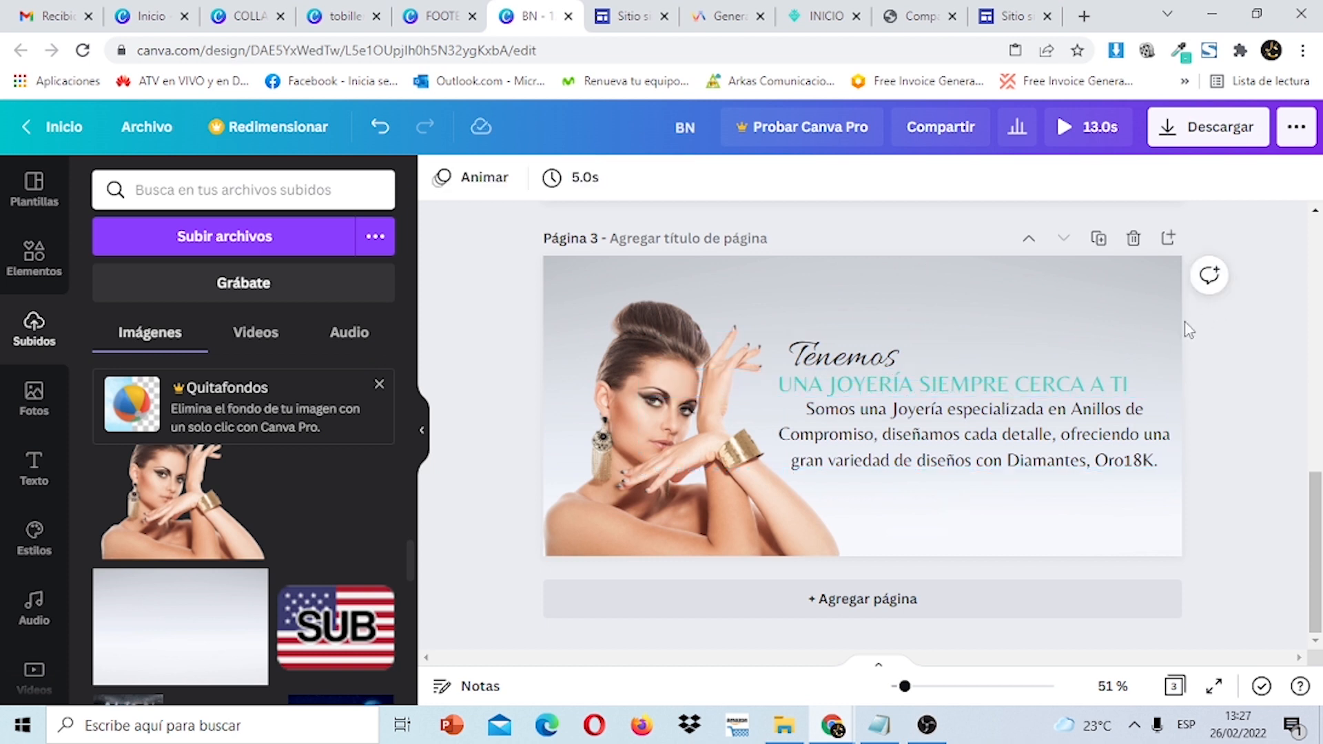
# Check the text colour options of the pasted heading on page 3.
pyautogui.click(1058, 395)
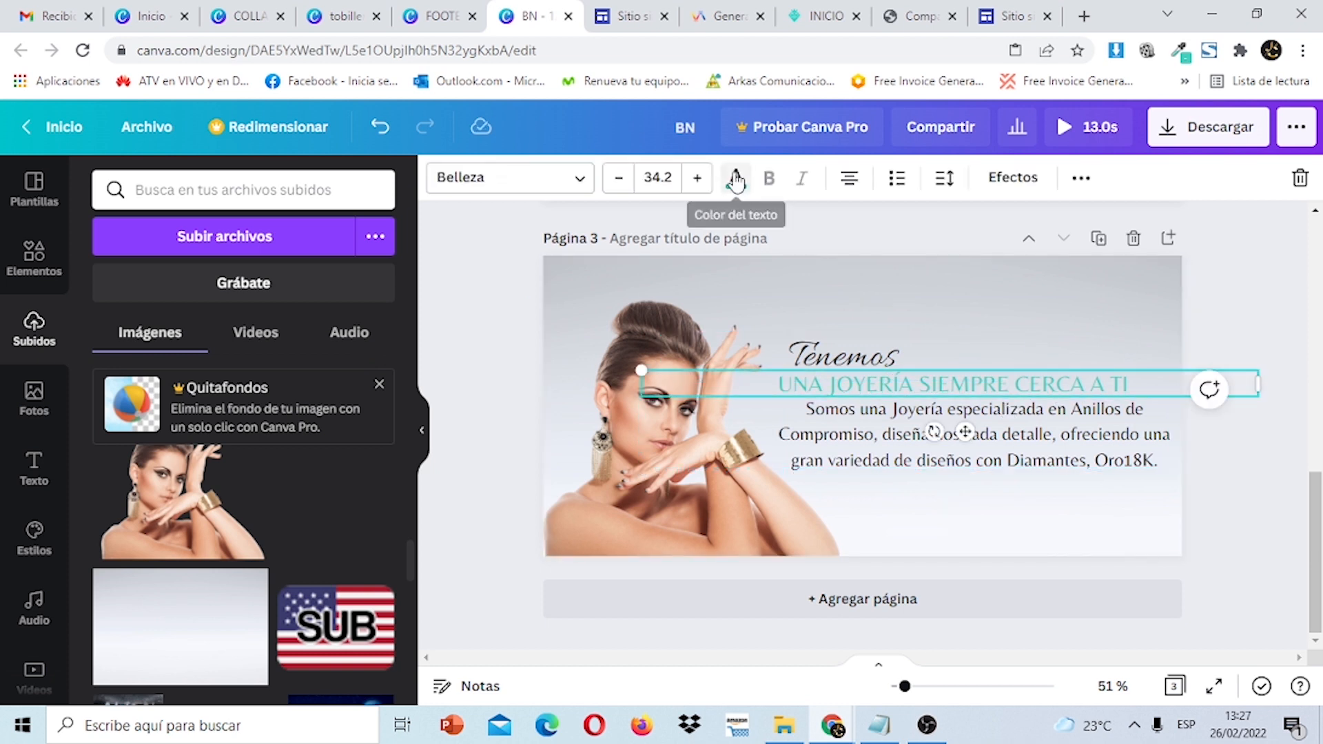
pyautogui.click(736, 182)
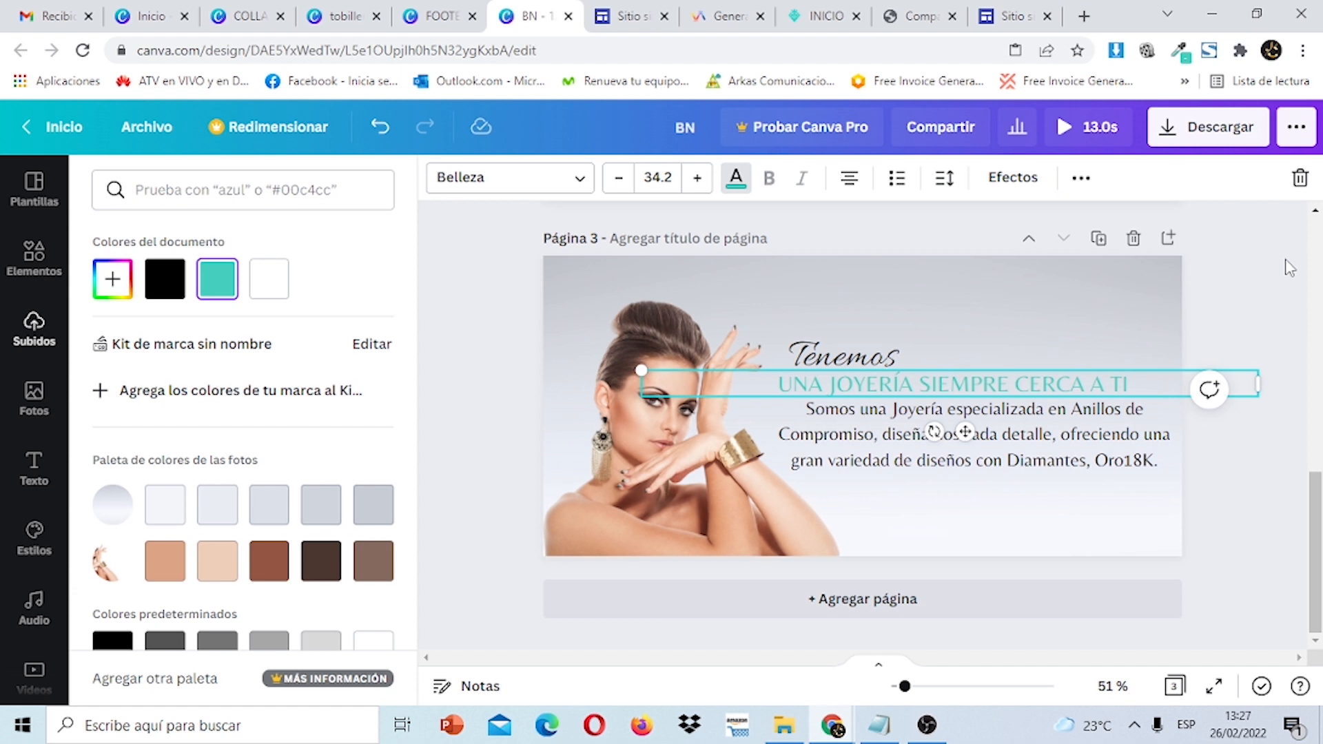
pyautogui.click(1278, 320)
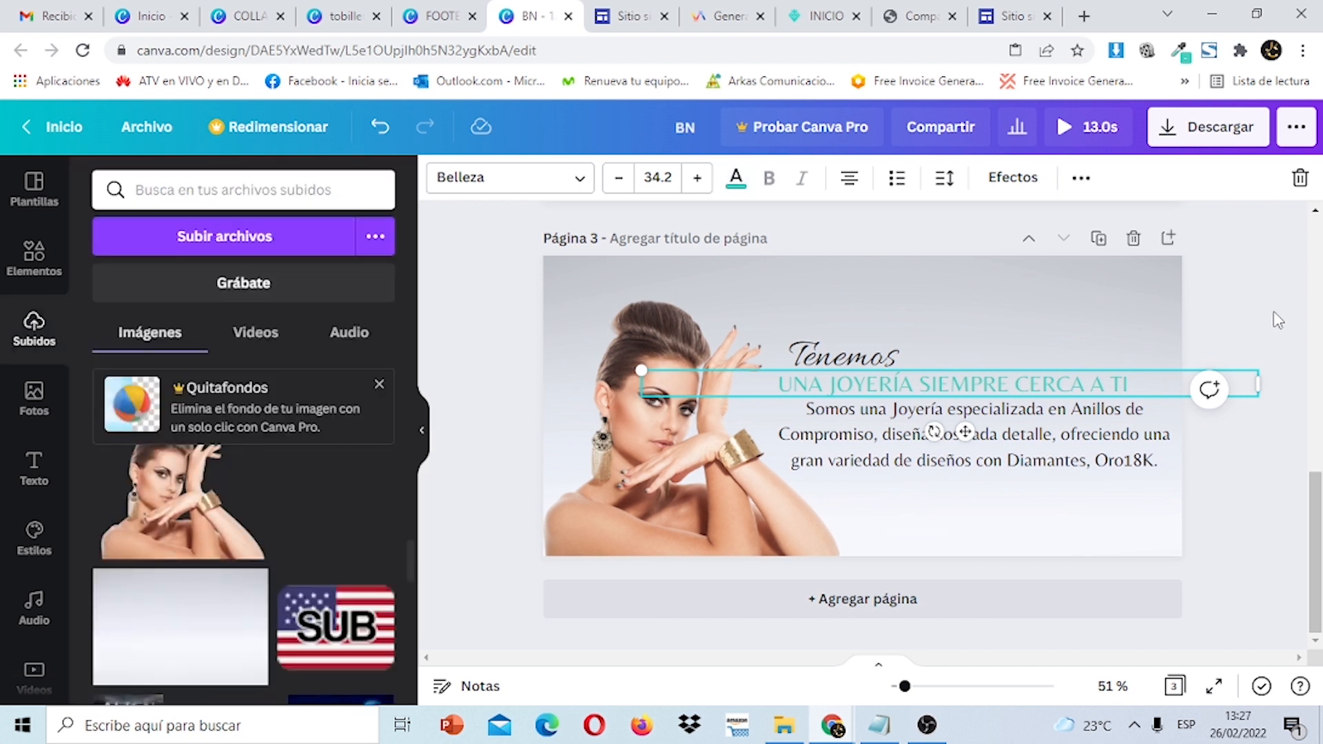
pyautogui.click(1277, 318)
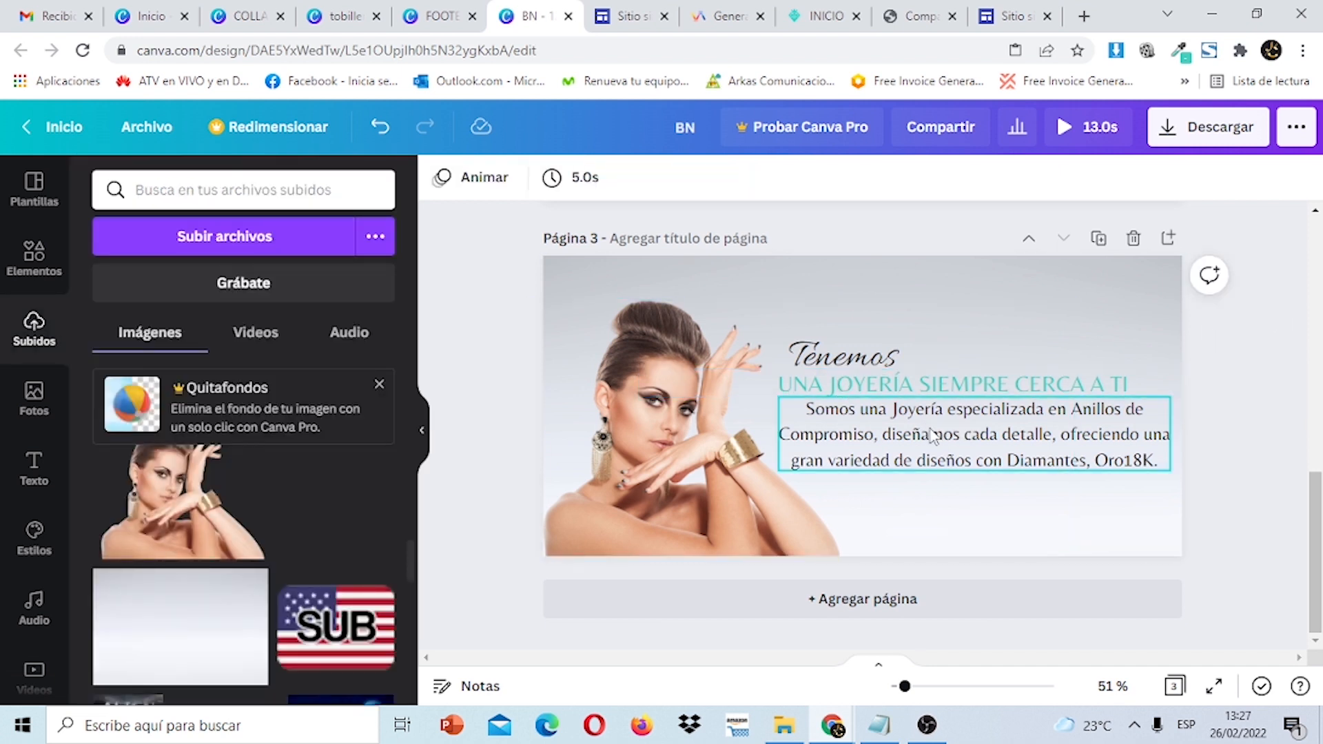
pyautogui.moveTo(1321, 507)
pyautogui.mouseDown()
pyautogui.moveTo(1321, 253)
pyautogui.moveTo(1322, 520)
pyautogui.mouseUp()
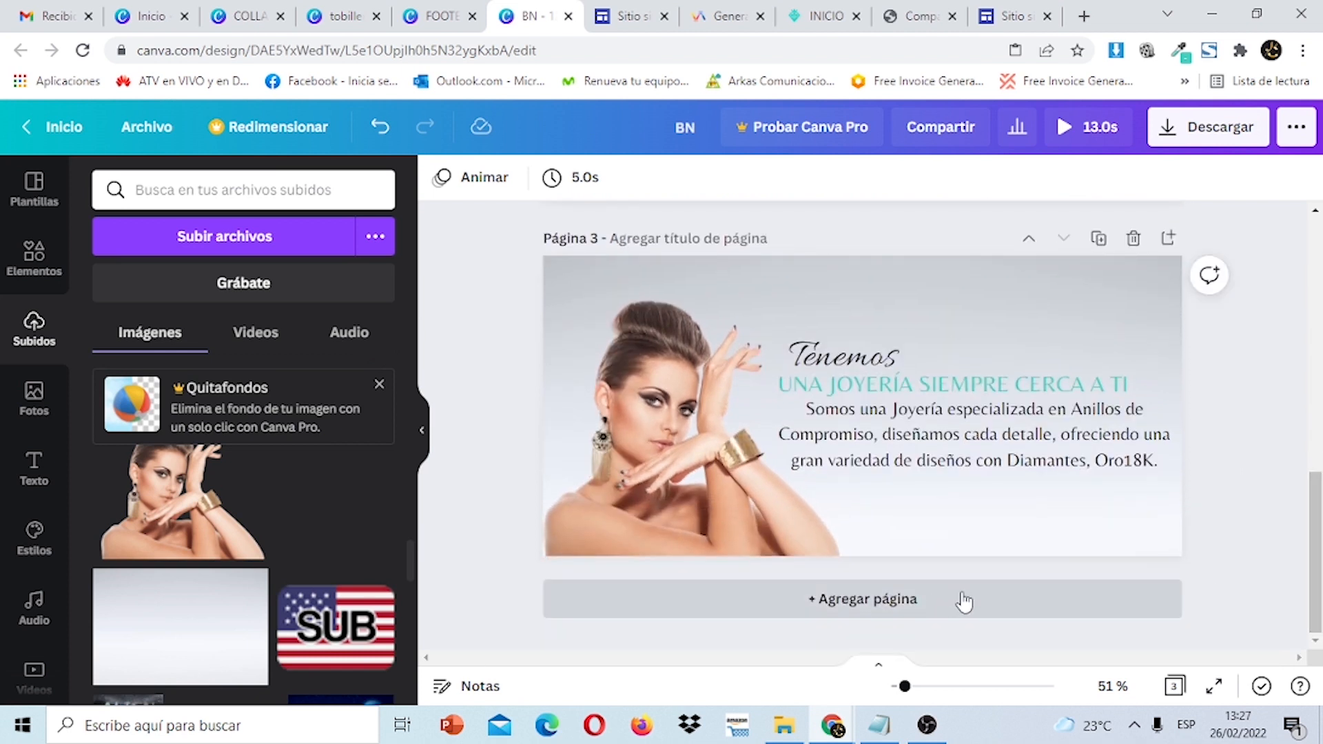
# Duplicate page 3 as page 4 and delete the woman photo from it.
pyautogui.click(1097, 307)
pyautogui.click(1098, 238)
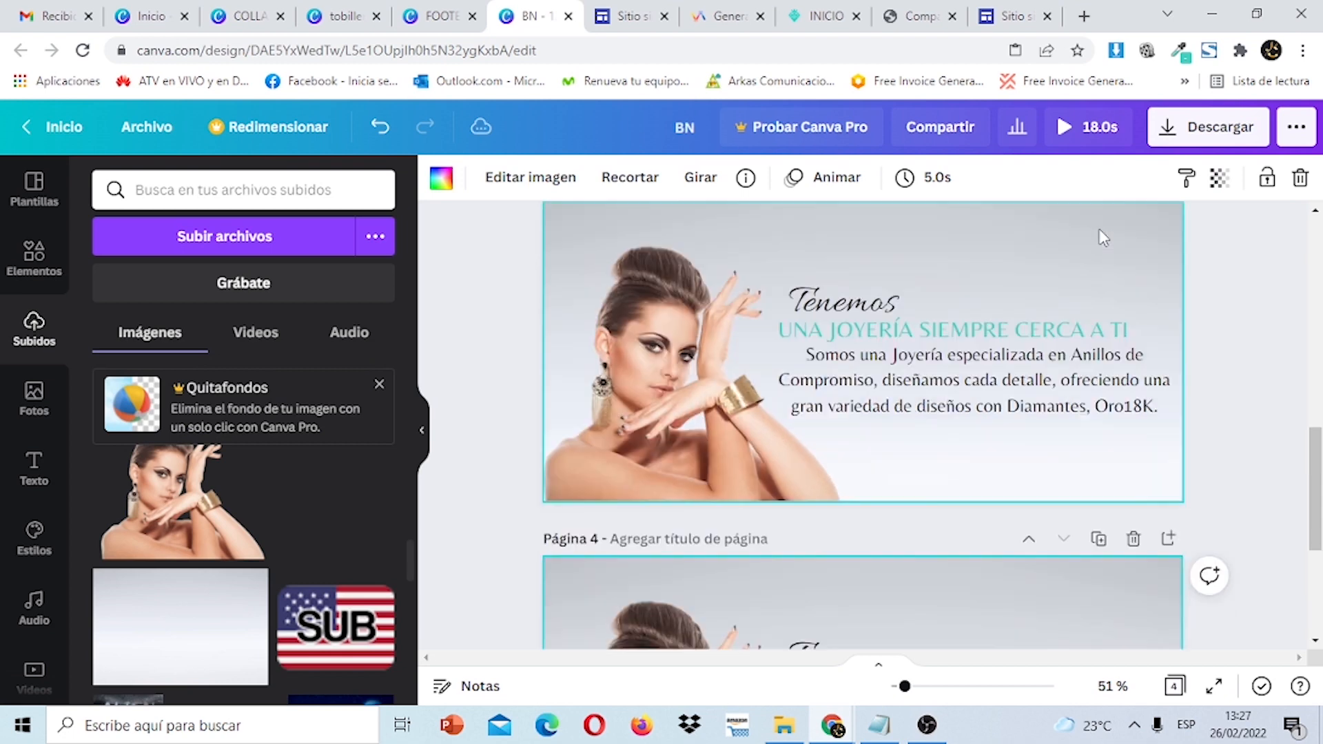
pyautogui.moveTo(1321, 572)
pyautogui.mouseDown()
pyautogui.moveTo(1320, 367)
pyautogui.moveTo(1321, 555)
pyautogui.mouseUp()
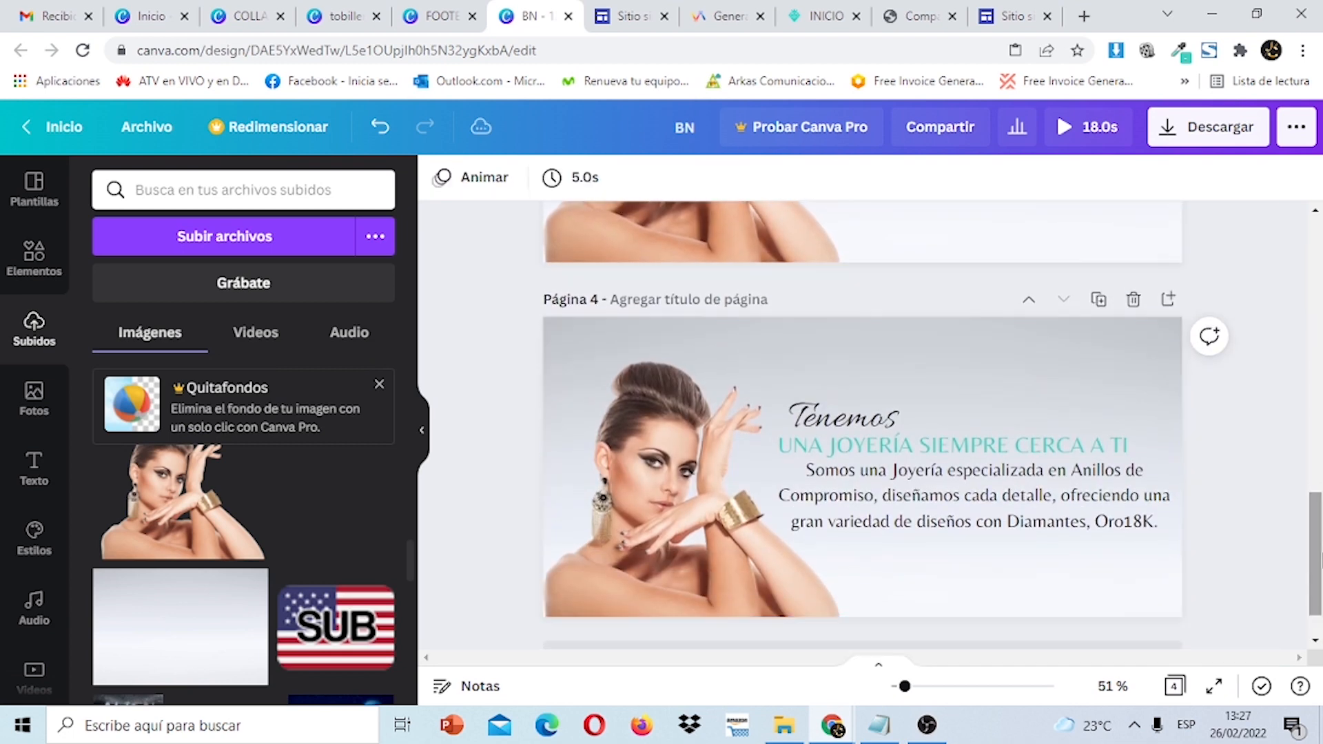
pyautogui.click(763, 517)
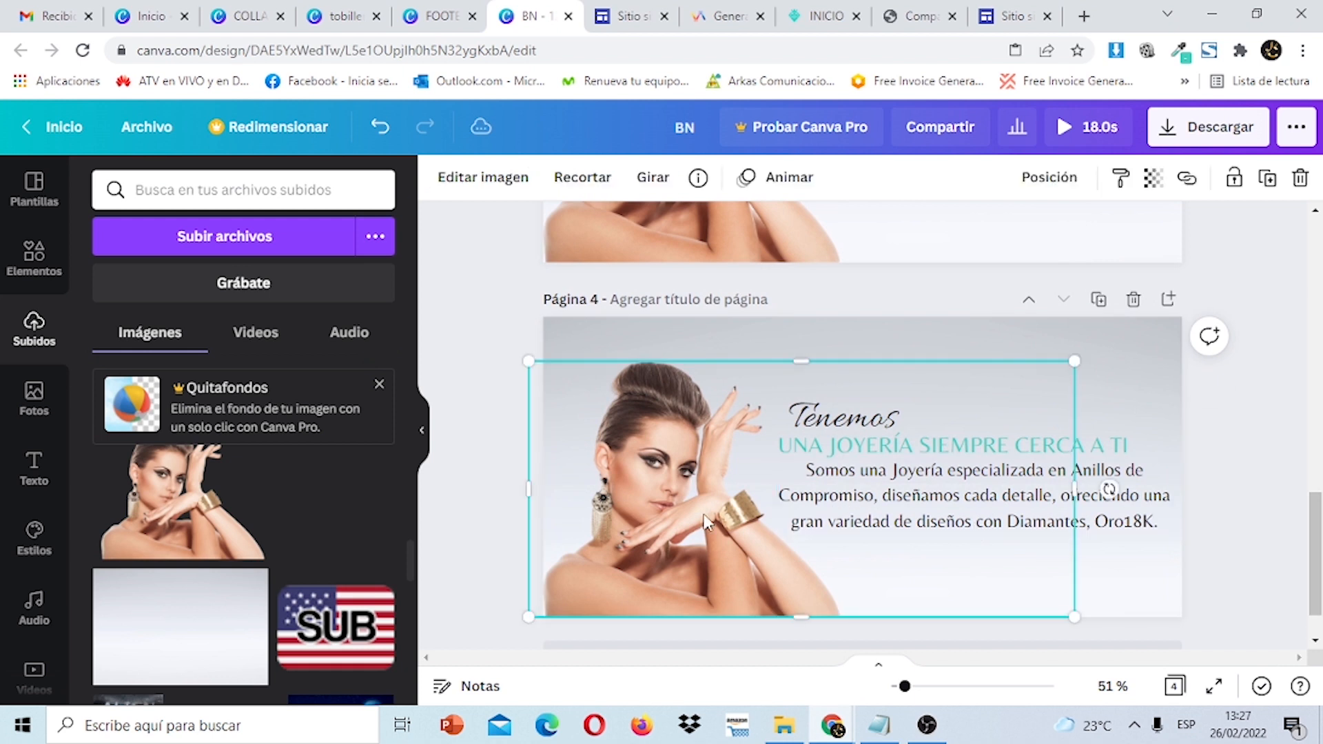
pyautogui.click(1300, 179)
# Delete the paragraph, heading and 'Tenemos' text from page 4, leaving only the grey background.
pyautogui.click(1098, 483)
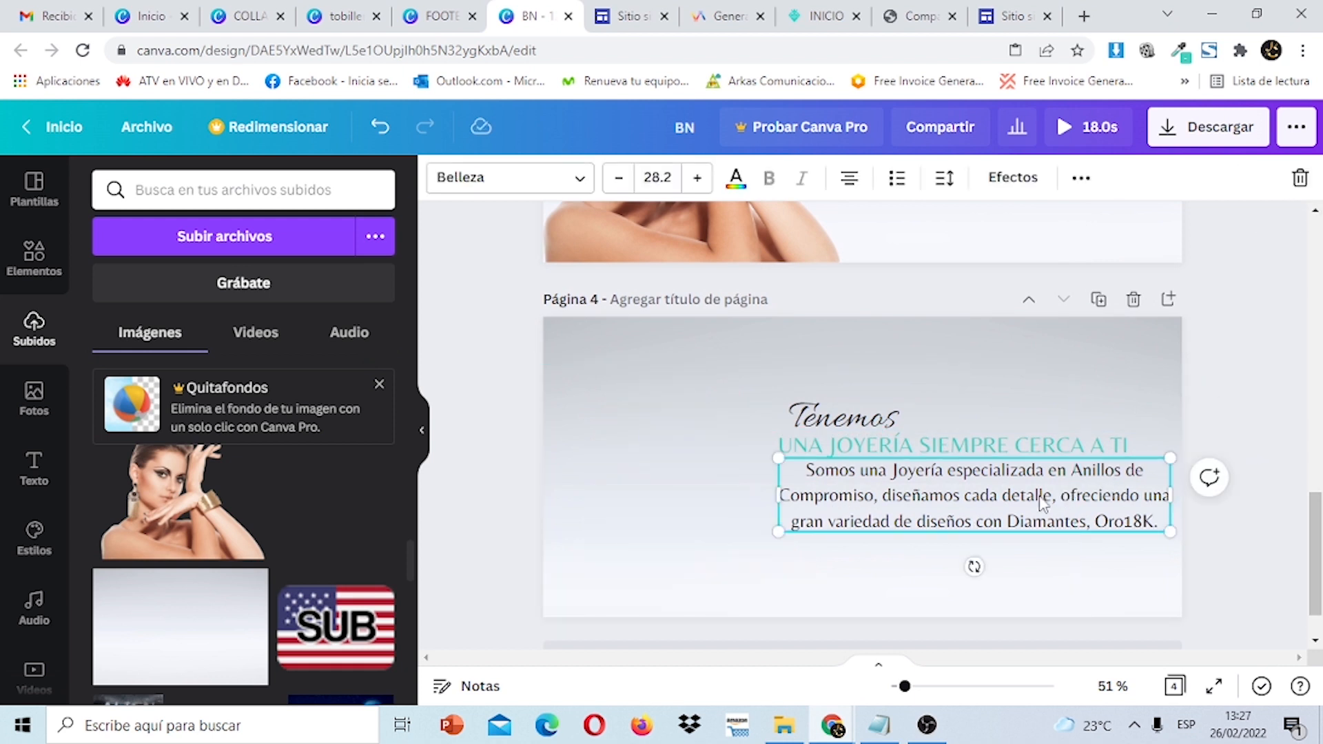
pyautogui.moveTo(1044, 502); pyautogui.dragTo(838, 510)
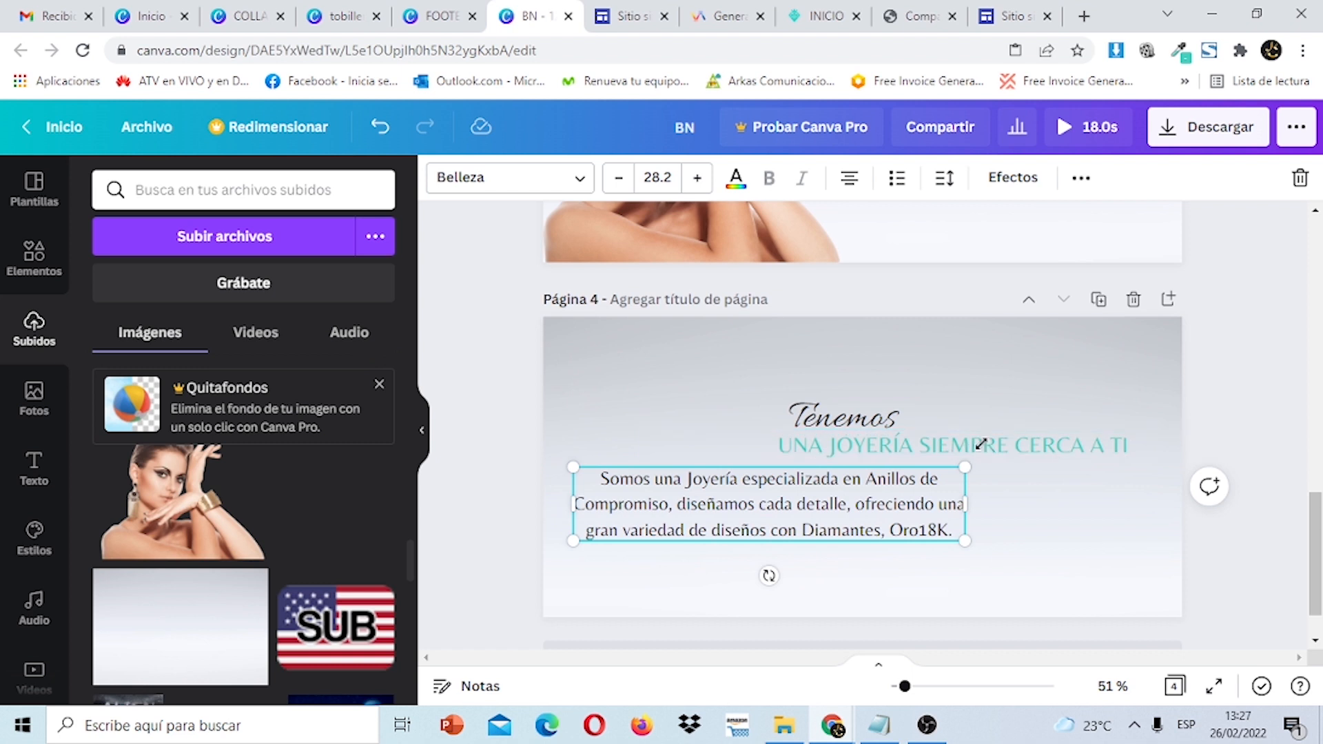
pyautogui.click(1300, 178)
pyautogui.click(994, 464)
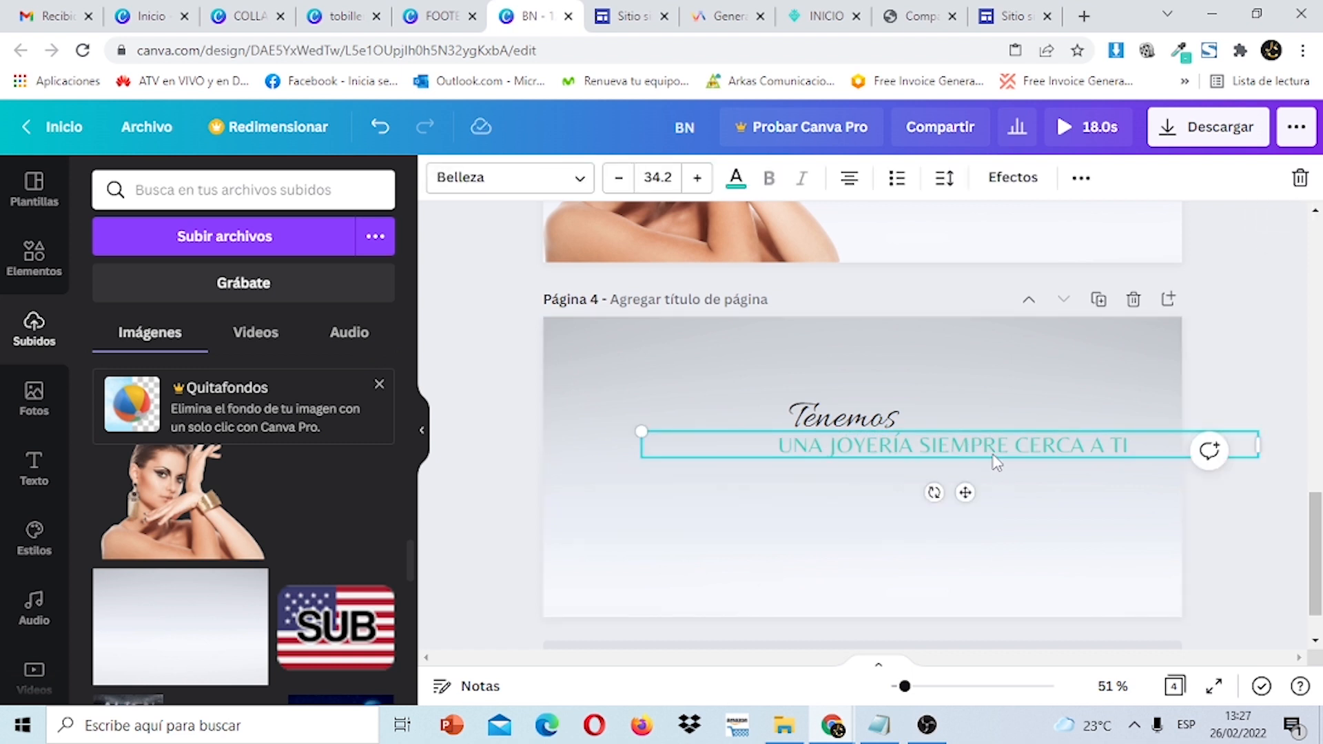
pyautogui.click(1307, 181)
pyautogui.click(882, 418)
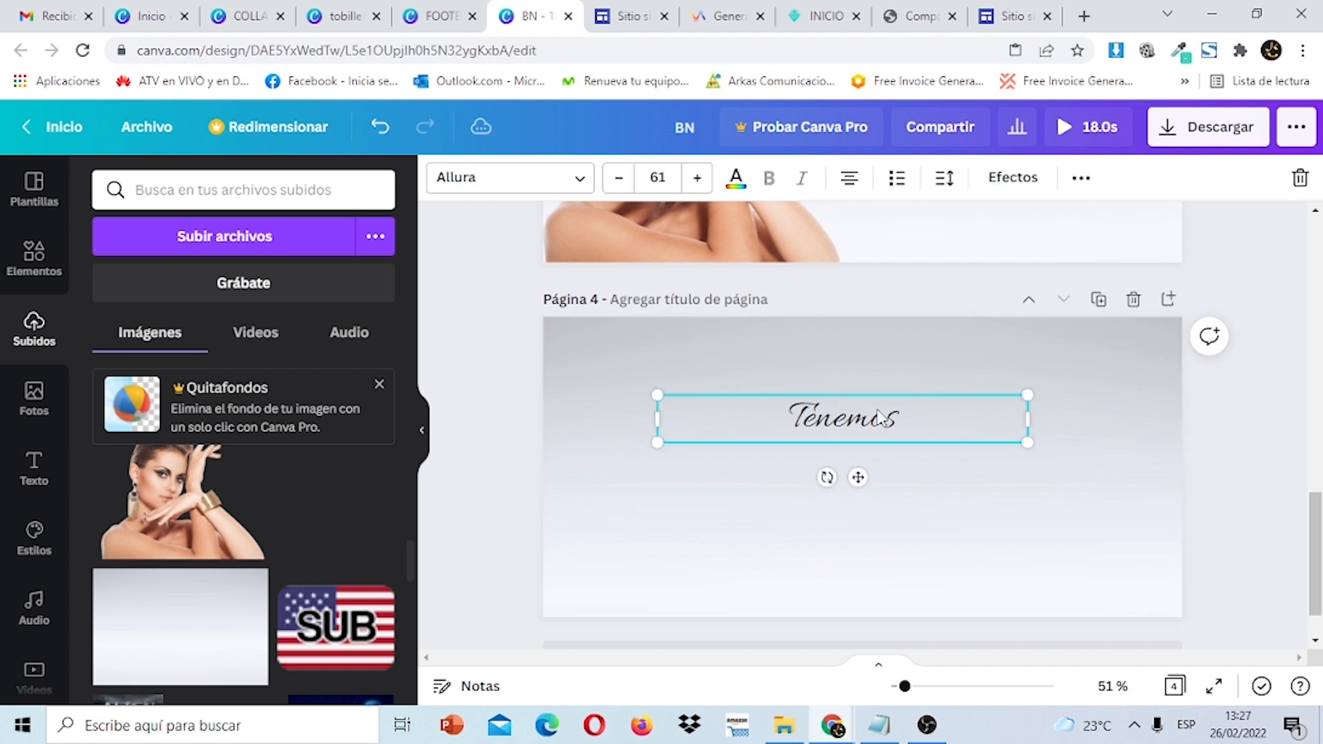
pyautogui.click(1300, 179)
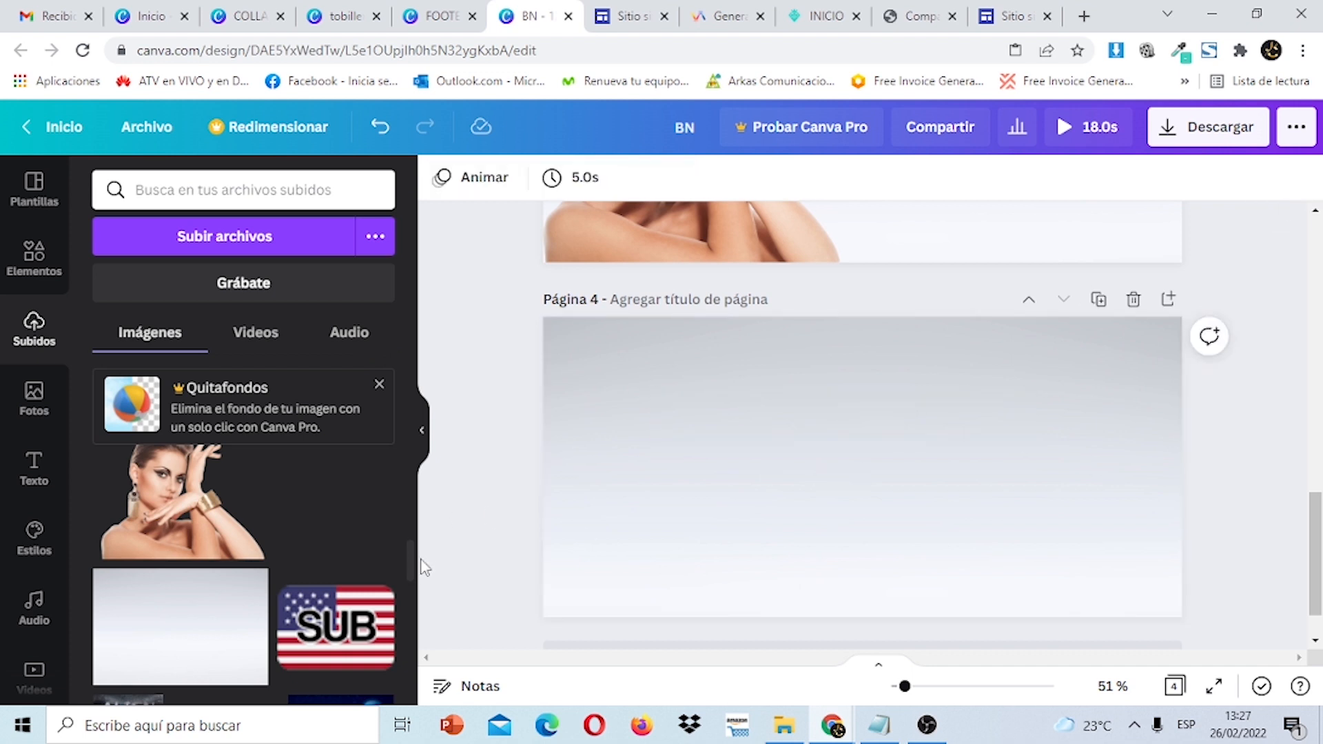
# Add the rings-on-white-blocks photo to page 4's right side, resized to about 758 × 449.
pyautogui.moveTo(412, 566)
pyautogui.mouseDown()
pyautogui.moveTo(411, 592)
pyautogui.moveTo(412, 541)
pyautogui.mouseUp()
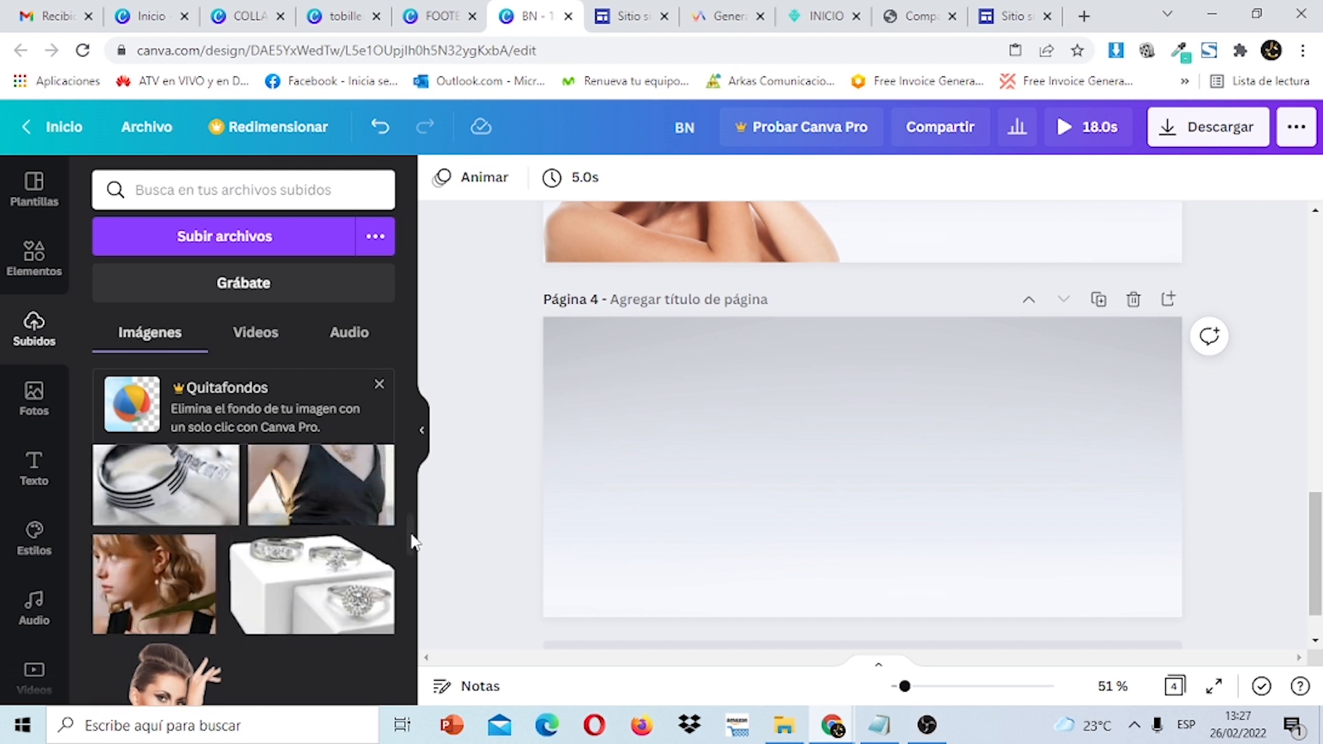
pyautogui.click(289, 593)
pyautogui.moveTo(902, 480); pyautogui.dragTo(1012, 529)
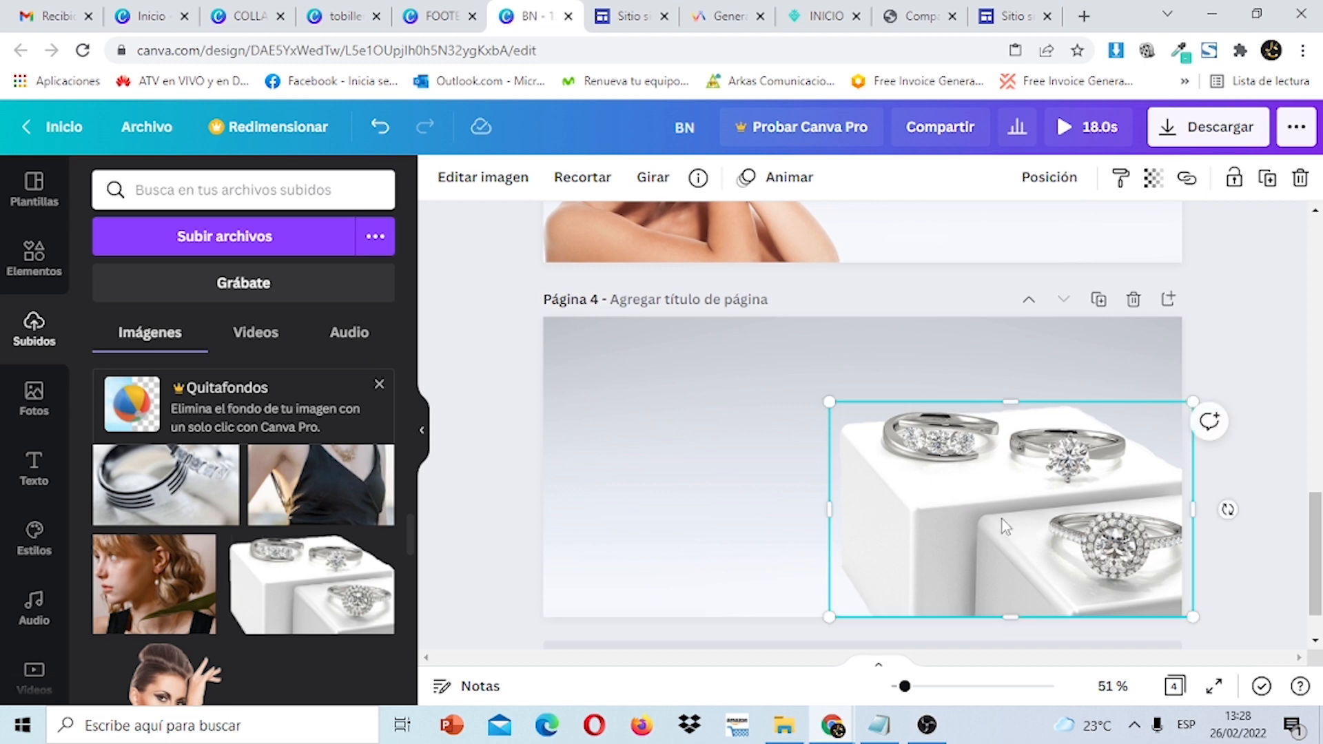
pyautogui.moveTo(830, 403); pyautogui.dragTo(784, 377)
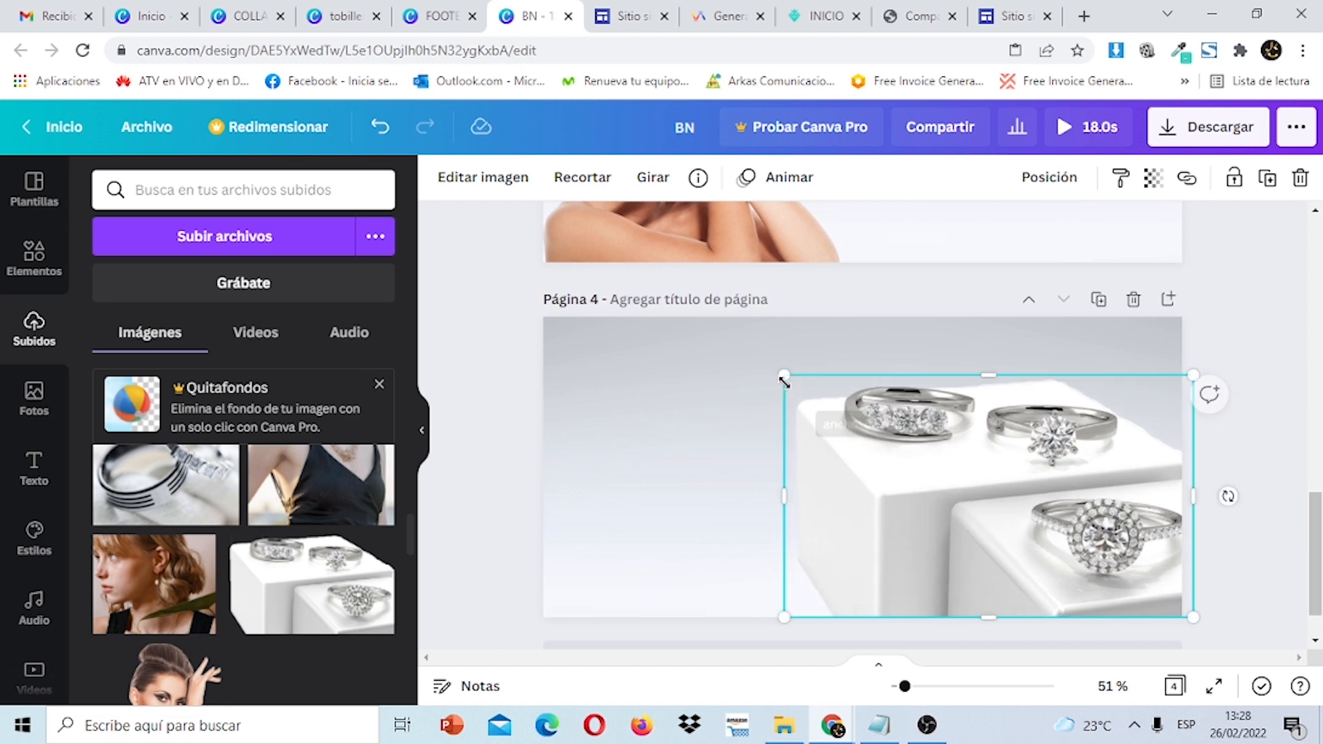
pyautogui.moveTo(1320, 519)
pyautogui.mouseDown()
pyautogui.moveTo(1310, 348)
pyautogui.moveTo(1320, 529)
pyautogui.mouseUp()
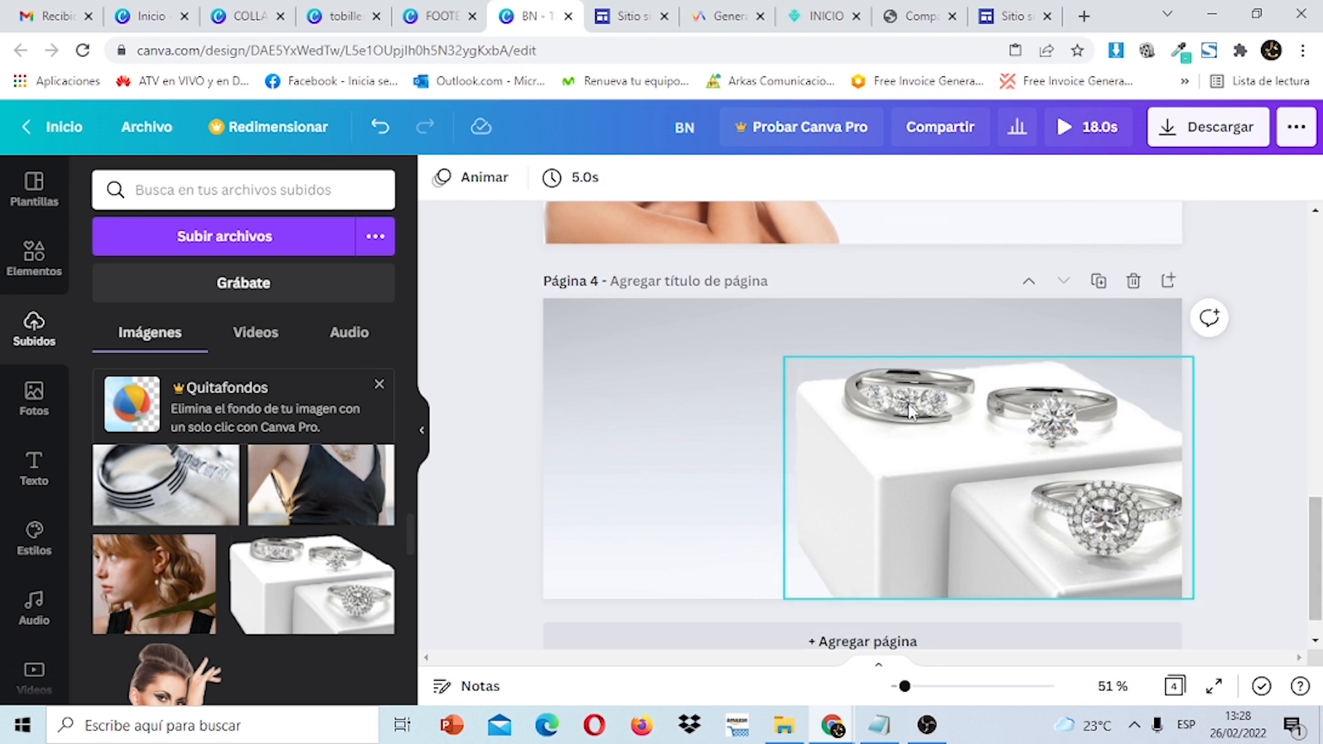
pyautogui.click(813, 377)
pyautogui.moveTo(784, 357); pyautogui.dragTo(818, 379)
pyautogui.click(1295, 434)
pyautogui.moveTo(1321, 534); pyautogui.dragTo(1321, 367)
pyautogui.click(763, 338)
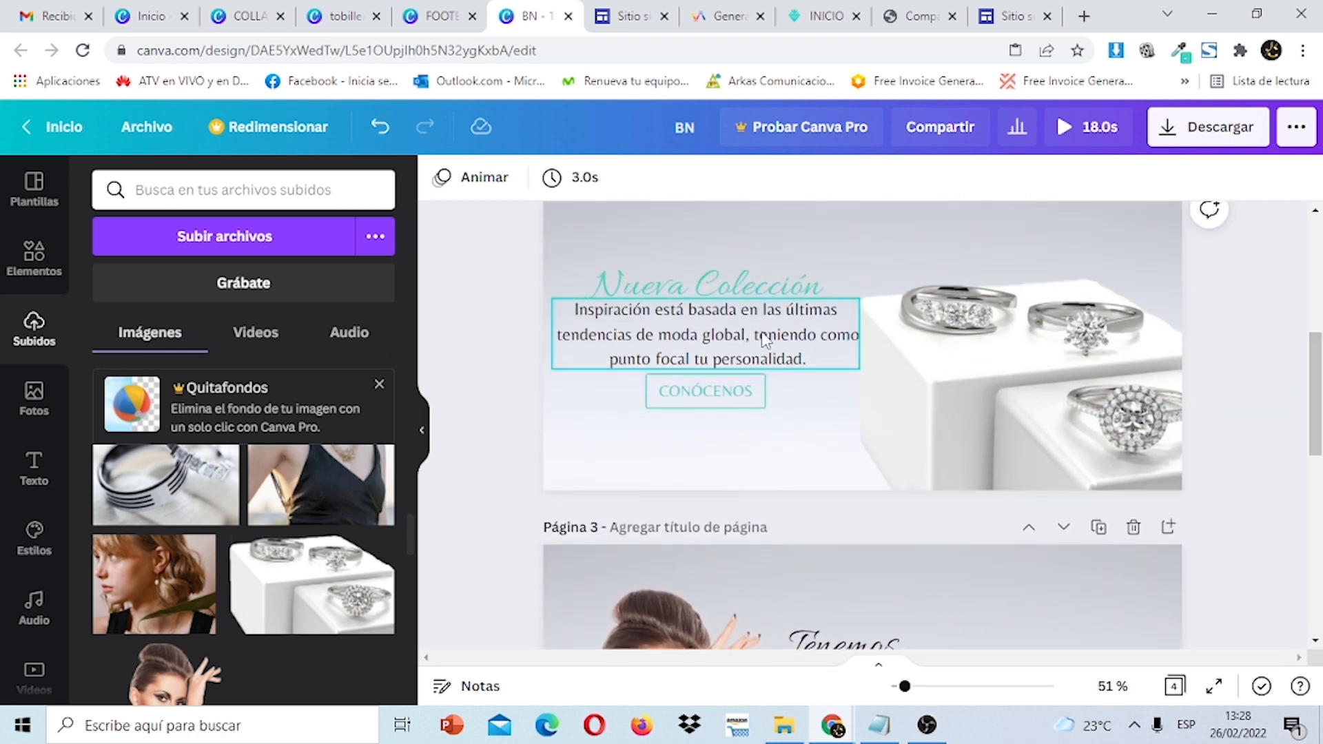
# Copy the Nueva Colección heading and paragraph from page 2 and paste them onto page 4.
pyautogui.keyDown('shift'); pyautogui.click(761, 288); pyautogui.keyUp('shift')
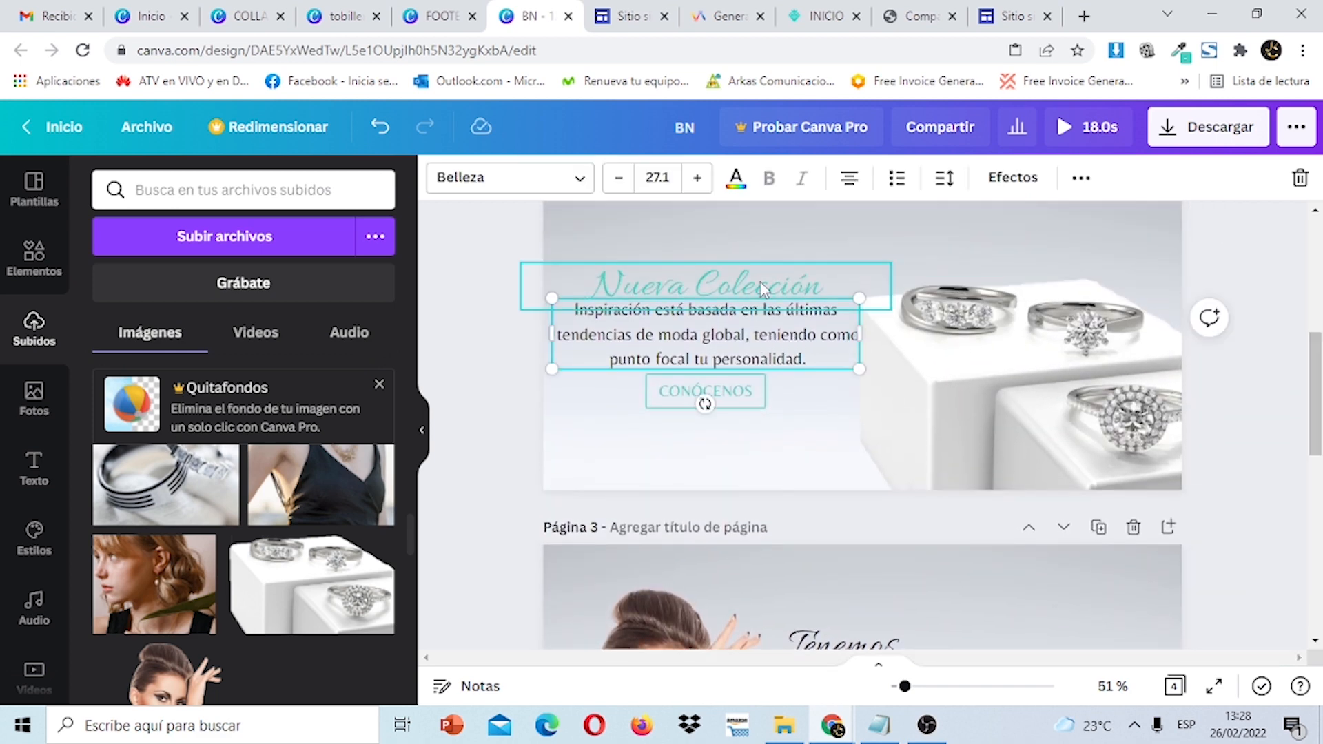
pyautogui.rightClick(761, 287)
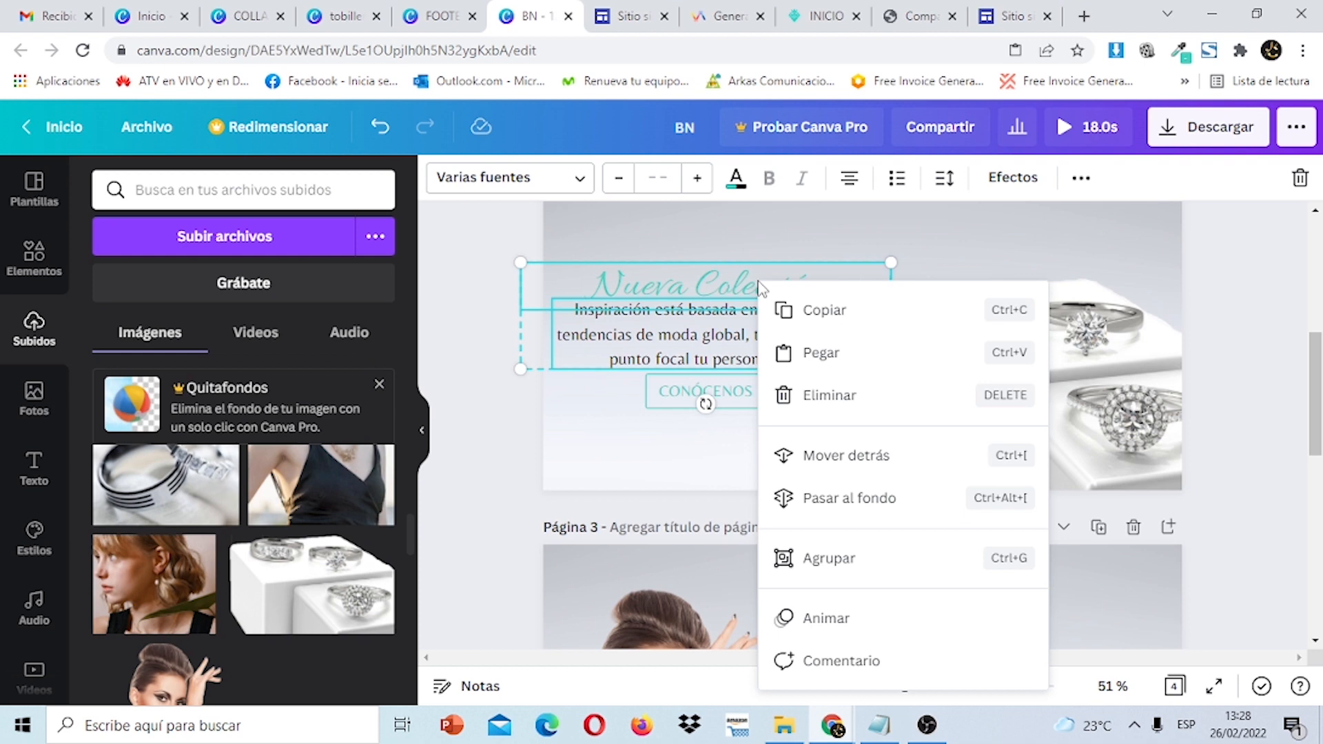
pyautogui.click(806, 323)
pyautogui.moveTo(1316, 393); pyautogui.dragTo(1315, 551)
pyautogui.click(630, 476)
pyautogui.rightClick(658, 400)
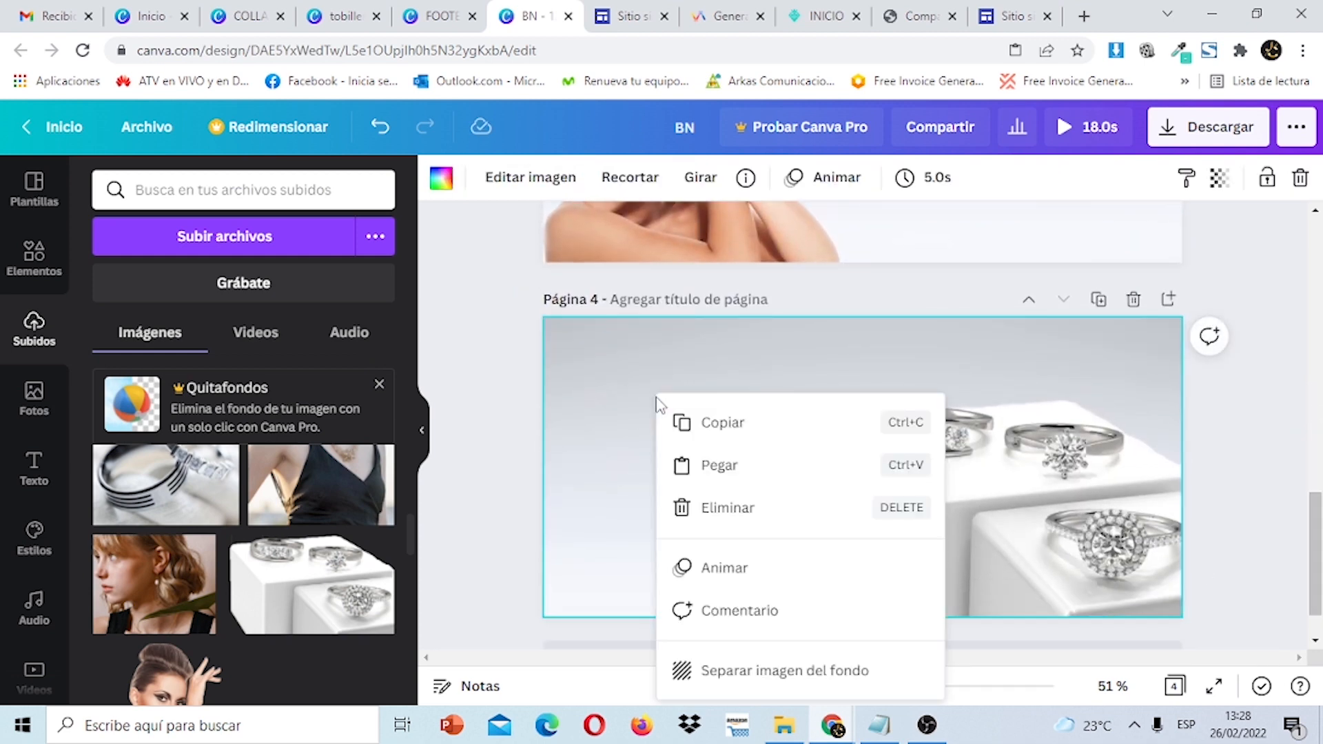
pyautogui.click(729, 466)
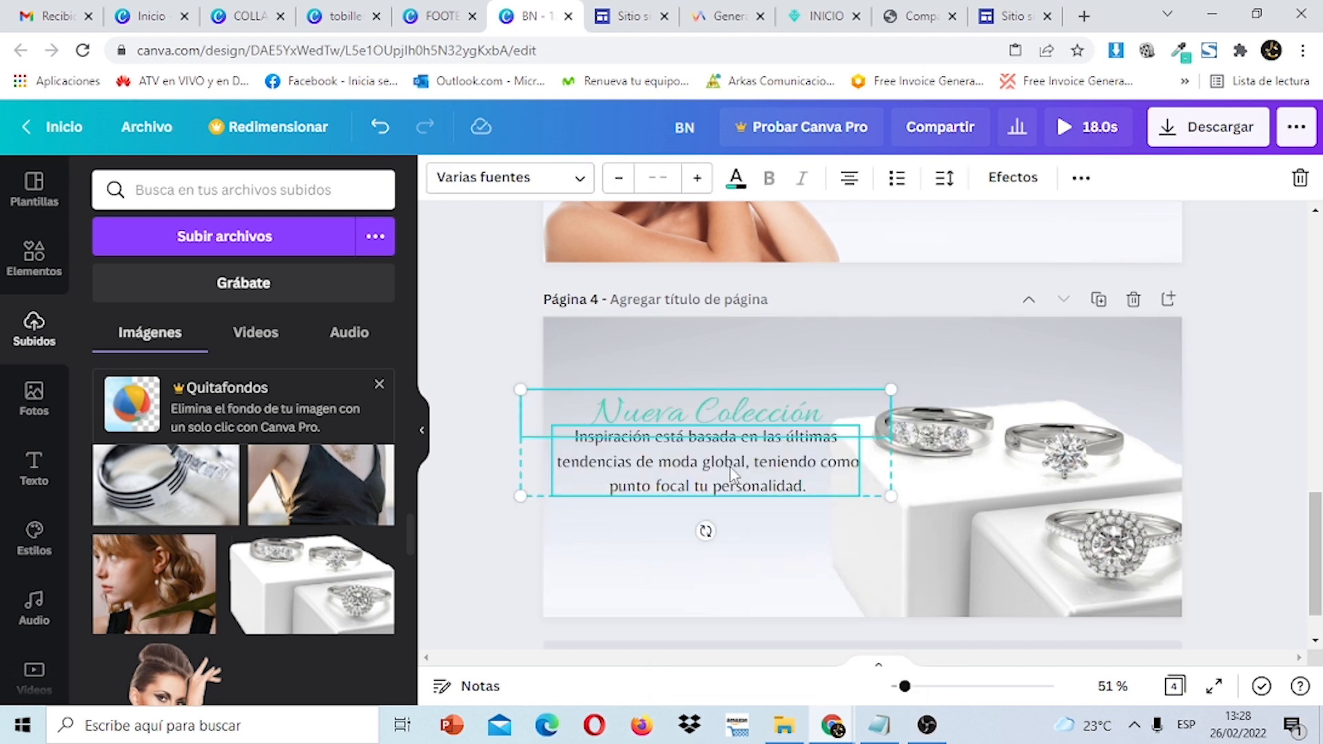
pyautogui.click(1291, 420)
pyautogui.moveTo(1317, 531); pyautogui.dragTo(1319, 384)
pyautogui.click(754, 369)
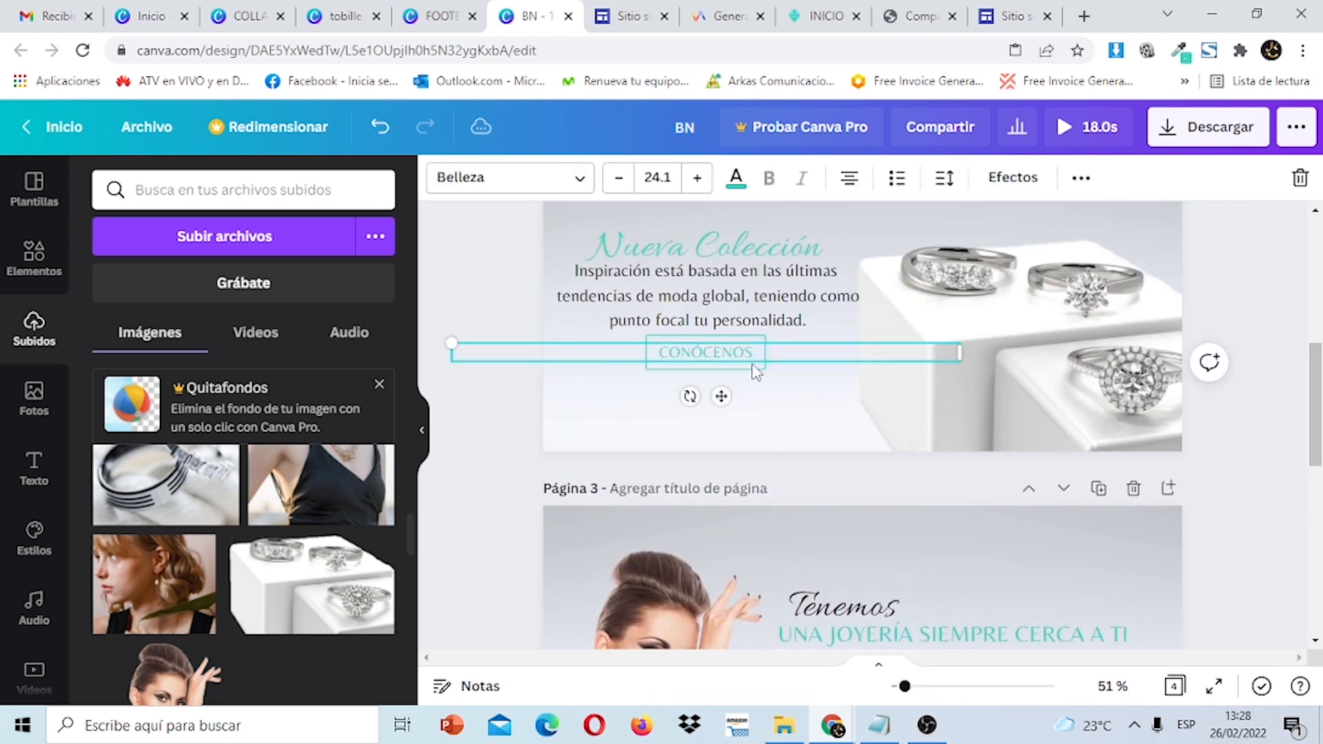
# Browse Canva's lines and shapes elements.
pyautogui.click(61, 268)
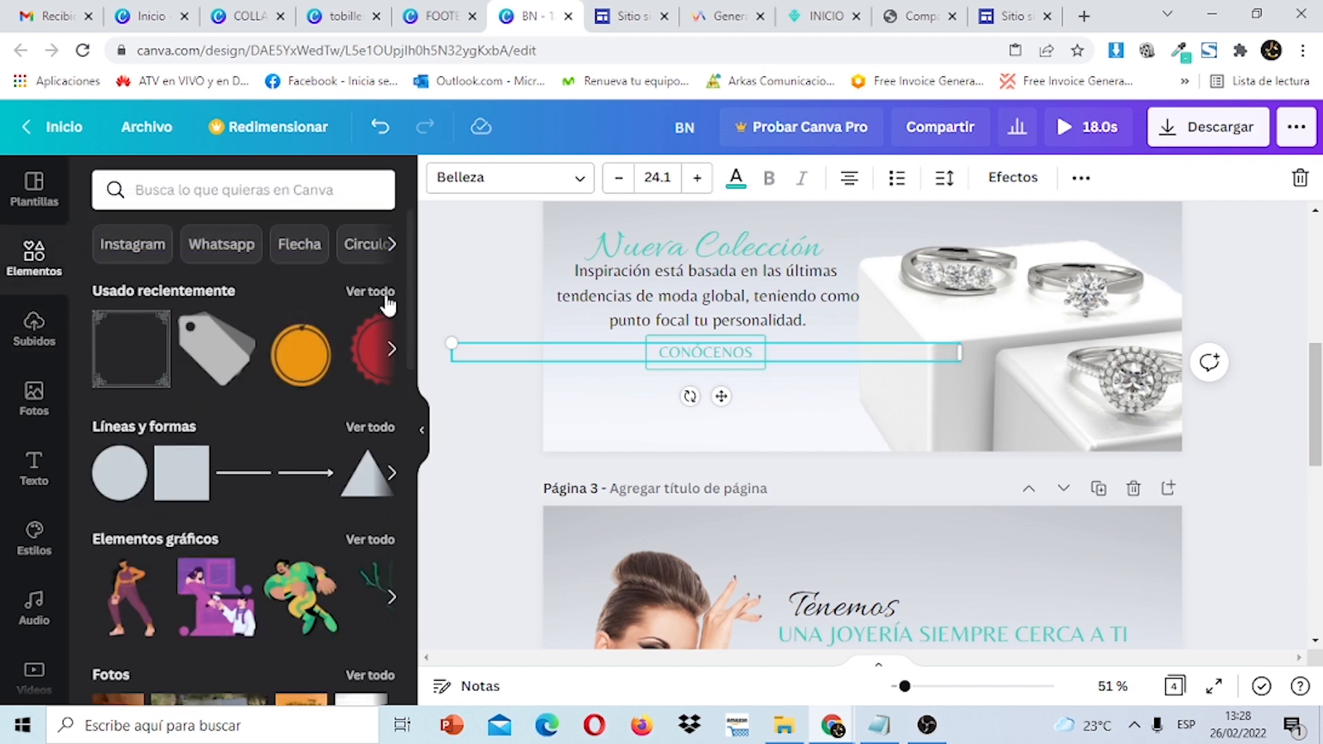
pyautogui.click(369, 427)
pyautogui.scroll(-2, 415, 323)
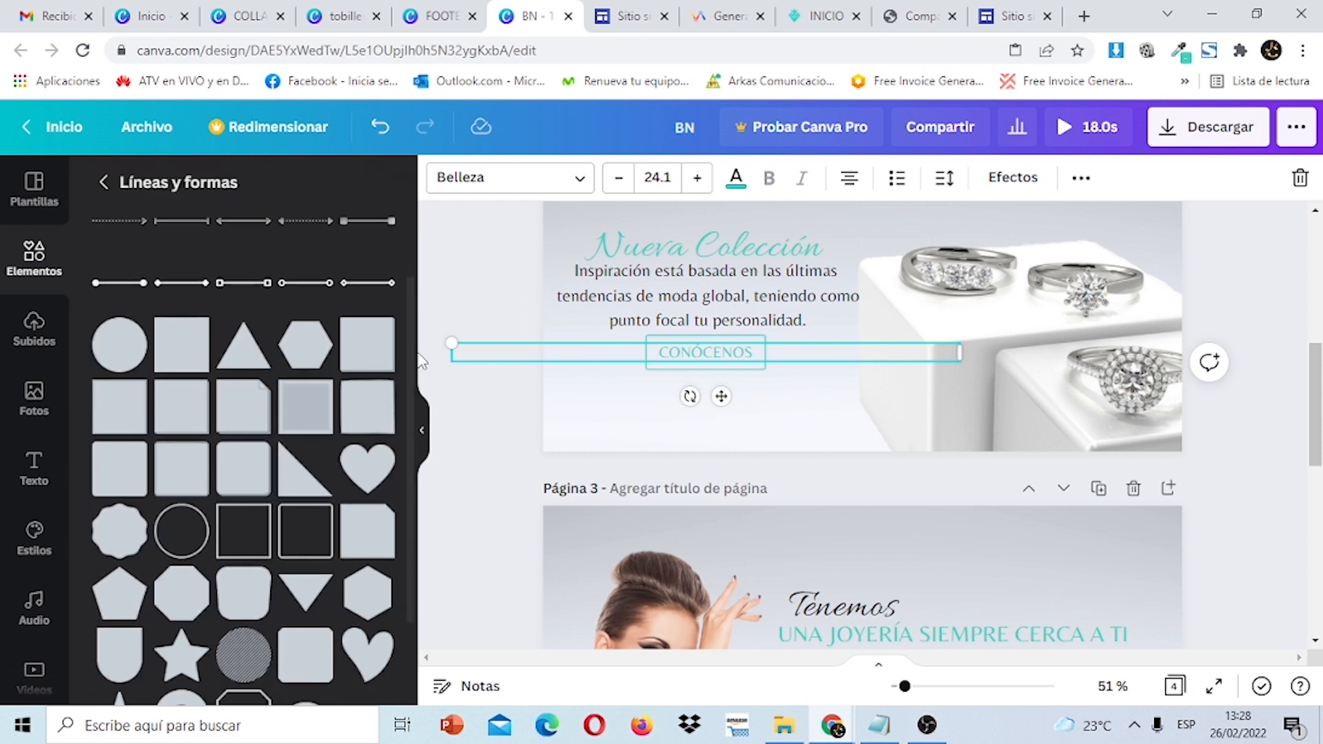
pyautogui.scroll(-2, 420, 385)
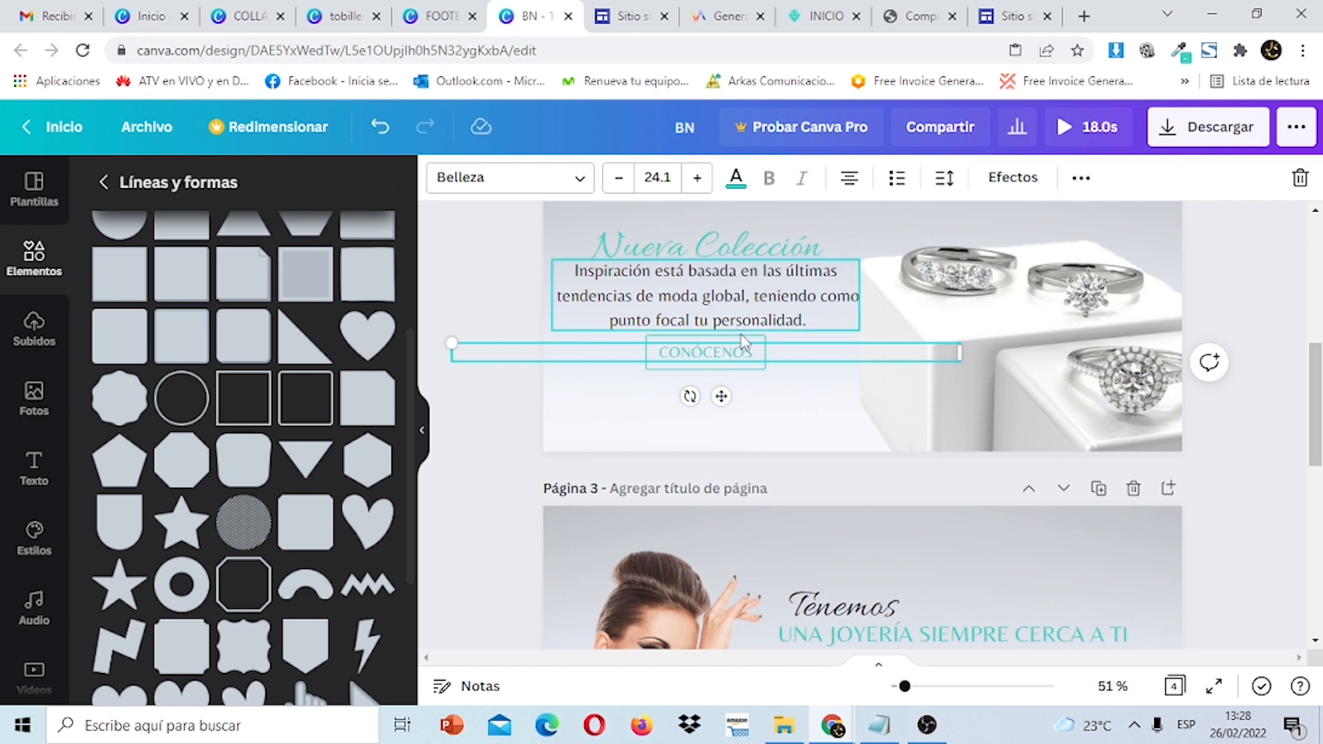
# Duplicate the CONÓCENOS text and move the copy down to page 4.
pyautogui.click(746, 369)
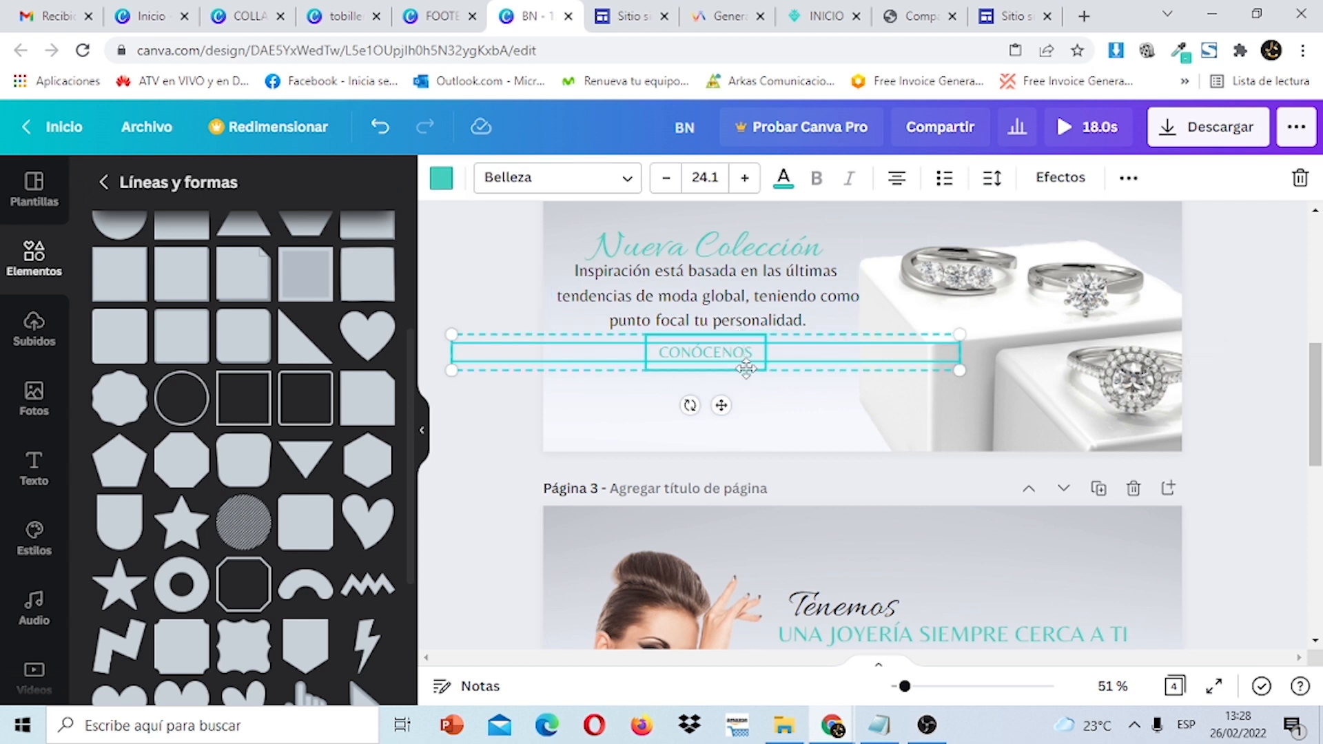
pyautogui.rightClick(752, 361)
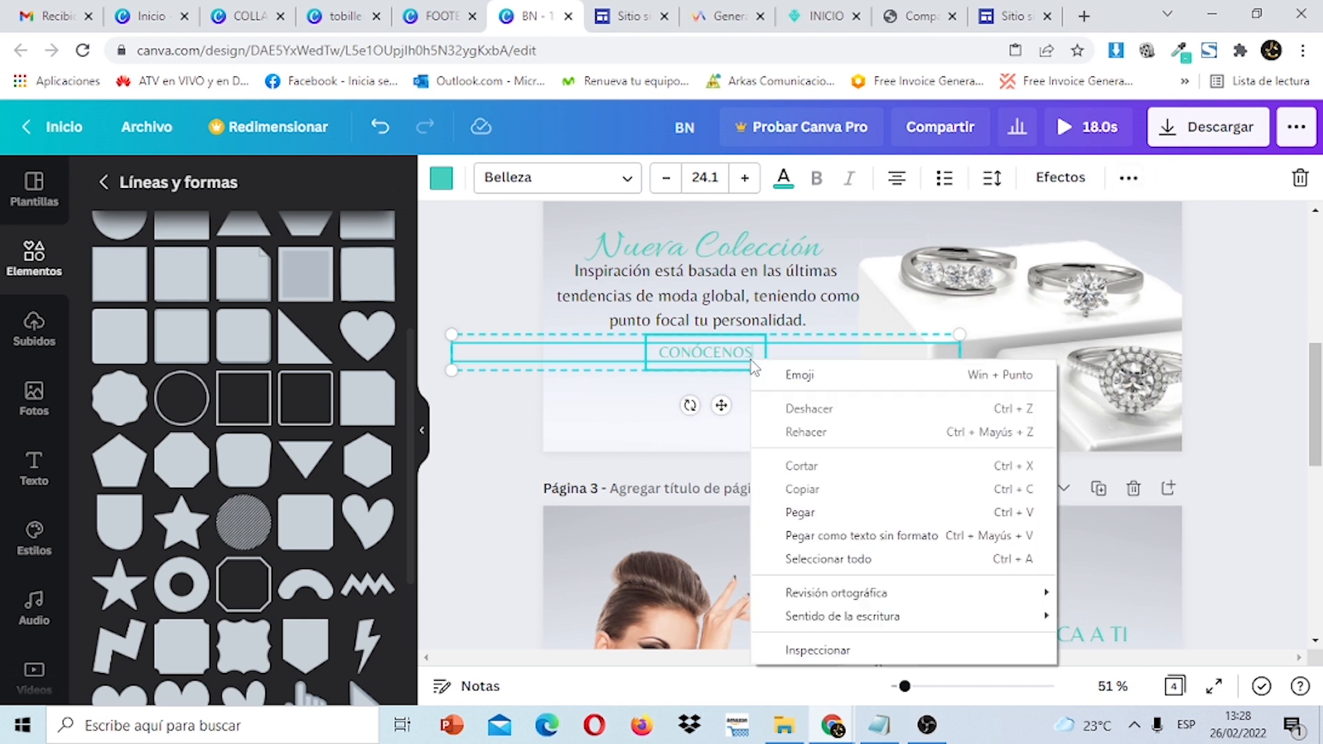
pyautogui.click(1129, 177)
pyautogui.click(1129, 178)
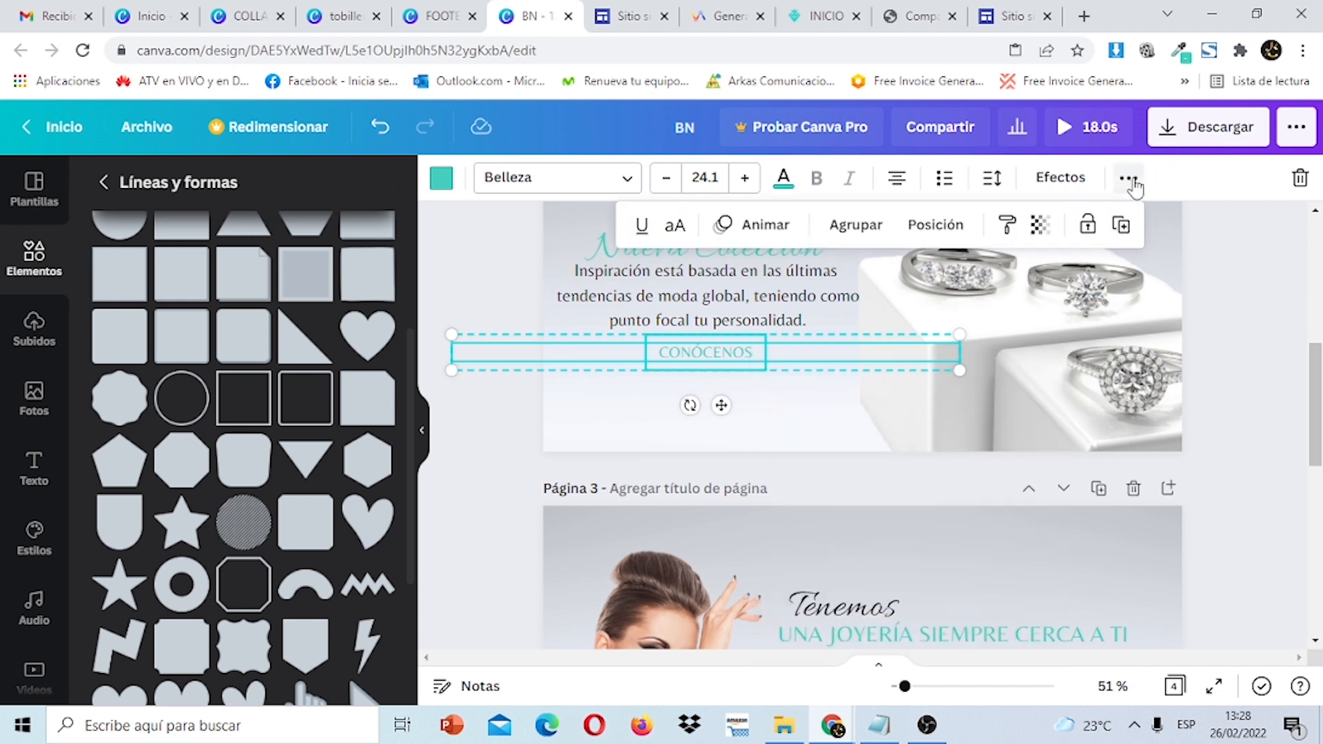
pyautogui.click(1121, 226)
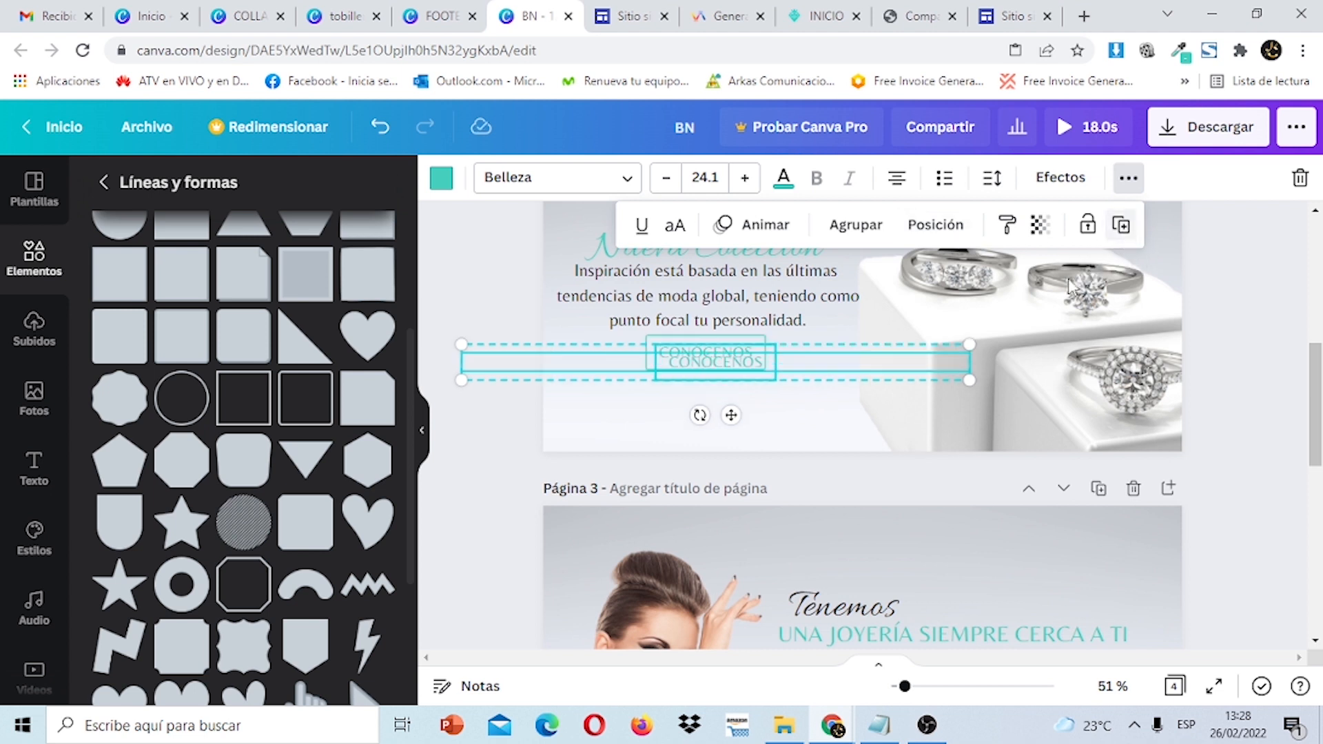
pyautogui.moveTo(747, 379); pyautogui.dragTo(757, 599)
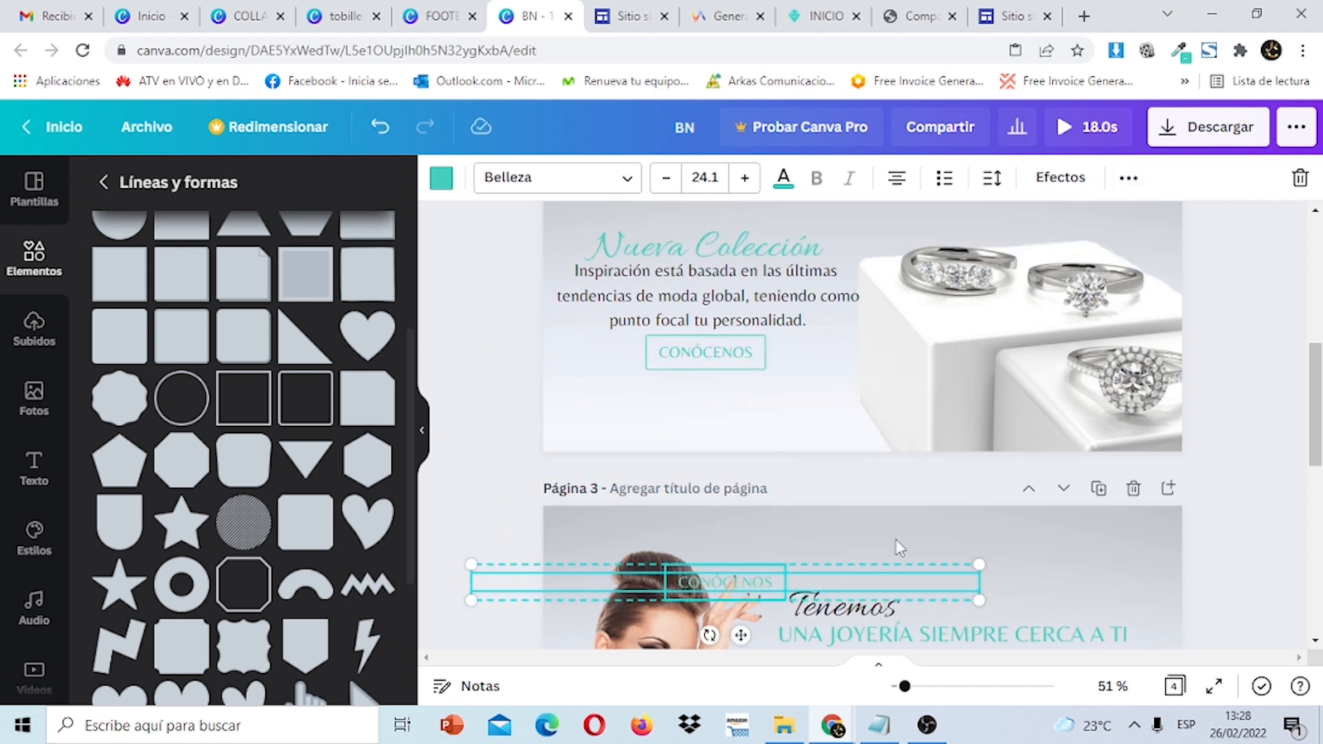
# Position the outline frame around the copied CONÓCENOS text on page 4.
pyautogui.moveTo(1316, 423); pyautogui.dragTo(1315, 503)
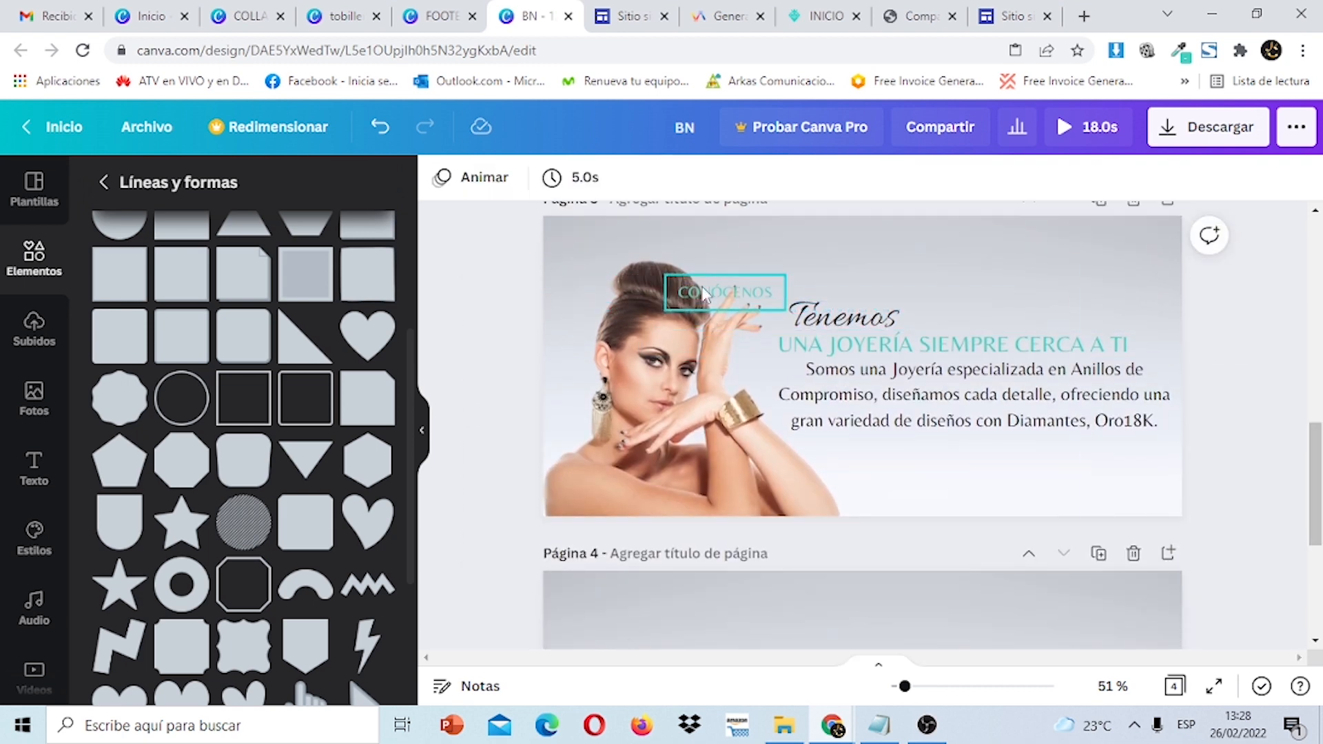
pyautogui.moveTo(739, 279); pyautogui.dragTo(739, 461)
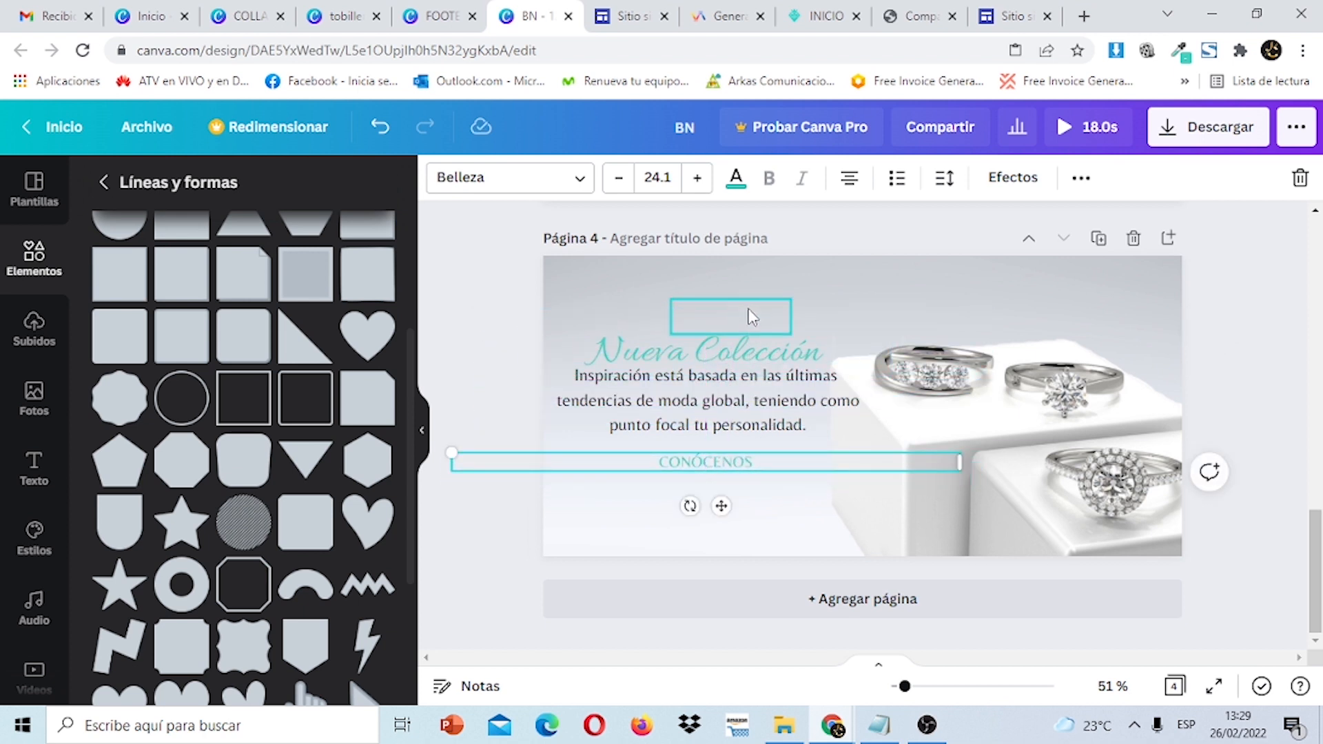
pyautogui.moveTo(751, 317); pyautogui.dragTo(724, 458)
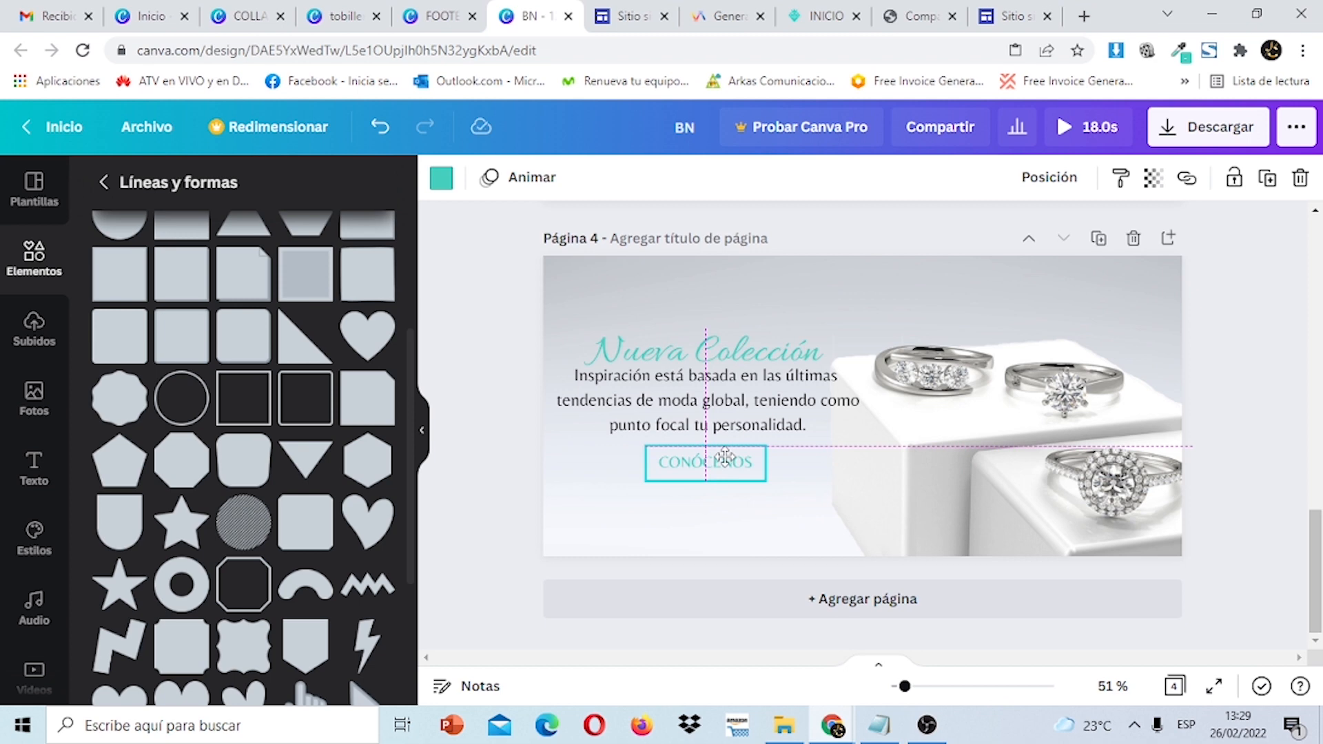
pyautogui.click(1299, 375)
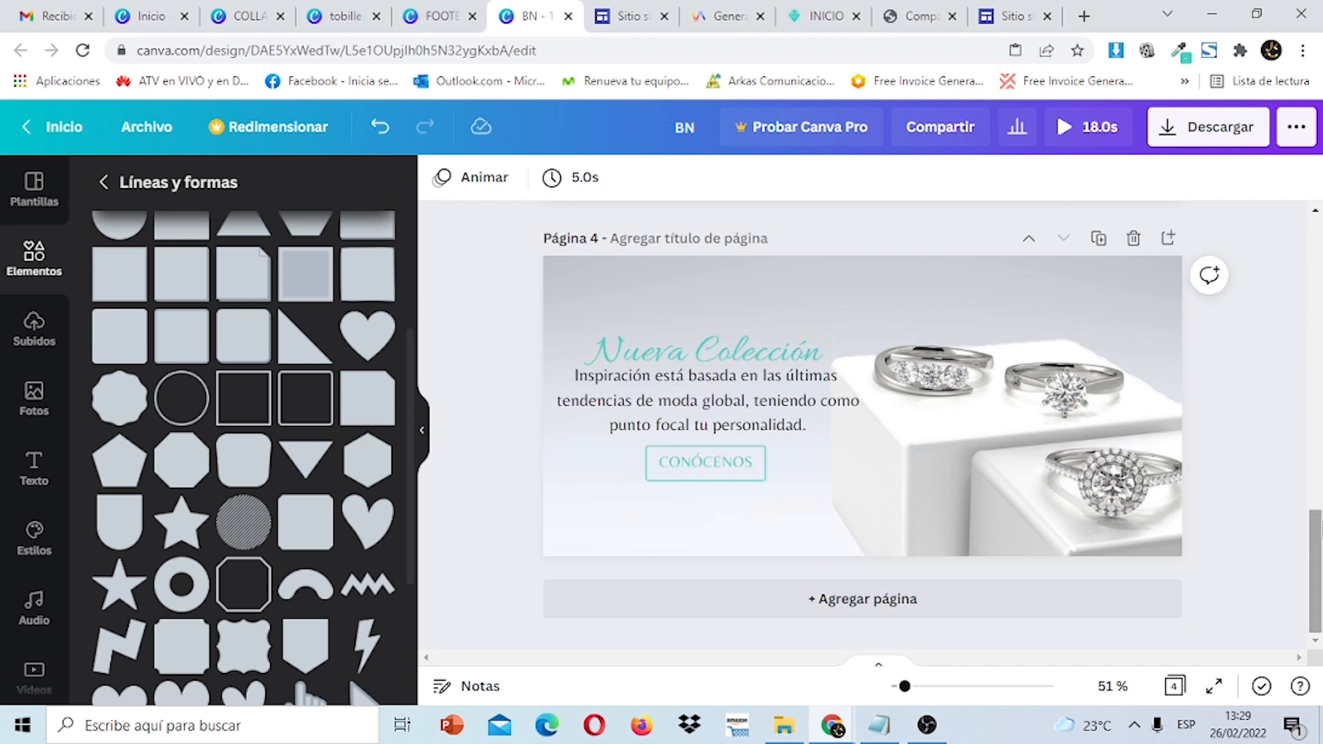
pyautogui.moveTo(1321, 530)
pyautogui.mouseDown()
pyautogui.moveTo(1321, 314)
pyautogui.moveTo(1321, 506)
pyautogui.mouseUp()
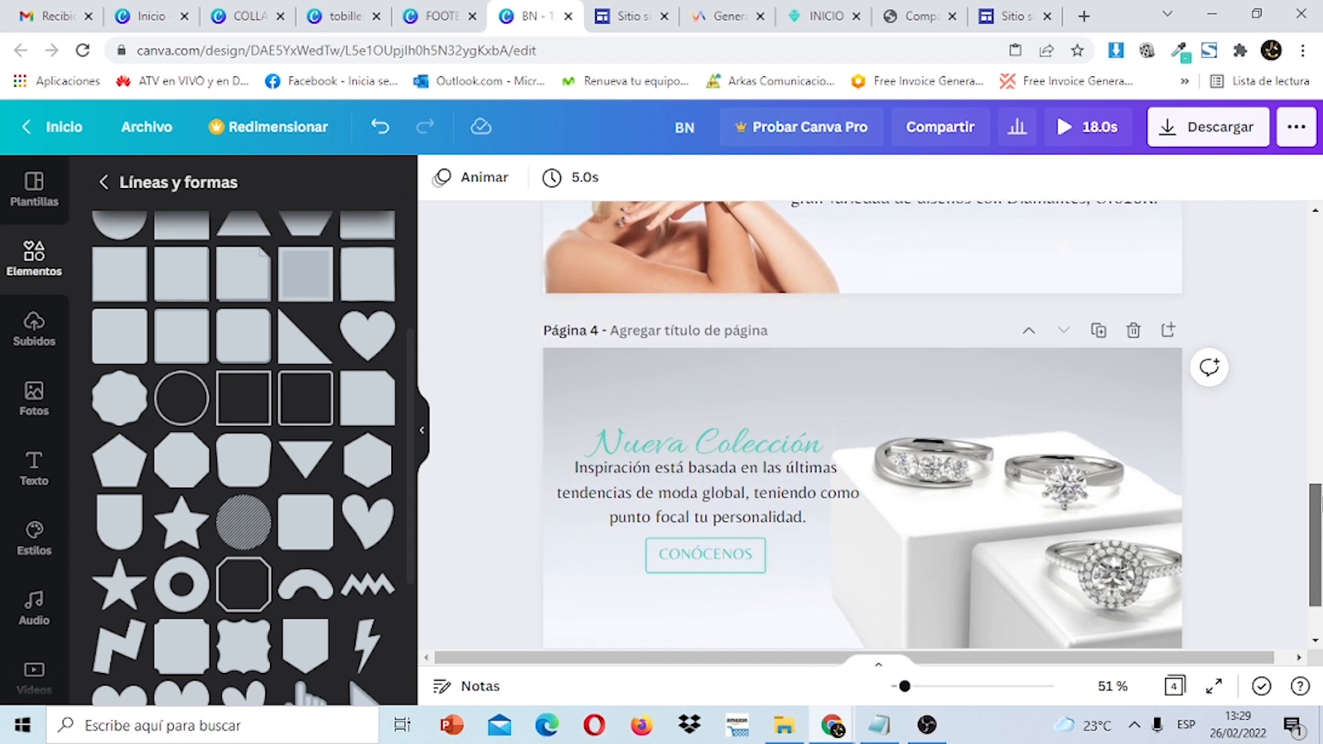
# Group the page 4 title, paragraph and CONÓCENOS button, then move the group up.
pyautogui.click(783, 487)
pyautogui.keyDown('shift'); pyautogui.click(773, 448); pyautogui.keyUp('shift')
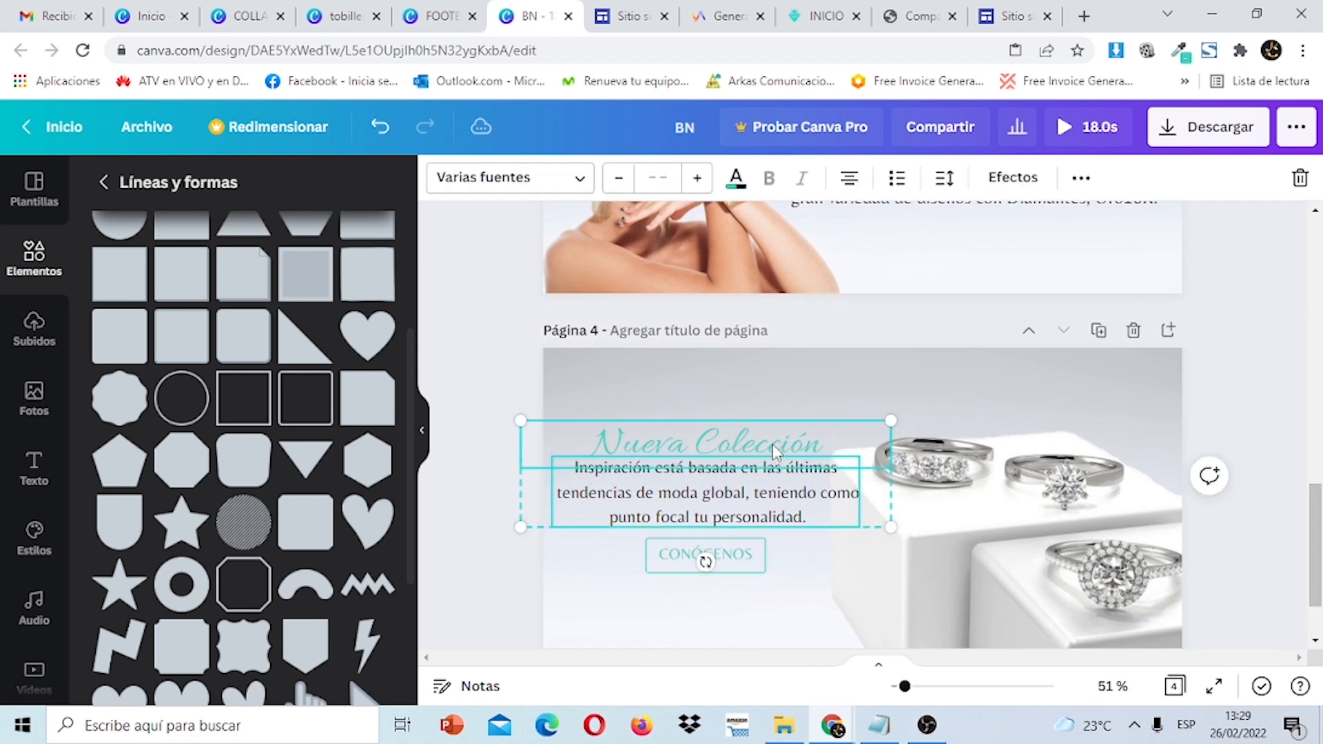
pyautogui.keyDown('shift'); pyautogui.click(746, 573); pyautogui.keyUp('shift')
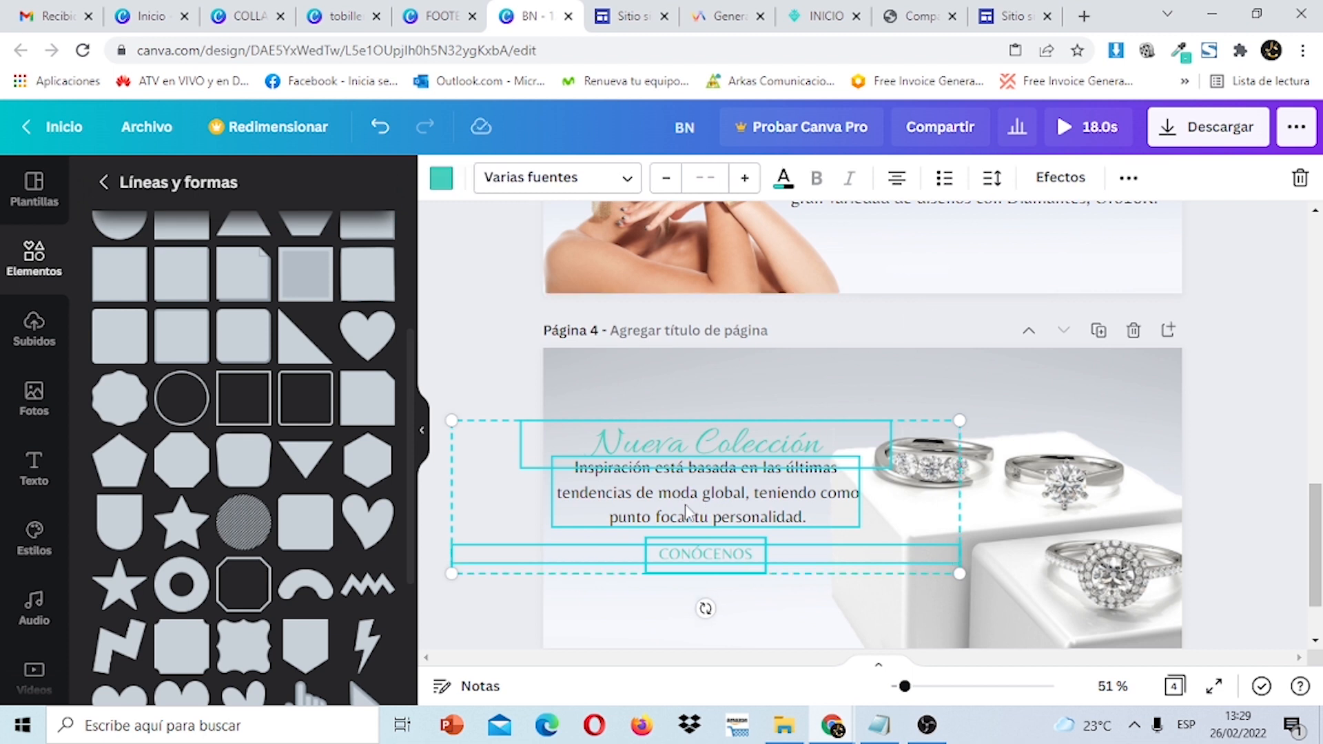
pyautogui.click(1127, 179)
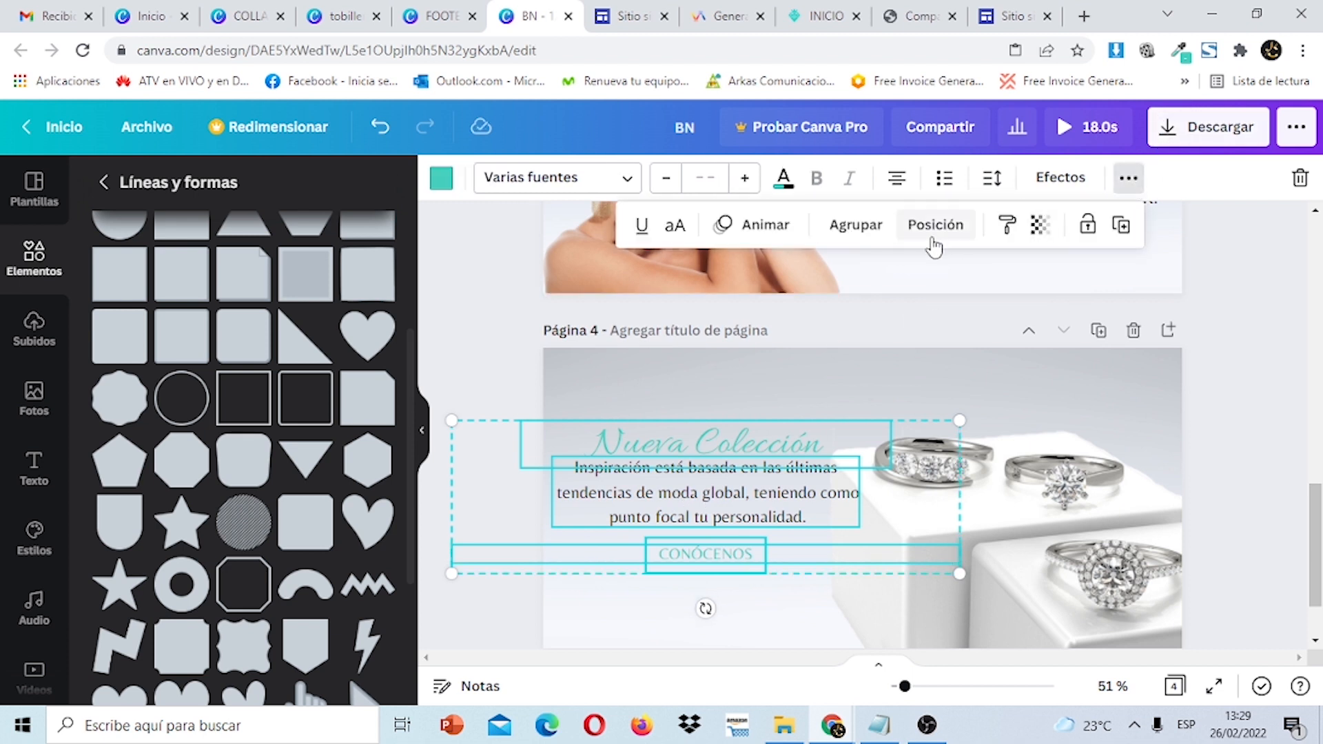
pyautogui.click(856, 228)
pyautogui.moveTo(782, 513); pyautogui.dragTo(784, 555)
pyautogui.moveTo(1321, 529); pyautogui.dragTo(1320, 582)
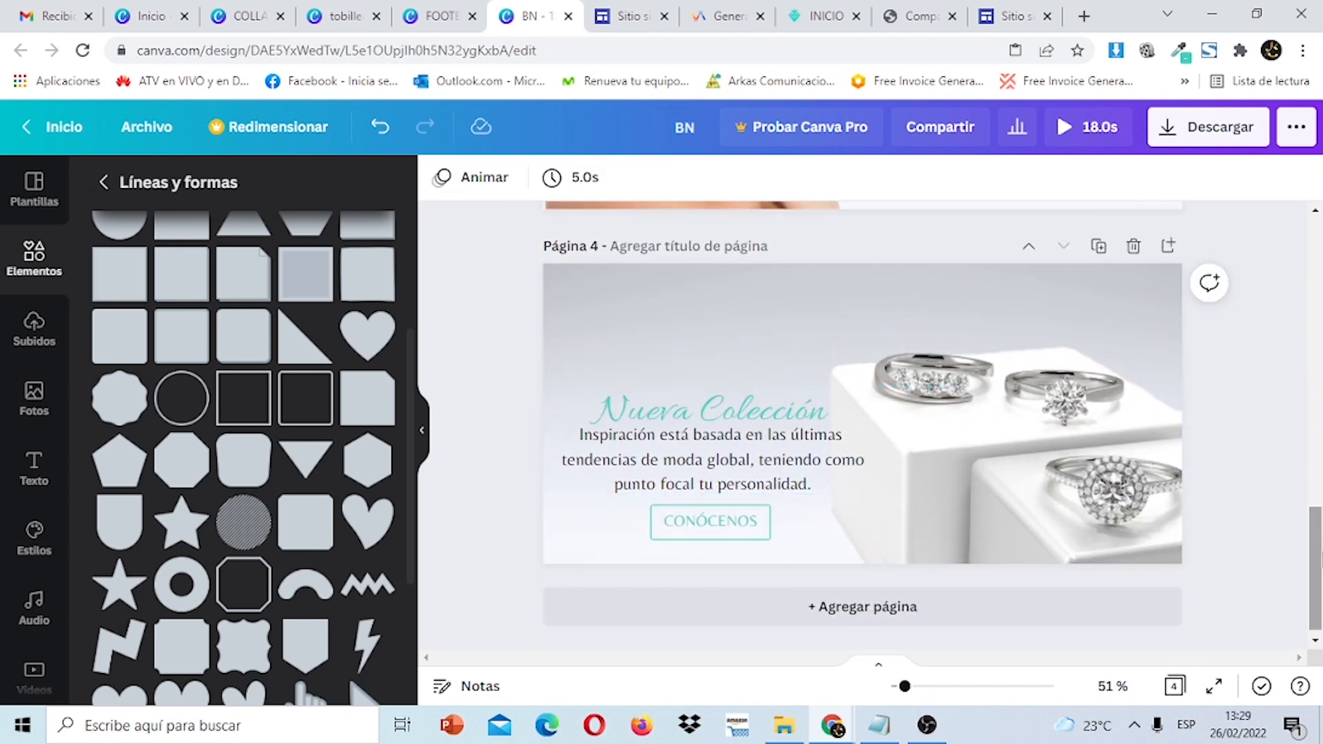
pyautogui.moveTo(759, 499); pyautogui.dragTo(758, 472)
# Resize the ring photo and fine-tune the text group's size and position beside it.
pyautogui.click(1047, 451)
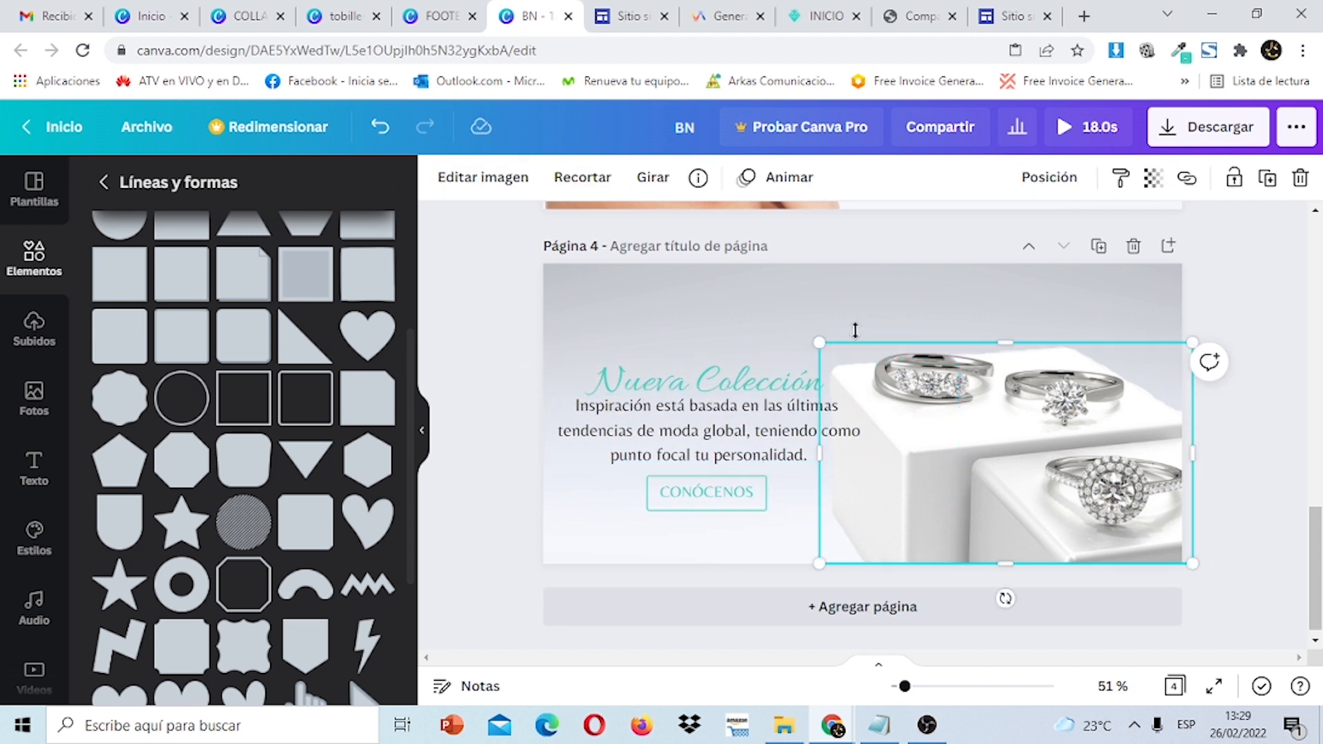
pyautogui.moveTo(820, 343); pyautogui.dragTo(864, 349)
pyautogui.click(761, 414)
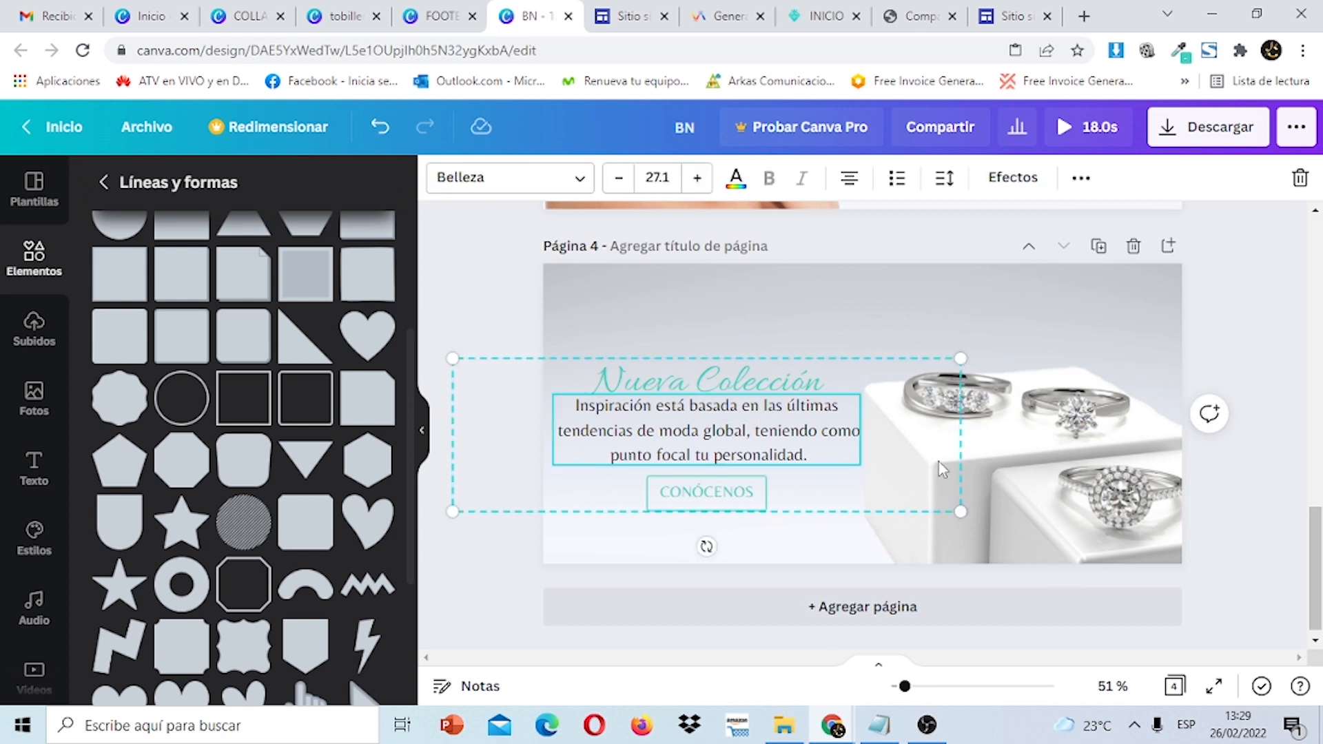
pyautogui.moveTo(959, 508); pyautogui.dragTo(933, 501)
pyautogui.click(1036, 435)
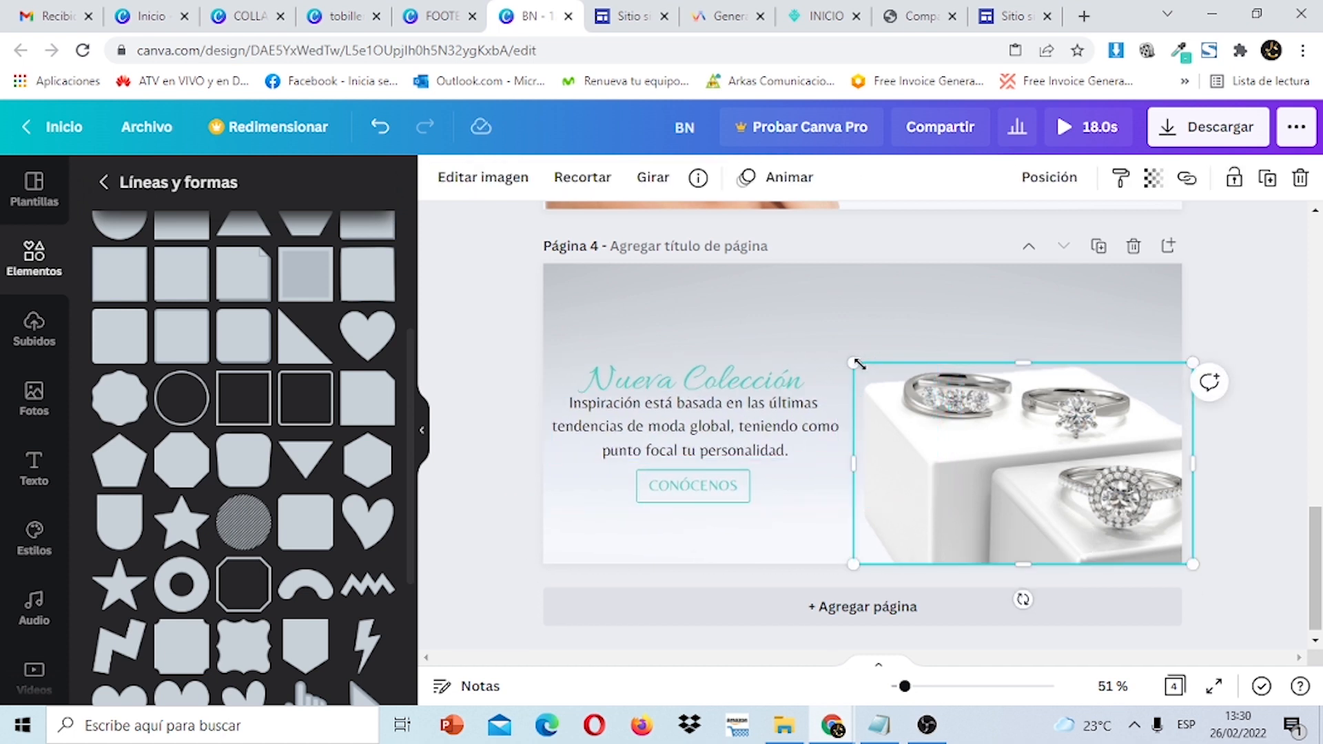
pyautogui.moveTo(855, 363); pyautogui.dragTo(853, 357)
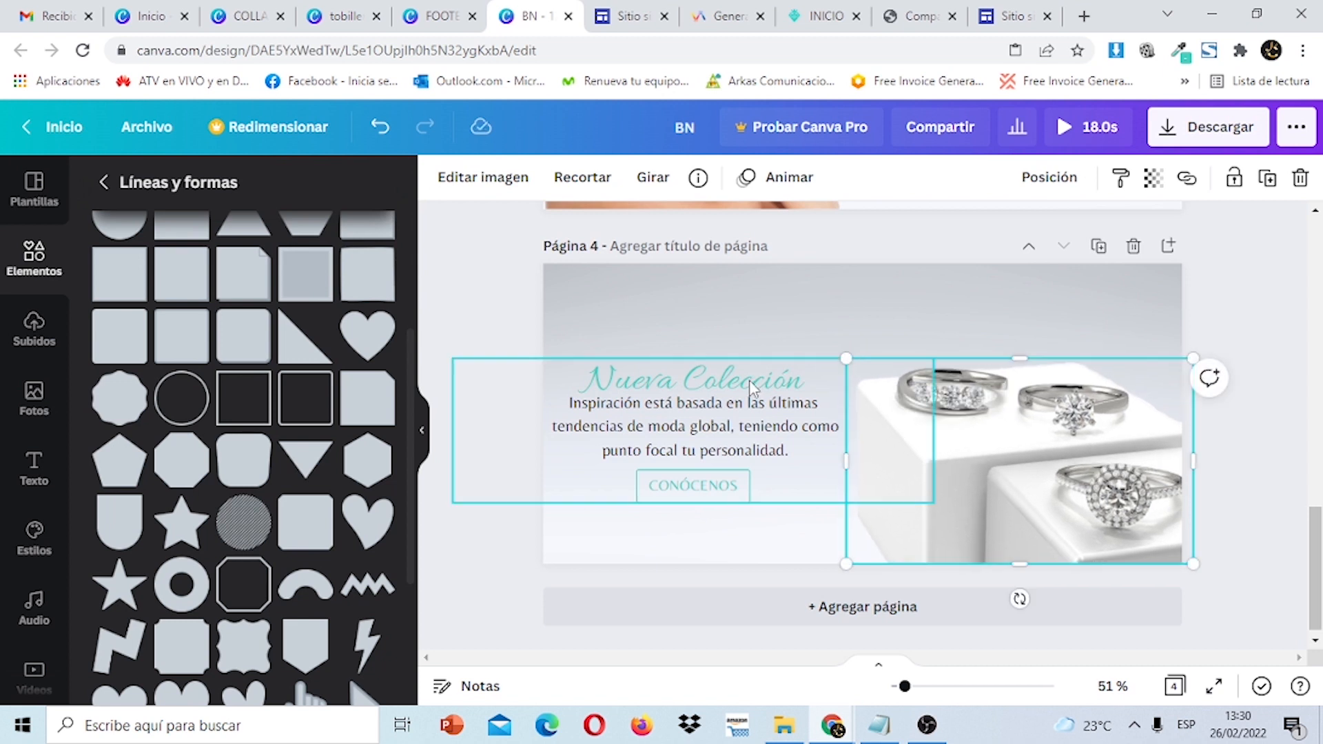
pyautogui.moveTo(749, 379); pyautogui.dragTo(761, 379)
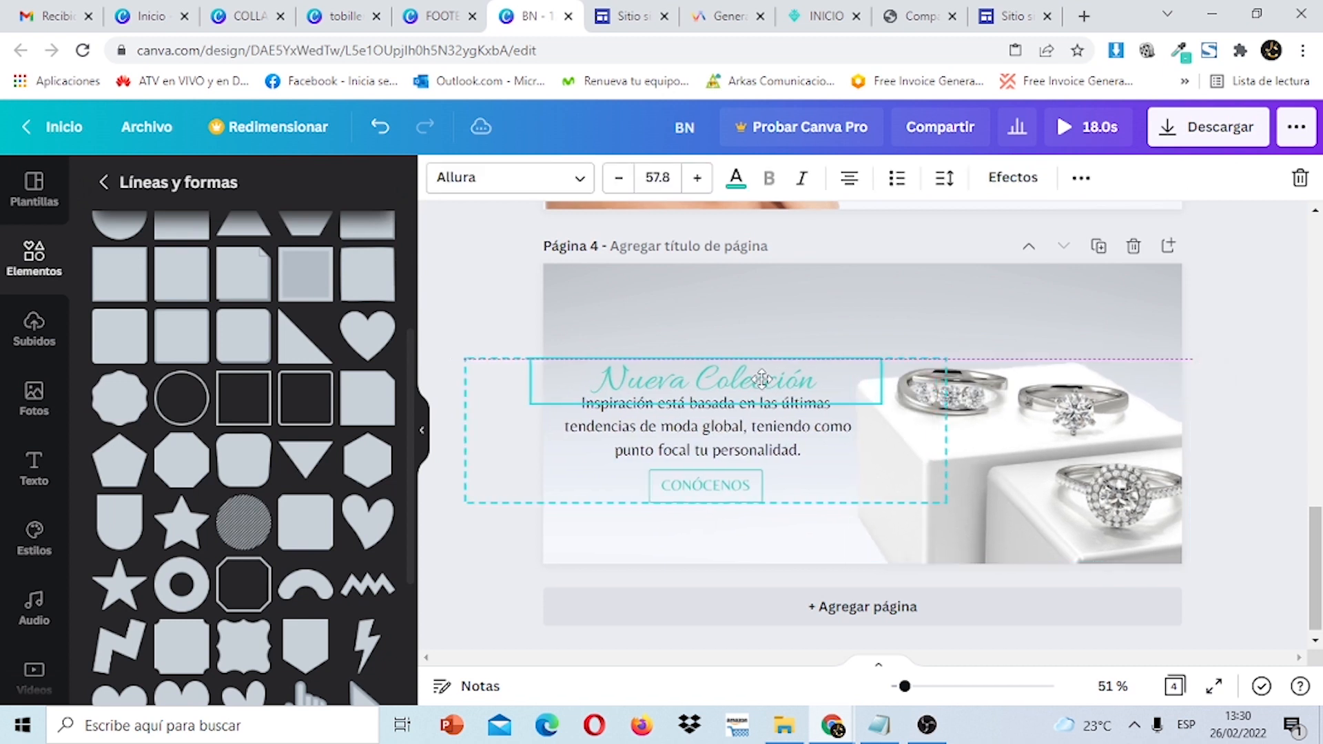
pyautogui.click(1243, 383)
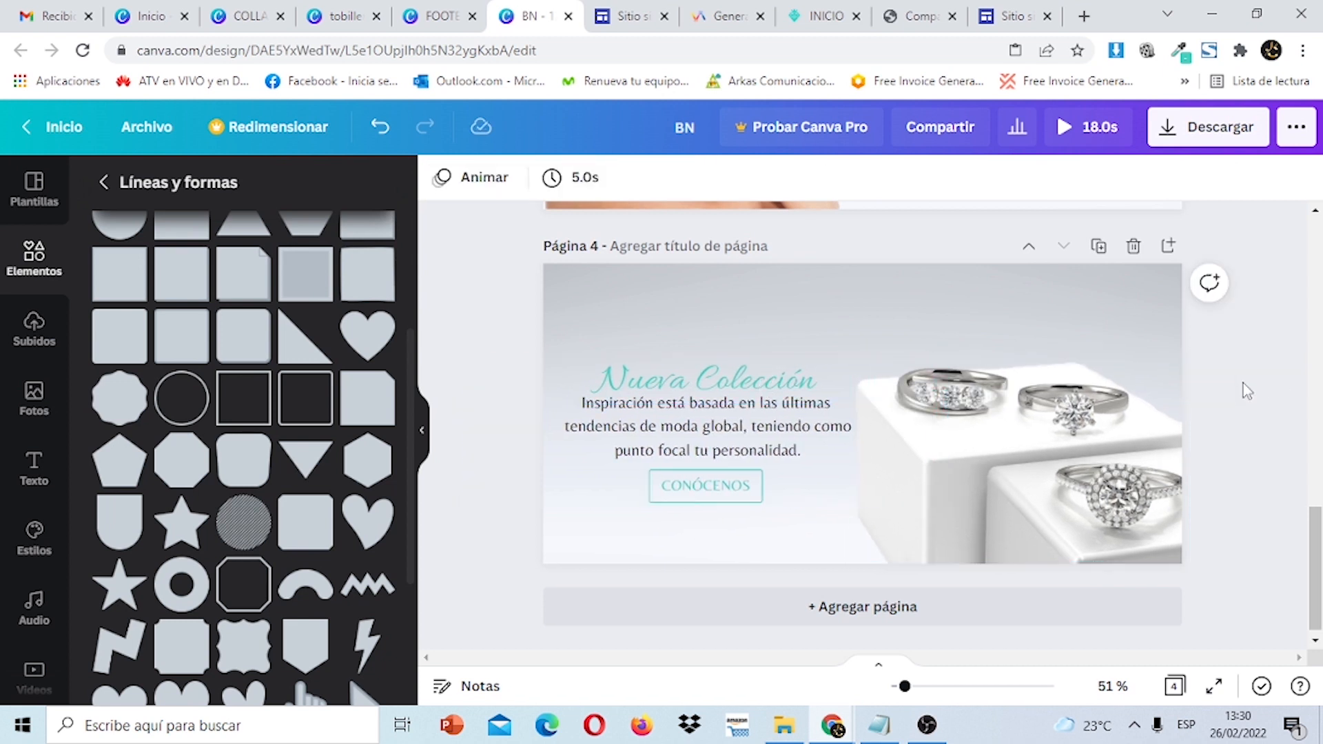
pyautogui.click(726, 488)
pyautogui.press('Left')
pyautogui.press('Left')
pyautogui.press('Left')
pyautogui.press('Left')
pyautogui.press('Left')
pyautogui.press('Left')
pyautogui.press('Left')
pyautogui.press('Left')
pyautogui.press('Left')
pyautogui.press('Left')
pyautogui.press('Left')
pyautogui.press('Left')
pyautogui.press('Left')
pyautogui.press('Left')
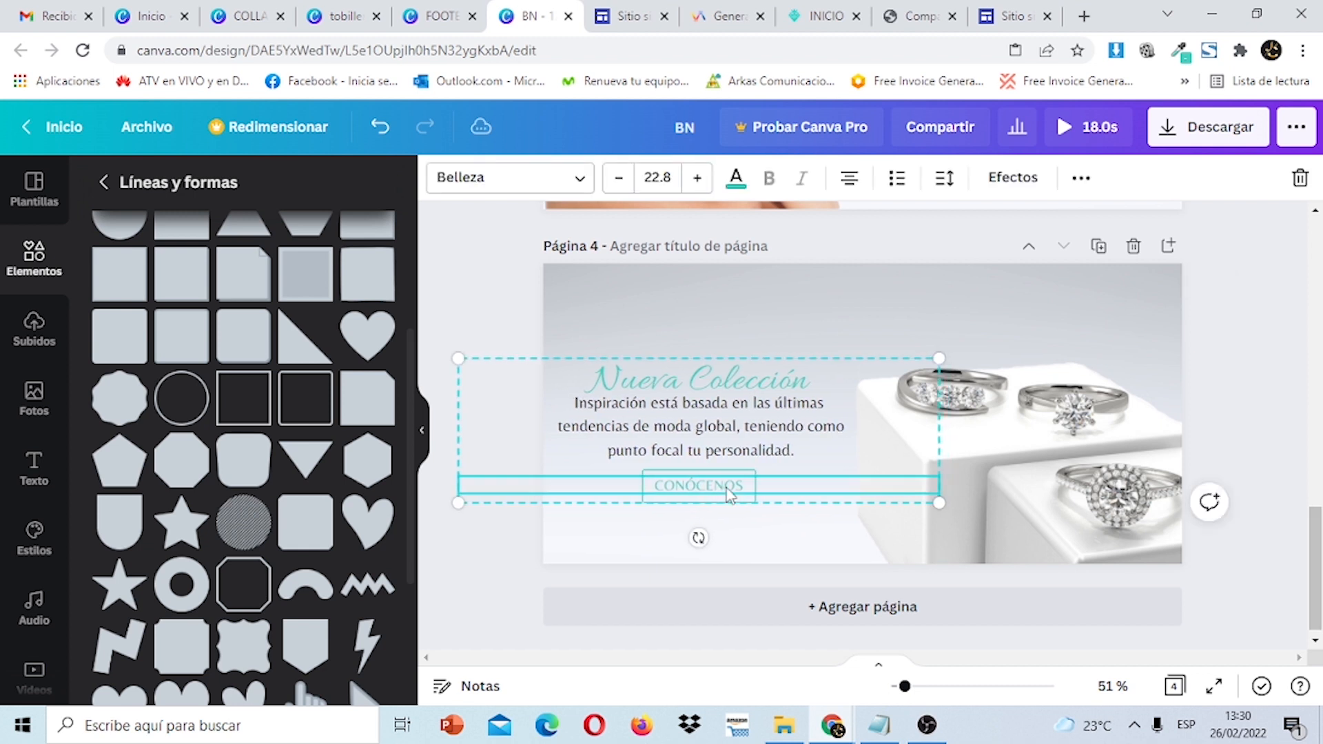
pyautogui.click(1257, 404)
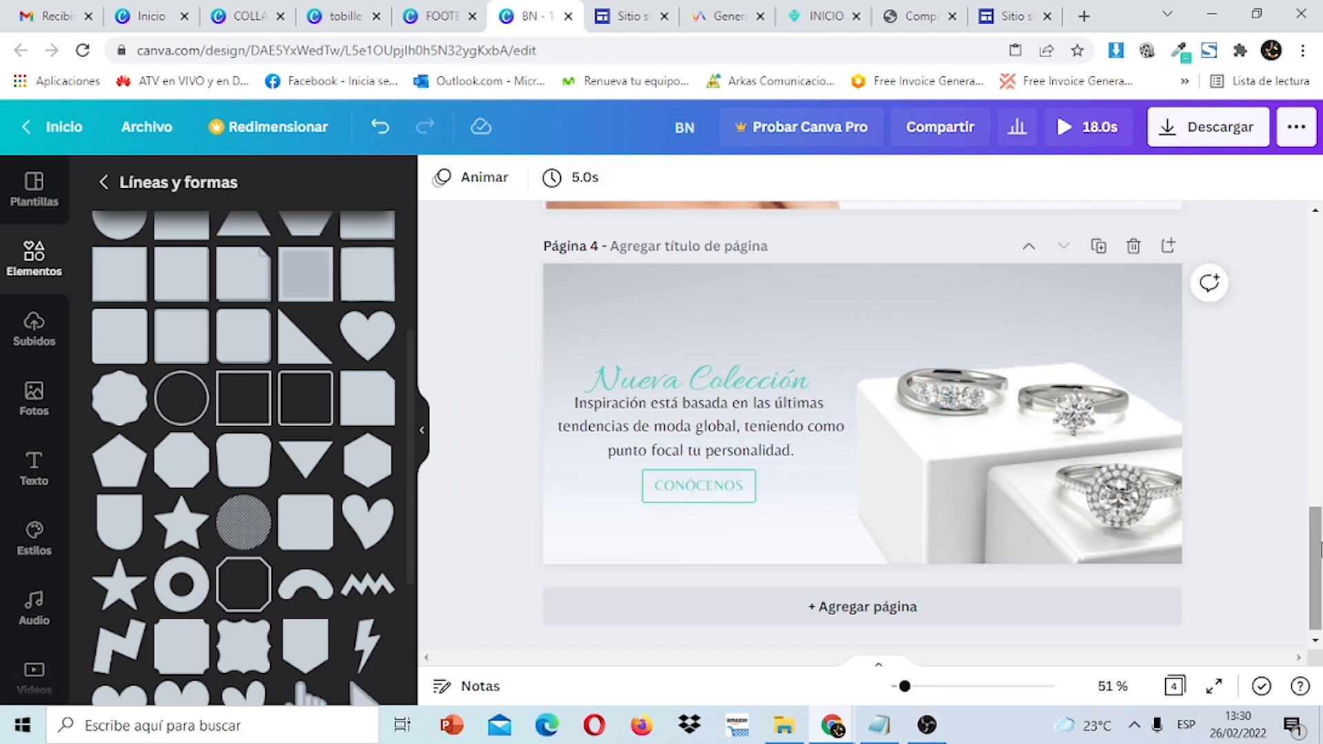
pyautogui.moveTo(1320, 549); pyautogui.dragTo(1320, 462)
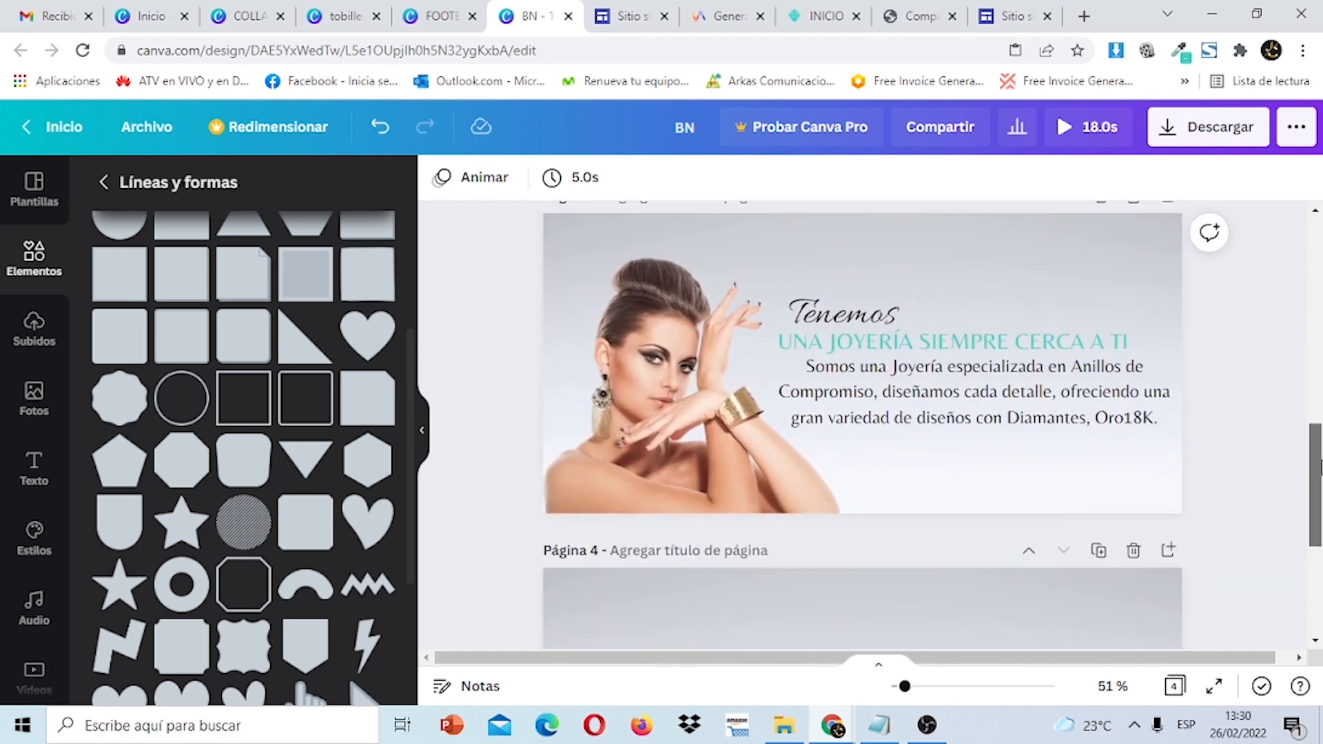
# Animate page 3: Subir for the woman photo, fade for paragraph, heading and Tenemos text.
pyautogui.click(714, 387)
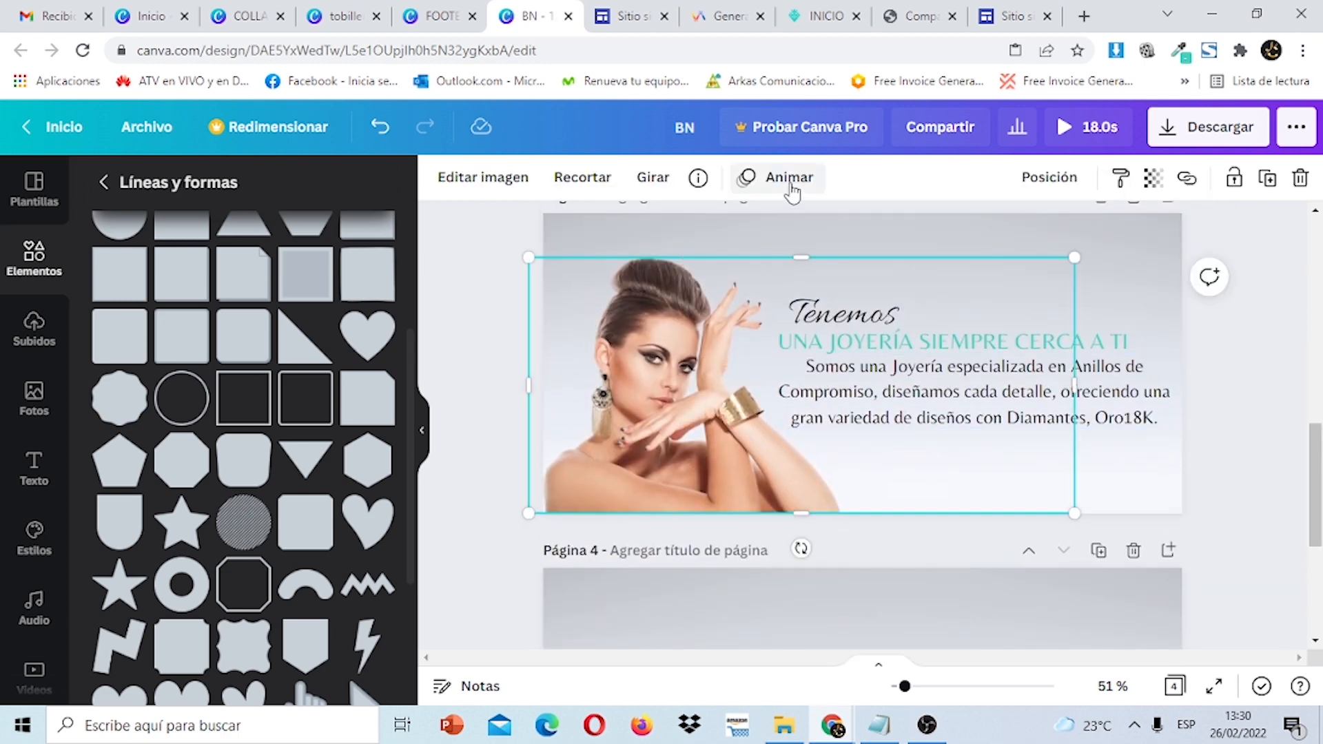
pyautogui.click(790, 177)
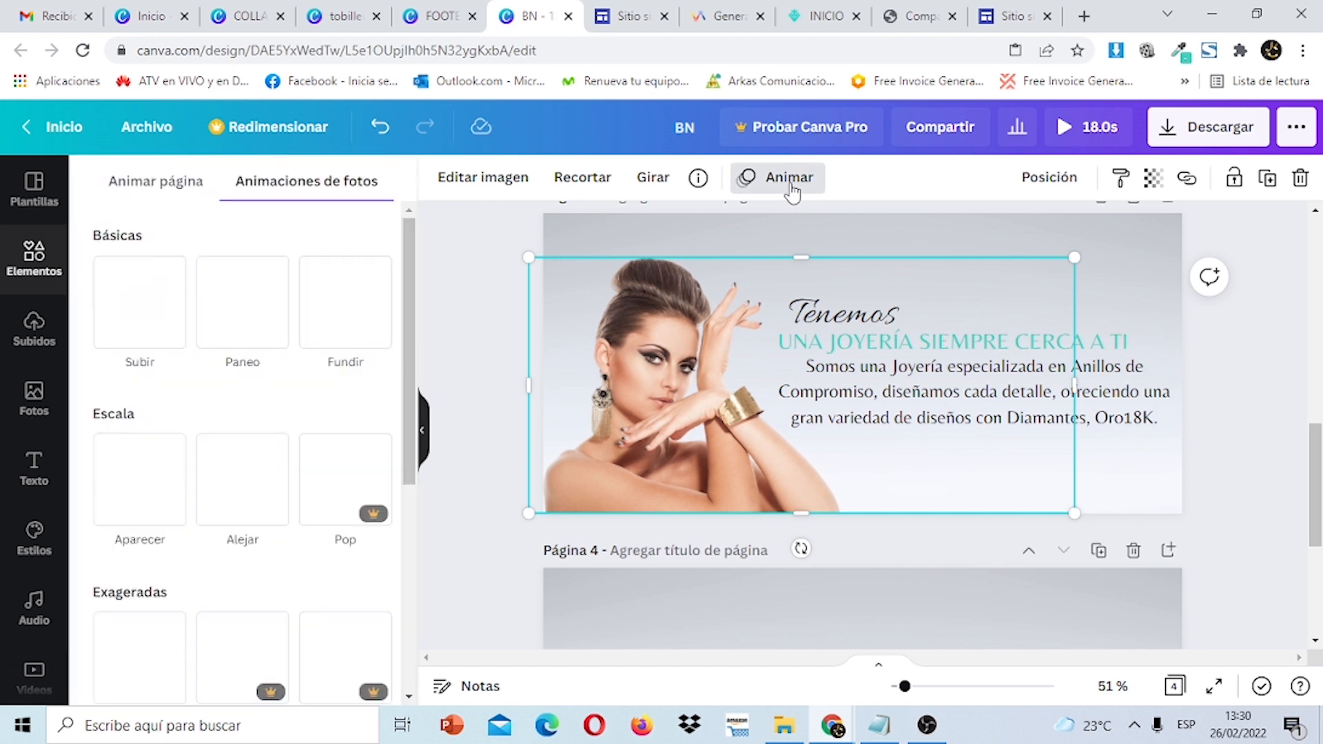
pyautogui.click(351, 331)
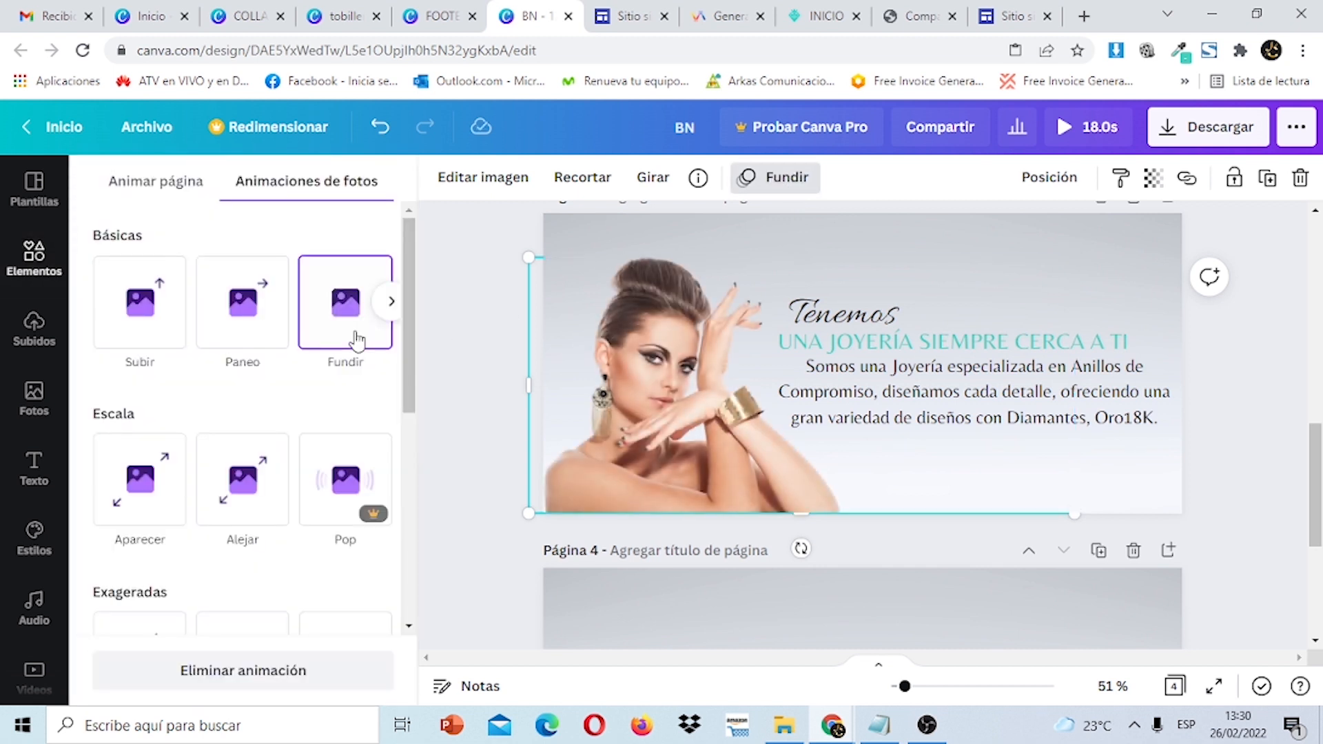
pyautogui.click(156, 339)
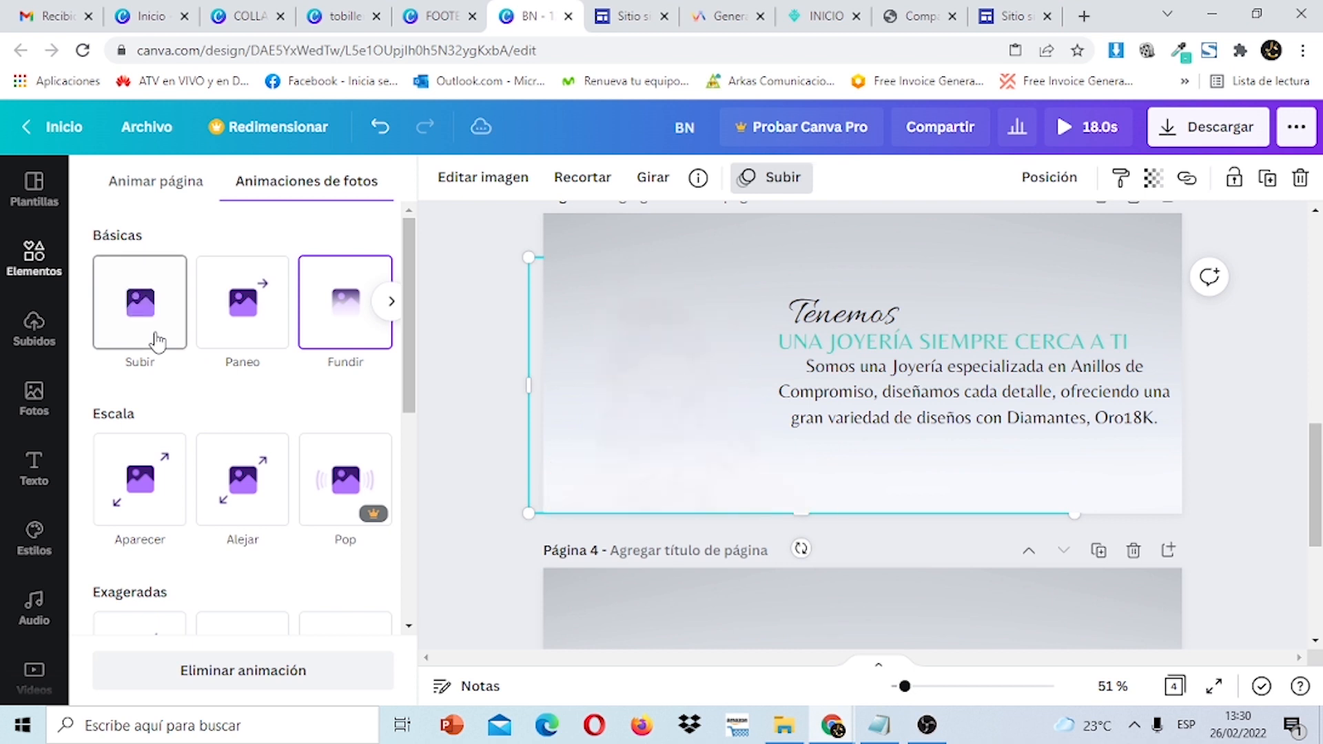
pyautogui.click(1110, 413)
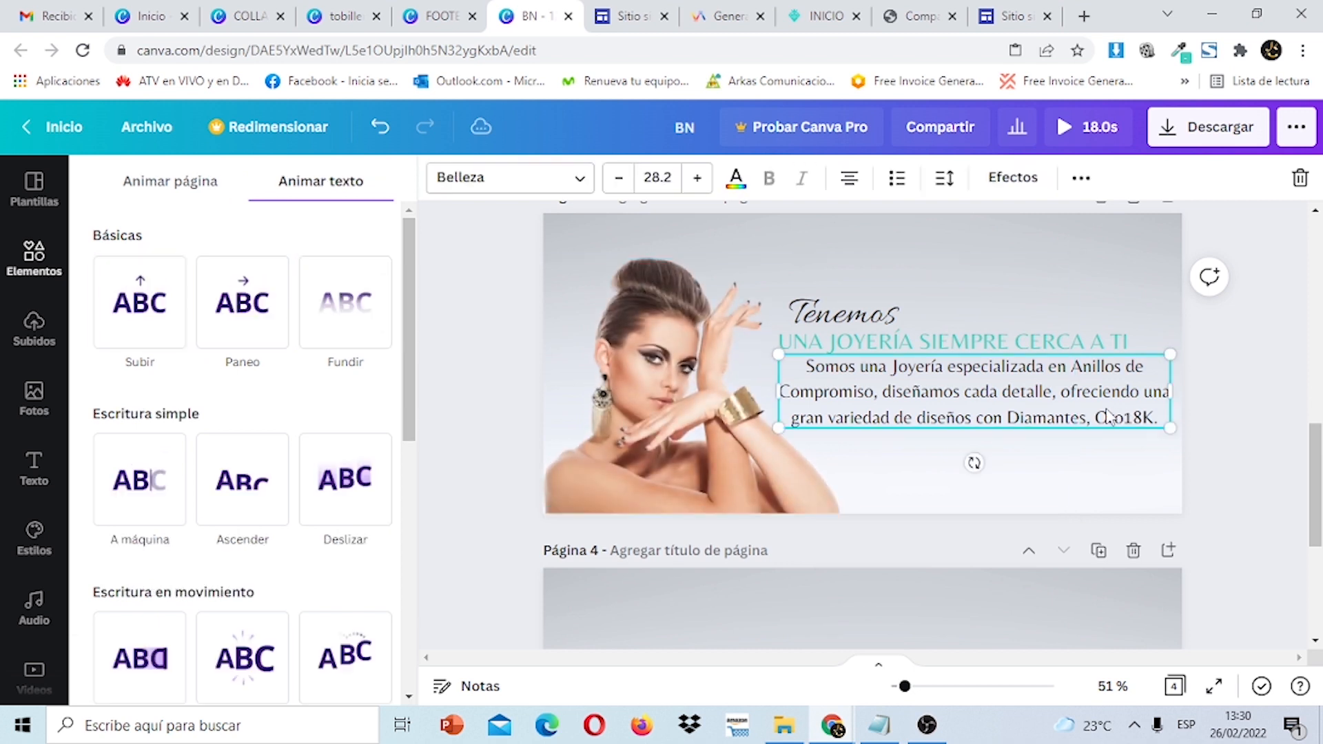
pyautogui.click(356, 330)
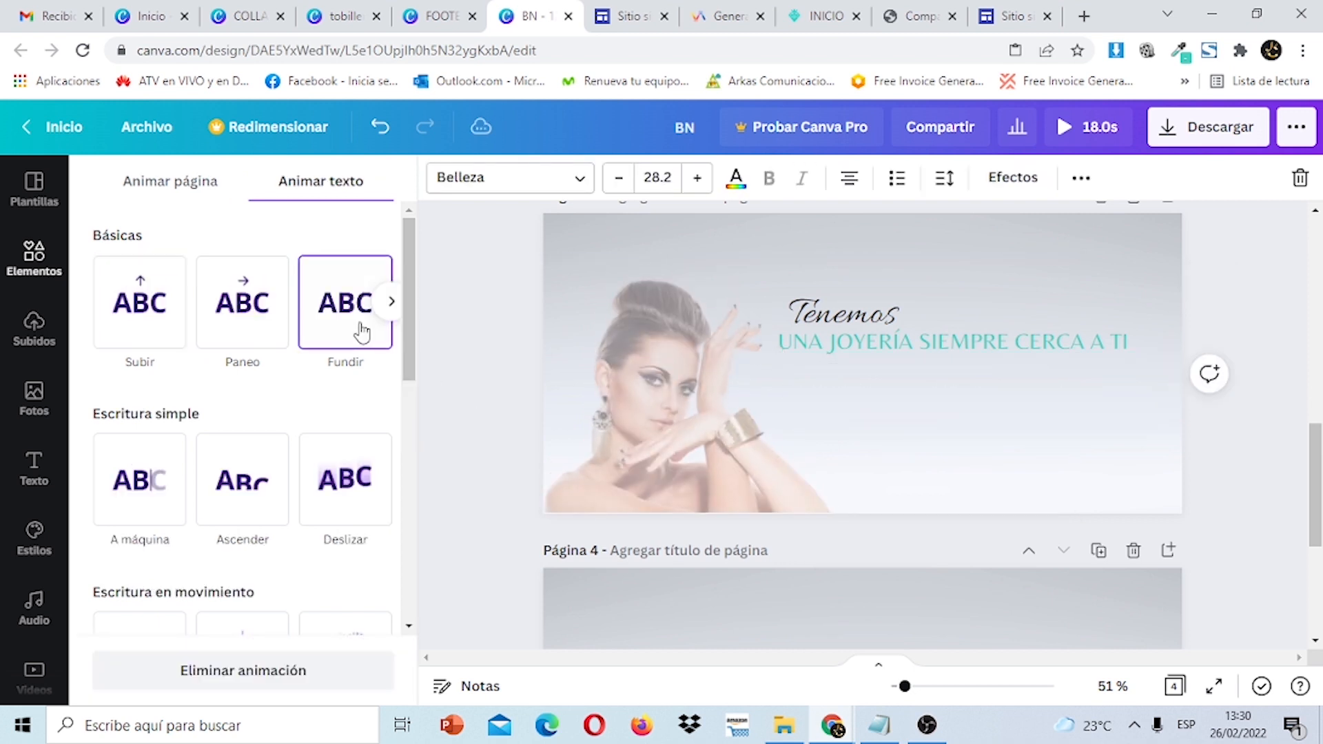
pyautogui.click(982, 339)
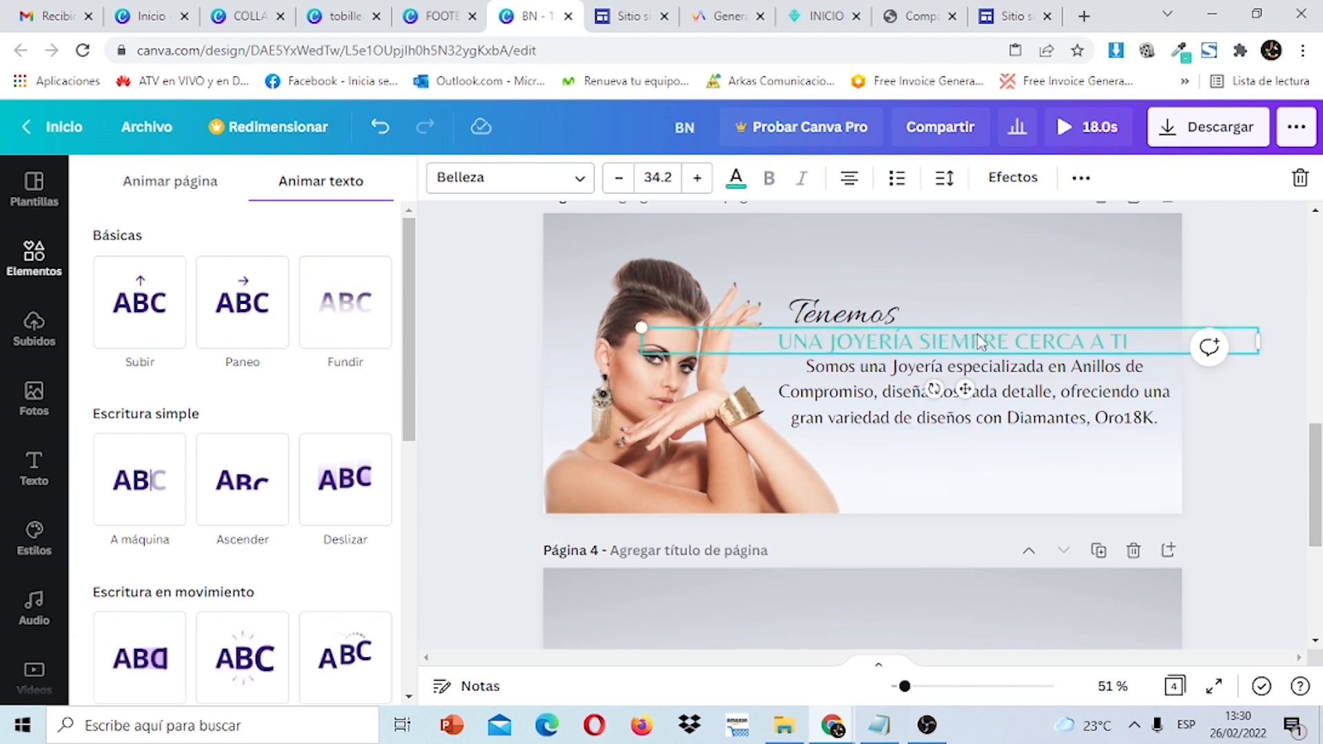
pyautogui.click(347, 302)
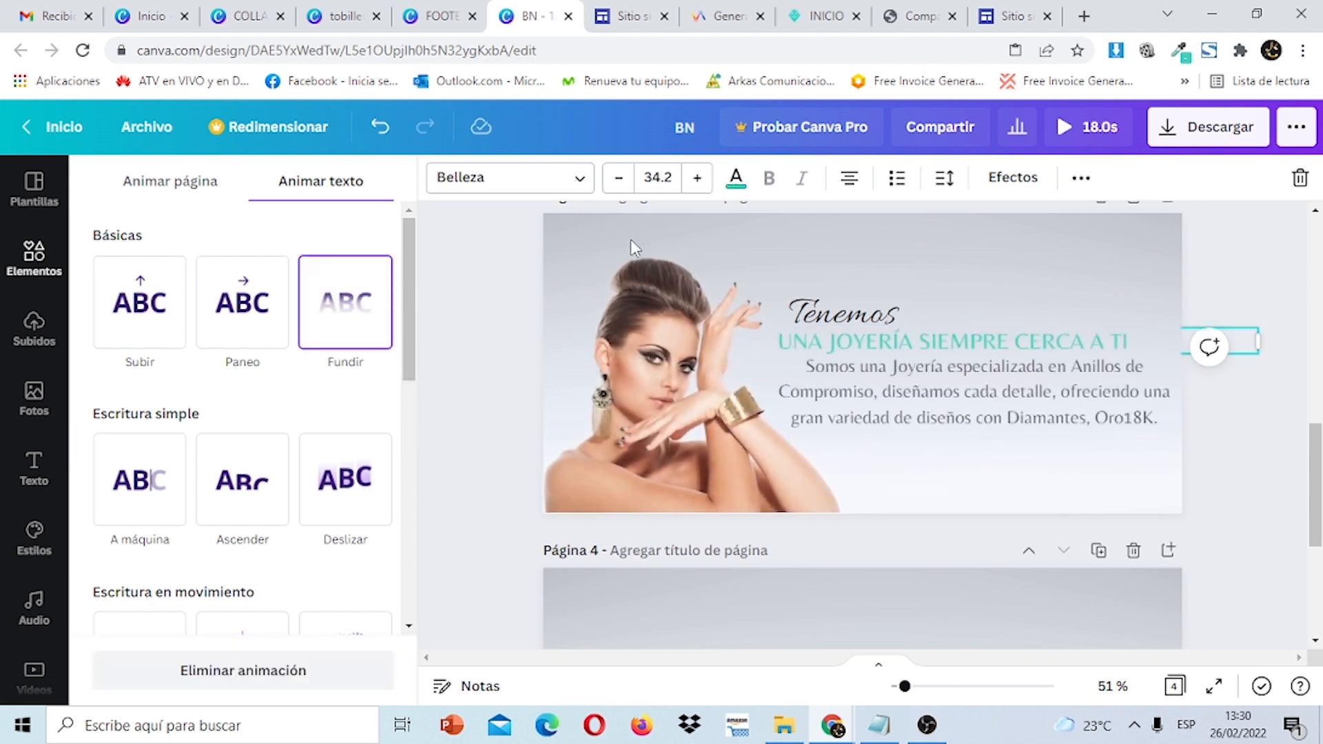
pyautogui.click(899, 321)
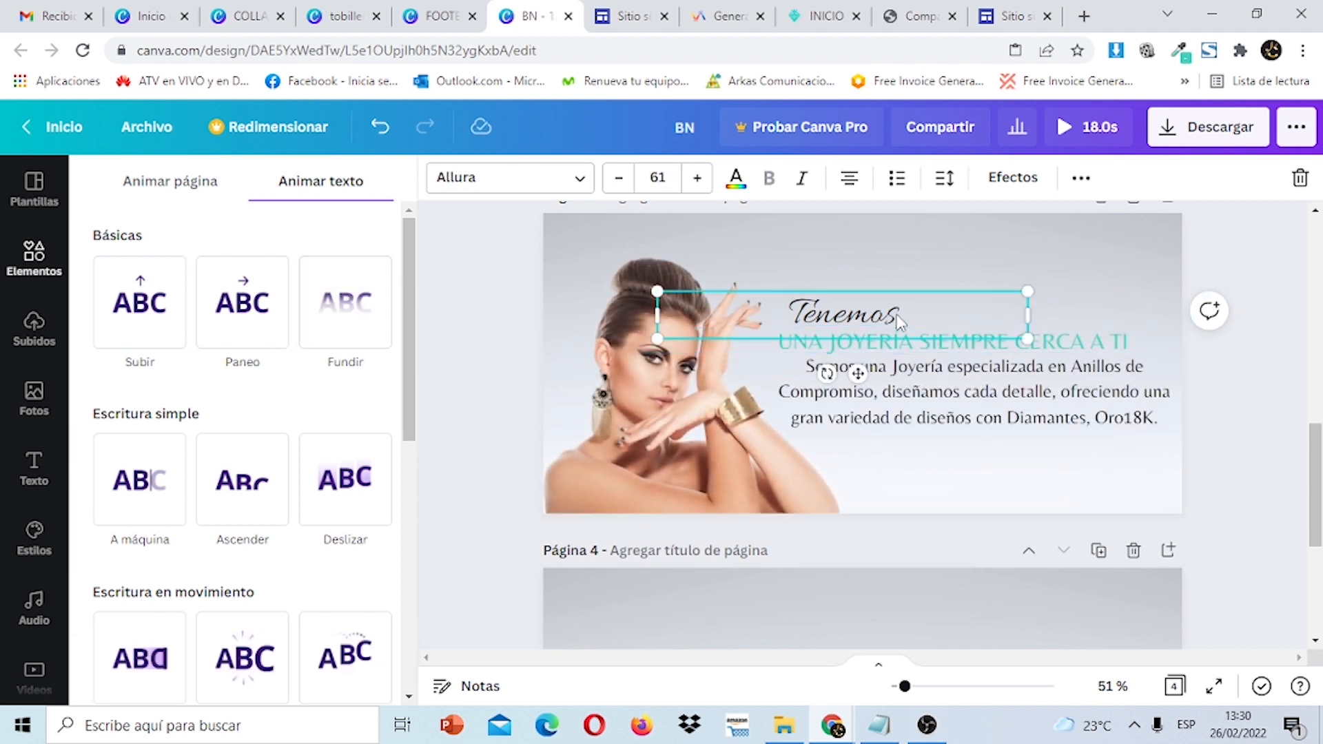
pyautogui.click(352, 328)
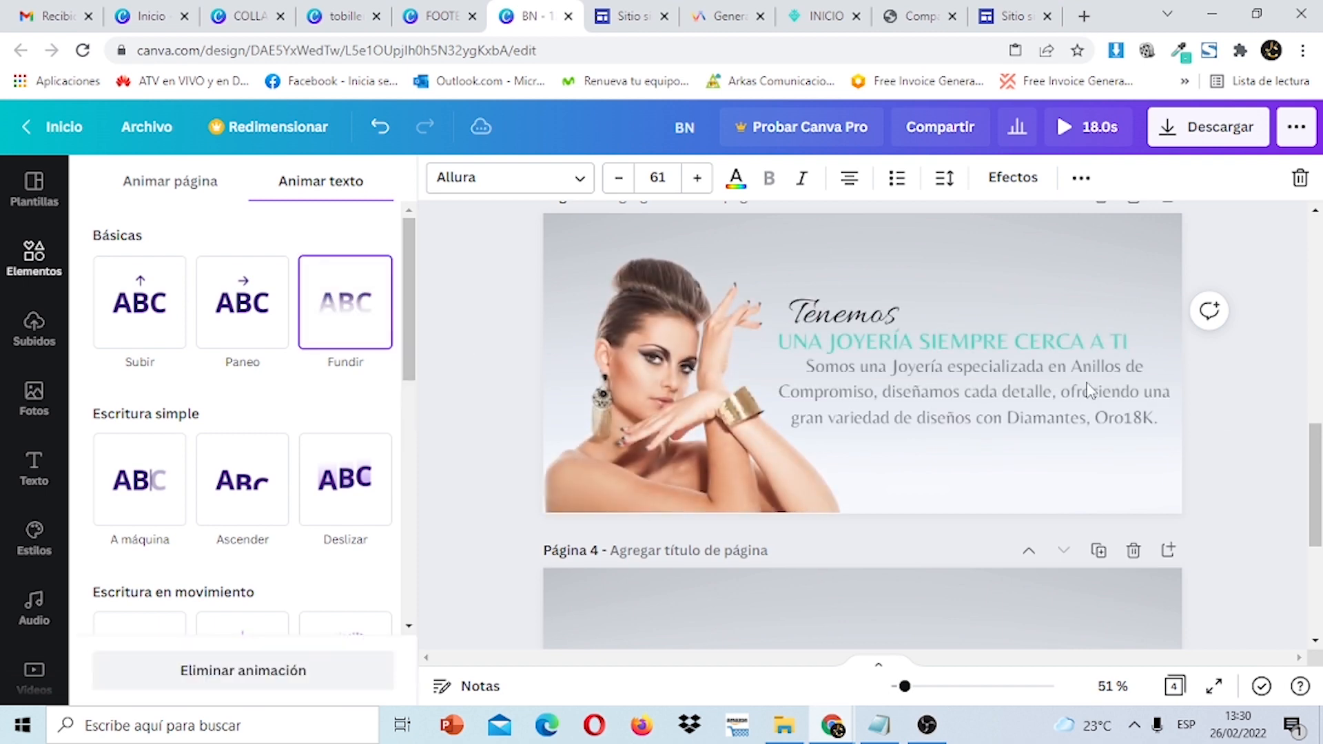
pyautogui.moveTo(1318, 478); pyautogui.dragTo(1318, 558)
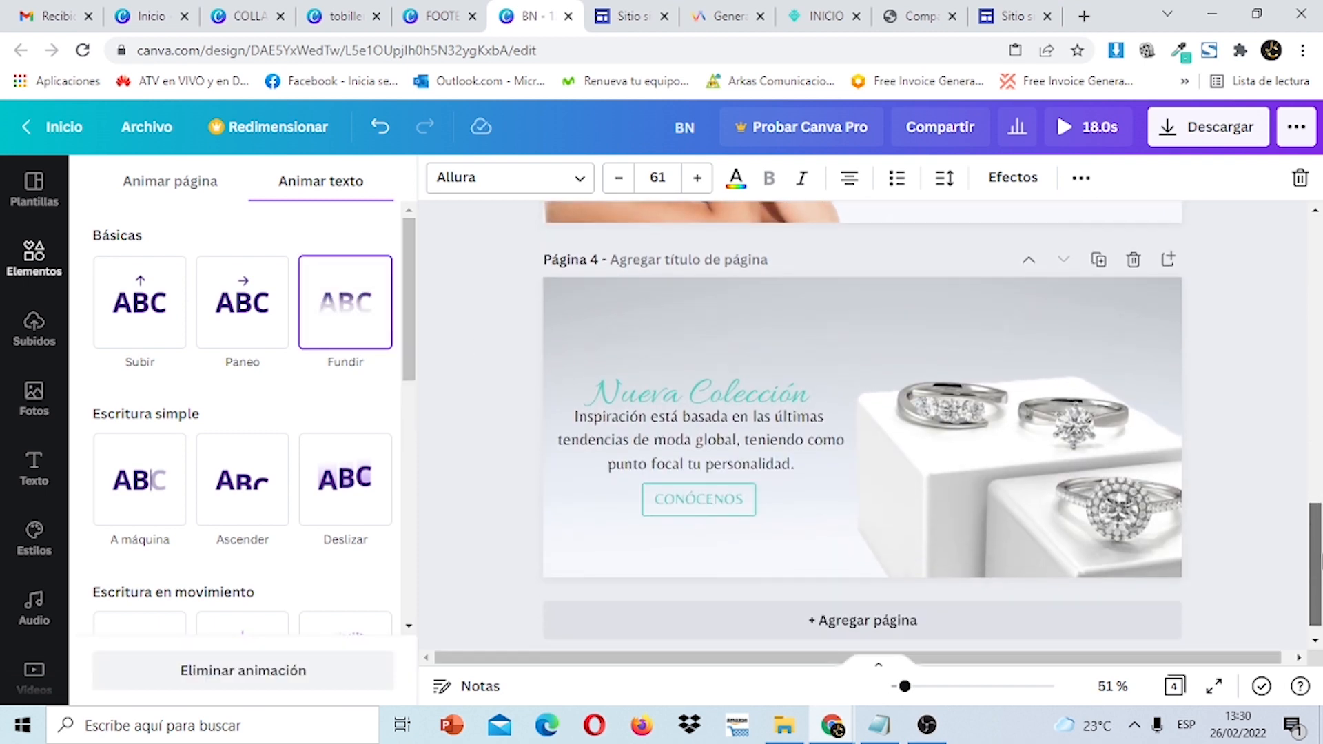
# Apply the Fundir fade to the rings photo, text group and title on page 4.
pyautogui.click(758, 475)
pyautogui.click(760, 475)
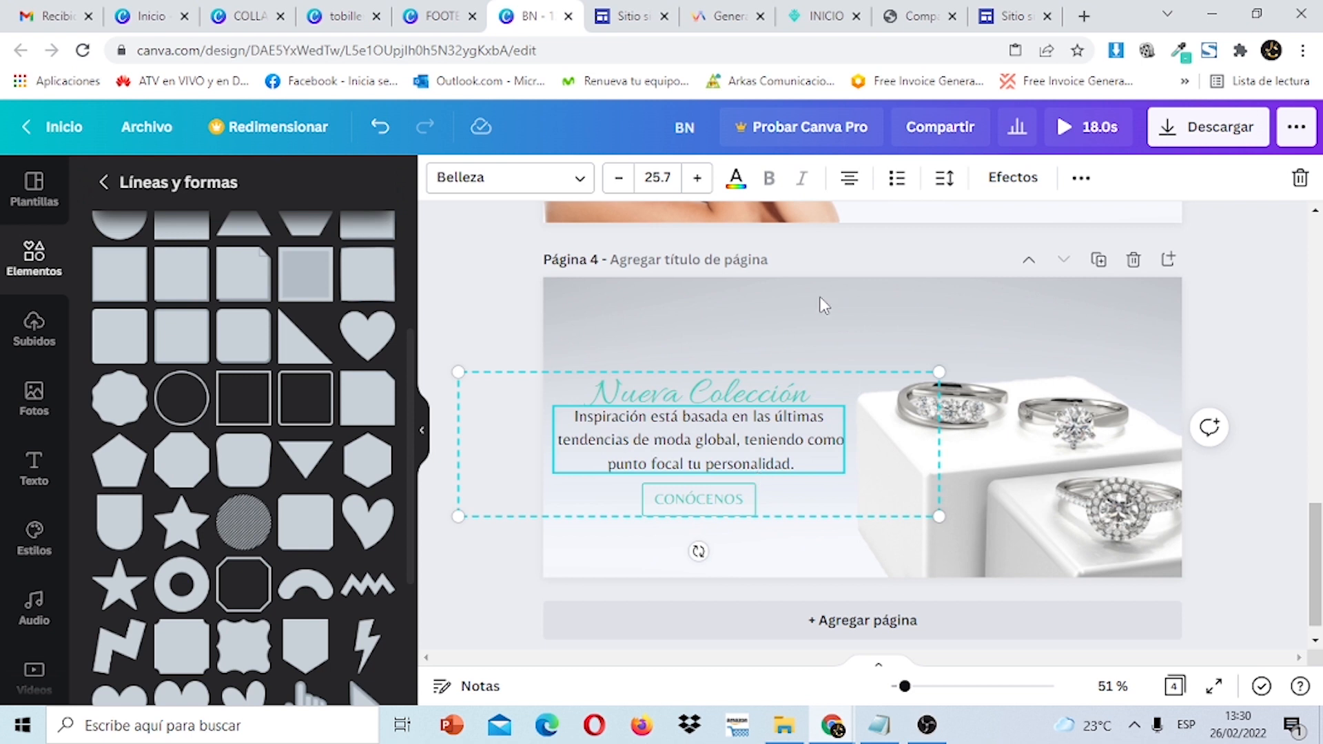
pyautogui.click(977, 403)
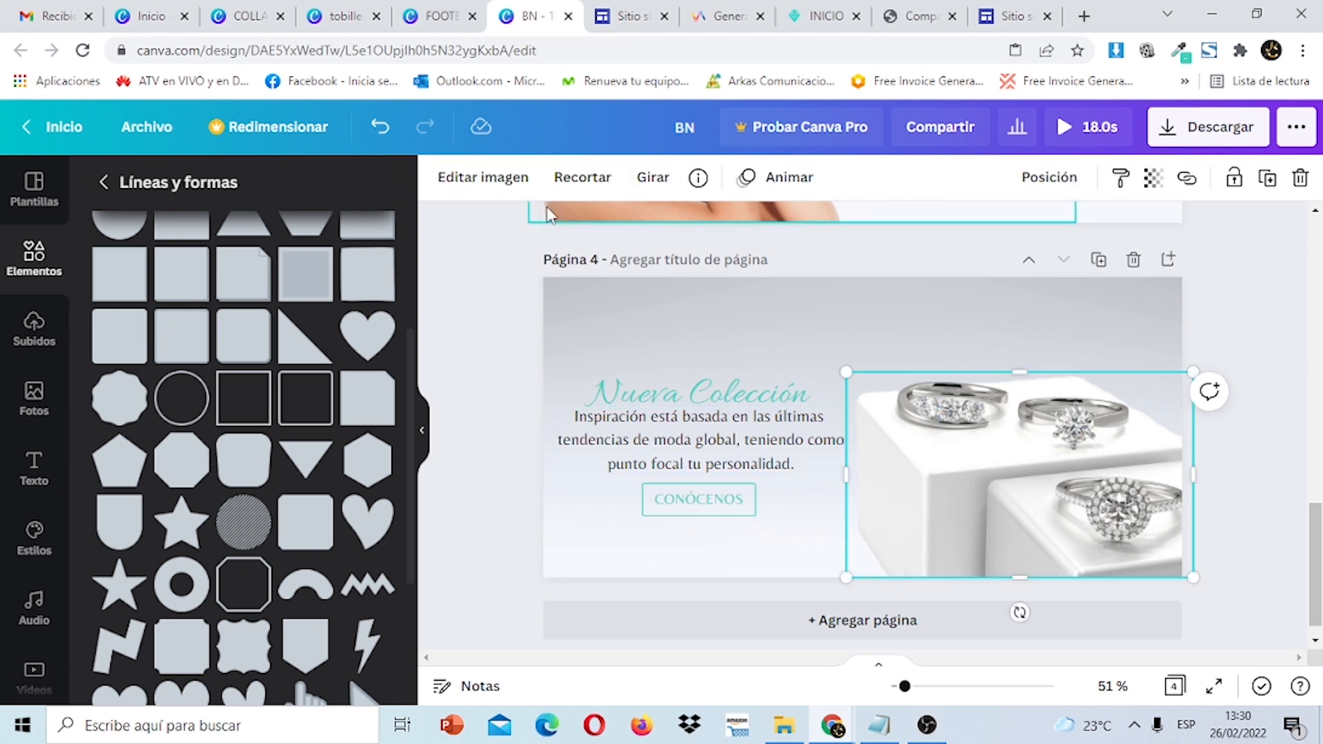
pyautogui.click(767, 181)
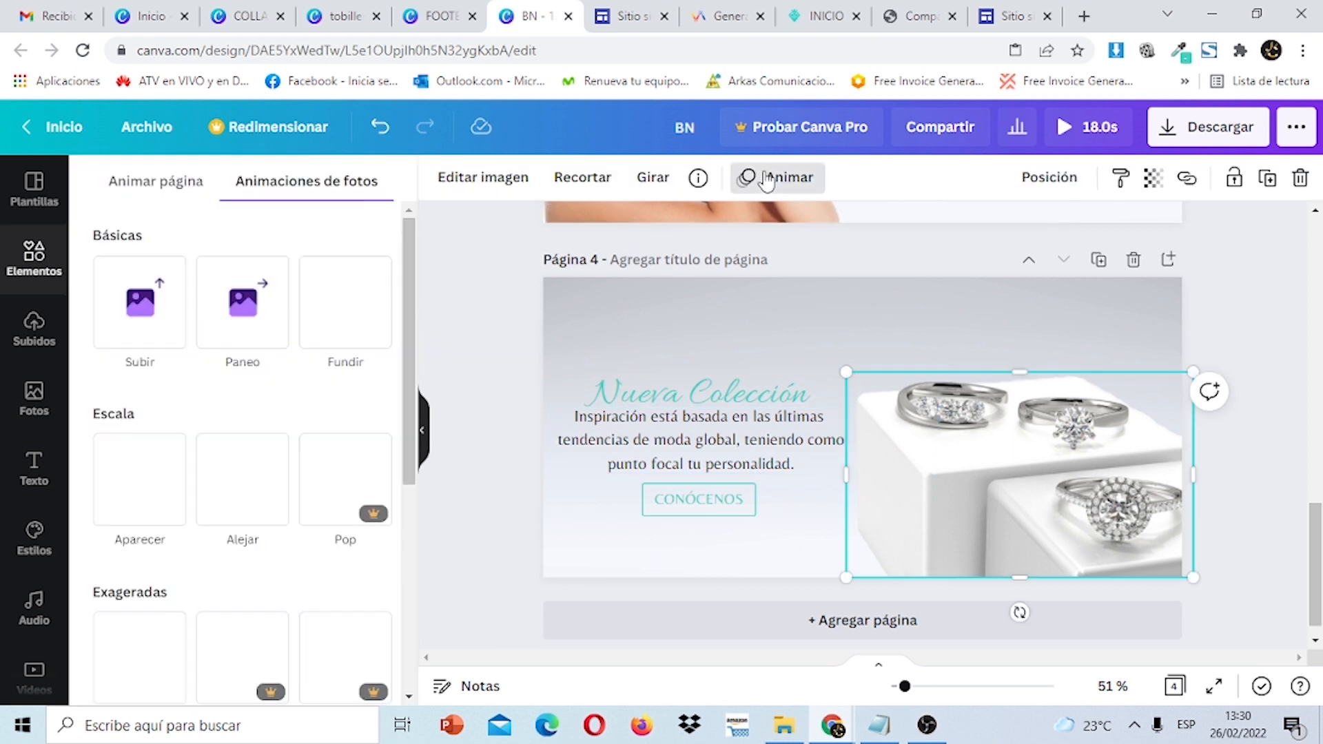
pyautogui.click(357, 323)
pyautogui.click(767, 436)
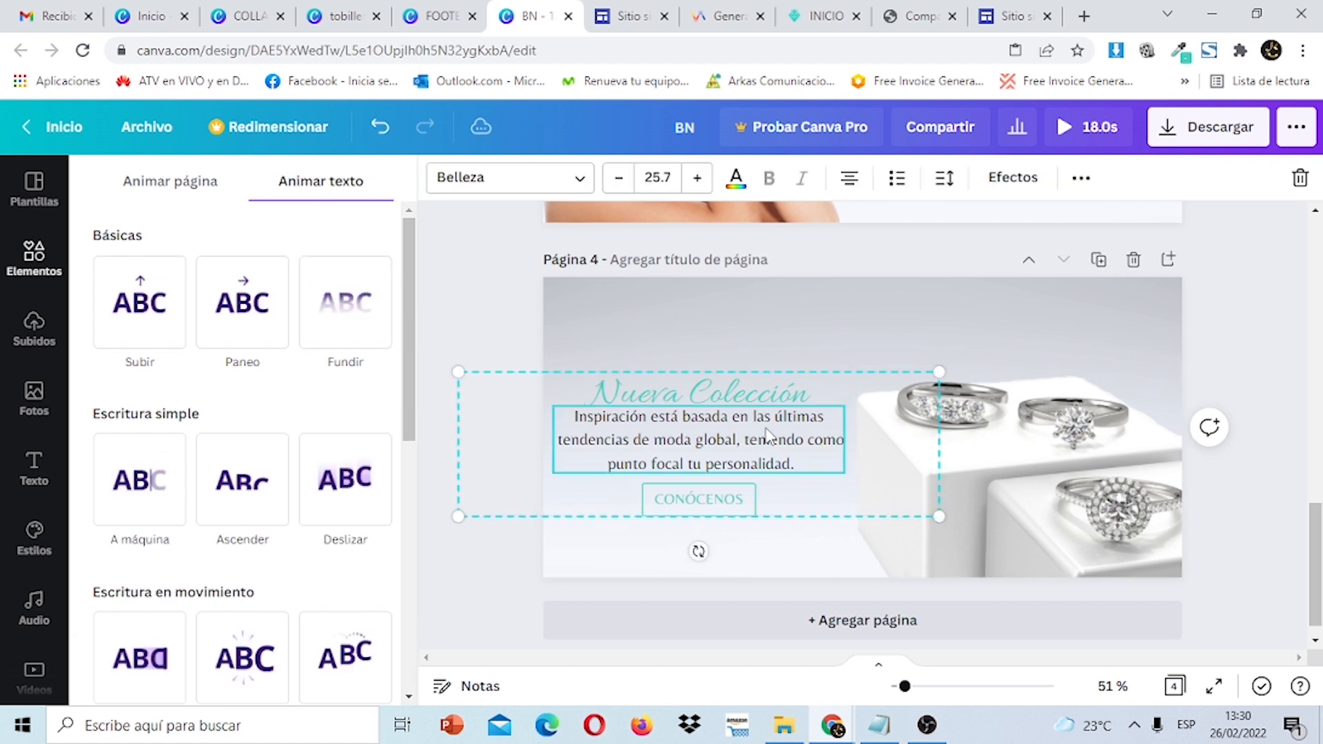
pyautogui.click(373, 319)
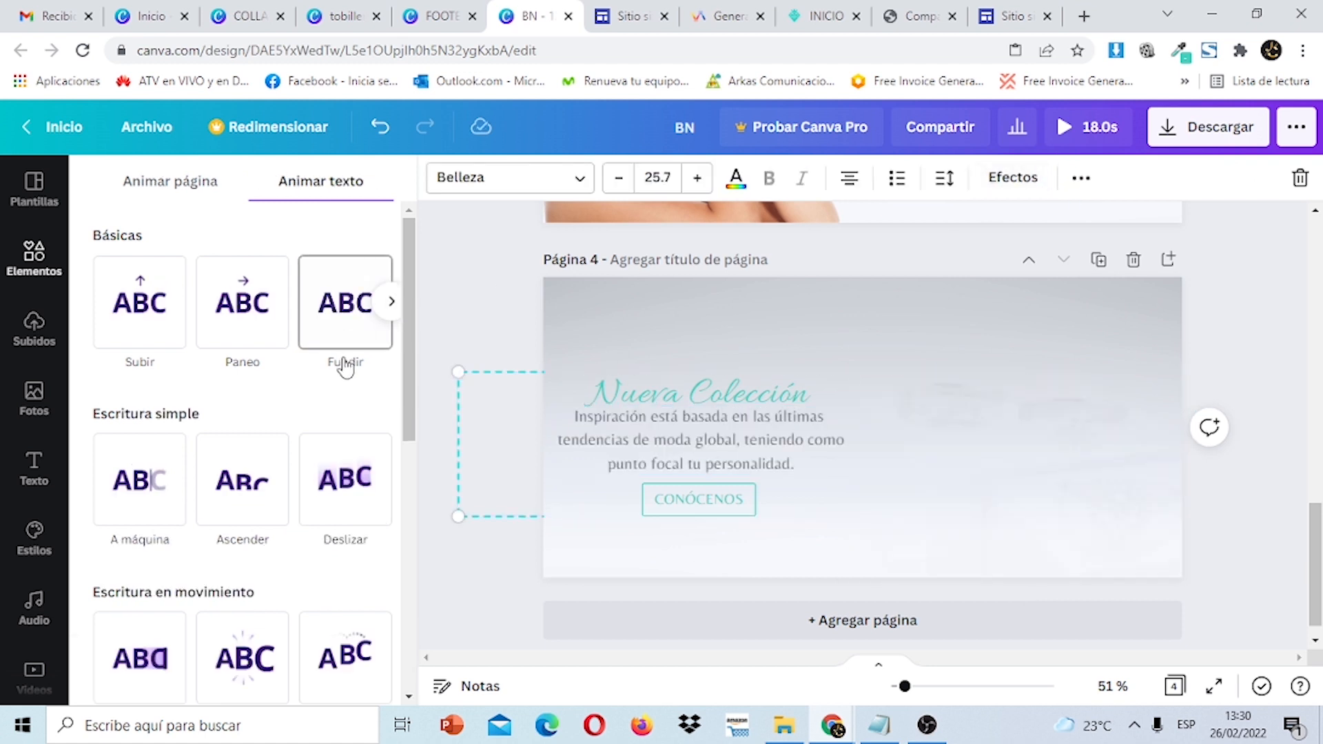
pyautogui.click(736, 394)
pyautogui.click(358, 325)
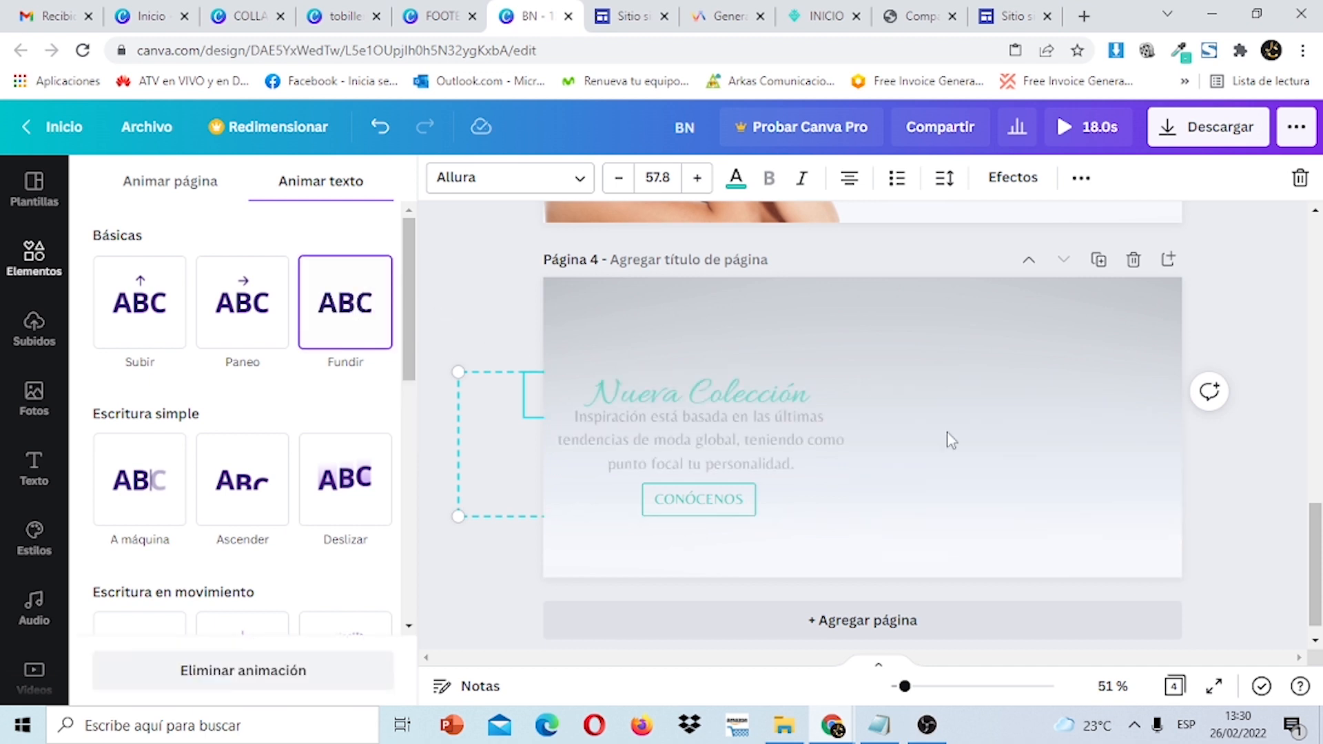
pyautogui.click(1265, 455)
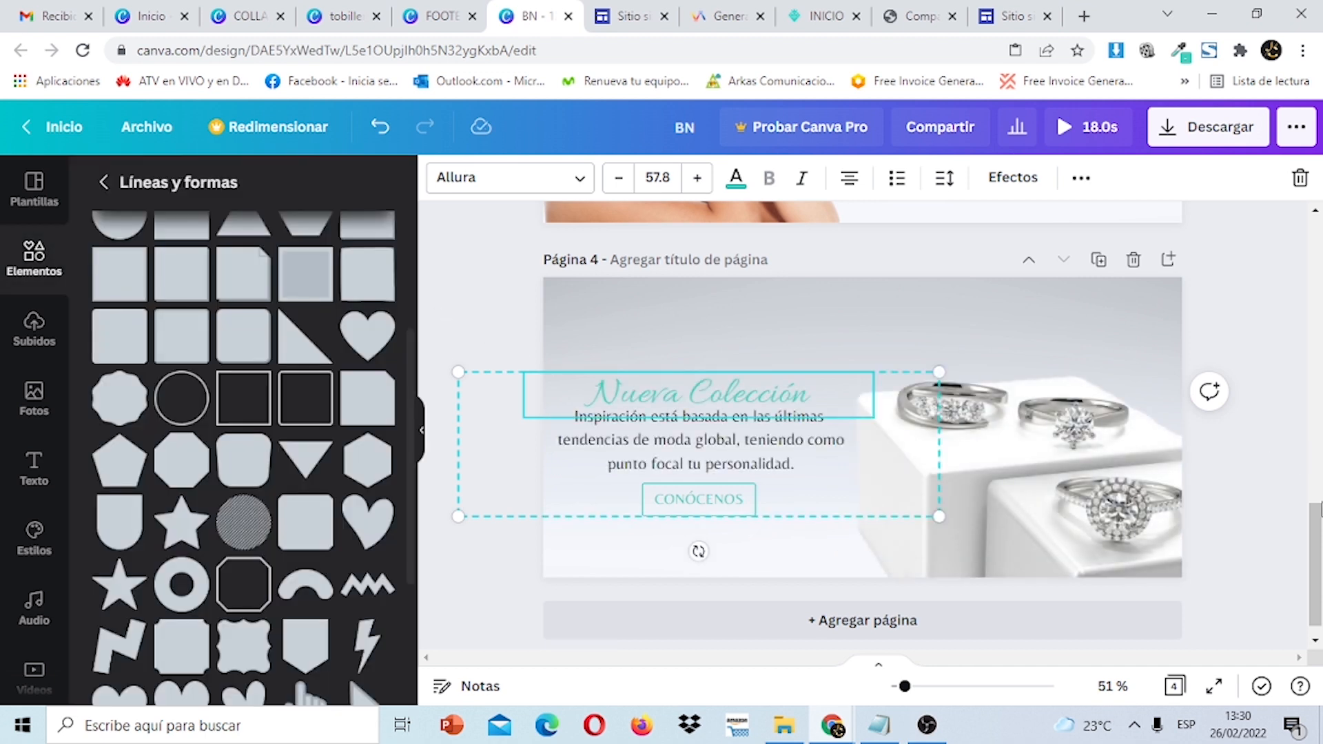
# Set the download to GIF format with pages 3 and 4 selected.
pyautogui.click(1268, 272)
pyautogui.click(1233, 136)
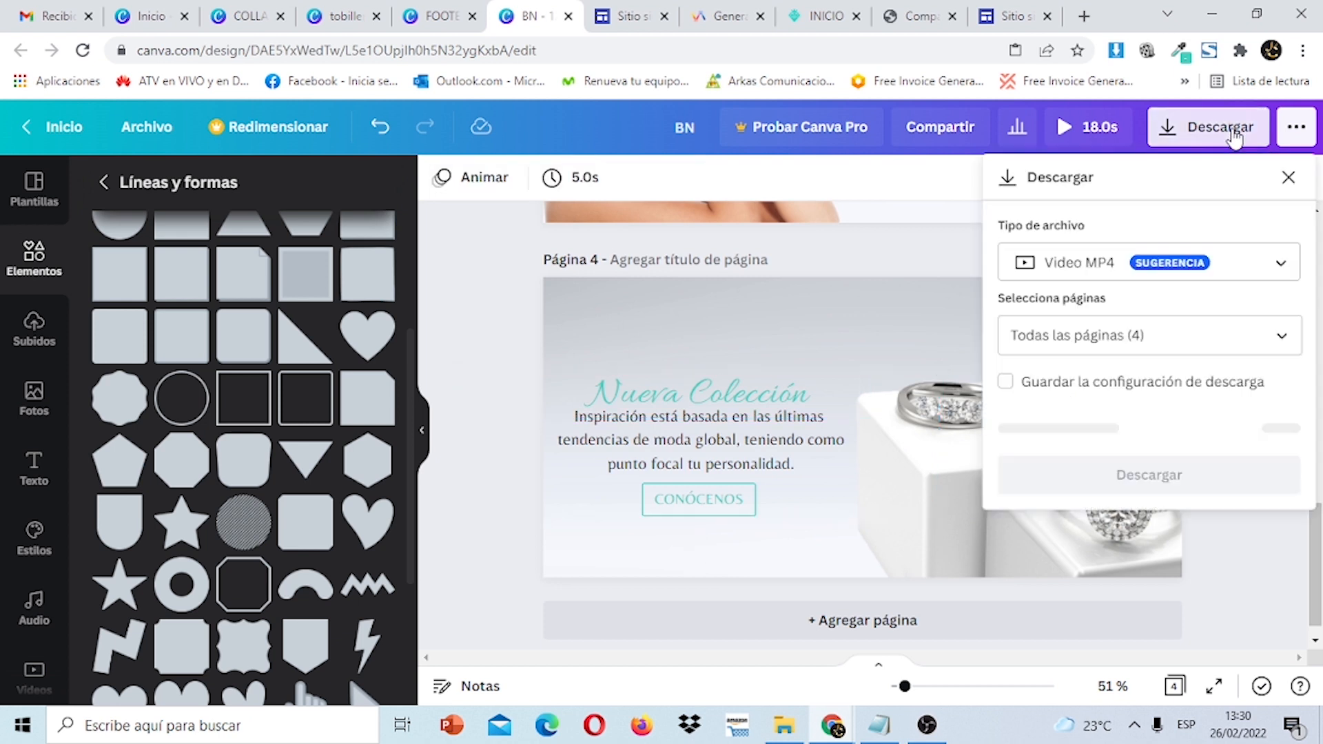
pyautogui.click(1282, 260)
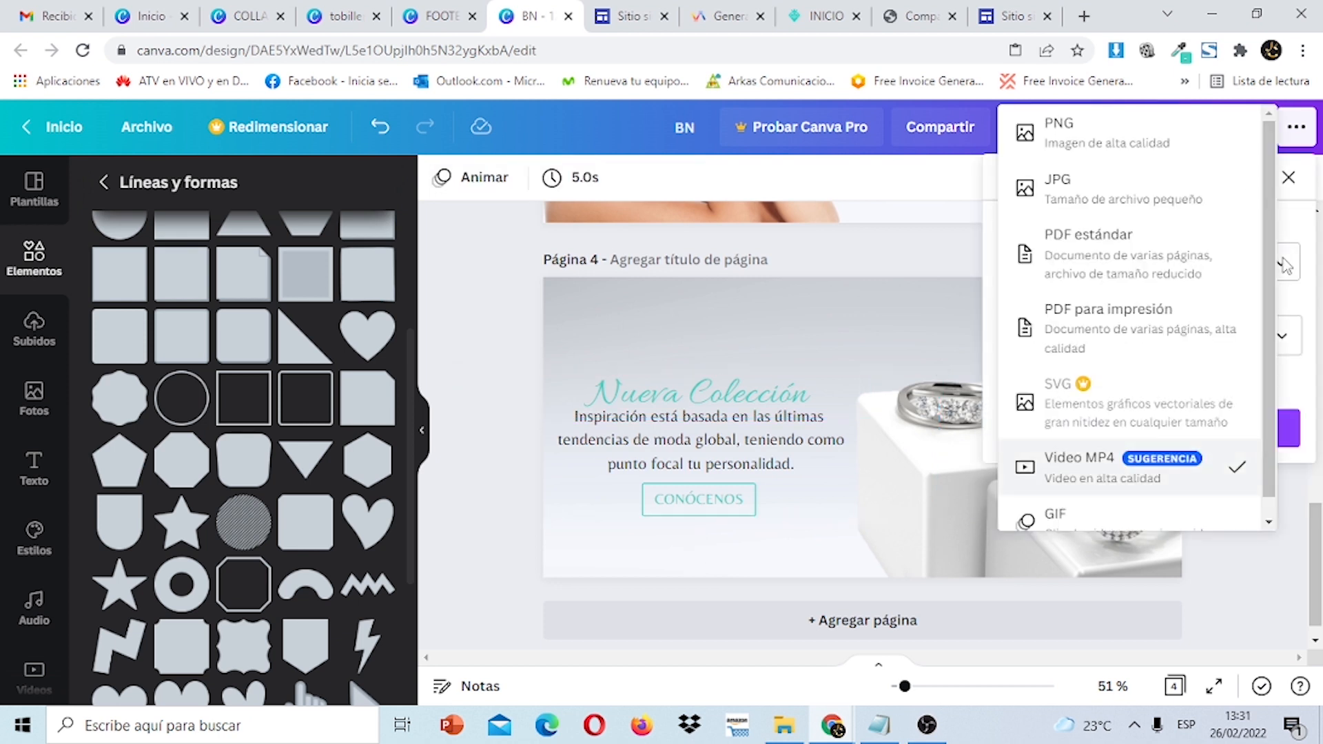
pyautogui.scroll(-1, 1164, 492)
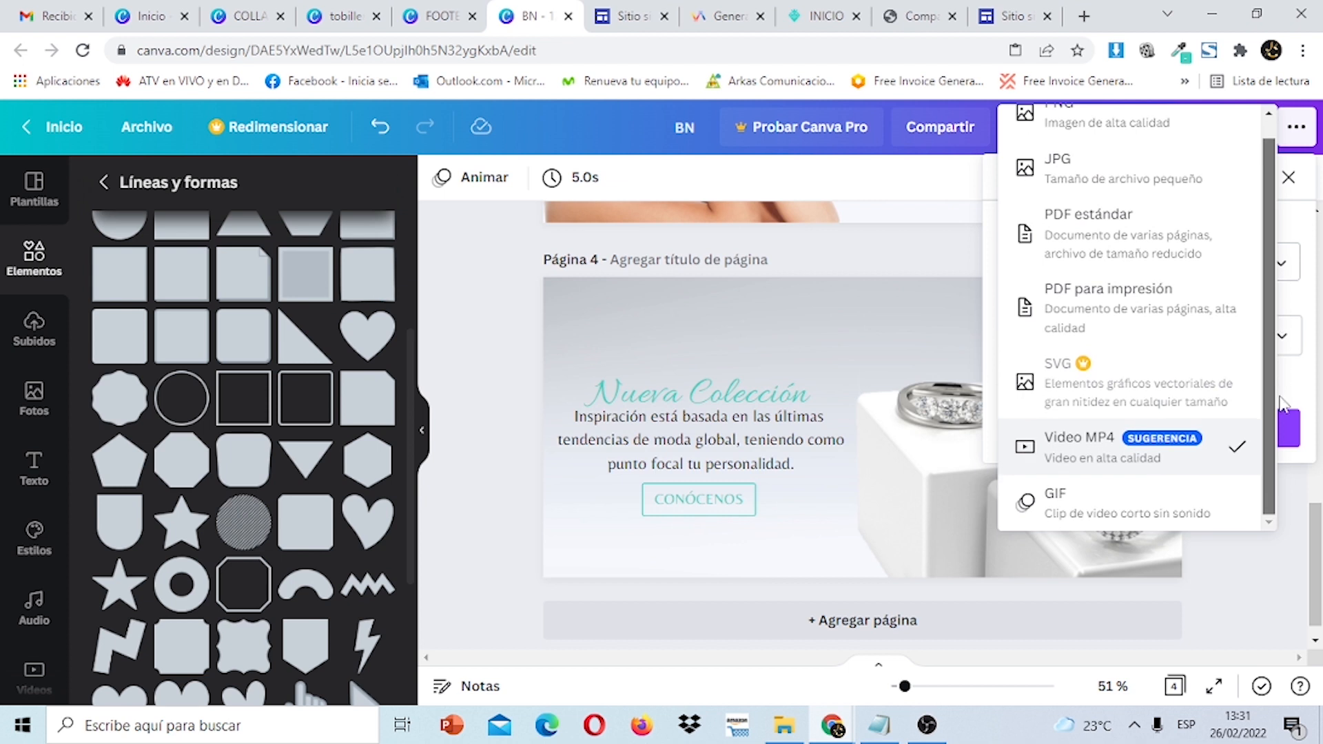
pyautogui.click(1135, 516)
pyautogui.click(1283, 338)
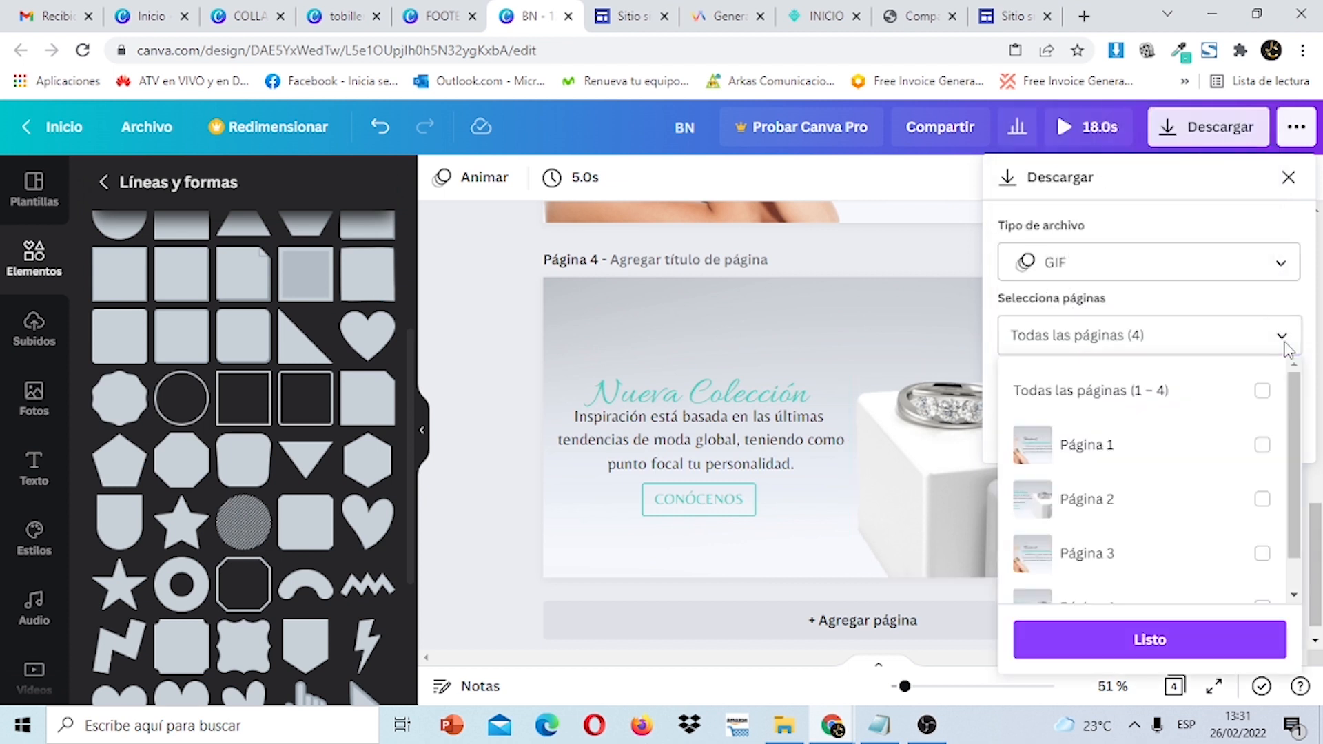
pyautogui.moveTo(1298, 407); pyautogui.dragTo(1304, 486)
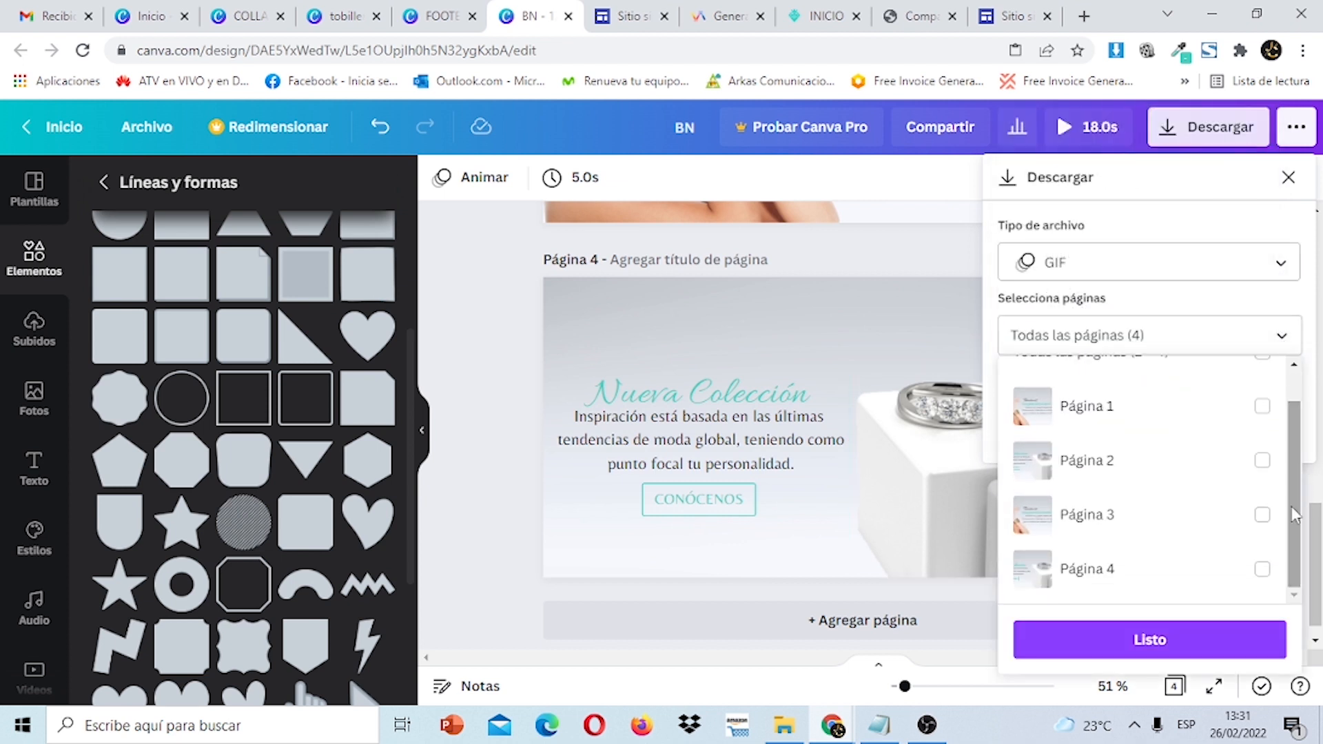
pyautogui.click(1262, 515)
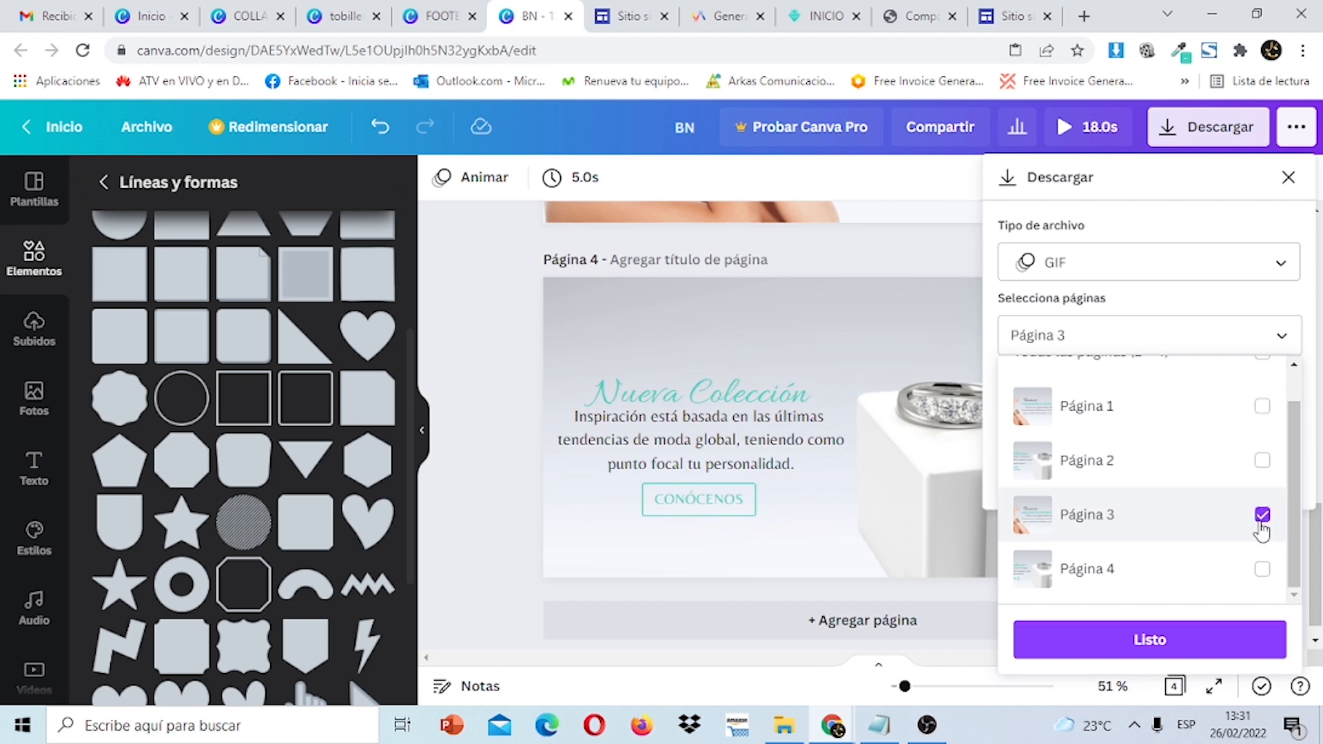
pyautogui.click(1262, 569)
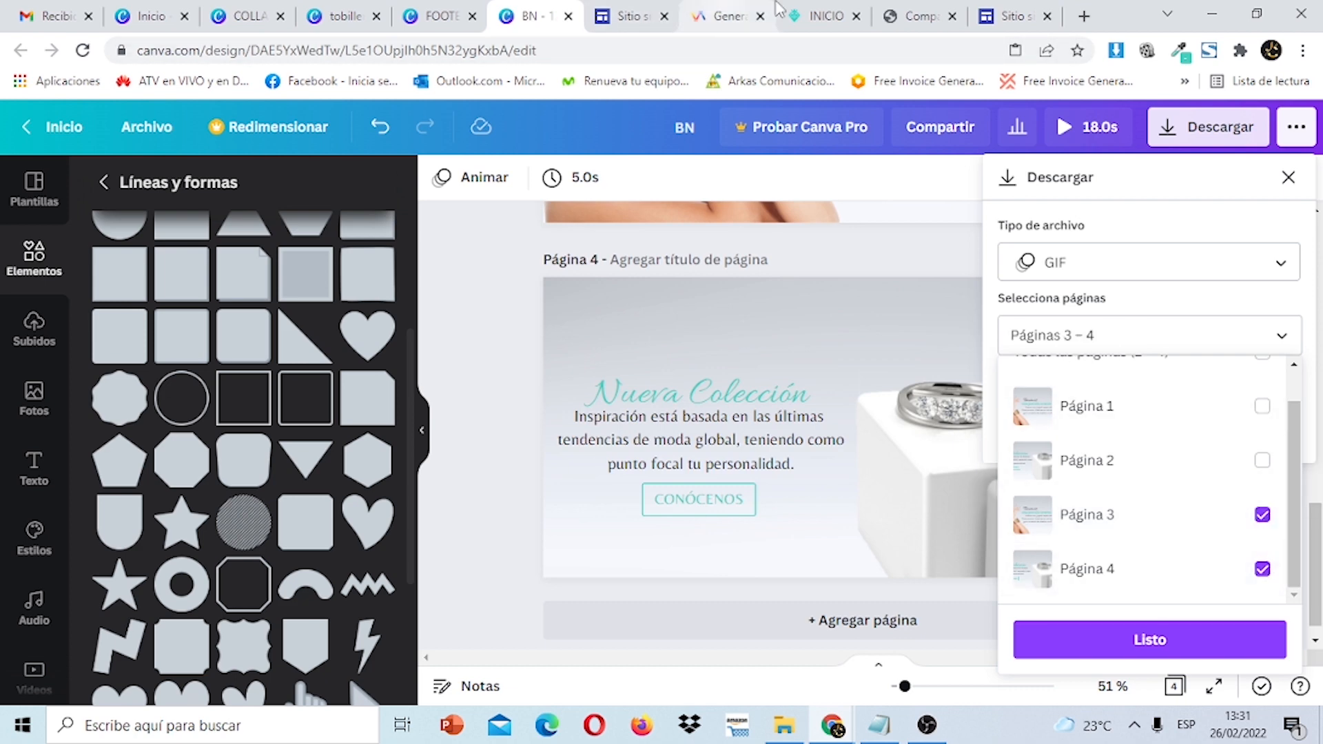
# Confirm the page selection and download the BN design as a GIF.
pyautogui.click(823, 16)
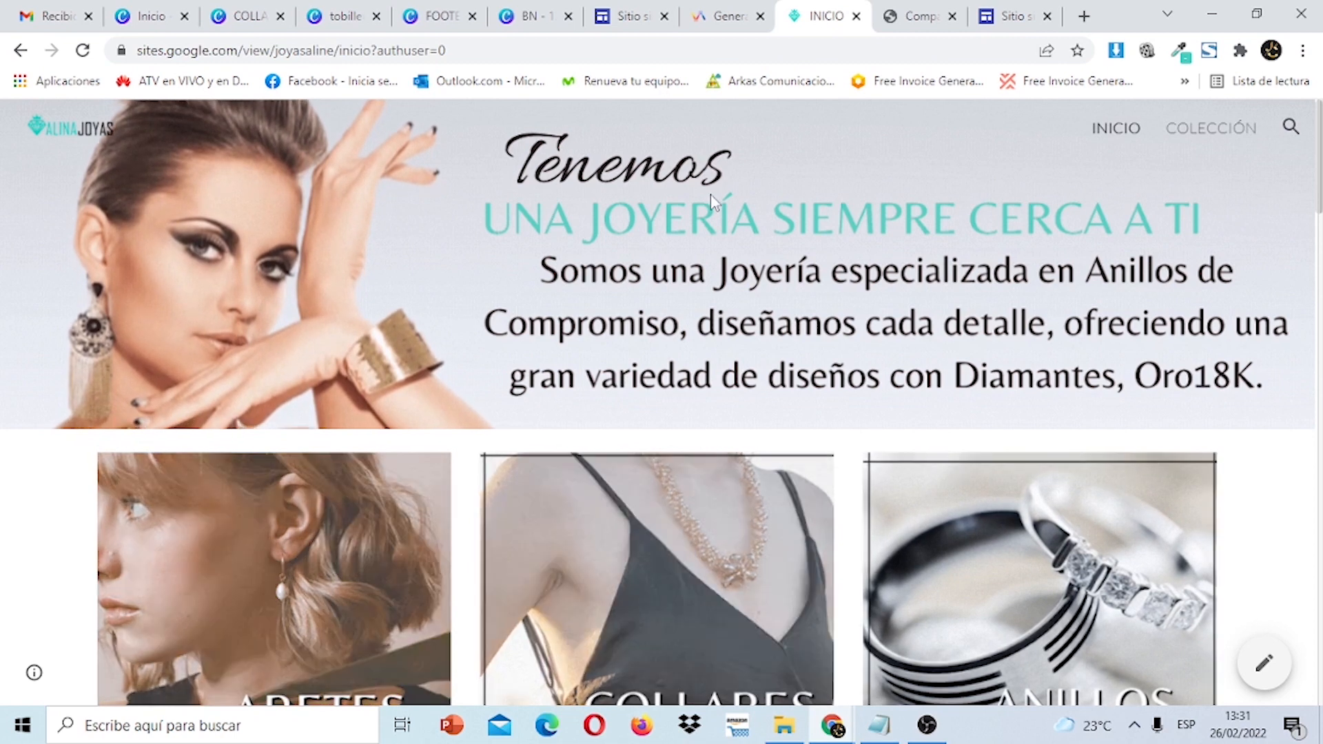
pyautogui.click(529, 16)
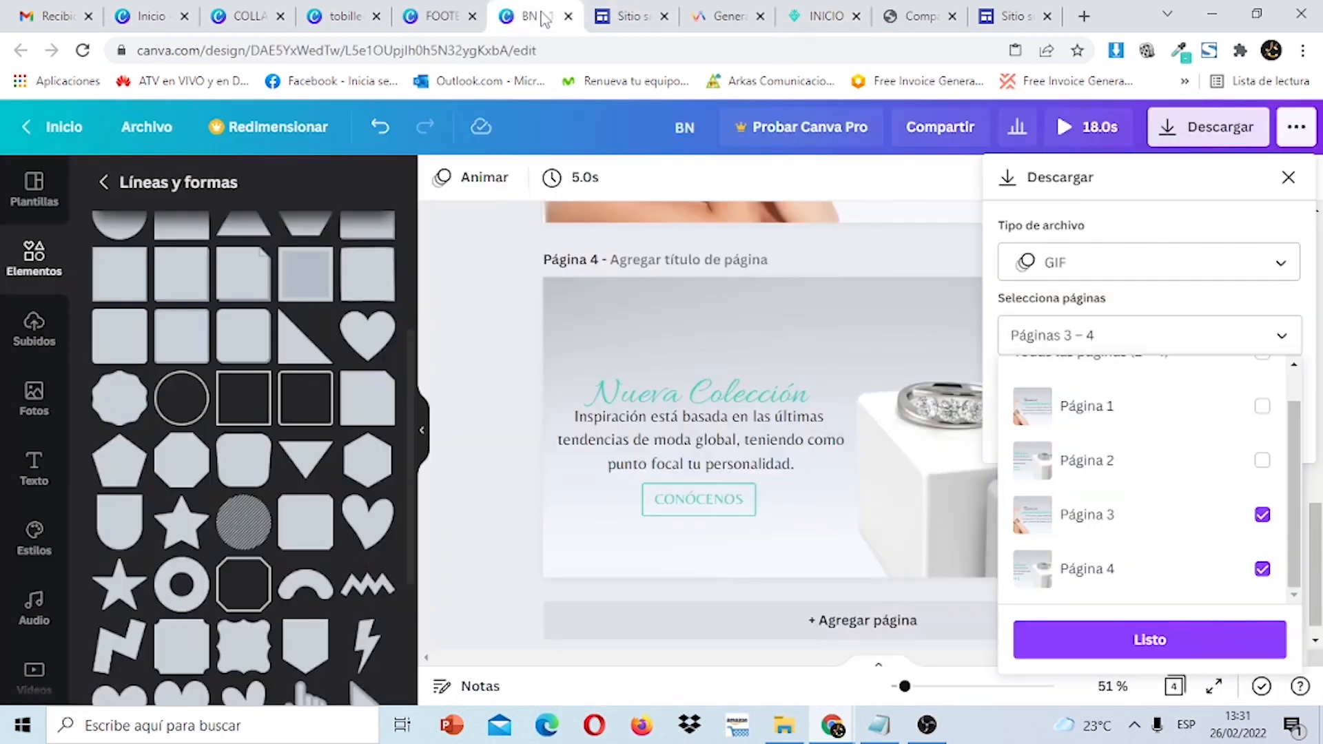
pyautogui.click(1164, 640)
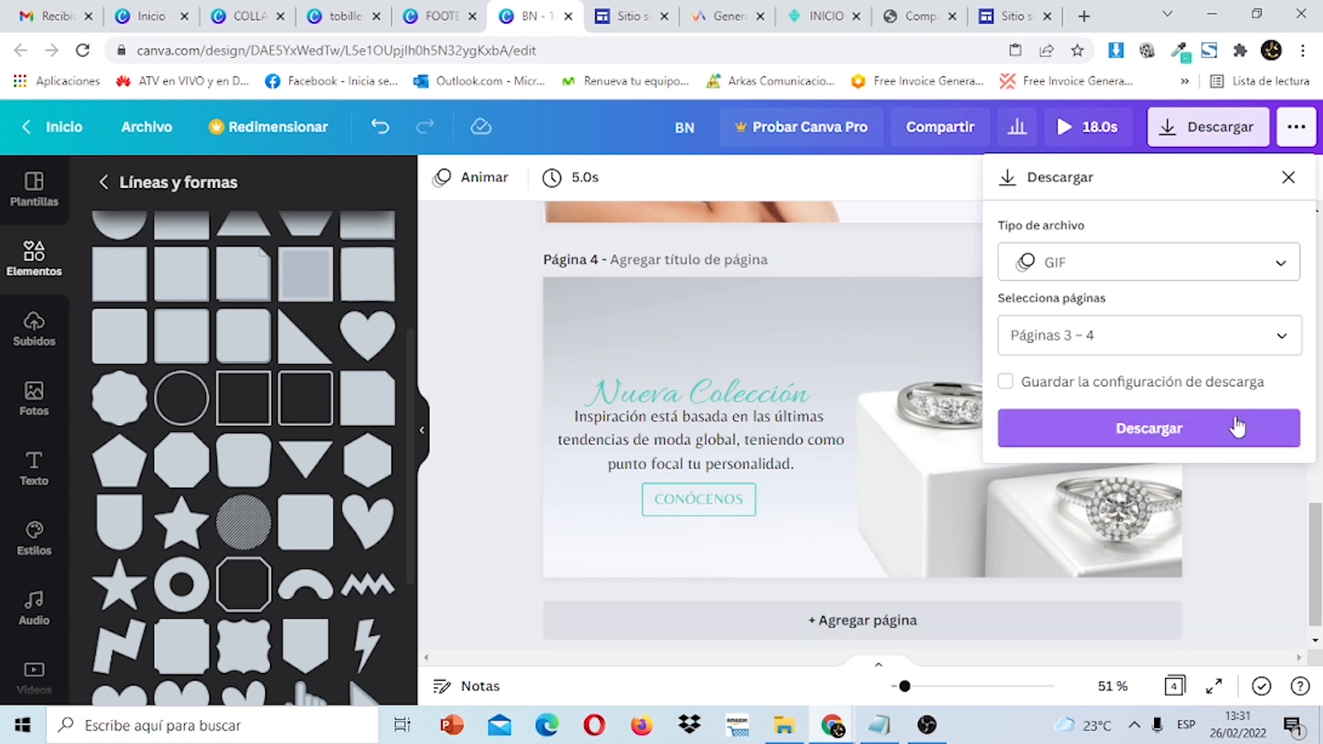
pyautogui.click(1236, 427)
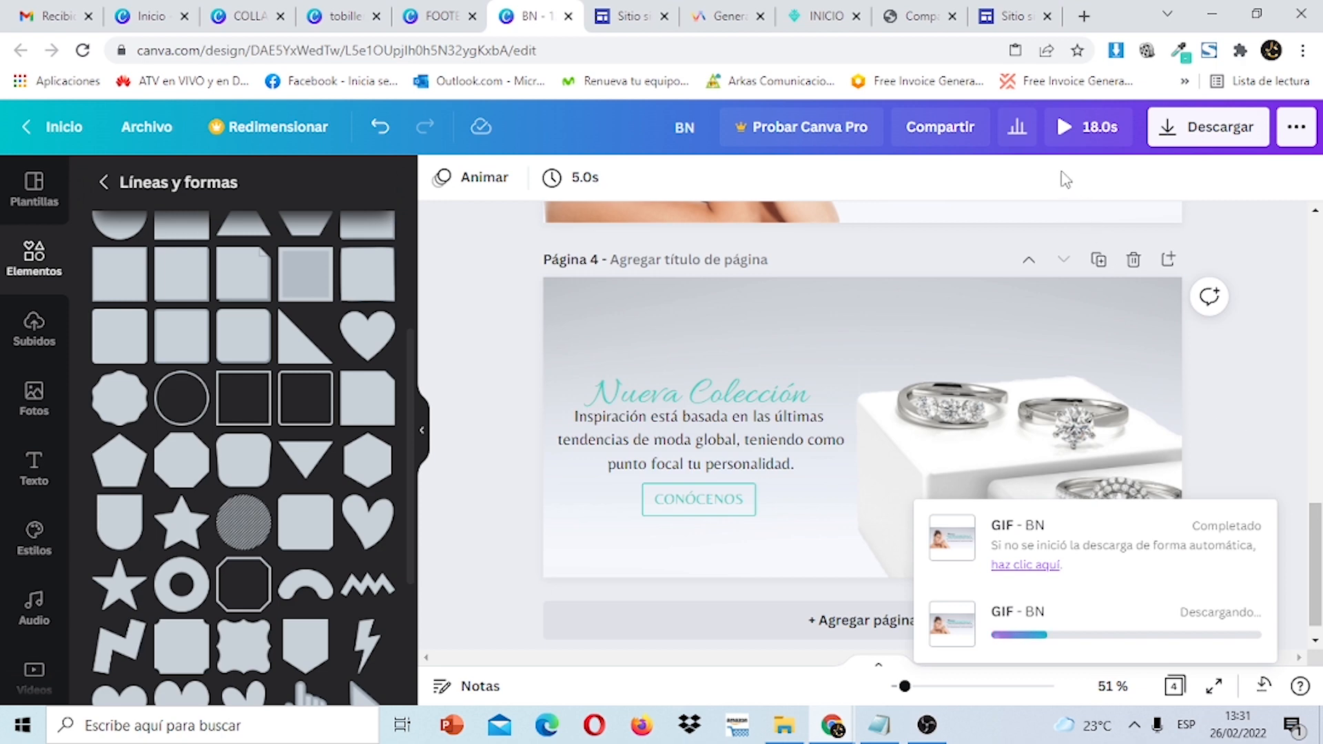
pyautogui.click(822, 16)
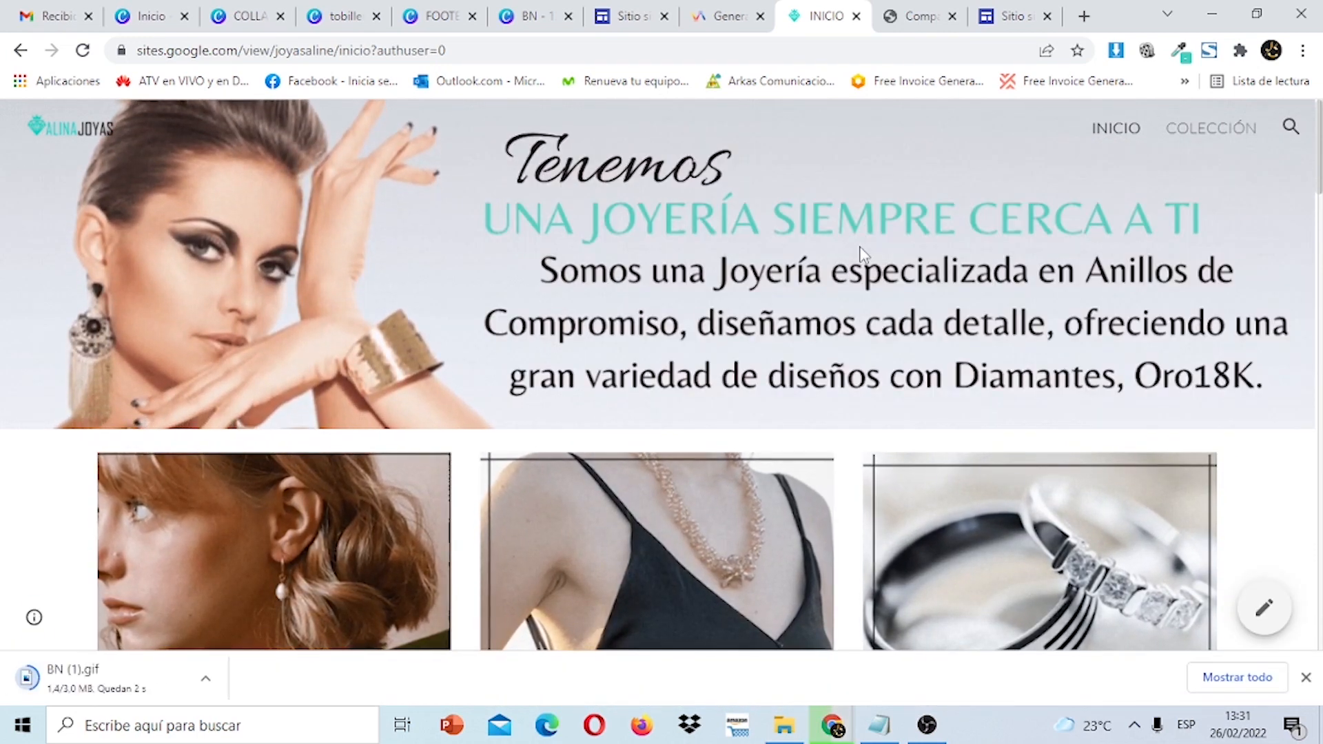
pyautogui.click(531, 16)
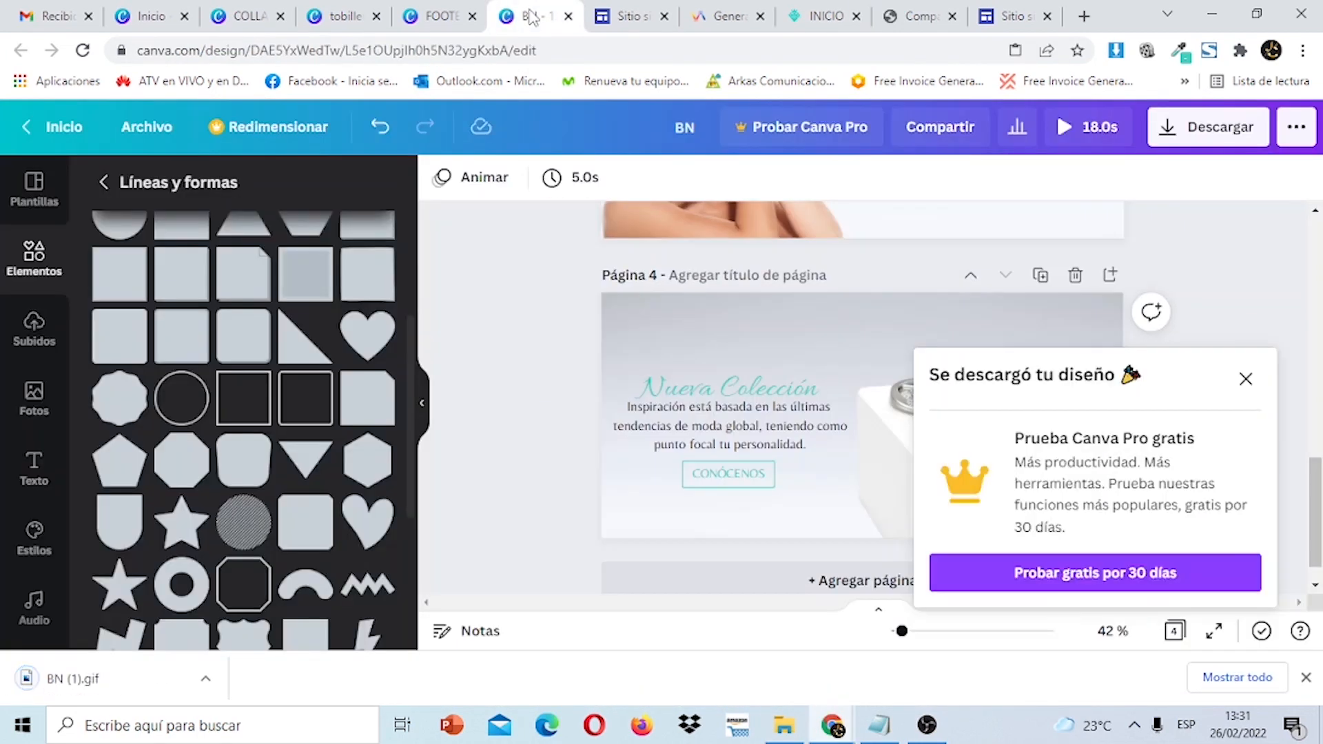
# Upload BN (1) as the untitled site's header image and start publishing.
pyautogui.click(625, 17)
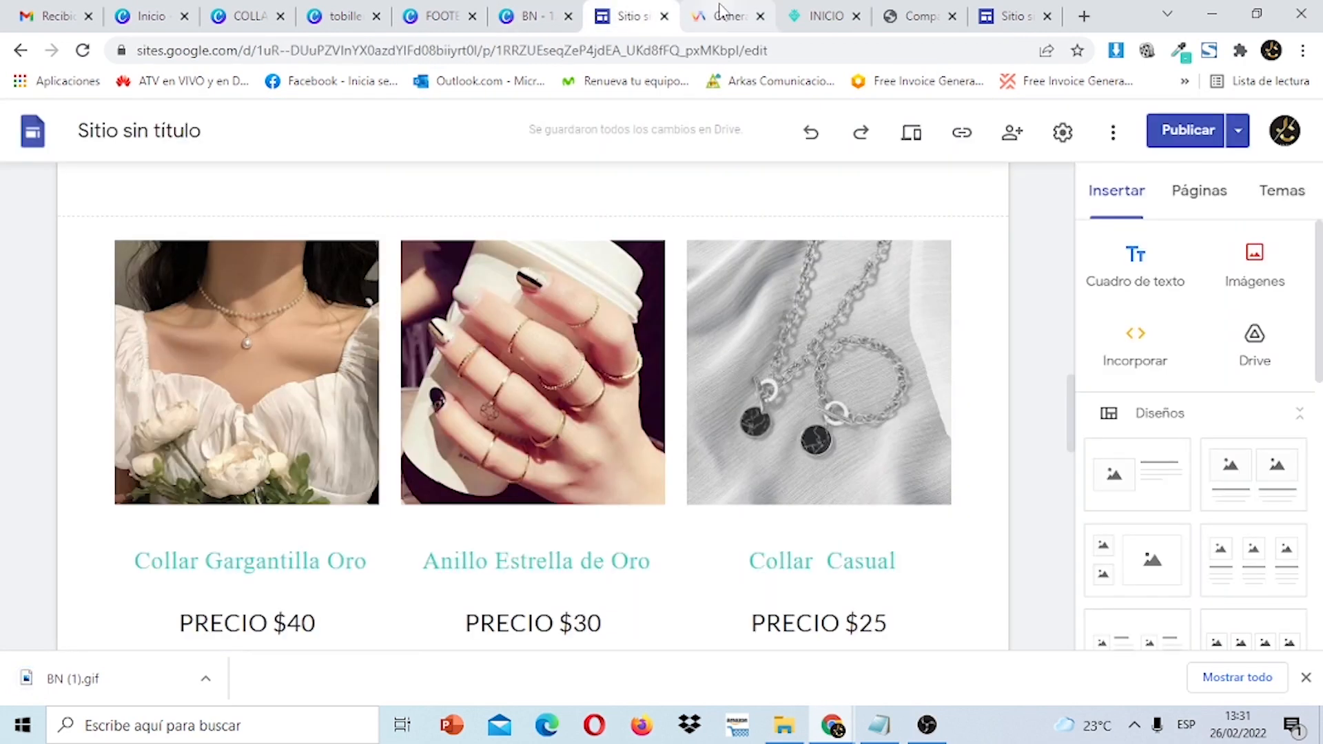
pyautogui.click(1012, 14)
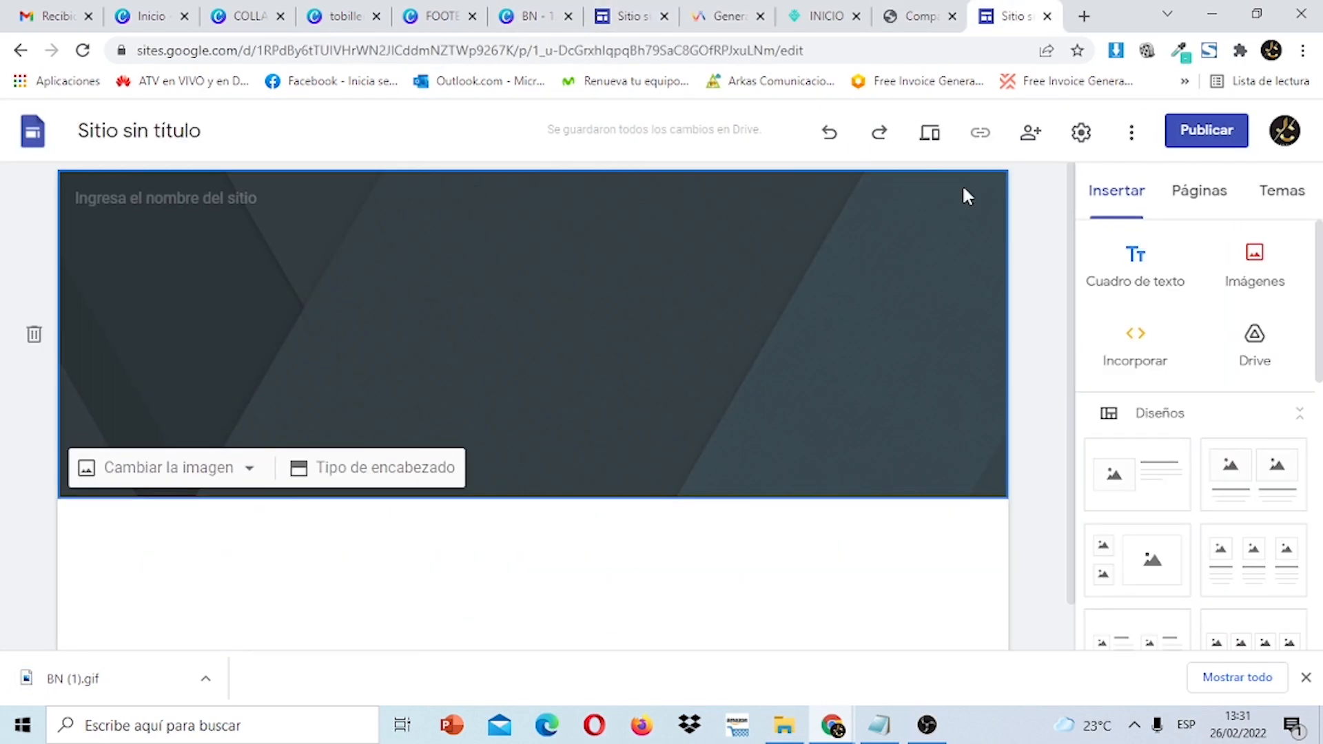
pyautogui.click(250, 470)
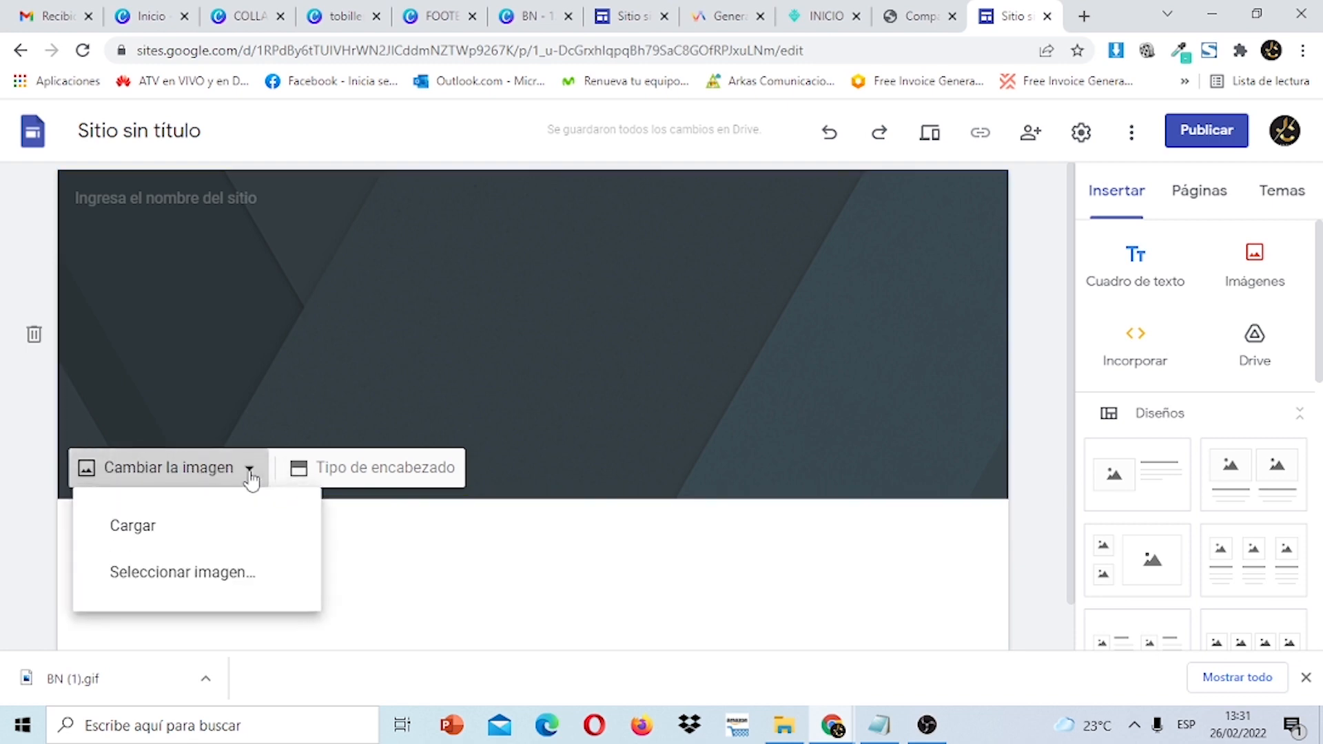
pyautogui.click(216, 546)
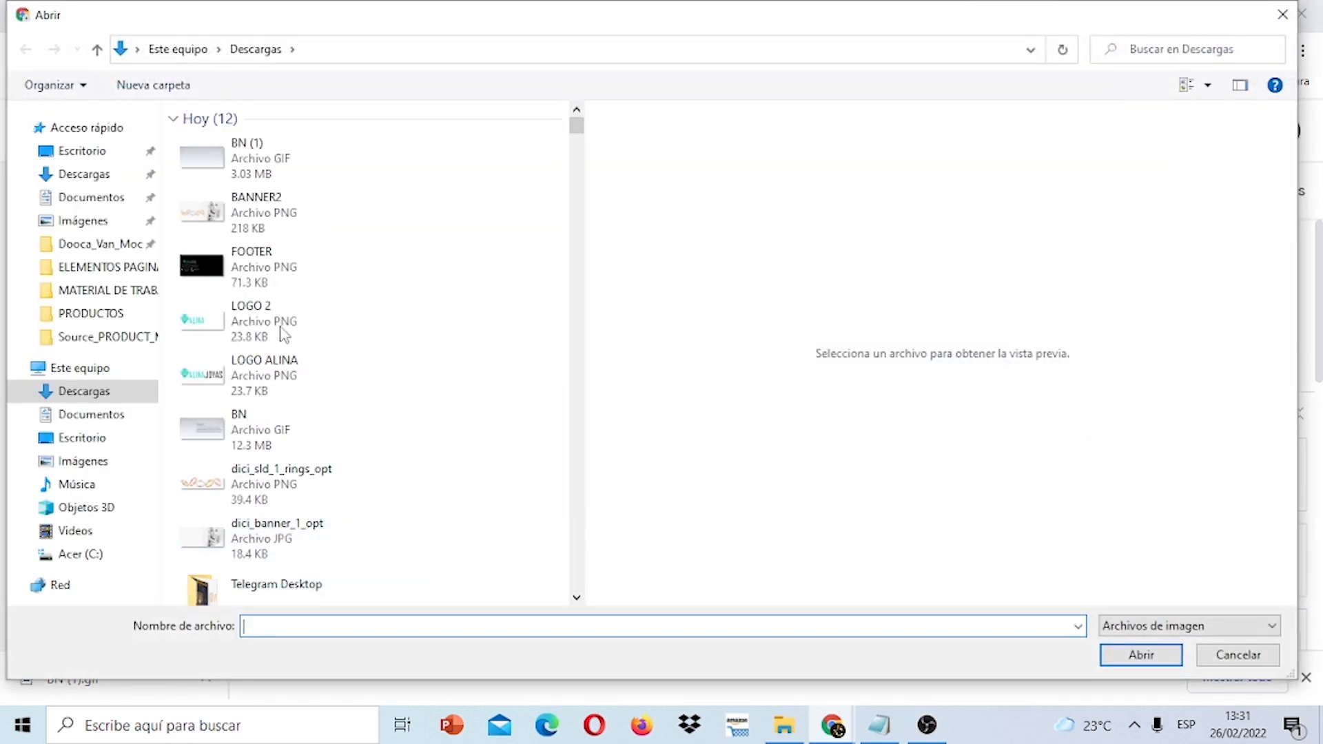
pyautogui.click(281, 177)
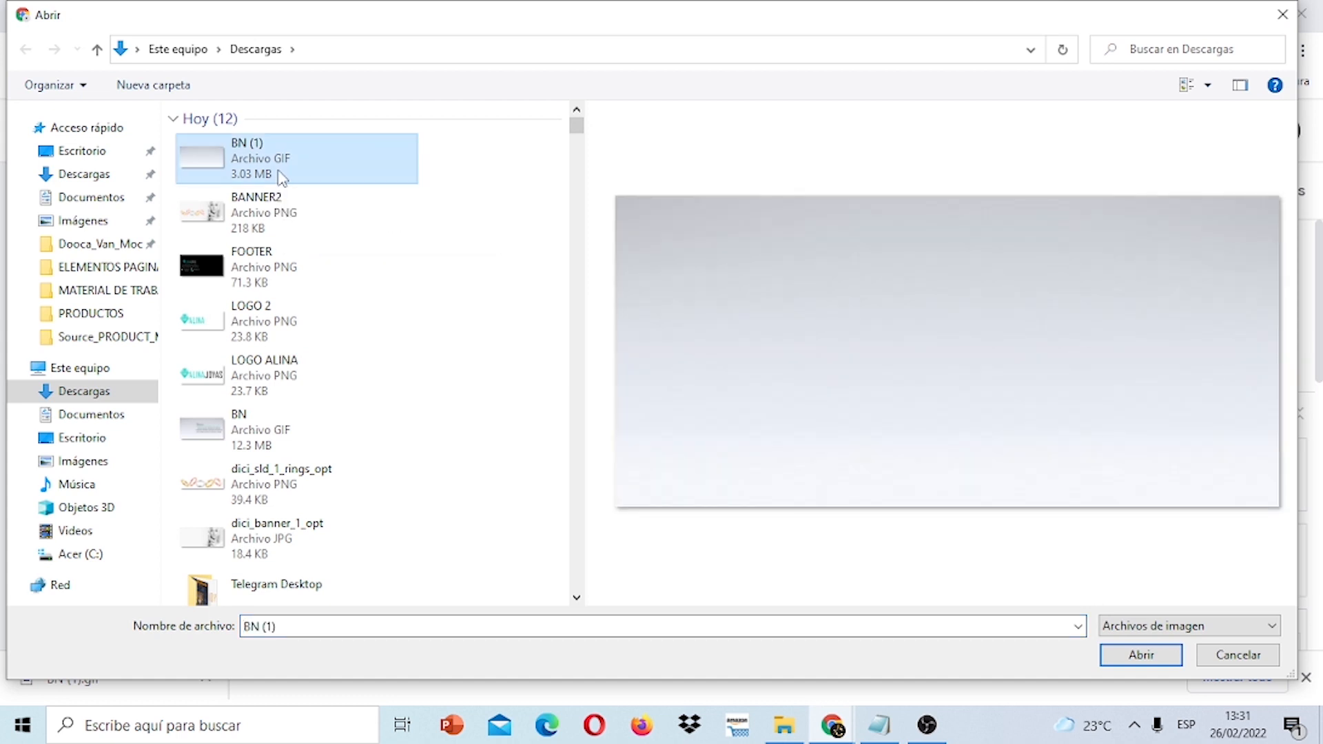
pyautogui.click(1157, 658)
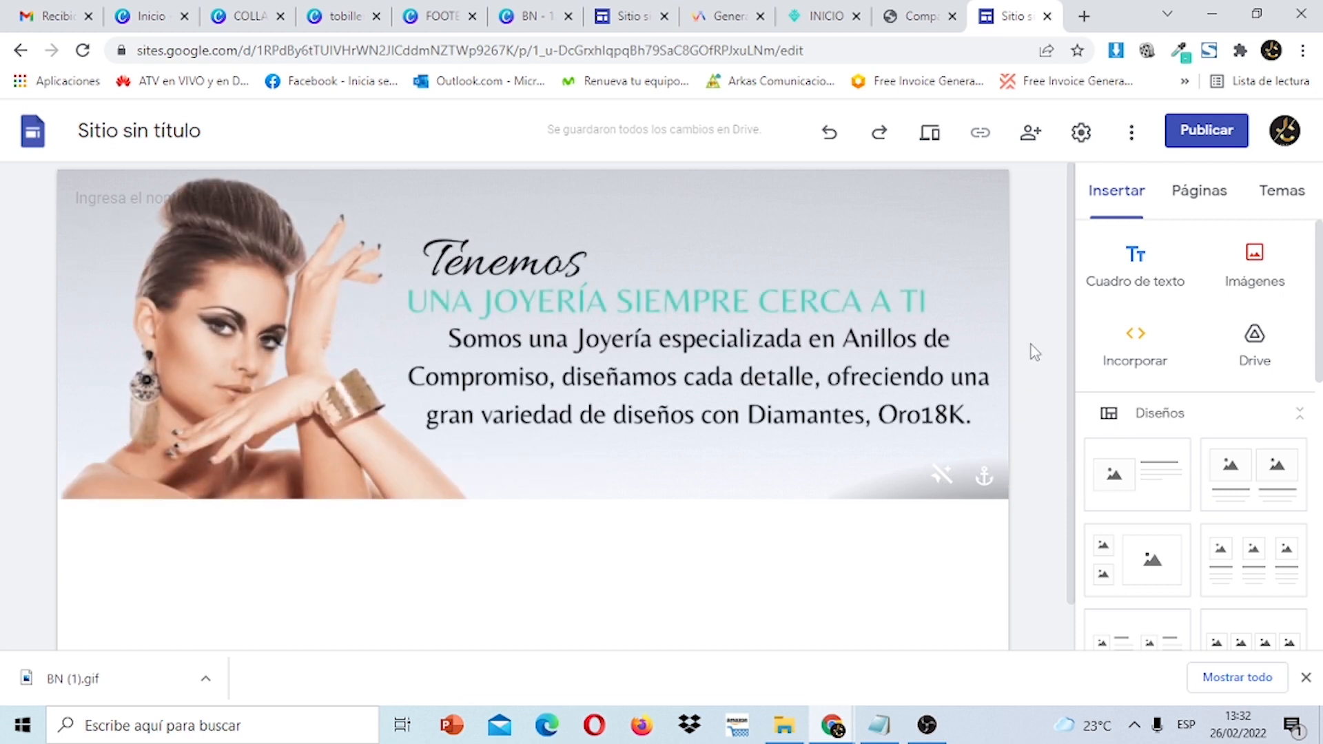
pyautogui.click(1210, 138)
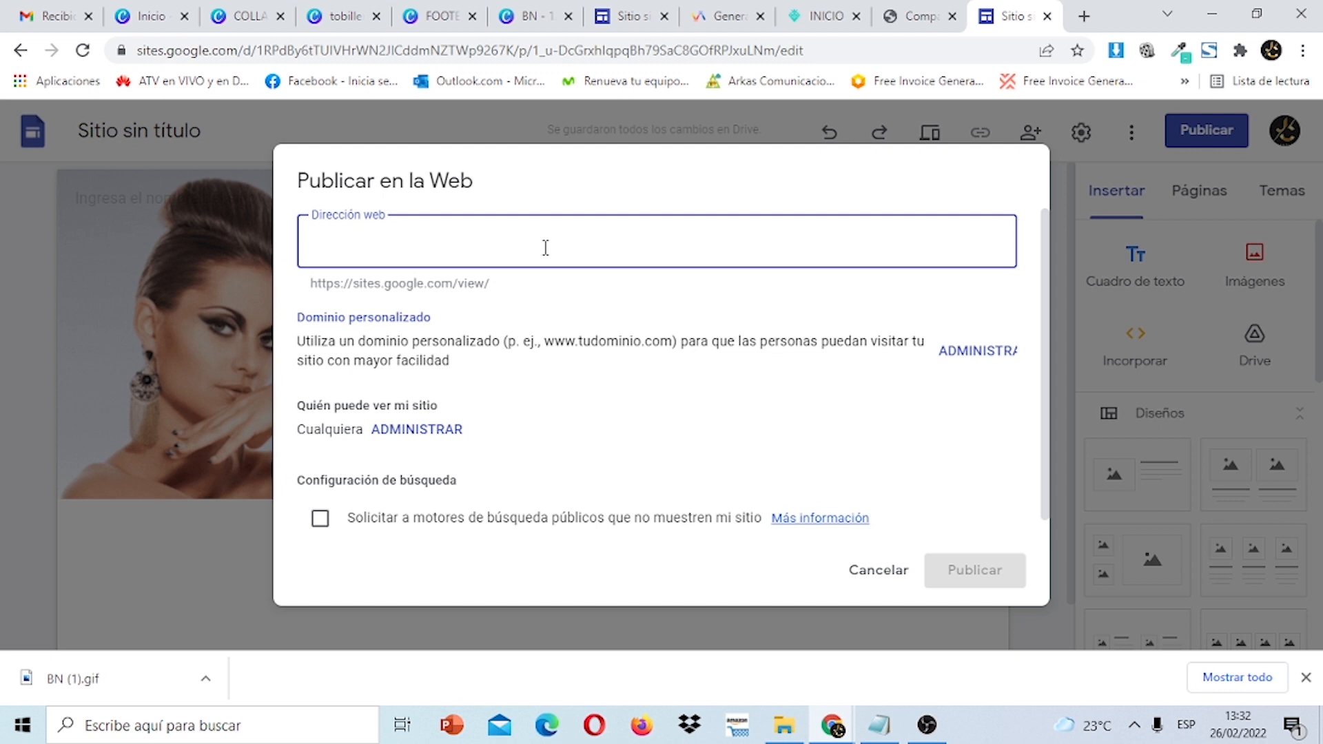
# Publish the site at the web address joyasaline2 and view the live published site.
pyautogui.write('joyasaline')
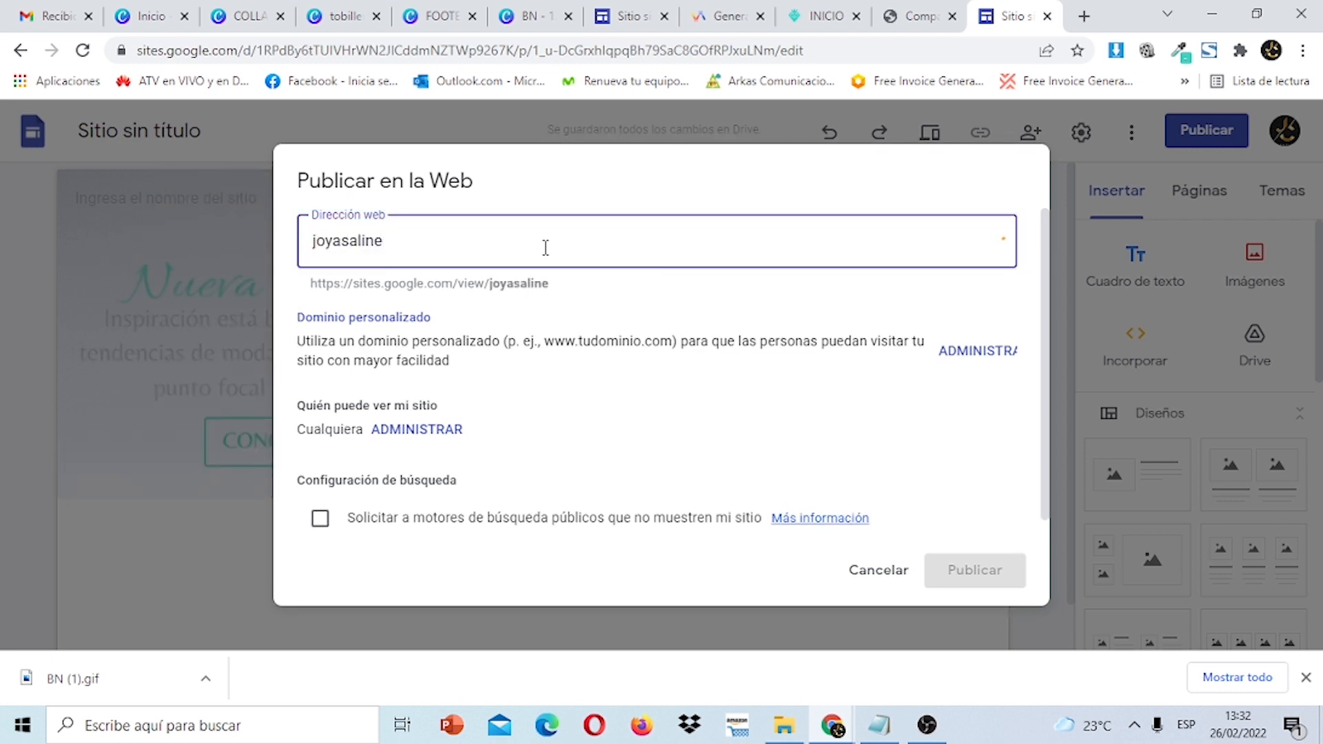
pyautogui.write('2')
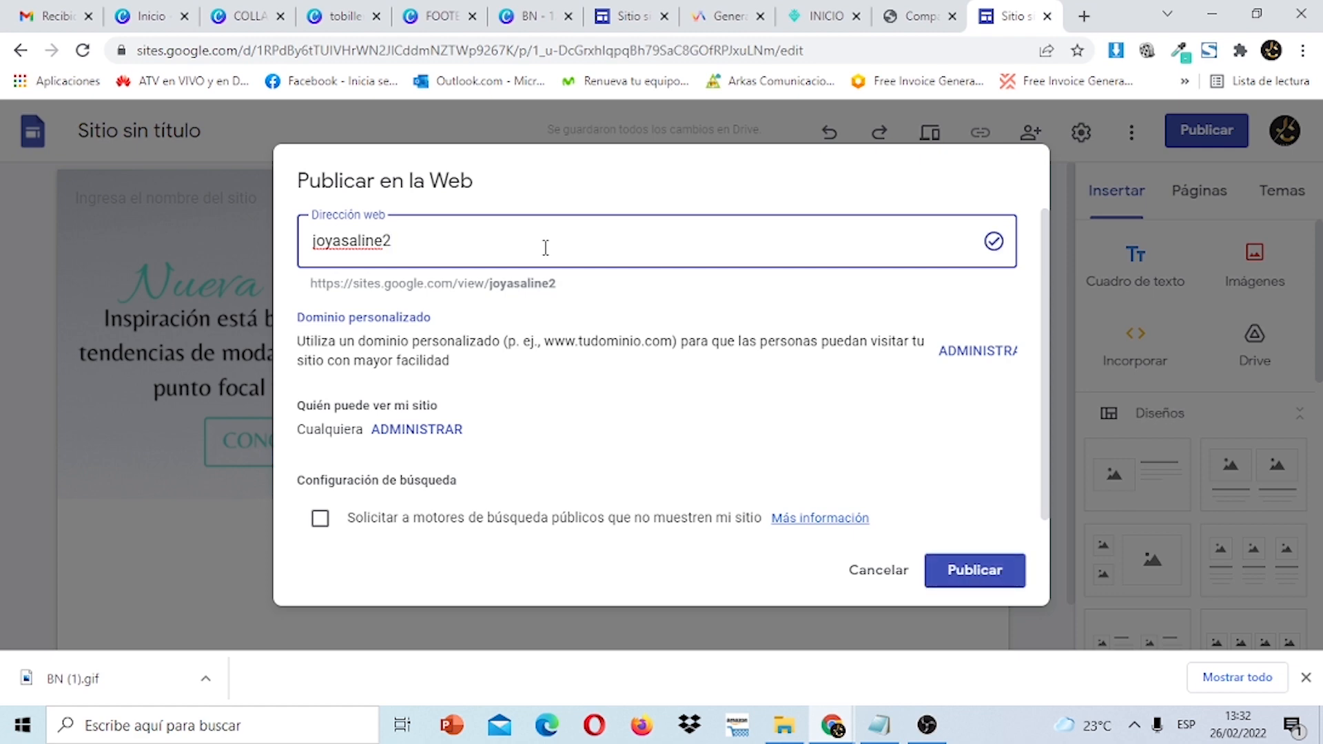
pyautogui.click(970, 570)
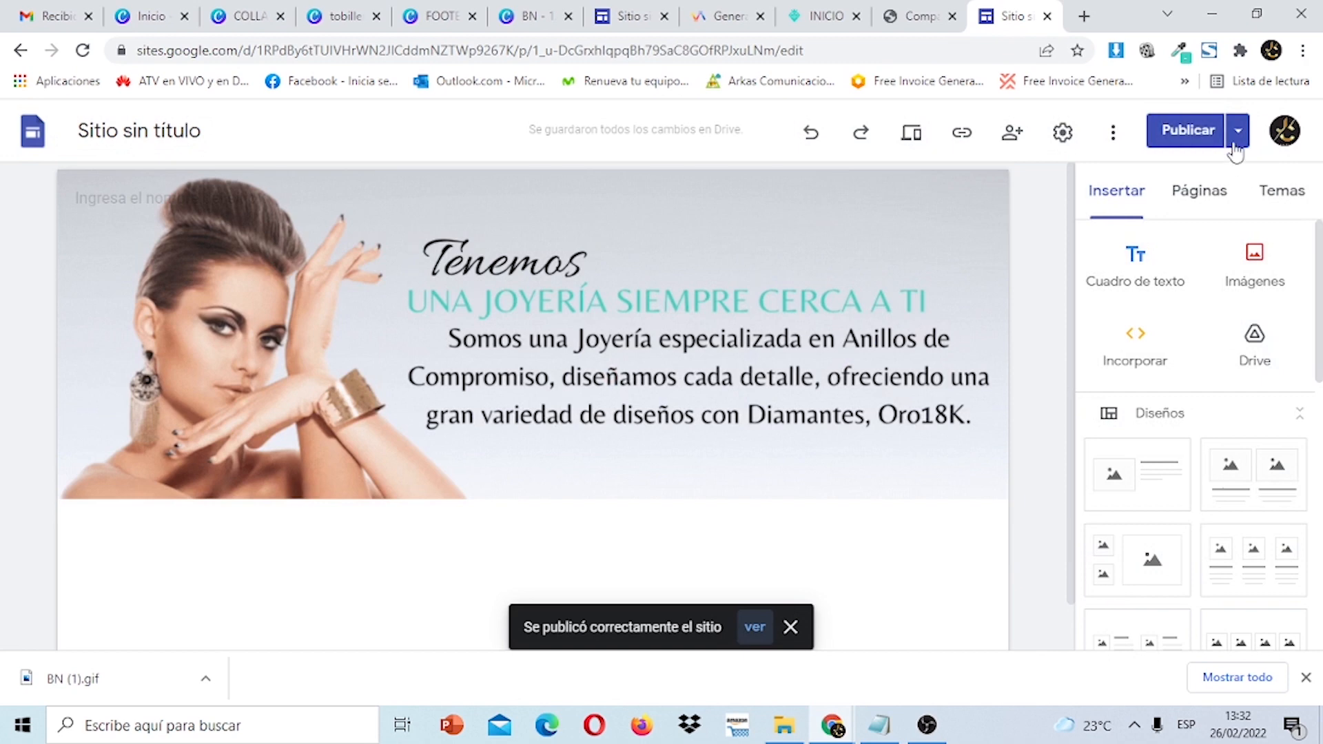
pyautogui.click(1186, 137)
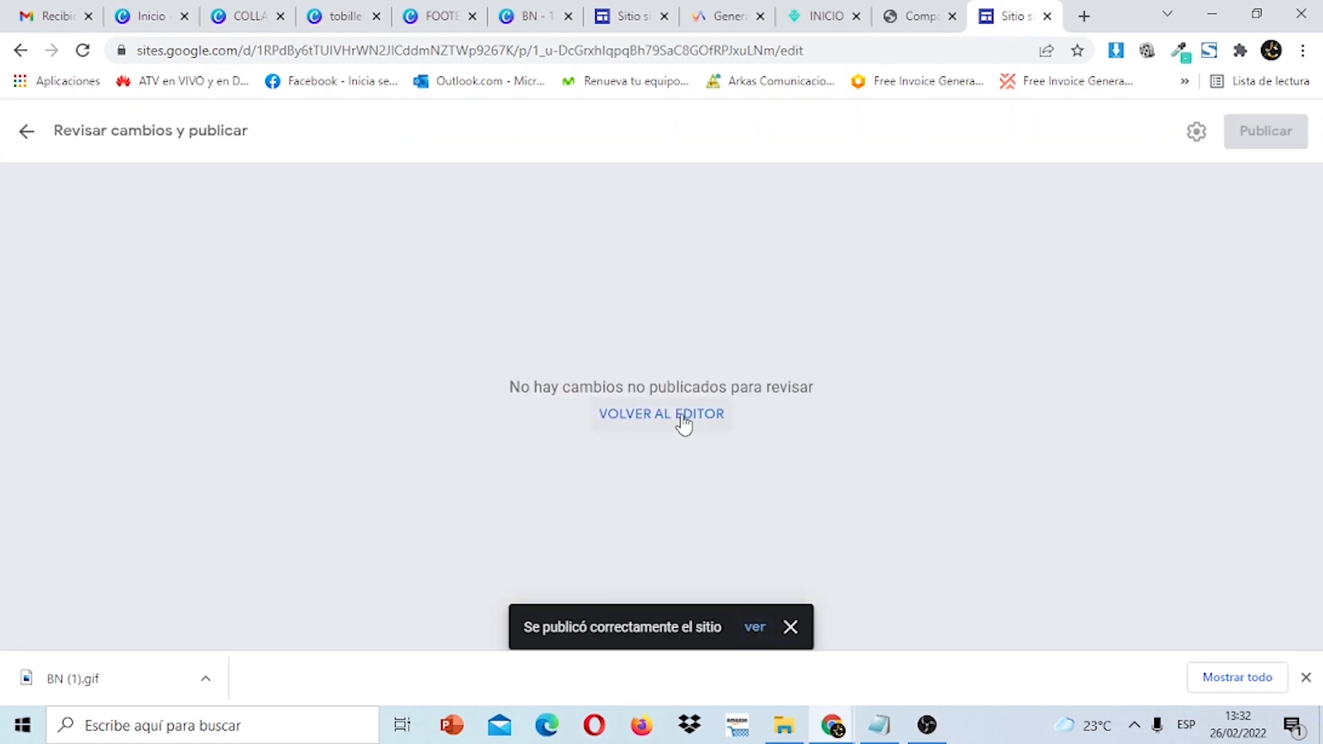
pyautogui.click(683, 422)
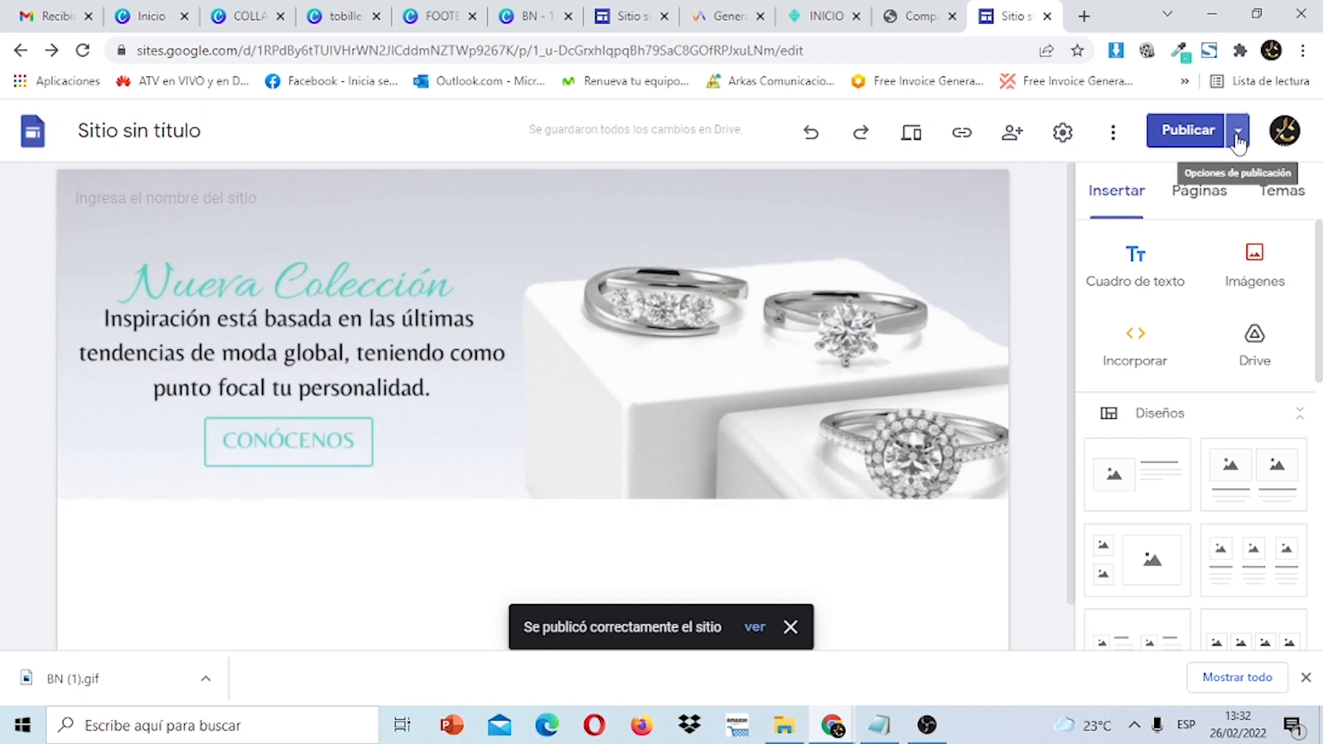
pyautogui.click(1236, 137)
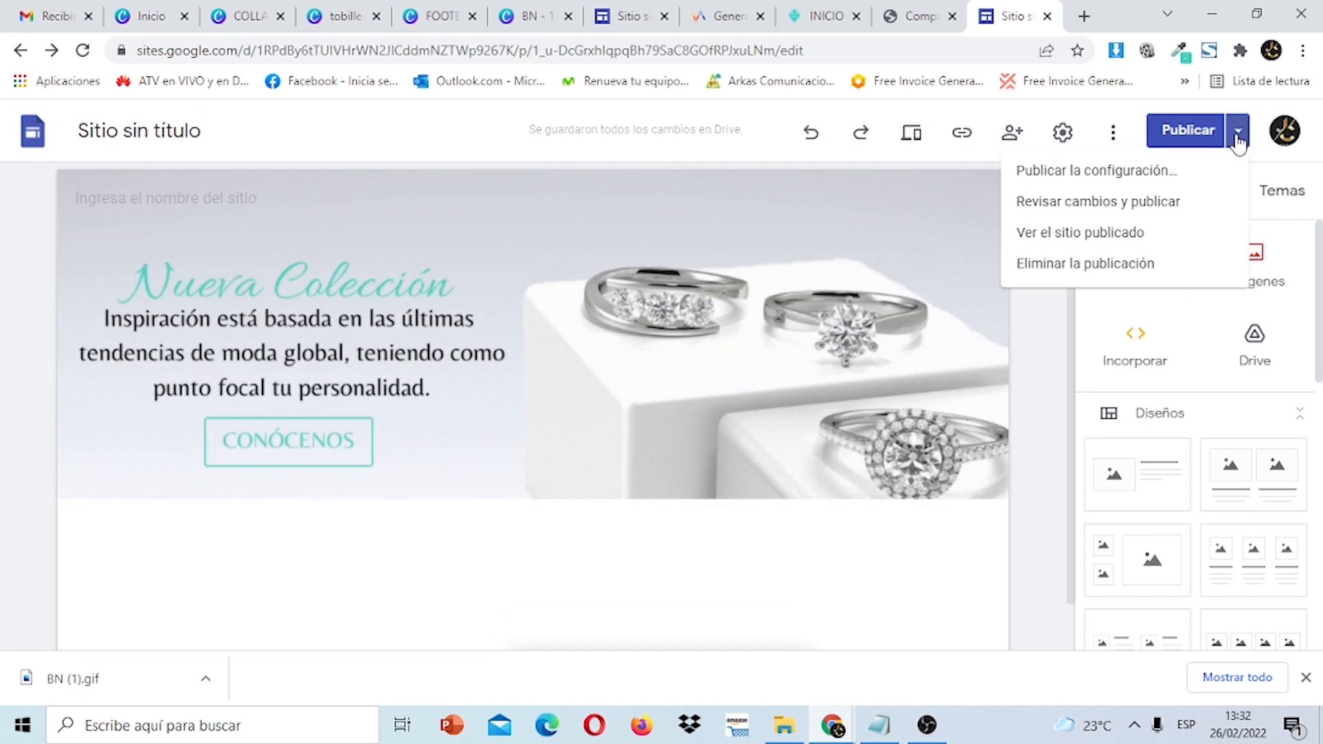
pyautogui.click(1116, 247)
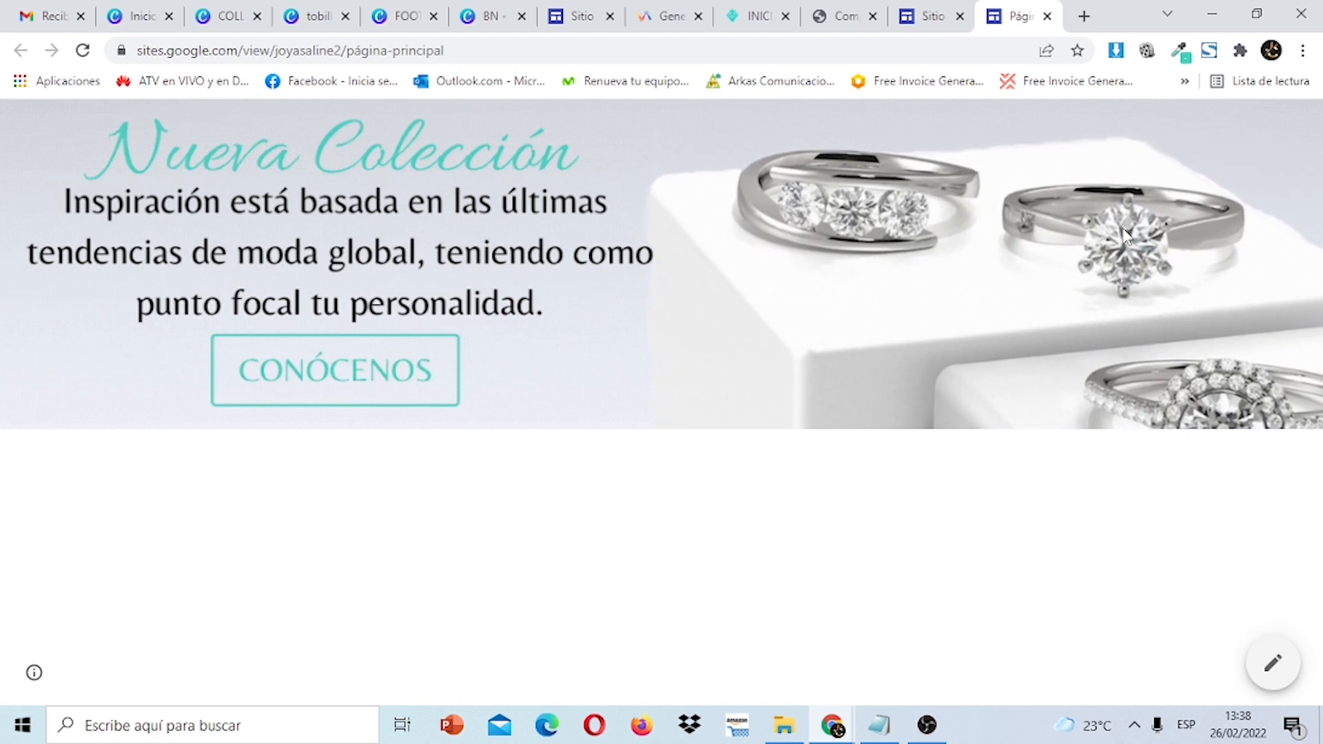
# Dismiss Canva's download notice and close the published page preview.
pyautogui.click(505, 10)
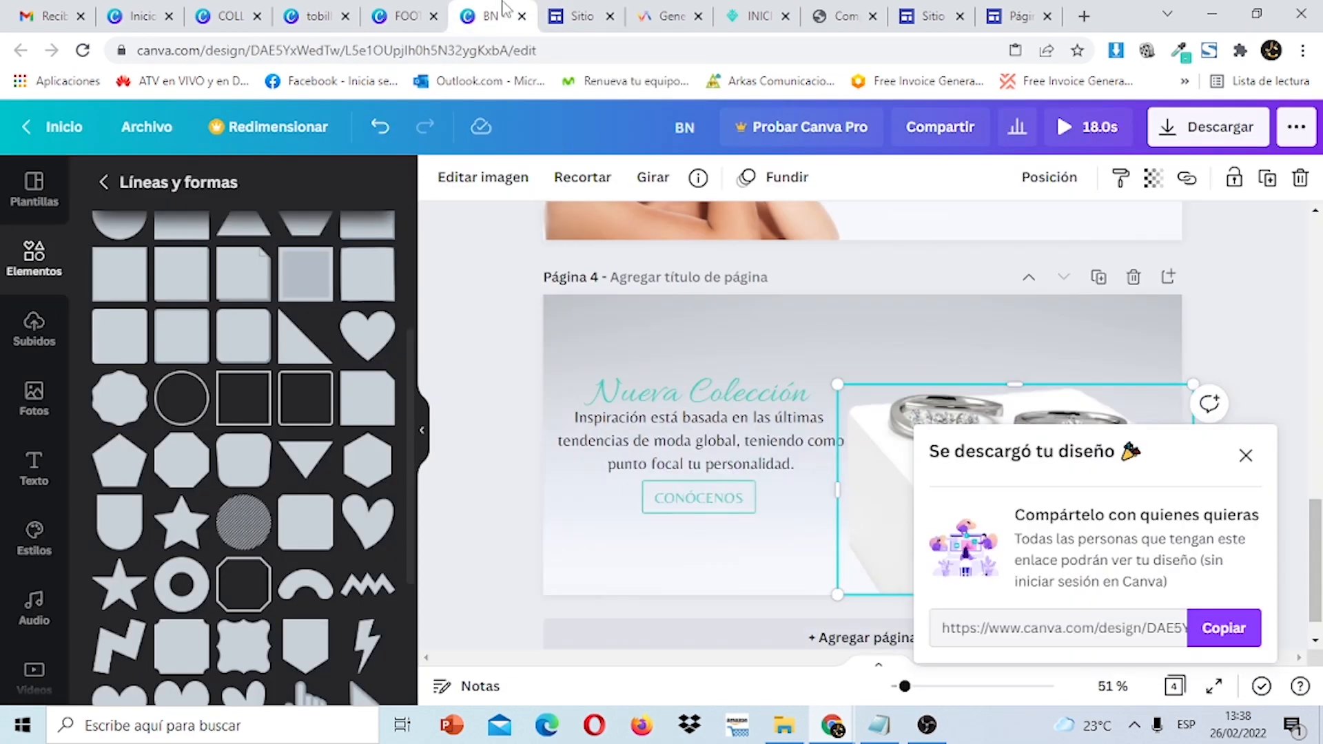
pyautogui.click(1257, 465)
pyautogui.click(1018, 15)
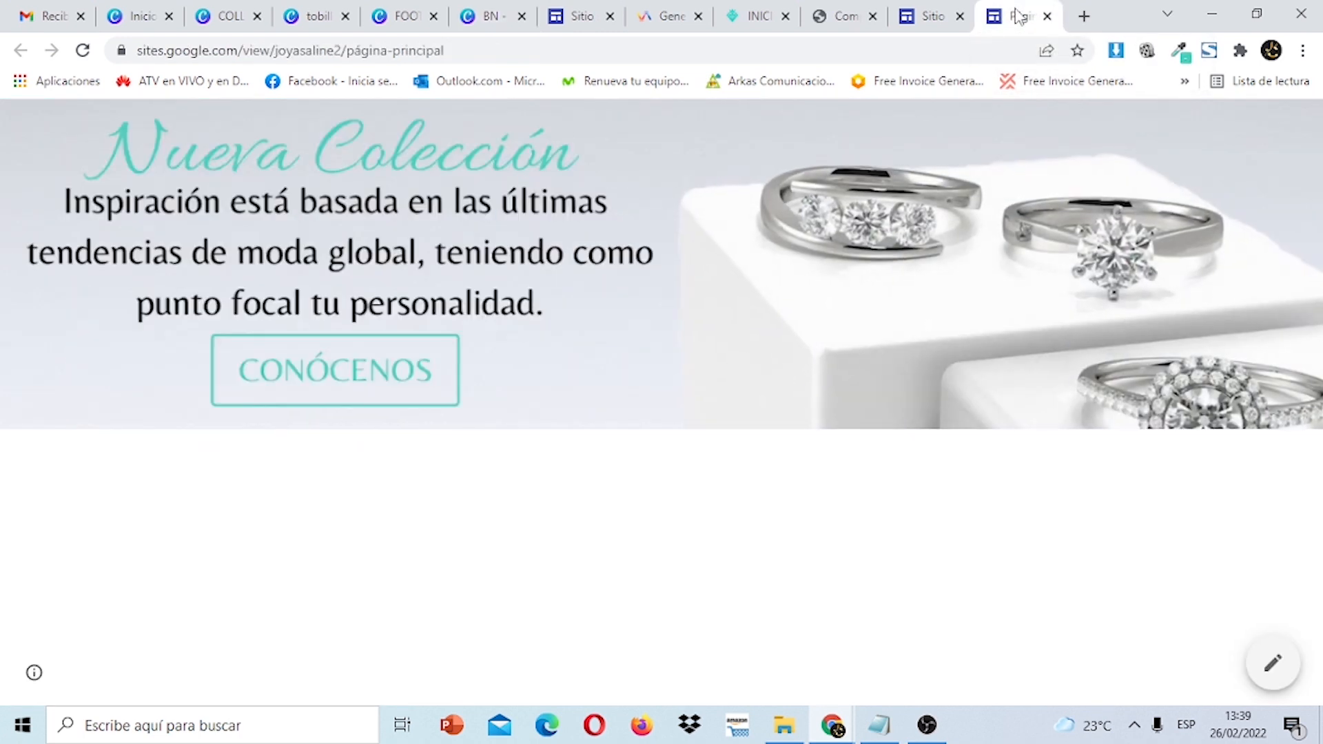
pyautogui.click(937, 20)
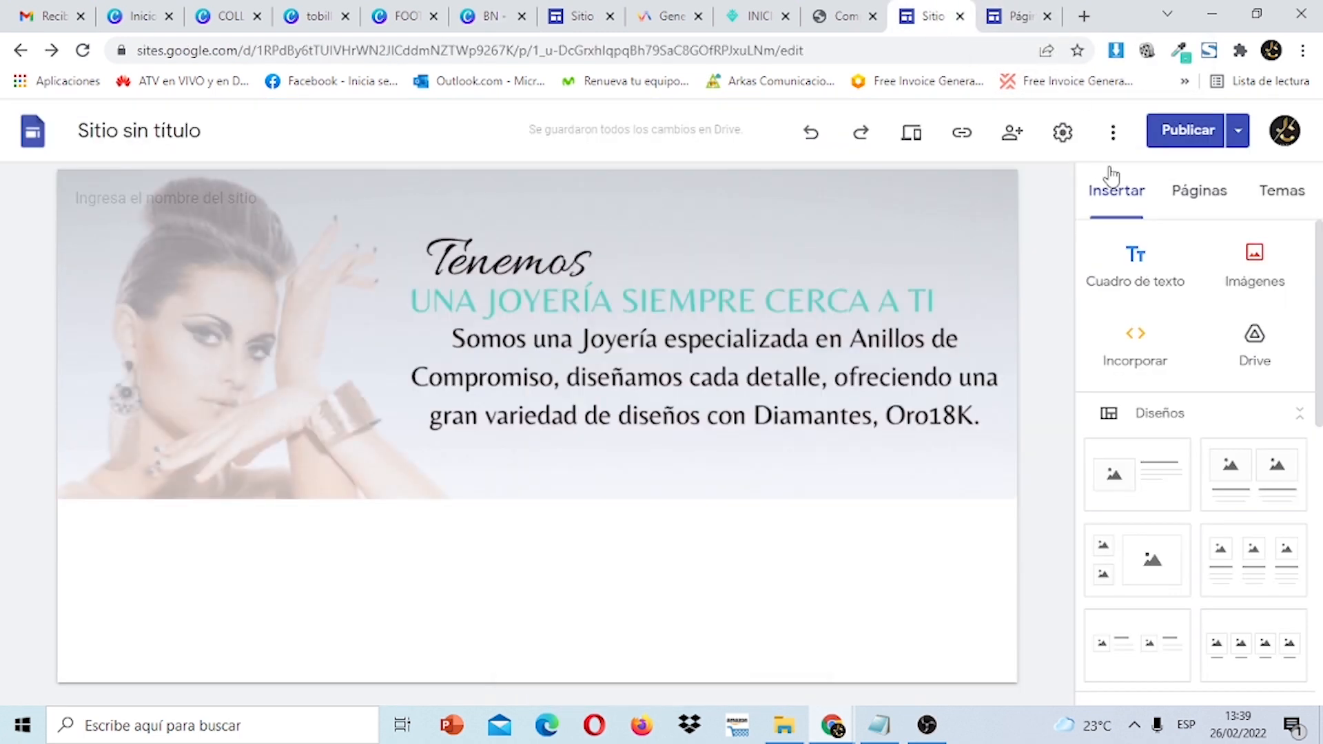
pyautogui.click(1046, 16)
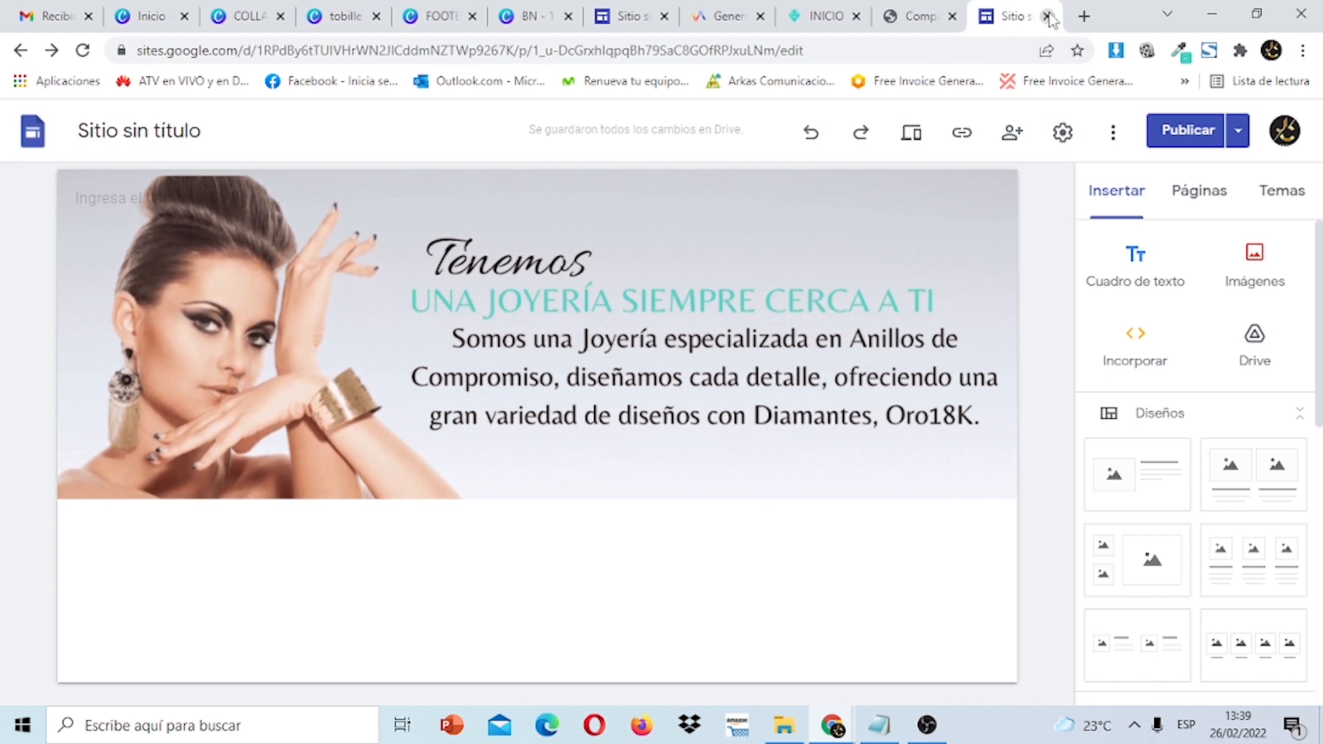
# Review the earlier Alina Joyas site, then return to the site editor.
pyautogui.click(815, 9)
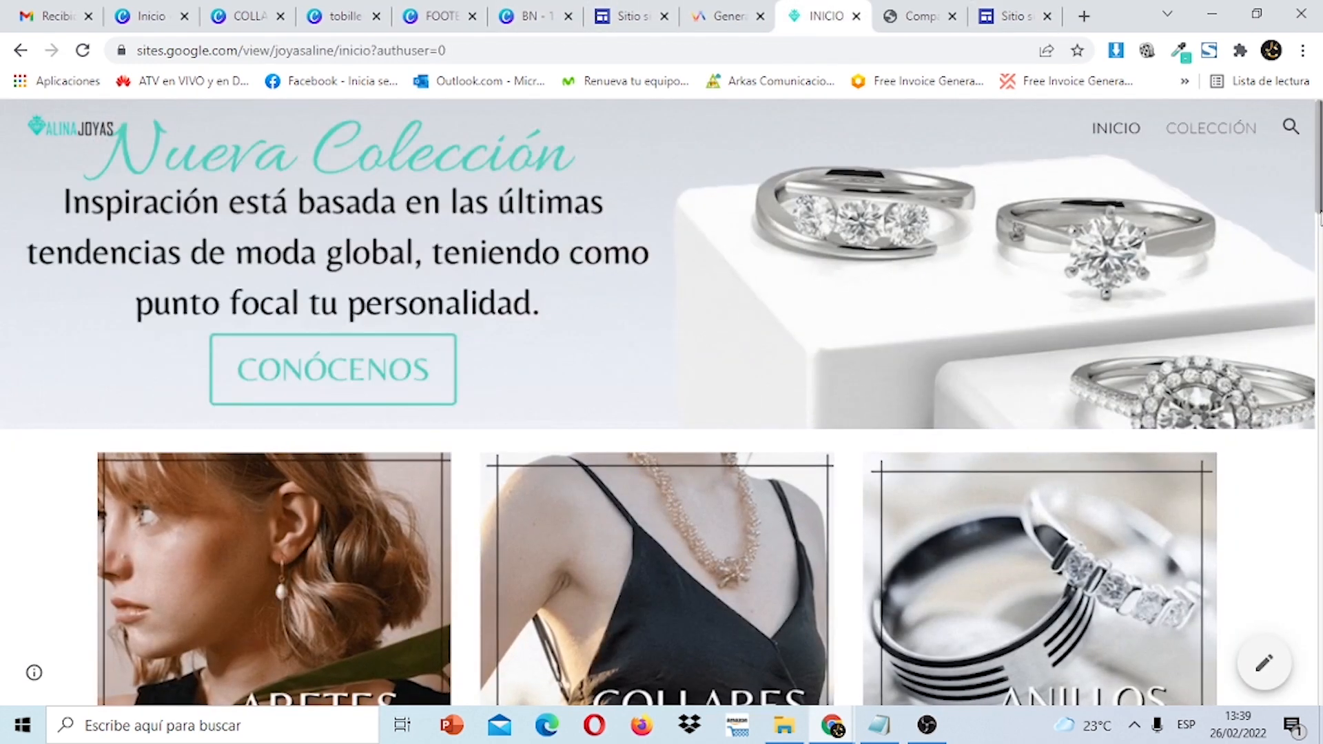
pyautogui.scroll(-4, 662, 403)
pyautogui.scroll(-2, 1004, 390)
pyautogui.scroll(5, 1004, 391)
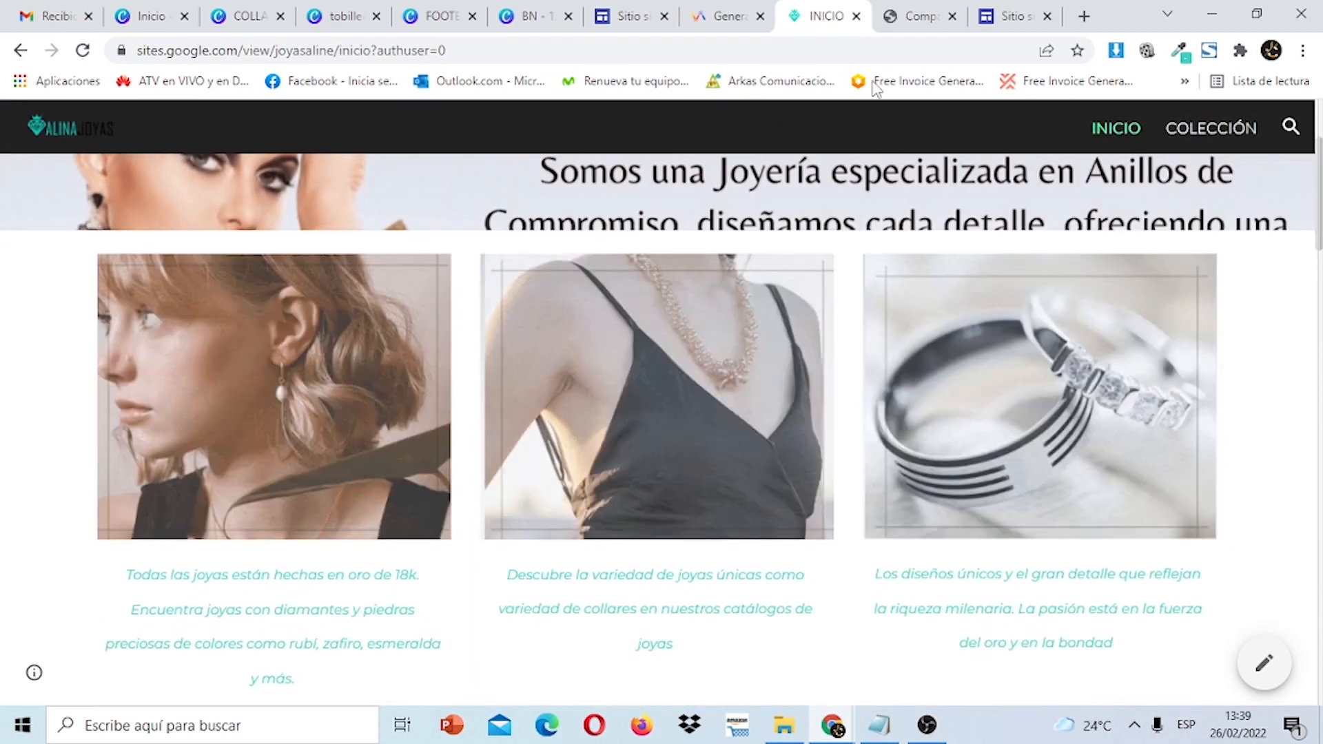
pyautogui.click(1007, 7)
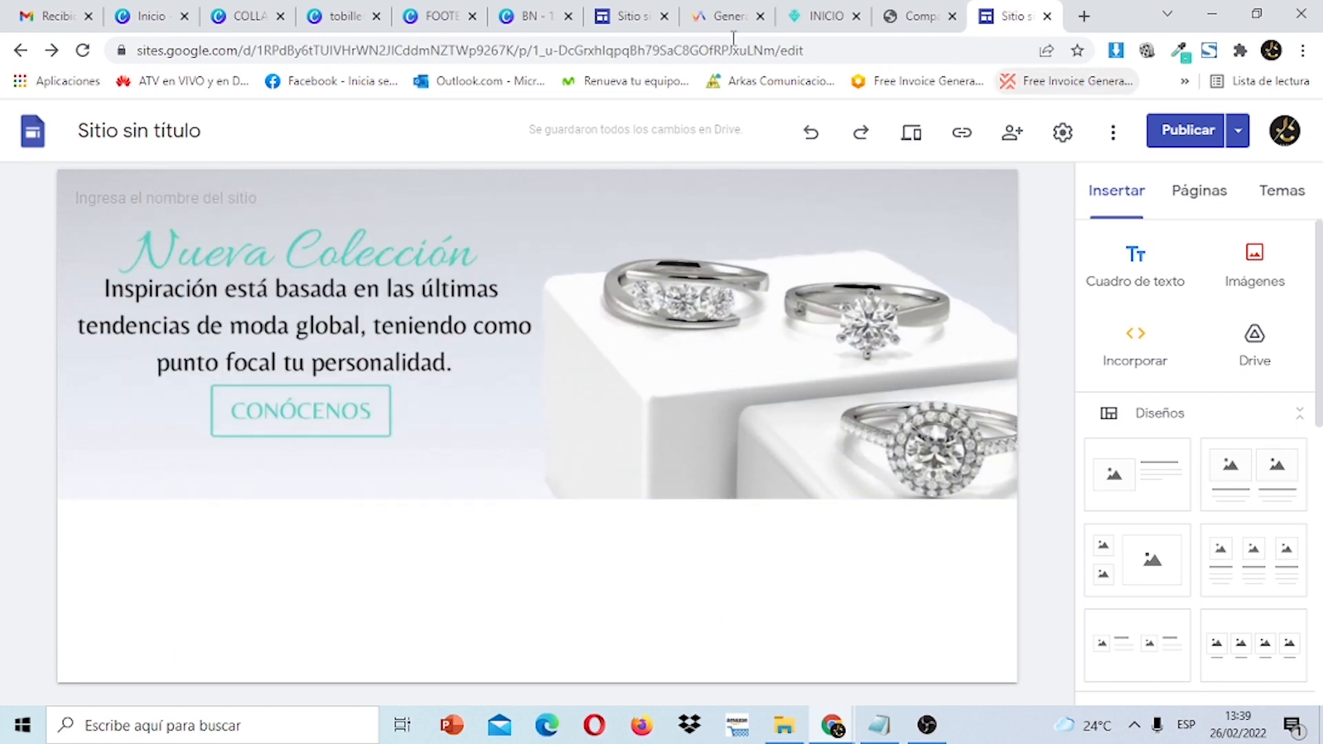
# Add a new blank fourth page to the COLLARES design.
pyautogui.click(252, 16)
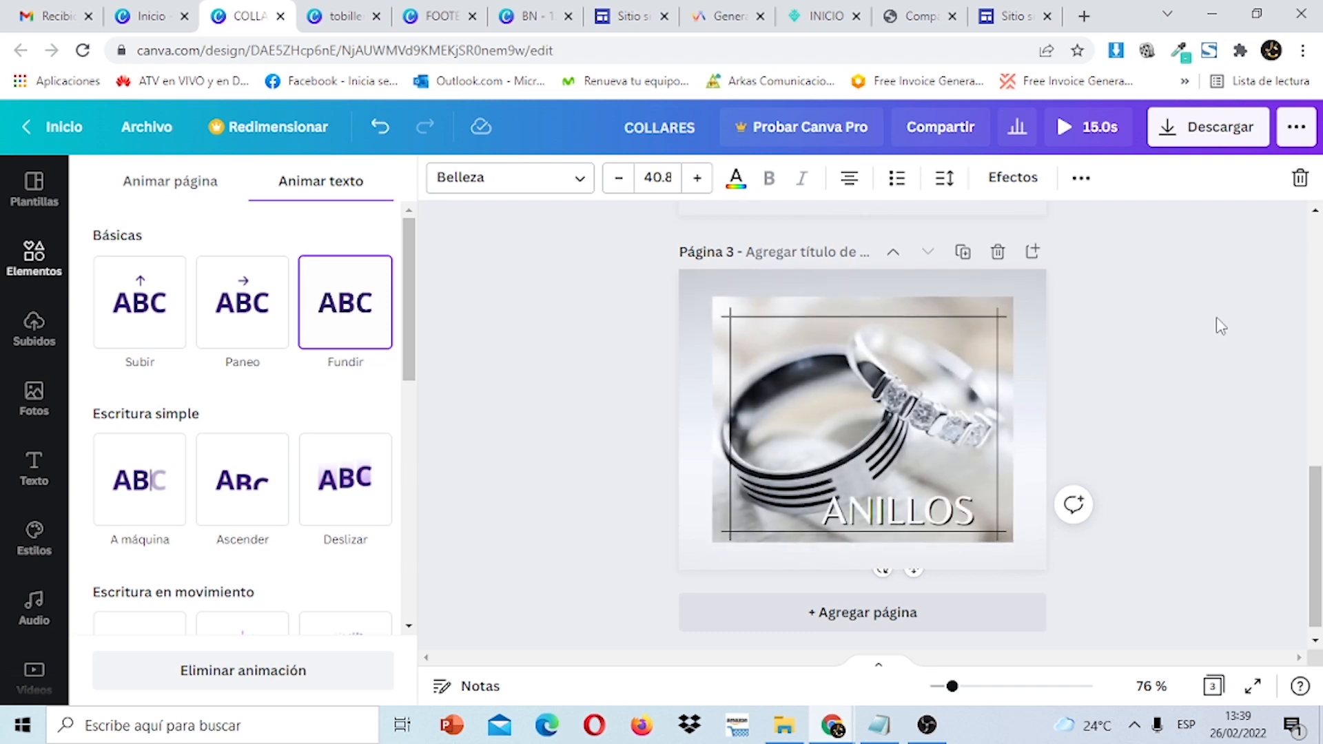
pyautogui.scroll(-1, 1226, 648)
pyautogui.click(1109, 698)
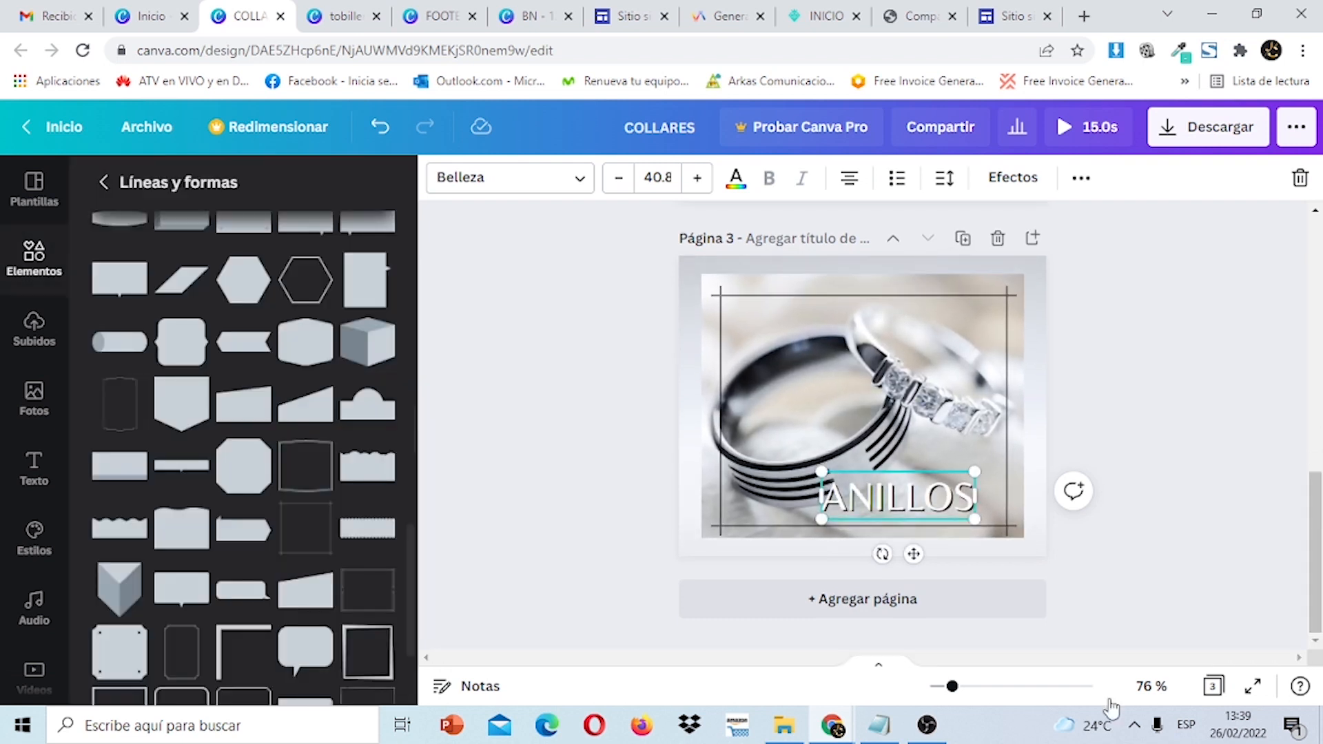
pyautogui.moveTo(1316, 513)
pyautogui.mouseDown()
pyautogui.moveTo(1316, 255)
pyautogui.moveTo(1316, 517)
pyautogui.mouseUp()
pyautogui.click(1003, 606)
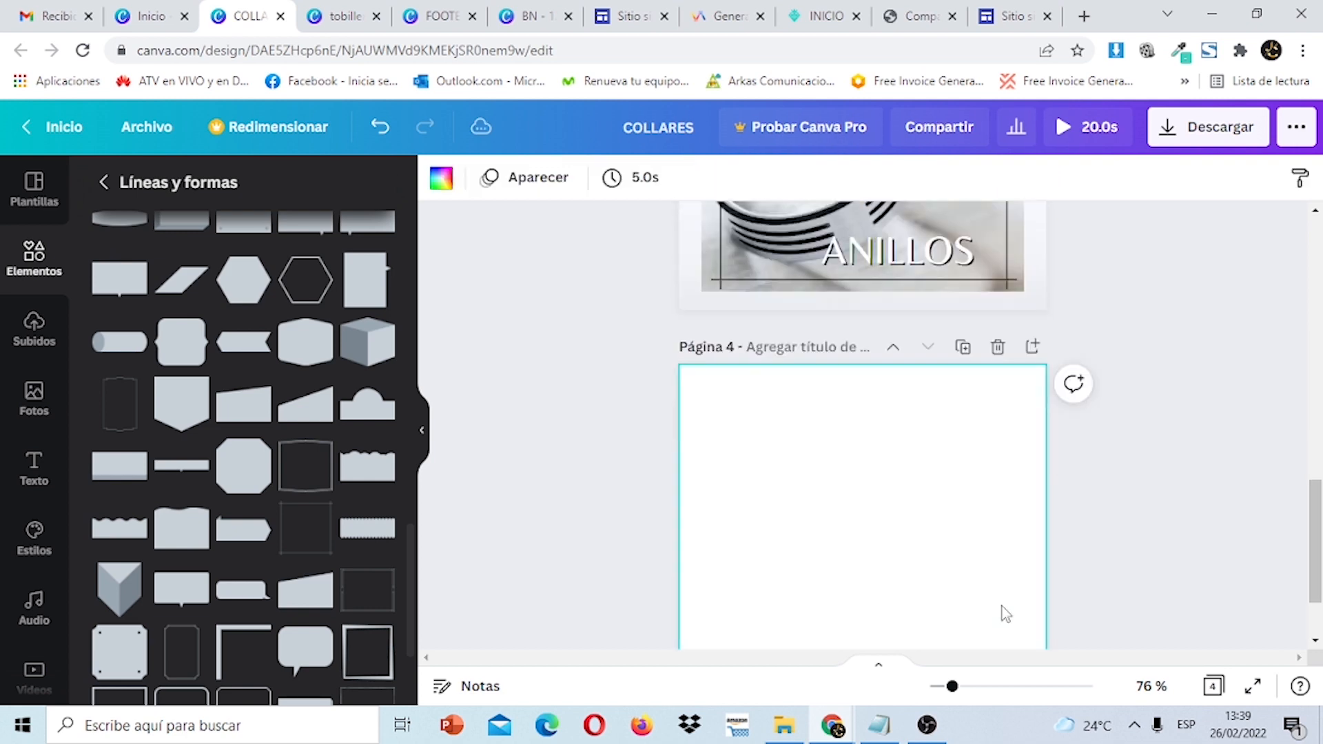
# Enter width 500 and height 409 in the custom design size settings.
pyautogui.moveTo(887, 732)
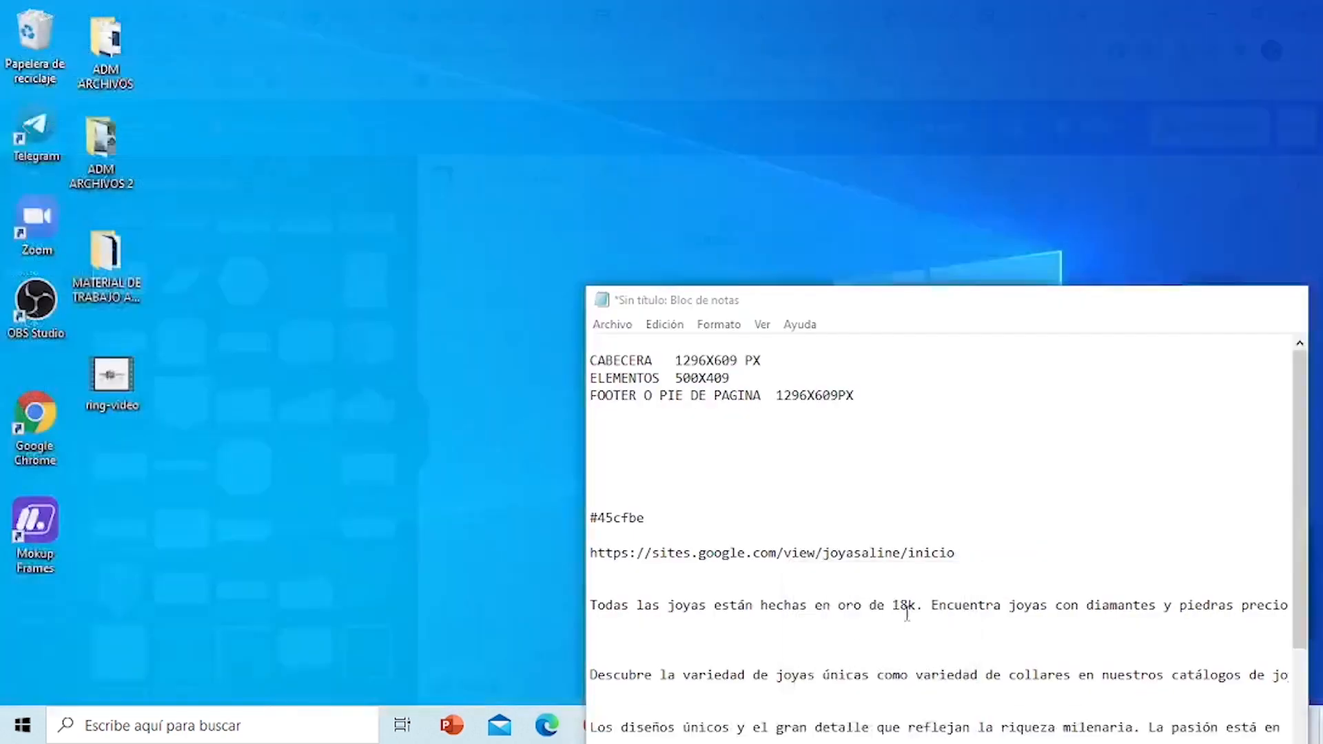
pyautogui.click(910, 620)
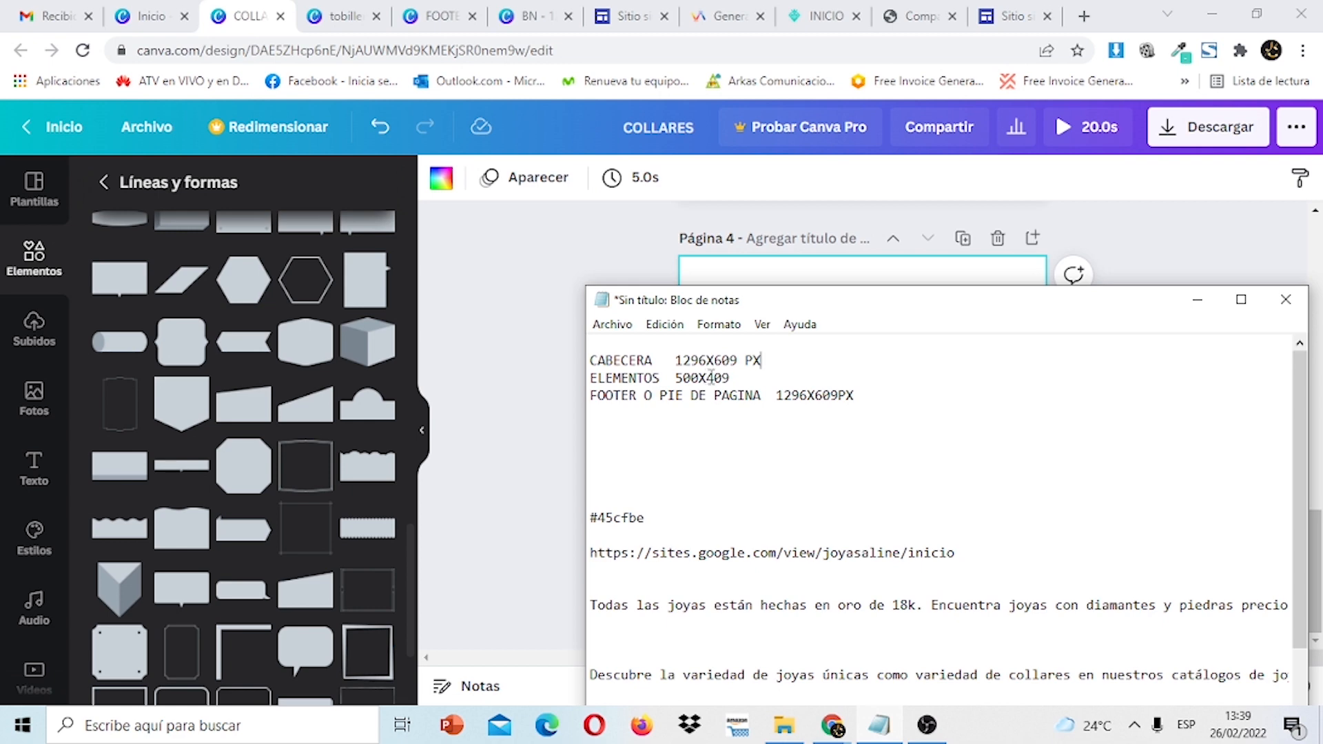
pyautogui.click(150, 10)
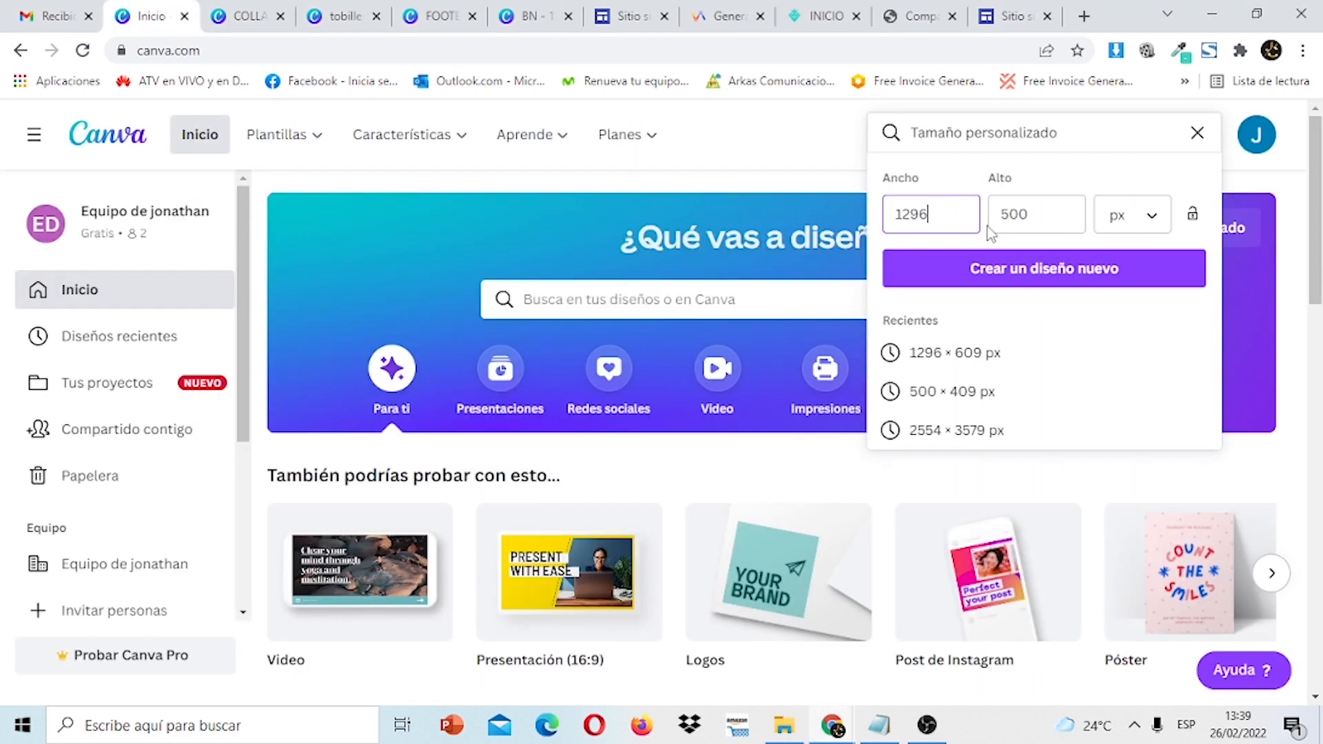
pyautogui.moveTo(947, 215); pyautogui.dragTo(871, 223)
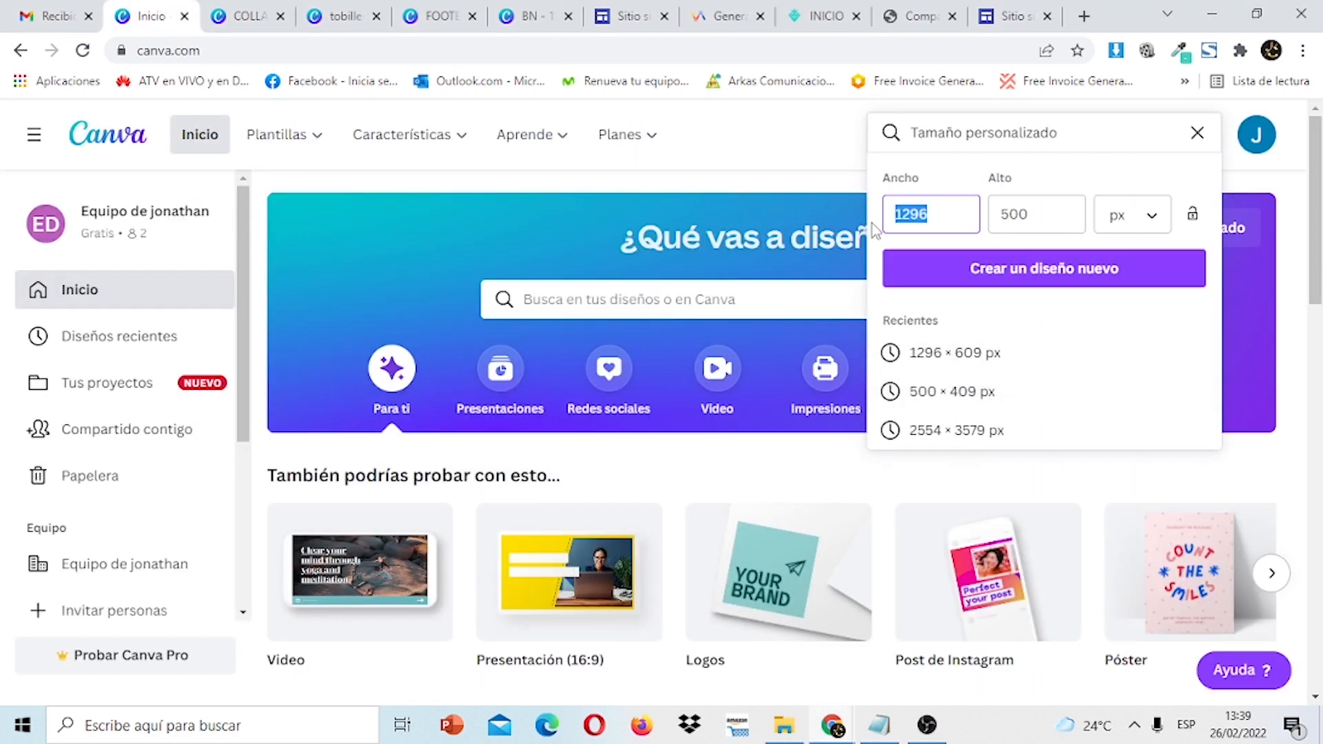
pyautogui.write('500')
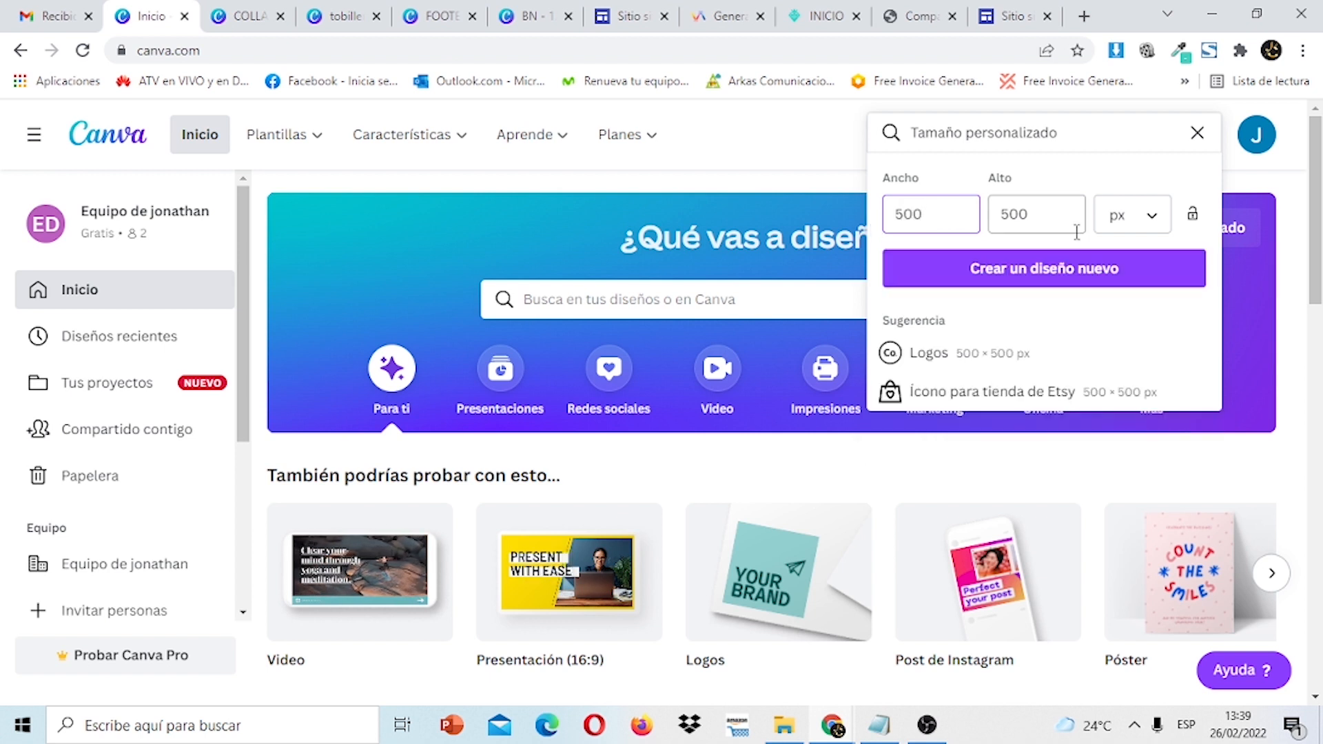
pyautogui.click(1023, 218)
pyautogui.write('409')
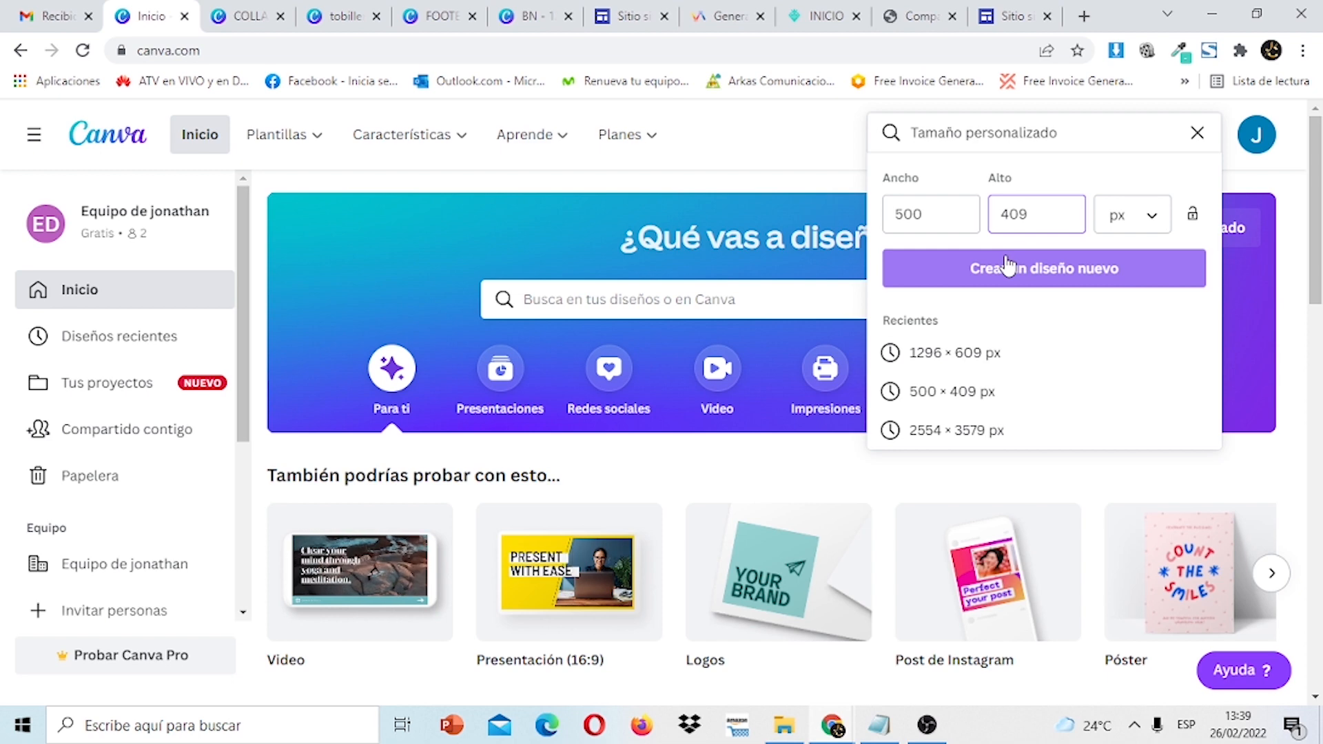
pyautogui.click(255, 11)
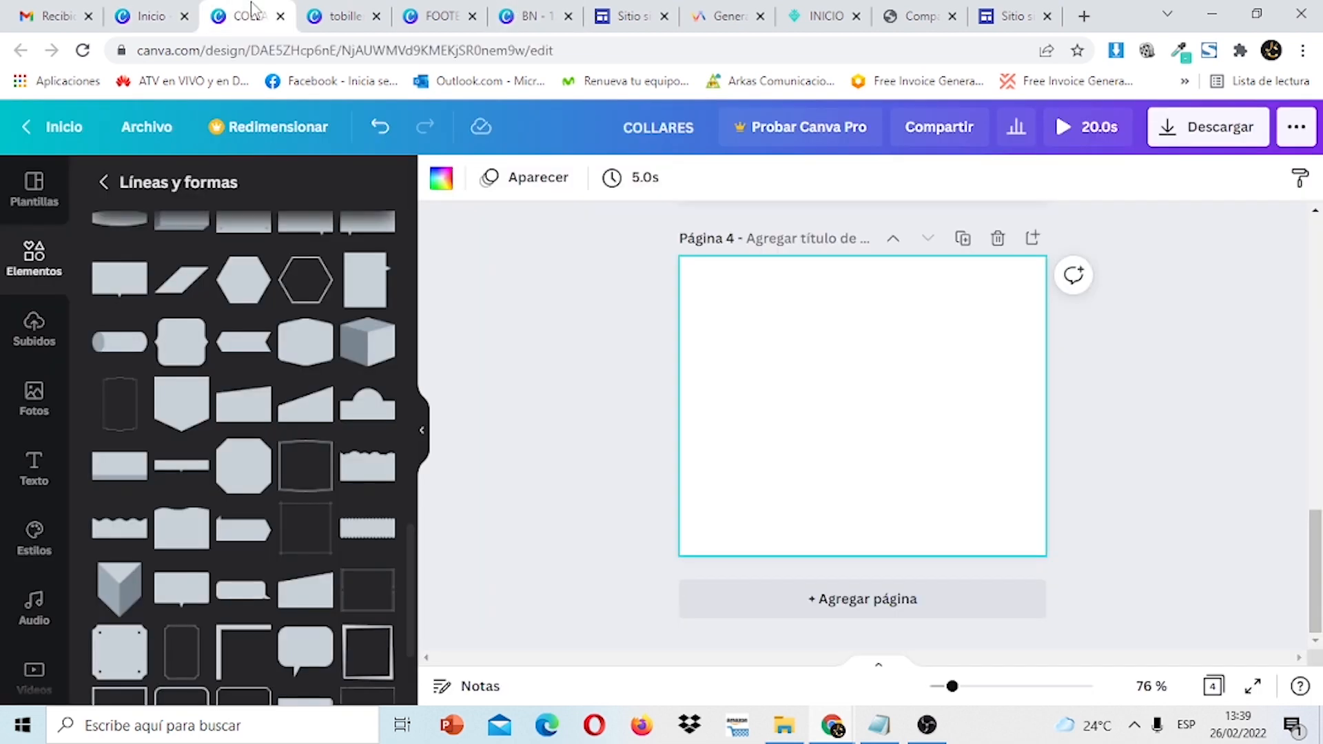
# Place the grey gradient image on page 4 and stretch it to fill the page.
pyautogui.moveTo(1321, 569); pyautogui.dragTo(1322, 616)
pyautogui.click(34, 331)
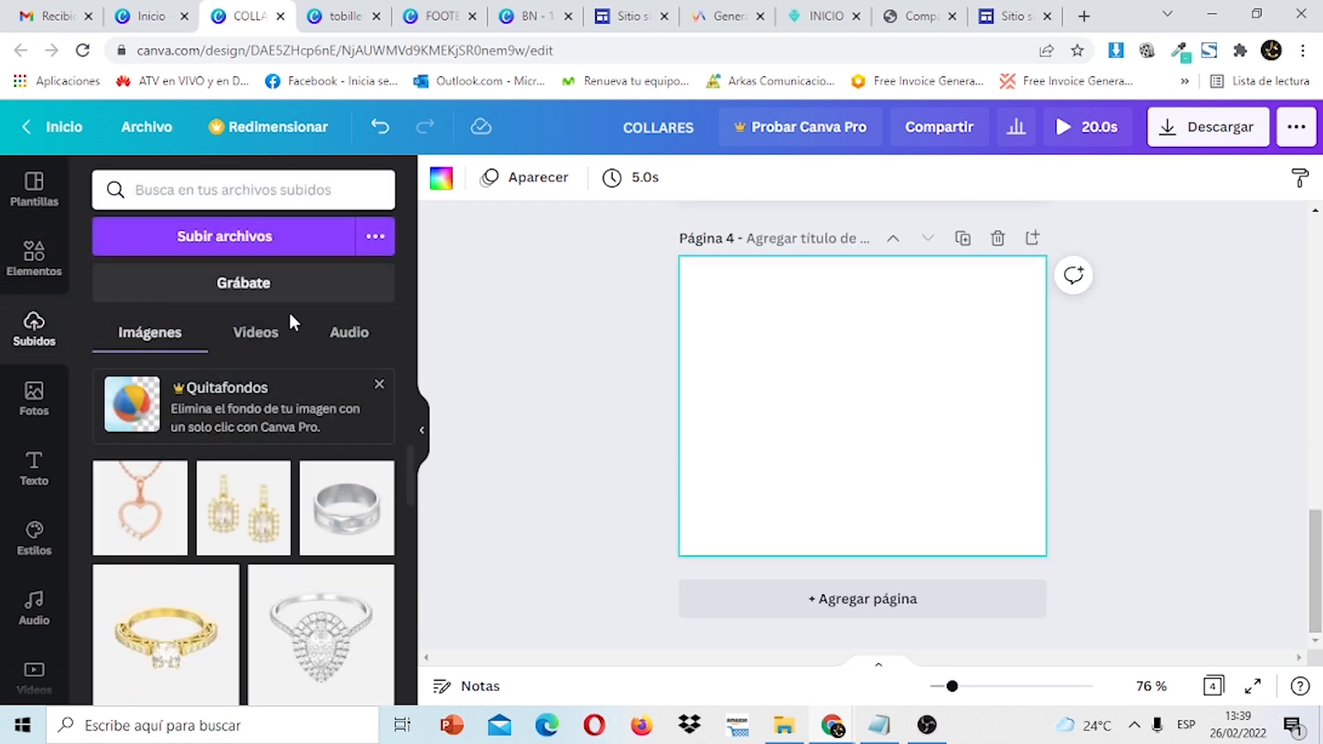
pyautogui.moveTo(412, 475); pyautogui.dragTo(419, 623)
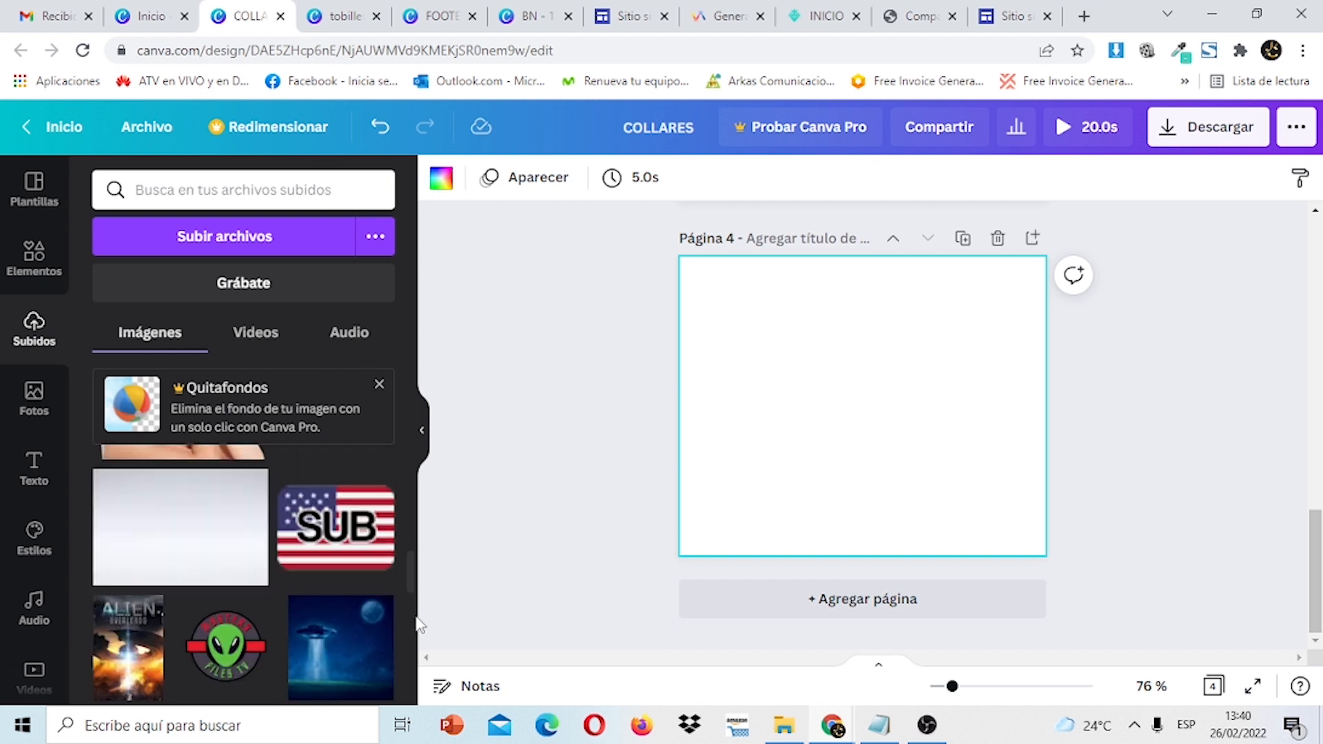
pyautogui.click(188, 532)
pyautogui.moveTo(846, 418); pyautogui.dragTo(803, 351)
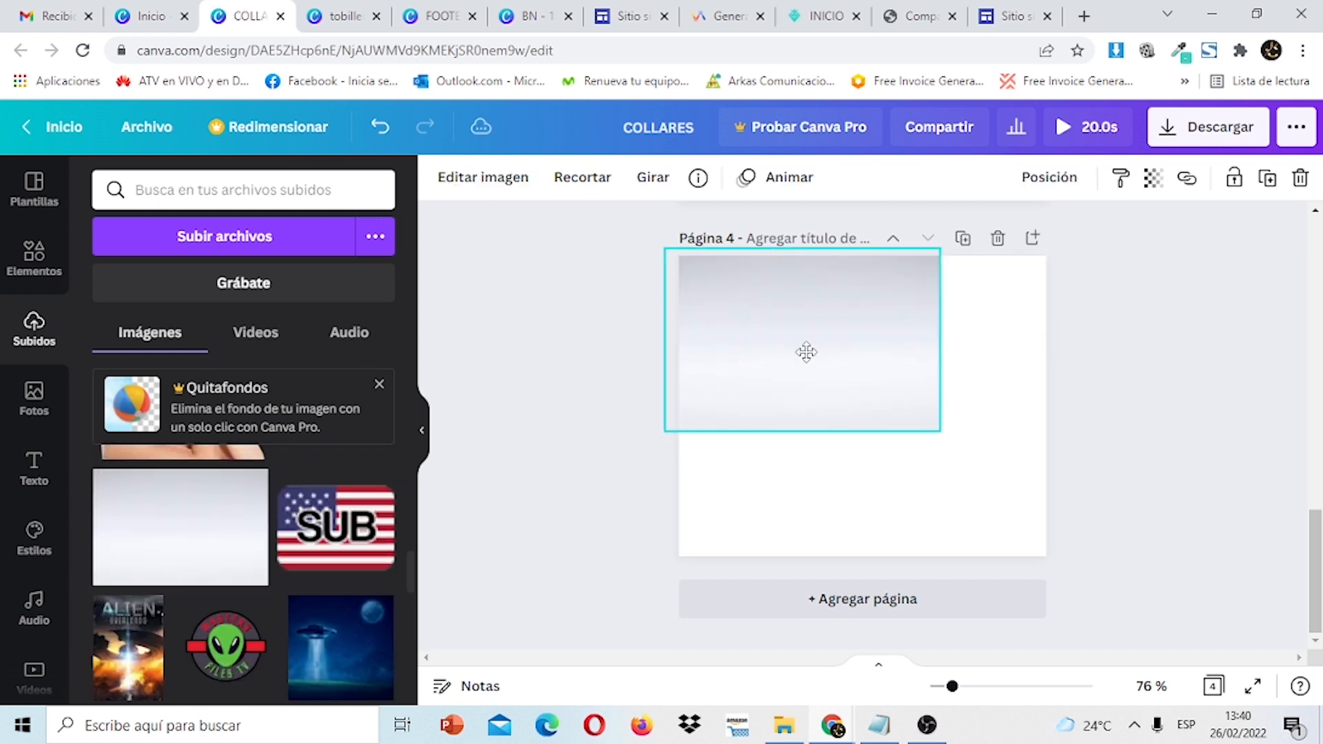
pyautogui.moveTo(947, 431); pyautogui.dragTo(1113, 591)
pyautogui.click(1212, 462)
pyautogui.moveTo(1318, 561)
pyautogui.mouseDown()
pyautogui.moveTo(1319, 455)
pyautogui.moveTo(1317, 566)
pyautogui.mouseUp()
pyautogui.moveTo(412, 578); pyautogui.dragTo(419, 537)
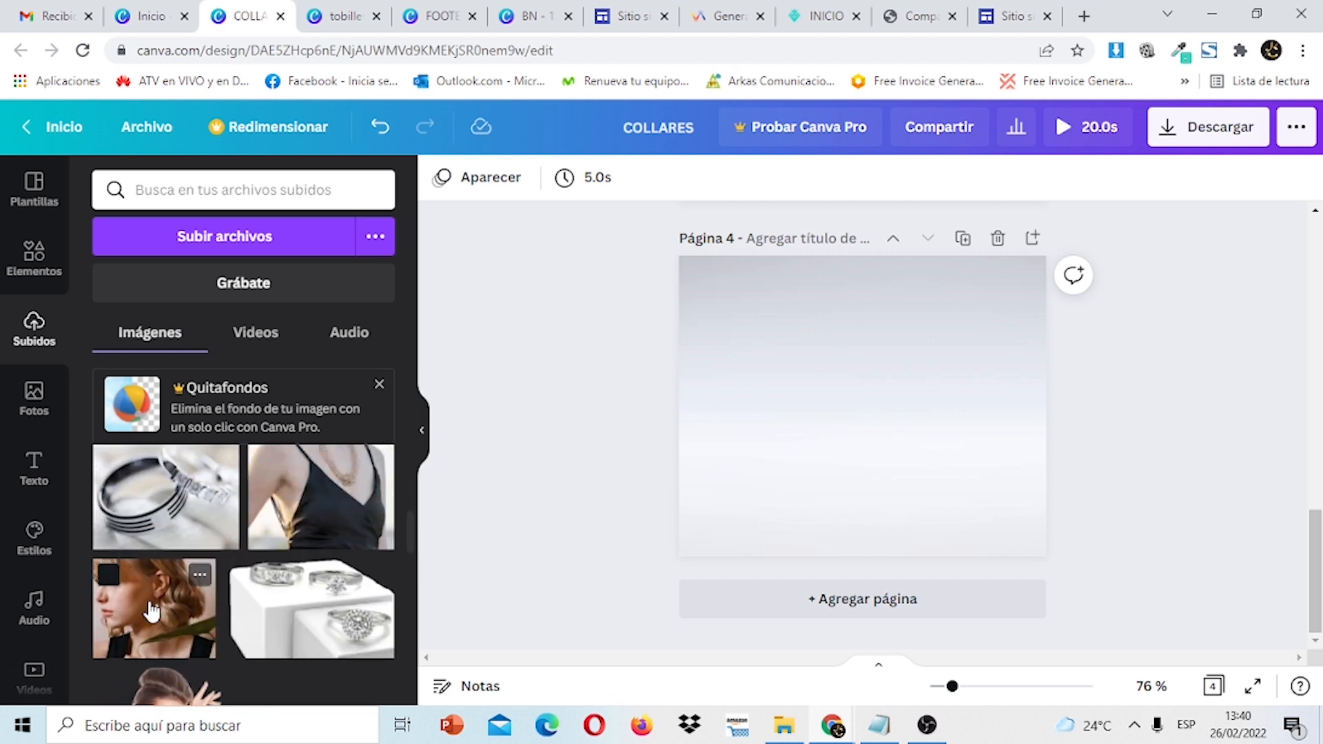
# Add the uploaded pearl-earring woman photo onto page 4 over the gradient.
pyautogui.click(153, 610)
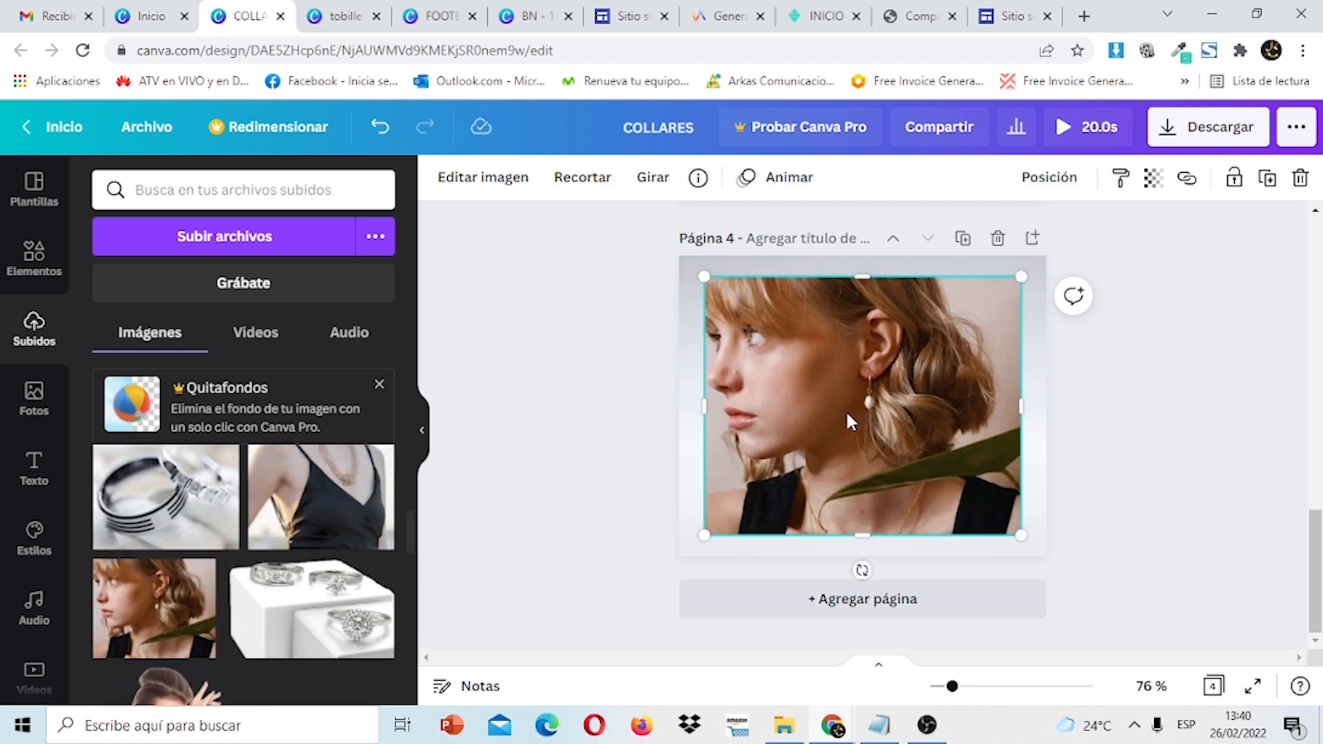
pyautogui.click(1206, 415)
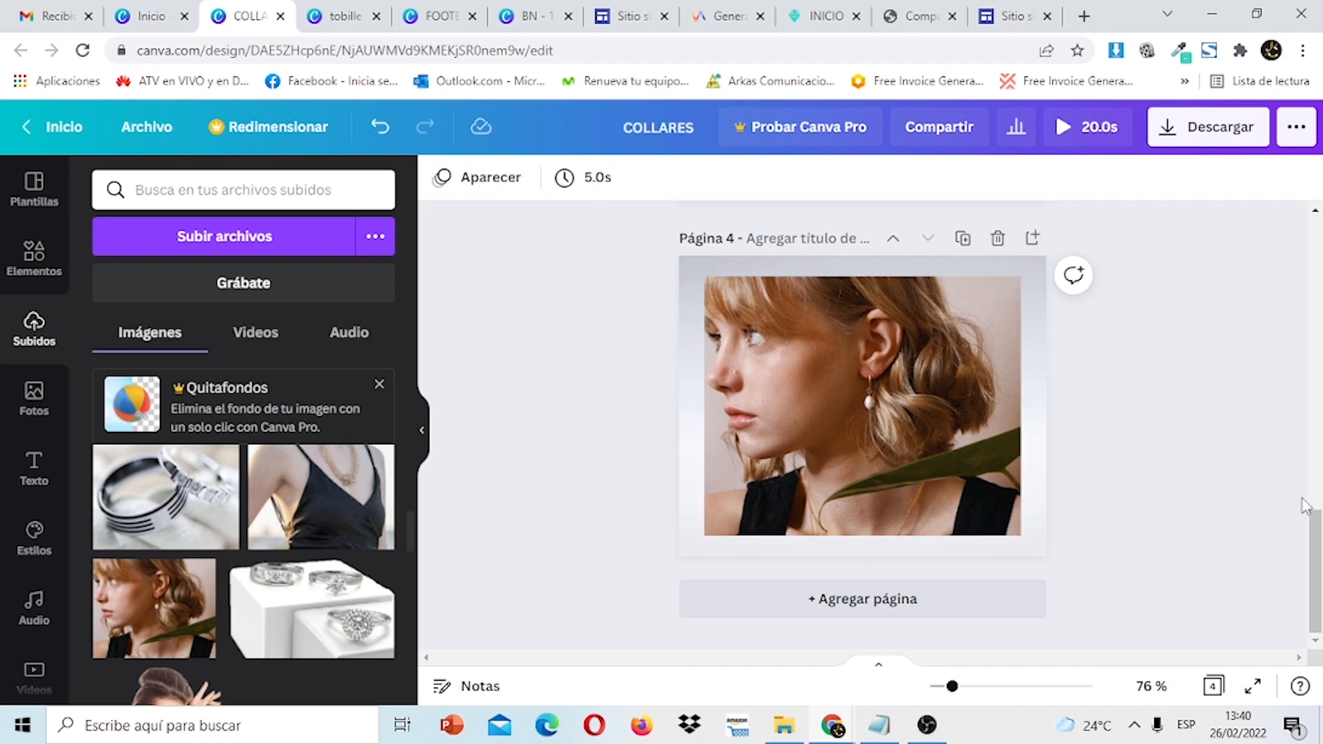
pyautogui.scroll(4, 1206, 414)
pyautogui.scroll(10, 1313, 268)
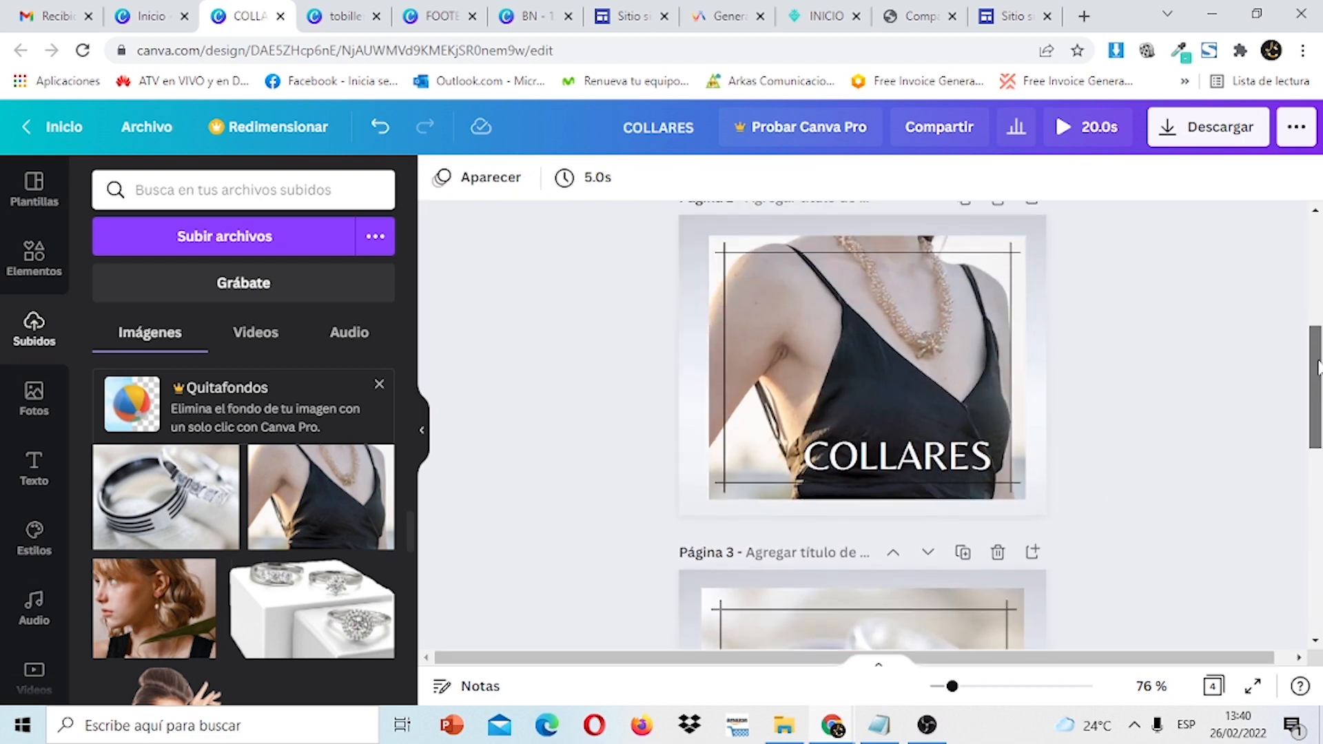
pyautogui.moveTo(1313, 267); pyautogui.dragTo(1313, 549)
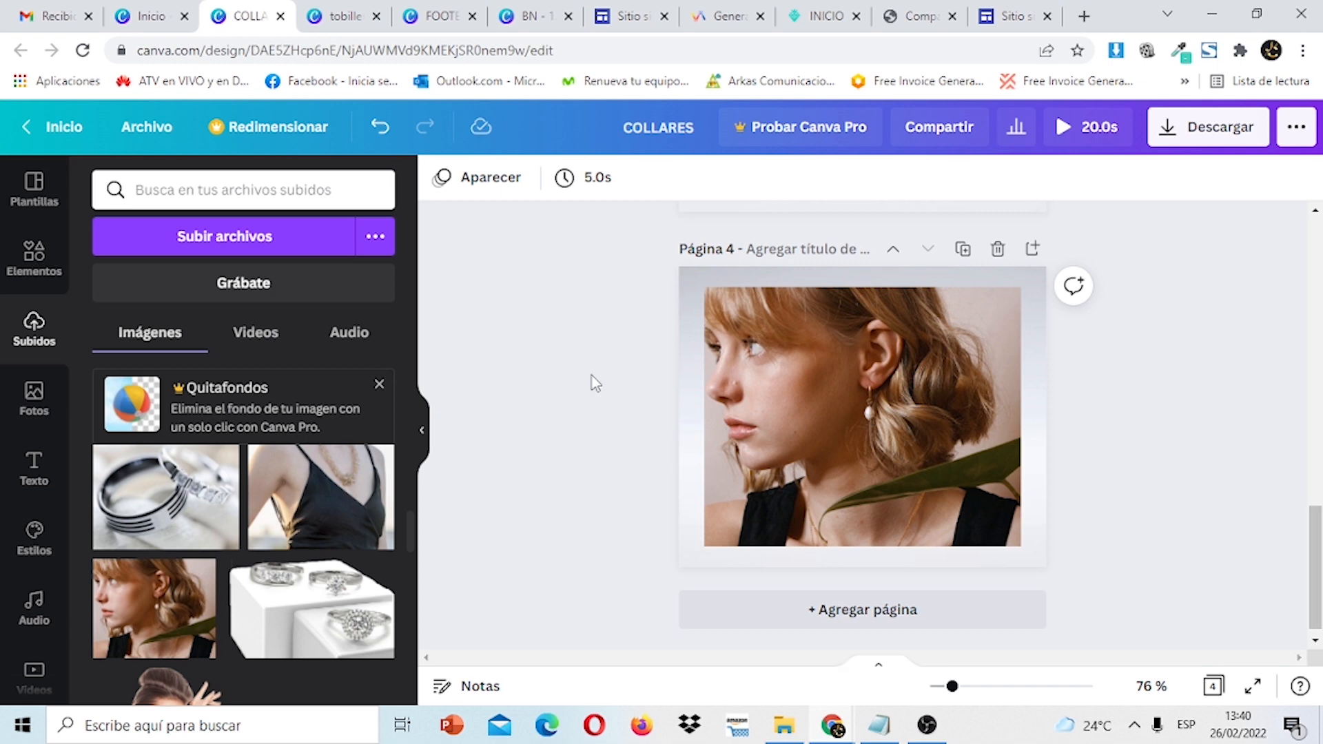
pyautogui.click(52, 270)
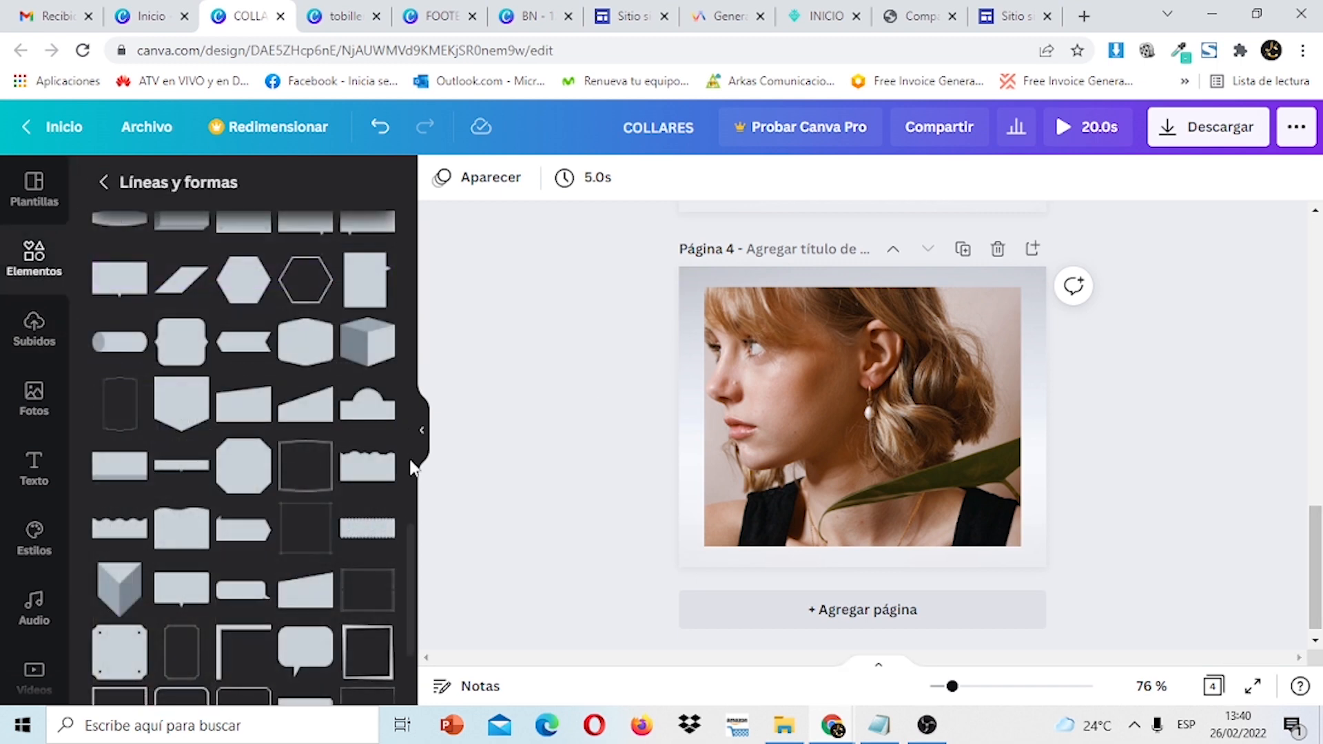
pyautogui.moveTo(412, 560)
pyautogui.mouseDown()
pyautogui.moveTo(411, 206)
pyautogui.moveTo(426, 392)
pyautogui.moveTo(409, 401)
pyautogui.moveTo(412, 573)
pyautogui.mouseUp()
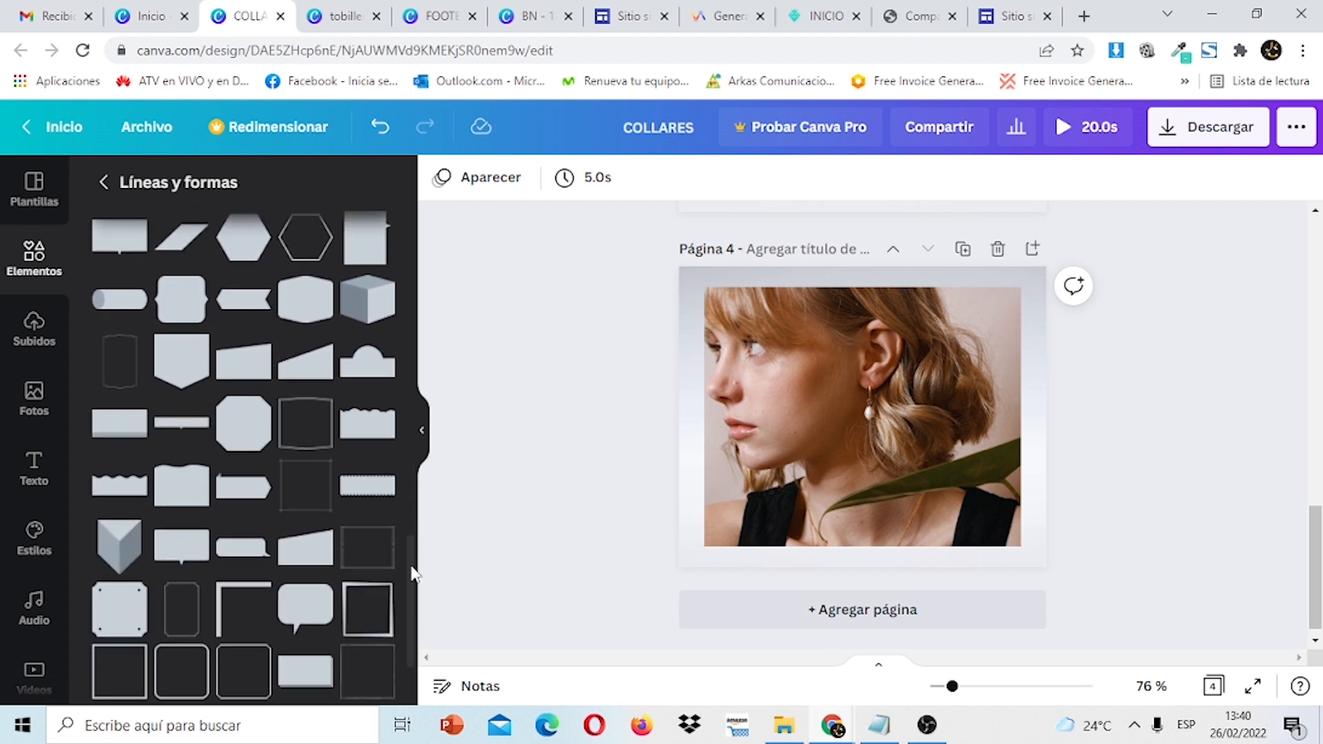
# Add a black square outline frame over the earring photo on page 4.
pyautogui.click(301, 494)
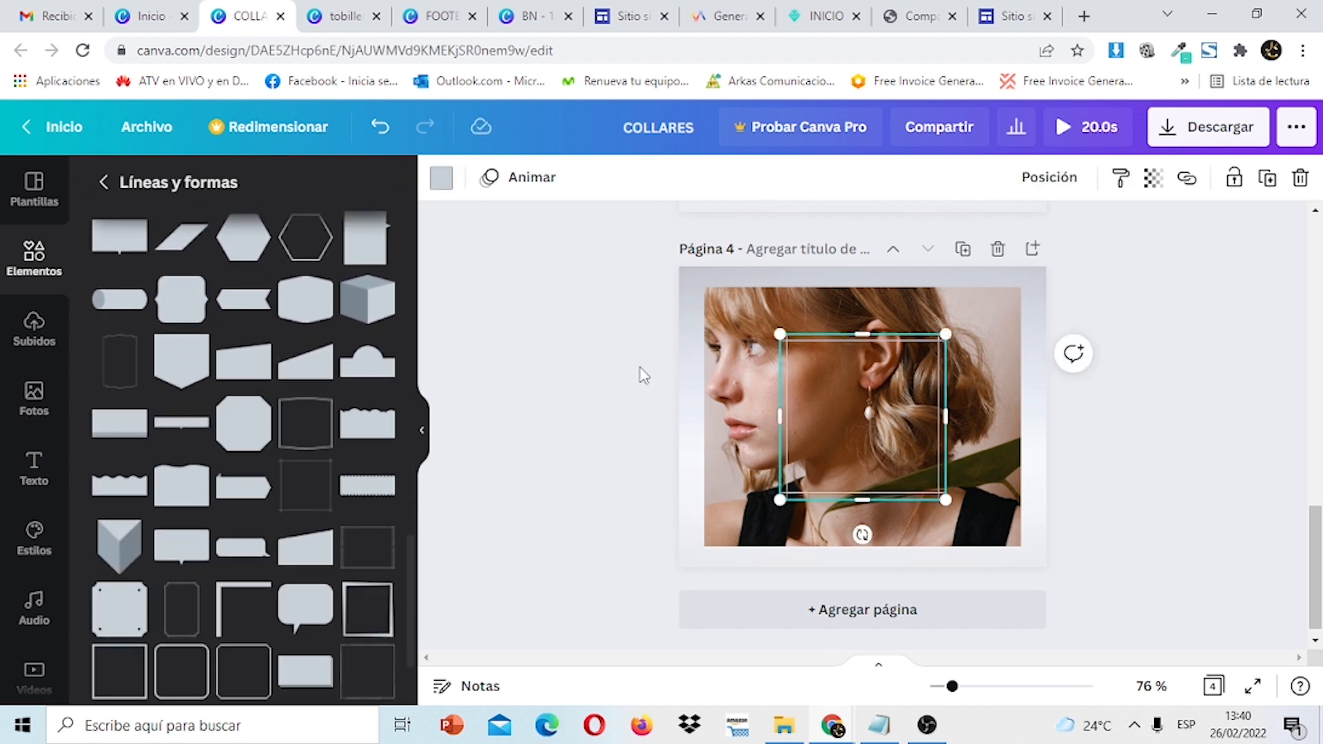
pyautogui.click(442, 180)
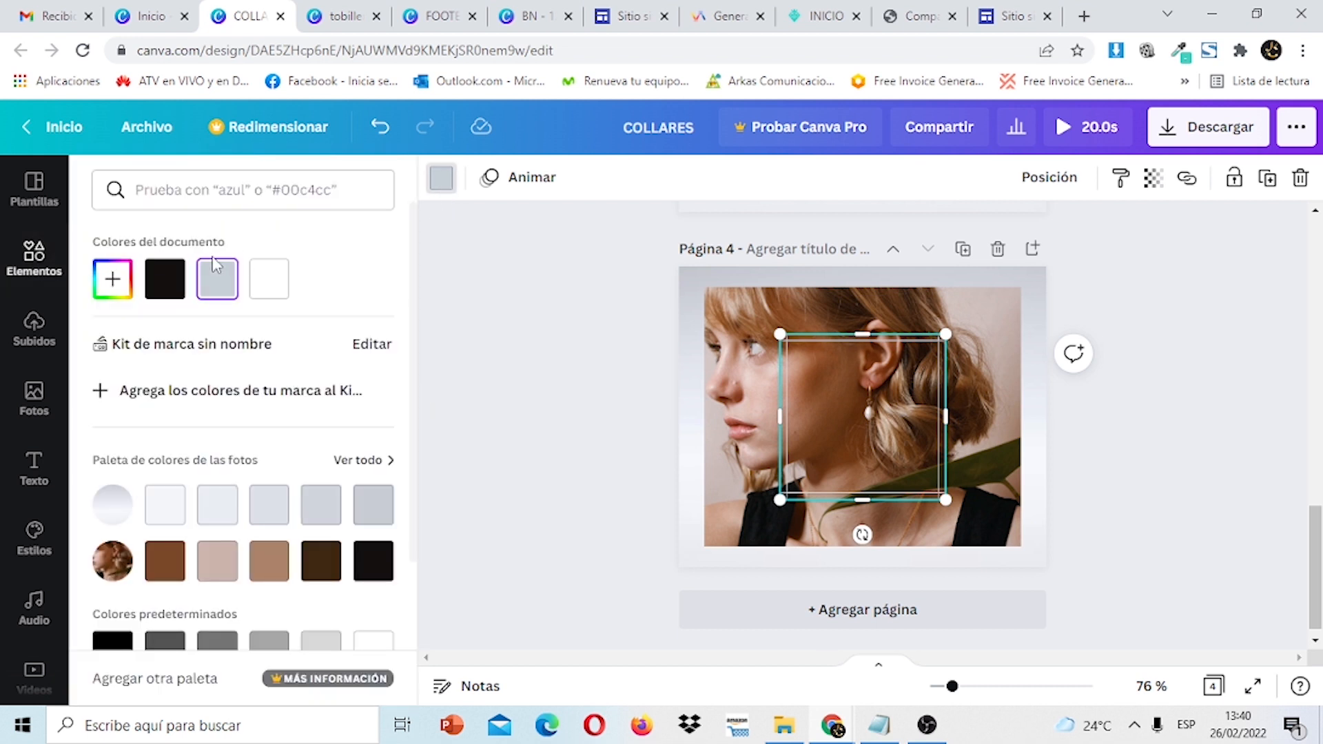
pyautogui.click(152, 293)
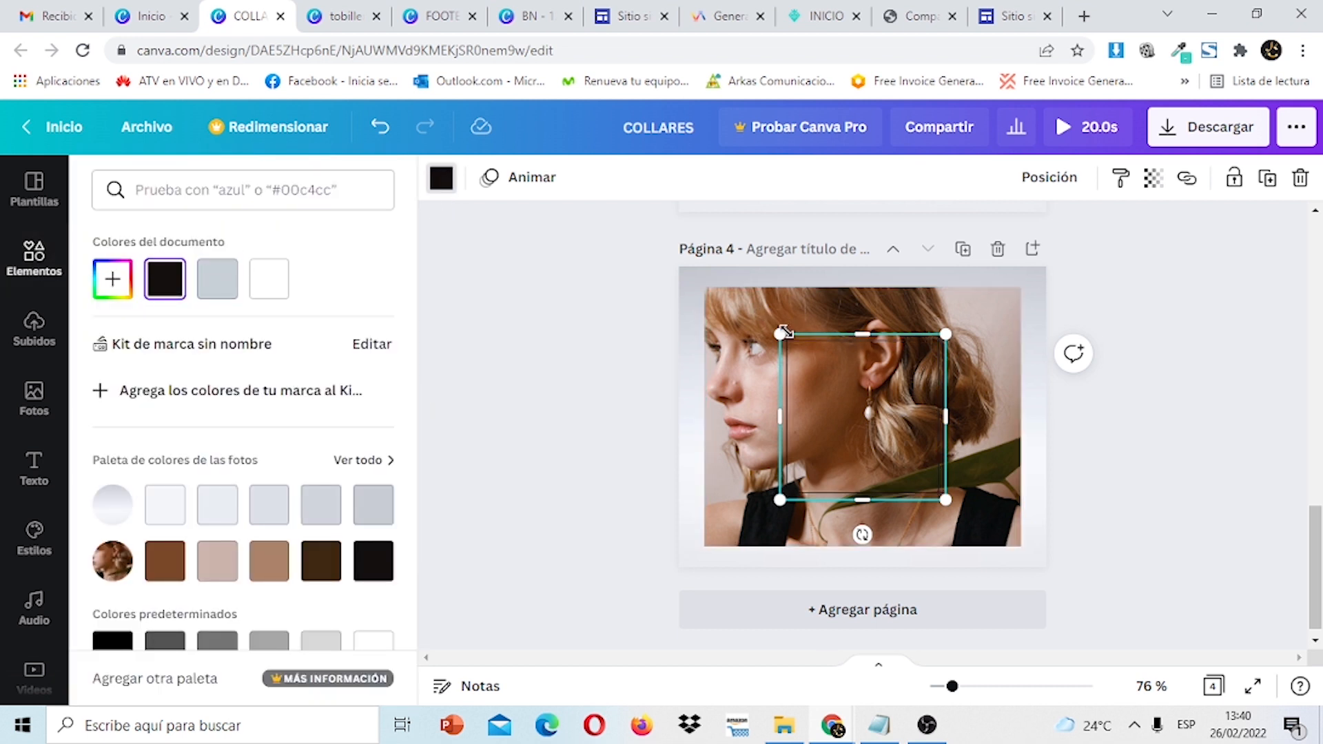
# Stretch the outline frame to about 480 × 417 so it encloses the whole photo.
pyautogui.moveTo(780, 334); pyautogui.dragTo(693, 275)
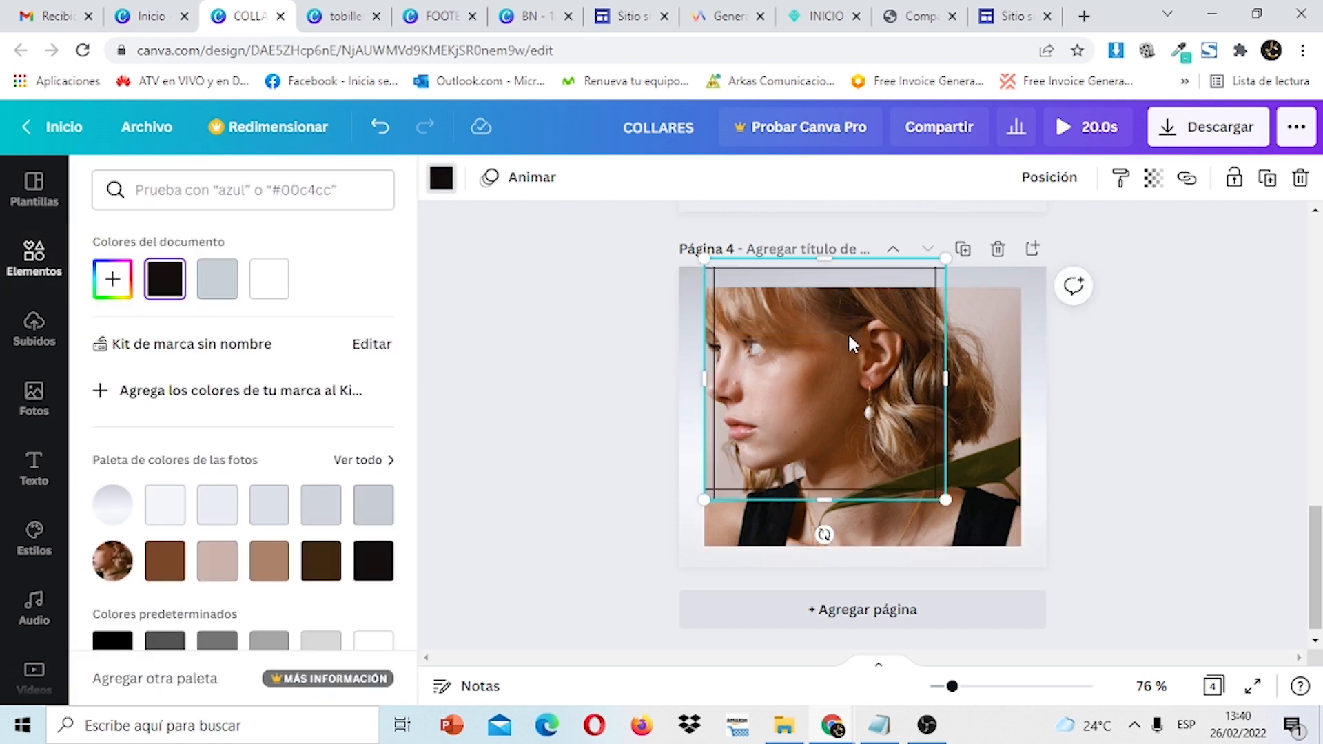
pyautogui.moveTo(851, 342); pyautogui.dragTo(839, 350)
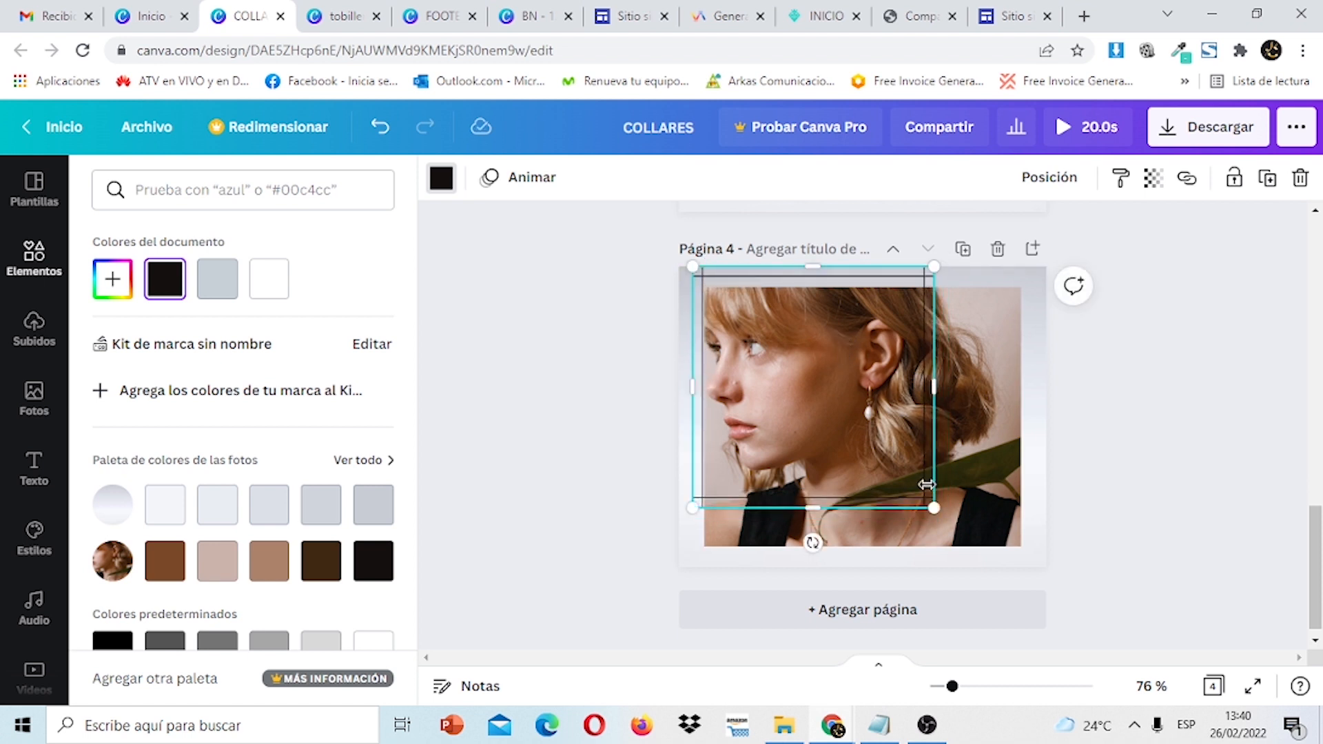
pyautogui.moveTo(935, 508); pyautogui.dragTo(1071, 518)
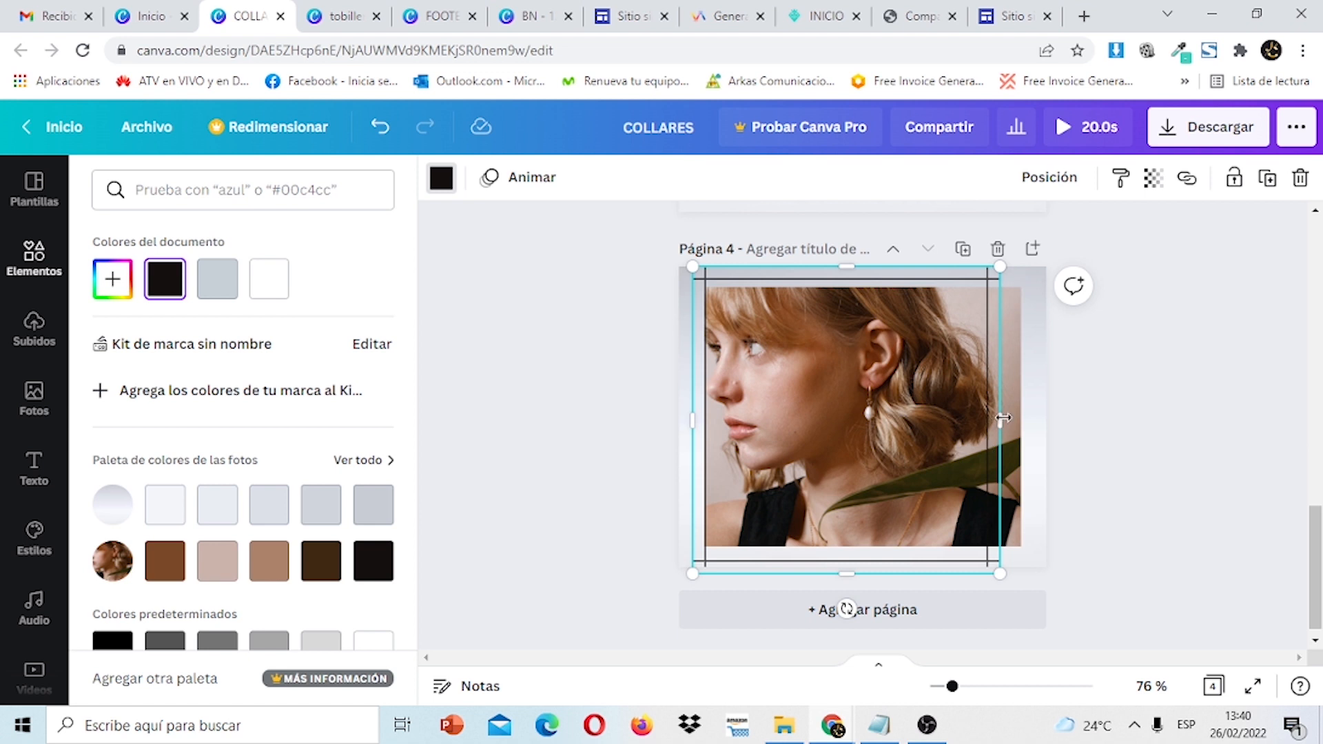
pyautogui.moveTo(1003, 418)
pyautogui.mouseDown()
pyautogui.moveTo(1046, 410)
pyautogui.moveTo(990, 404)
pyautogui.mouseUp()
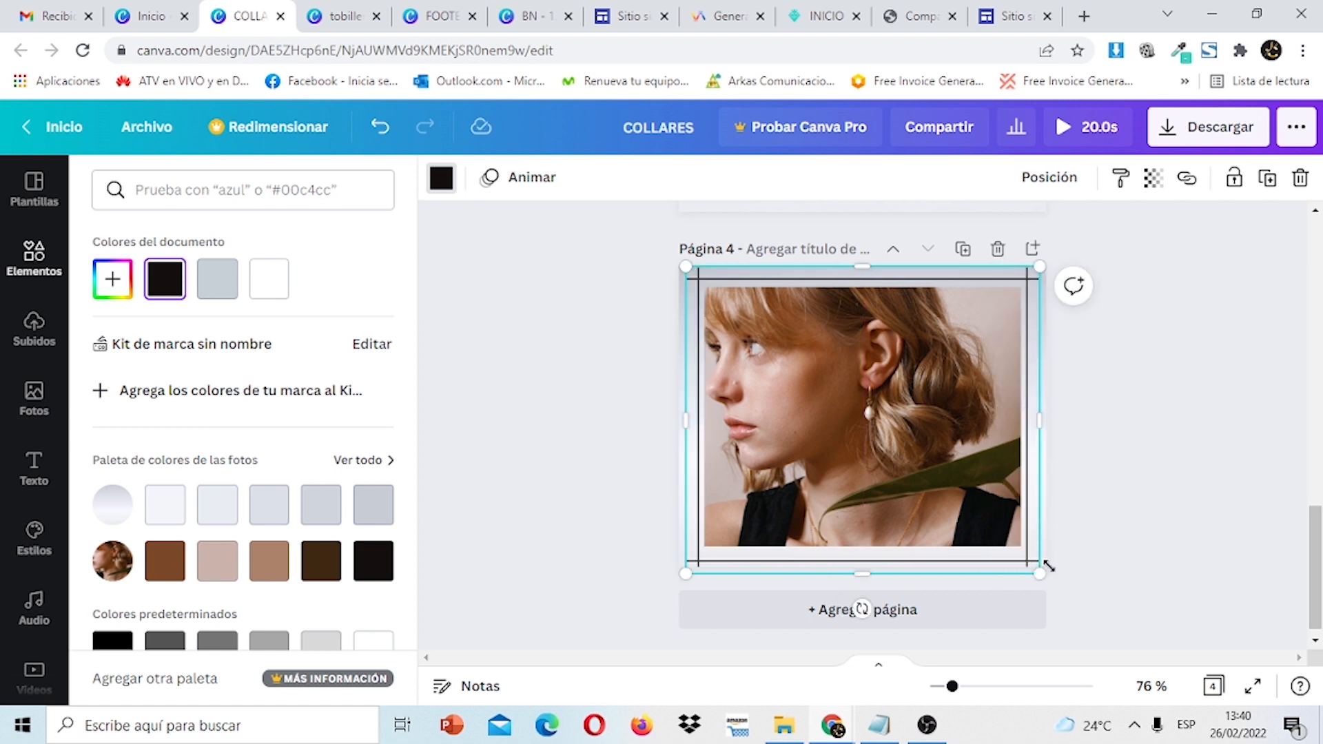
pyautogui.moveTo(1040, 570)
pyautogui.mouseDown()
pyautogui.moveTo(1068, 582)
pyautogui.moveTo(1049, 559)
pyautogui.mouseUp()
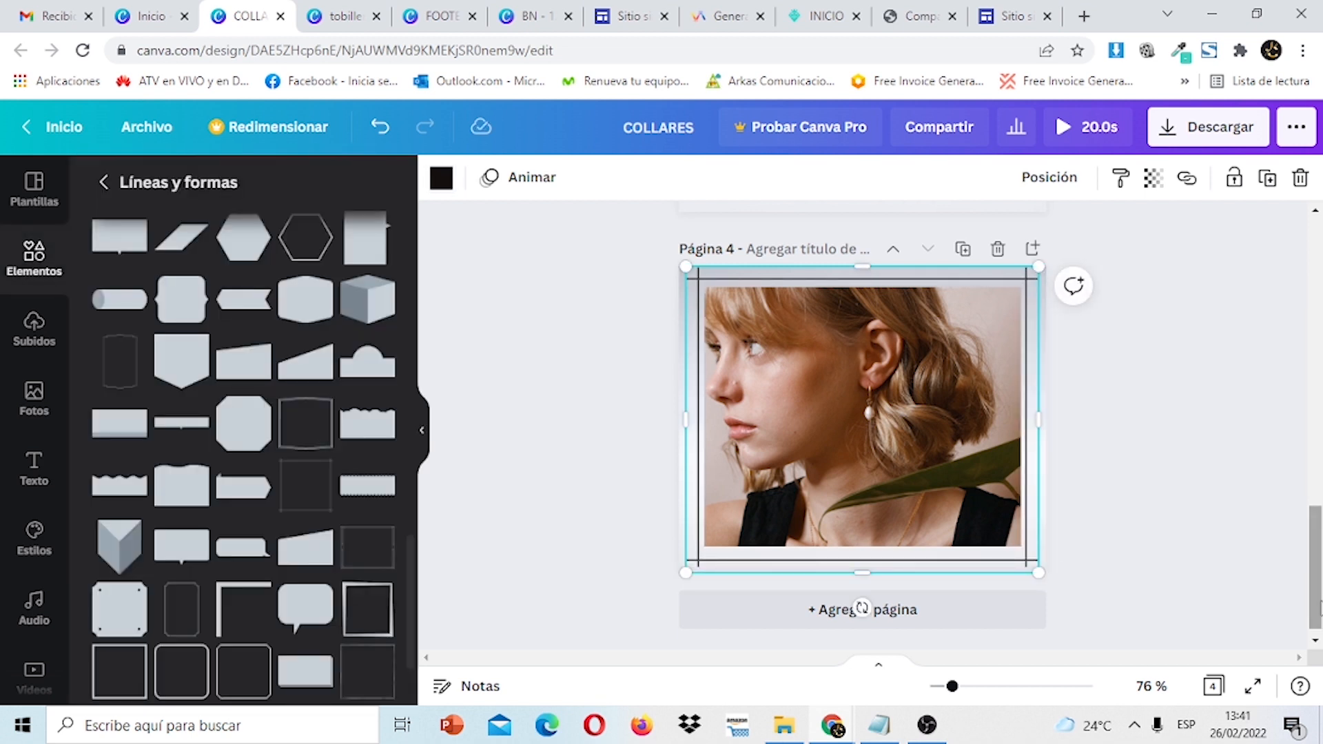
pyautogui.scroll(15, 1199, 348)
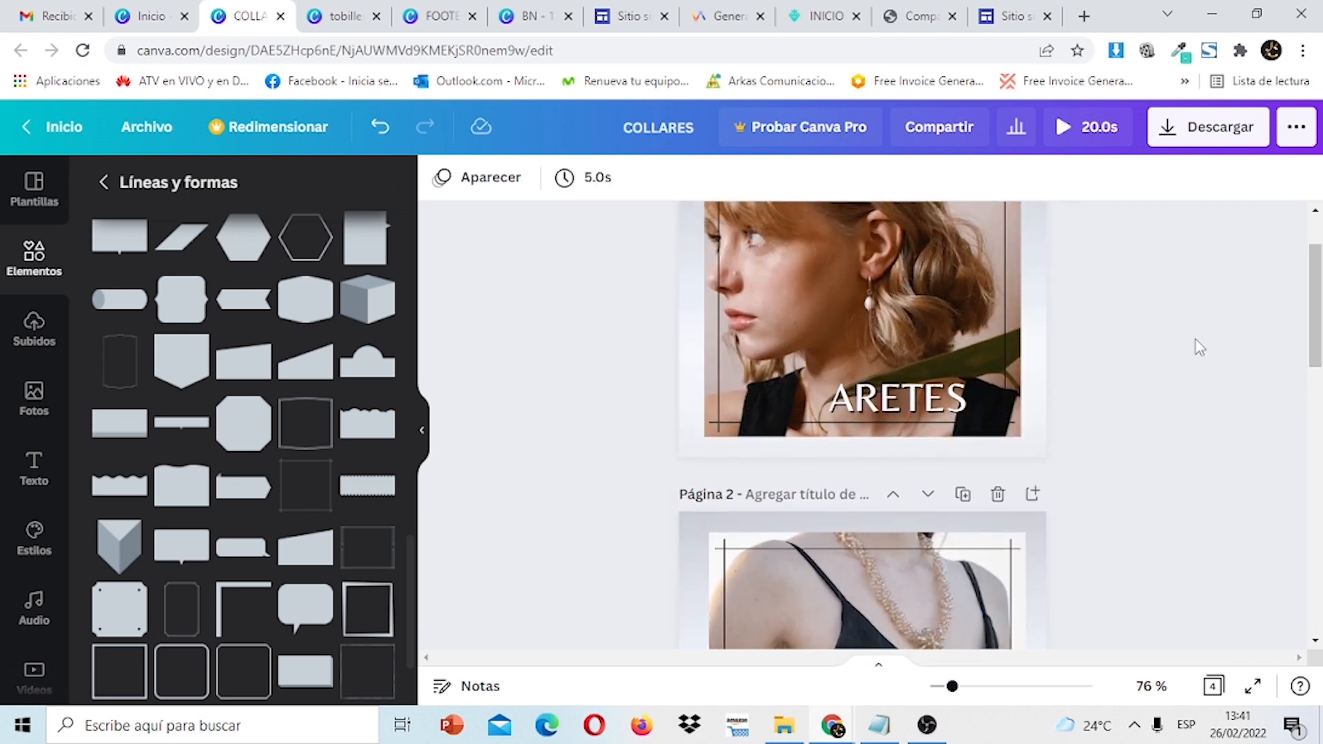
# Copy the ARETES title from page 1 and paste it onto page 4.
pyautogui.click(962, 403)
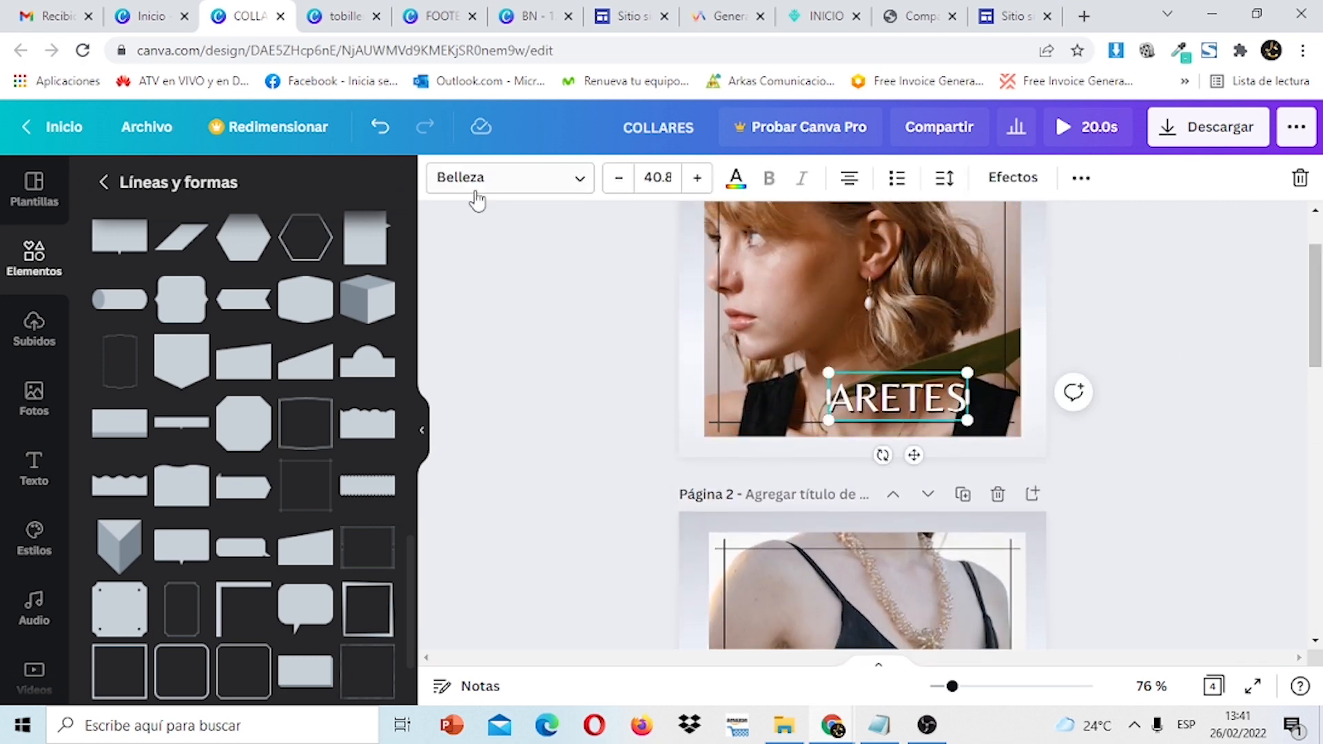
pyautogui.doubleClick(937, 401)
pyautogui.hotkey('ctrl', 'c')
pyautogui.rightClick(937, 401)
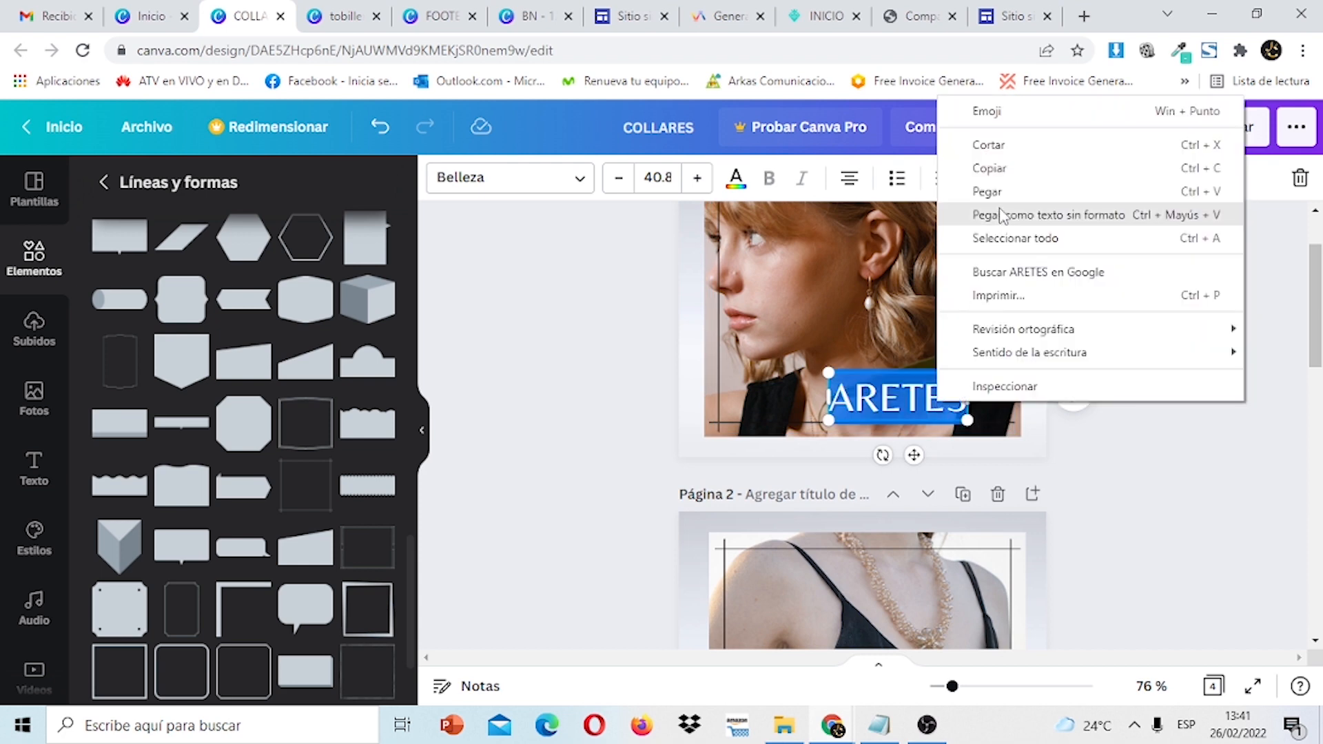
pyautogui.click(989, 168)
pyautogui.moveTo(1316, 307); pyautogui.dragTo(1316, 494)
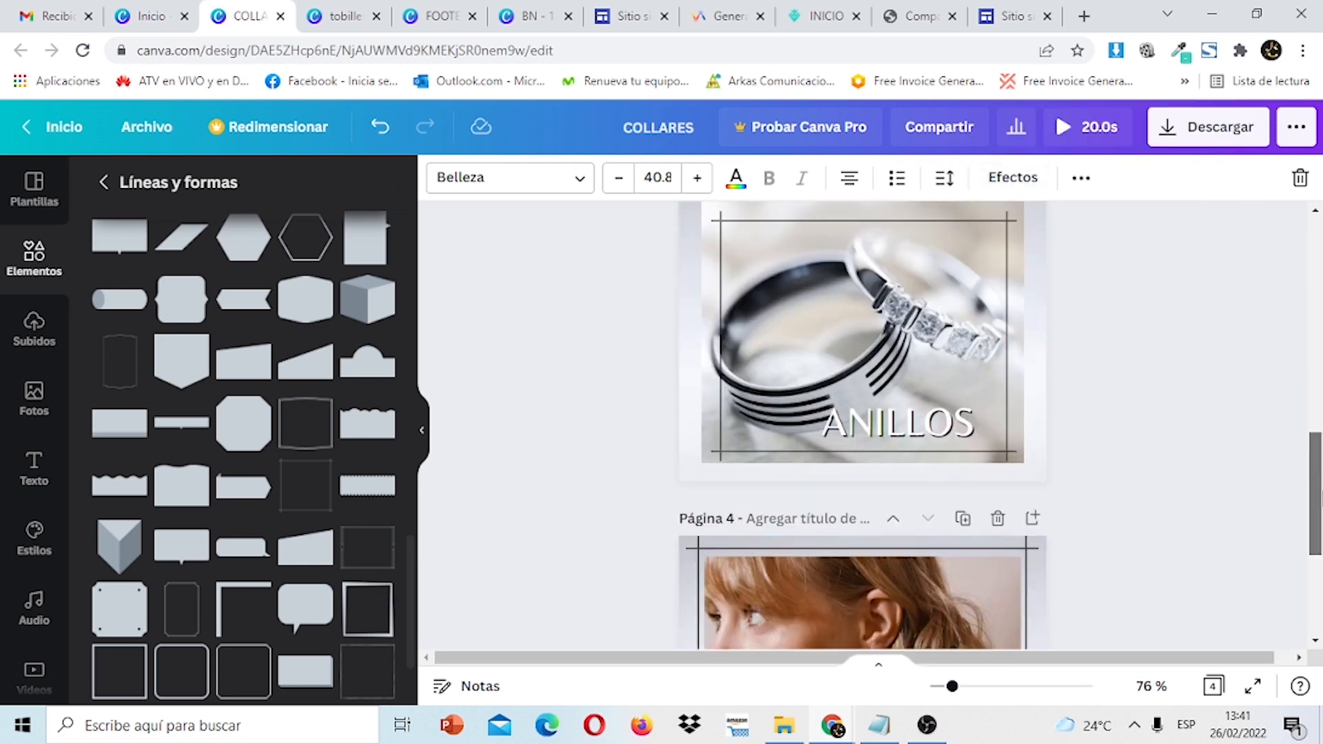
pyautogui.scroll(-3, 1316, 495)
pyautogui.click(952, 587)
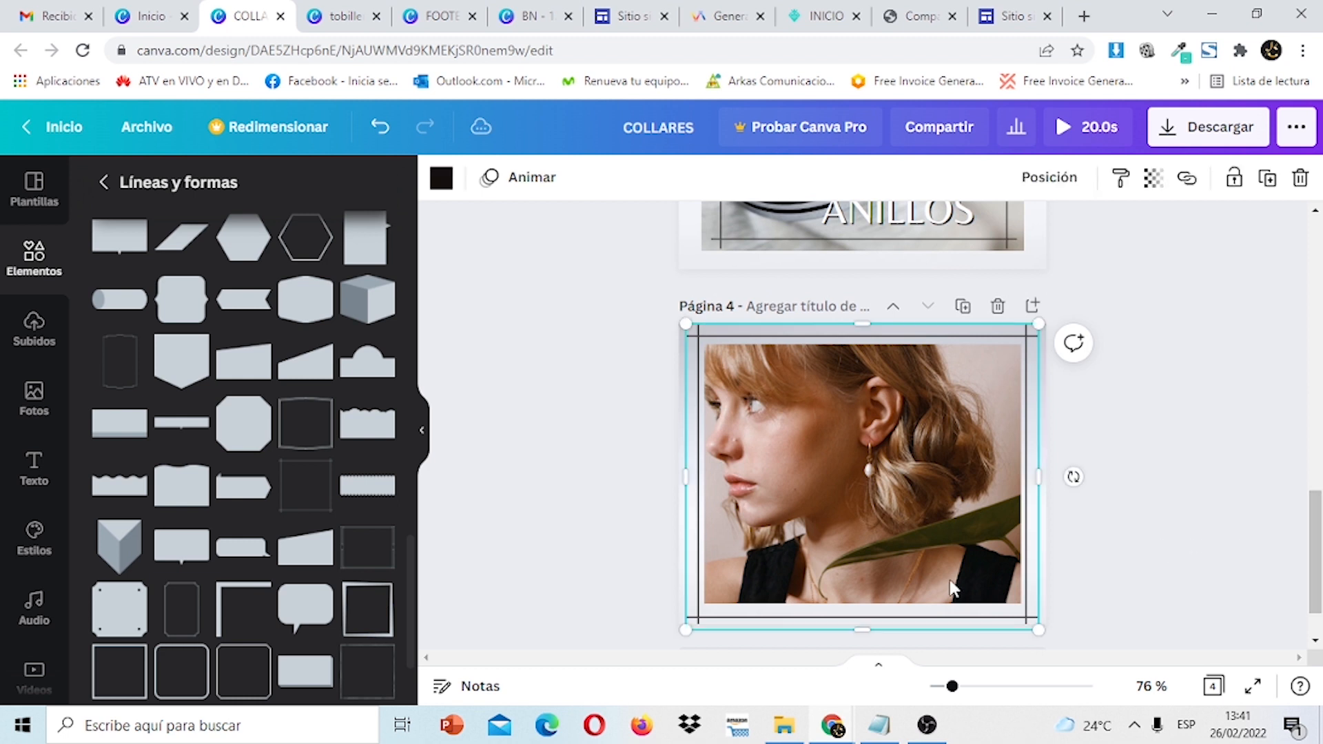
pyautogui.rightClick(952, 587)
pyautogui.click(1013, 380)
# Change the pasted ARETES title's text colour to white.
pyautogui.click(1185, 402)
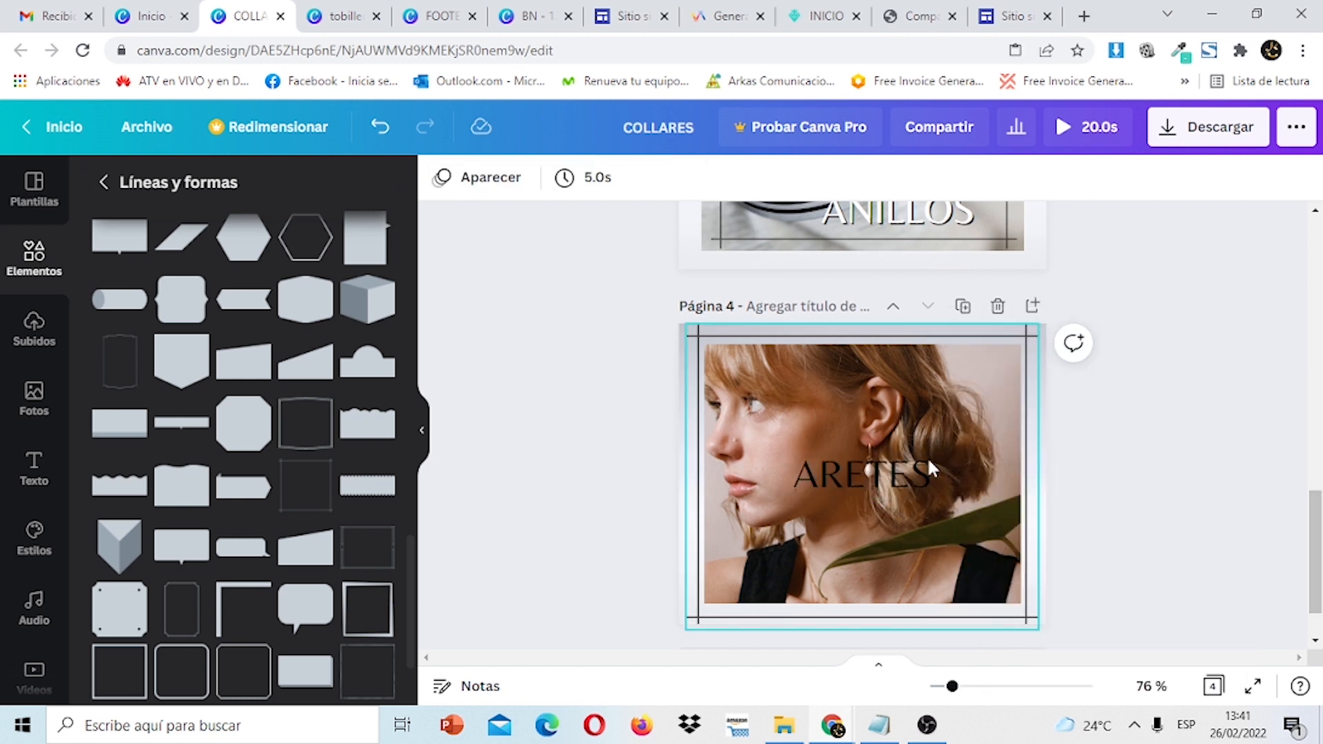
pyautogui.click(887, 472)
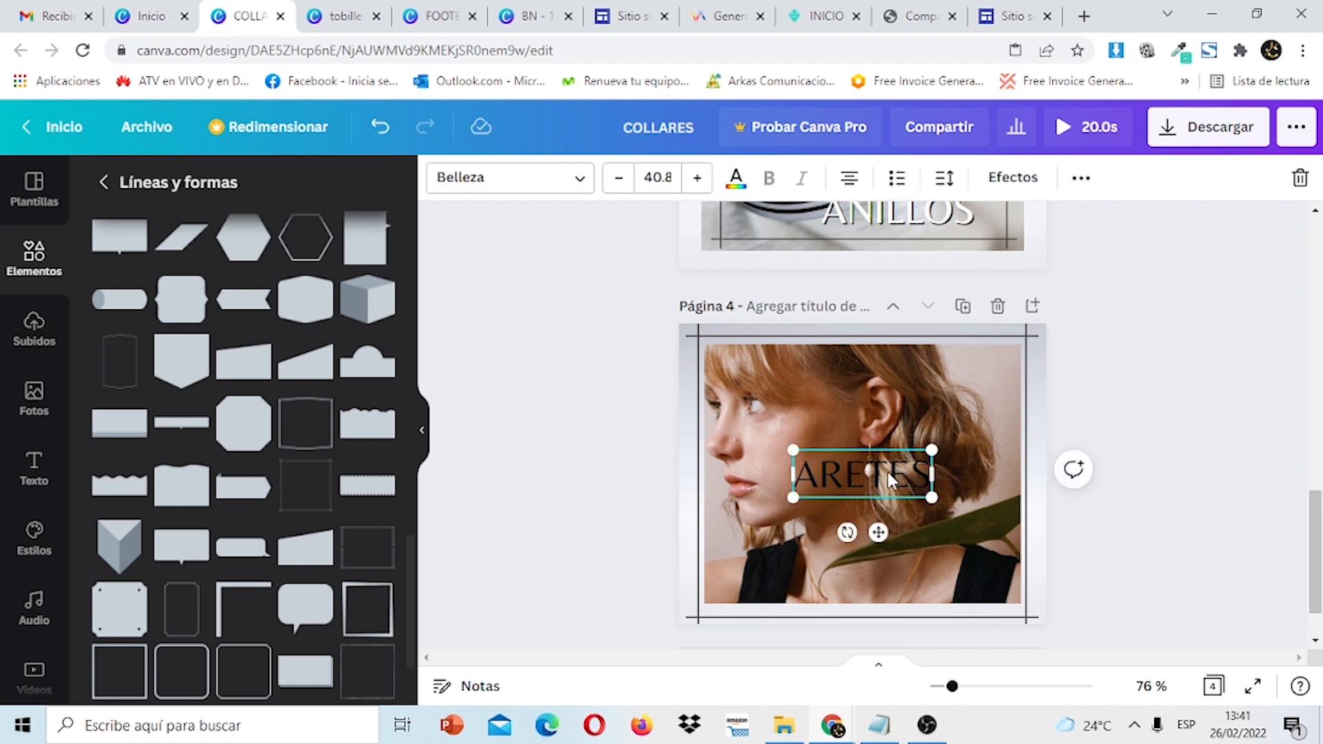
pyautogui.doubleClick(929, 477)
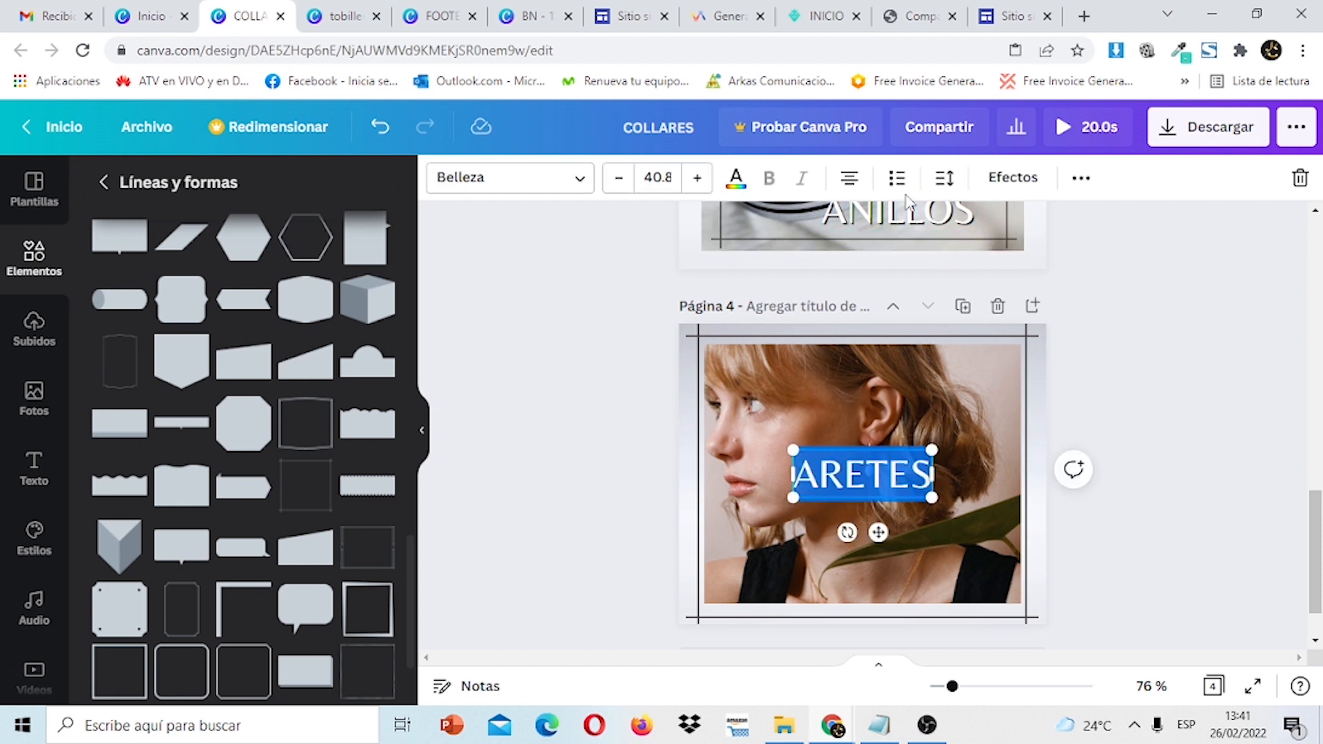
pyautogui.click(736, 180)
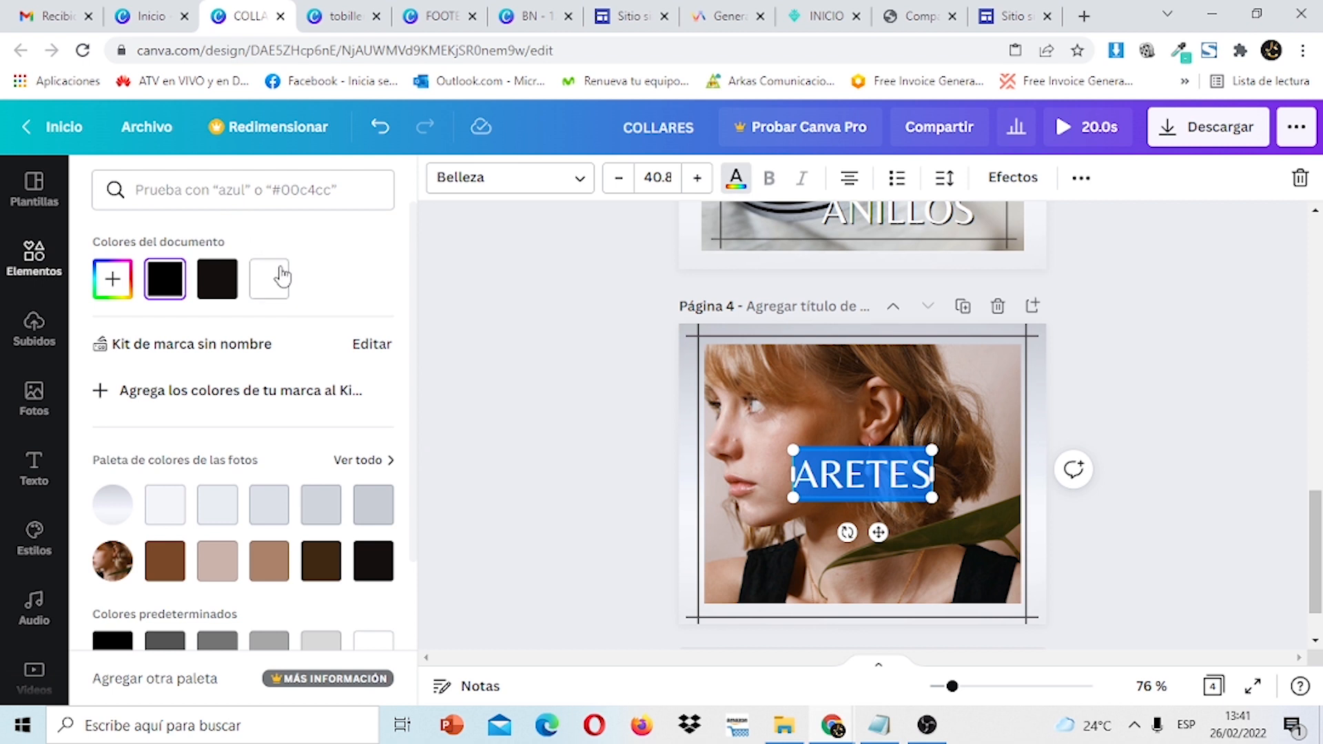
pyautogui.click(1120, 521)
pyautogui.click(1156, 527)
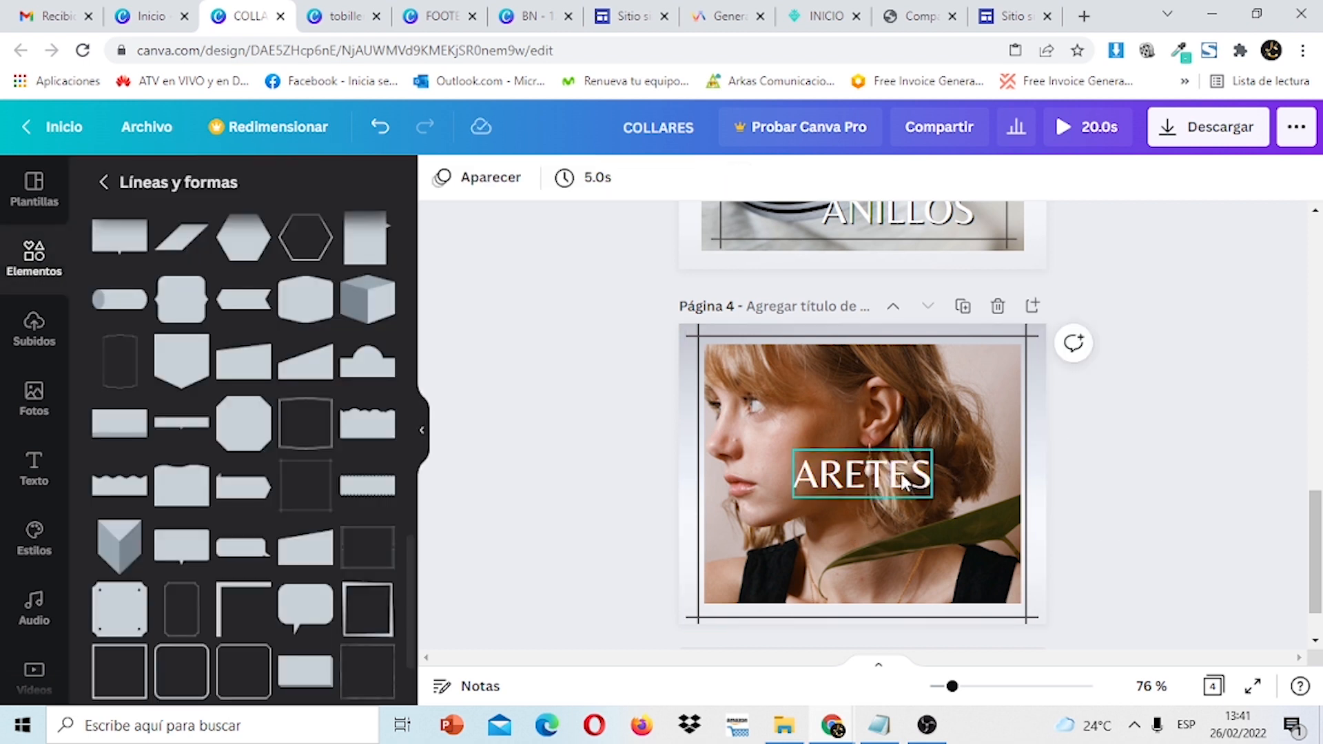
pyautogui.click(905, 480)
# Give the ARETES title a black drop shadow at 100 transparency.
pyautogui.click(1021, 181)
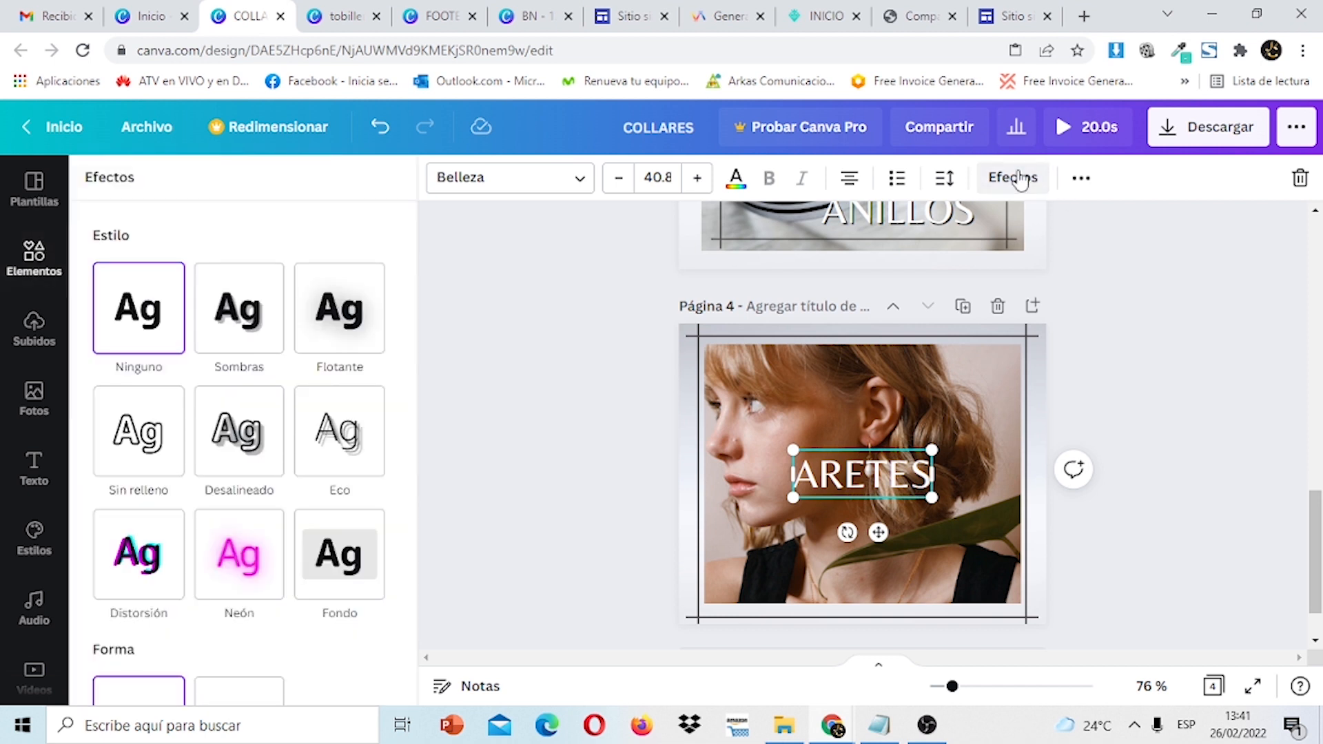
pyautogui.click(253, 322)
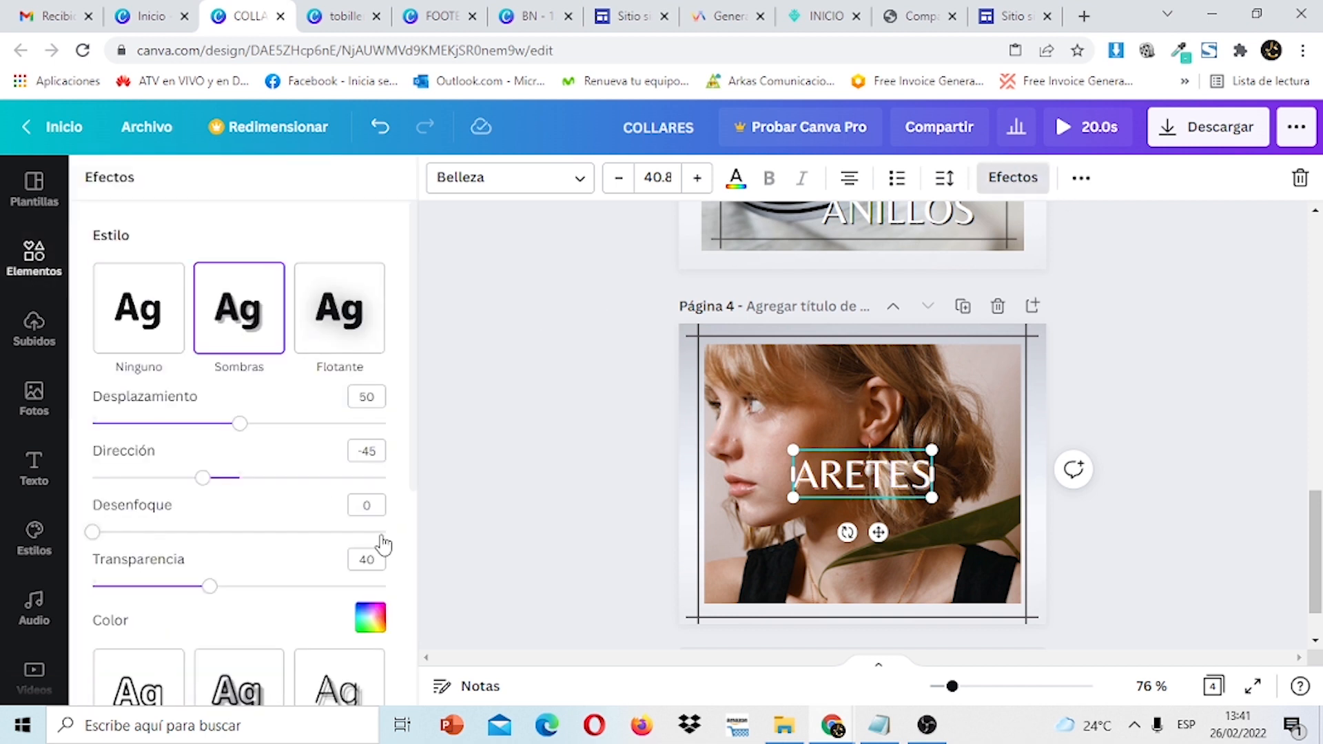
pyautogui.click(371, 618)
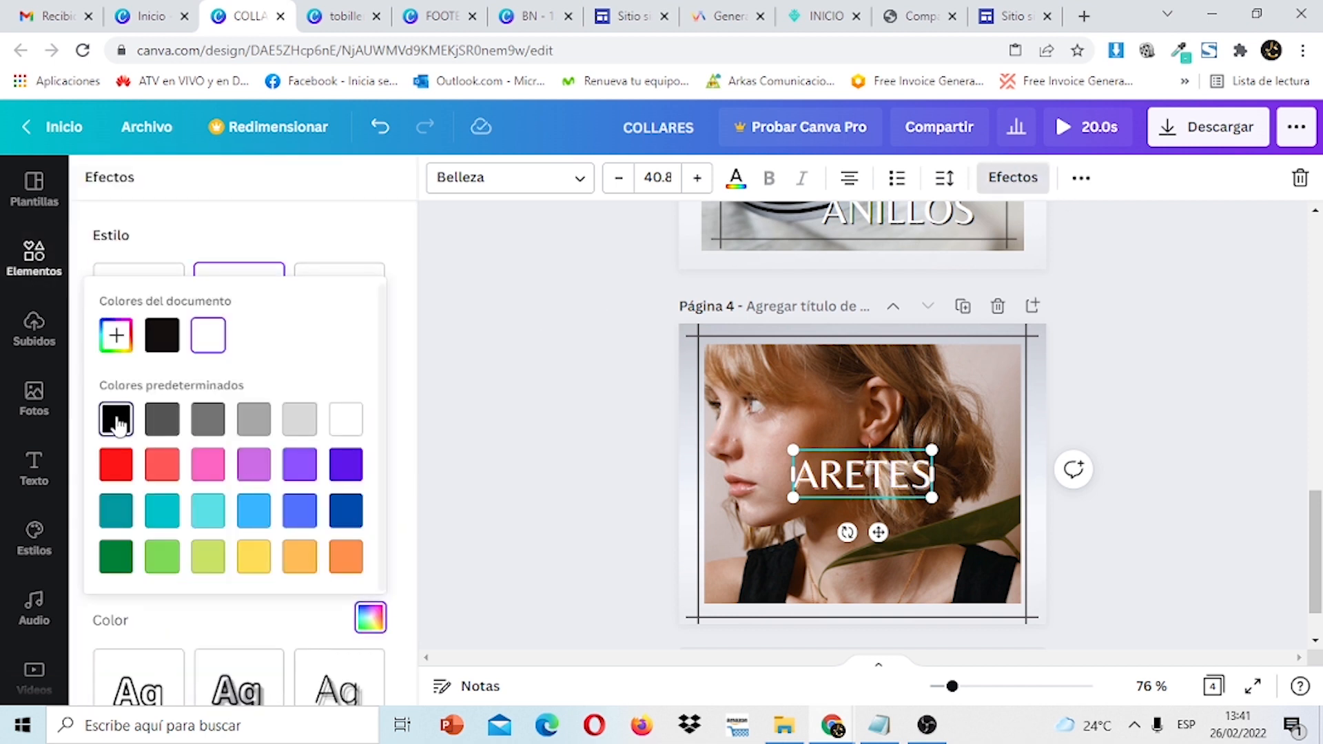
pyautogui.click(293, 627)
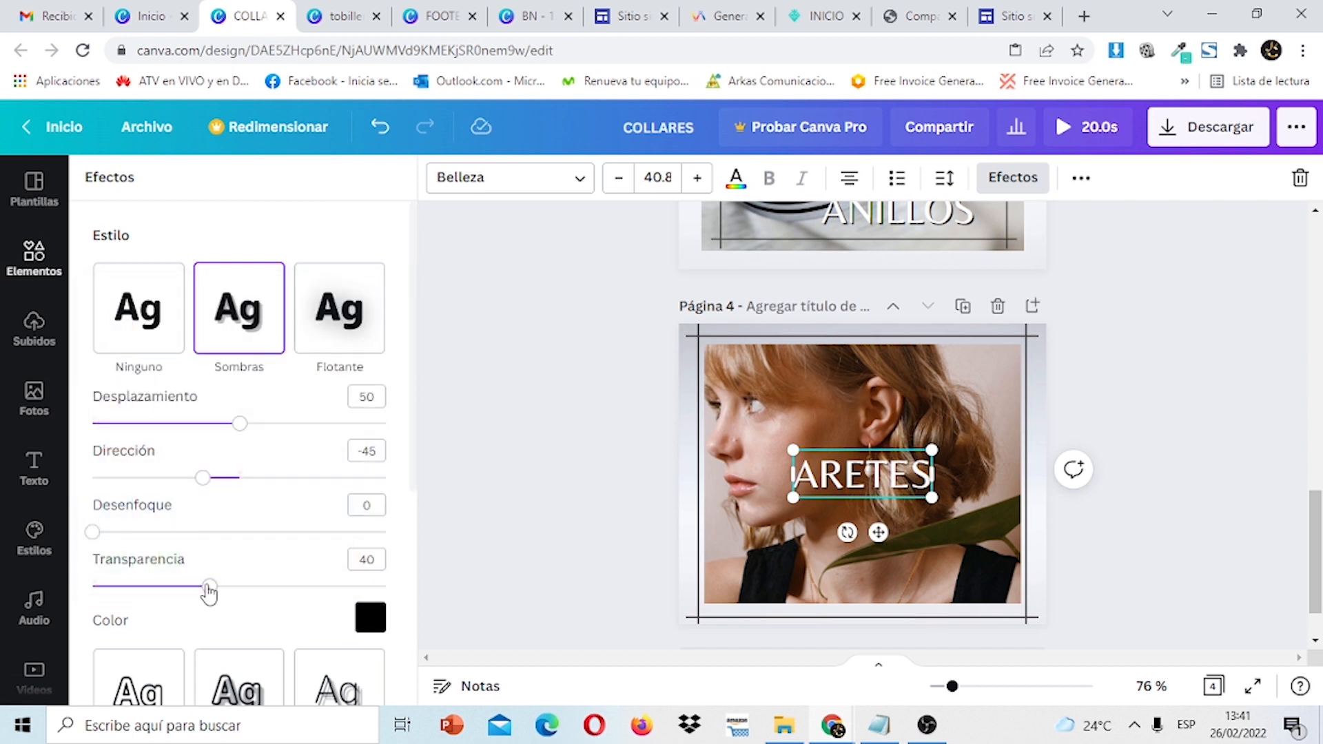
pyautogui.click(1227, 477)
# Move the ARETES title to the photo's lower-right corner.
pyautogui.click(1177, 436)
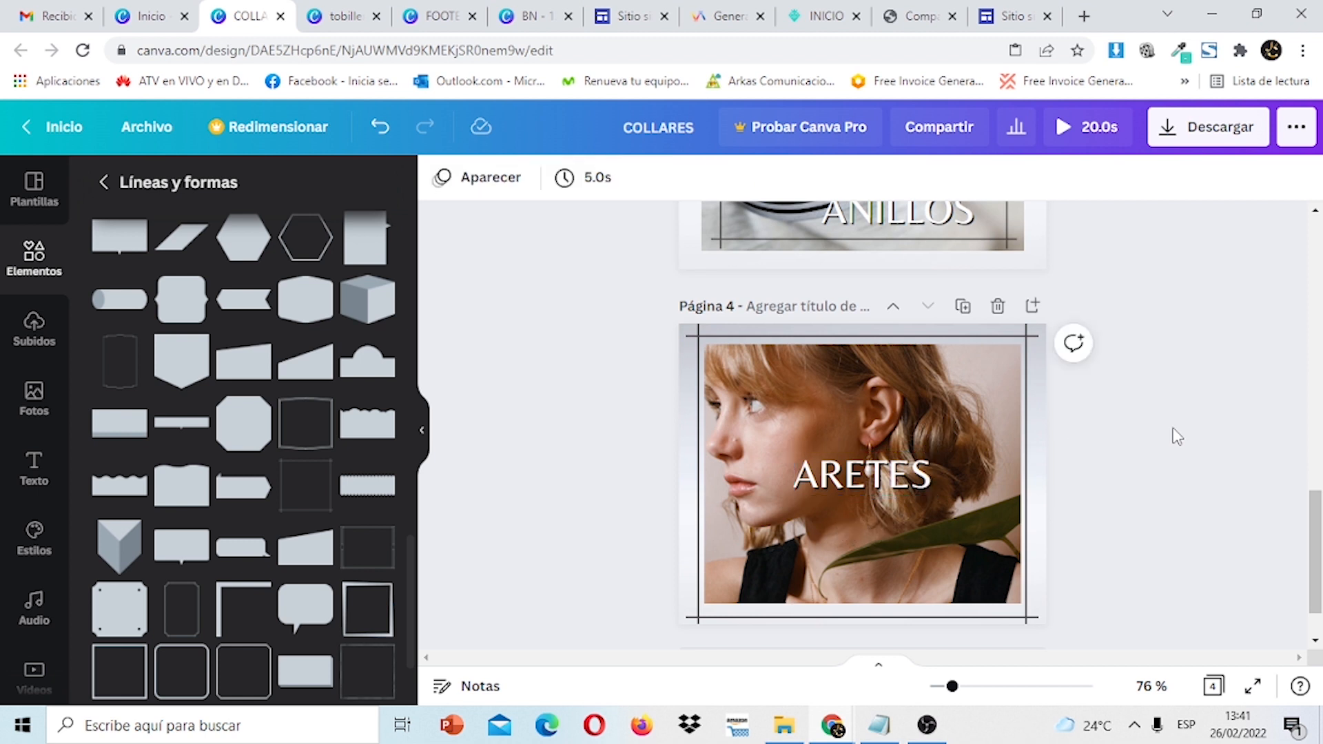
pyautogui.click(895, 481)
pyautogui.moveTo(895, 480); pyautogui.dragTo(951, 557)
pyautogui.click(1142, 448)
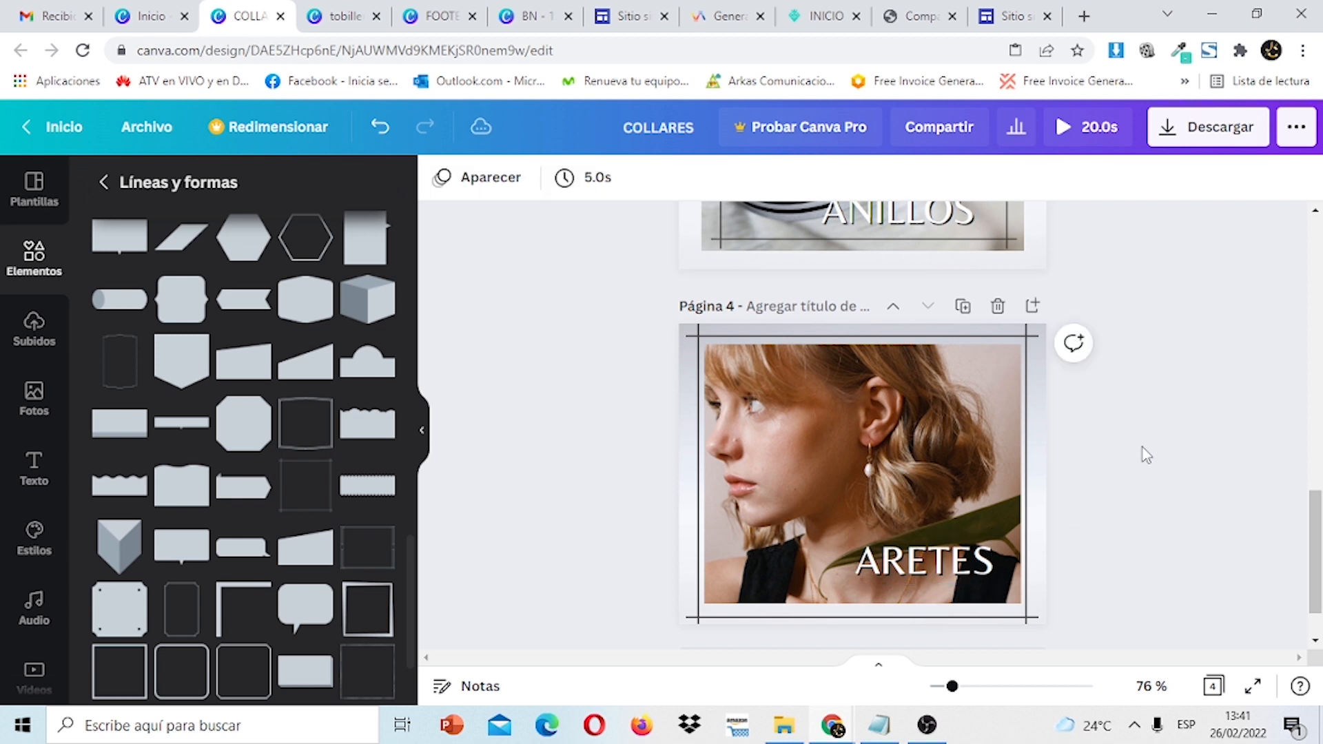
pyautogui.click(1032, 428)
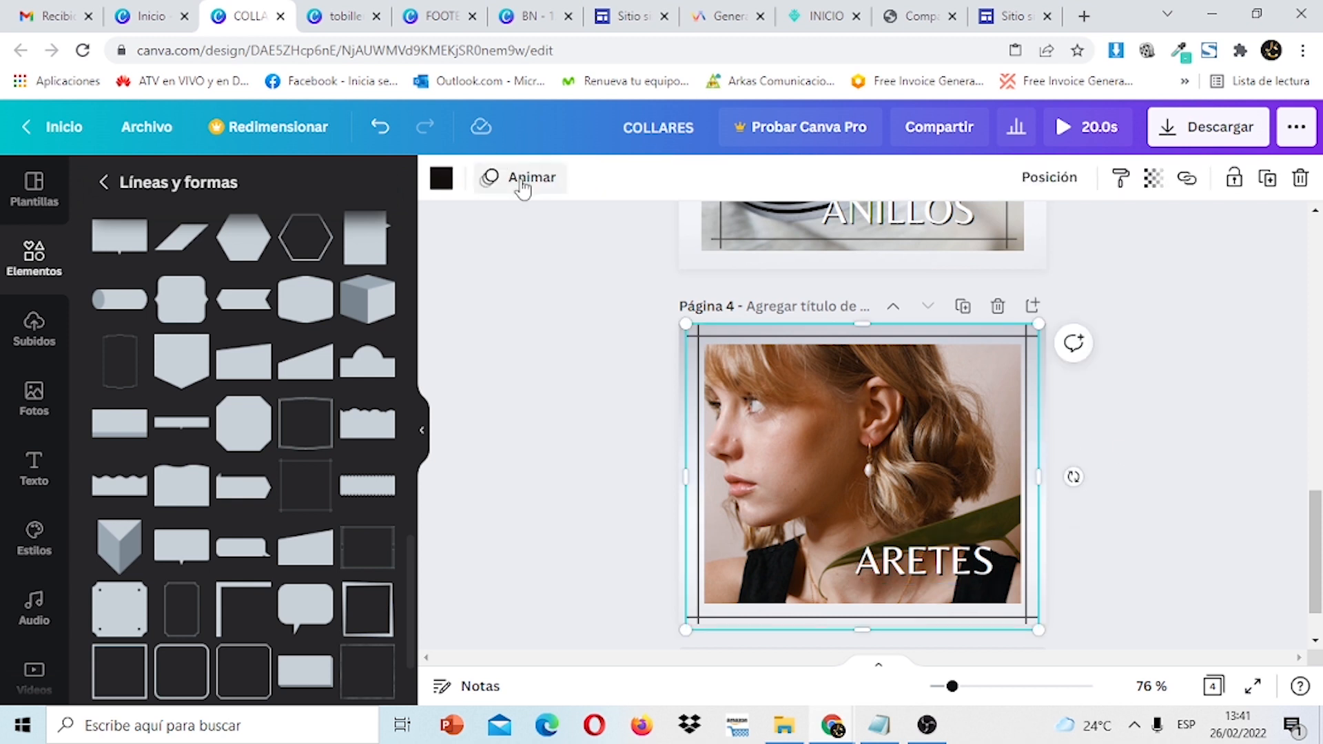
# Apply the Fundir fade-in animation to the page 4 outline frame.
pyautogui.click(523, 186)
pyautogui.click(358, 318)
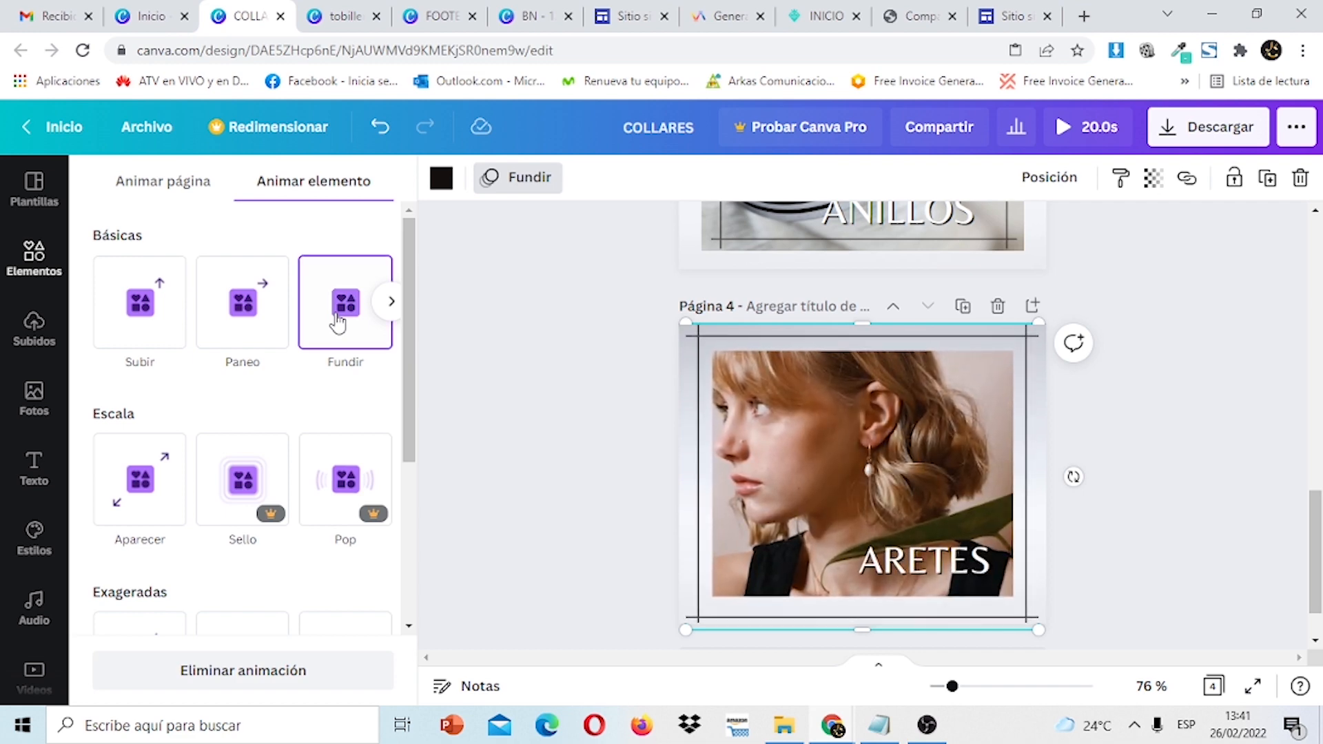
pyautogui.scroll(15, 923, 312)
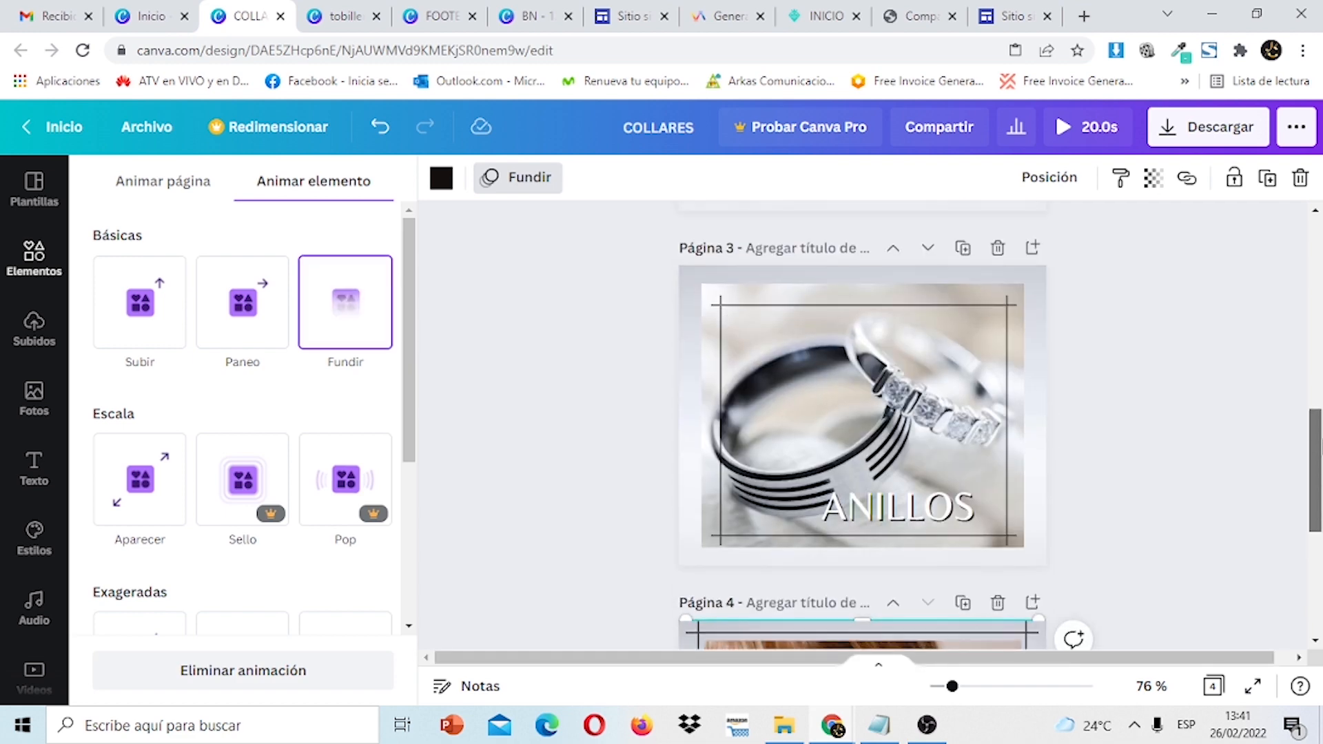
# Bring up the animation choices for the ARETES image on page 1.
pyautogui.click(924, 312)
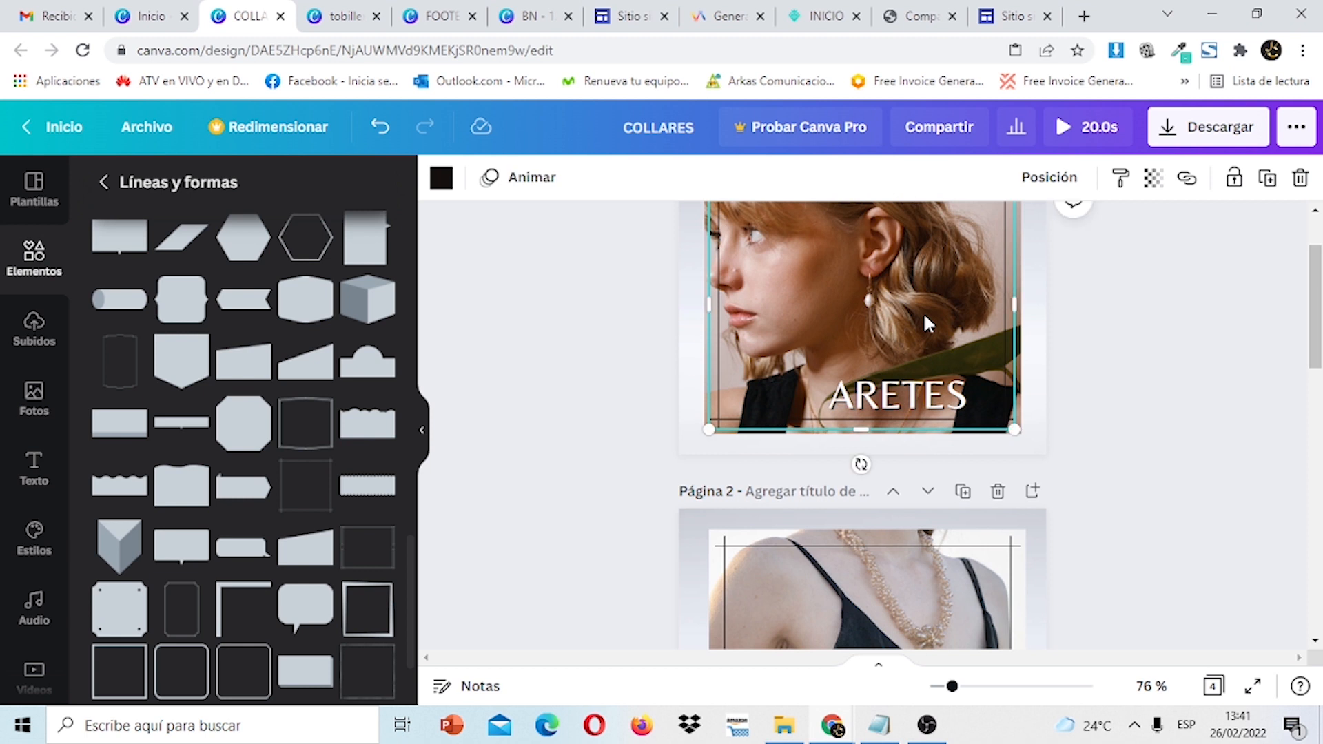
pyautogui.click(541, 178)
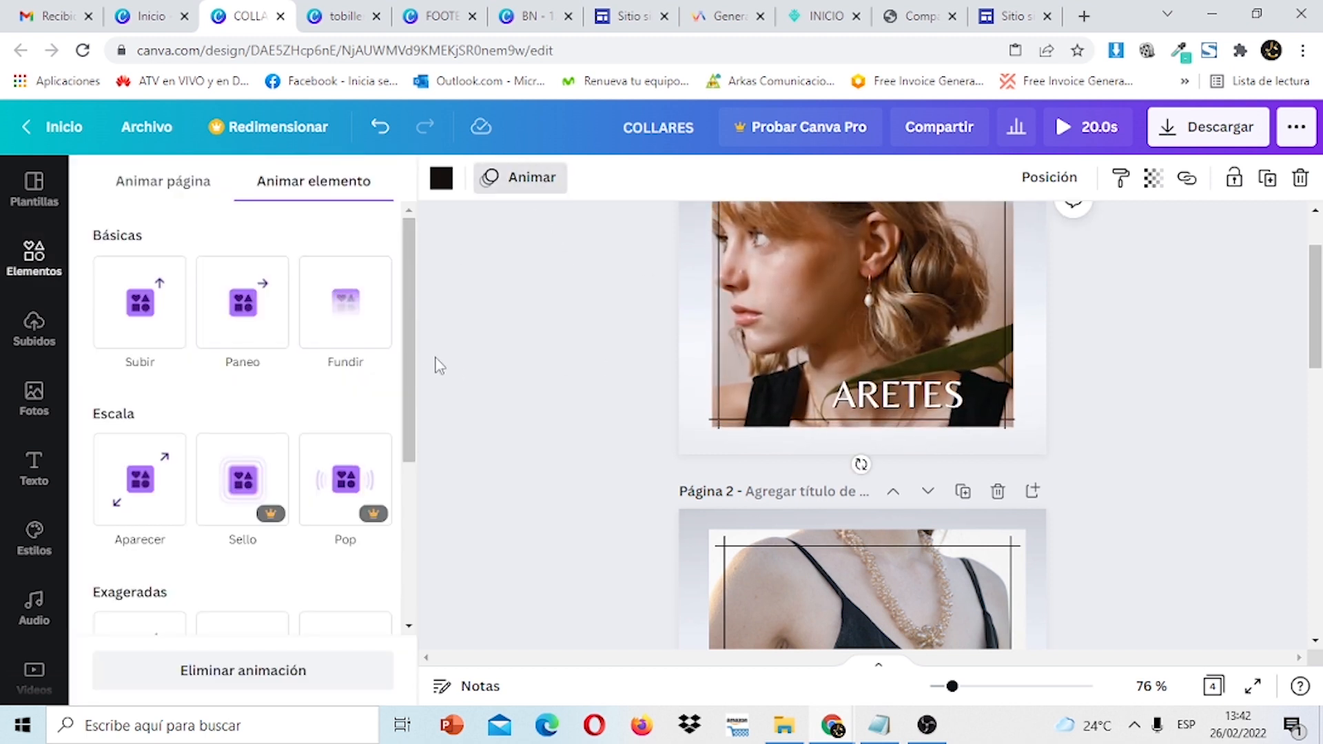
pyautogui.moveTo(409, 355); pyautogui.dragTo(422, 416)
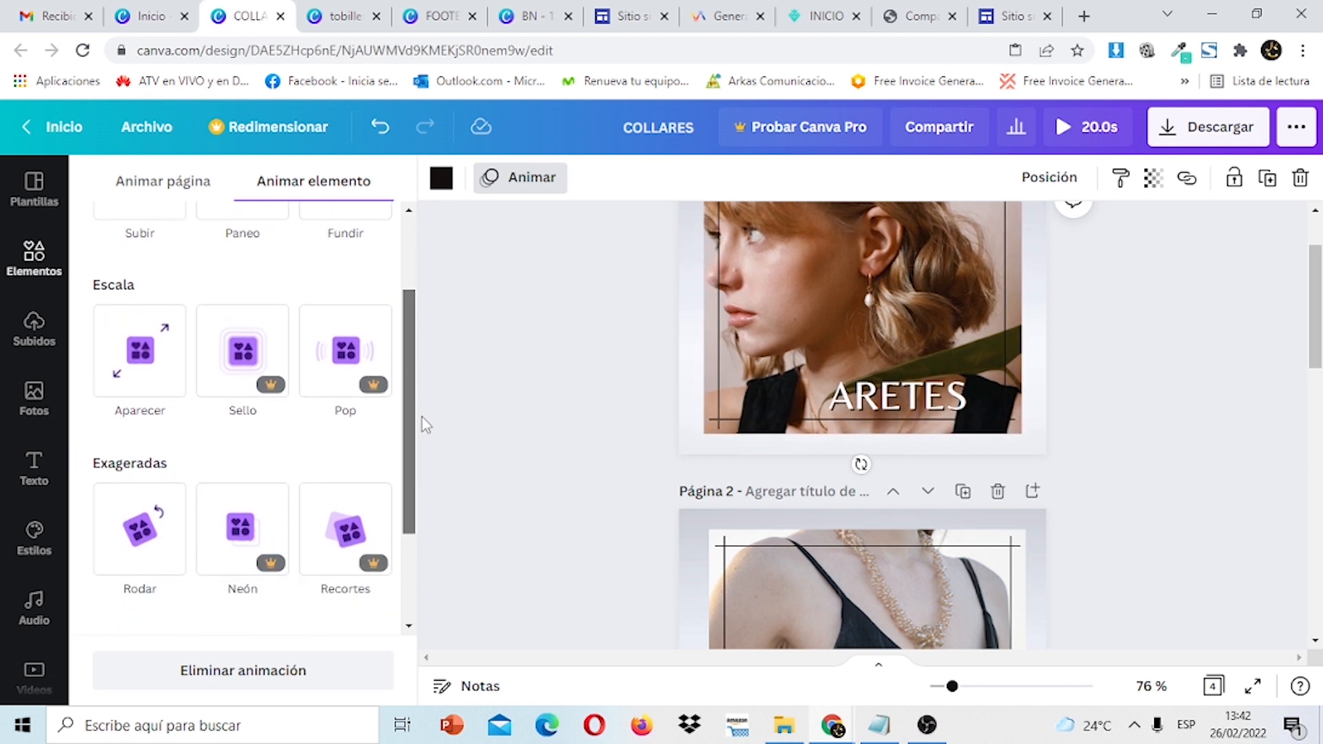
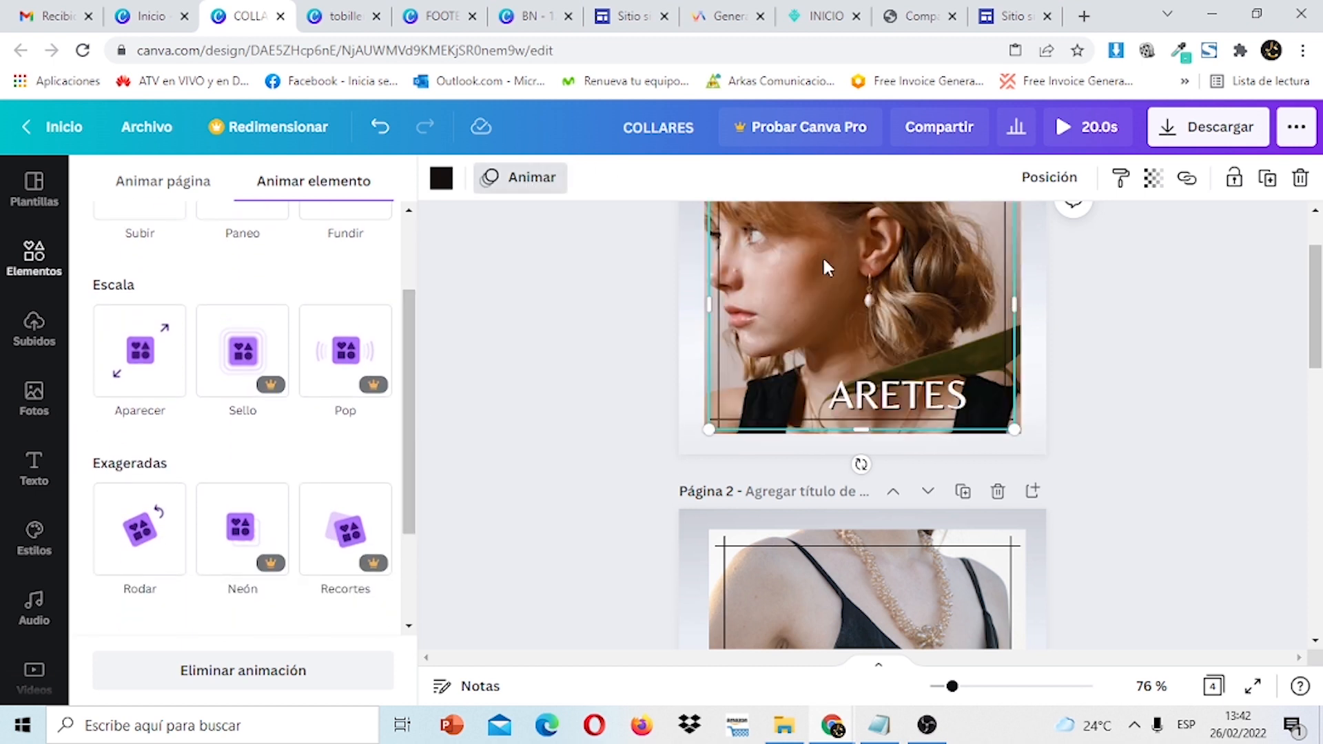
# Give the ARETES title on page 4 the Fundir fade-in animation.
pyautogui.moveTo(407, 383); pyautogui.dragTo(417, 269)
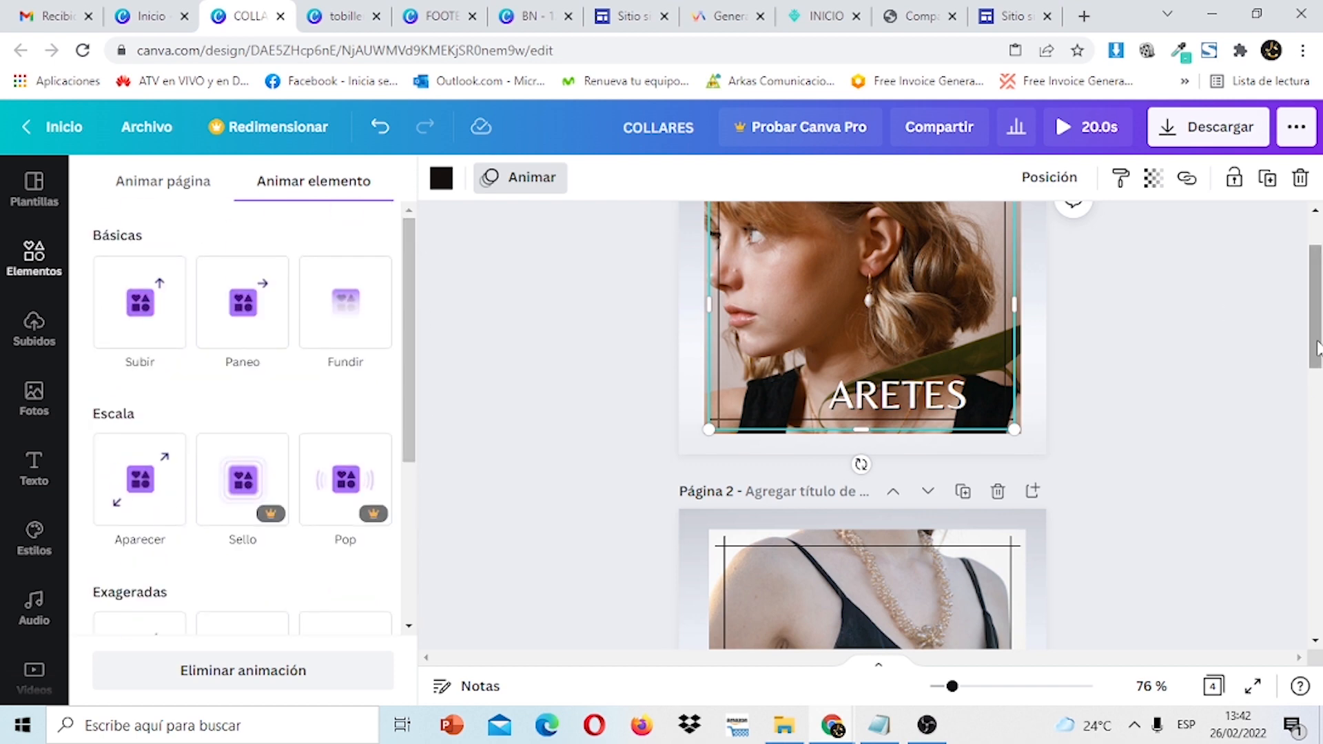
pyautogui.moveTo(1317, 349); pyautogui.dragTo(1316, 618)
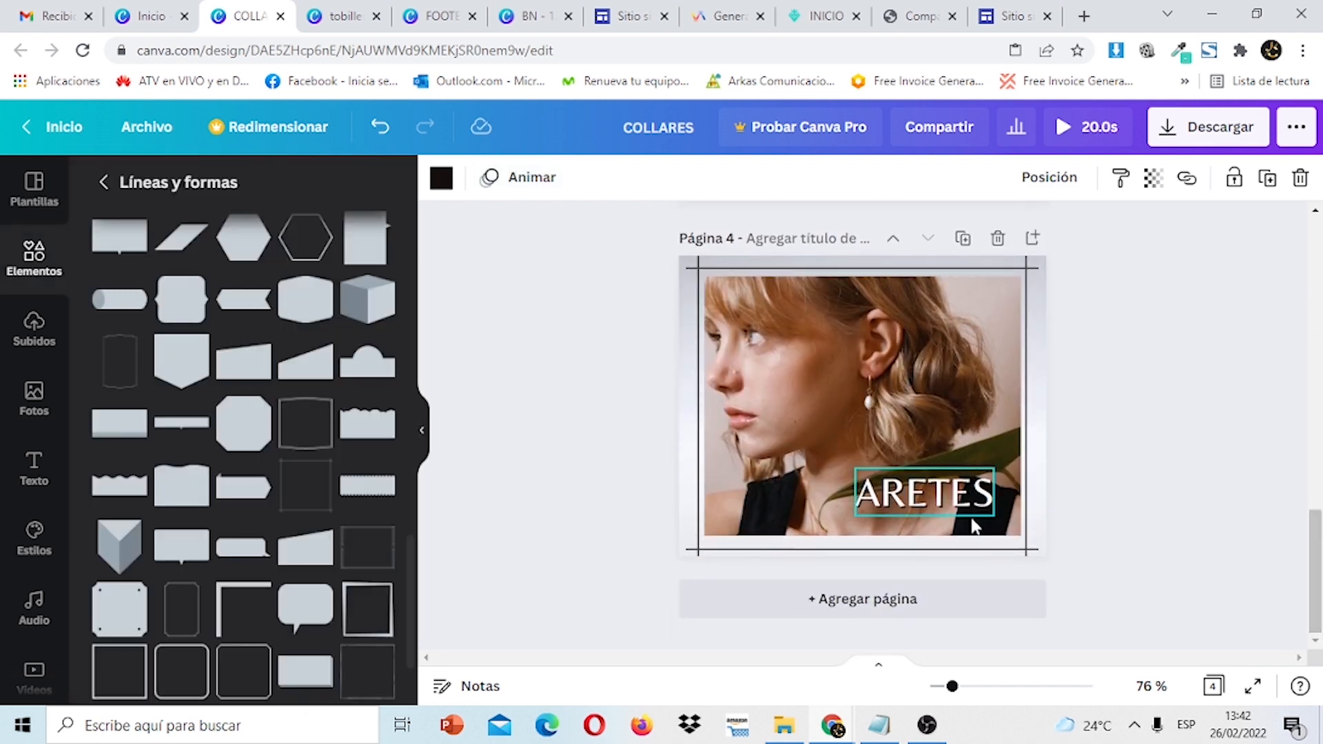
pyautogui.click(947, 505)
pyautogui.click(878, 312)
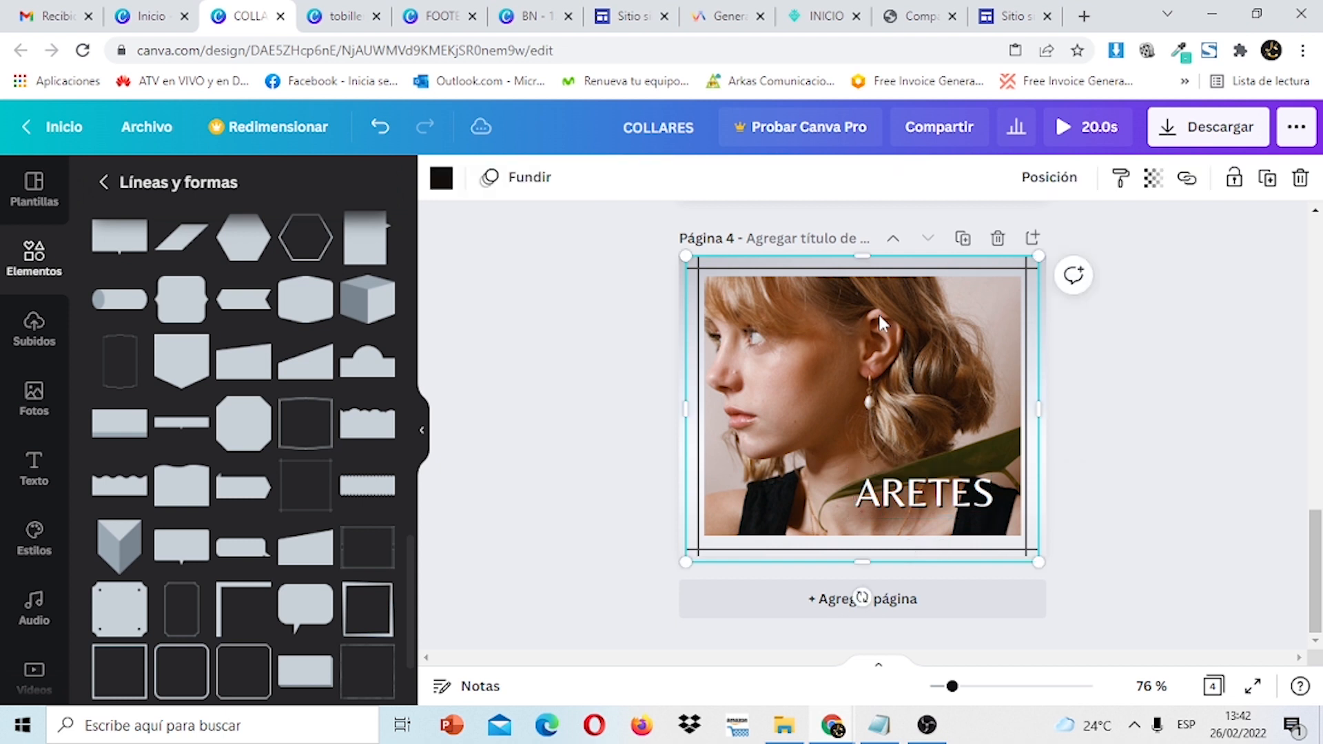
pyautogui.click(528, 186)
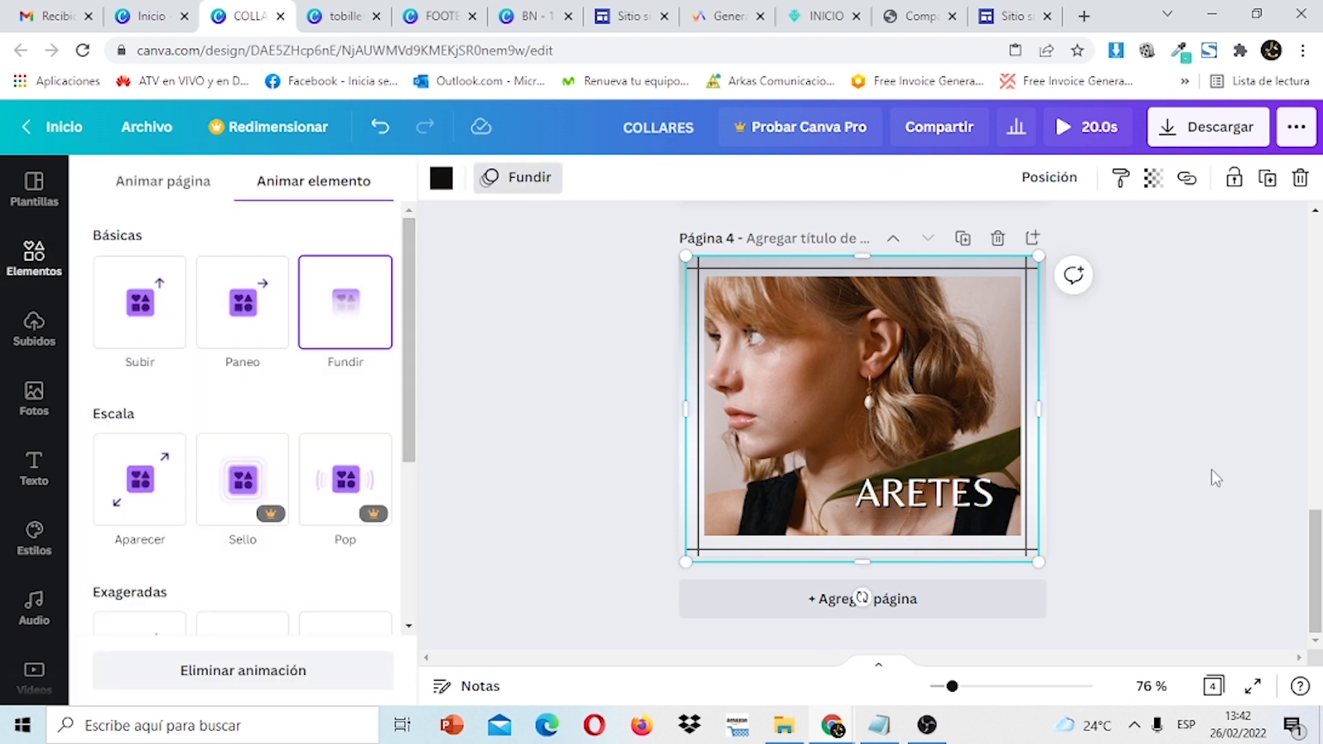
pyautogui.click(981, 514)
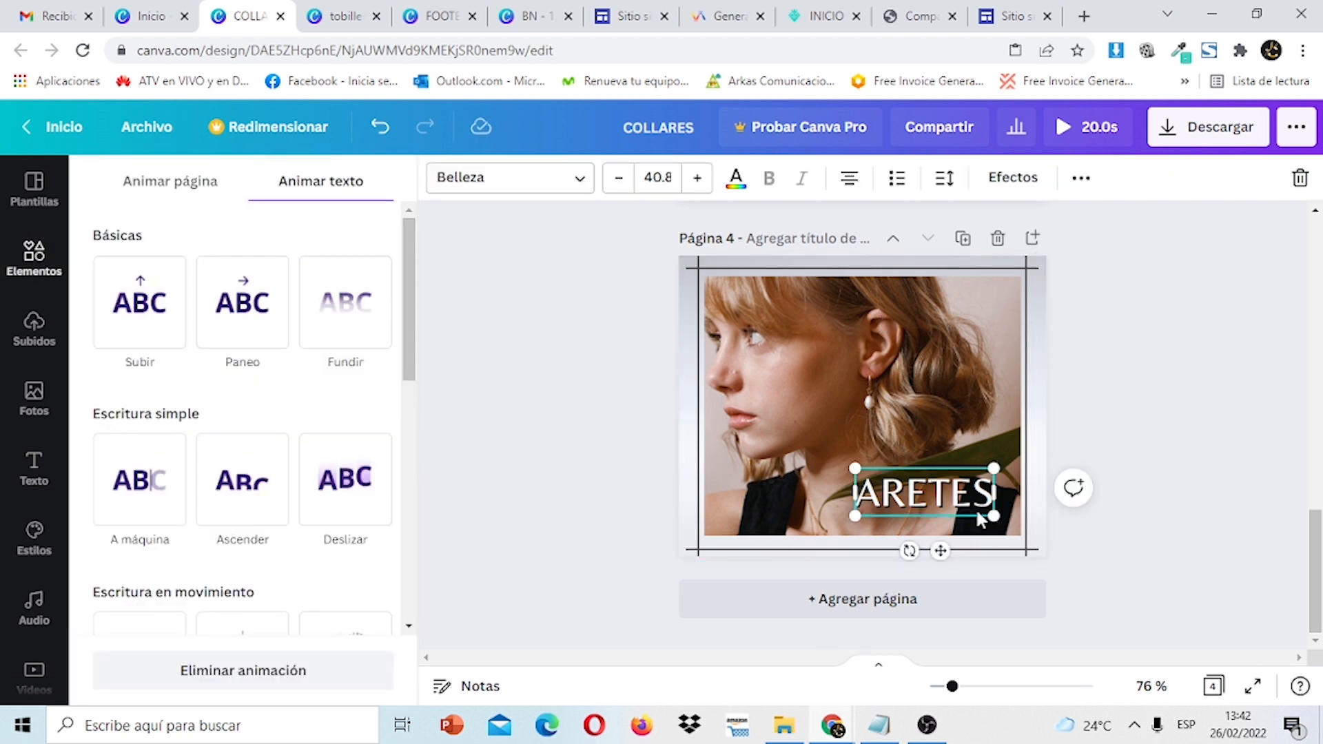
pyautogui.click(357, 306)
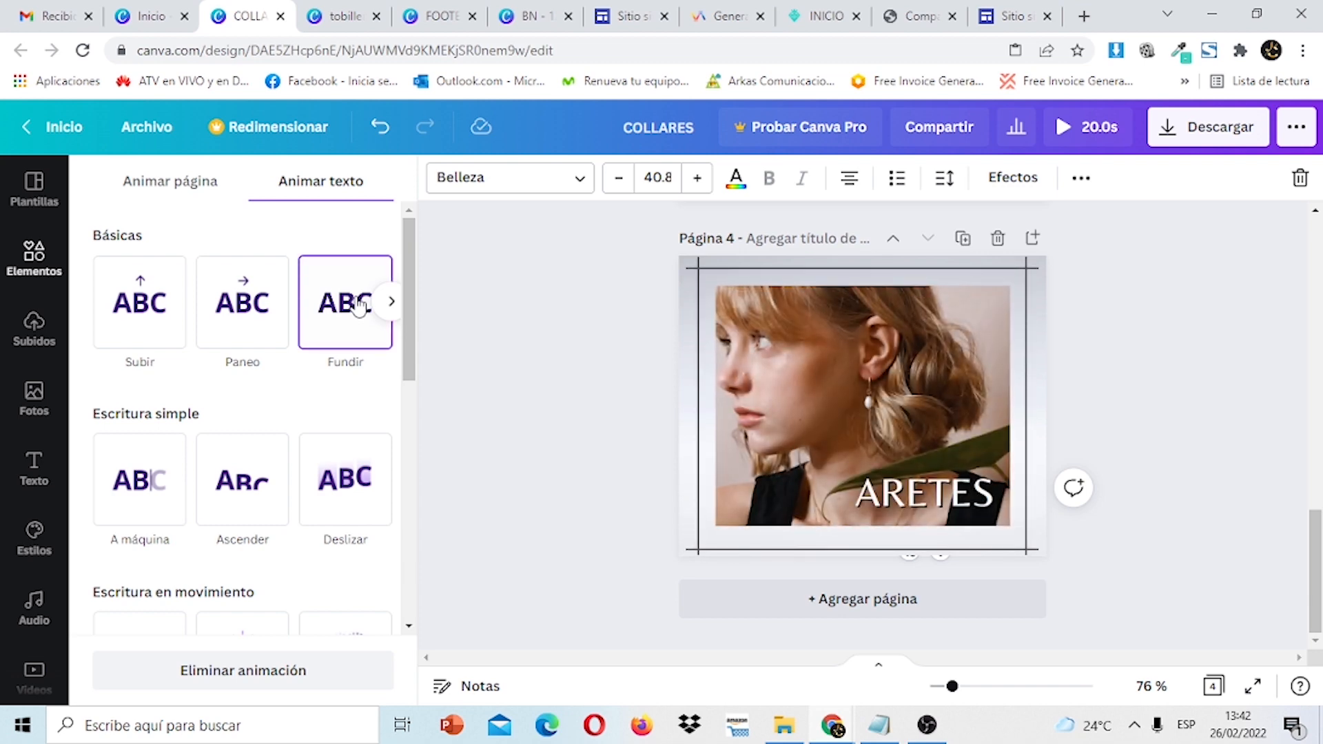
# Check the page 1 frame, background photo and ARETES title, then clear the selection.
pyautogui.scroll(5, 861, 413)
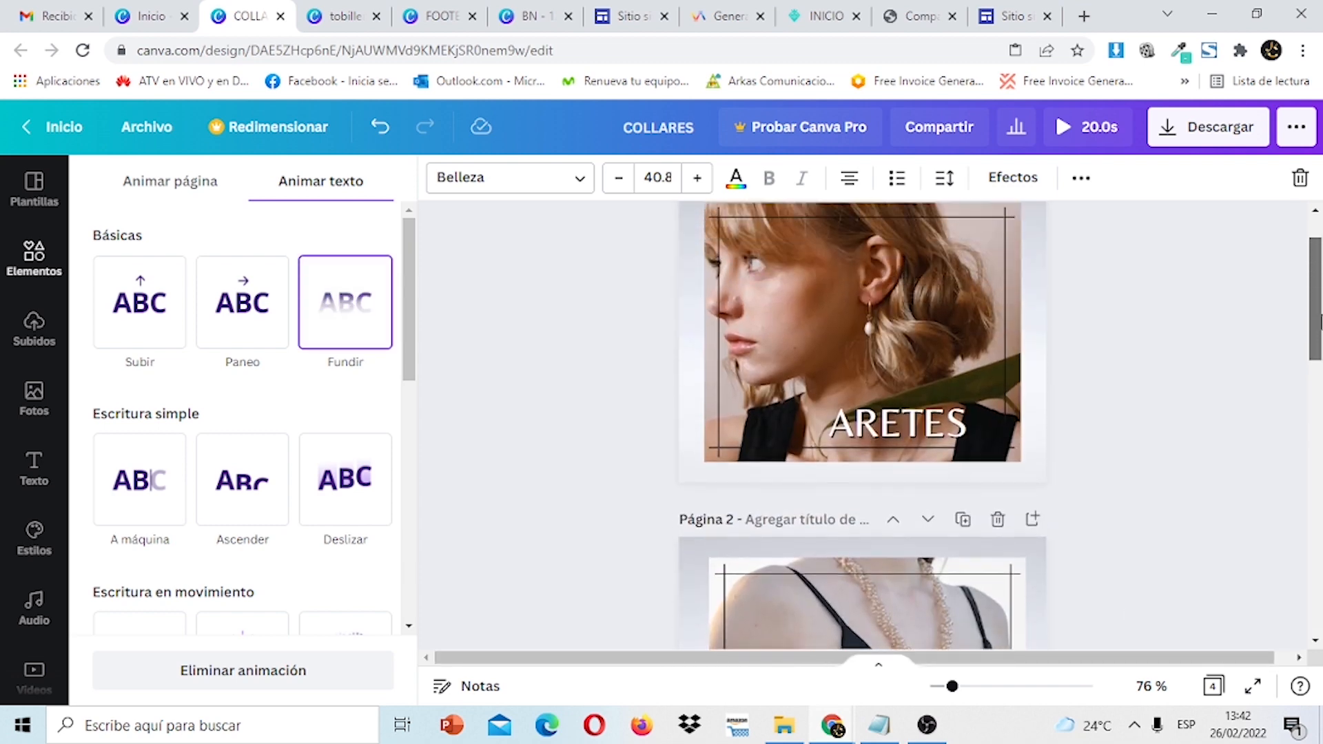
pyautogui.click(923, 378)
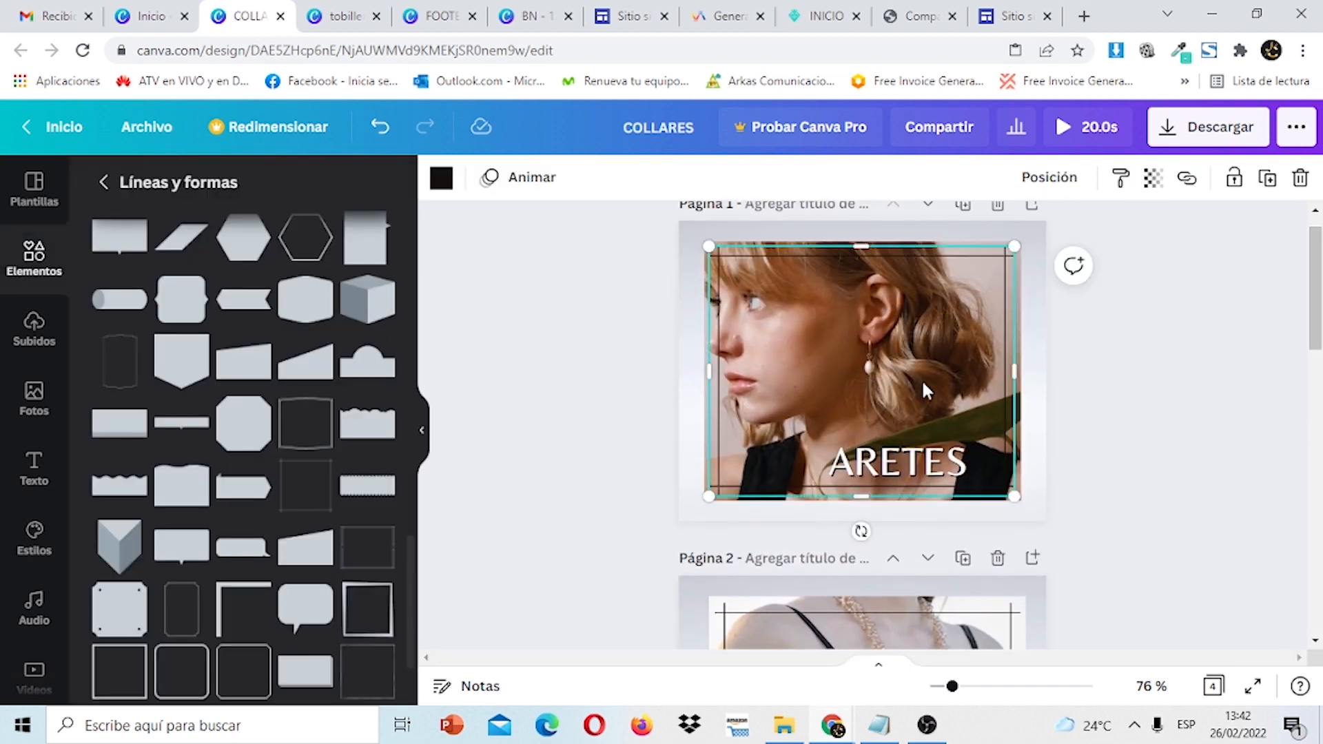
pyautogui.click(685, 232)
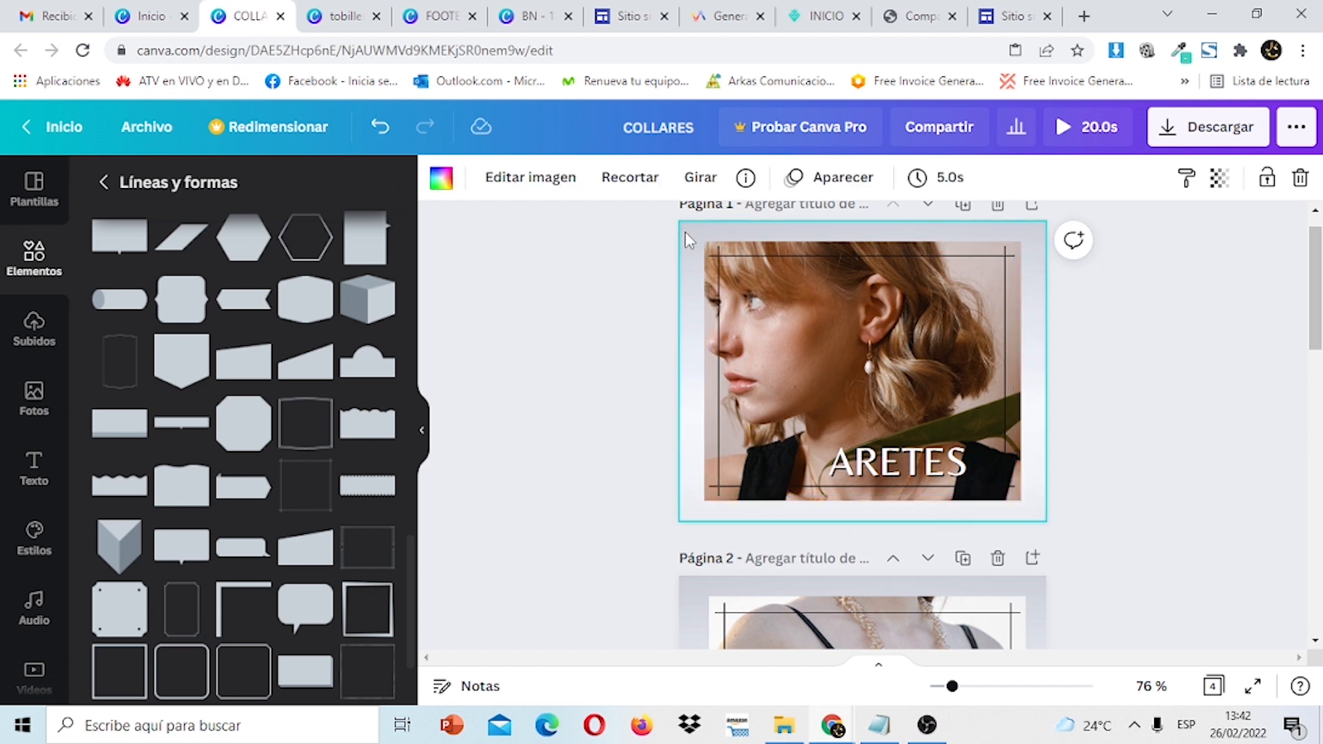
pyautogui.click(858, 373)
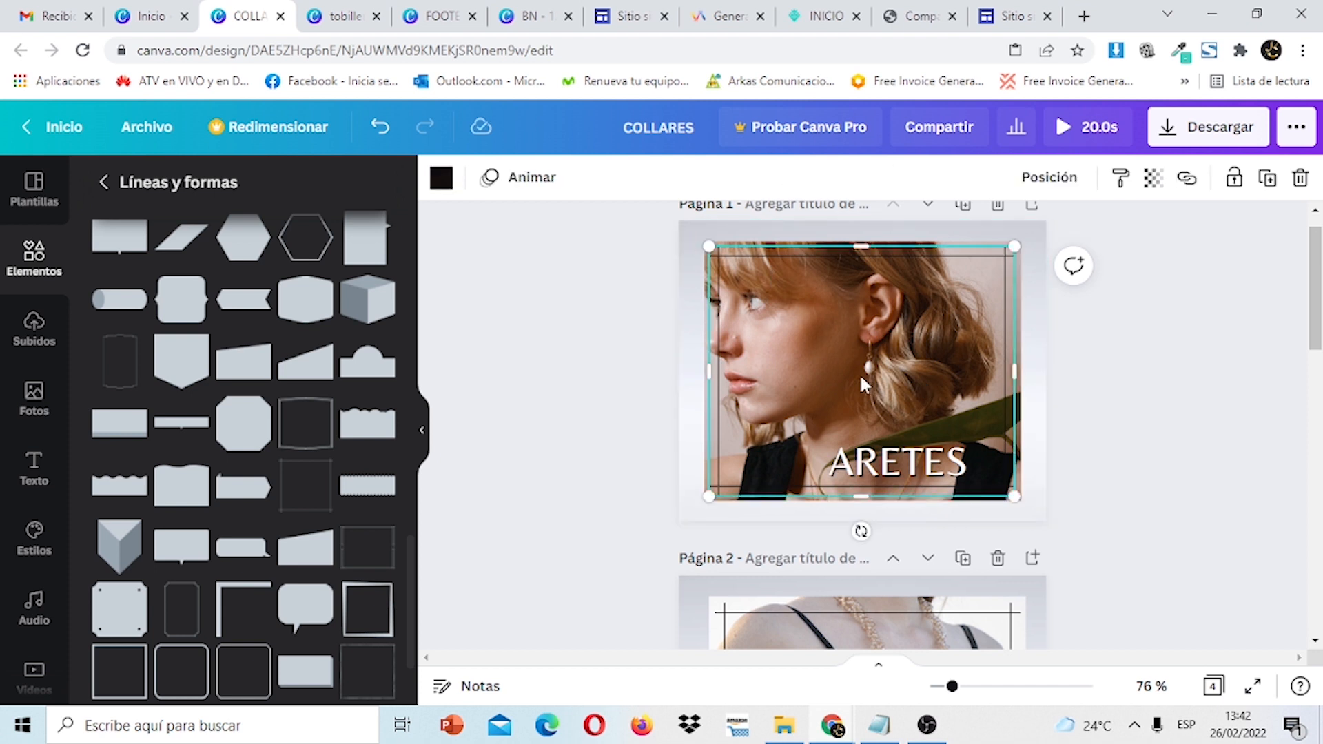
pyautogui.click(881, 473)
pyautogui.click(924, 384)
pyautogui.click(1221, 412)
pyautogui.moveTo(1317, 317); pyautogui.dragTo(1320, 602)
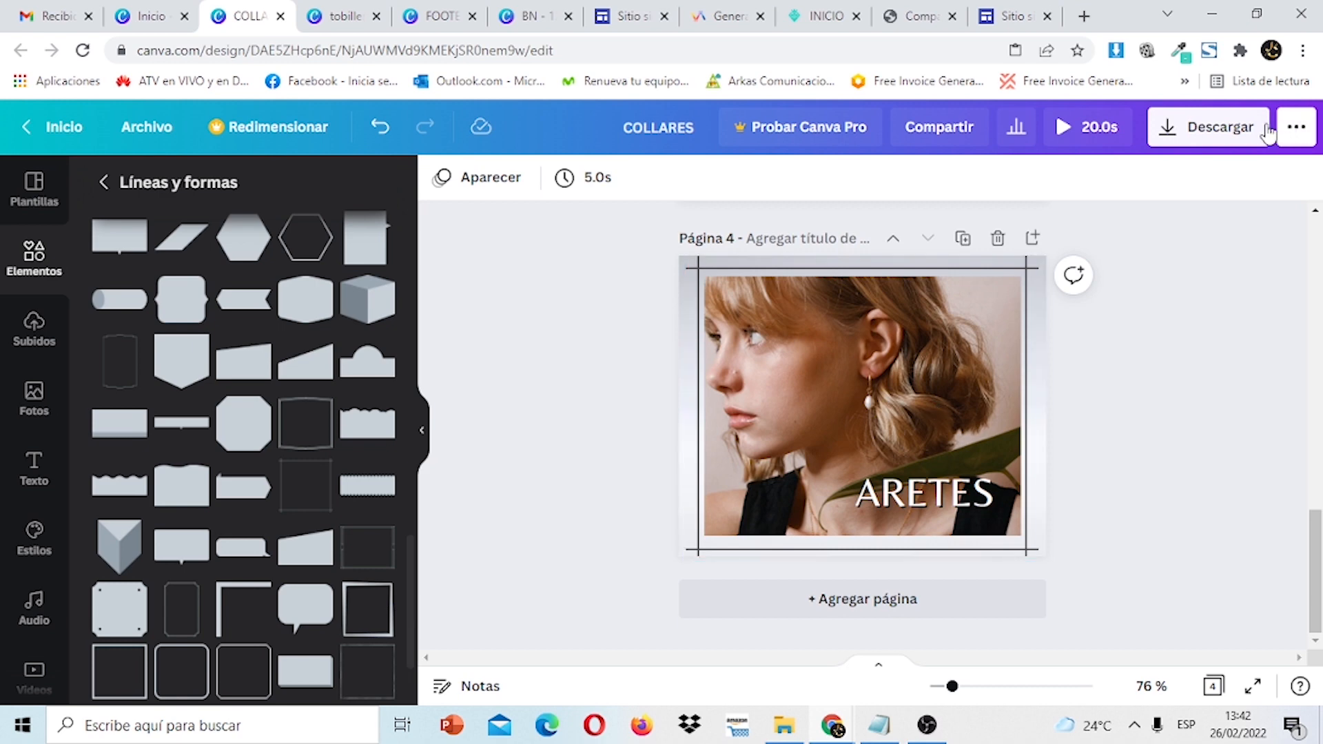
# Preview the COLLARES design's animation.
pyautogui.click(1247, 137)
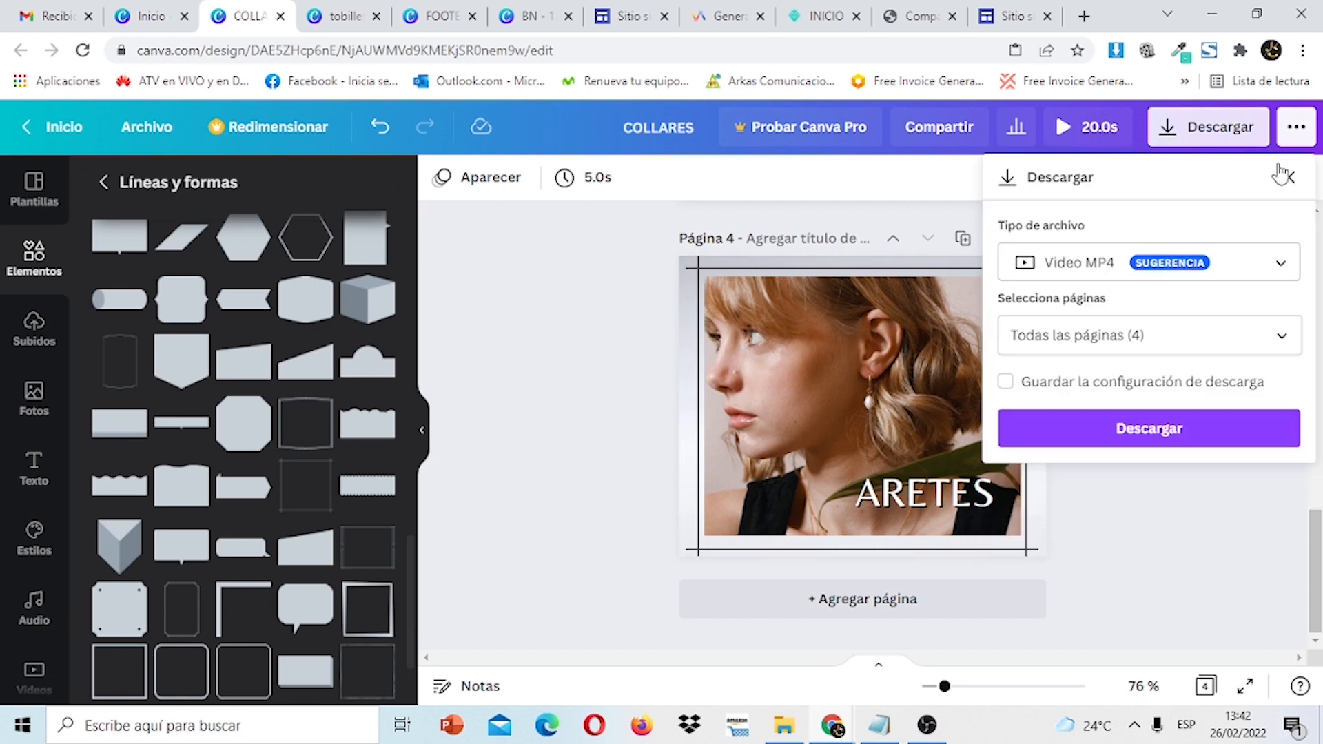
pyautogui.click(1107, 131)
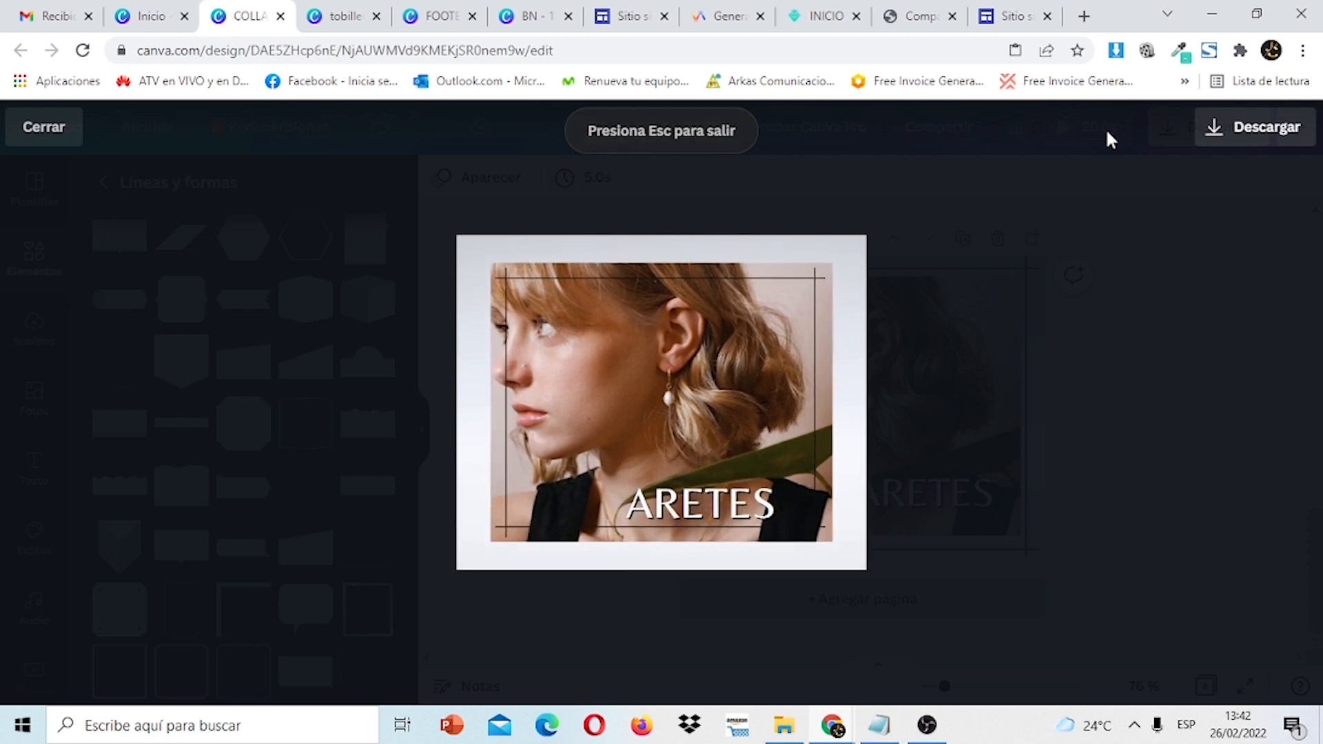
pyautogui.click(1213, 224)
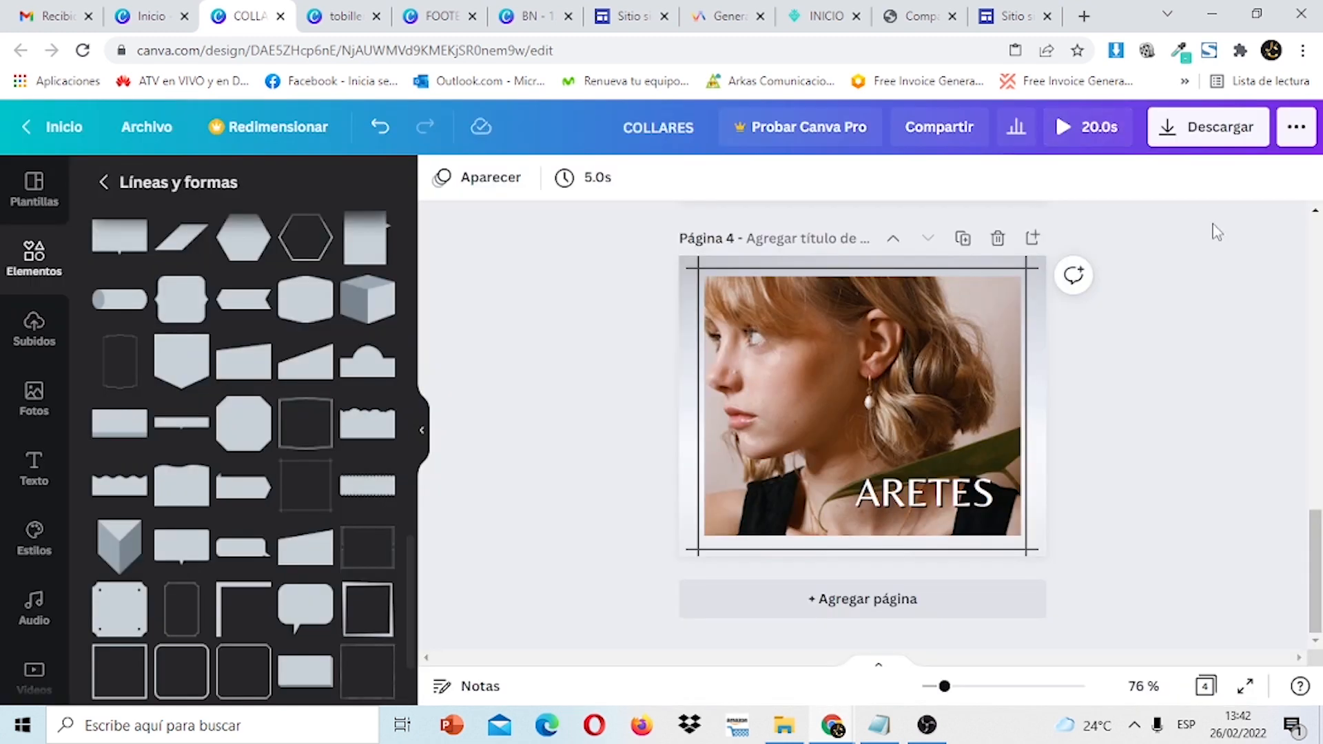
# Download only Página 4 of the design as a GIF.
pyautogui.click(1259, 136)
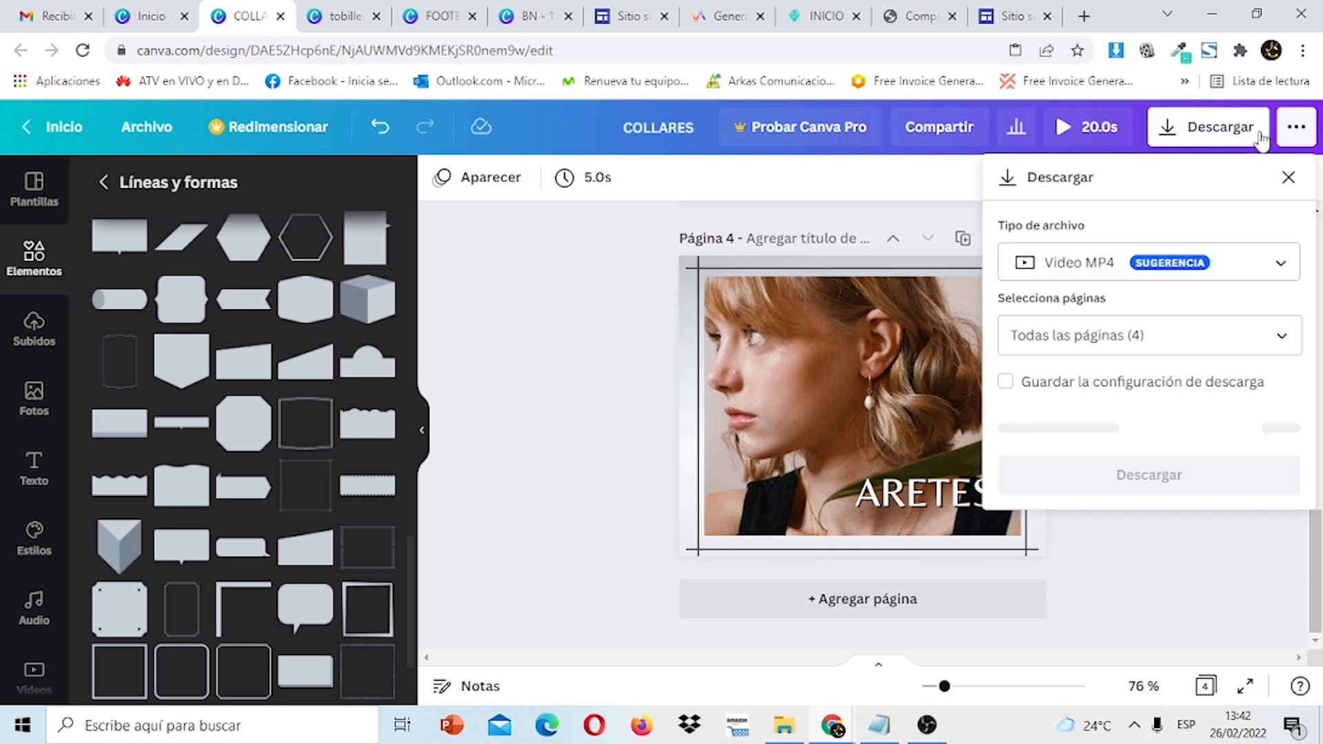
pyautogui.click(1275, 283)
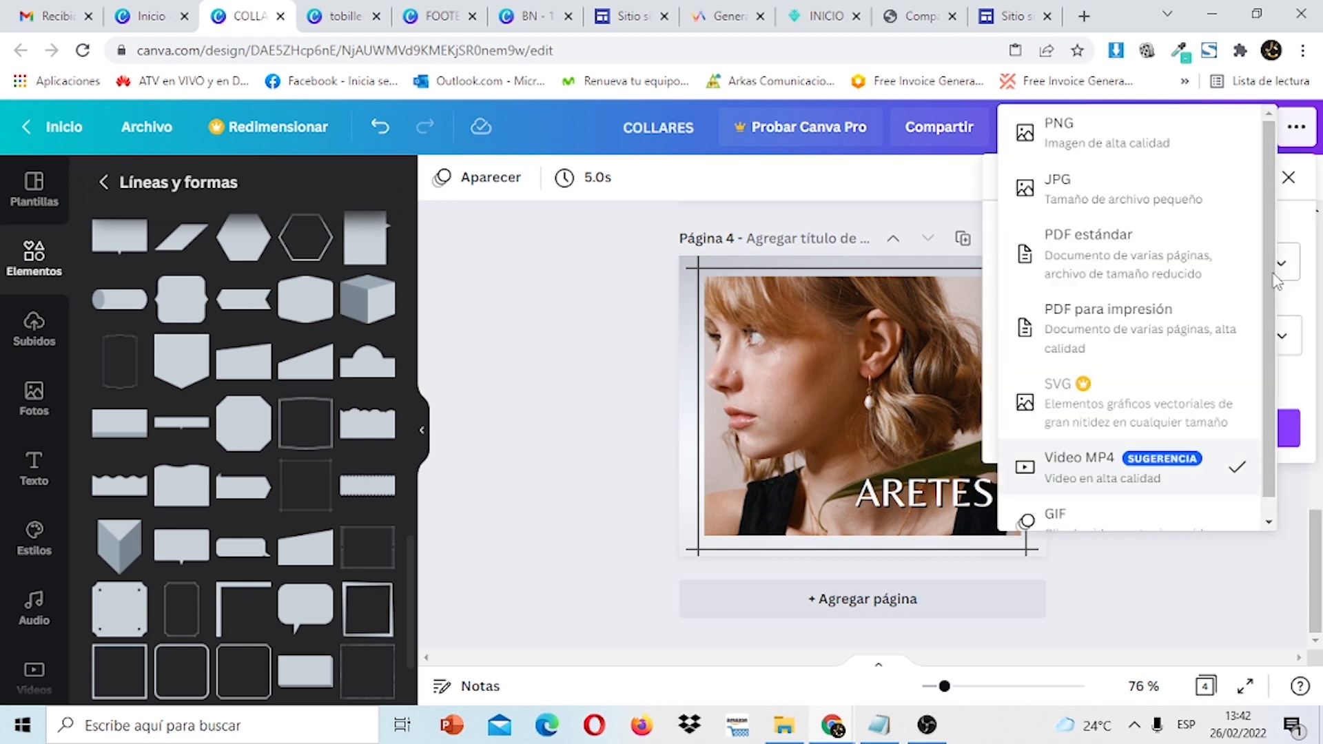
pyautogui.scroll(-1, 1274, 310)
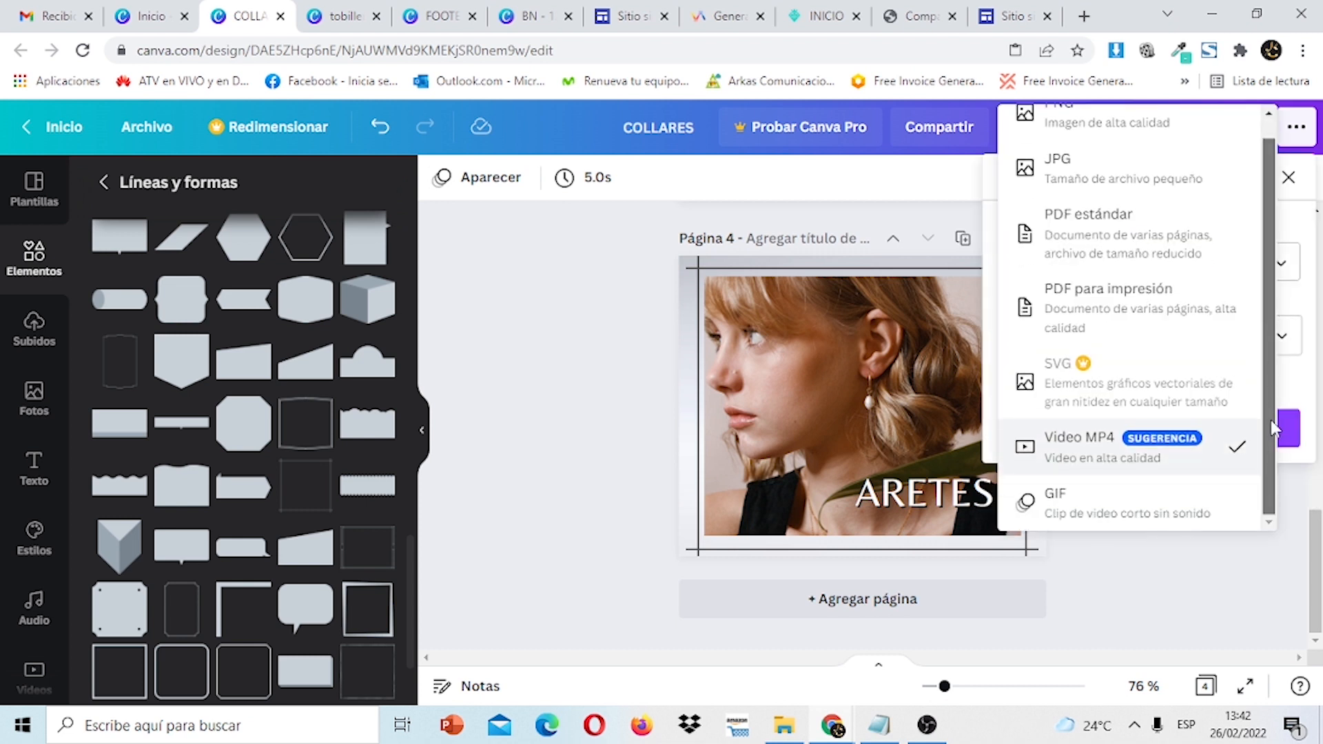
pyautogui.click(1140, 513)
pyautogui.click(1282, 337)
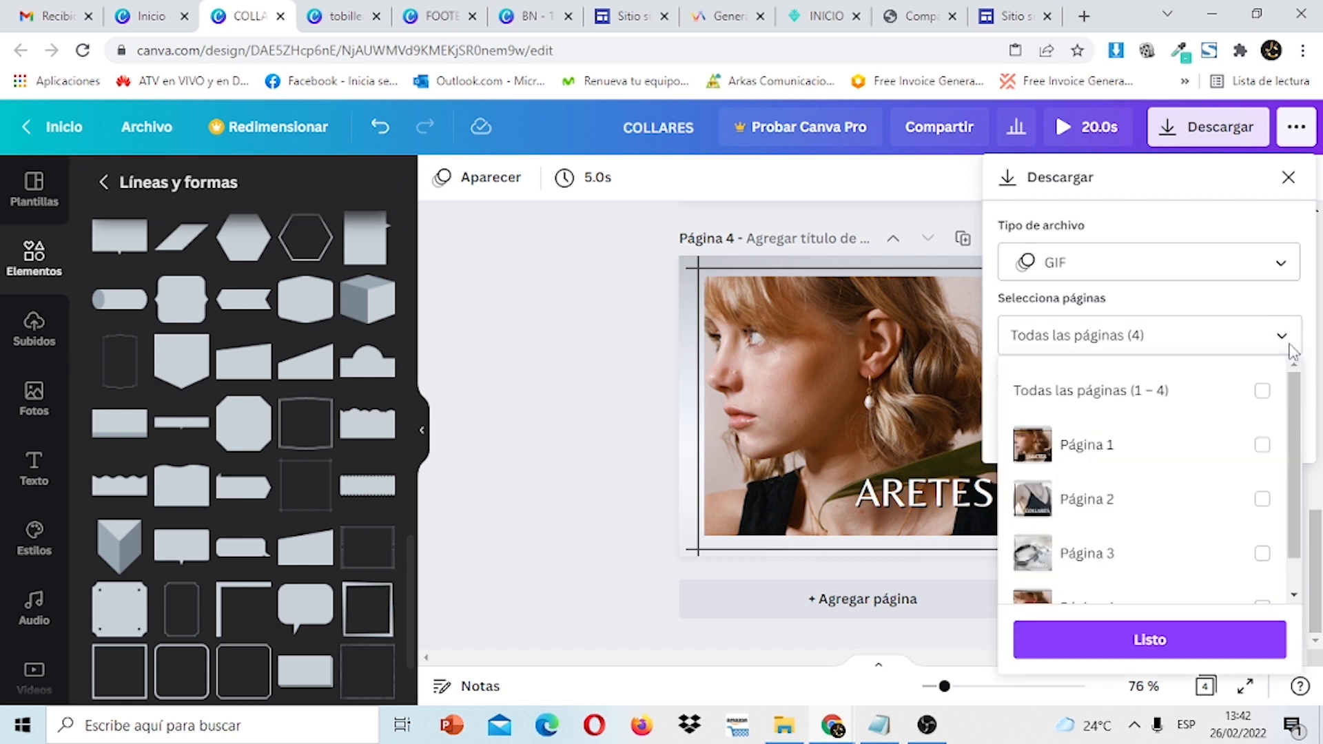
pyautogui.scroll(-1, 1292, 496)
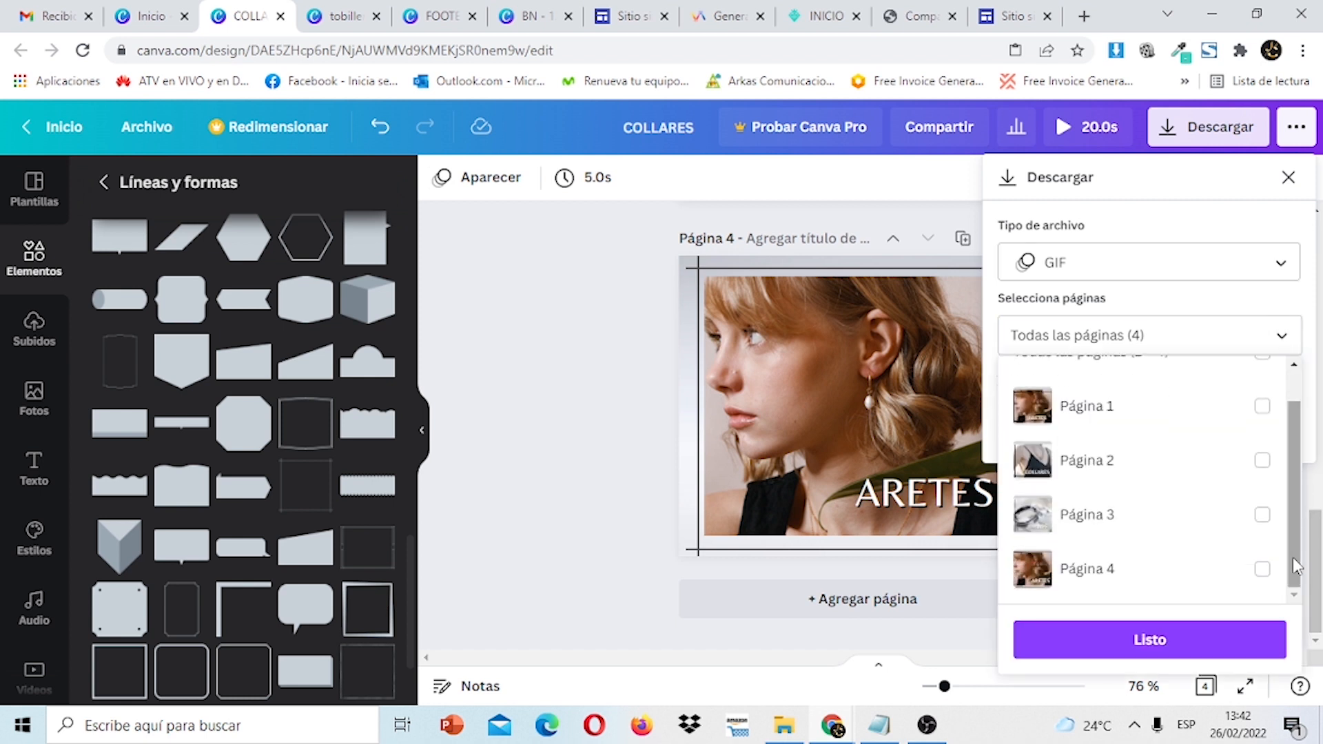
pyautogui.click(1262, 571)
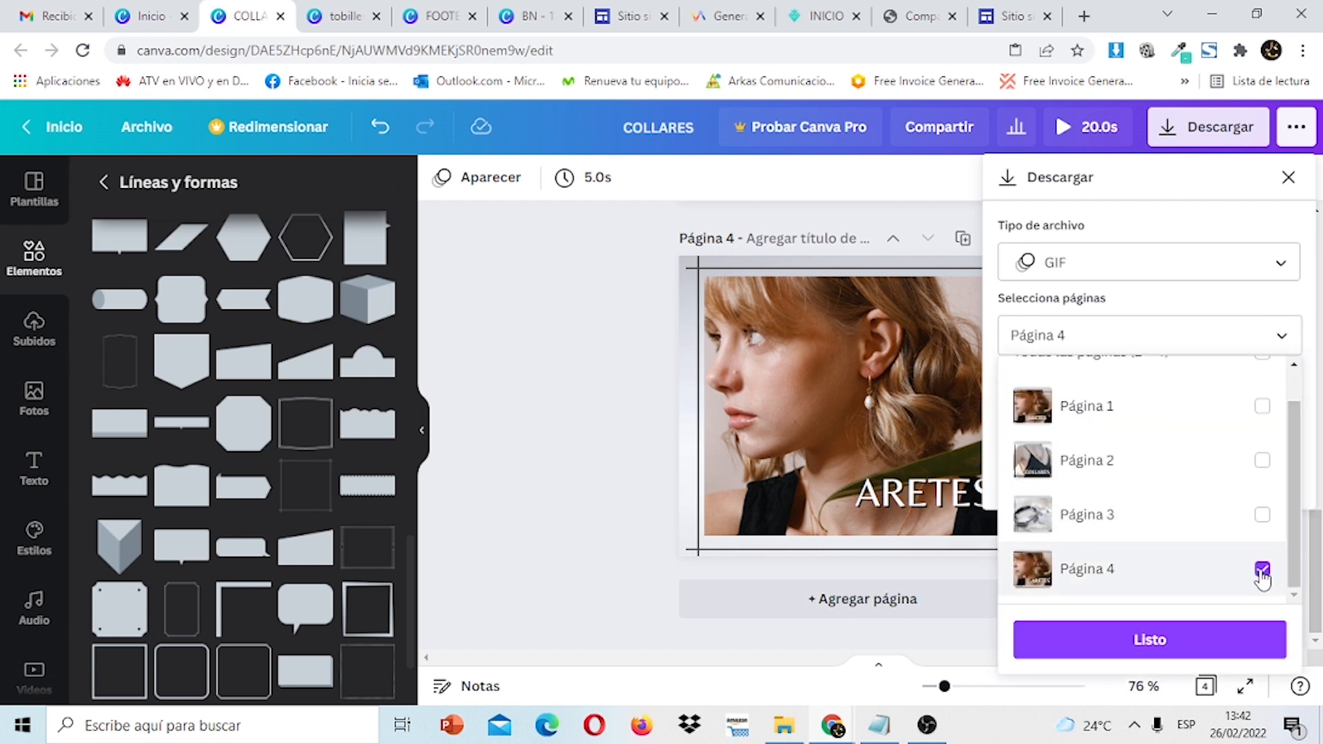
pyautogui.click(1223, 654)
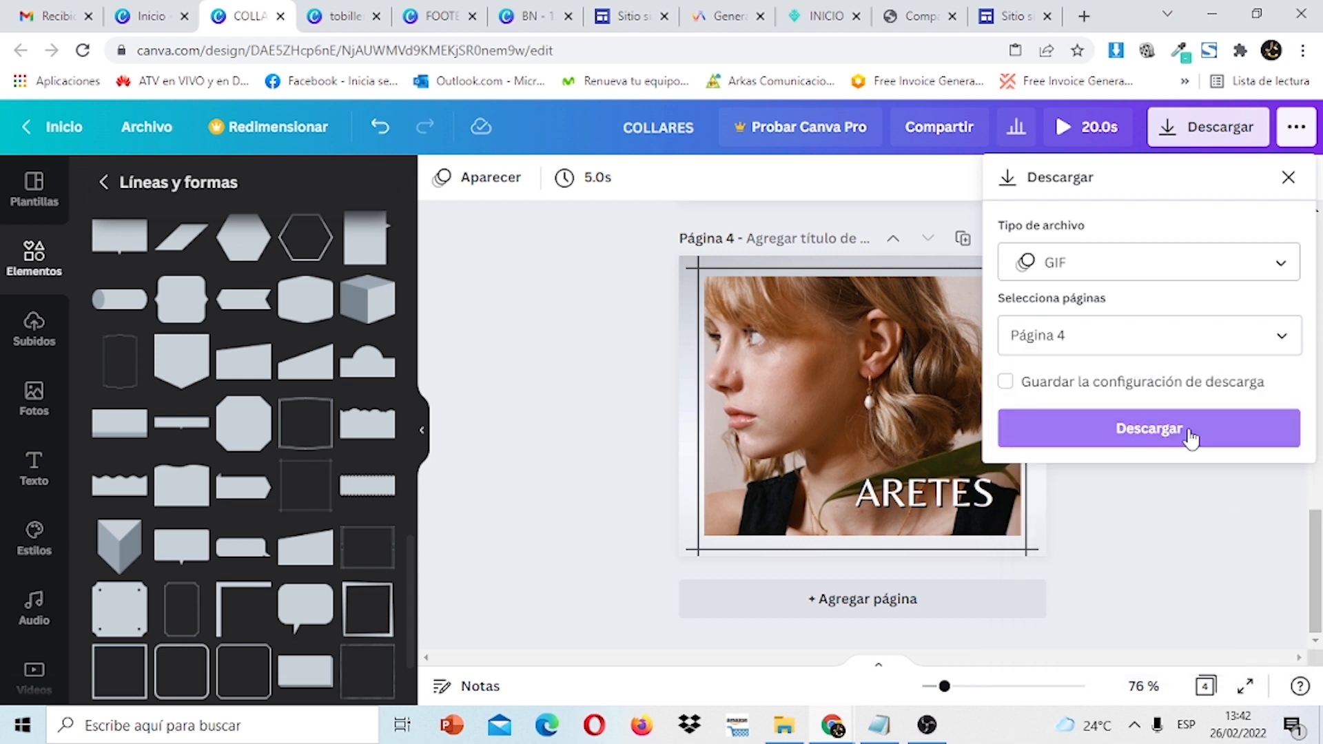
pyautogui.click(1188, 431)
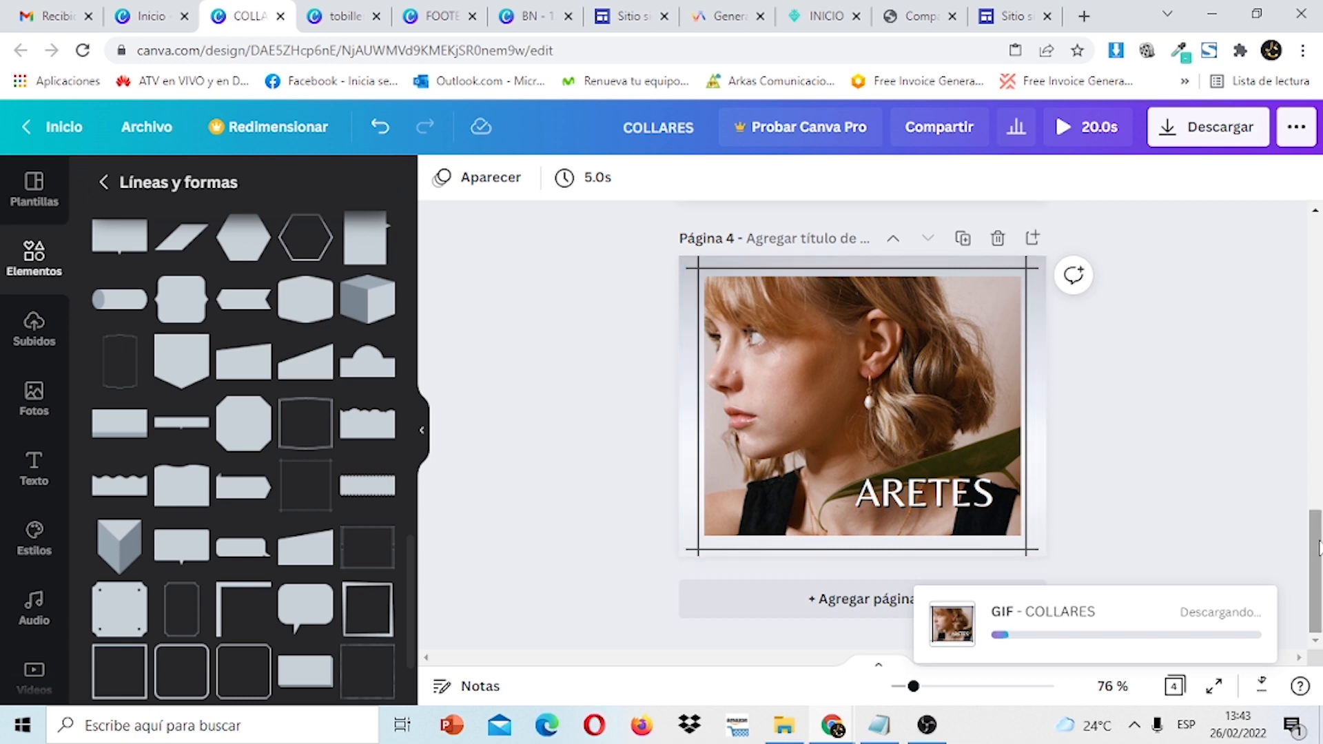
pyautogui.moveTo(1318, 555); pyautogui.dragTo(1318, 414)
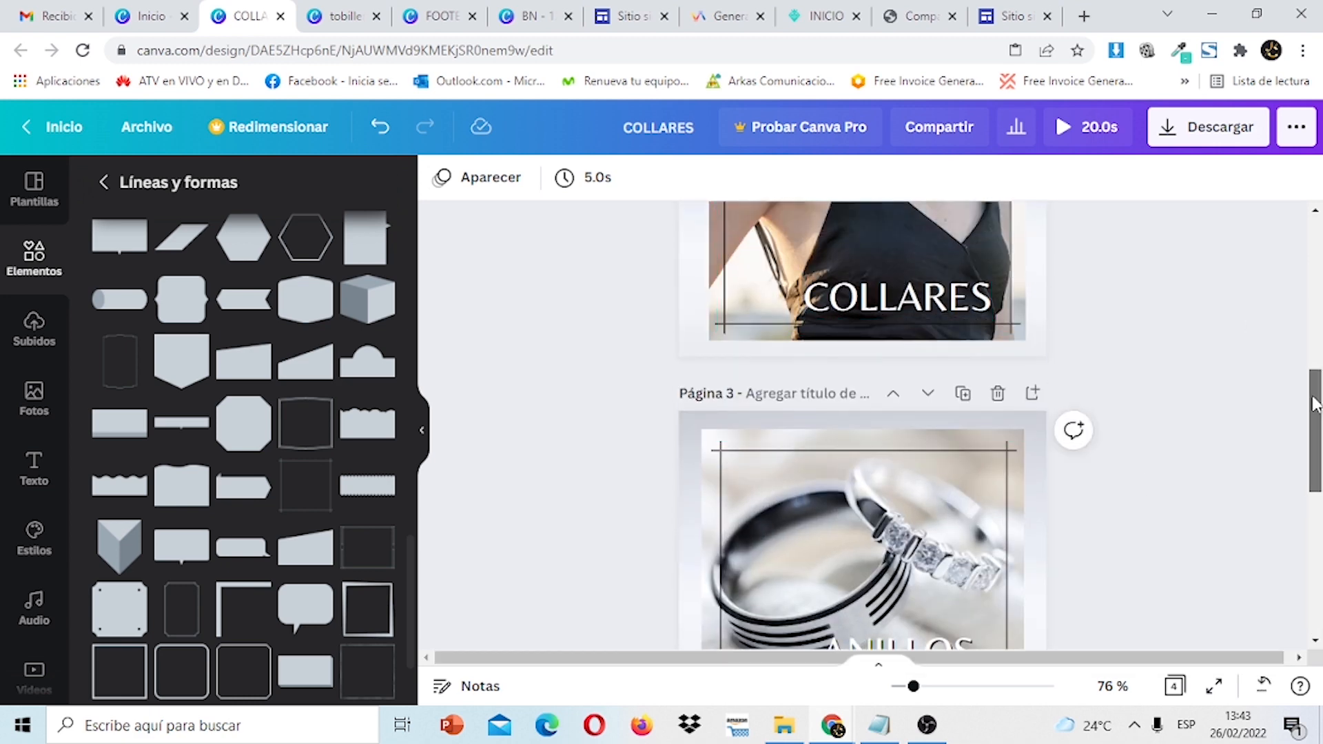
pyautogui.moveTo(1315, 405); pyautogui.dragTo(1316, 551)
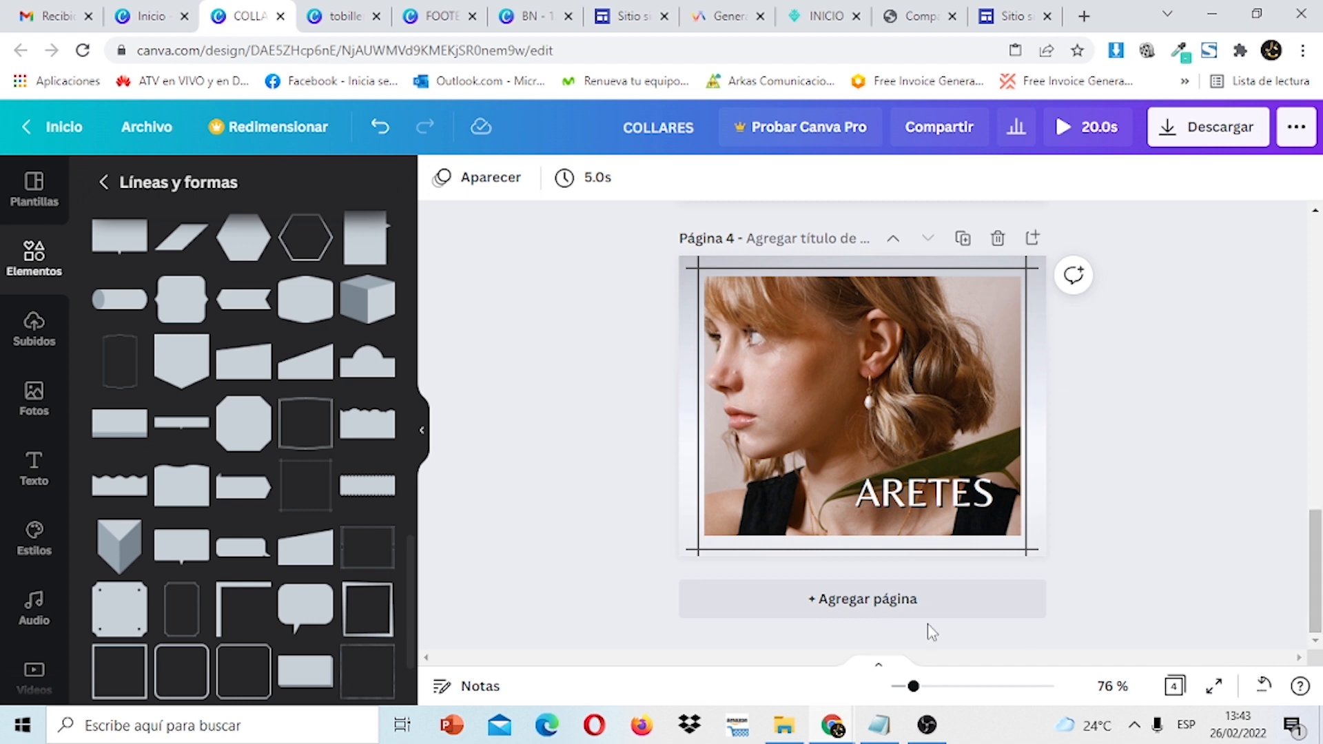
pyautogui.click(959, 300)
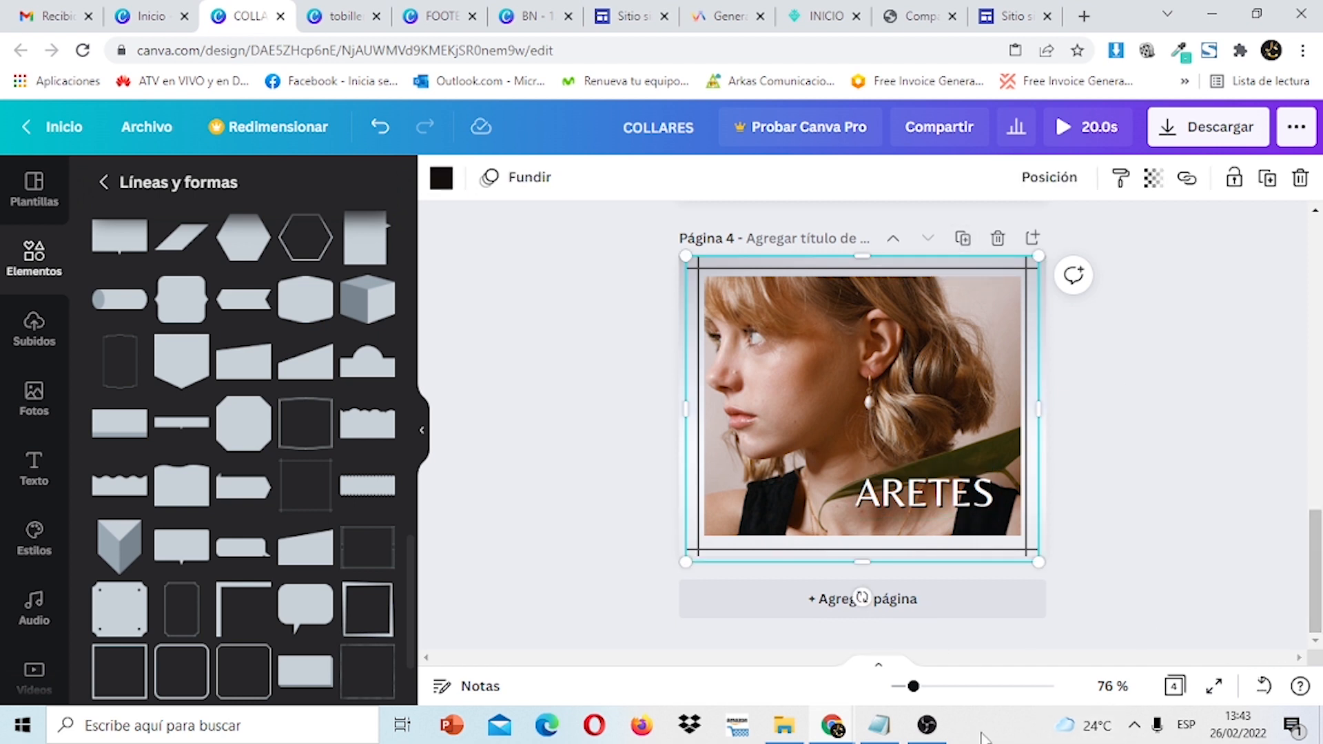
# Duplicate page 4 and swap the new page 5 photo for the uploaded necklace image.
pyautogui.click(963, 239)
pyautogui.click(921, 372)
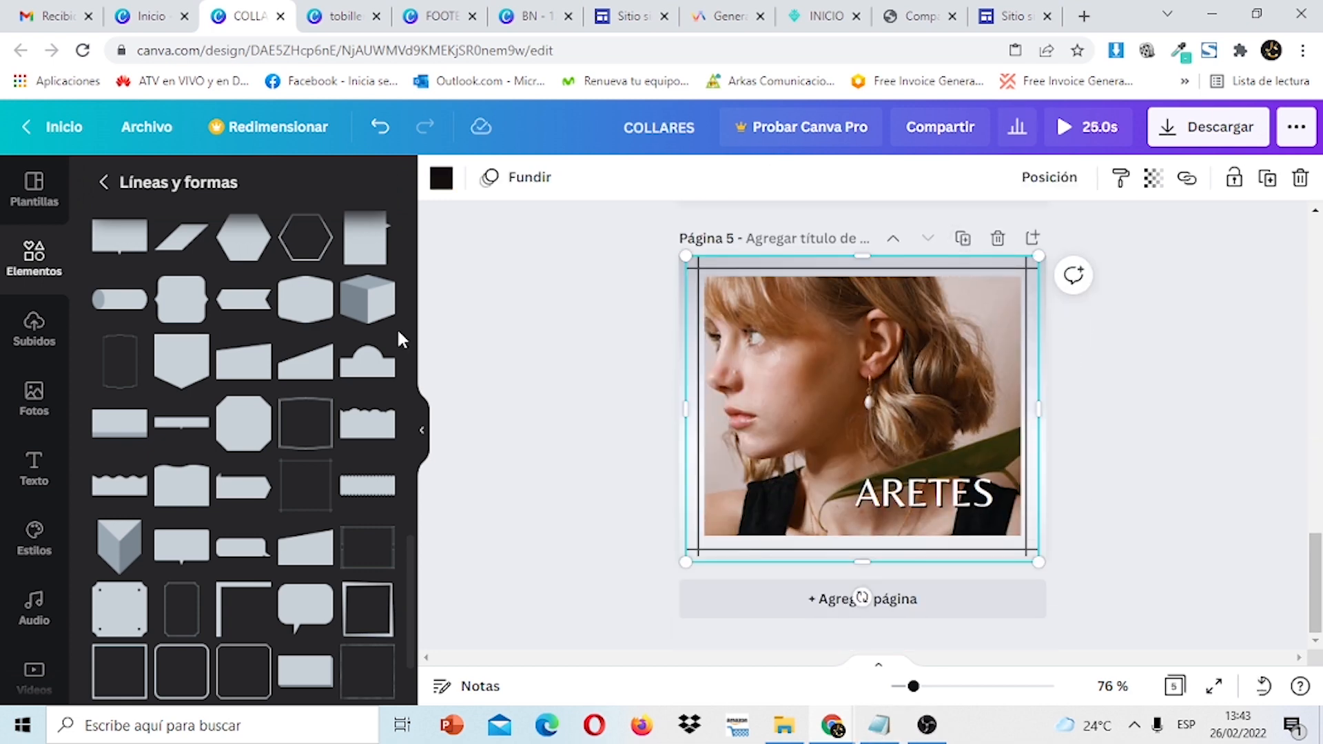
pyautogui.click(25, 347)
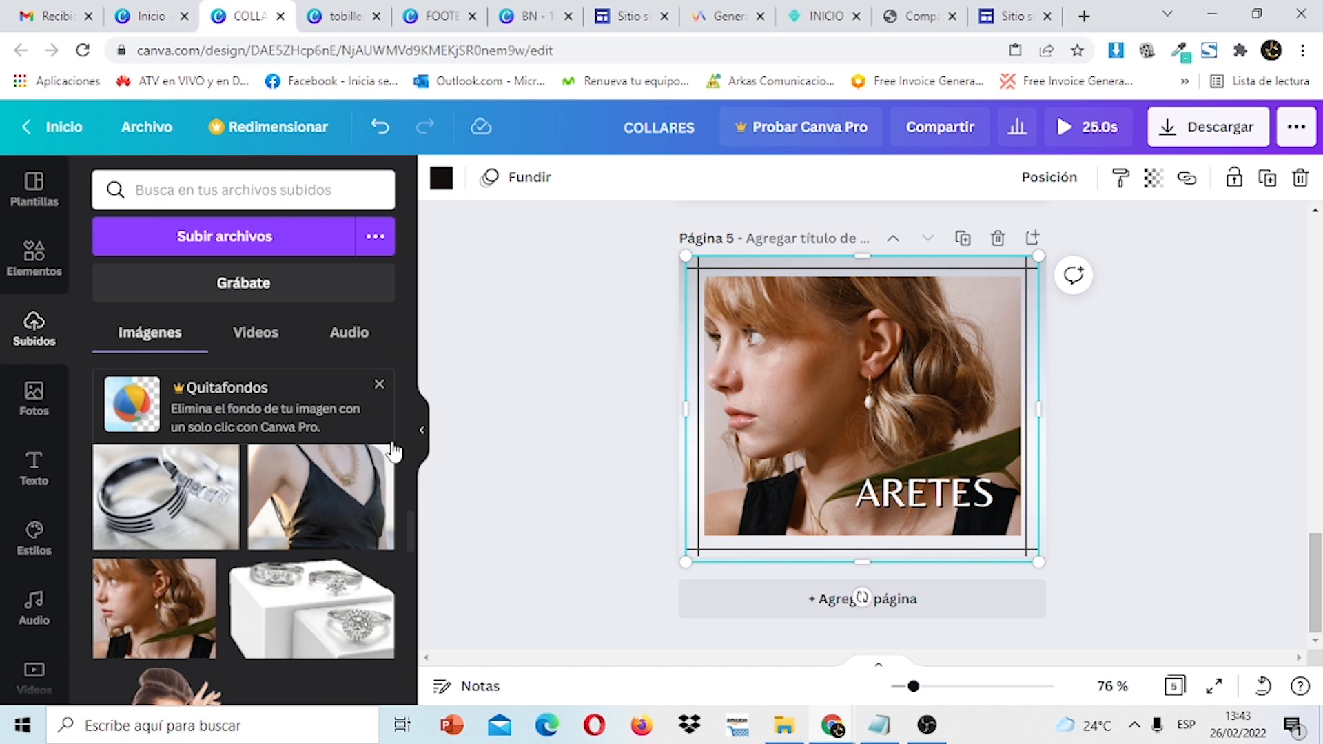
pyautogui.click(324, 520)
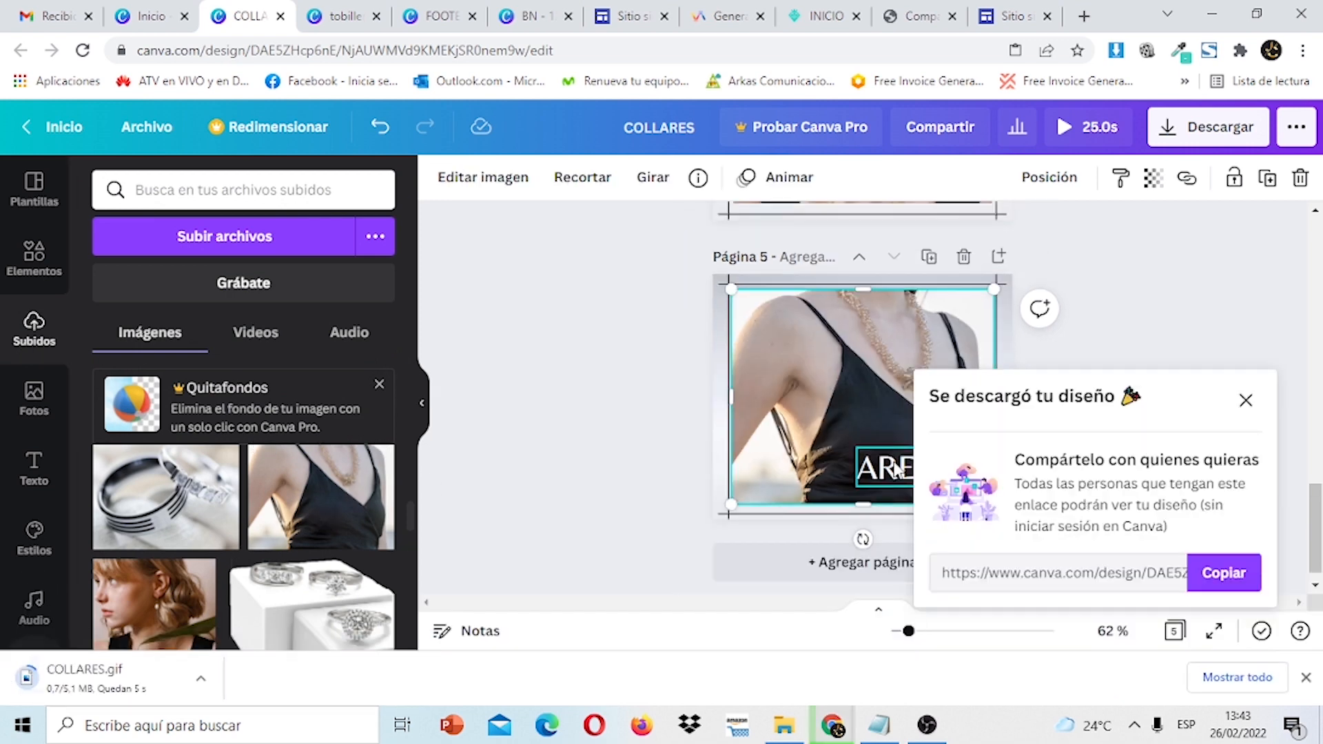
# Rewrite the page 5 caption from ARETES to COLLARES.
pyautogui.click(917, 467)
pyautogui.doubleClick(932, 461)
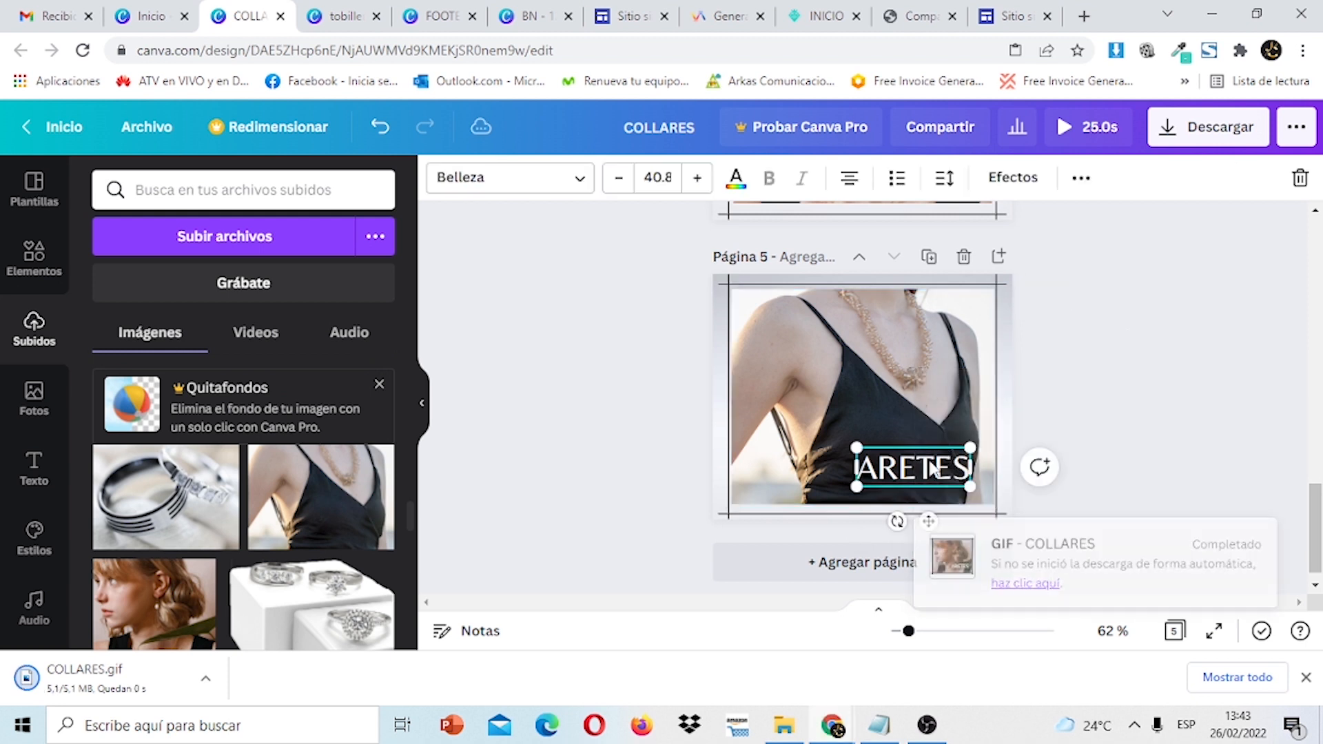
pyautogui.write('colla')
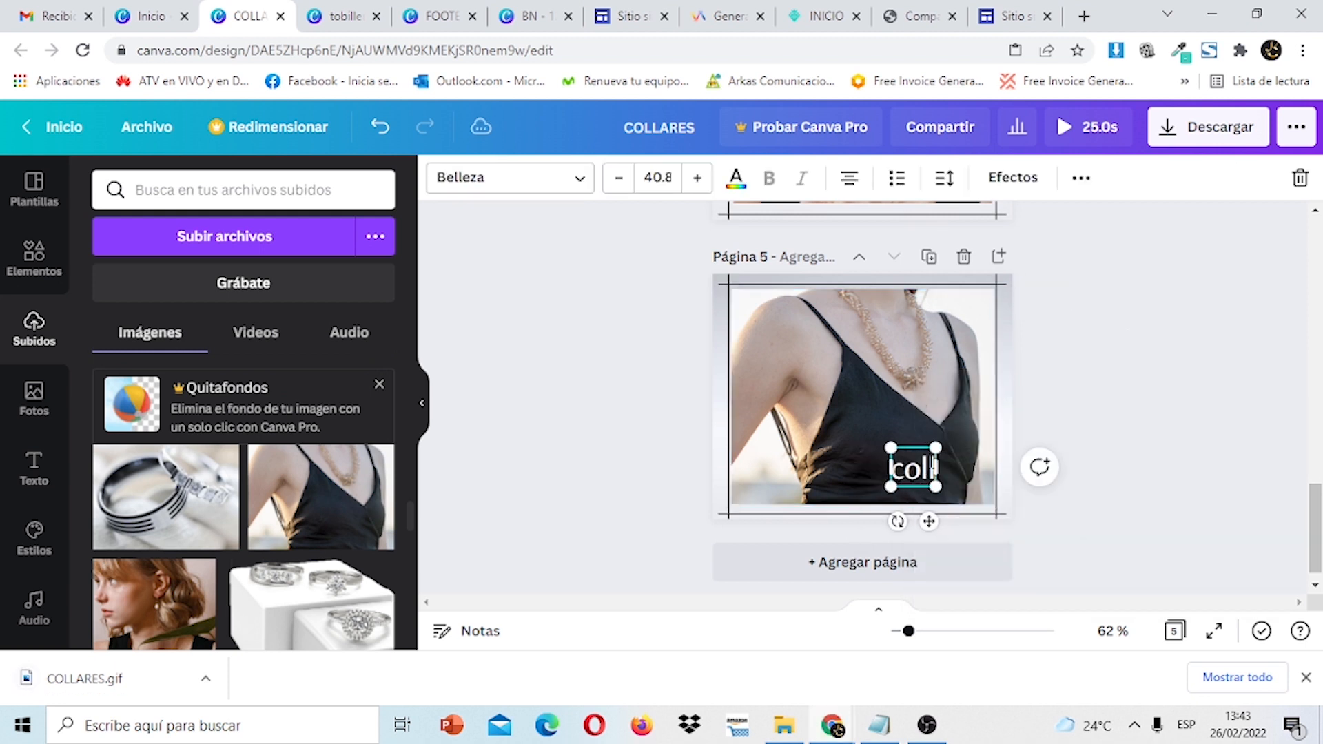
pyautogui.press('BackSpace')
pyautogui.press('BackSpace')
pyautogui.press('BackSpace')
pyautogui.press('BackSpace')
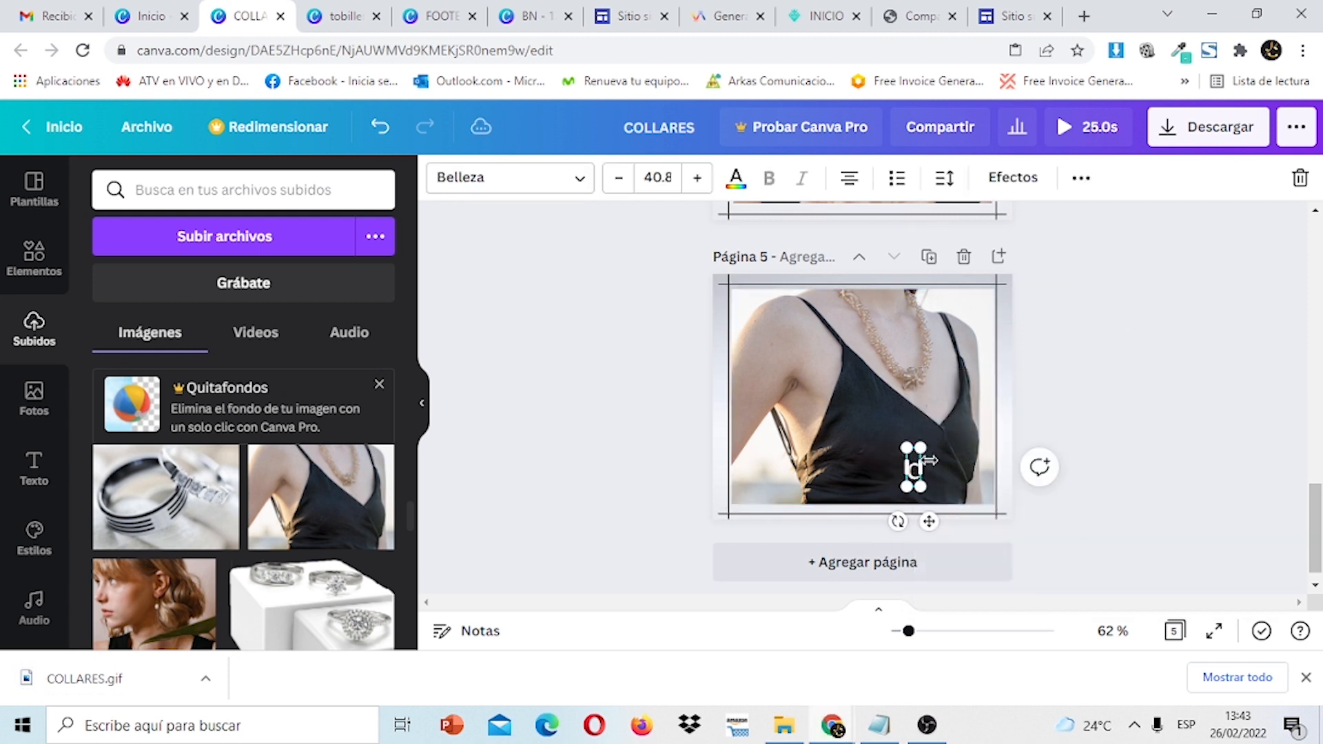
pyautogui.write('collare')
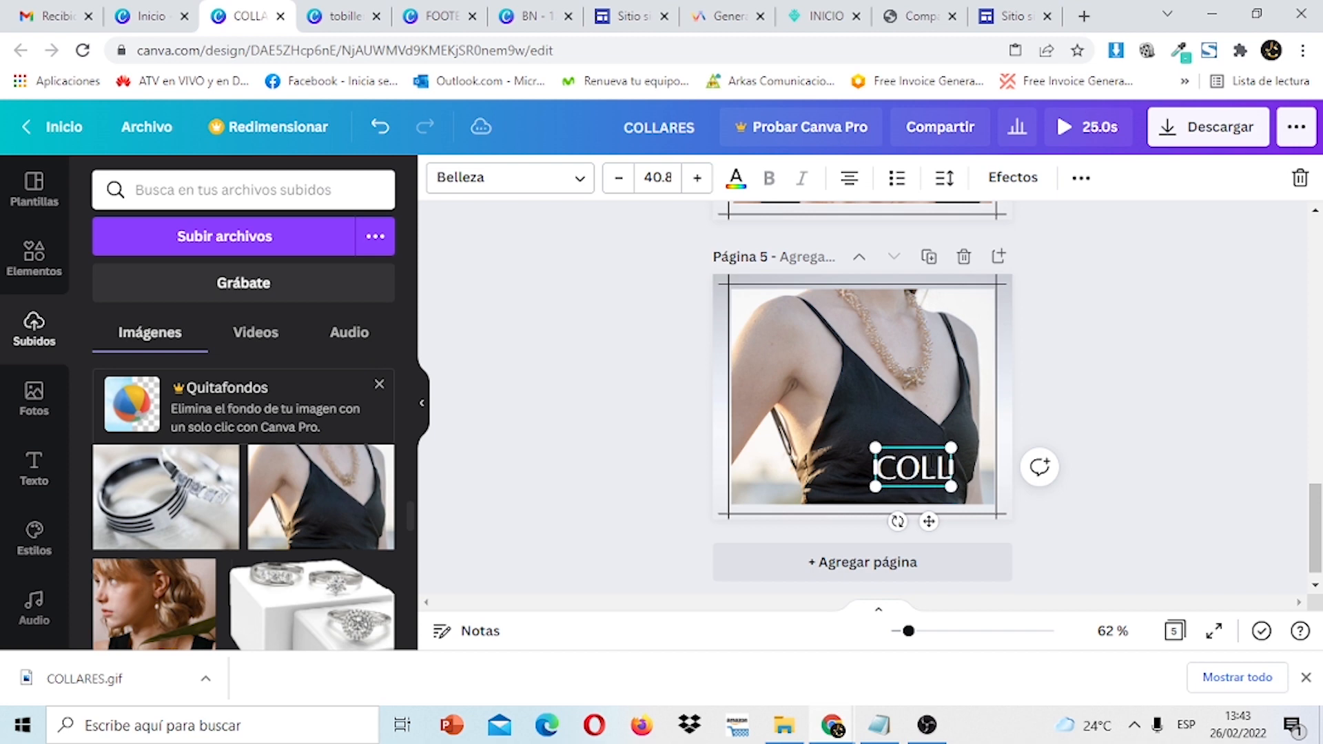
pyautogui.write('s')
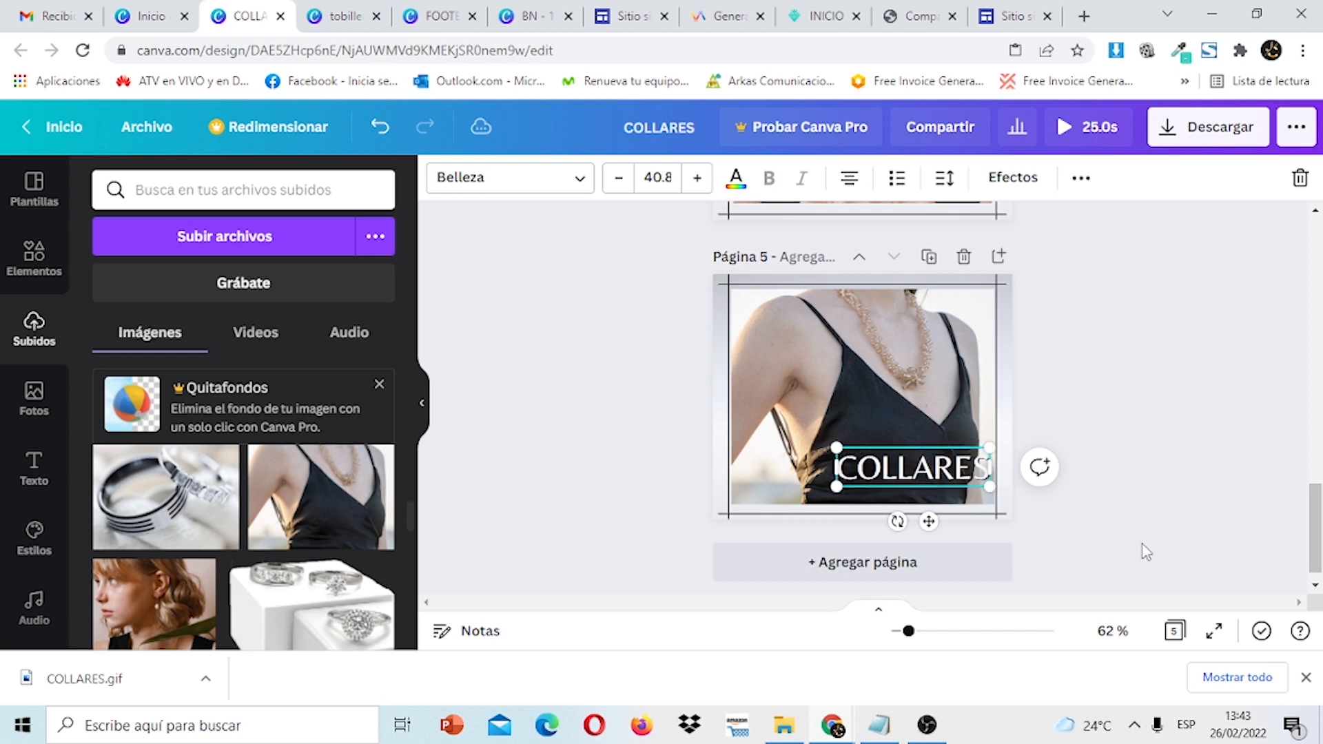
pyautogui.moveTo(1316, 527)
pyautogui.mouseDown()
pyautogui.moveTo(1316, 362)
pyautogui.moveTo(1315, 531)
pyautogui.mouseUp()
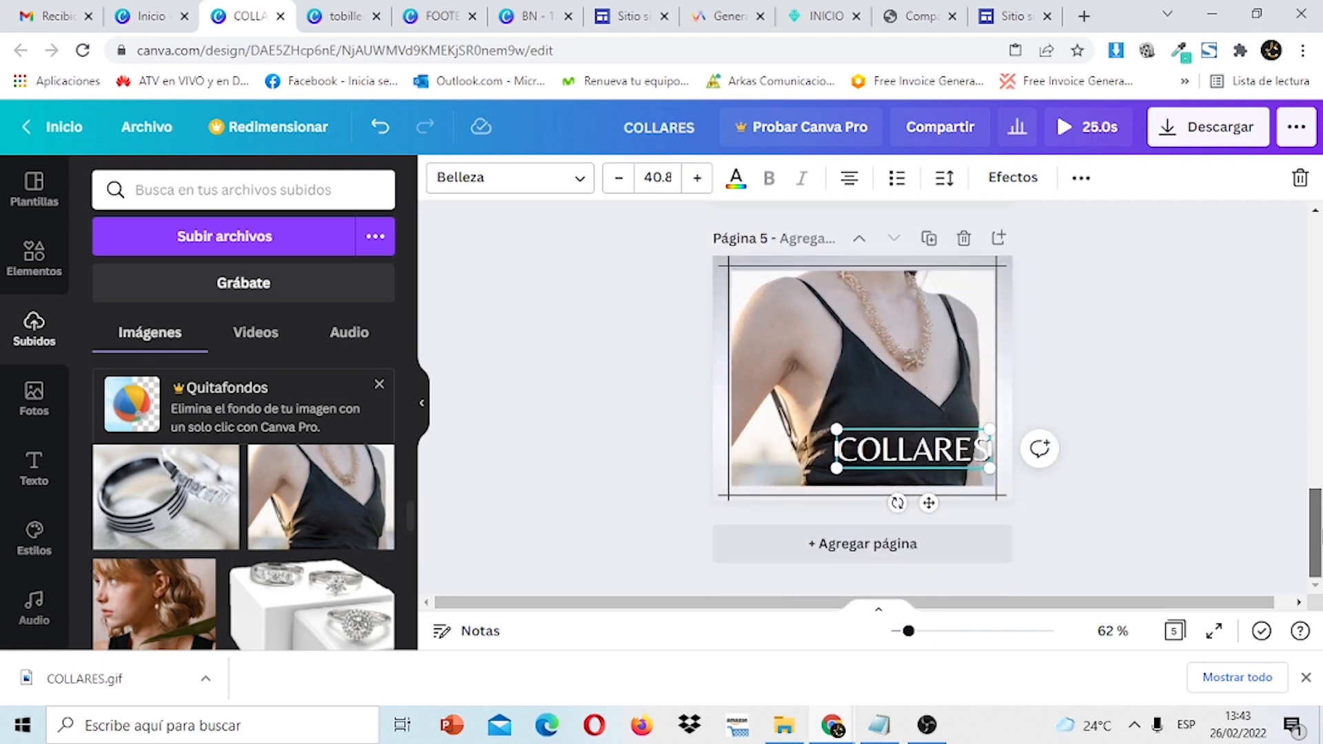
pyautogui.click(1206, 417)
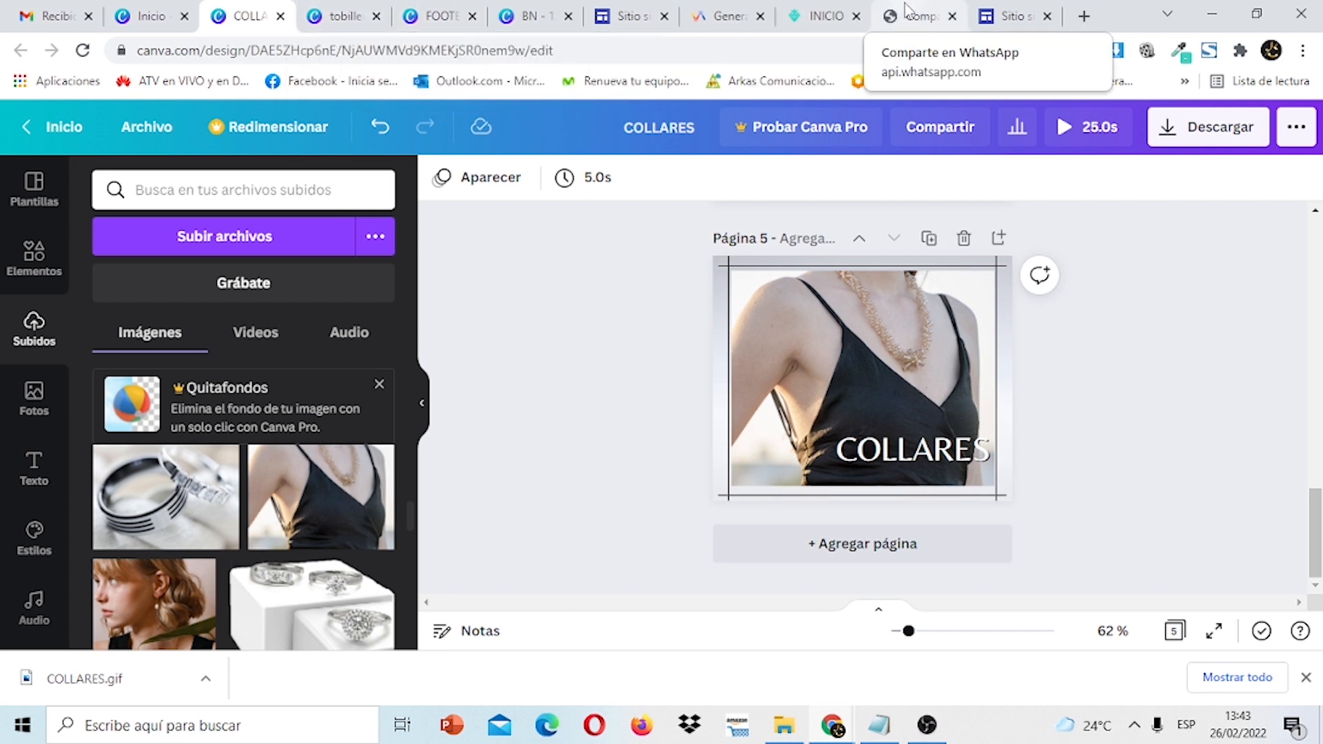
# Insert a three-column image-and-text layout below the jewelry banners and begin adding the first column's picture.
pyautogui.click(997, 17)
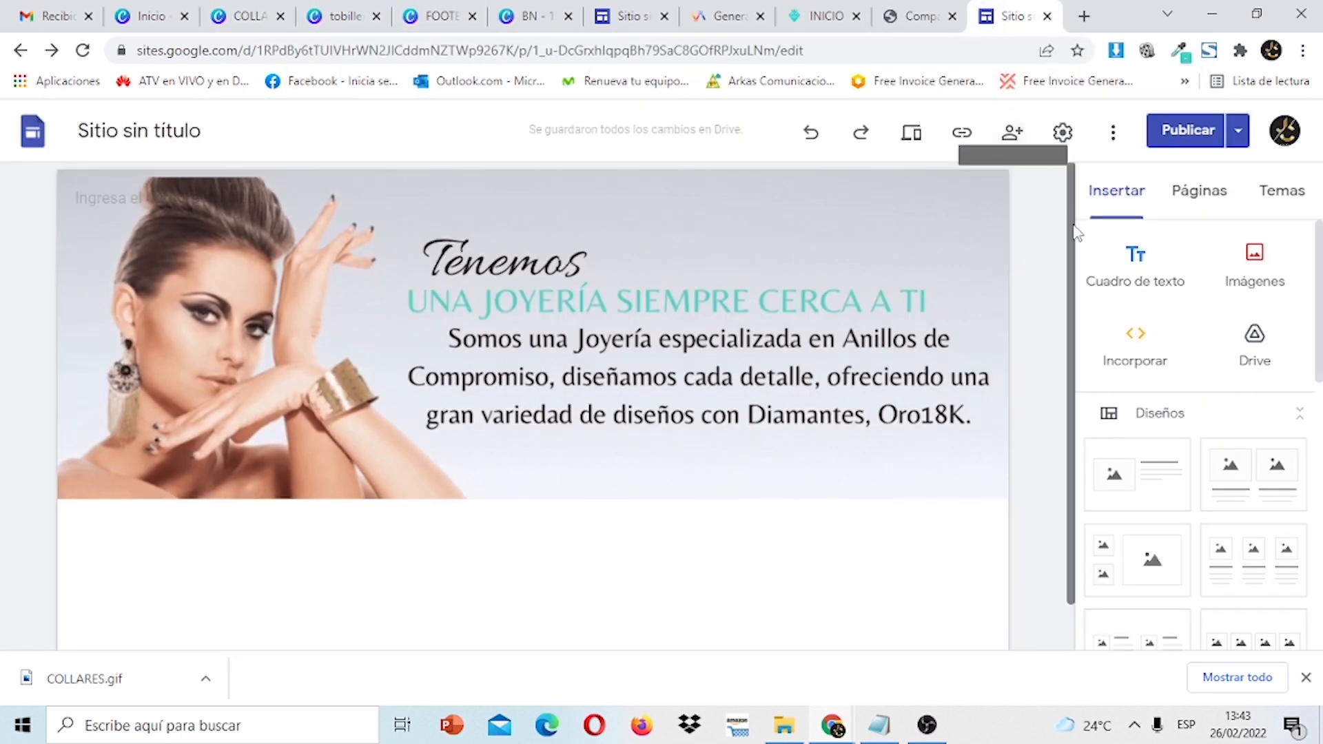
pyautogui.moveTo(1072, 230); pyautogui.dragTo(1084, 362)
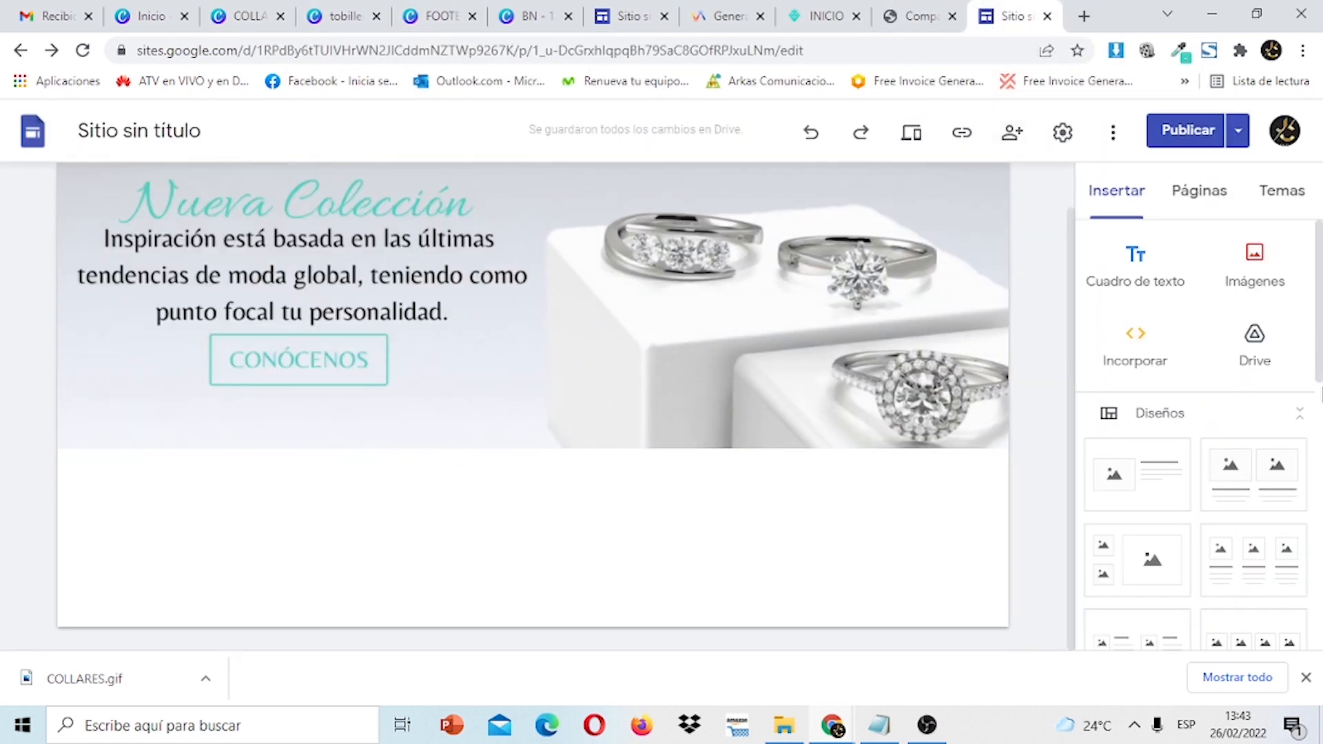
pyautogui.scroll(-1, 1087, 367)
pyautogui.scroll(-2, 1278, 392)
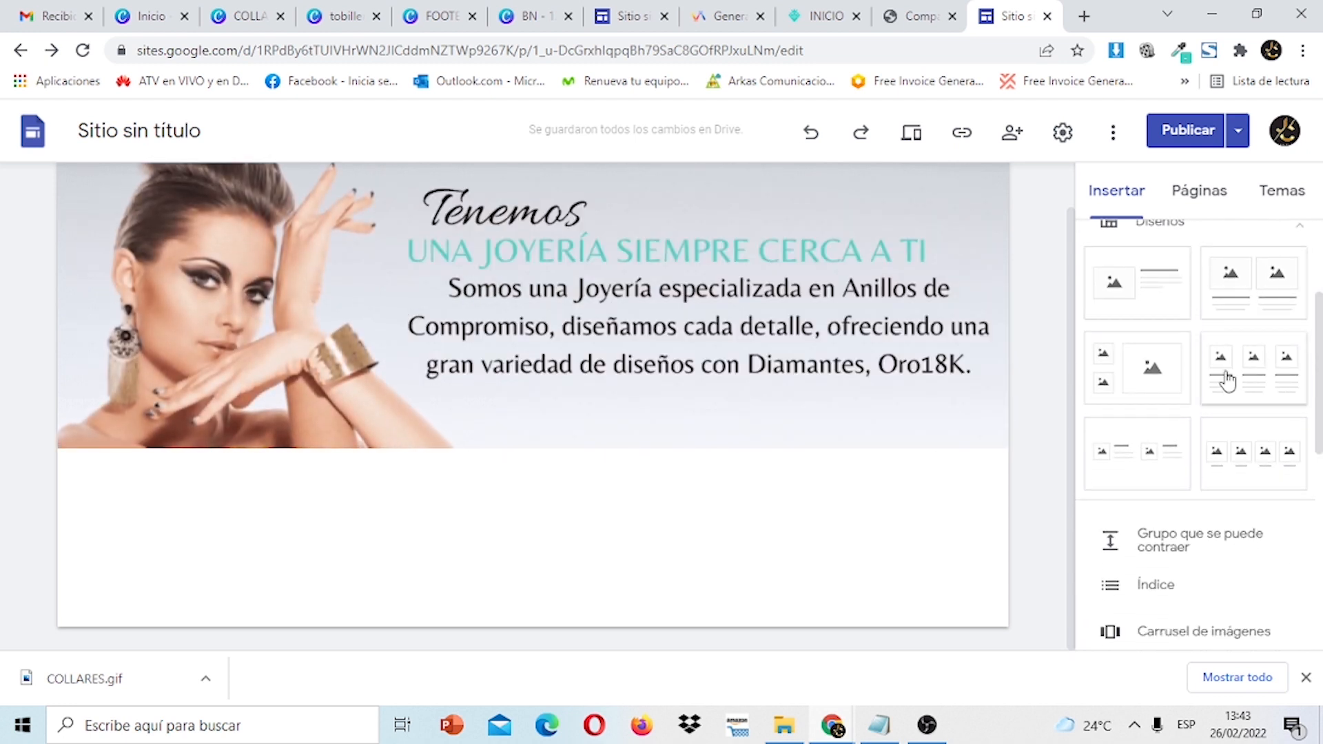
pyautogui.click(1258, 378)
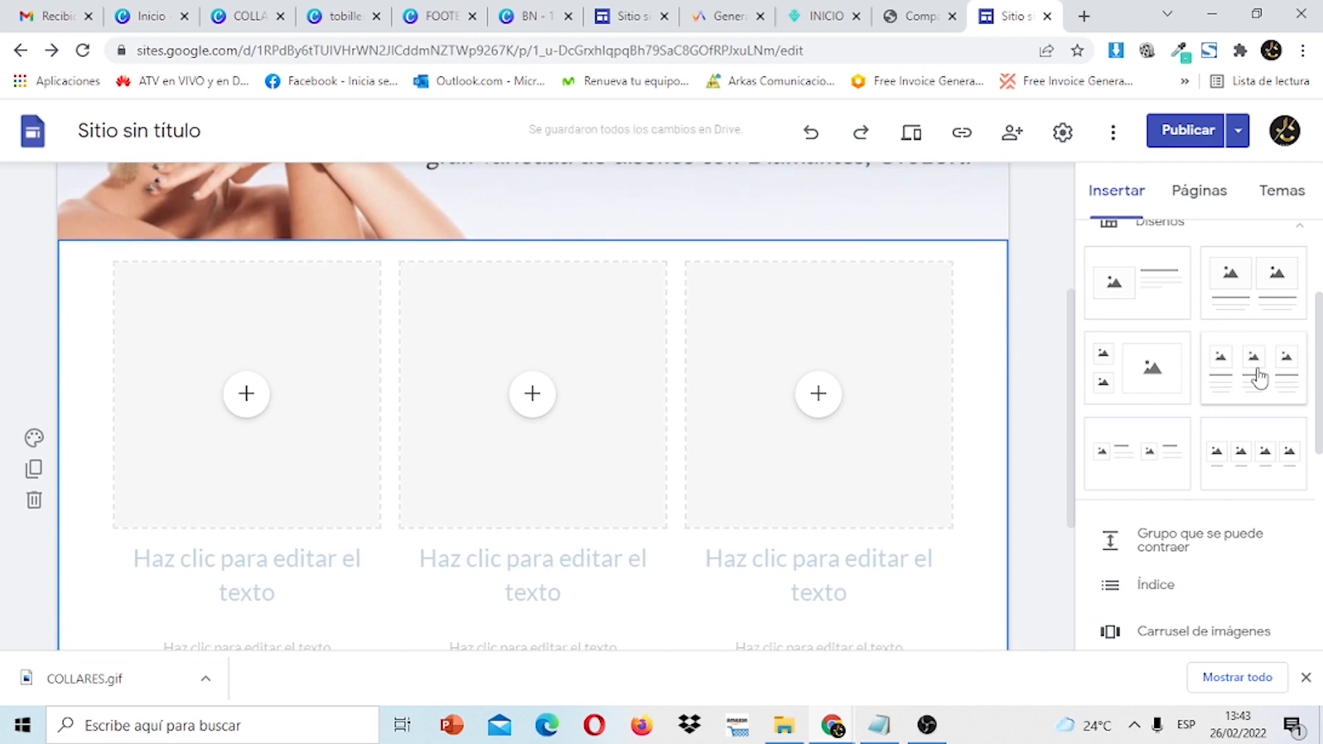
pyautogui.click(244, 403)
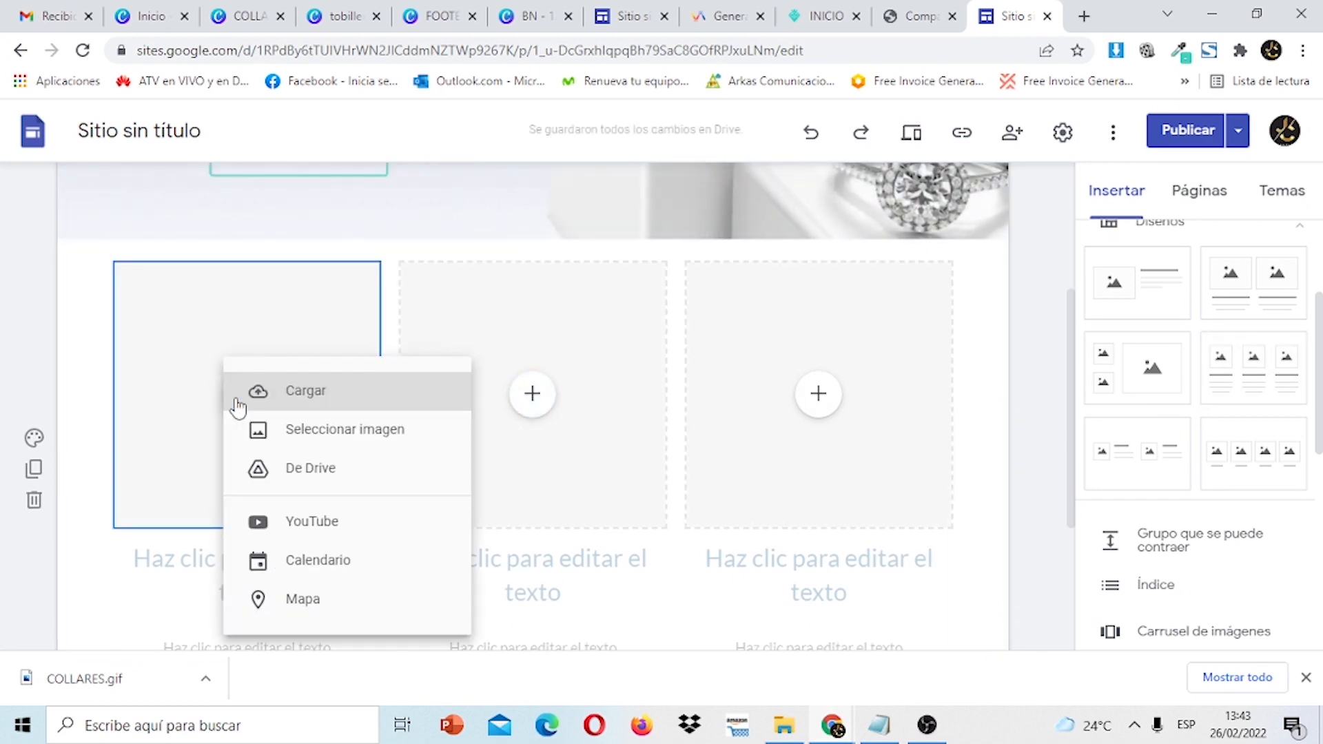
# Upload the COLLARES GIF from Descargas into the first column's image placeholder.
pyautogui.click(307, 414)
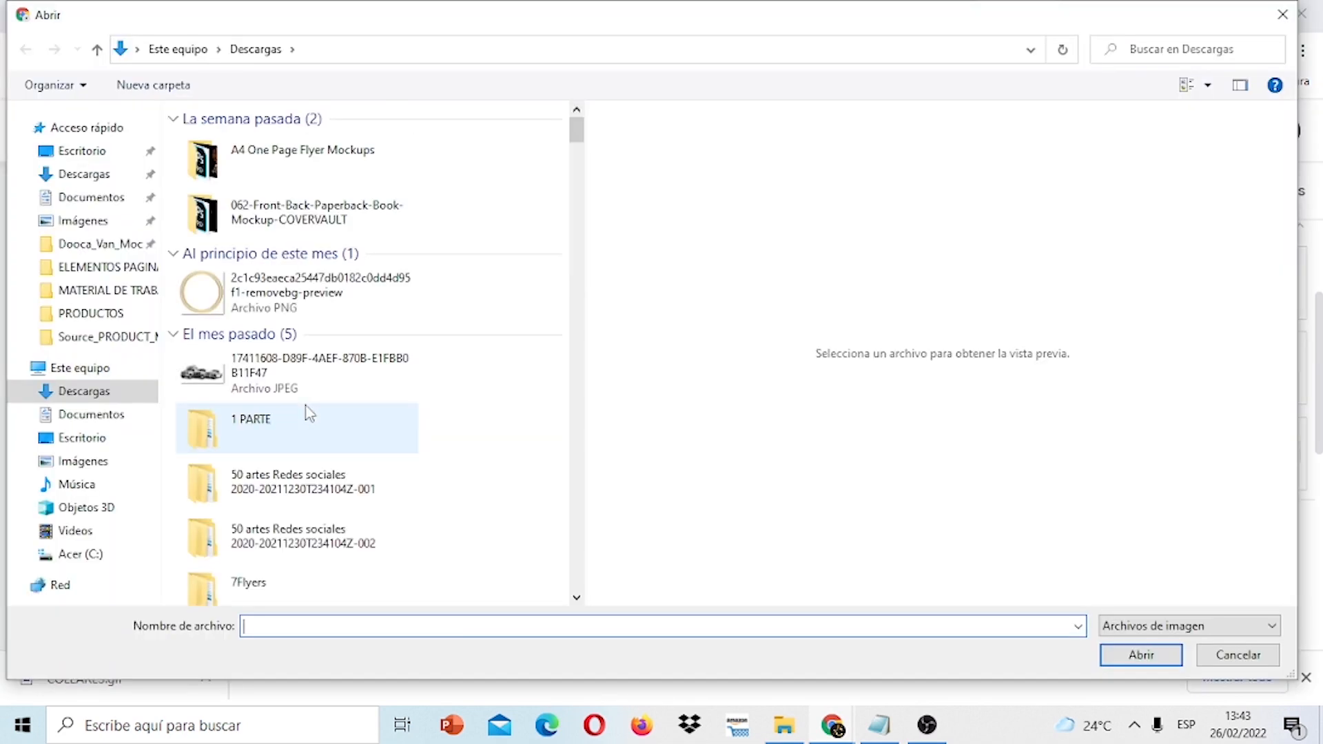
pyautogui.click(354, 155)
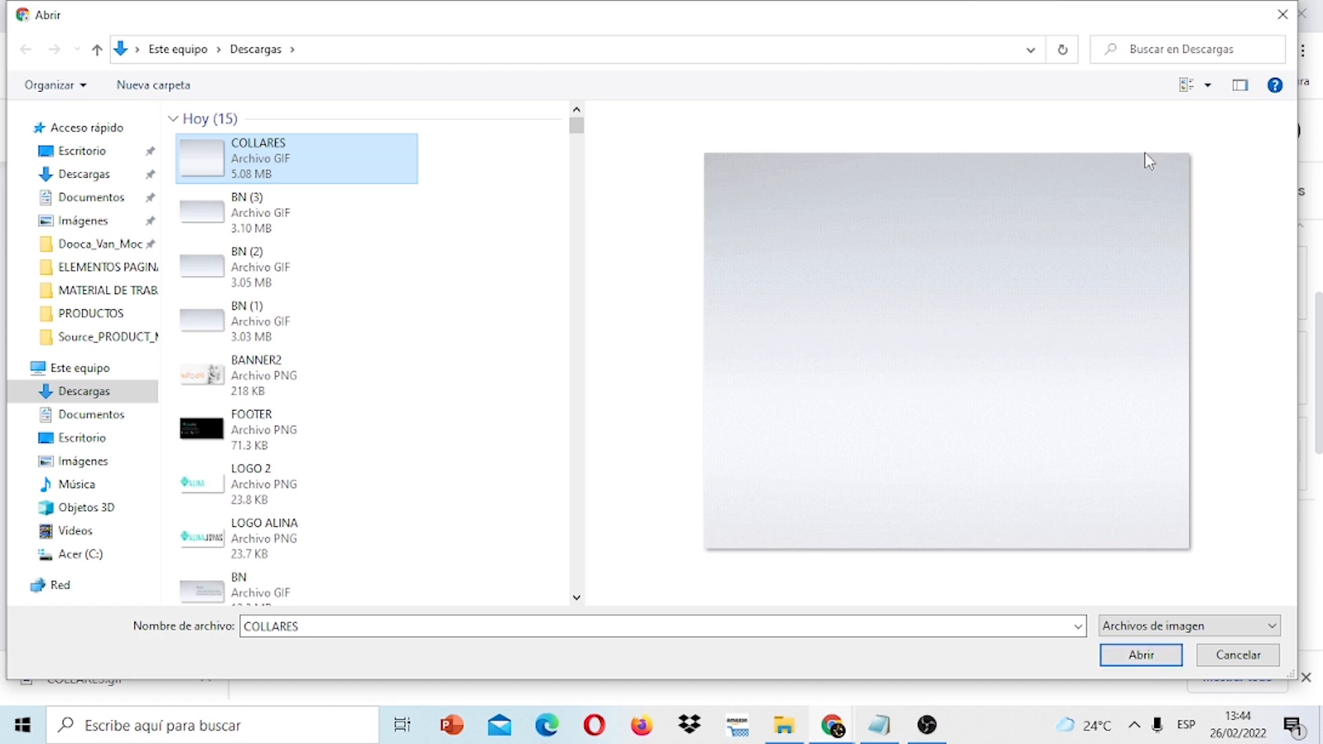
pyautogui.click(1141, 655)
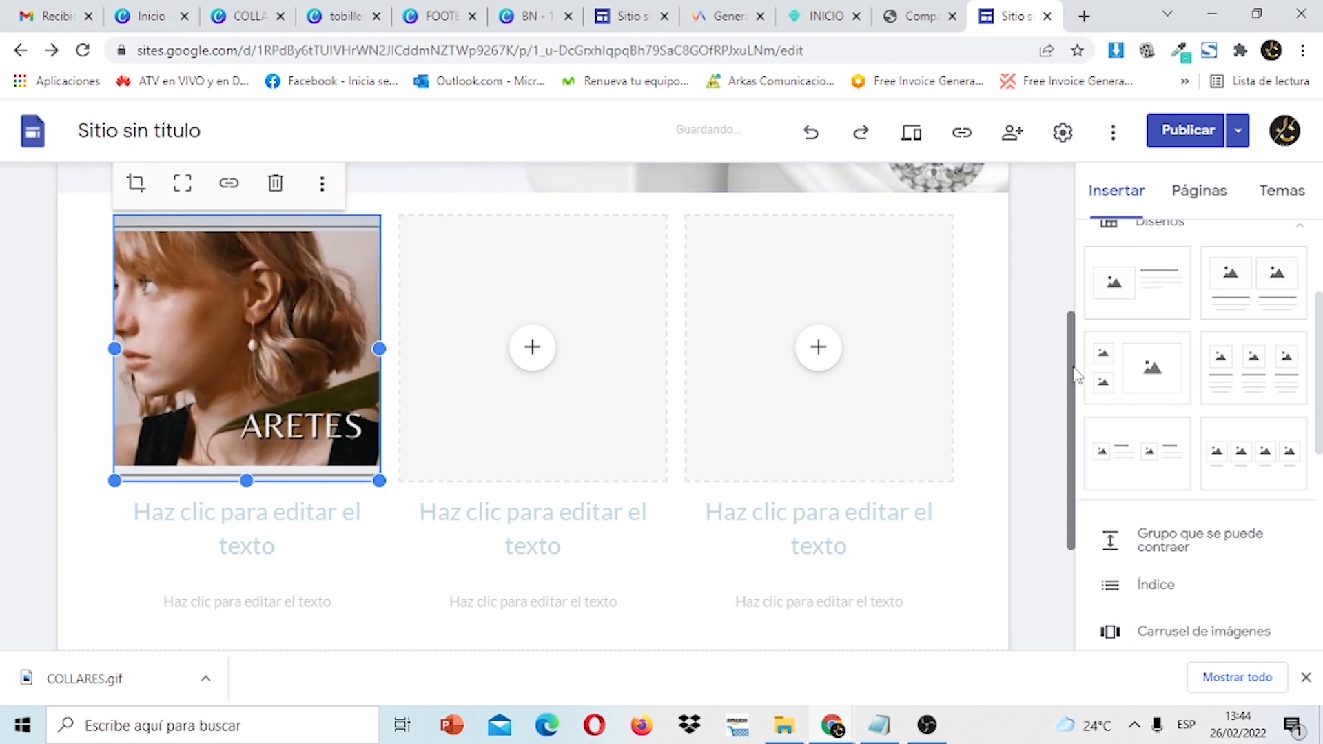
# Turn on 'Se puede contraer' for the first column's card.
pyautogui.scroll(1, 1077, 367)
pyautogui.scroll(2, 1077, 361)
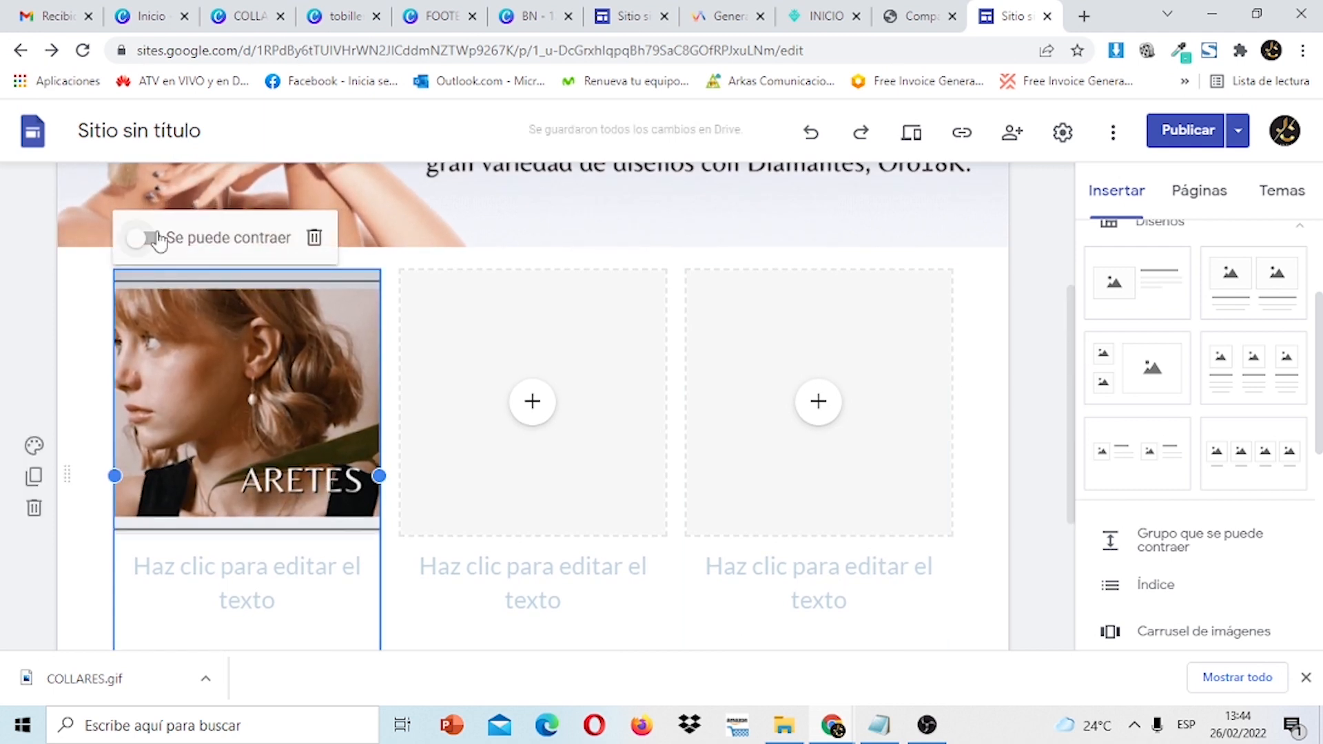
pyautogui.click(156, 240)
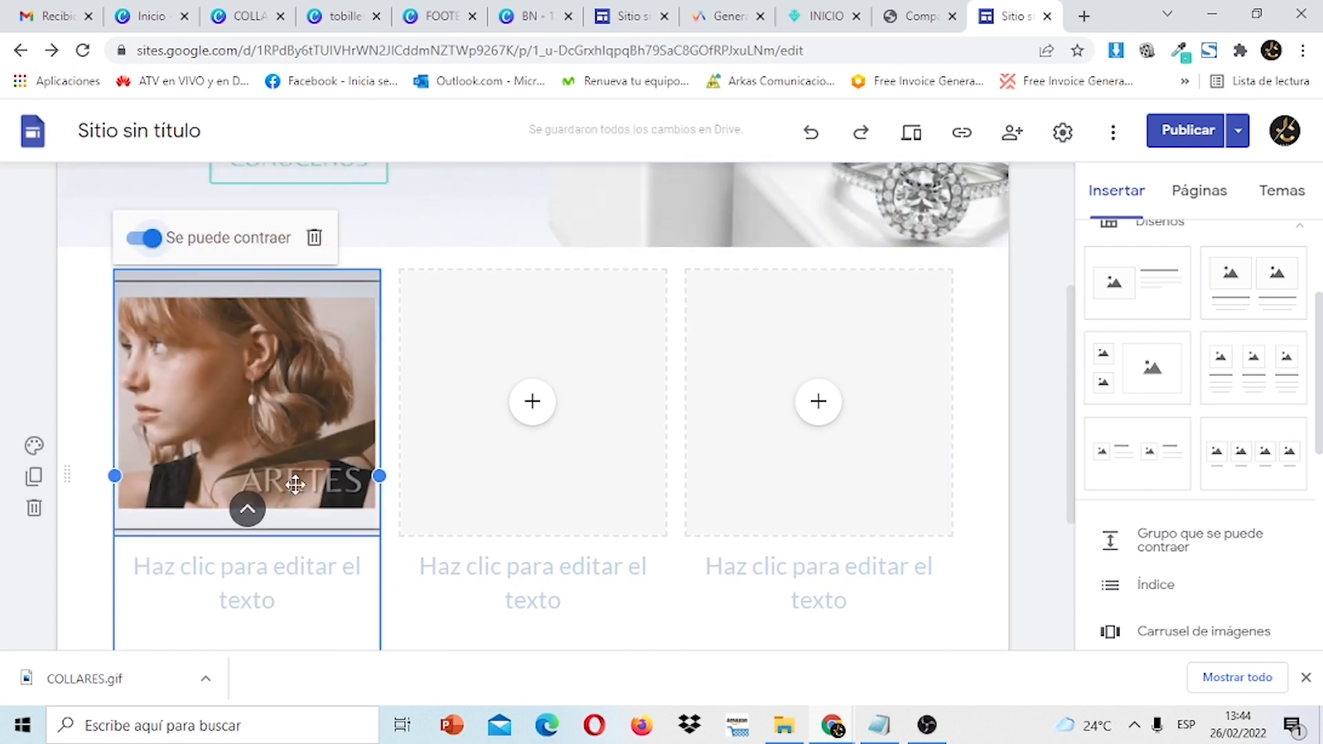
# Crop the first column's GIF with a slight zoom so it fits the column width.
pyautogui.click(295, 484)
pyautogui.doubleClick(295, 484)
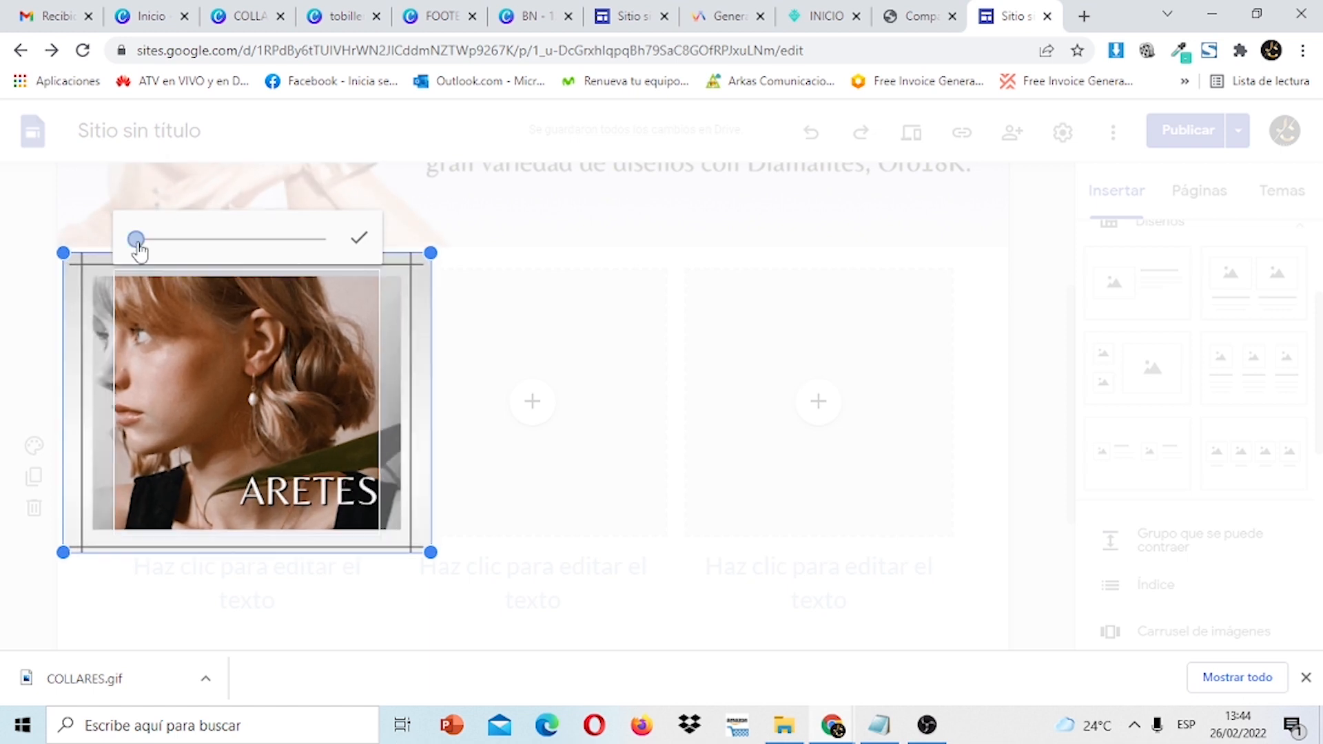
pyautogui.click(132, 245)
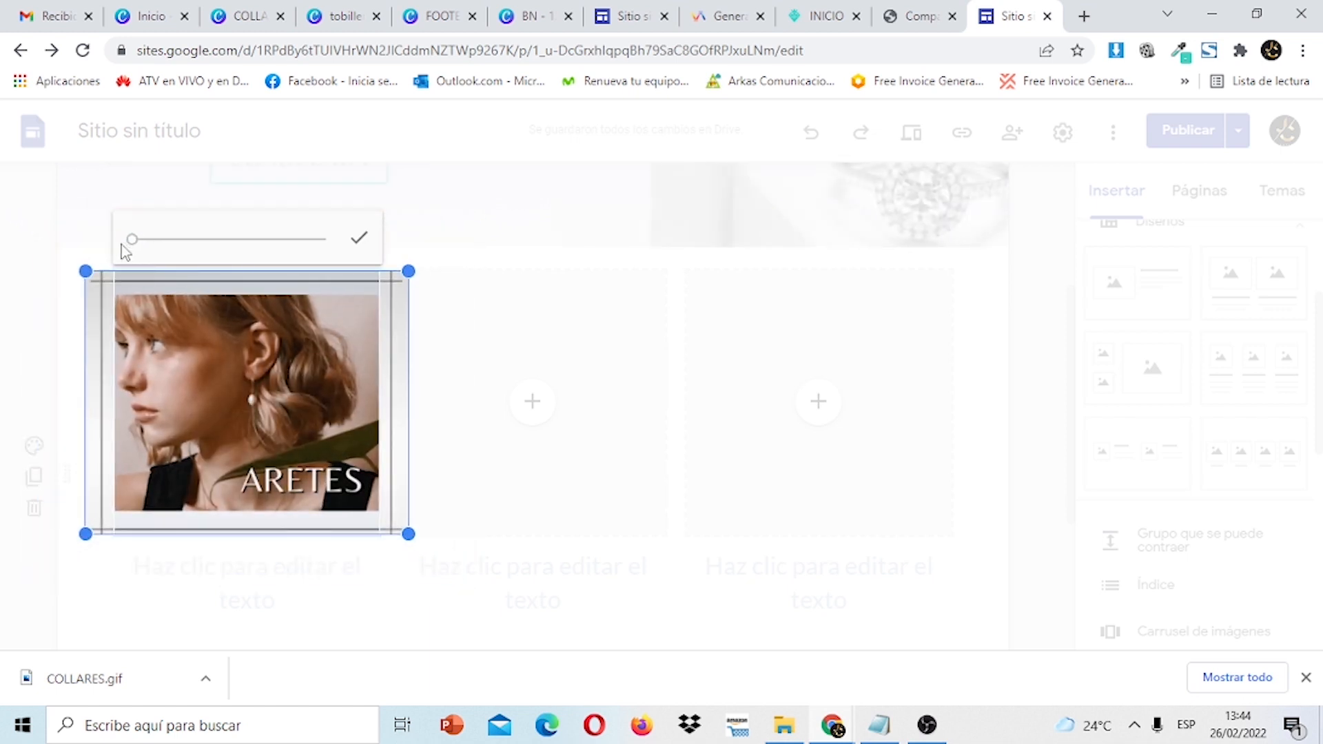
pyautogui.click(794, 345)
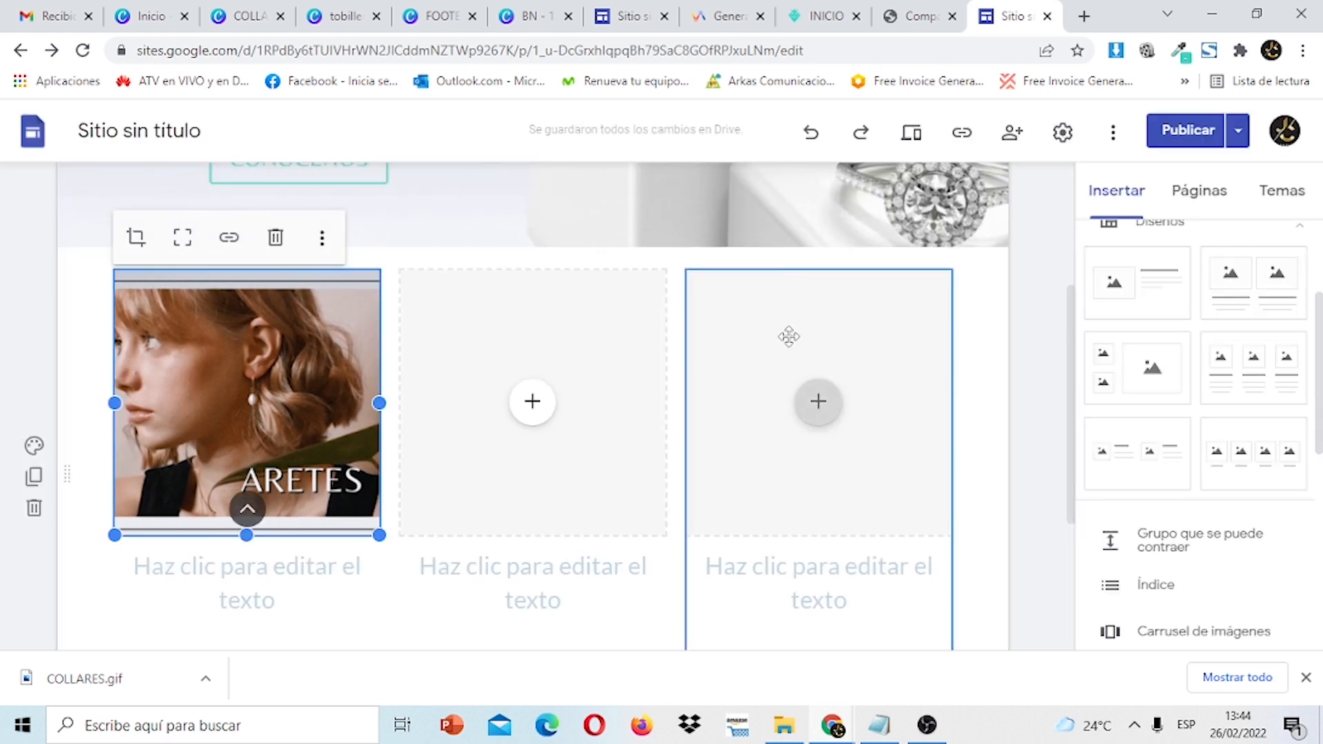
pyautogui.click(324, 239)
pyautogui.moveTo(333, 249)
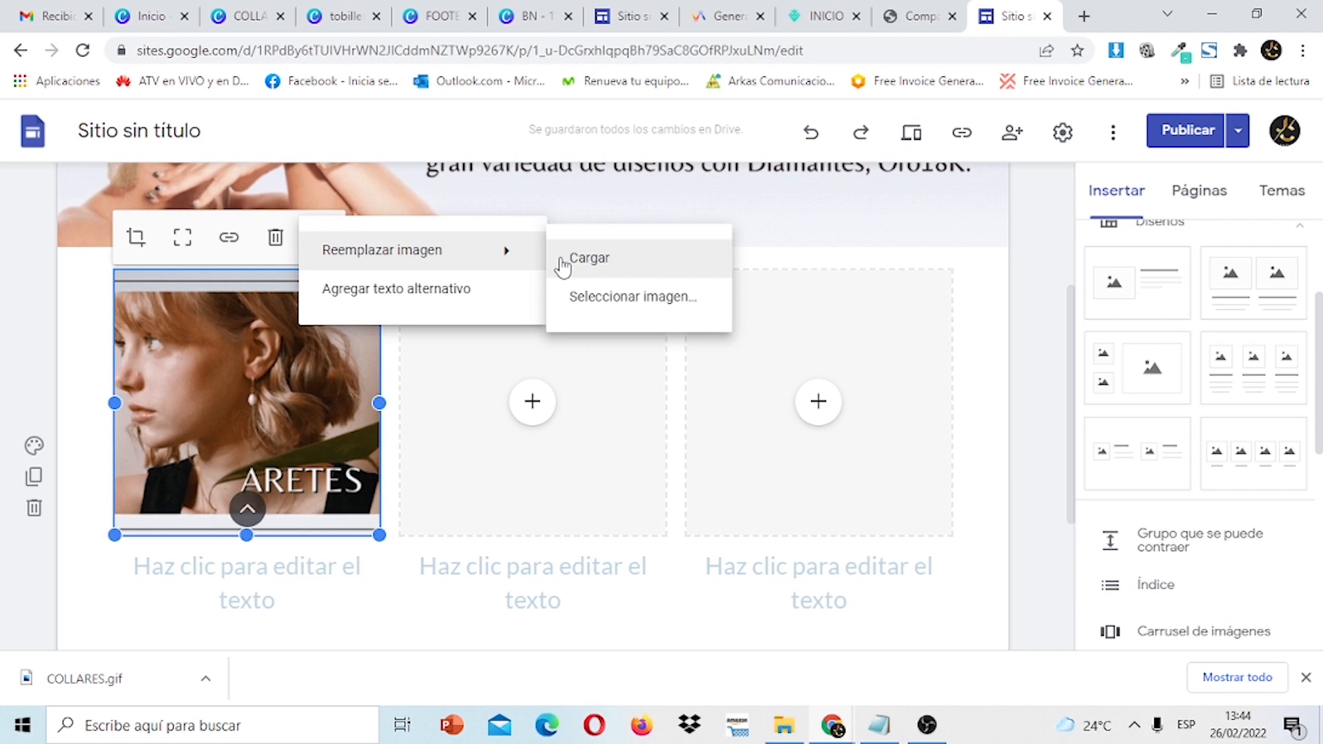
pyautogui.click(1062, 215)
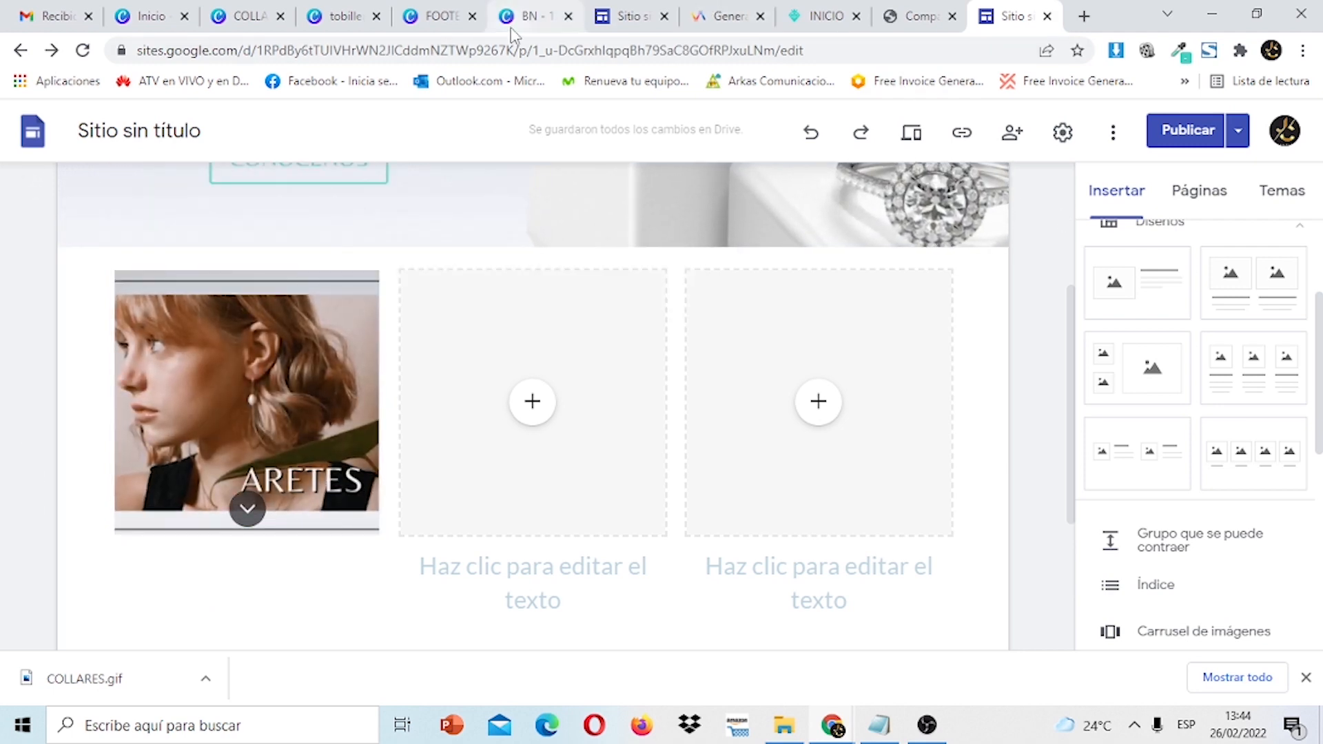
# Download only Página 1 of the COLLARES design as a GIF.
pyautogui.click(516, 21)
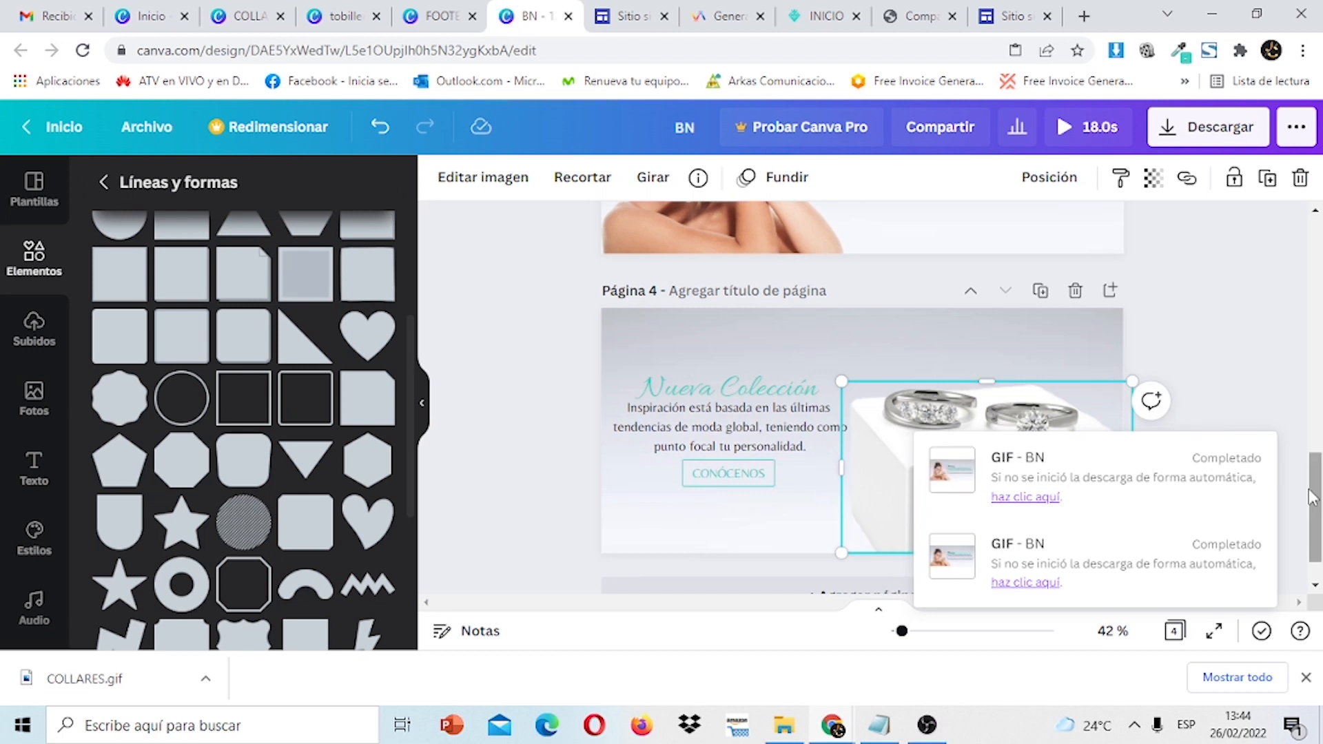
pyautogui.click(1246, 128)
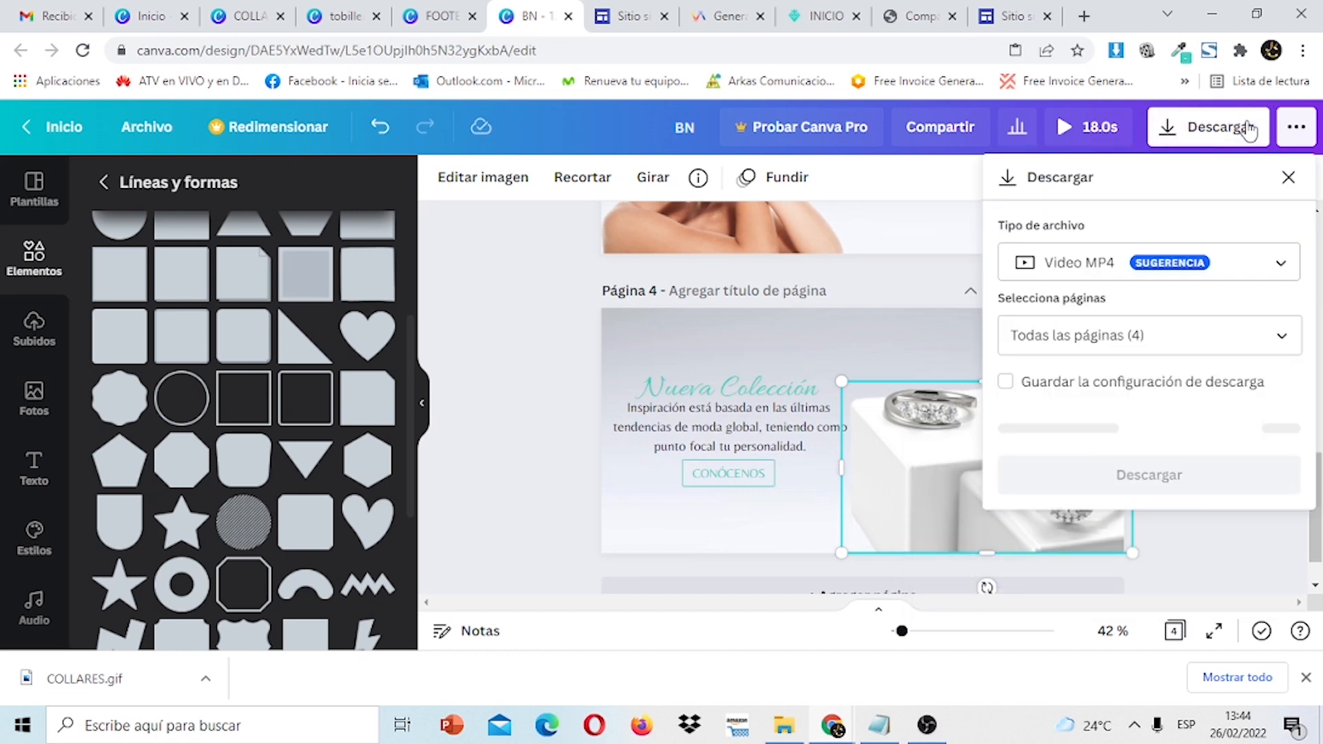
pyautogui.click(348, 19)
pyautogui.click(248, 17)
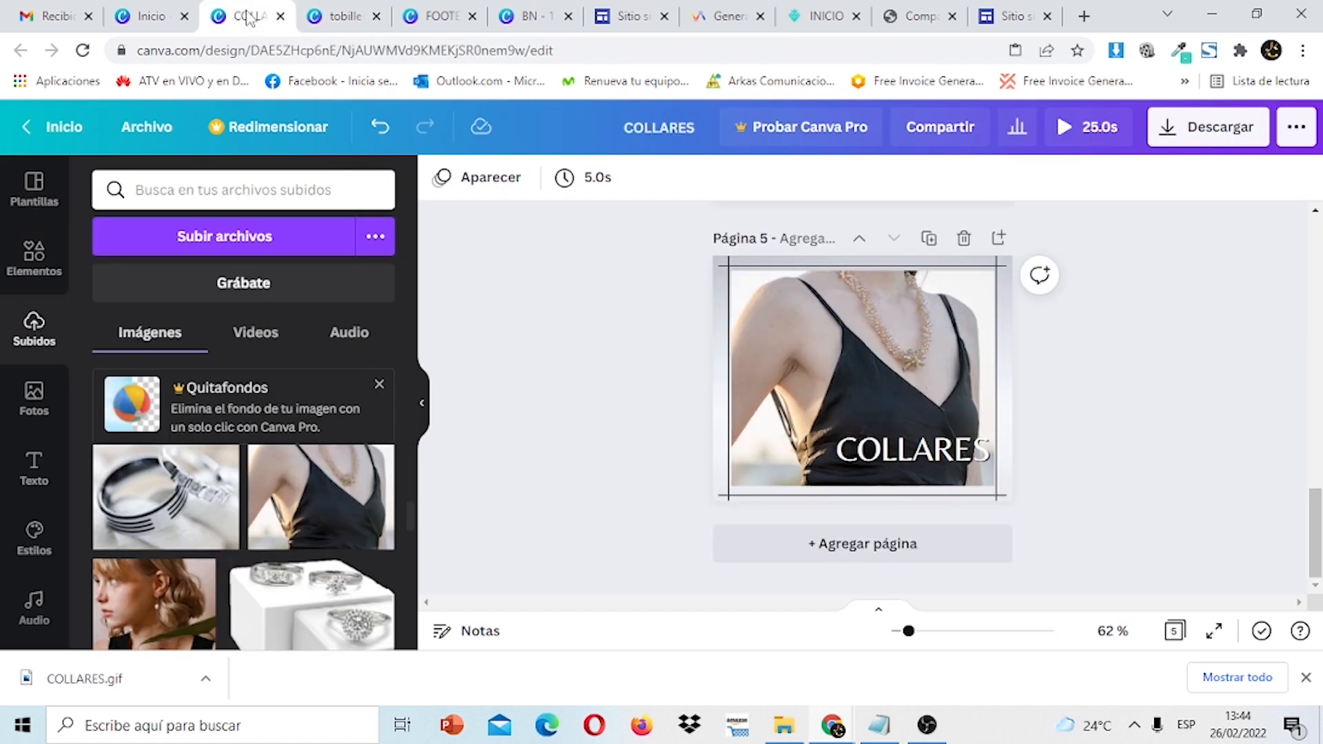
pyautogui.click(1251, 134)
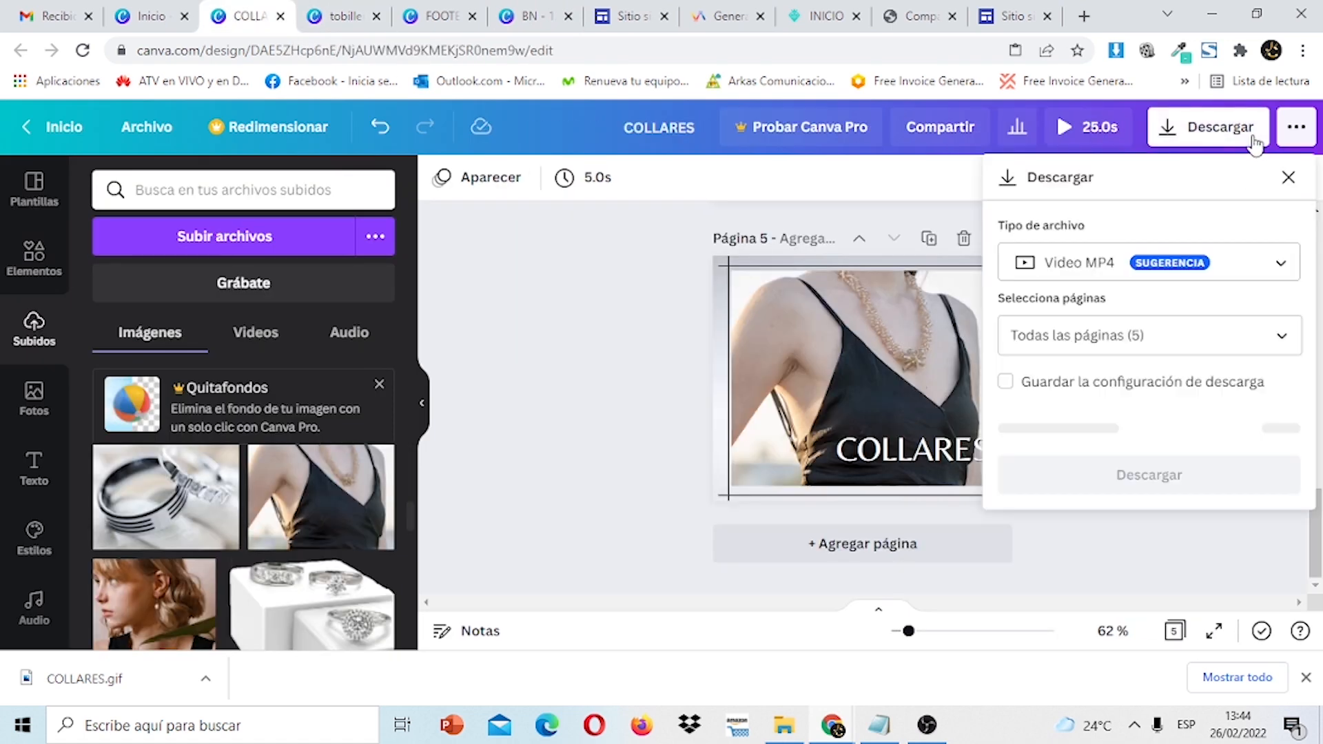
pyautogui.click(1283, 337)
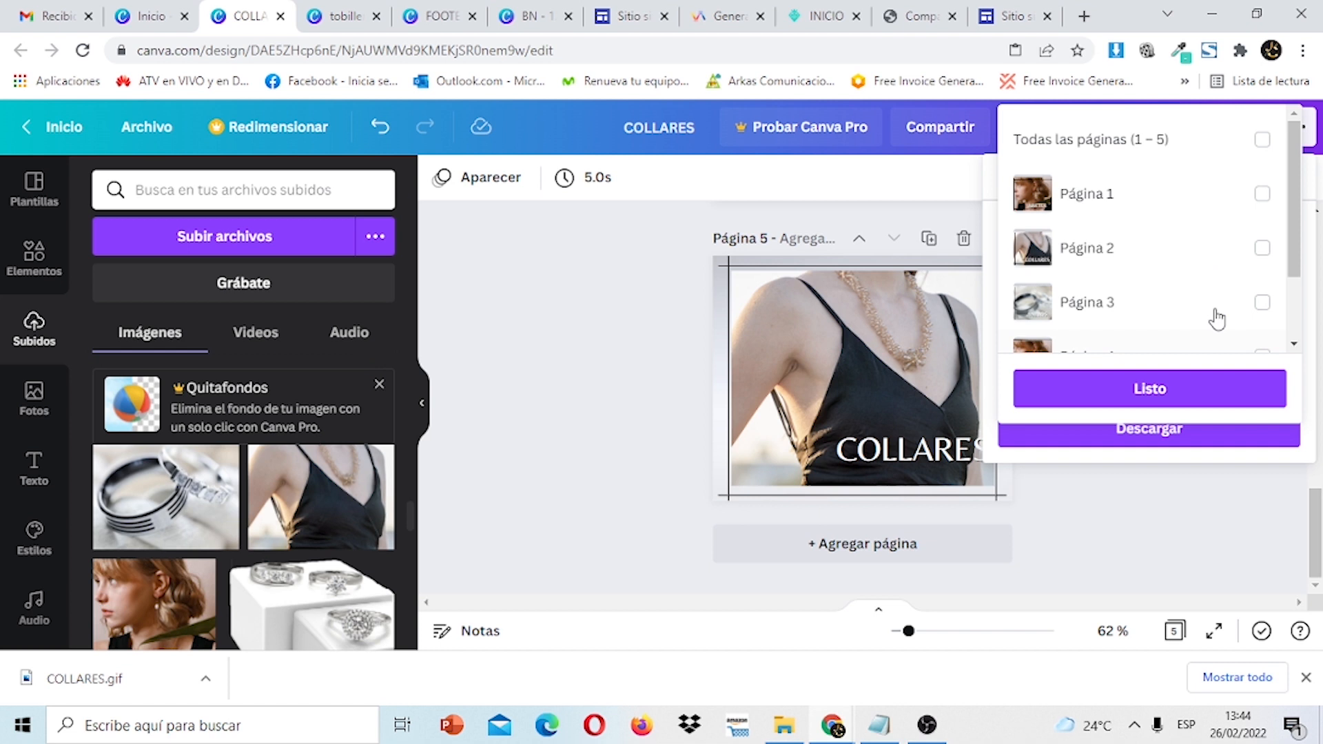
pyautogui.click(1262, 195)
pyautogui.click(1214, 396)
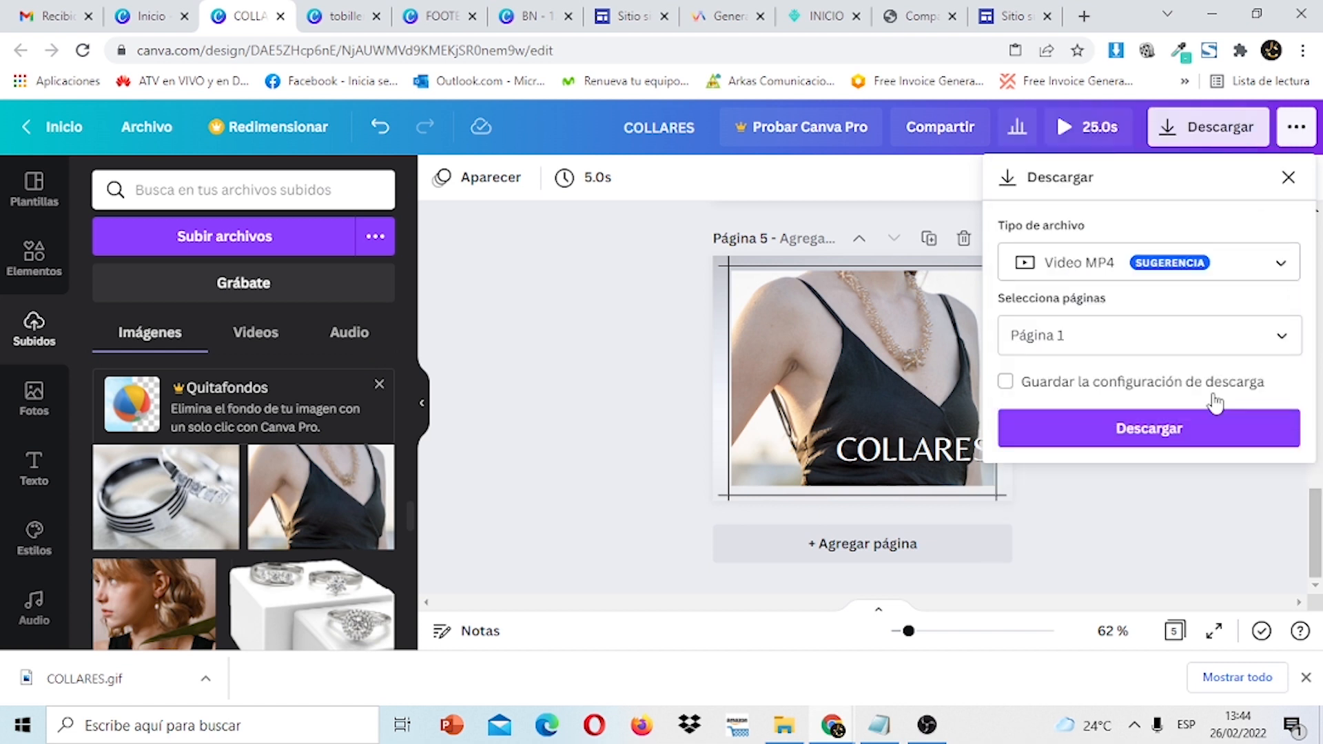
pyautogui.click(1265, 267)
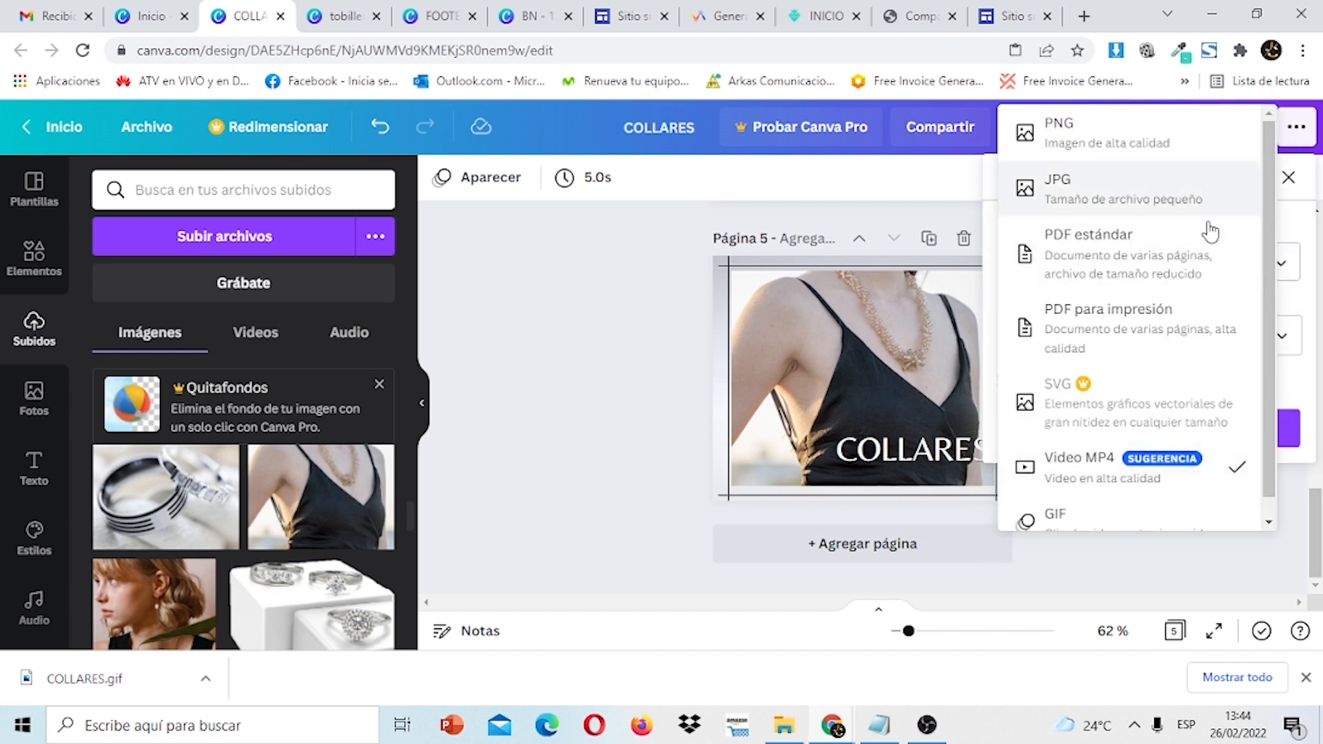
pyautogui.scroll(-1, 1156, 510)
pyautogui.click(1147, 516)
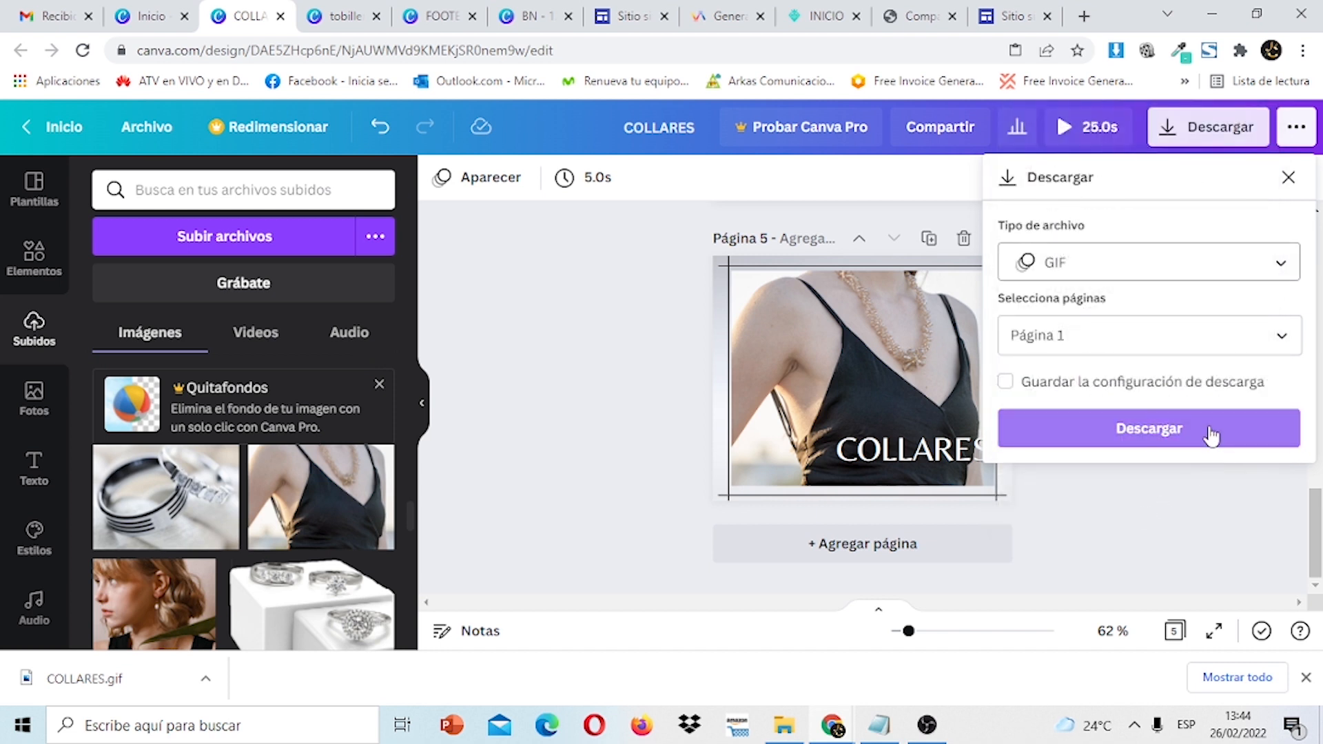
pyautogui.click(1209, 438)
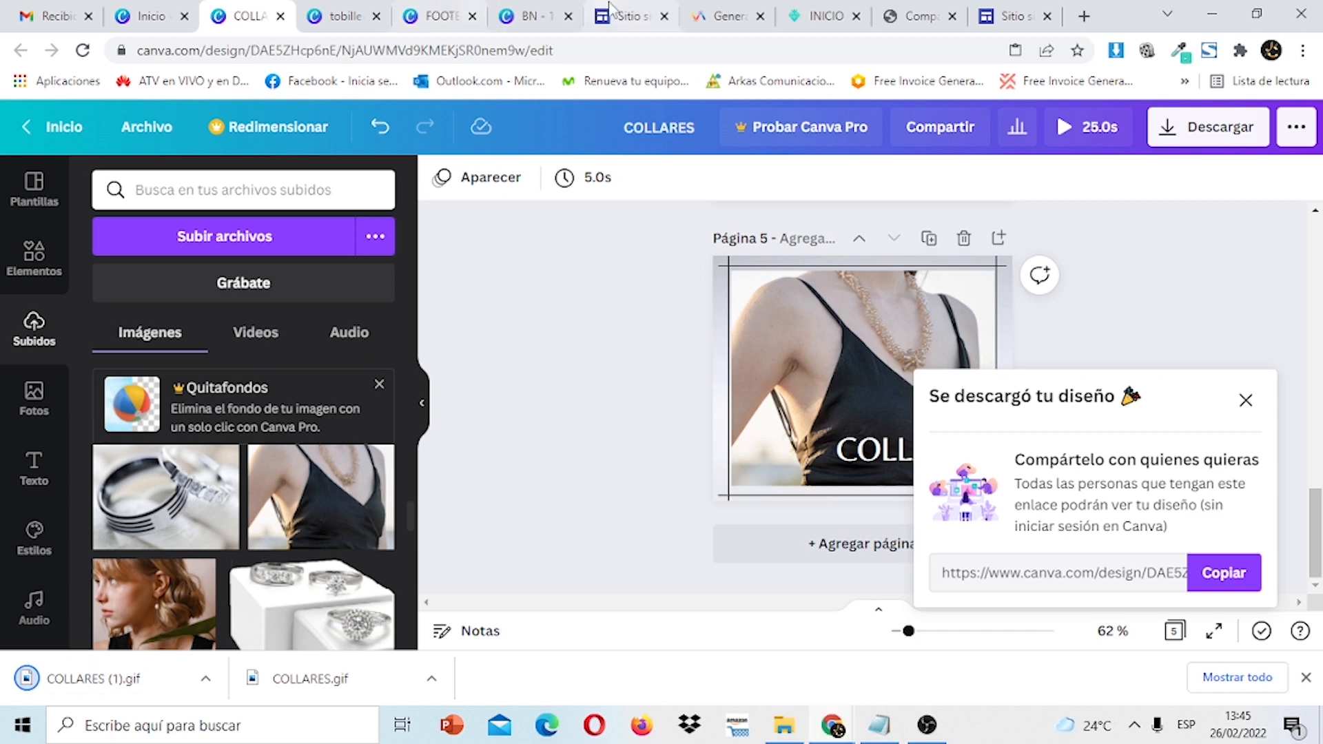
# Replace the first card's image with COLLARES (1).gif via Reemplazar imagen > Cargar.
pyautogui.click(1011, 15)
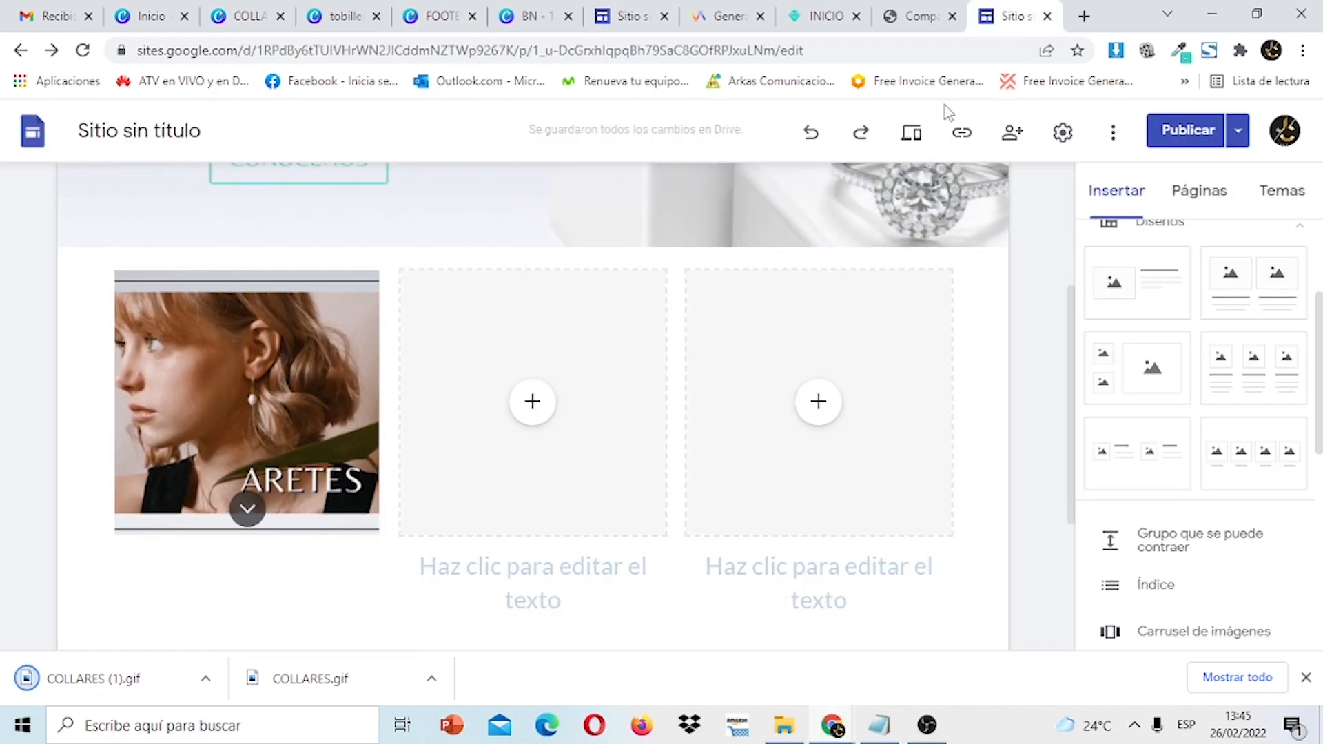
pyautogui.click(263, 450)
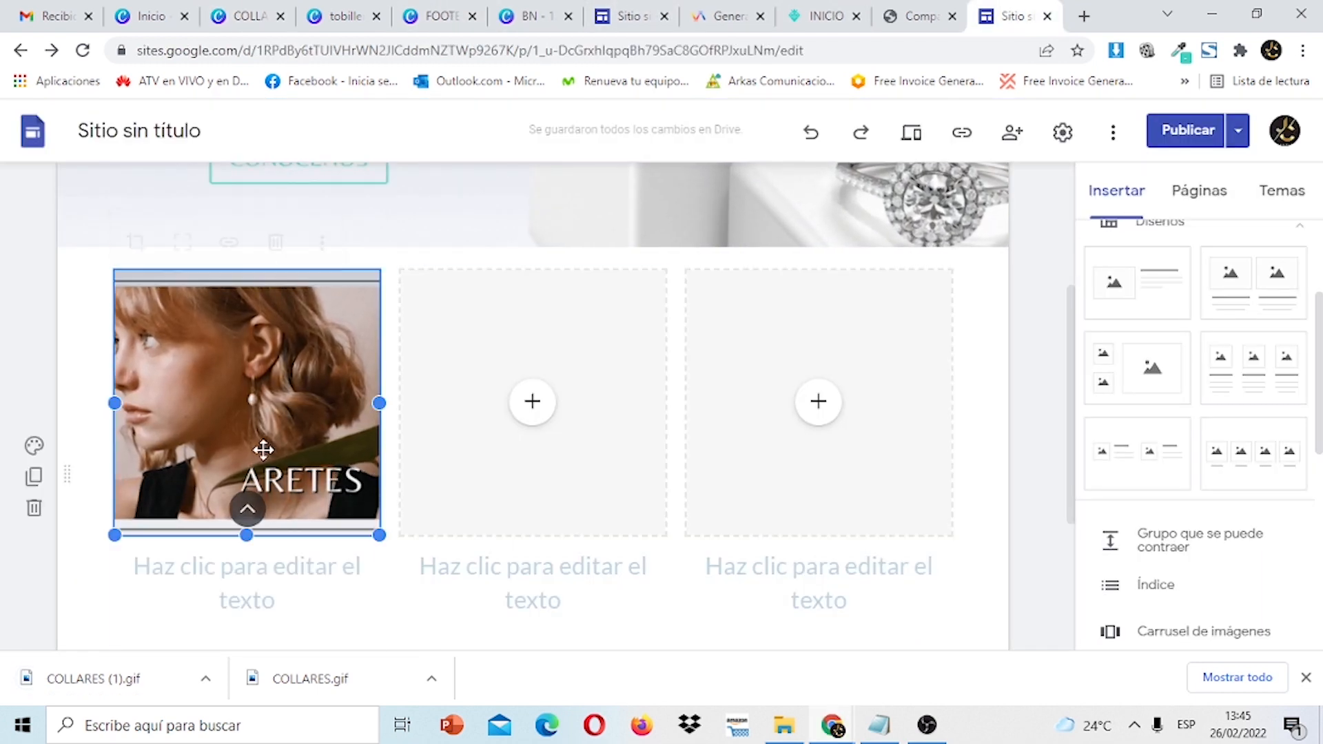
pyautogui.doubleClick(263, 450)
pyautogui.click(359, 241)
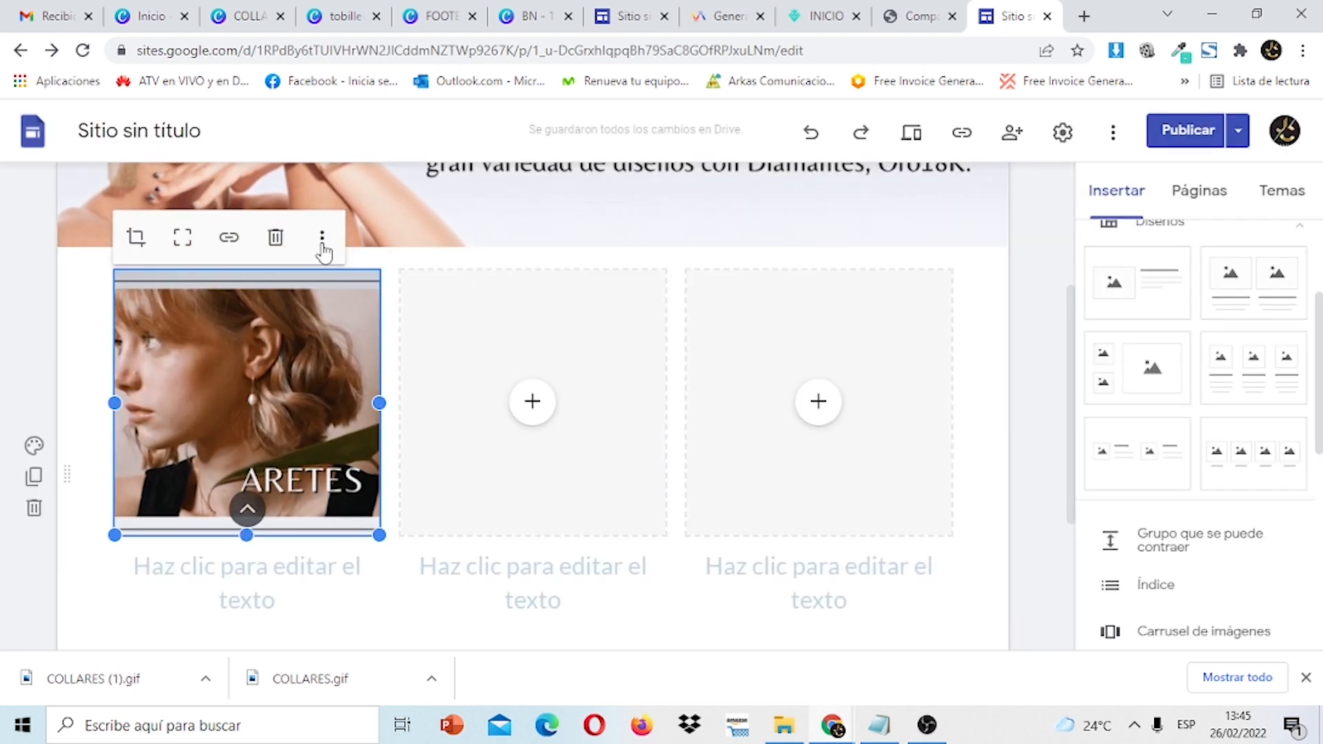
pyautogui.click(322, 237)
pyautogui.moveTo(502, 264)
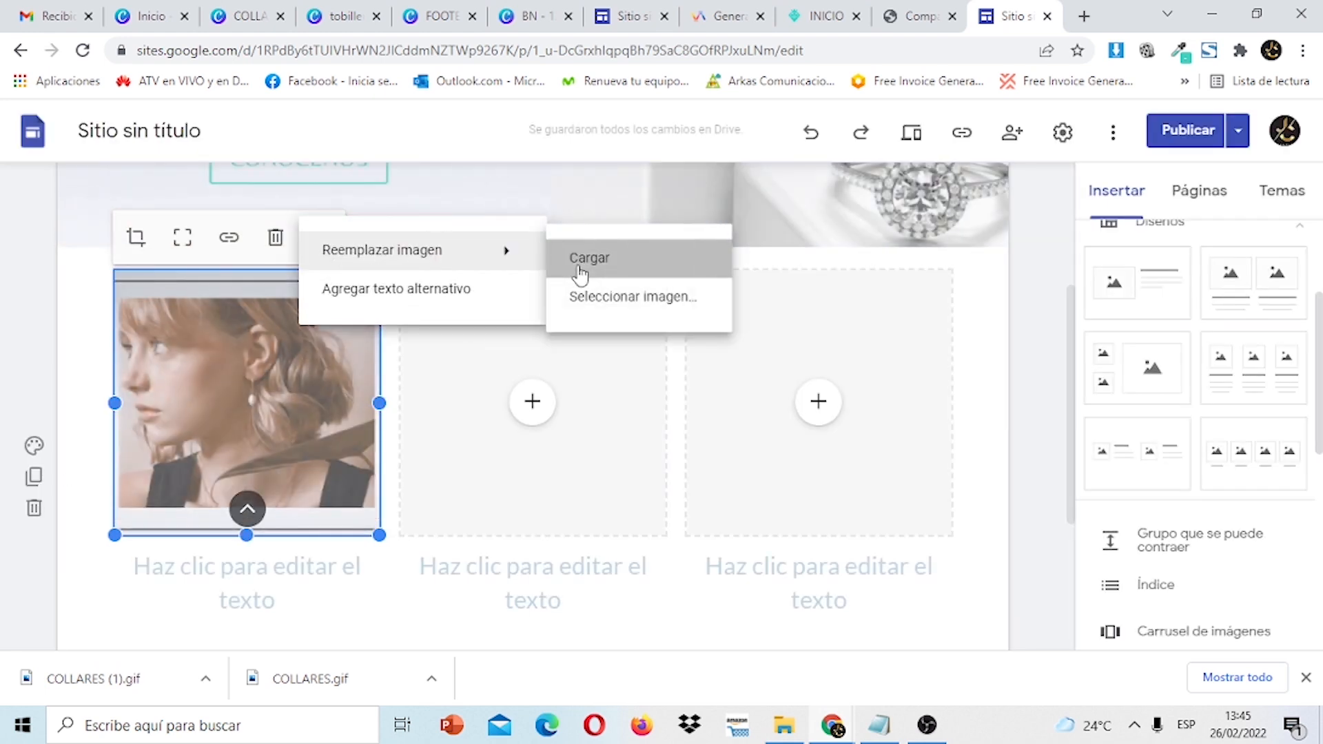
pyautogui.click(583, 272)
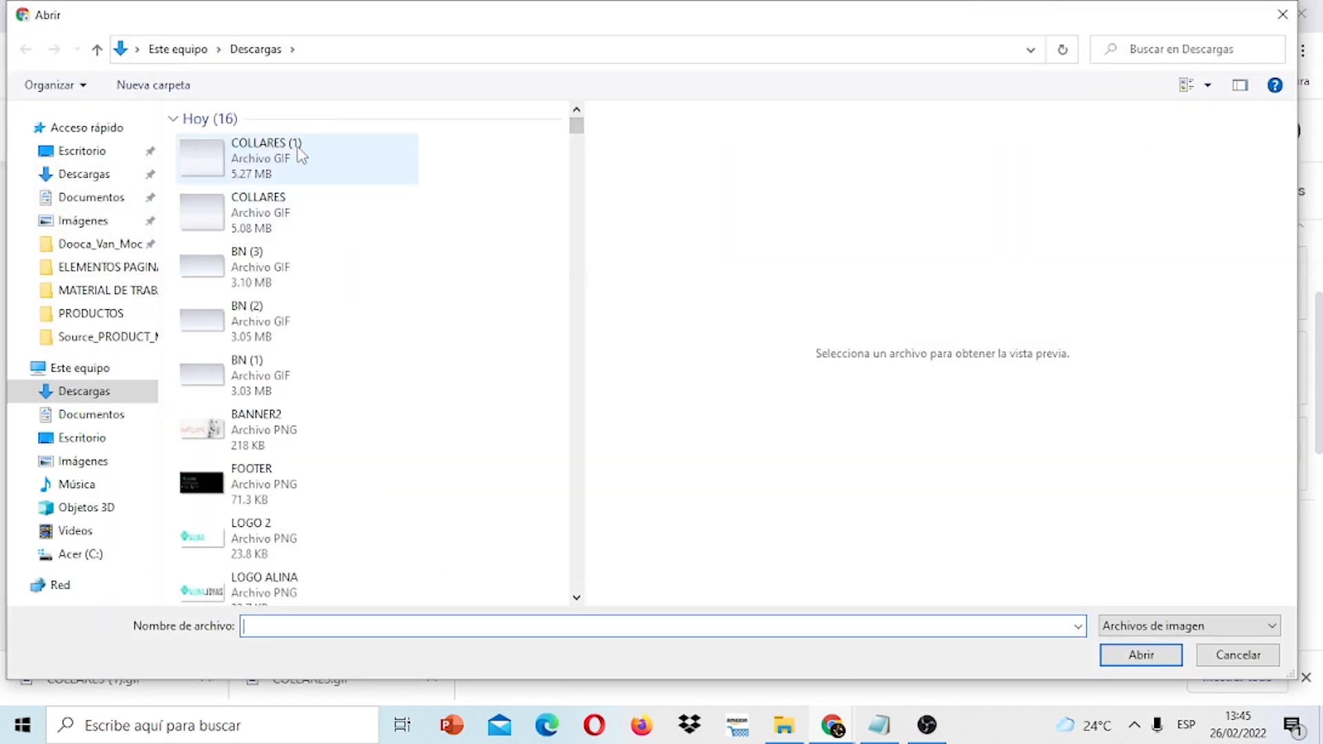
pyautogui.click(301, 155)
pyautogui.click(1154, 662)
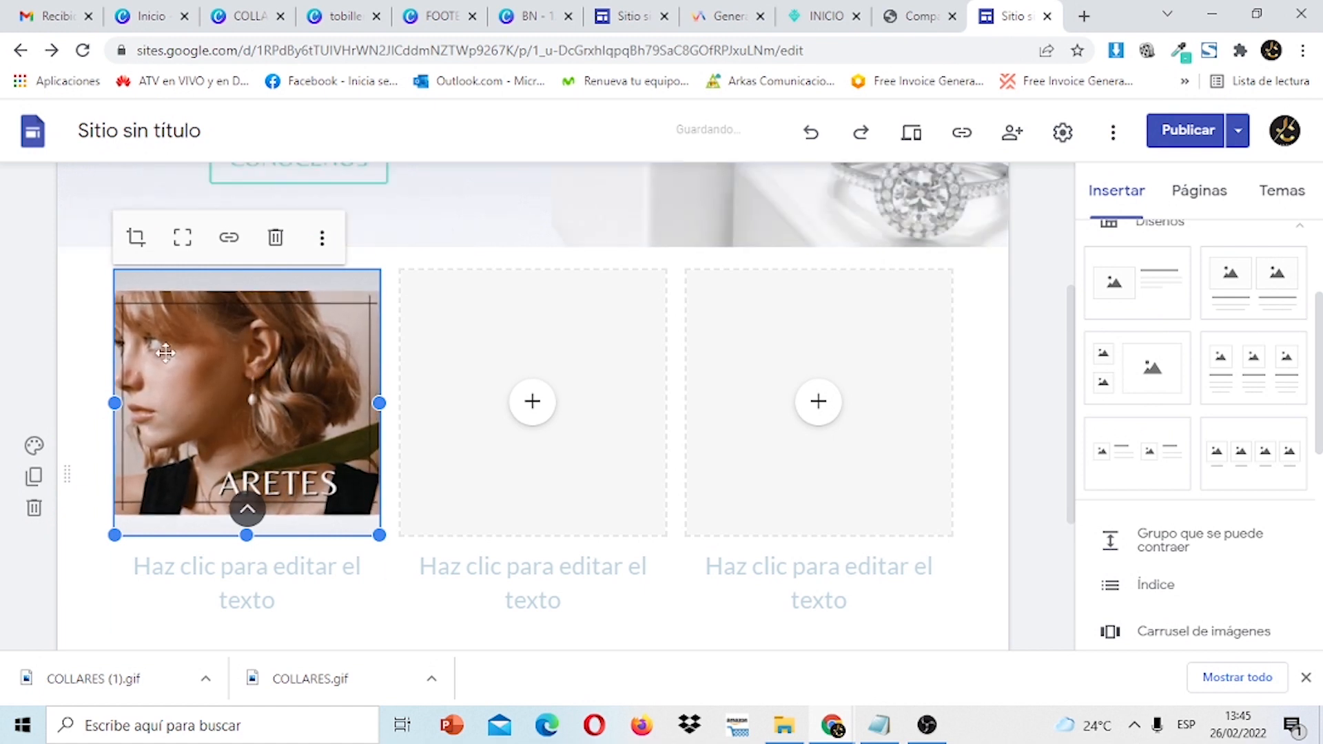
# Zoom the new ARETES GIF within the card frame and confirm the crop.
pyautogui.click(136, 241)
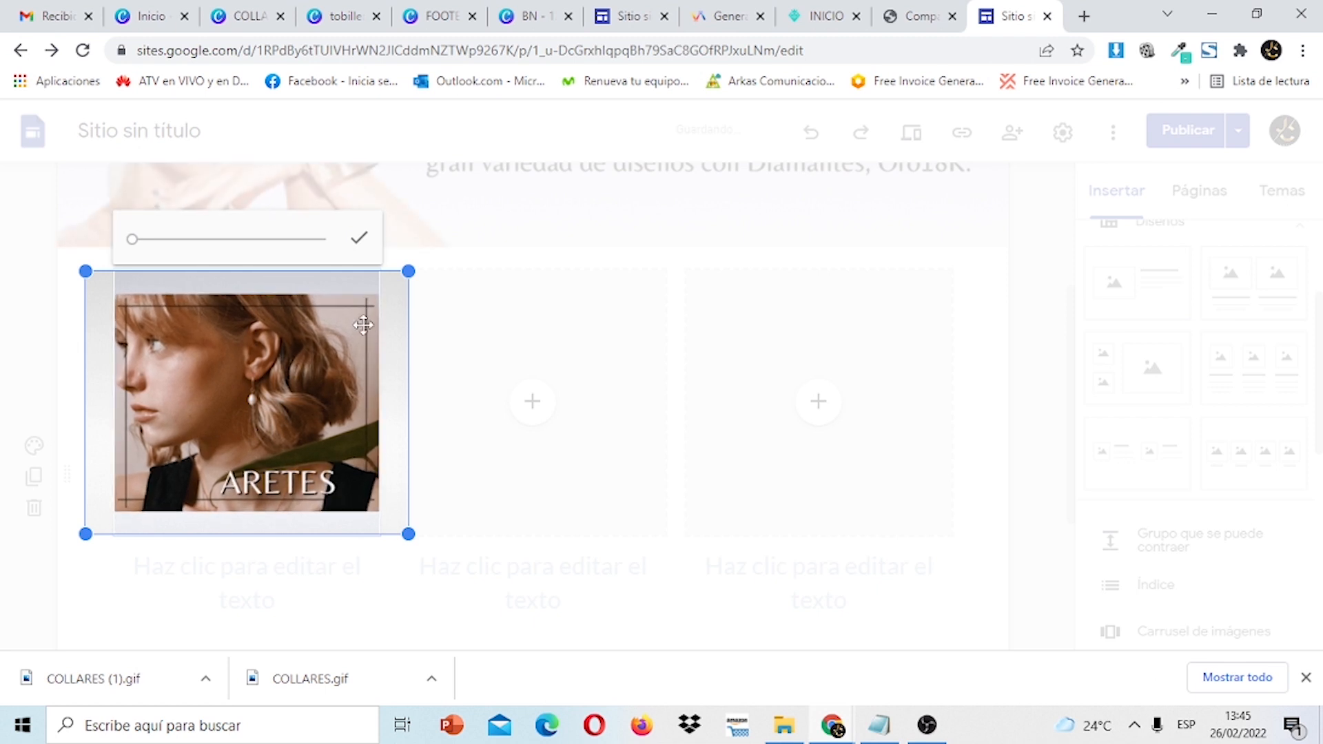
pyautogui.moveTo(135, 240); pyautogui.dragTo(135, 241)
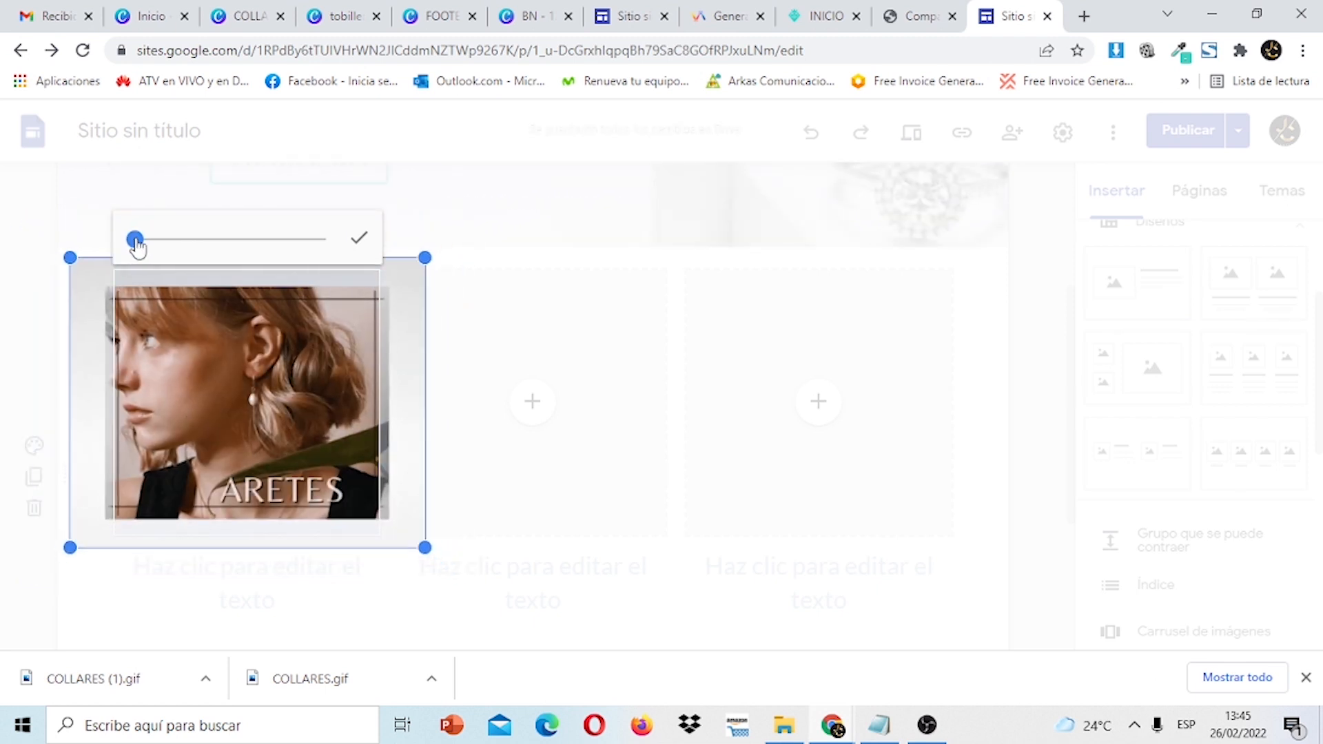
pyautogui.click(360, 242)
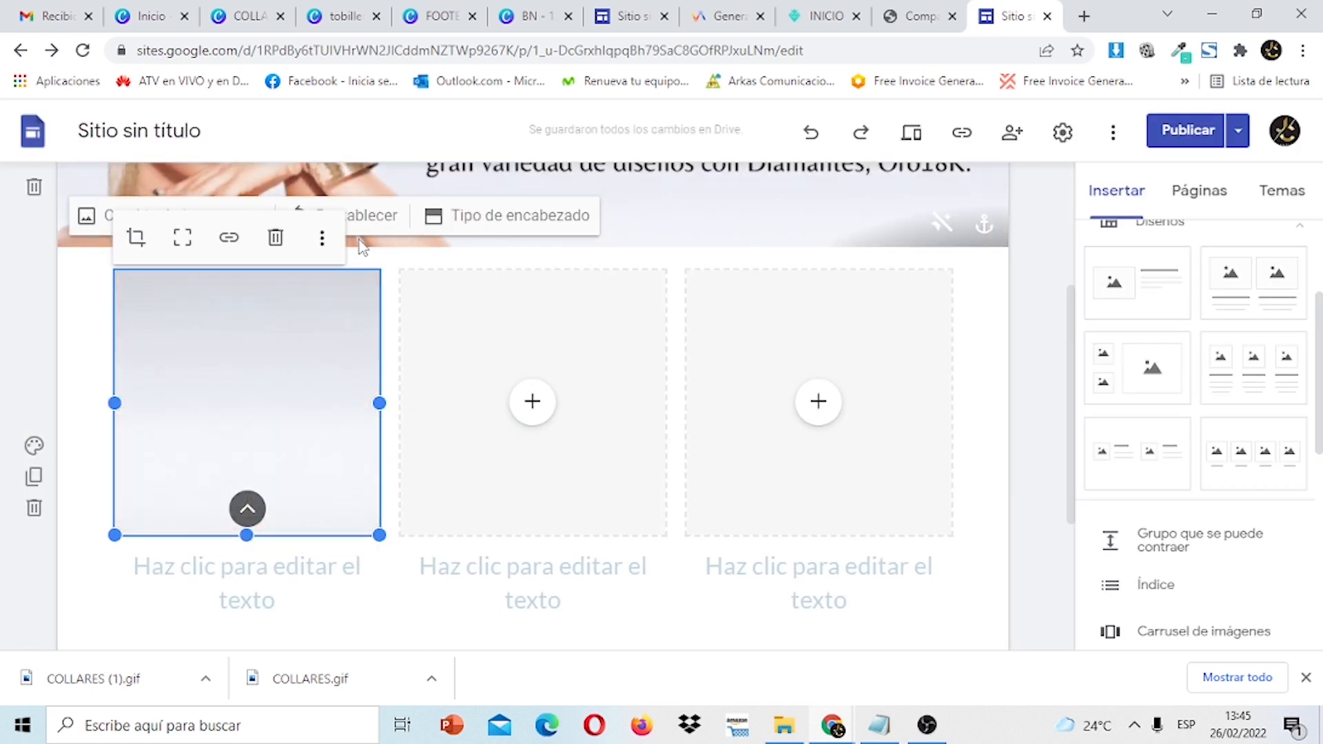
pyautogui.click(1033, 388)
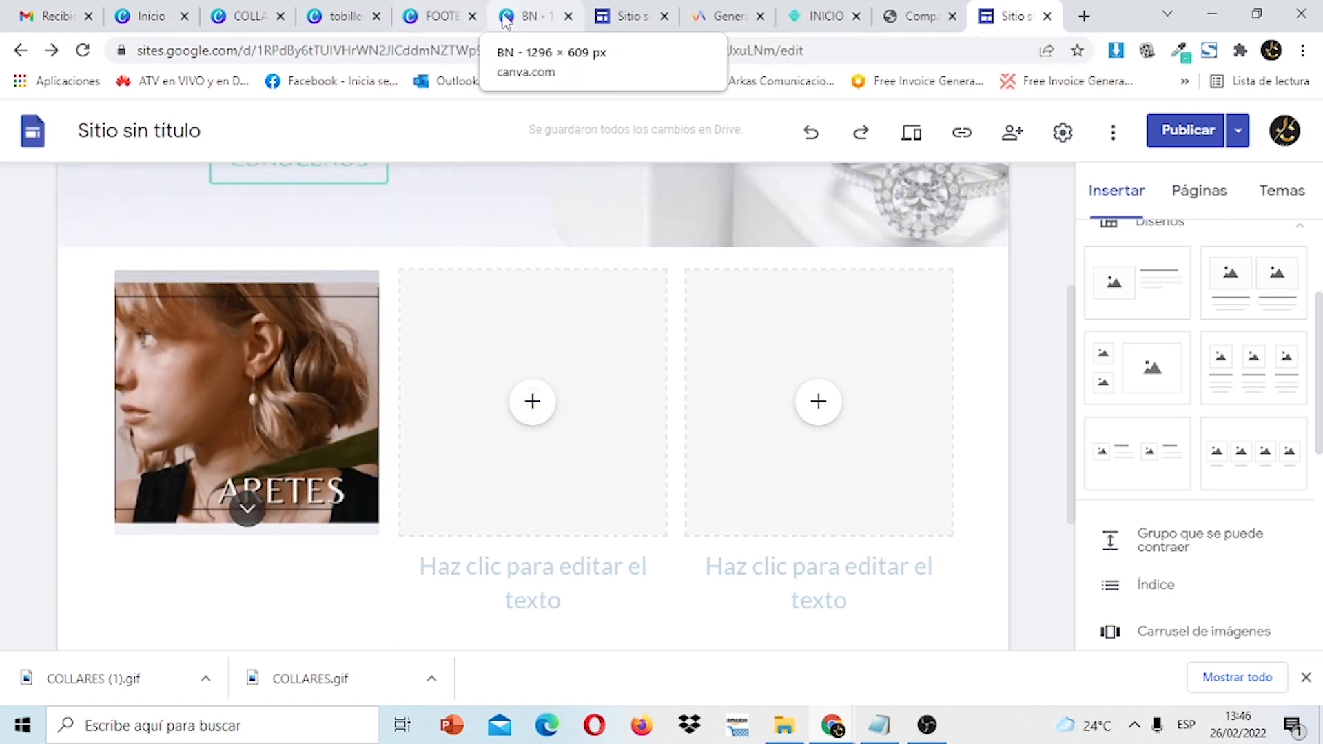
# Return to the COLLARES design and dismiss the finished download notifications.
pyautogui.click(525, 20)
pyautogui.click(434, 18)
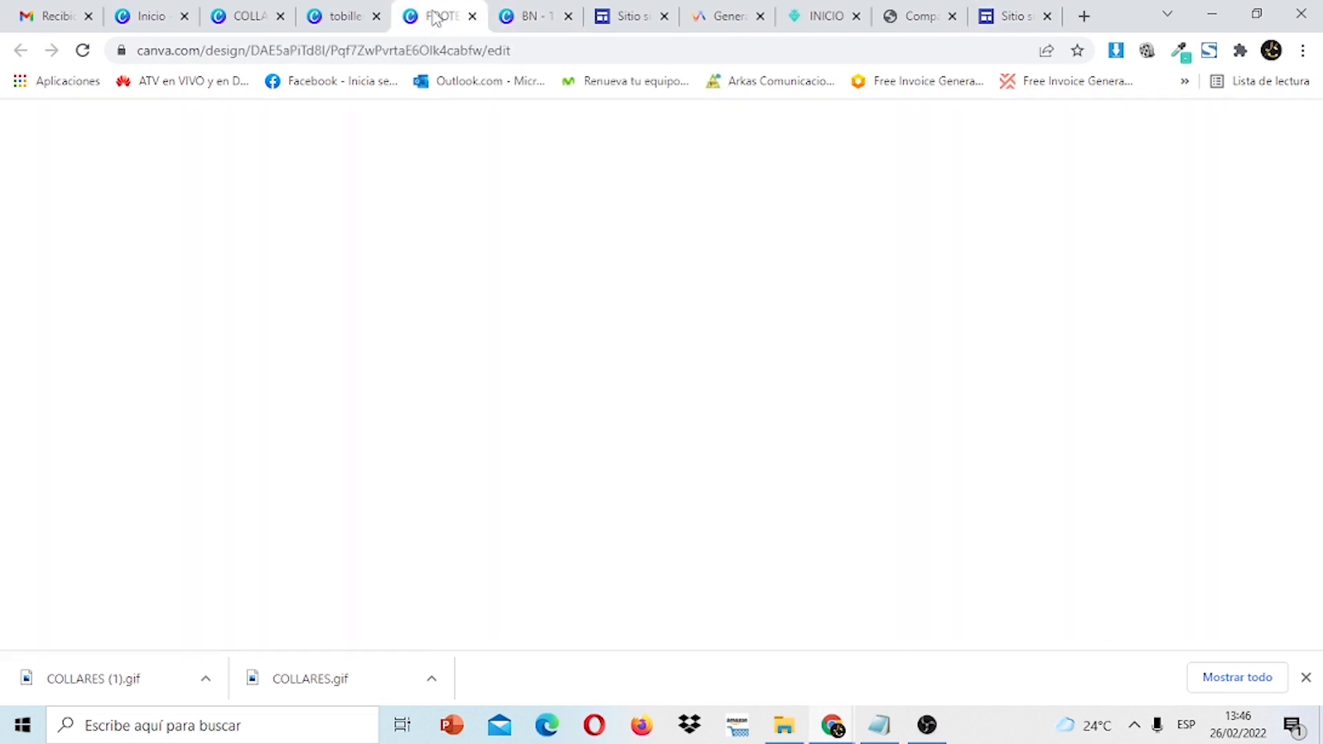
pyautogui.click(329, 21)
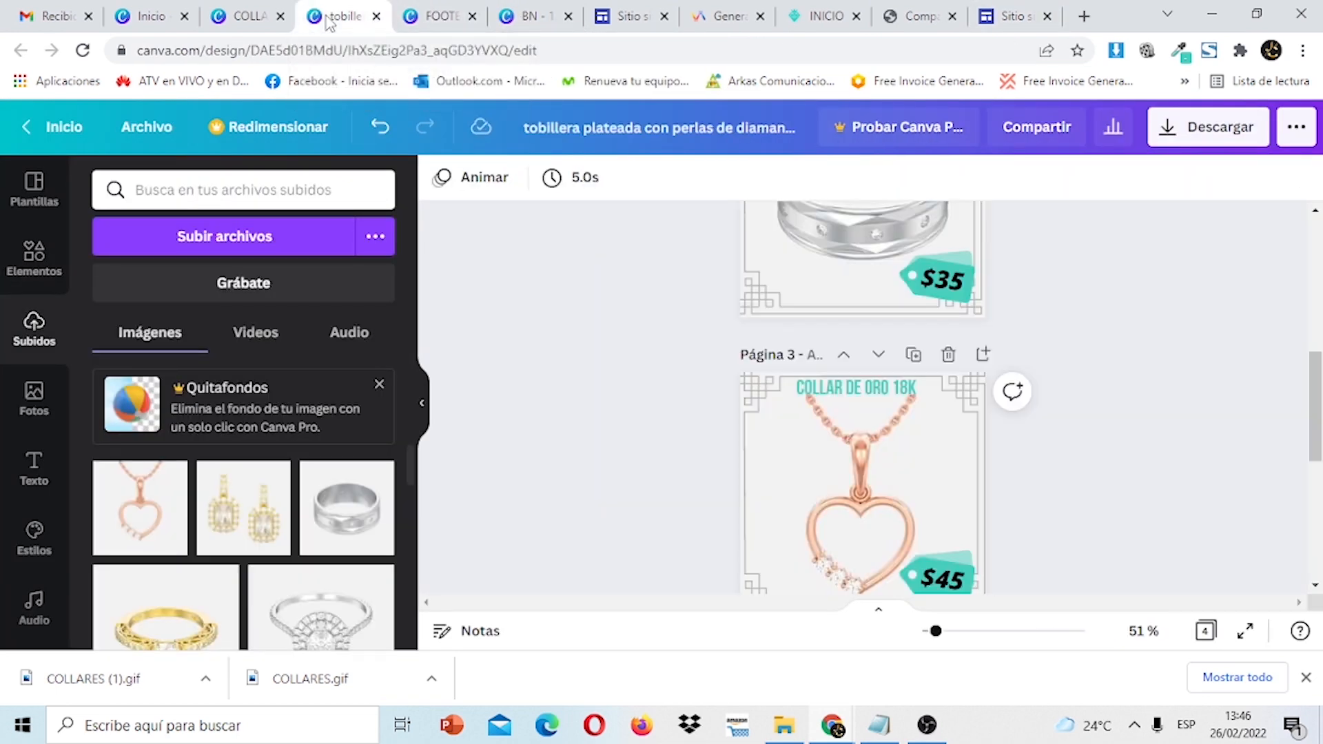
pyautogui.click(222, 9)
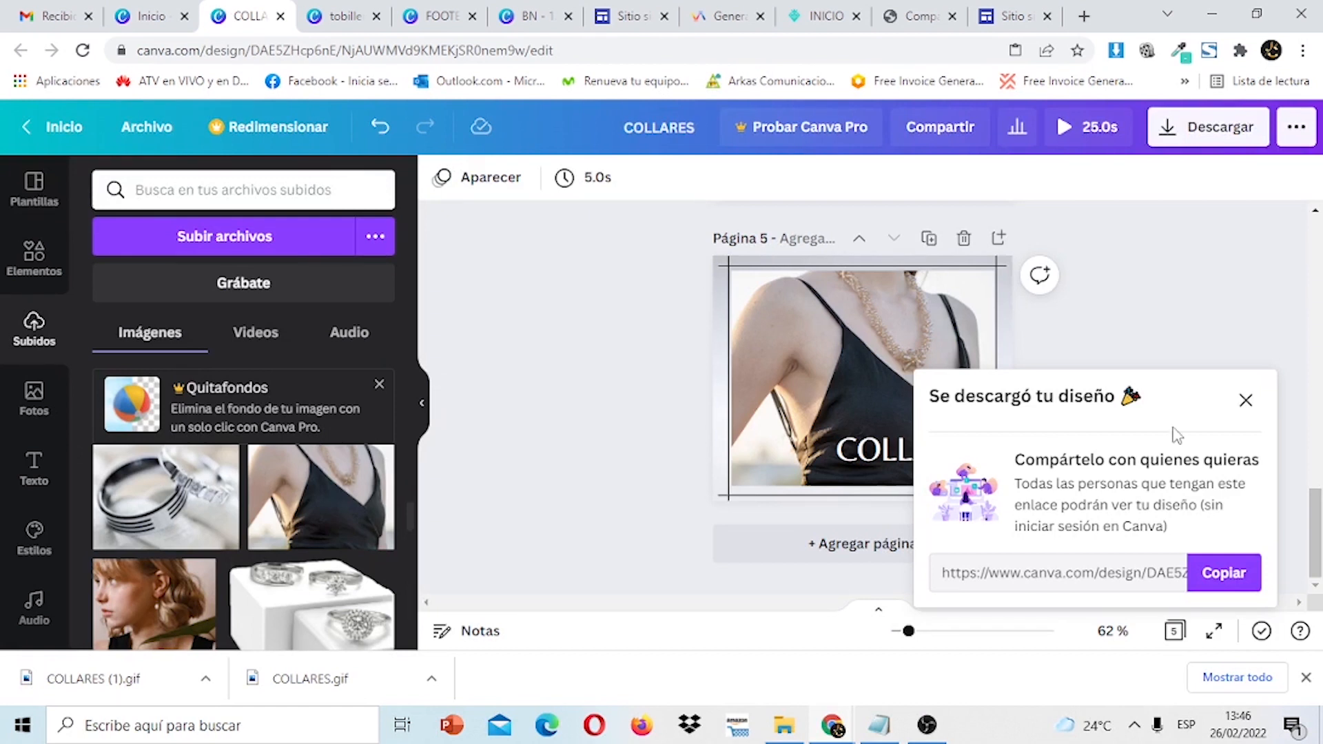
pyautogui.click(1246, 401)
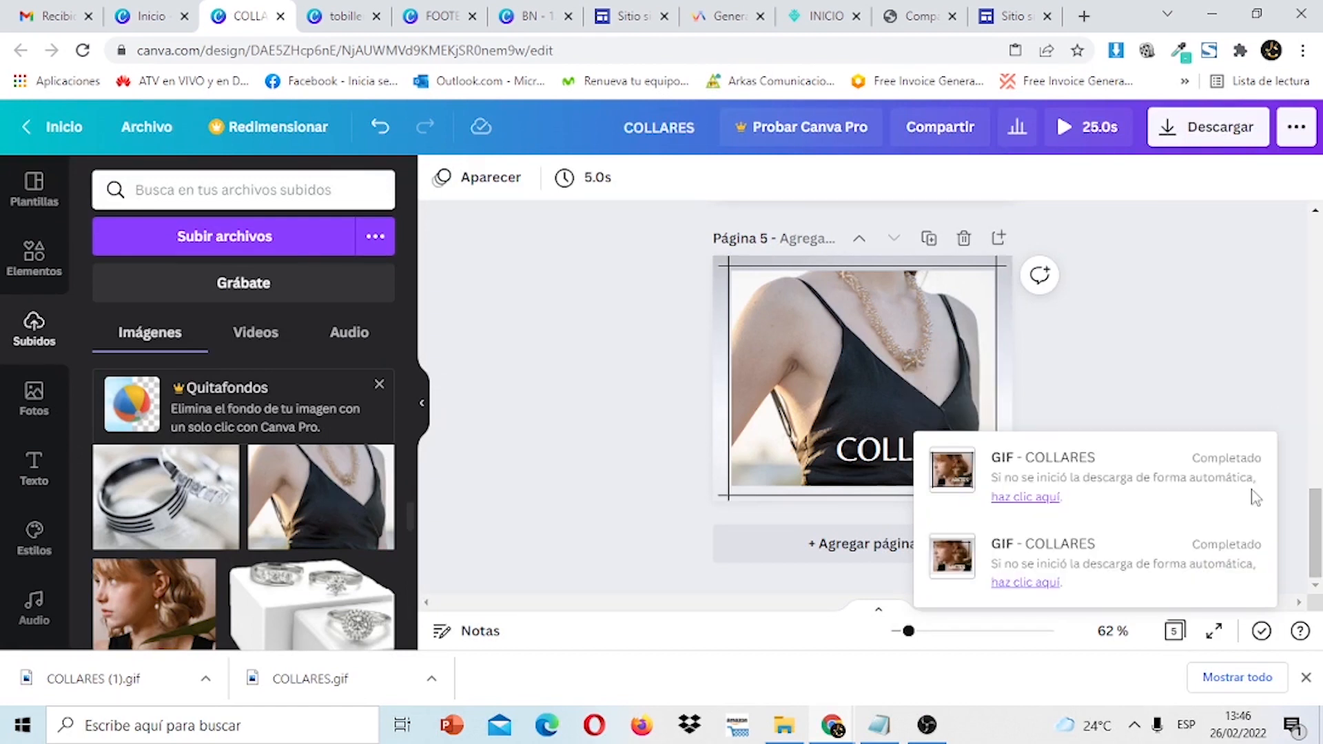
pyautogui.click(952, 472)
pyautogui.click(952, 557)
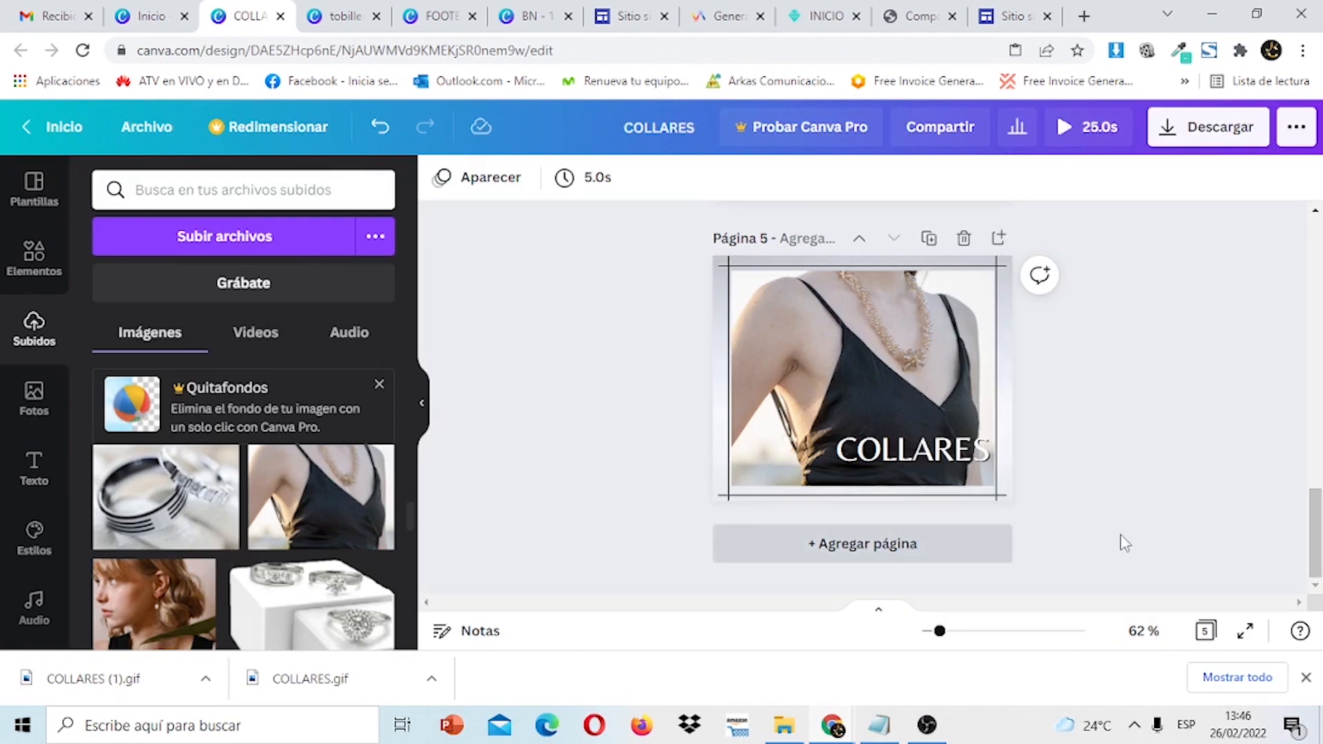
pyautogui.scroll(5, 1122, 540)
pyautogui.moveTo(1319, 420); pyautogui.dragTo(1316, 352)
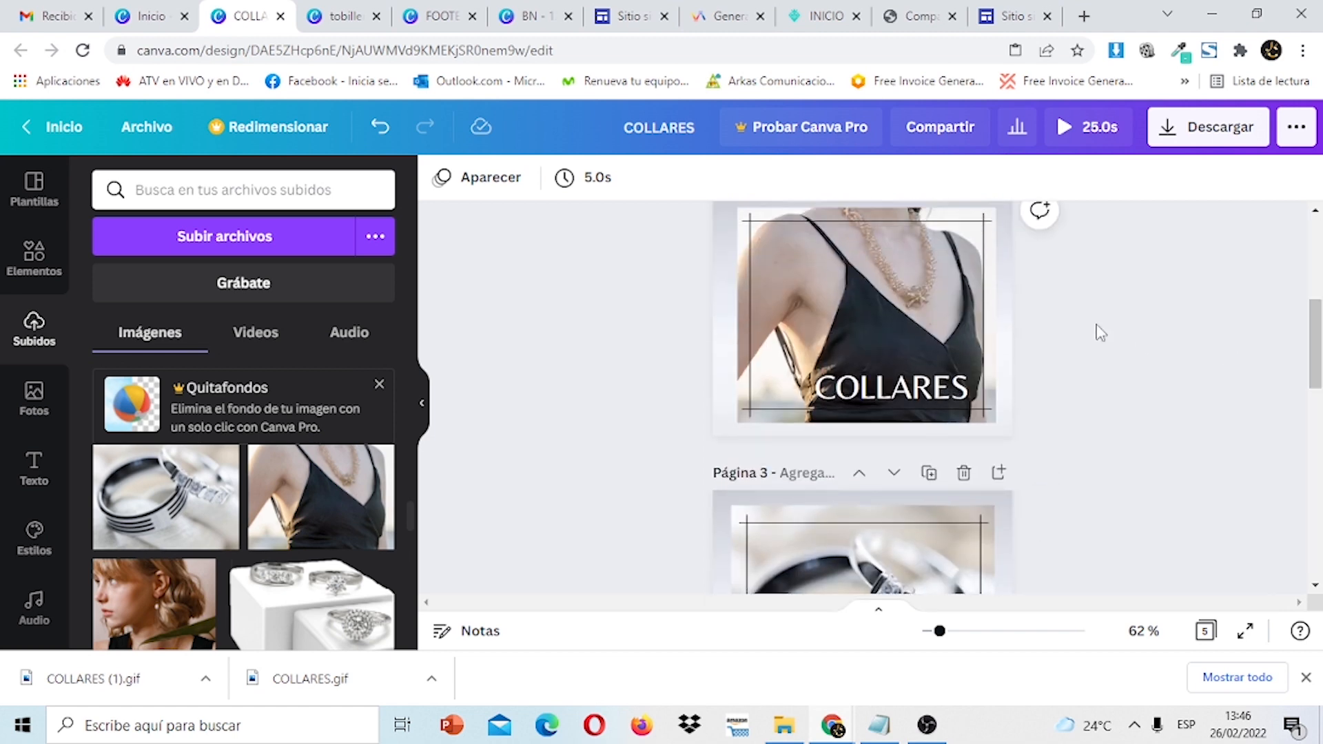
# Set the download to GIF with only Página 2 ticked, then close the panel.
pyautogui.click(1249, 130)
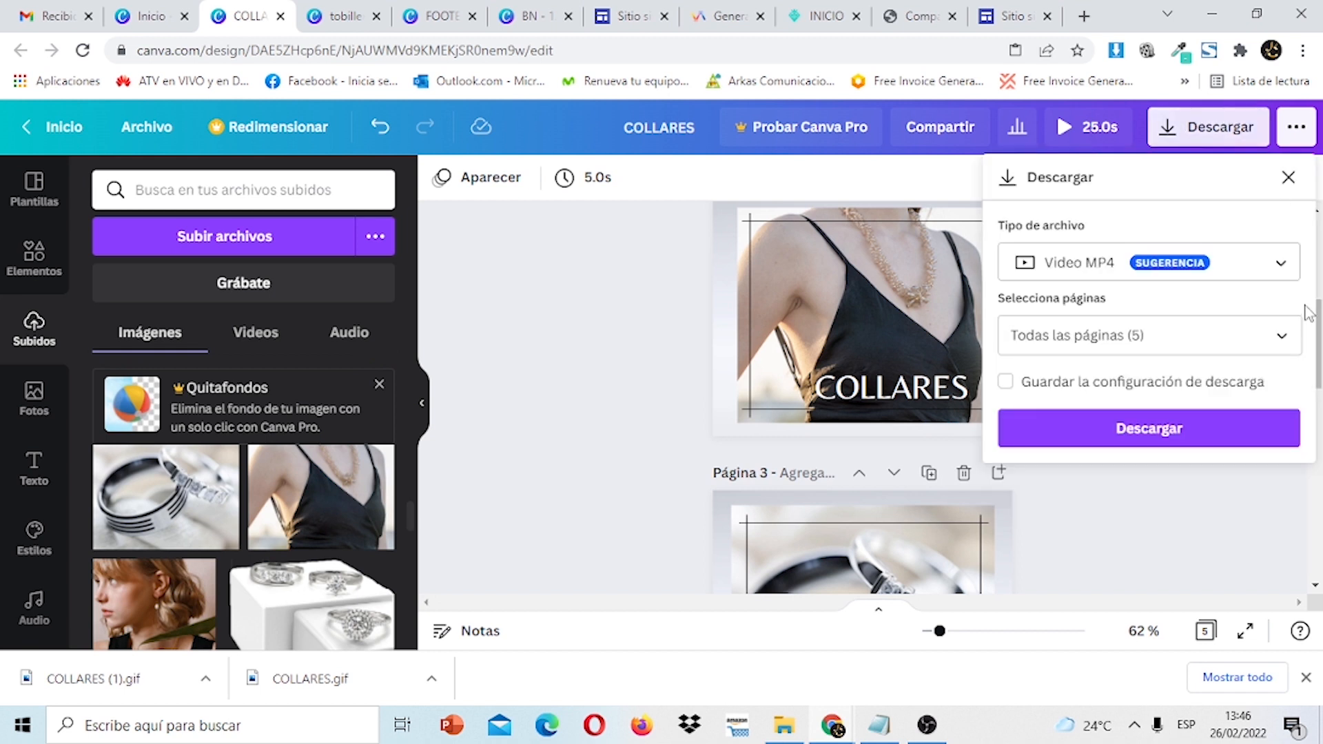
pyautogui.click(1275, 265)
pyautogui.scroll(-1, 1151, 508)
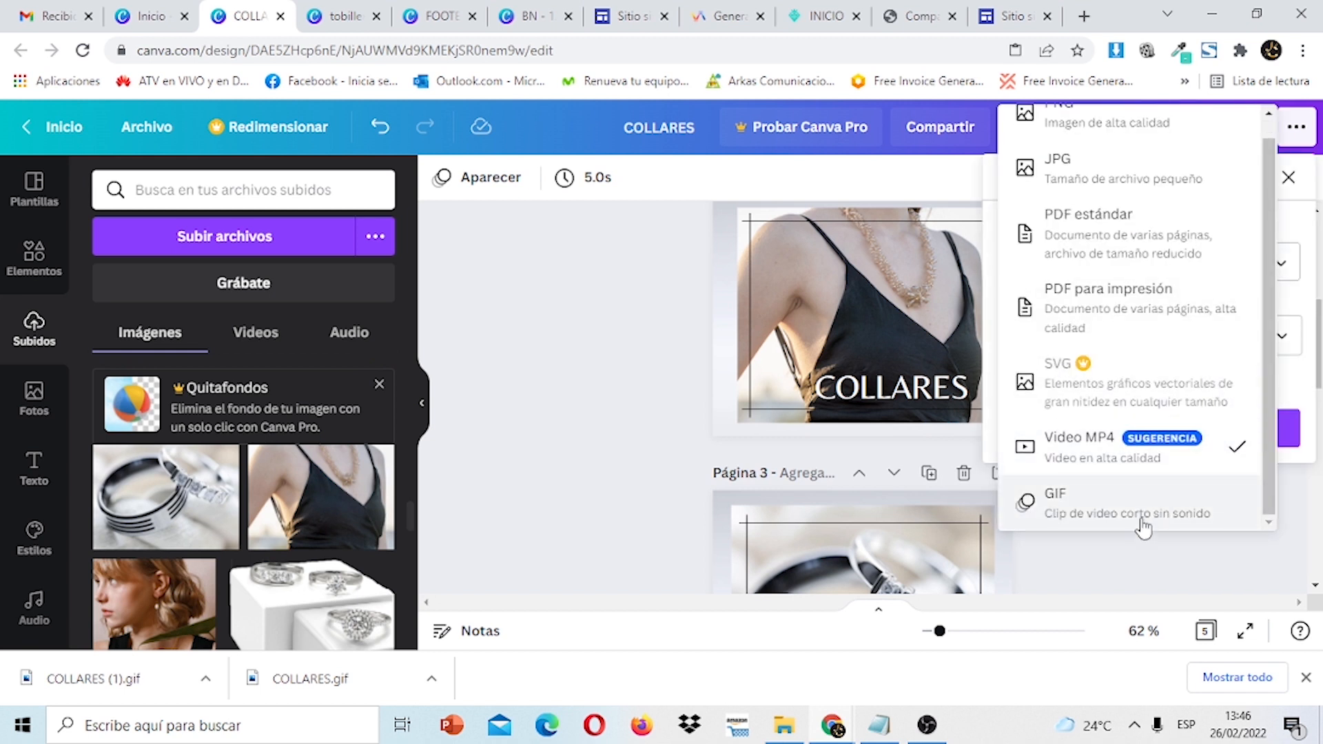
pyautogui.click(1145, 527)
pyautogui.click(1255, 339)
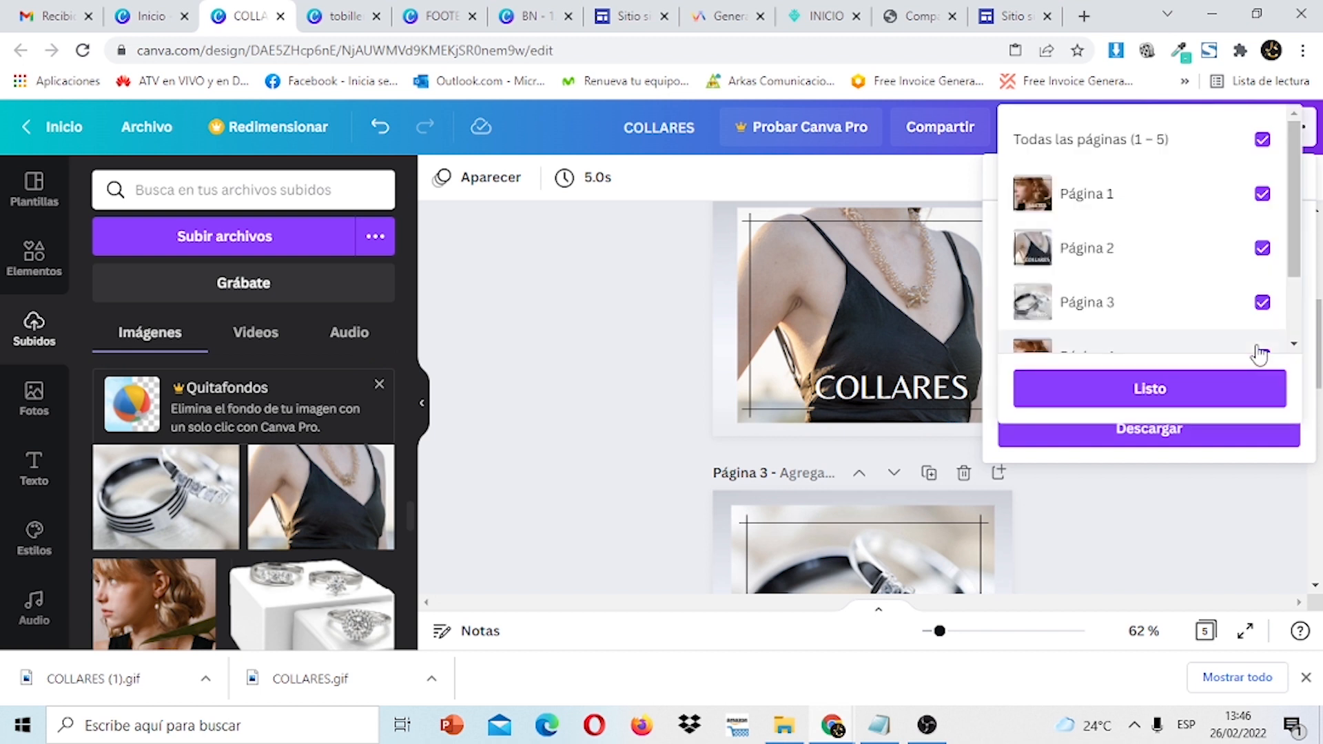
pyautogui.click(1262, 248)
pyautogui.click(1262, 248)
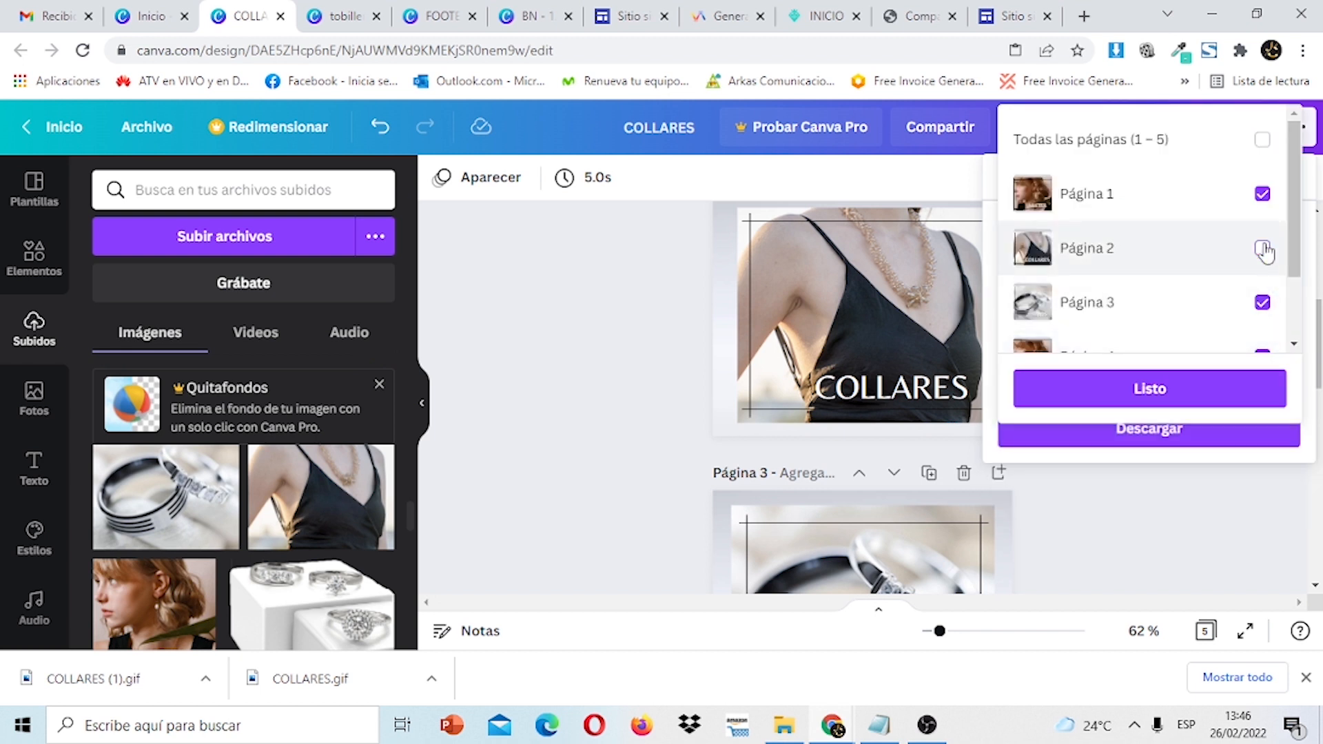
pyautogui.click(1262, 194)
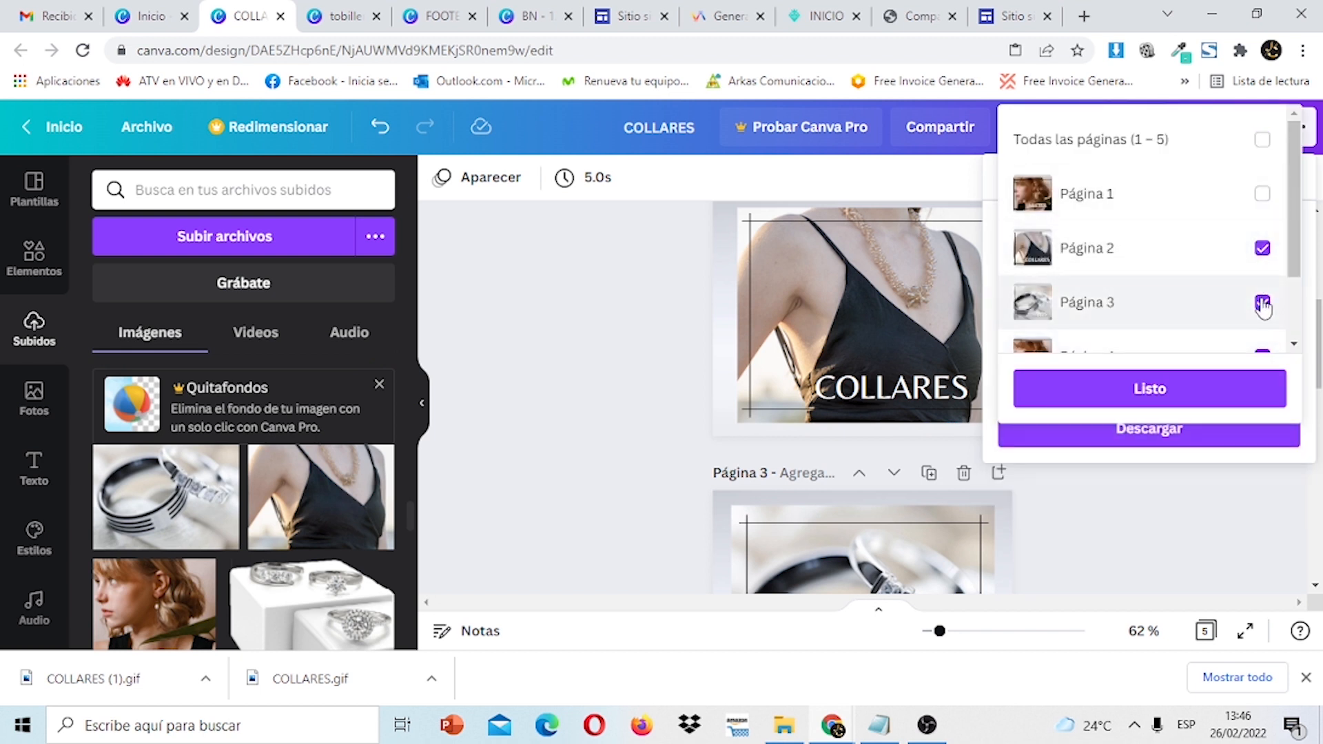
pyautogui.click(1262, 302)
pyautogui.scroll(-1, 1293, 255)
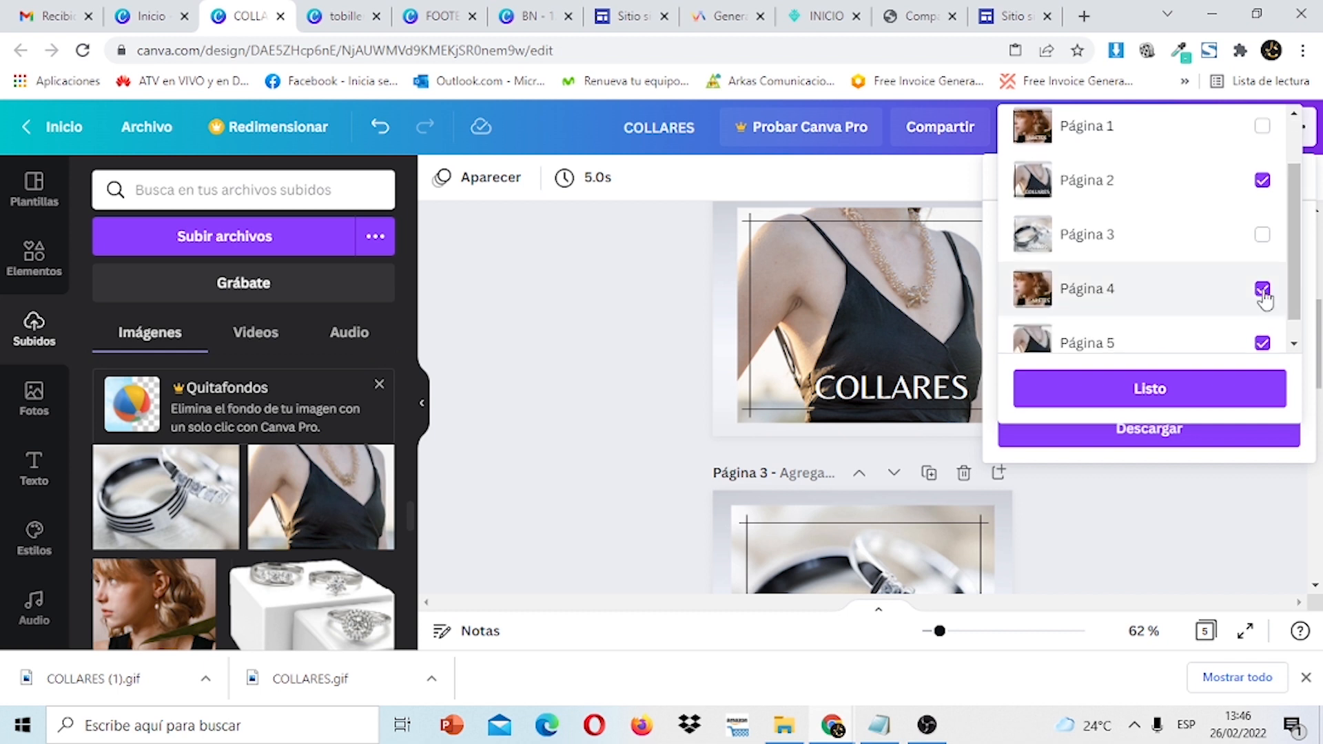
pyautogui.click(1263, 289)
pyautogui.click(1263, 342)
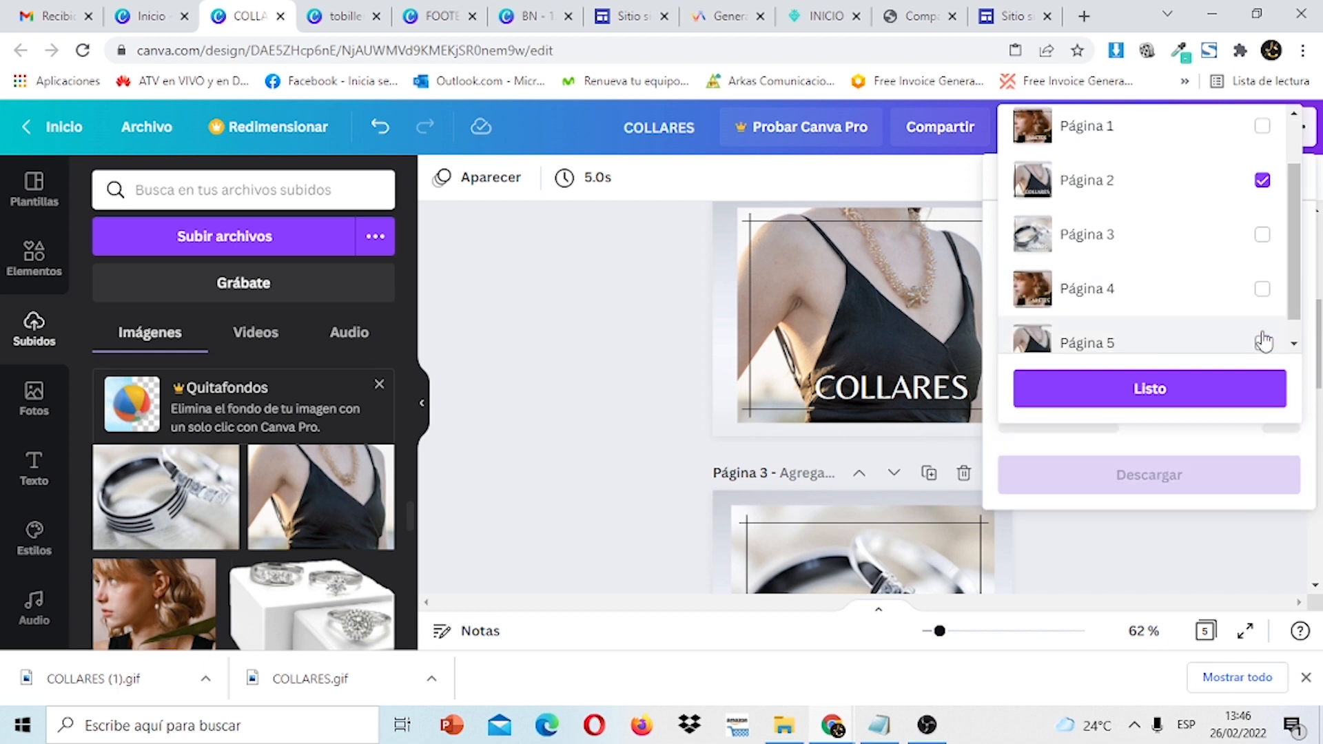
pyautogui.click(1254, 391)
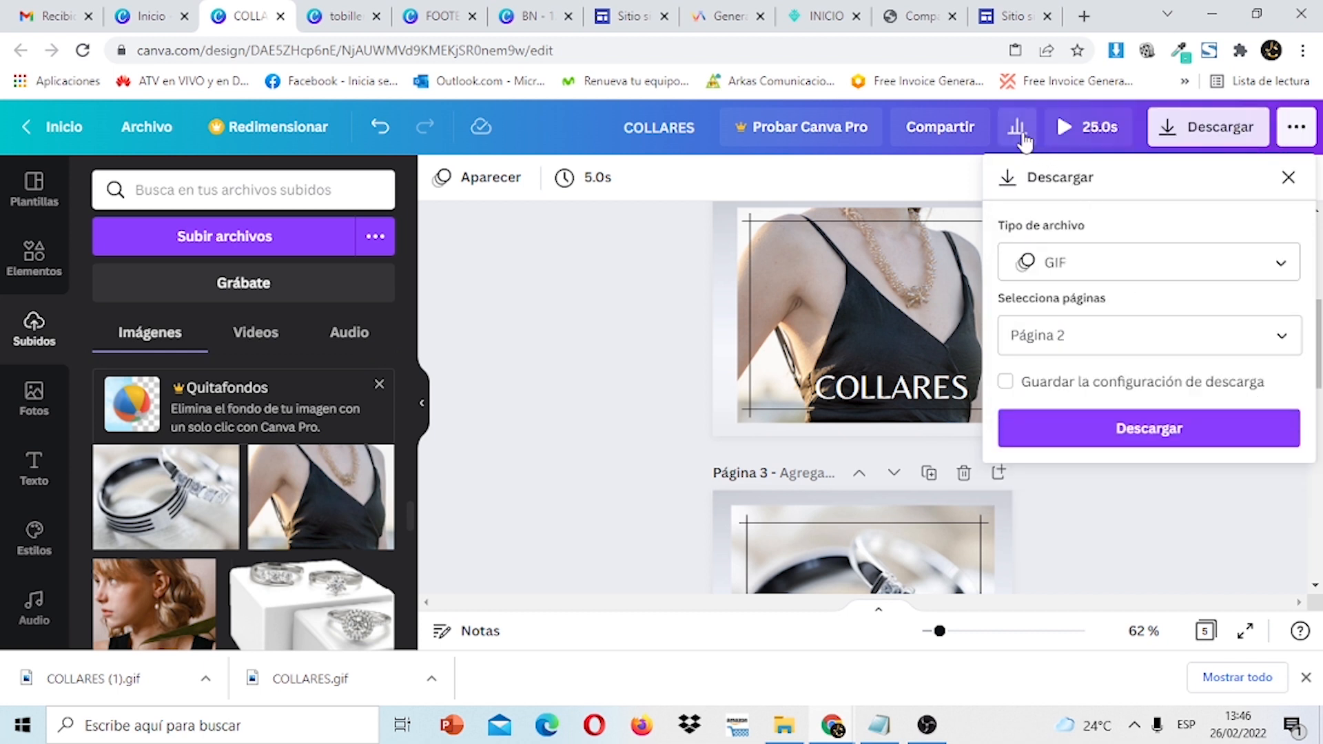
pyautogui.click(690, 125)
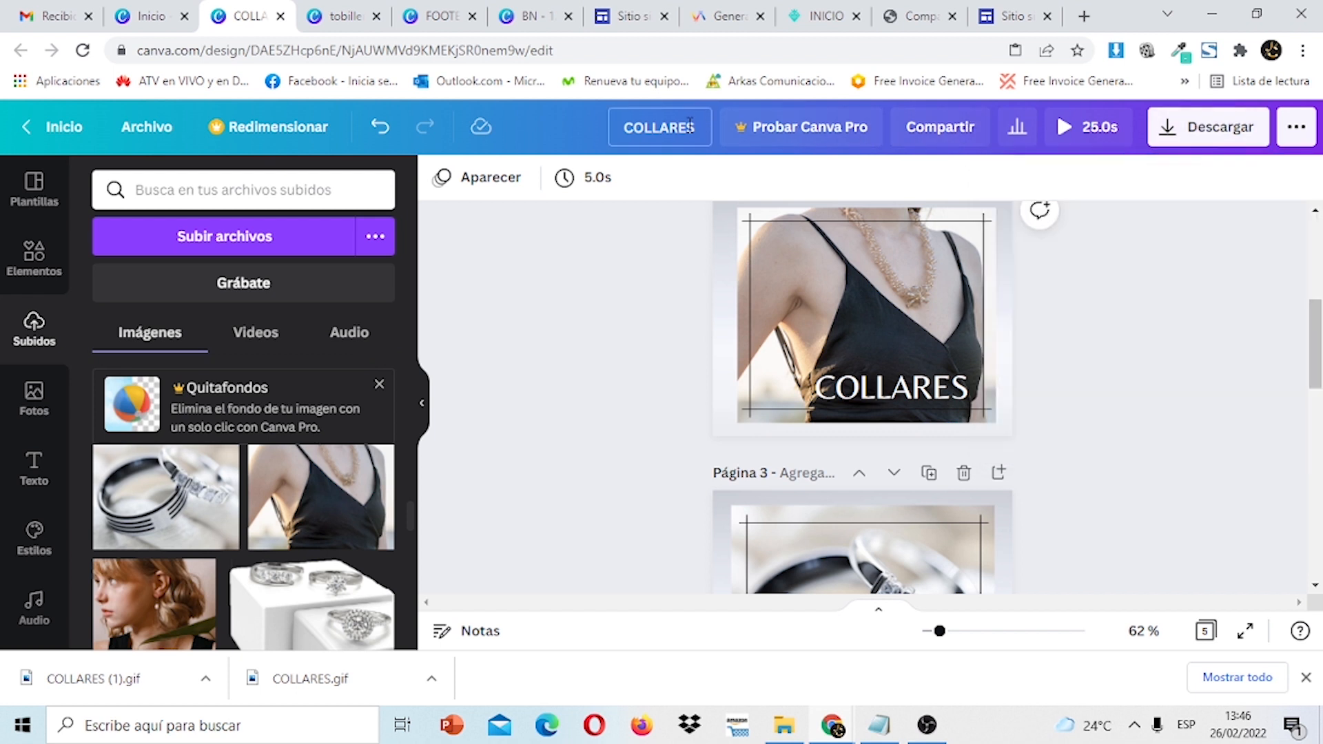
# Download Página 2 of COLLARES as a GIF.
pyautogui.click(1212, 127)
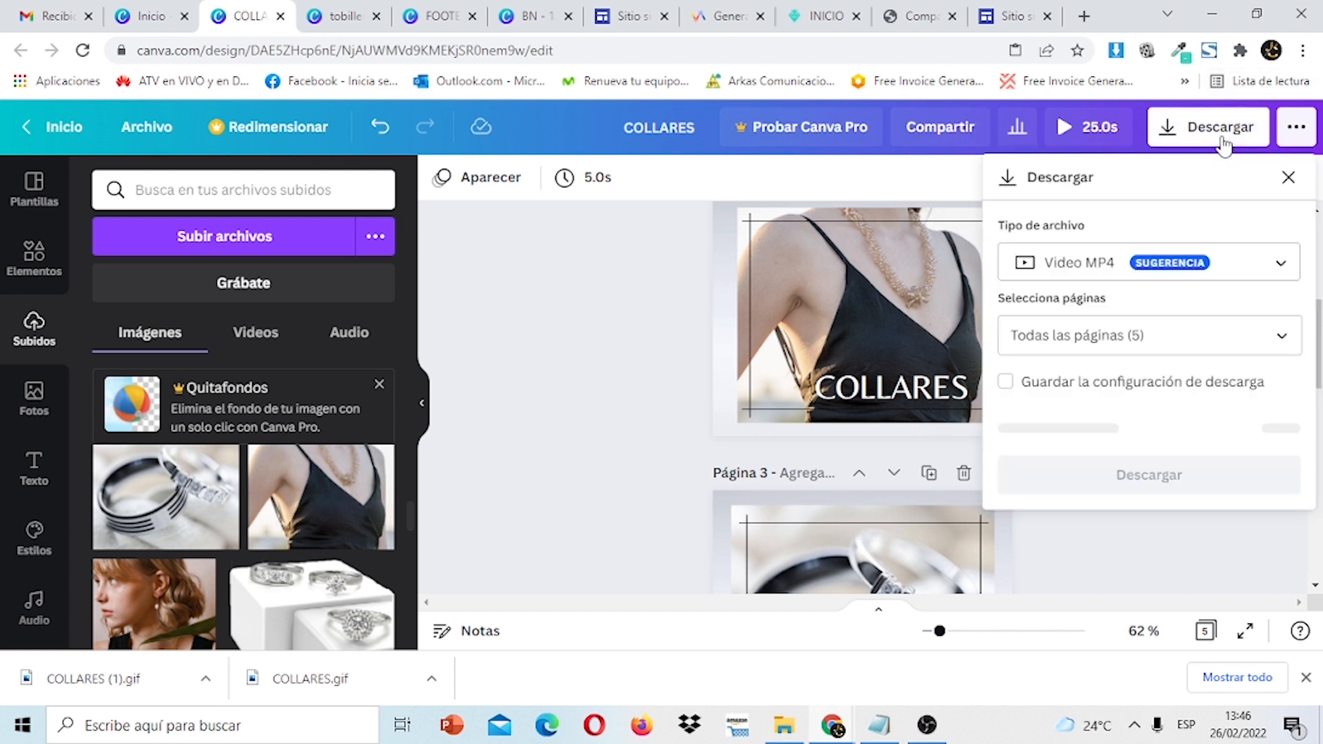
pyautogui.click(1247, 274)
pyautogui.scroll(-1, 1160, 516)
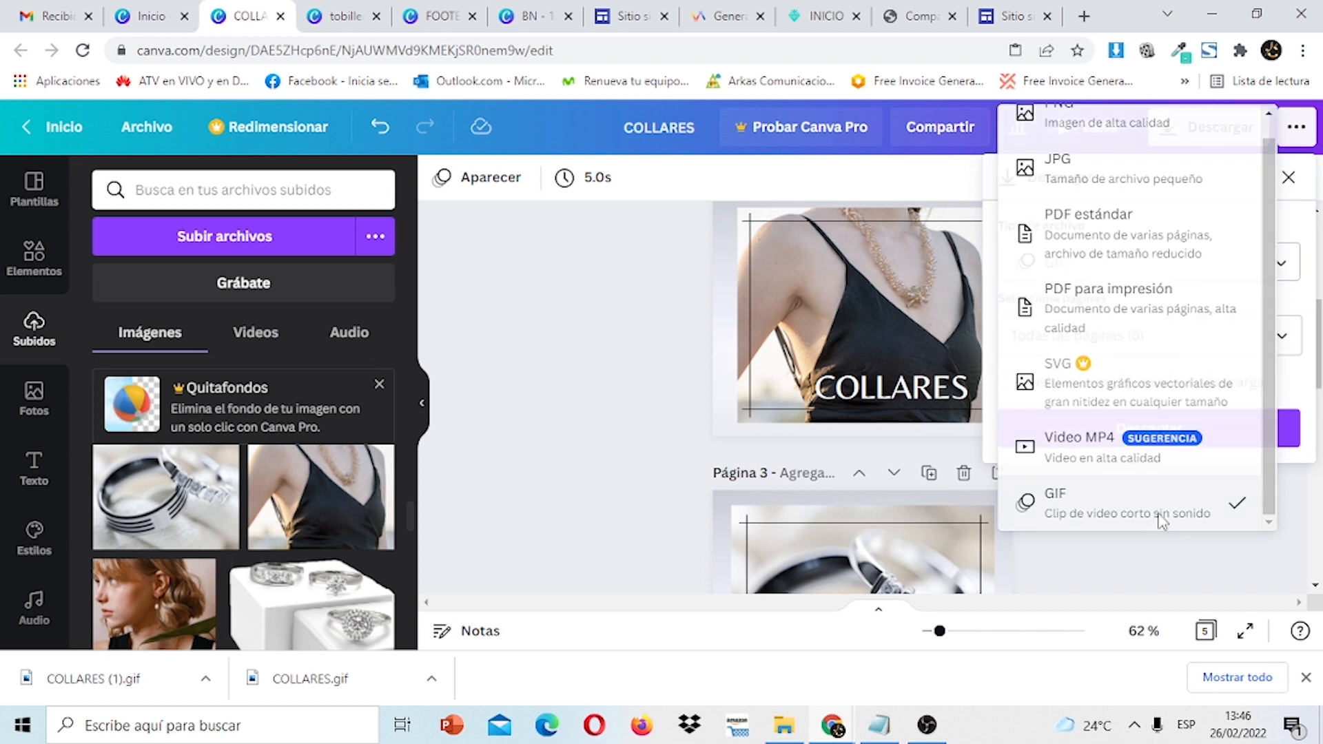
pyautogui.click(1160, 515)
pyautogui.click(1276, 338)
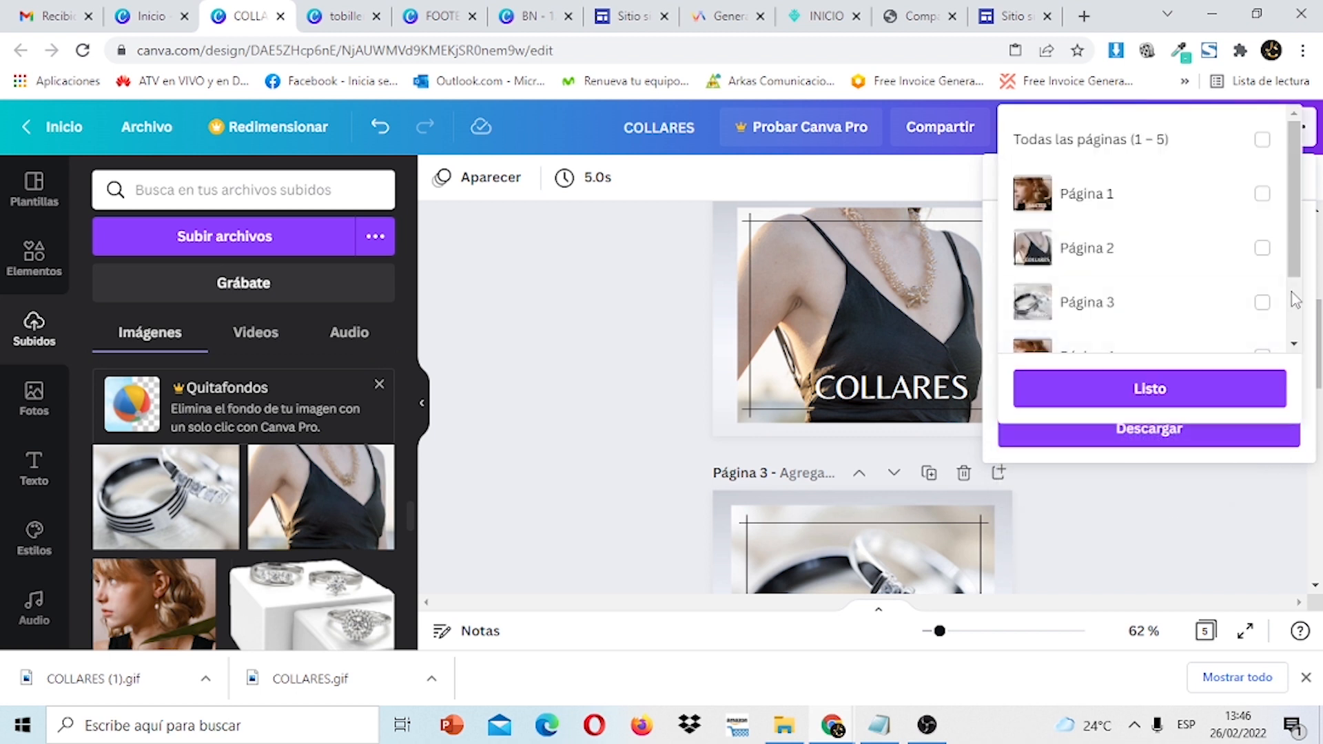
pyautogui.click(1263, 249)
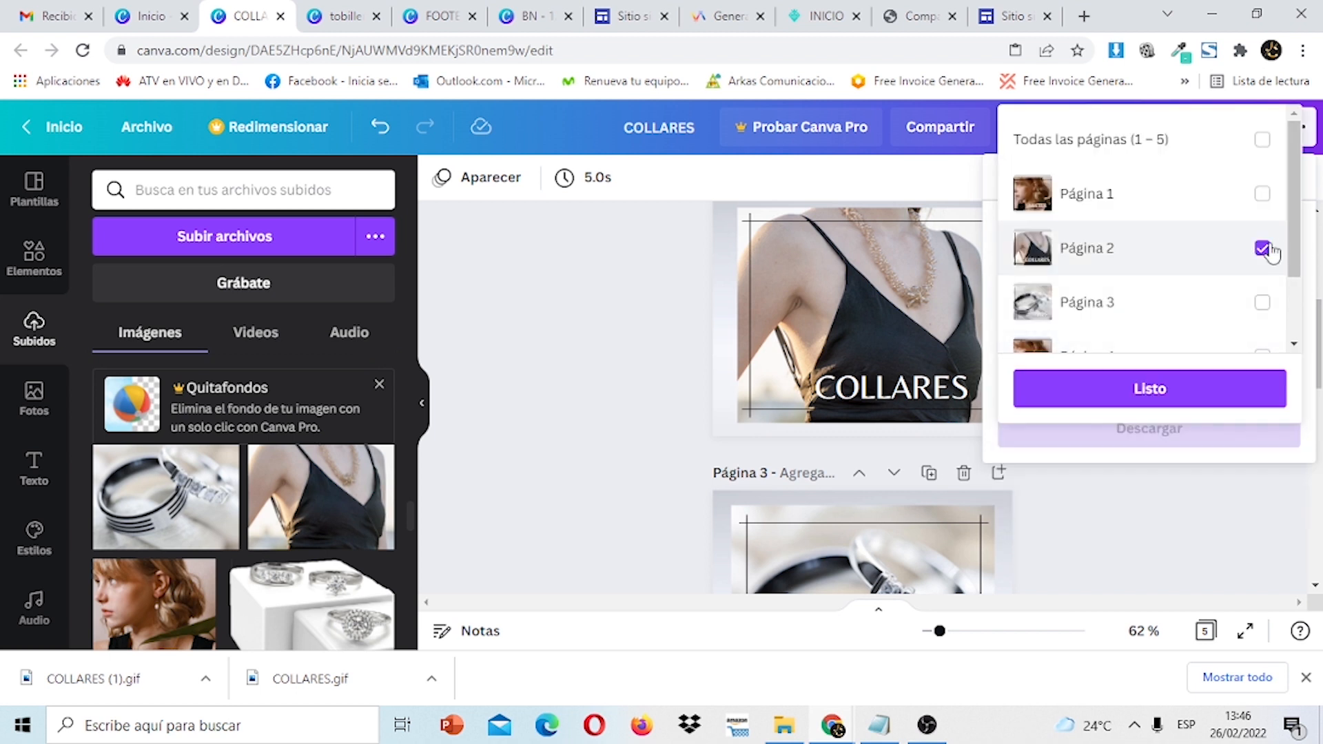
pyautogui.click(1172, 391)
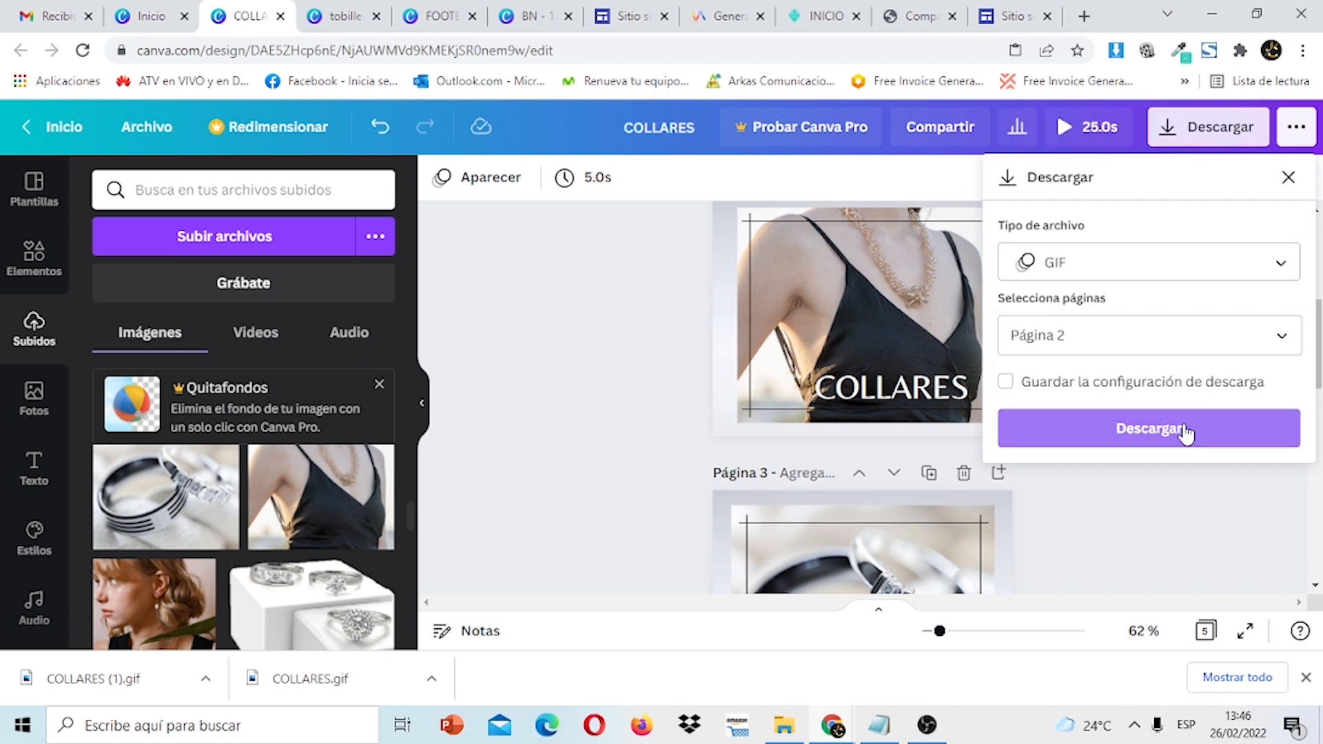
pyautogui.click(1184, 432)
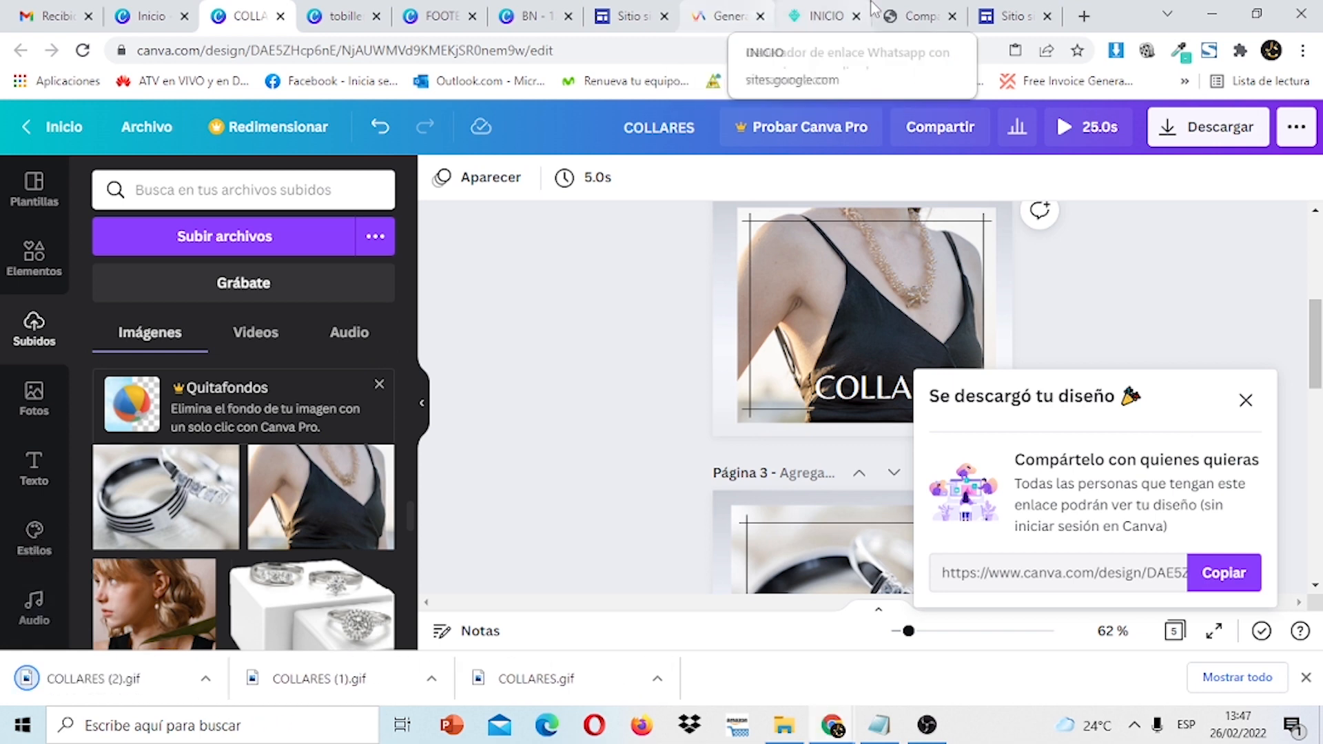
pyautogui.click(1008, 17)
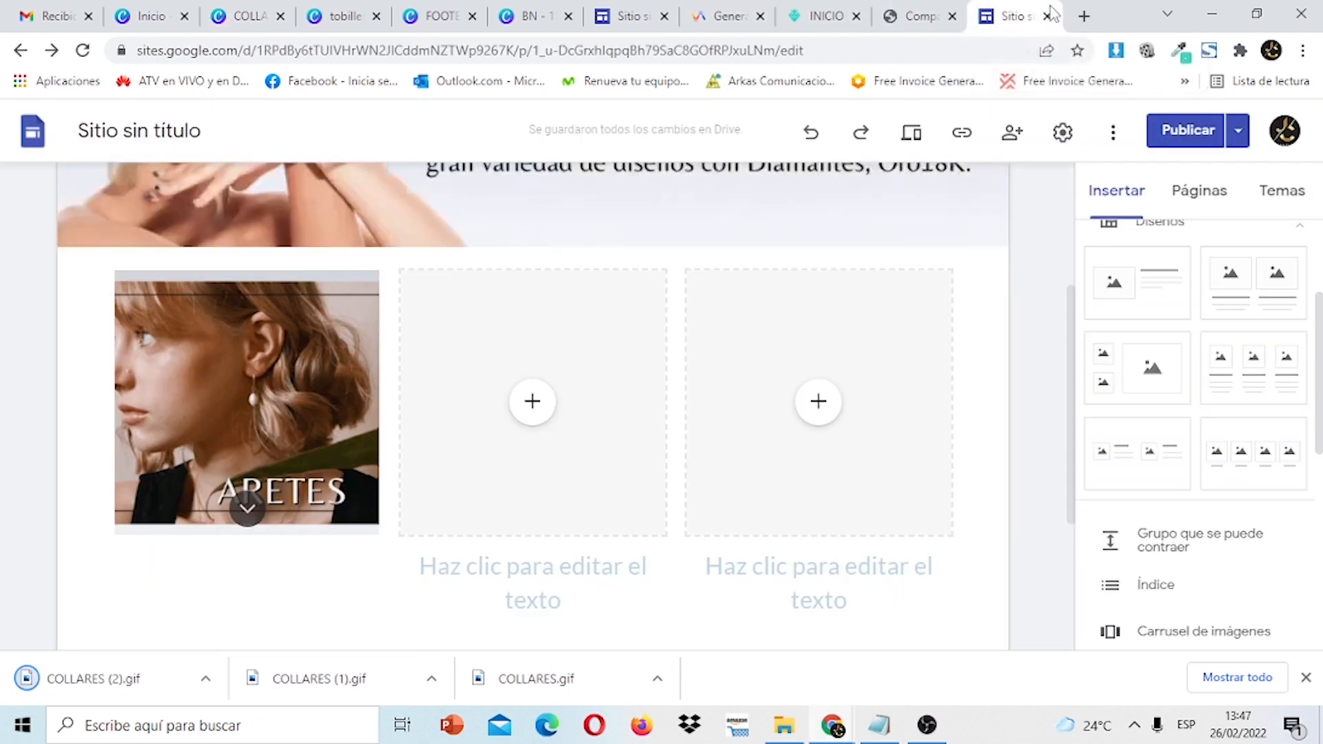
# Upload COLLARES (2).gif into the middle card's image slot and crop it to fit.
pyautogui.click(539, 413)
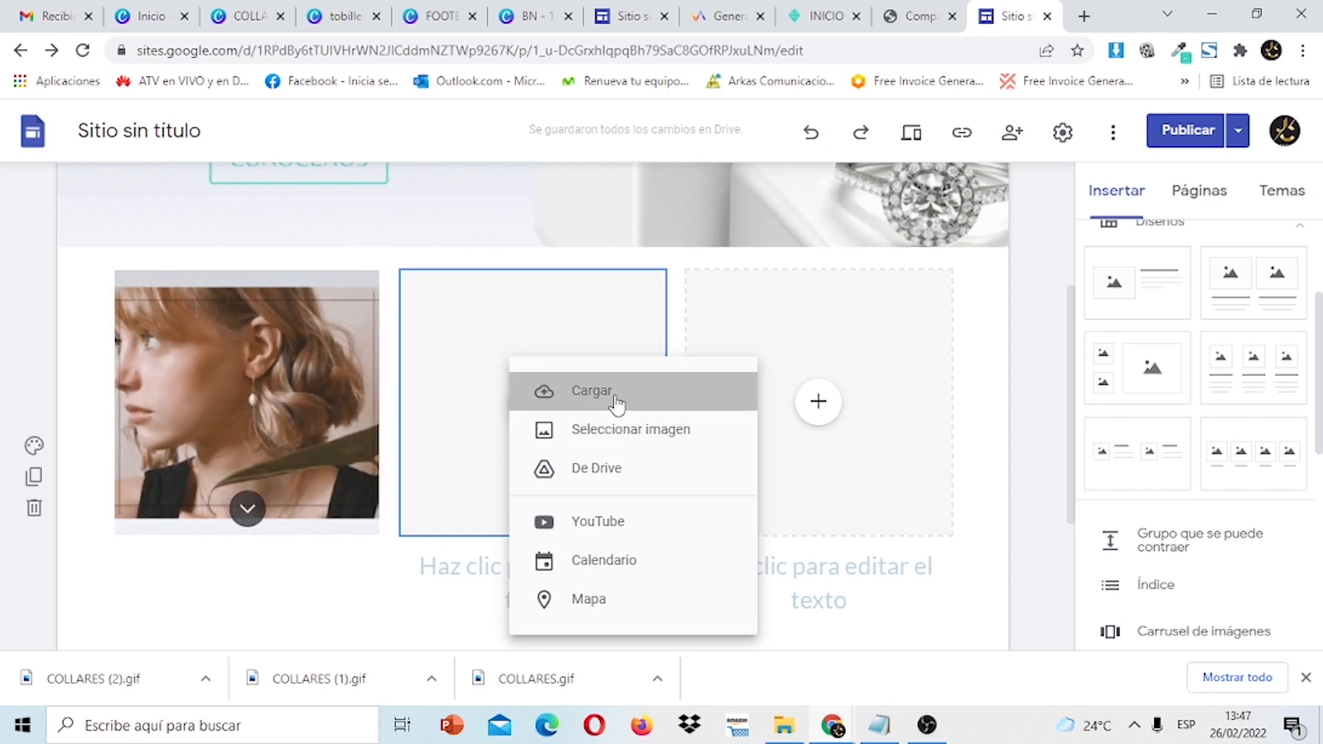
pyautogui.click(617, 406)
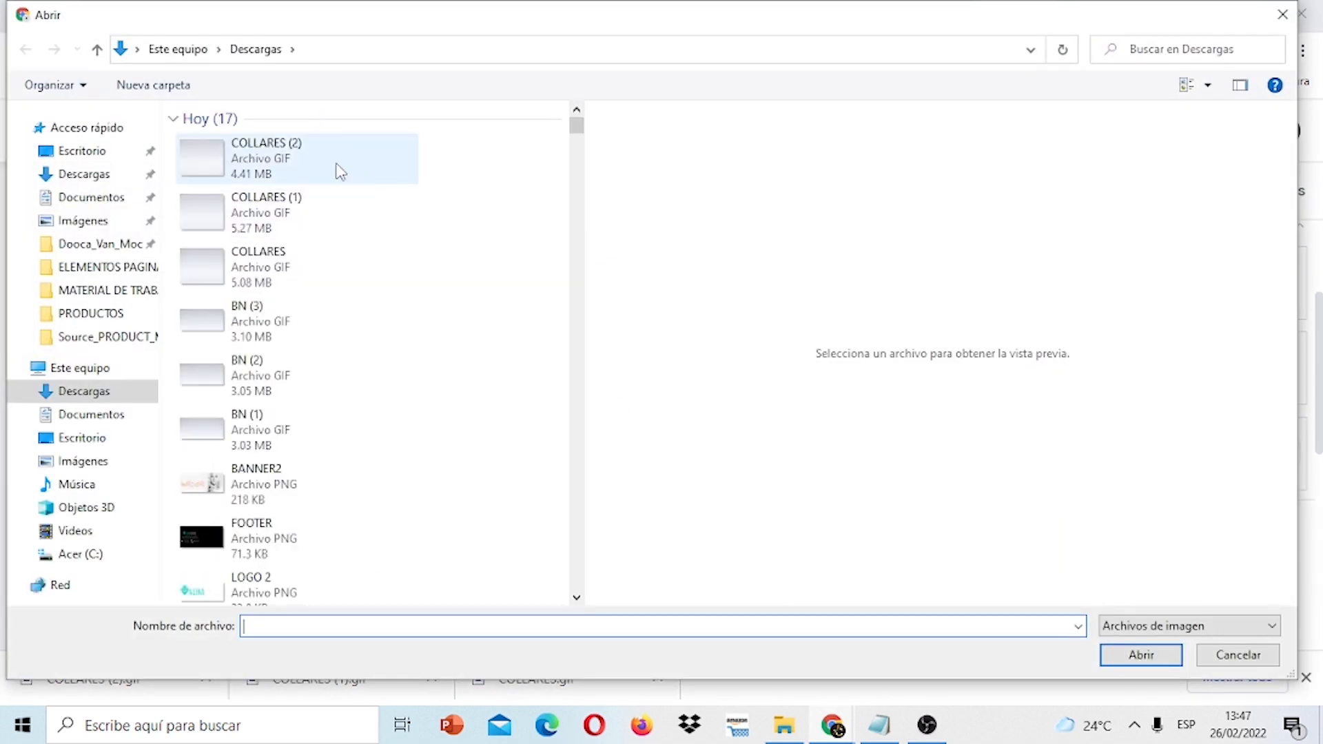
pyautogui.click(339, 171)
pyautogui.click(1118, 658)
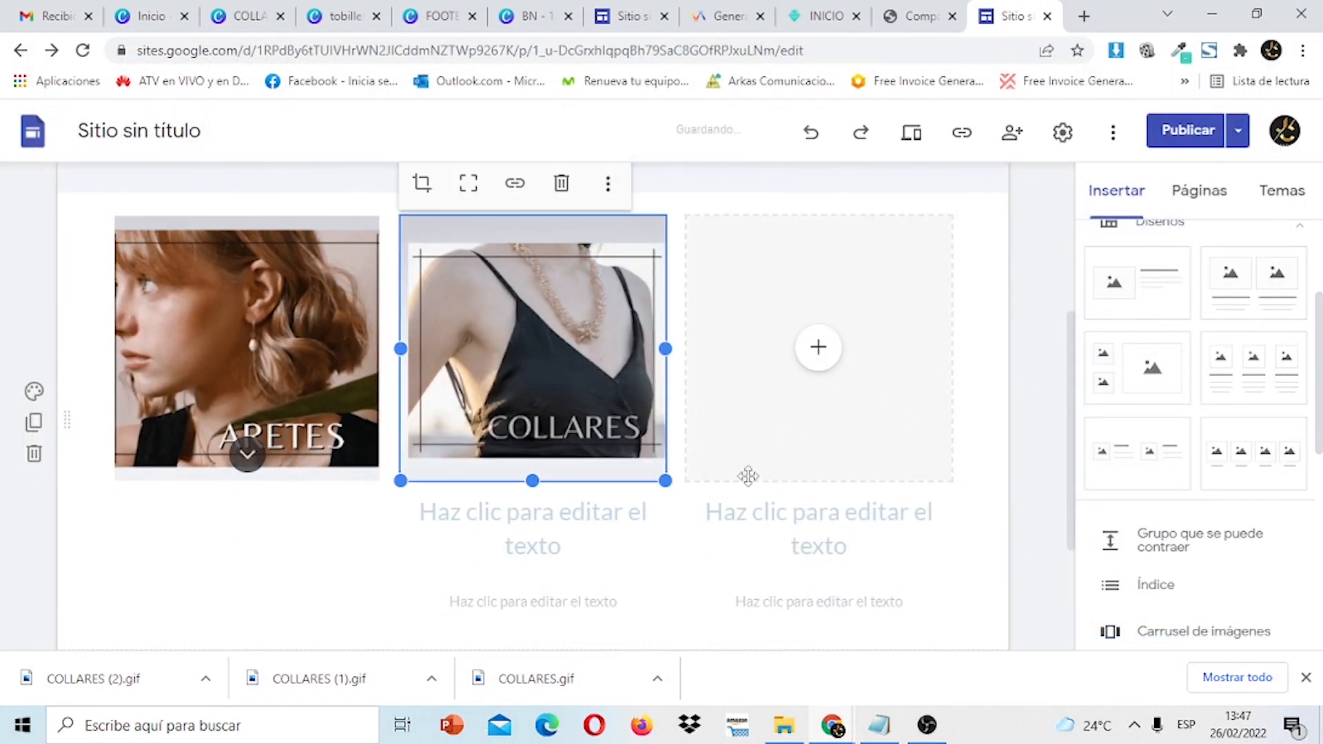
pyautogui.click(423, 188)
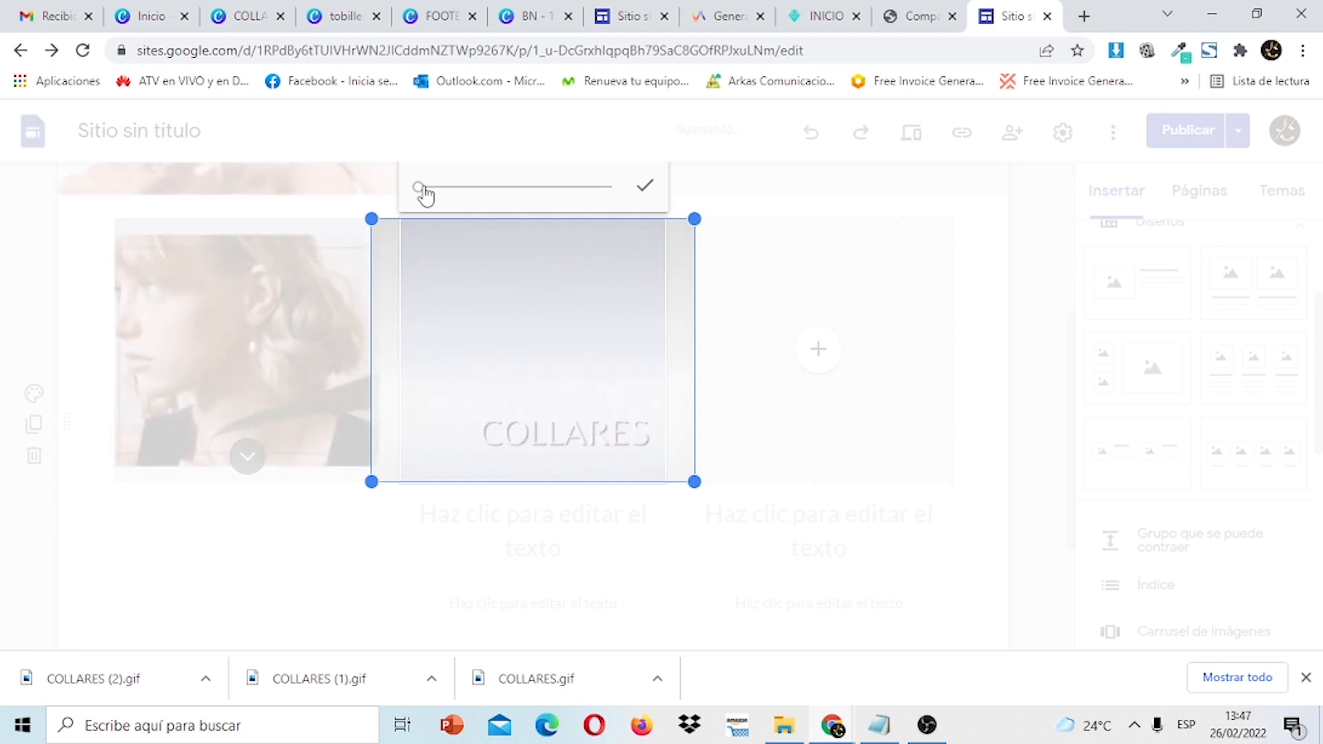
pyautogui.moveTo(421, 189)
pyautogui.mouseDown()
pyautogui.moveTo(433, 190)
pyautogui.moveTo(421, 190)
pyautogui.mouseUp()
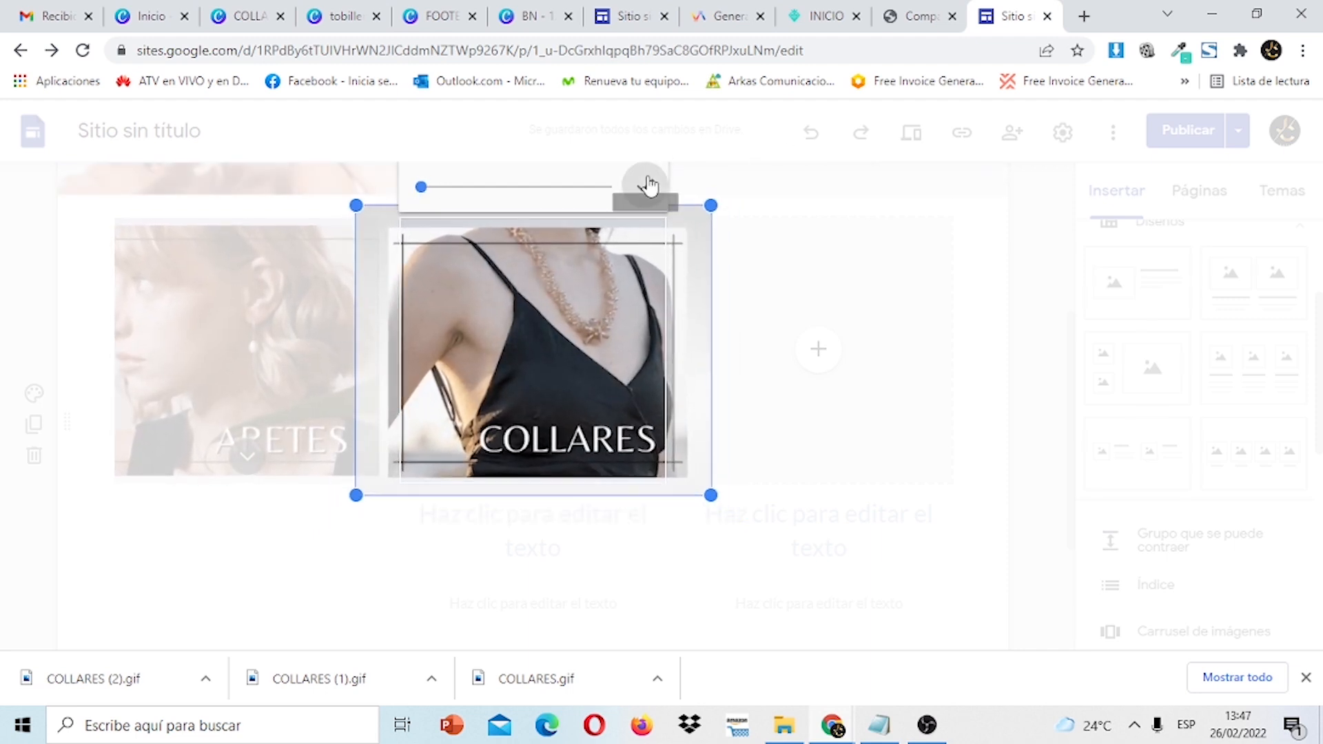
pyautogui.click(647, 185)
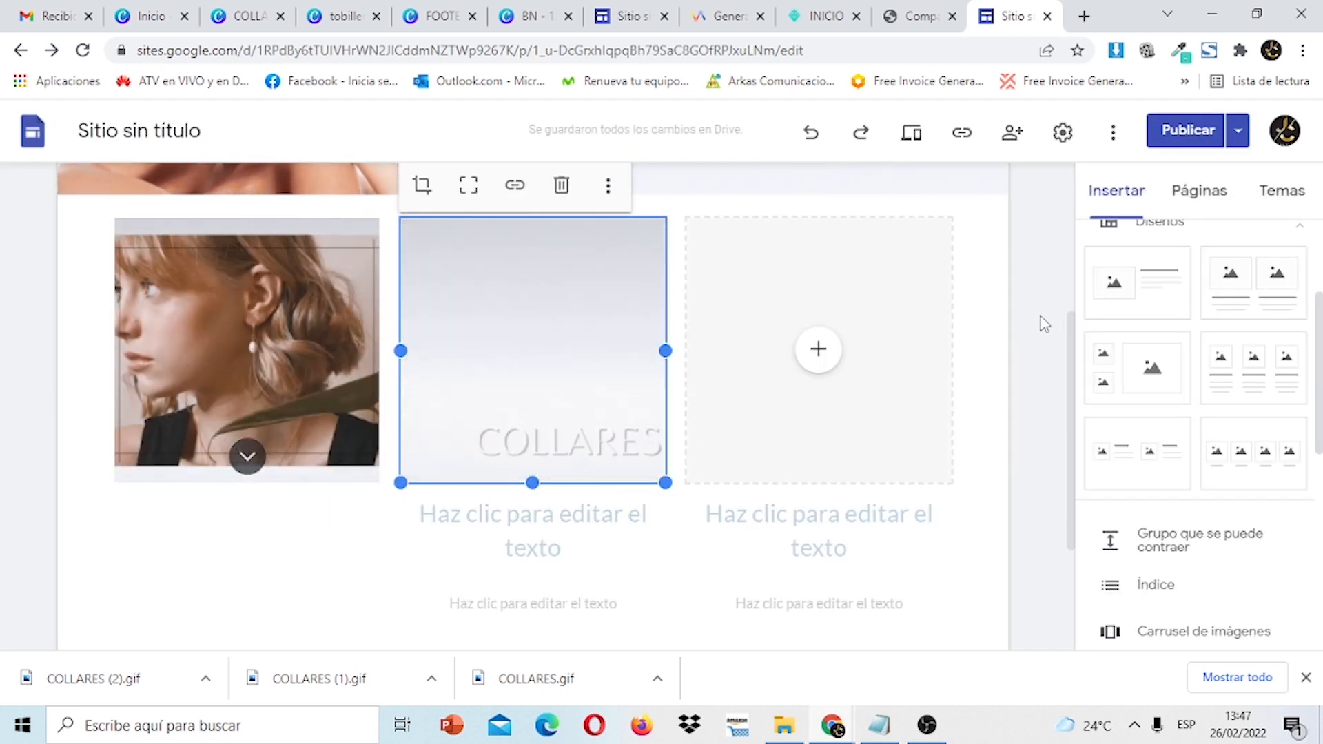
pyautogui.click(1041, 316)
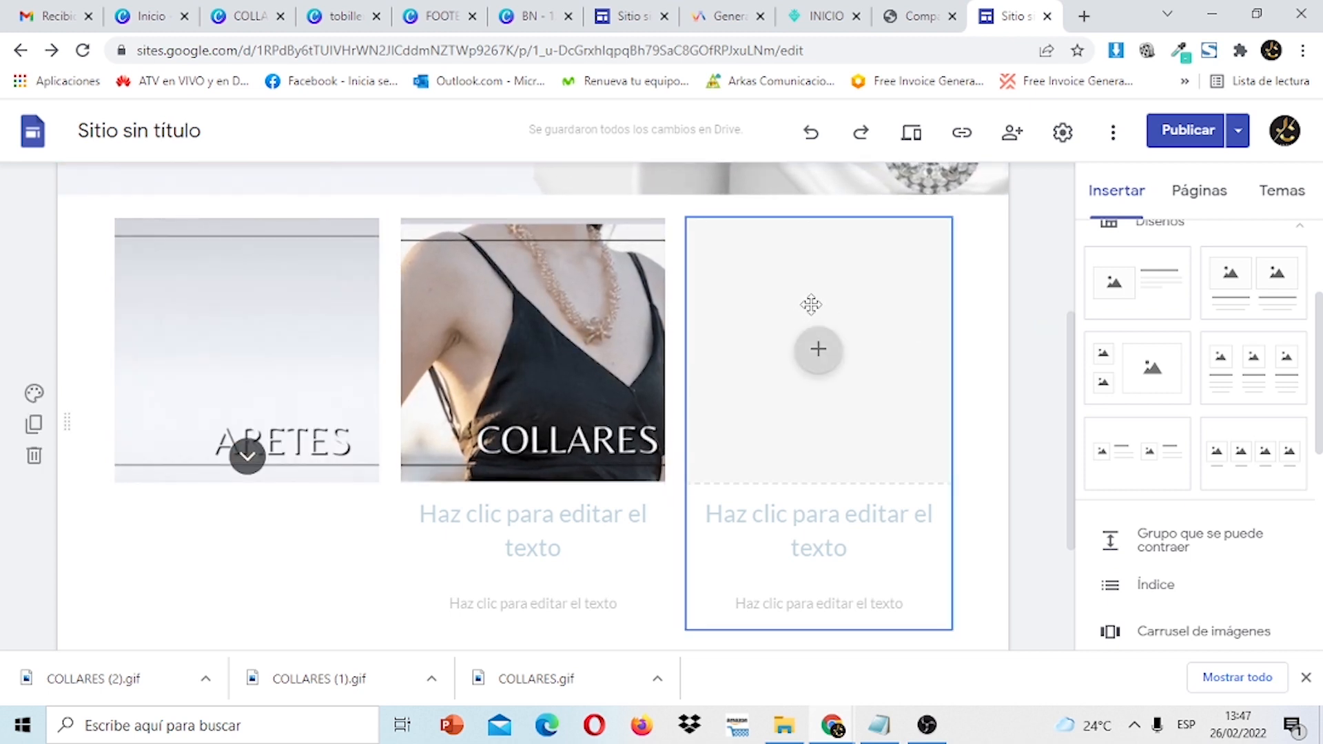
pyautogui.click(532, 18)
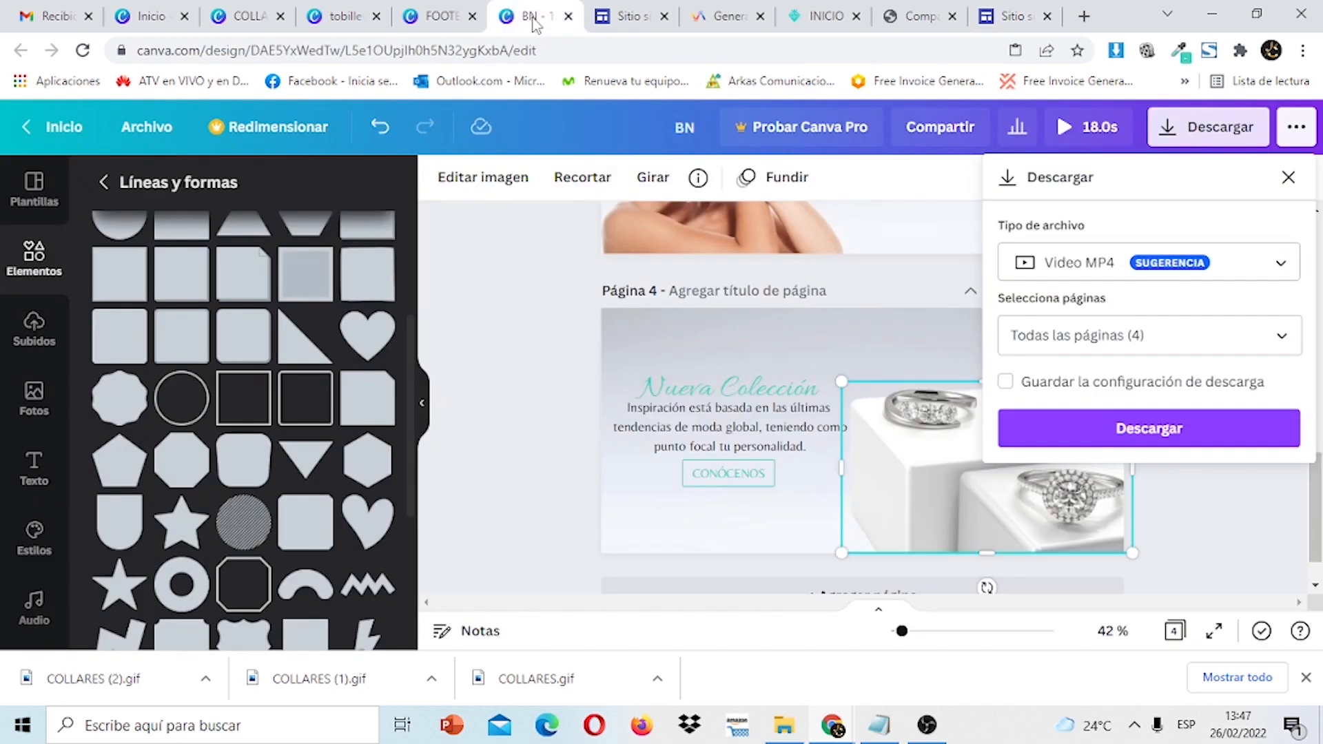
# In the Canva design's download settings, choose GIF as the file format.
pyautogui.click(257, 19)
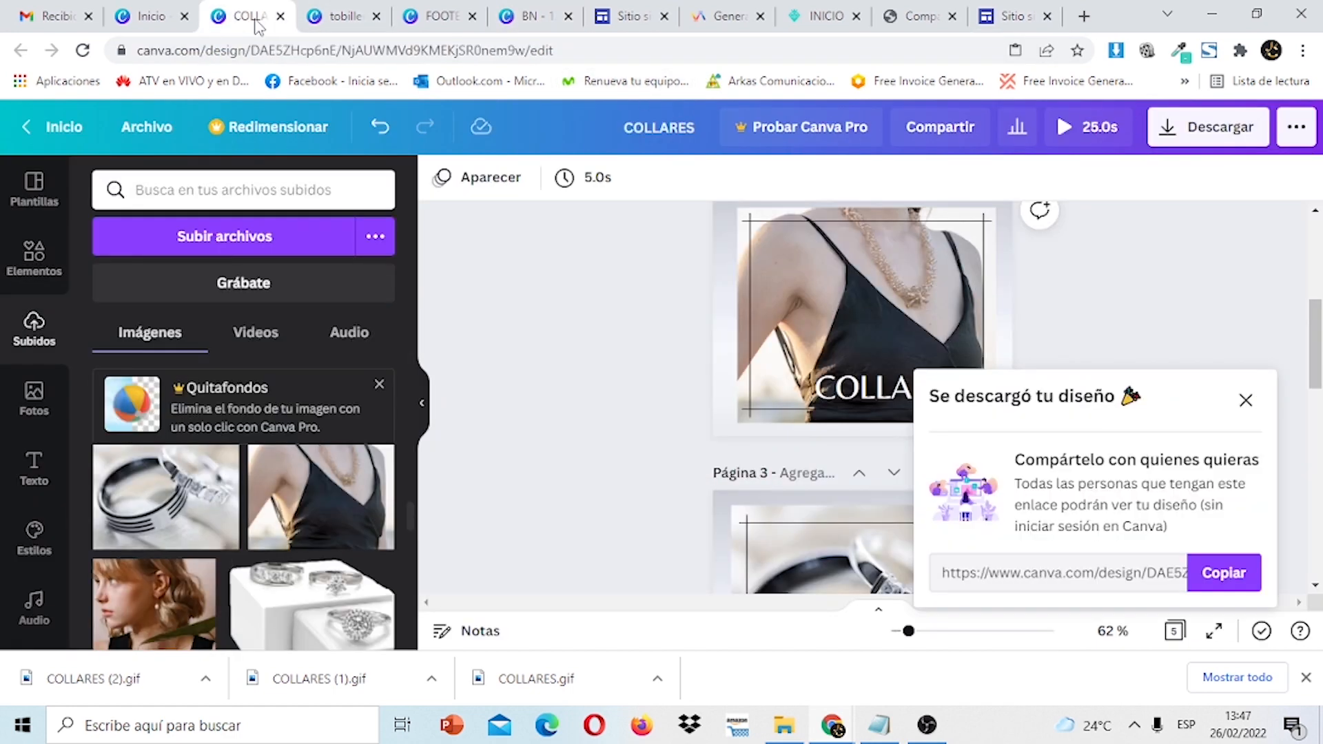
pyautogui.click(1245, 400)
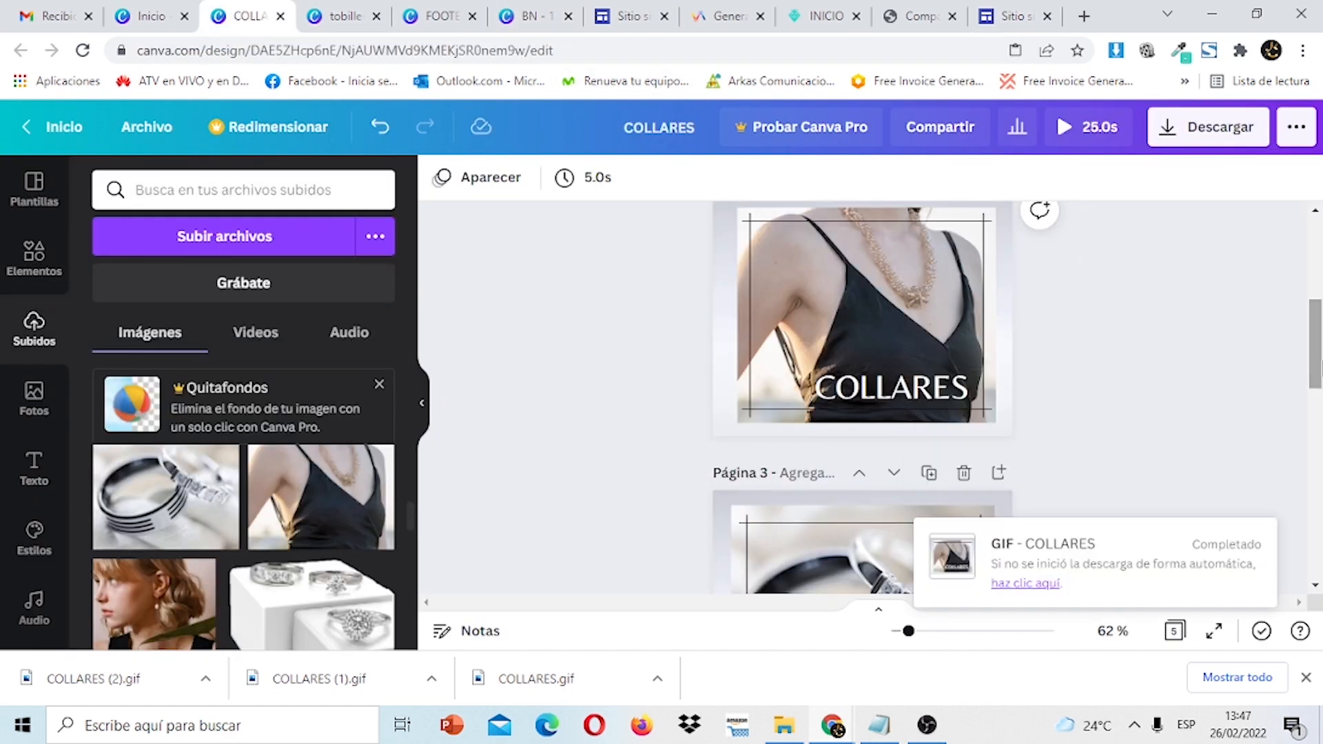
pyautogui.scroll(-1, 1284, 363)
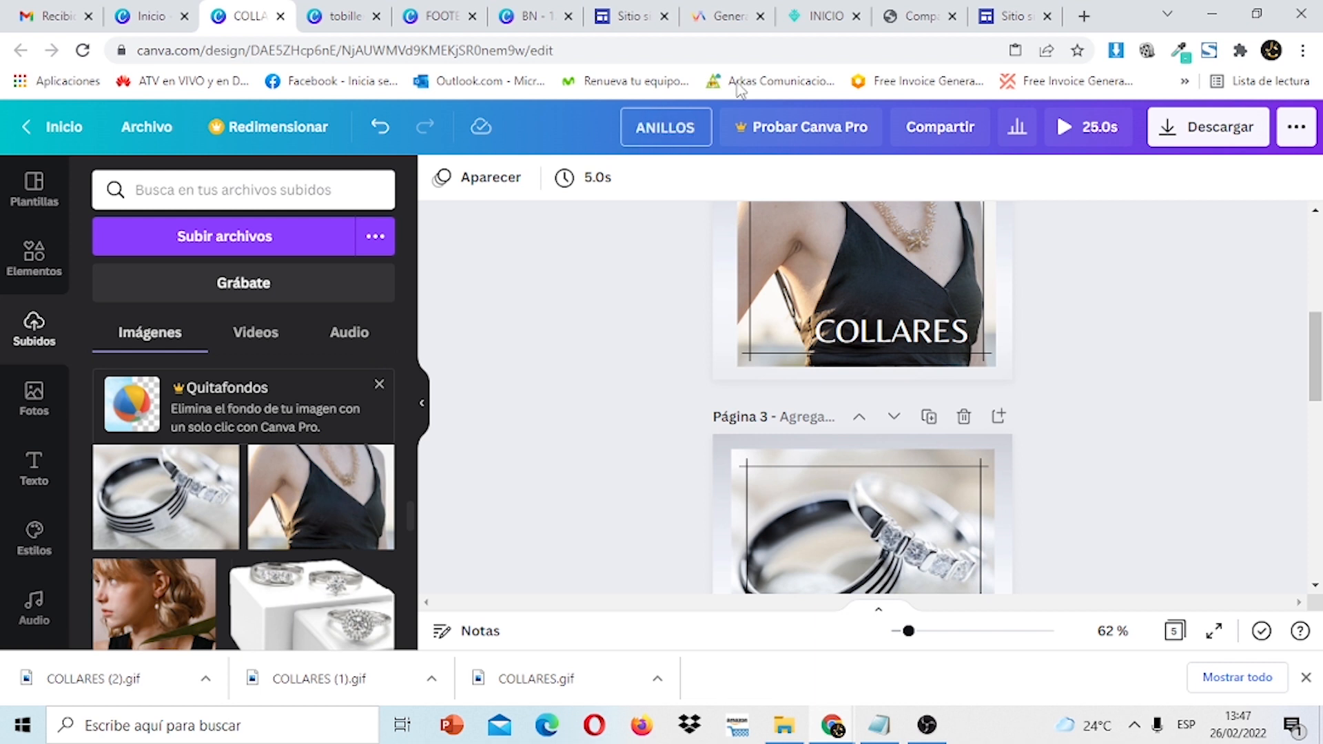
pyautogui.click(1228, 143)
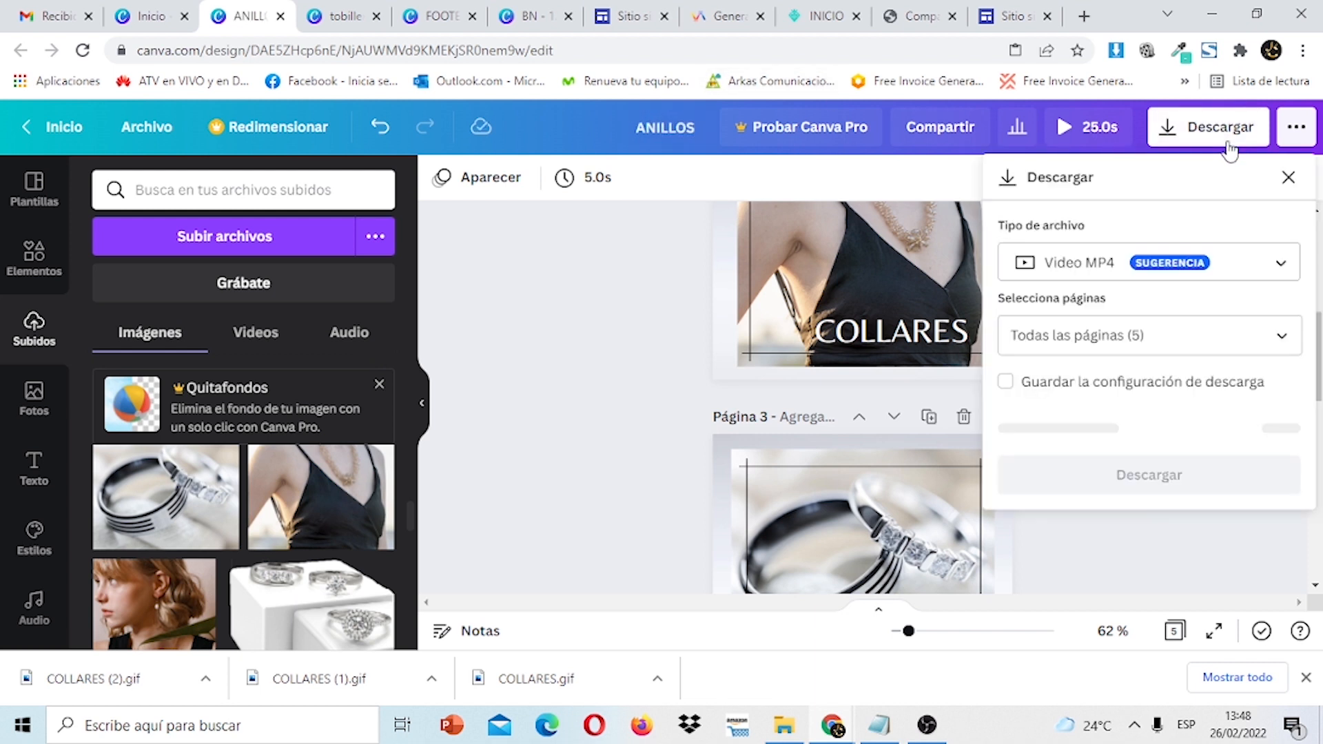
pyautogui.click(1283, 272)
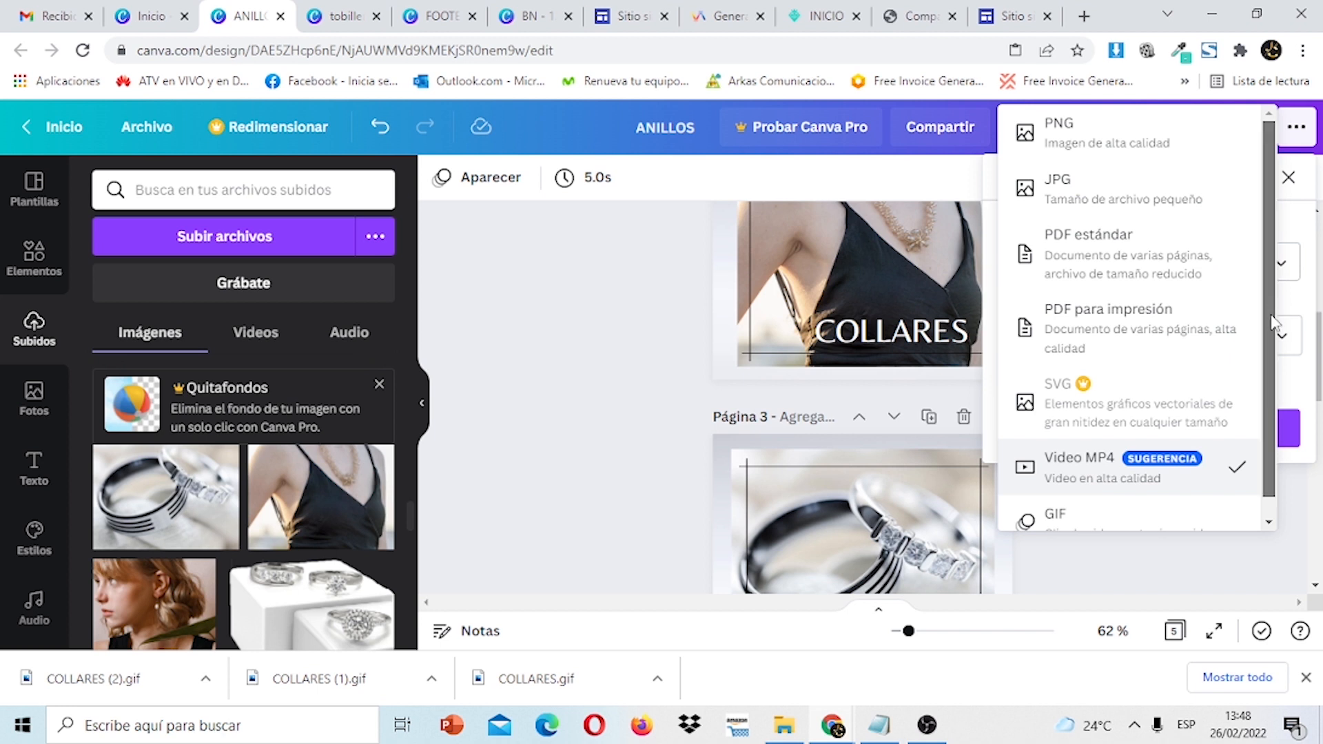
pyautogui.scroll(-1, 1274, 306)
pyautogui.click(1144, 501)
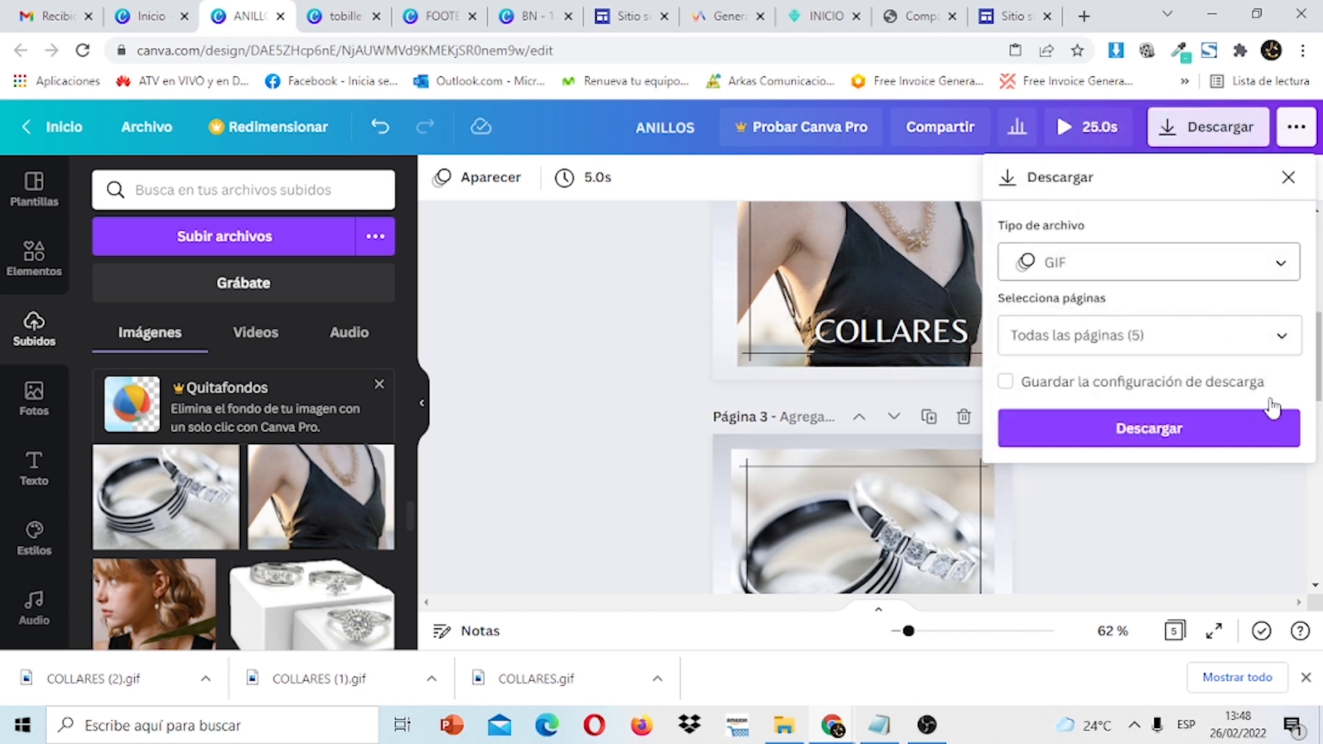
# Export only Página 3 as the ANILLOS GIF and return to Google Sites.
pyautogui.click(1282, 353)
pyautogui.scroll(-2, 1295, 331)
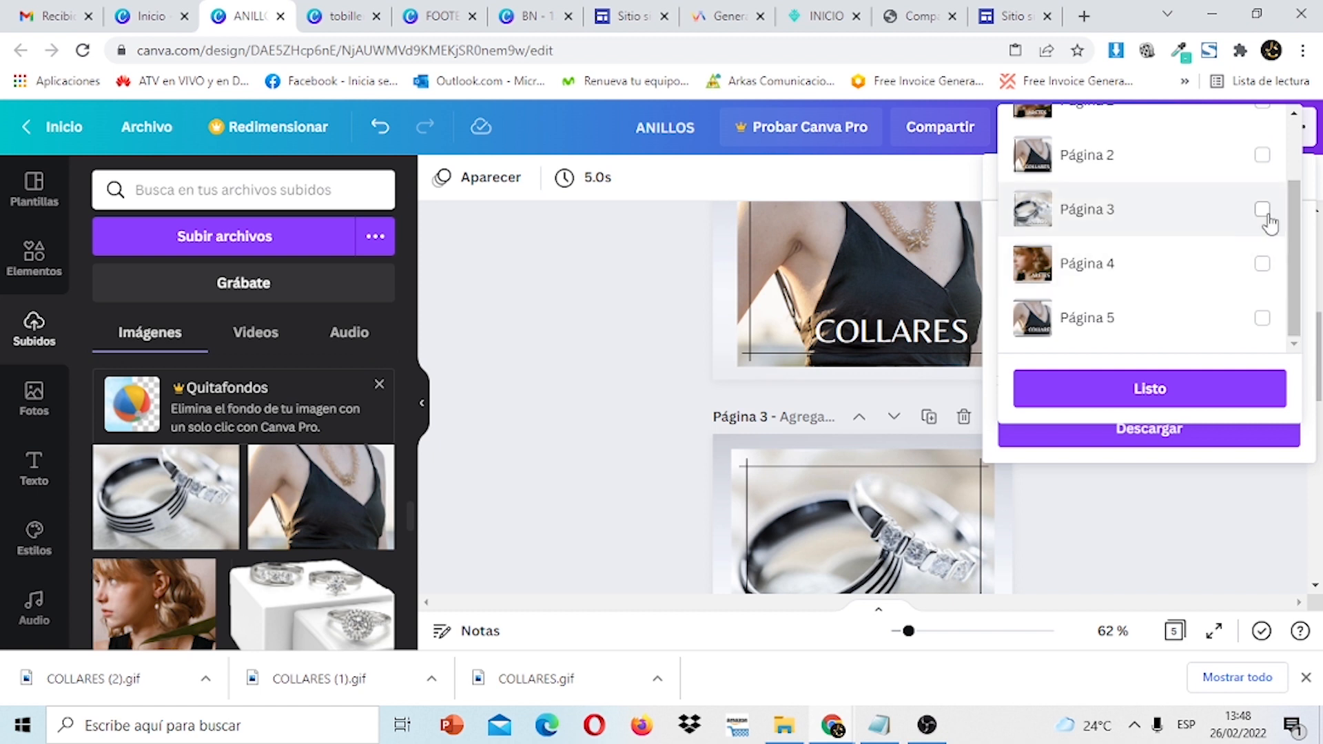
pyautogui.click(1262, 210)
pyautogui.click(1207, 392)
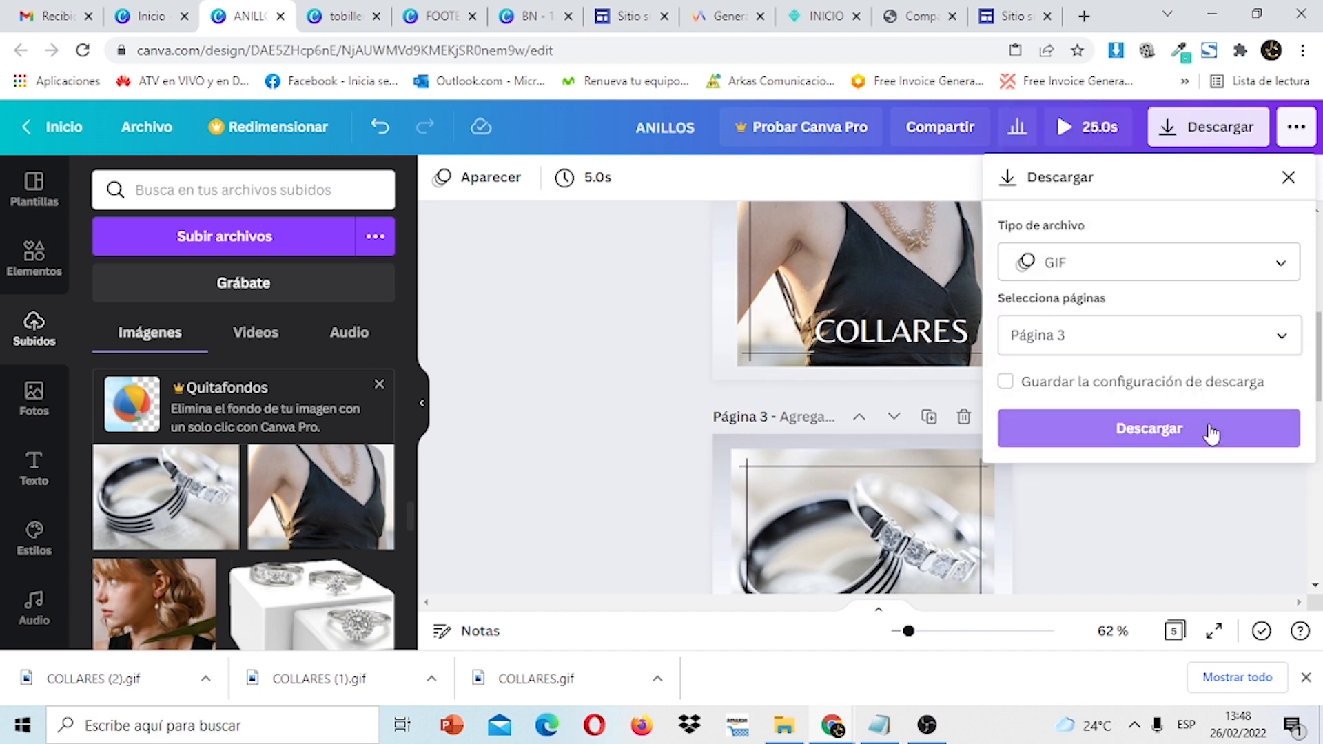
pyautogui.click(1207, 430)
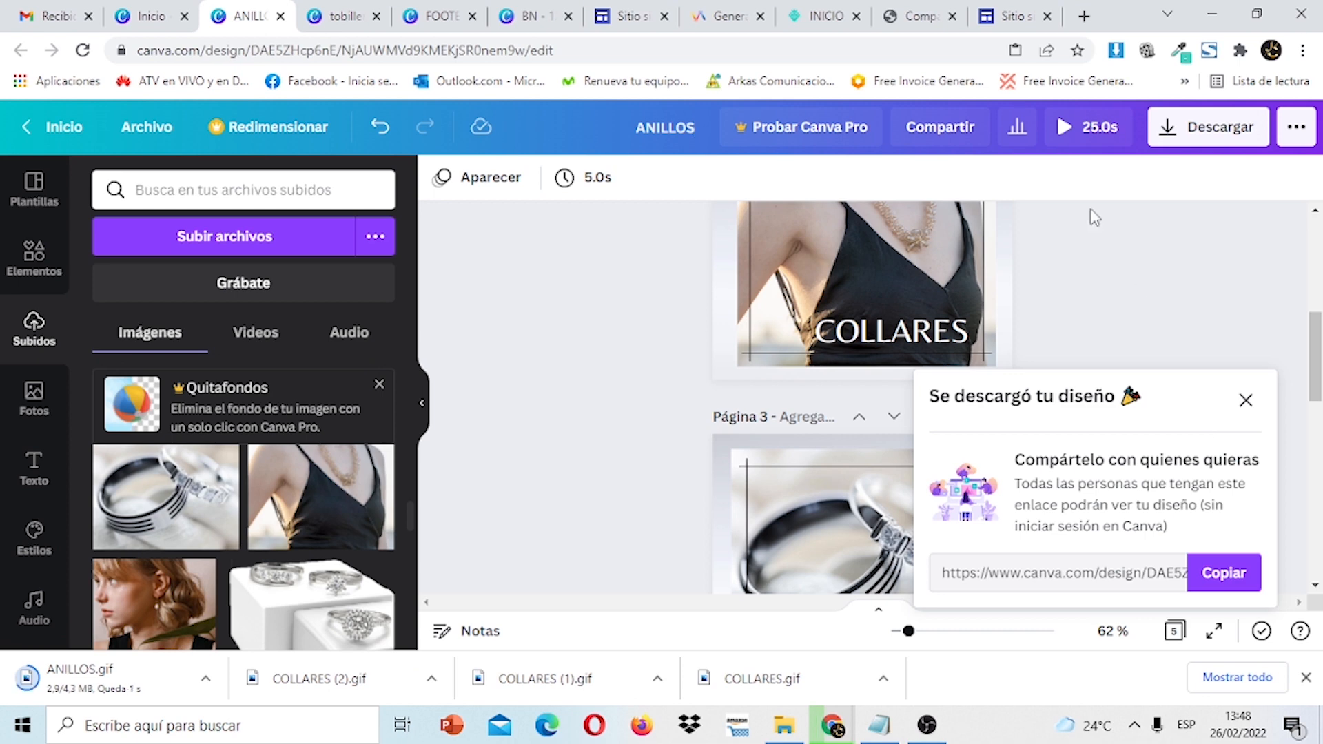
pyautogui.click(1009, 16)
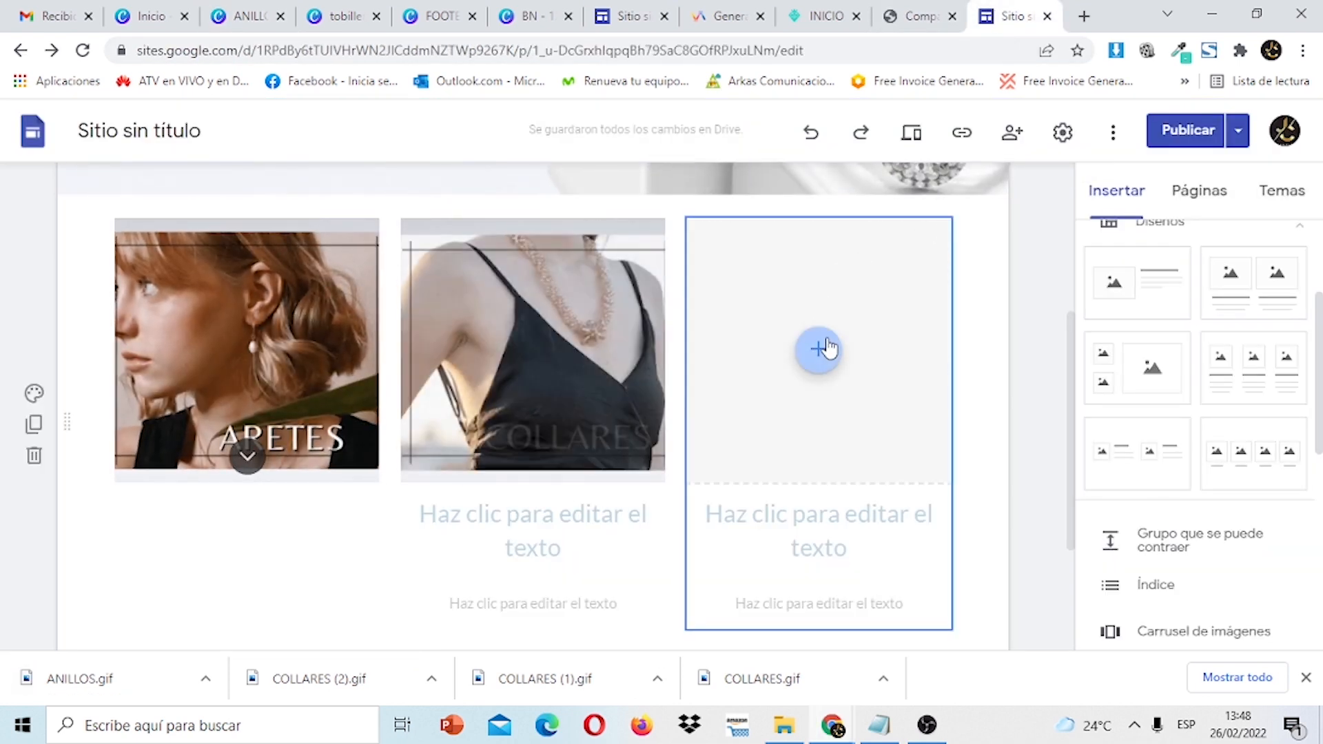
# Upload the ANILLOS GIF into the third card's image placeholder.
pyautogui.click(825, 349)
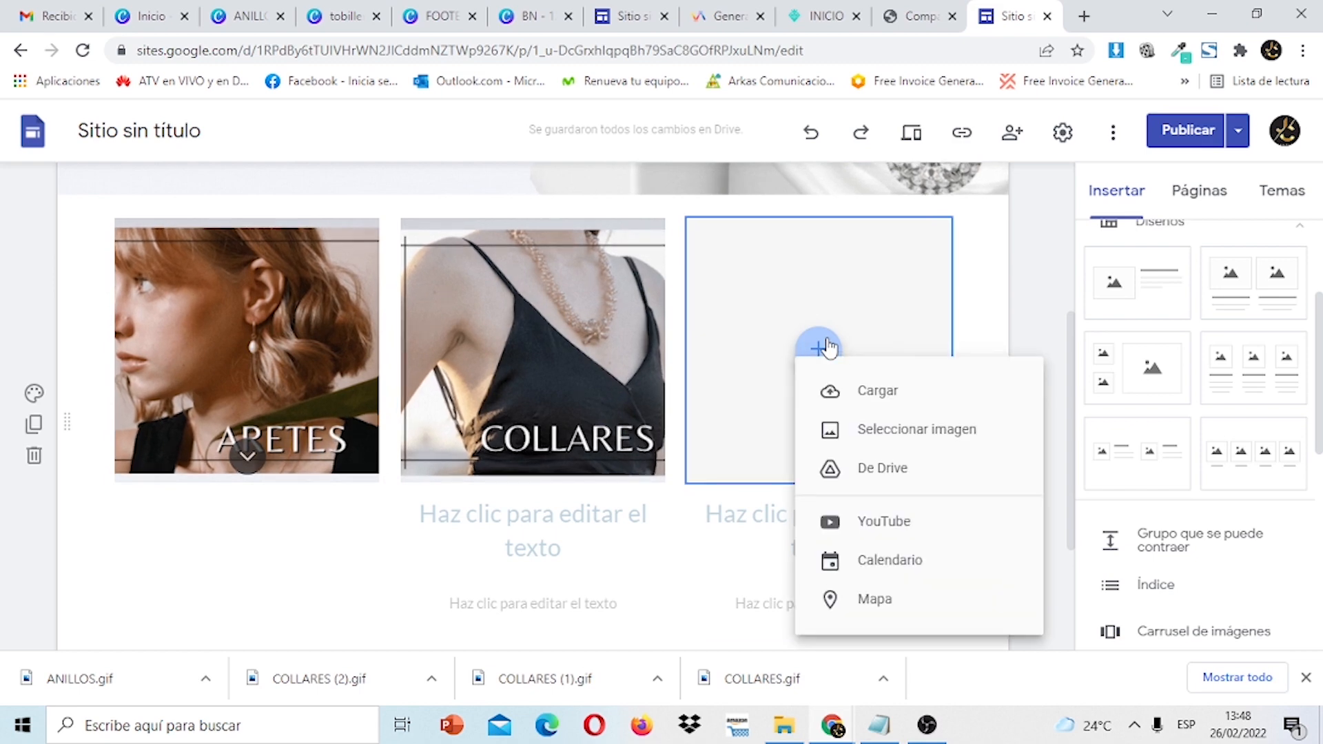
pyautogui.click(879, 391)
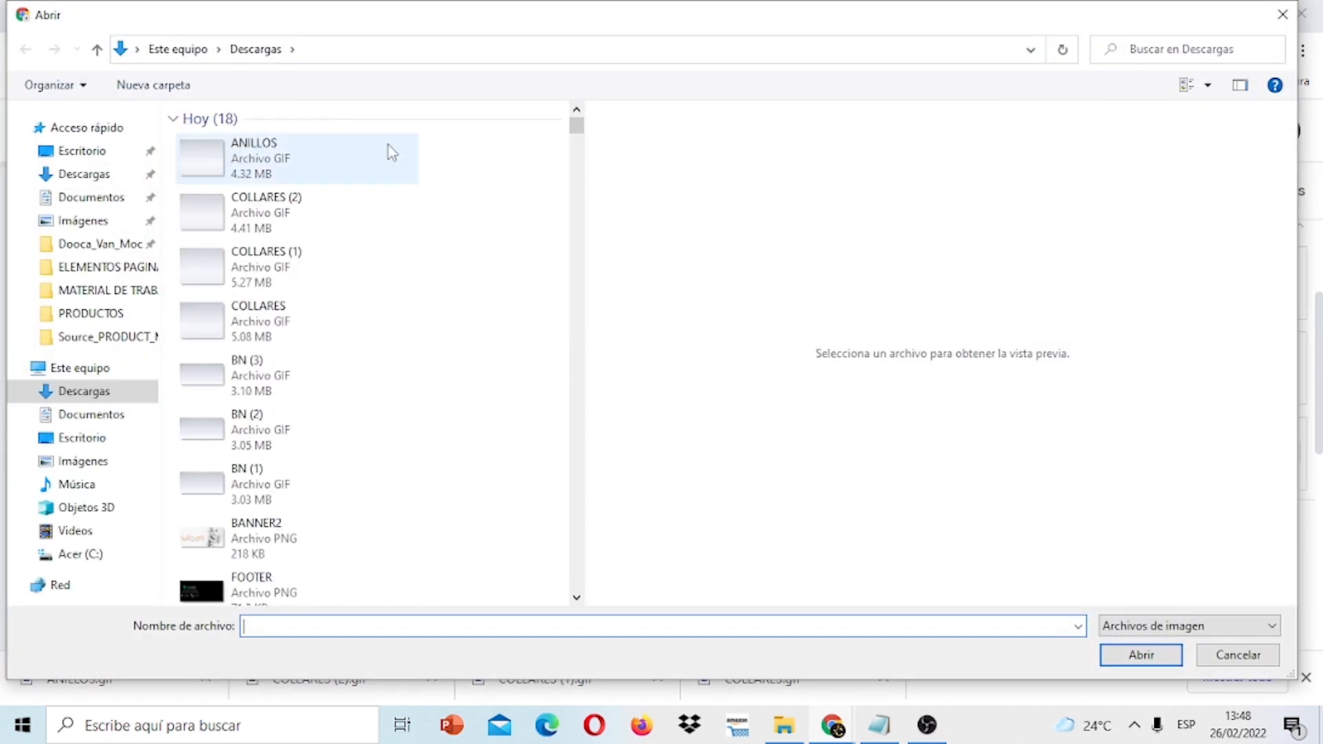
pyautogui.click(304, 166)
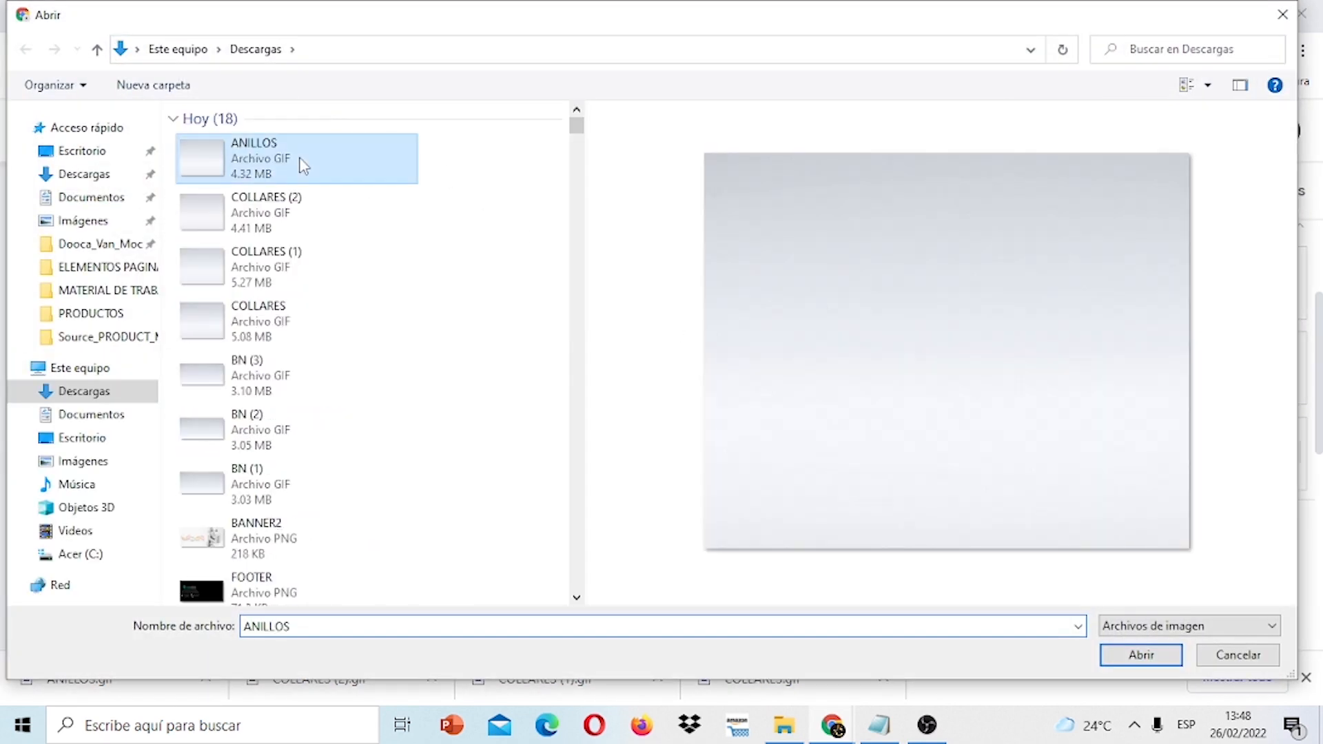
pyautogui.click(1141, 655)
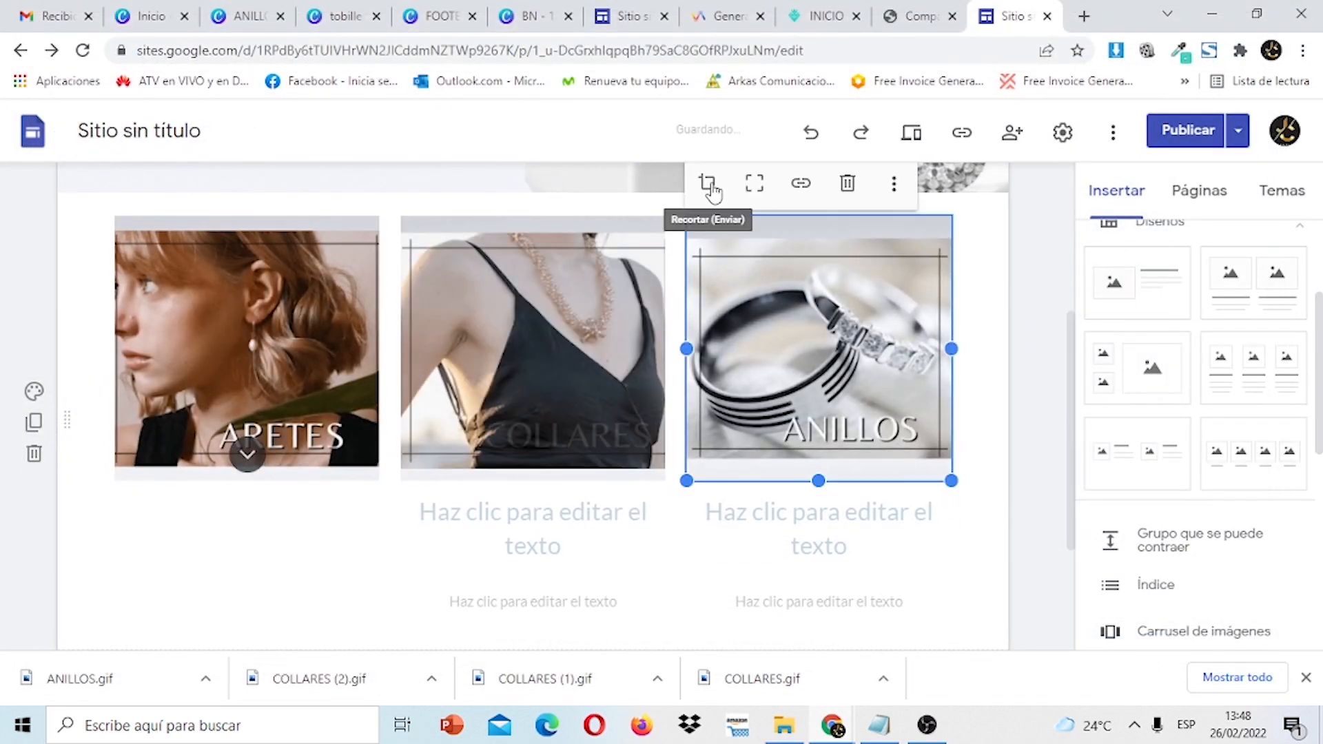
# Zoom the ANILLOS image within its crop so it fills the card, then deselect it.
pyautogui.click(710, 189)
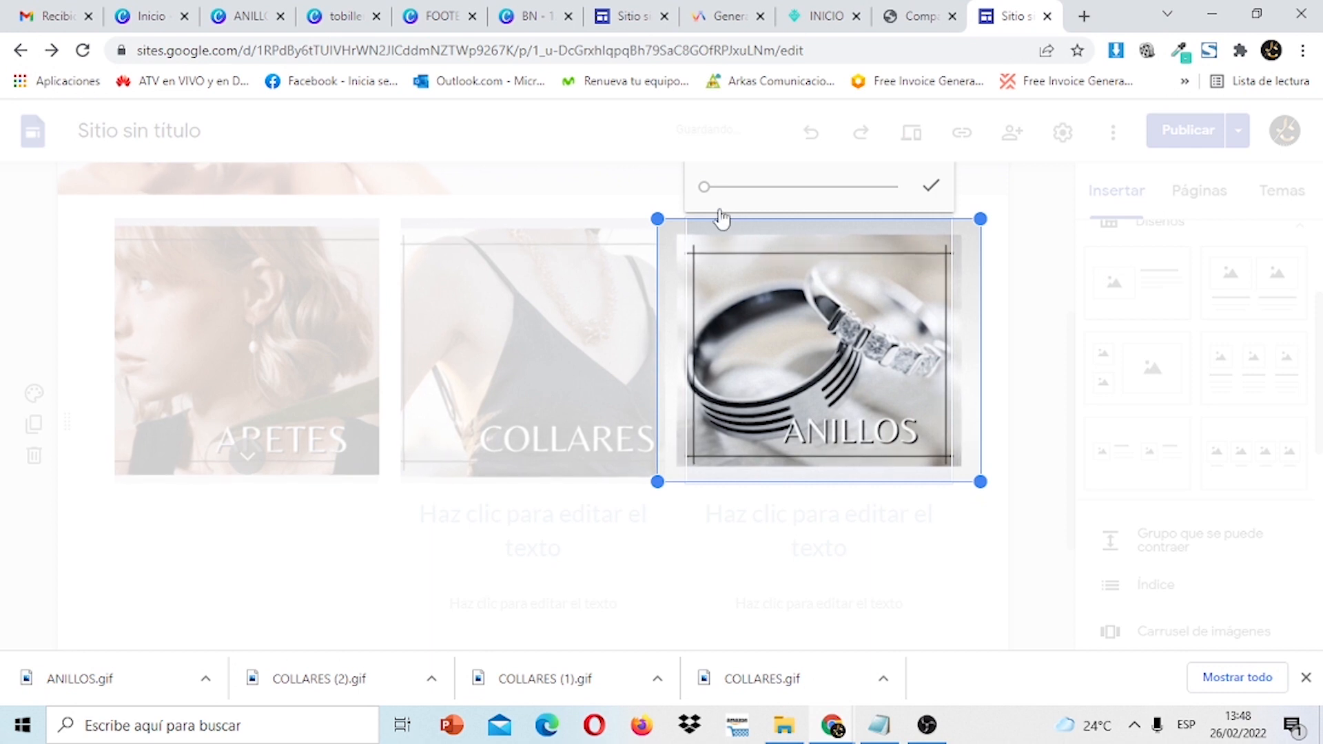
pyautogui.click(705, 190)
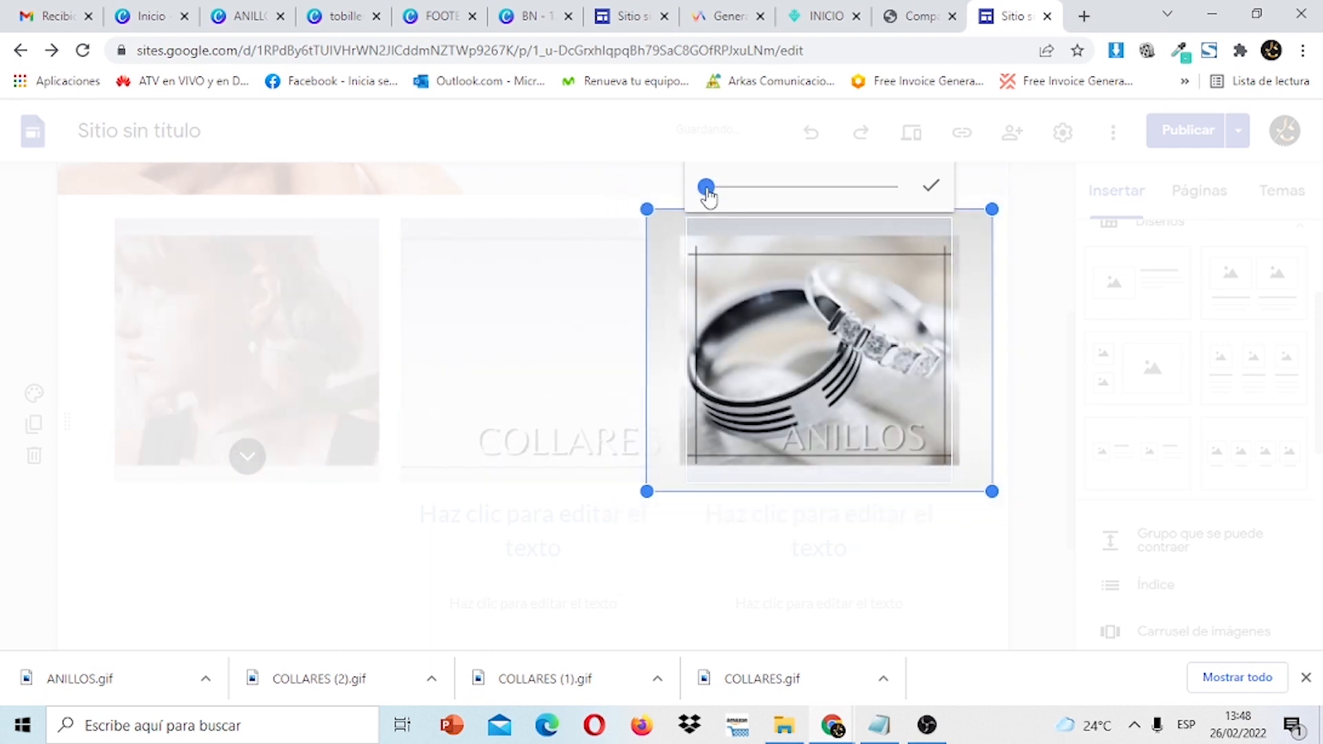
pyautogui.moveTo(707, 191); pyautogui.dragTo(707, 191)
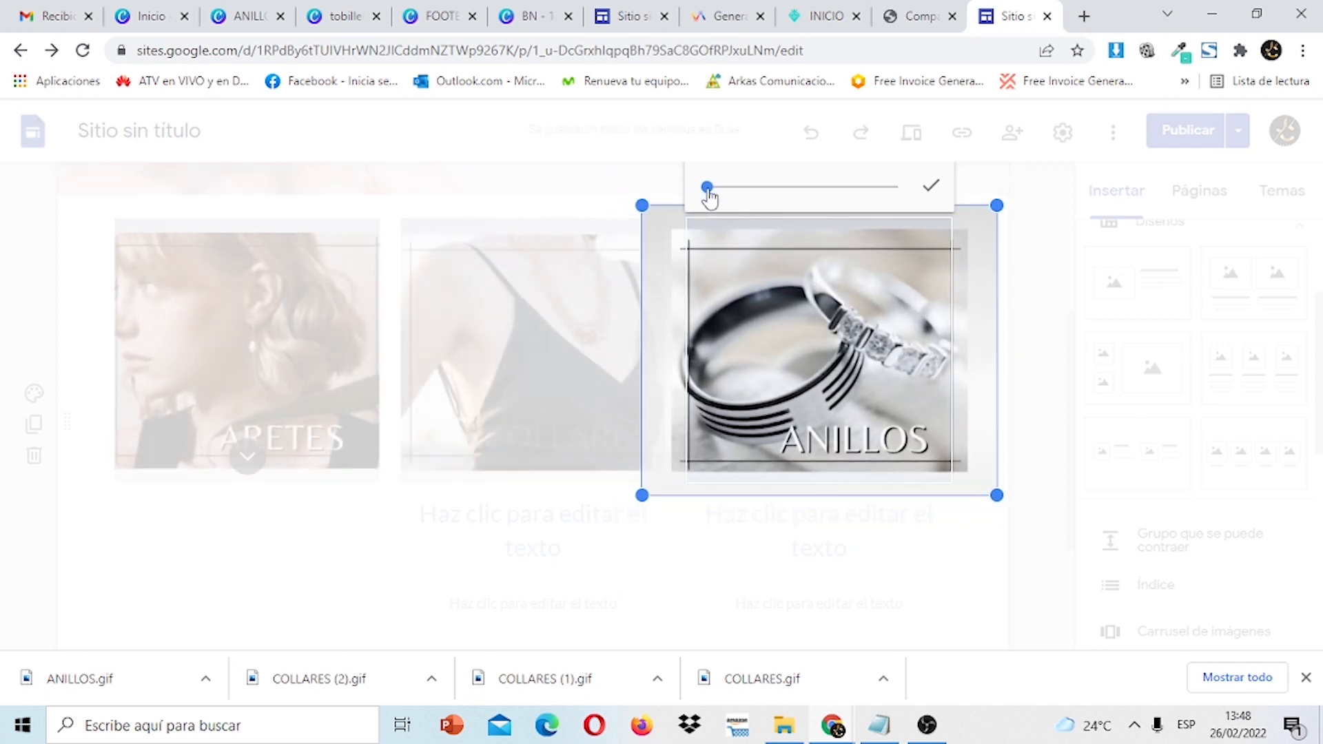
pyautogui.click(927, 193)
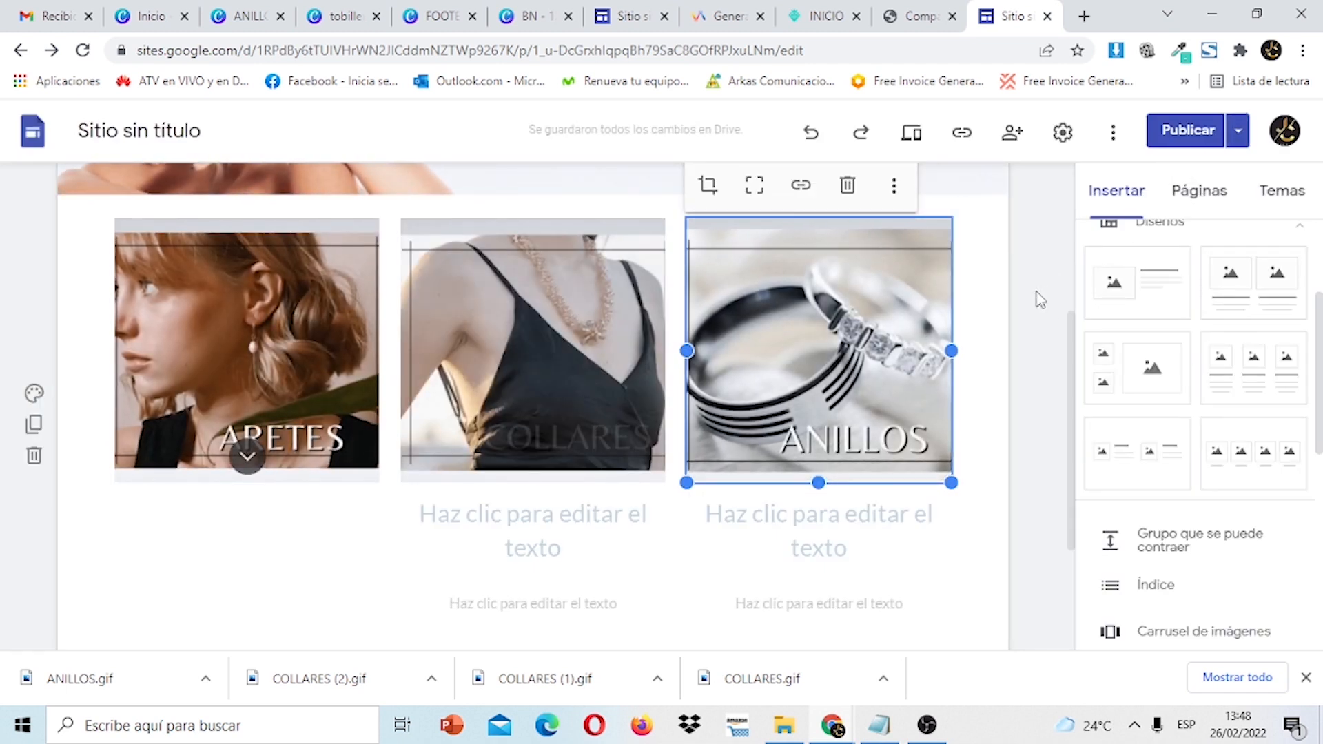
pyautogui.click(1036, 296)
pyautogui.moveTo(1078, 369); pyautogui.dragTo(1093, 407)
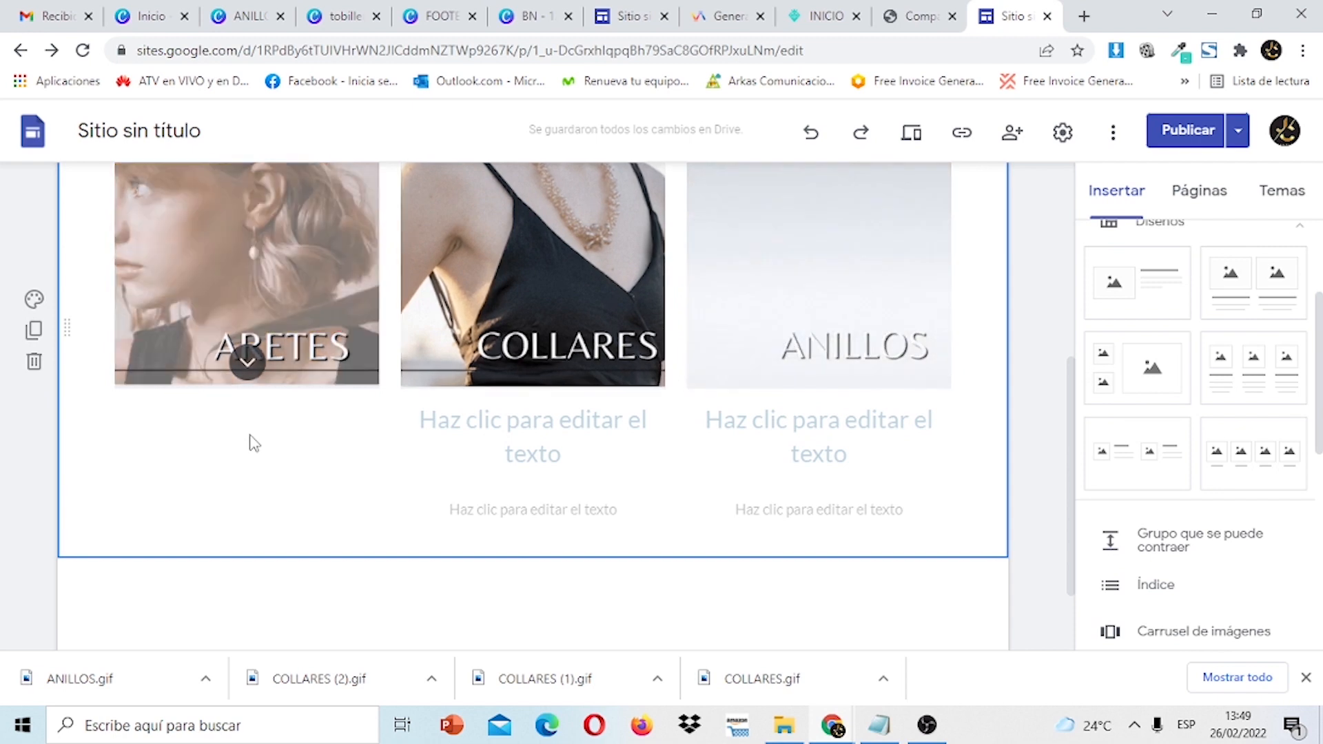
# Select the ARETES card and place the cursor in its heading.
pyautogui.click(485, 442)
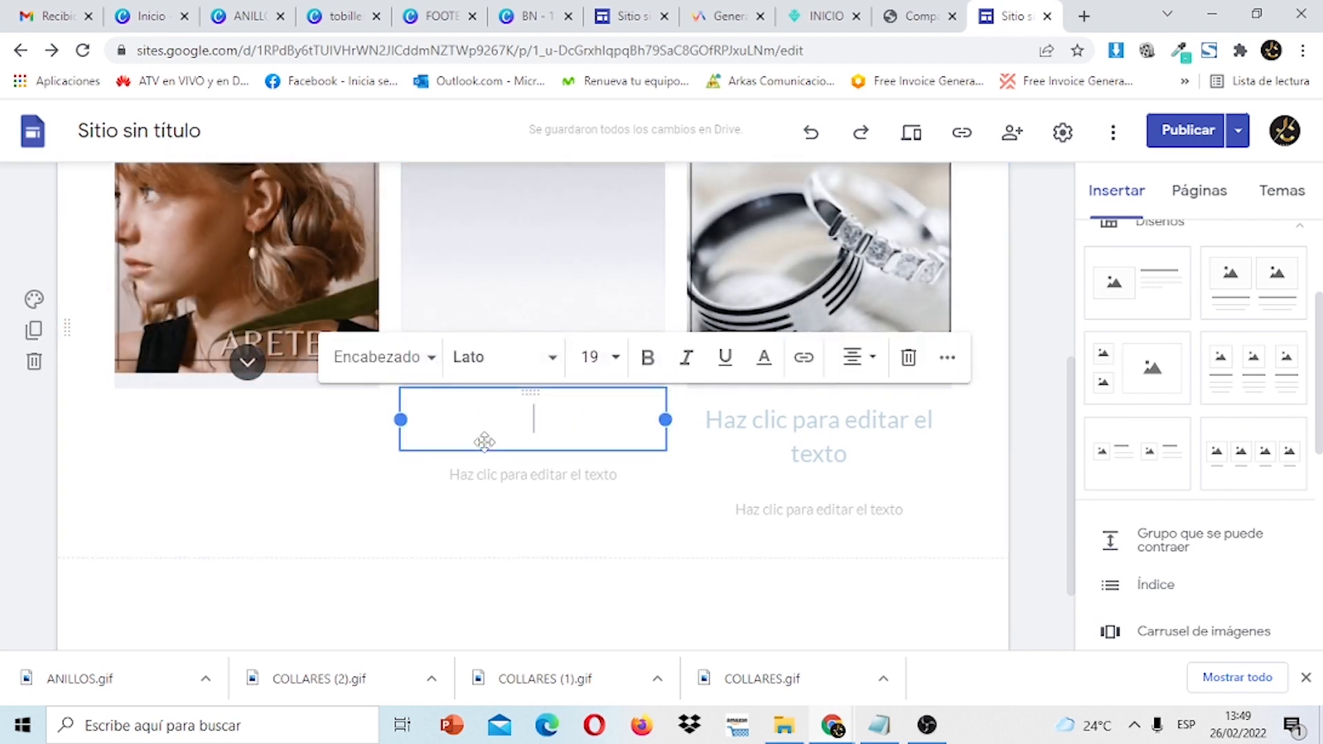
pyautogui.click(804, 436)
pyautogui.click(586, 438)
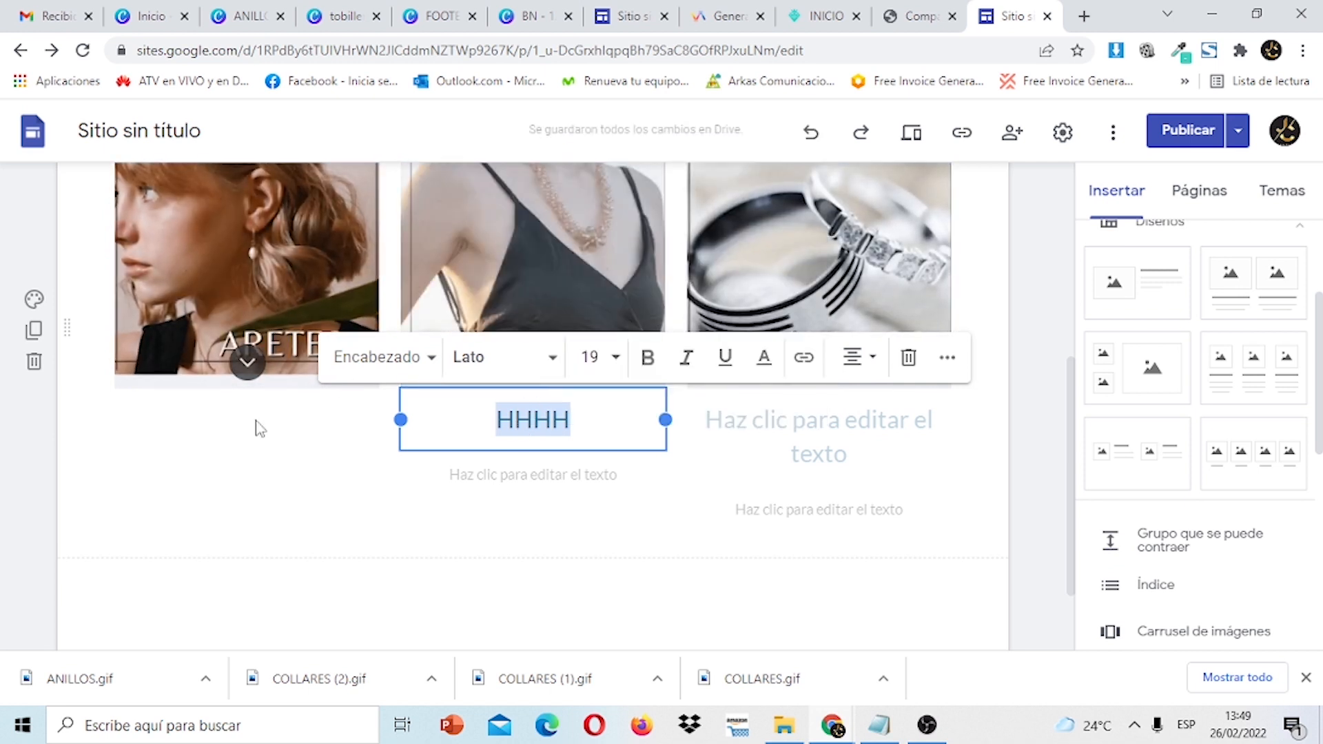
pyautogui.click(239, 440)
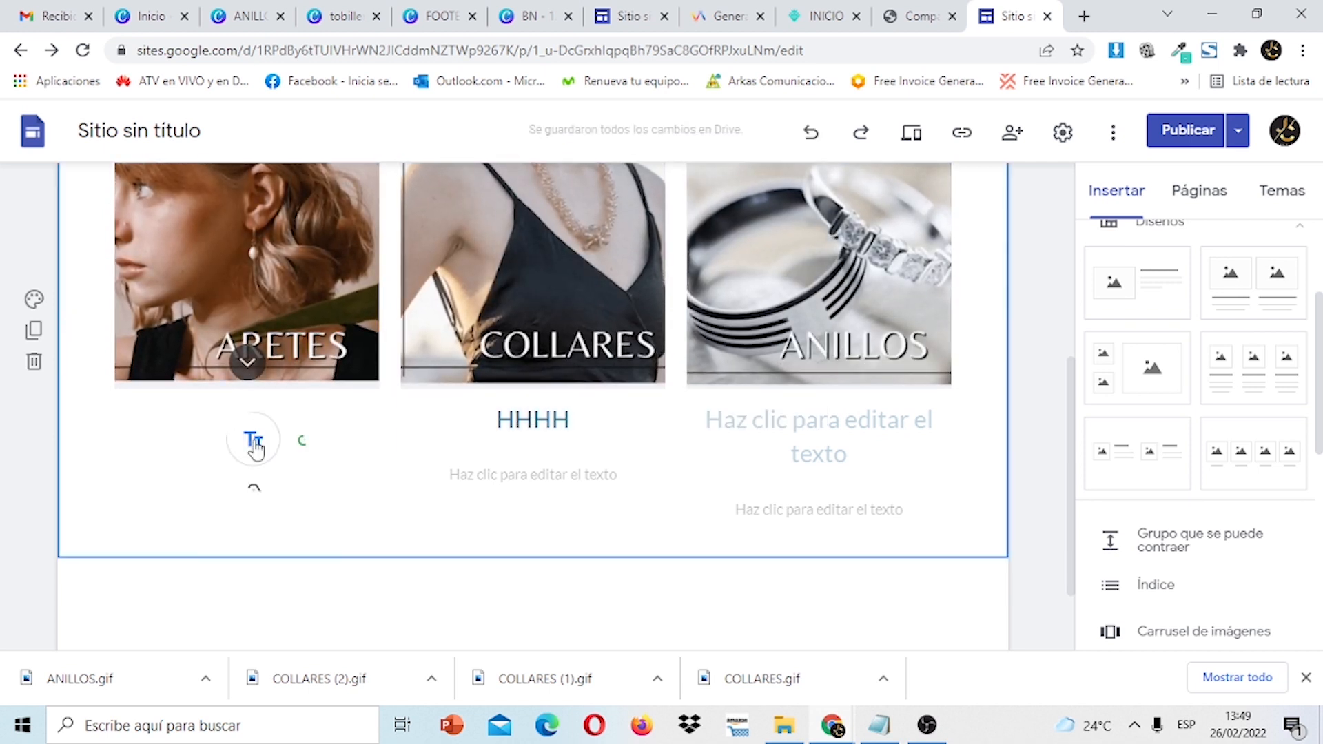
pyautogui.click(370, 348)
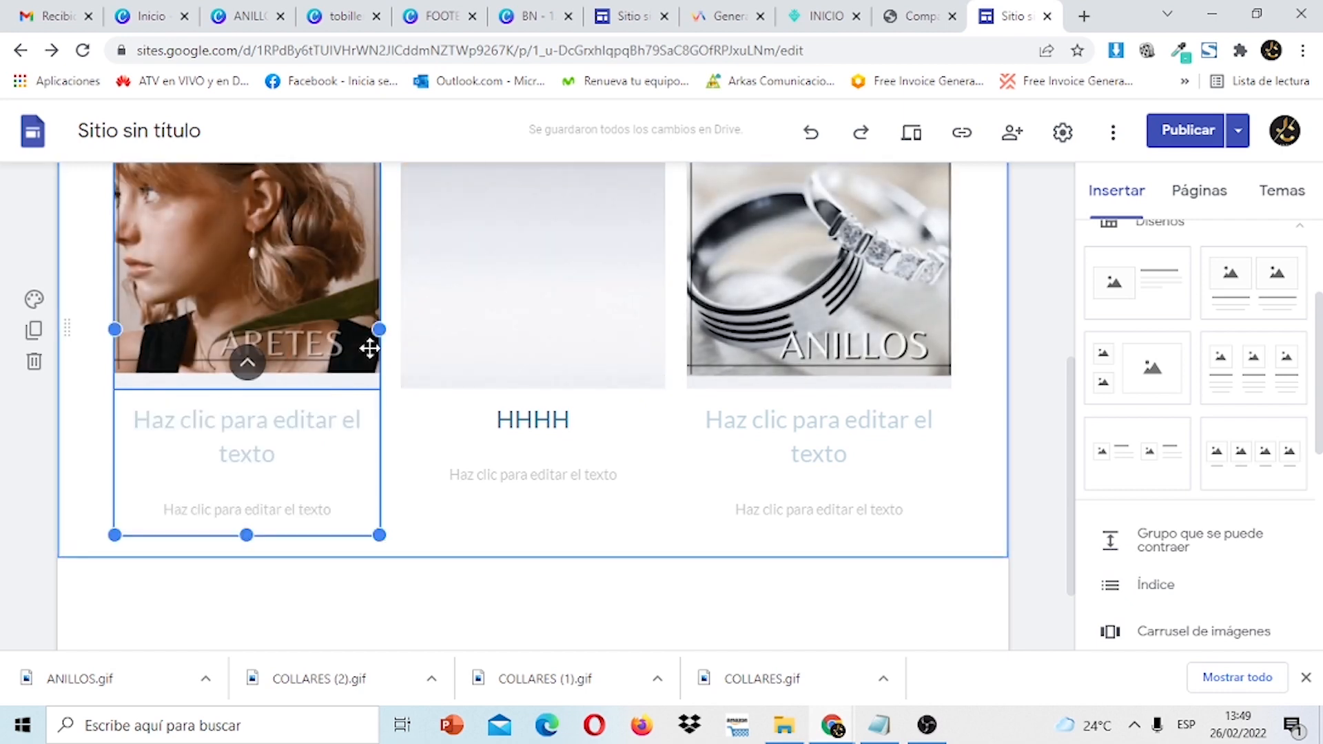
pyautogui.click(305, 427)
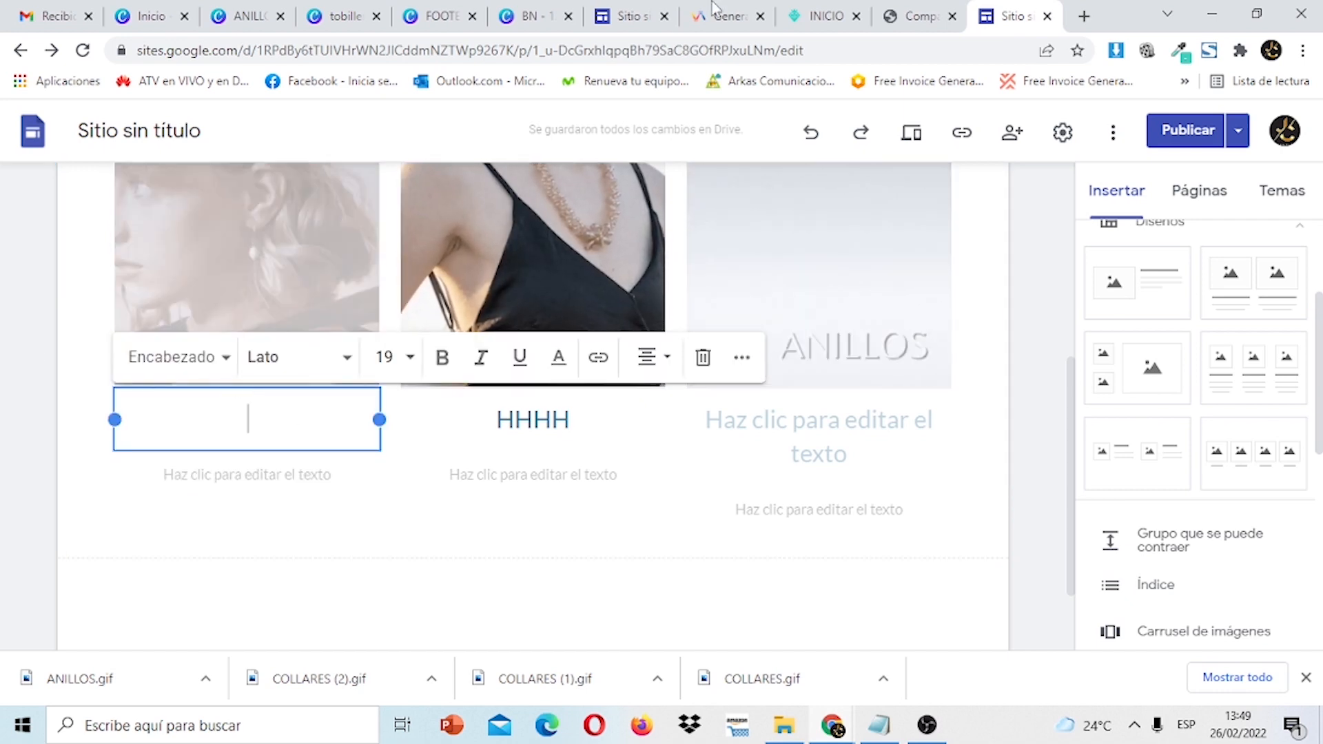
# Copy the ARETES description from the finished site and paste it into the left card.
pyautogui.click(619, 10)
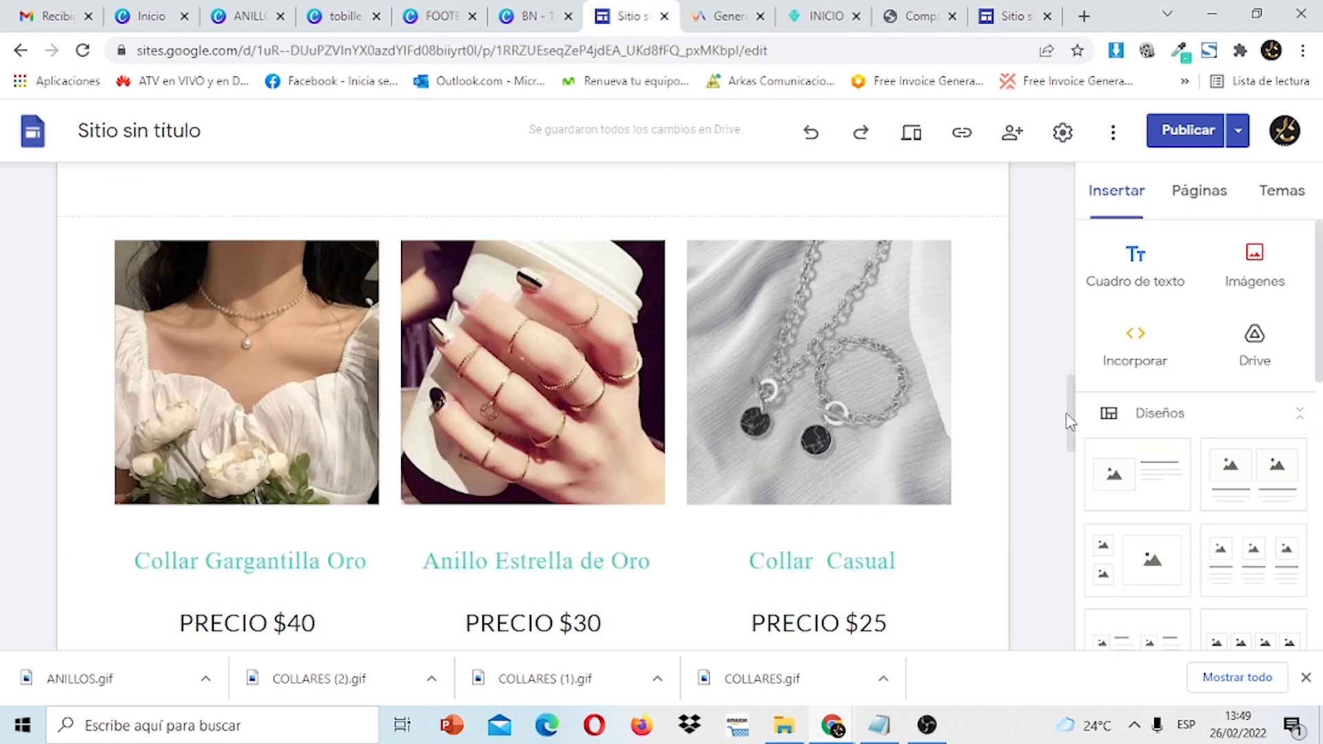
pyautogui.moveTo(1074, 427); pyautogui.dragTo(1074, 267)
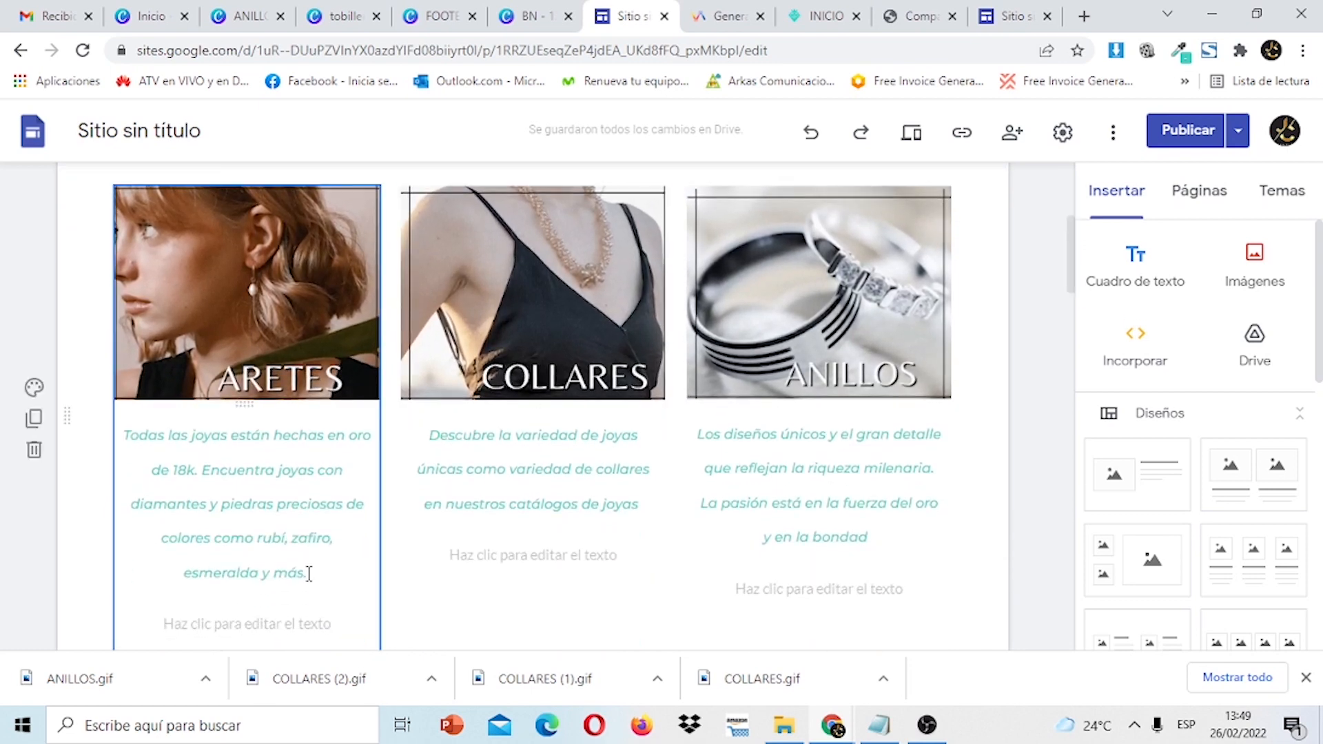
pyautogui.moveTo(310, 573); pyautogui.dragTo(163, 456)
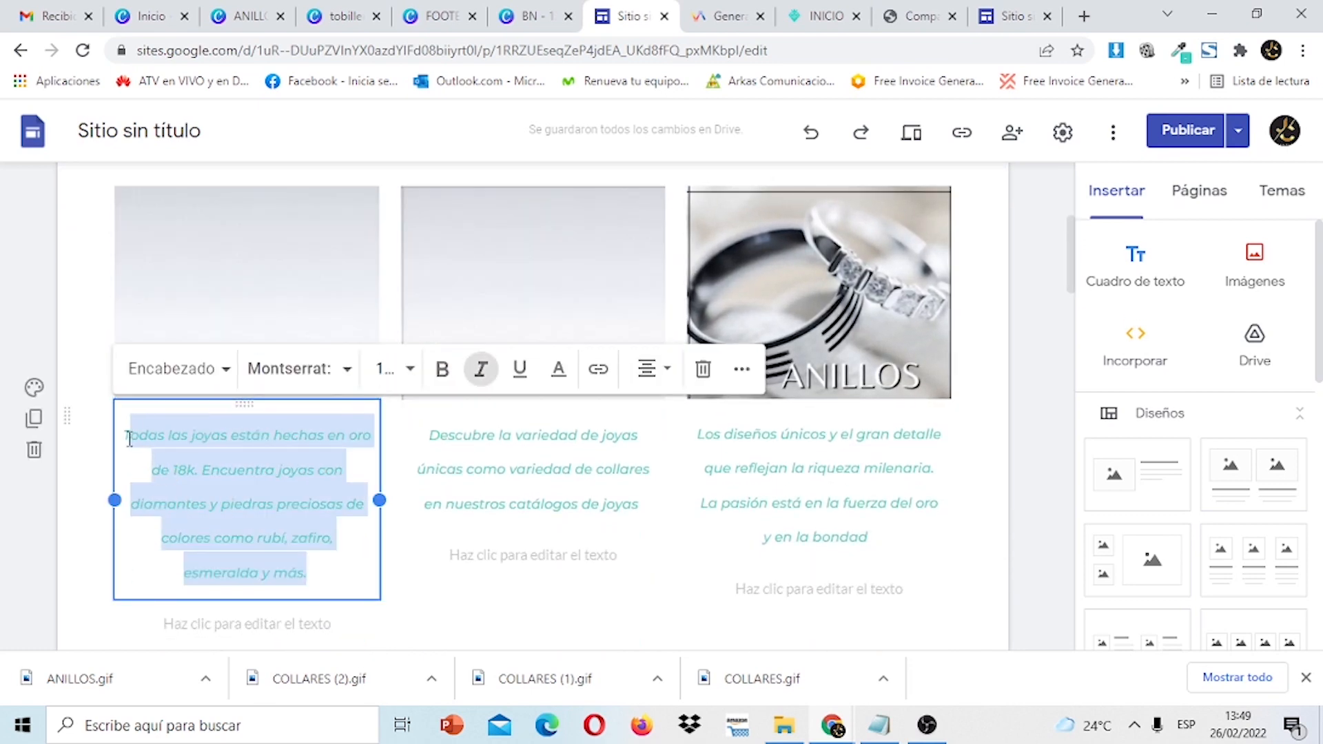
pyautogui.rightClick(126, 437)
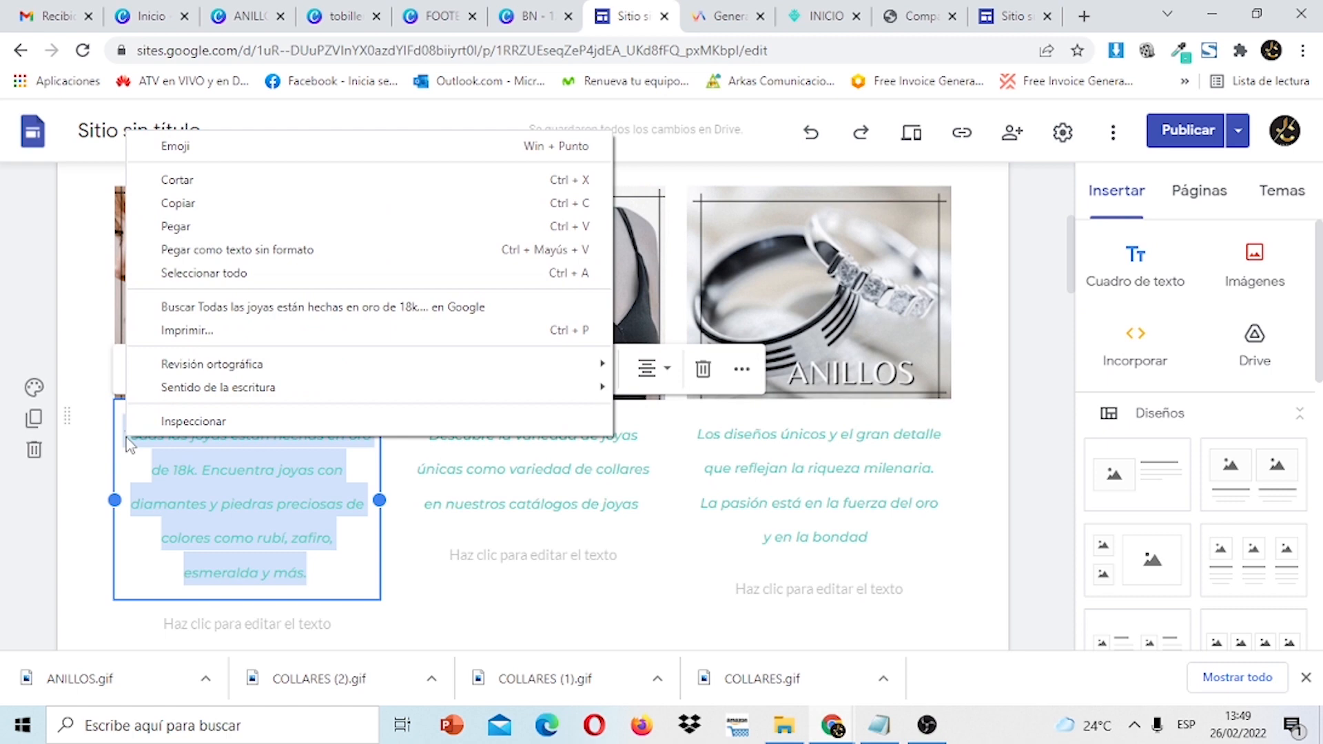
pyautogui.click(251, 210)
pyautogui.click(999, 15)
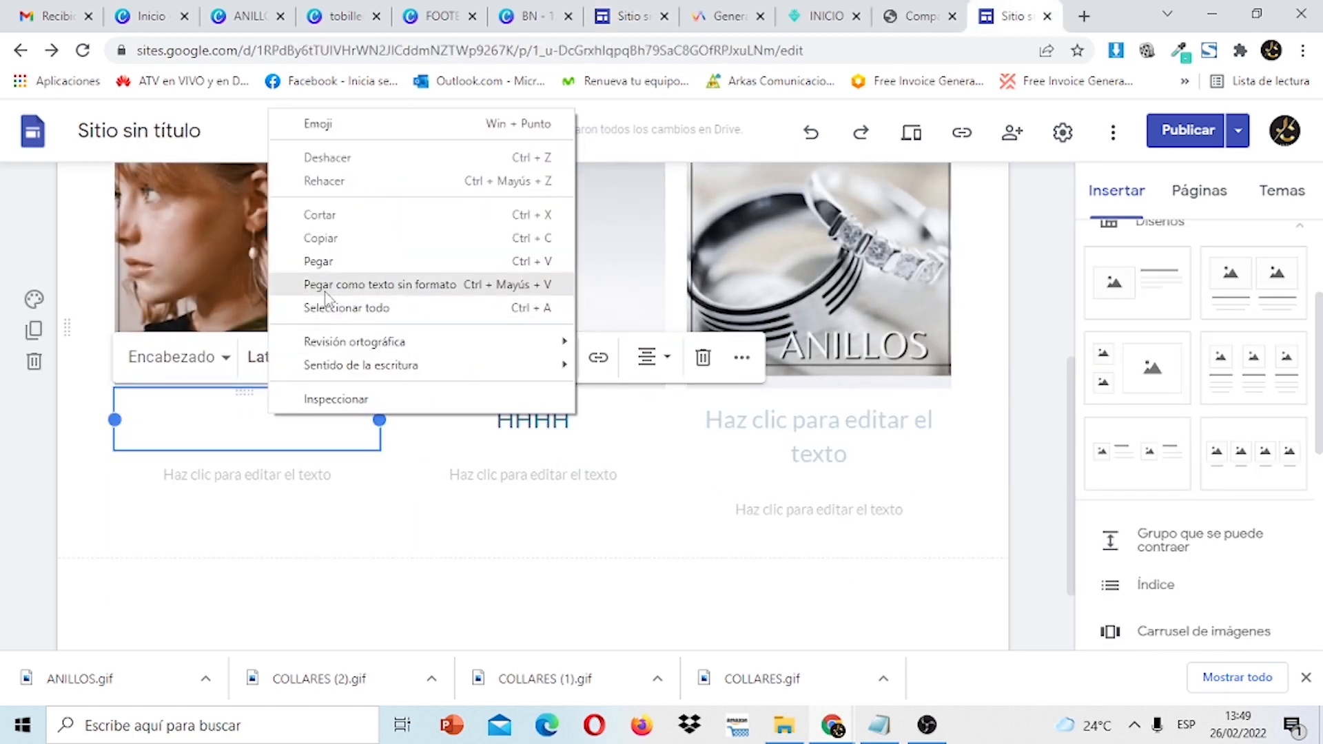
pyautogui.click(333, 262)
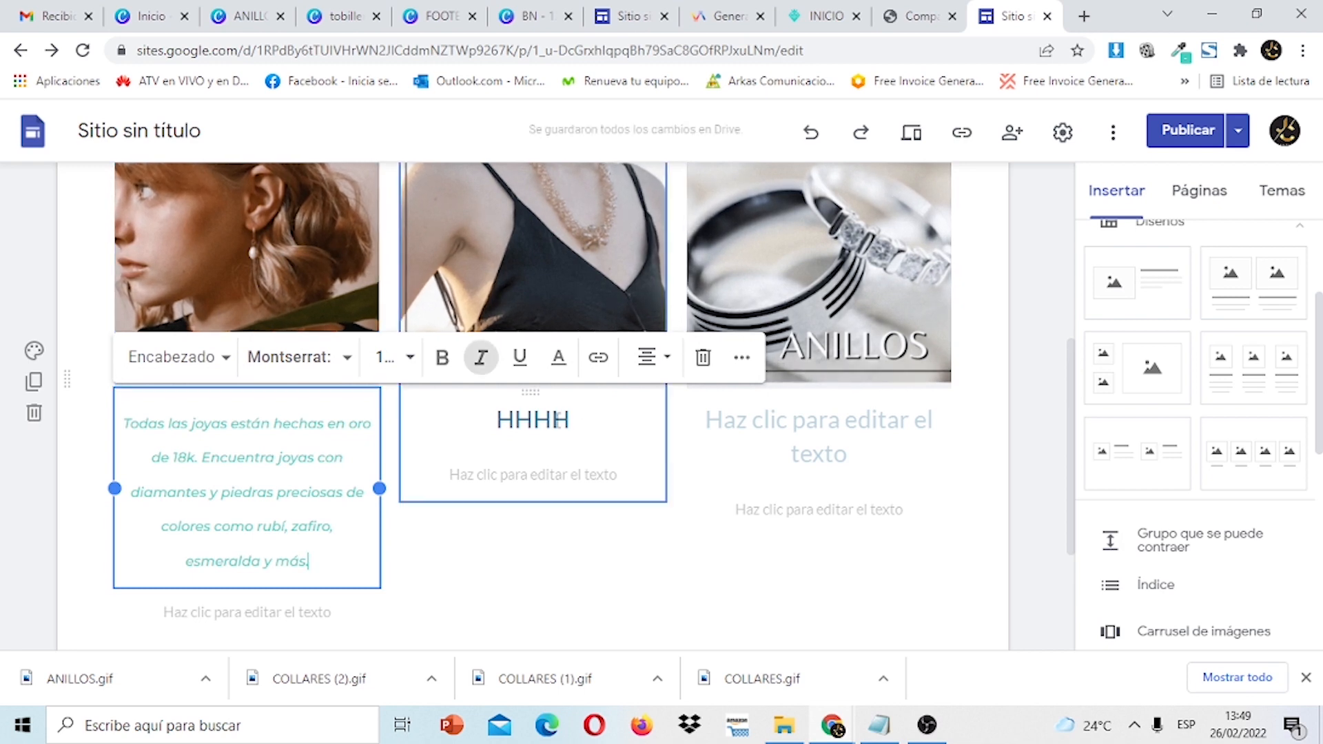
# Paste the jewelry paragraph into the middle card and restore it in the left card.
pyautogui.click(575, 421)
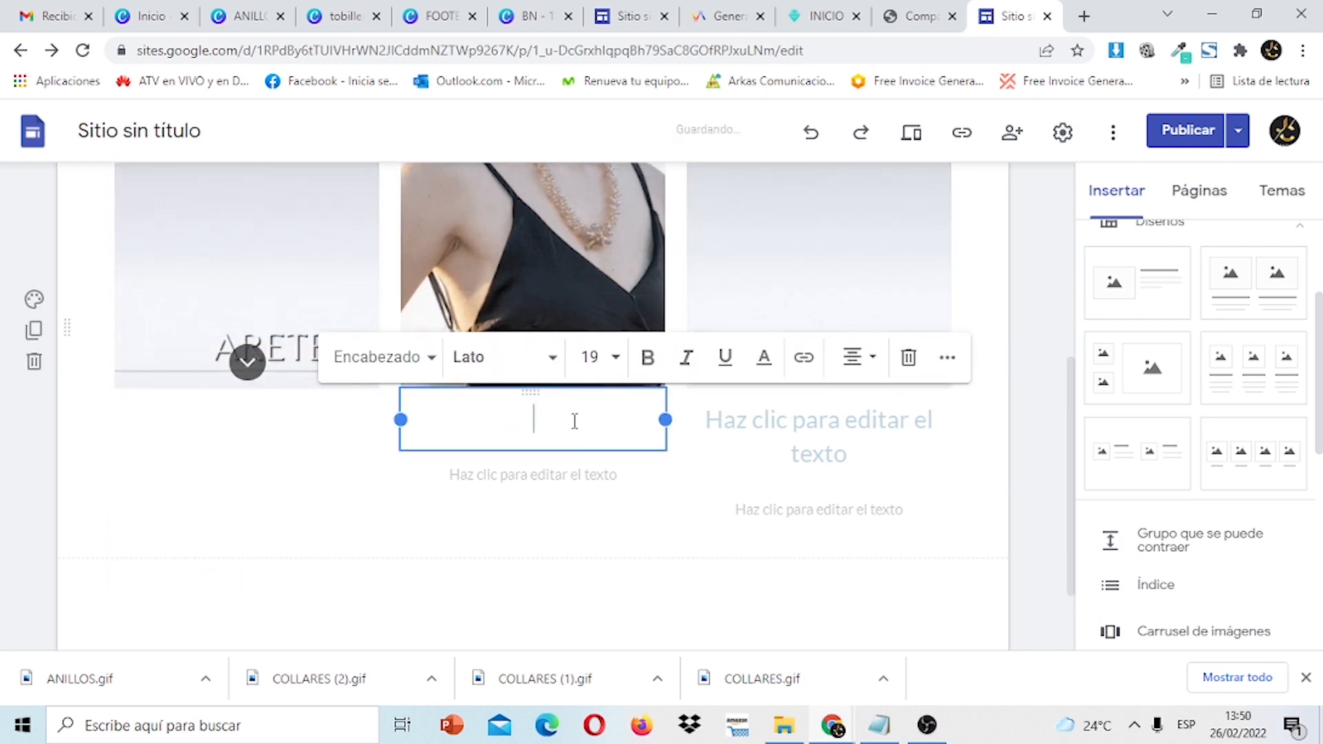
pyautogui.click(538, 515)
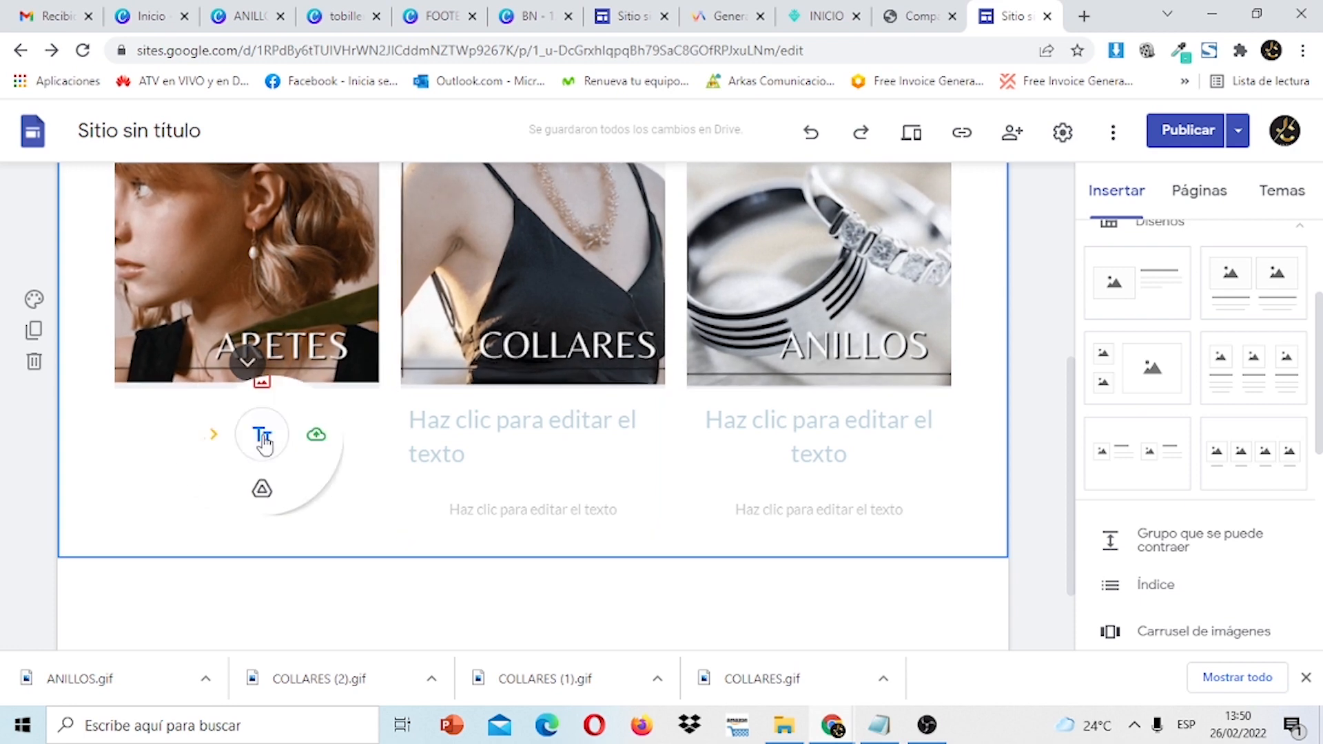
pyautogui.click(482, 424)
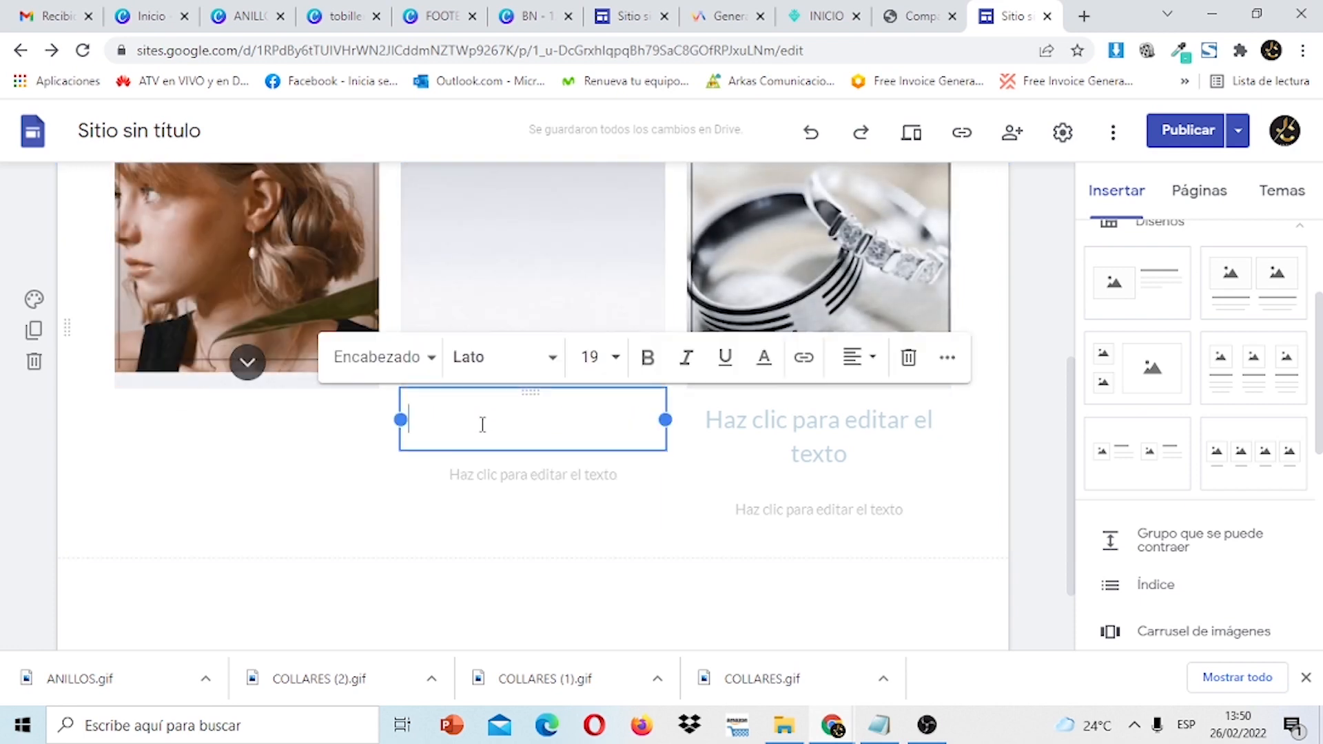
pyautogui.click(297, 428)
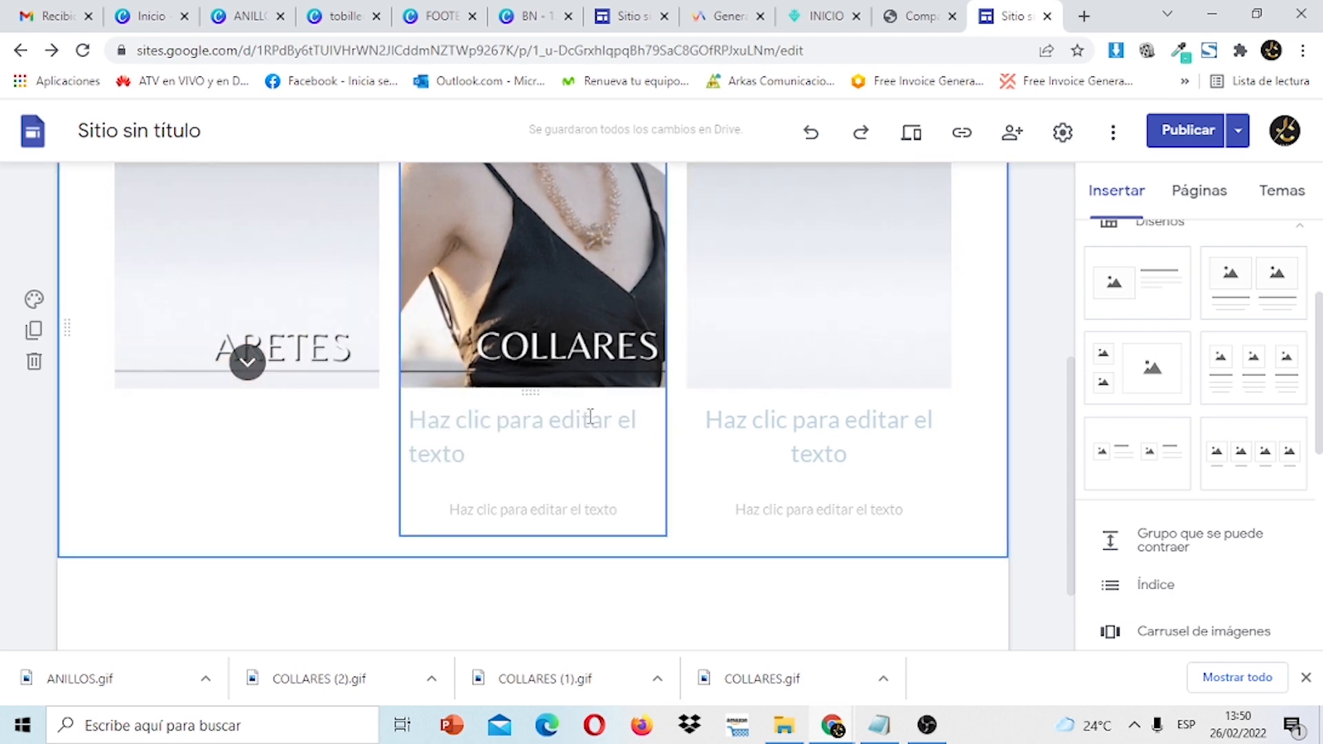
pyautogui.click(579, 417)
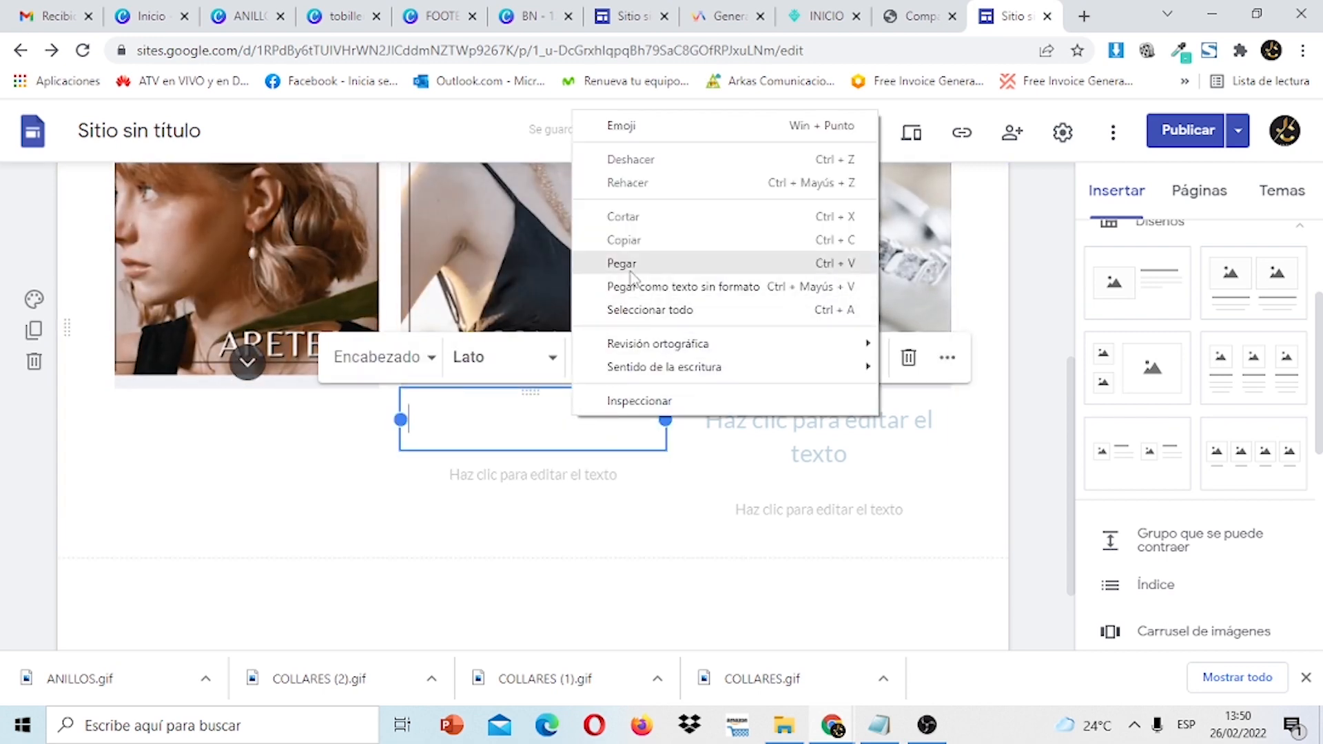
pyautogui.click(629, 265)
pyautogui.click(813, 391)
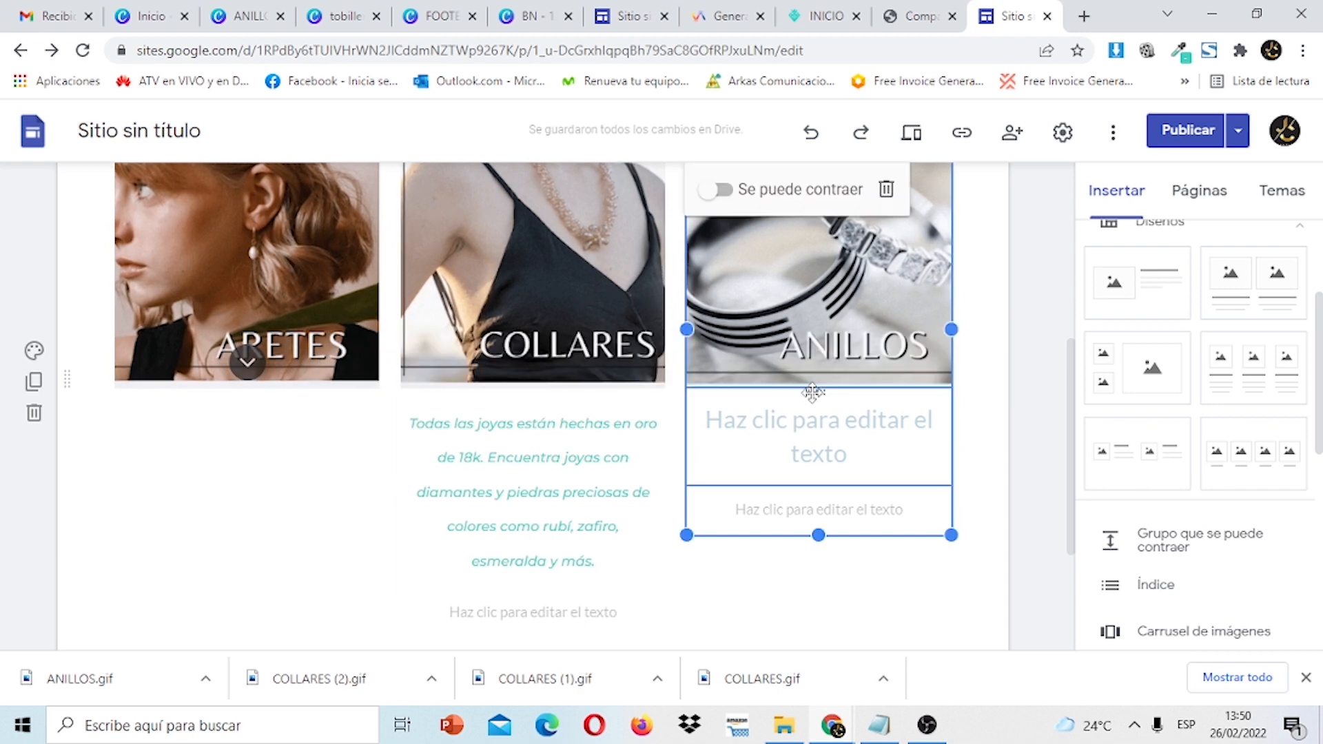
pyautogui.click(819, 428)
pyautogui.doubleClick(180, 416)
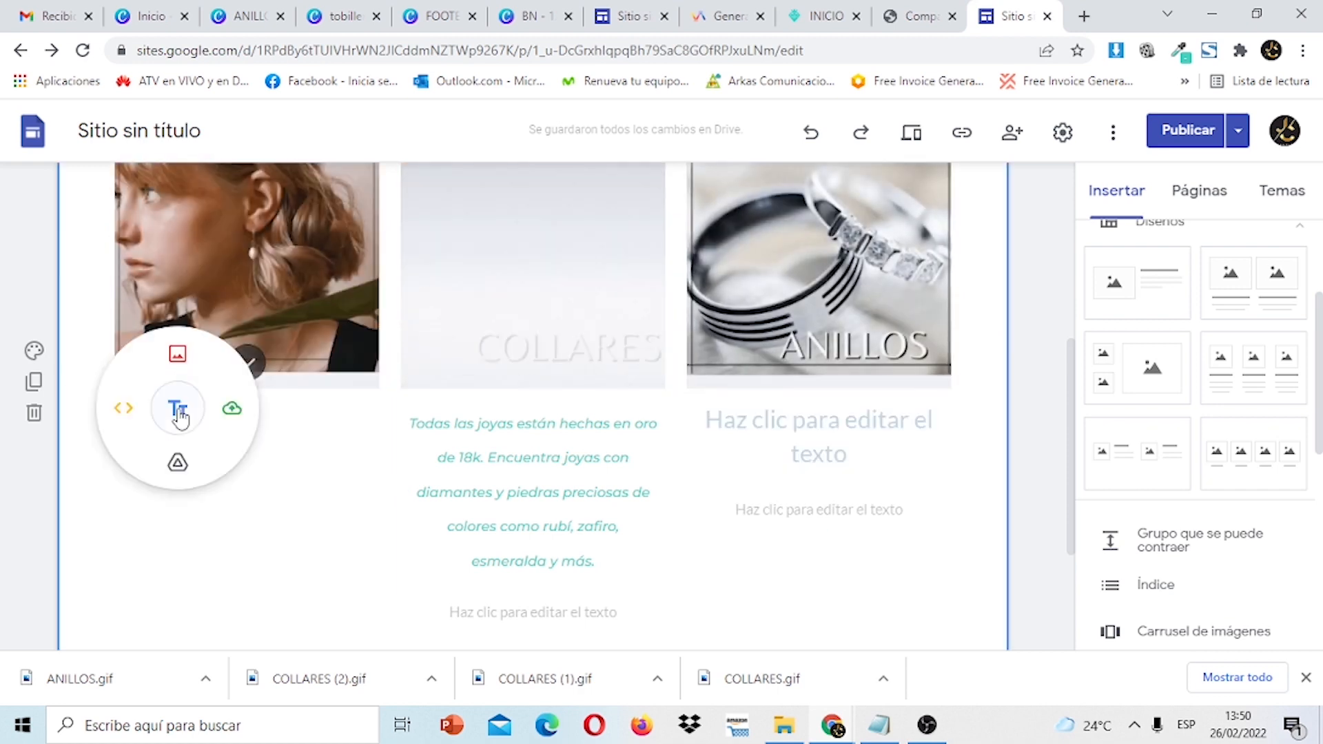
pyautogui.write('Todas las joyas están hechas en oro de 18k. Encuentra joyas con diamantes y piedras preciosas de colores como rubí, zafiro, esmeralda y más.')
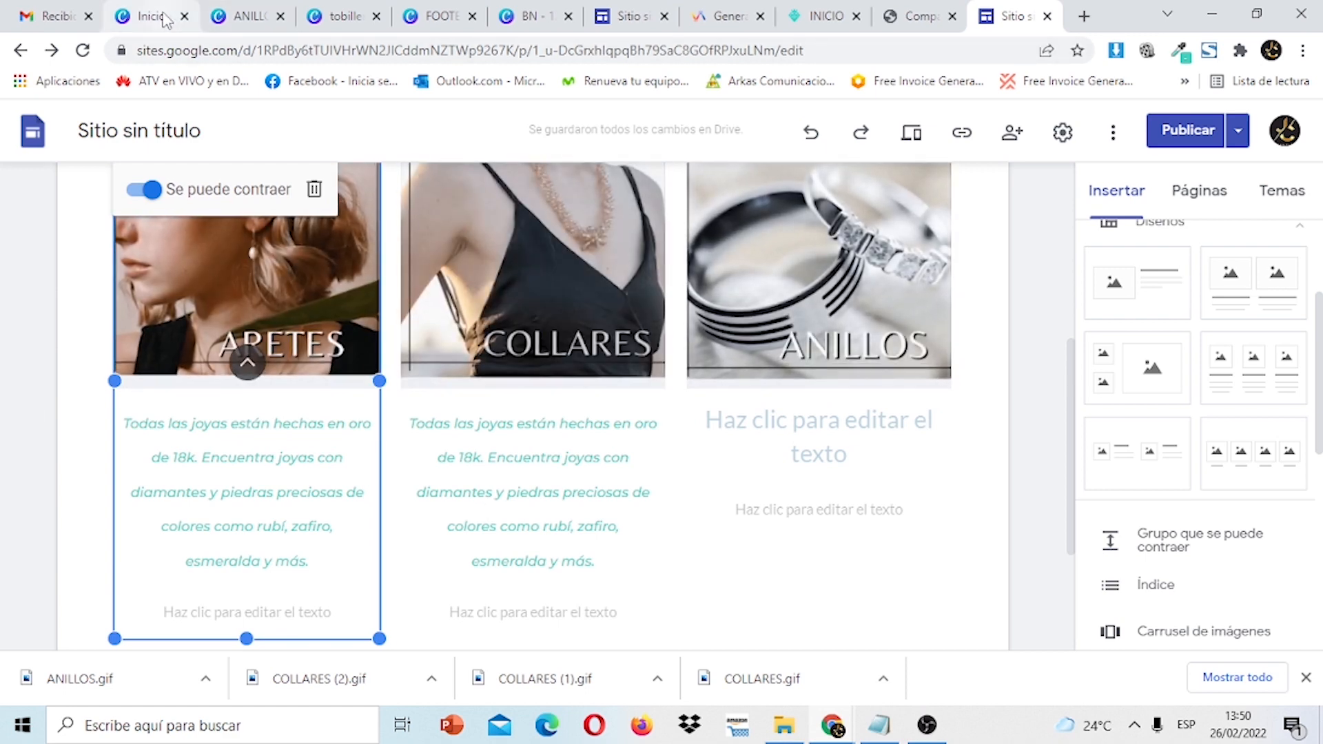
# Copy the ANILLOS description from the other site and paste it into the right card.
pyautogui.click(645, 11)
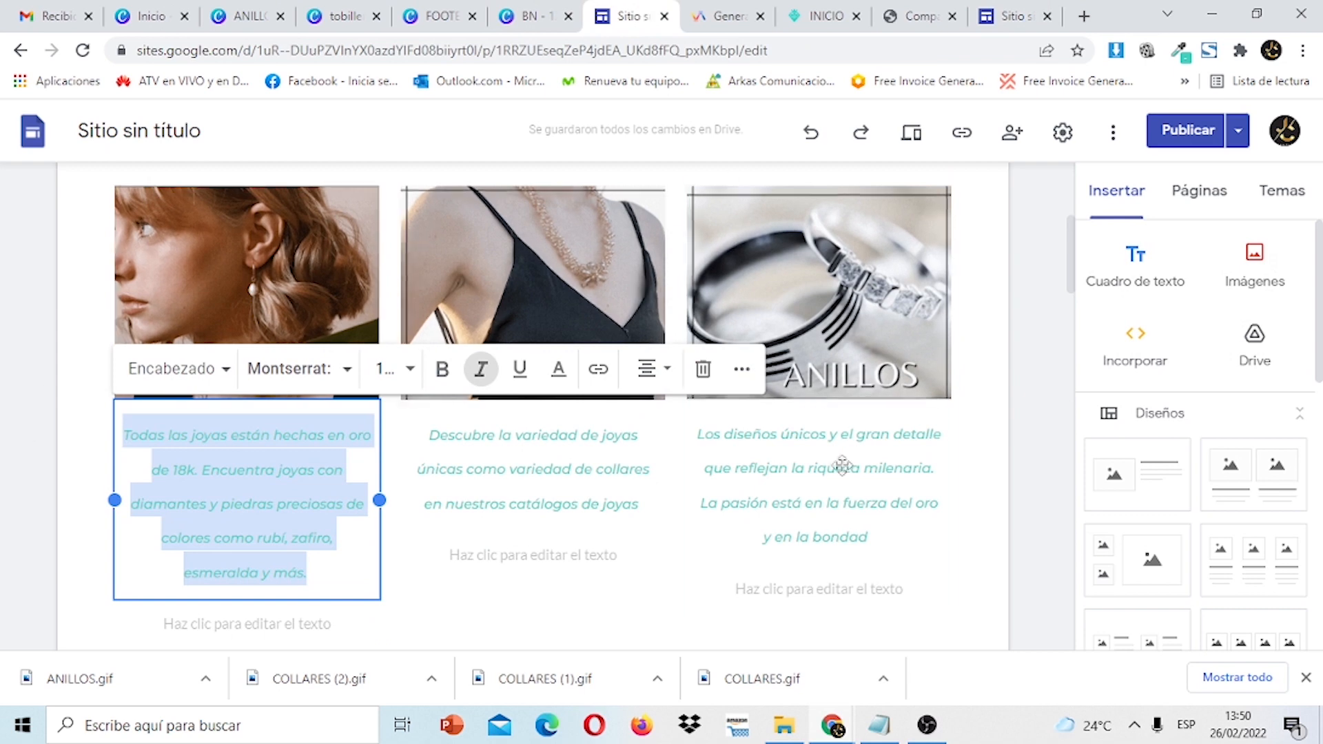
pyautogui.click(861, 539)
pyautogui.moveTo(880, 540); pyautogui.dragTo(716, 440)
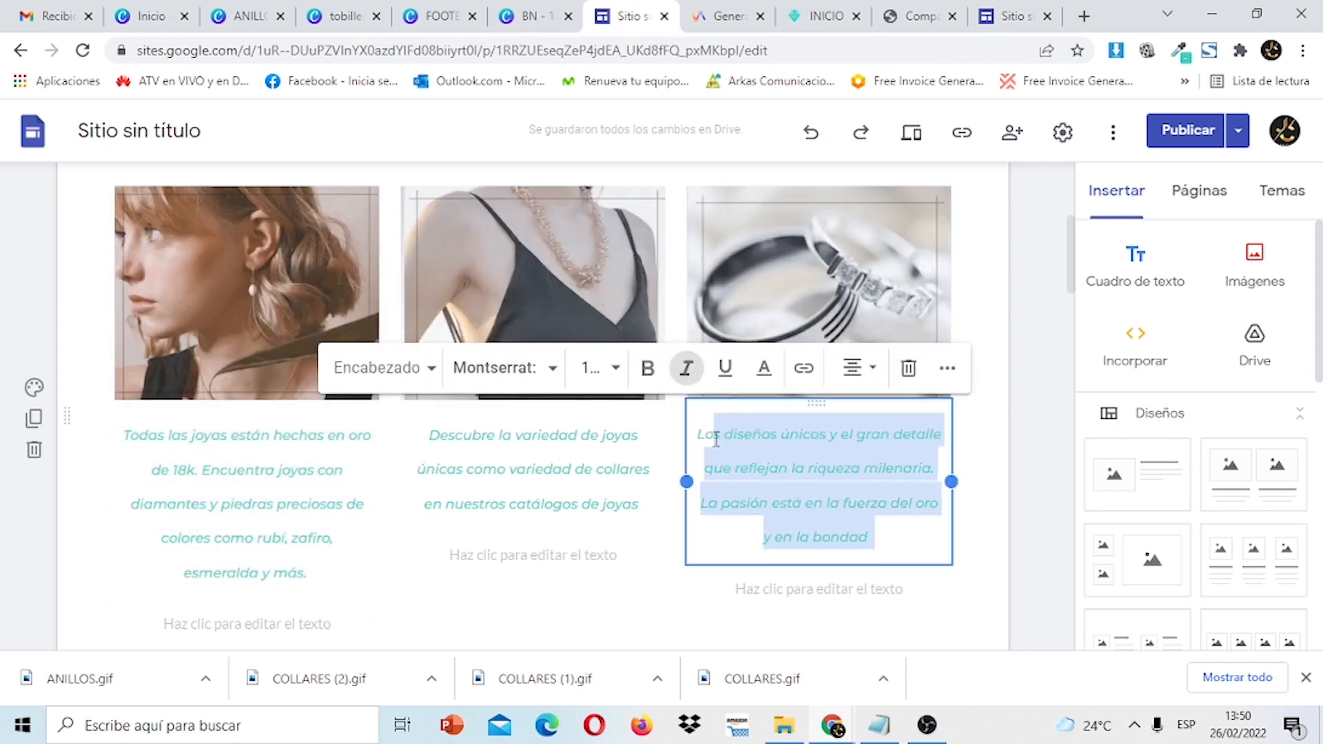
pyautogui.rightClick(699, 432)
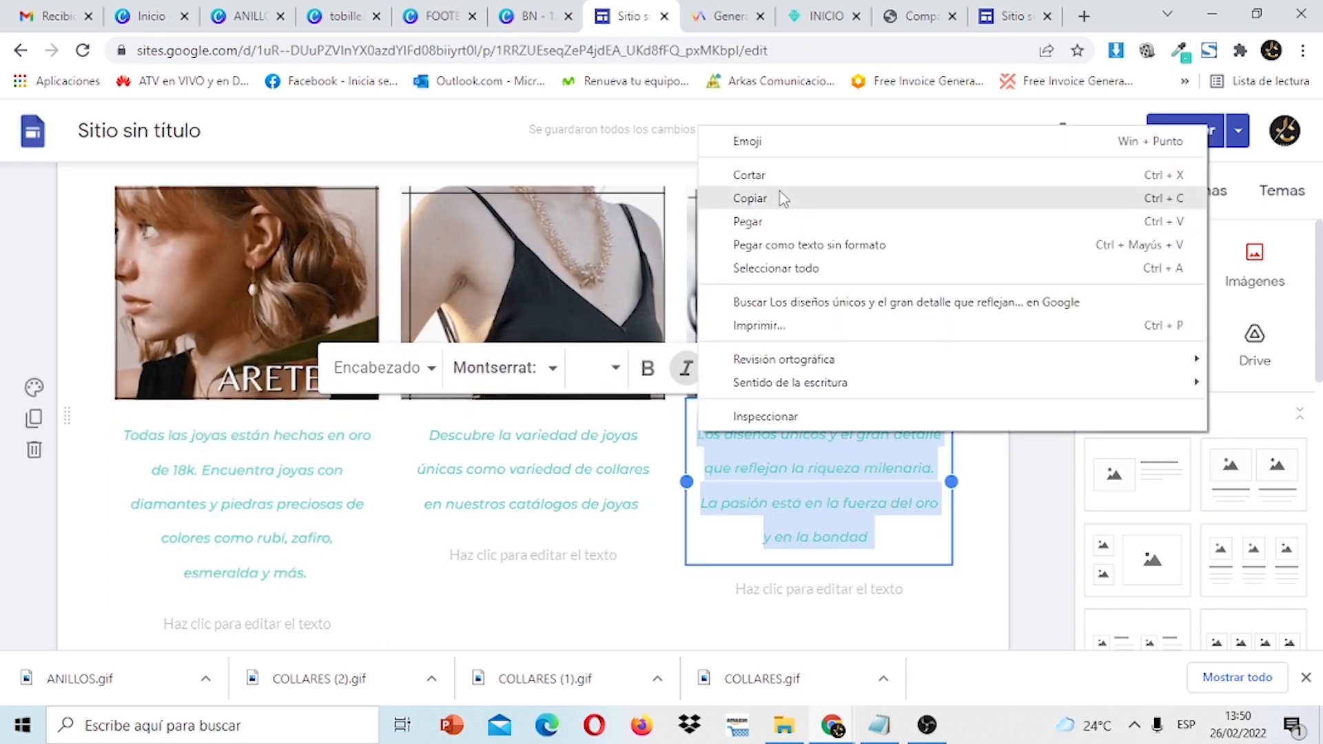
pyautogui.click(780, 193)
pyautogui.click(779, 190)
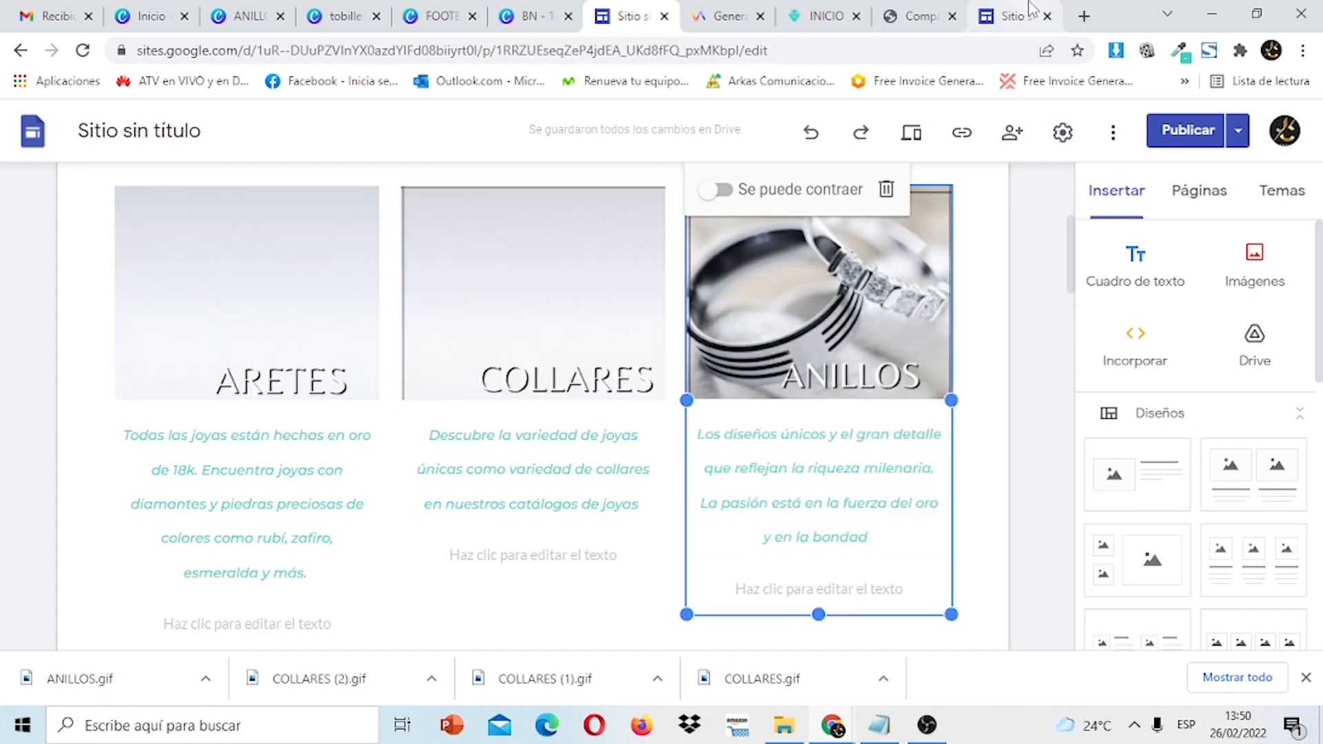
pyautogui.click(1016, 16)
pyautogui.click(814, 425)
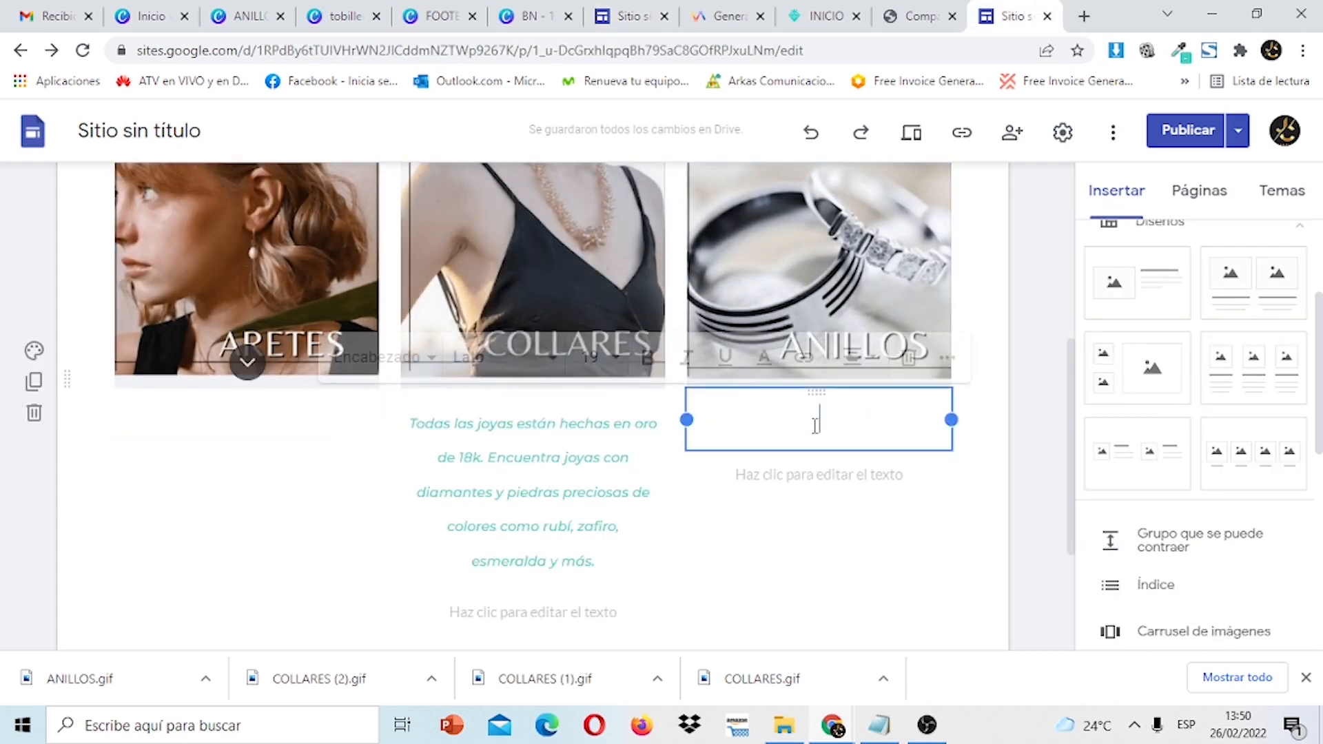
pyautogui.rightClick(815, 425)
pyautogui.click(869, 275)
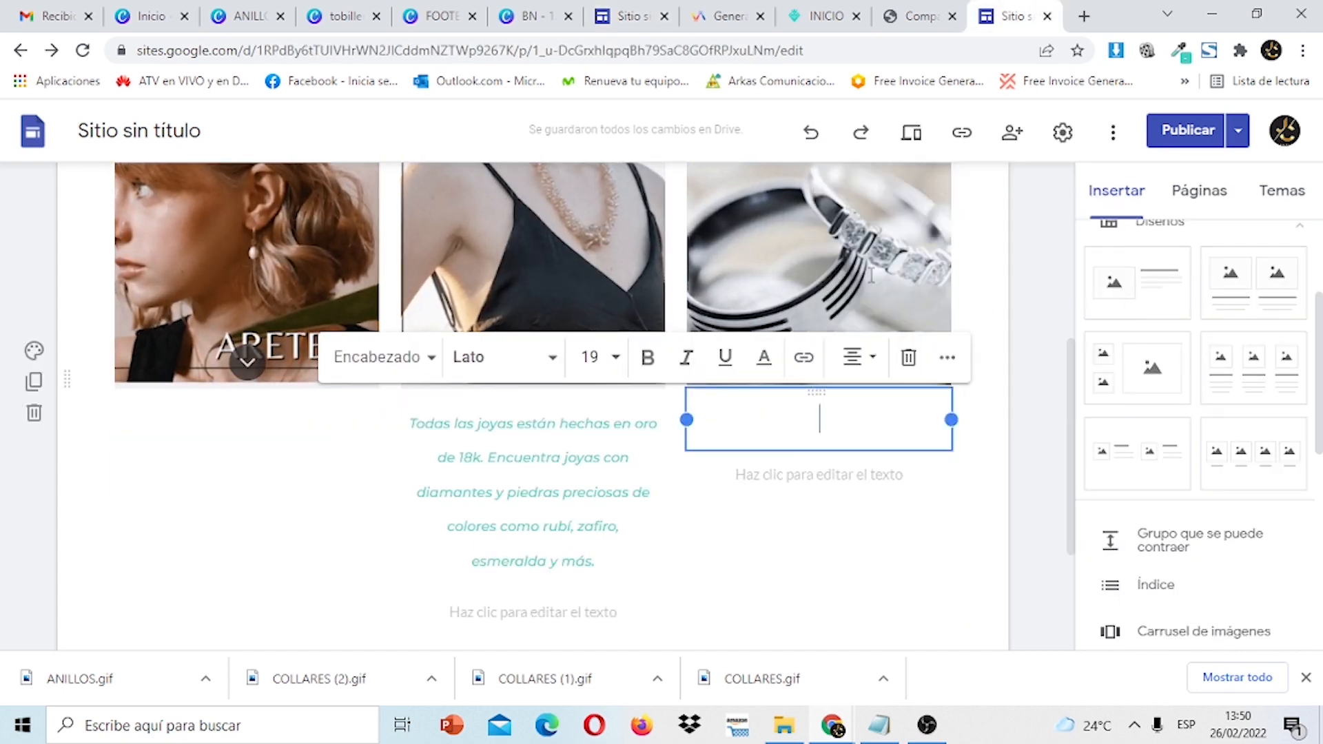
pyautogui.click(249, 374)
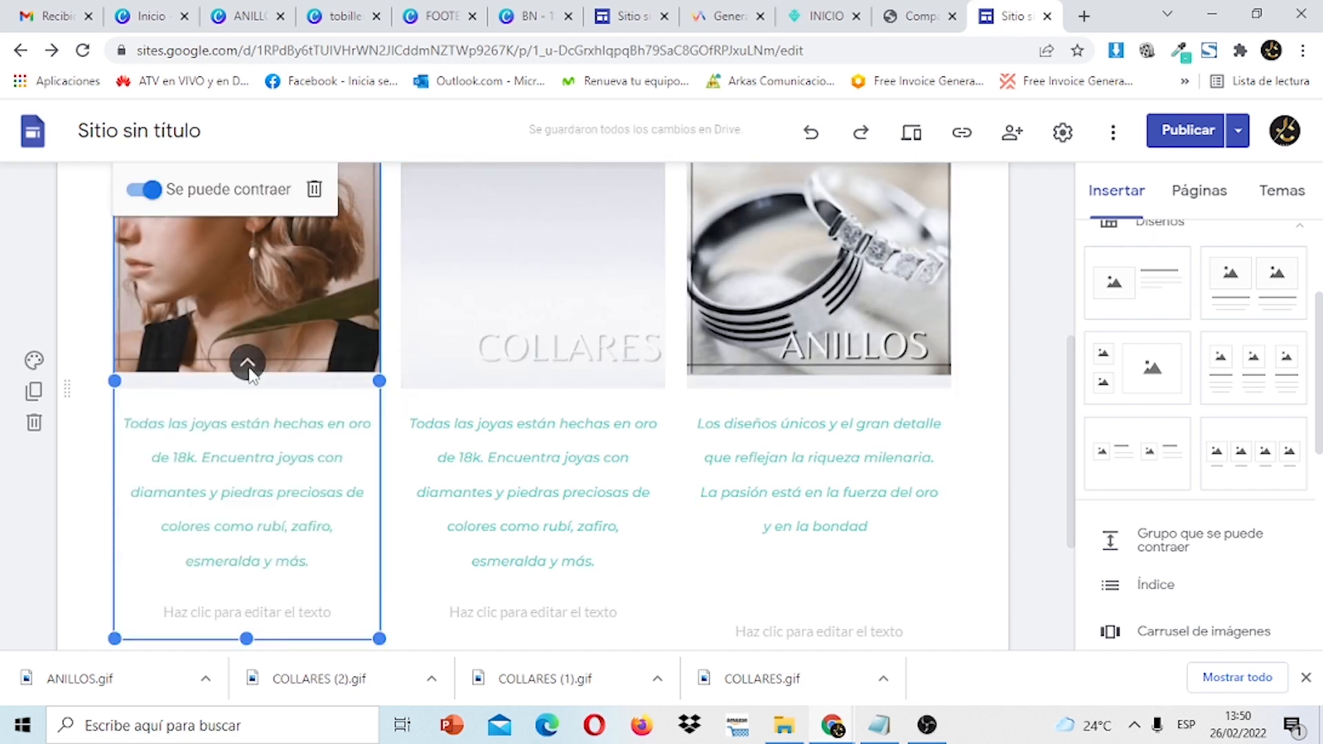
# Review and publish the changes, then choose 'Ver el sitio publicado' to open the live page.
pyautogui.click(1193, 134)
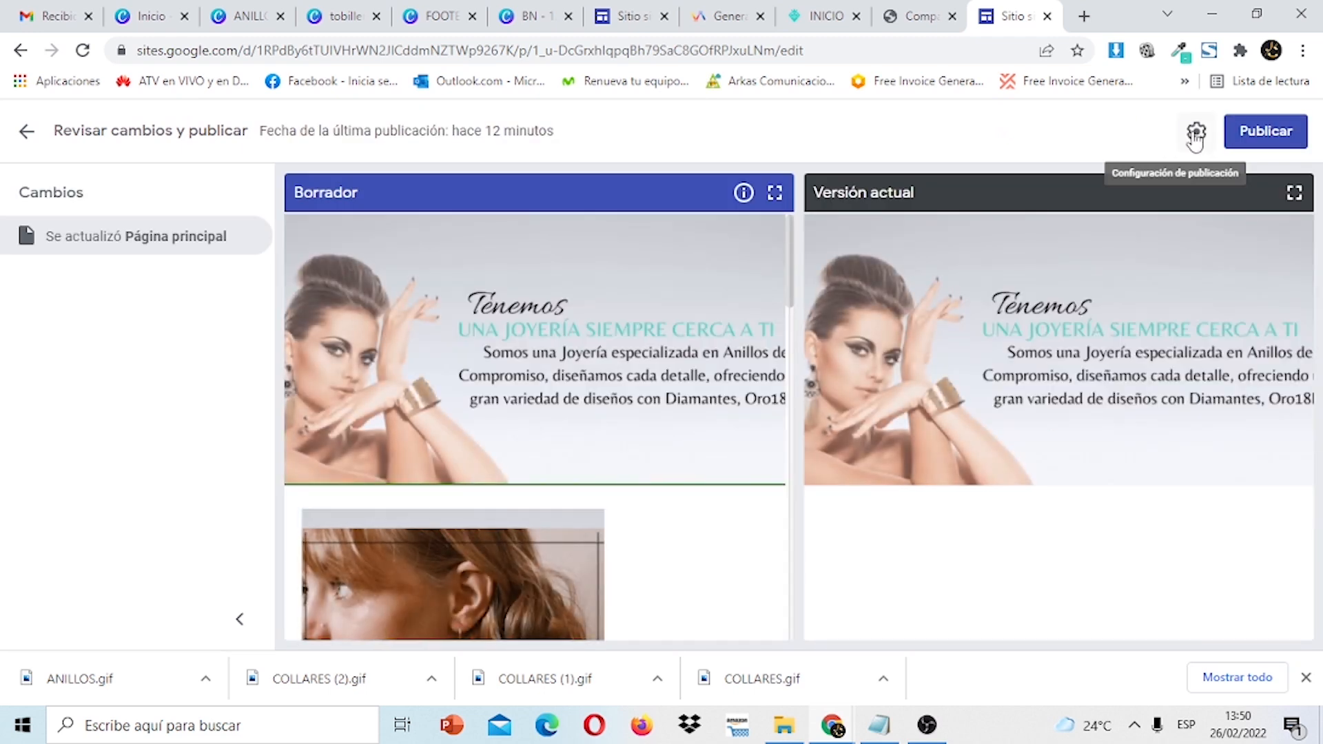
pyautogui.click(1257, 136)
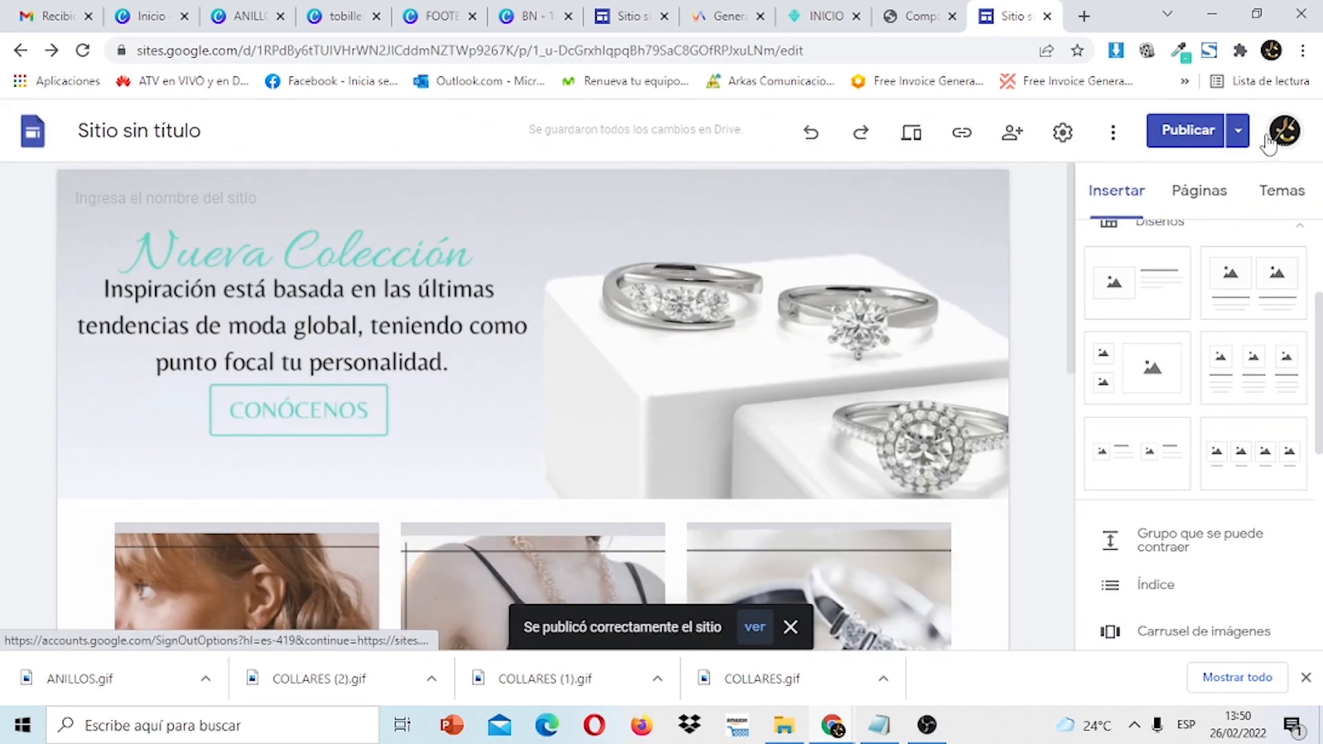
pyautogui.click(1241, 138)
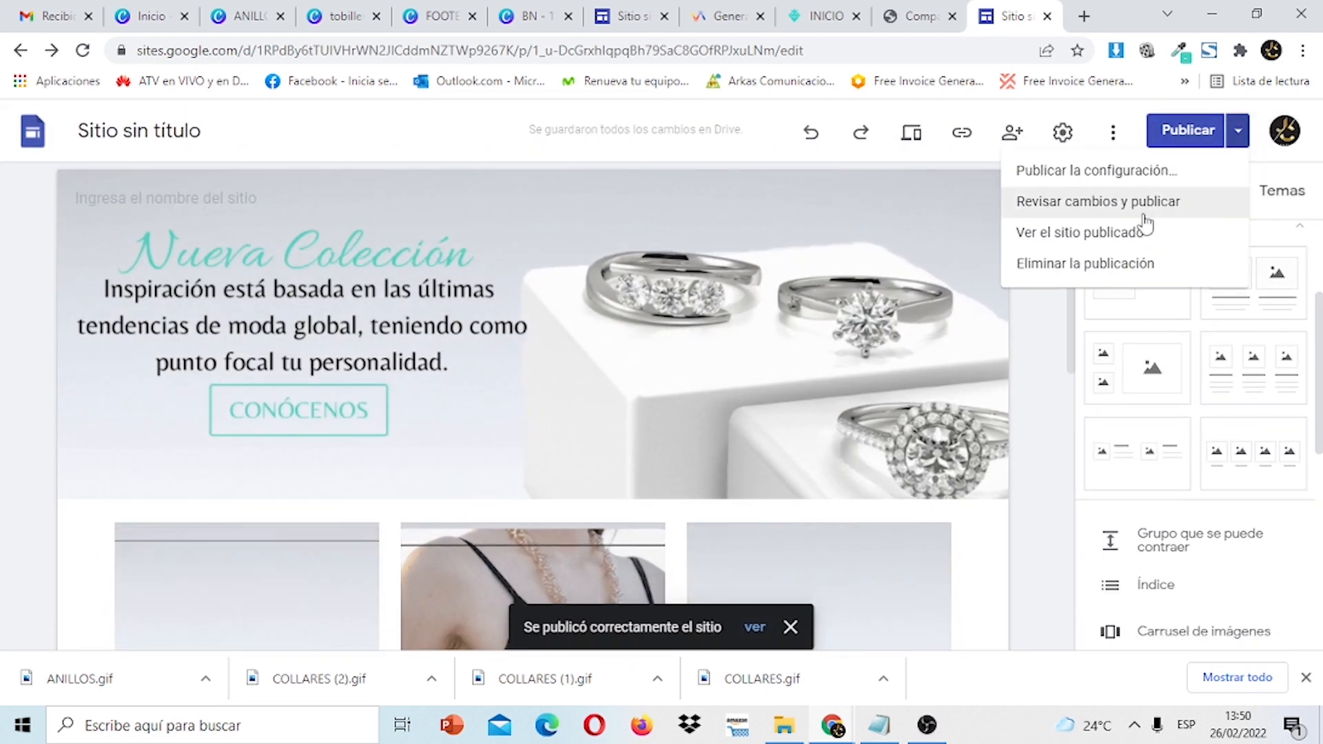
pyautogui.click(1123, 234)
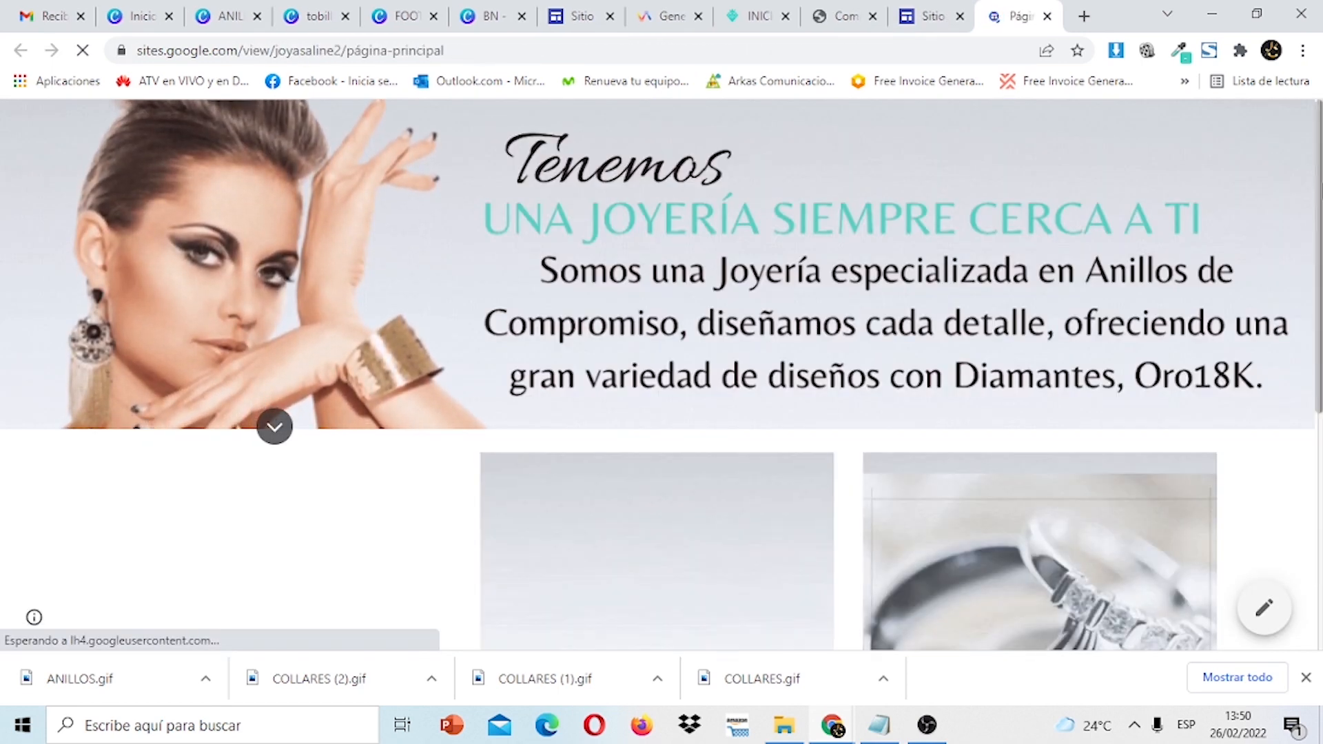
# On the live page, expand, collapse and re-expand the ARETES card's description.
pyautogui.scroll(-5, 1320, 165)
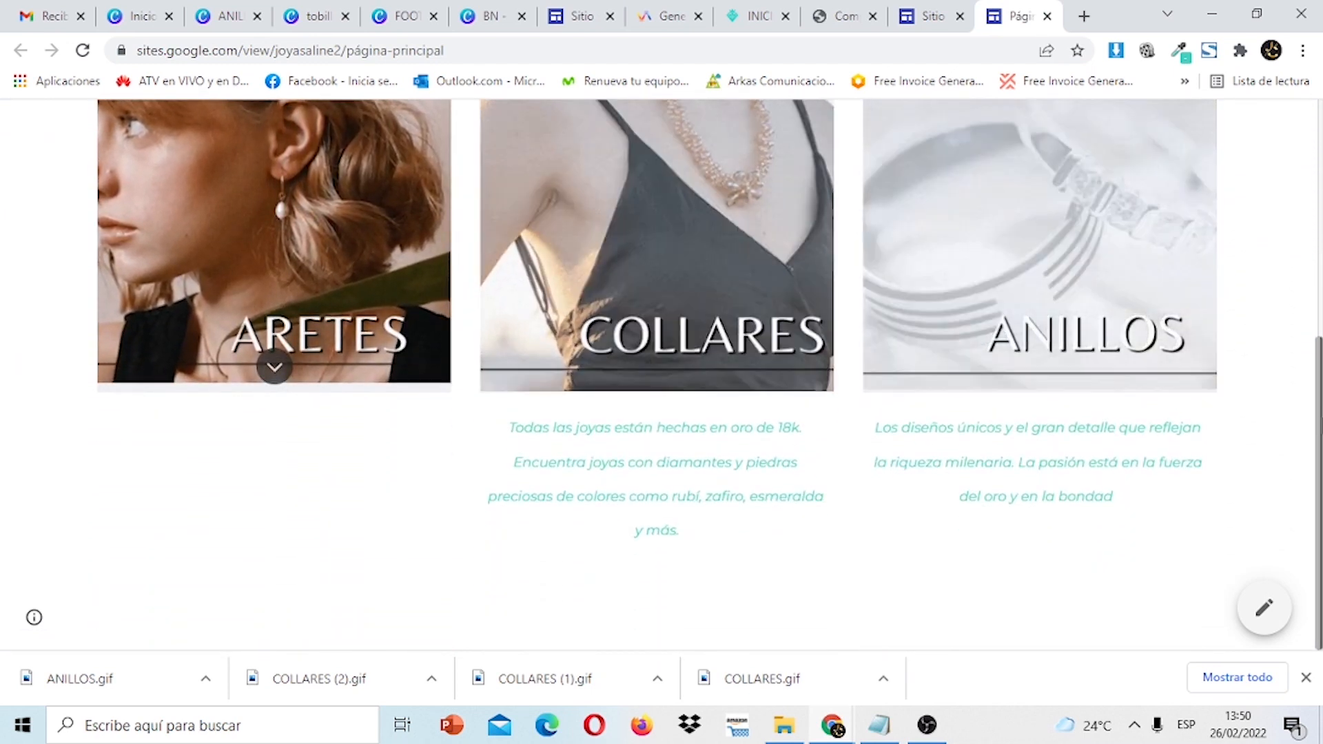
pyautogui.click(273, 368)
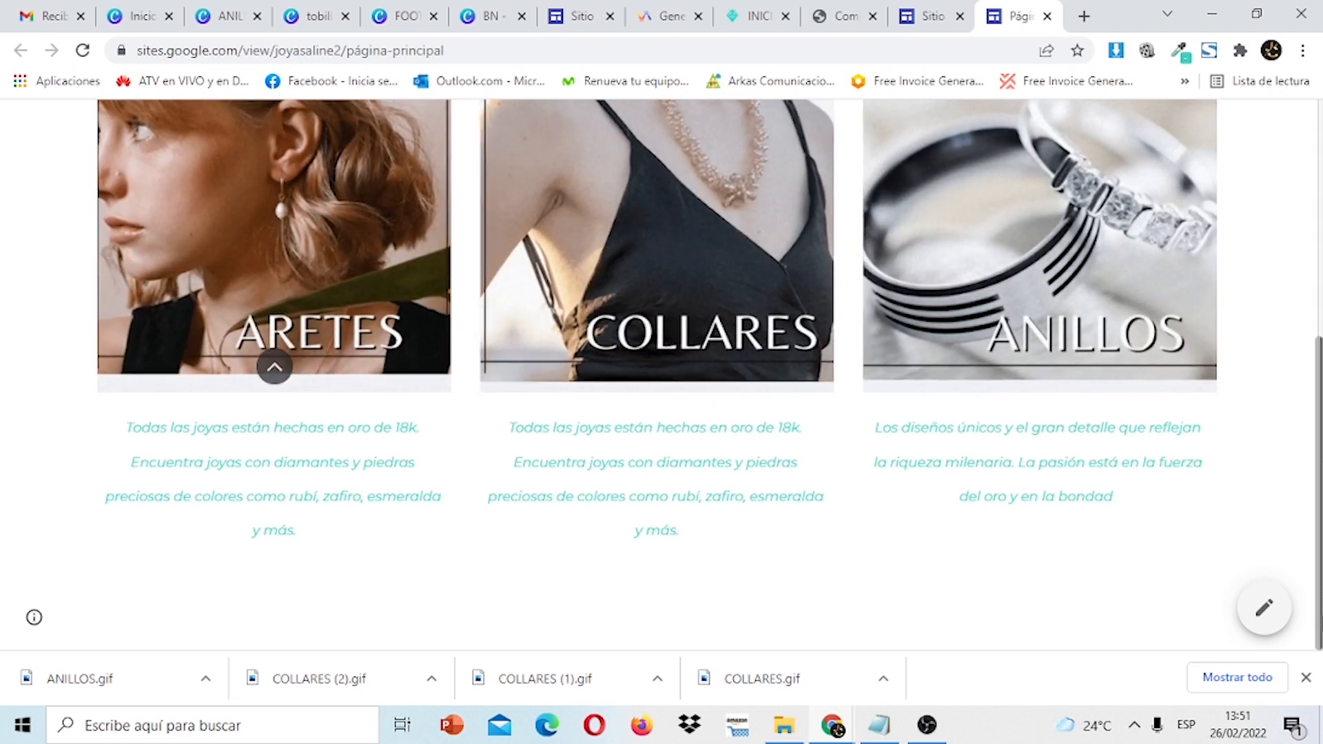
pyautogui.moveTo(1321, 427); pyautogui.dragTo(1320, 572)
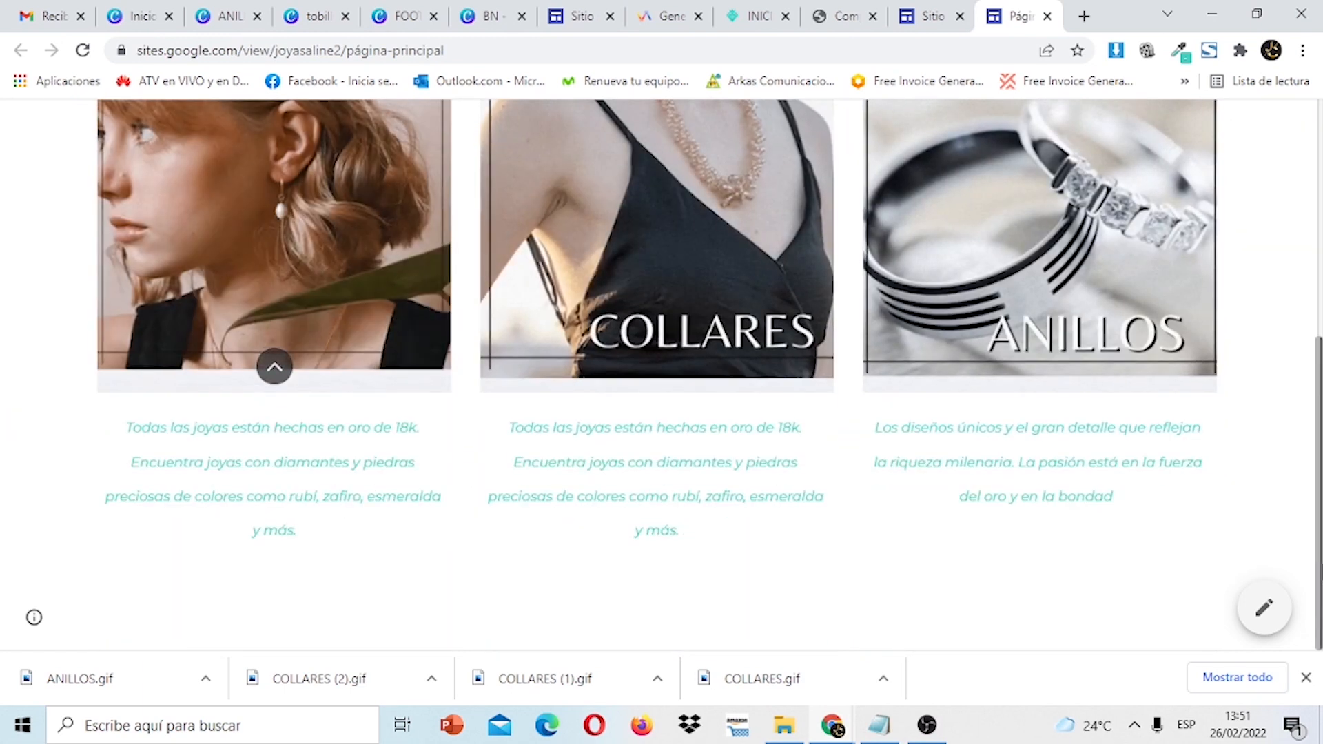
pyautogui.click(274, 368)
pyautogui.click(274, 370)
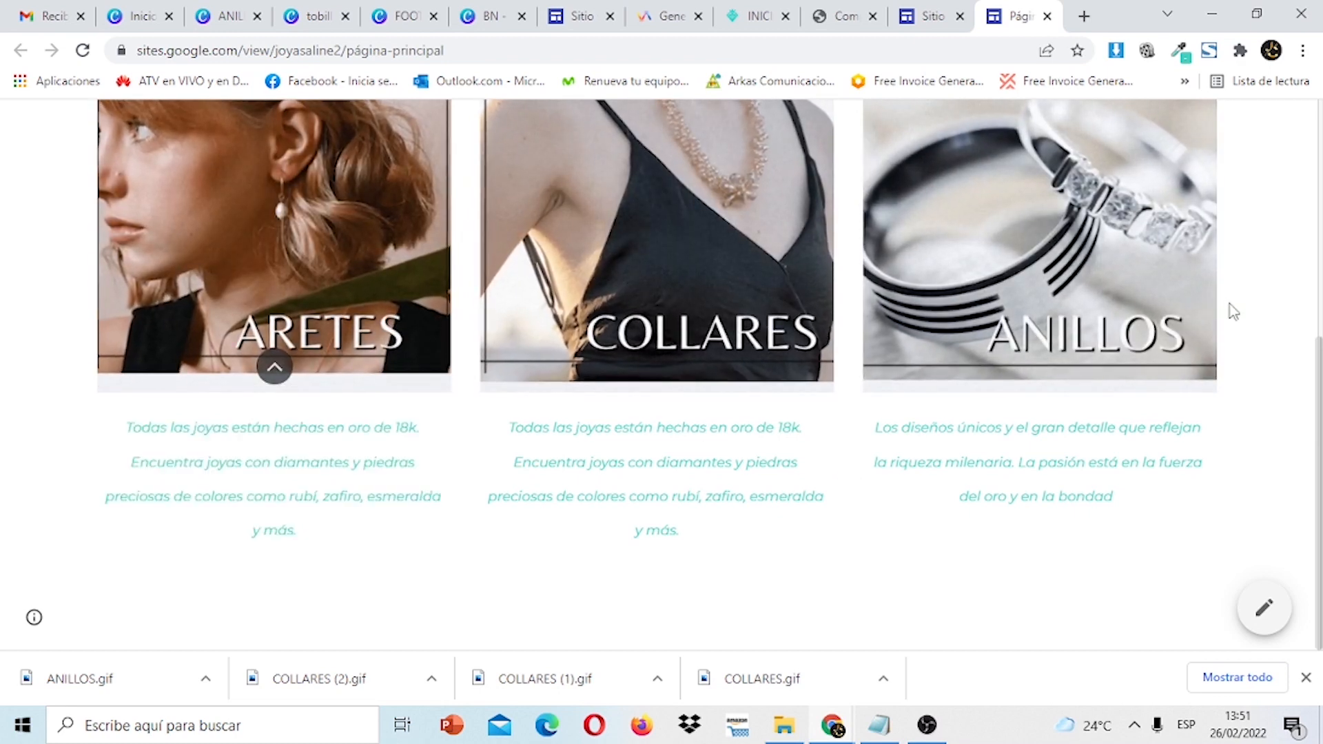
pyautogui.moveTo(1322, 405); pyautogui.dragTo(1321, 463)
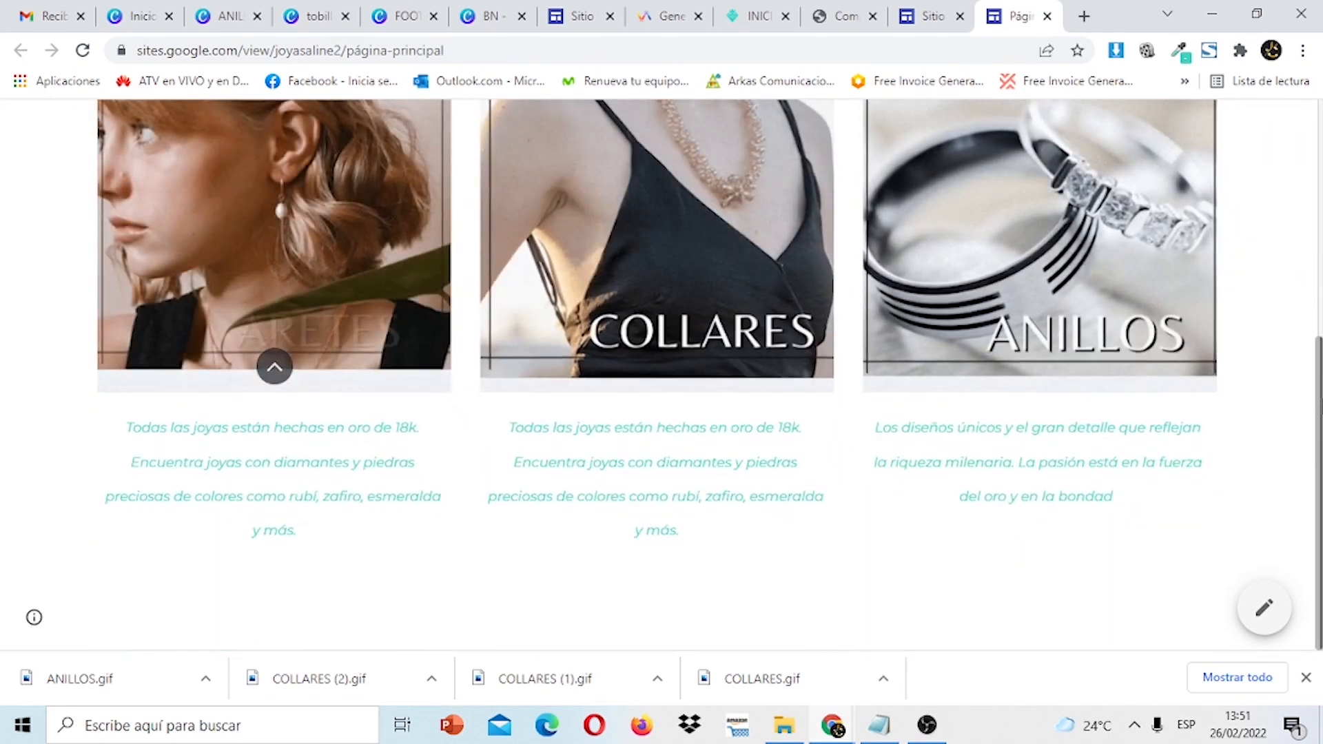
pyautogui.moveTo(1322, 359); pyautogui.dragTo(1321, 121)
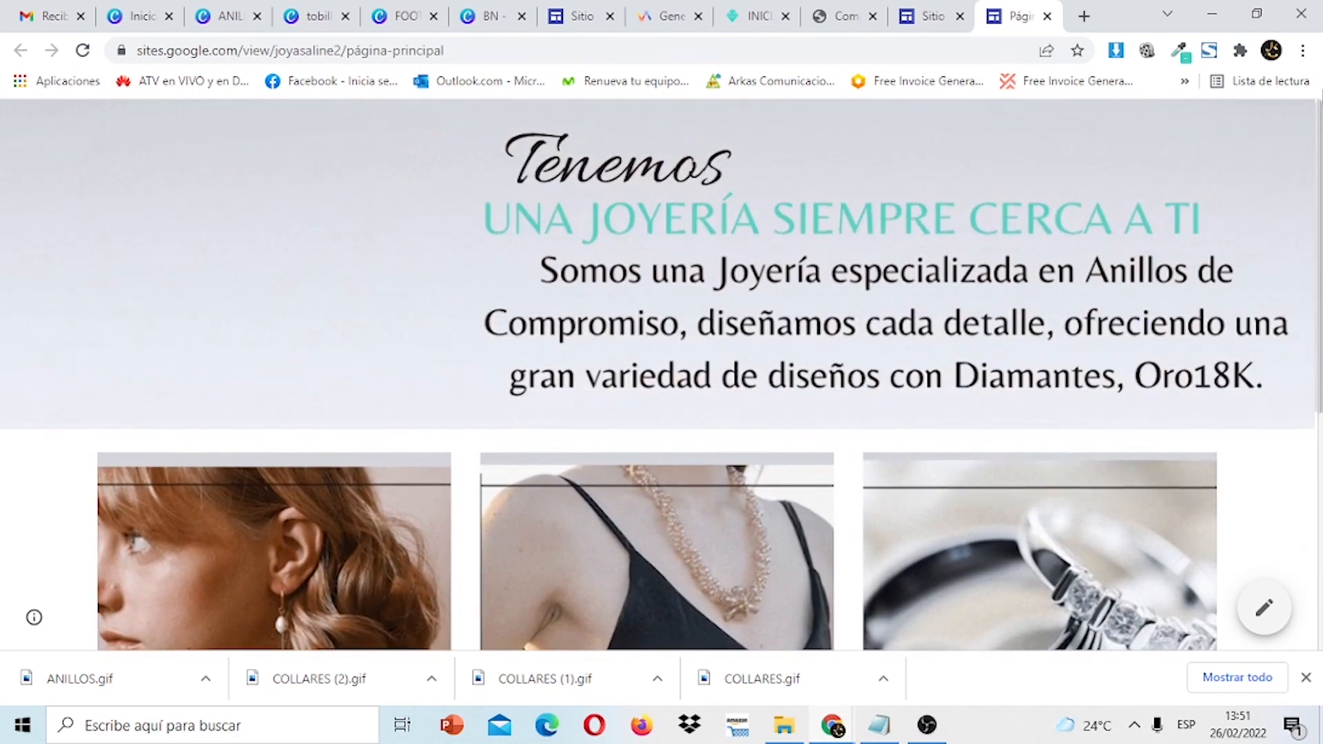
# Close the extra published 'Página principal' tabs and return to the site editor.
pyautogui.click(930, 16)
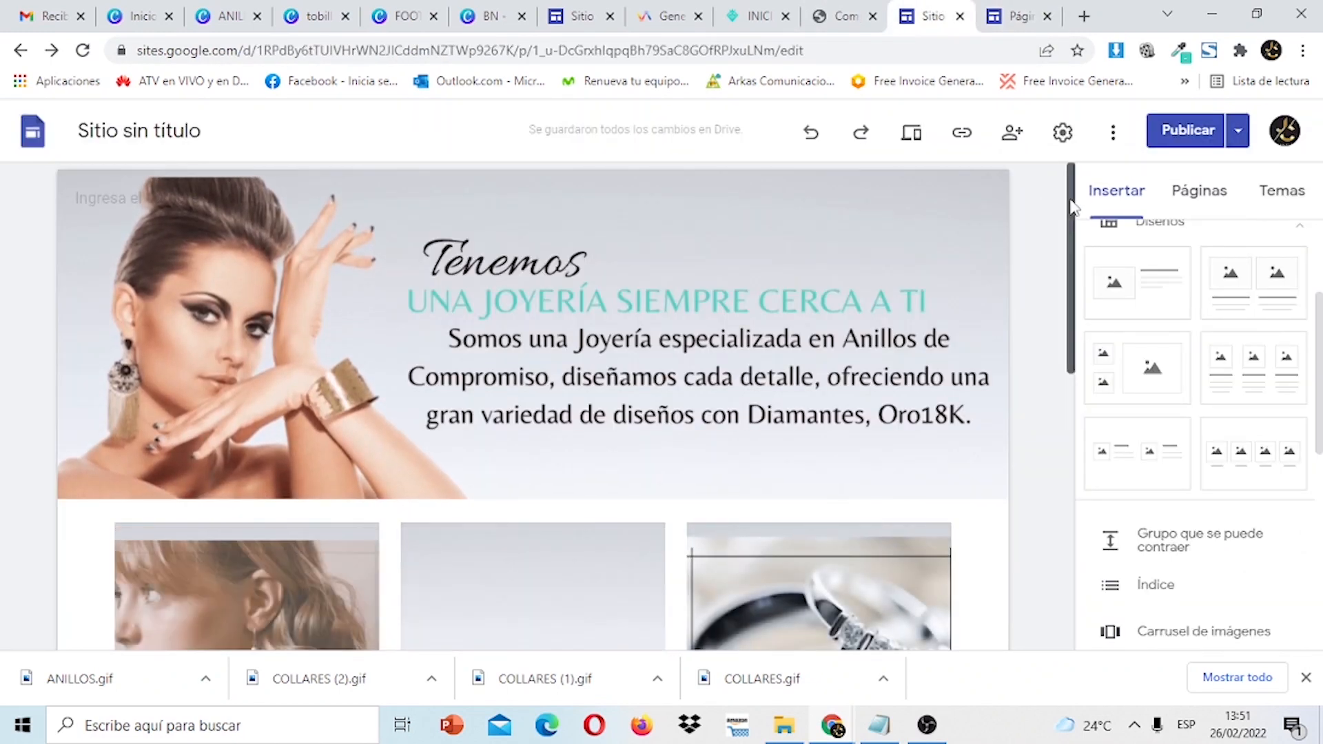
pyautogui.moveTo(1070, 202); pyautogui.dragTo(1089, 427)
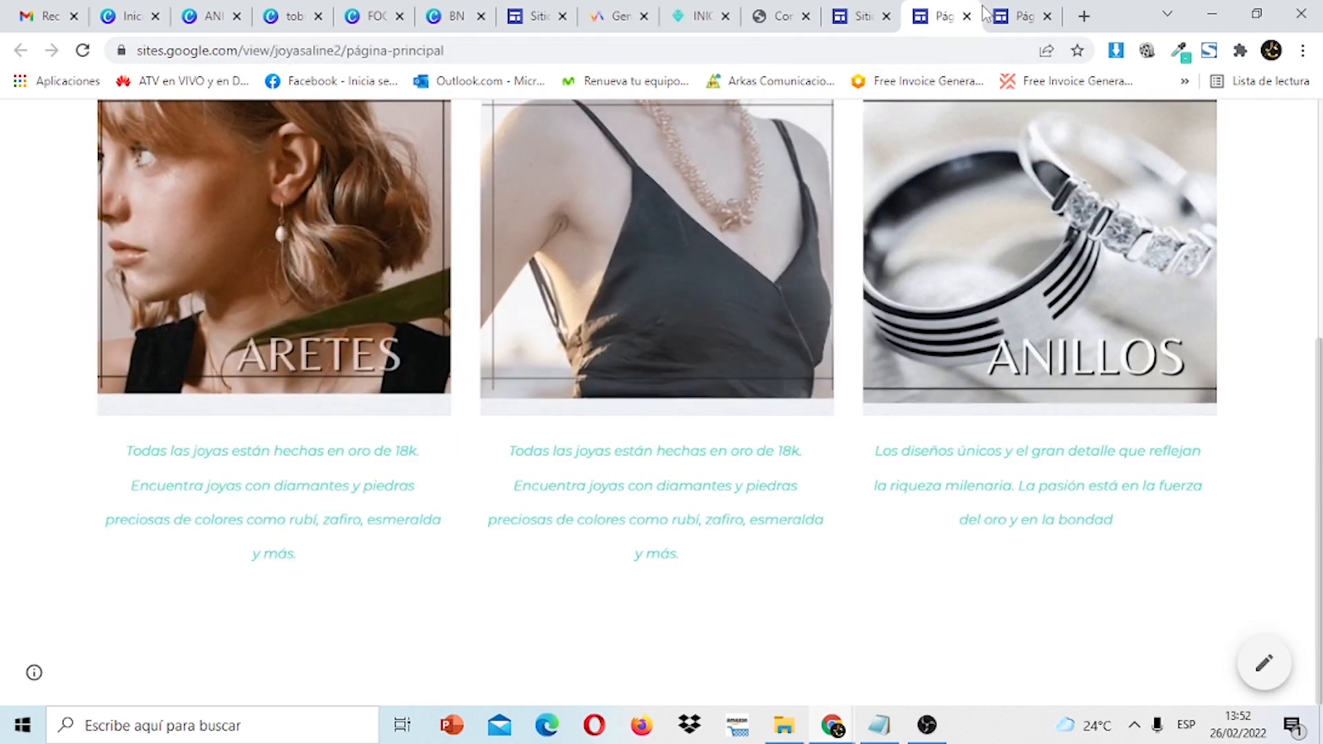
pyautogui.click(858, 17)
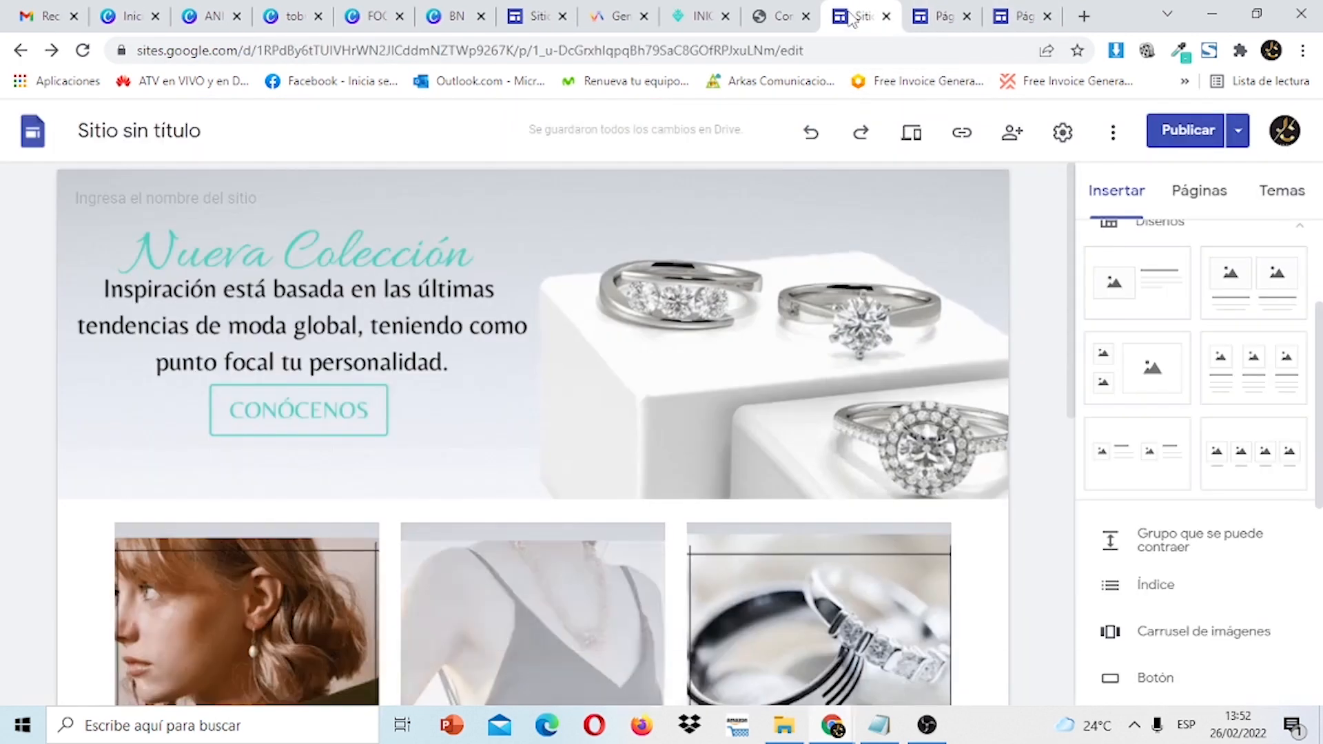
pyautogui.scroll(-10, 1078, 242)
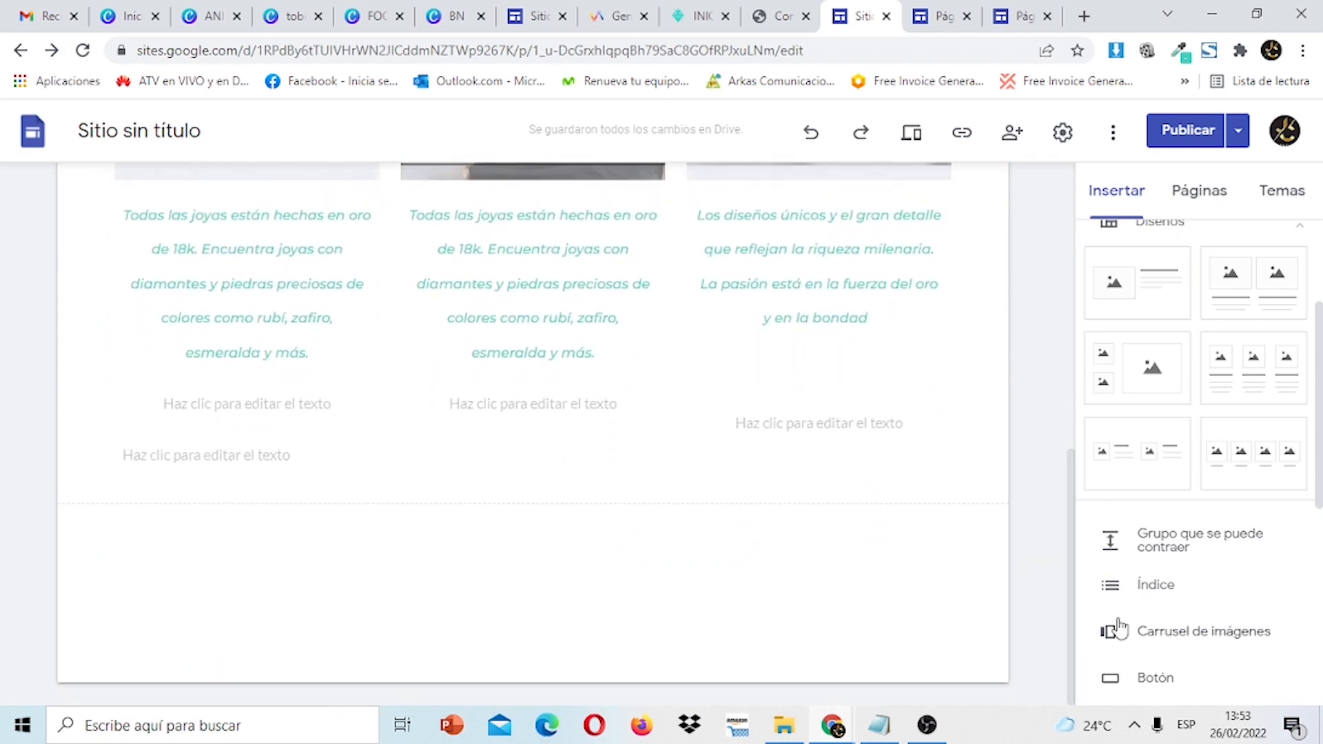
pyautogui.click(529, 15)
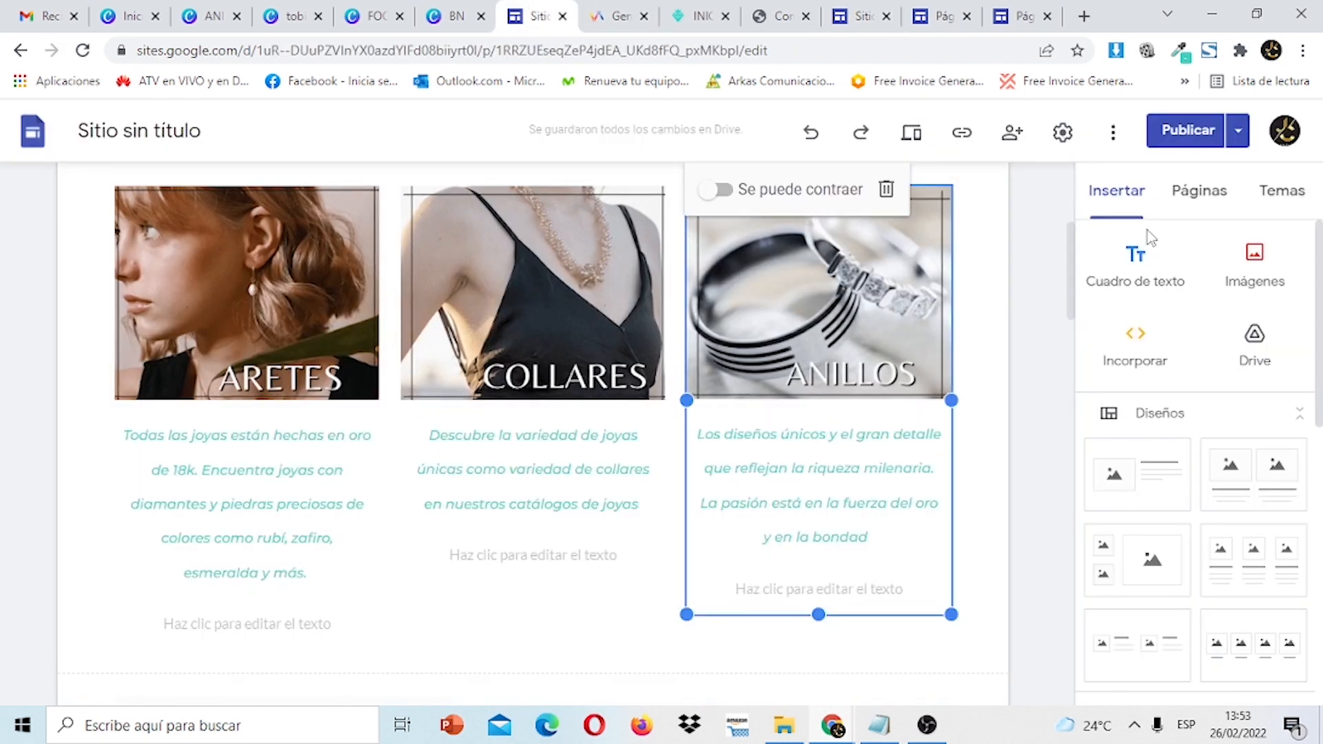
pyautogui.moveTo(1072, 272); pyautogui.dragTo(1080, 372)
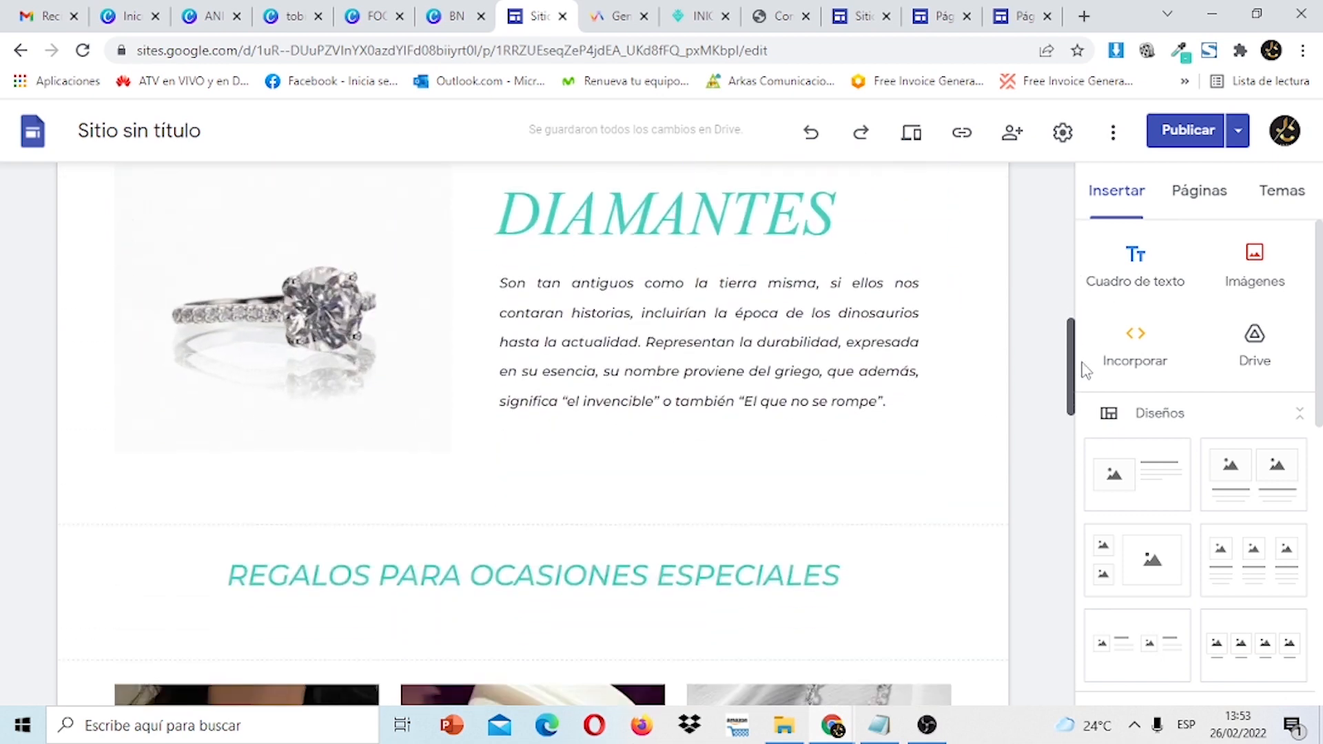
pyautogui.click(1021, 14)
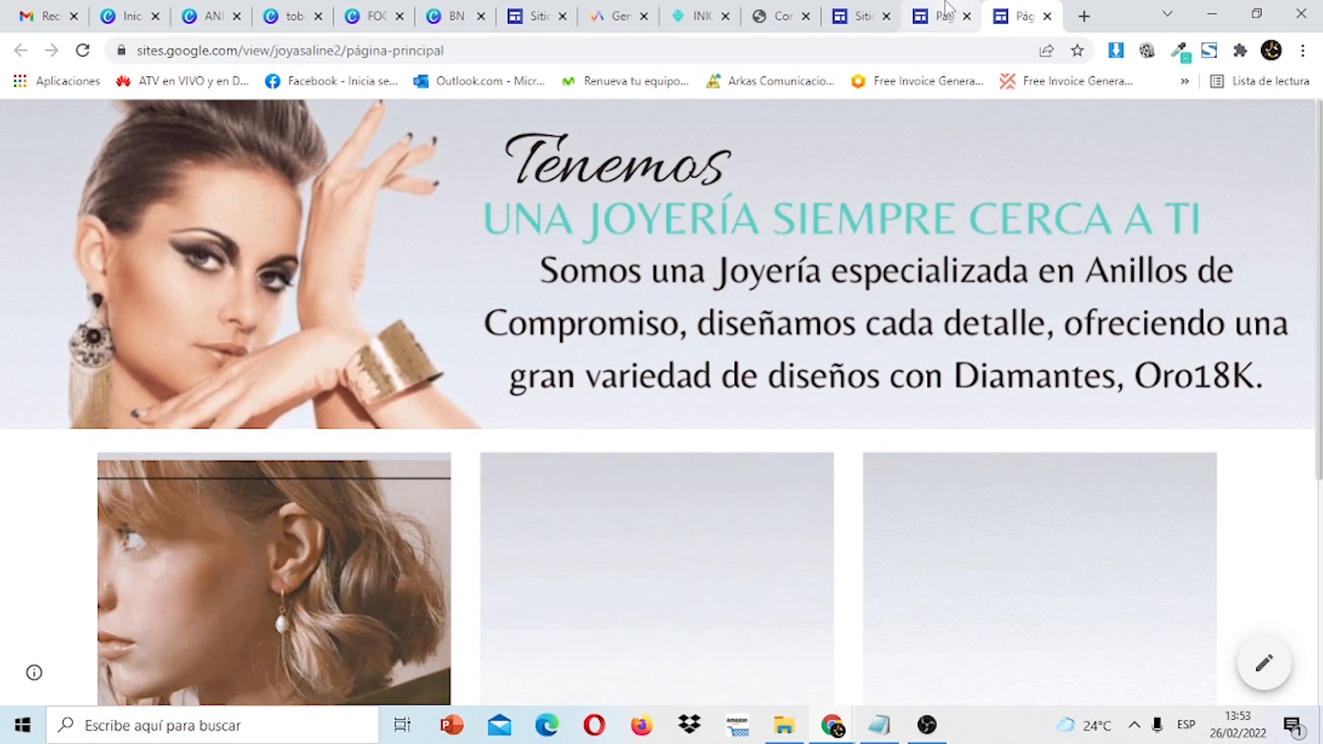
pyautogui.click(947, 14)
pyautogui.click(1048, 17)
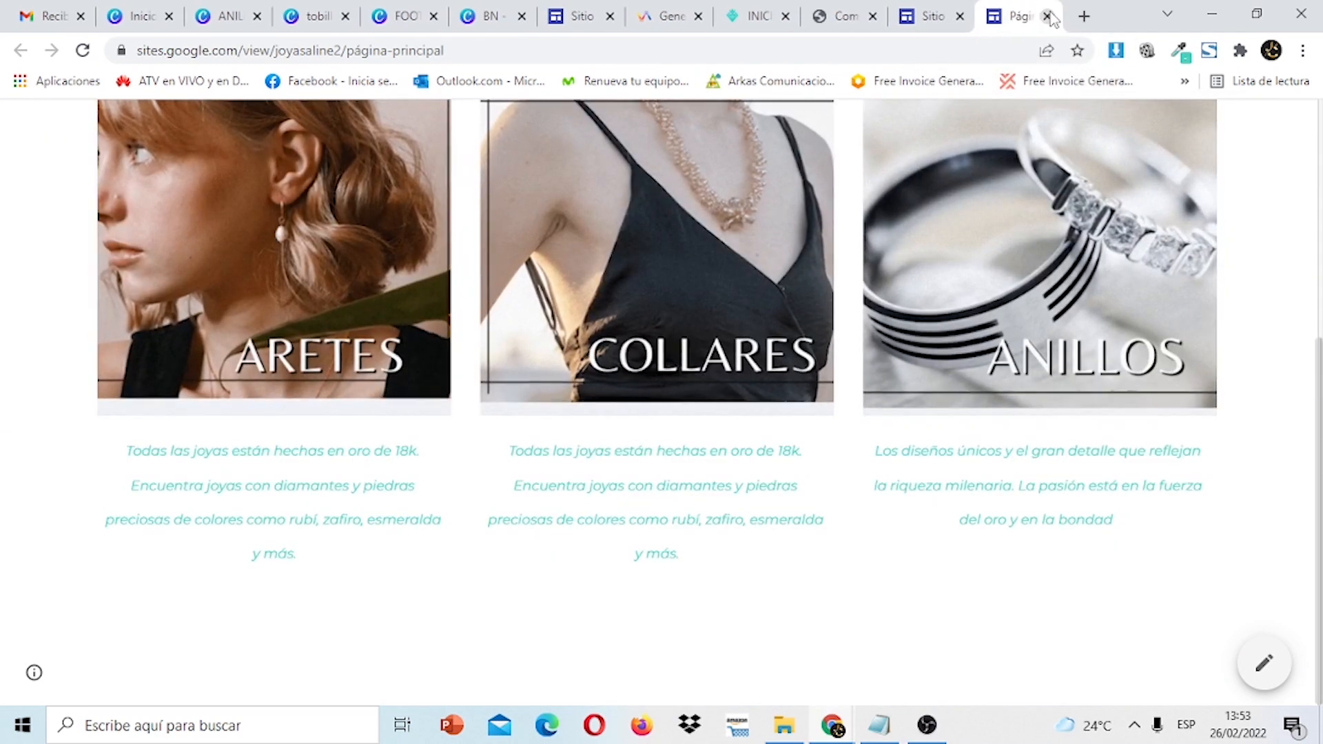
pyautogui.click(1048, 16)
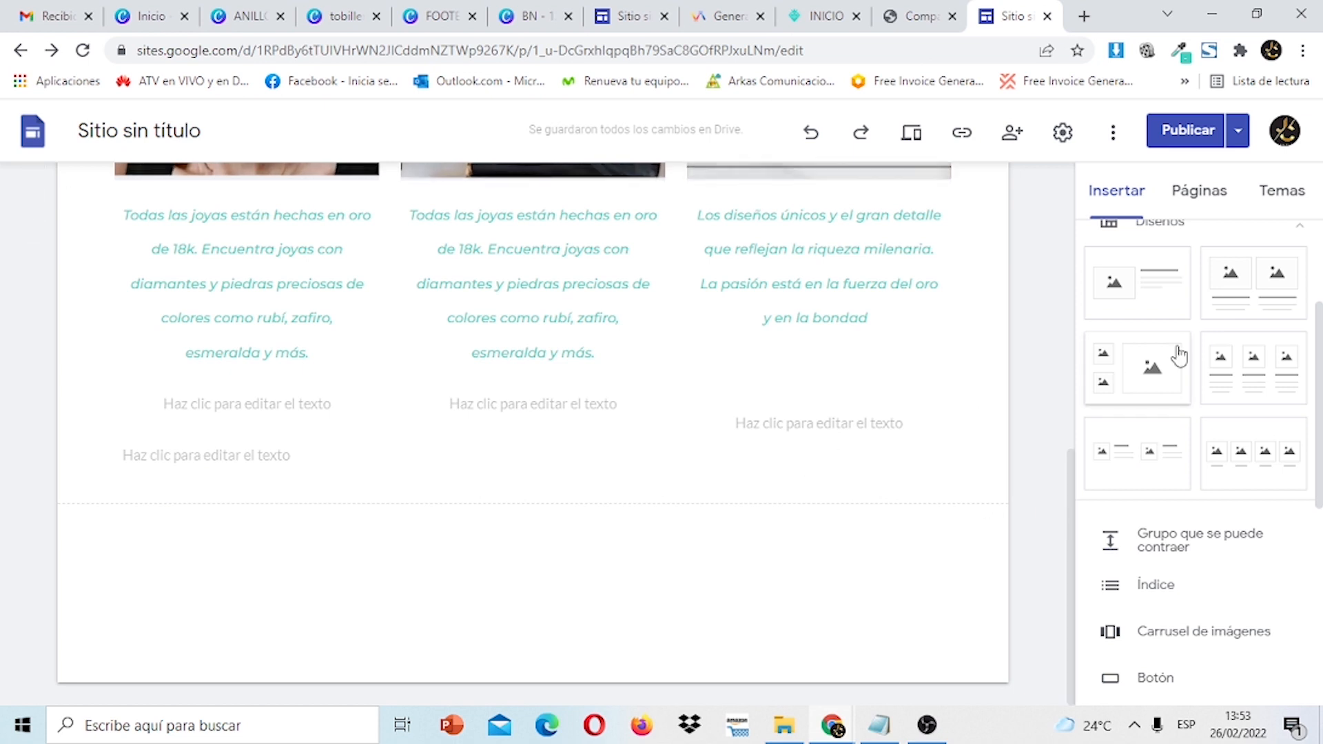
# Add an image-and-text section at the page bottom and choose to upload its image.
pyautogui.click(1155, 276)
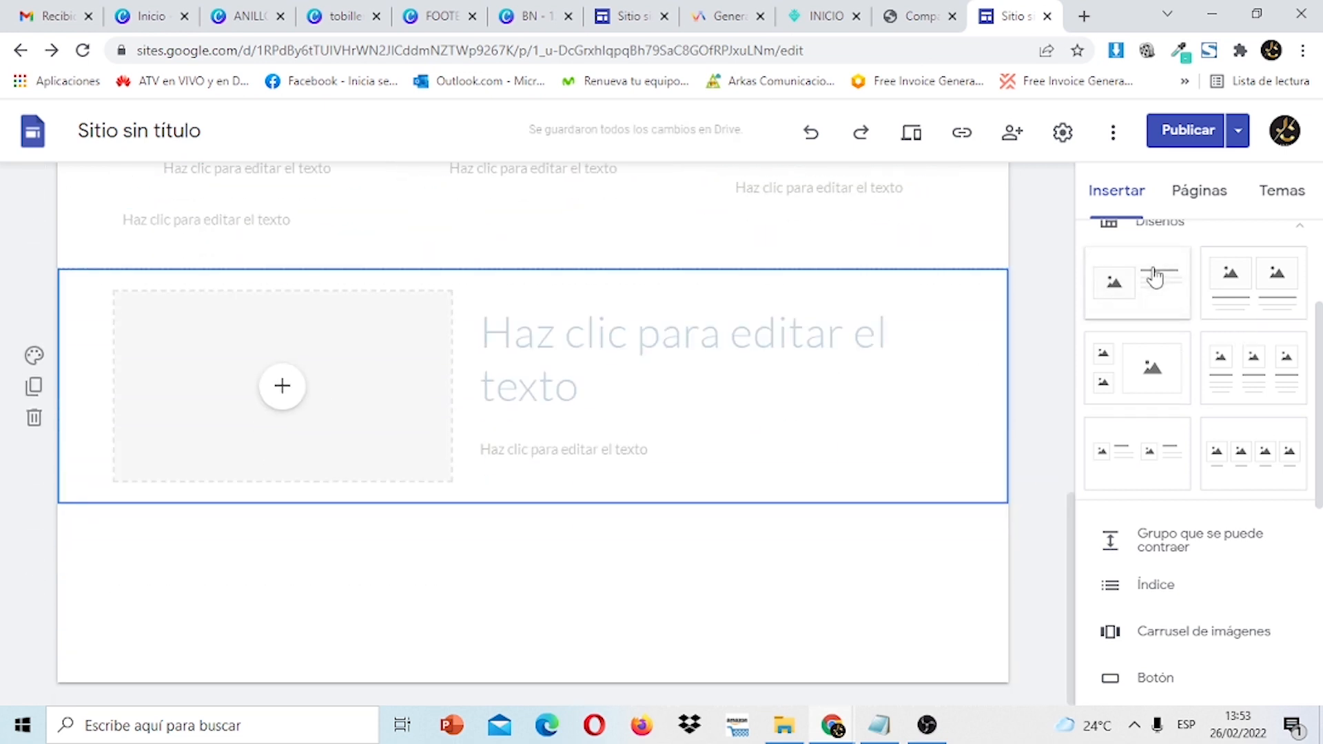
pyautogui.click(567, 335)
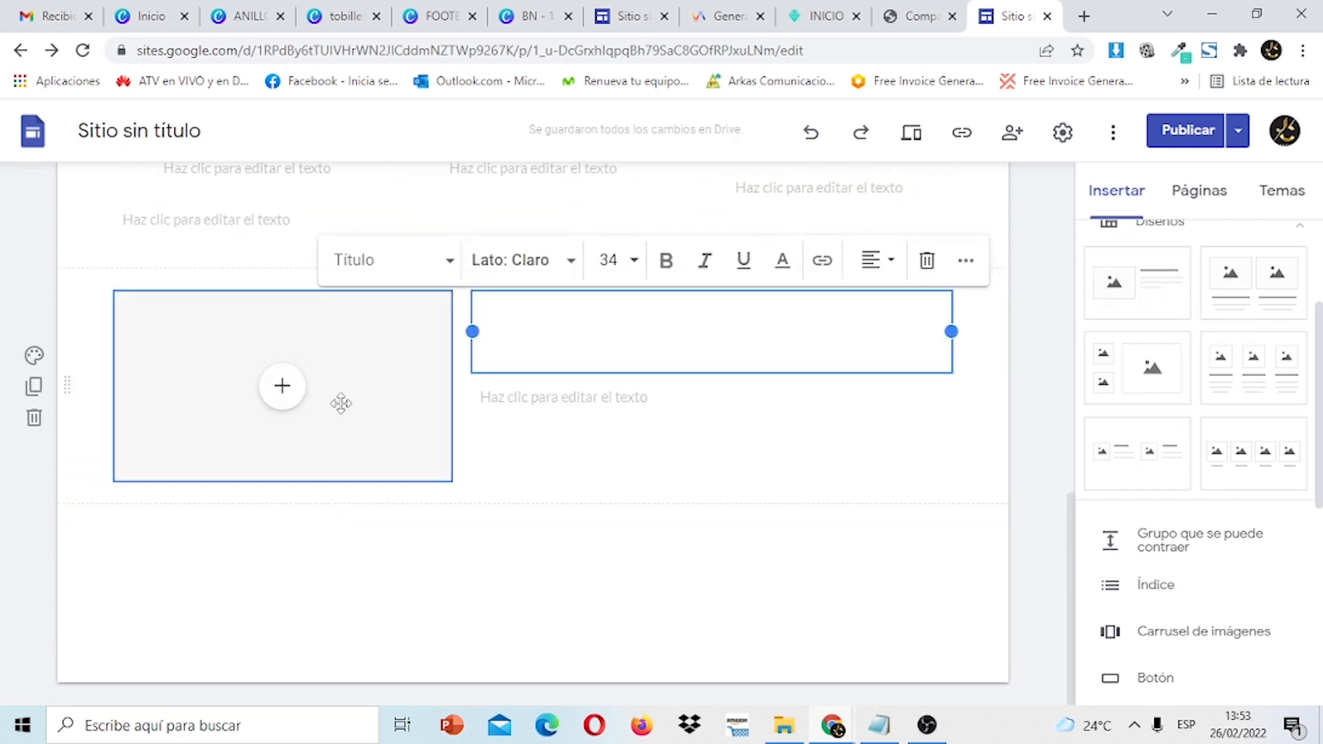
pyautogui.click(316, 403)
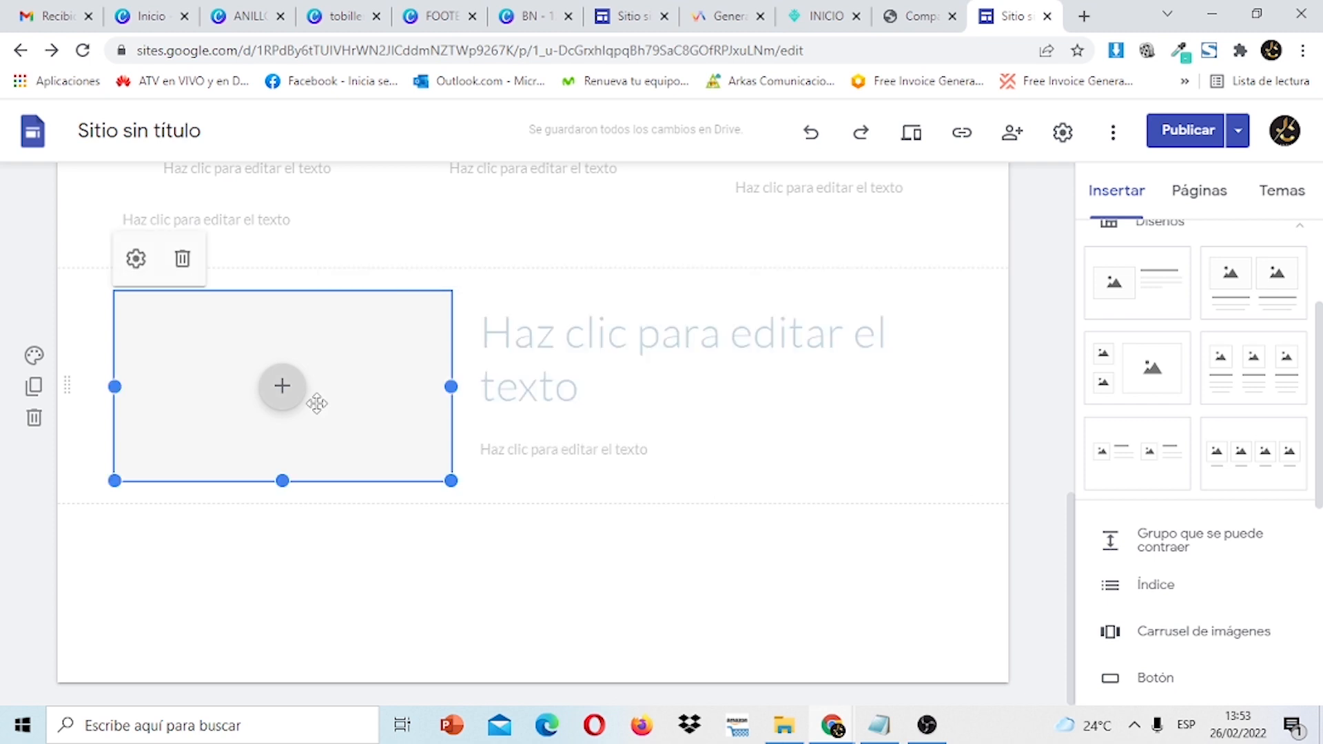
pyautogui.click(282, 389)
pyautogui.click(350, 450)
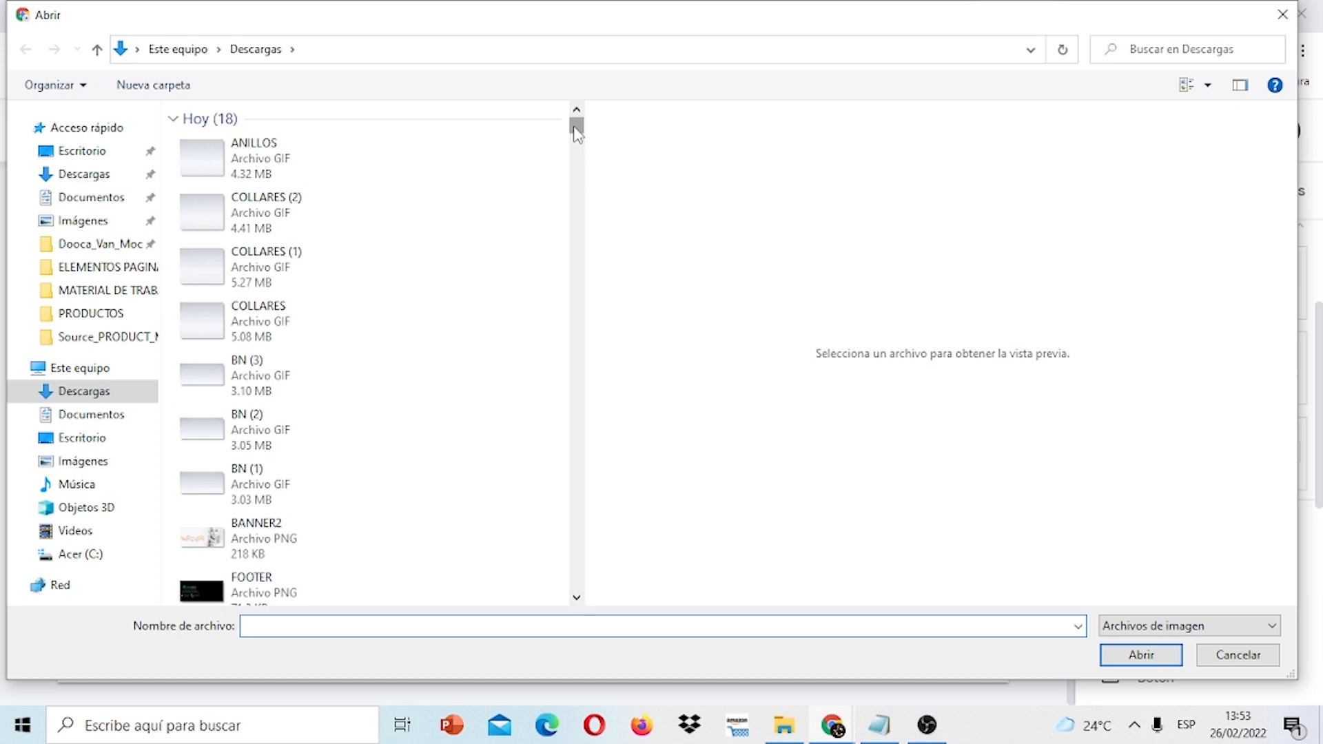
# Insert the ring-video picture from the ELEMENTOS PAGINA GOOGLE SITES folder into the section.
pyautogui.moveTo(577, 133); pyautogui.dragTo(577, 147)
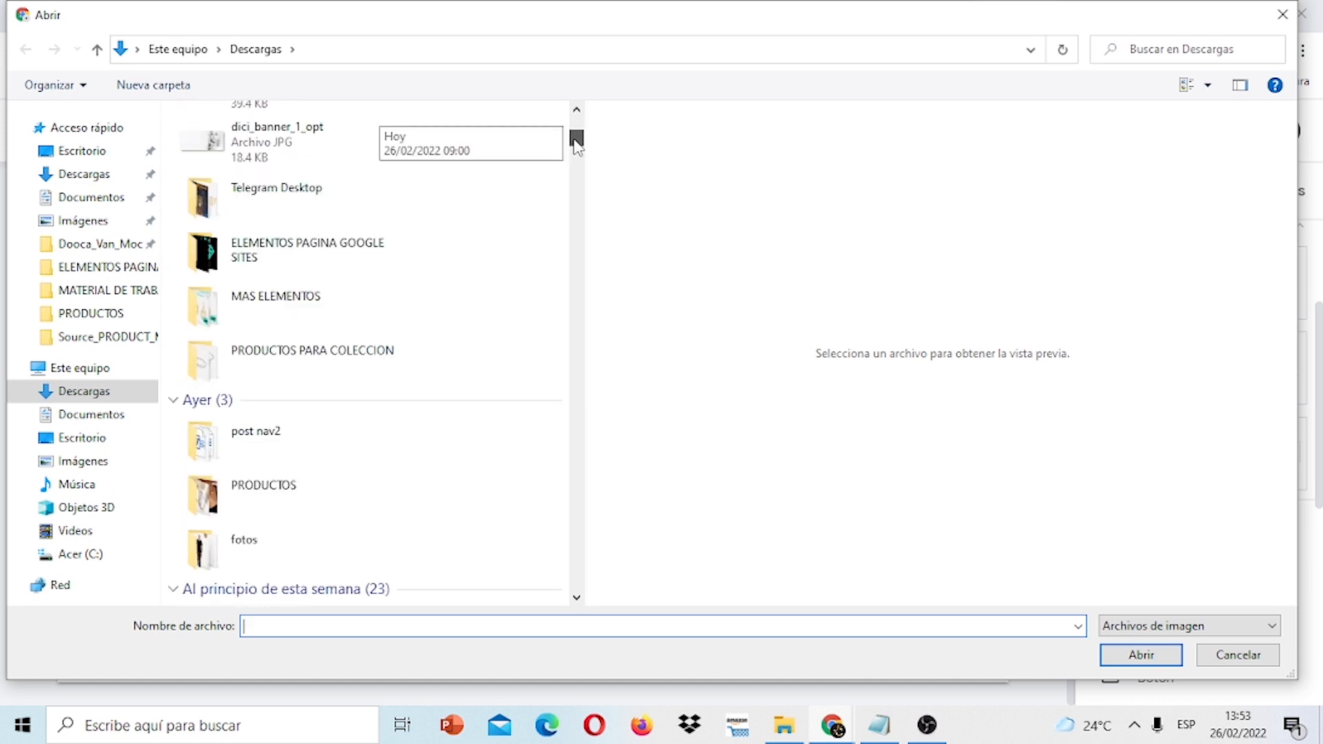
pyautogui.click(347, 262)
pyautogui.doubleClick(347, 261)
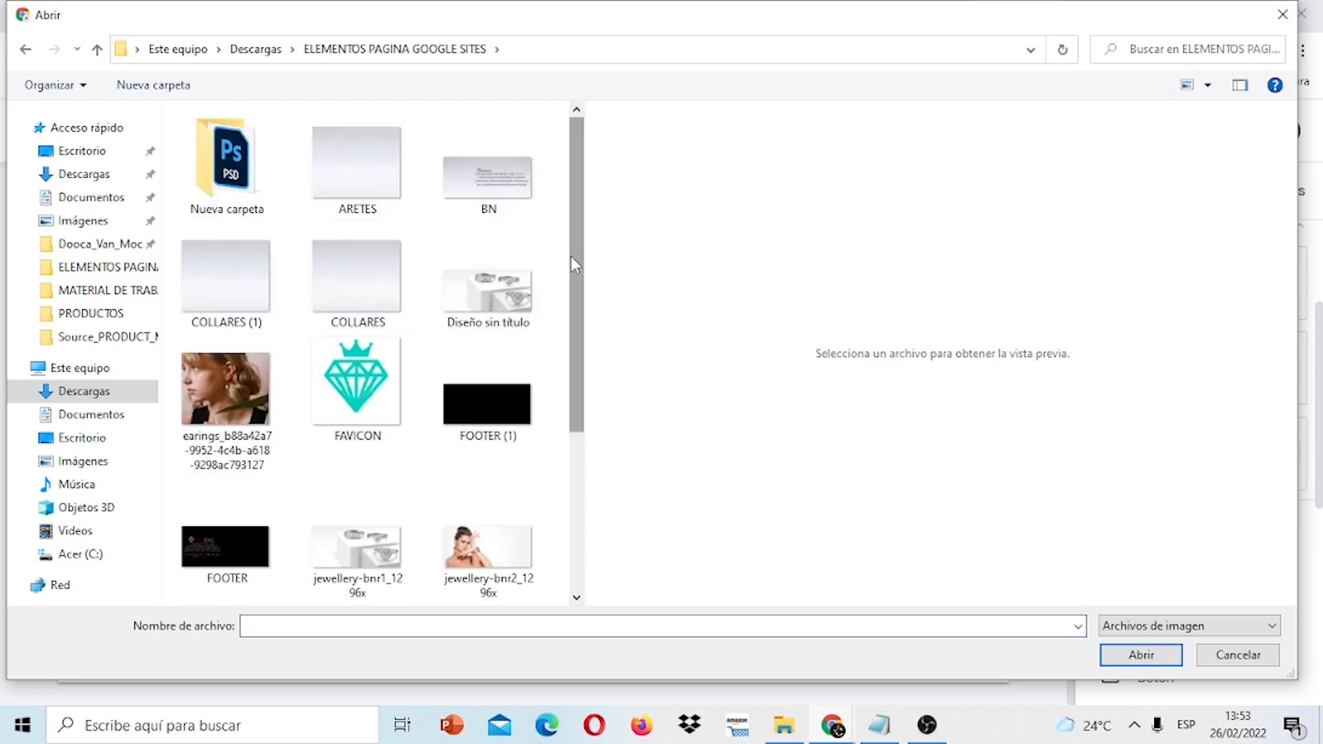
pyautogui.moveTo(572, 255); pyautogui.dragTo(587, 458)
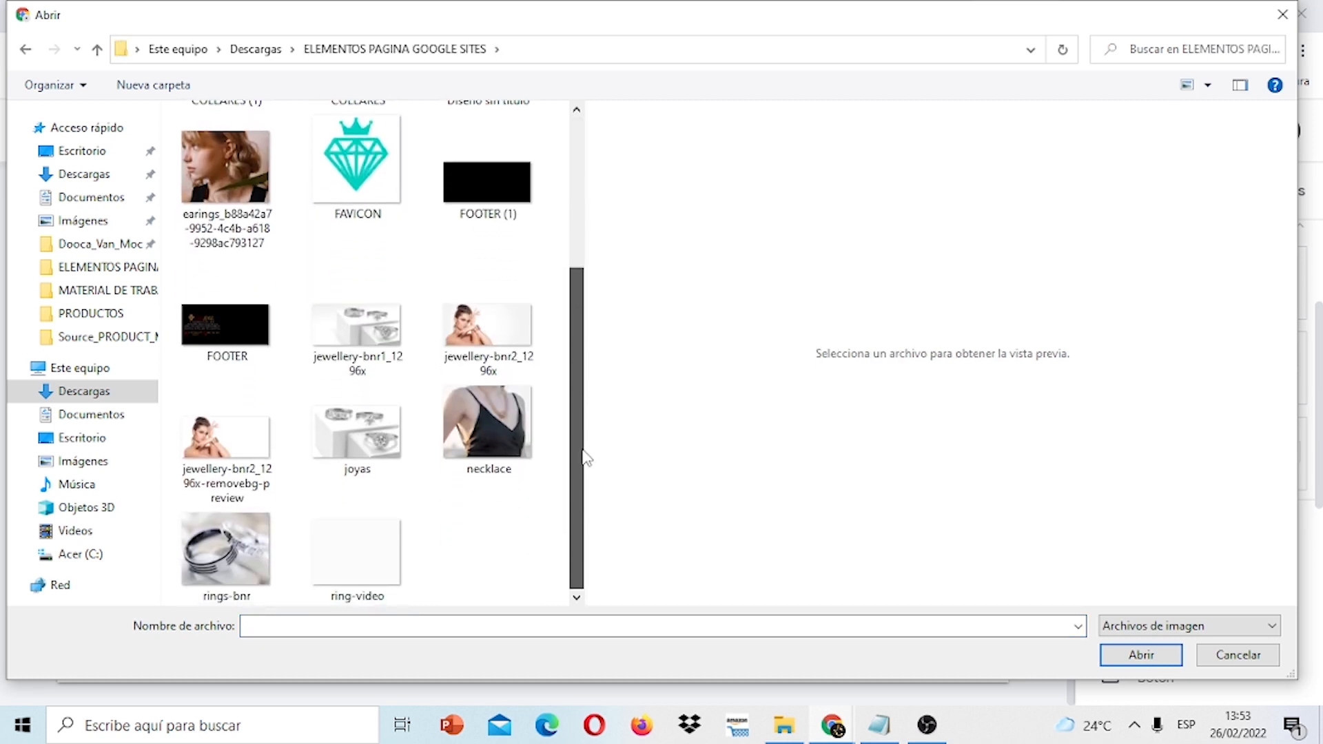
pyautogui.click(335, 560)
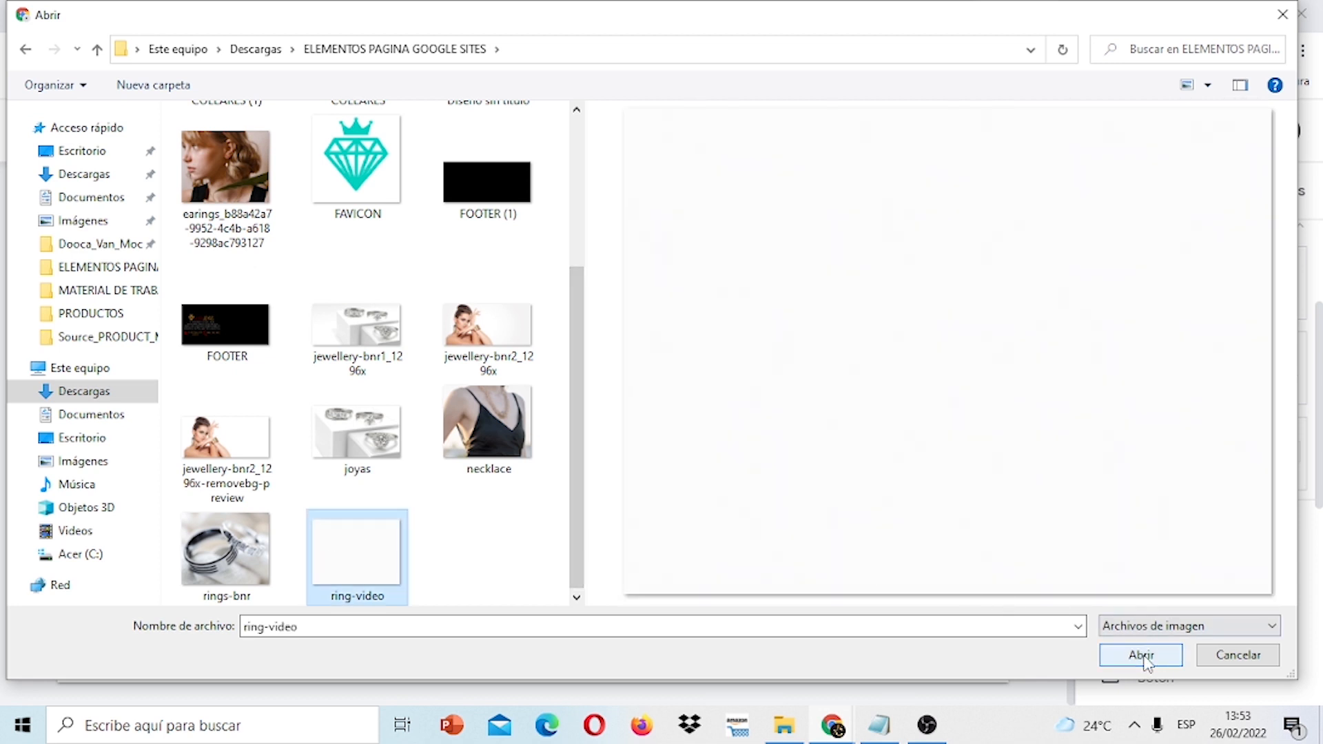
pyautogui.click(1142, 656)
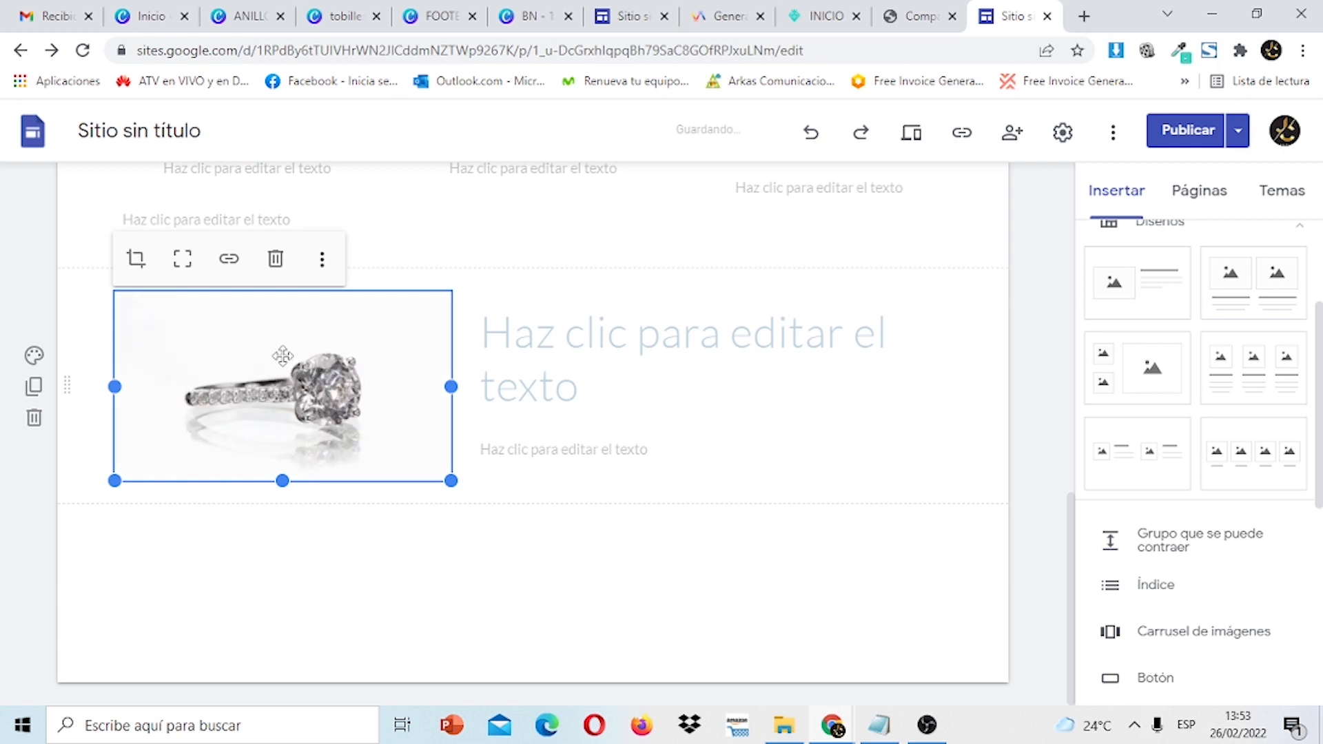
# Search 'convertir video a gif' in a new tab and open Convertio's MP4 to GIF result.
pyautogui.click(1084, 16)
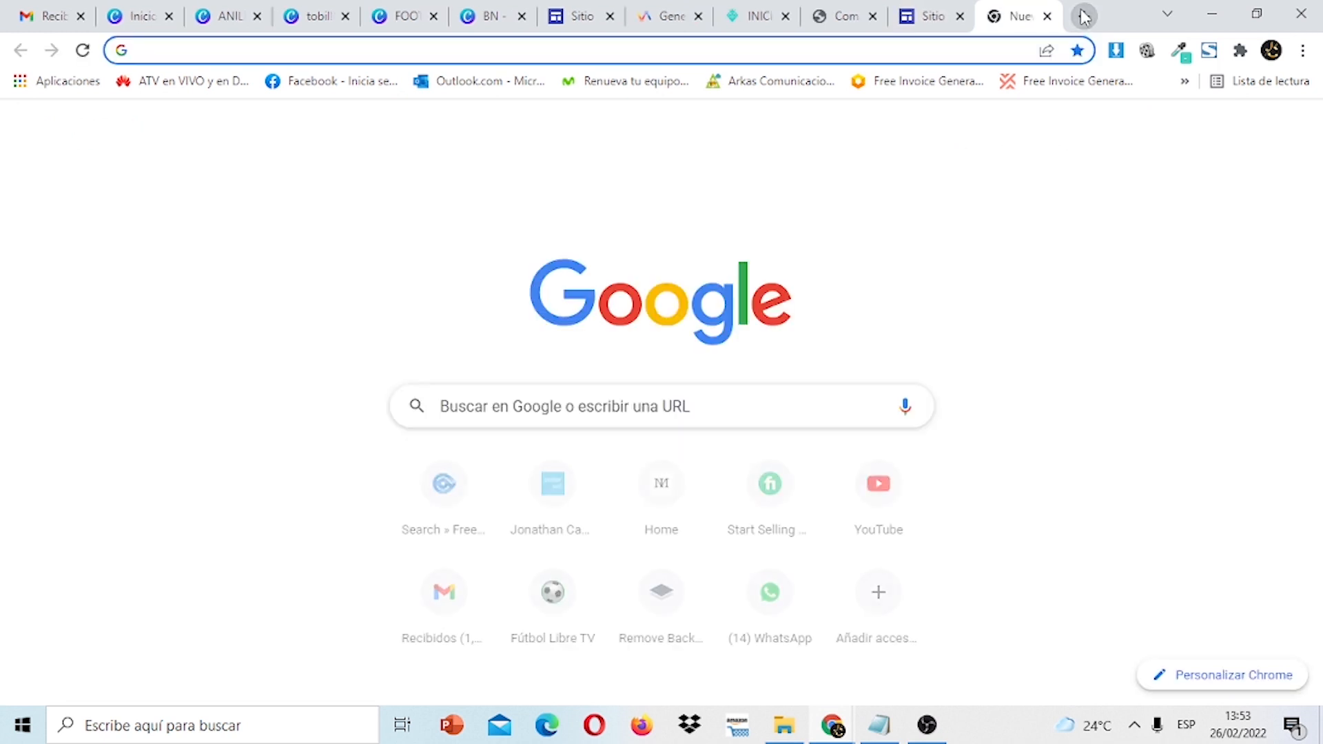
pyautogui.write('COB')
pyautogui.press('BackSpace')
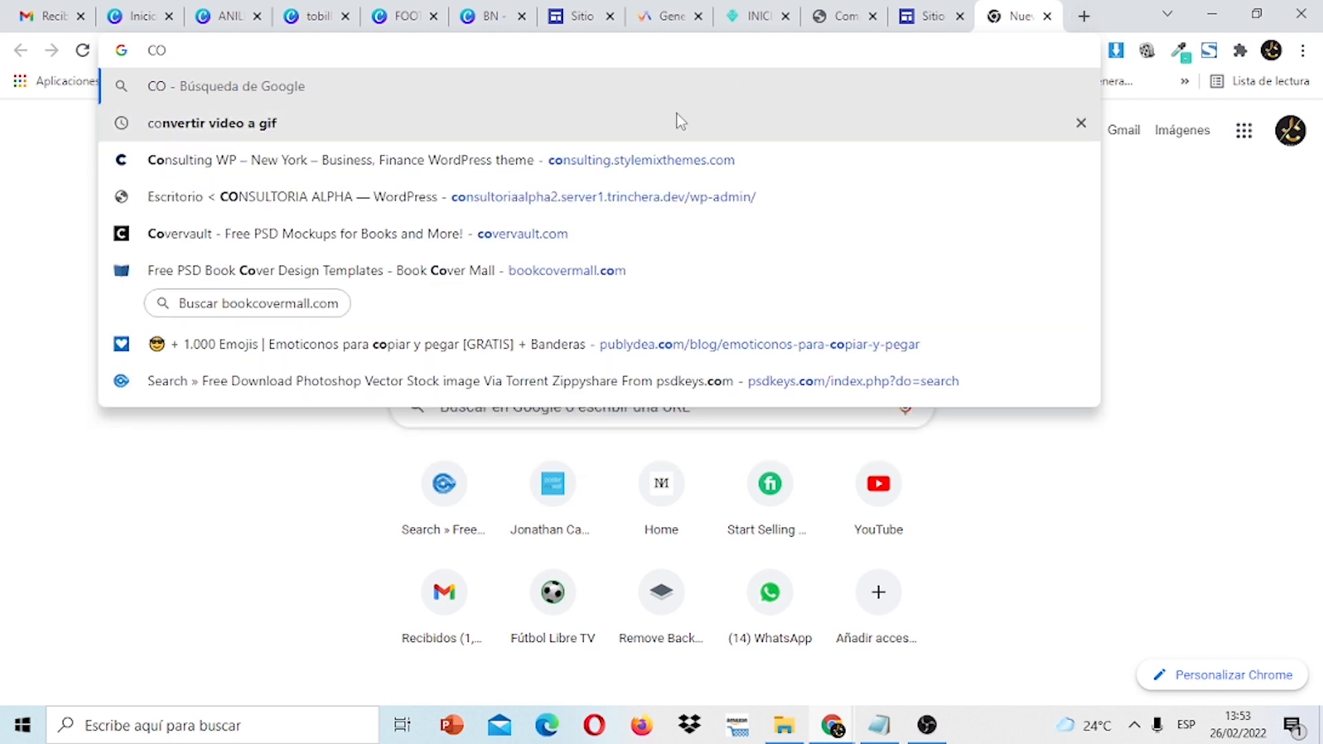
pyautogui.click(676, 122)
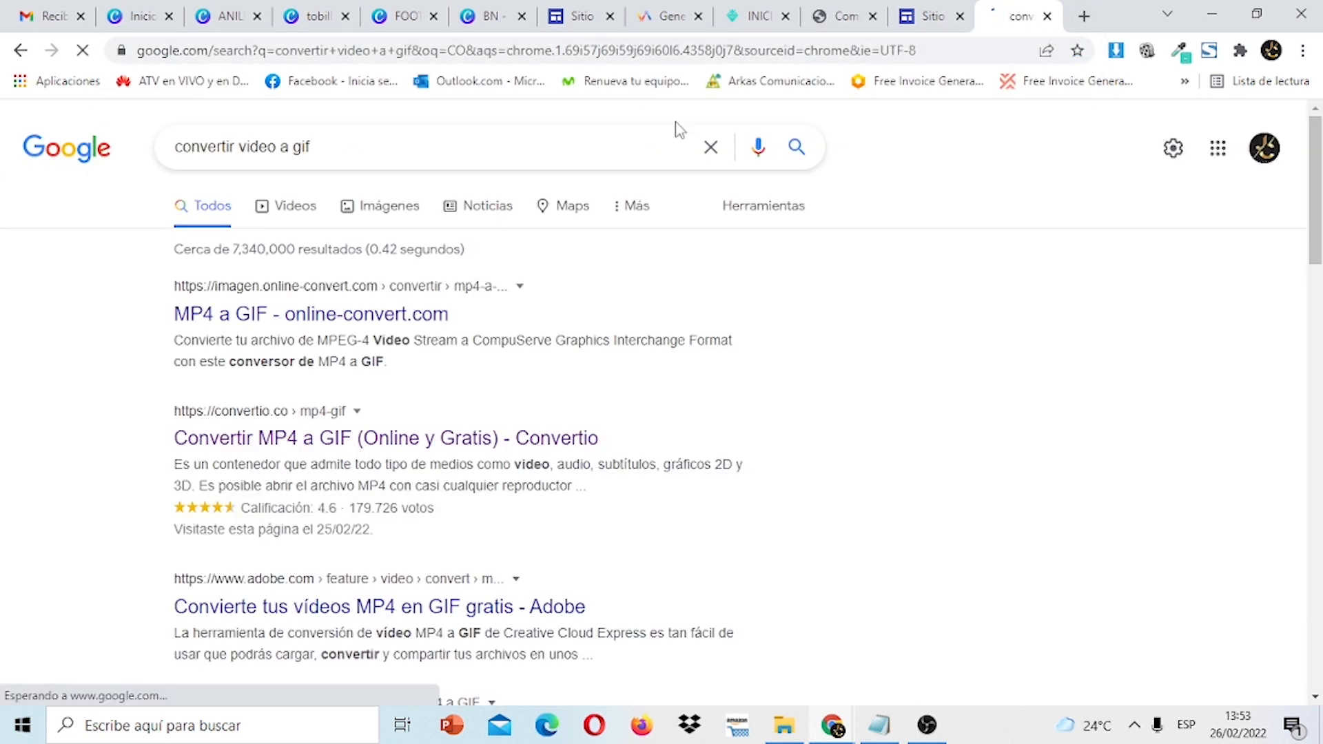
pyautogui.click(377, 442)
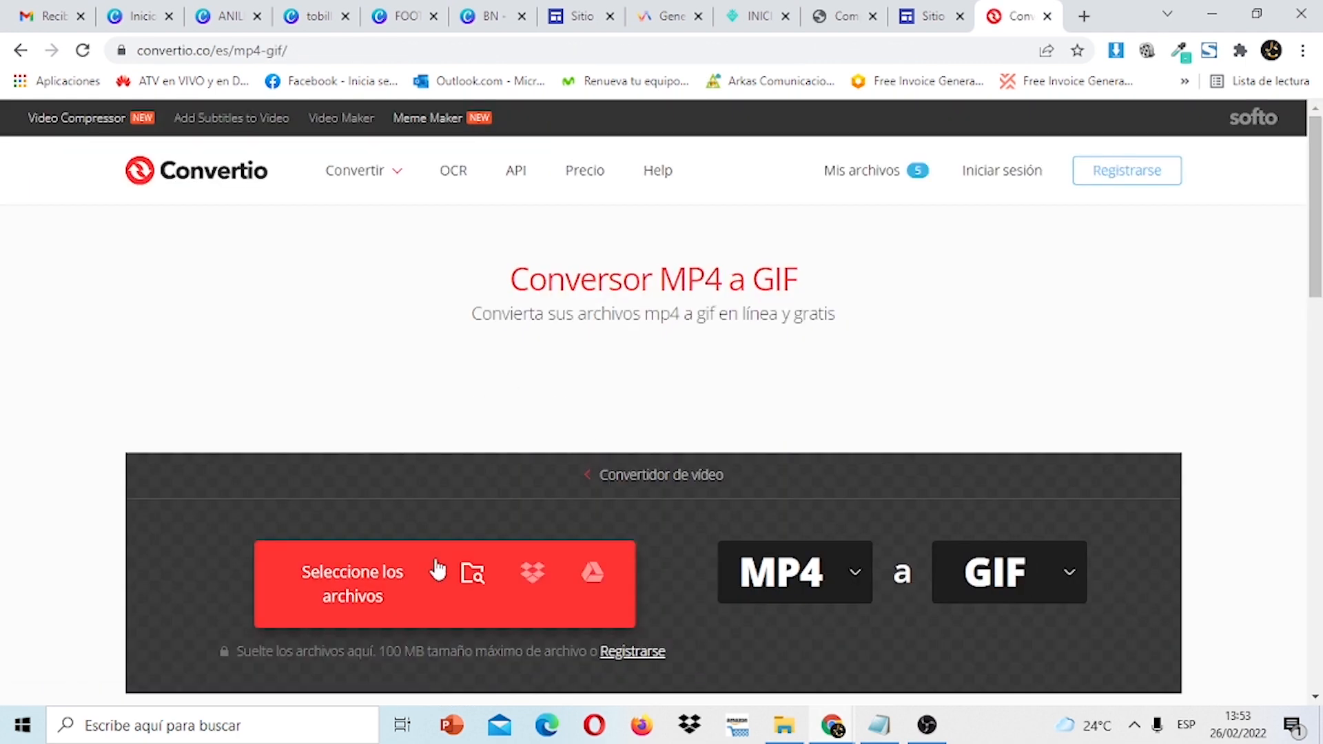
# Upload ring-video from the Desktop (Escritorio) to Convertio.
pyautogui.click(370, 574)
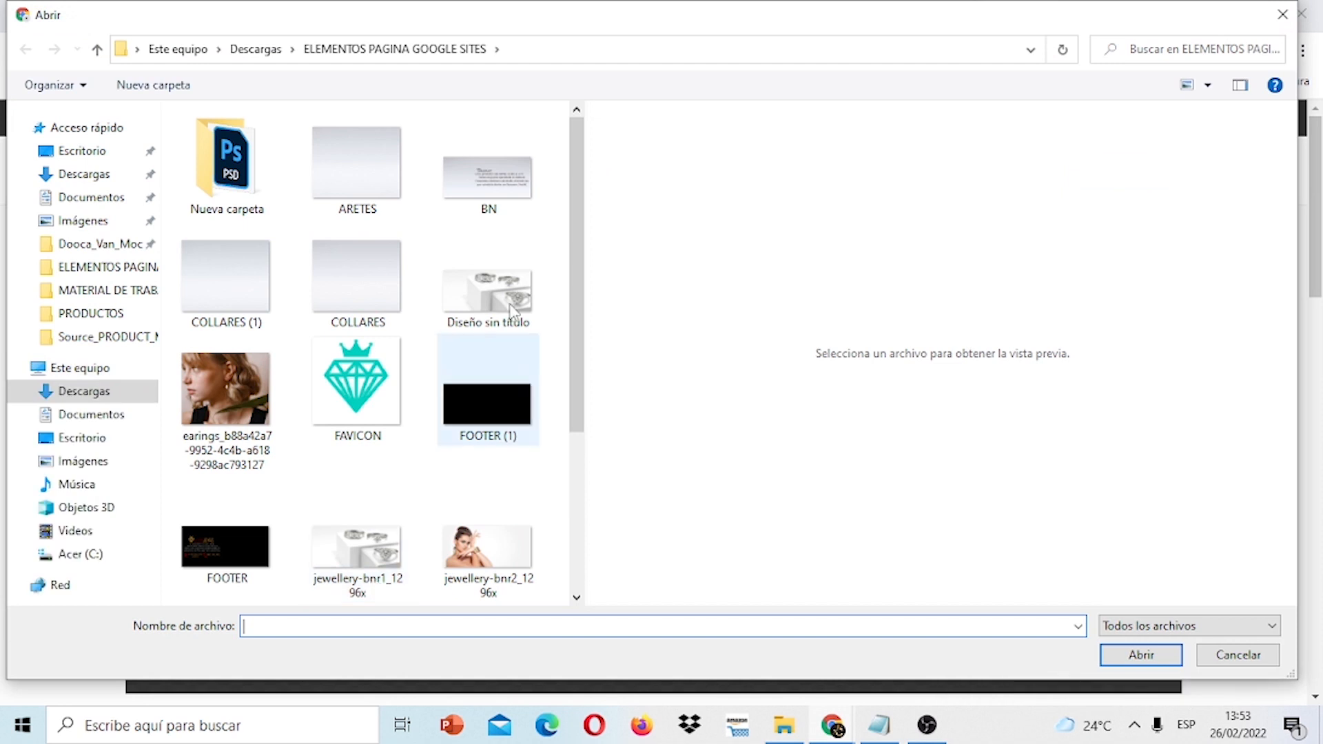
pyautogui.click(97, 441)
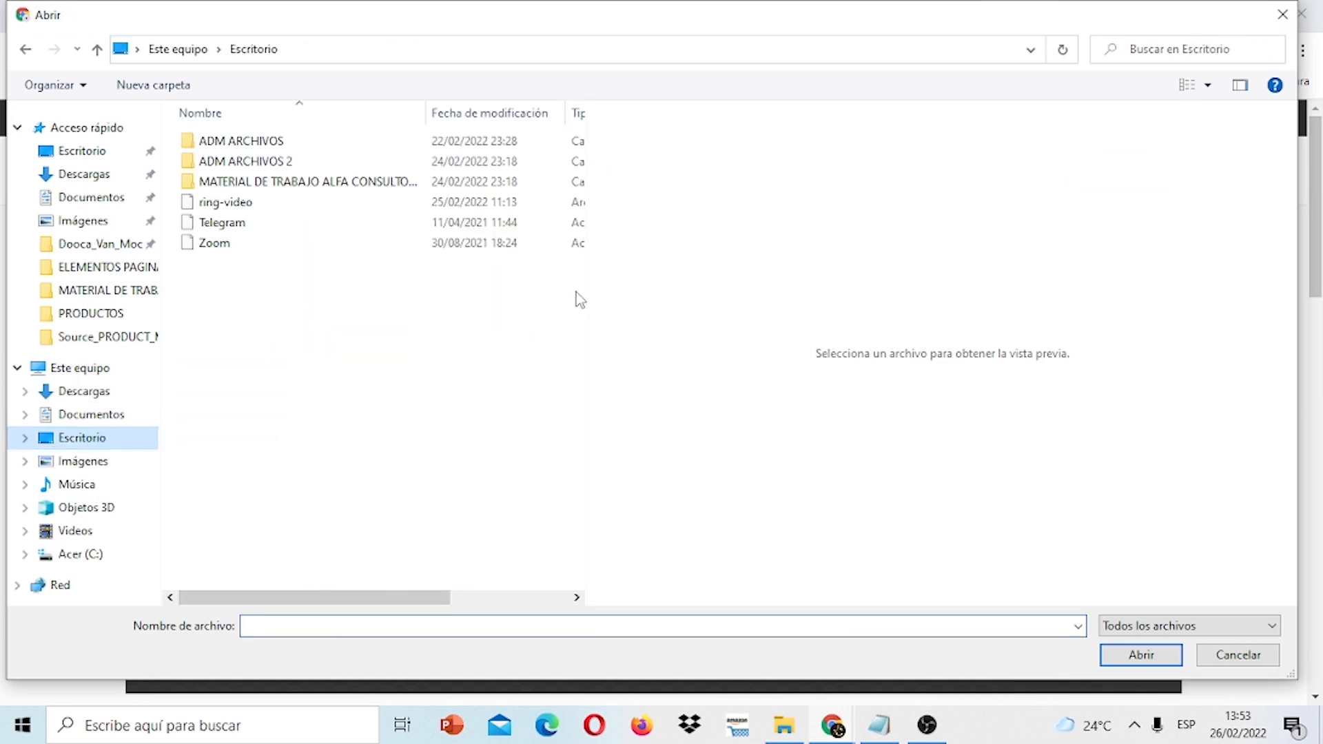
pyautogui.click(268, 208)
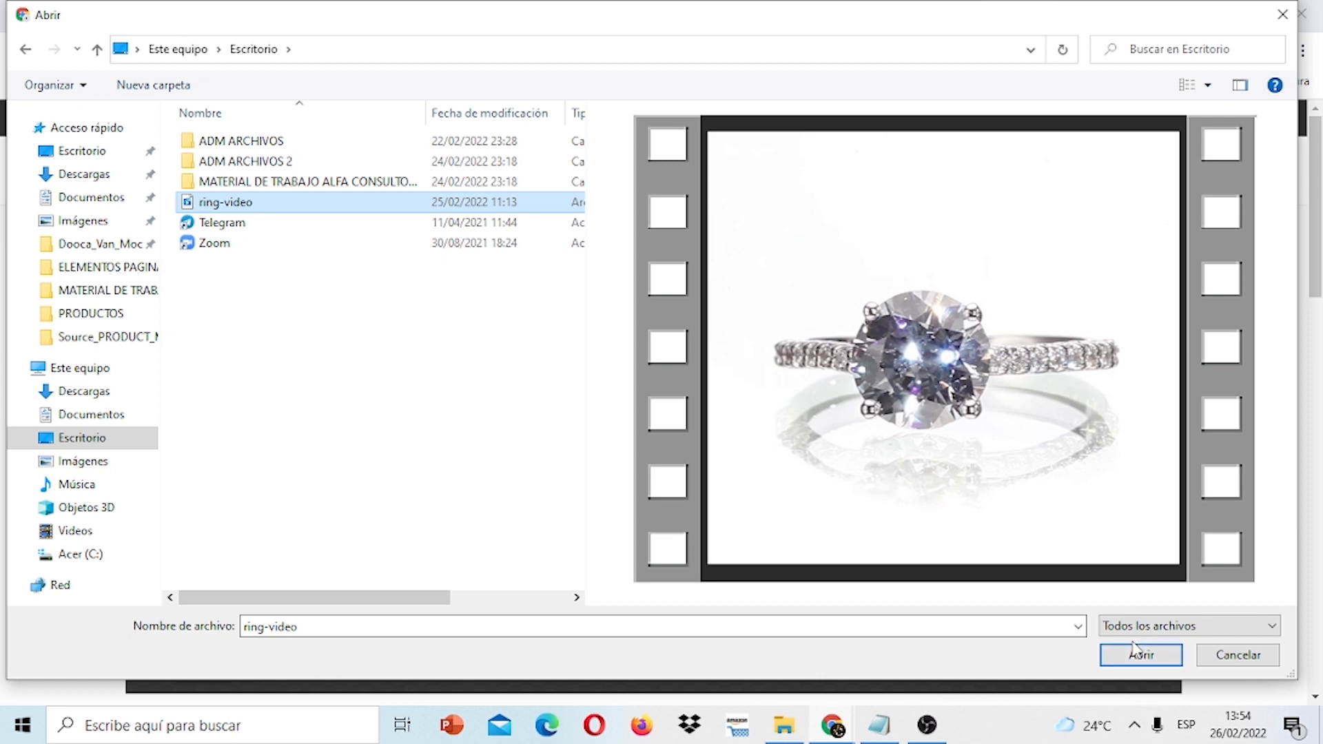
pyautogui.click(1139, 663)
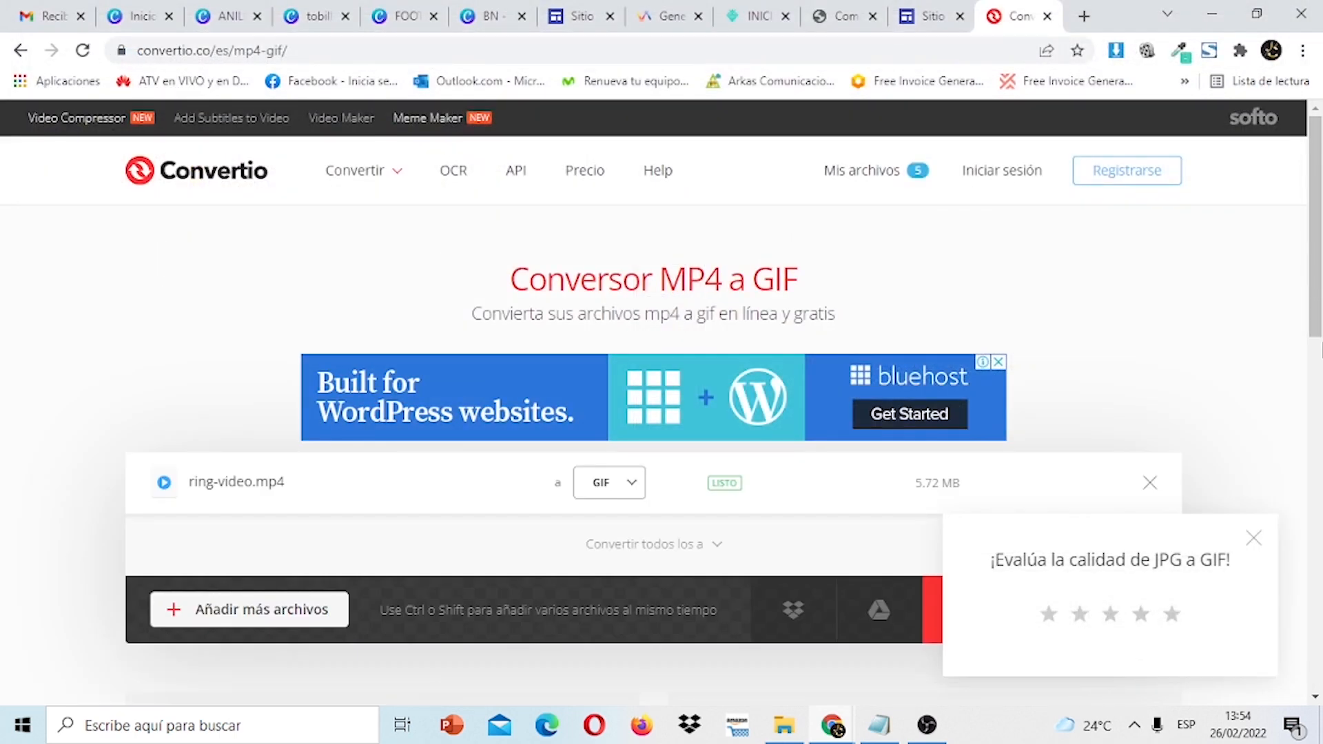
pyautogui.moveTo(1321, 235); pyautogui.dragTo(1321, 281)
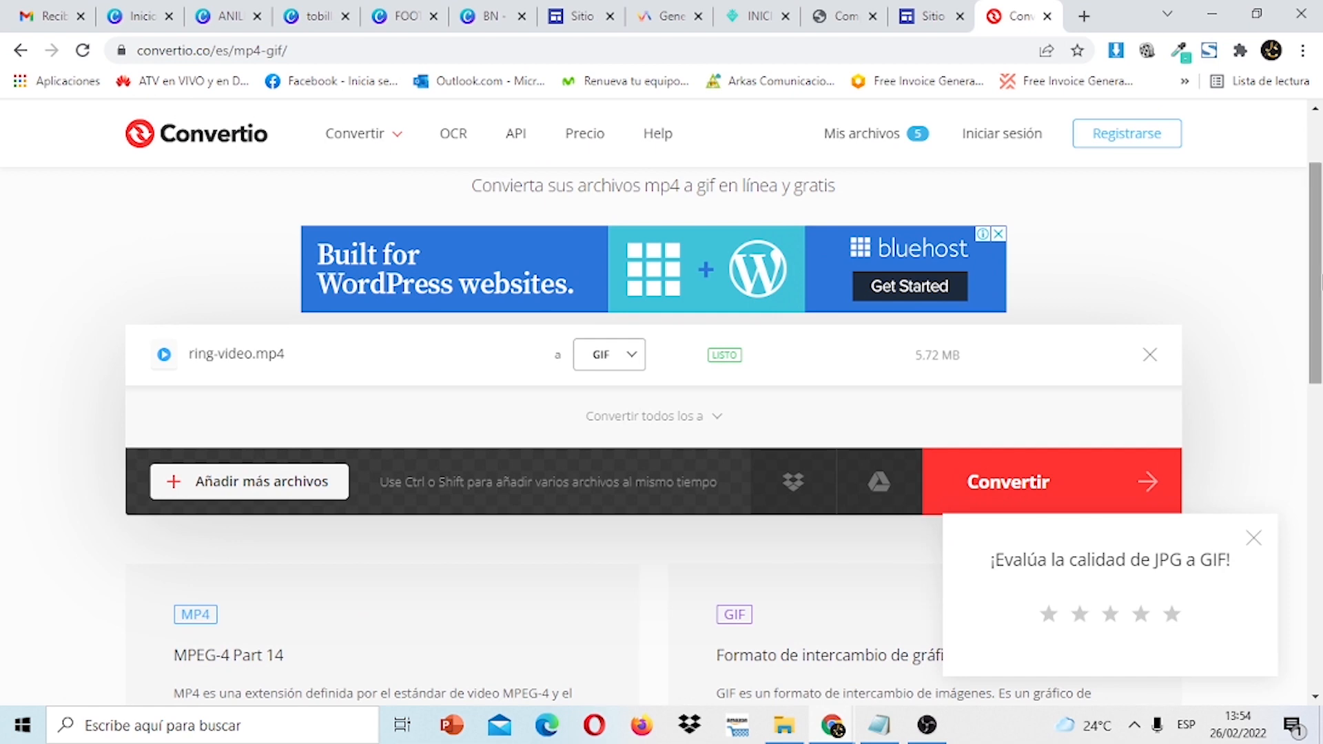
# Convert ring-video to GIF, download ring-video_1.gif, and return to the Google Sites editor.
pyautogui.click(615, 8)
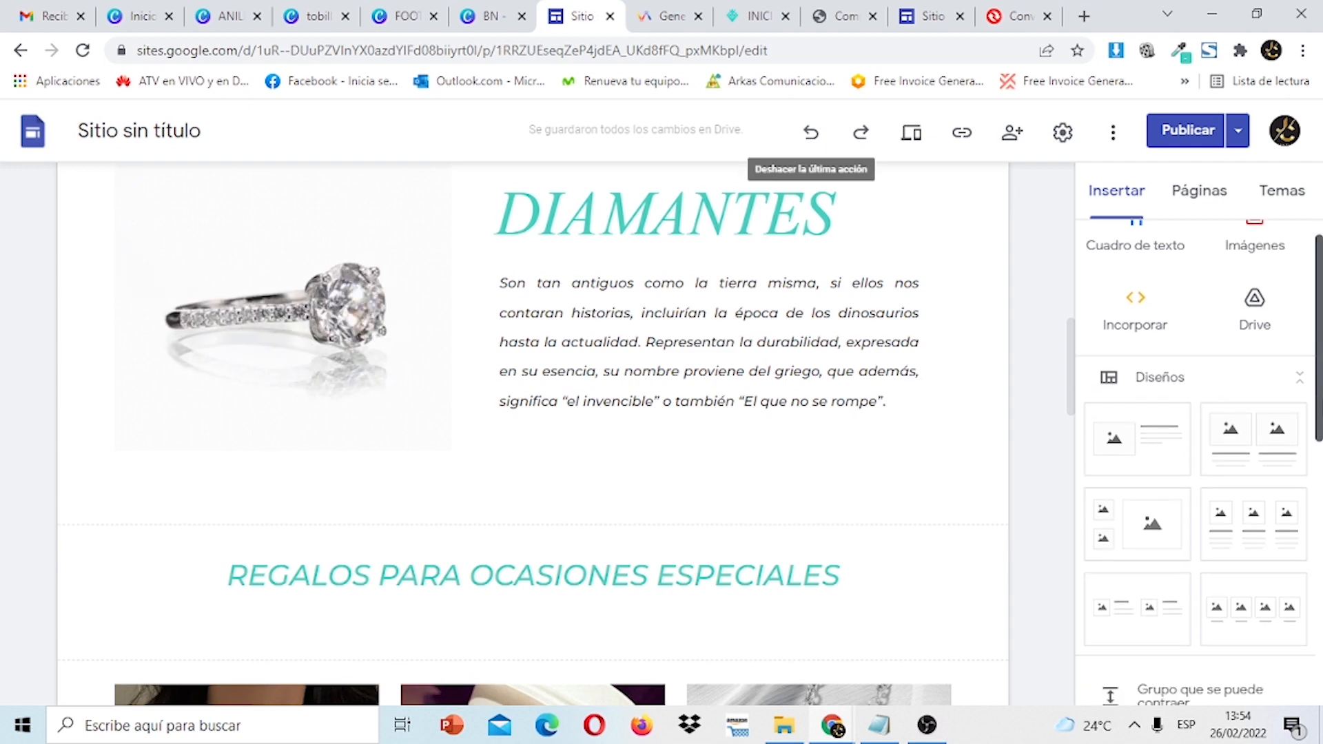
pyautogui.scroll(-6, 1178, 508)
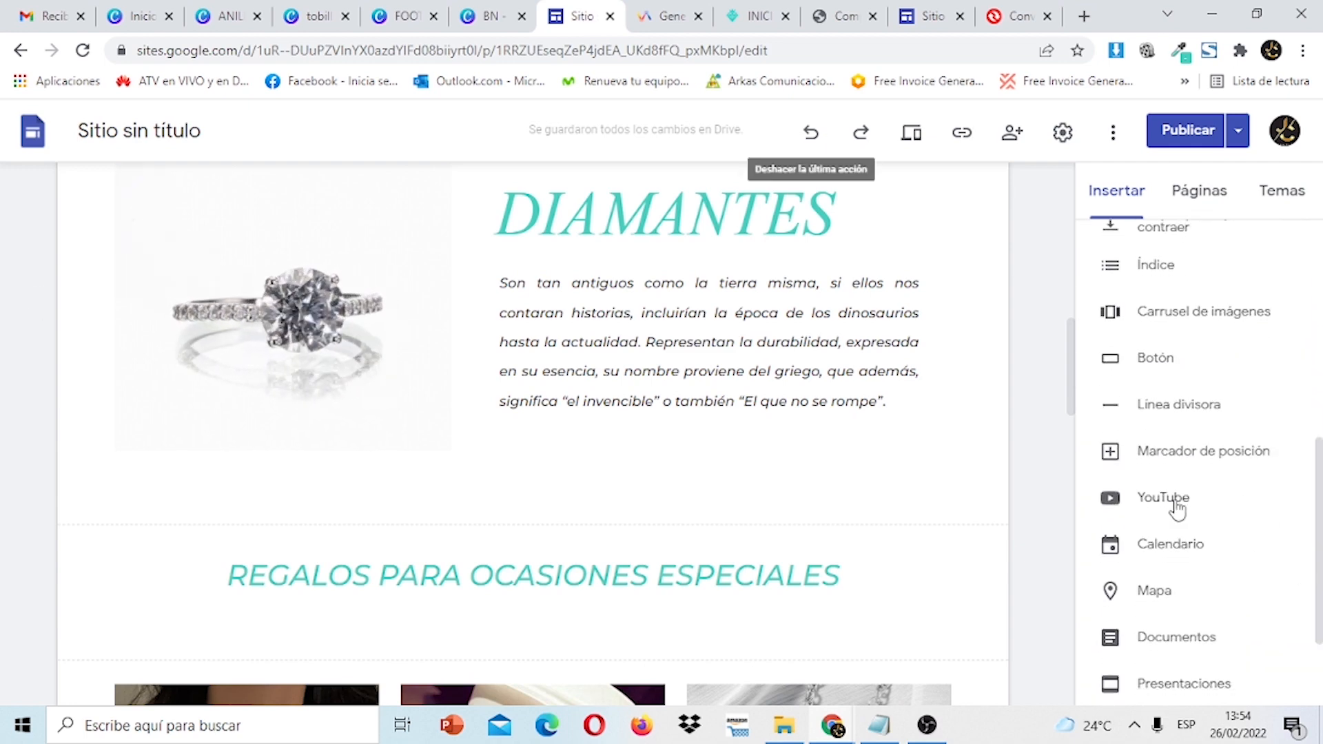
pyautogui.moveTo(1071, 367); pyautogui.dragTo(974, 172)
pyautogui.click(1003, 19)
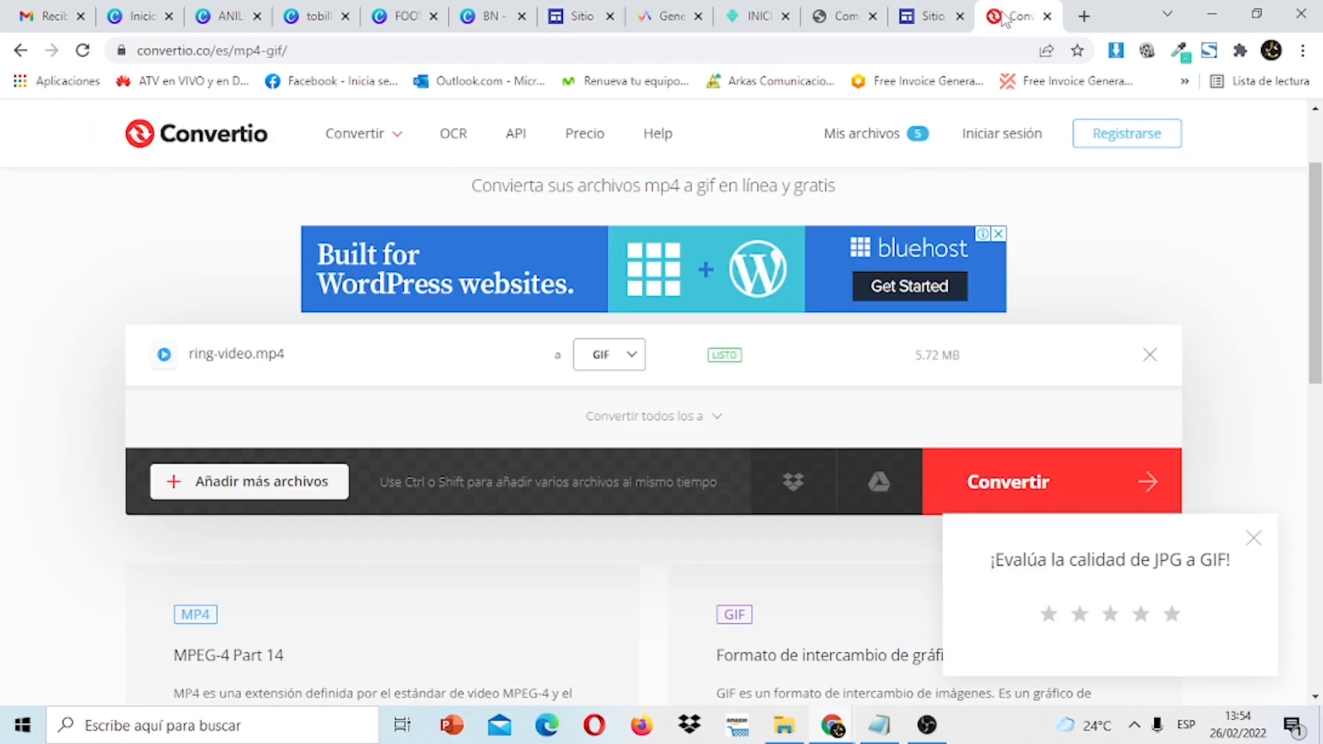
pyautogui.click(1020, 473)
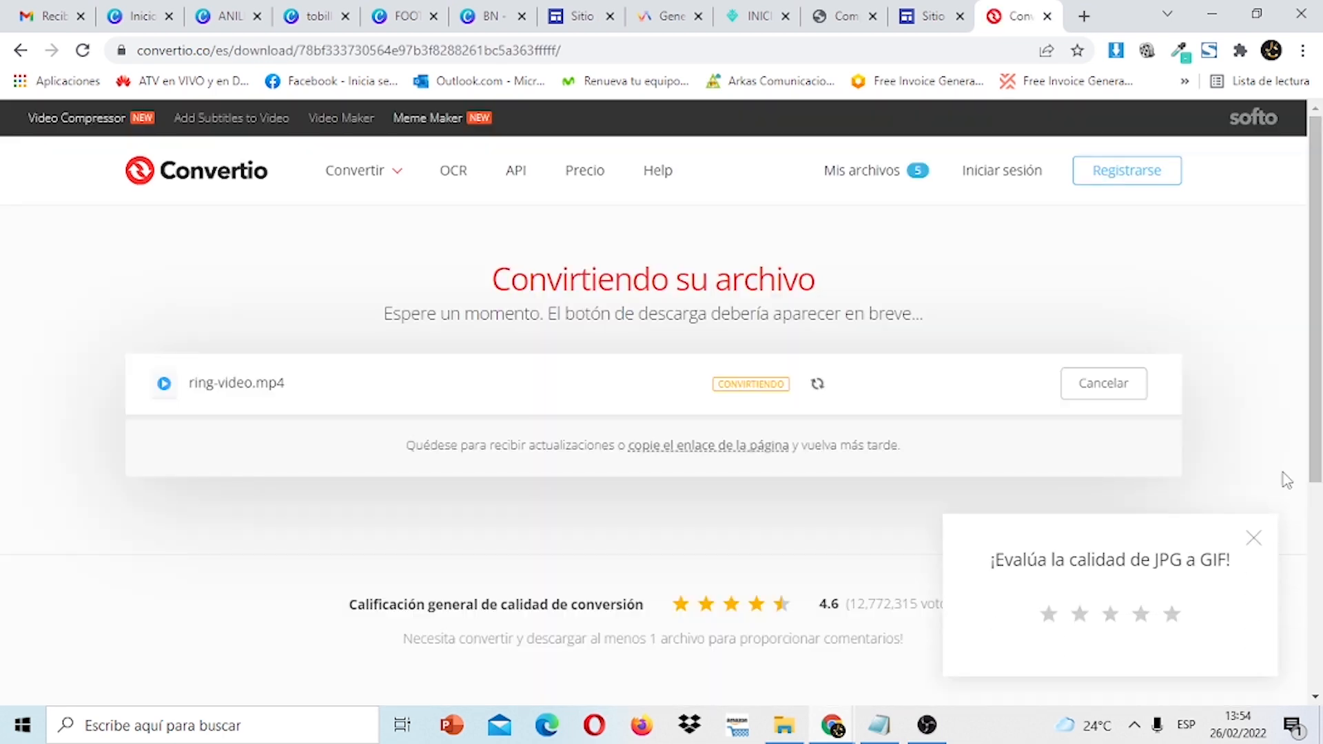
pyautogui.click(1254, 539)
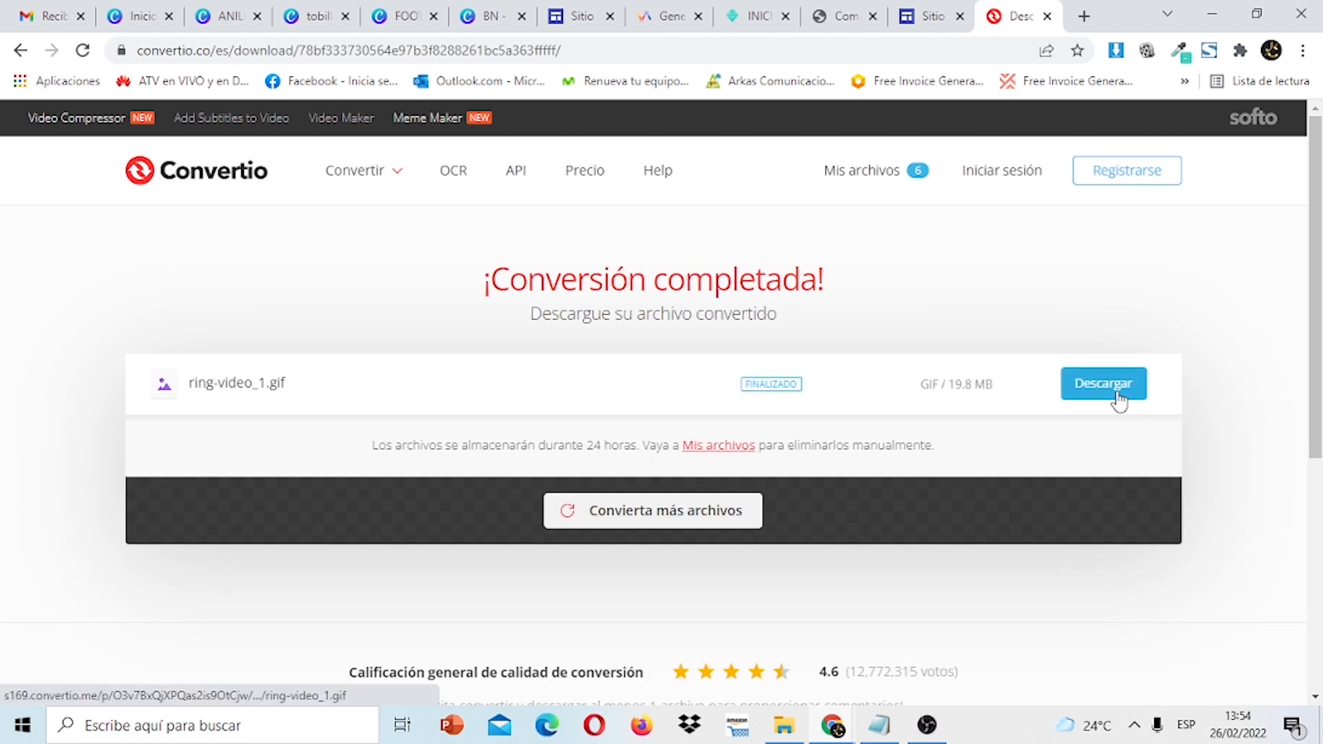
pyautogui.click(1116, 396)
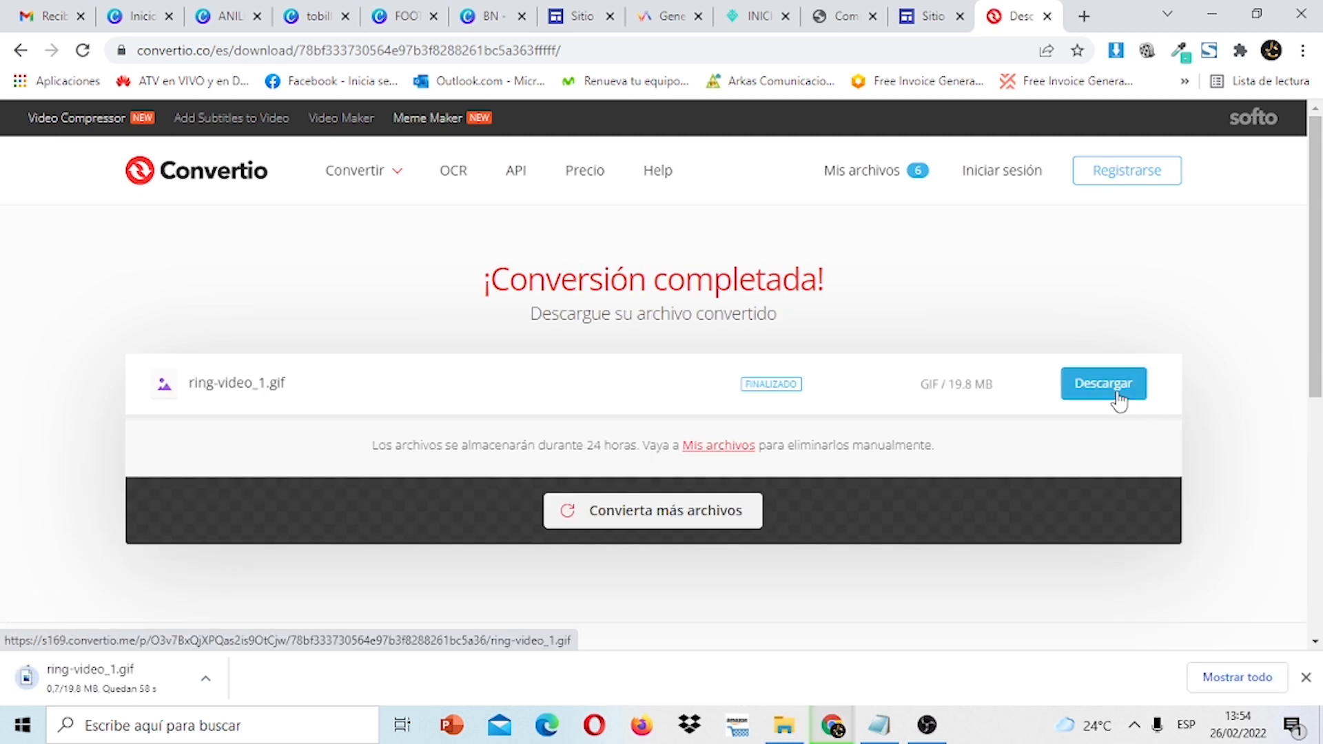
pyautogui.click(927, 10)
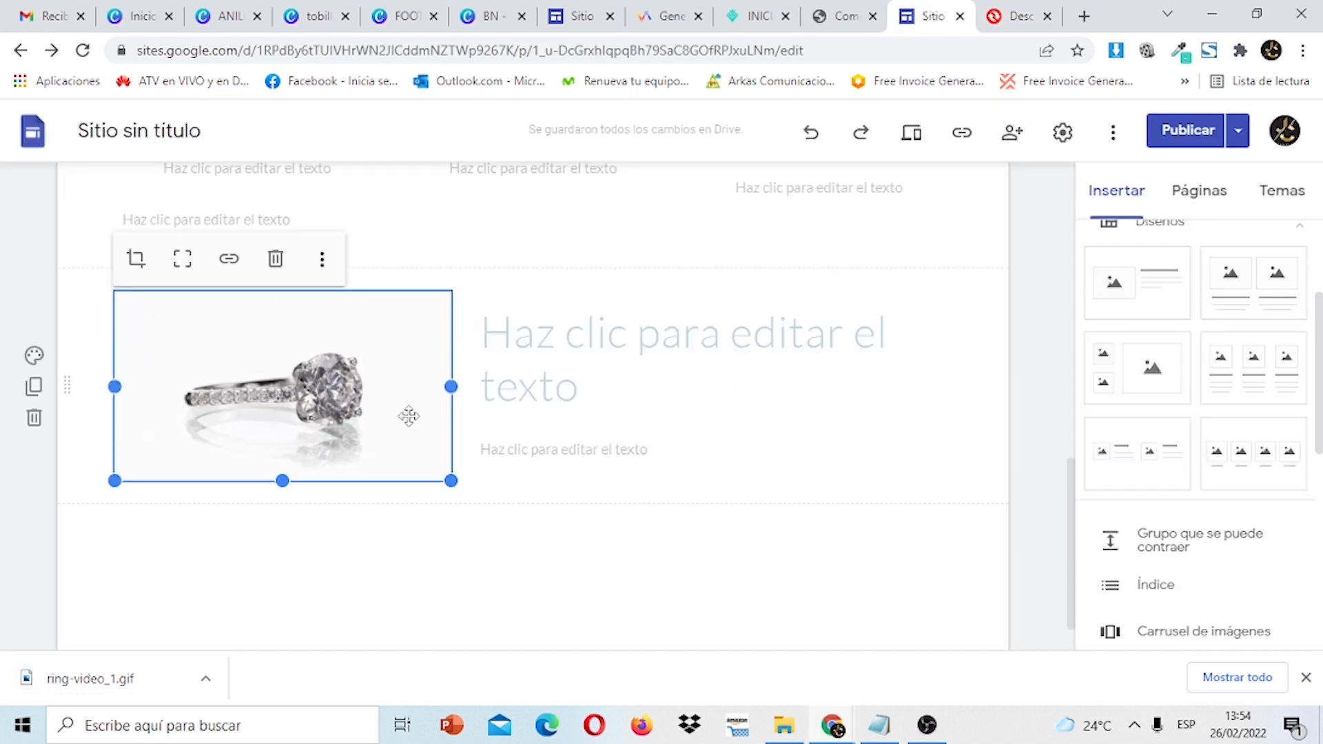
# Copy the DIAMANTES heading from the original site into the new section's heading box.
pyautogui.click(565, 340)
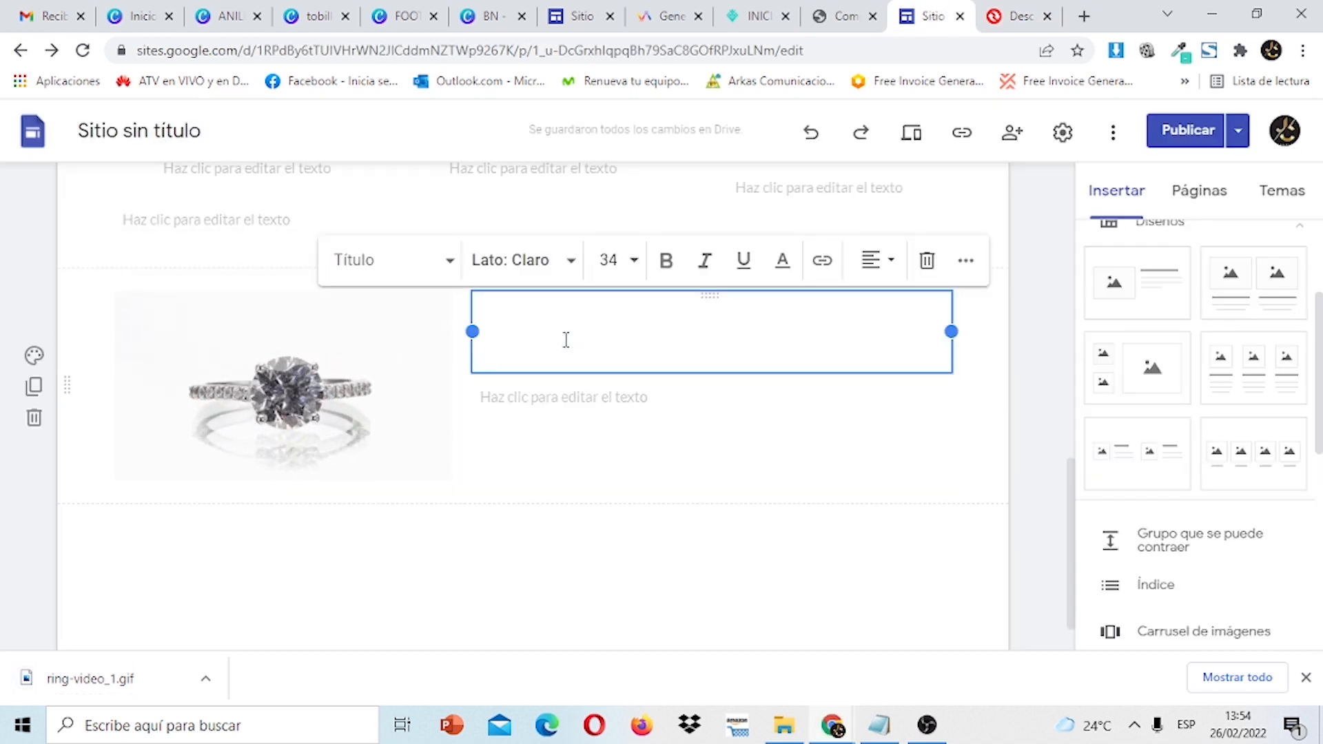
pyautogui.click(557, 12)
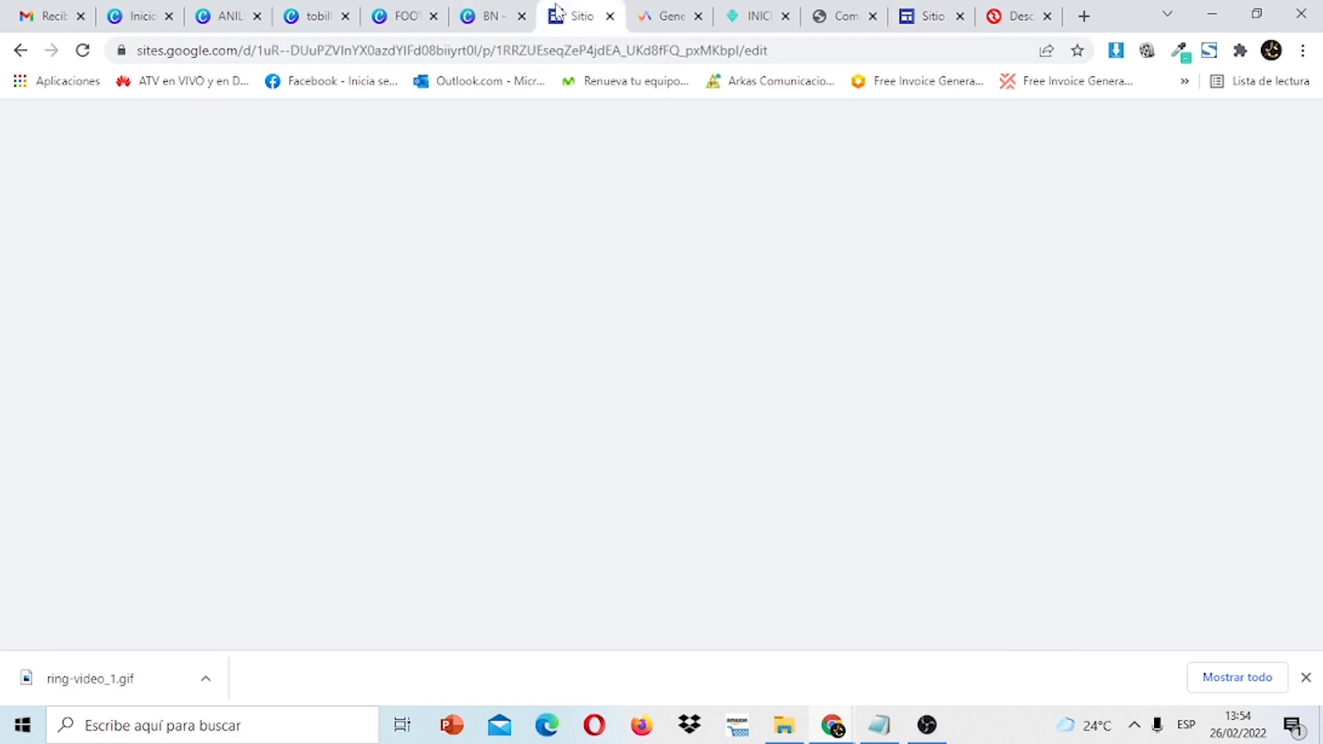
pyautogui.moveTo(1073, 387); pyautogui.dragTo(1072, 326)
pyautogui.click(847, 393)
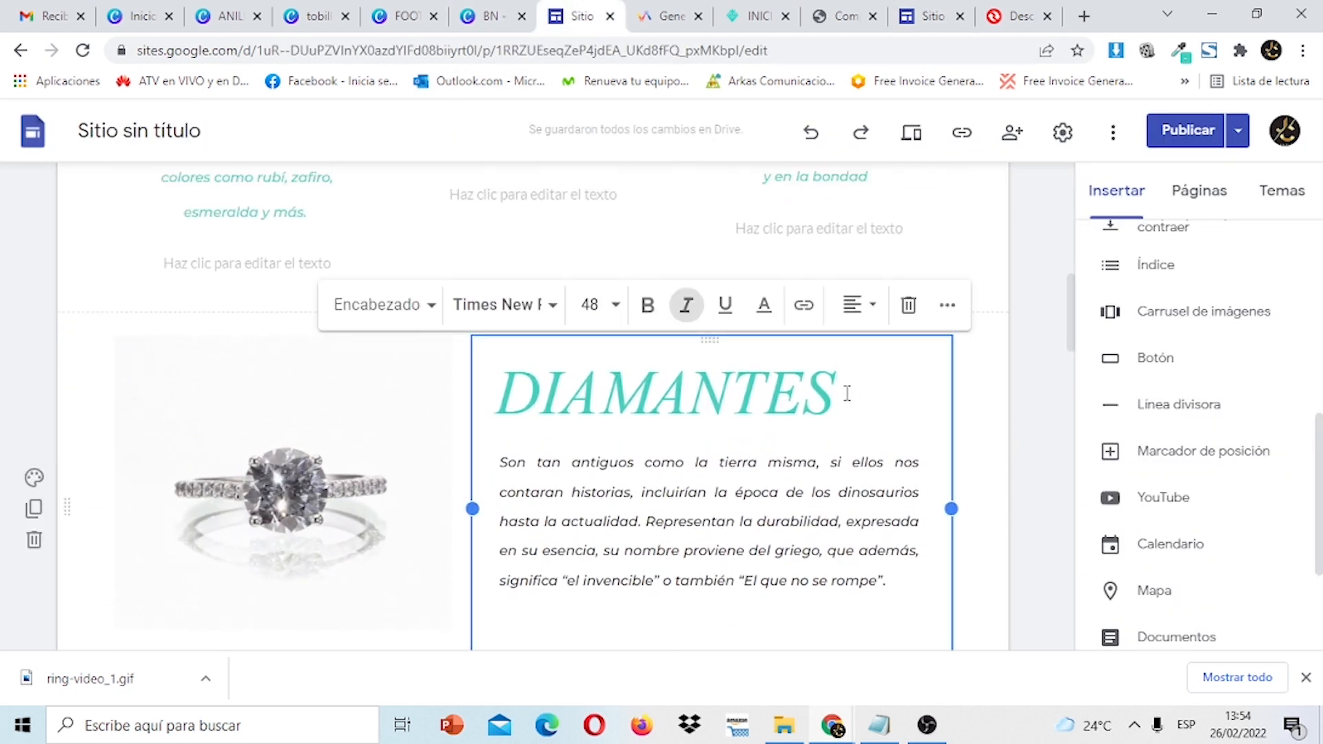
pyautogui.moveTo(847, 392); pyautogui.dragTo(501, 395)
pyautogui.rightClick(505, 396)
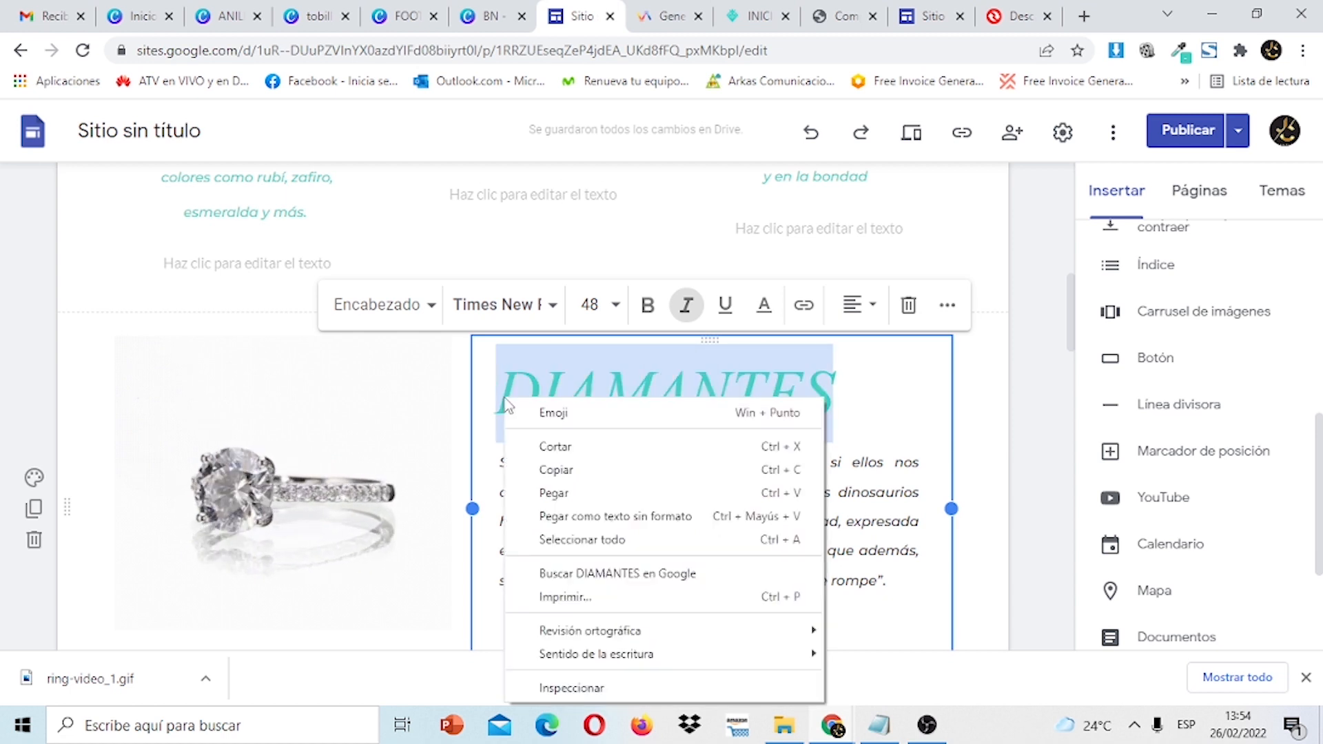
pyautogui.click(554, 468)
pyautogui.click(921, 12)
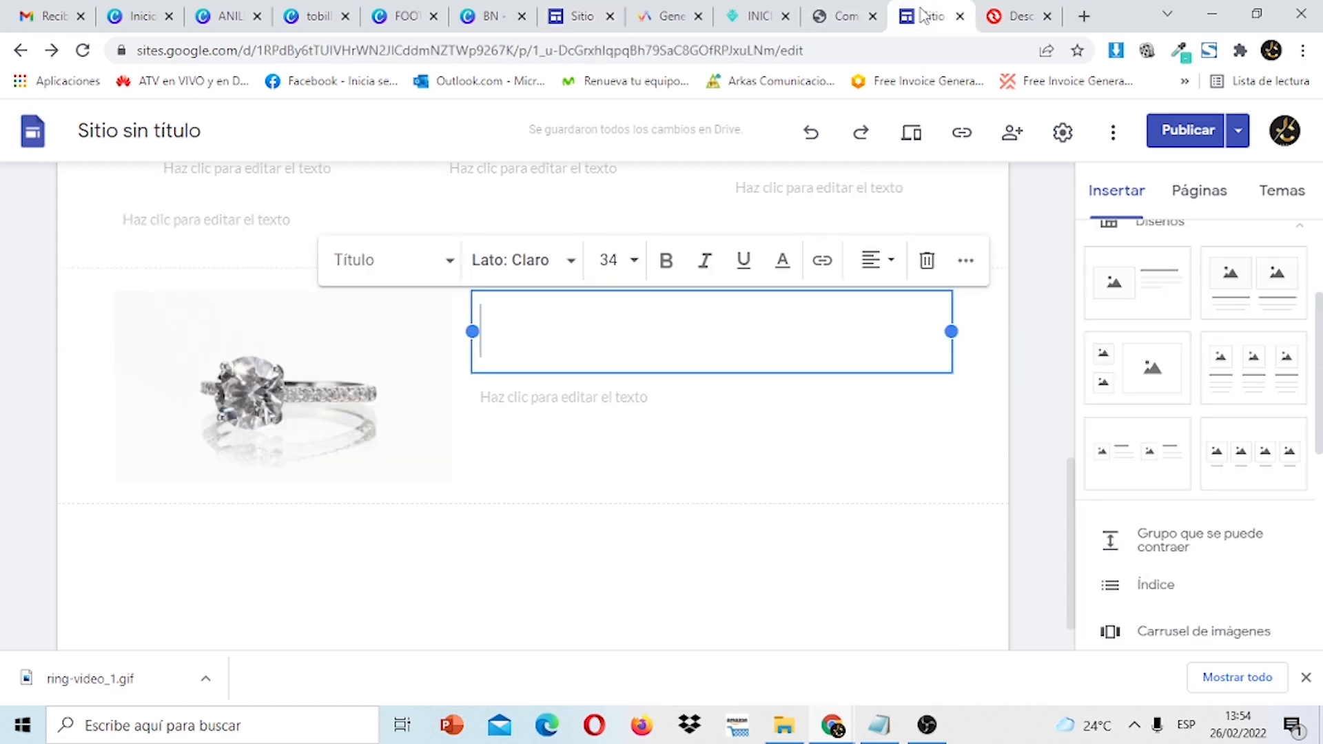
pyautogui.rightClick(582, 337)
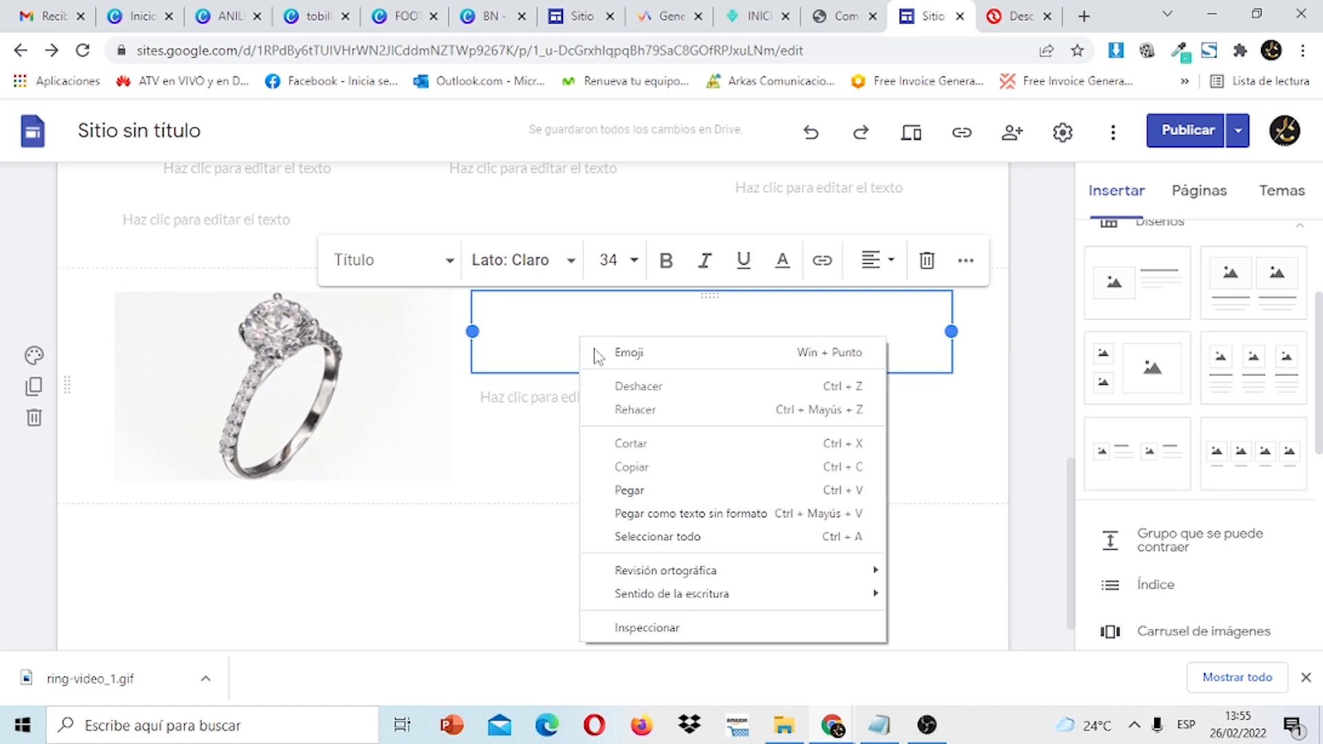
pyautogui.click(593, 490)
# Copy the diamond description paragraph from the original site into the text box below DIAMANTES.
pyautogui.click(600, 443)
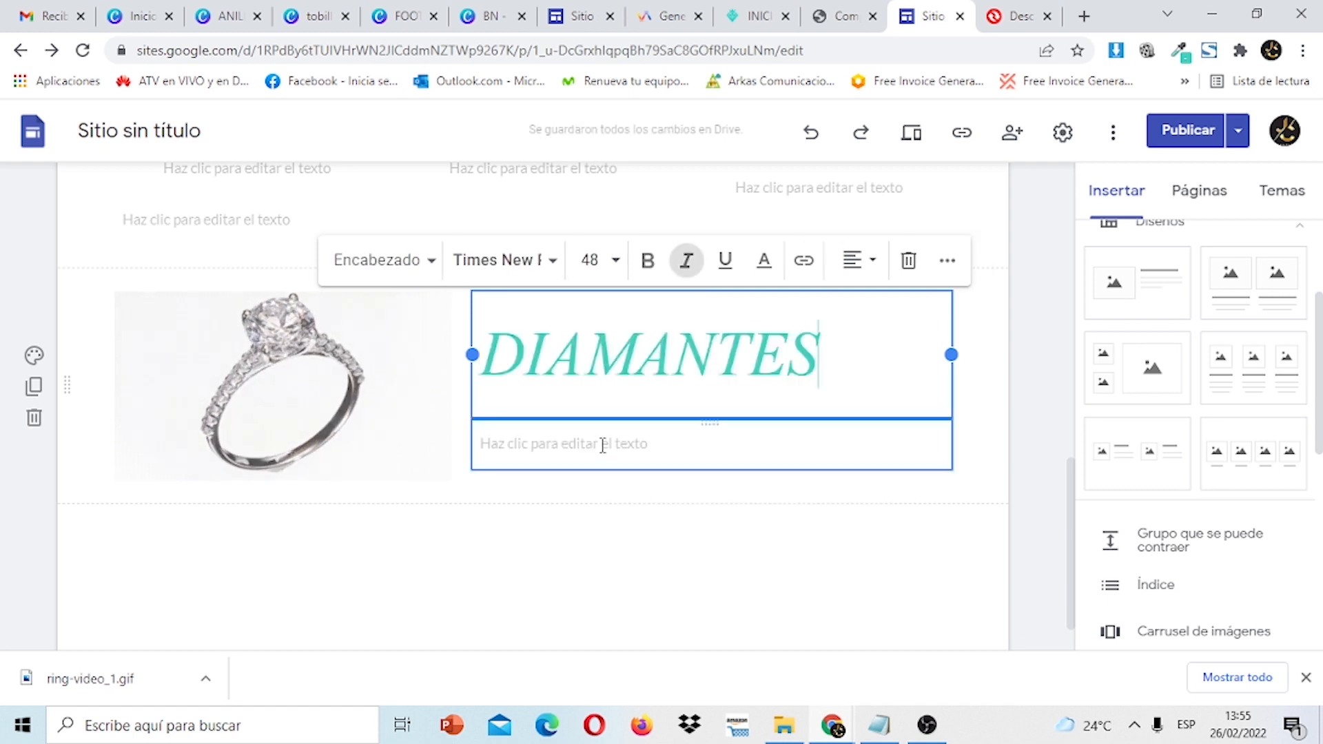
pyautogui.click(555, 15)
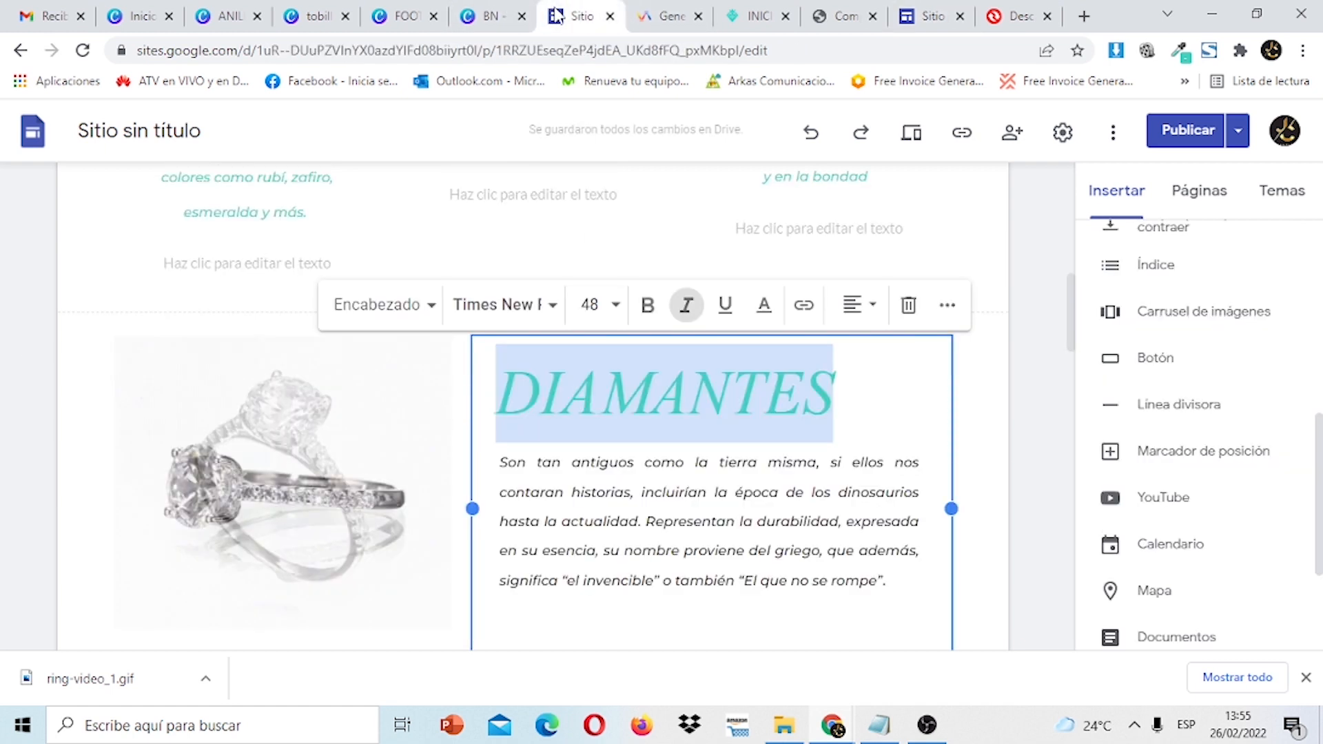
pyautogui.moveTo(895, 586); pyautogui.dragTo(505, 467)
pyautogui.rightClick(505, 467)
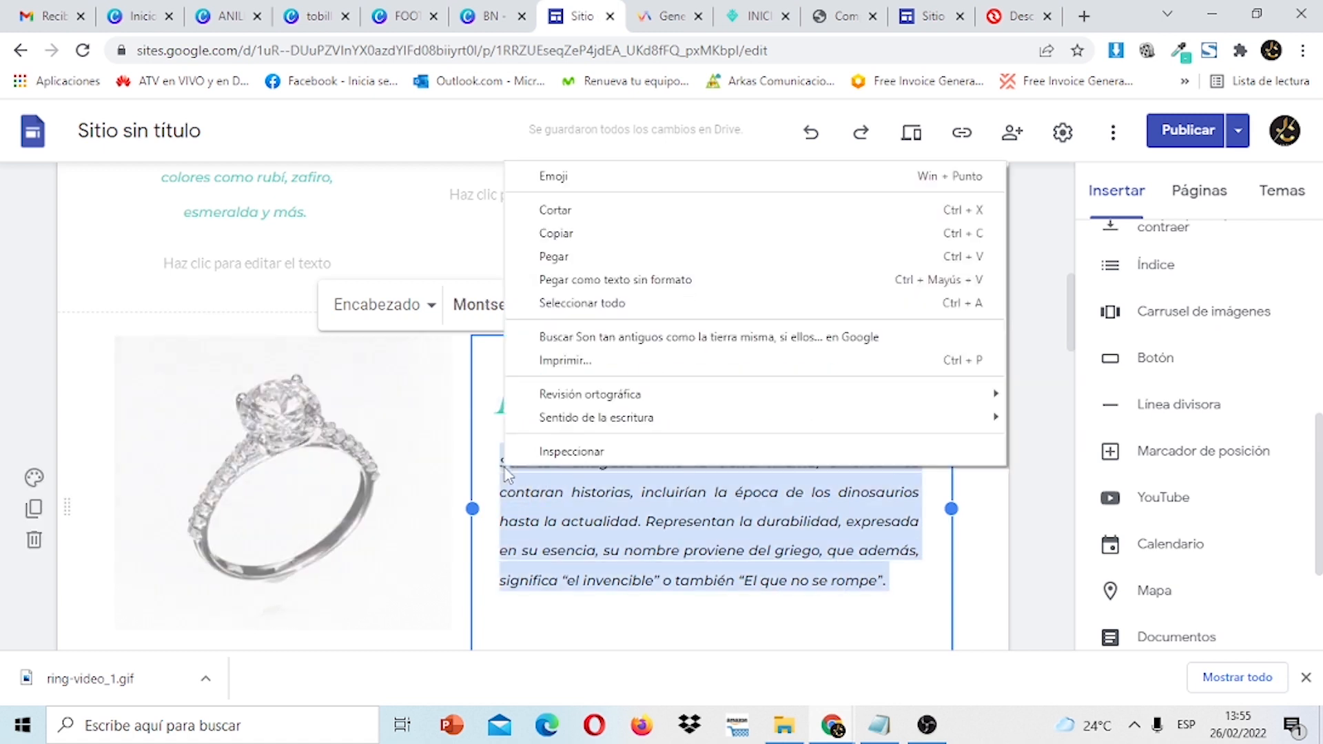
pyautogui.click(600, 243)
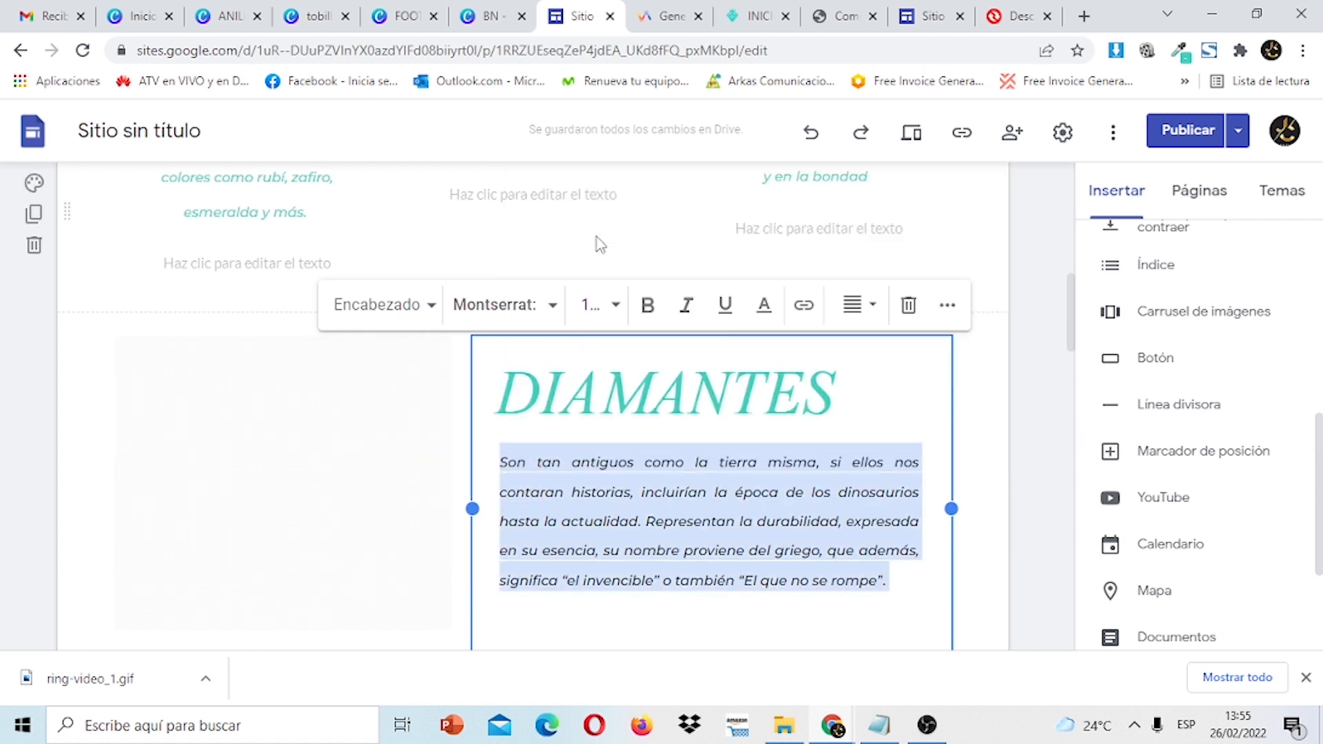
pyautogui.click(948, 14)
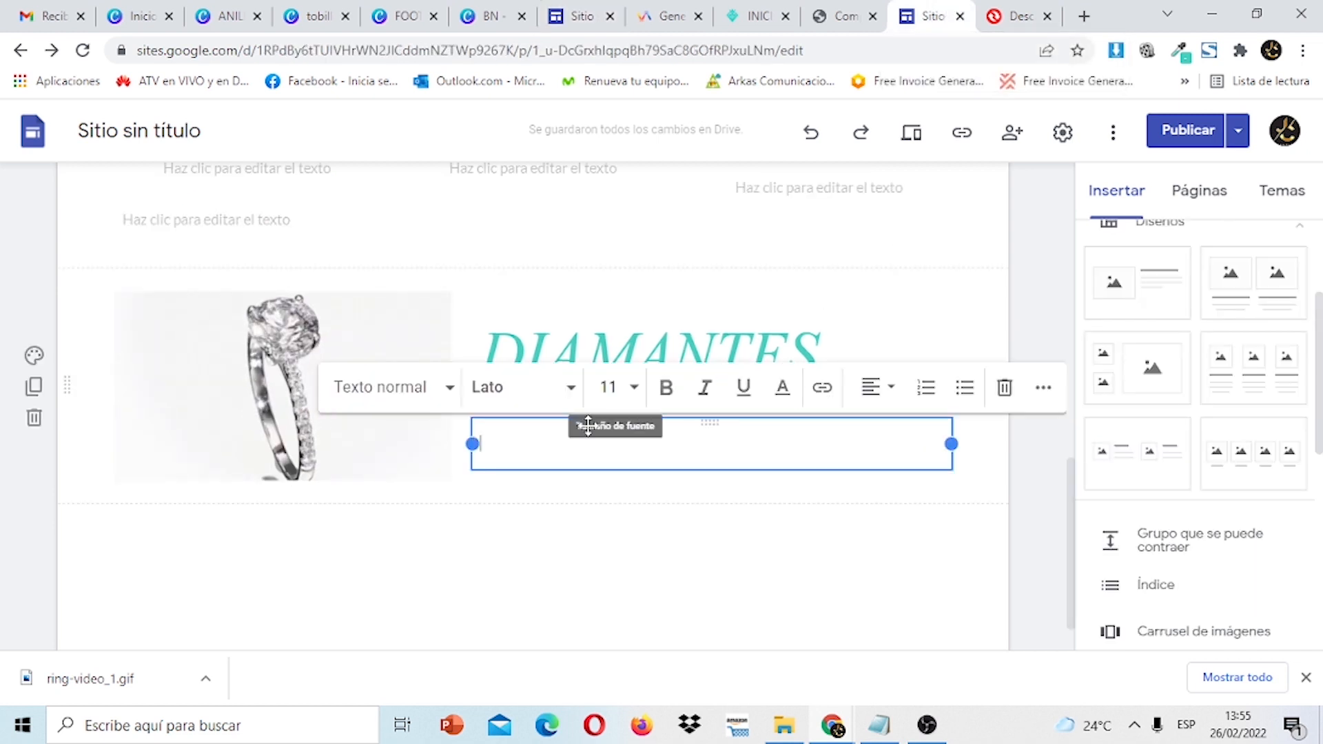
pyautogui.rightClick(573, 444)
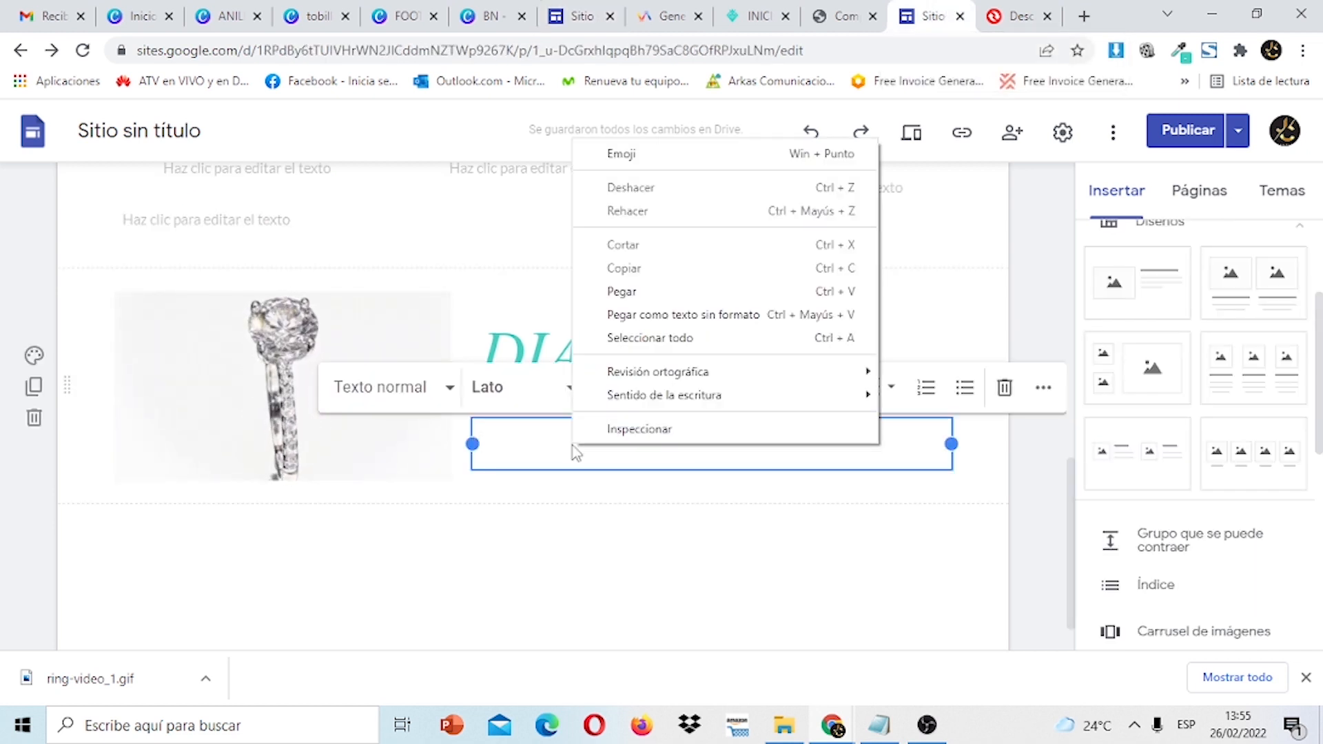
pyautogui.click(634, 298)
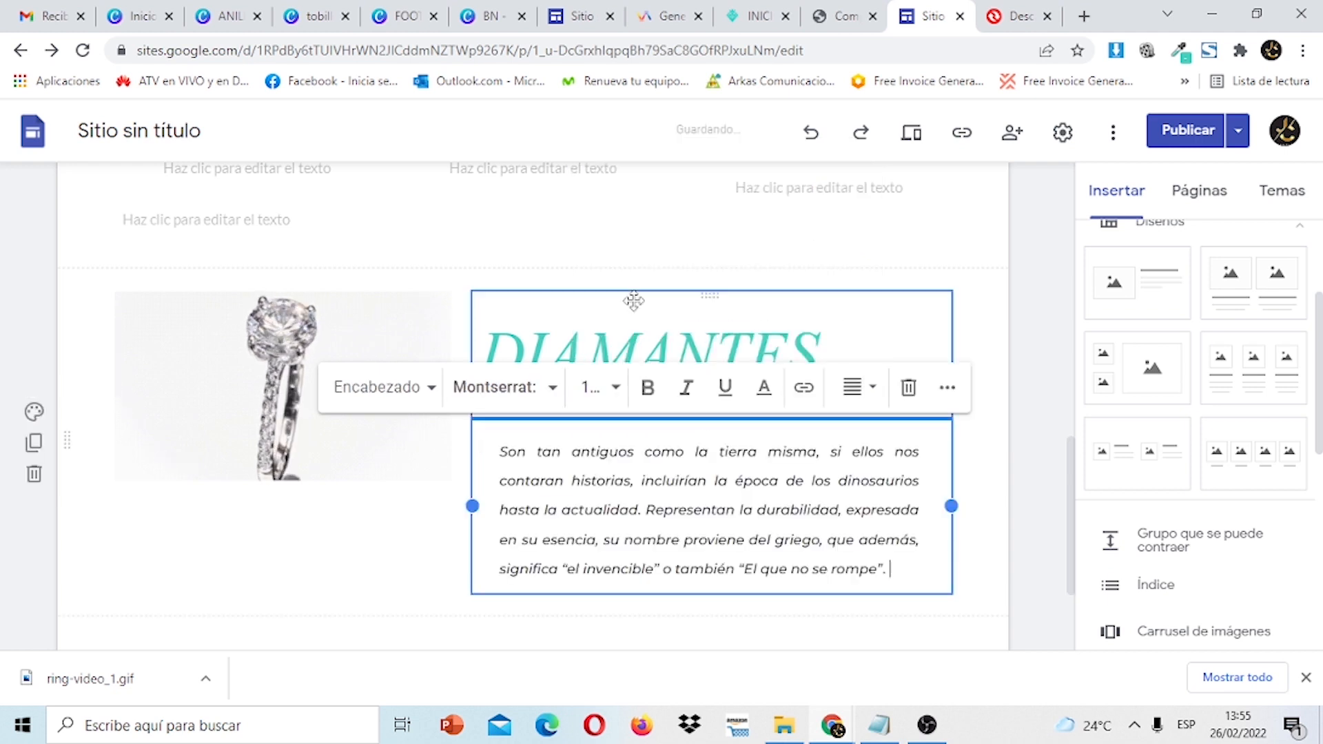
pyautogui.click(1014, 406)
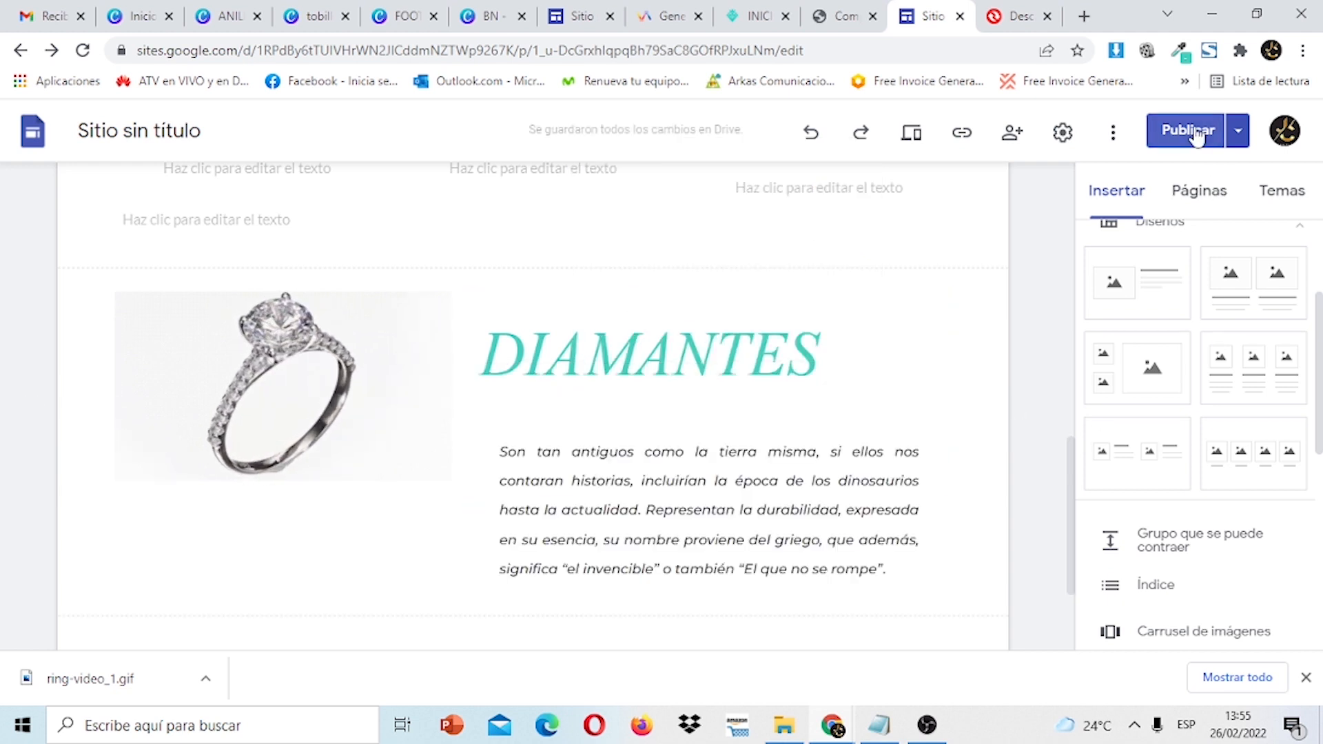
# Republish the site, then stretch the DIAMANTES ring image taller to match its paragraph.
pyautogui.click(1187, 130)
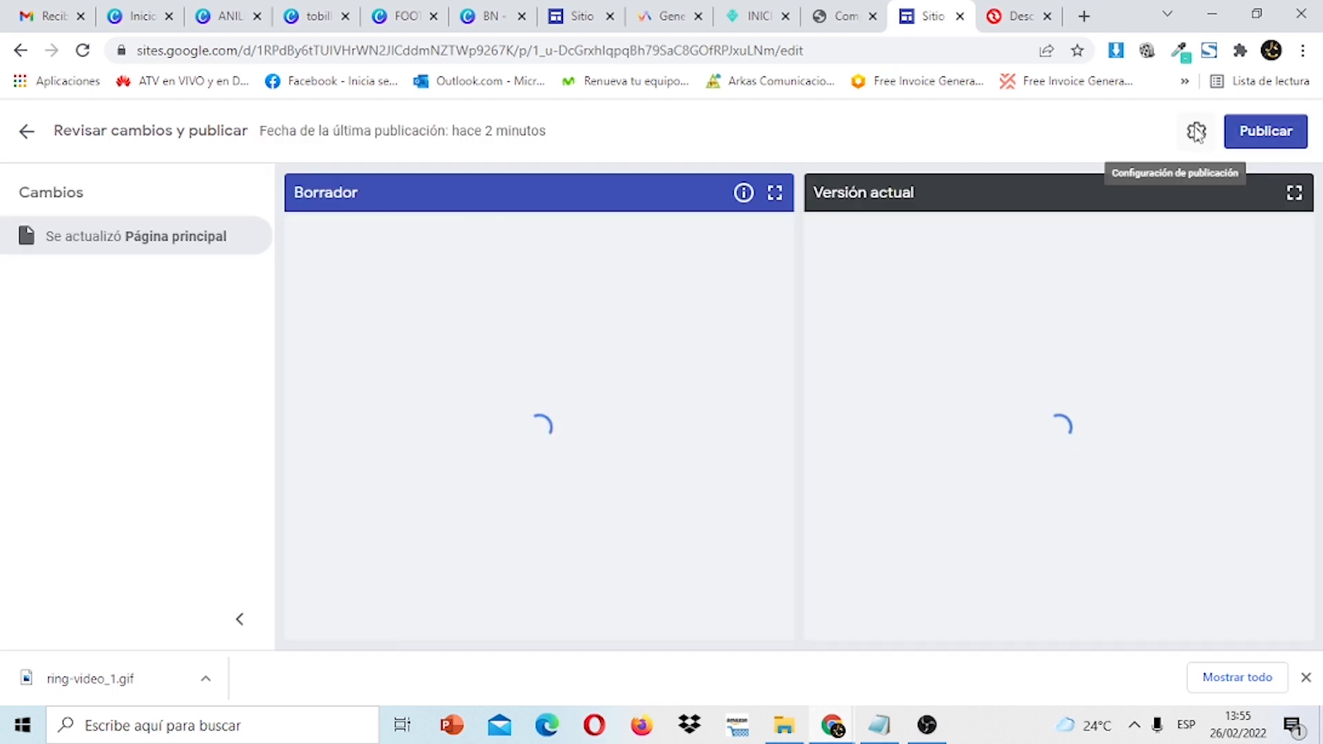
pyautogui.click(1265, 135)
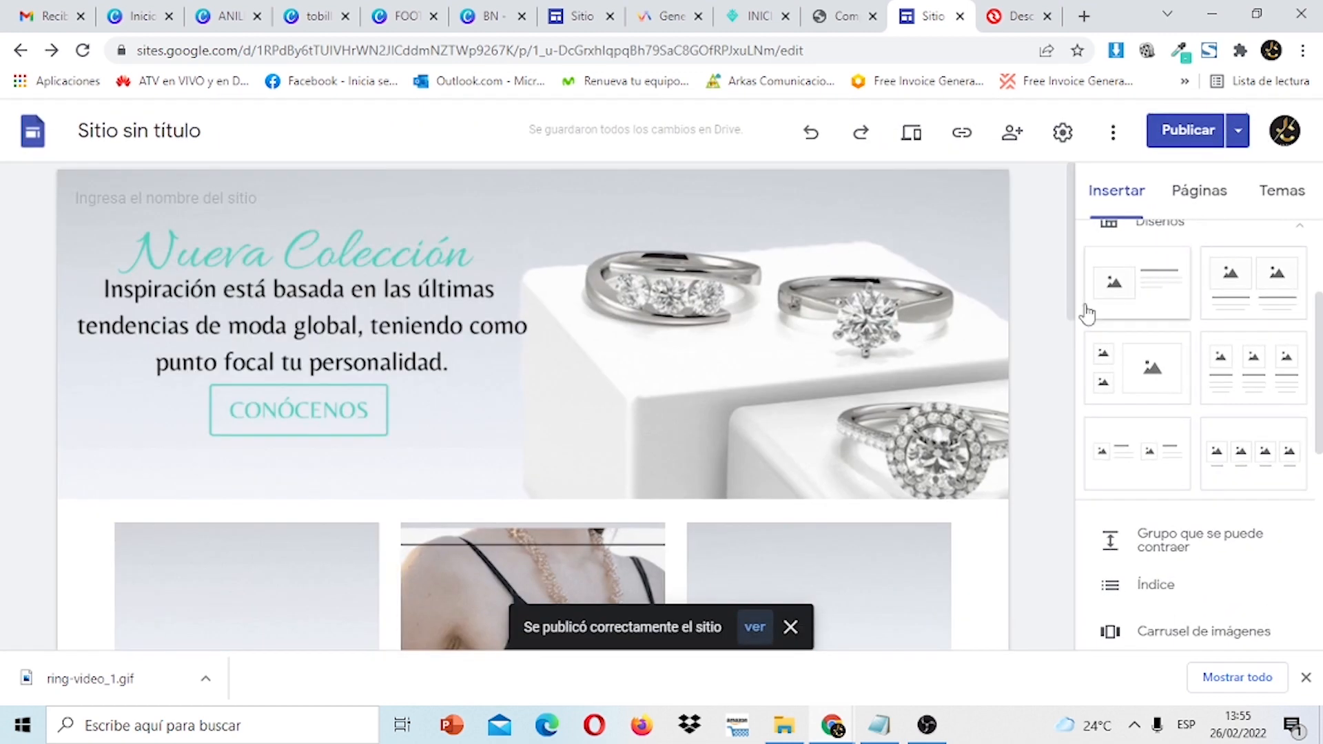
pyautogui.scroll(-4, 1085, 379)
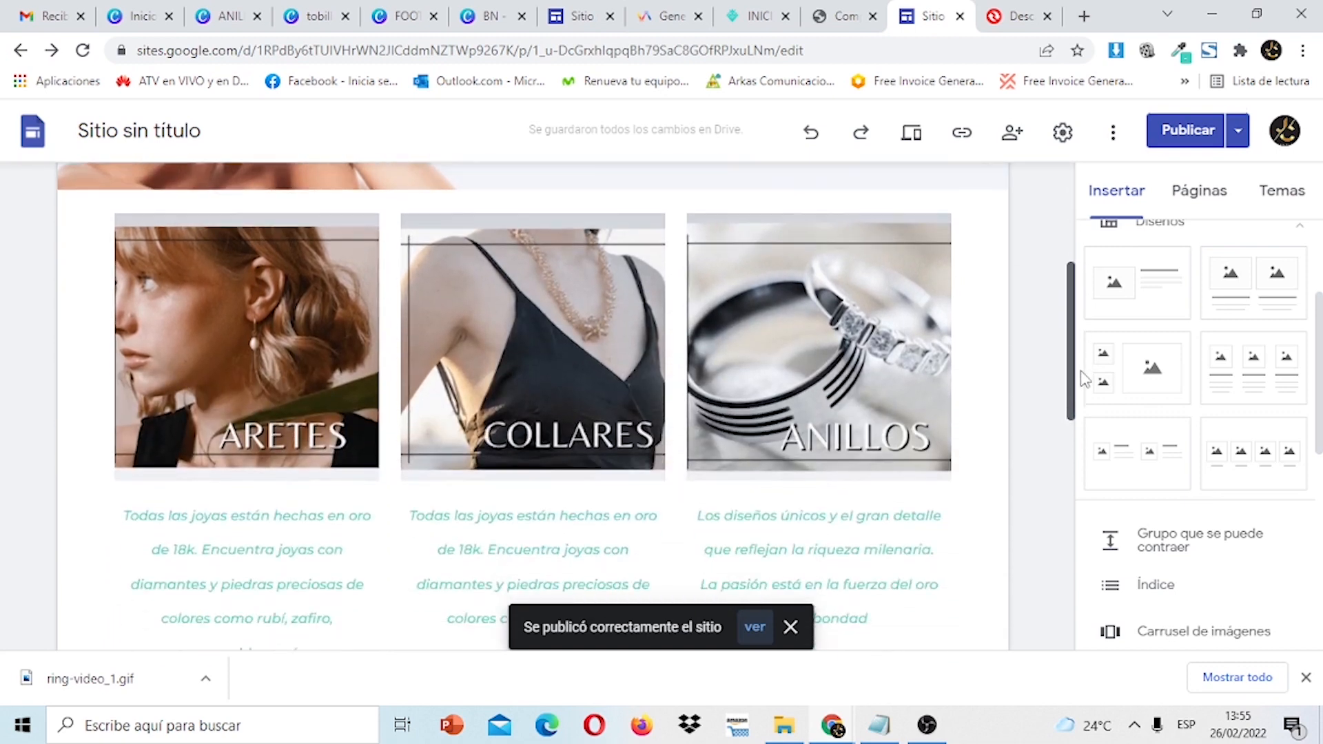
pyautogui.moveTo(1085, 379); pyautogui.dragTo(1099, 558)
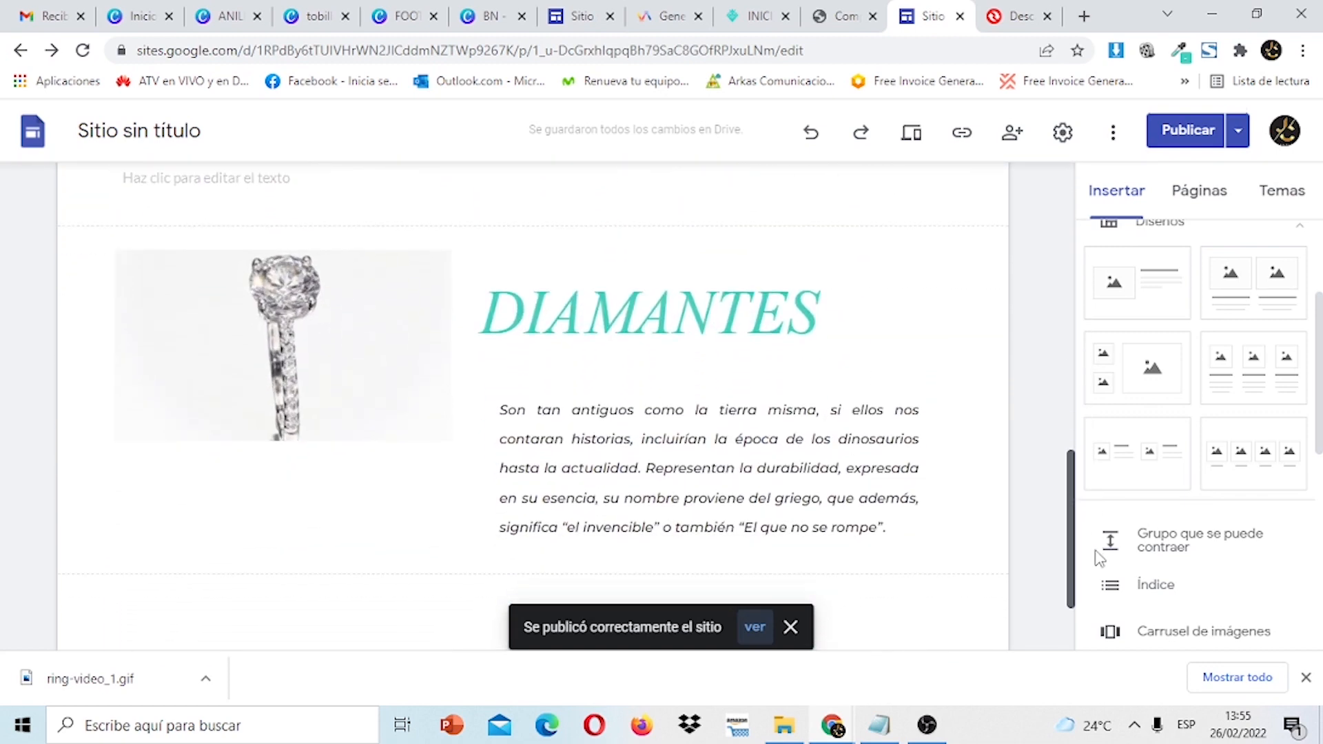
pyautogui.click(378, 390)
pyautogui.moveTo(282, 441); pyautogui.dragTo(277, 540)
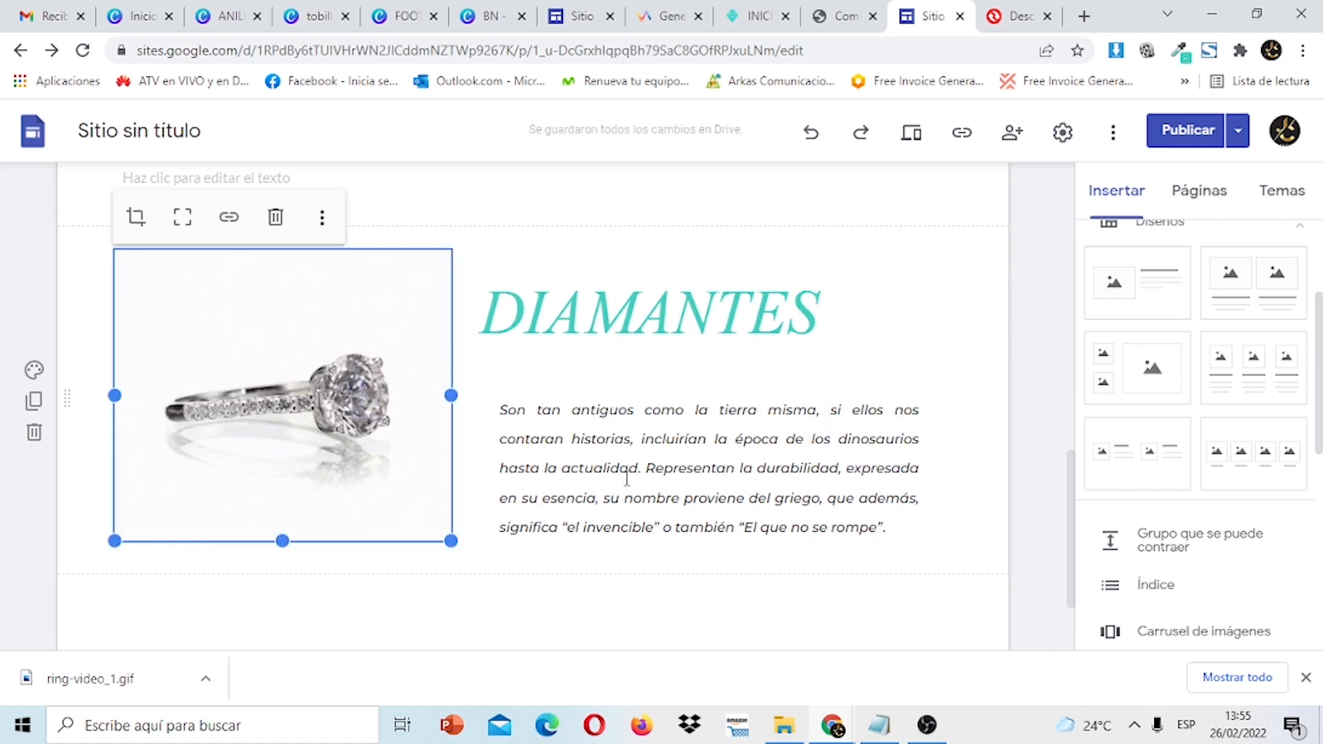
pyautogui.click(1037, 405)
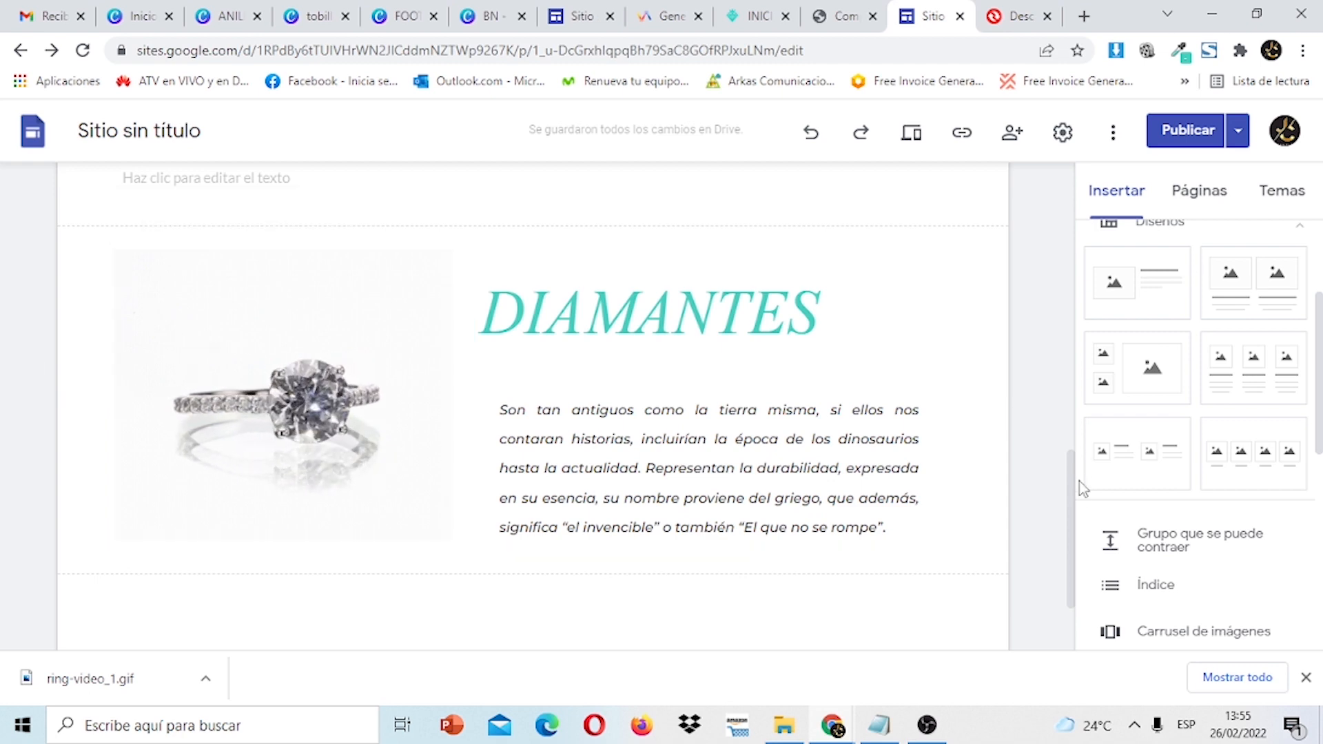
pyautogui.moveTo(1076, 493); pyautogui.dragTo(1077, 184)
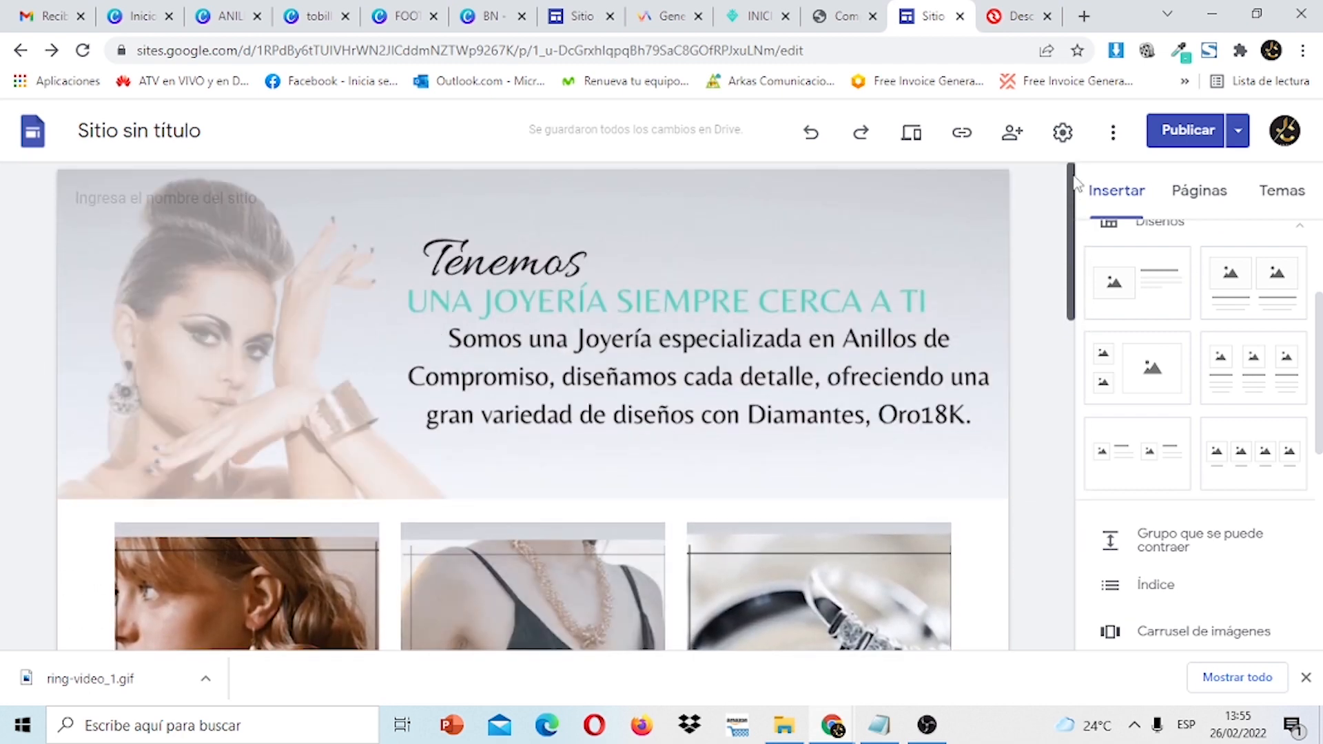
# In the site settings, keep the navigation colour as Transparente.
pyautogui.click(1063, 133)
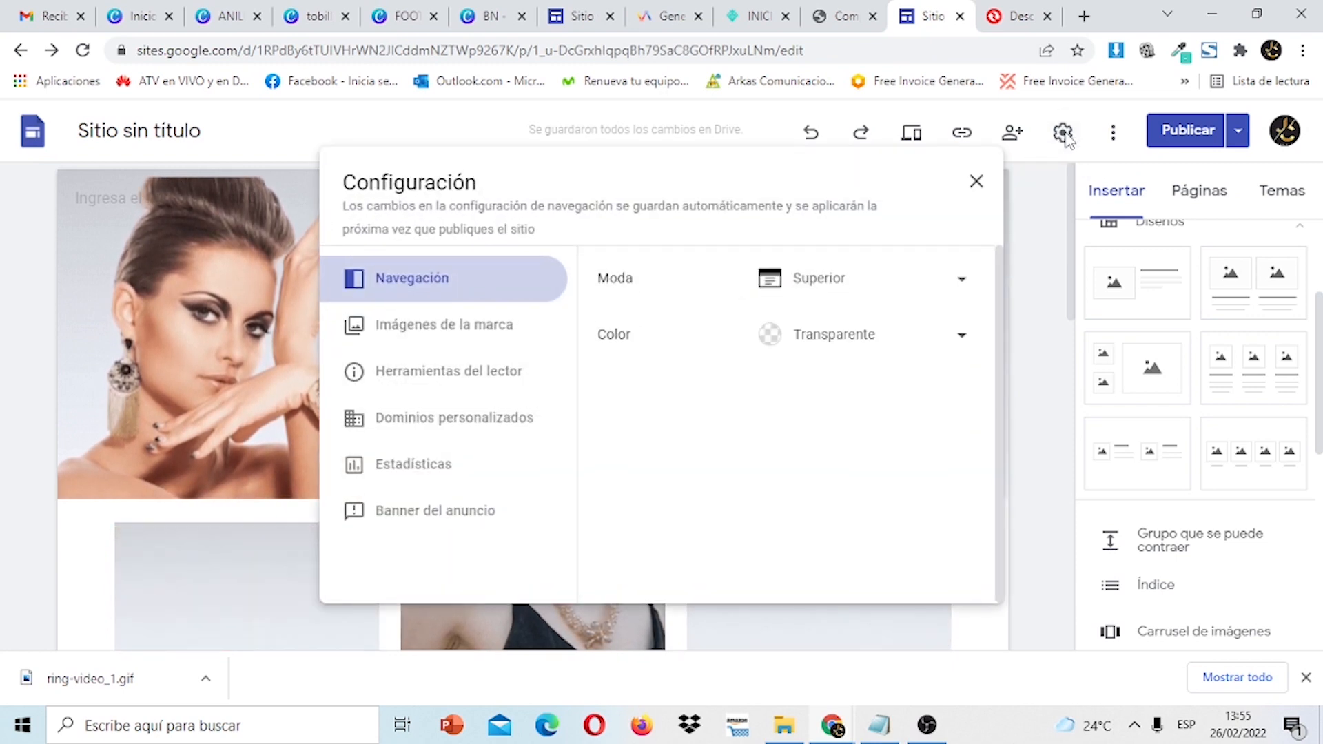
pyautogui.click(962, 342)
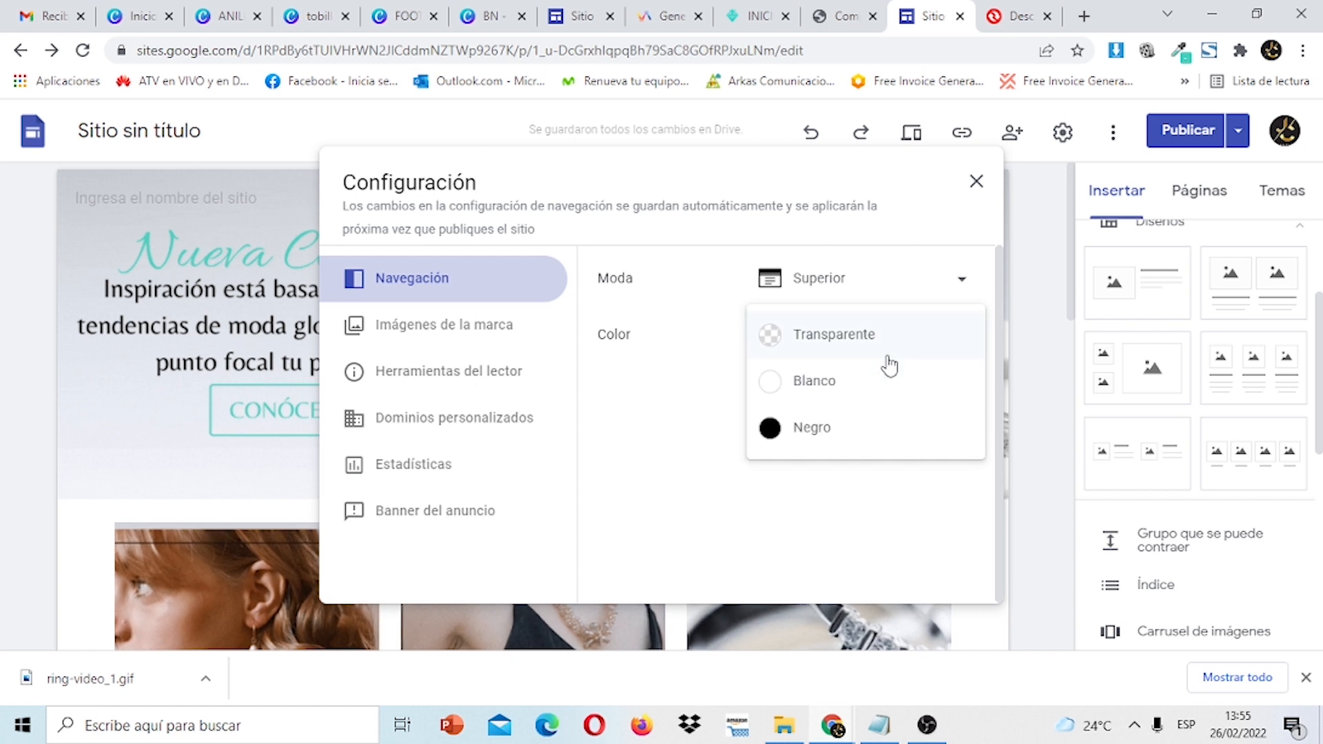
pyautogui.click(841, 345)
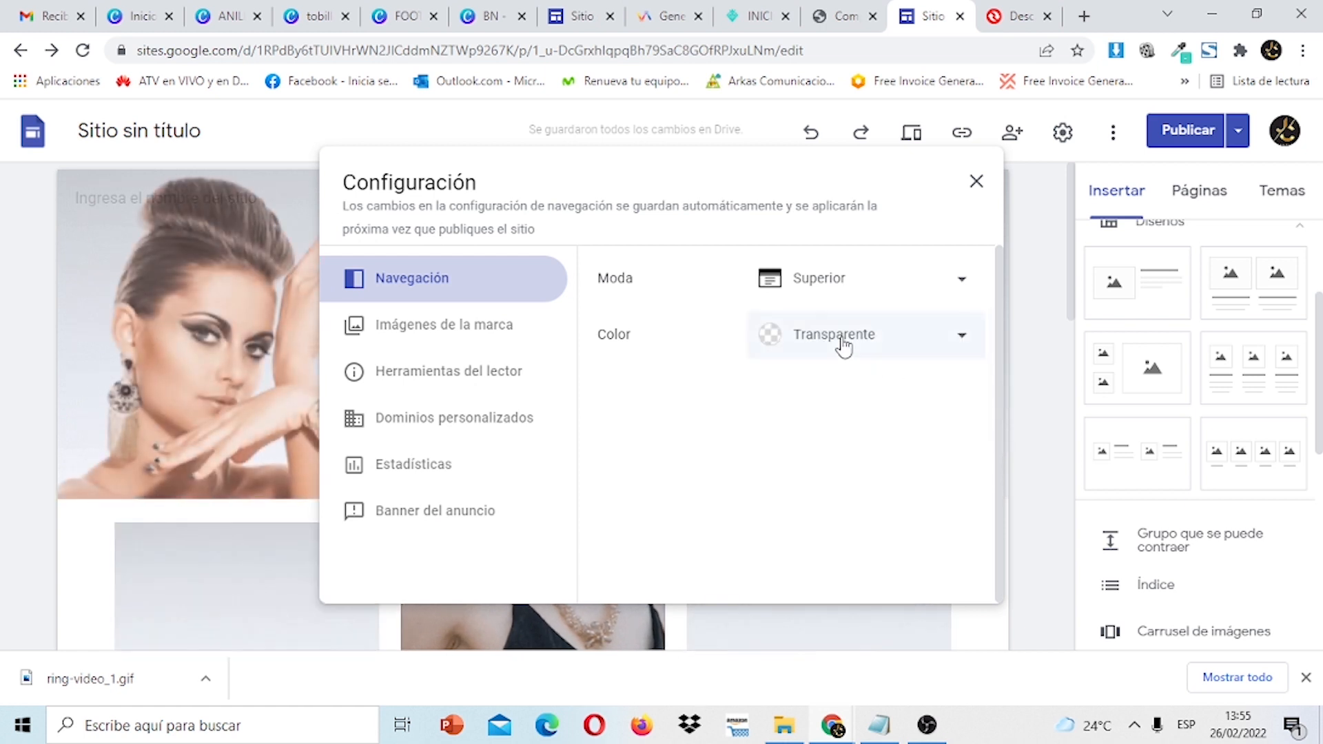
# Upload LOGO ALINA from Descargas as the site logo under Imágenes de la marca.
pyautogui.click(493, 332)
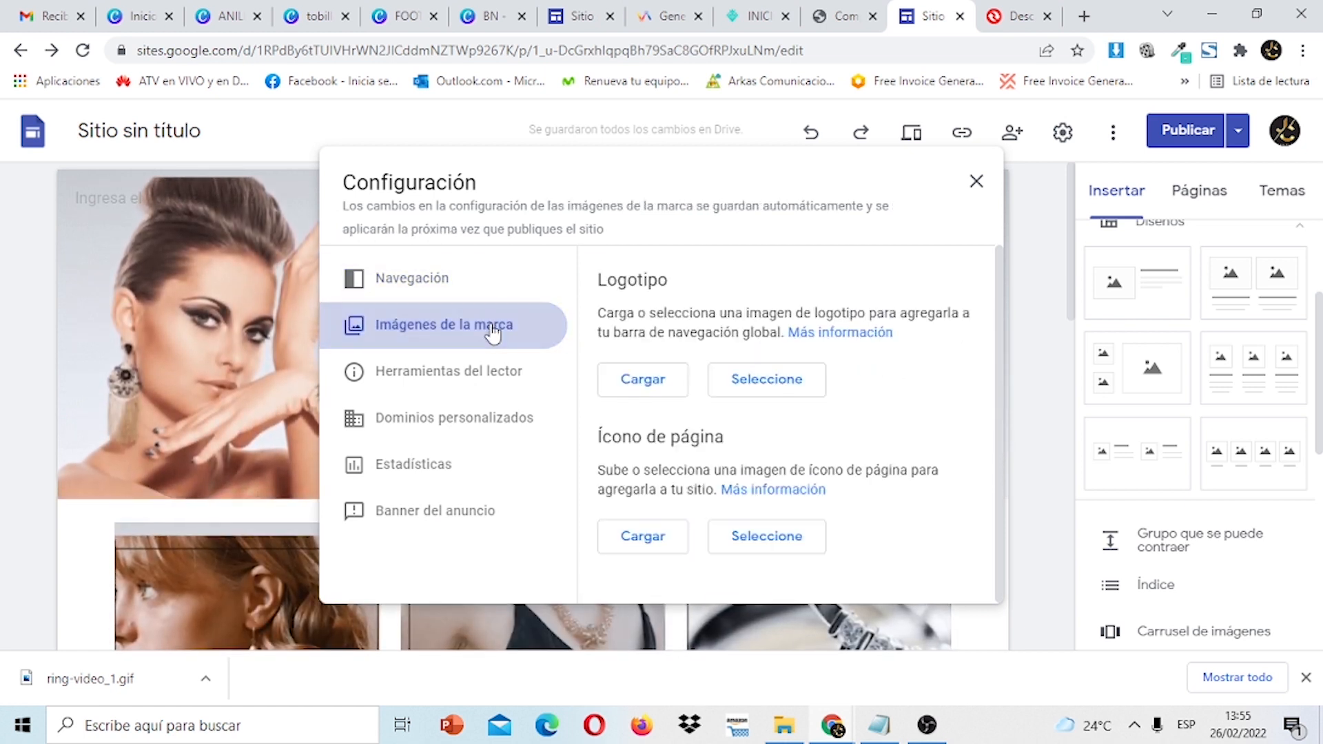
pyautogui.click(641, 383)
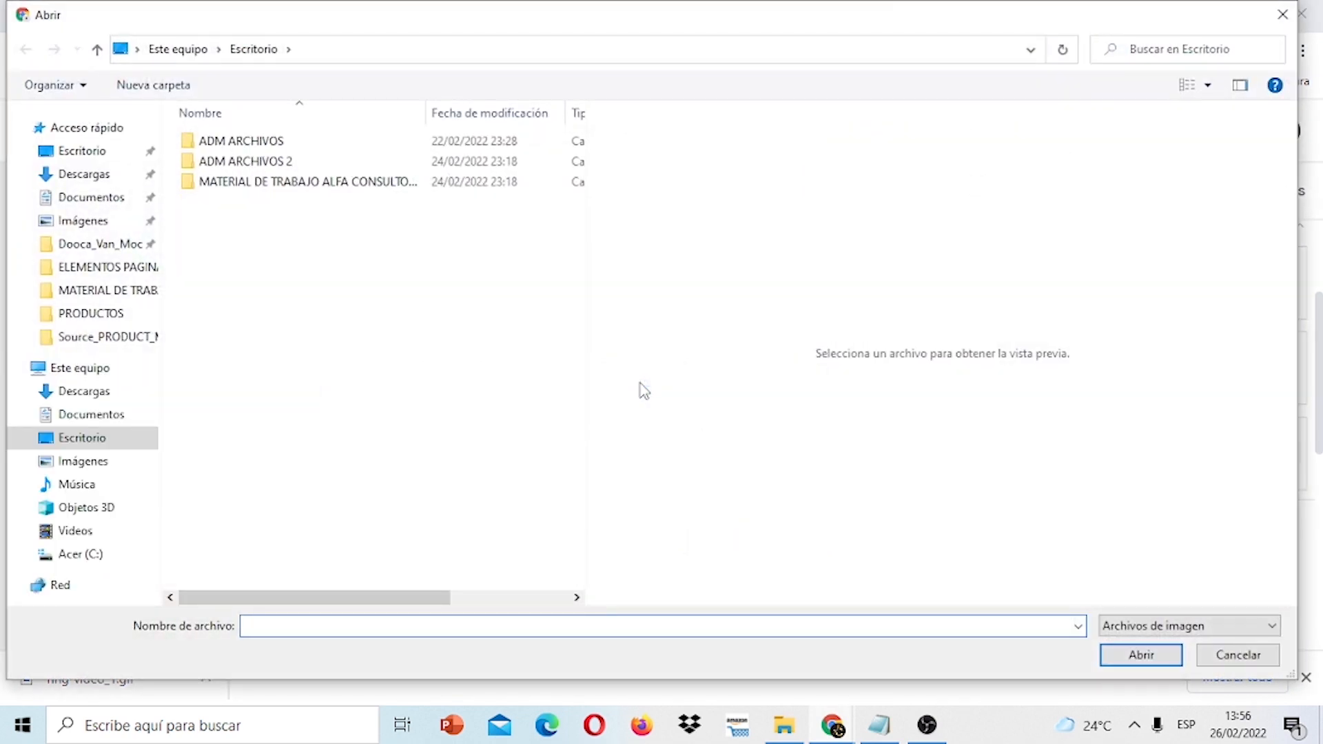
pyautogui.click(84, 175)
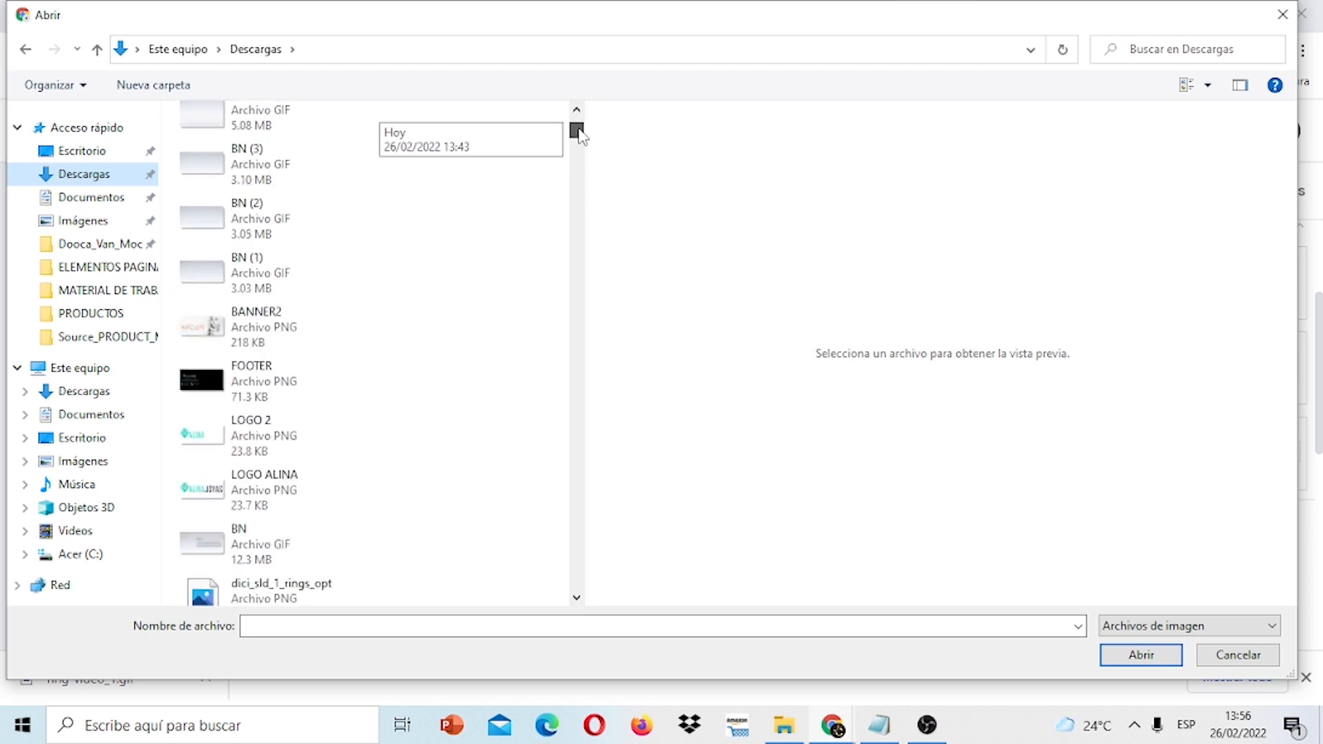
pyautogui.click(237, 383)
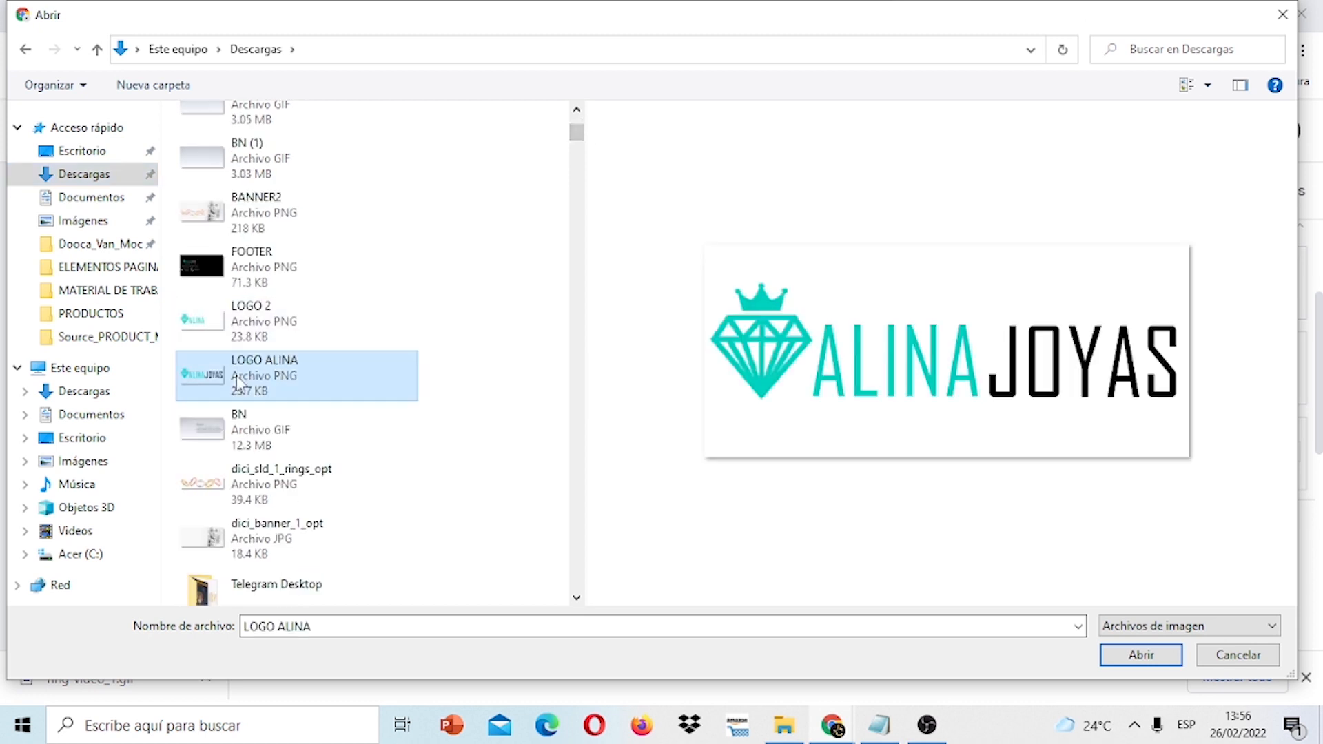
pyautogui.click(1138, 656)
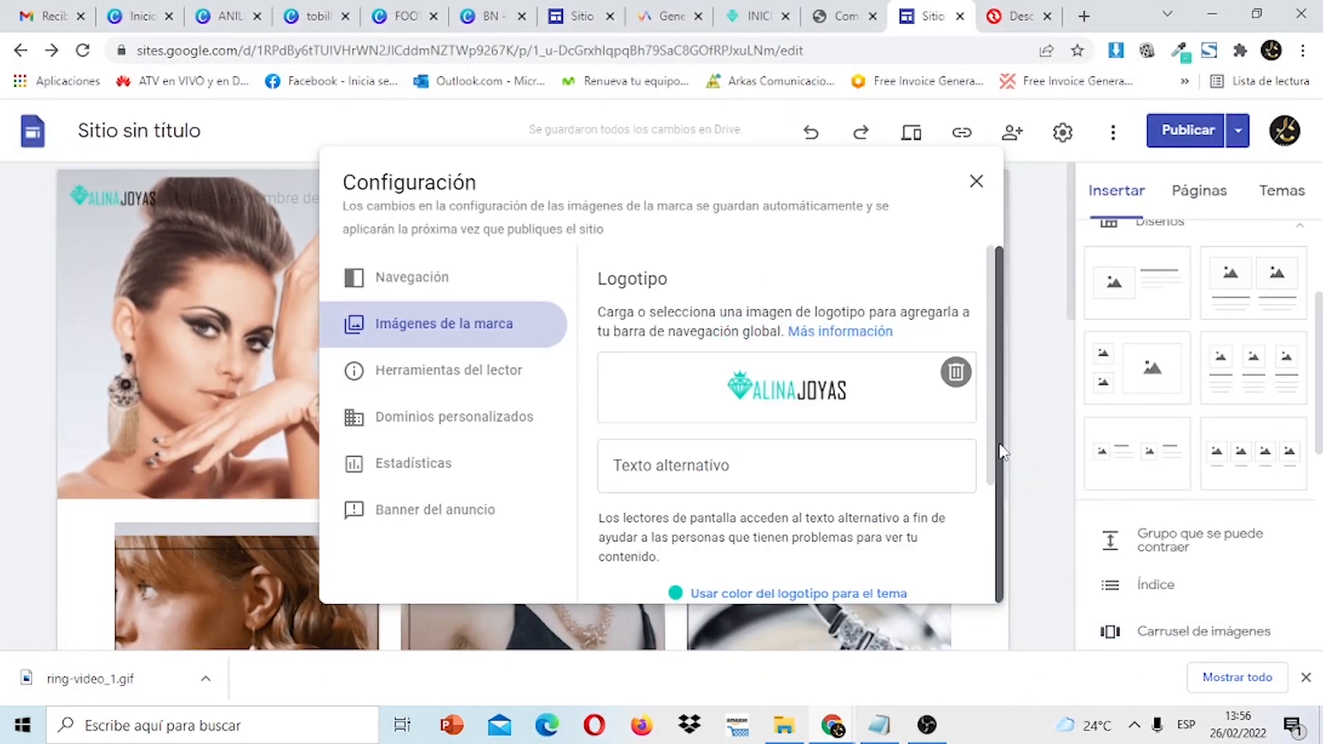
pyautogui.moveTo(995, 453); pyautogui.dragTo(990, 618)
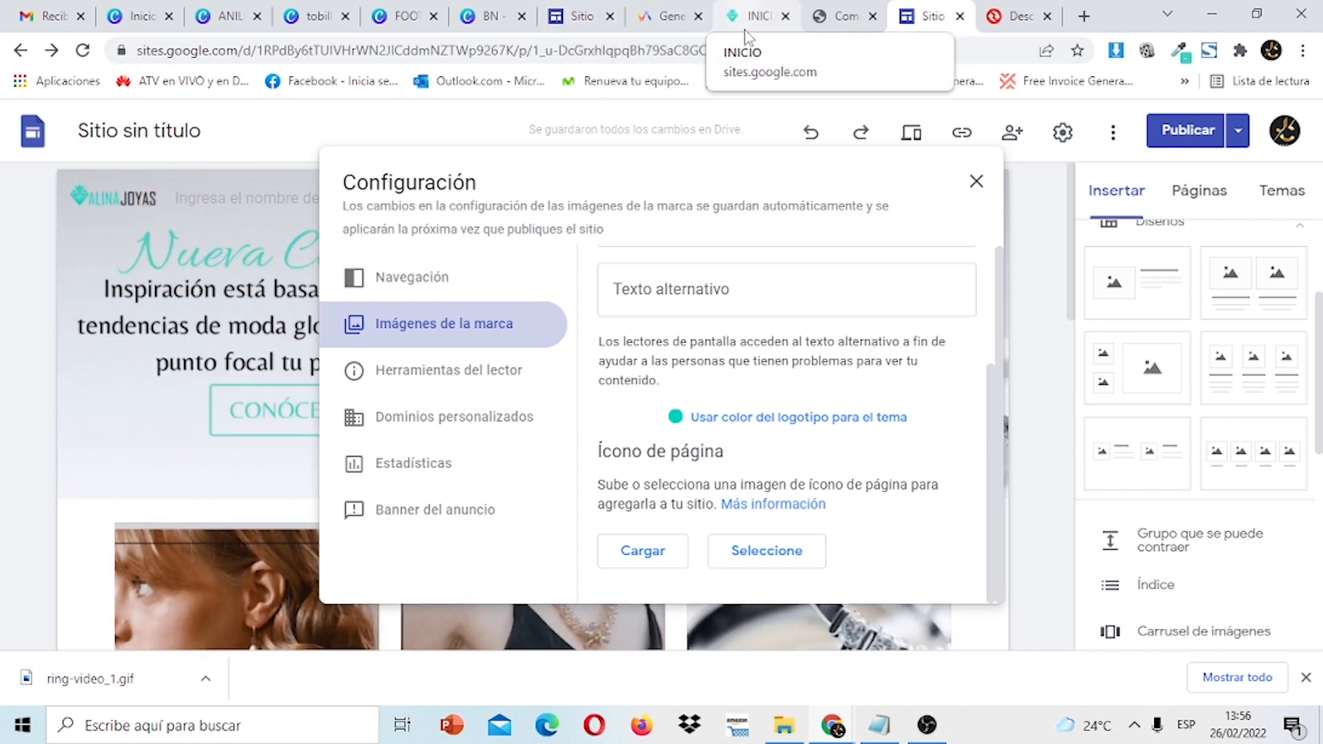
# Upload FAVICON from the ELEMENTOS PAGINA GOOGLE SITES folder as the page icon, then close the settings.
pyautogui.click(646, 557)
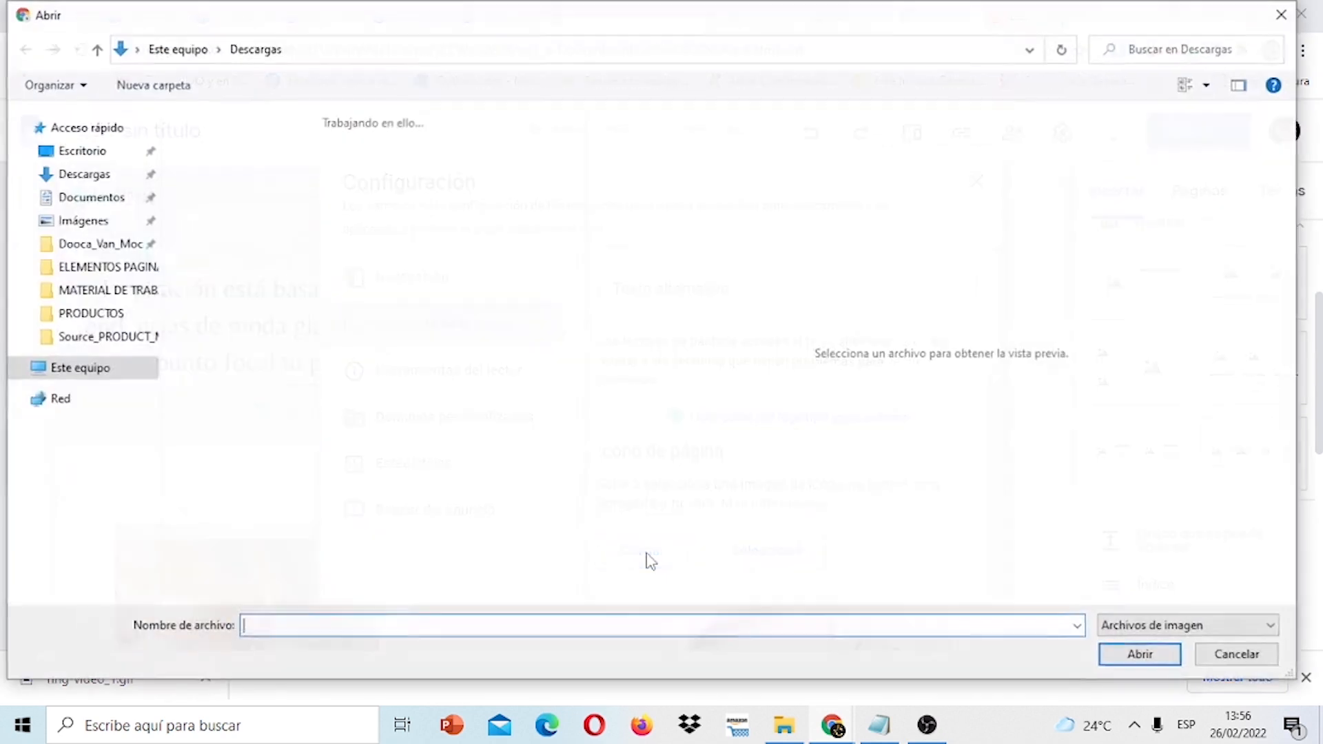
pyautogui.moveTo(576, 134); pyautogui.dragTo(584, 148)
pyautogui.doubleClick(348, 474)
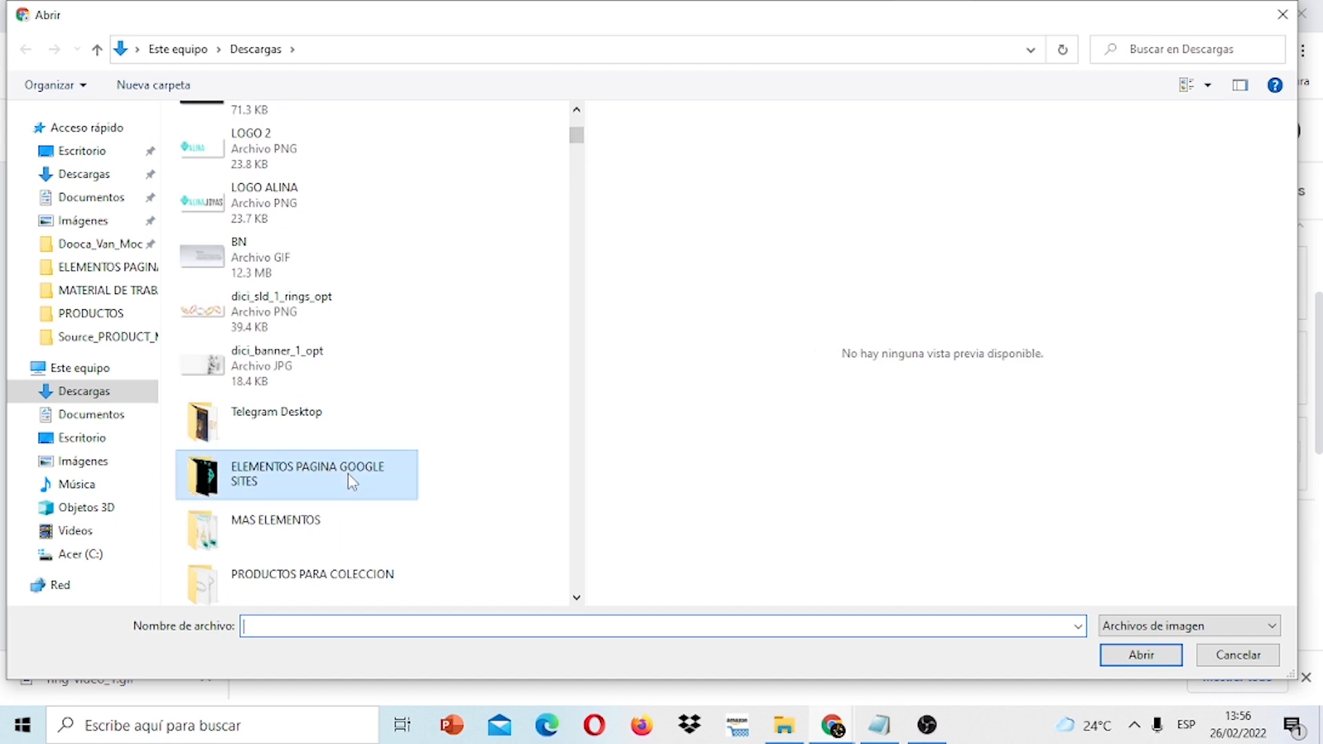
pyautogui.click(362, 403)
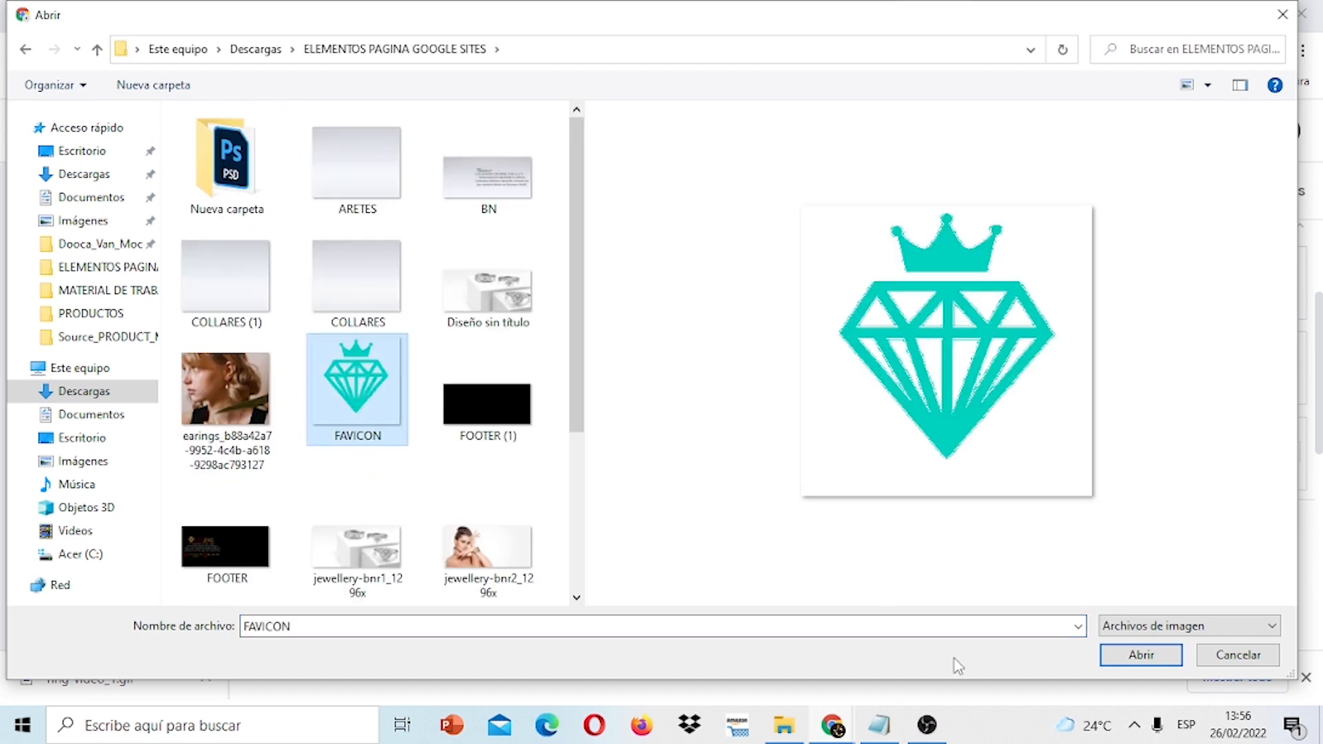
pyautogui.click(1138, 658)
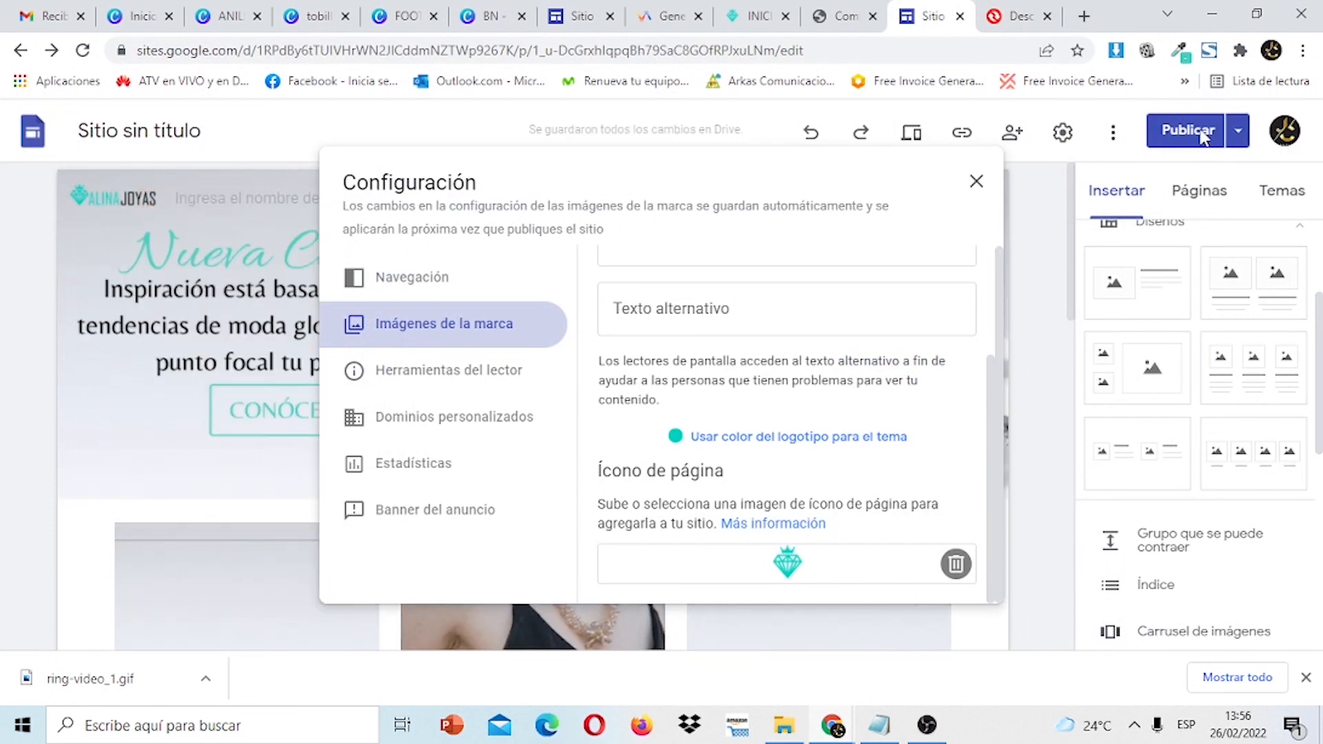
pyautogui.press('Escape')
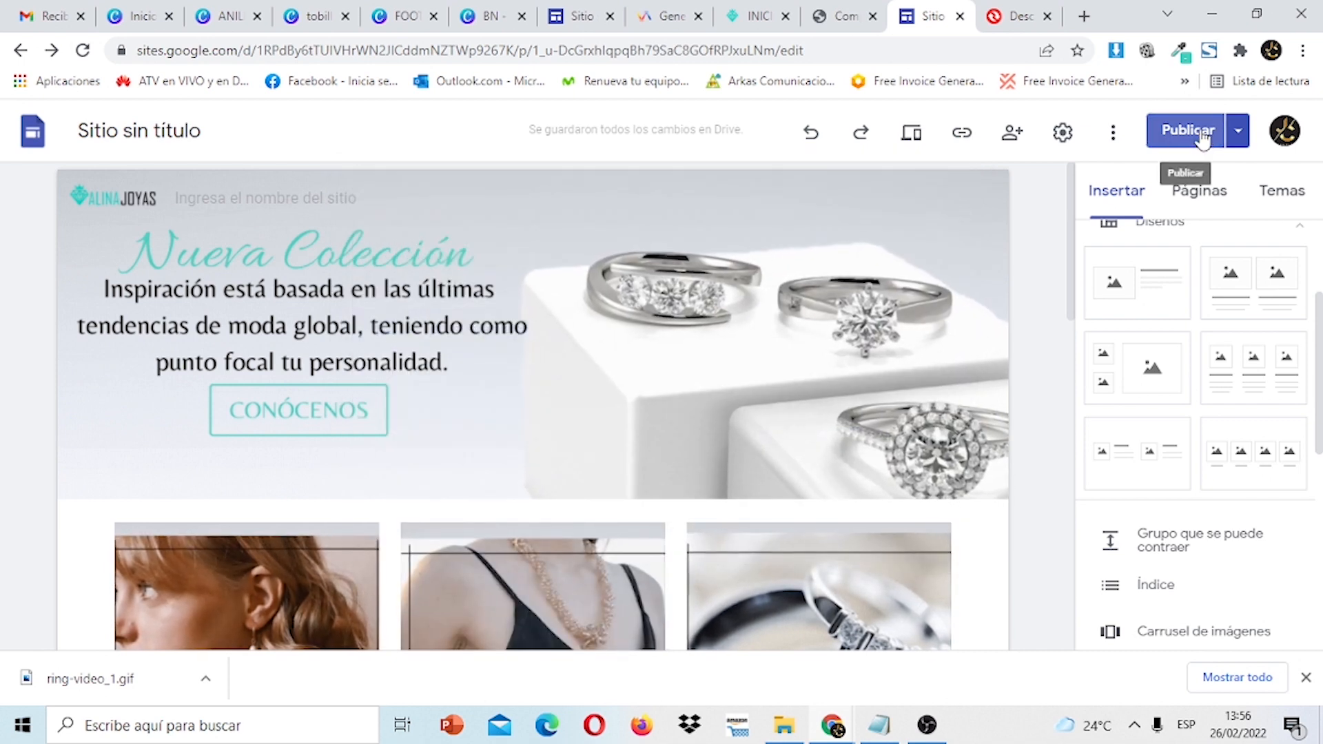
# Publish the new logo and page icon, then choose Ver el sitio publicado.
pyautogui.click(1200, 133)
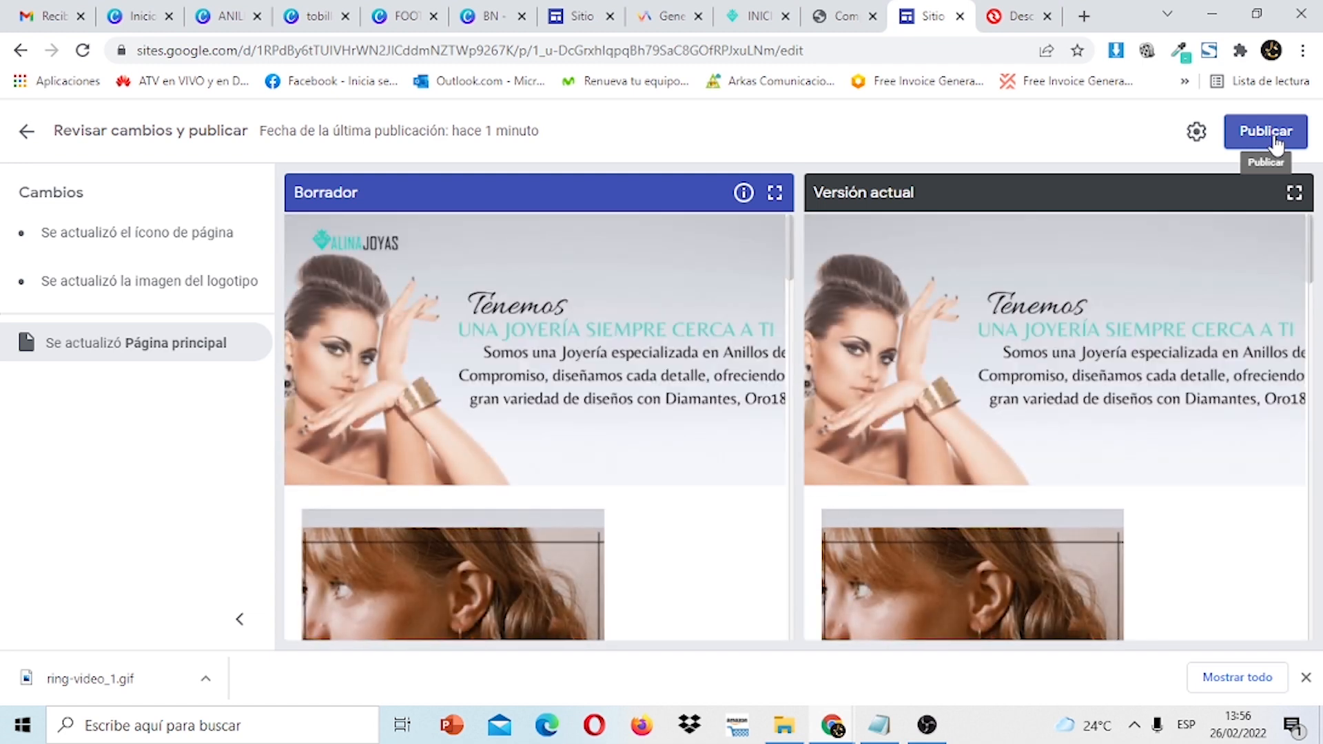
pyautogui.click(1273, 138)
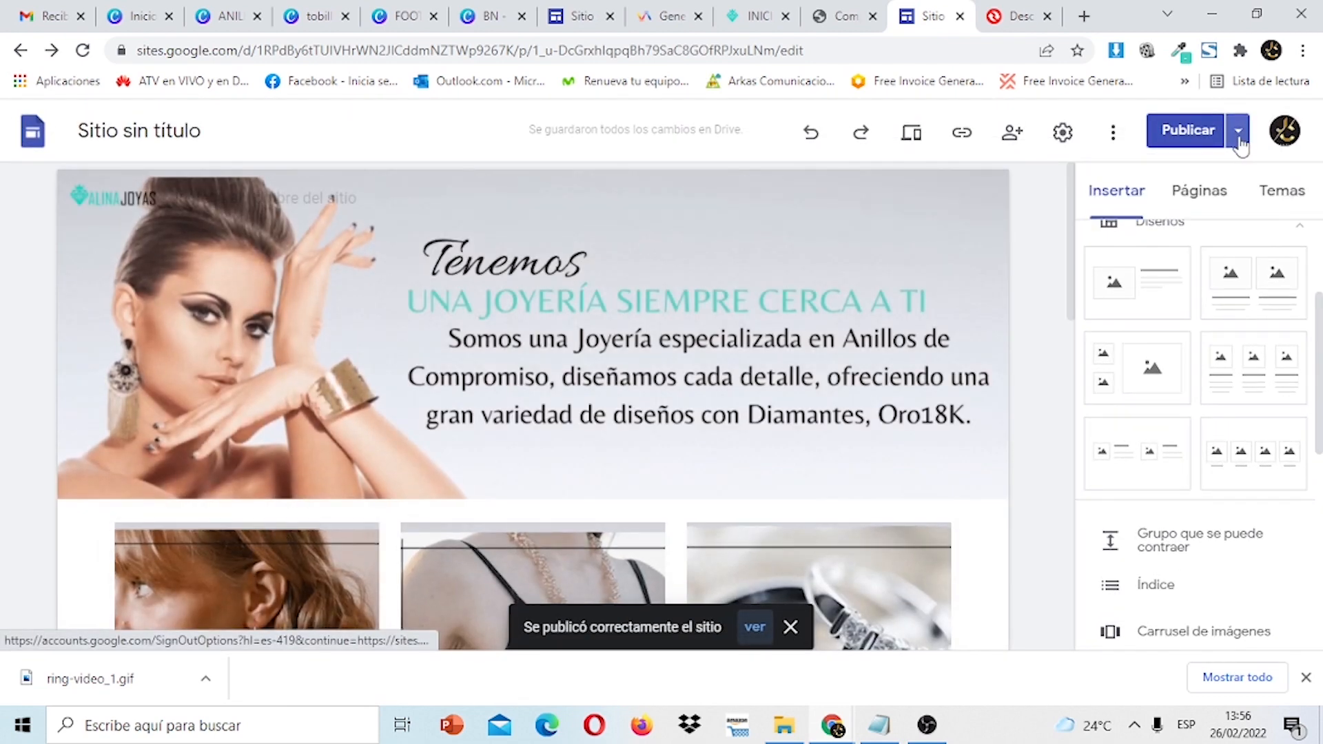
pyautogui.click(1238, 134)
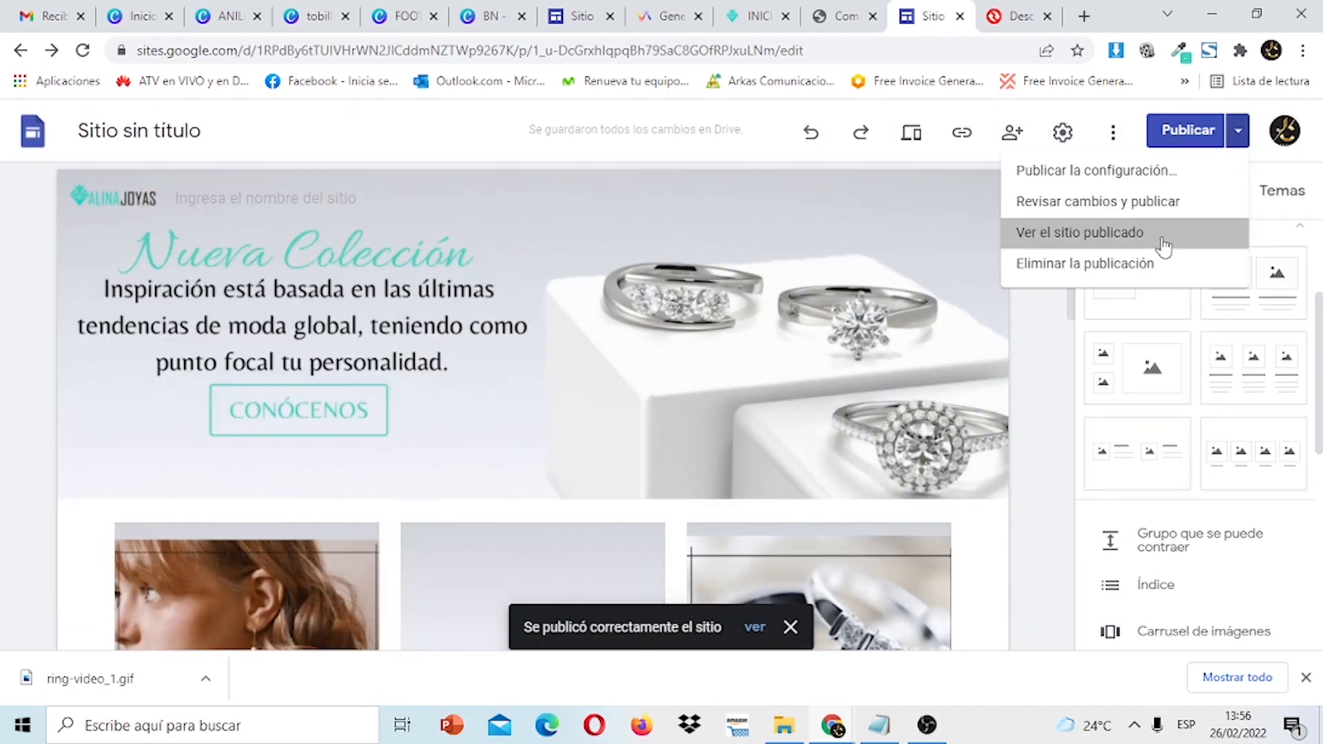
pyautogui.click(1162, 239)
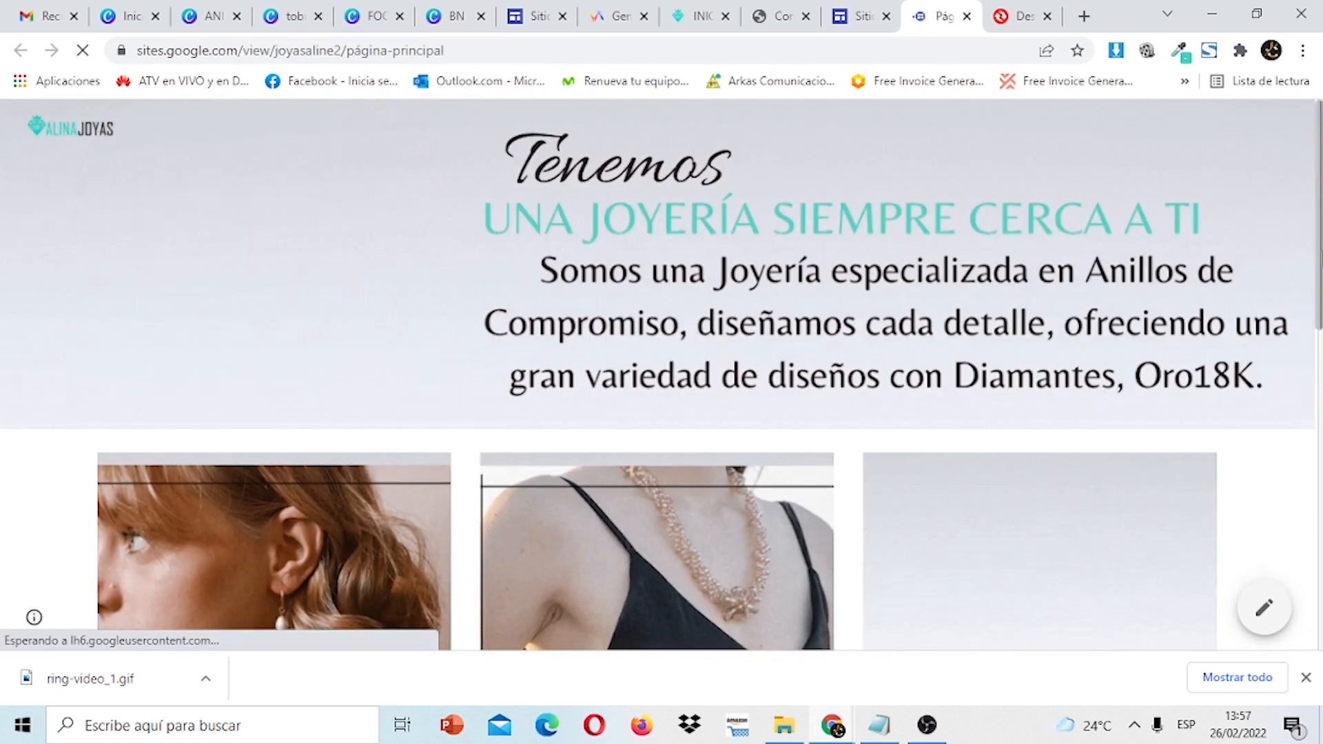
# Scroll the live site down to DIAMANTES and back to the top, then switch to the WhatsApp chat tab.
pyautogui.scroll(-6, 661, 372)
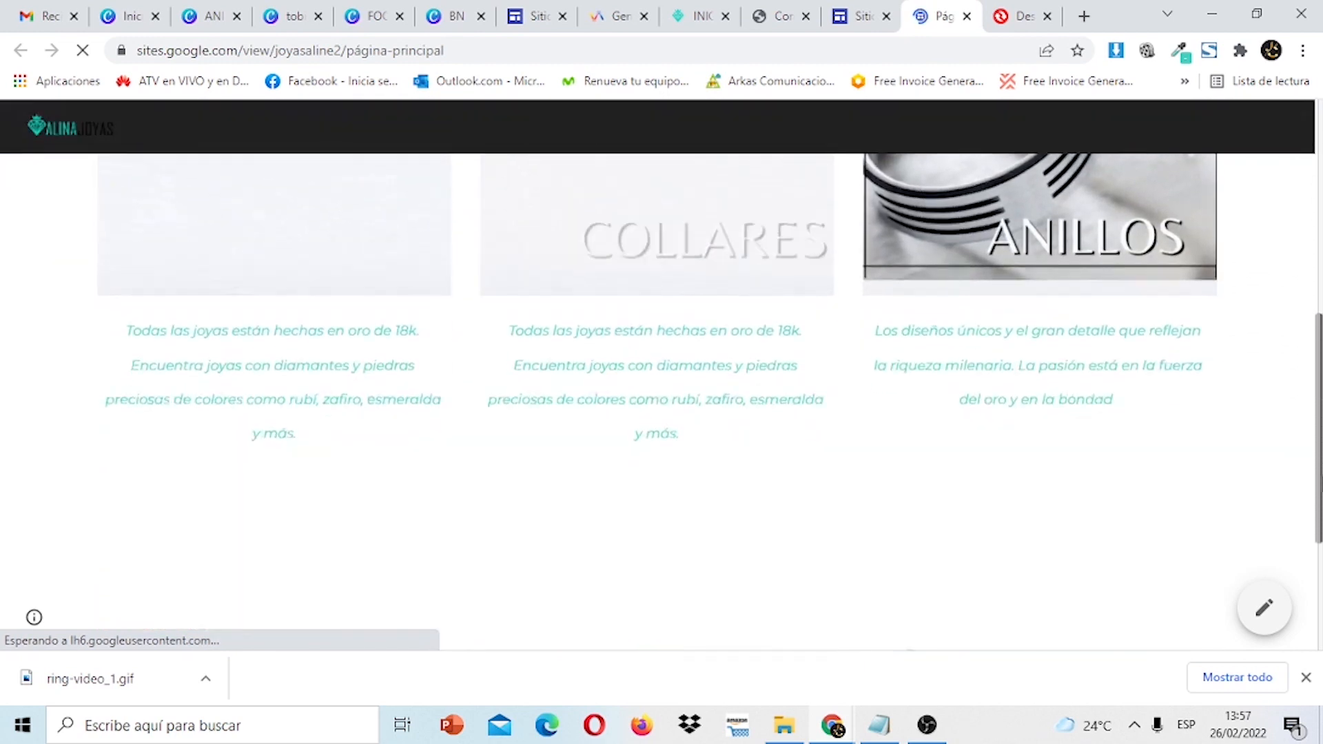
pyautogui.scroll(-4, 661, 372)
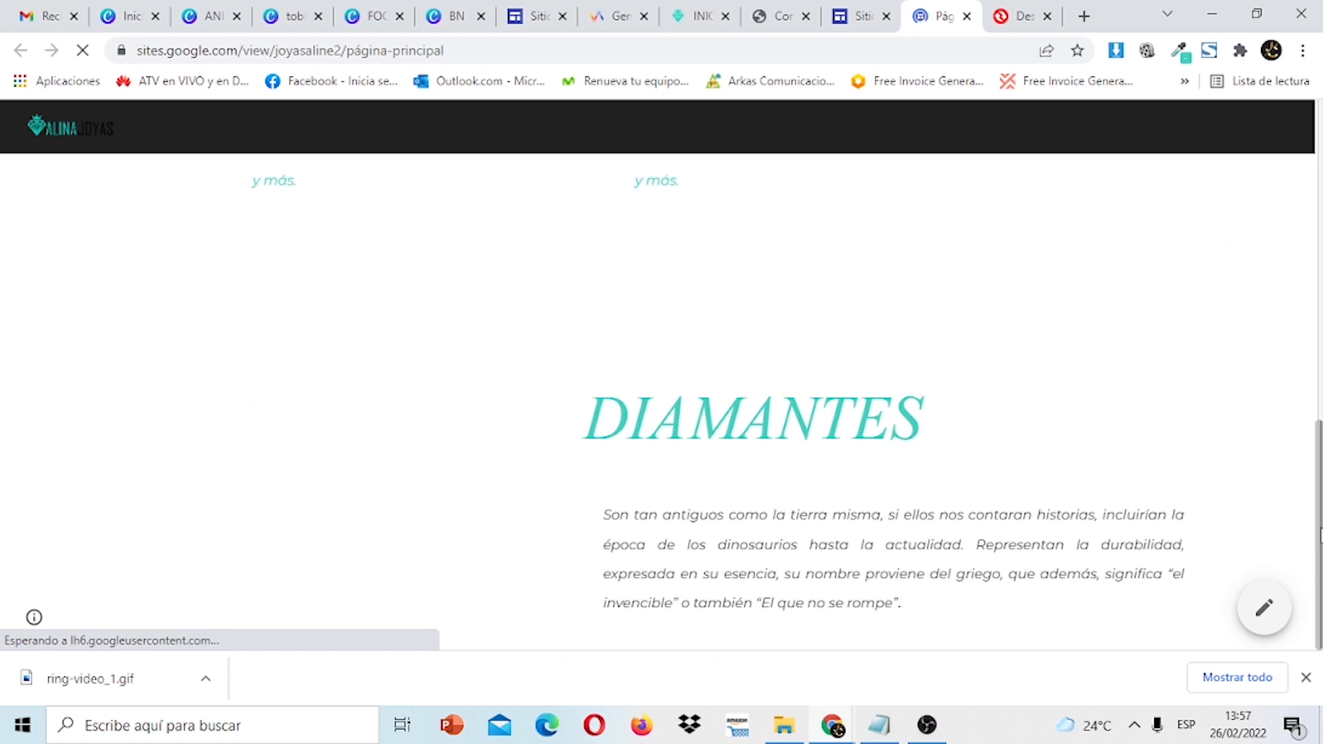
pyautogui.click(1305, 679)
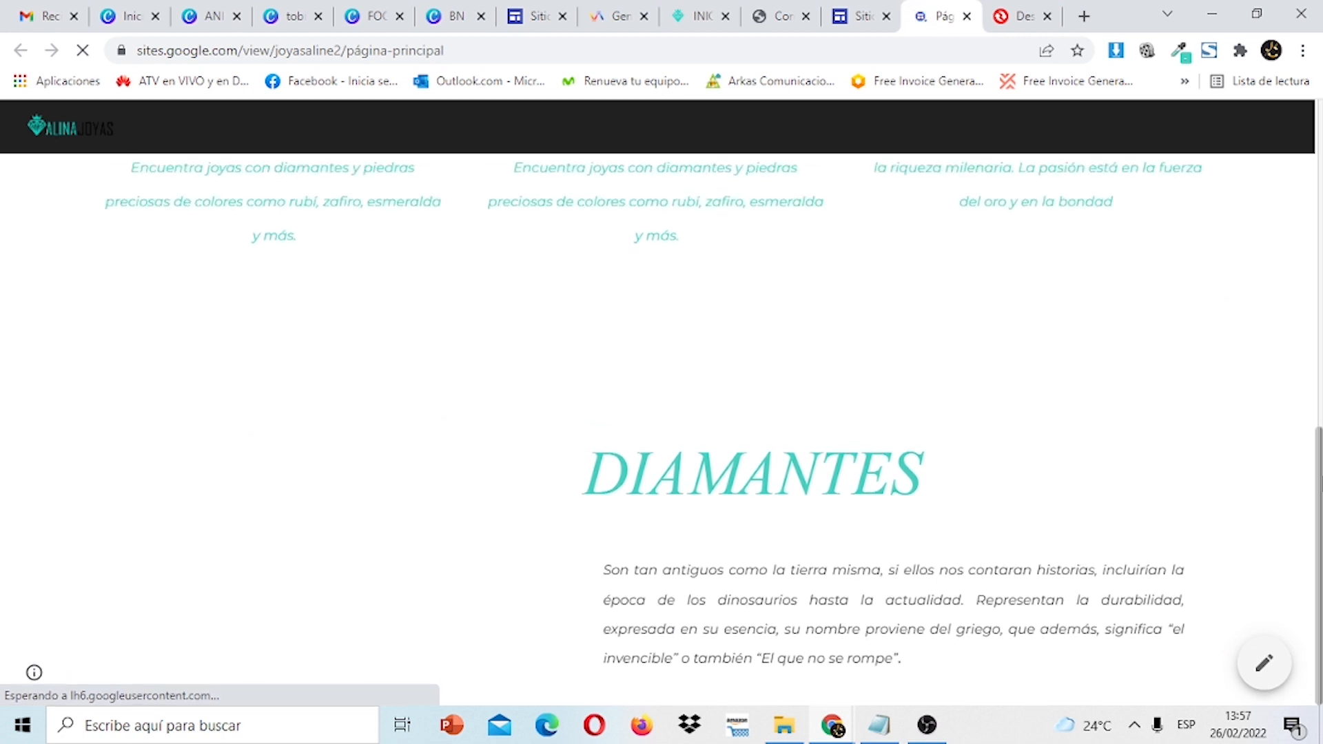
pyautogui.scroll(10, 662, 399)
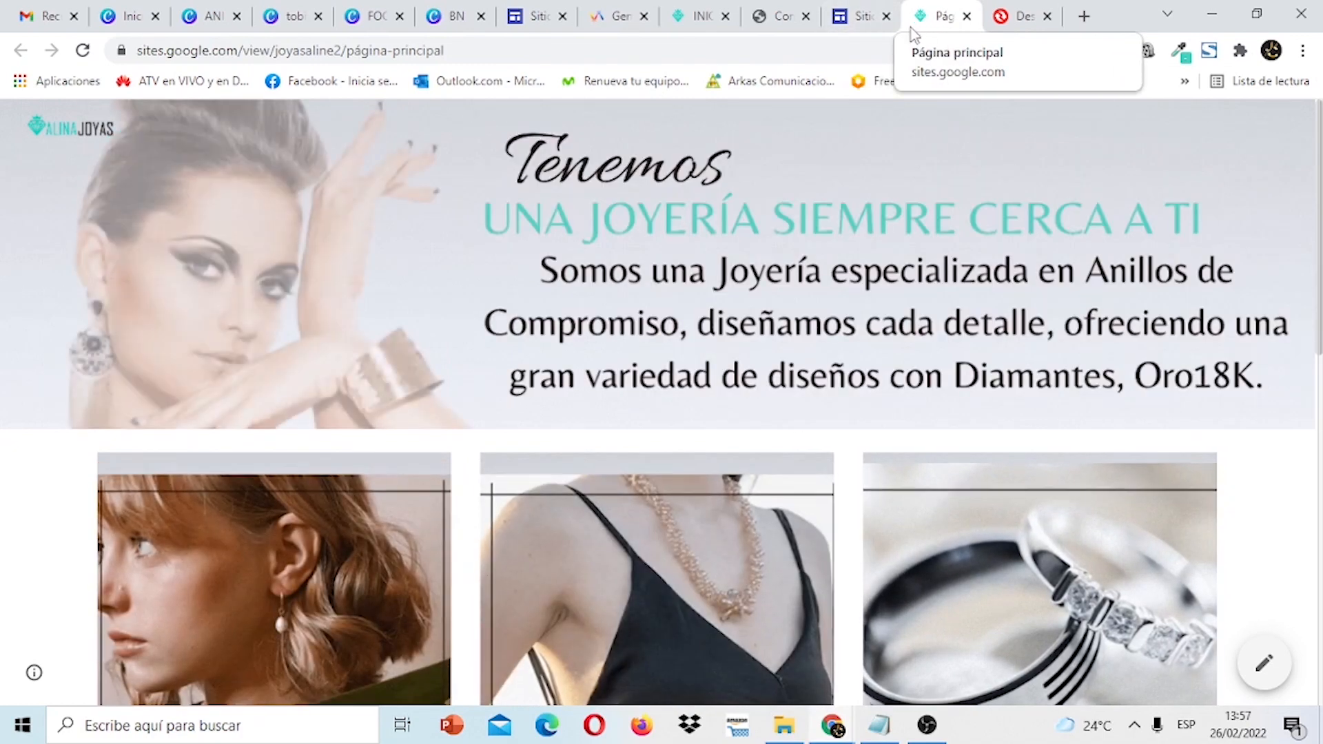
pyautogui.scroll(-10, 661, 400)
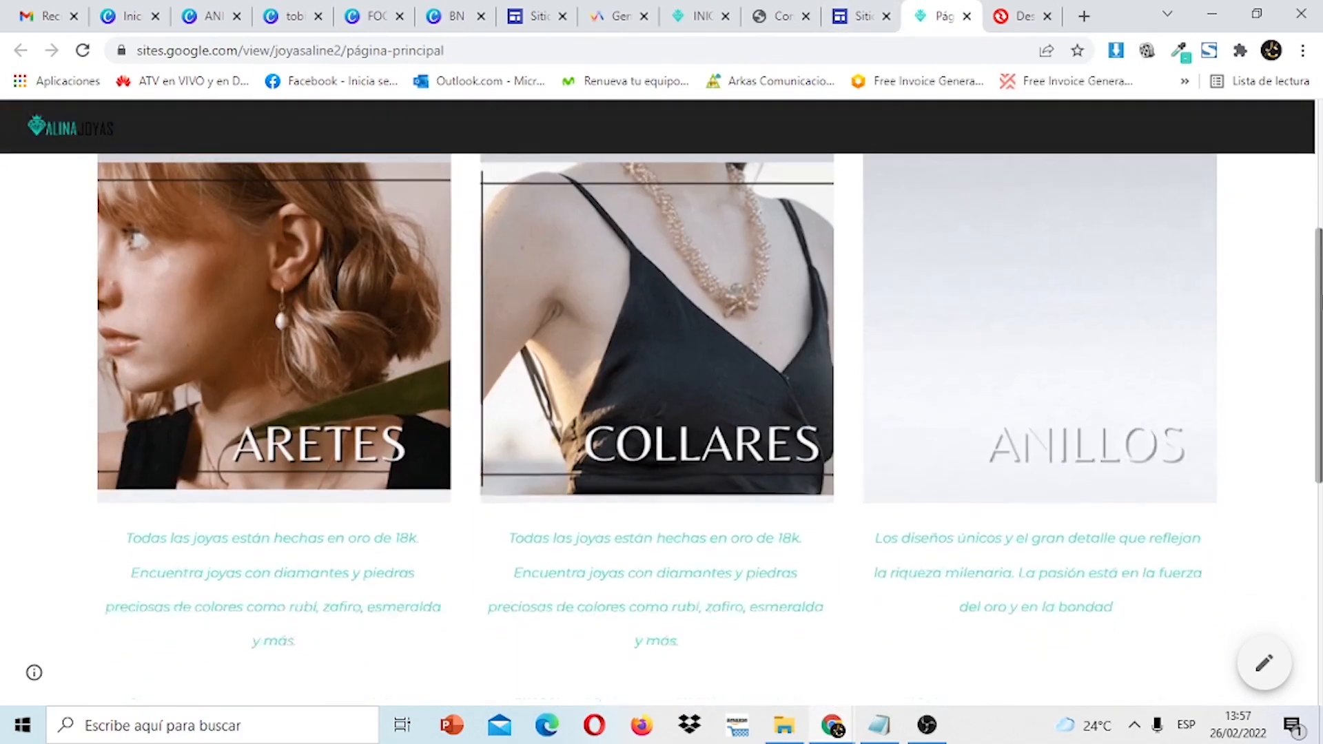
pyautogui.scroll(-1, 549, 527)
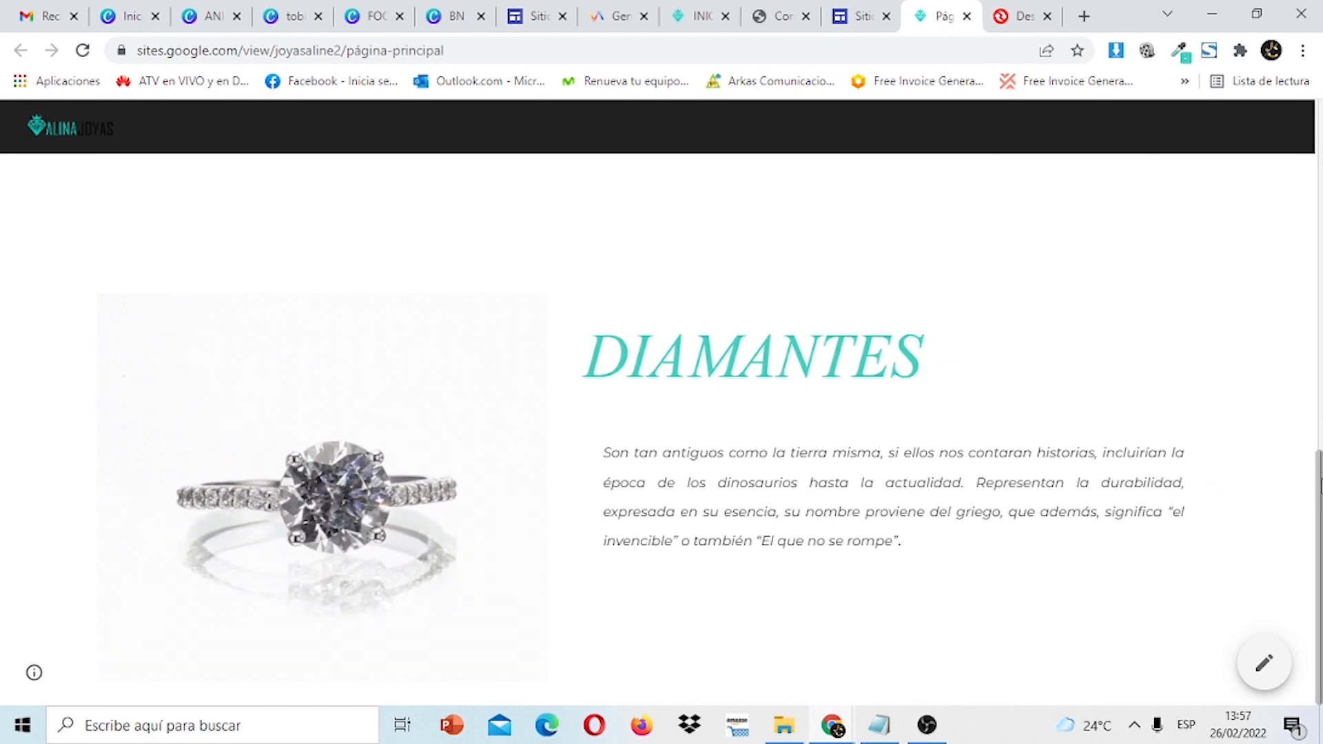
pyautogui.scroll(2, 445, 449)
pyautogui.scroll(9, 661, 403)
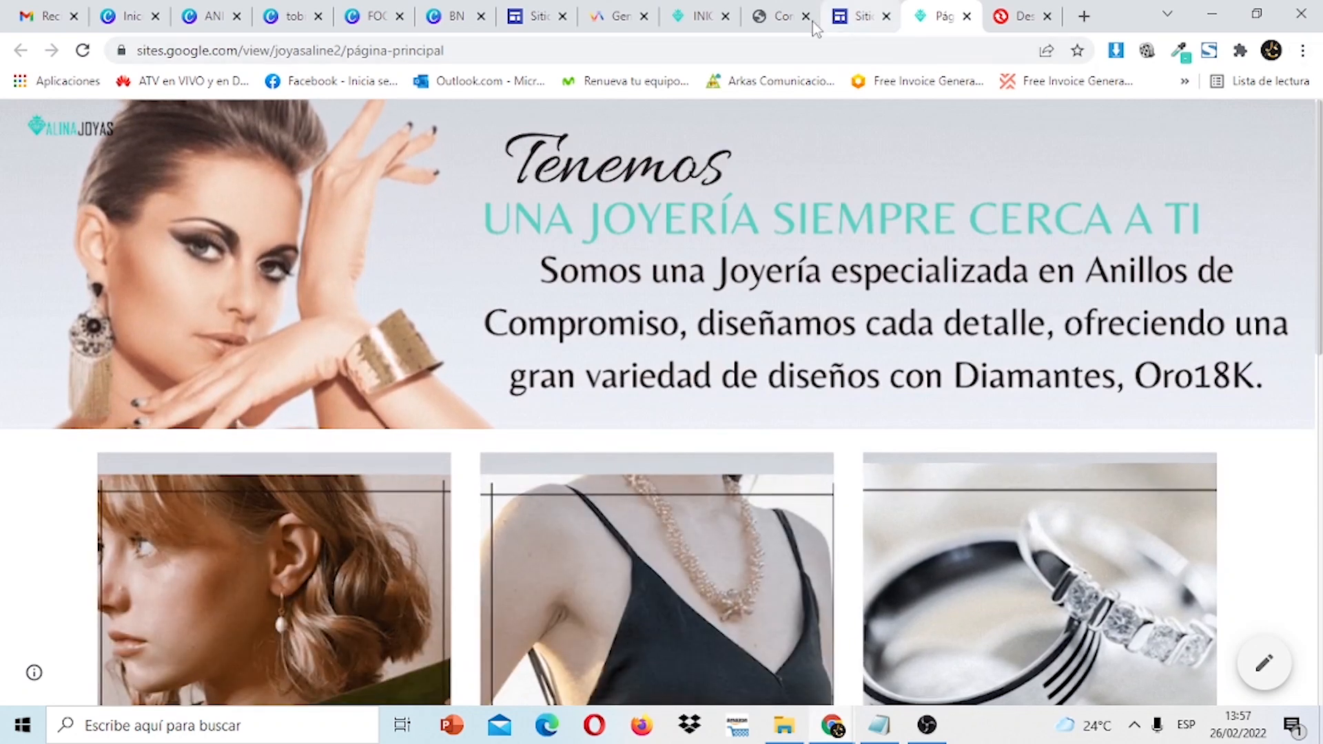
pyautogui.click(767, 20)
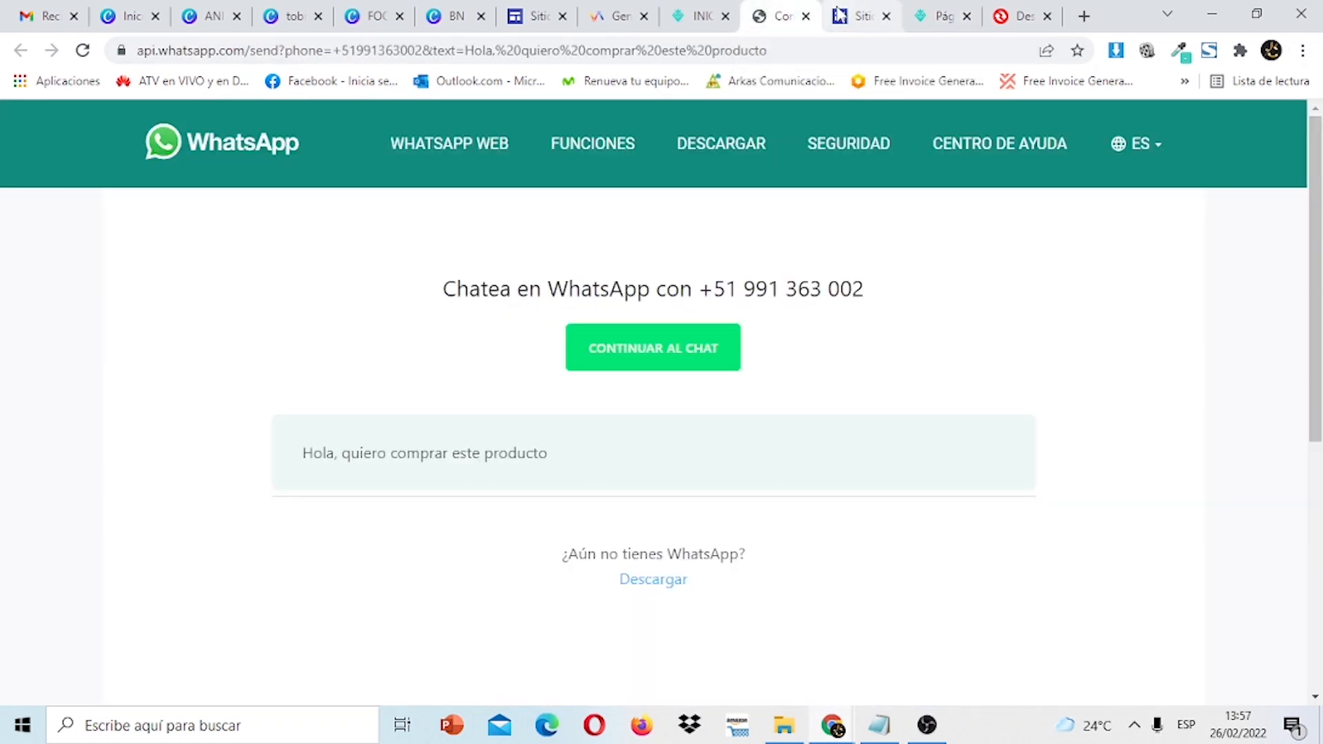
# Insert an empty text box below the DIAMANTES section.
pyautogui.click(842, 17)
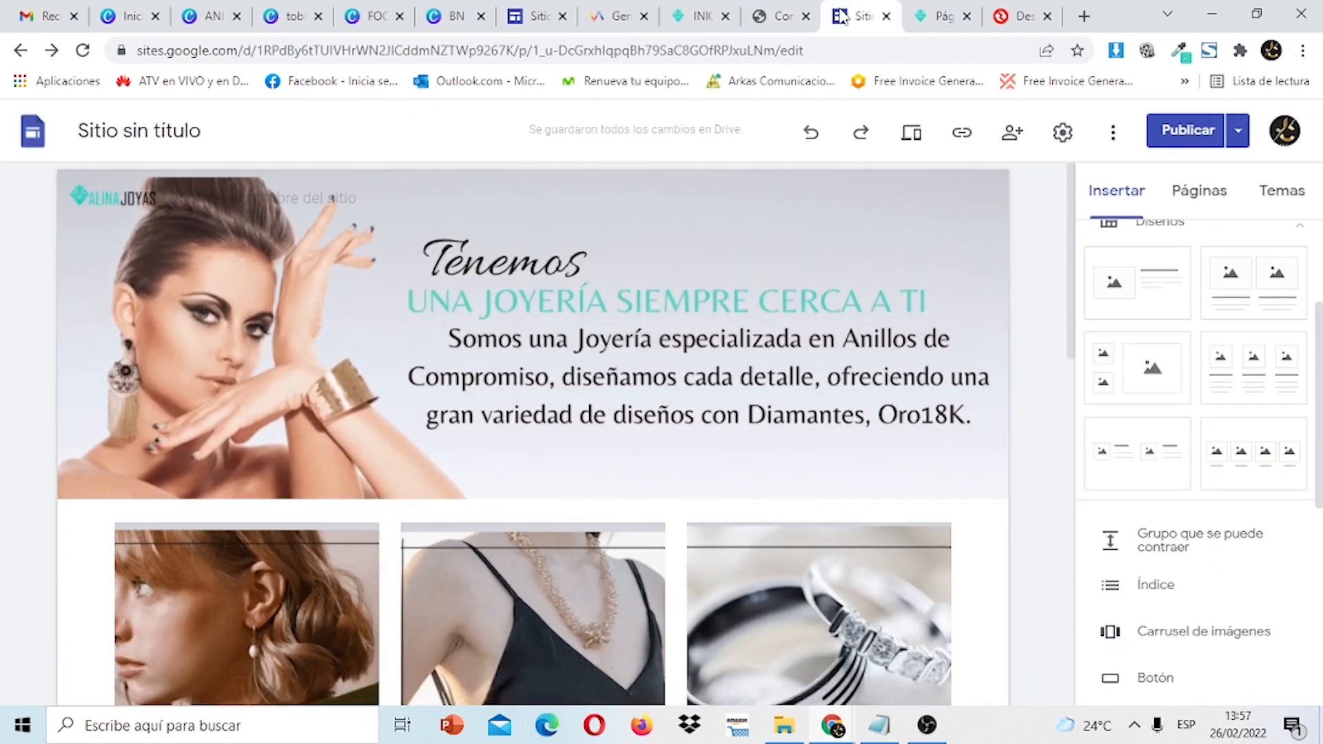
pyautogui.moveTo(1077, 197); pyautogui.dragTo(1100, 560)
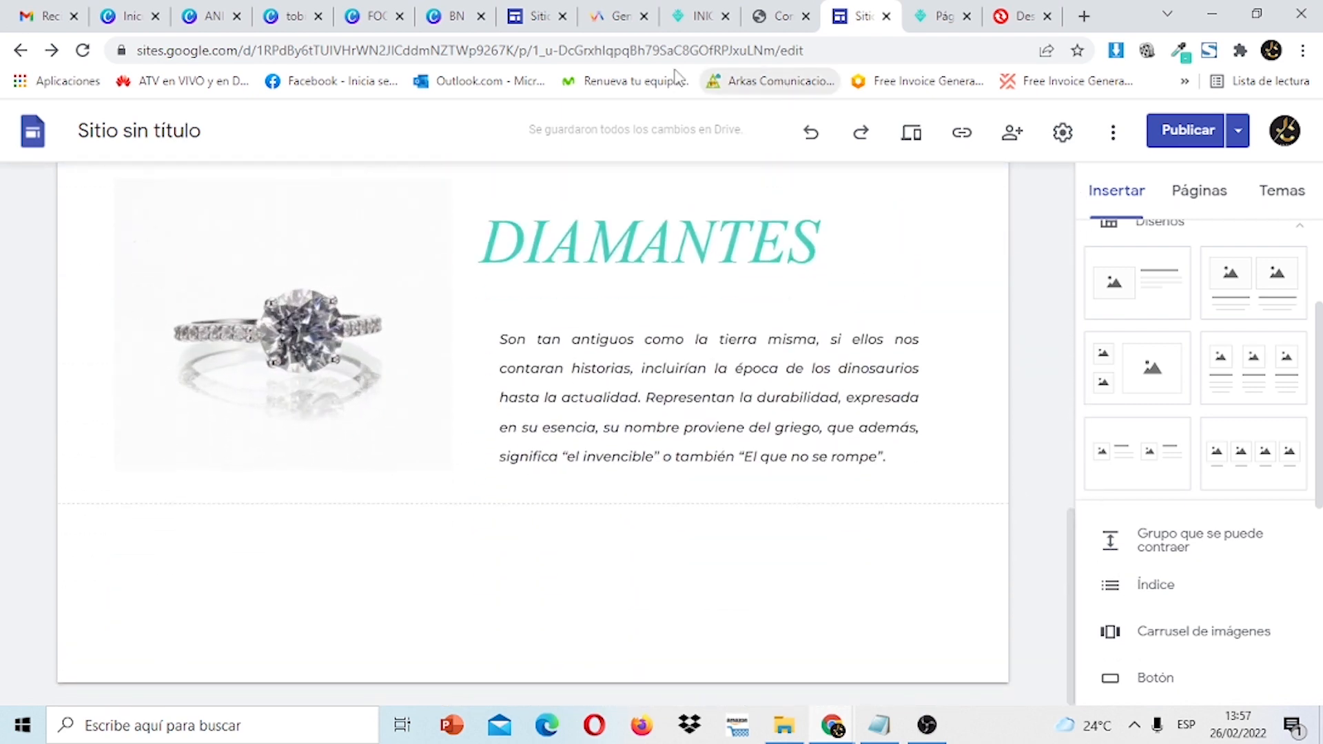
pyautogui.click(516, 14)
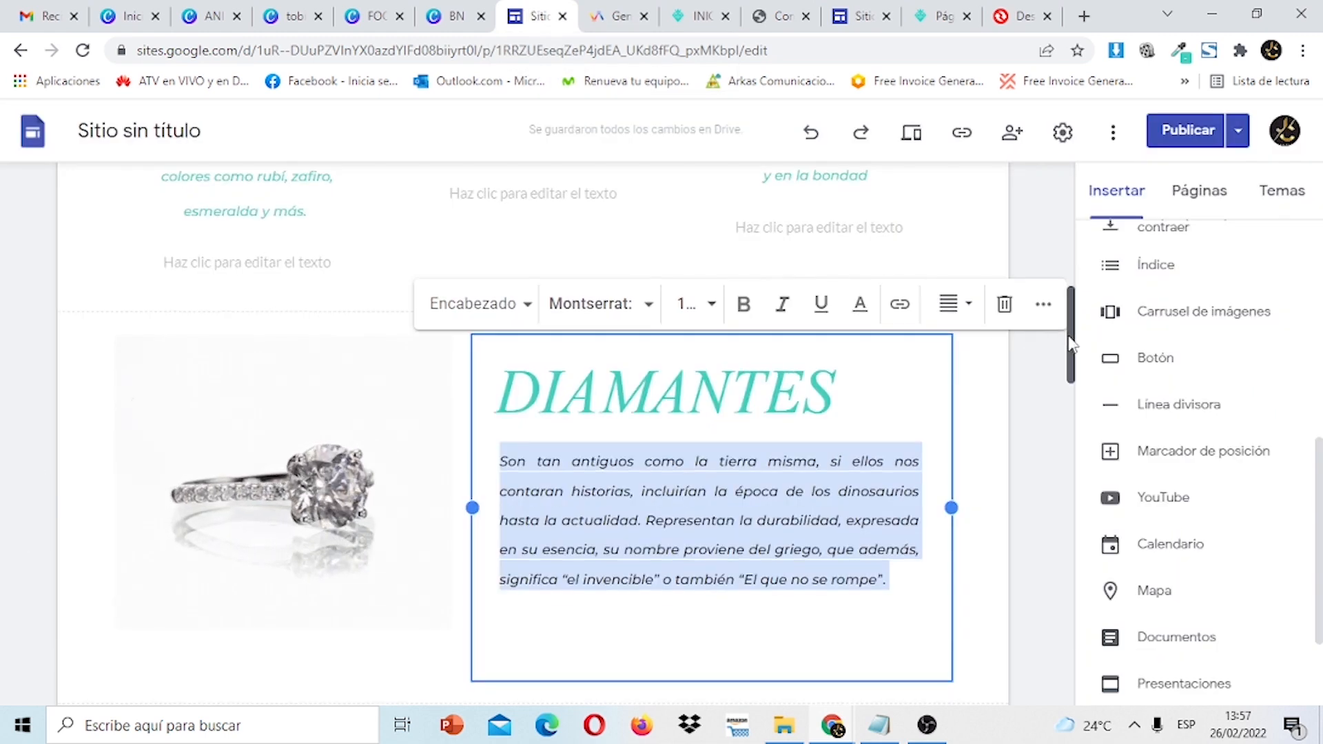
pyautogui.moveTo(1070, 338); pyautogui.dragTo(1068, 428)
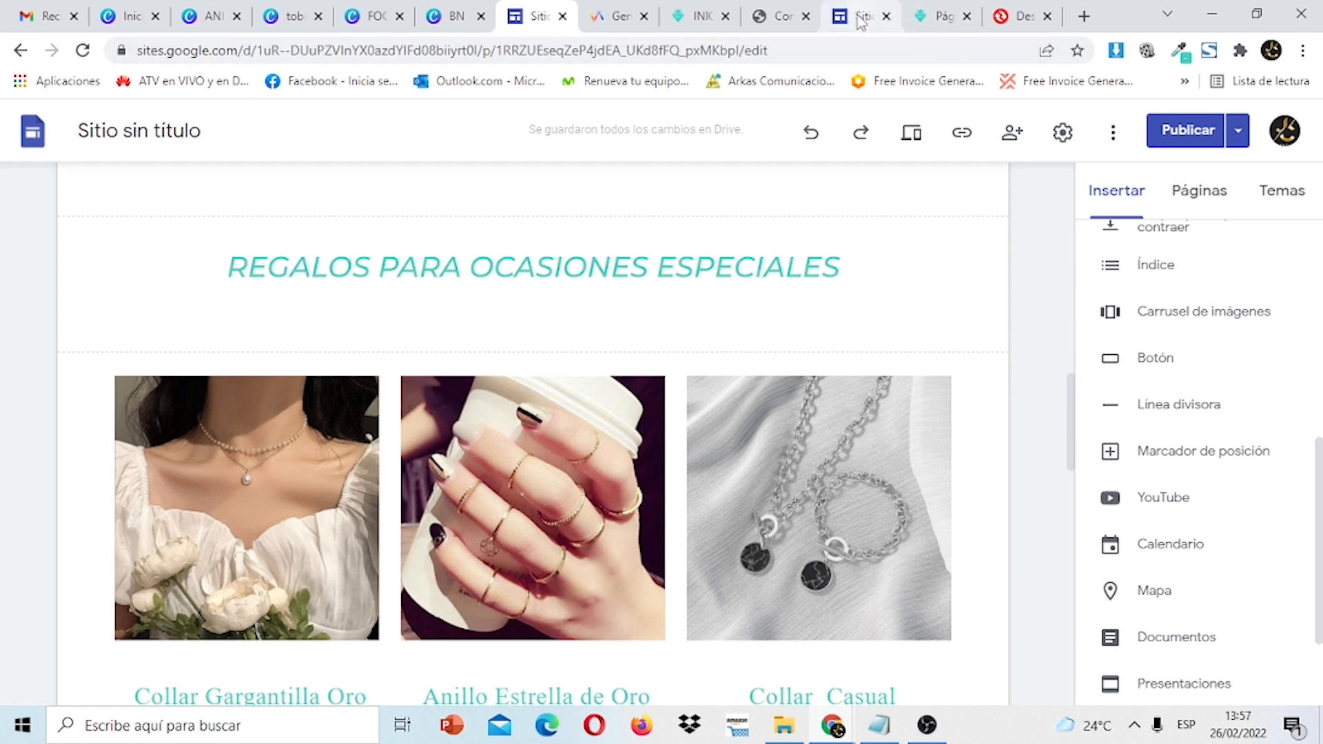
pyautogui.click(860, 18)
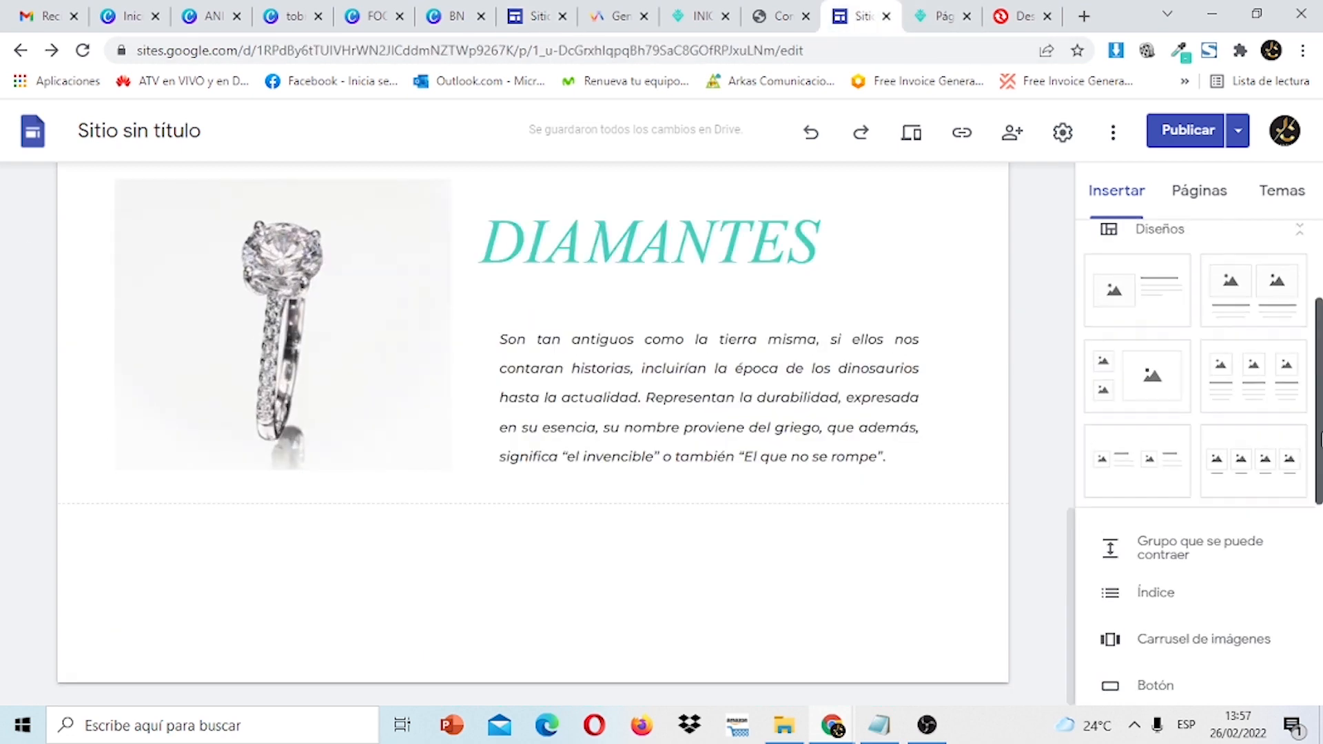
pyautogui.scroll(3, 1320, 460)
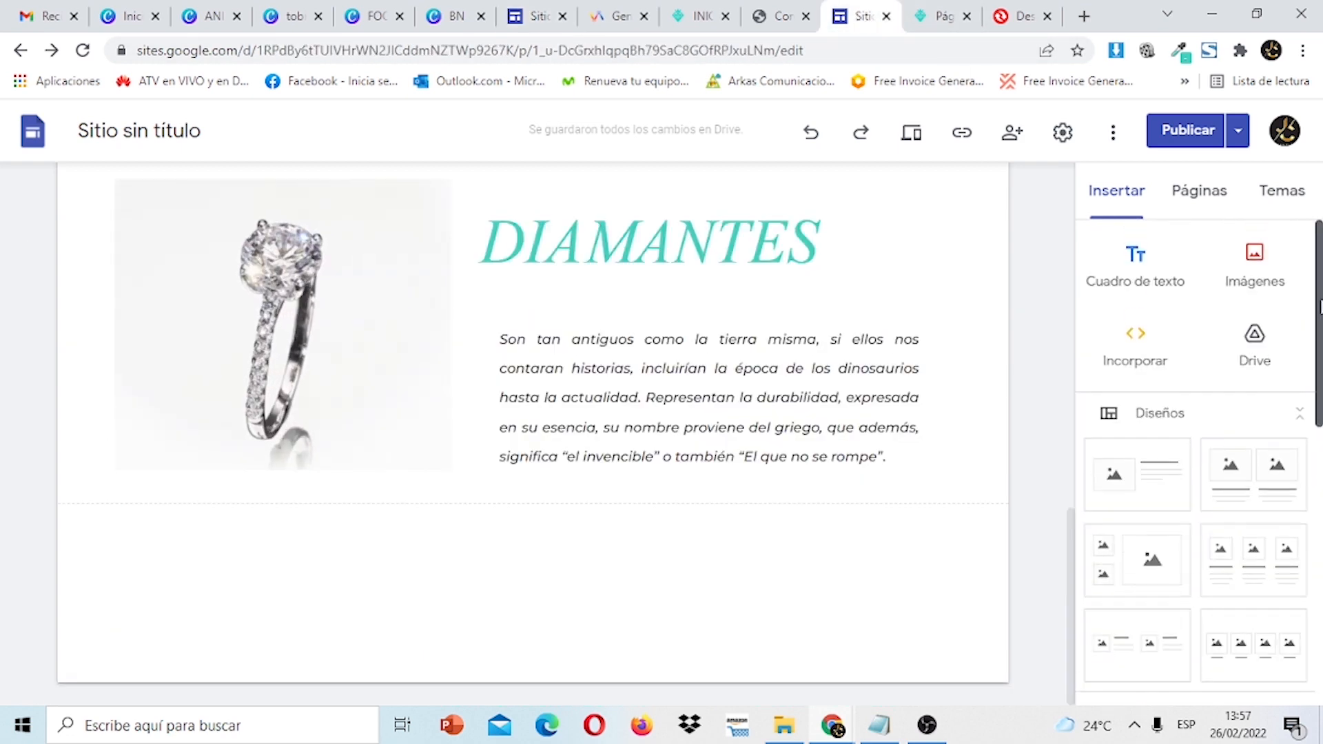
pyautogui.click(1137, 280)
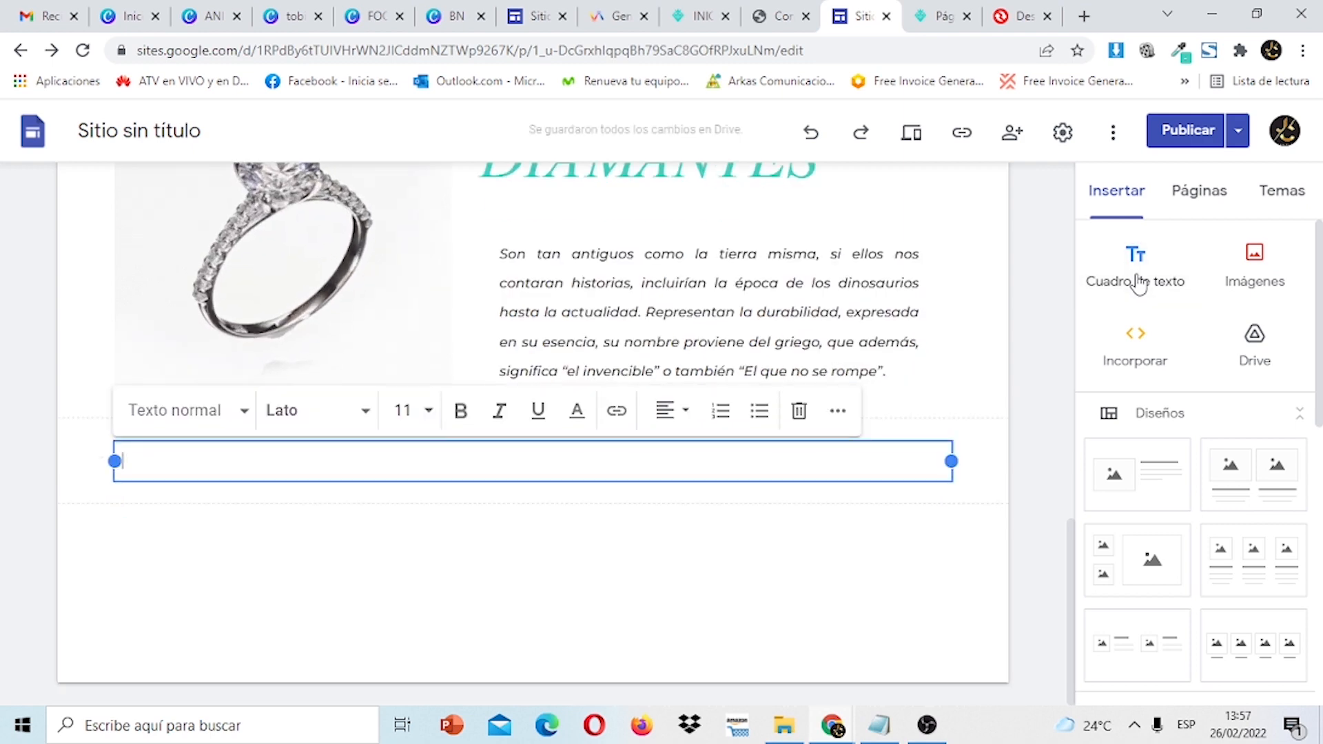
# Copy the REGALOS PARA OCASIONES ESPECIALES heading from the other draft into the new text box.
pyautogui.click(526, 8)
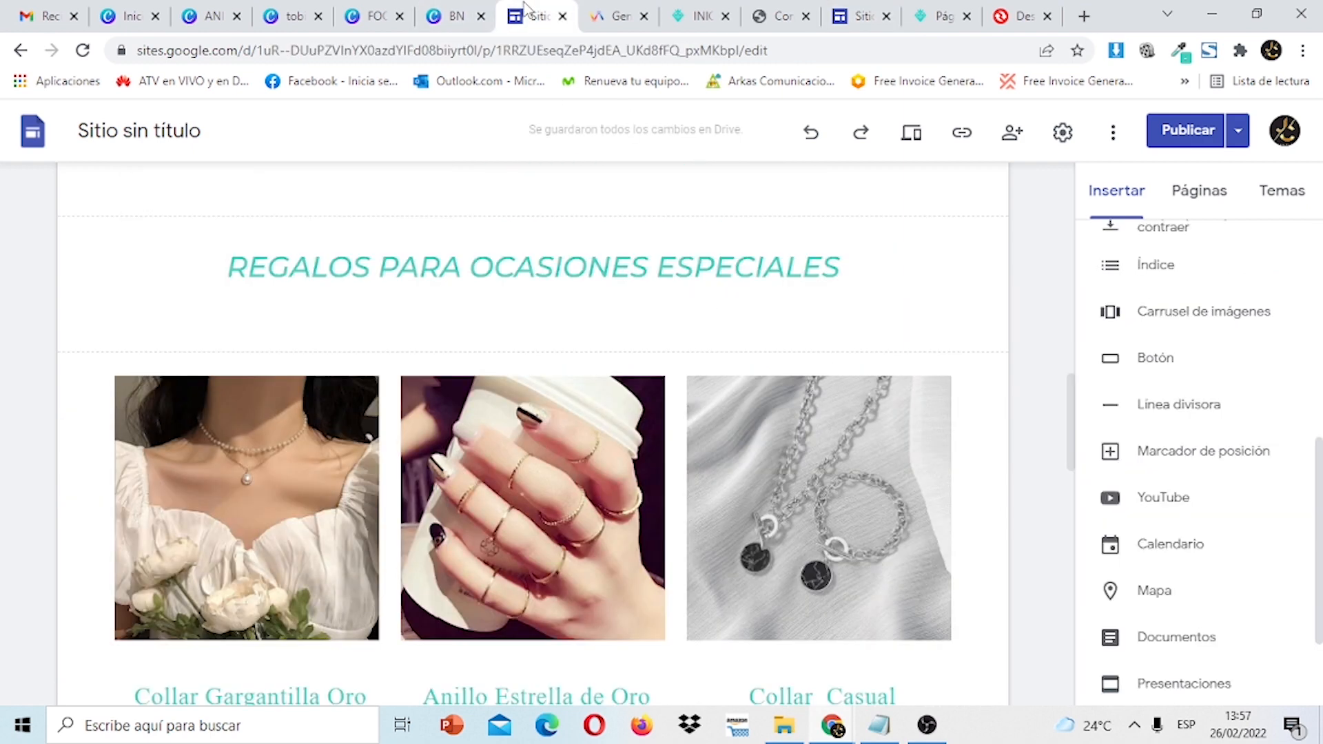
pyautogui.click(733, 270)
pyautogui.moveTo(847, 273); pyautogui.dragTo(136, 254)
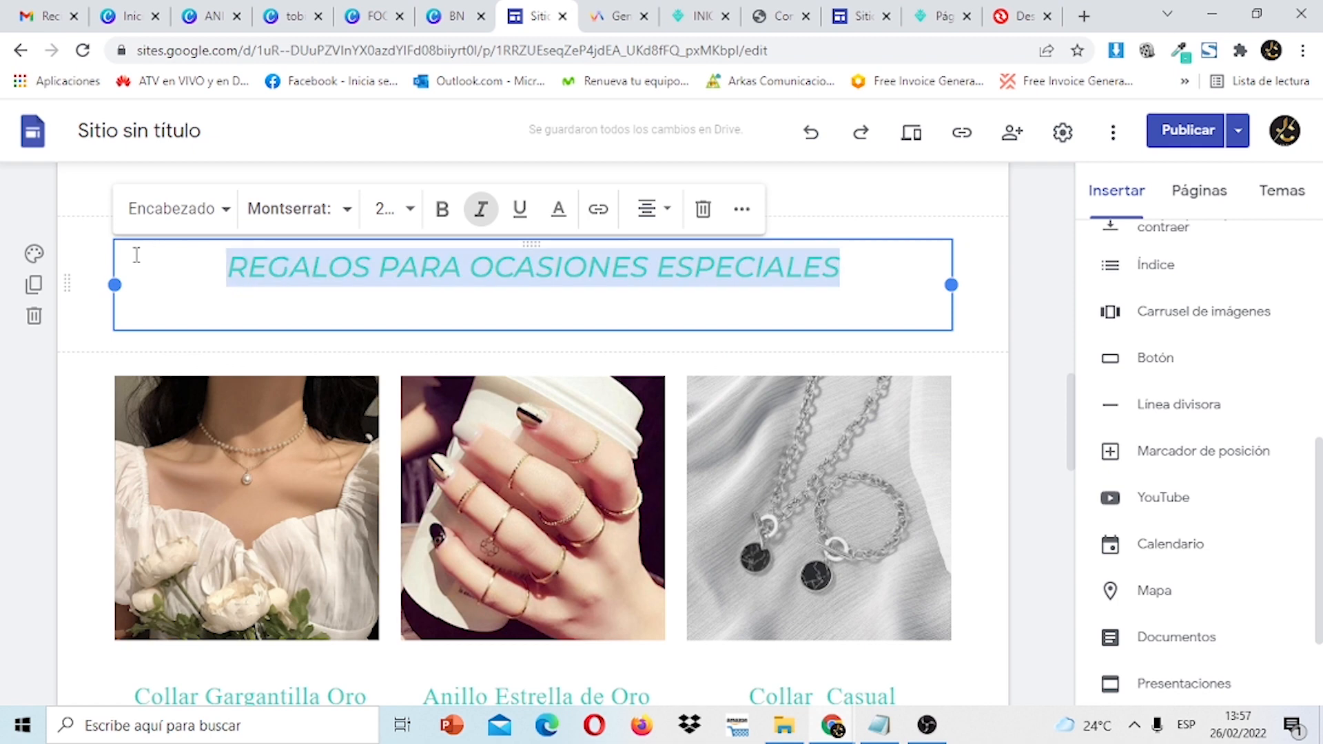
pyautogui.rightClick(267, 271)
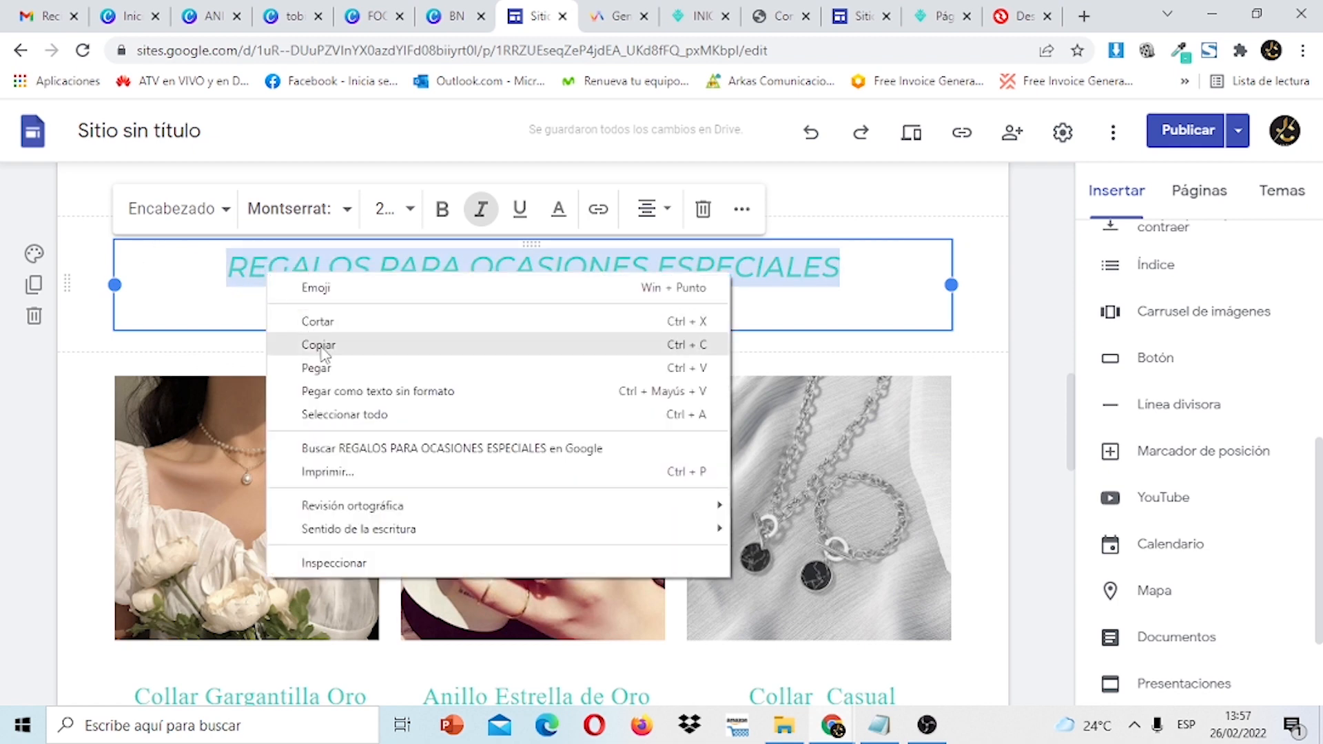
pyautogui.click(317, 342)
pyautogui.click(939, 16)
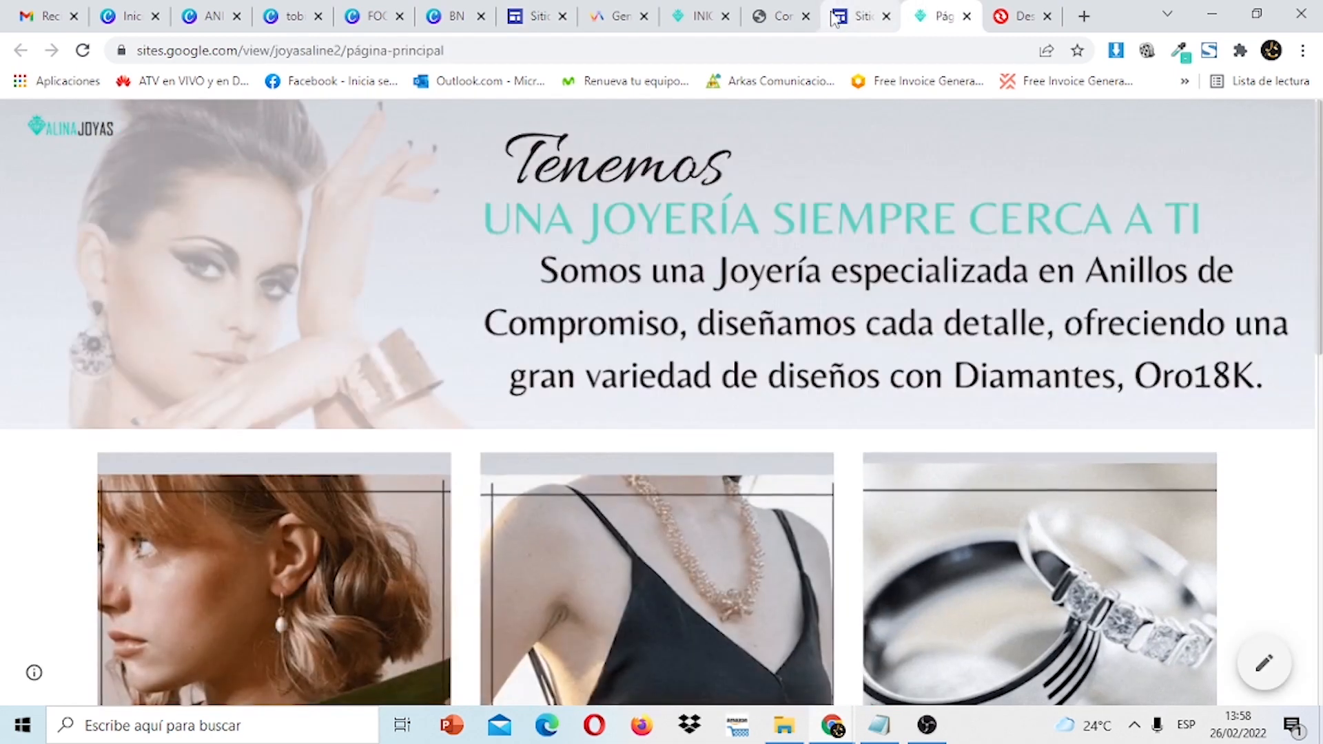
pyautogui.click(836, 17)
pyautogui.rightClick(564, 467)
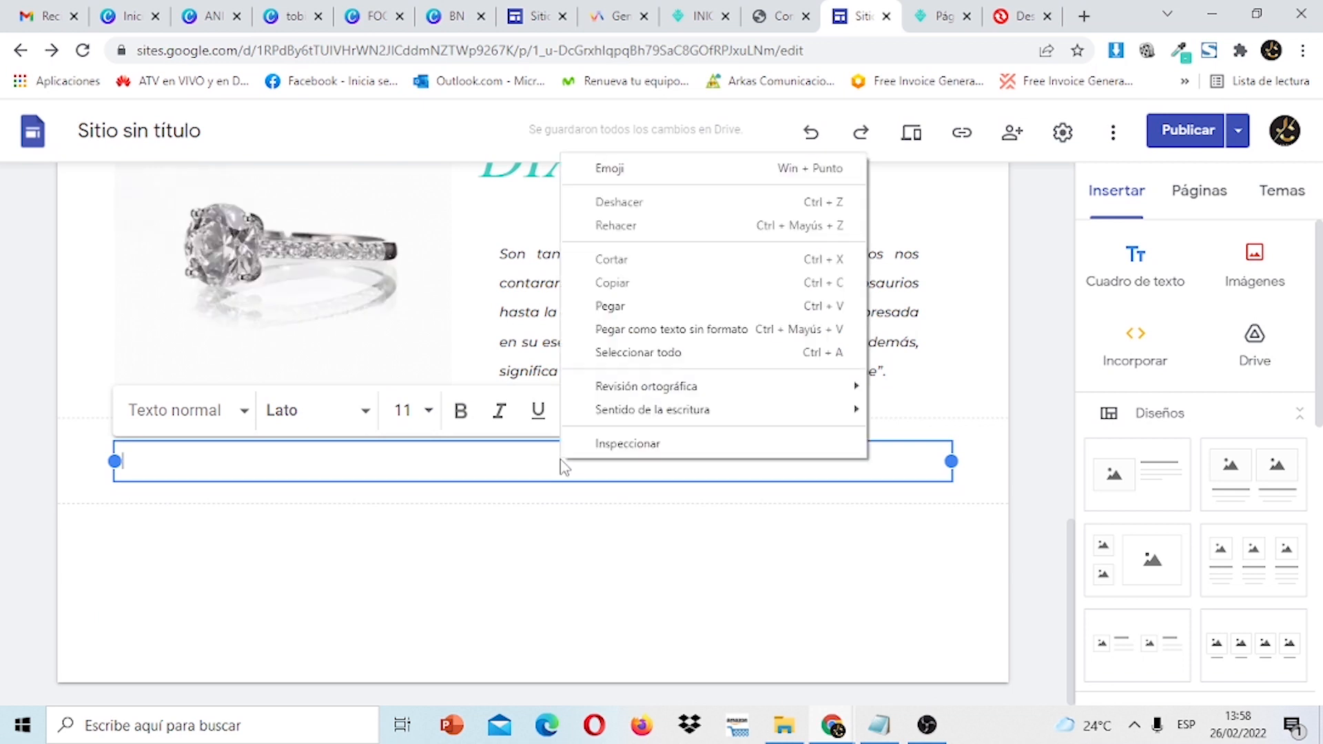
pyautogui.click(636, 307)
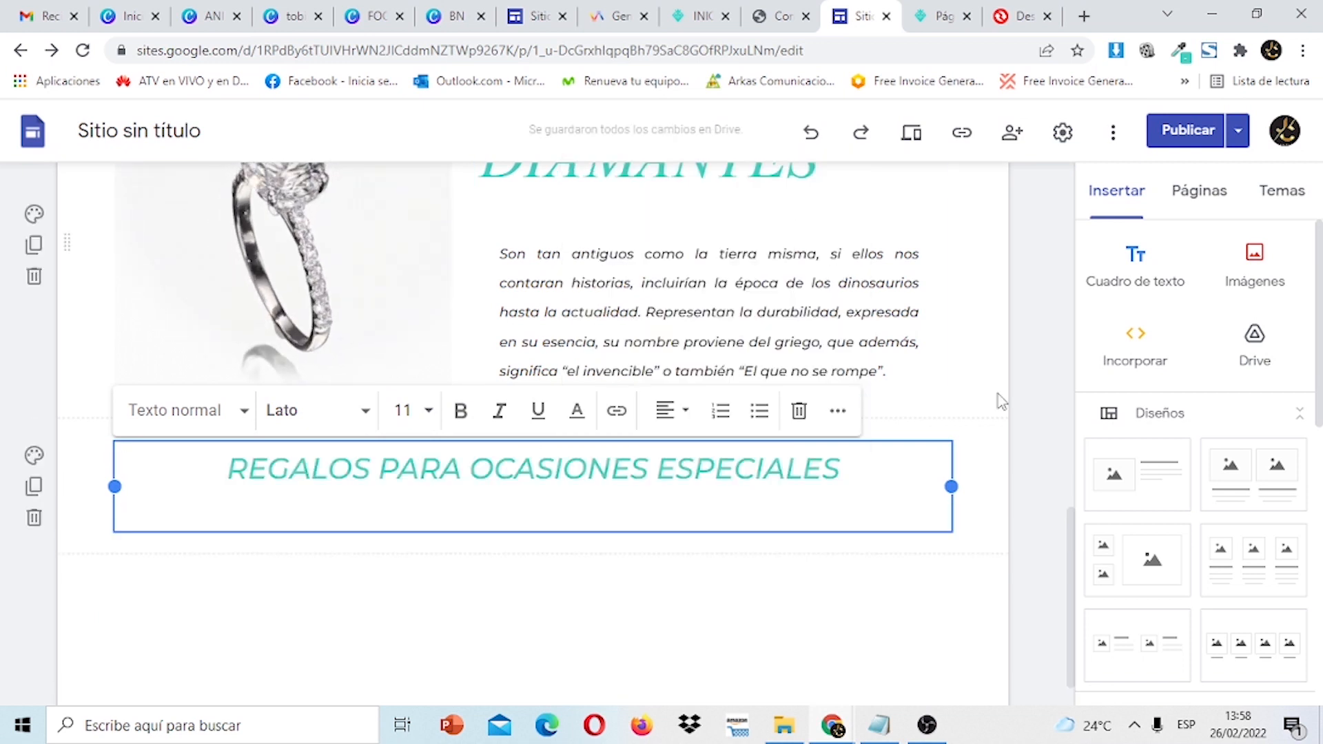
pyautogui.click(1017, 422)
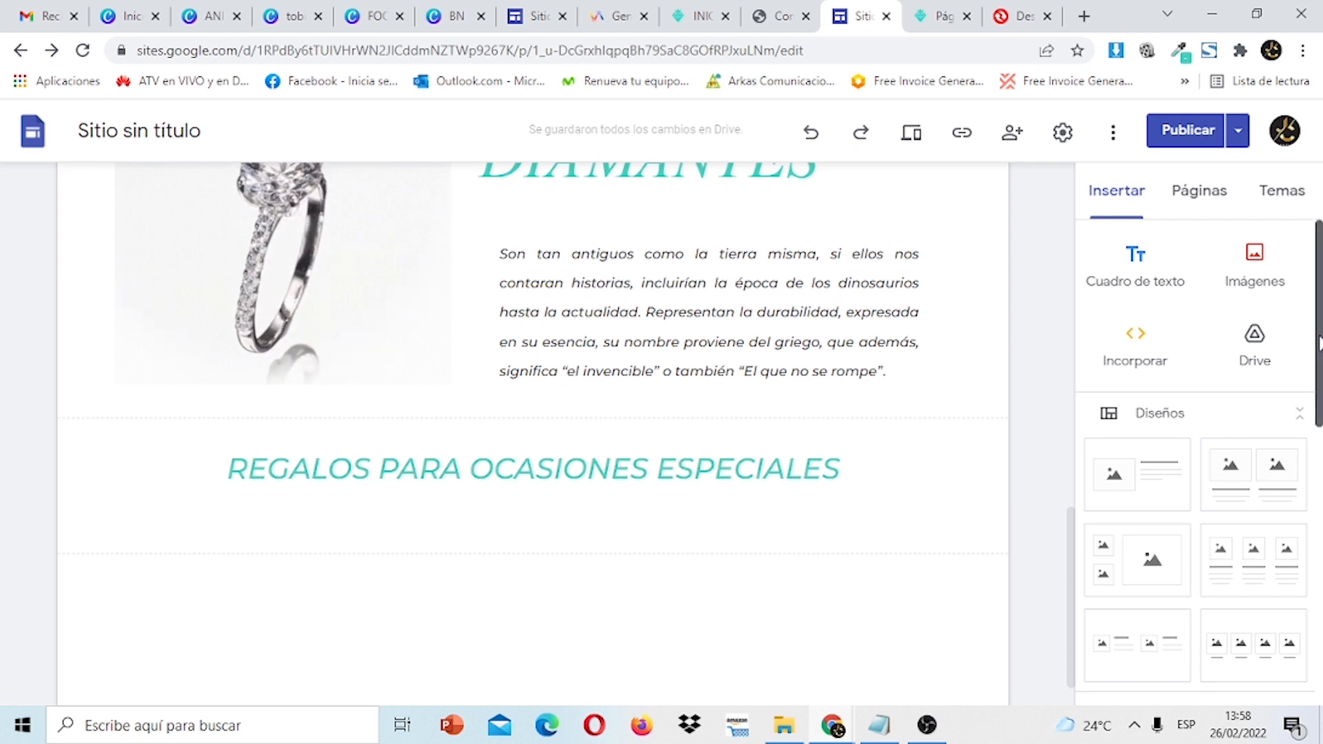
# Look over the other draft's gift product cards, then return to the draft being built.
pyautogui.scroll(-3, 1195, 448)
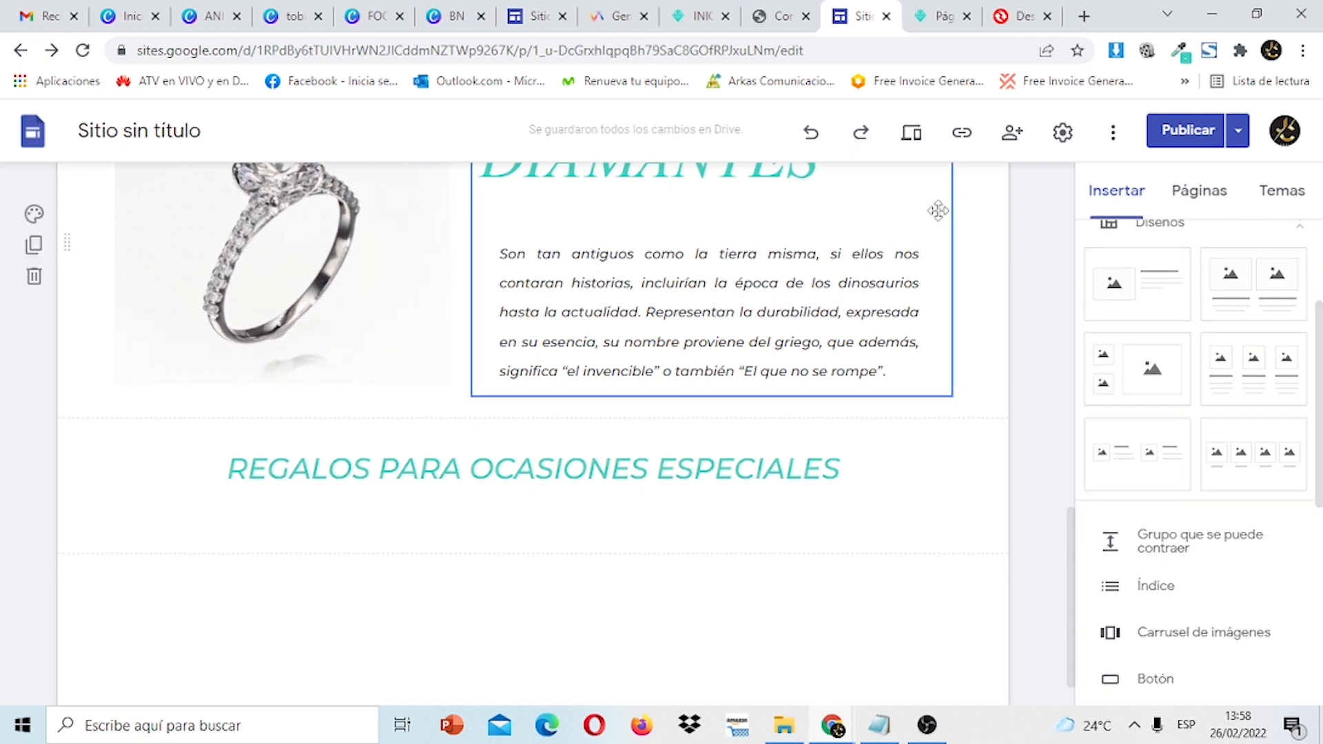
pyautogui.click(519, 19)
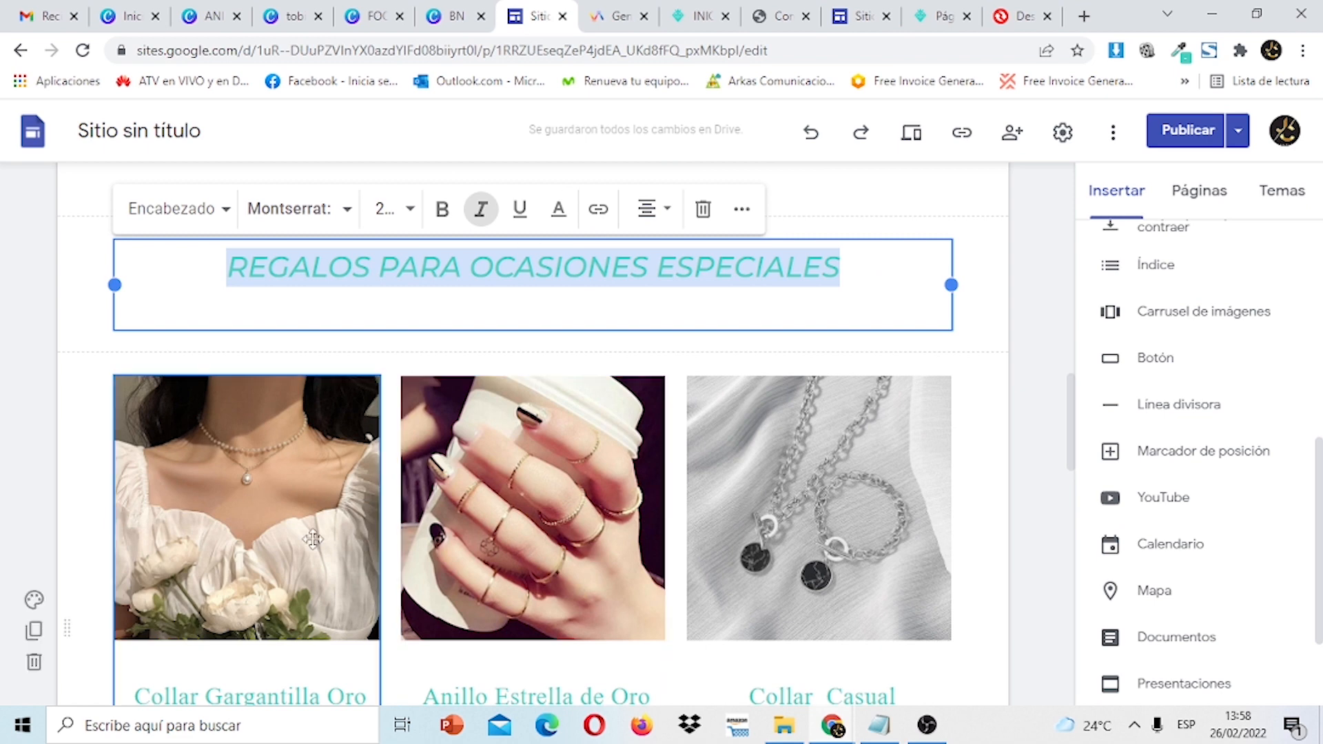
pyautogui.moveTo(1071, 414)
pyautogui.mouseDown()
pyautogui.moveTo(1070, 508)
pyautogui.moveTo(1072, 412)
pyautogui.mouseUp()
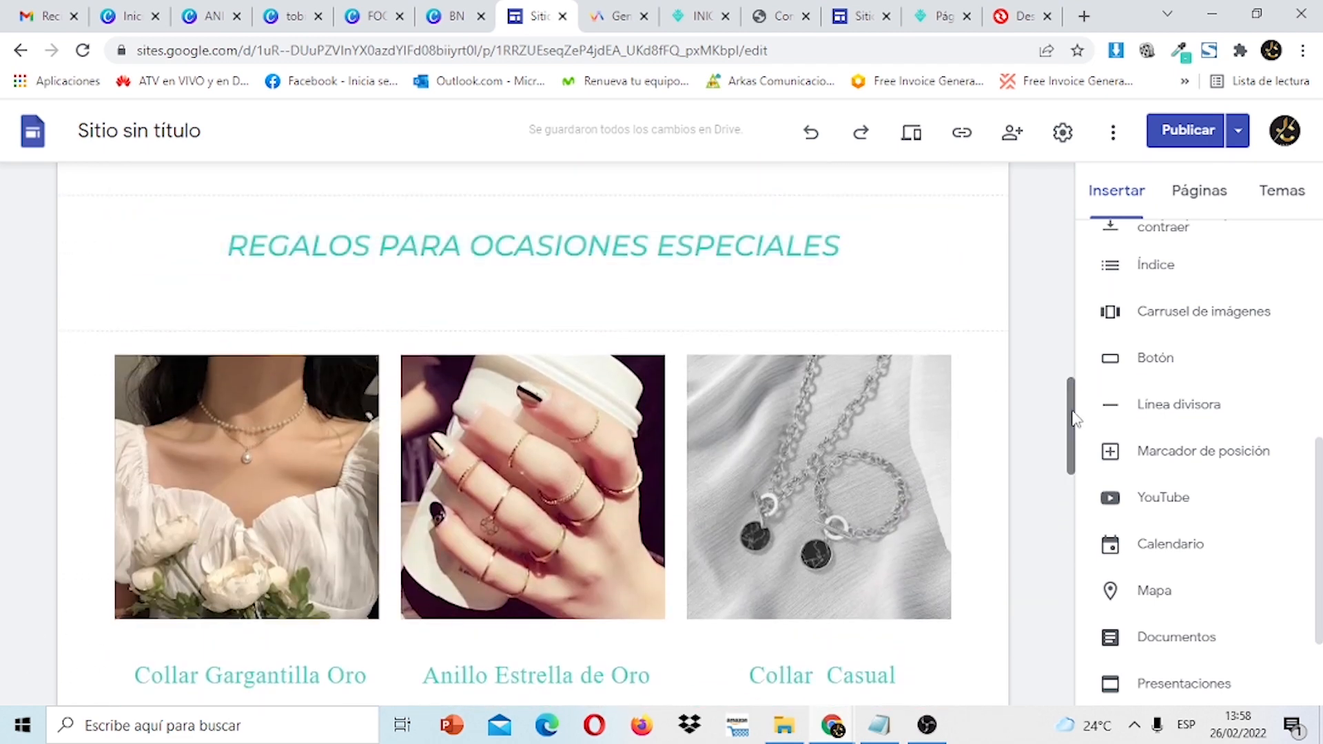
pyautogui.click(863, 11)
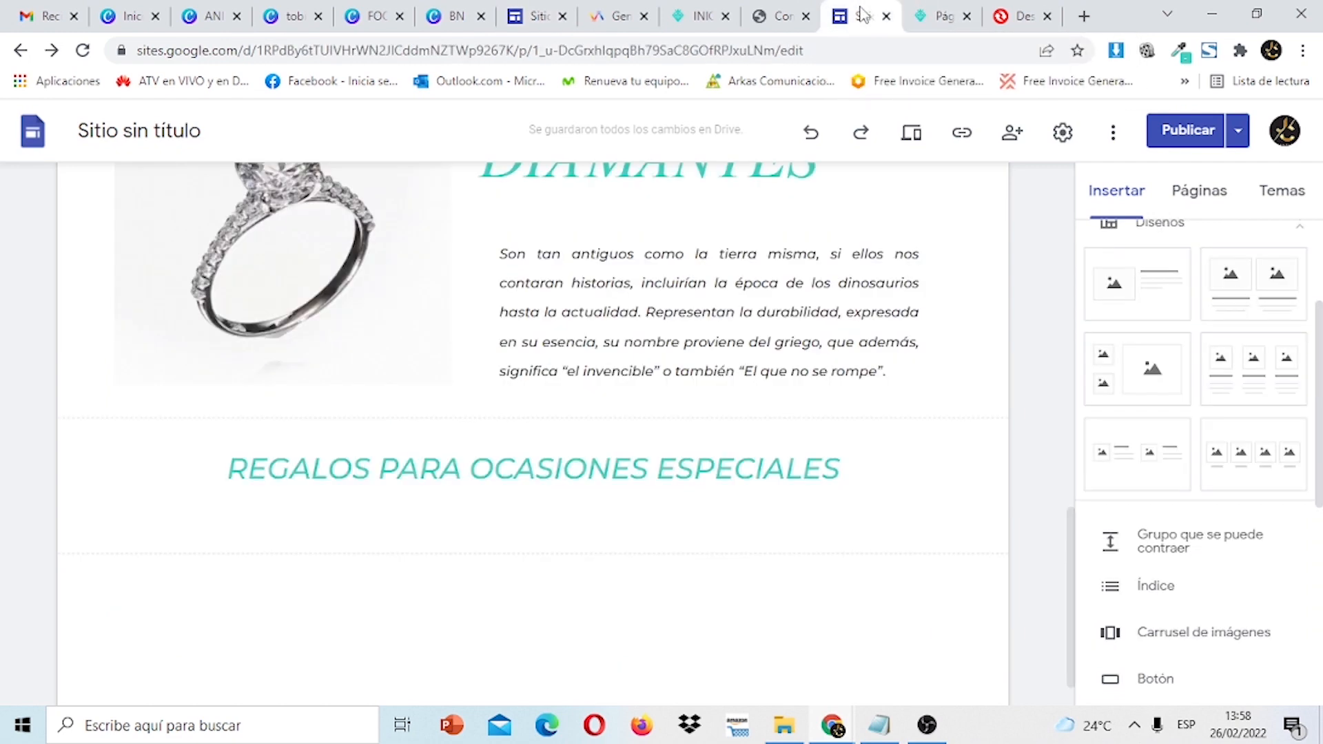
# Add a three-column image-and-text layout below the REGALOS heading.
pyautogui.click(1252, 371)
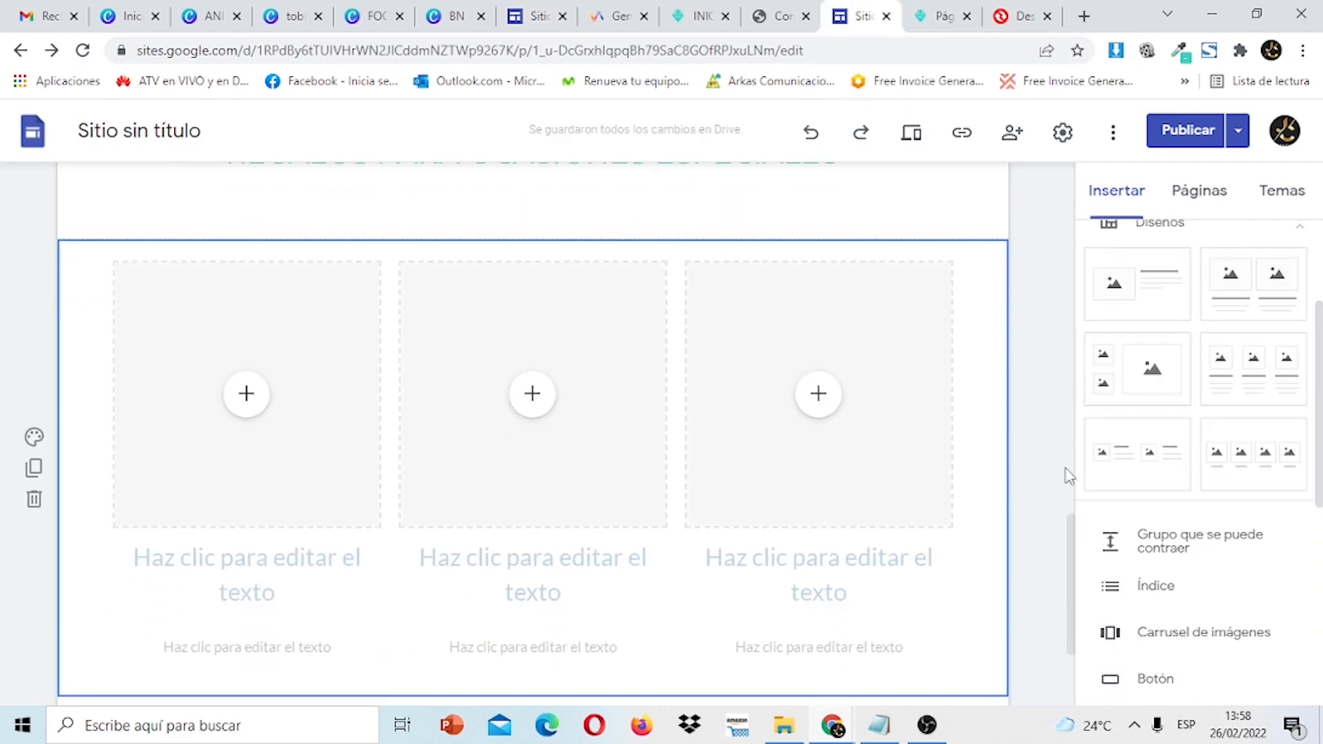
pyautogui.moveTo(1071, 539)
pyautogui.mouseDown()
pyautogui.moveTo(1072, 511)
pyautogui.moveTo(1070, 532)
pyautogui.mouseUp()
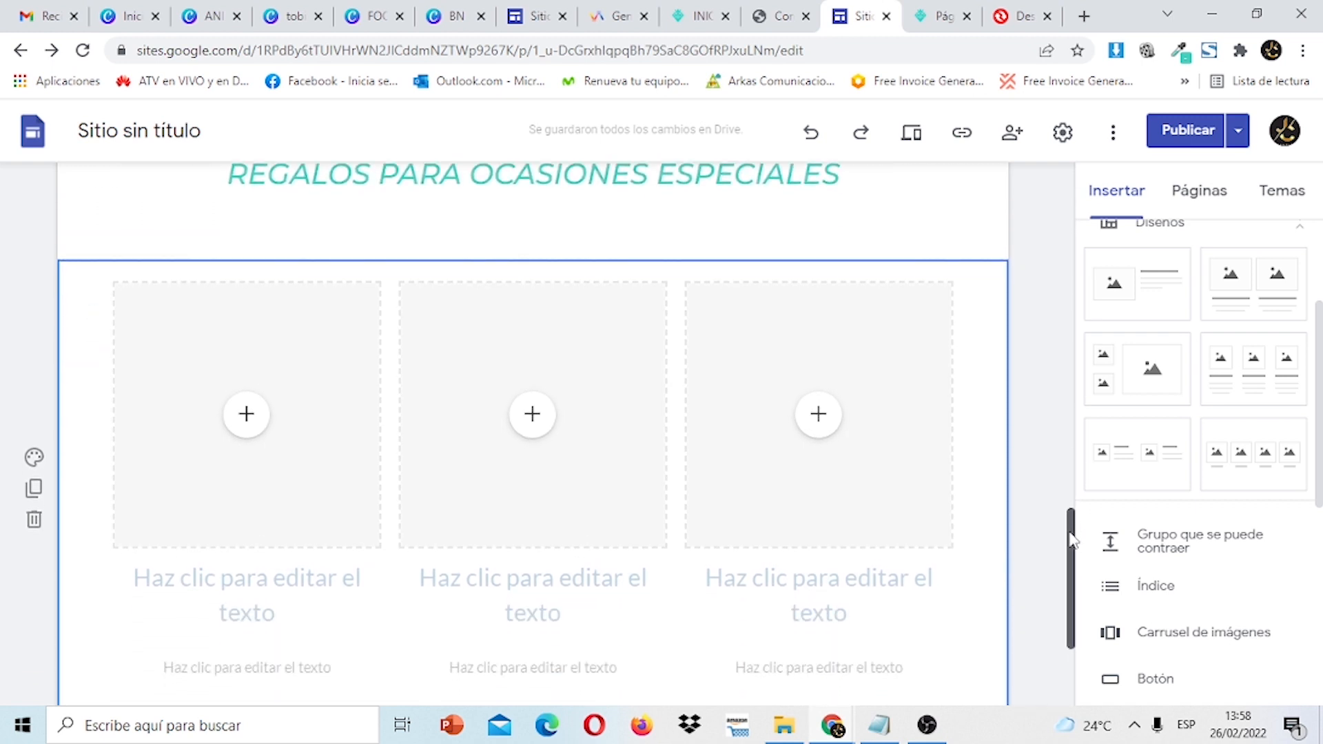
pyautogui.click(244, 416)
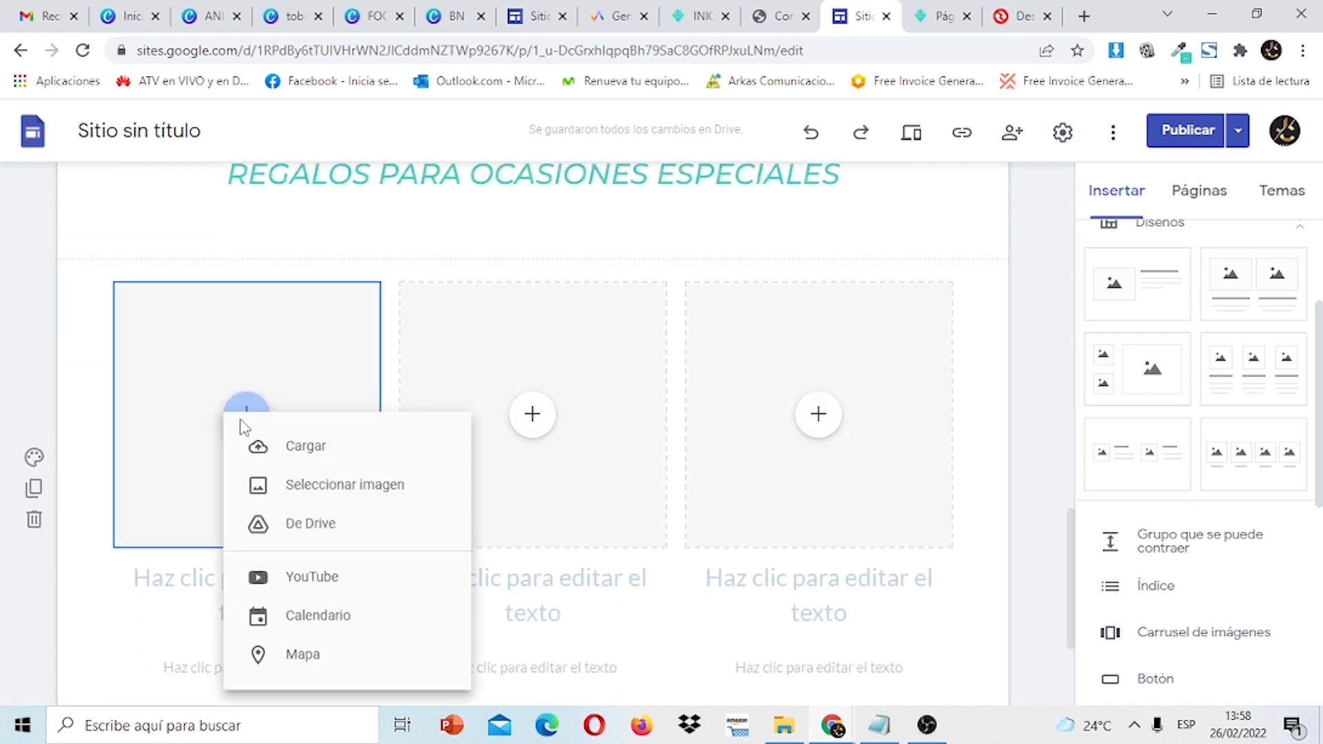
pyautogui.click(301, 447)
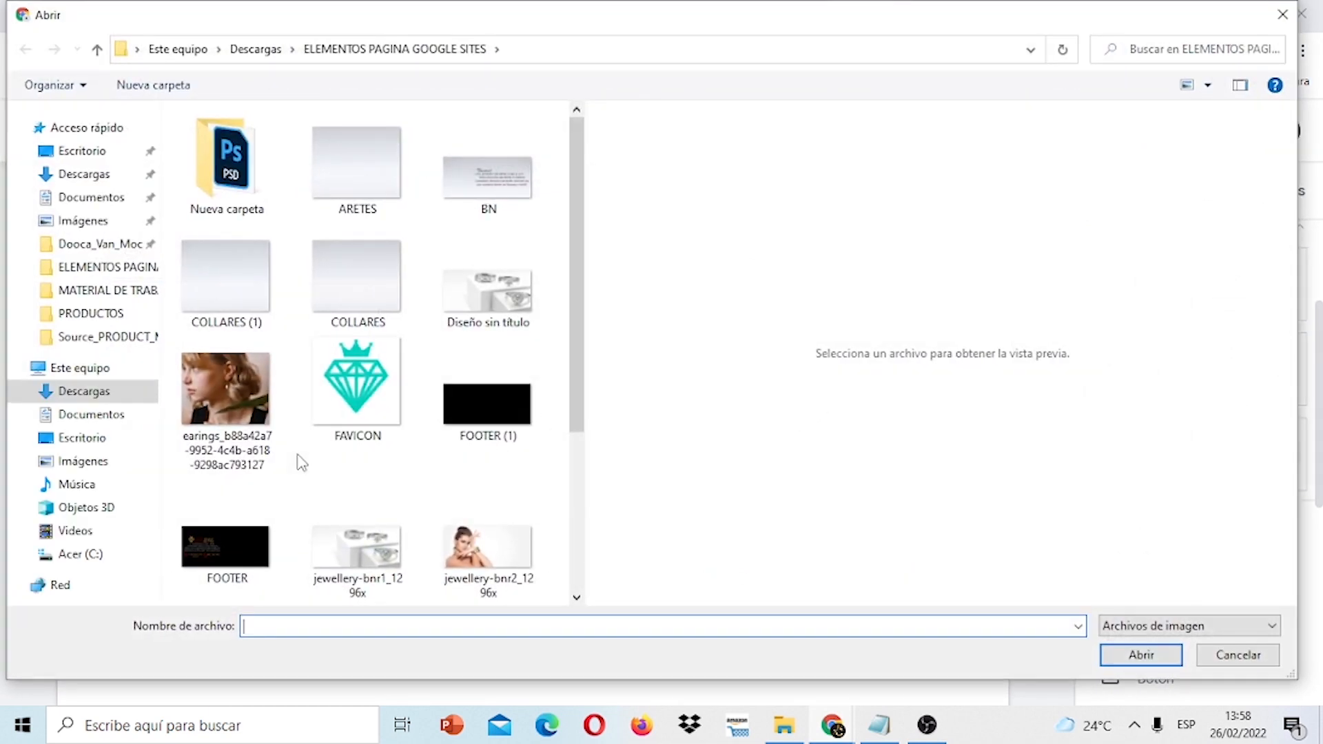
# Browse the Descargas subfolders looking for the product photos.
pyautogui.click(117, 175)
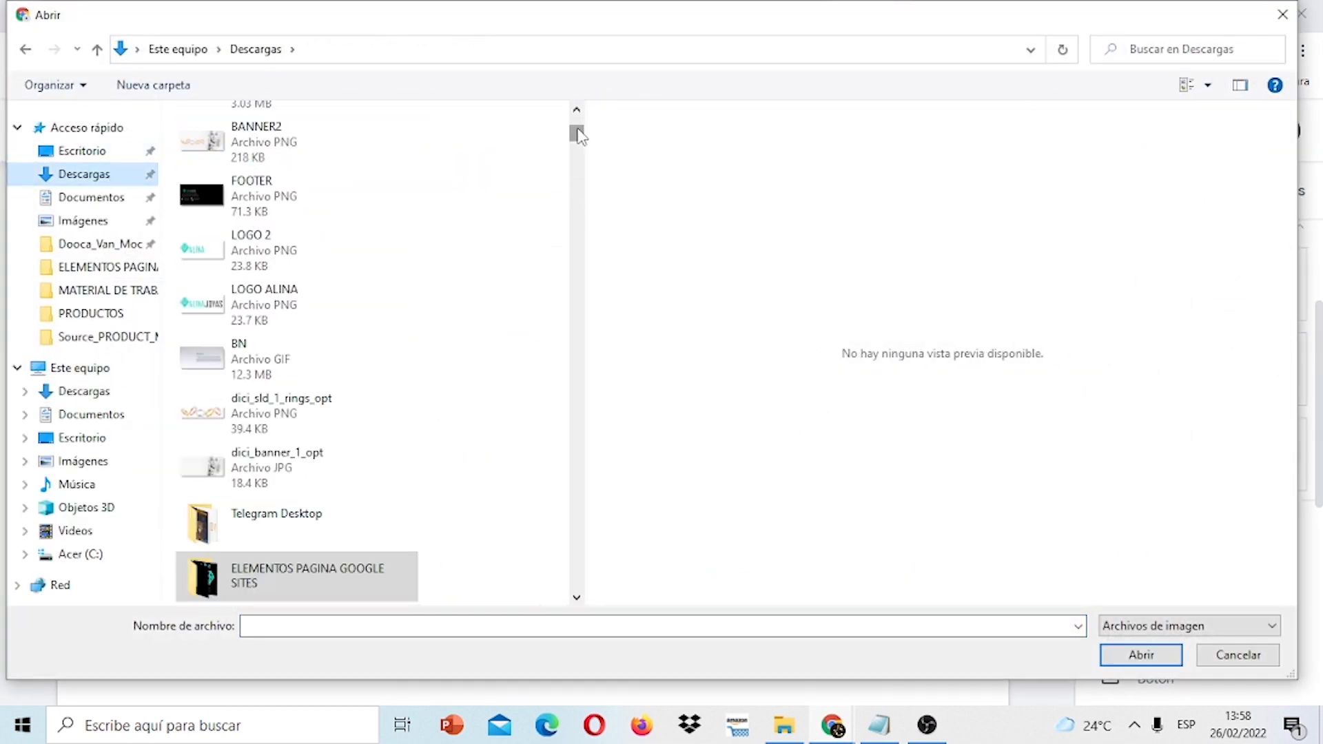
pyautogui.moveTo(579, 136); pyautogui.dragTo(578, 137)
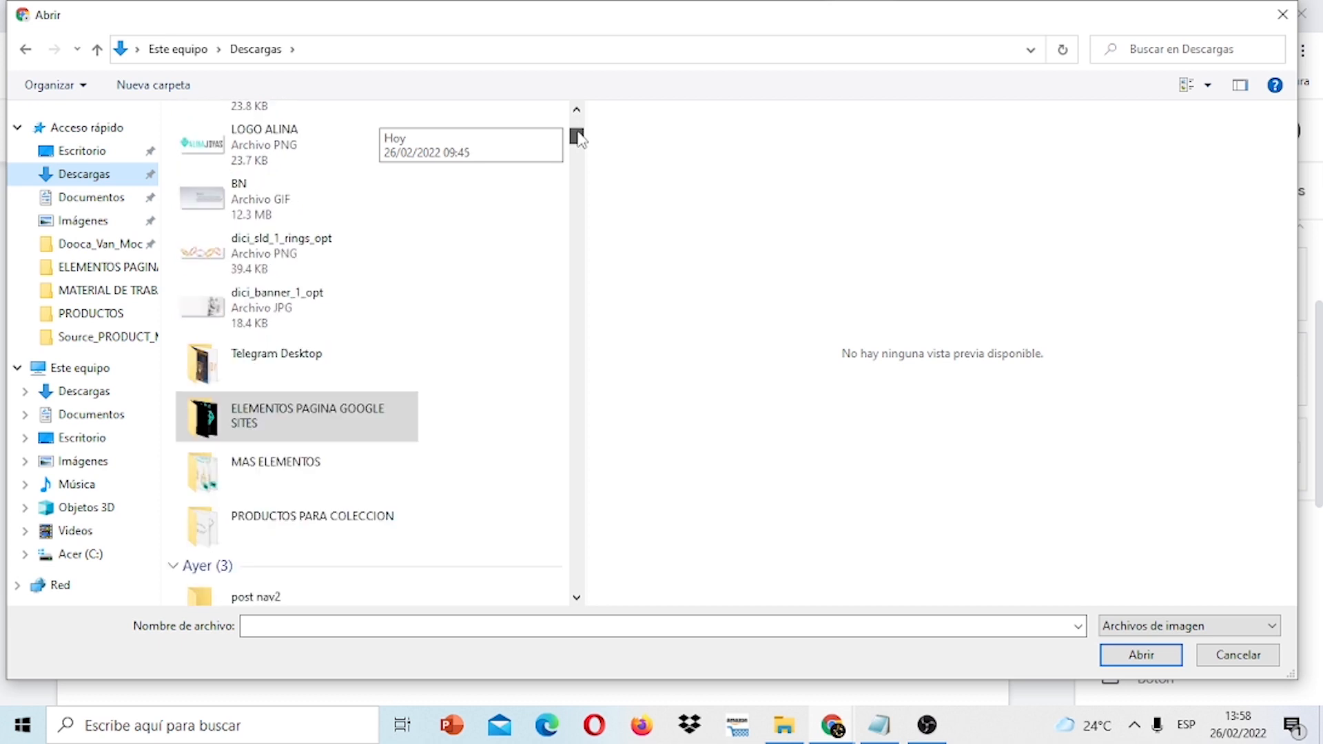
pyautogui.doubleClick(348, 518)
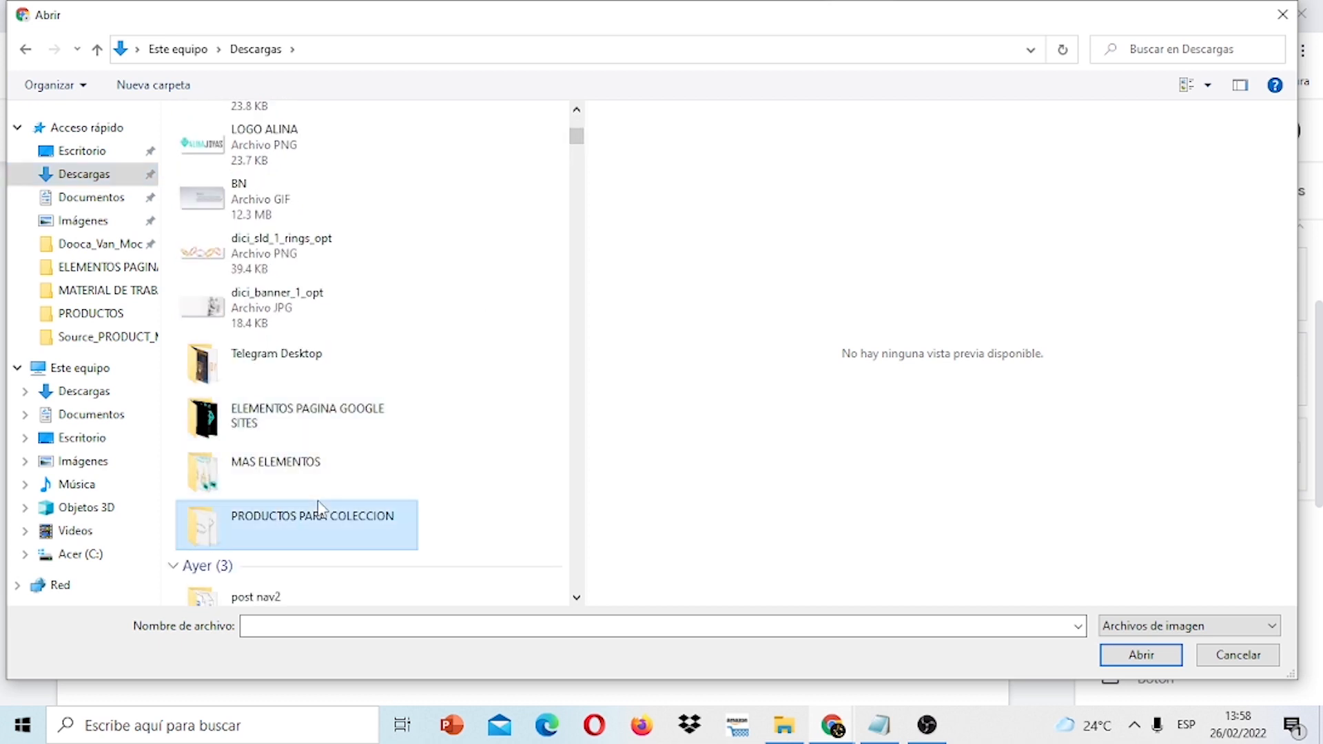
pyautogui.click(25, 49)
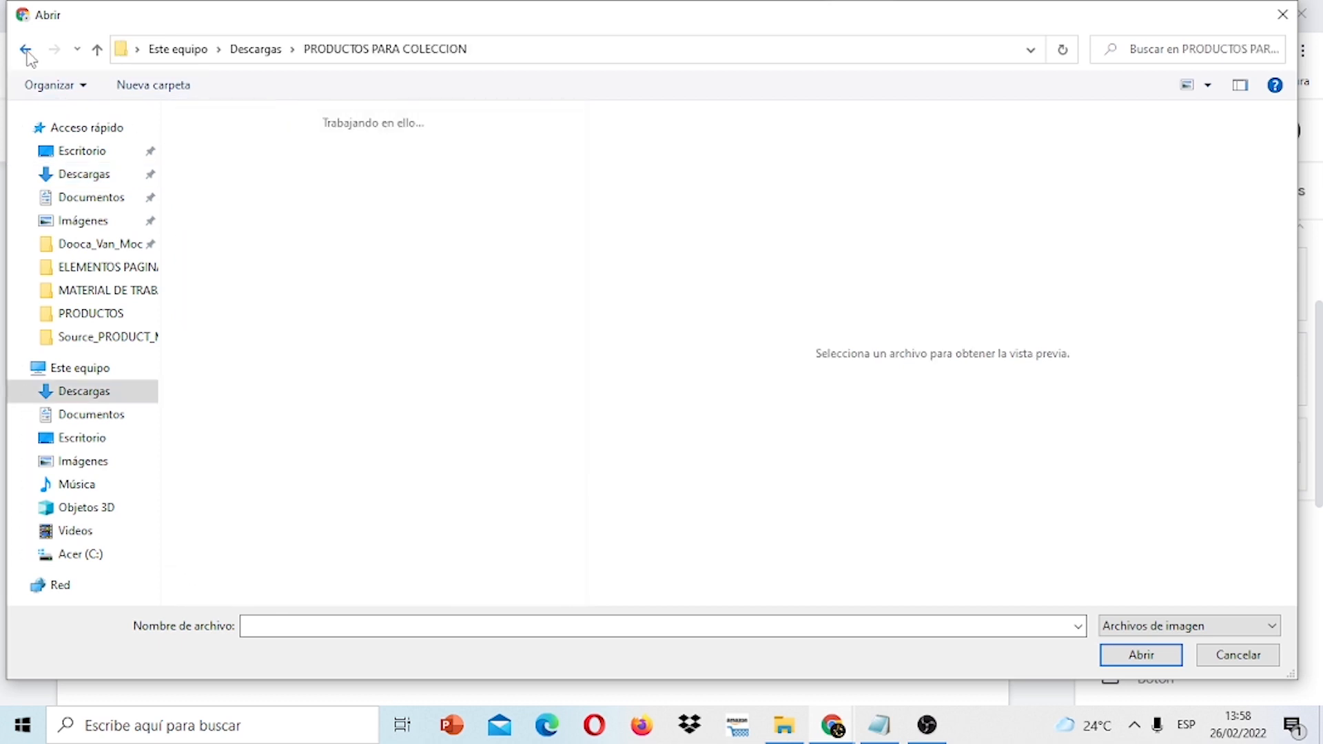
pyautogui.doubleClick(301, 515)
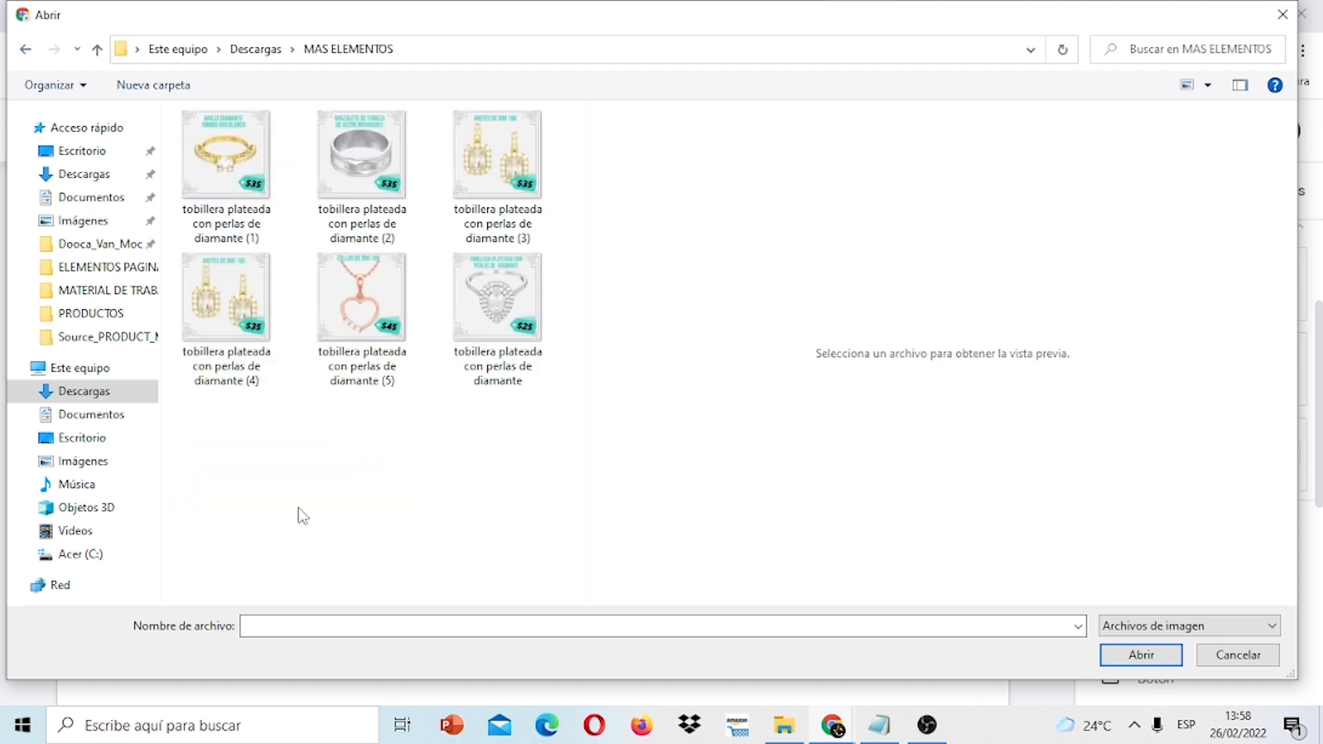
pyautogui.click(25, 50)
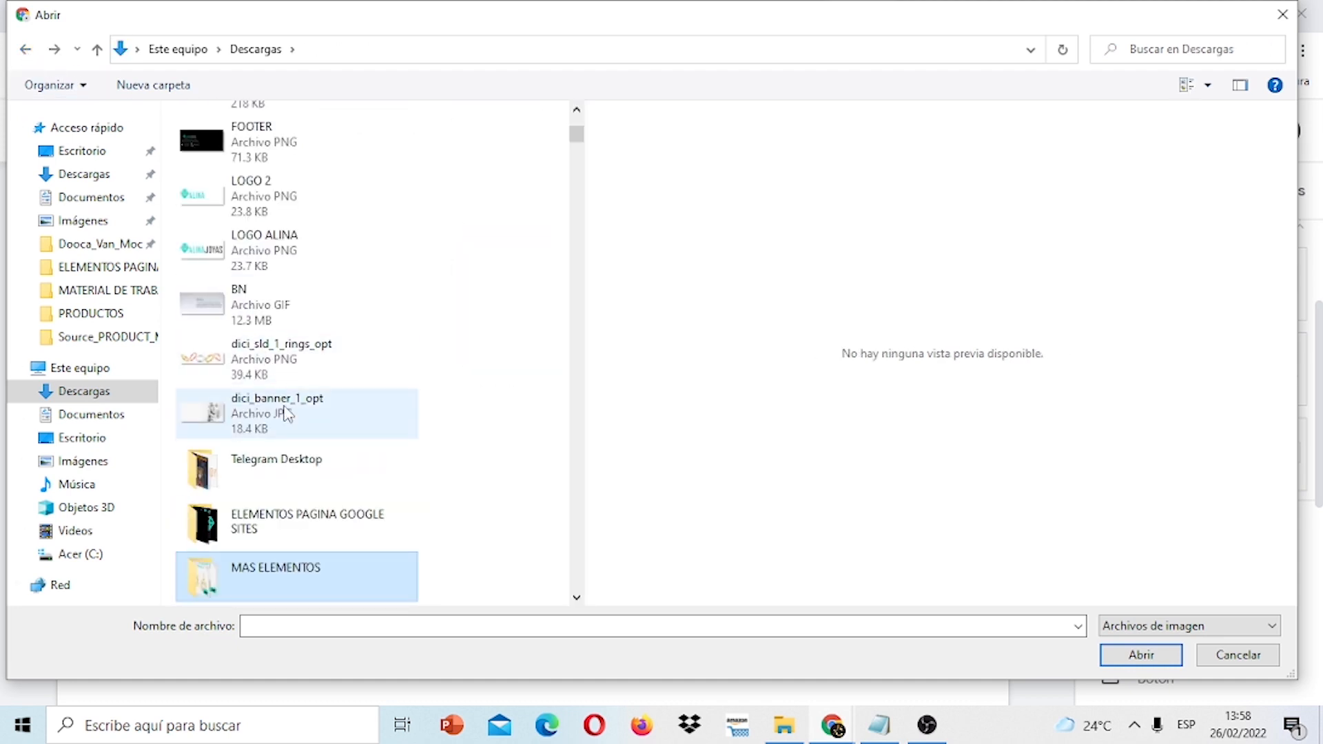
pyautogui.doubleClick(364, 528)
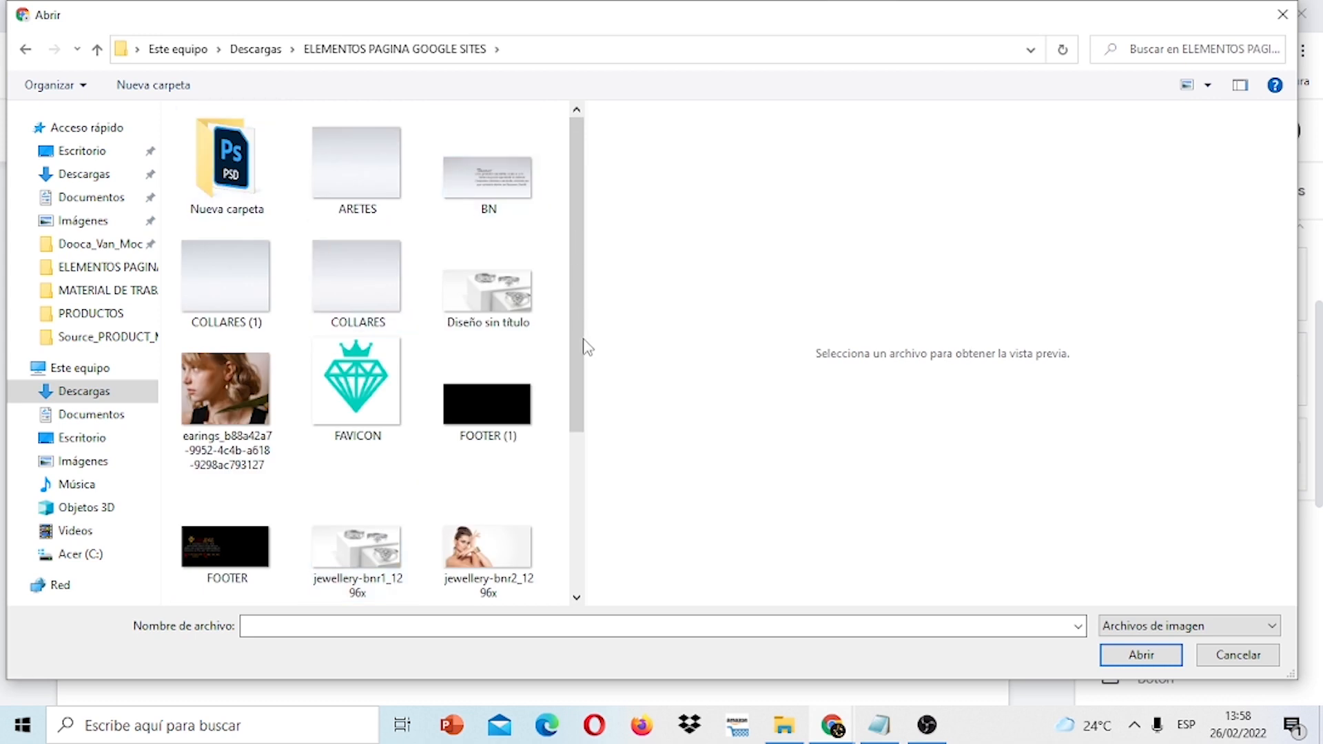
pyautogui.moveTo(580, 357); pyautogui.dragTo(550, 165)
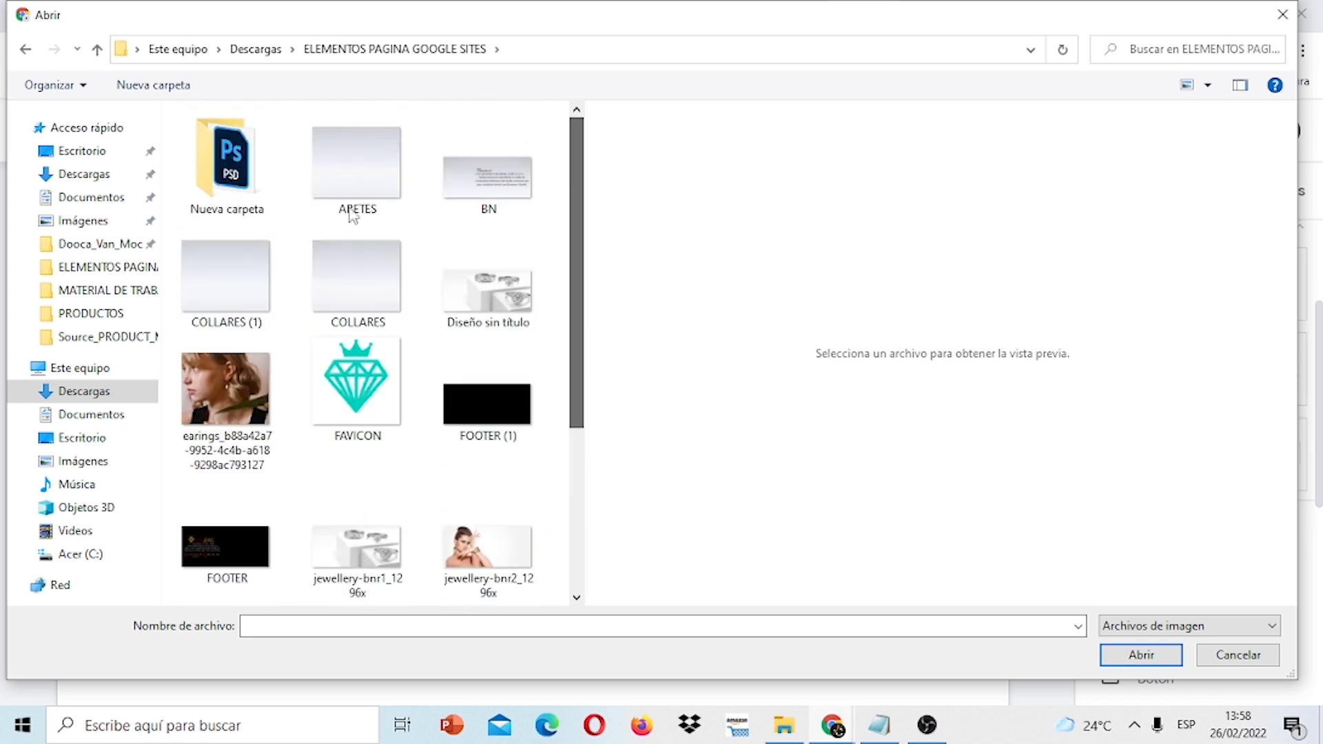
pyautogui.doubleClick(246, 196)
pyautogui.click(25, 50)
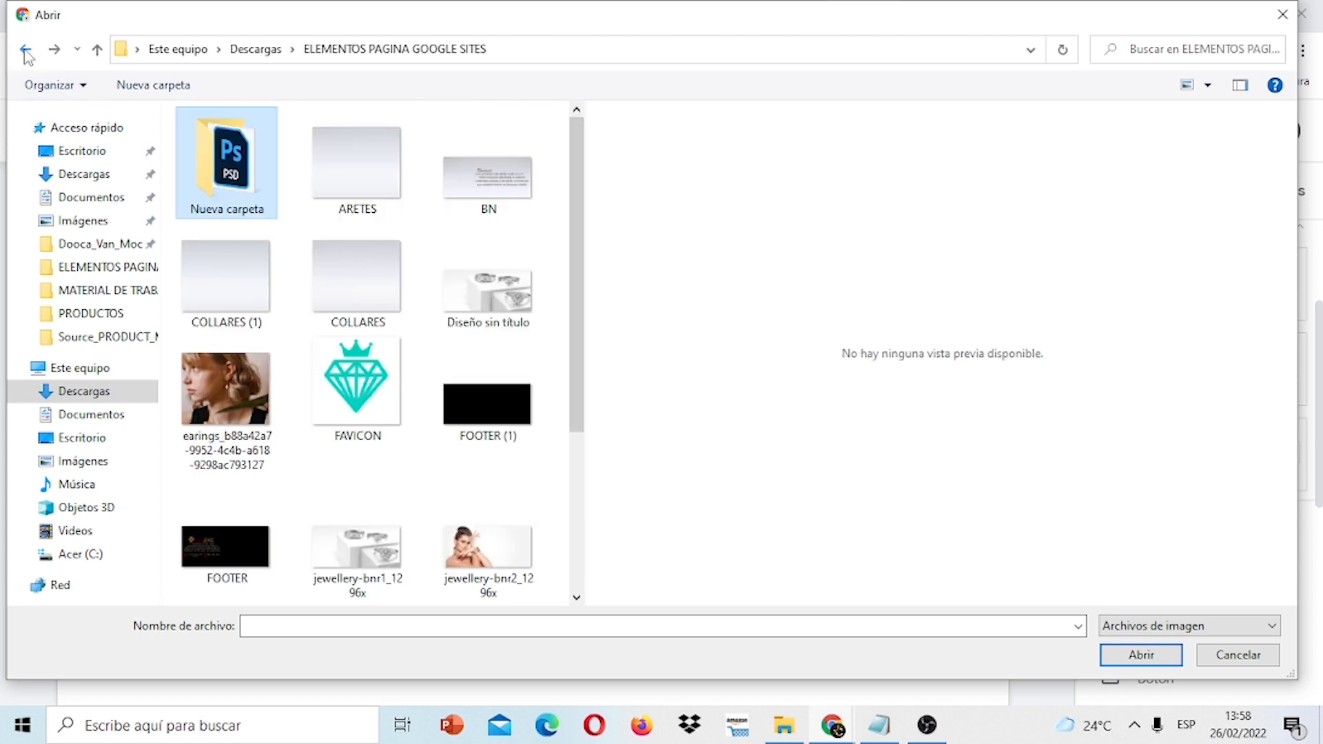
pyautogui.click(25, 50)
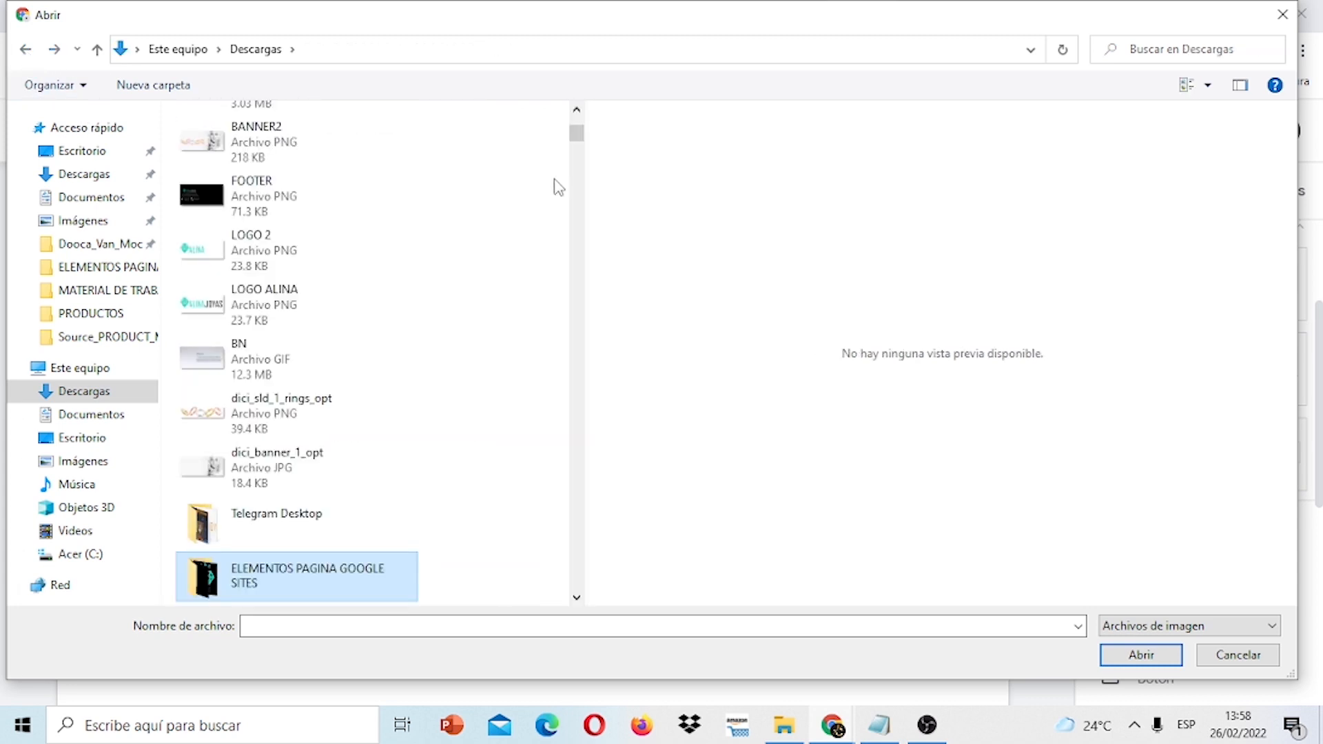
pyautogui.moveTo(578, 143)
pyautogui.mouseDown()
pyautogui.moveTo(579, 130)
pyautogui.moveTo(579, 152)
pyautogui.mouseUp()
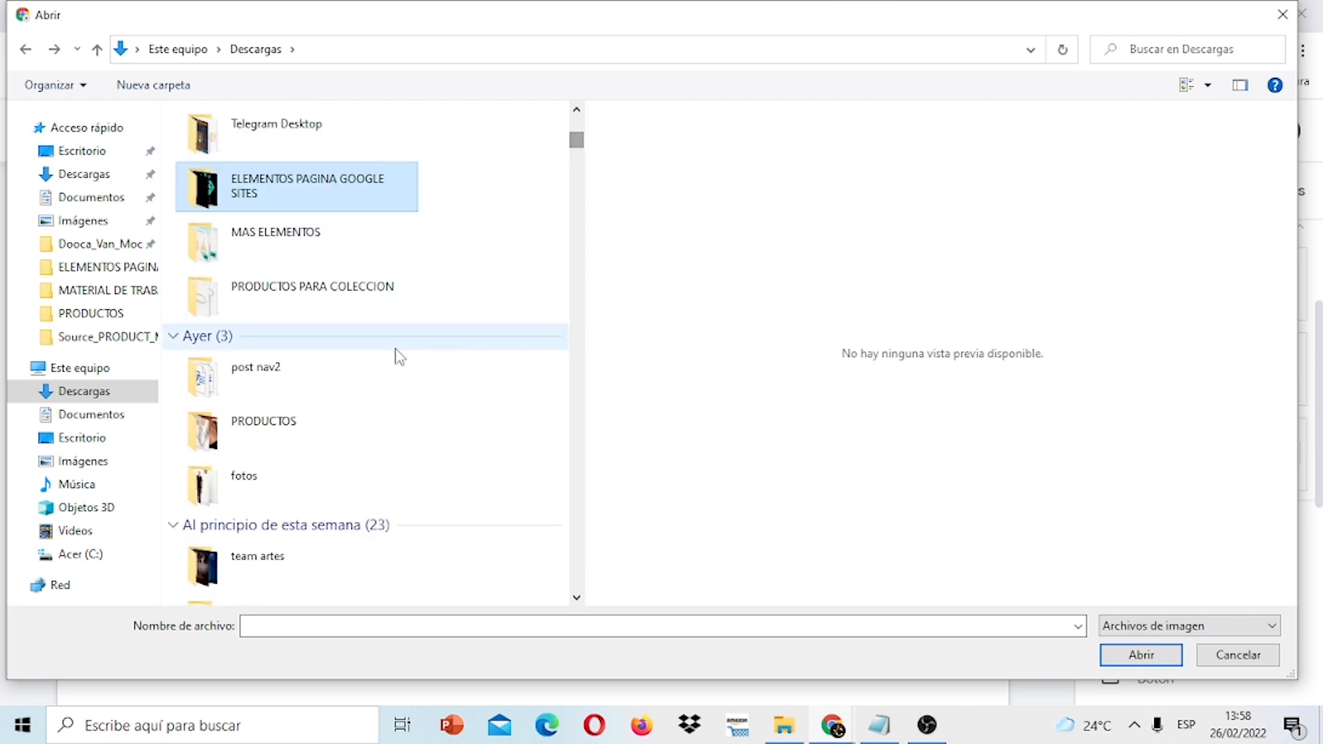
pyautogui.doubleClick(273, 428)
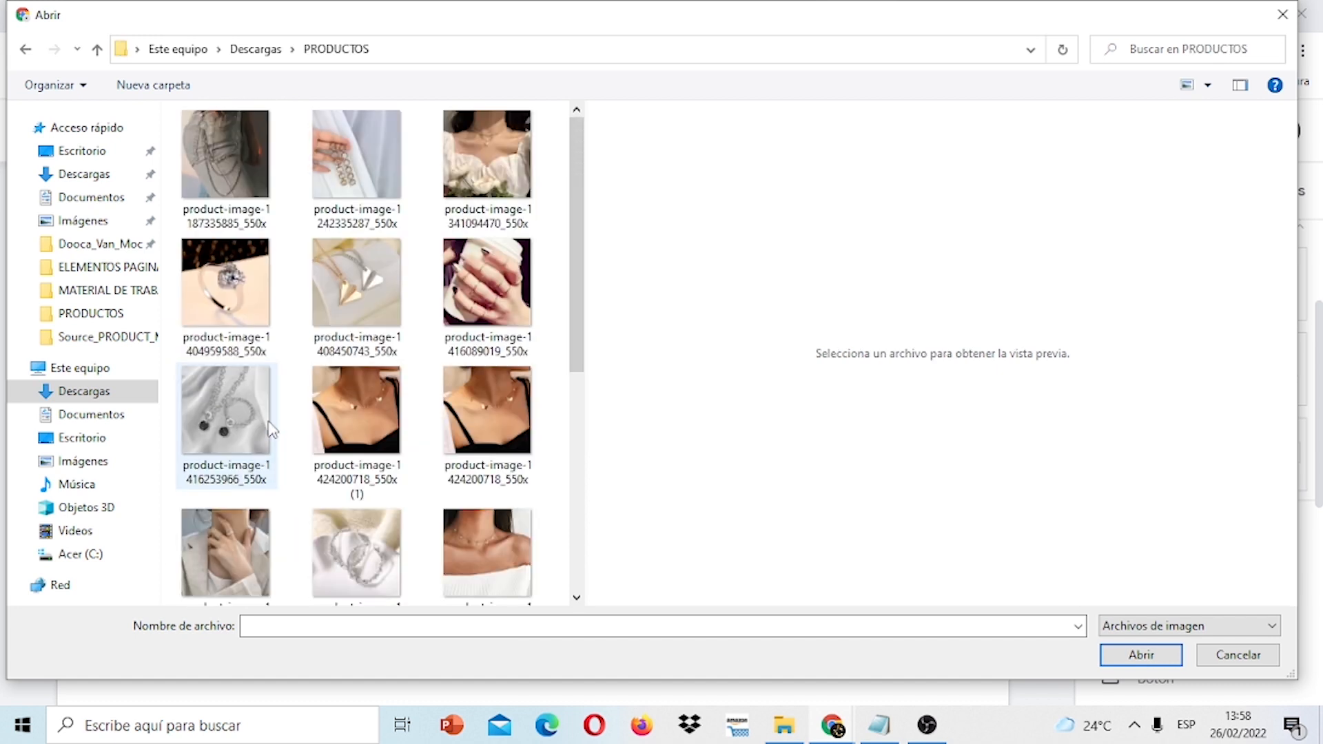
pyautogui.click(485, 178)
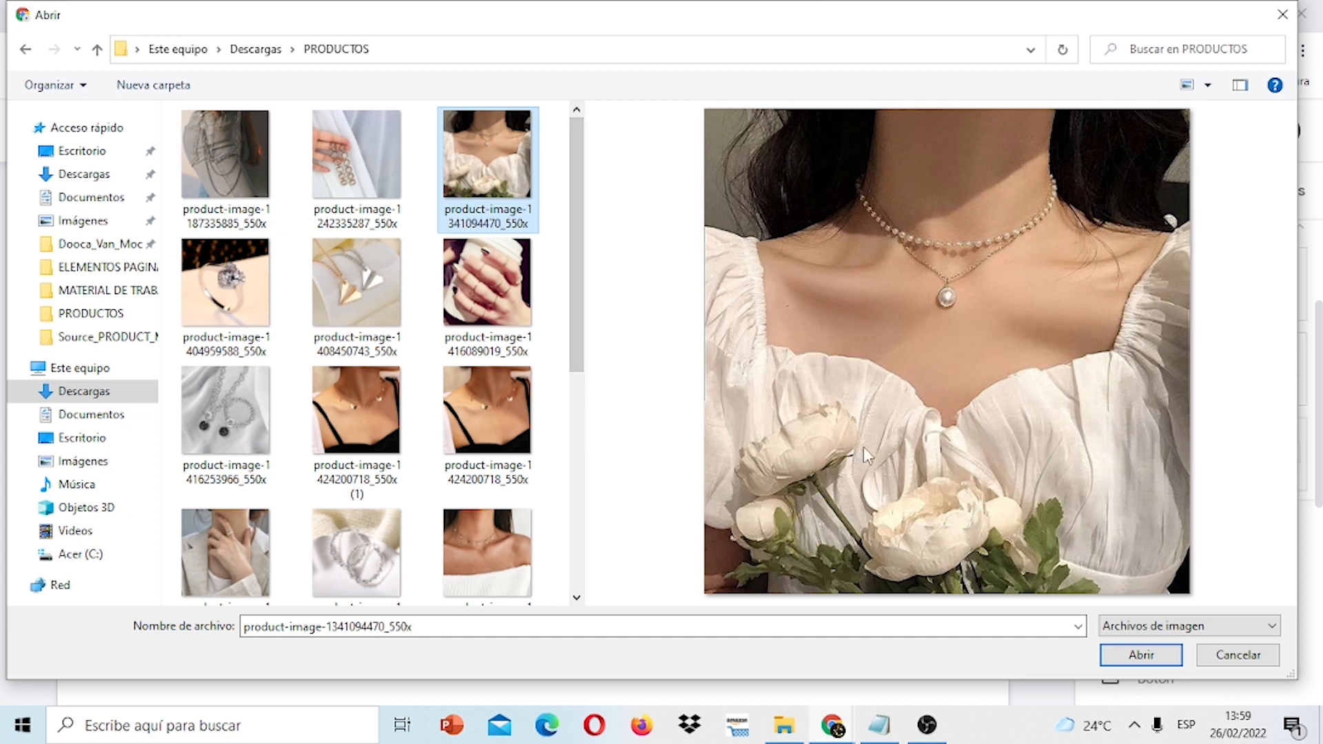
pyautogui.click(1138, 652)
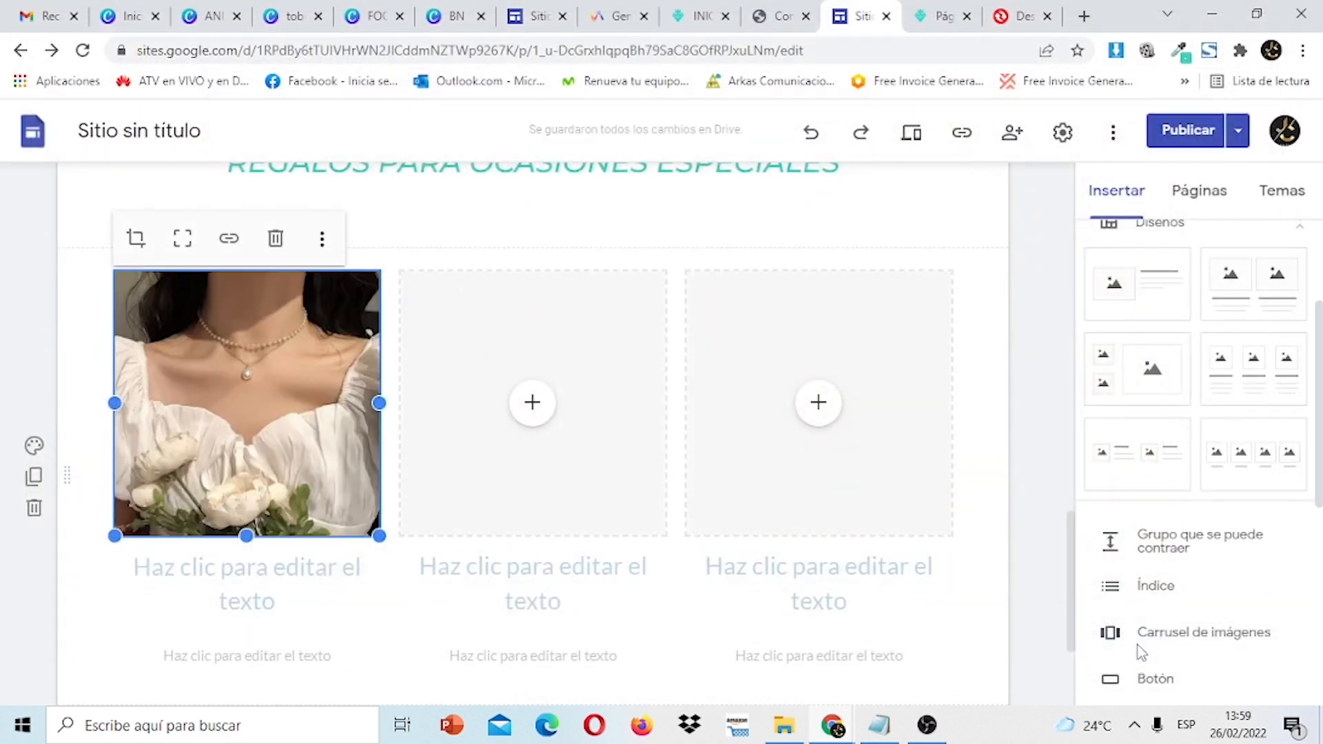
# Copy the title Collar Gargantilla Oro from the other site into the first card.
pyautogui.moveTo(1073, 543); pyautogui.dragTo(1079, 575)
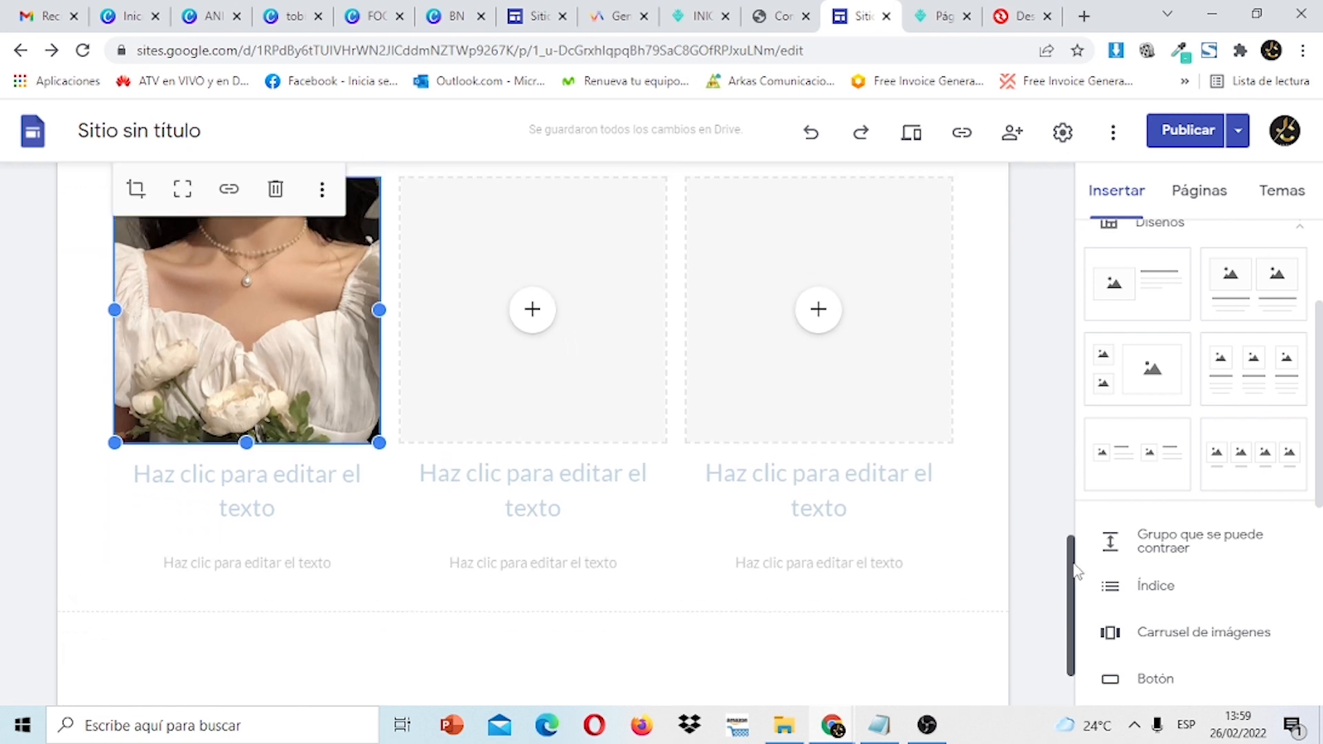
pyautogui.click(280, 493)
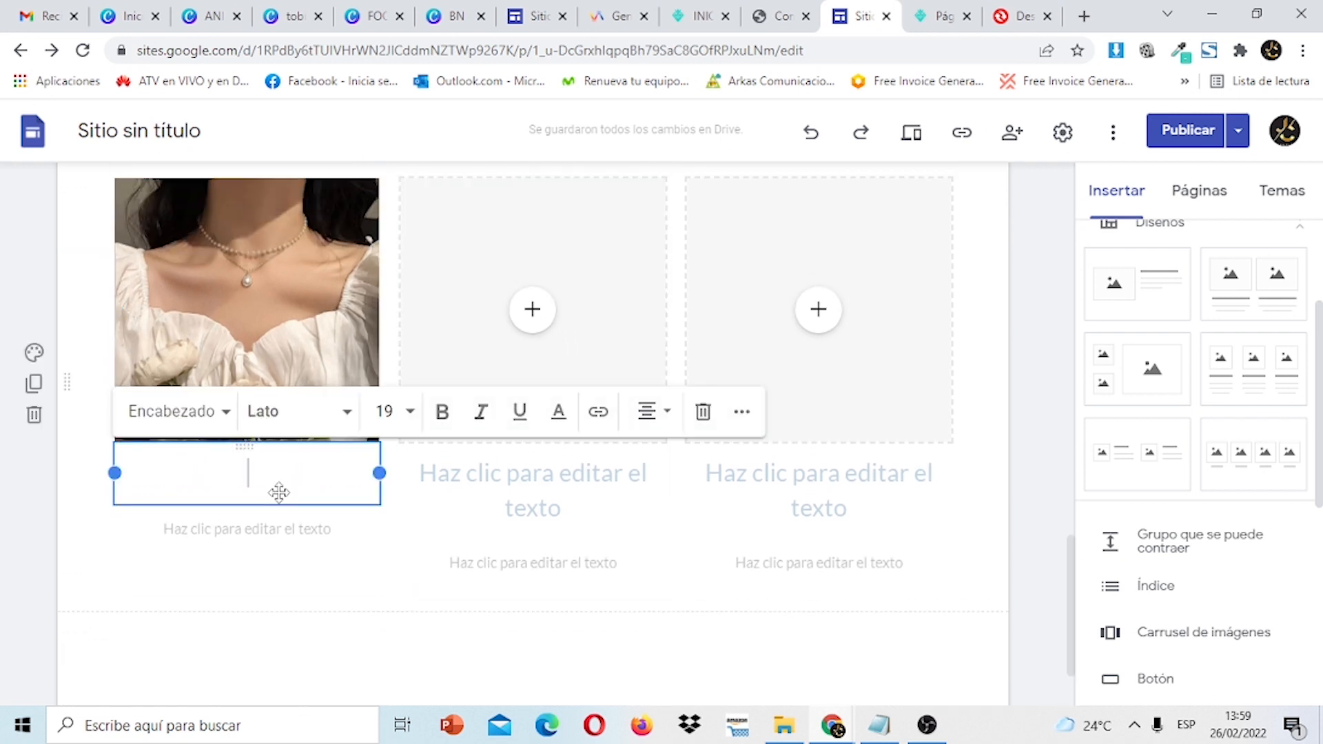
pyautogui.click(548, 9)
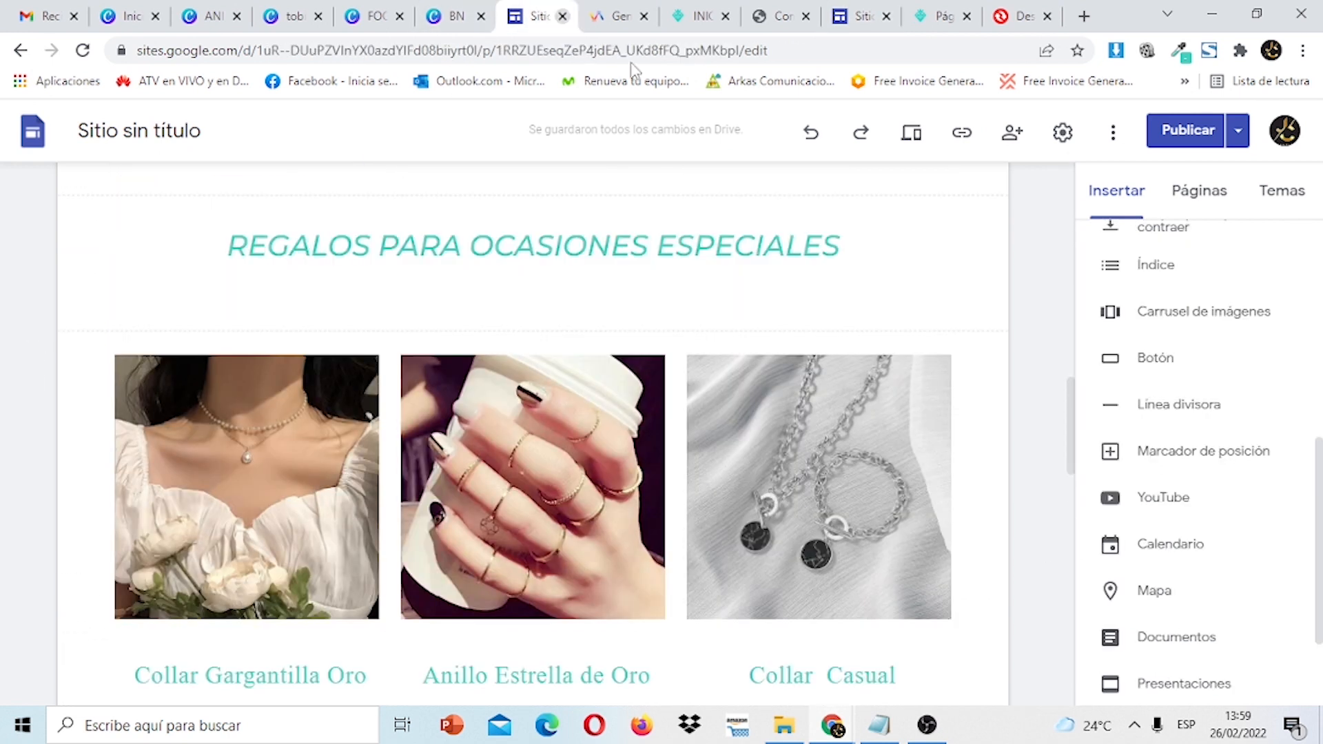
pyautogui.moveTo(1071, 436); pyautogui.dragTo(1086, 491)
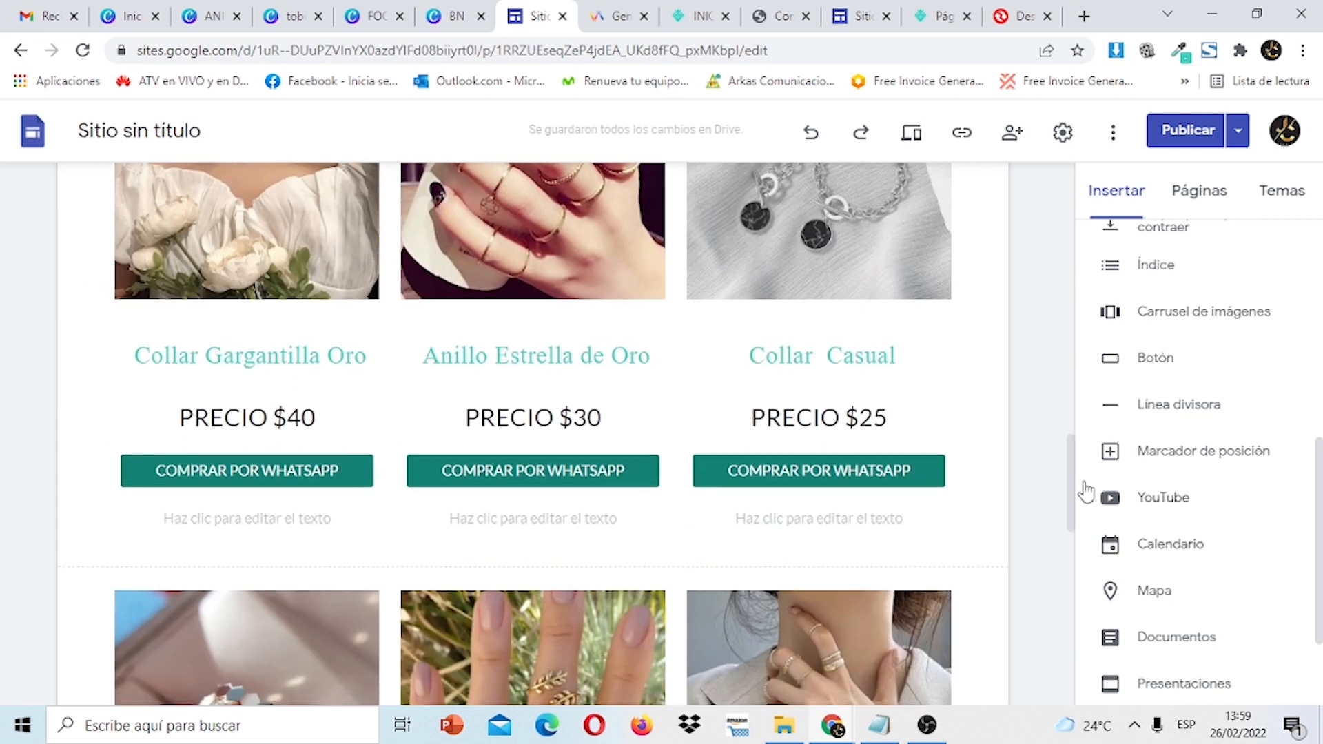
pyautogui.click(369, 356)
pyautogui.moveTo(369, 355); pyautogui.dragTo(135, 353)
pyautogui.hotkey('ctrl', 'c')
pyautogui.rightClick(141, 355)
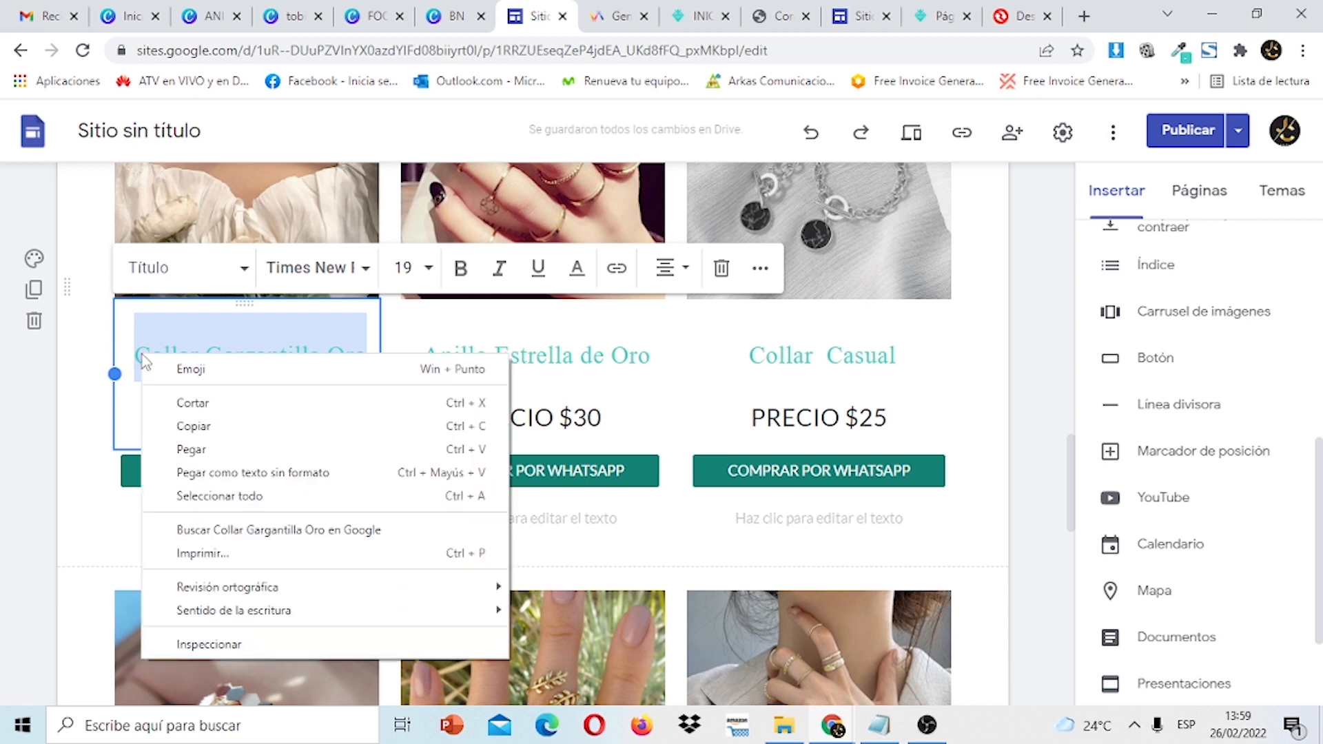
pyautogui.click(205, 426)
pyautogui.click(857, 16)
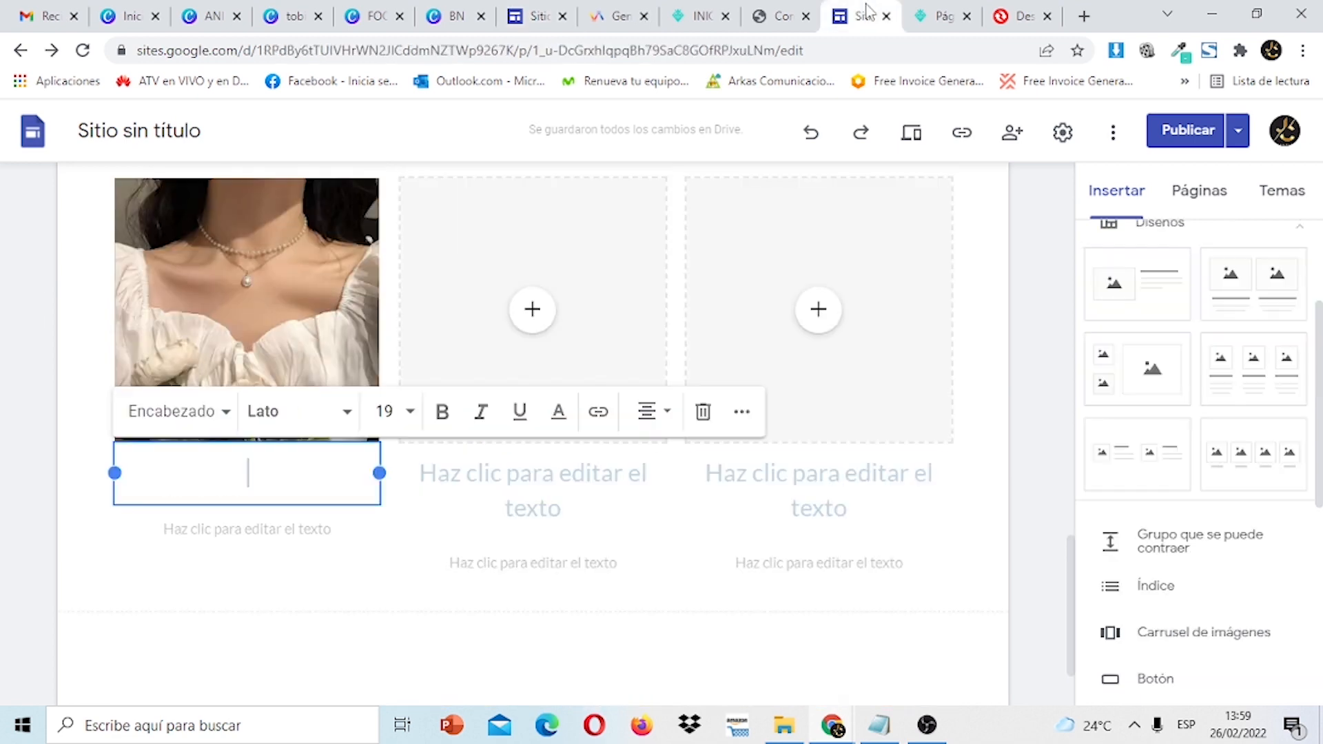
pyautogui.rightClick(272, 480)
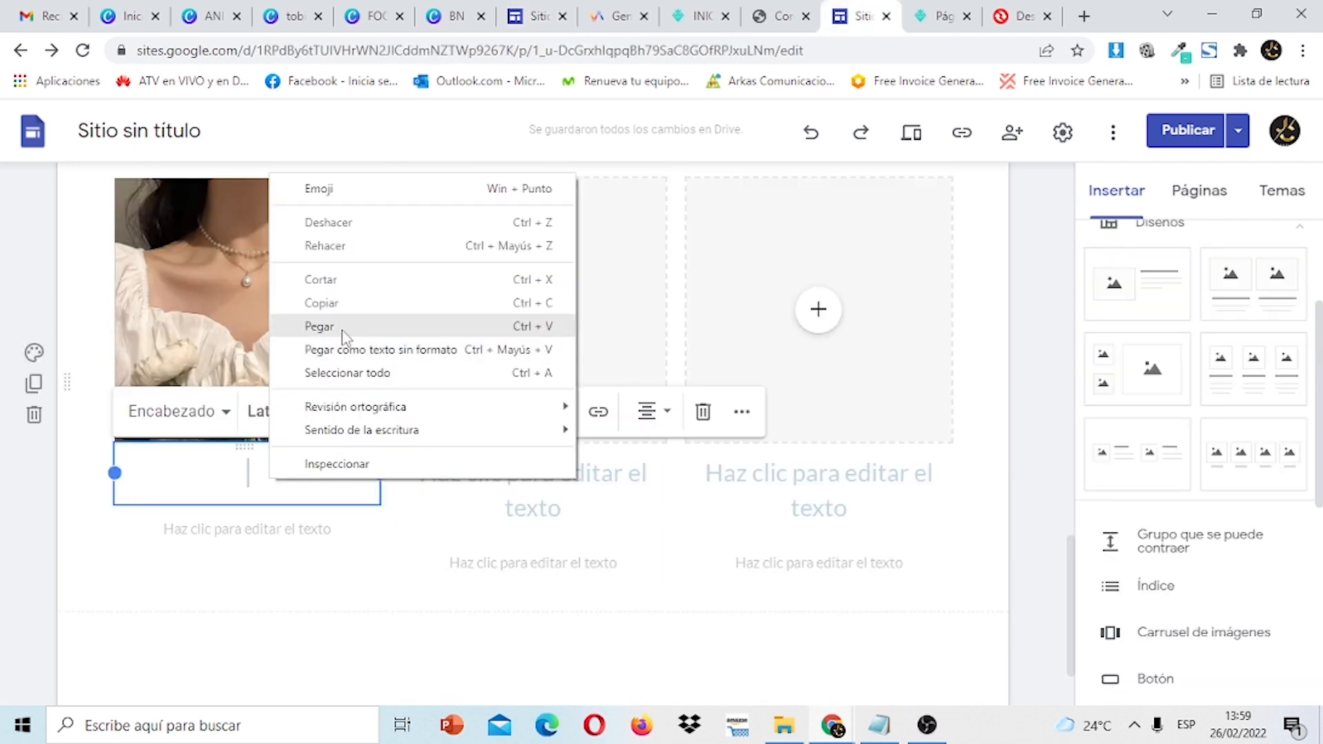
pyautogui.click(348, 246)
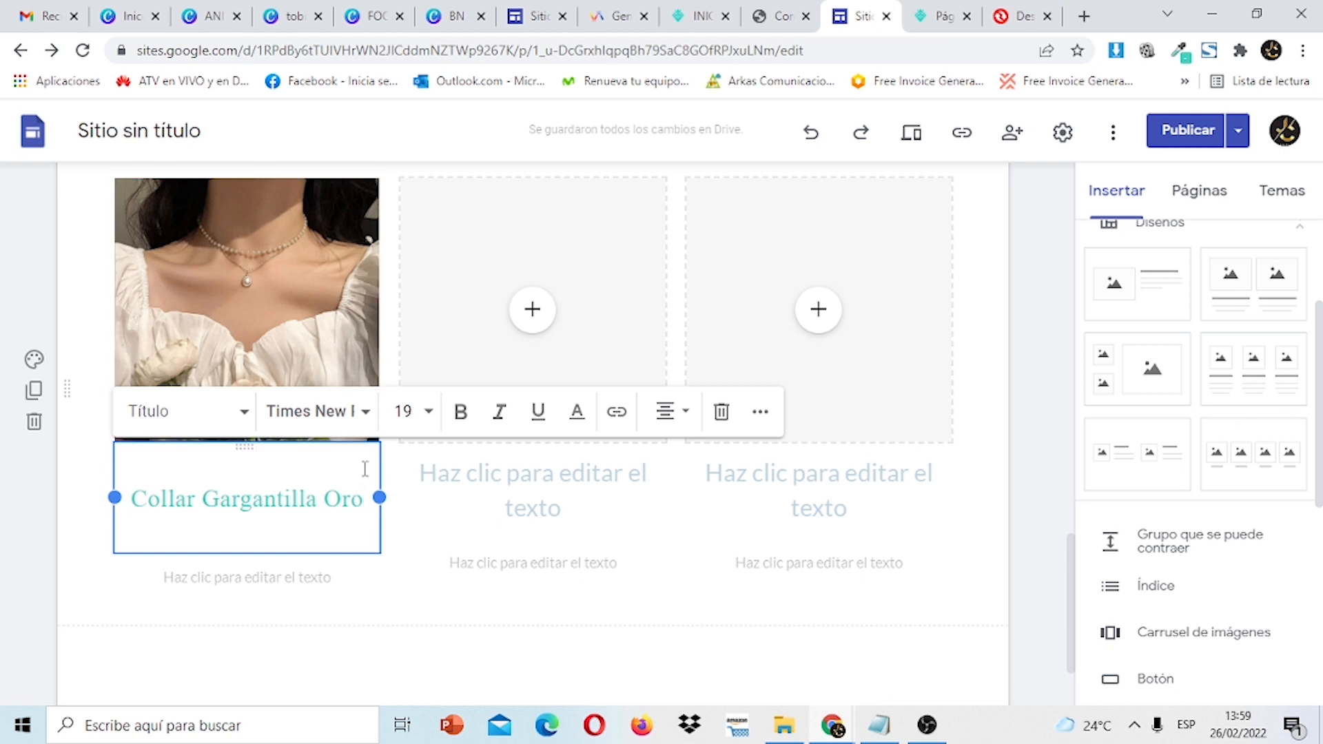
pyautogui.press('Return')
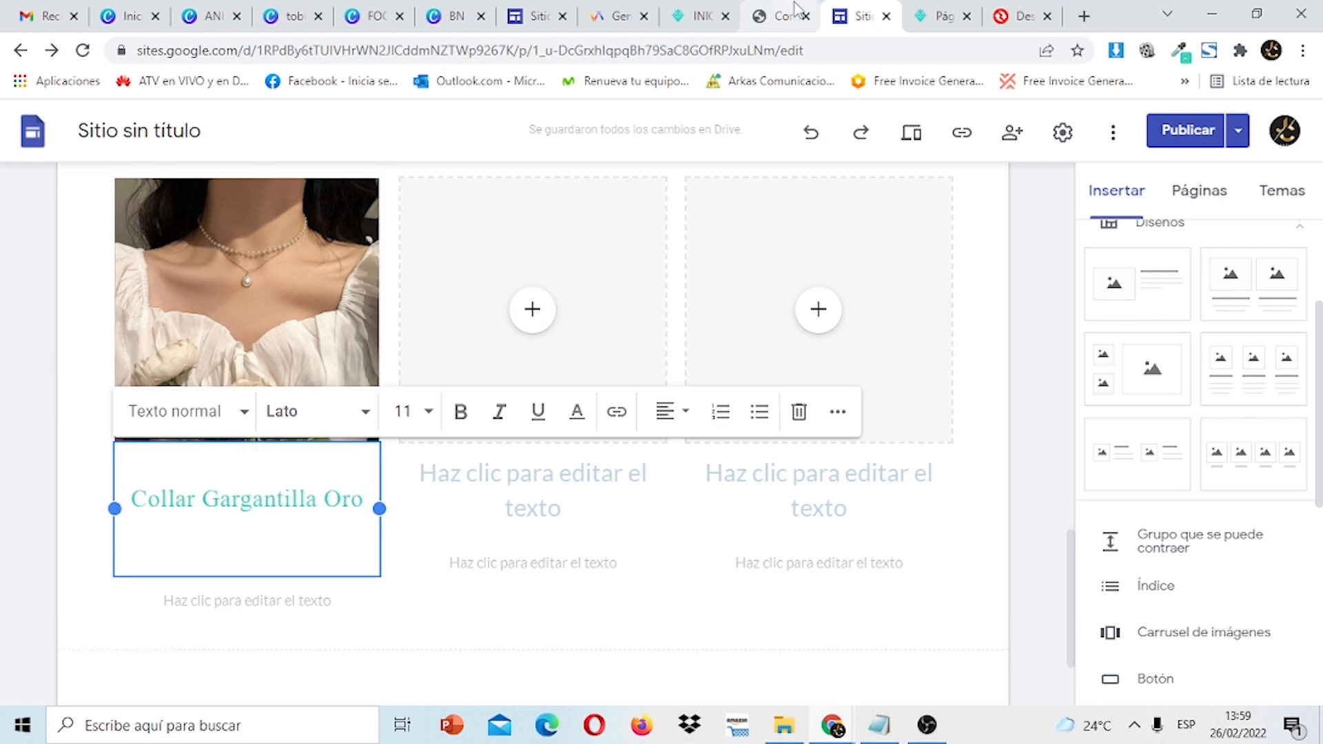
# Copy PRECIO $40 from the source site and paste it under the title.
pyautogui.click(540, 14)
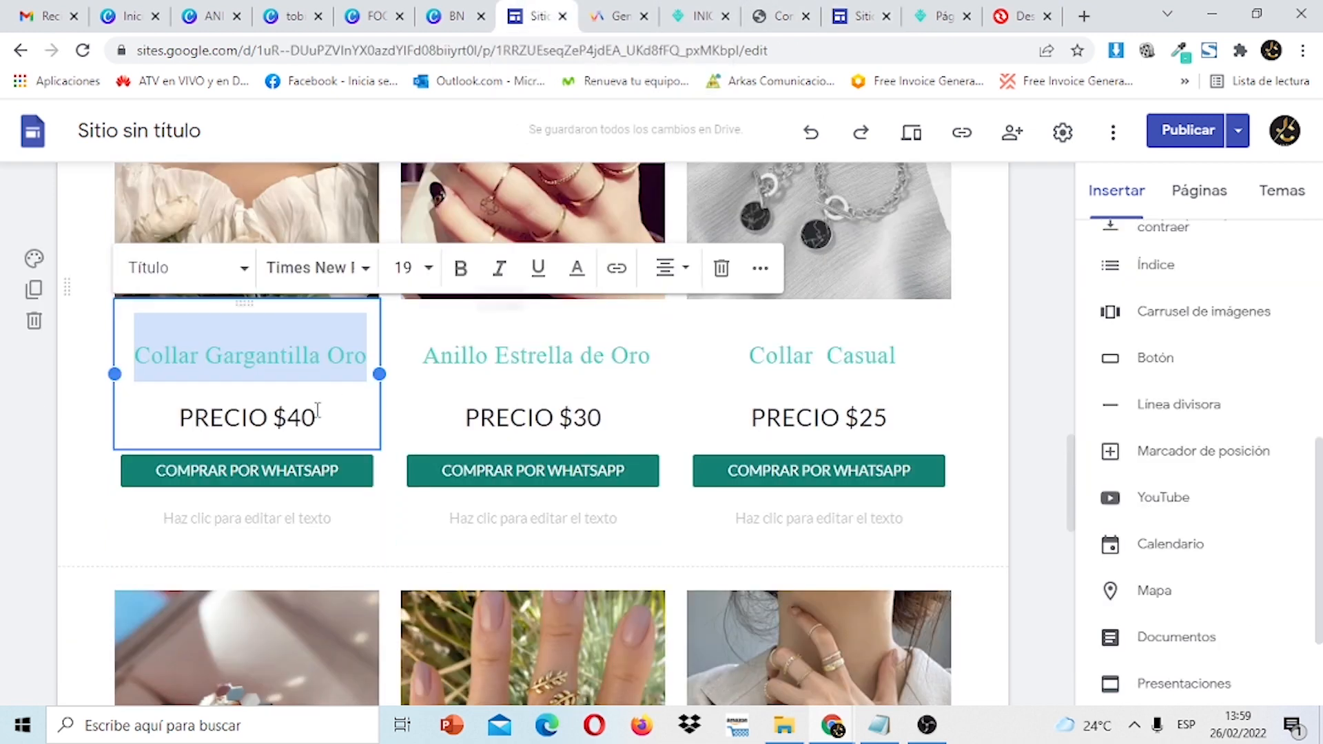
pyautogui.moveTo(313, 416); pyautogui.dragTo(156, 420)
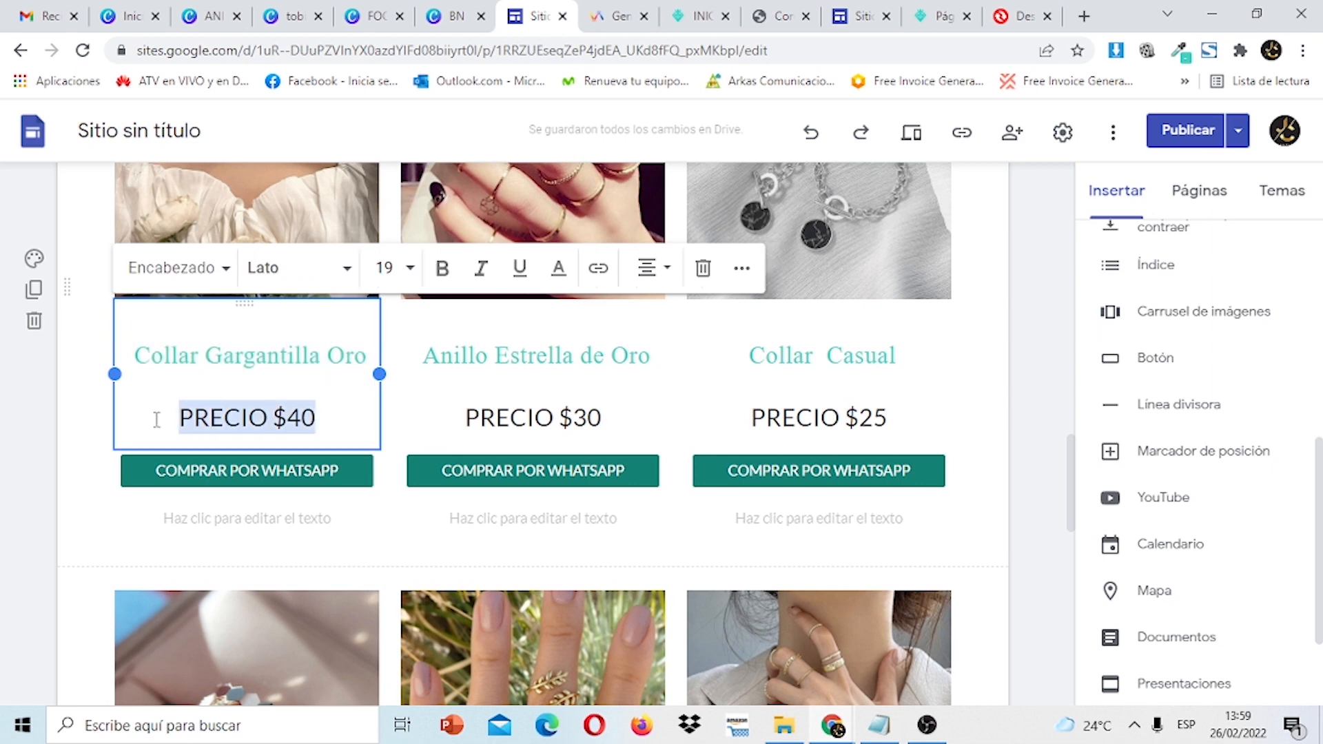
pyautogui.rightClick(196, 431)
pyautogui.click(298, 182)
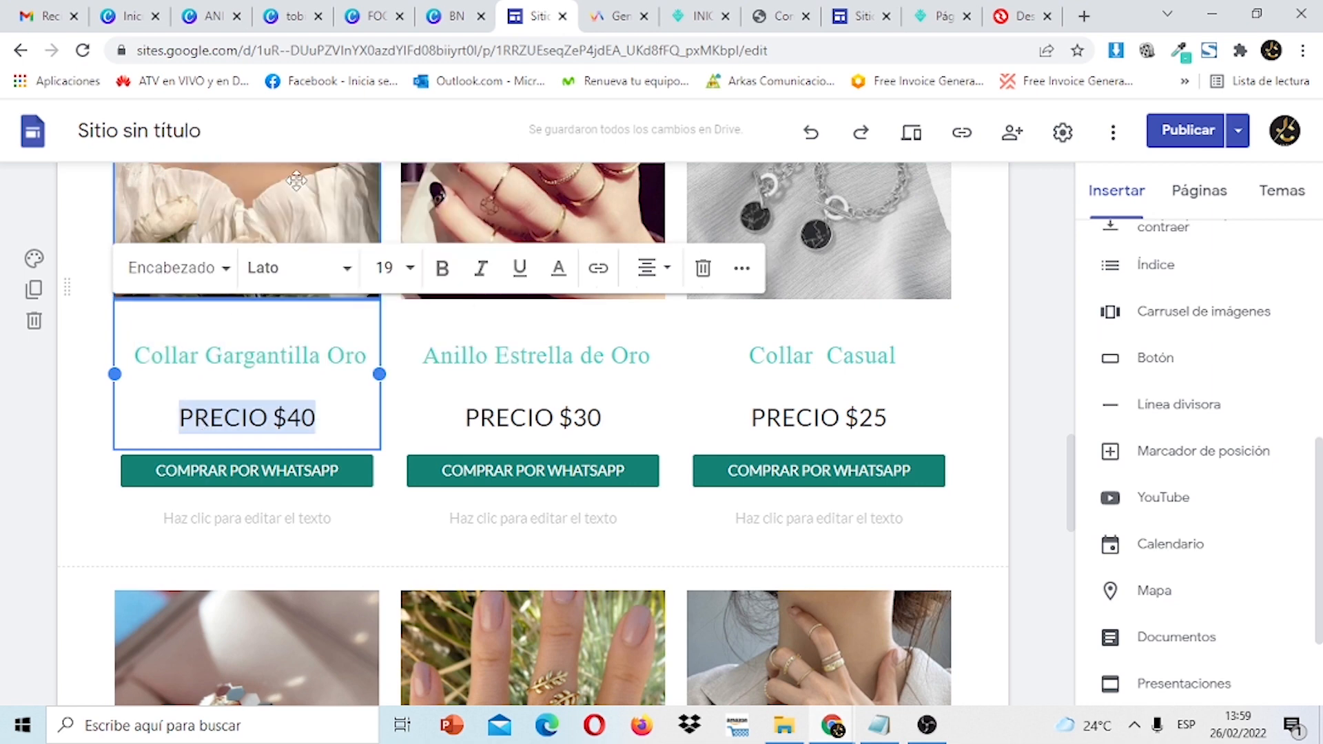
pyautogui.click(832, 17)
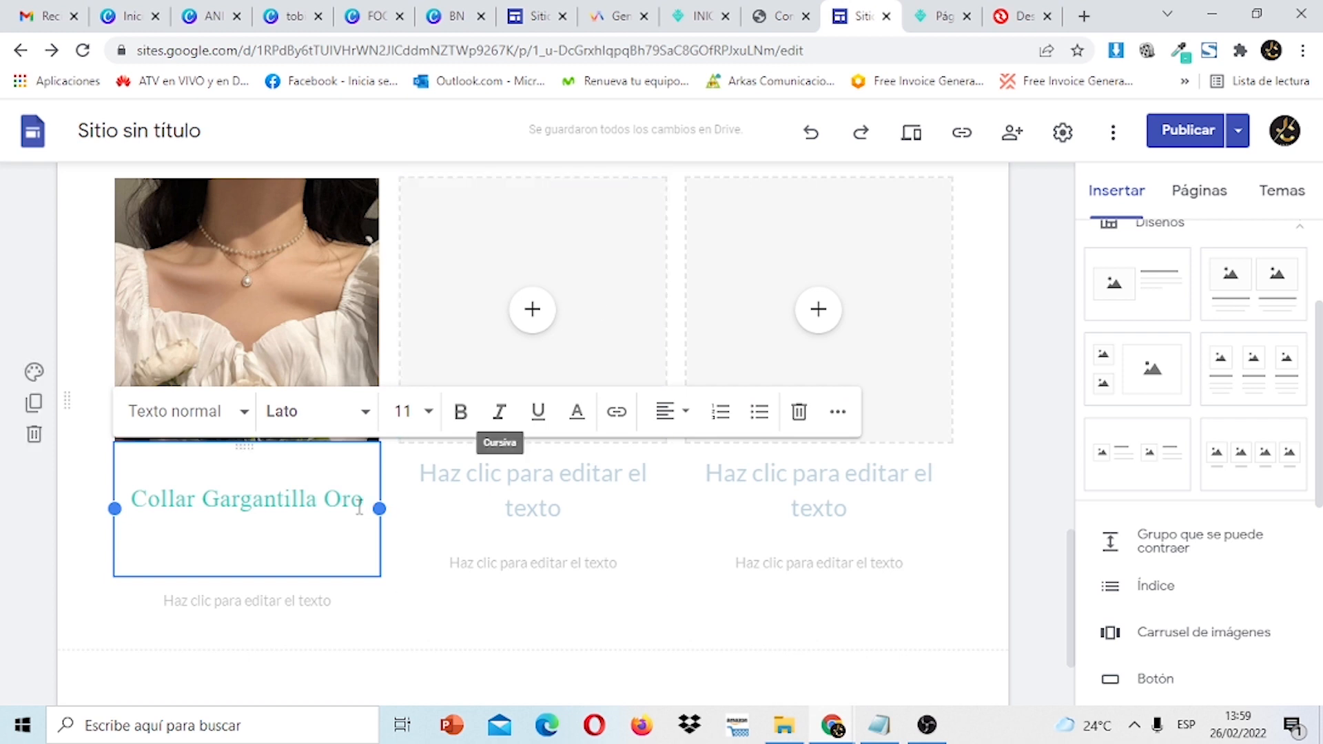
pyautogui.hotkey('ctrl', 'v')
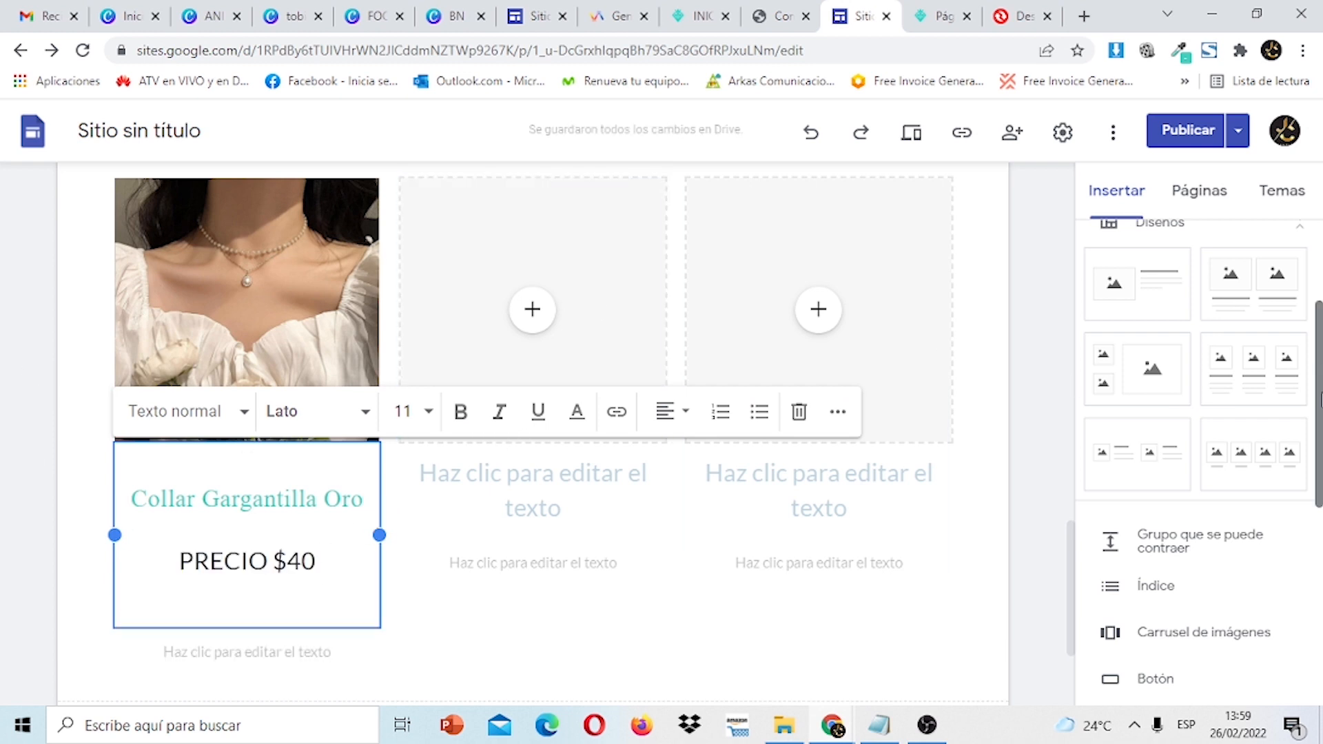
pyautogui.scroll(3, 1319, 252)
pyautogui.moveTo(1318, 251); pyautogui.dragTo(1318, 494)
# Insert a button named COMPRAR POR WHATSAPP and move on to its link field.
pyautogui.click(1163, 303)
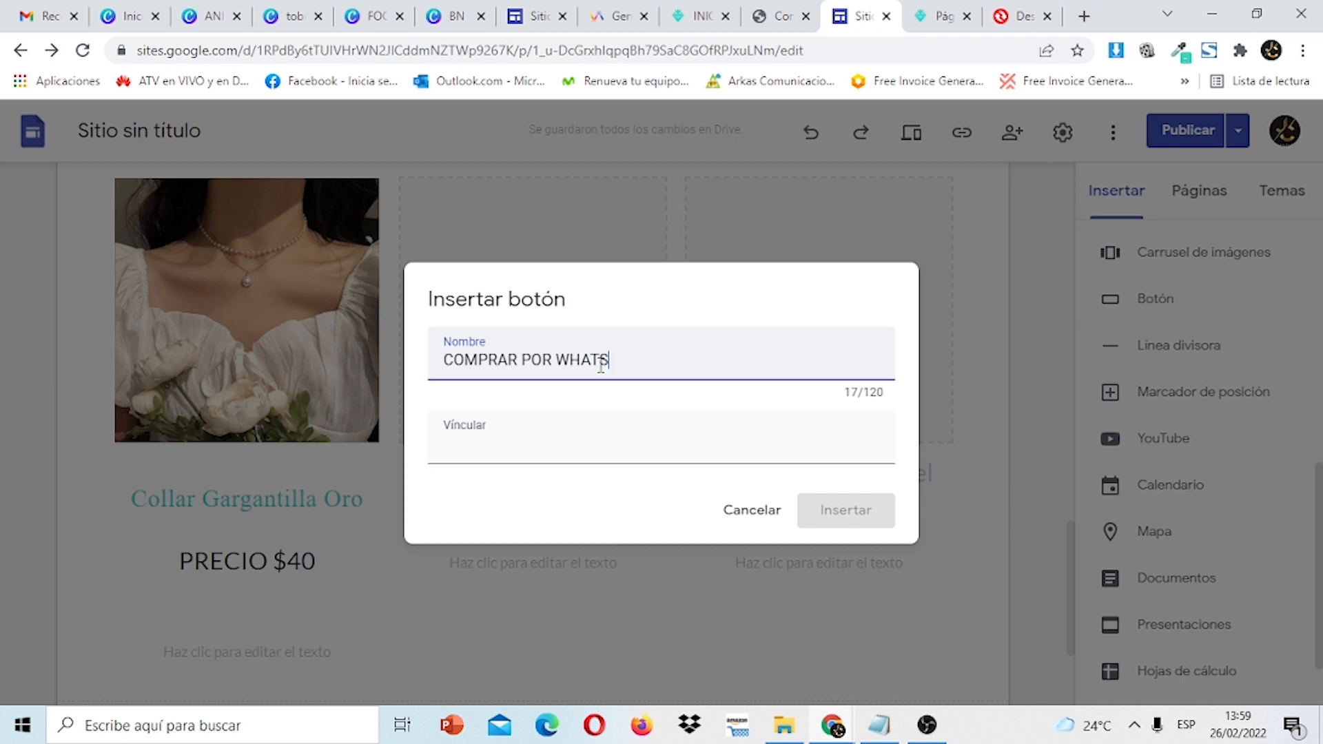
pyautogui.click(502, 451)
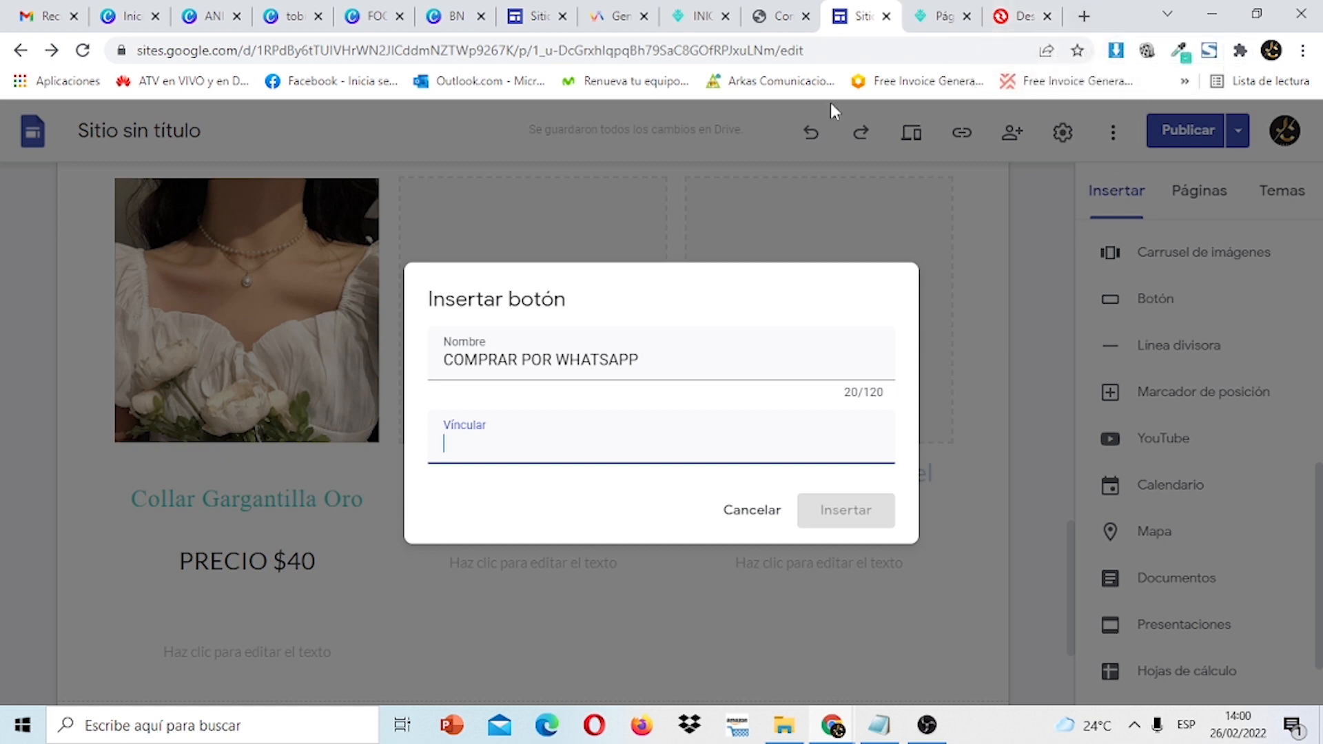
# Leave the COMPRAR POR WHATSAPP button dialog unfinished and switch to the WhatsApp link generator tab.
pyautogui.click(620, 16)
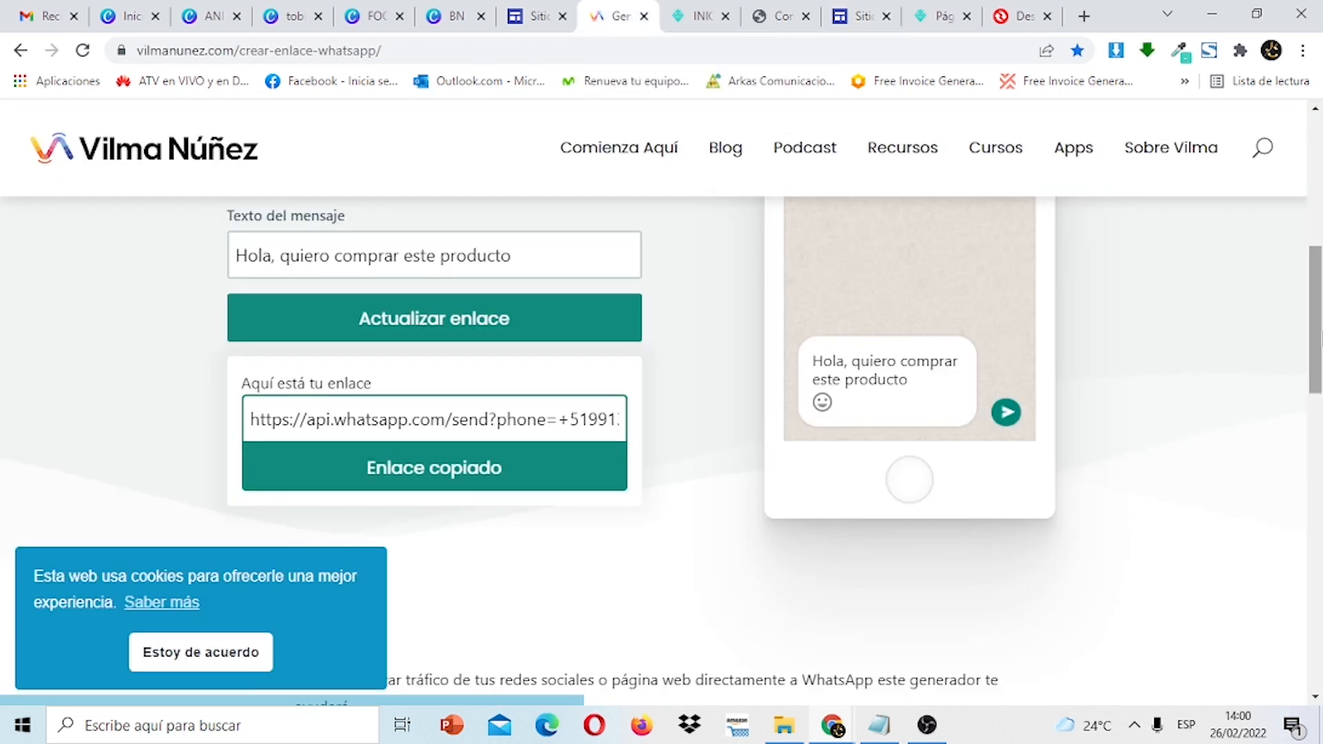
# Copy the generated WhatsApp purchase link from 'Aquí está tu enlace' and return to Google Sites.
pyautogui.moveTo(1319, 335); pyautogui.dragTo(1321, 307)
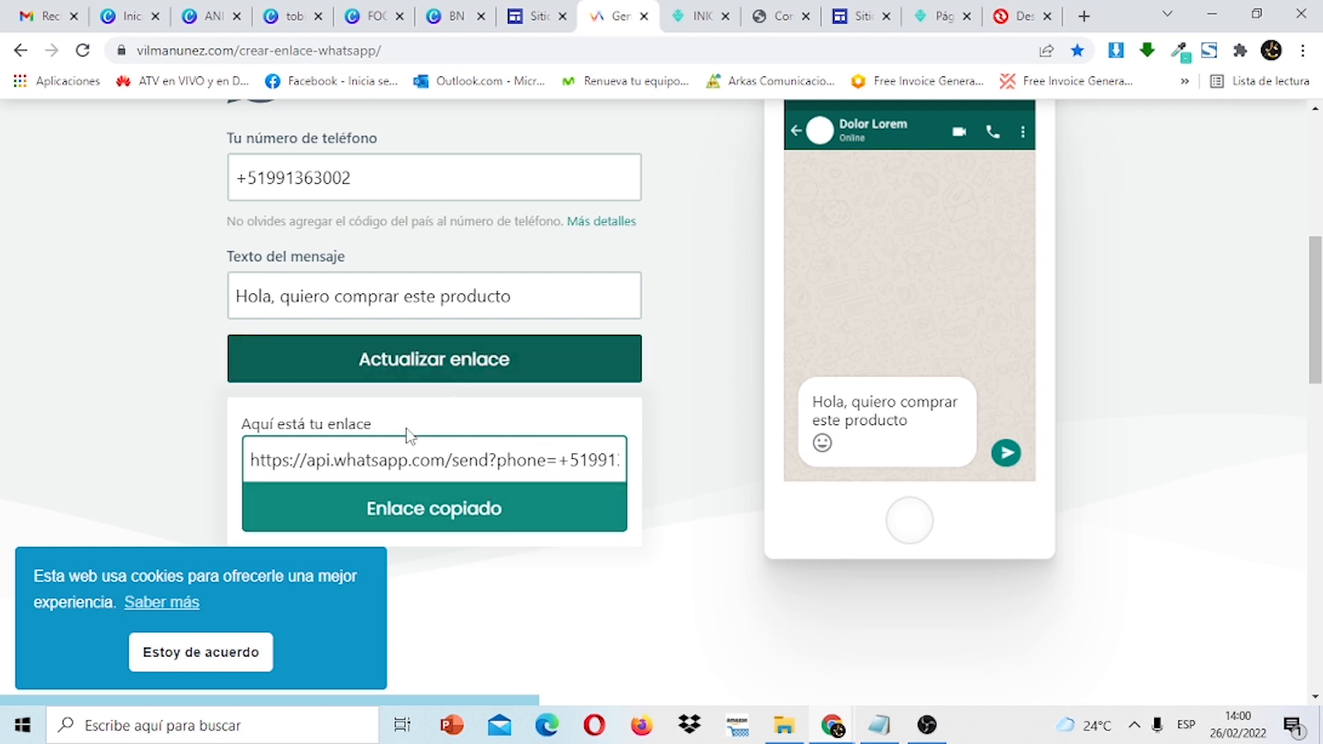
pyautogui.moveTo(250, 459); pyautogui.dragTo(667, 468)
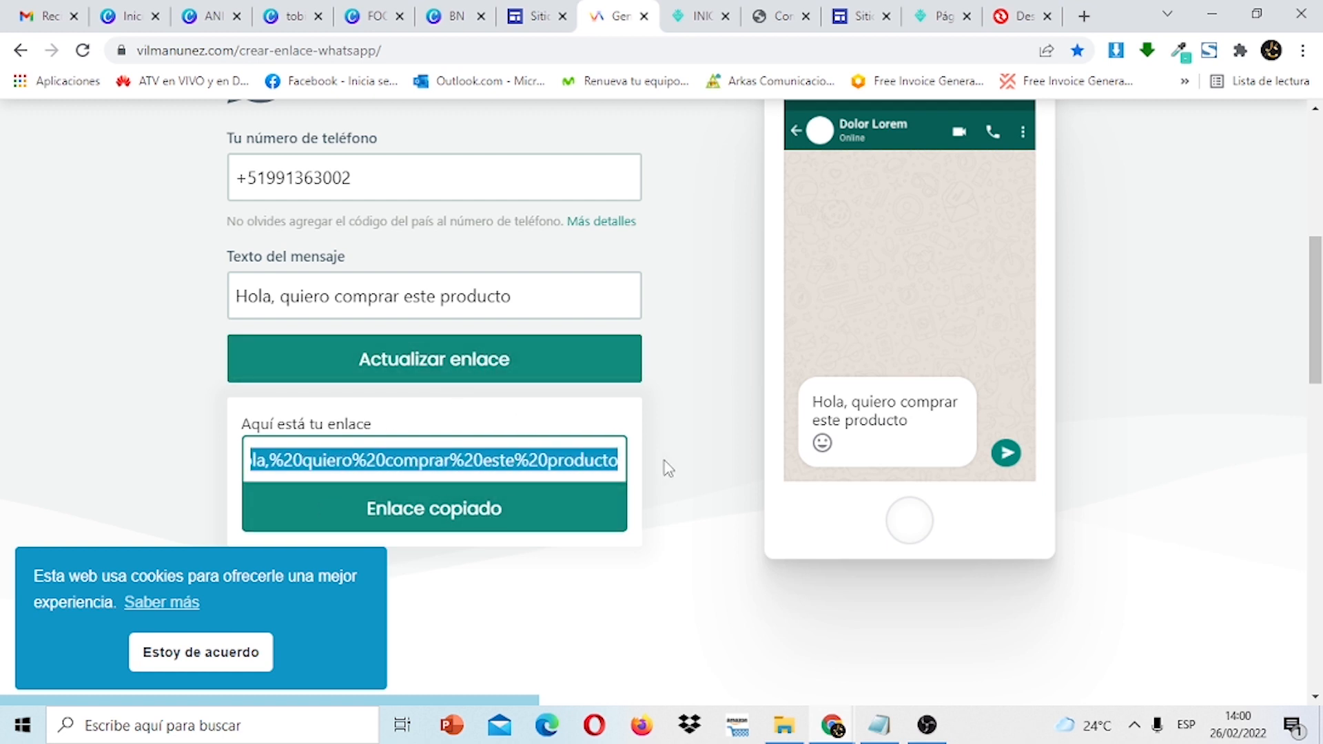
pyautogui.click(498, 504)
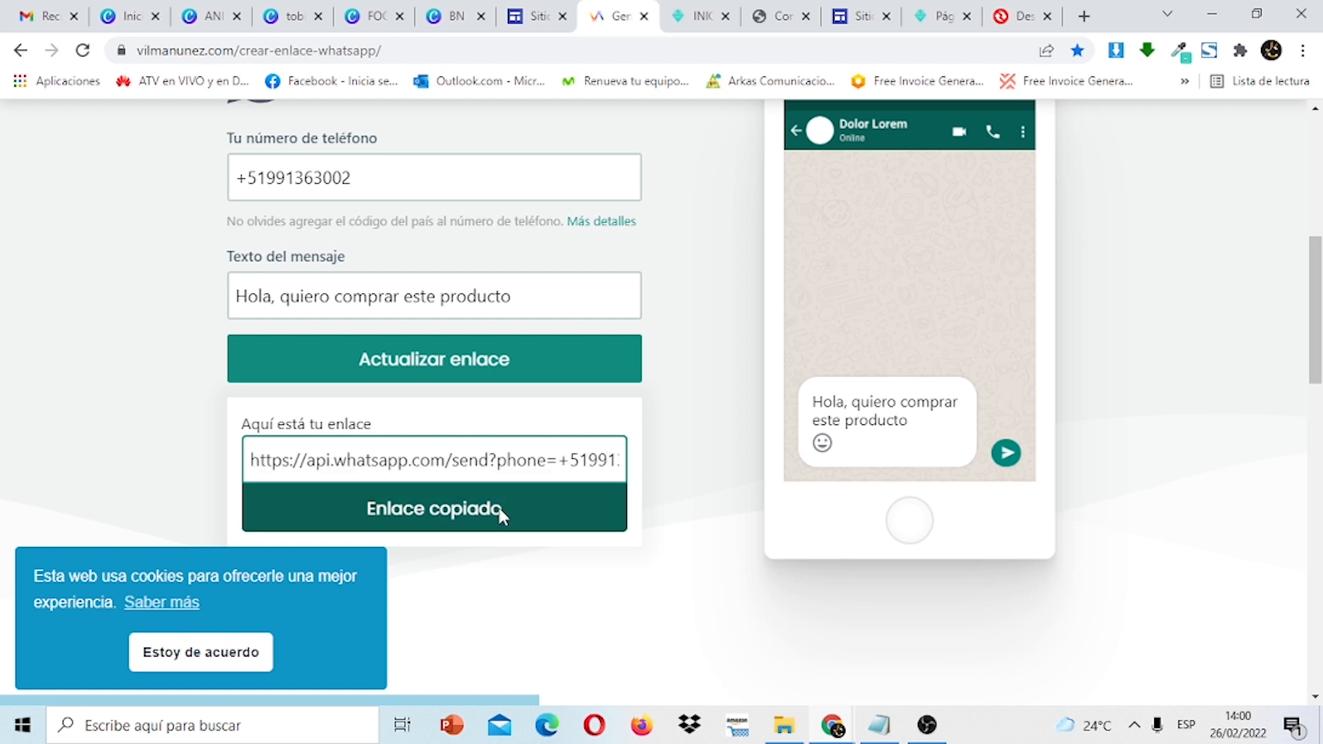
pyautogui.click(867, 17)
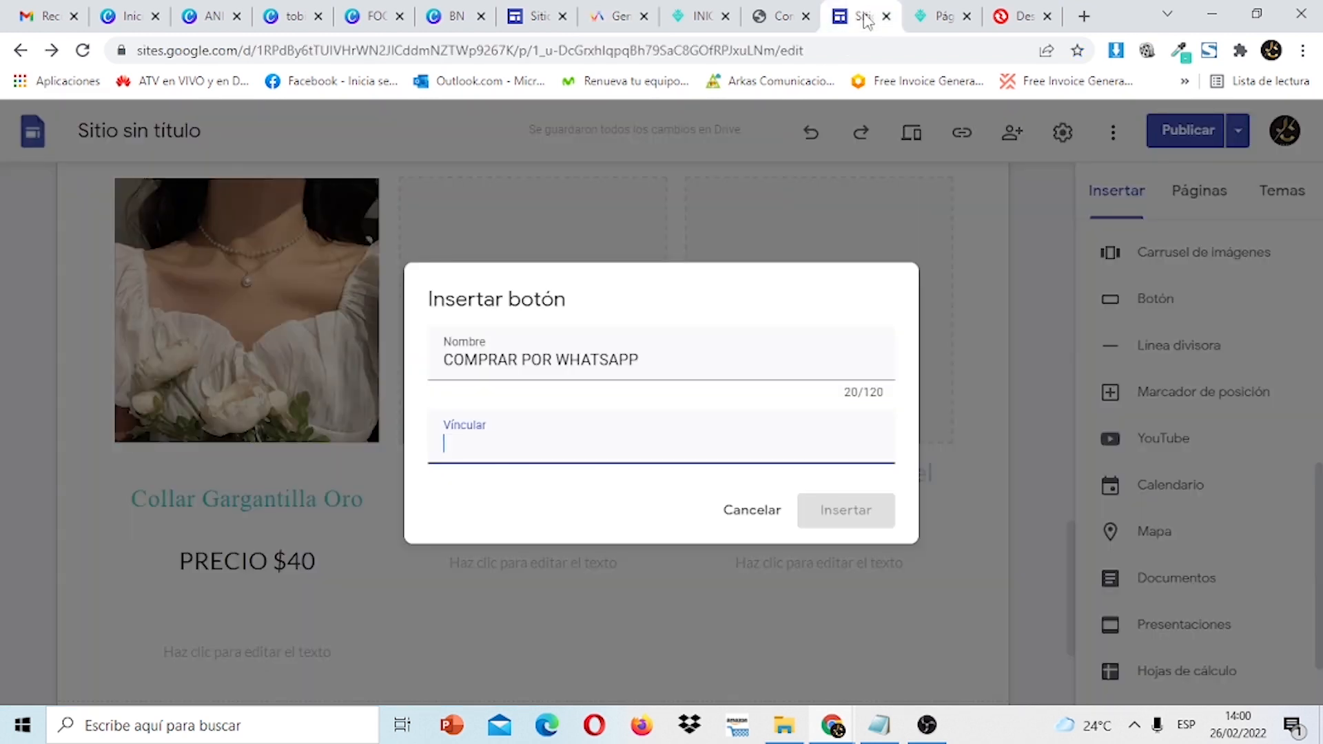
# Paste the WhatsApp link as the button's link and insert the COMPRAR POR WHATSAPP button.
pyautogui.rightClick(528, 460)
pyautogui.click(620, 301)
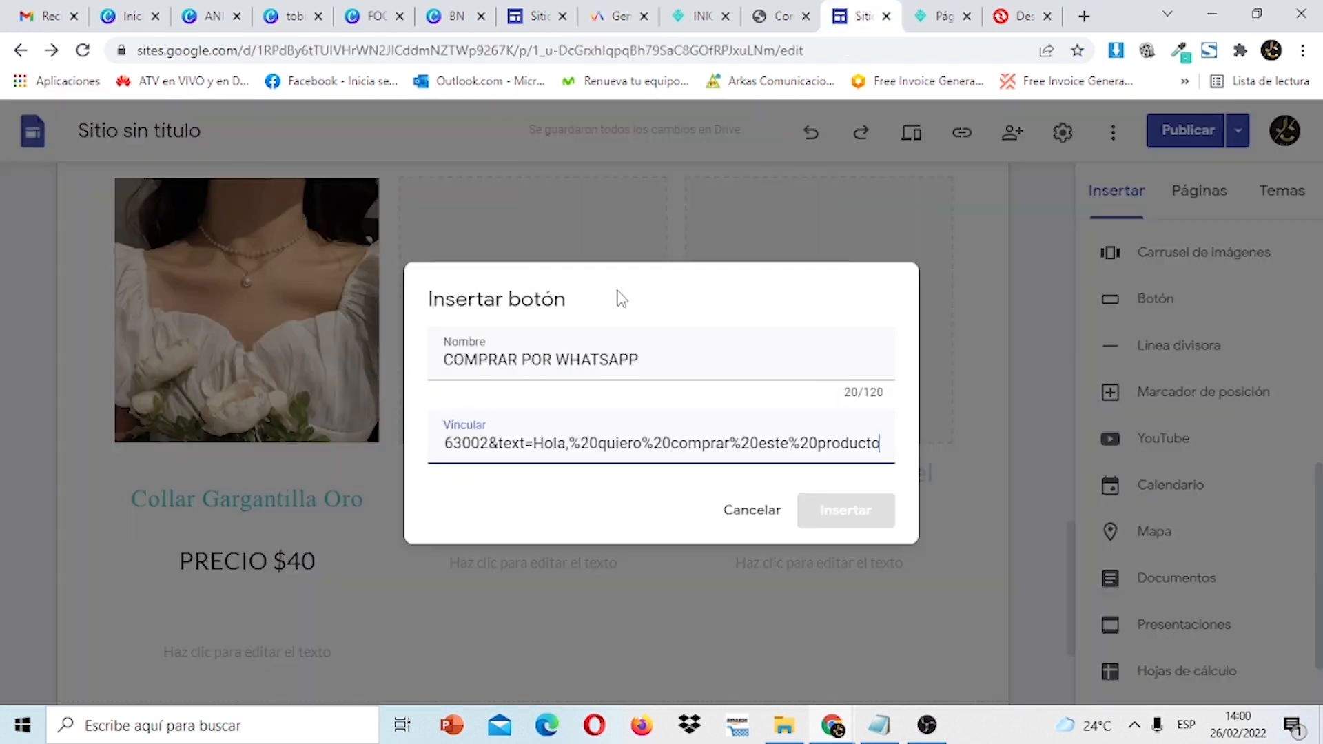
pyautogui.click(860, 527)
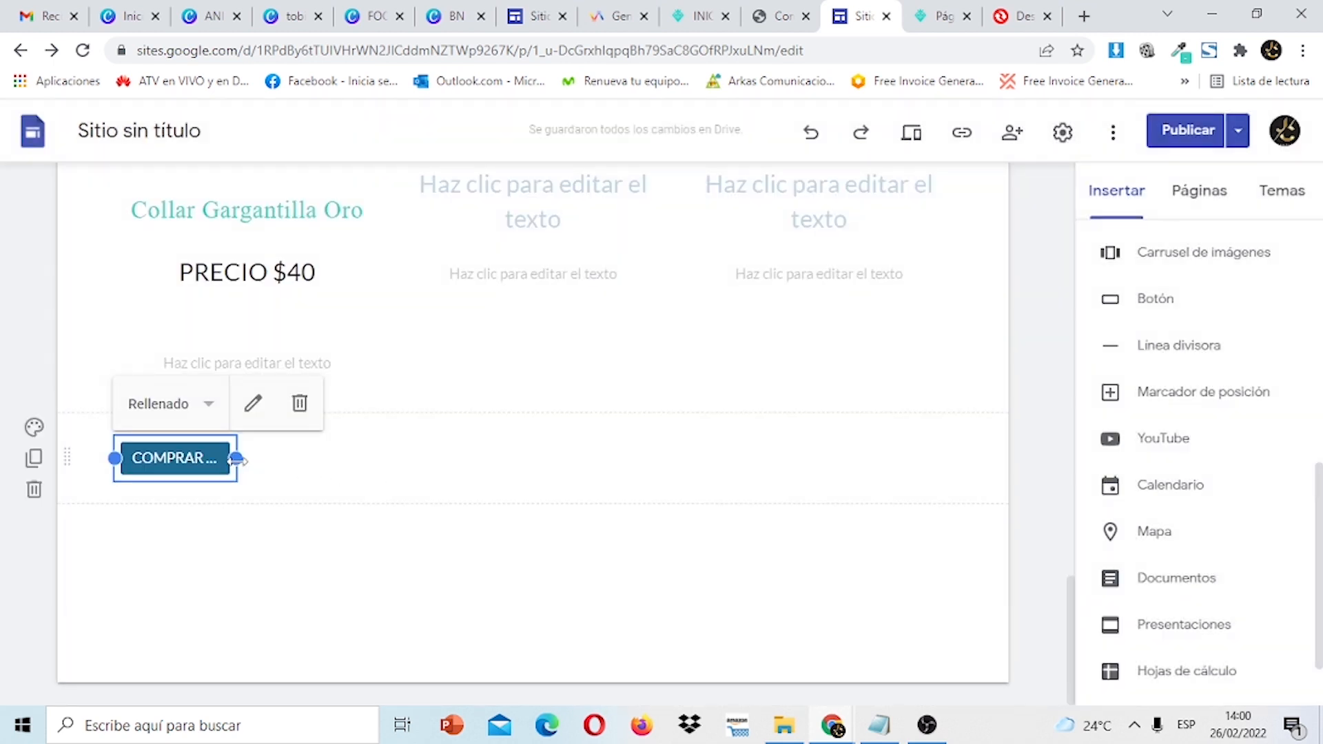
# Widen the button and place it in the Collar Gargantilla Oro card under PRECIO $40.
pyautogui.moveTo(238, 459); pyautogui.dragTo(358, 455)
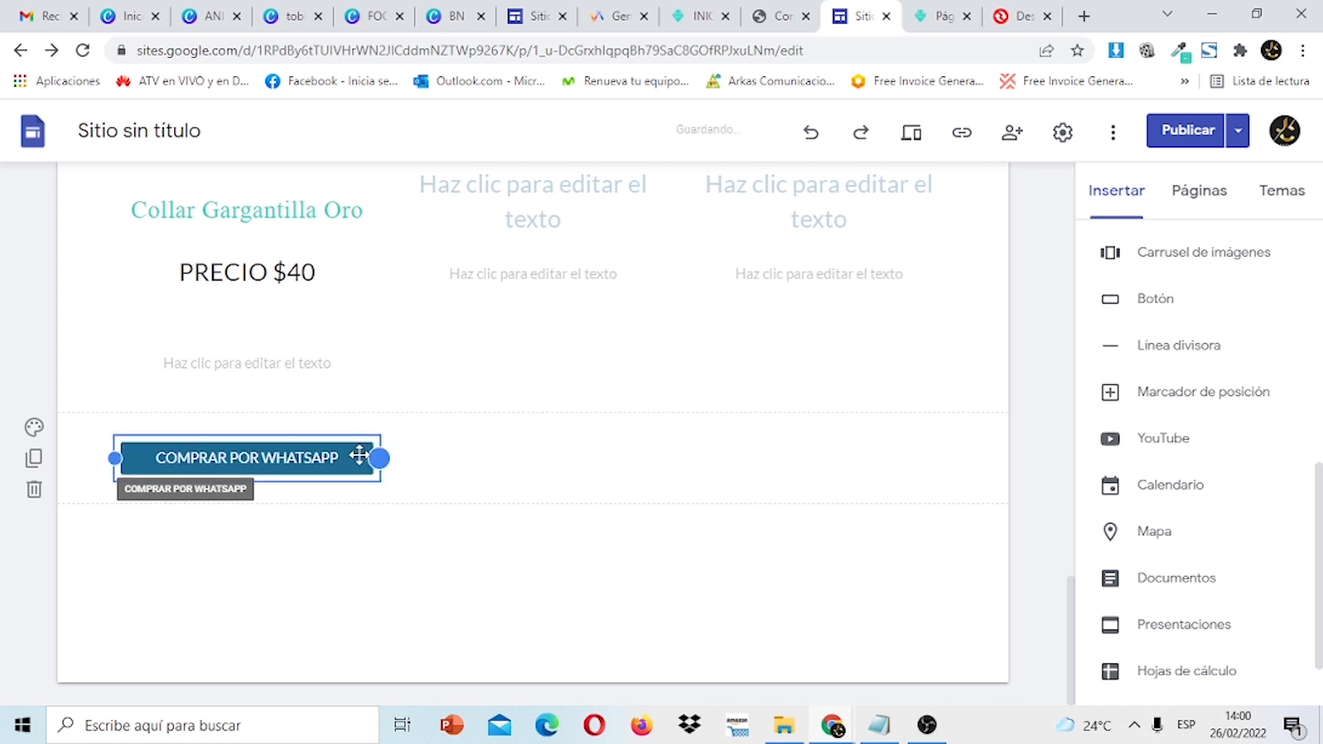
pyautogui.moveTo(274, 455); pyautogui.dragTo(237, 349)
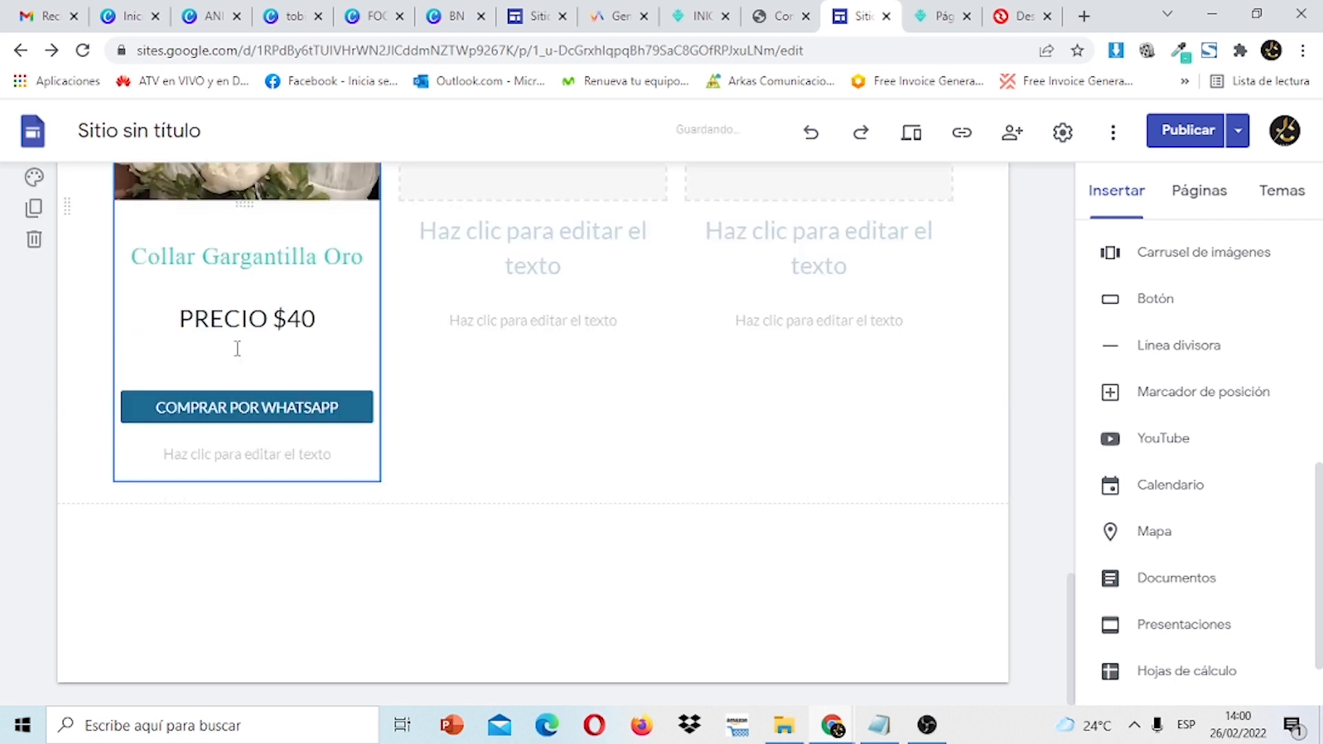
pyautogui.click(294, 404)
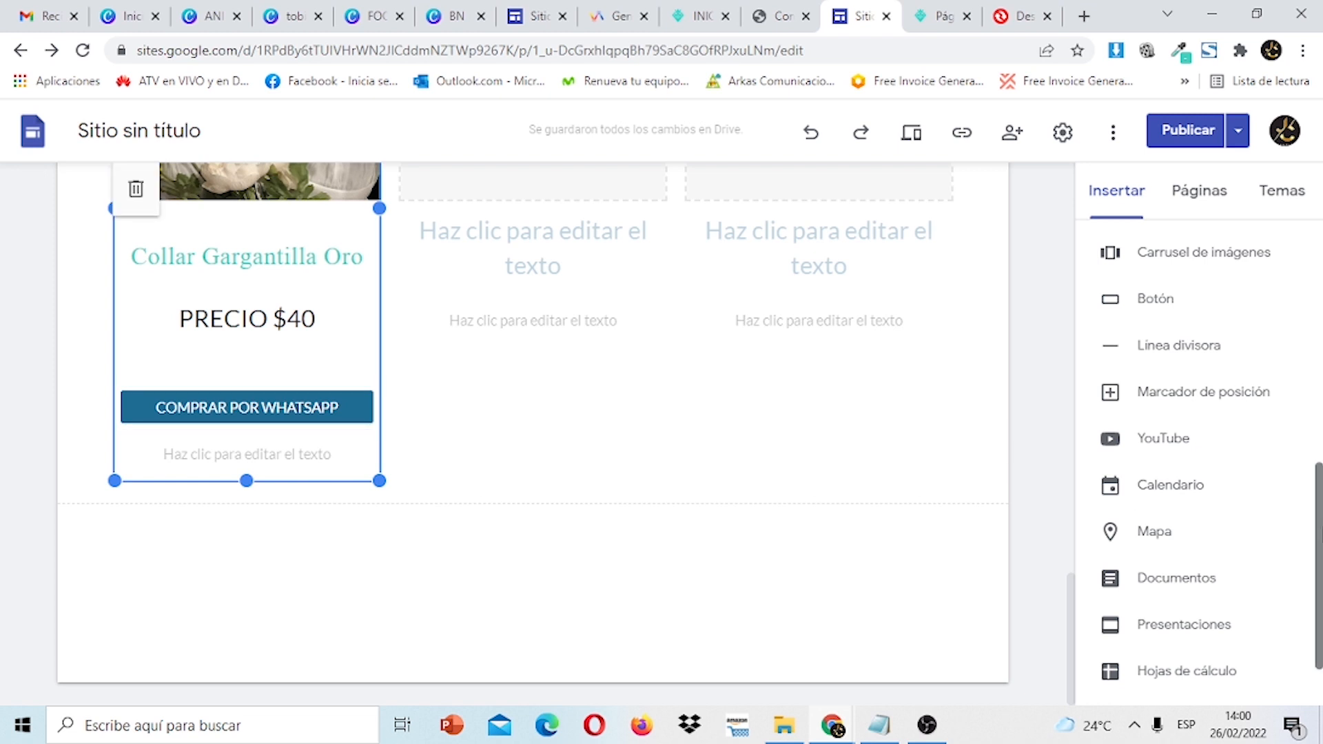
pyautogui.scroll(8, 1313, 537)
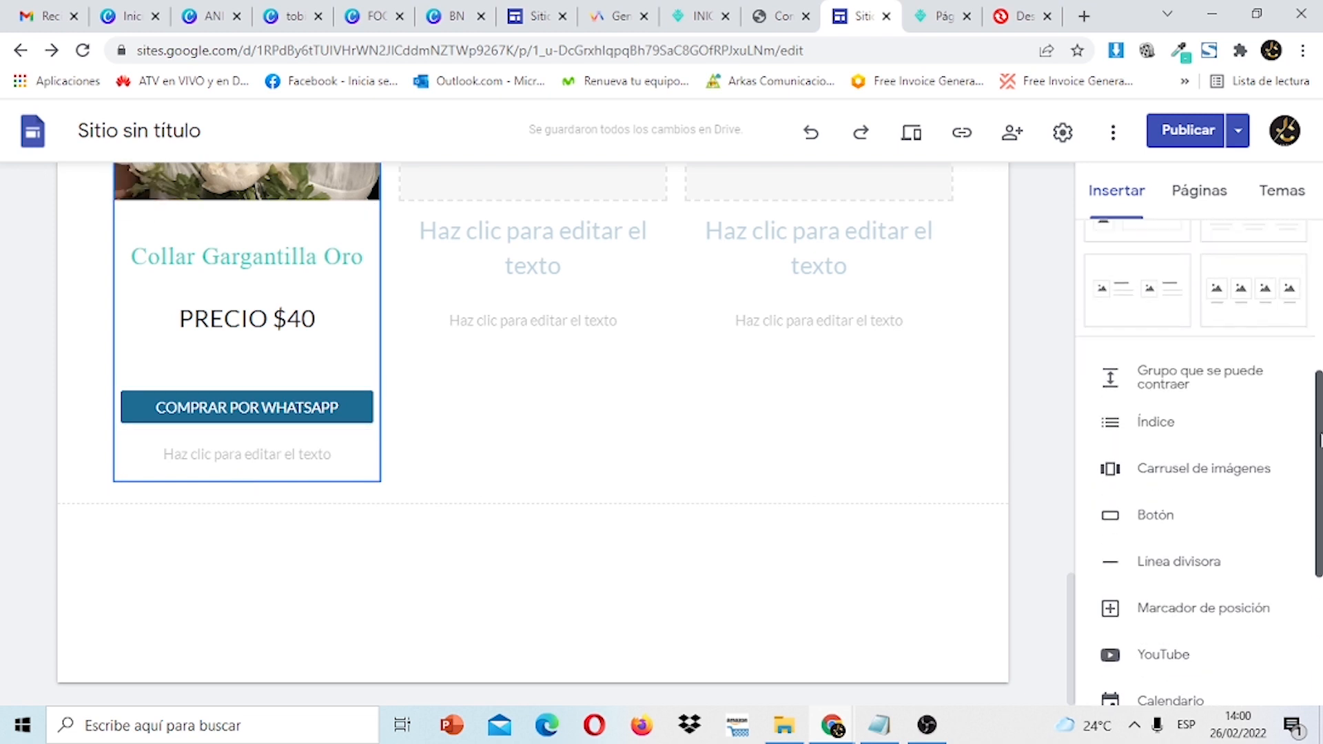
# Switch the Sencillo theme's colour to teal in the Temas panel.
pyautogui.click(1283, 196)
pyautogui.scroll(-4, 1247, 356)
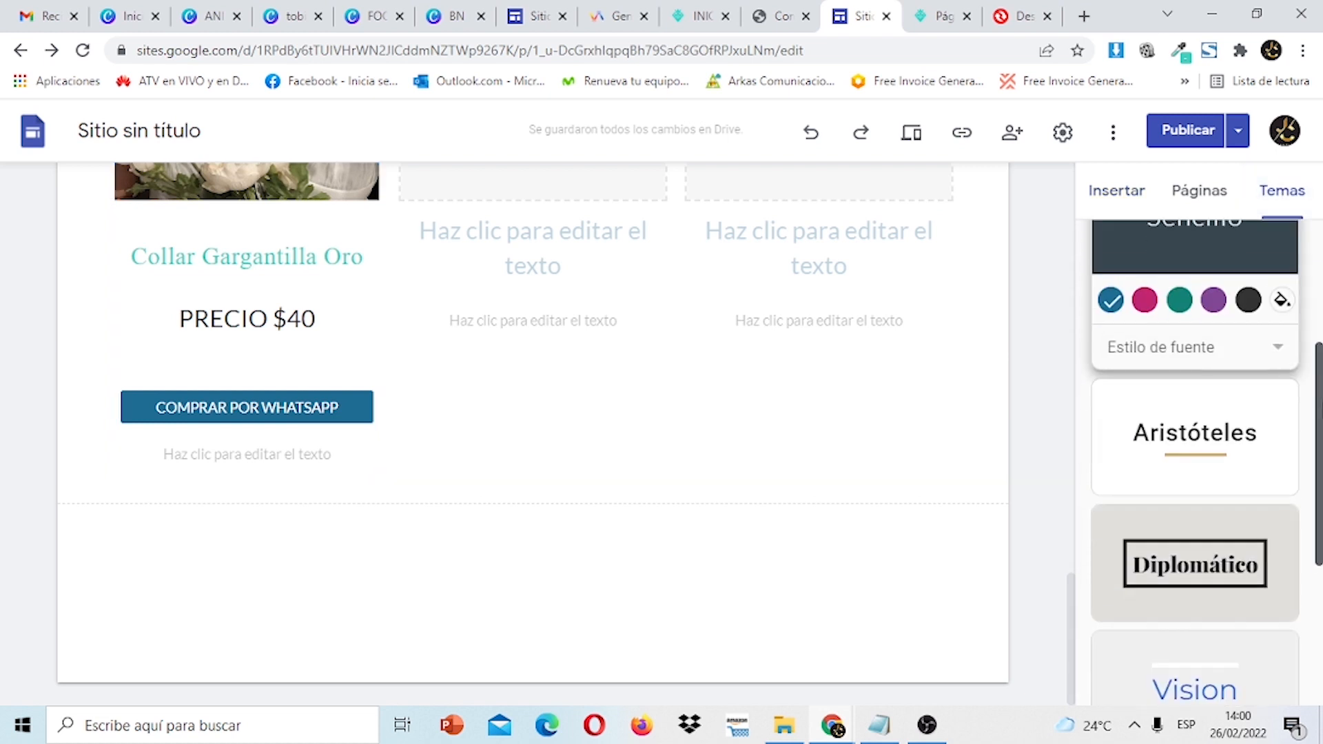
pyautogui.click(1179, 287)
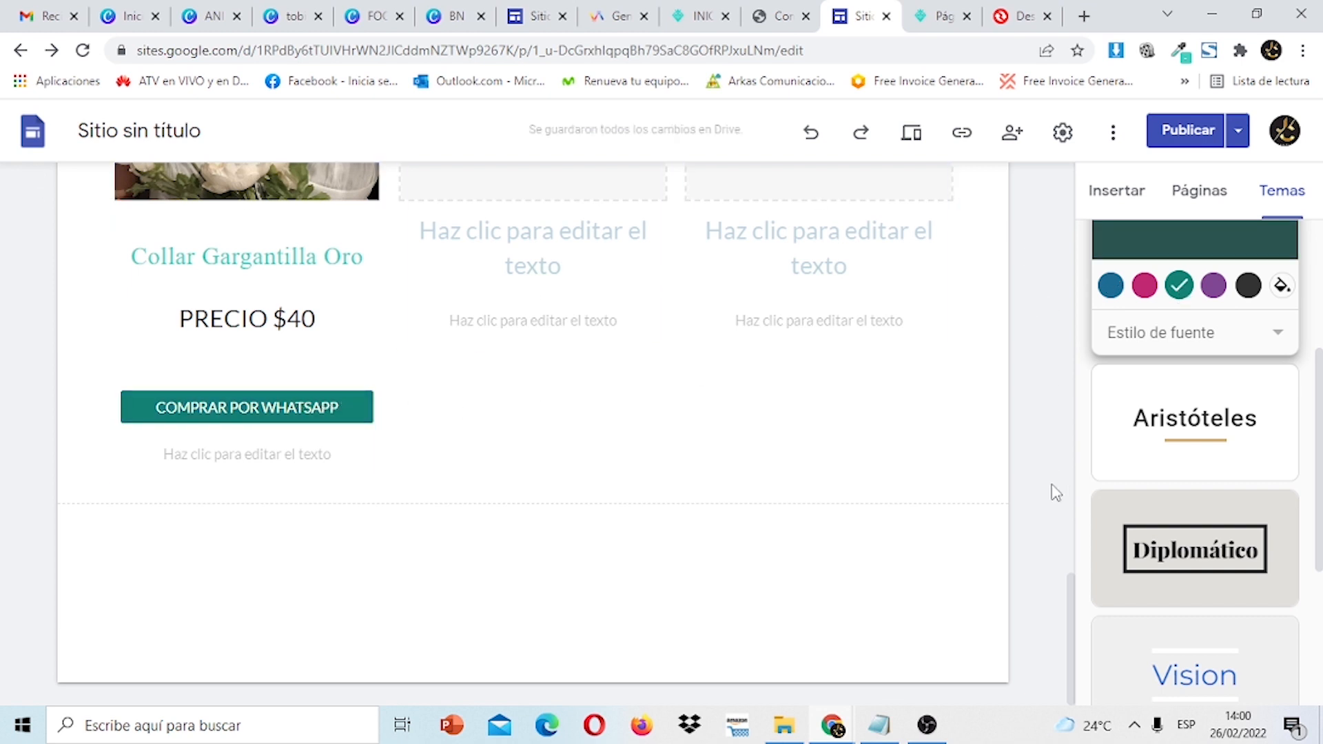
pyautogui.moveTo(1070, 591); pyautogui.dragTo(1072, 551)
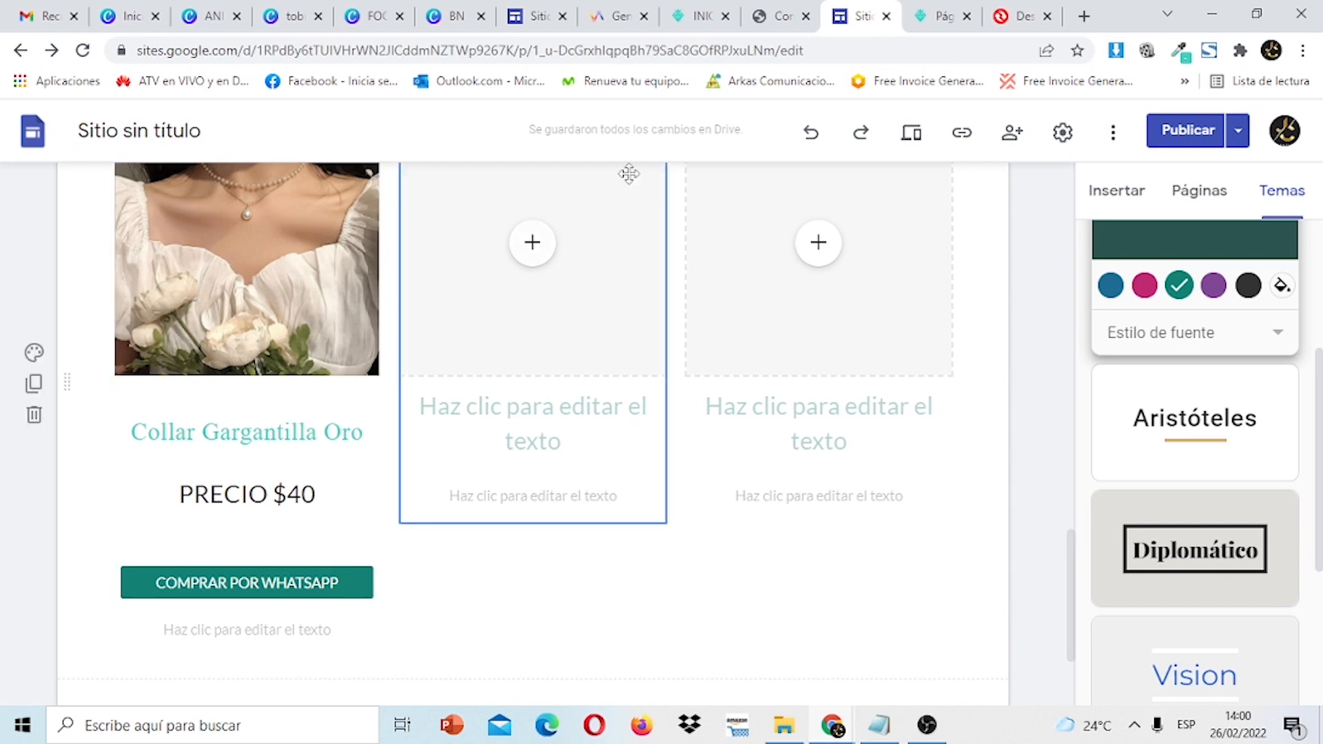
# Compare with the reference site, then re-seat the WhatsApp button just below the price.
pyautogui.click(530, 15)
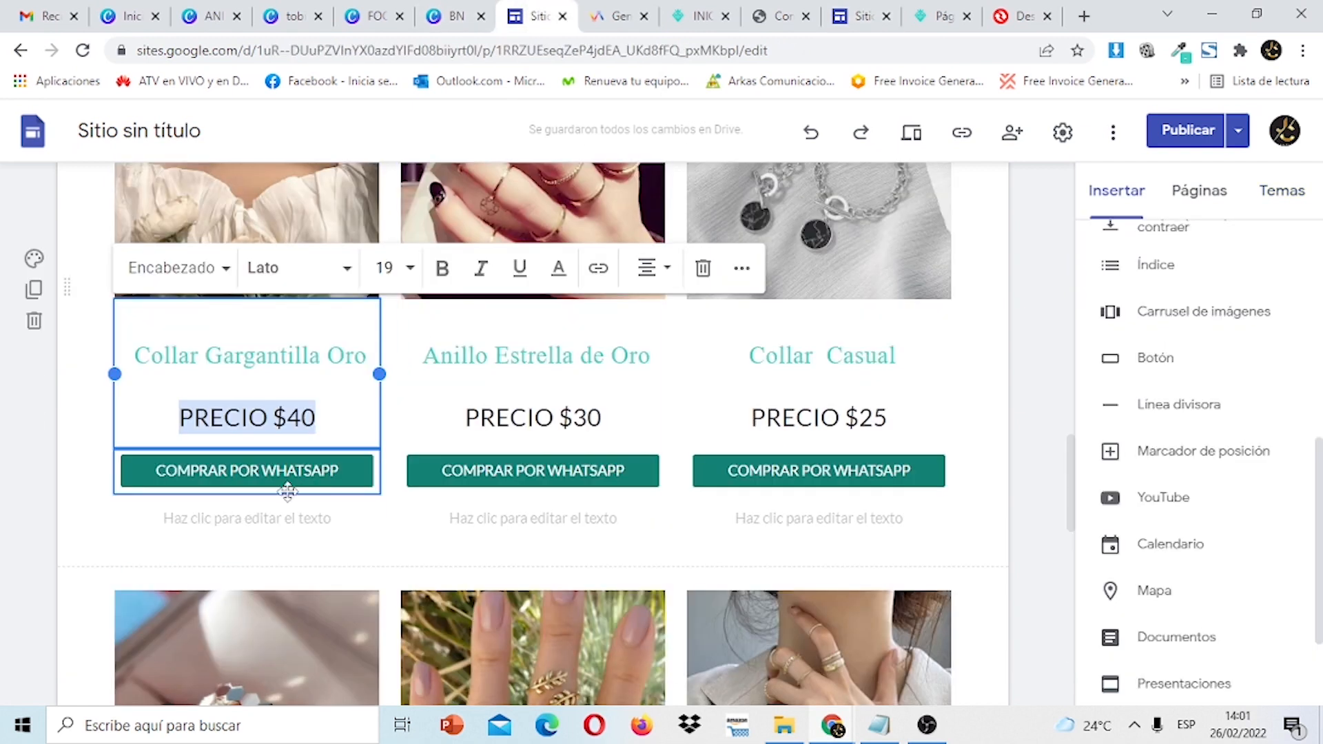
pyautogui.click(861, 16)
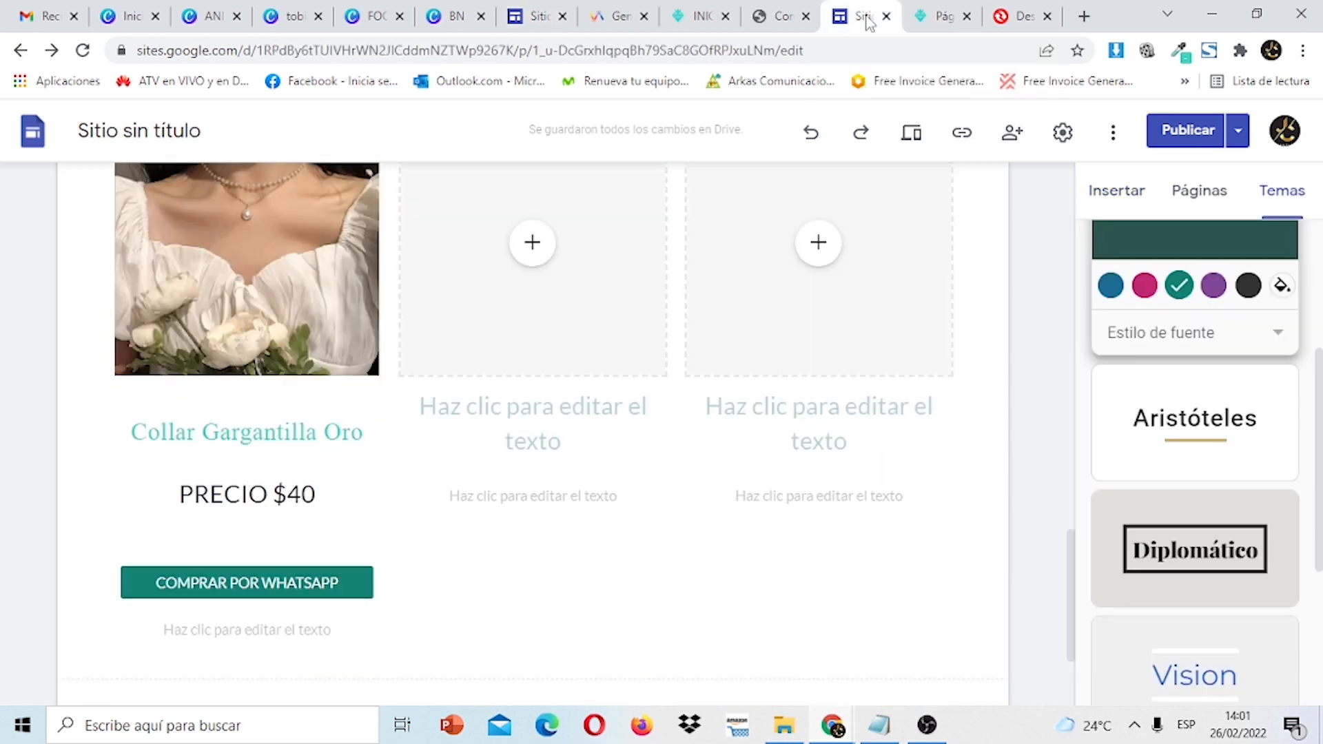
pyautogui.click(335, 570)
pyautogui.click(333, 572)
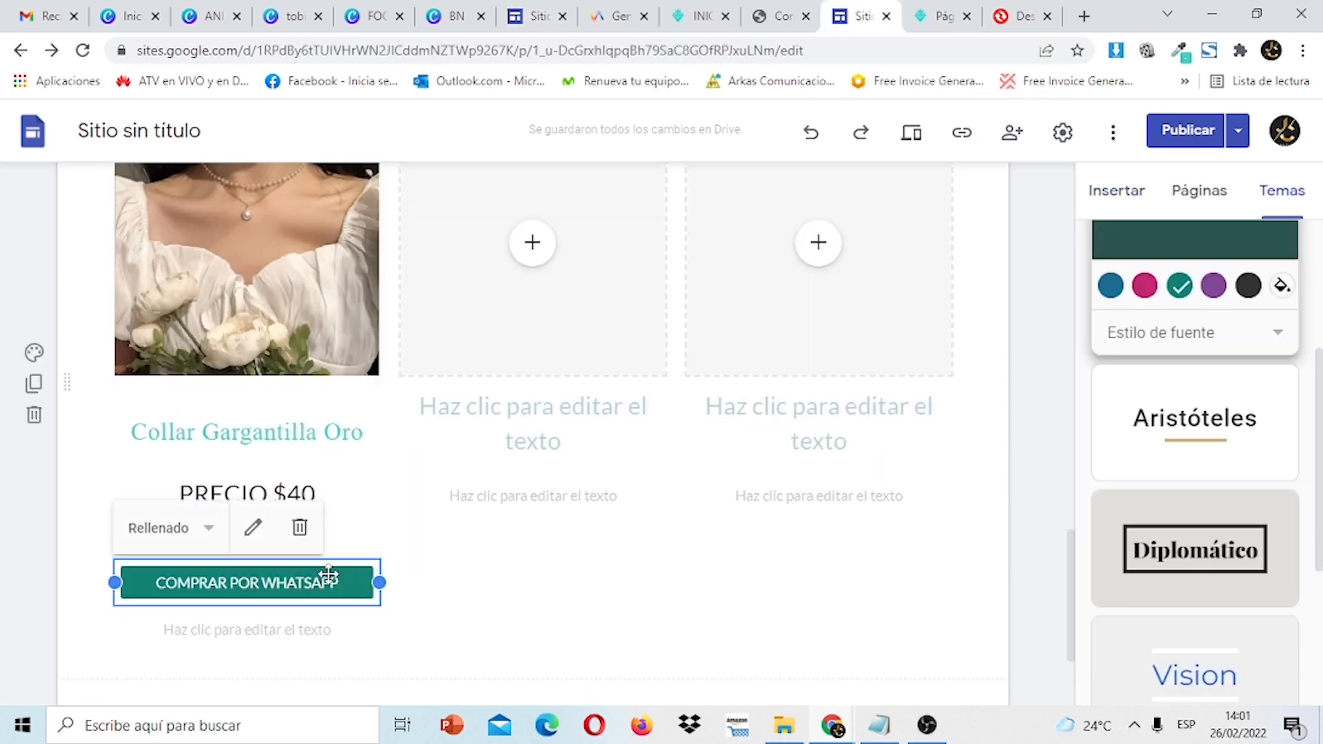
pyautogui.moveTo(328, 576); pyautogui.dragTo(318, 560)
pyautogui.moveTo(206, 517); pyautogui.dragTo(201, 517)
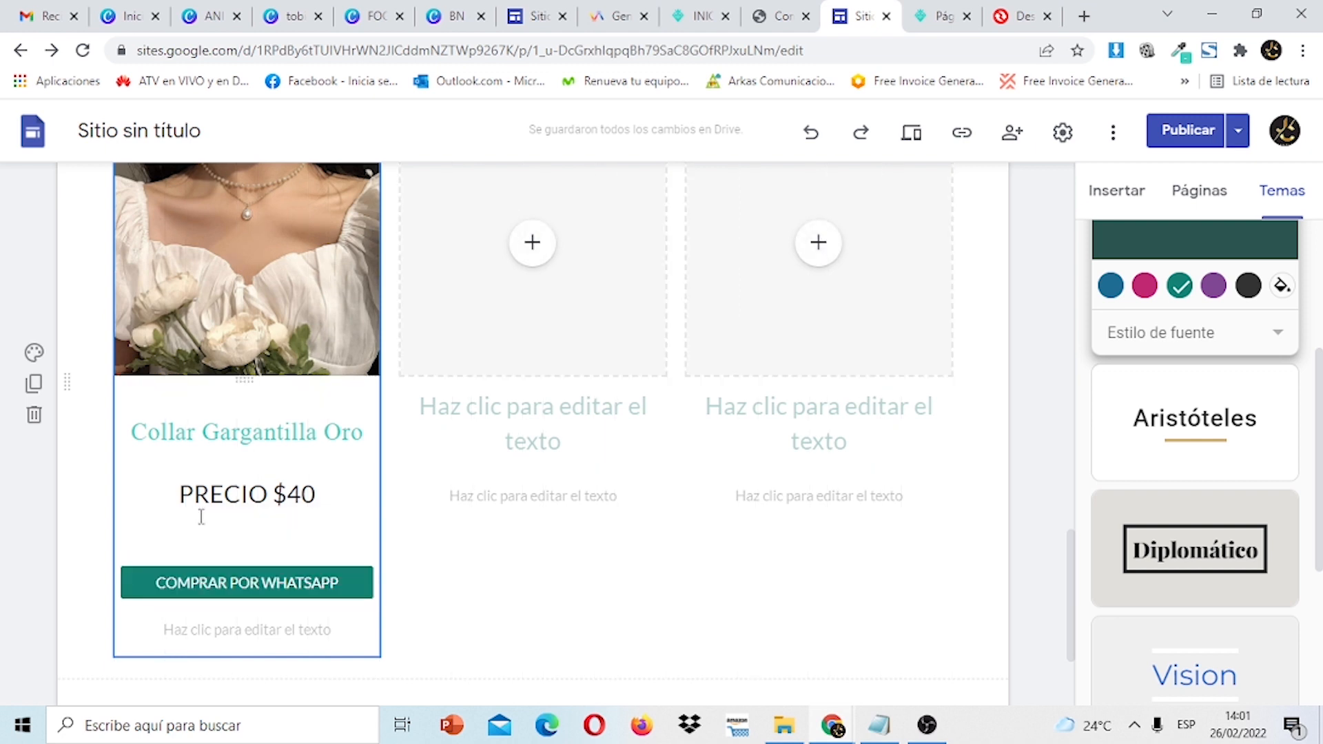
# Adjust the necklace product column's height and deselect the WhatsApp button.
pyautogui.click(255, 579)
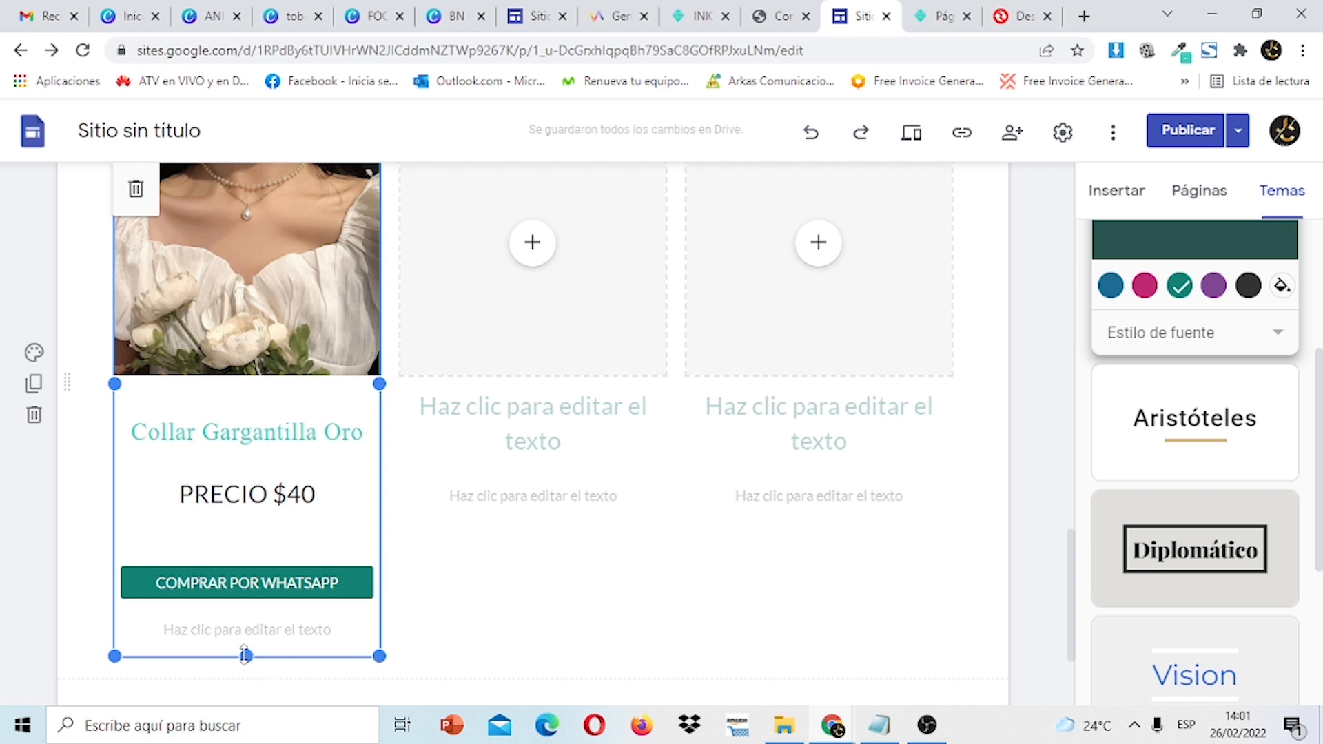
pyautogui.moveTo(246, 656)
pyautogui.mouseDown()
pyautogui.moveTo(248, 641)
pyautogui.moveTo(245, 653)
pyautogui.mouseUp()
pyautogui.click(260, 587)
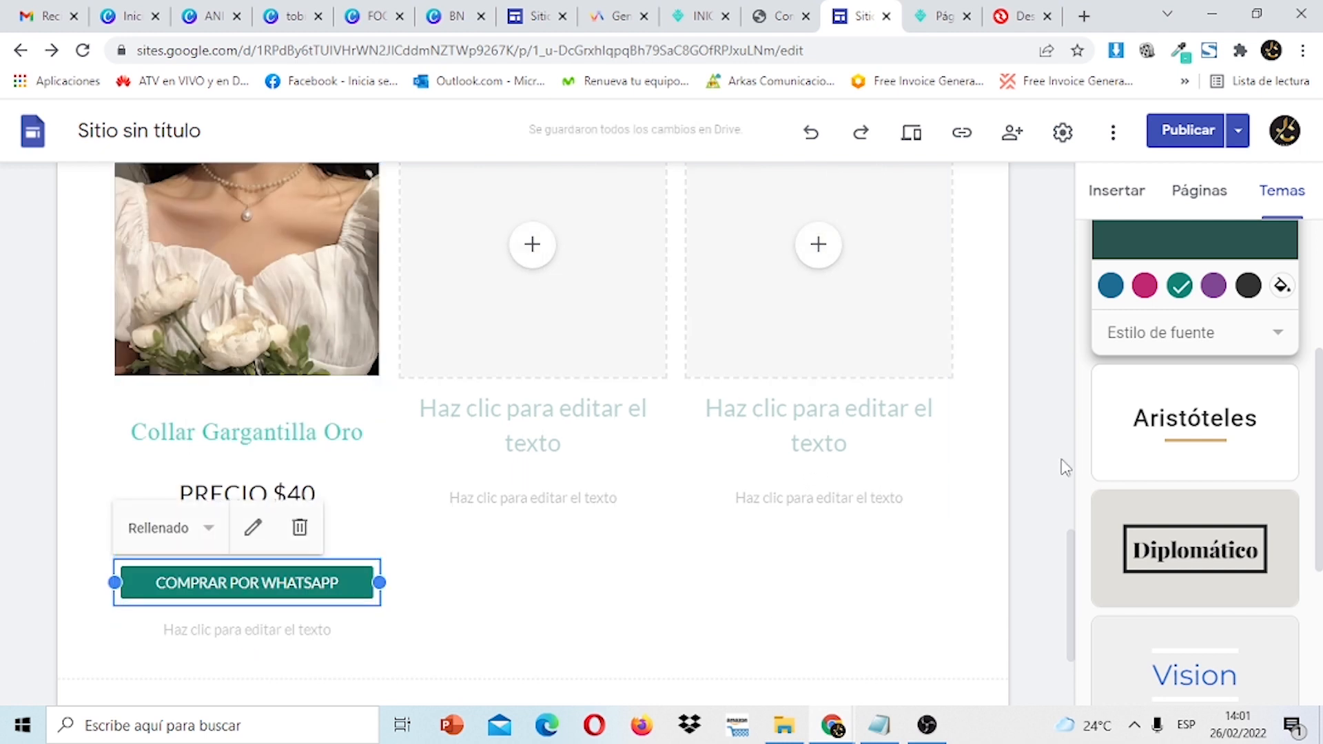
pyautogui.click(1051, 487)
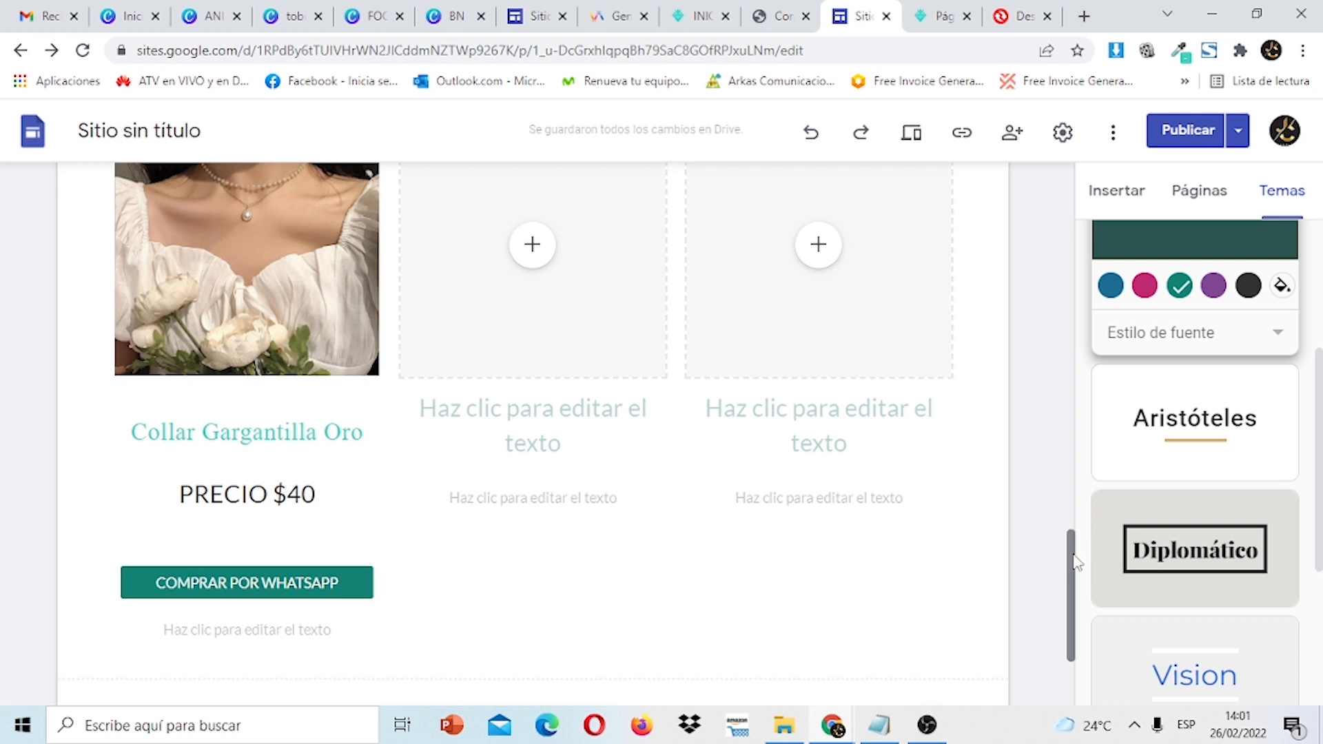
pyautogui.moveTo(1076, 563); pyautogui.dragTo(1069, 523)
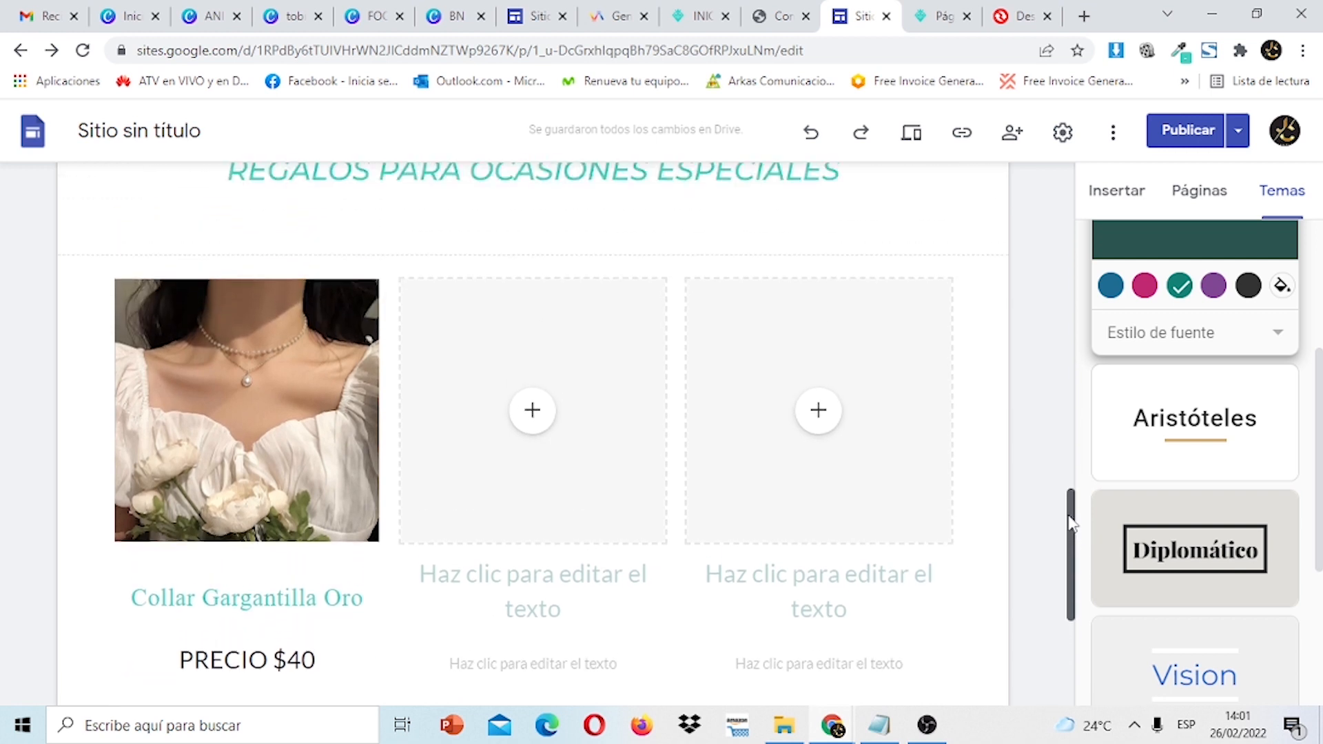
# Delete the empty middle and right-hand product cards.
pyautogui.click(596, 333)
pyautogui.click(416, 247)
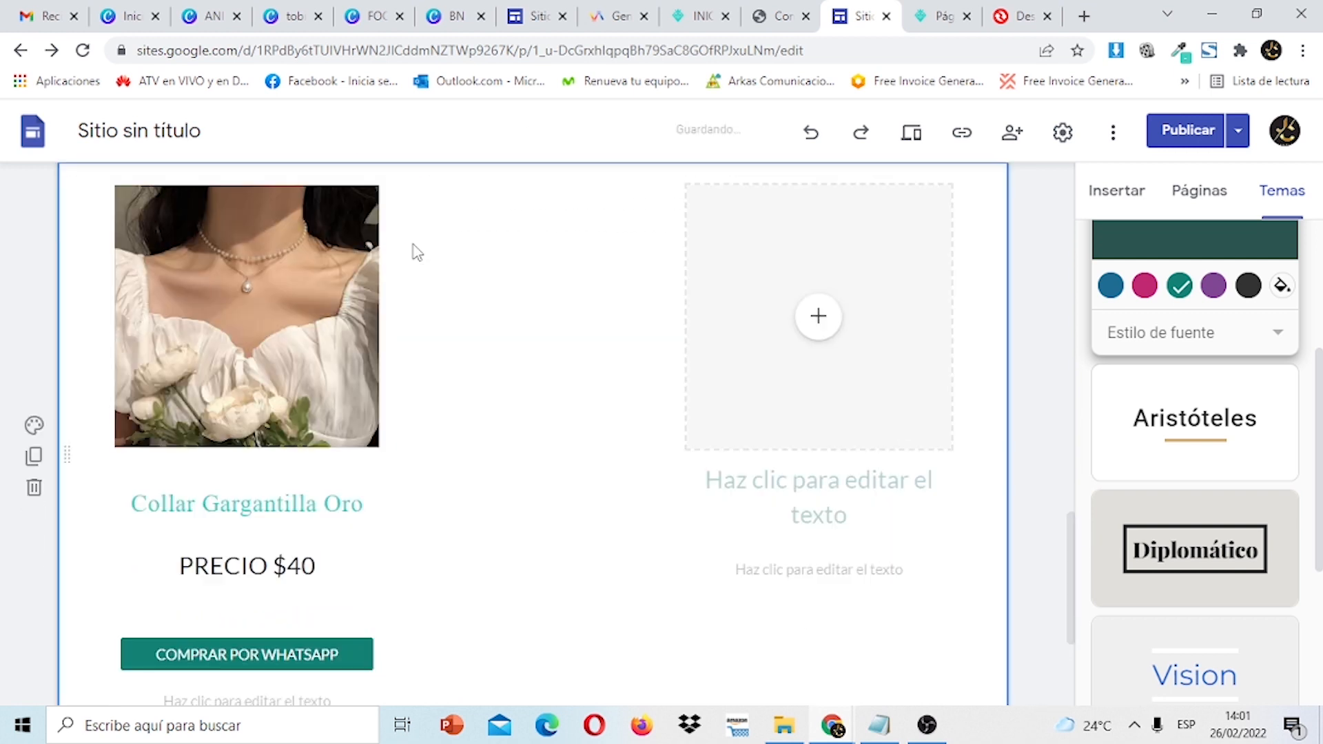
pyautogui.click(762, 216)
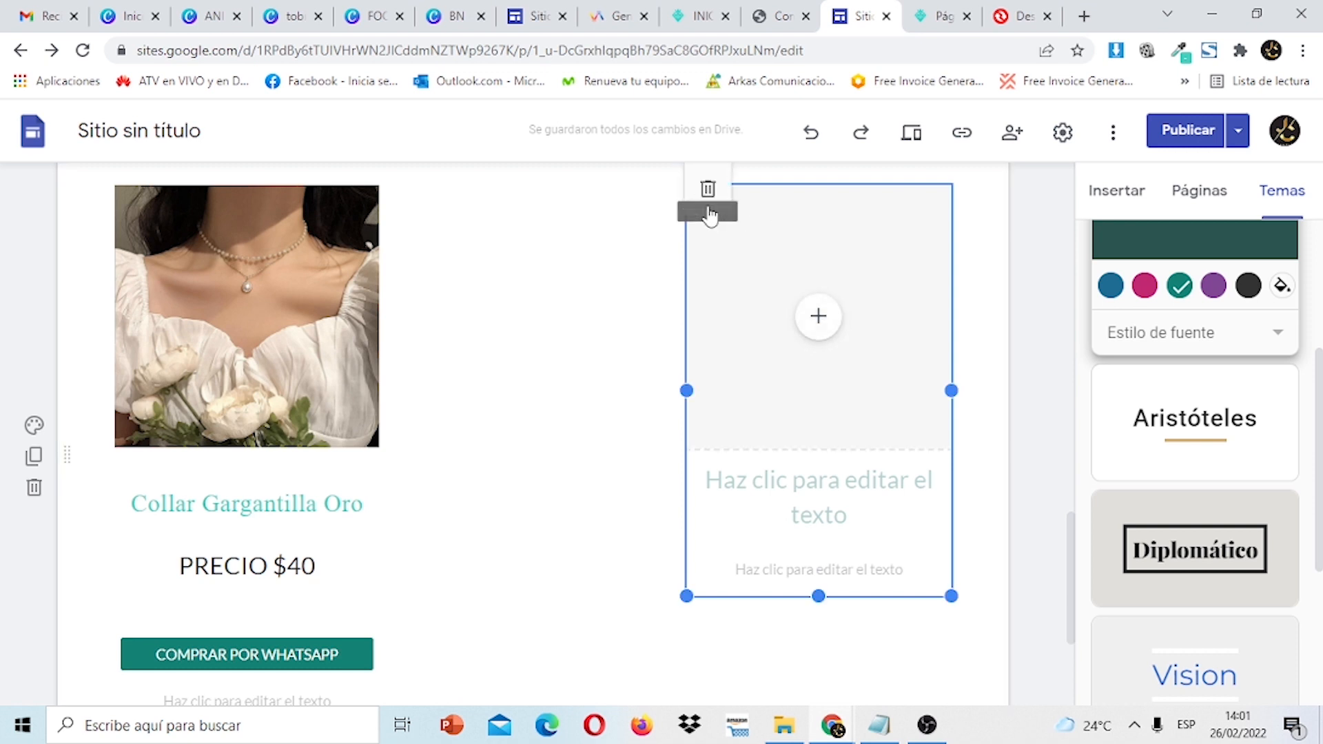
pyautogui.click(708, 188)
# Duplicate the necklace section and place the copy beside the original card.
pyautogui.click(310, 269)
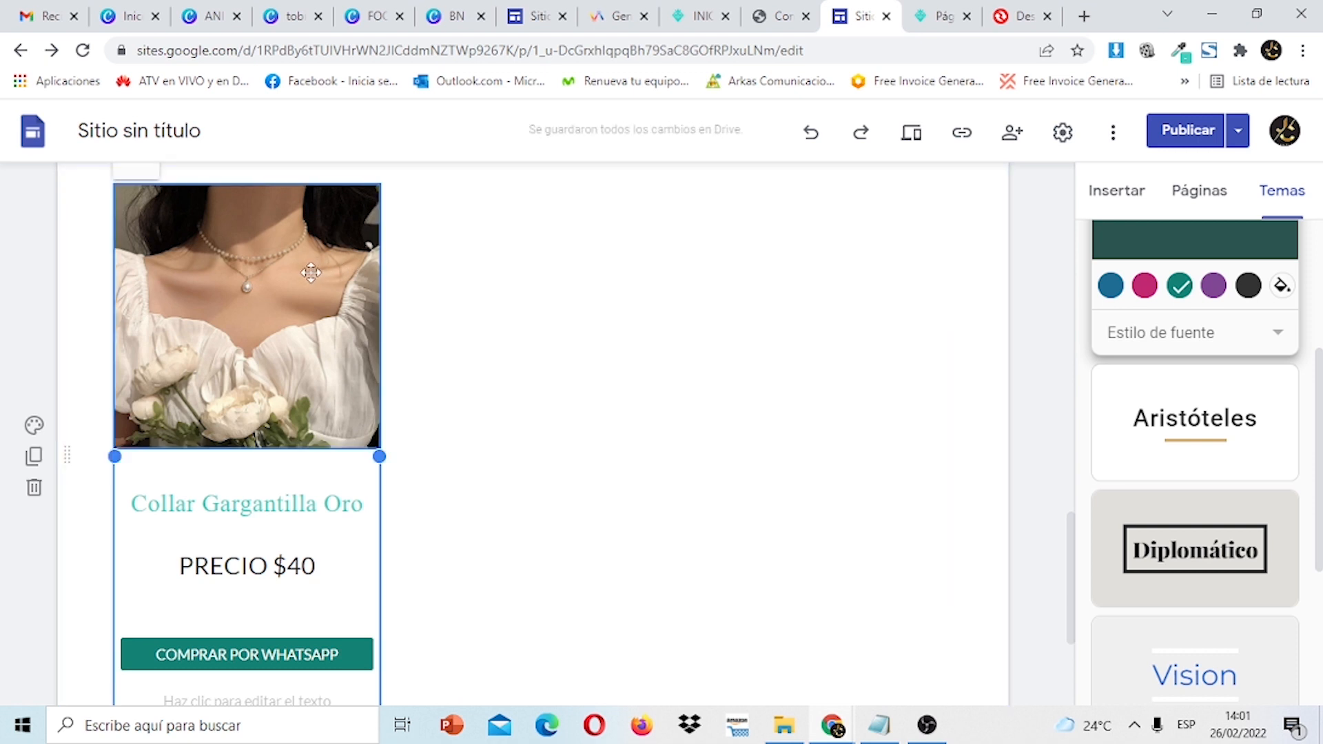
pyautogui.click(35, 456)
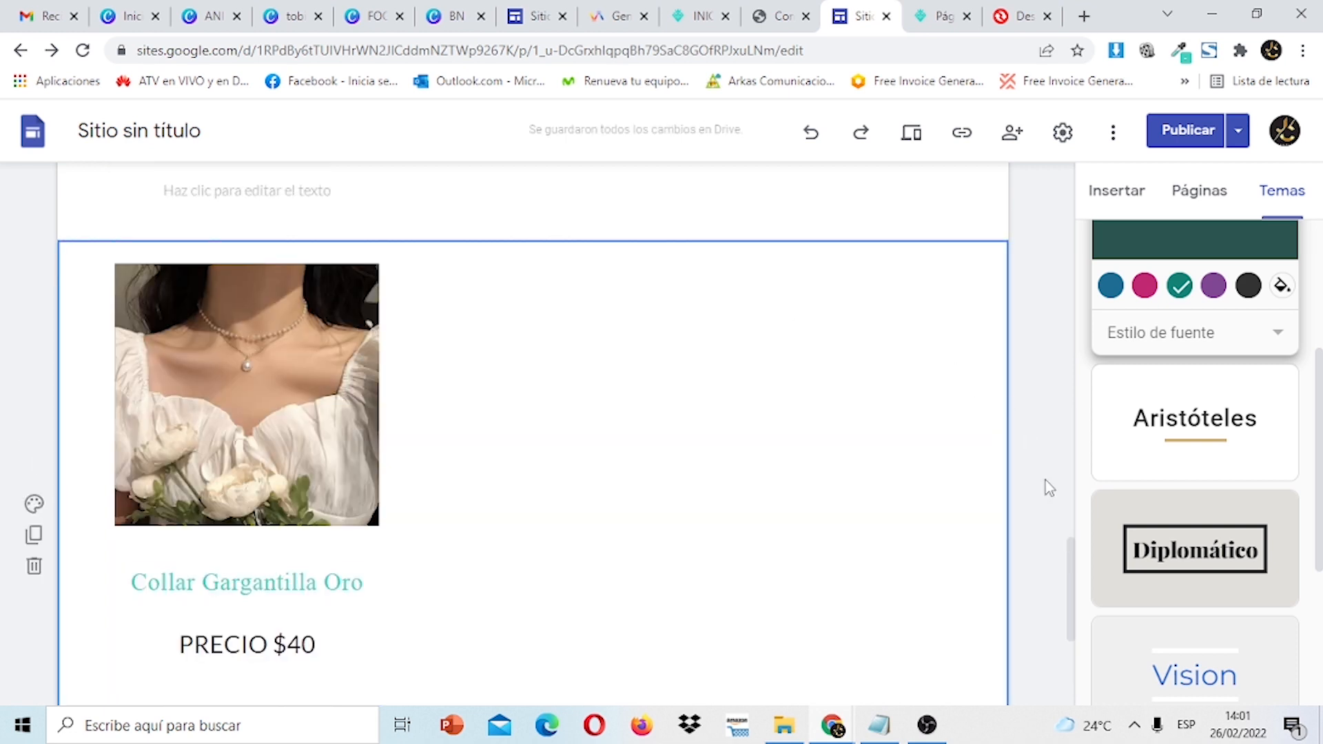
pyautogui.moveTo(1072, 574); pyautogui.dragTo(1064, 520)
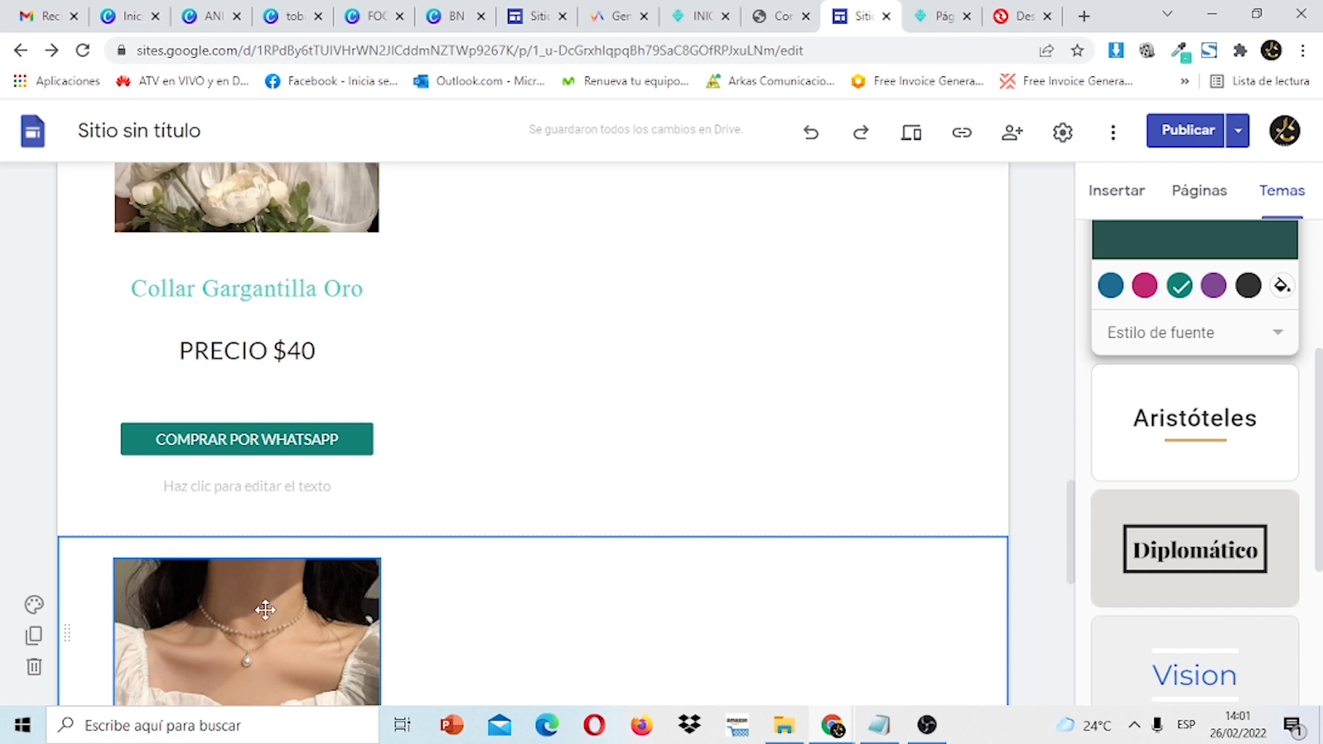
pyautogui.moveTo(265, 609); pyautogui.dragTo(477, 242)
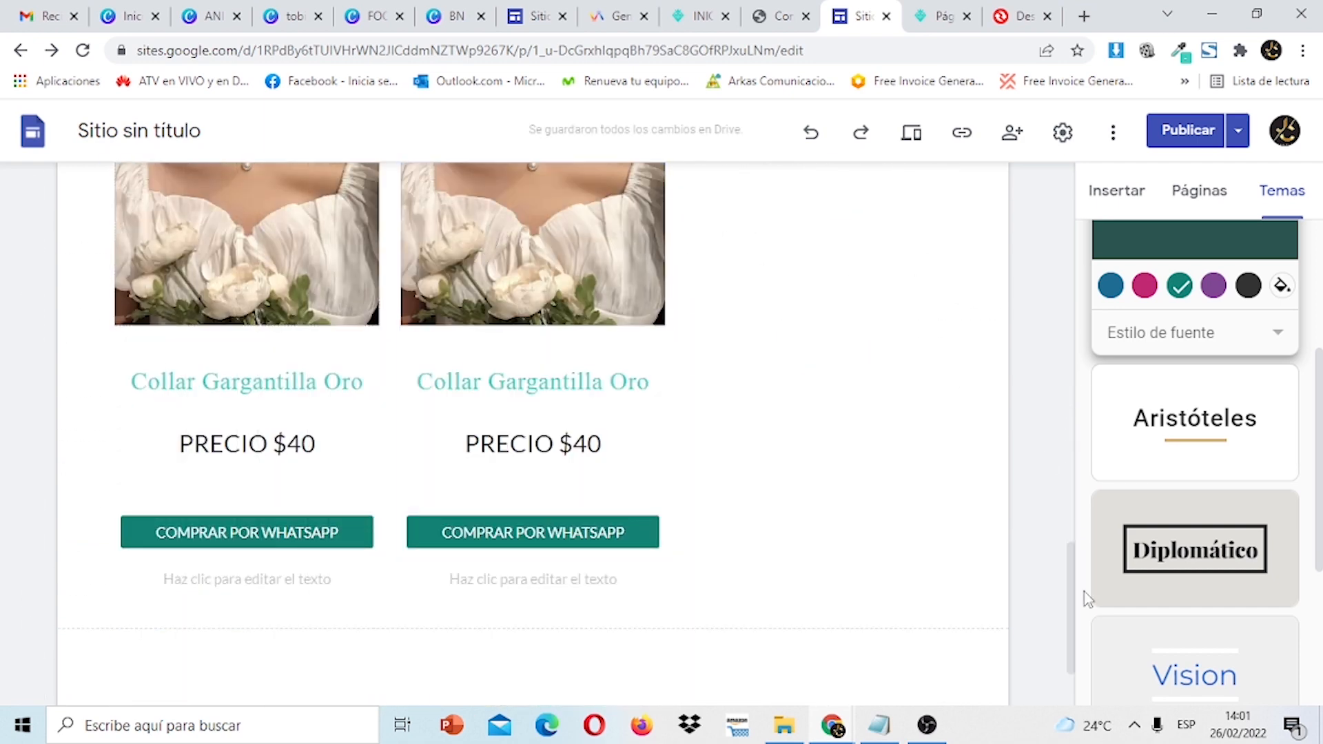
pyautogui.moveTo(1076, 586); pyautogui.dragTo(1071, 551)
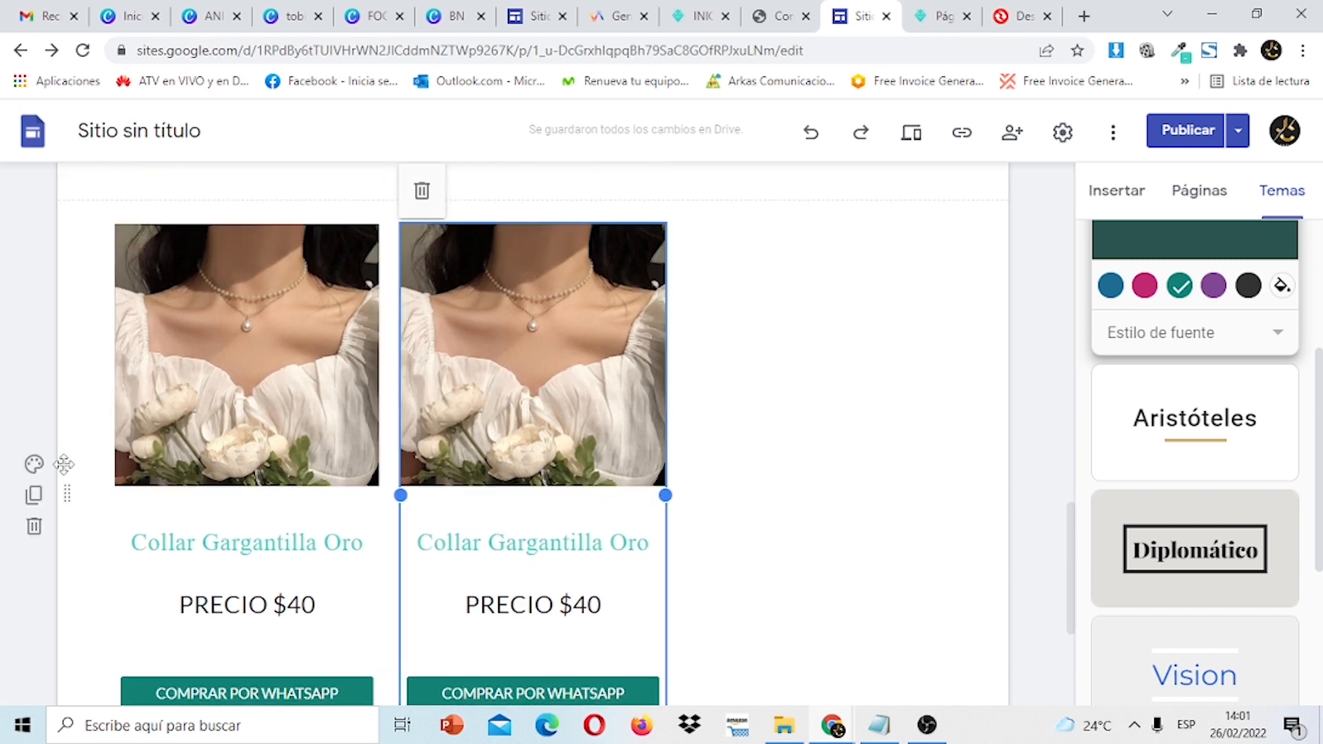
# Duplicate the necklace section again and move it into the upper row's third column.
pyautogui.click(34, 498)
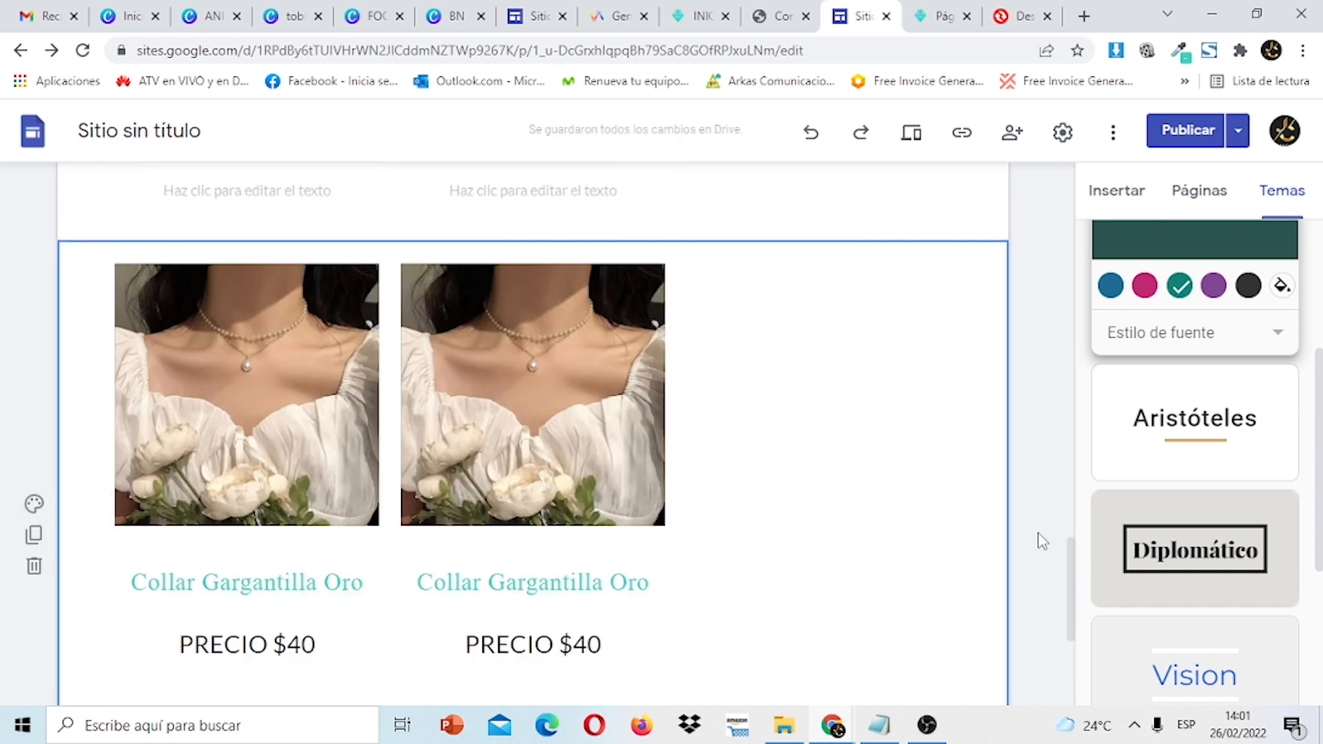
pyautogui.moveTo(1074, 579); pyautogui.dragTo(1054, 521)
pyautogui.moveTo(520, 611); pyautogui.dragTo(752, 480)
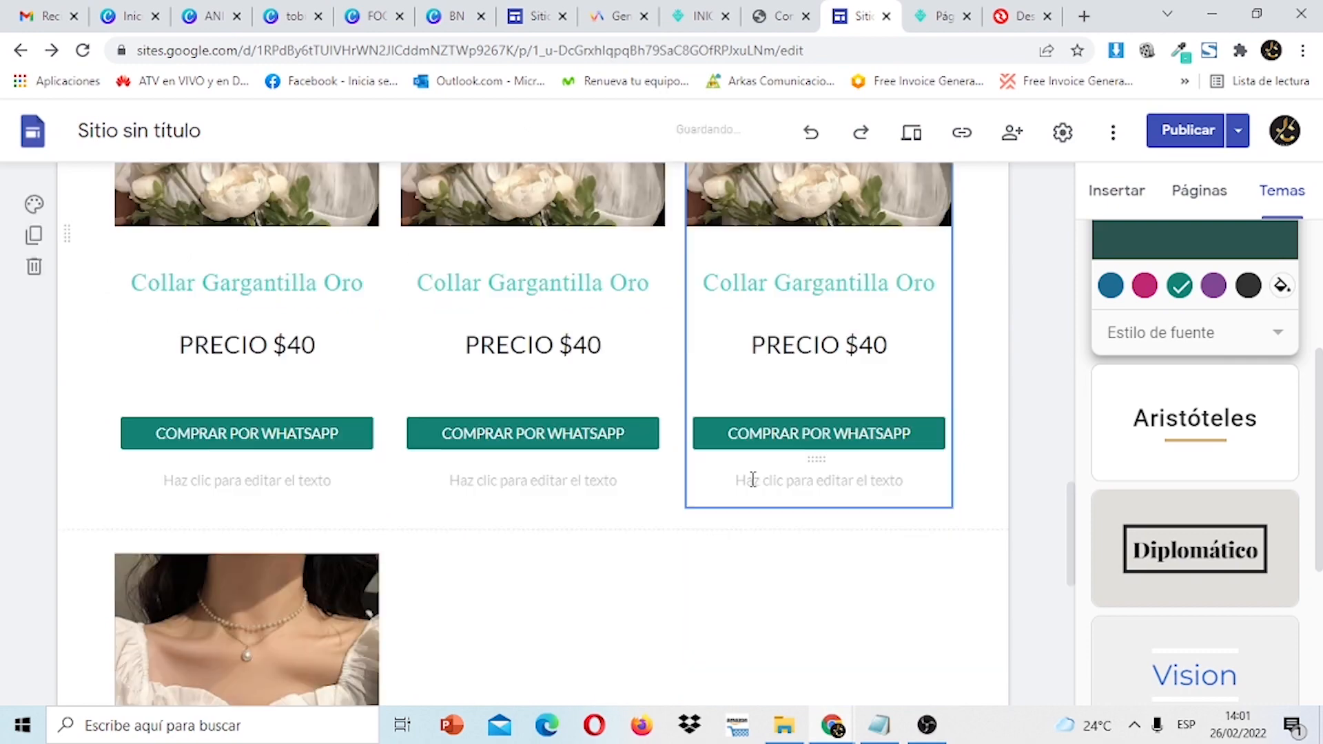
pyautogui.moveTo(1073, 527); pyautogui.dragTo(1052, 581)
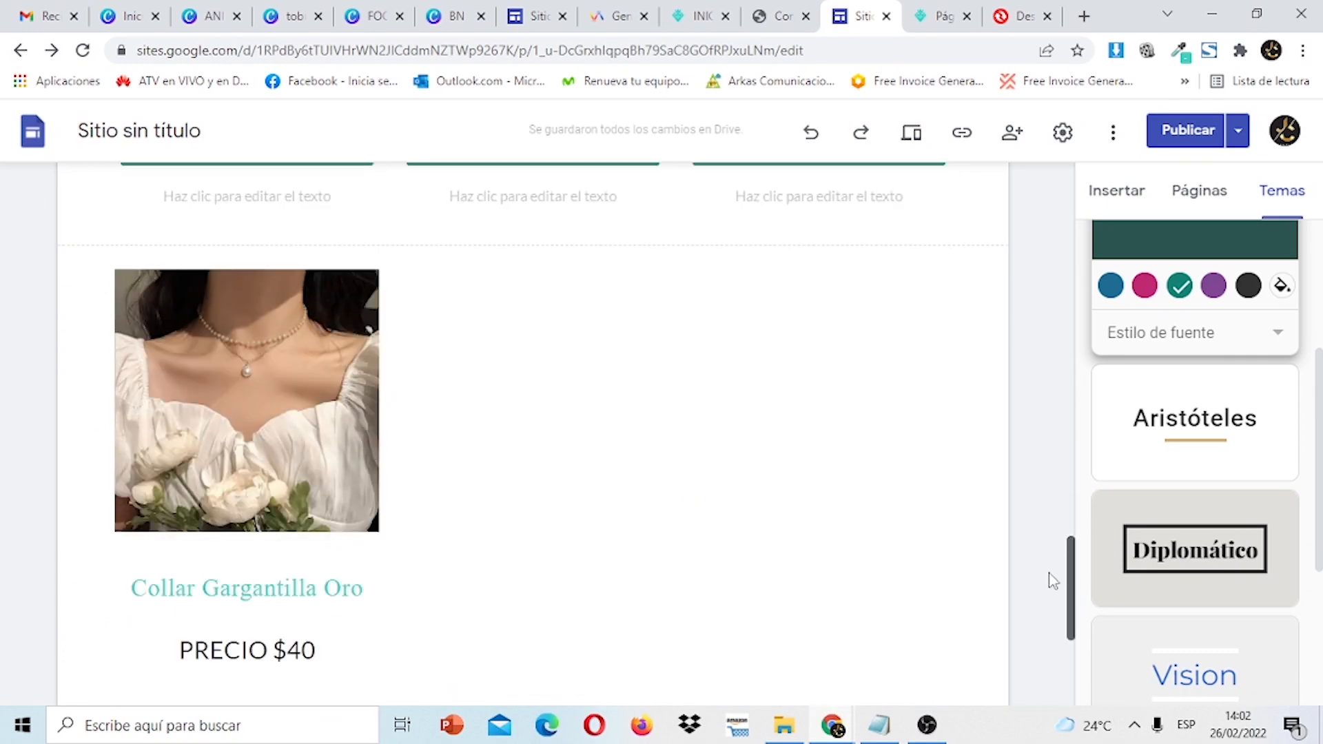
# Duplicate the lone necklace section and place the lower product beside the first column.
pyautogui.click(274, 440)
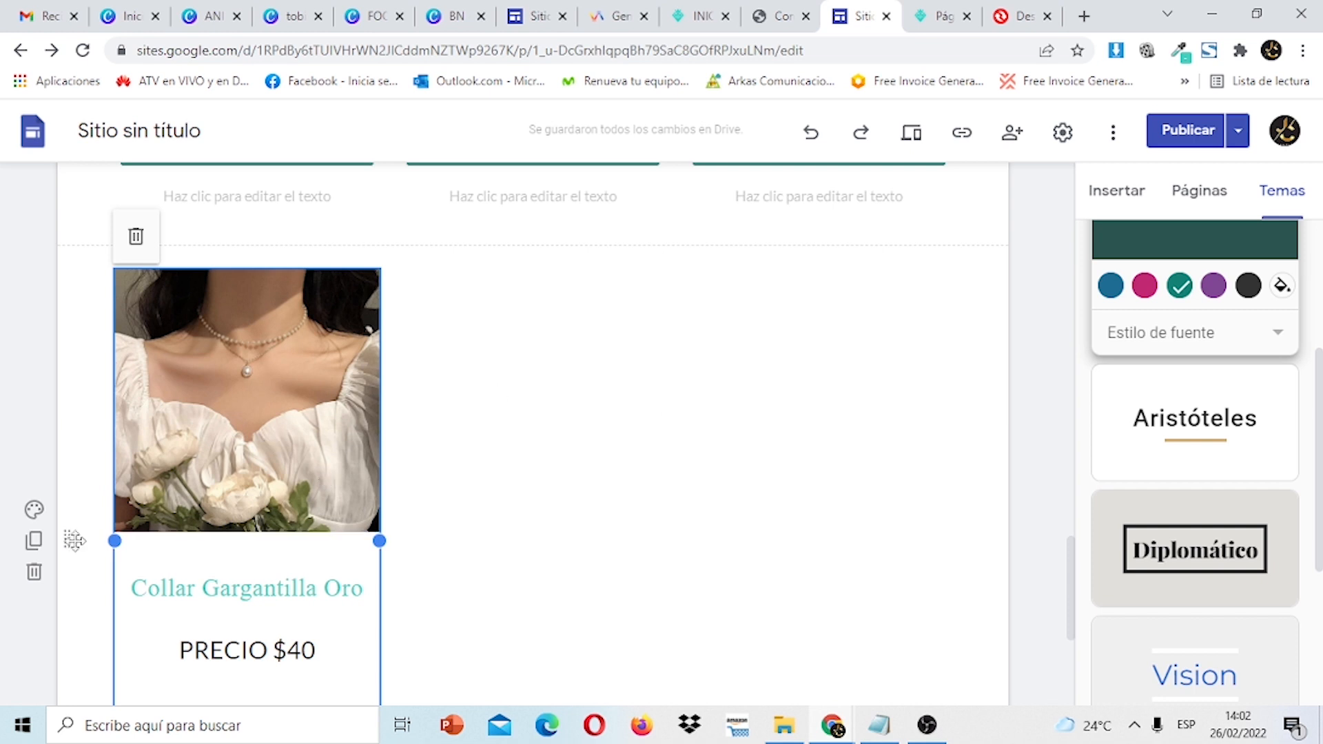
pyautogui.click(42, 549)
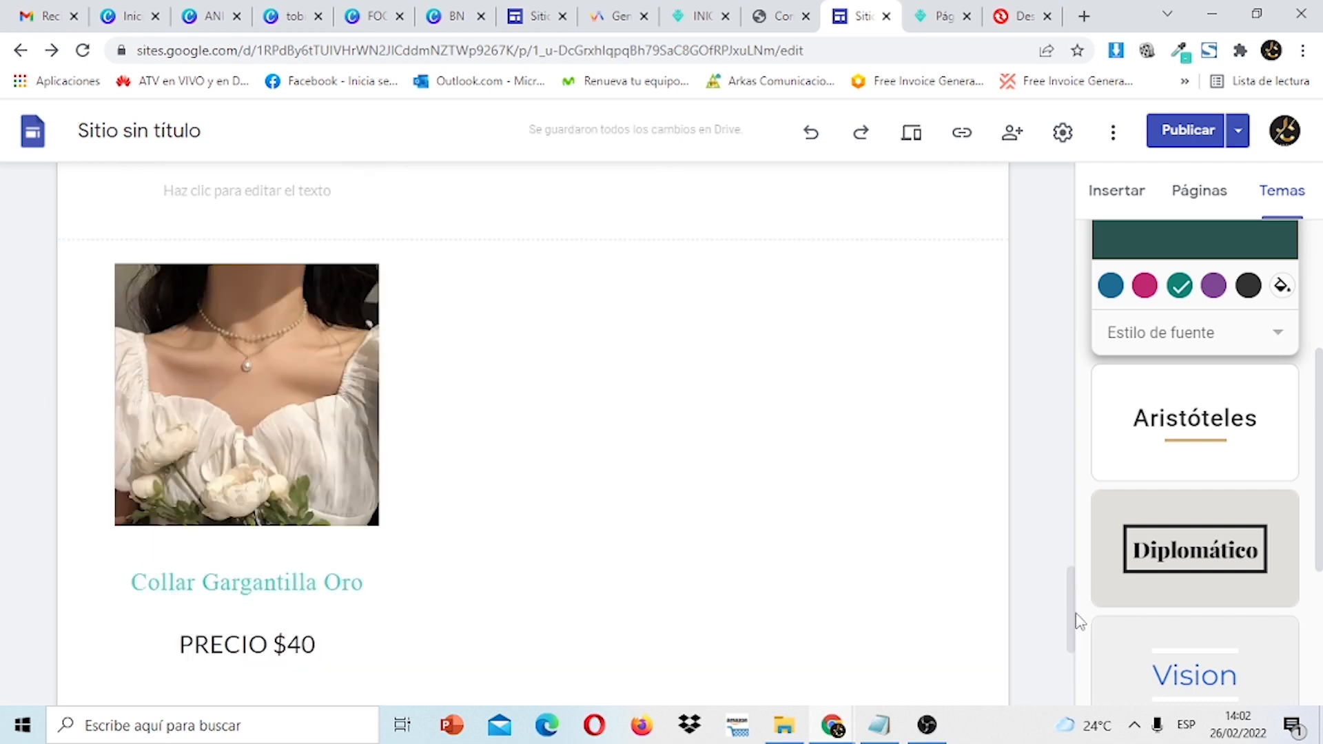
pyautogui.moveTo(1071, 613); pyautogui.dragTo(1061, 561)
pyautogui.moveTo(295, 650); pyautogui.dragTo(501, 260)
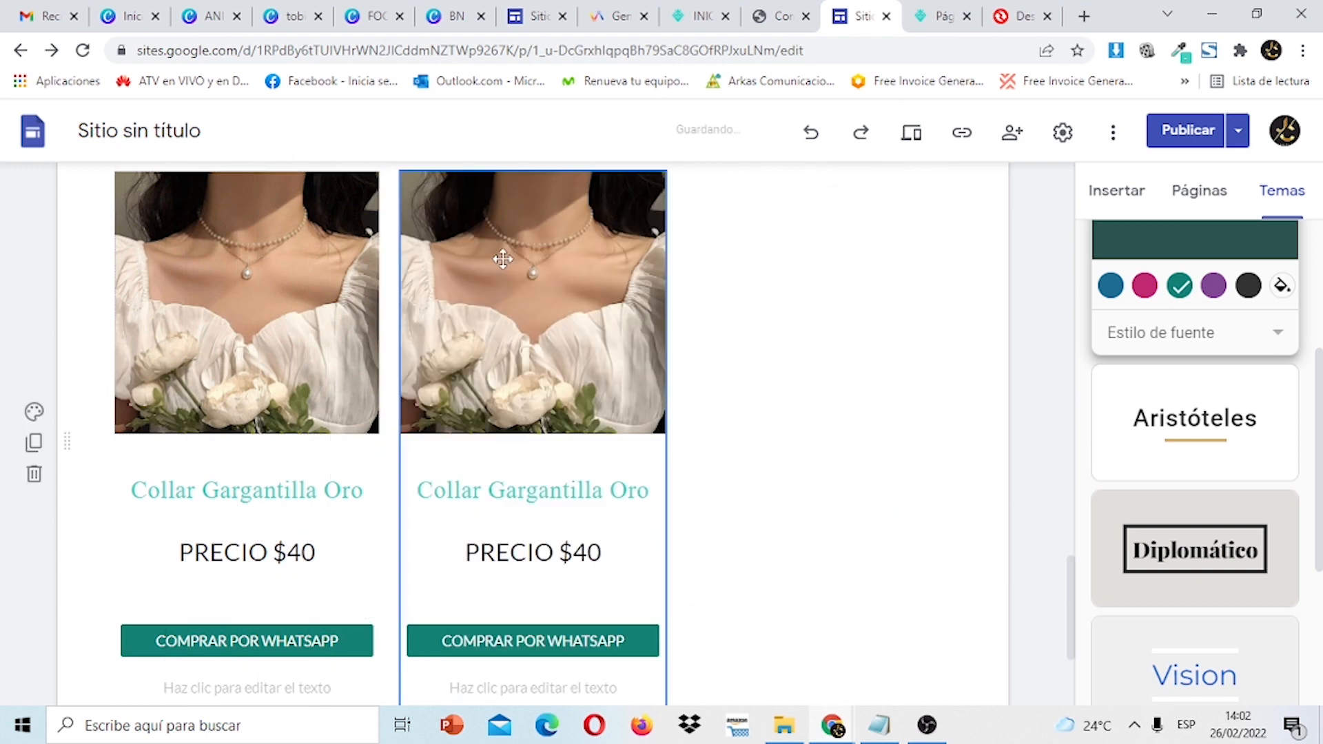
pyautogui.moveTo(1071, 587); pyautogui.dragTo(1050, 551)
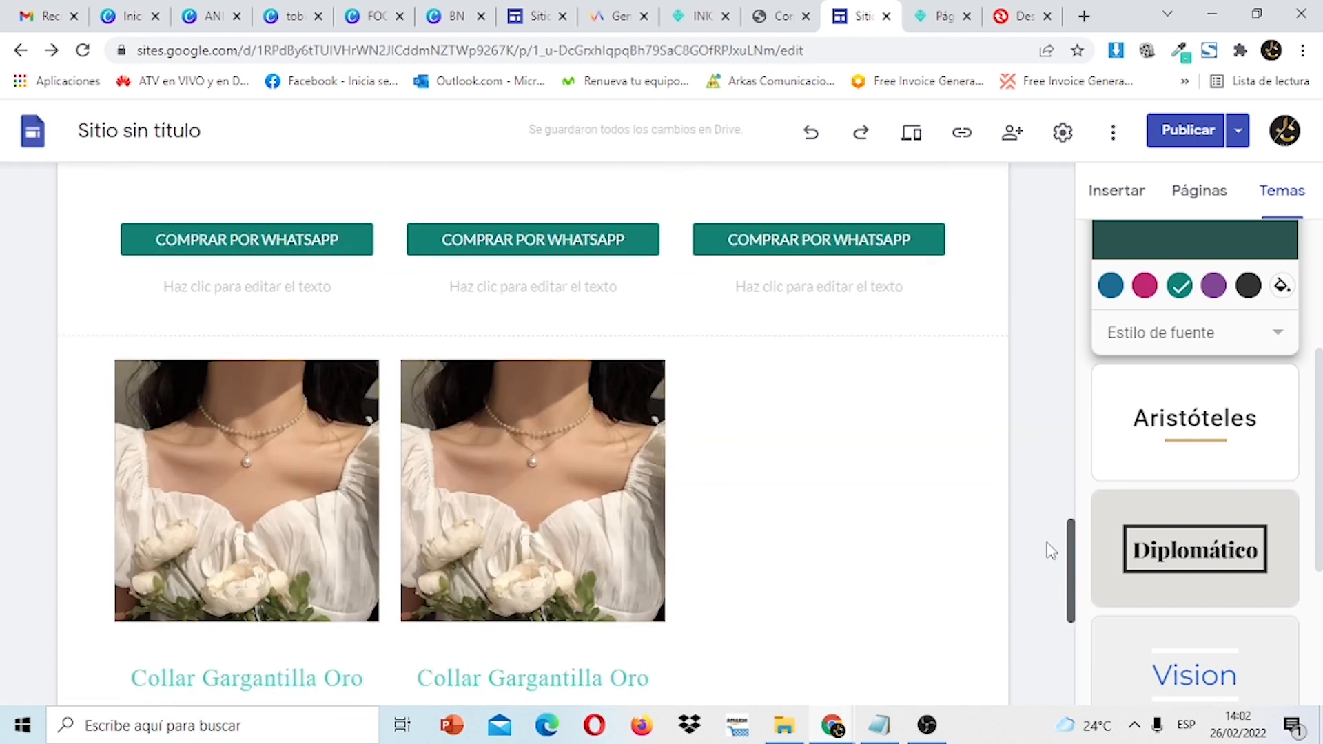
# Duplicate the second product and drag it into the third column of the new row.
pyautogui.click(540, 457)
pyautogui.click(35, 629)
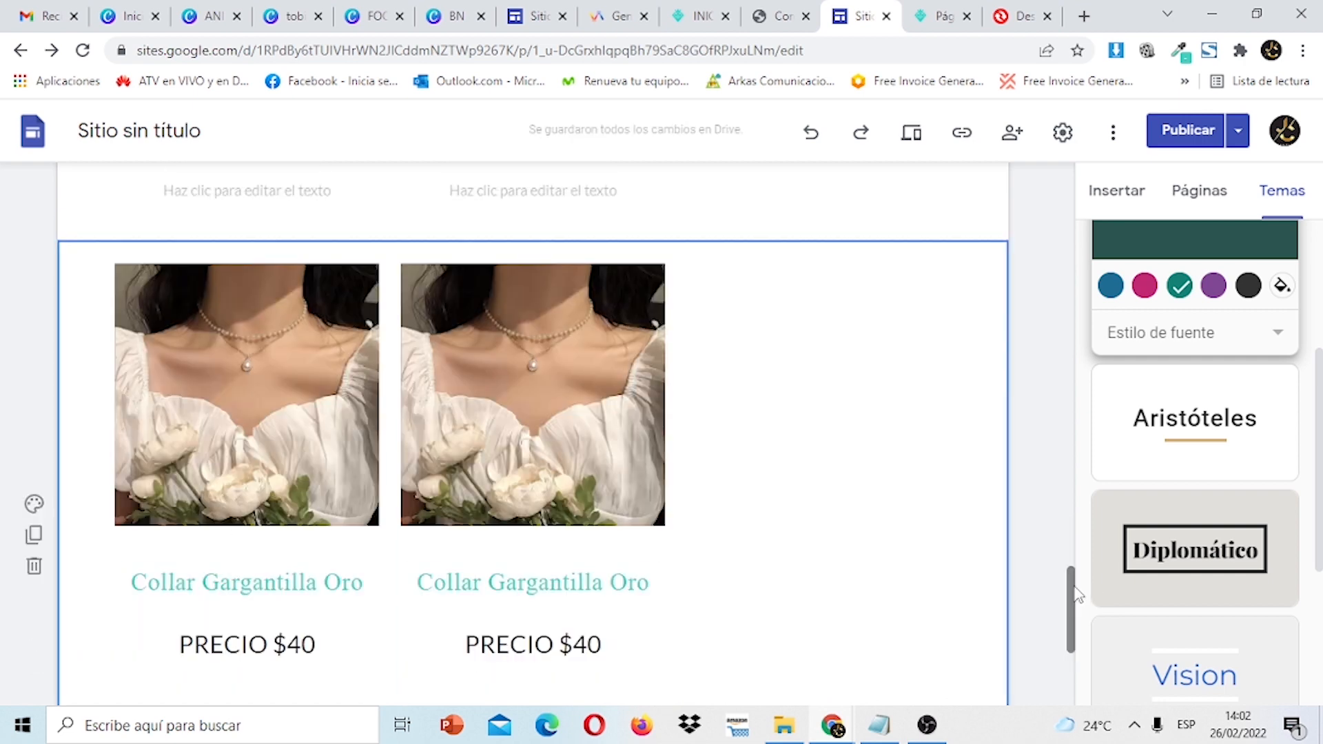
pyautogui.moveTo(1071, 592)
pyautogui.mouseDown()
pyautogui.moveTo(1080, 651)
pyautogui.moveTo(1058, 460)
pyautogui.moveTo(1063, 575)
pyautogui.mouseUp()
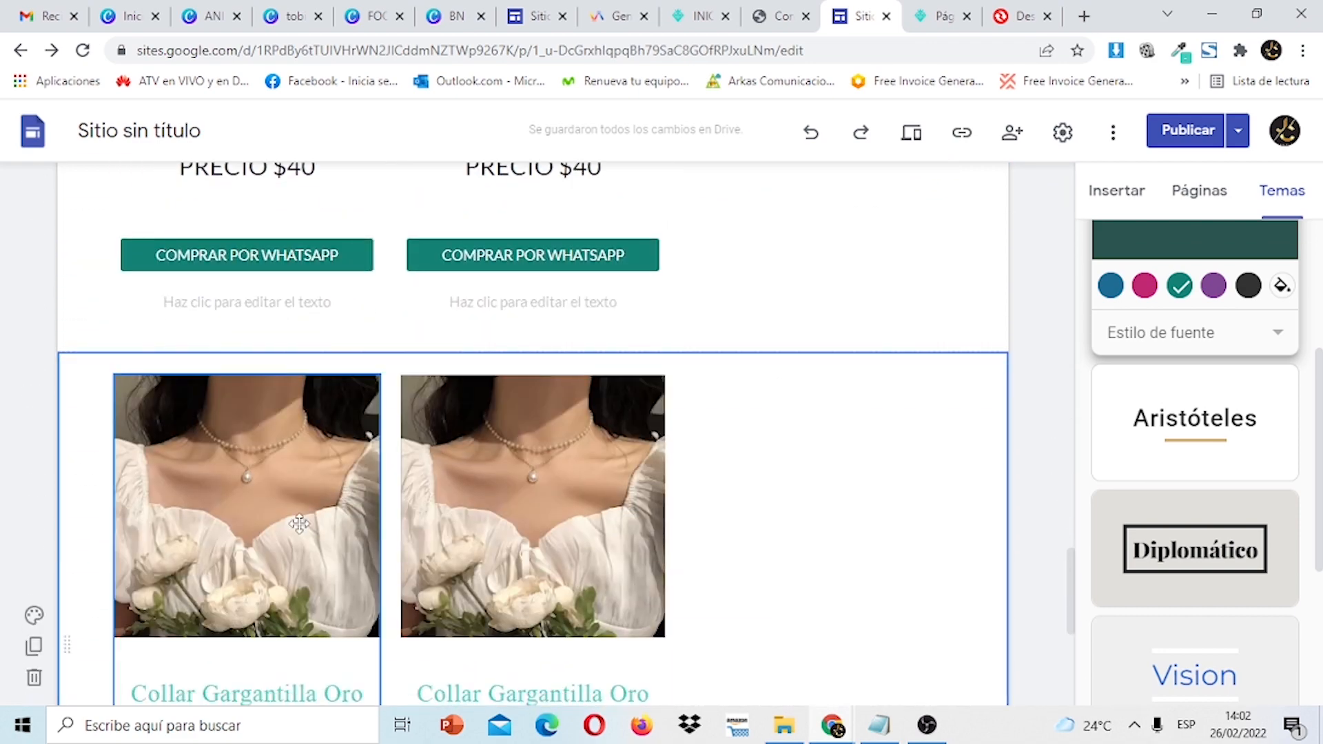
pyautogui.moveTo(296, 520); pyautogui.dragTo(704, 540)
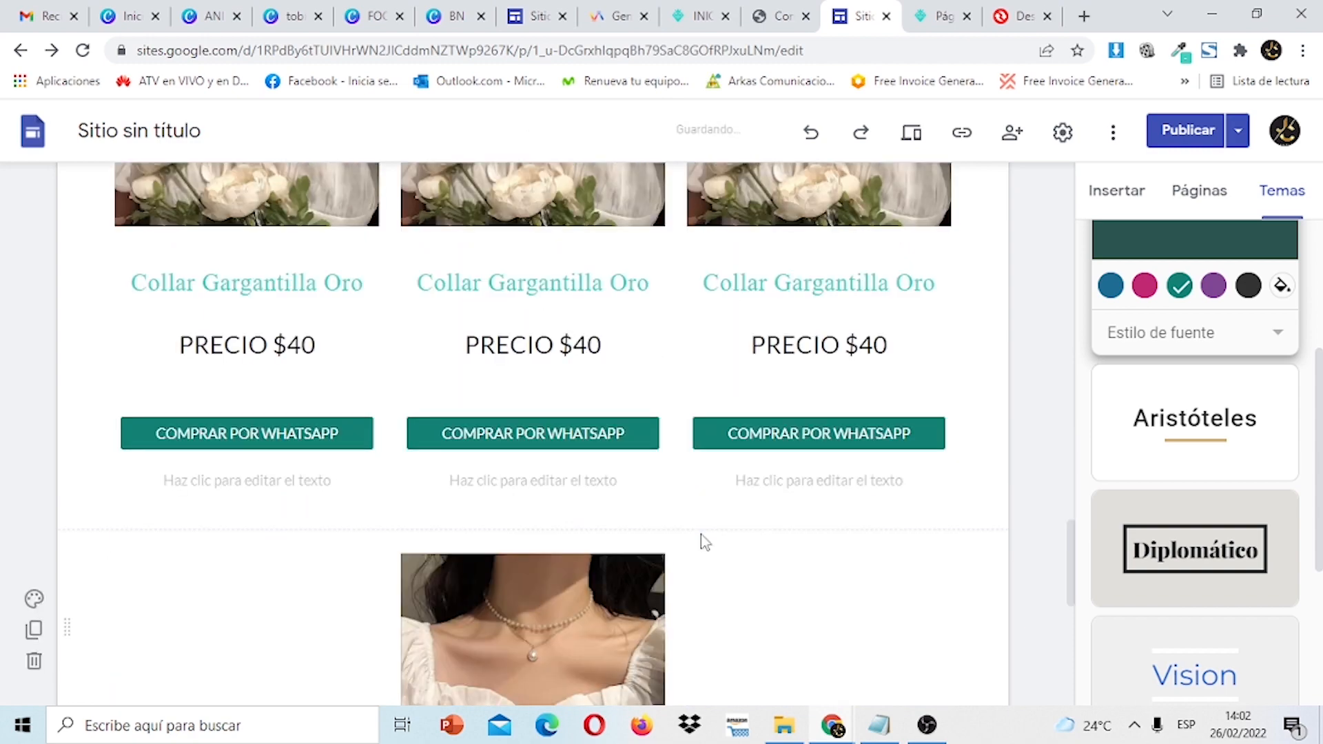
pyautogui.moveTo(1075, 548); pyautogui.dragTo(1072, 598)
# Delete the leftover single-image section and select the middle product.
pyautogui.click(459, 324)
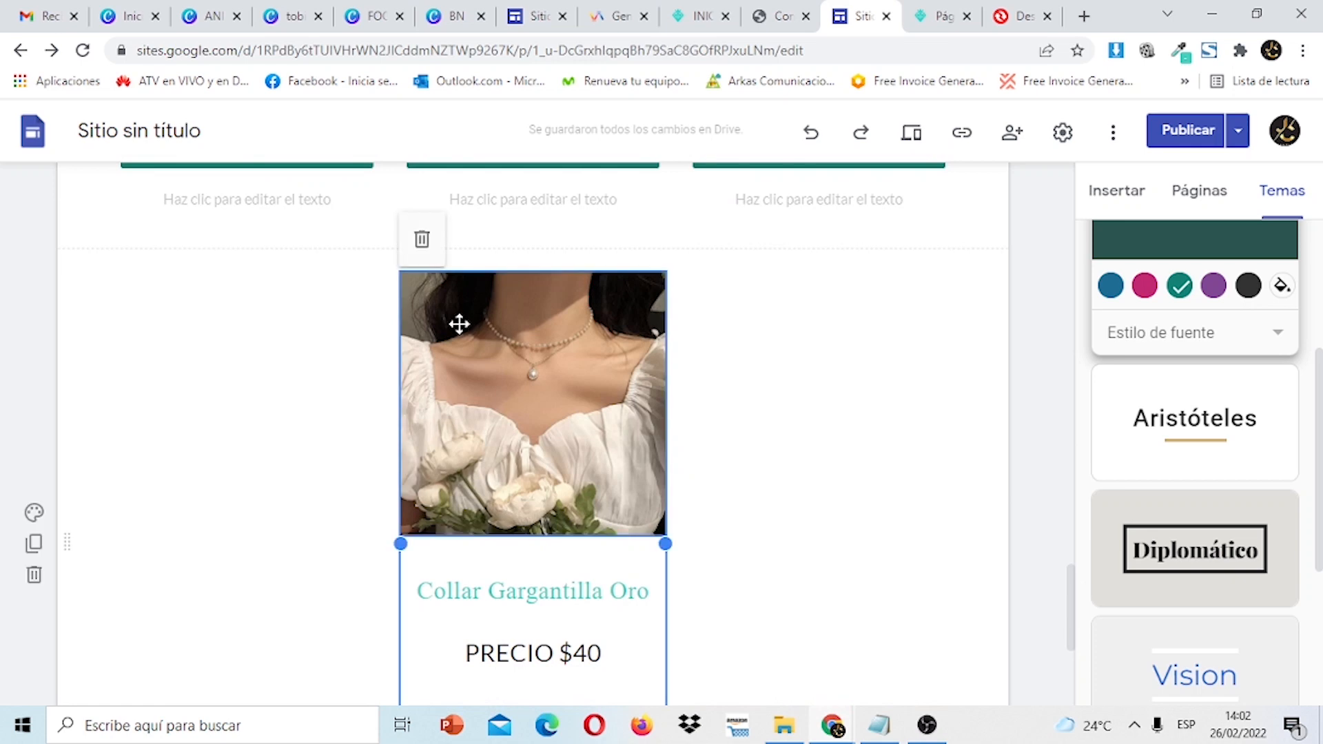
pyautogui.click(36, 575)
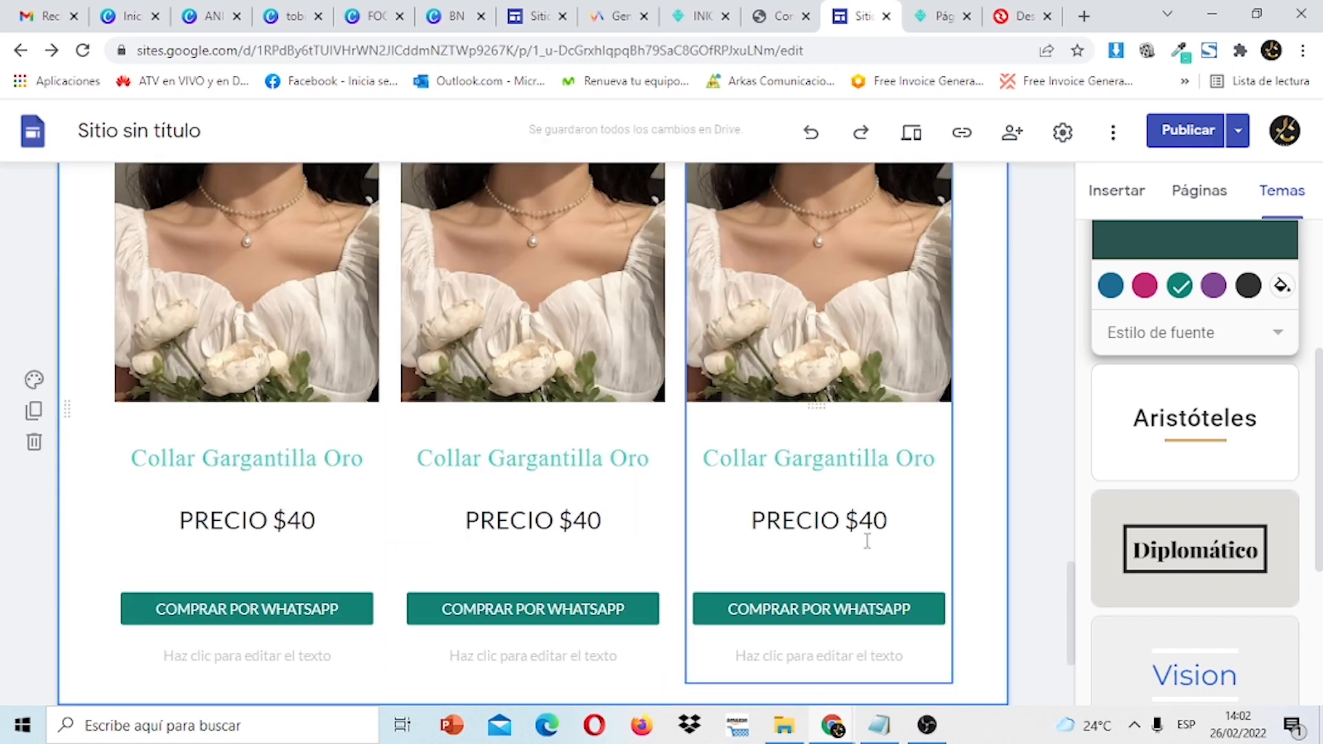
pyautogui.moveTo(1079, 622); pyautogui.dragTo(1110, 500)
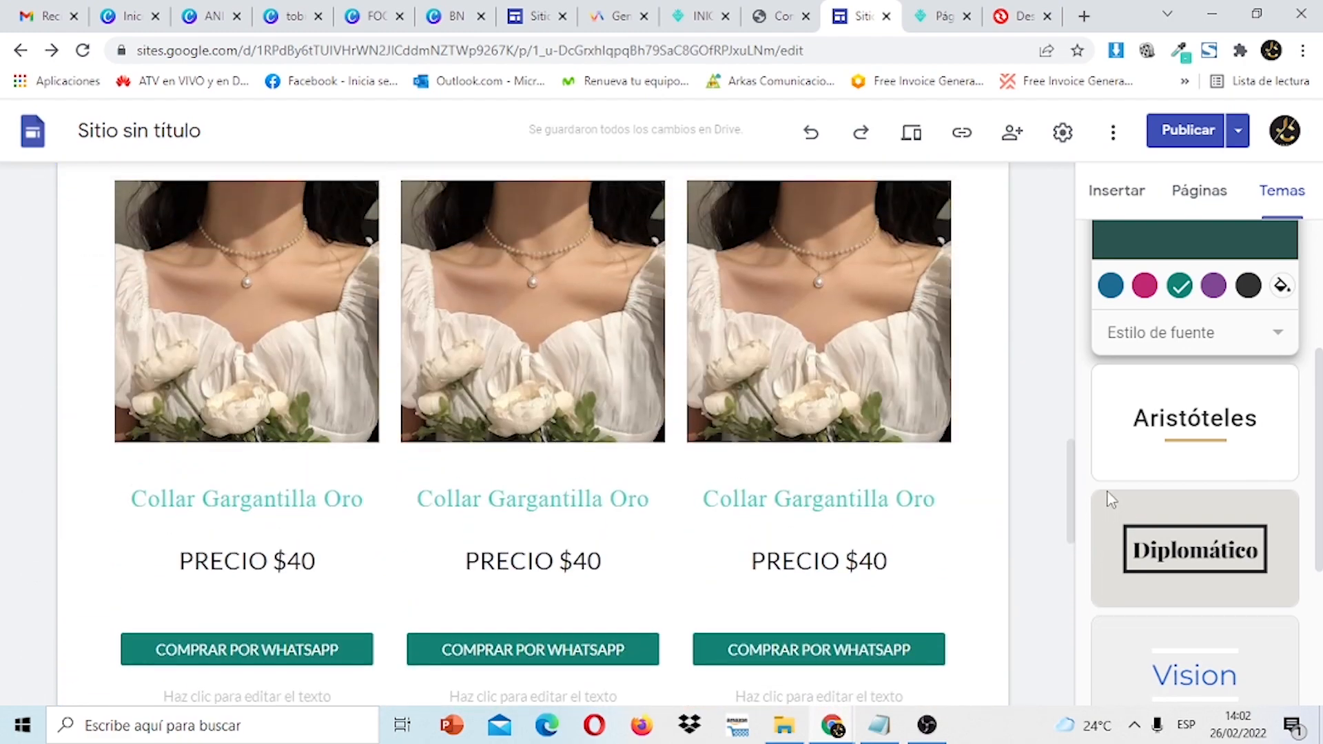
pyautogui.click(540, 283)
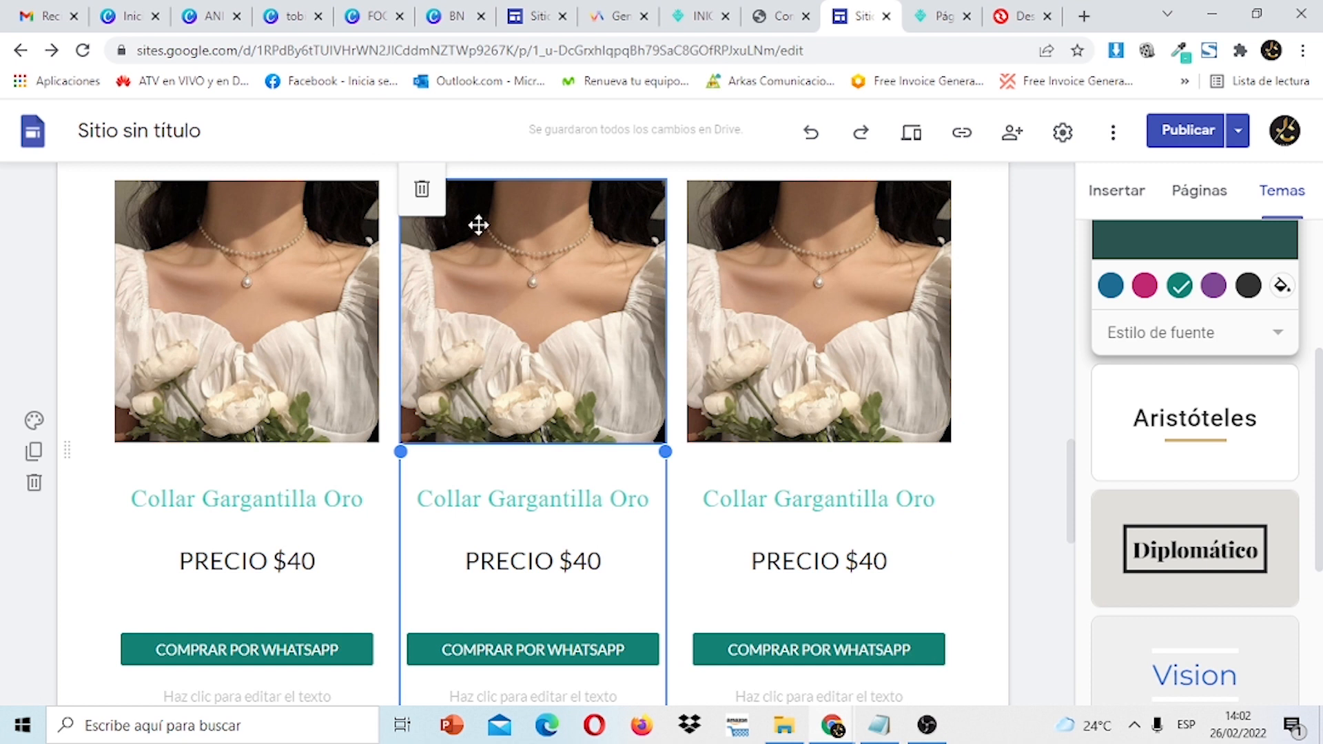
pyautogui.click(535, 293)
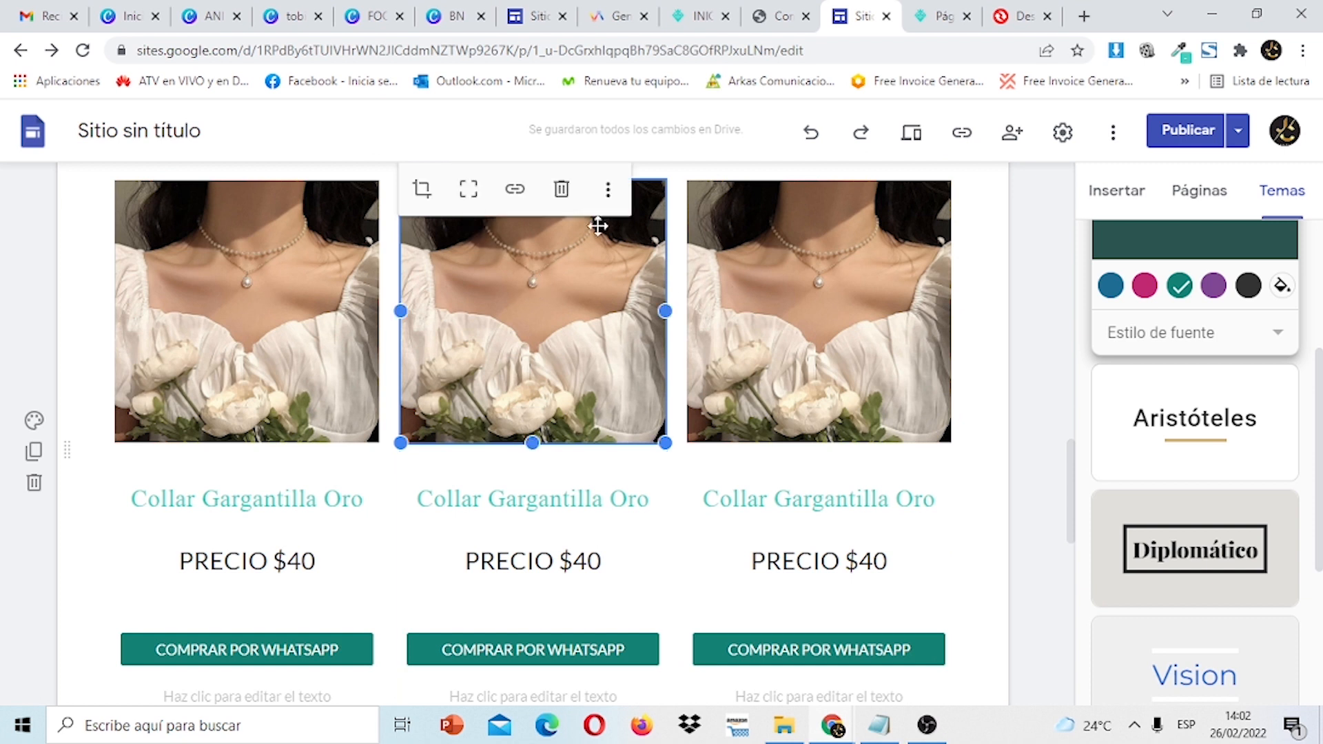
pyautogui.click(607, 191)
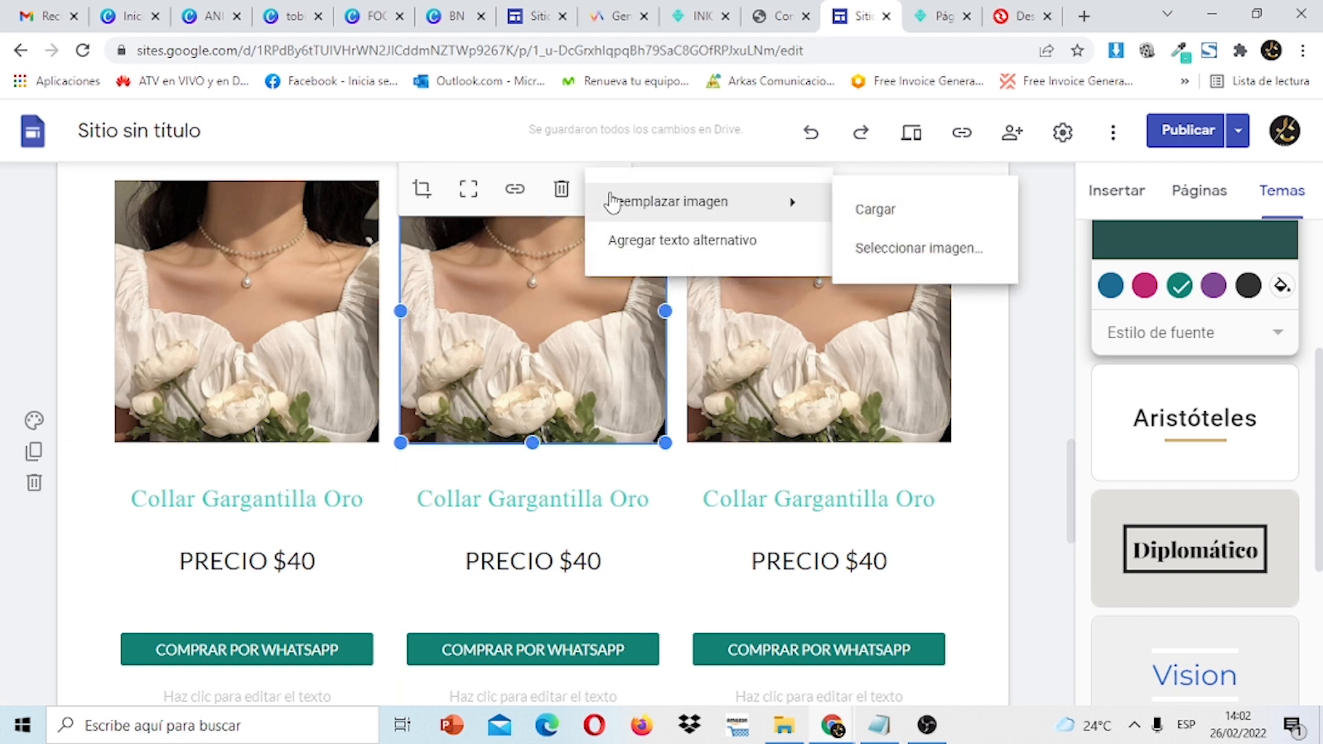
pyautogui.click(905, 211)
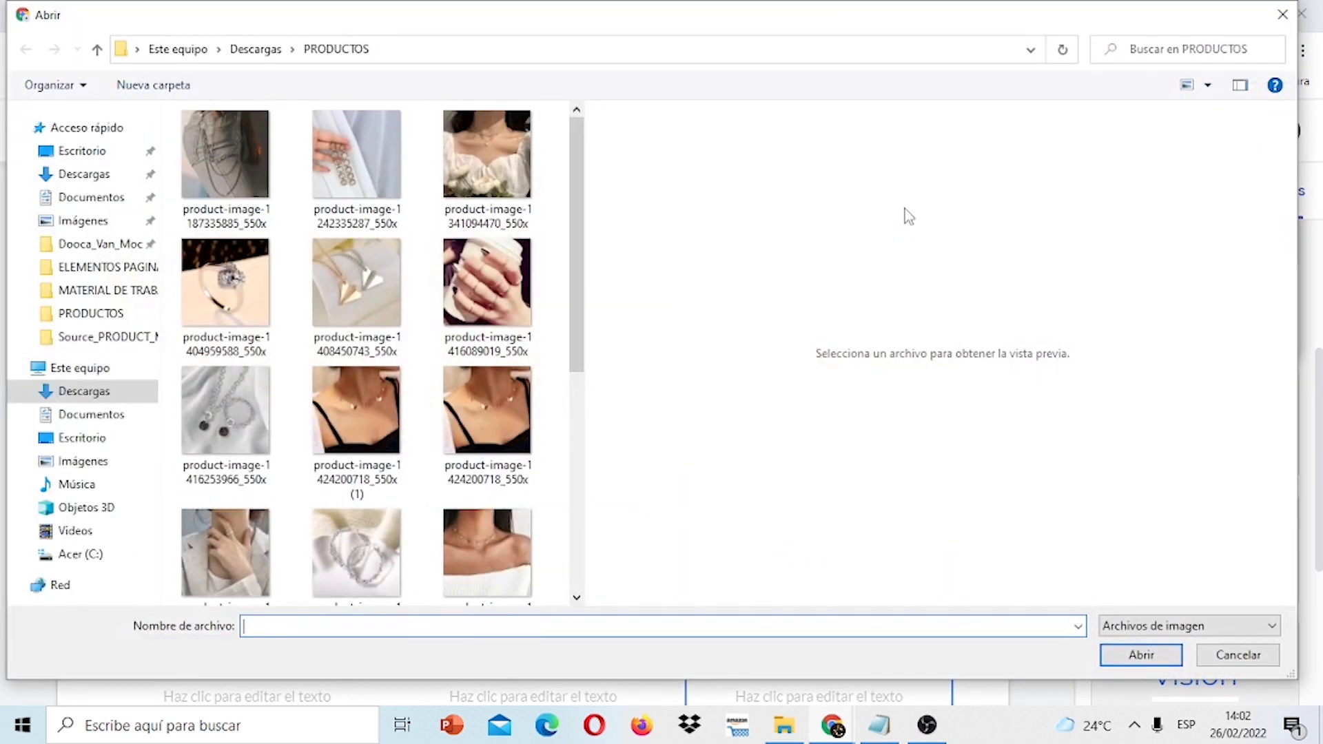
pyautogui.click(493, 296)
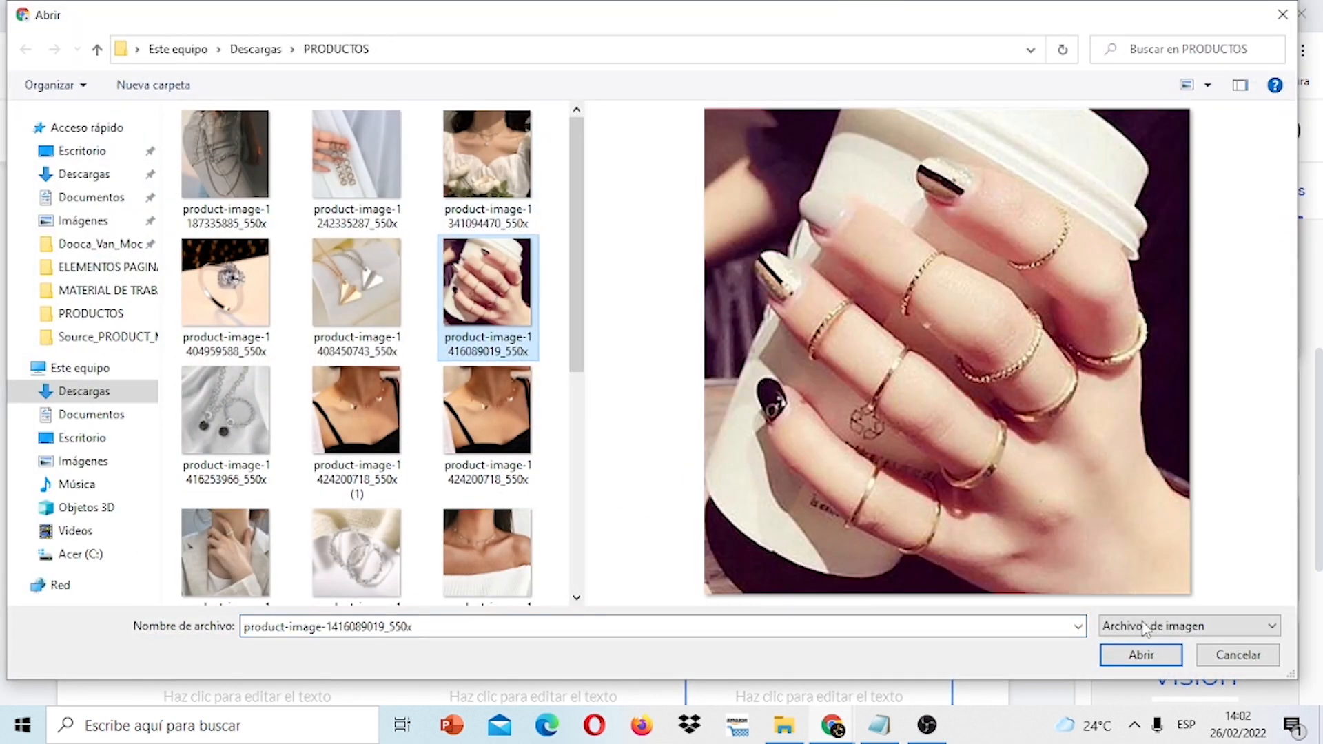
pyautogui.click(1141, 655)
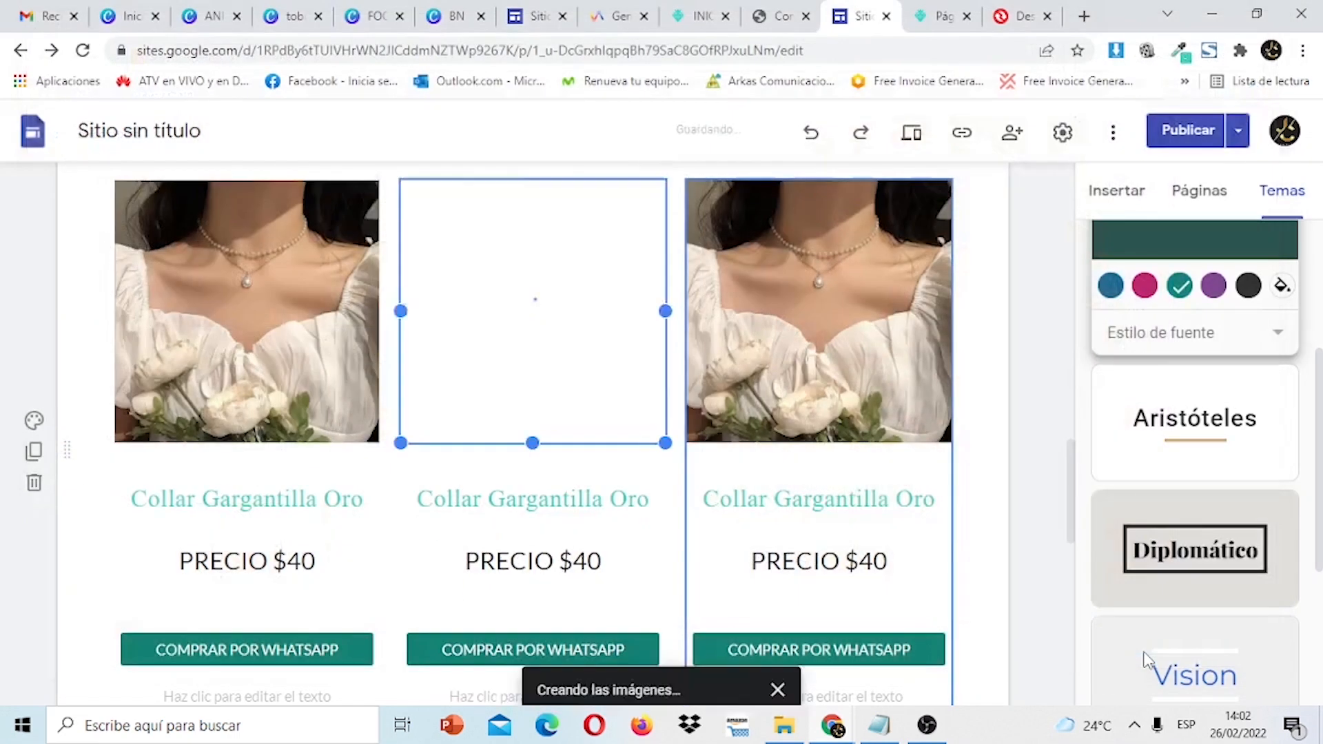
# Replace the right product photo with the paper-plane necklaces image.
pyautogui.click(784, 316)
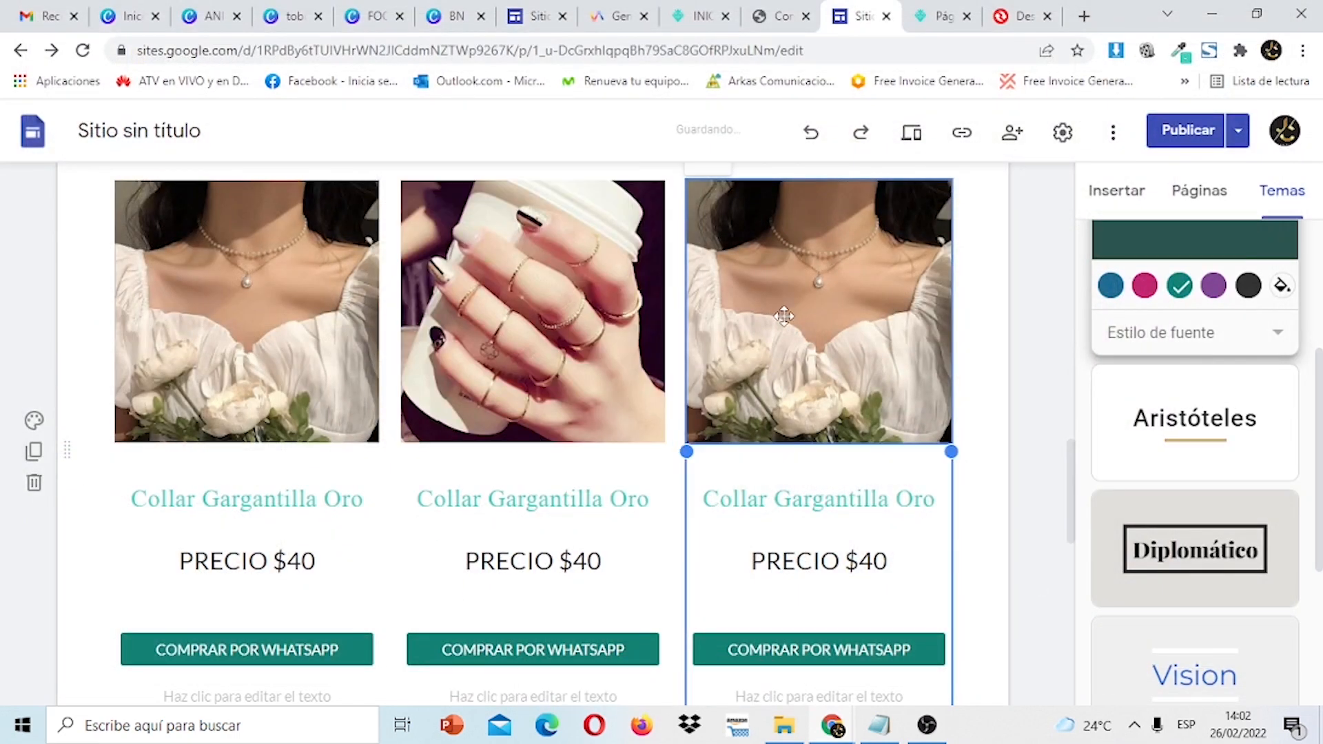
pyautogui.doubleClick(876, 220)
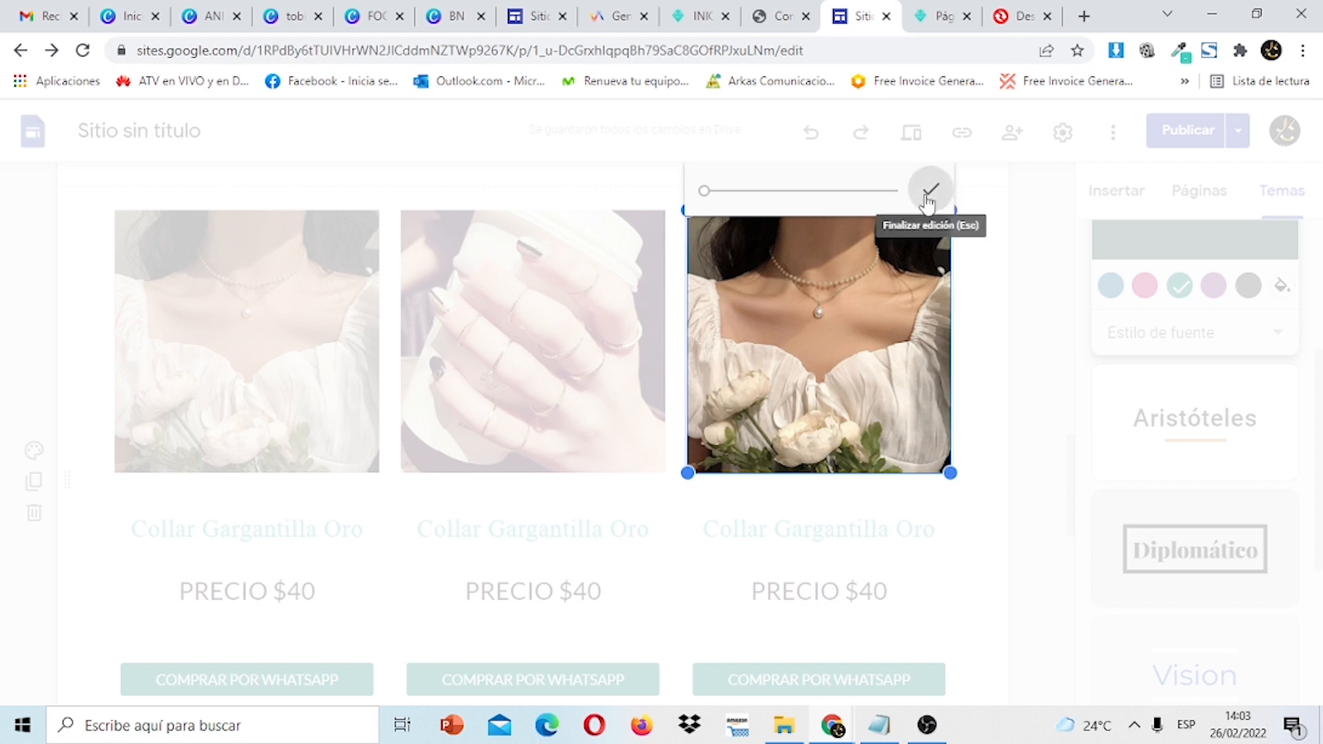
pyautogui.click(929, 193)
pyautogui.click(895, 192)
pyautogui.moveTo(896, 198)
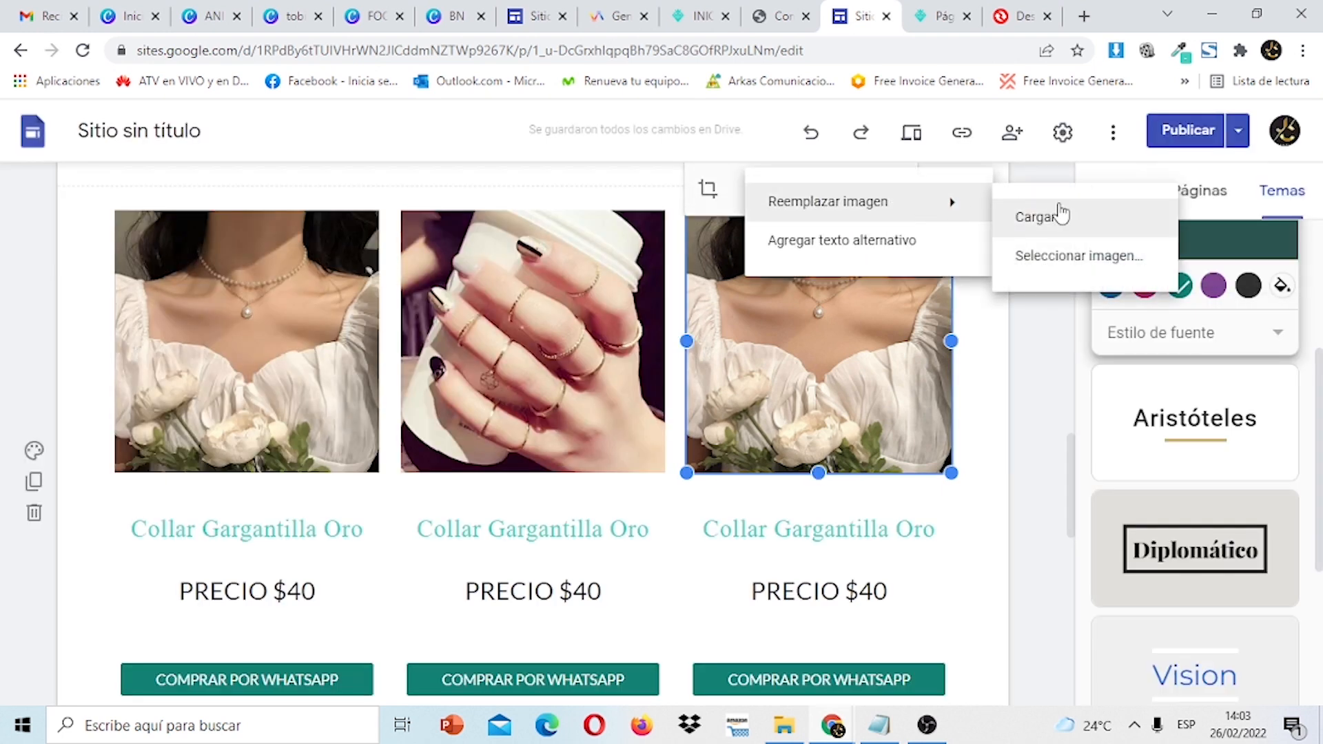
pyautogui.click(1060, 216)
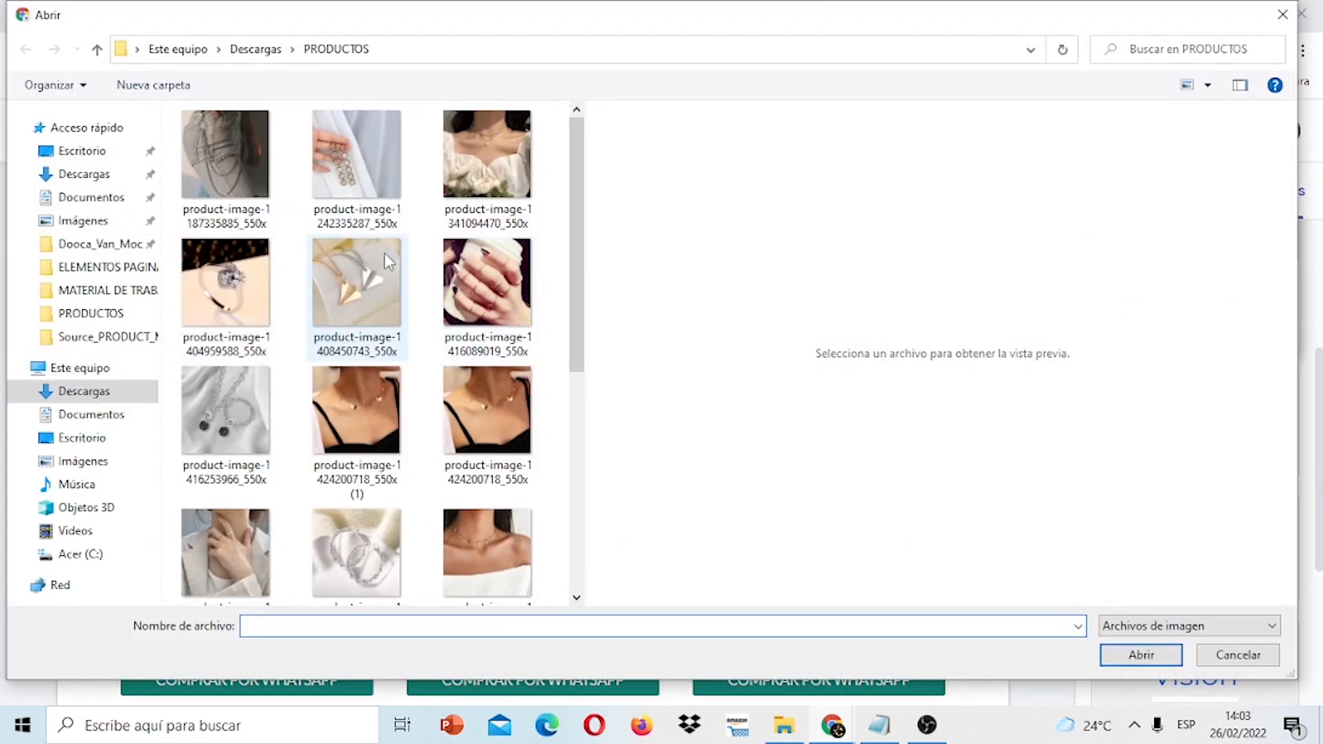
pyautogui.click(345, 284)
pyautogui.click(1136, 654)
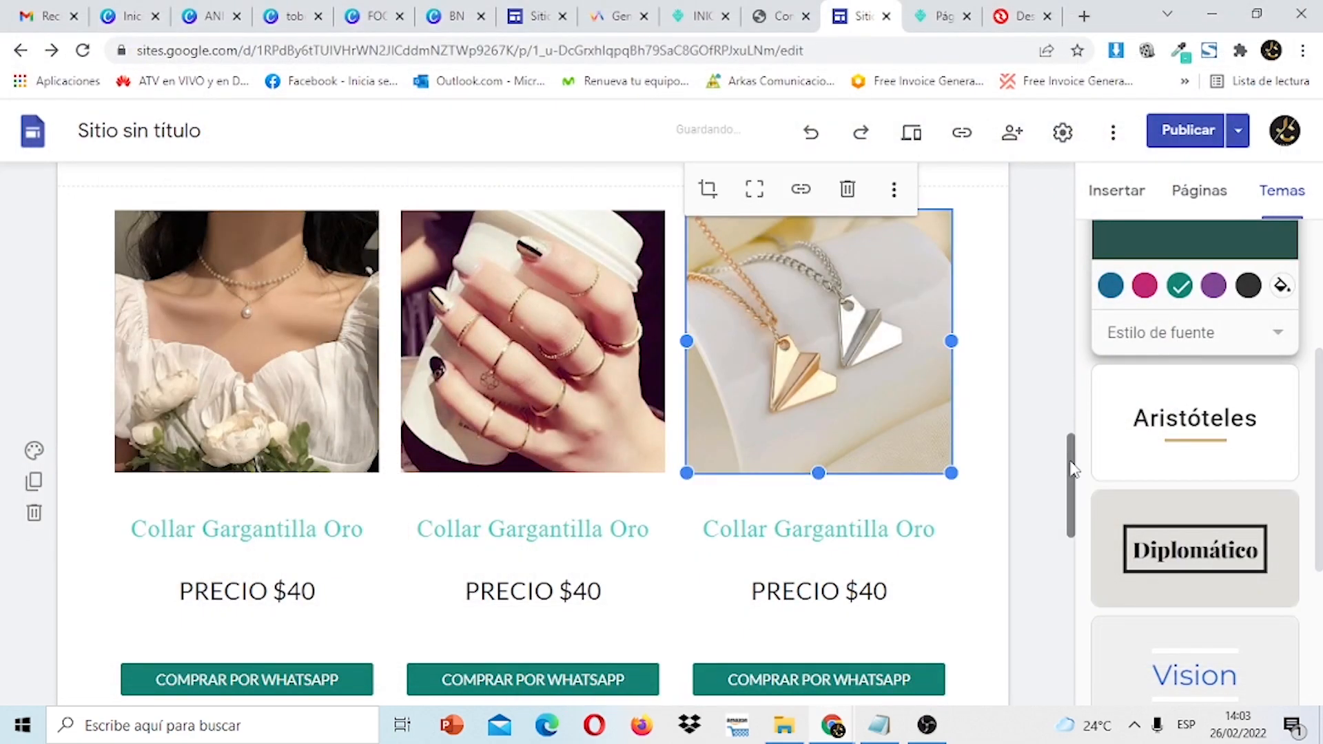
pyautogui.moveTo(1073, 469); pyautogui.dragTo(1085, 566)
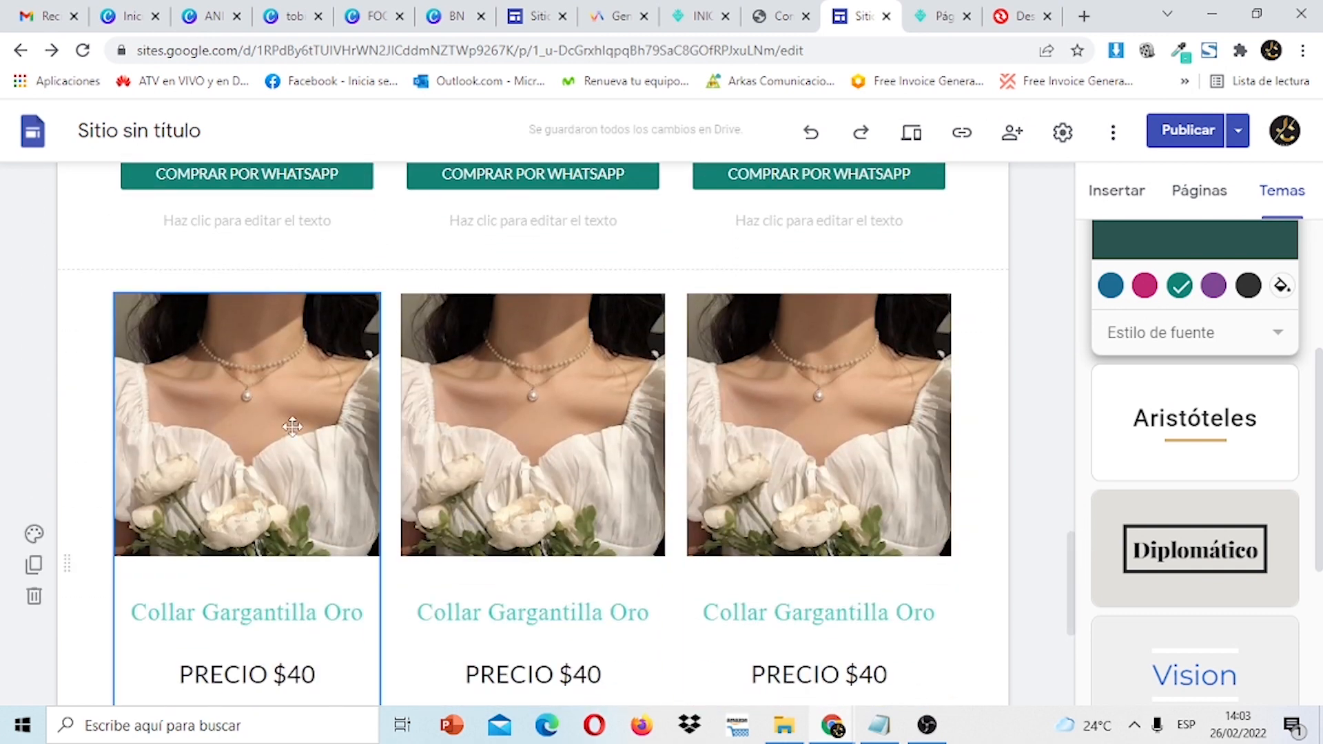
# Replace the lower row's first photo with the butterfly necklace image.
pyautogui.click(293, 427)
pyautogui.doubleClick(292, 427)
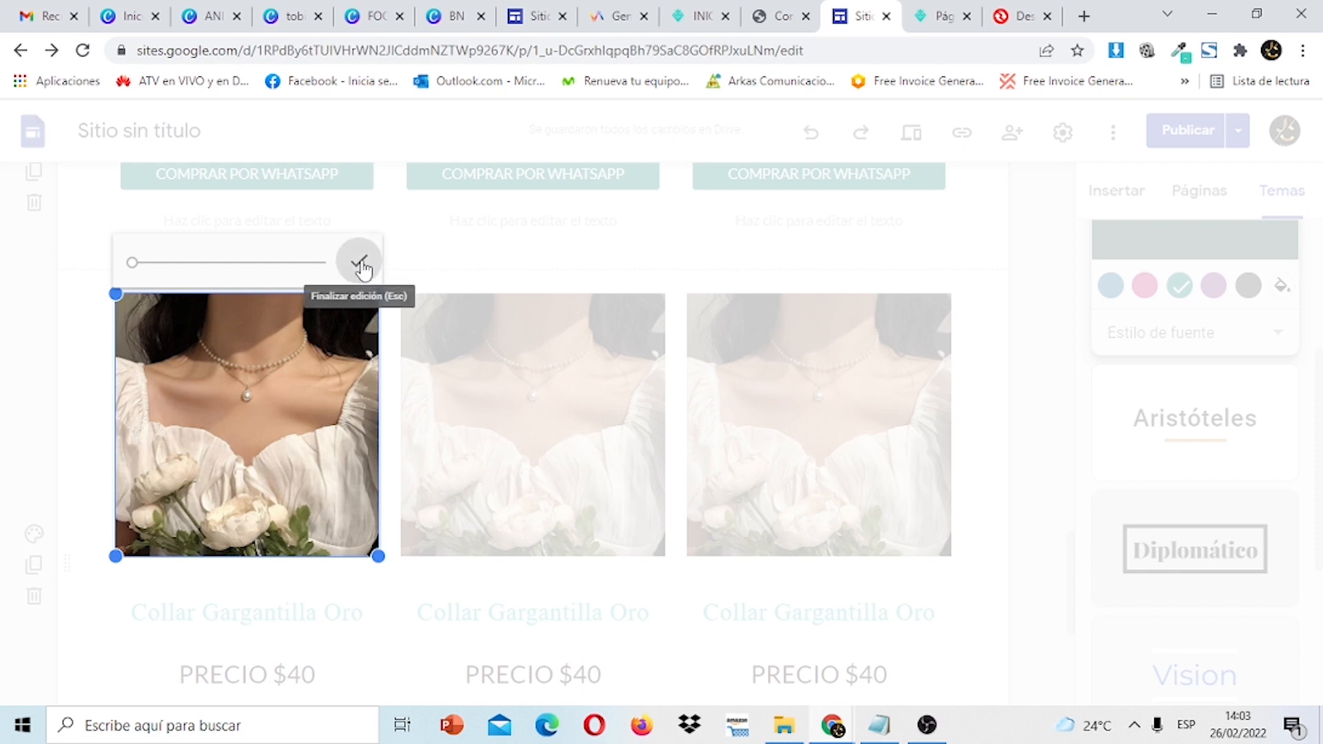
pyautogui.click(358, 263)
pyautogui.click(321, 265)
pyautogui.moveTo(321, 270)
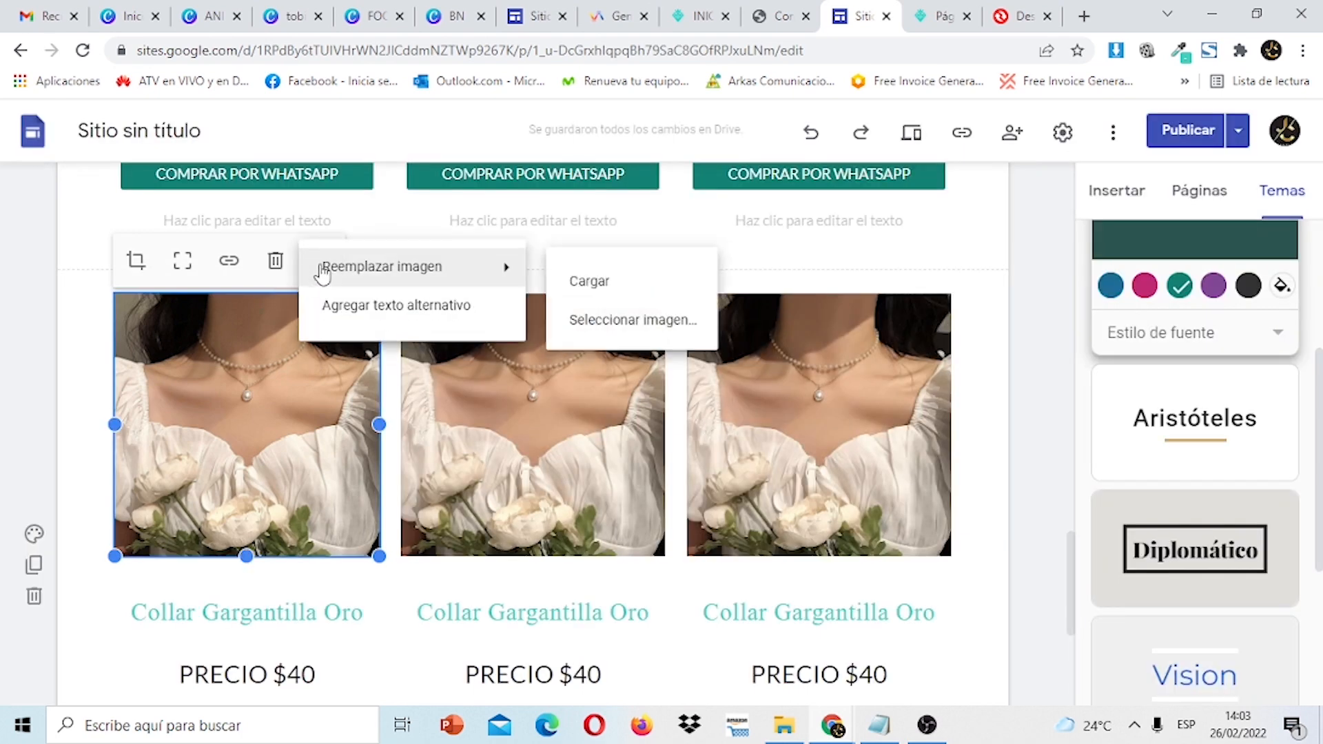
pyautogui.click(586, 281)
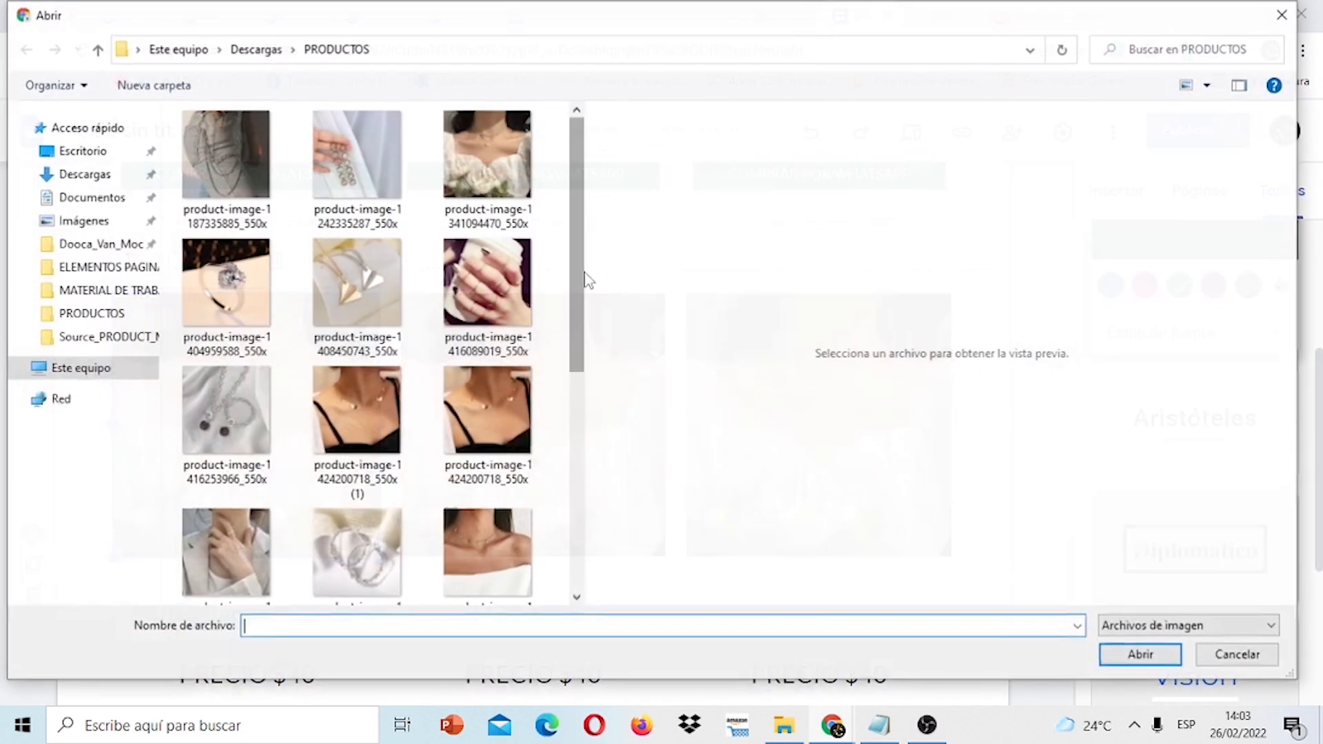
pyautogui.click(371, 410)
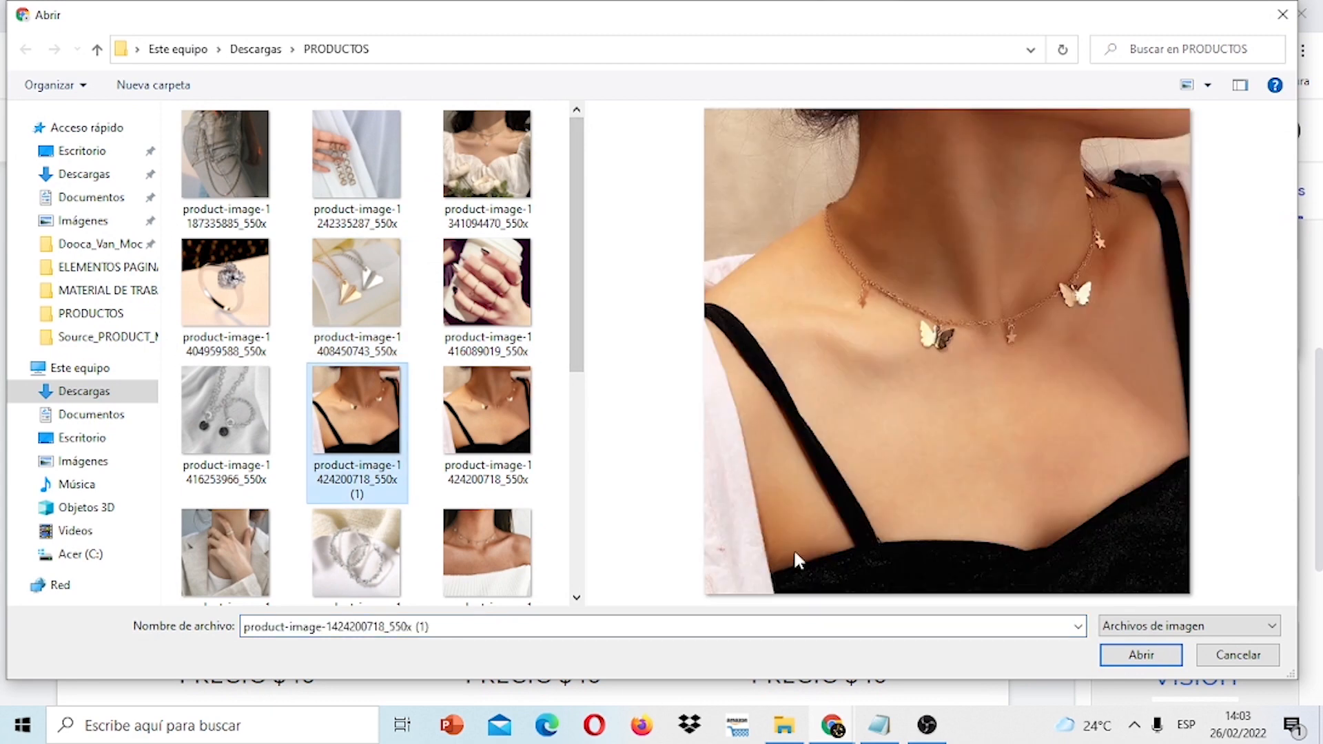
pyautogui.click(1141, 655)
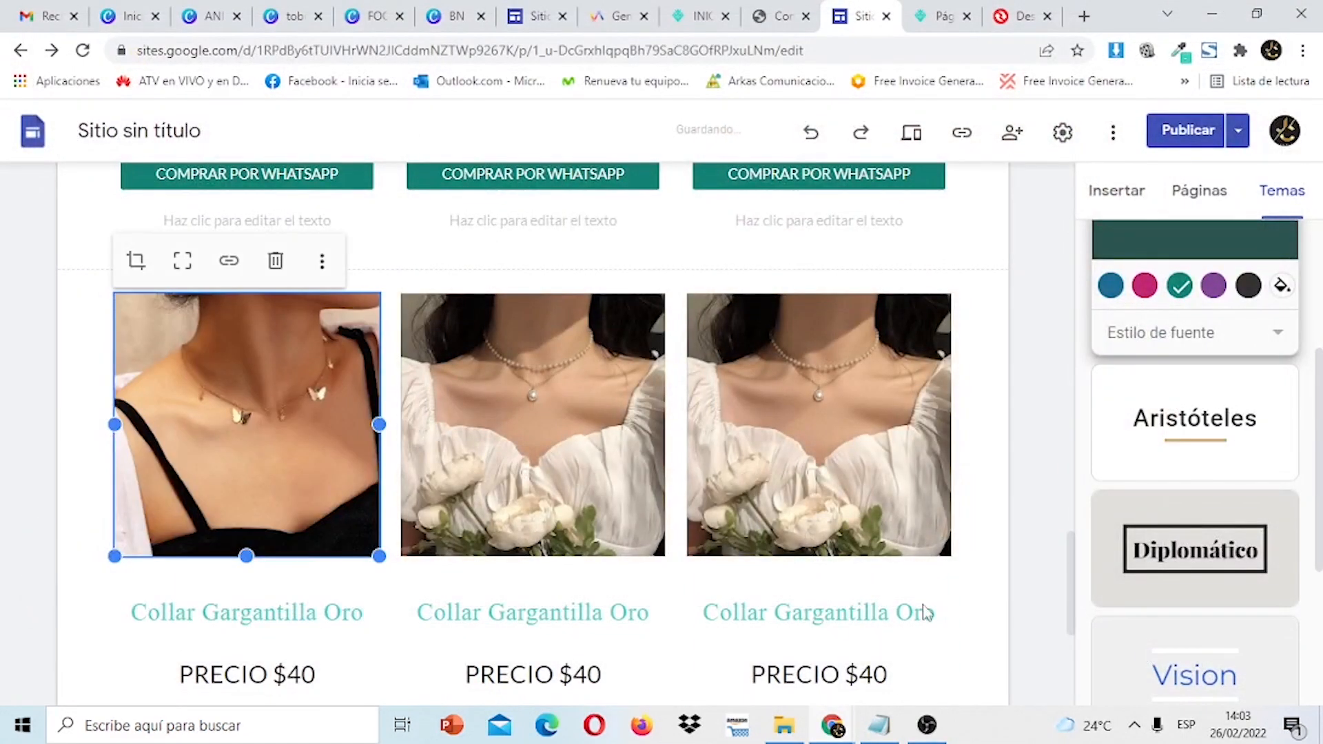
# Replace the lower row's middle photo with the silver hoop earrings image.
pyautogui.click(556, 432)
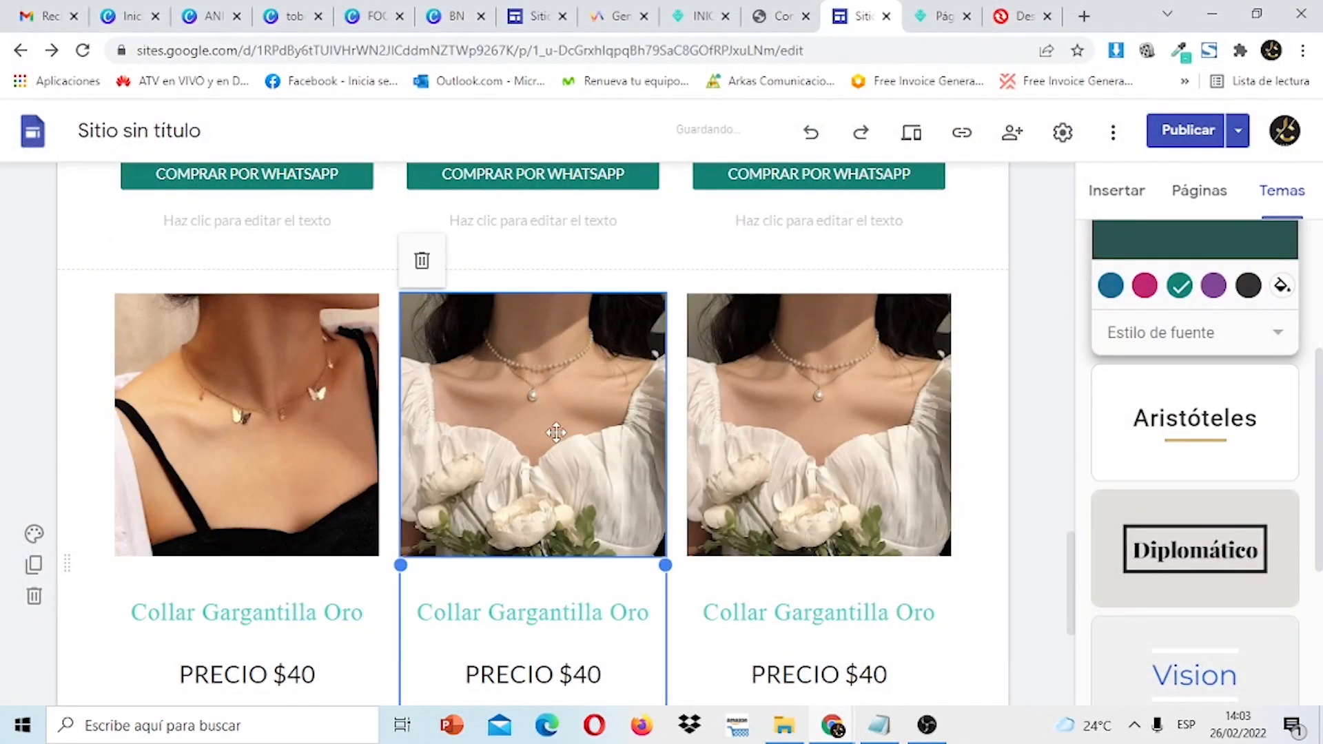
pyautogui.click(617, 320)
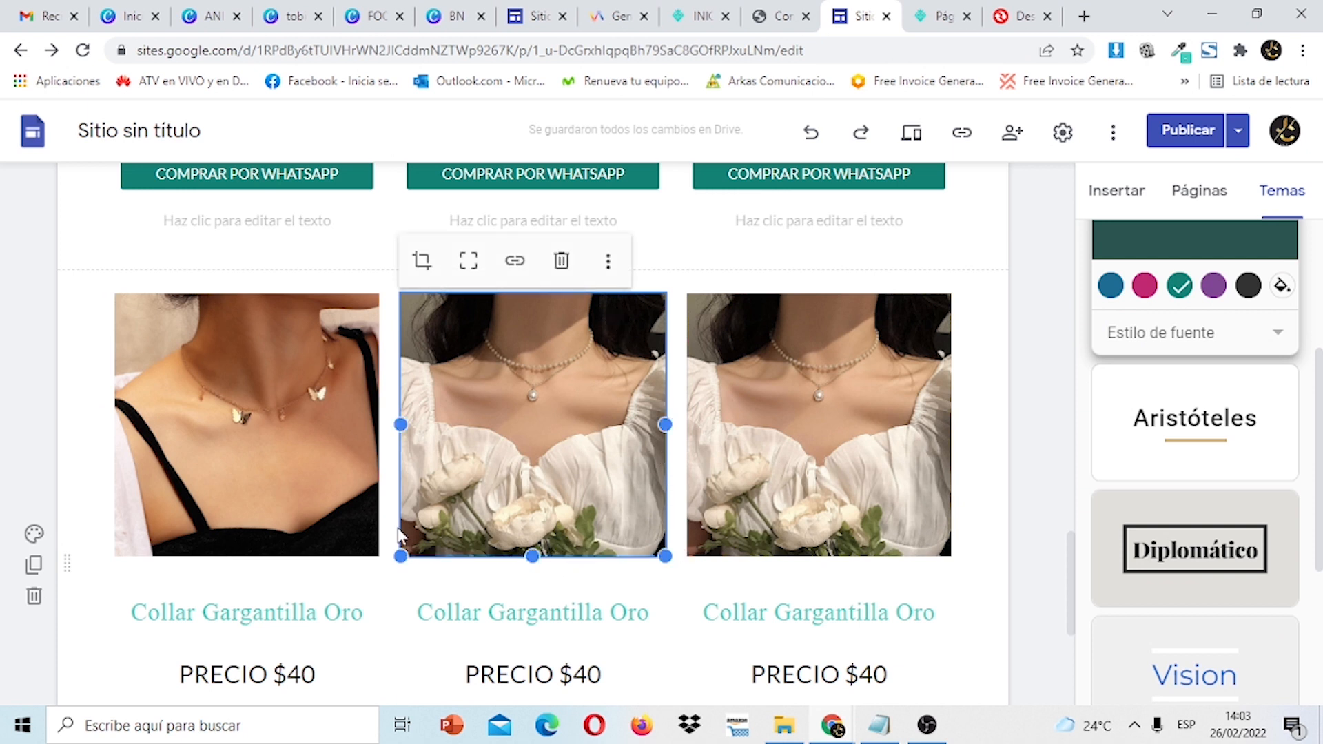
pyautogui.click(608, 266)
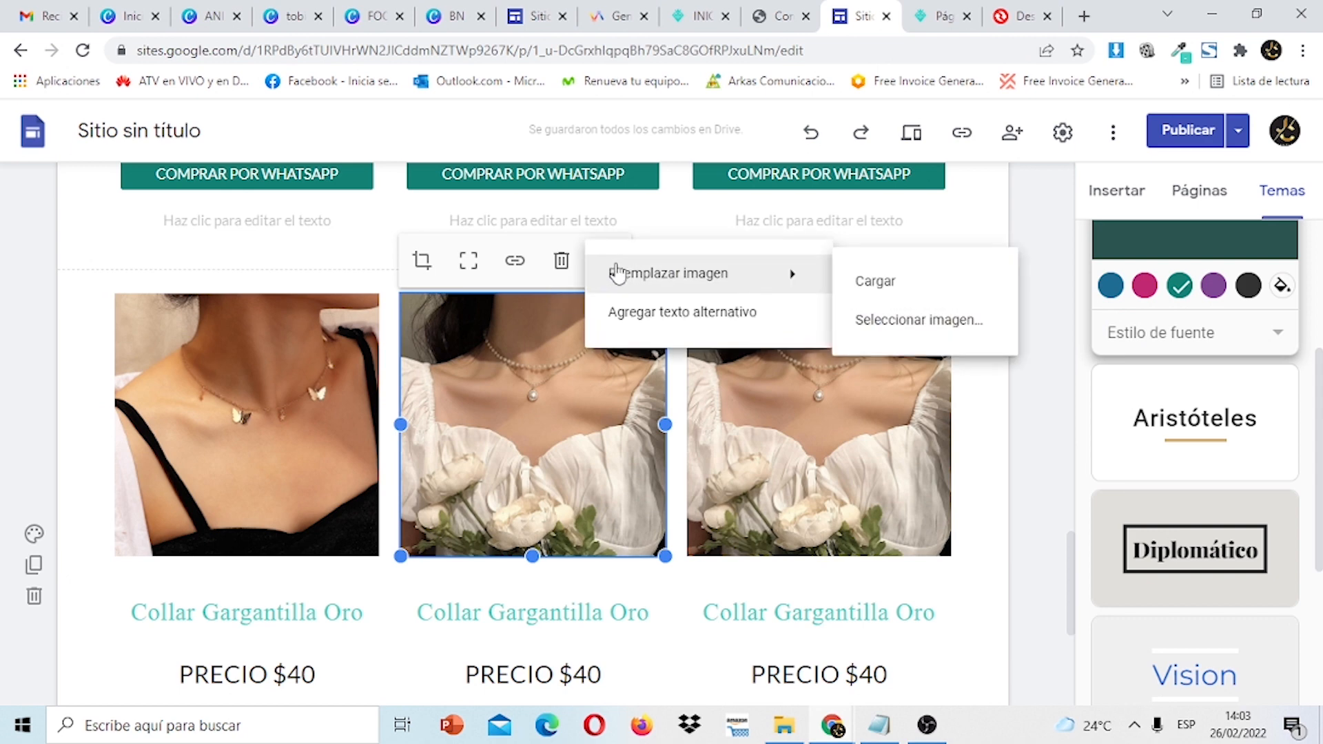
pyautogui.click(869, 281)
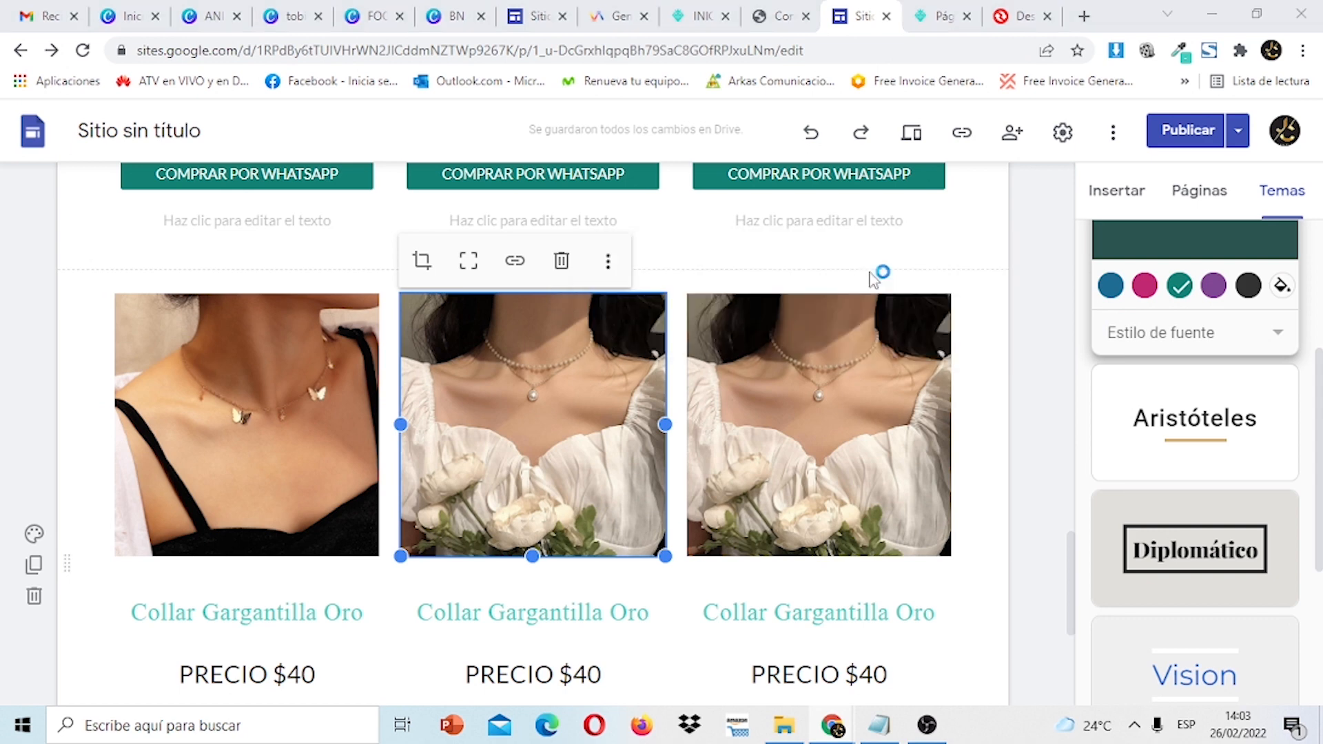
pyautogui.click(372, 543)
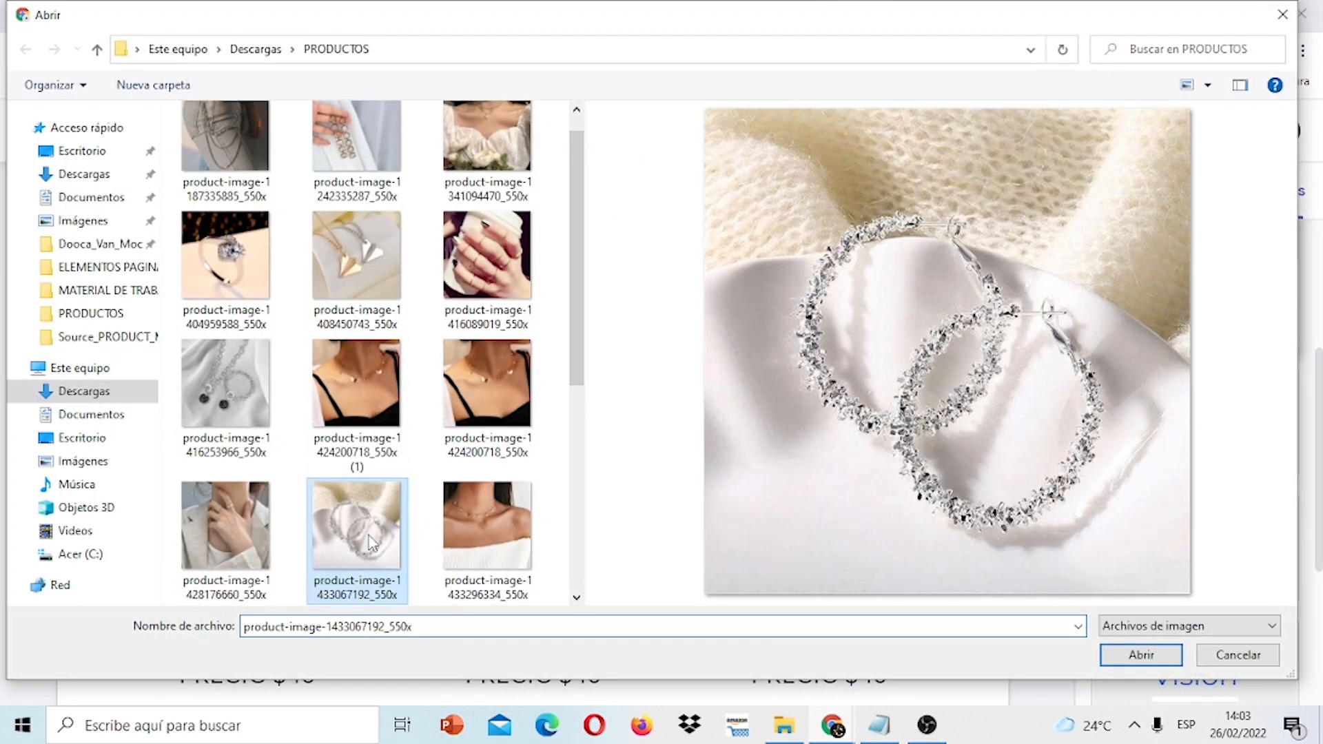
pyautogui.click(1141, 654)
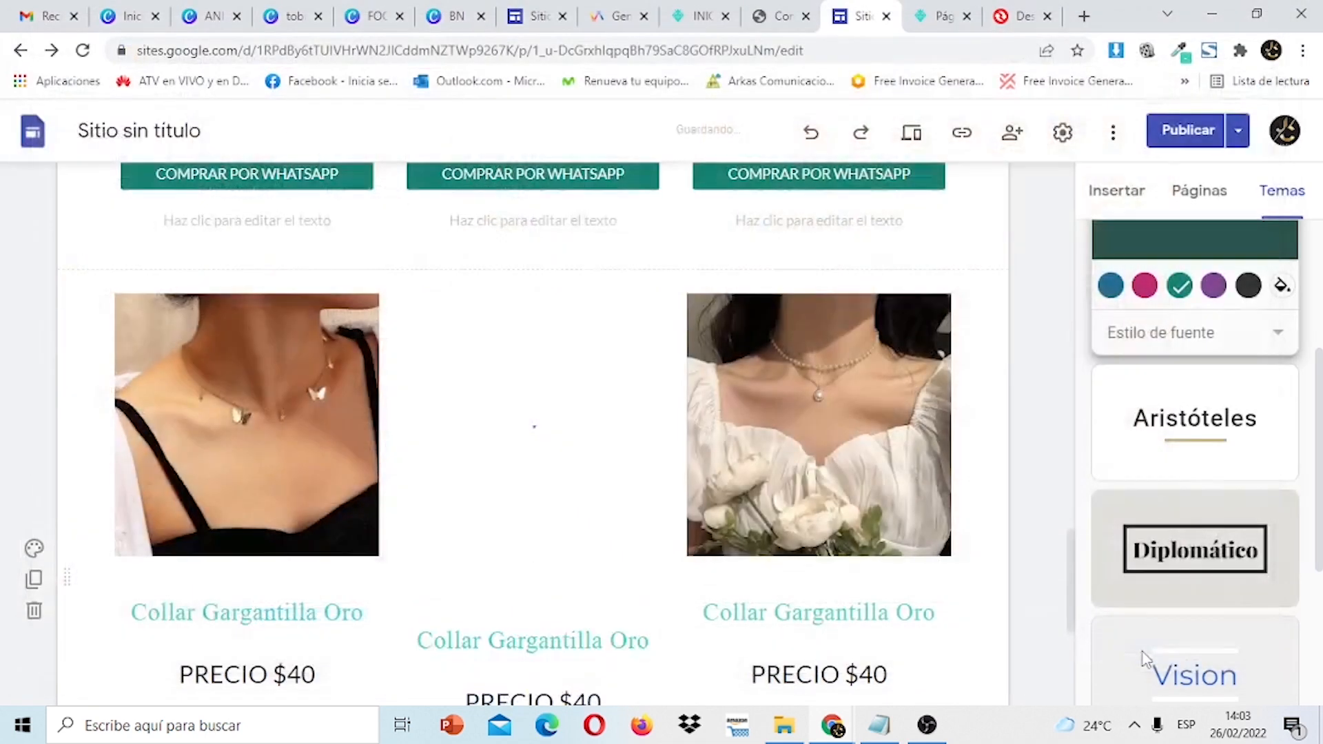
# Replace the lower row's right photo with the hand wearing gold rings image.
pyautogui.click(783, 432)
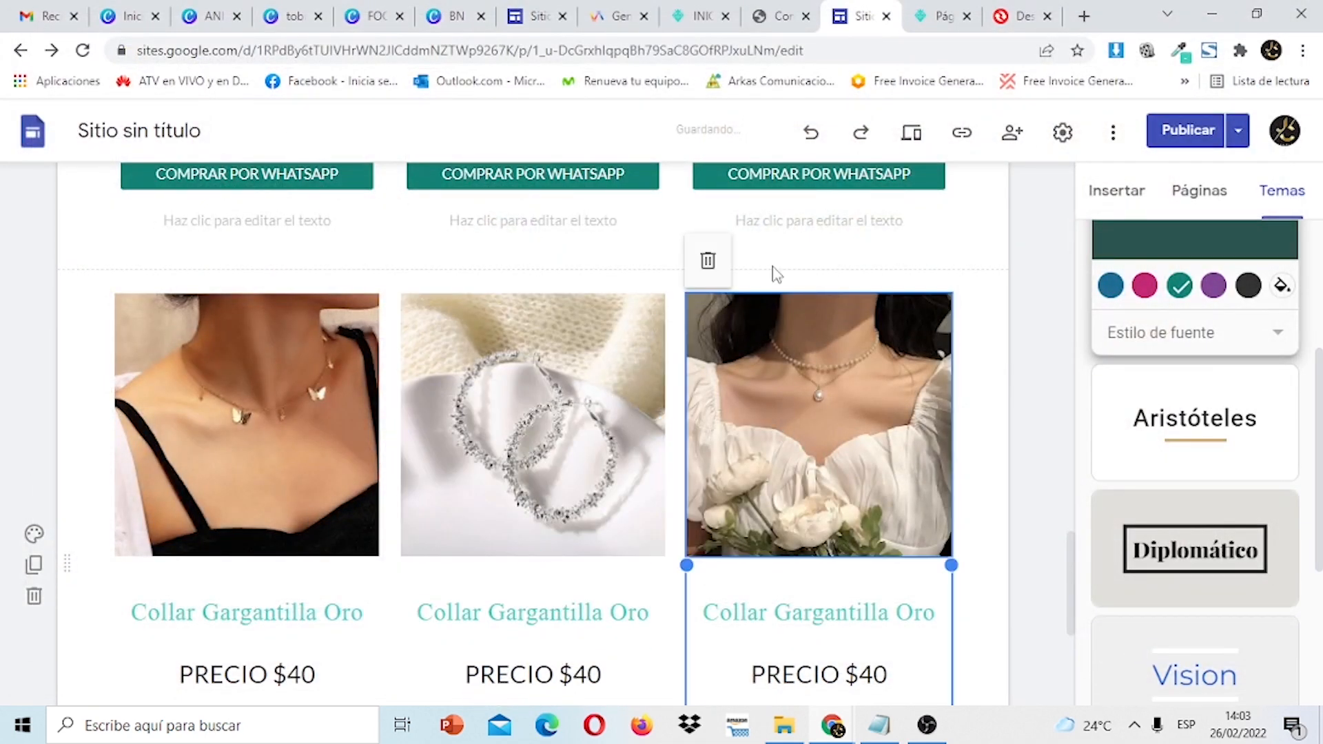
pyautogui.click(838, 319)
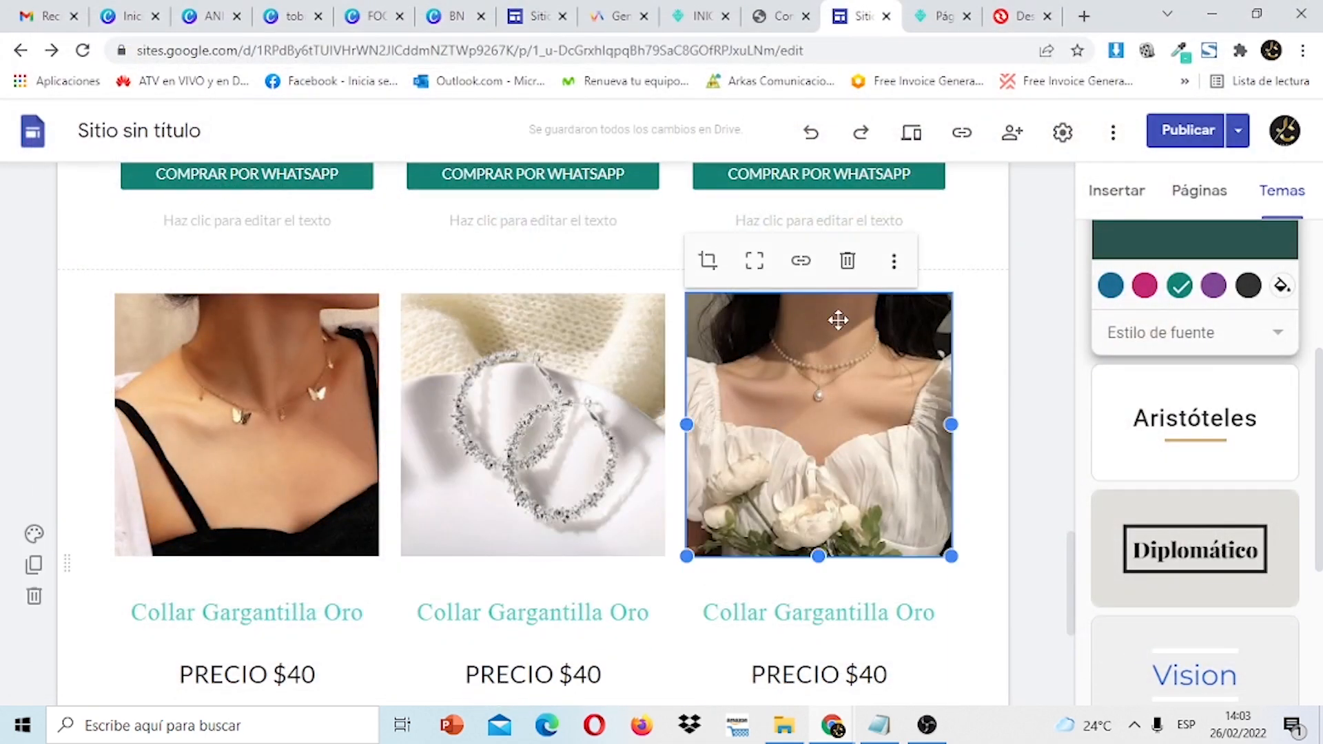
pyautogui.click(893, 265)
pyautogui.moveTo(943, 283)
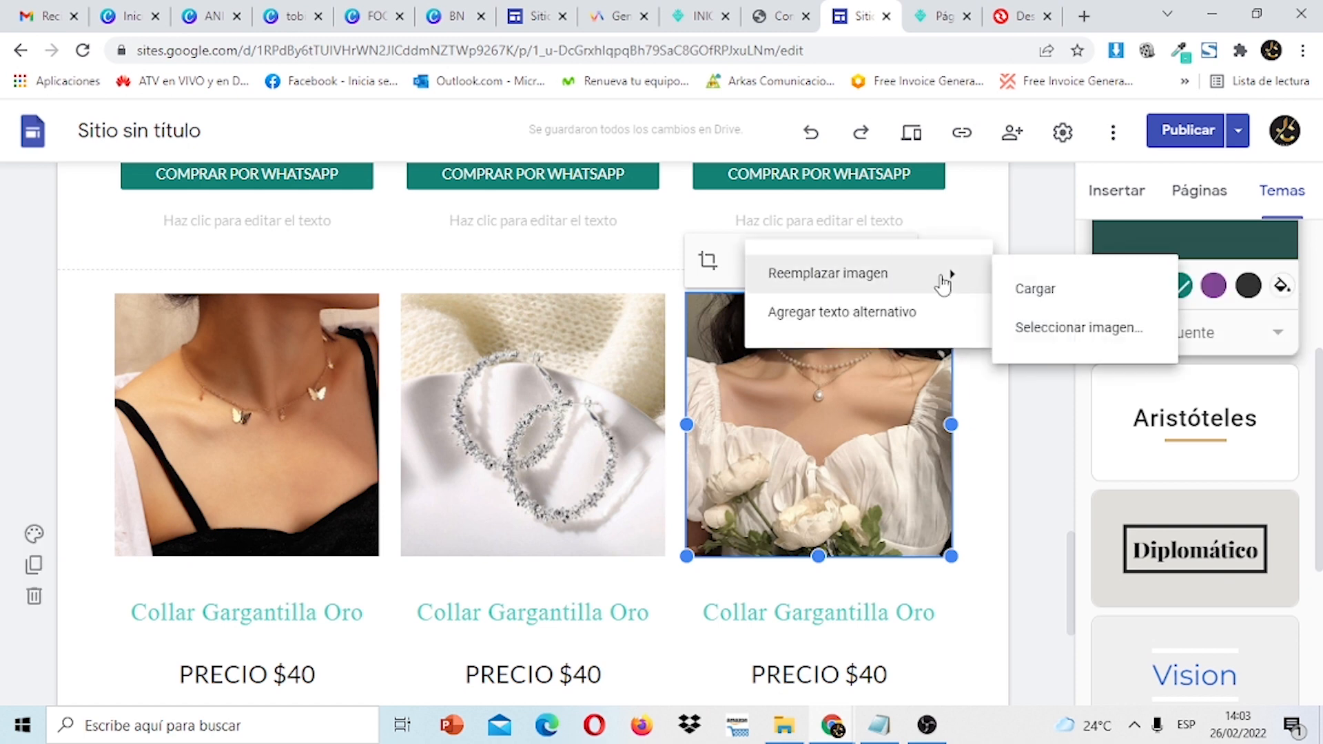
pyautogui.click(1035, 290)
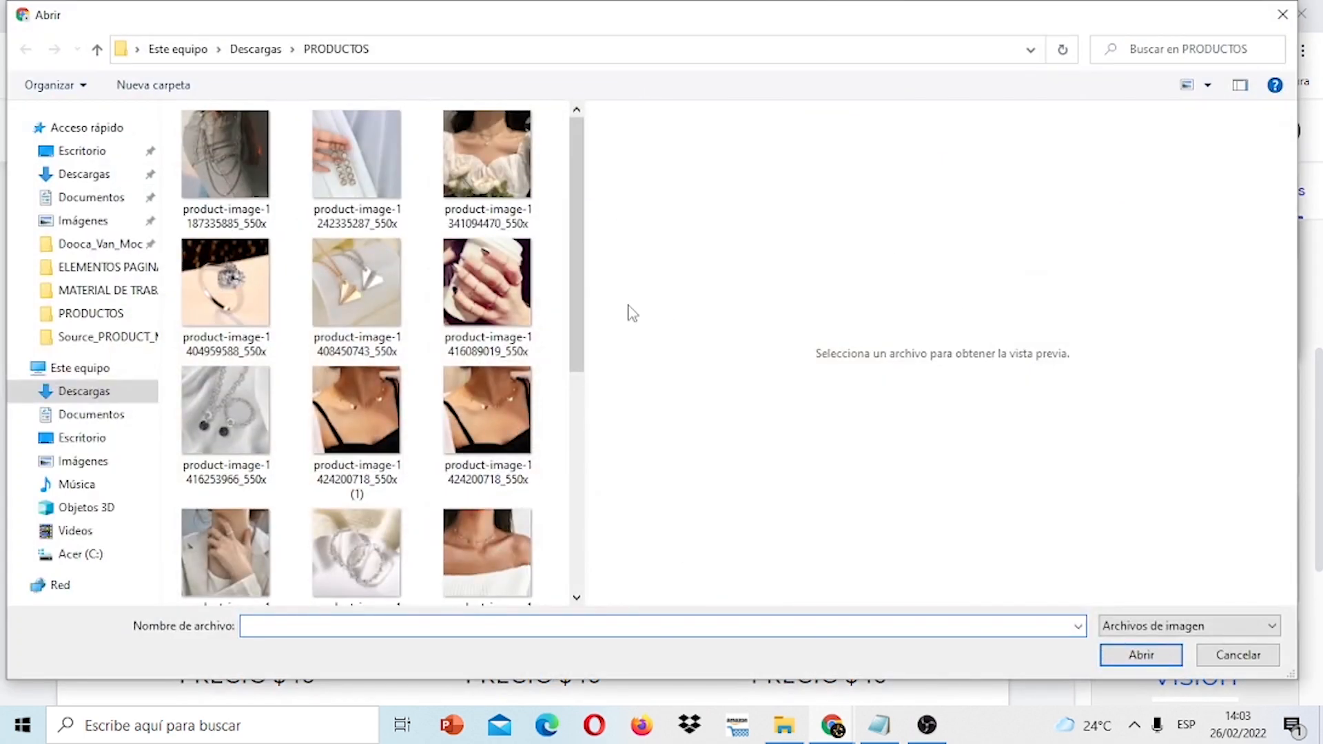
pyautogui.click(232, 542)
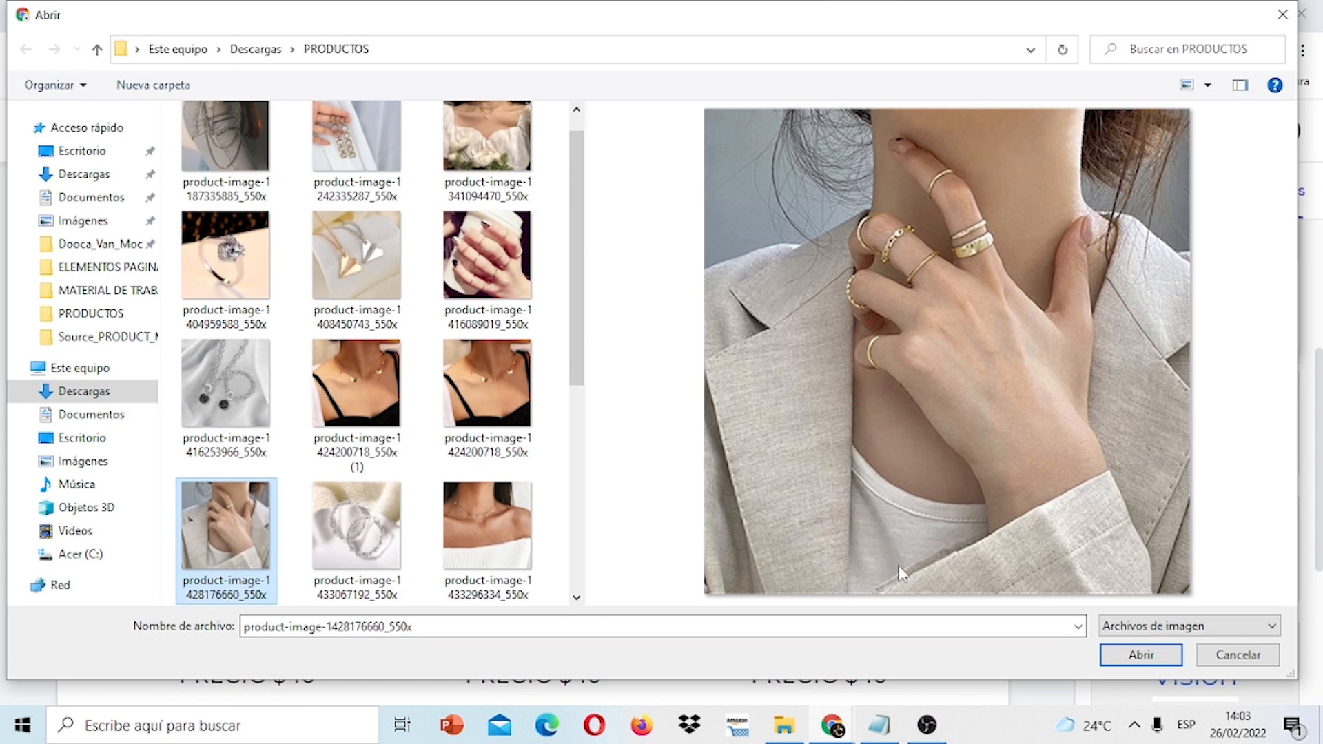
pyautogui.click(1116, 662)
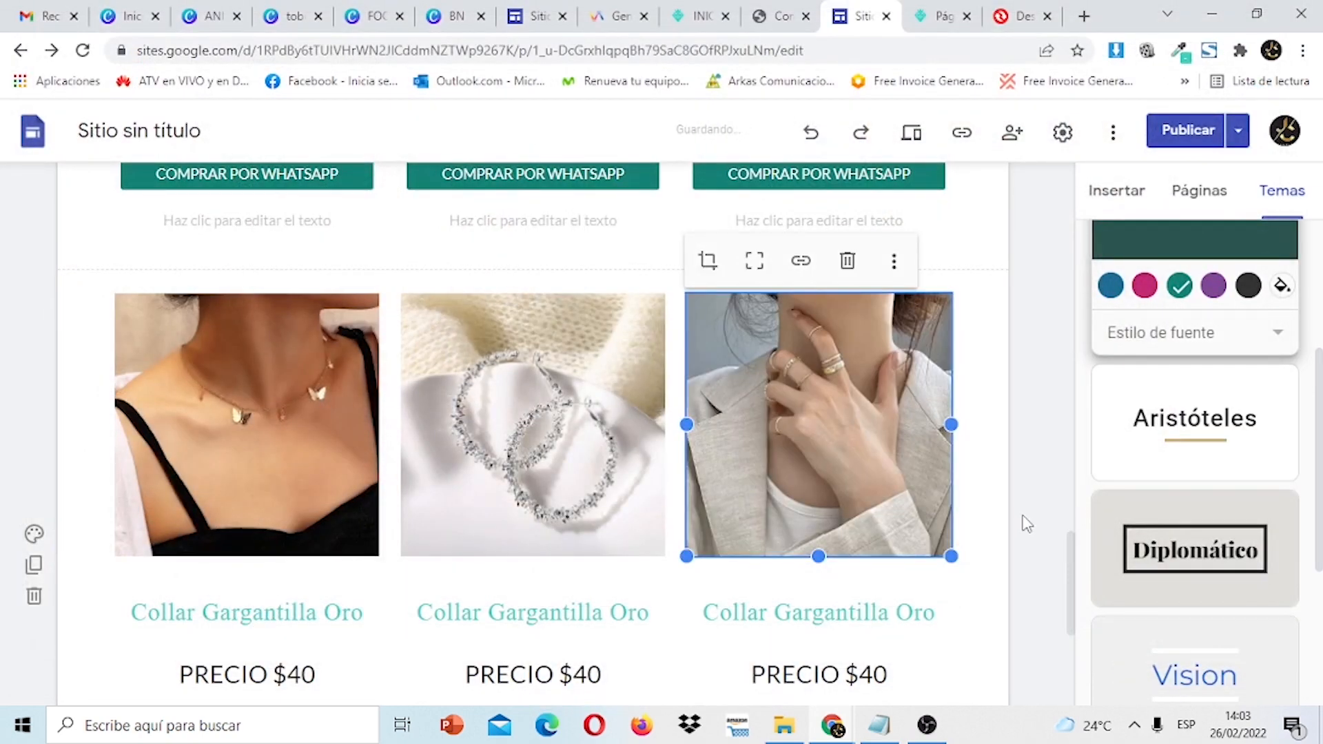
pyautogui.moveTo(1071, 560)
pyautogui.mouseDown()
pyautogui.moveTo(1067, 437)
pyautogui.moveTo(1079, 571)
pyautogui.mouseUp()
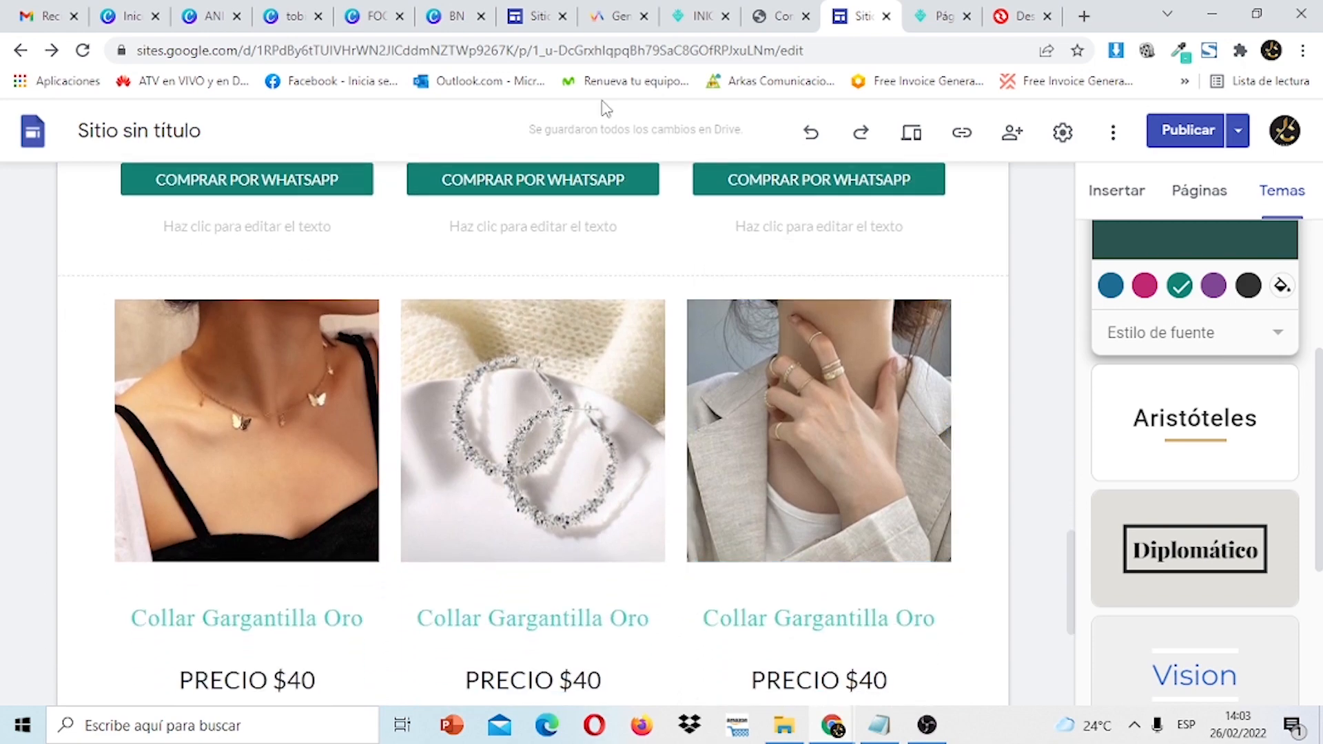
# Browse the other jewelry site's product cards, then return to the edited site.
pyautogui.click(529, 19)
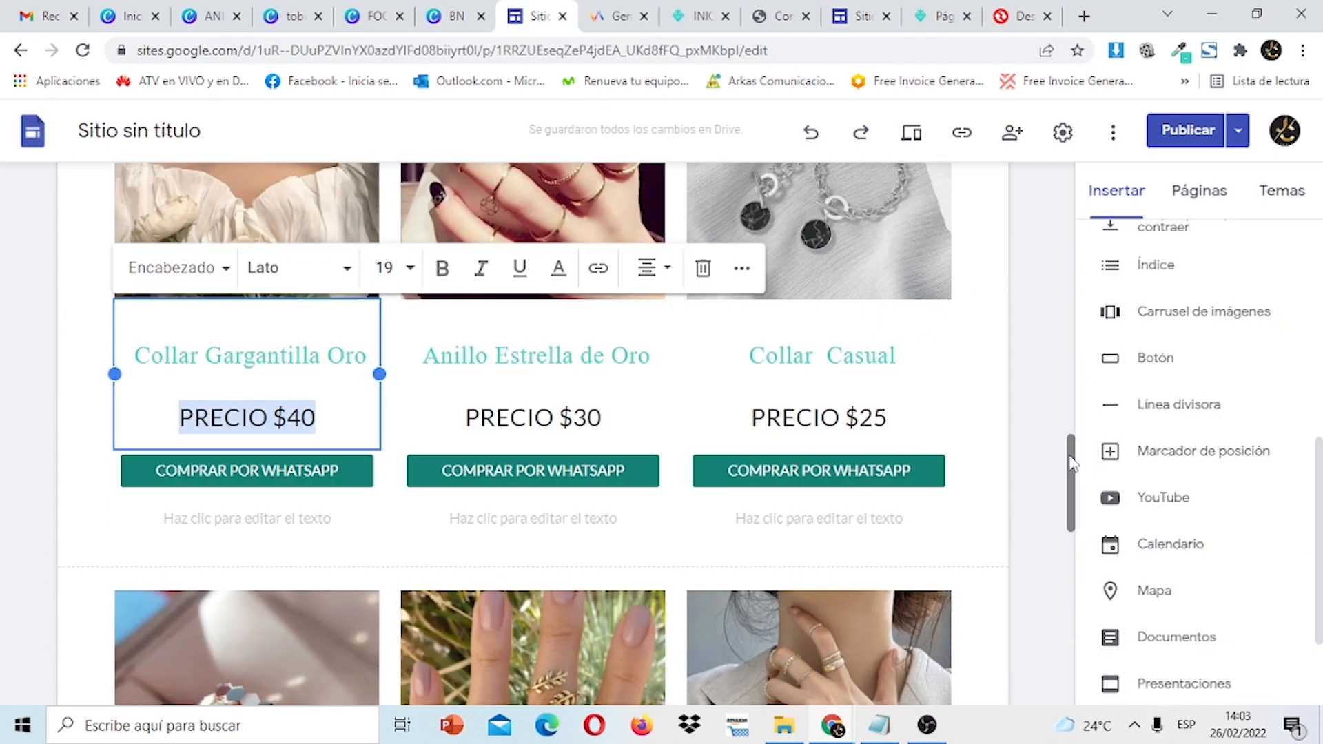
pyautogui.moveTo(1074, 476); pyautogui.dragTo(1061, 332)
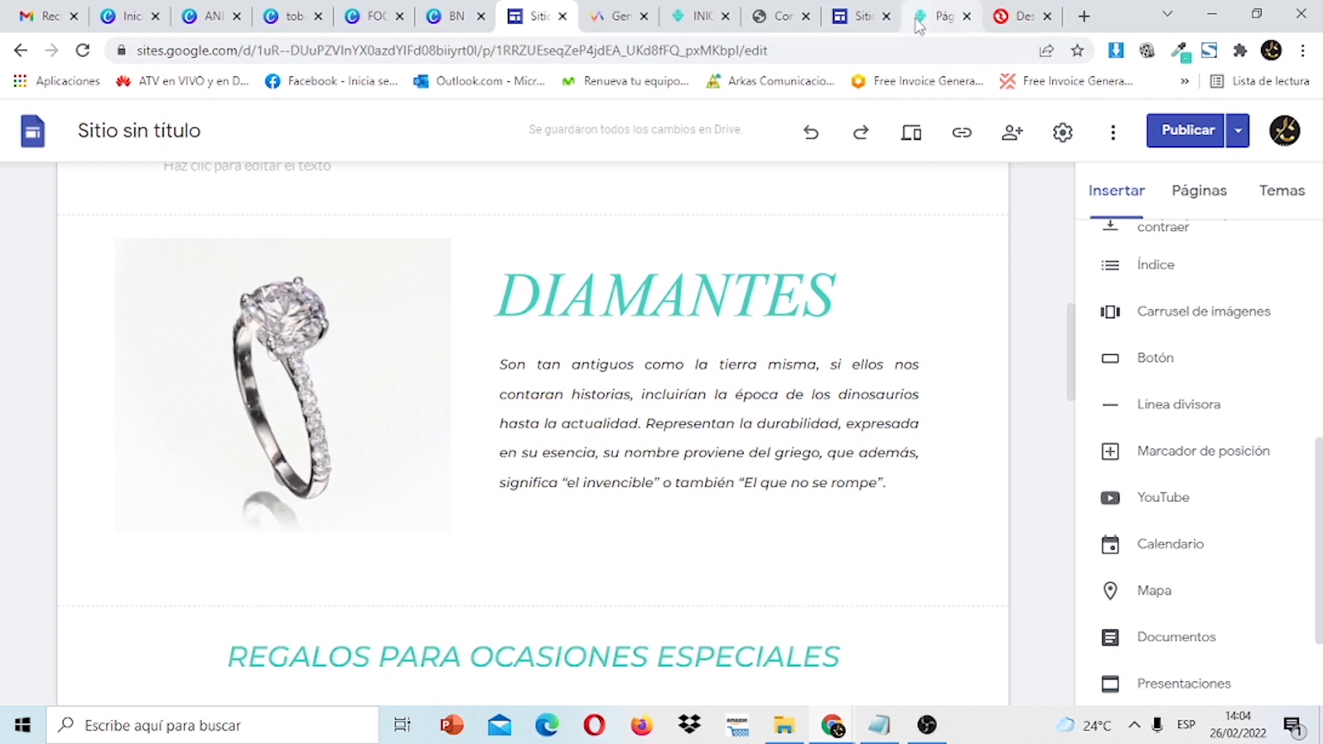
pyautogui.click(870, 20)
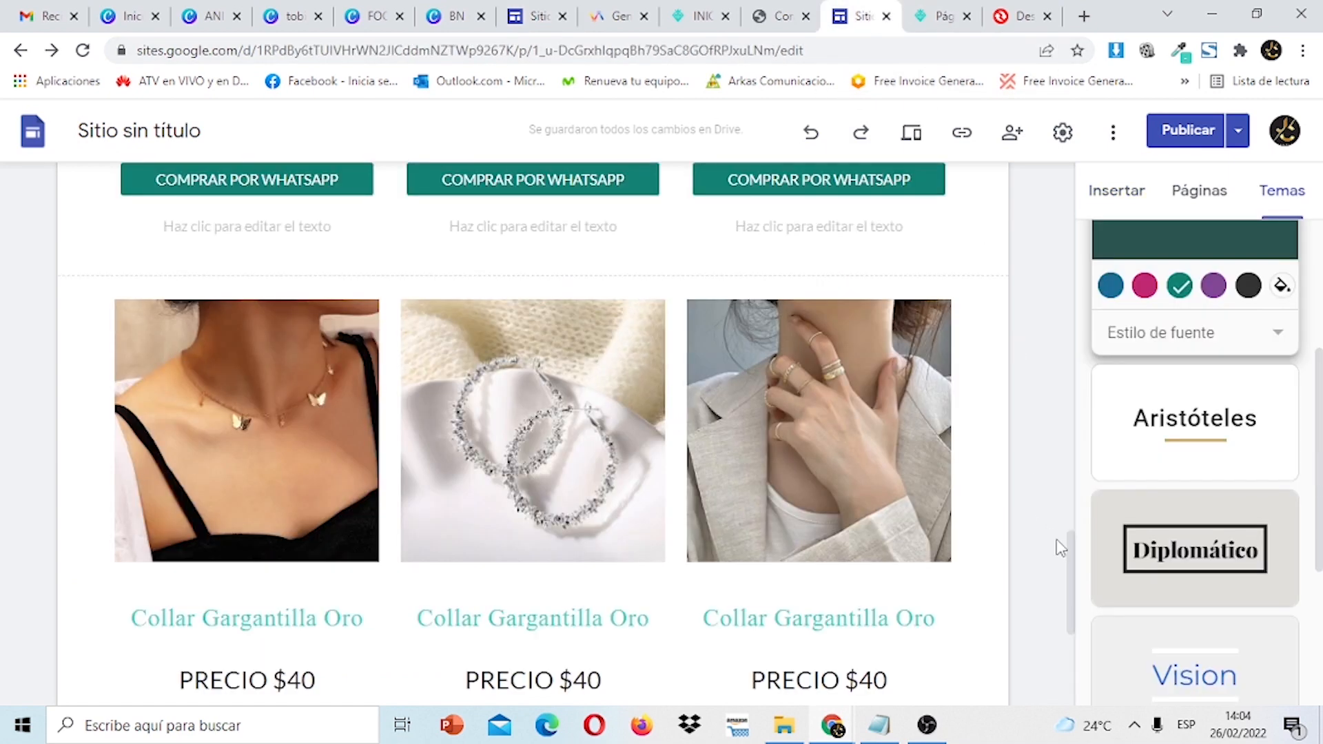
pyautogui.moveTo(1070, 568); pyautogui.dragTo(1079, 517)
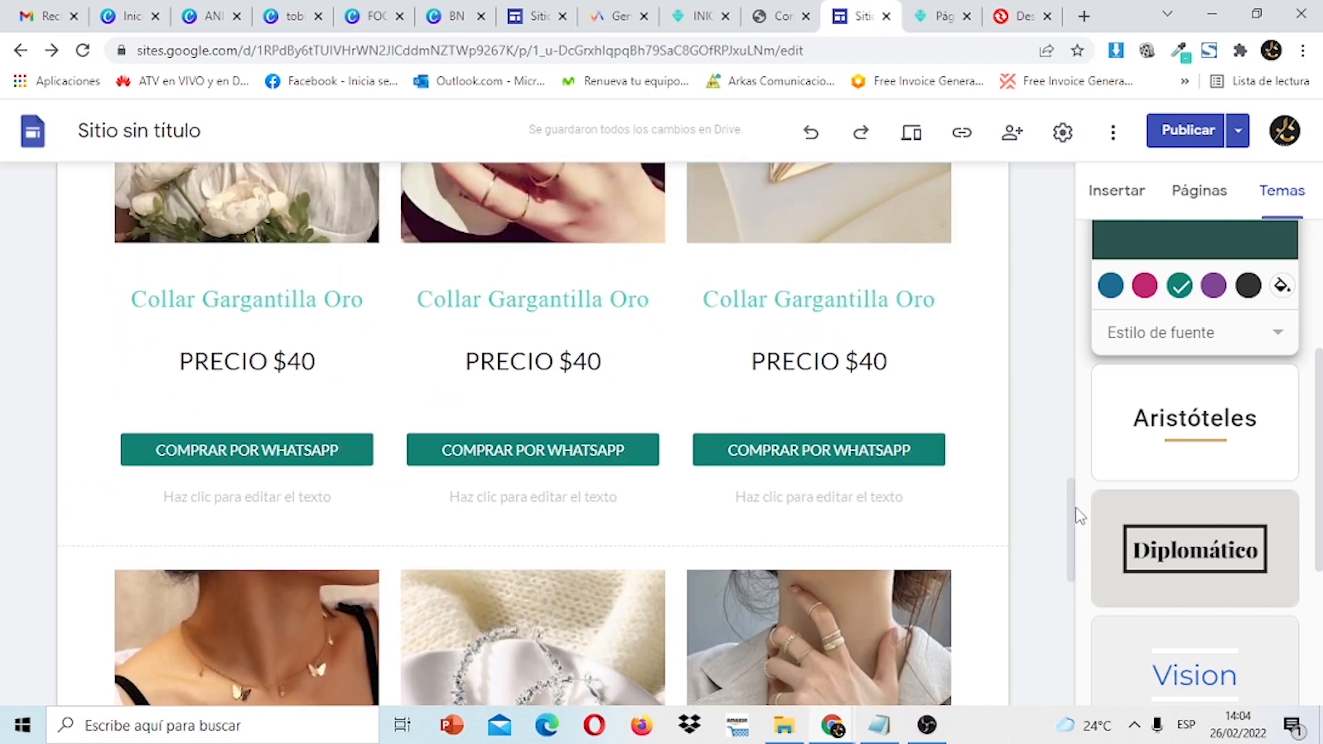
# Select the middle title, then highlight the Anillo Estrella de Oro title on the other site.
pyautogui.click(574, 296)
pyautogui.click(524, 9)
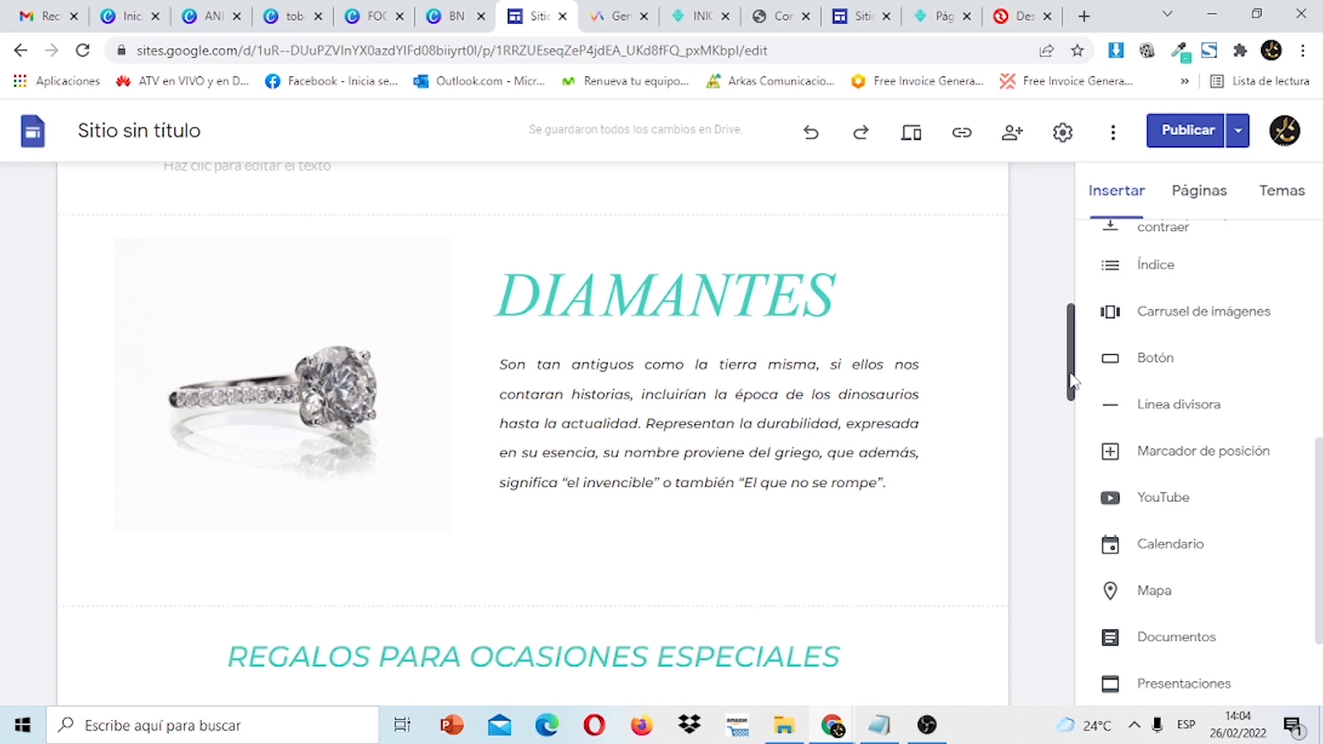
pyautogui.moveTo(1070, 386); pyautogui.dragTo(1081, 485)
pyautogui.click(647, 481)
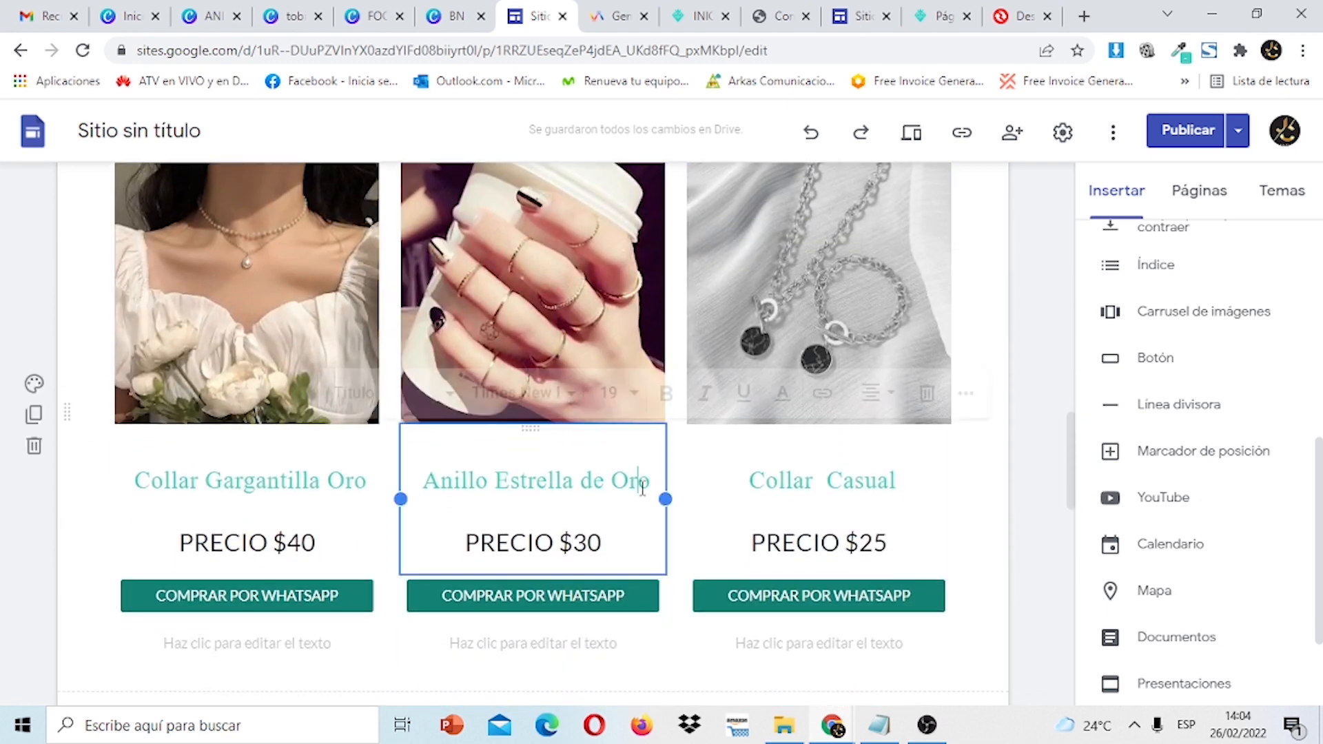
pyautogui.moveTo(653, 481); pyautogui.dragTo(401, 489)
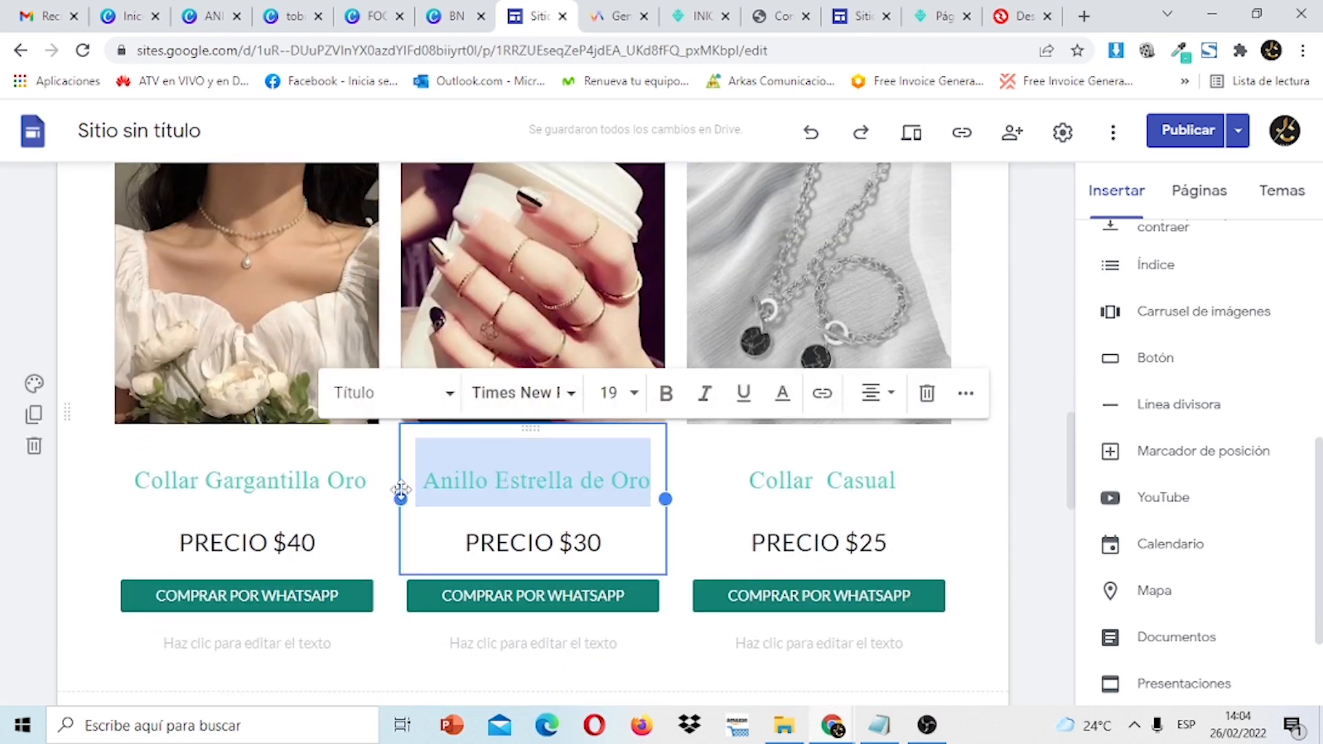
# Copy the Anillo Estrella de Oro title and paste it over the middle card's title.
pyautogui.rightClick(463, 489)
pyautogui.click(554, 254)
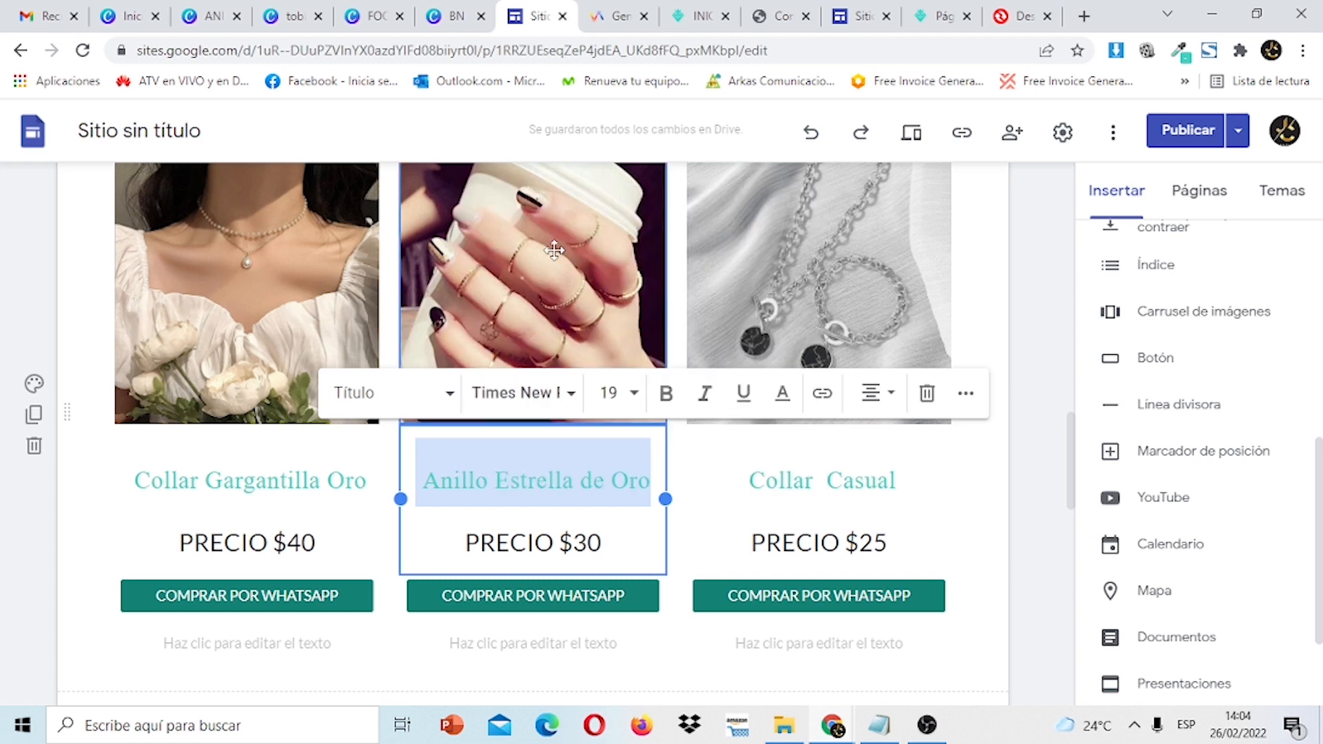
pyautogui.click(881, 12)
pyautogui.click(647, 308)
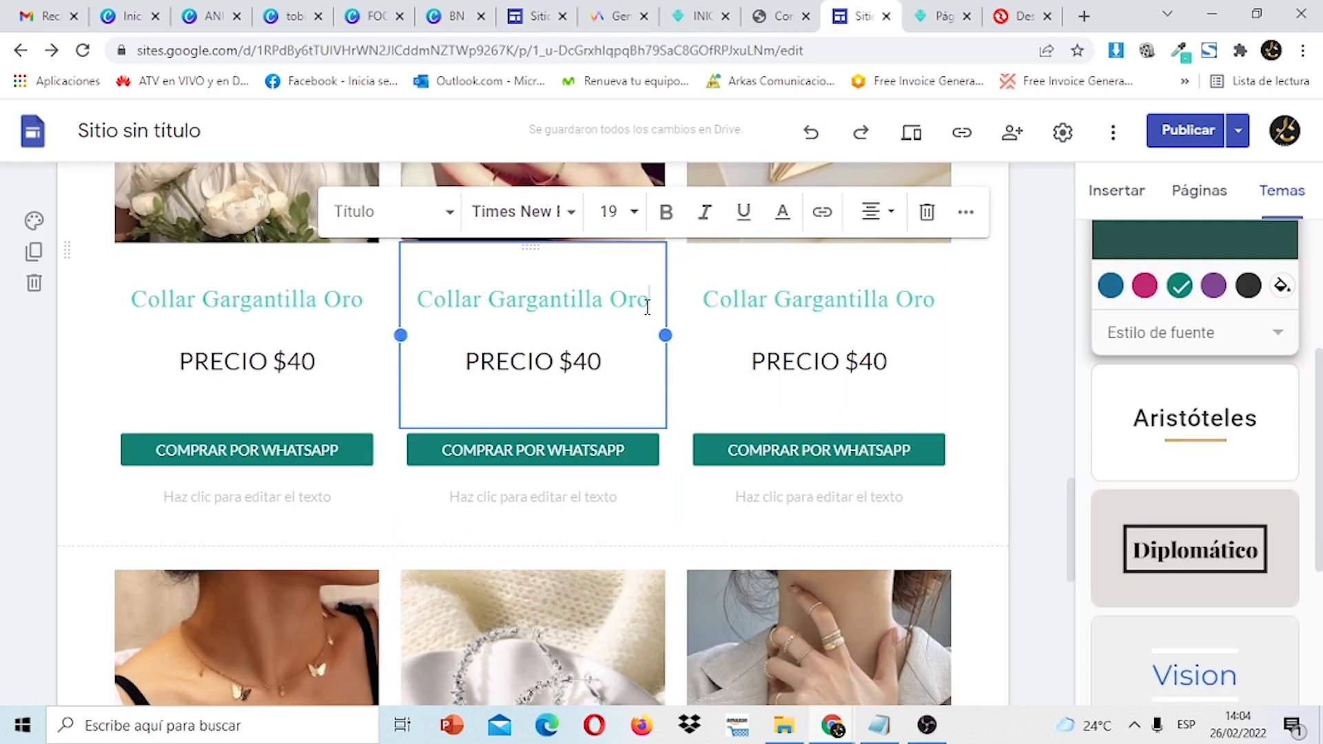
pyautogui.moveTo(648, 303); pyautogui.dragTo(422, 319)
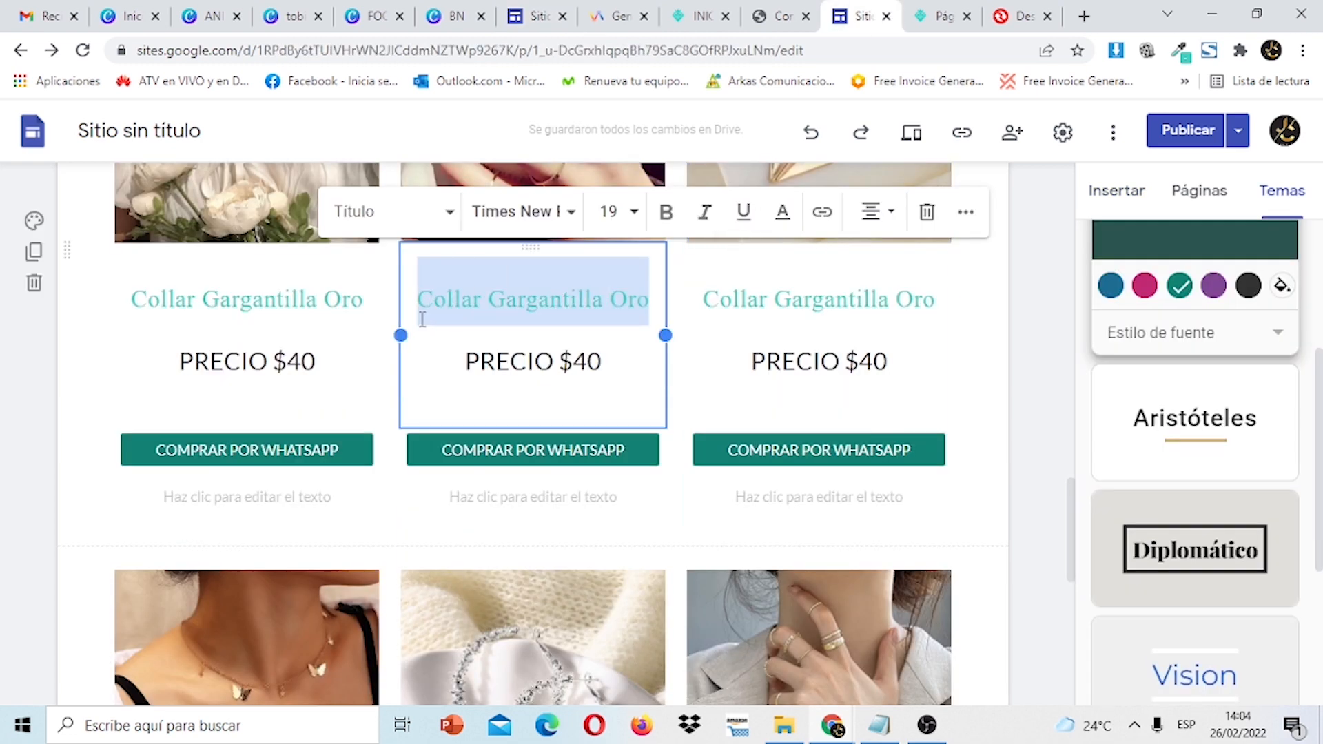
pyautogui.hotkey('ctrl', 'v')
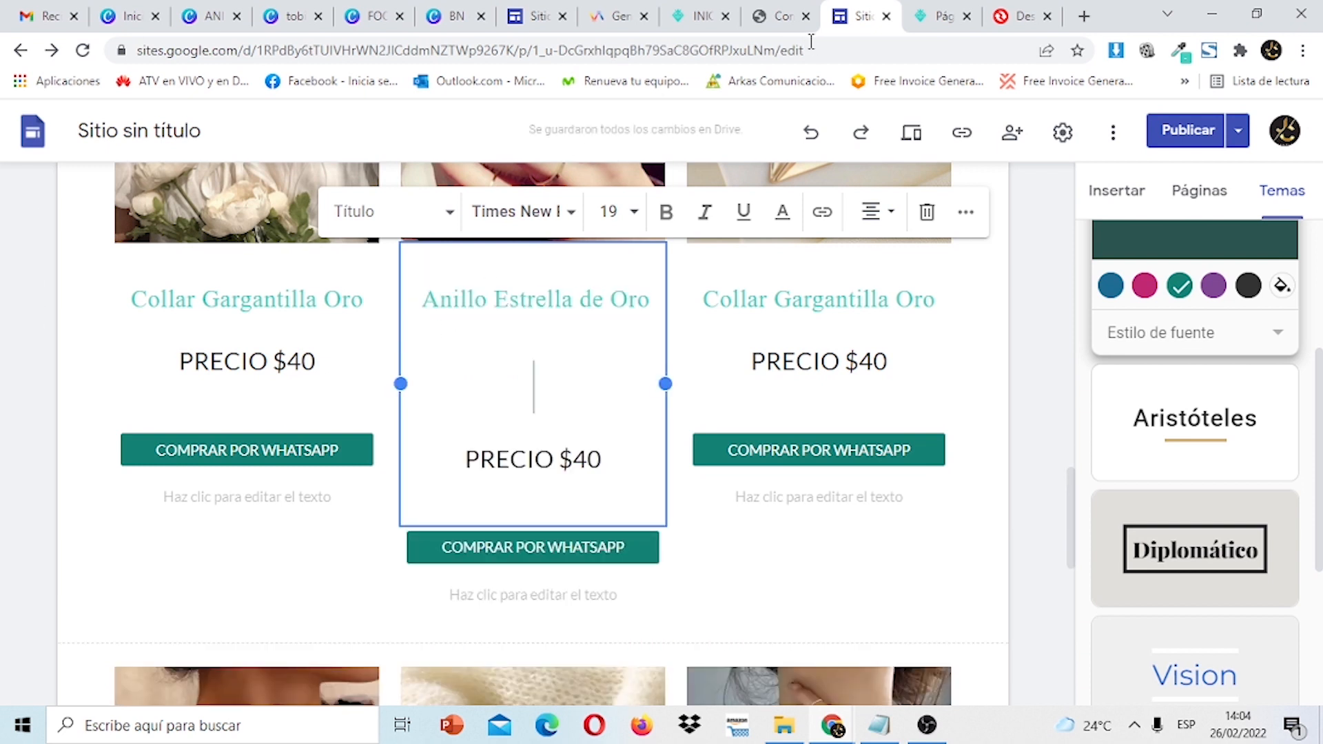
# Undo the paste so the title stays Collar Gargantilla Oro, and check the other site.
pyautogui.click(813, 132)
pyautogui.click(648, 390)
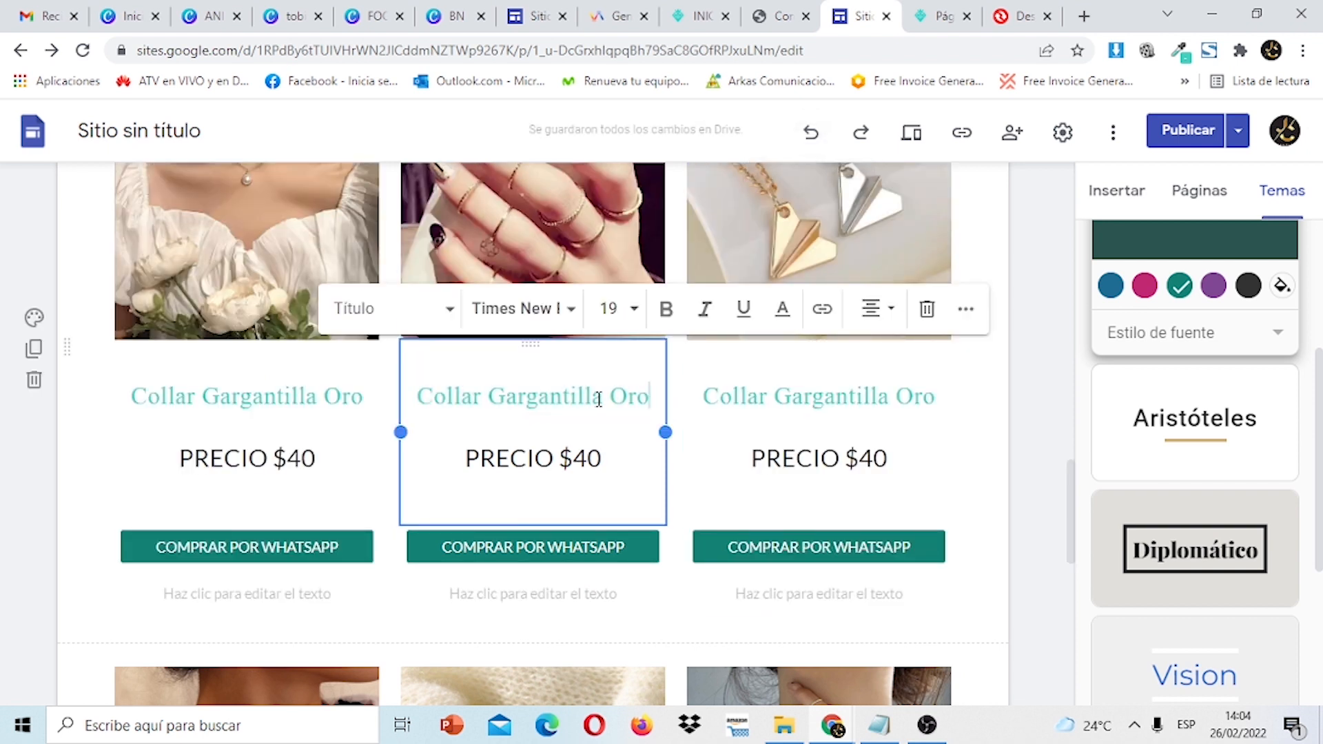
pyautogui.click(537, 14)
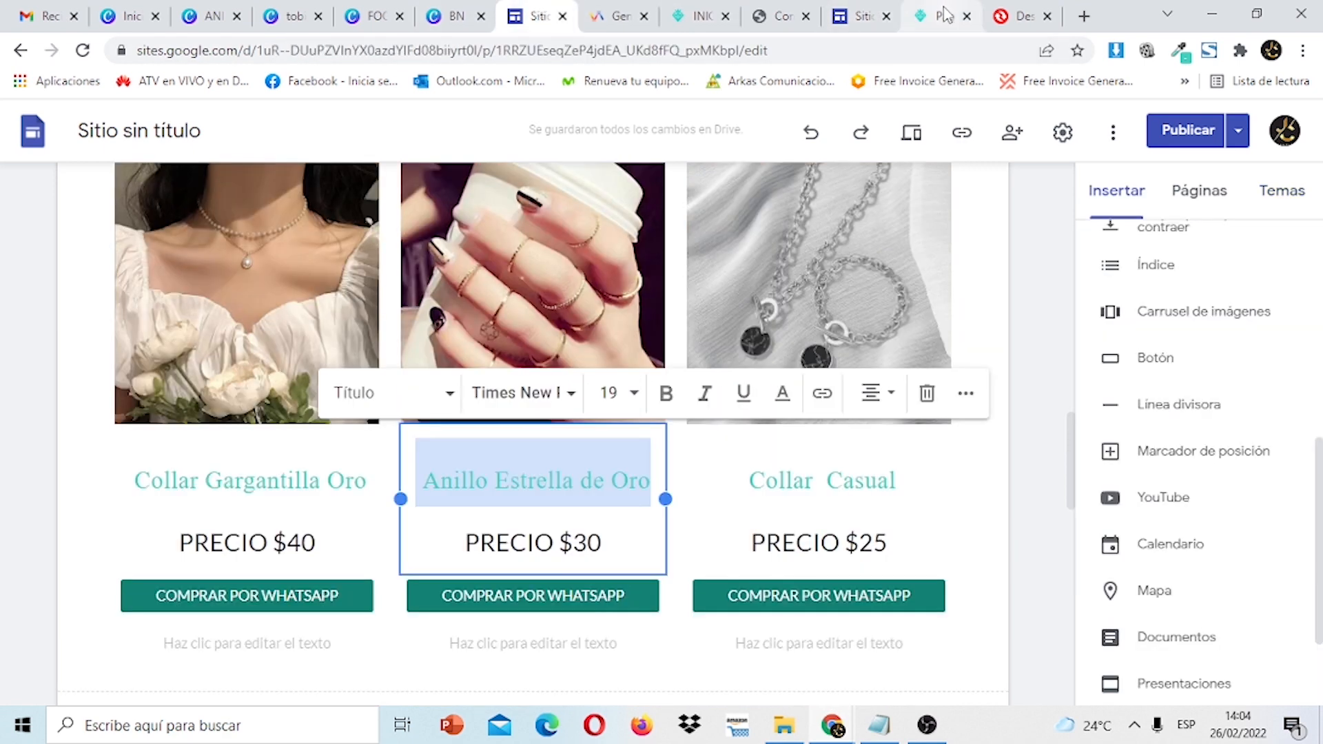
pyautogui.click(855, 20)
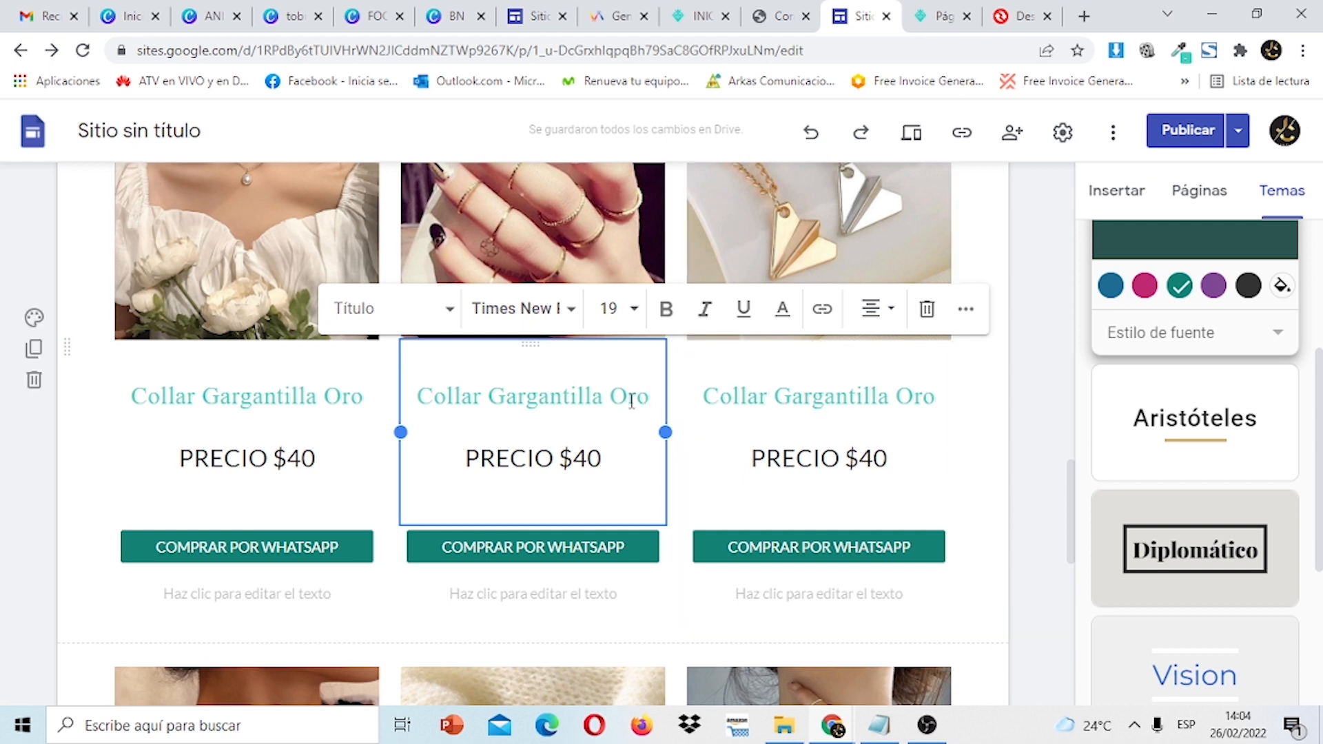
# Retitle the first row's middle card 'Anillo de Oro' and third card 'Pulsera de Oro'.
pyautogui.click(604, 399)
pyautogui.press('BackSpace')
pyautogui.press('BackSpace')
pyautogui.press('BackSpace')
pyautogui.press('BackSpace')
pyautogui.press('BackSpace')
pyautogui.press('BackSpace')
pyautogui.press('BackSpace')
pyautogui.press('BackSpace')
pyautogui.press('BackSpace')
pyautogui.press('BackSpace')
pyautogui.press('BackSpace')
pyautogui.press('BackSpace')
pyautogui.press('BackSpace')
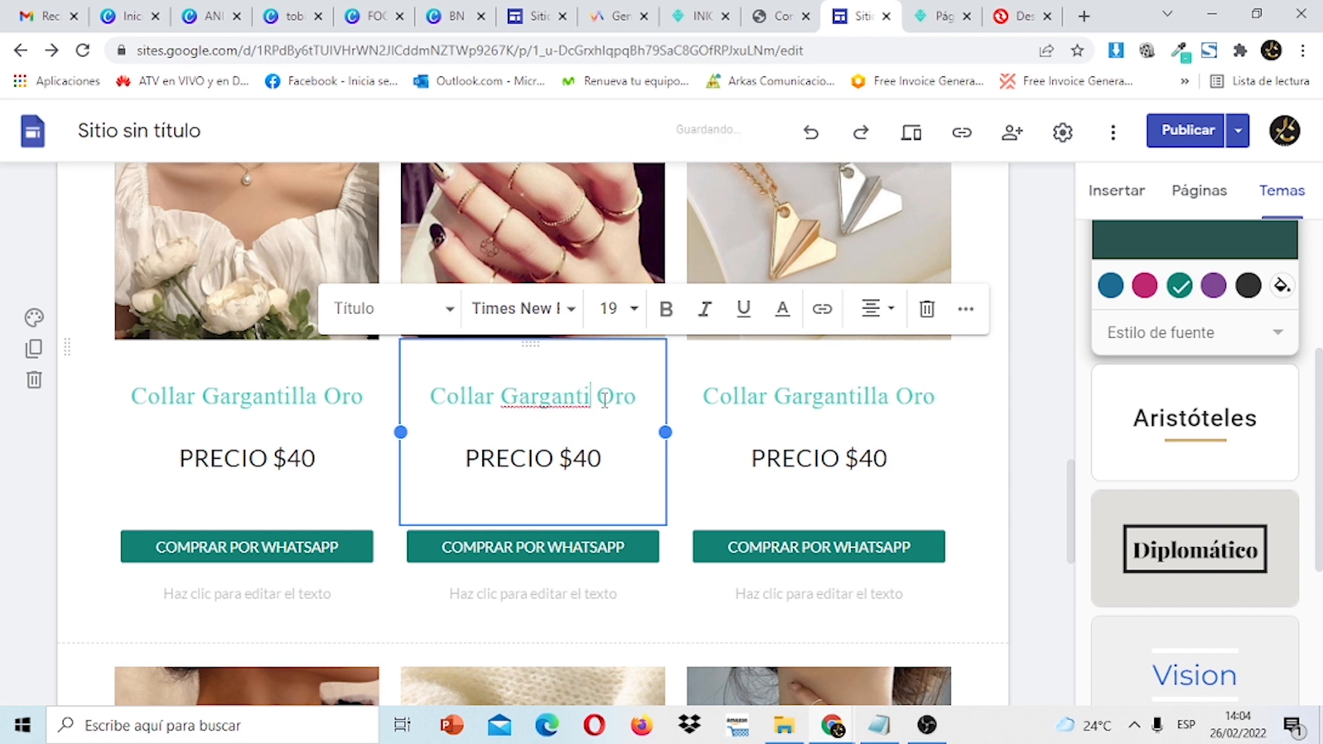
pyautogui.press('BackSpace')
pyautogui.press('BackSpace')
pyautogui.press('BackSpace')
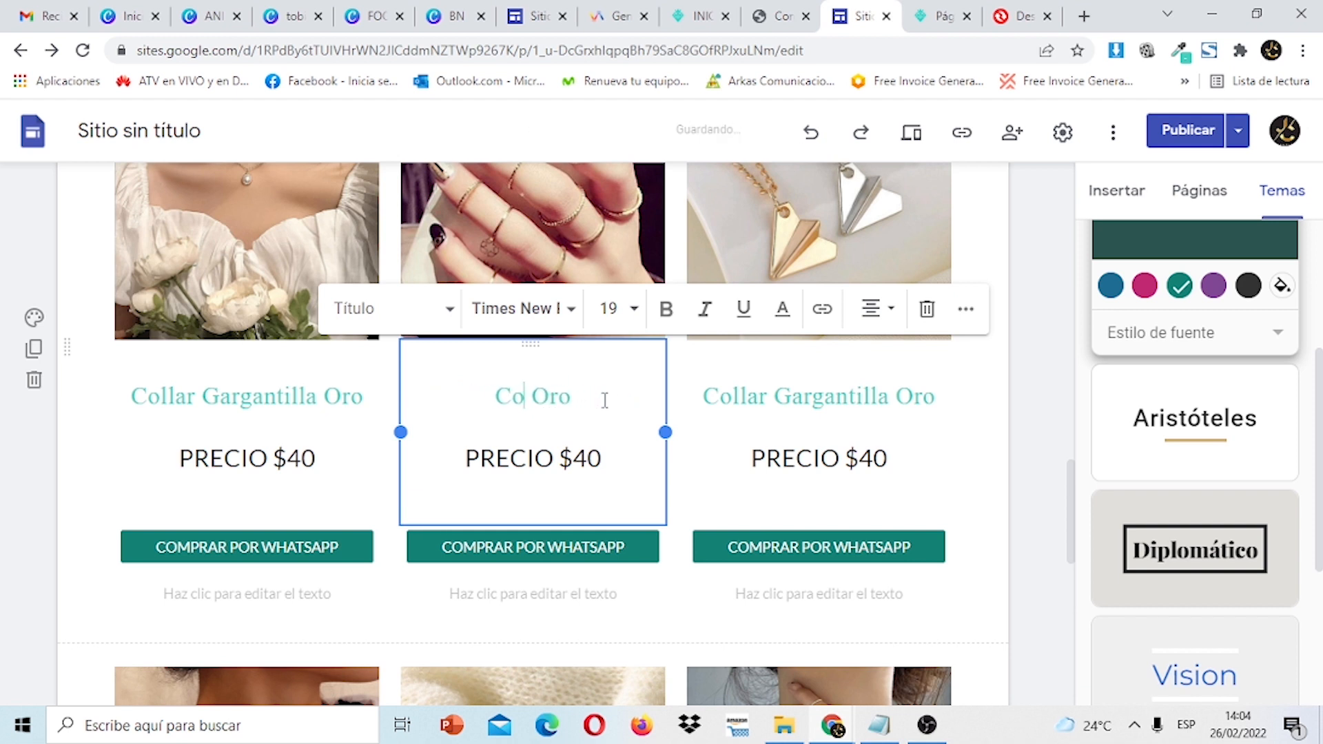
pyautogui.write('aNILLO')
pyautogui.press('BackSpace')
pyautogui.press('BackSpace')
pyautogui.press('BackSpace')
pyautogui.press('BackSpace')
pyautogui.press('BackSpace')
pyautogui.write('nillo de')
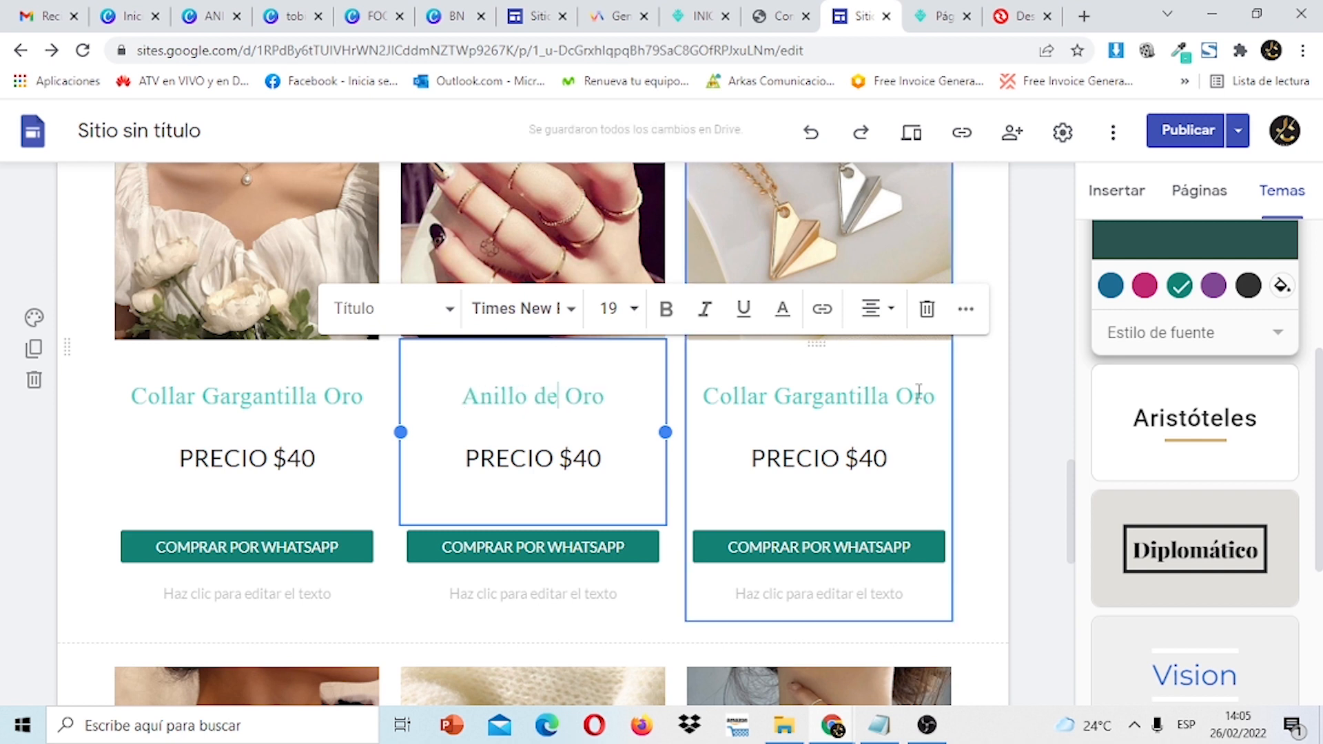
pyautogui.click(899, 401)
pyautogui.moveTo(890, 397); pyautogui.dragTo(706, 400)
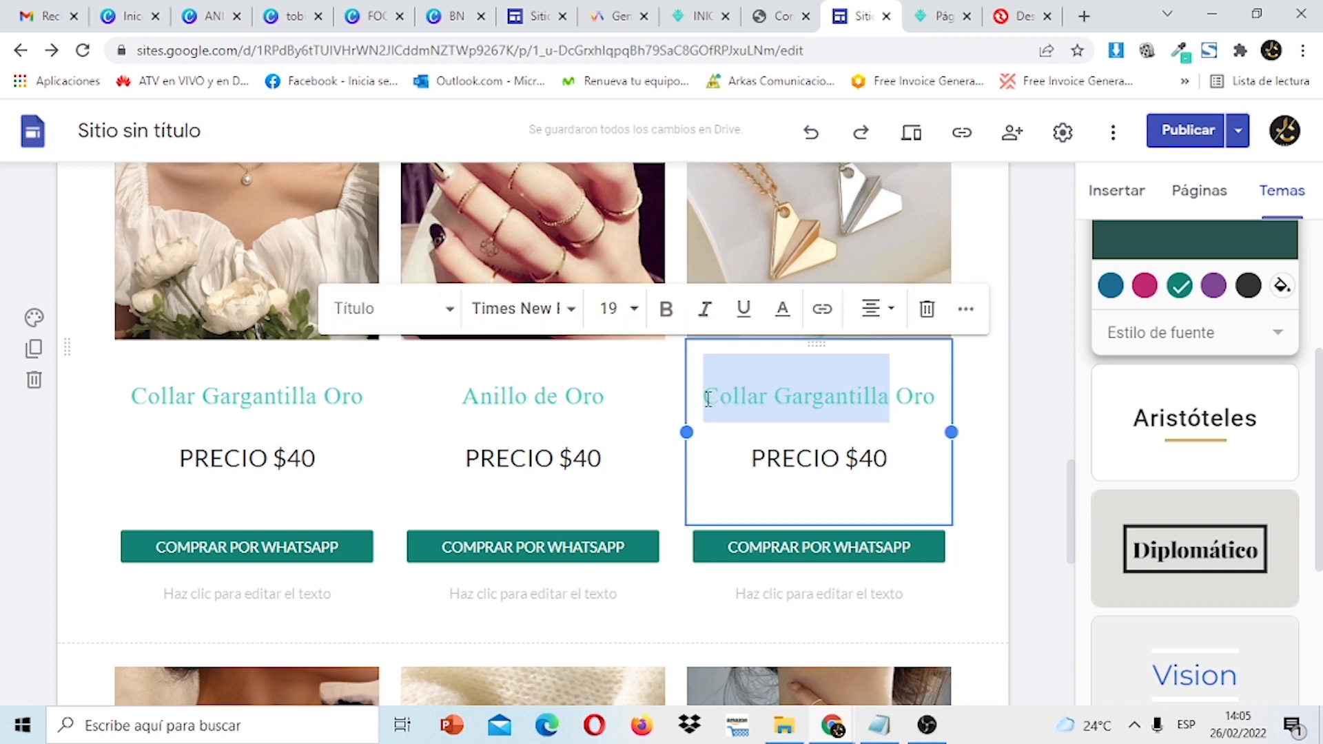
pyautogui.write('Pulsera de')
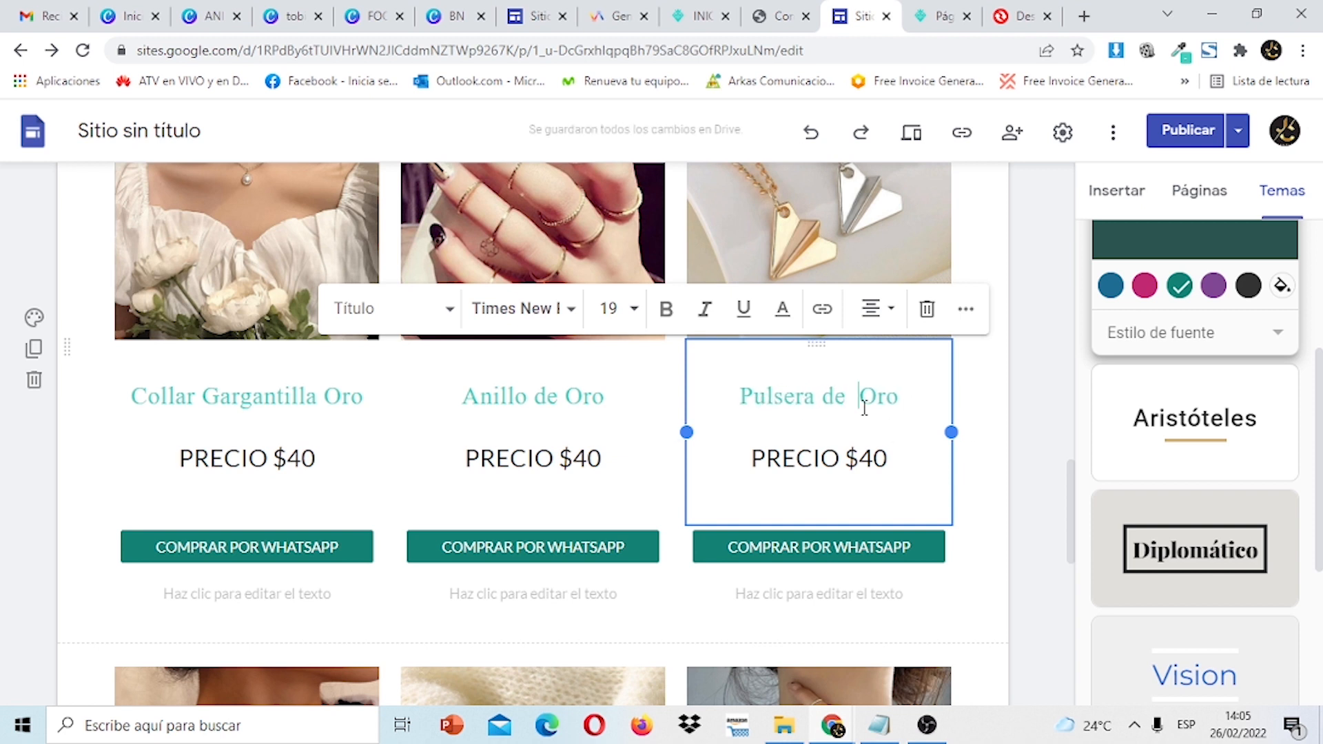
pyautogui.press('BackSpace')
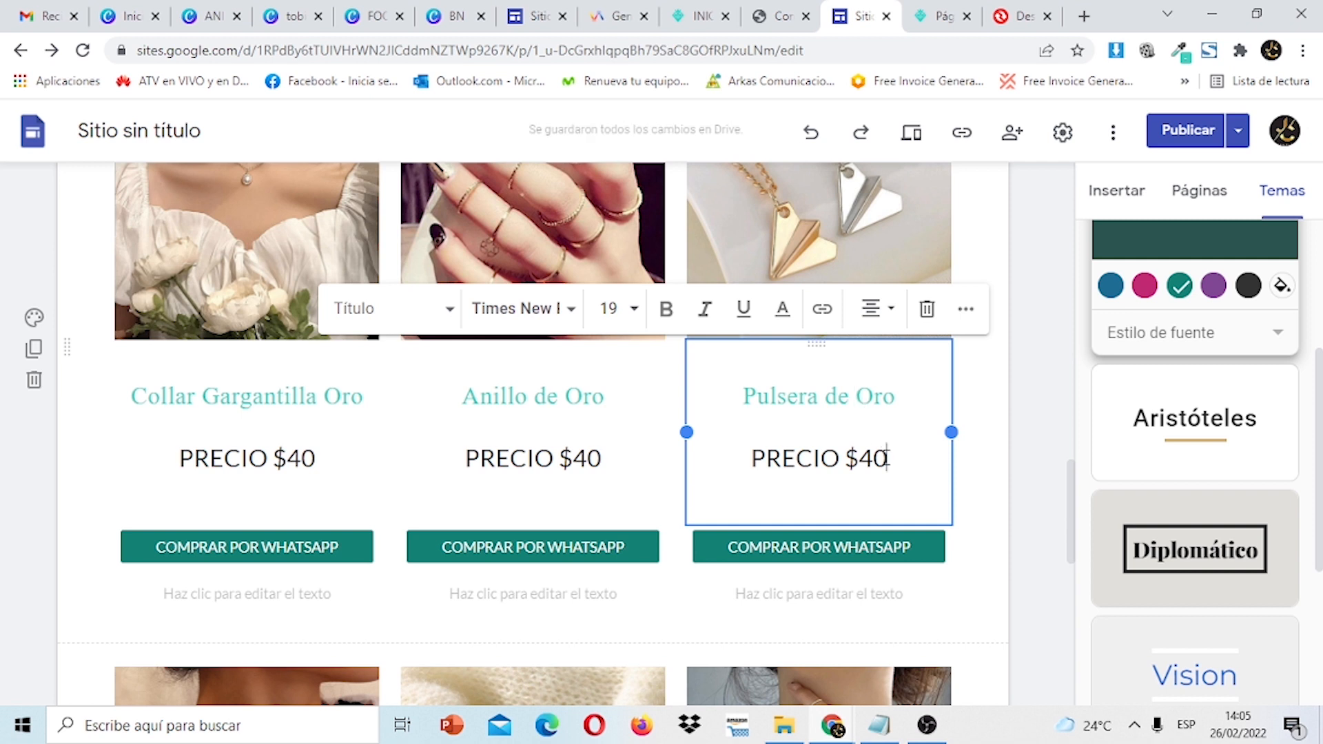
# Change the Pulsera de Oro price to $45 and the Anillo de Oro price to $95.
pyautogui.click(888, 458)
pyautogui.press('BackSpace')
pyautogui.write('5')
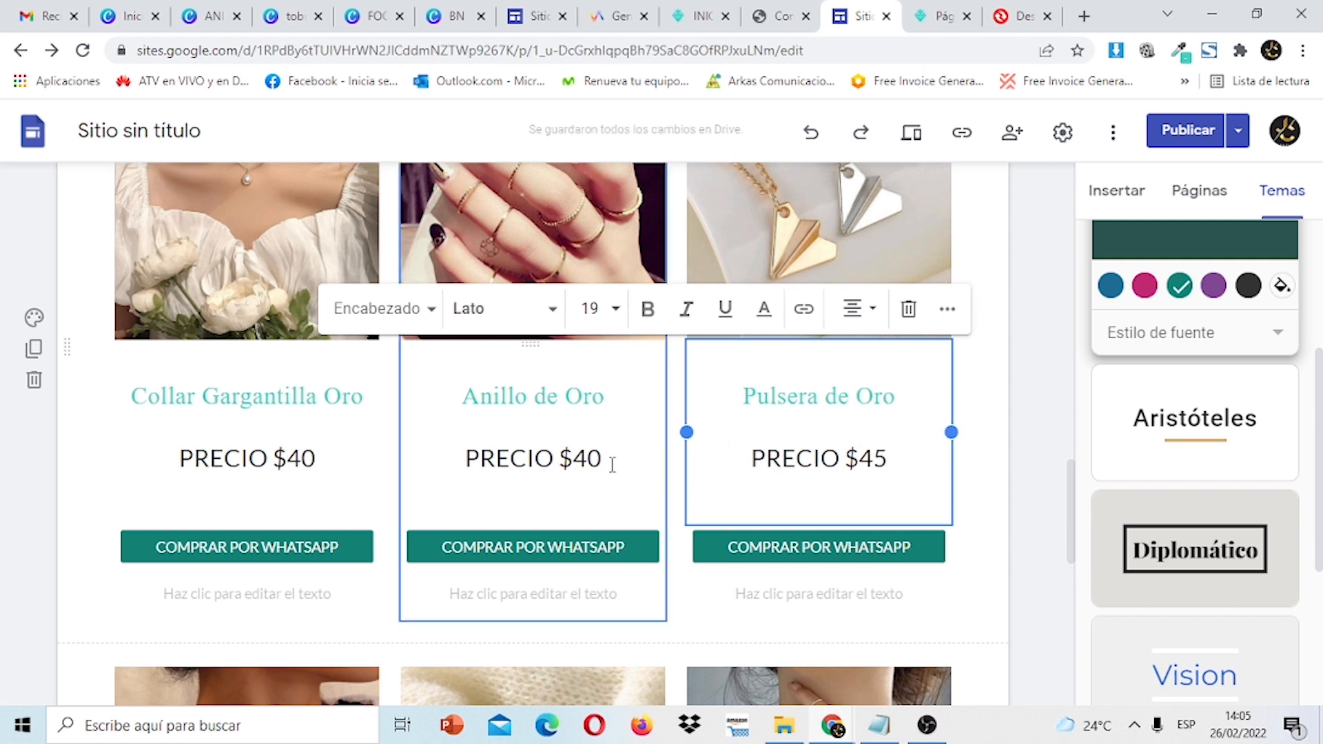
pyautogui.click(612, 464)
pyautogui.press('BackSpace')
pyautogui.press('BackSpace')
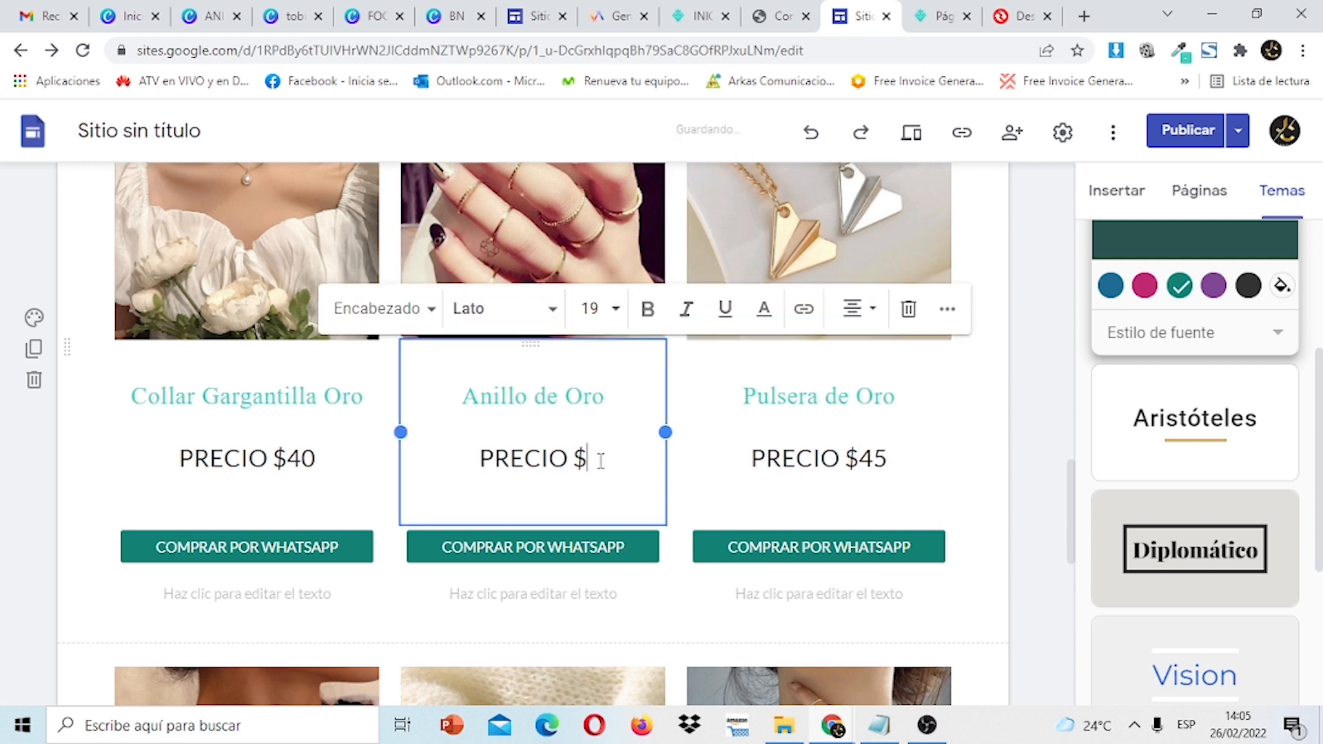
pyautogui.write('95')
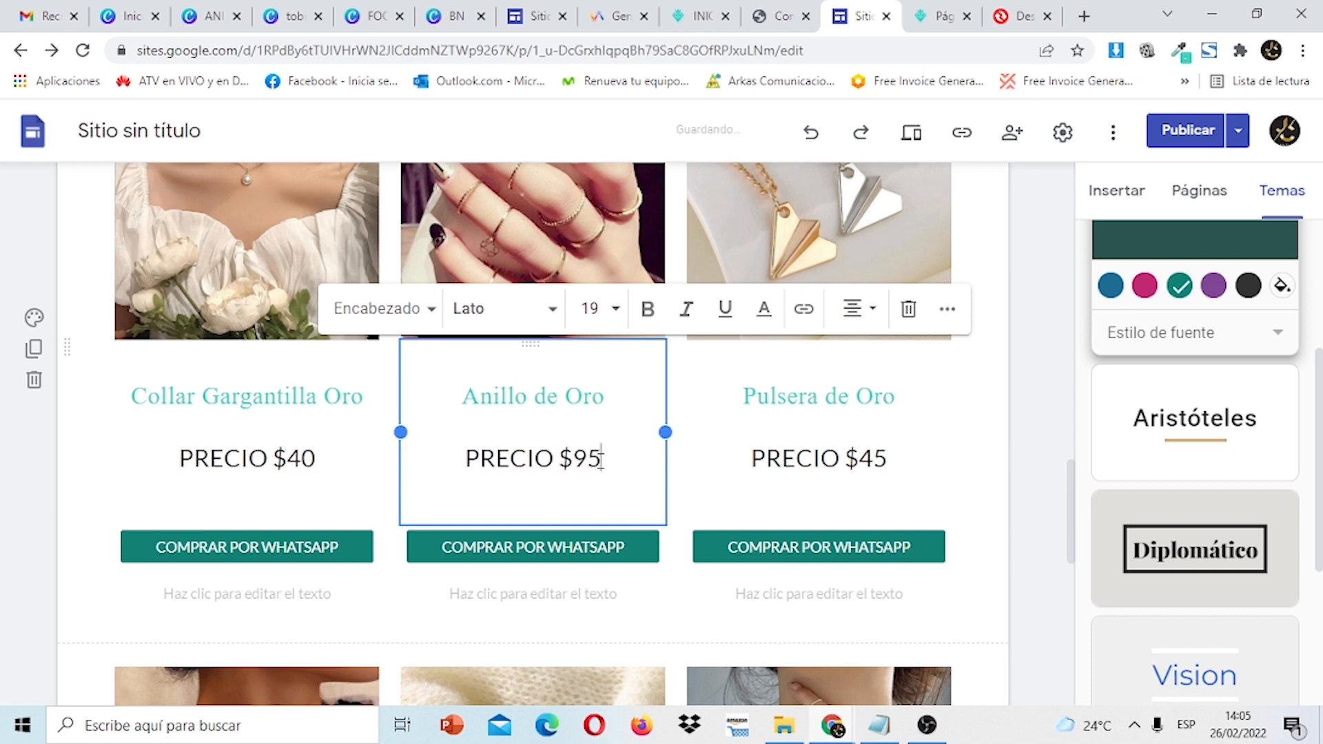
pyautogui.moveTo(1068, 520); pyautogui.dragTo(1075, 632)
# Retitle the next row's second card 'Pulsera de Plata' and third card 'Anillo de Oro'.
pyautogui.click(305, 417)
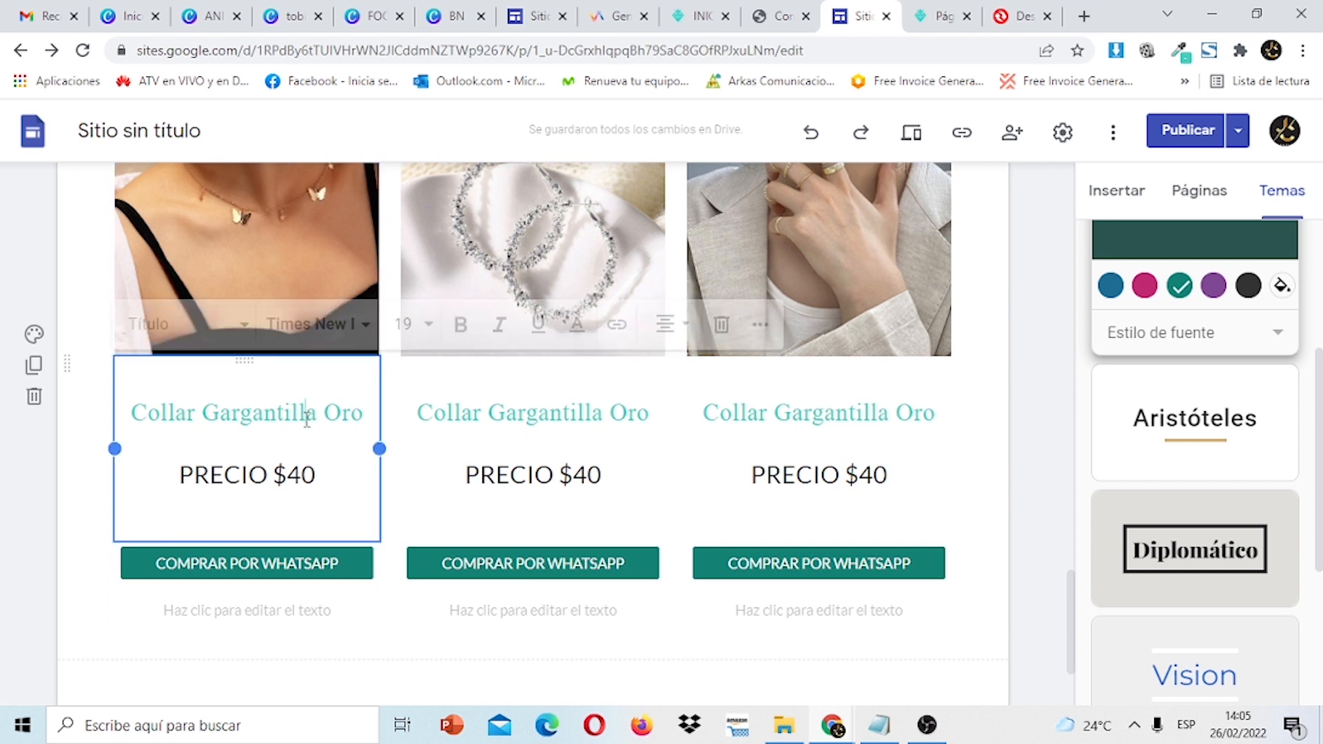
pyautogui.click(575, 430)
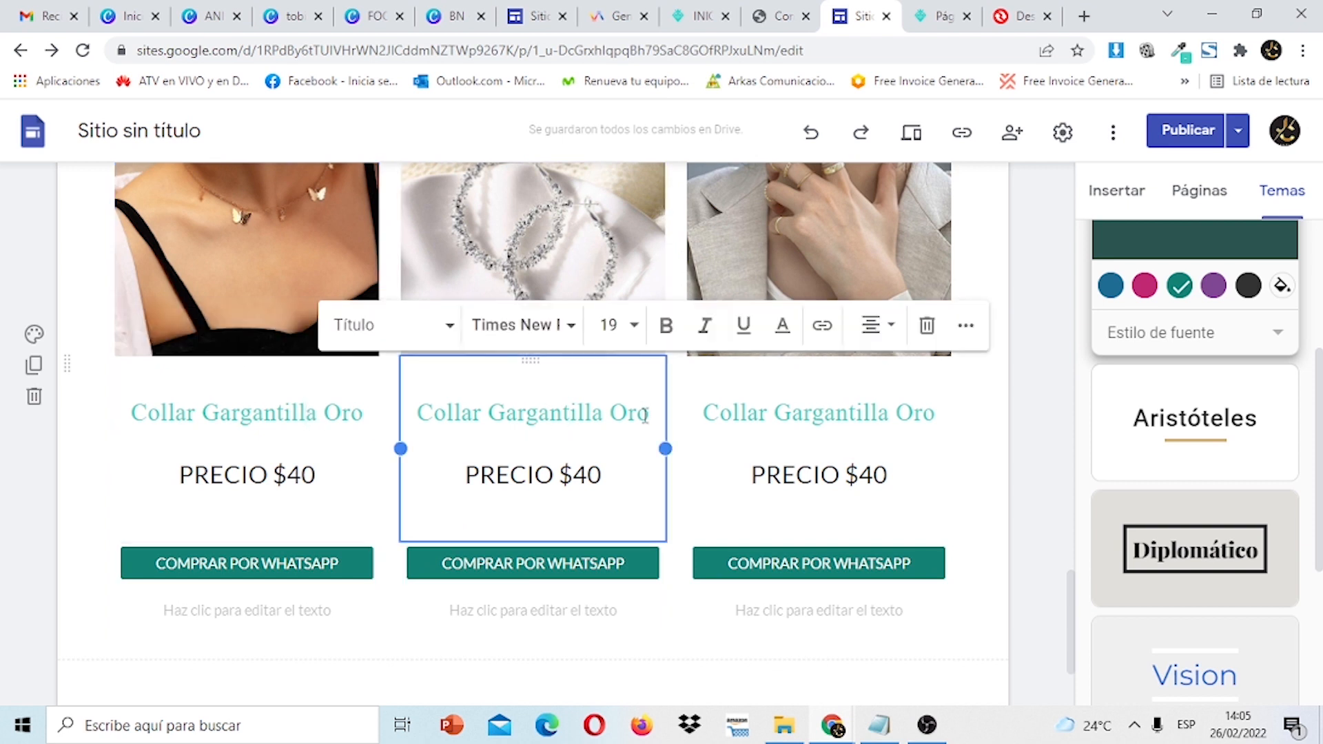
pyautogui.moveTo(604, 416); pyautogui.dragTo(421, 416)
pyautogui.write('Pul')
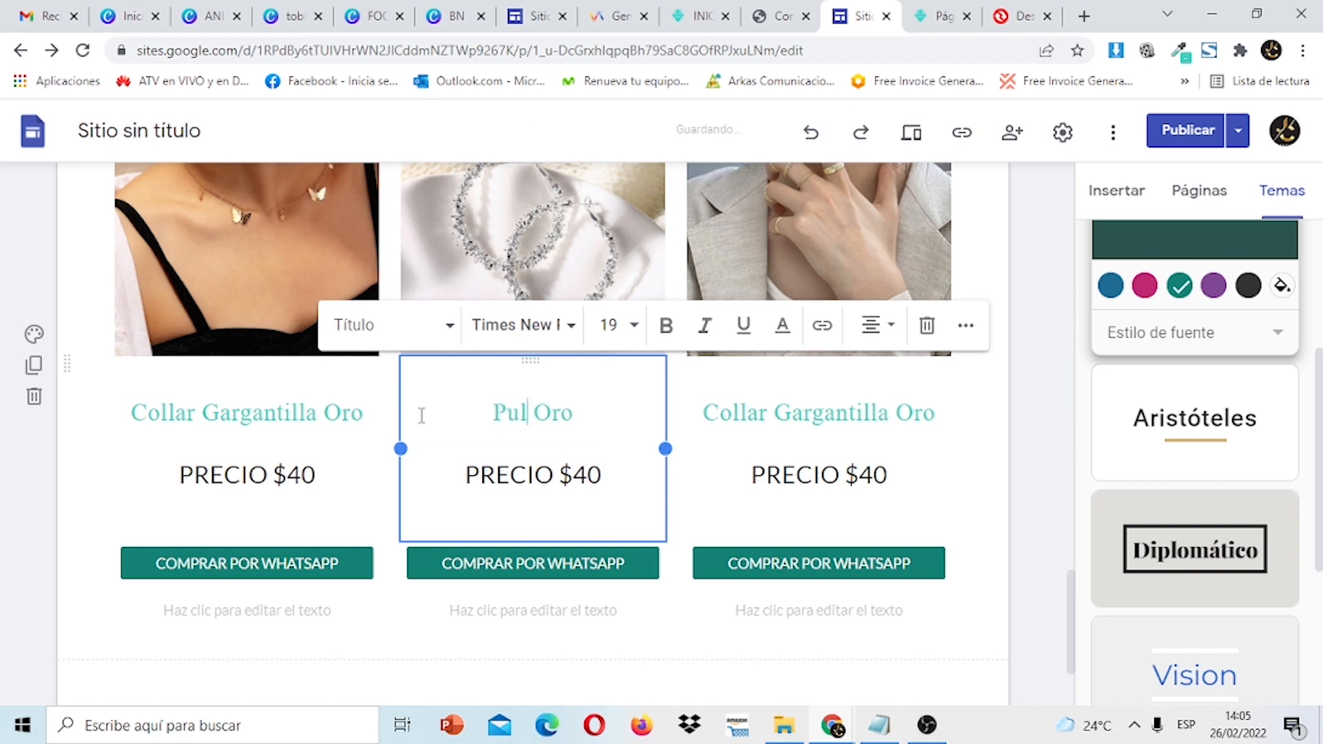
pyautogui.write('sera d')
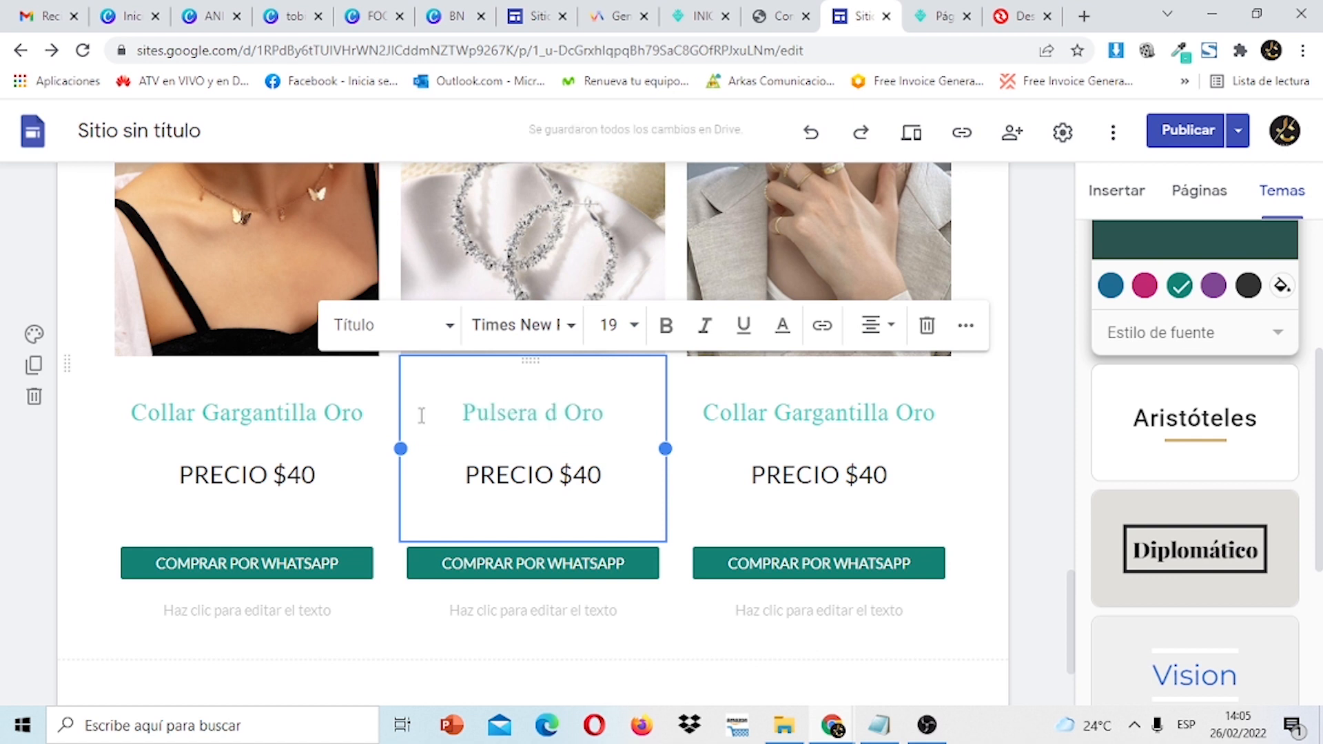
pyautogui.write('e')
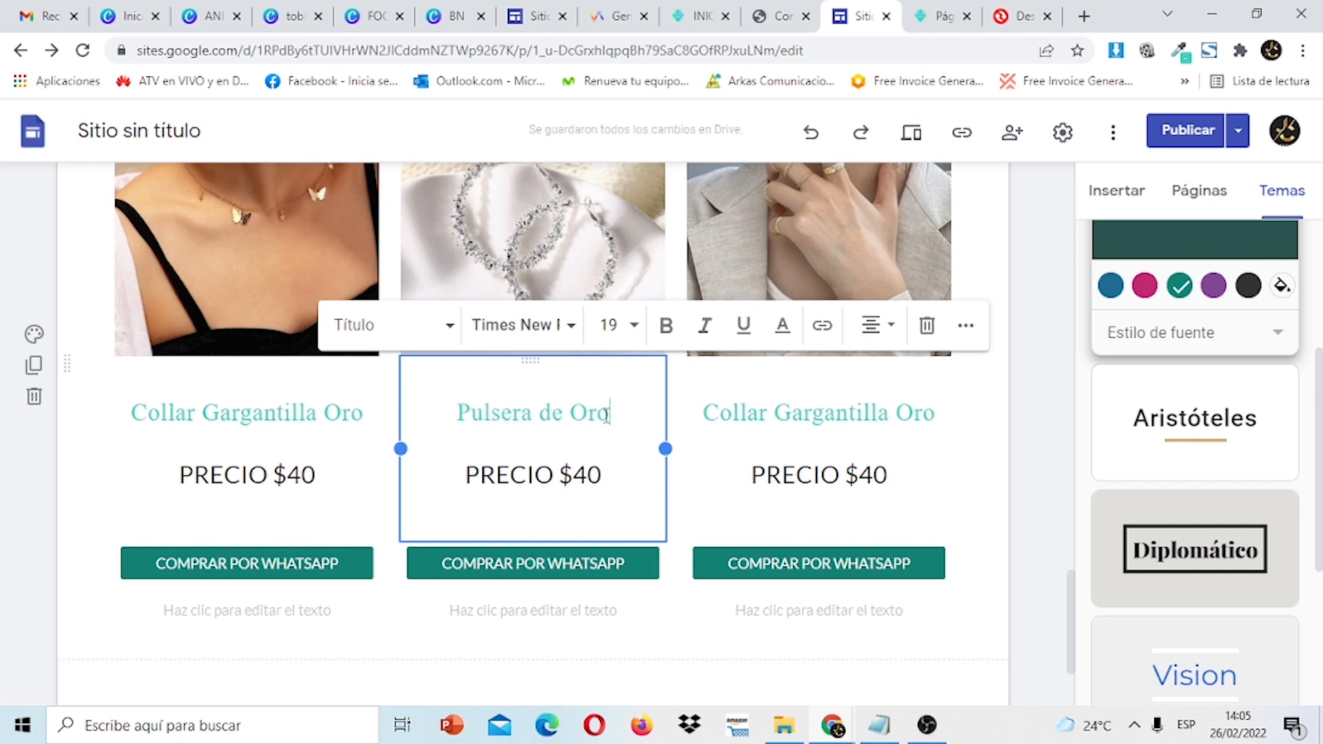
pyautogui.press('BackSpace')
pyautogui.press('BackSpace')
pyautogui.press('BackSpace')
pyautogui.write('Pla')
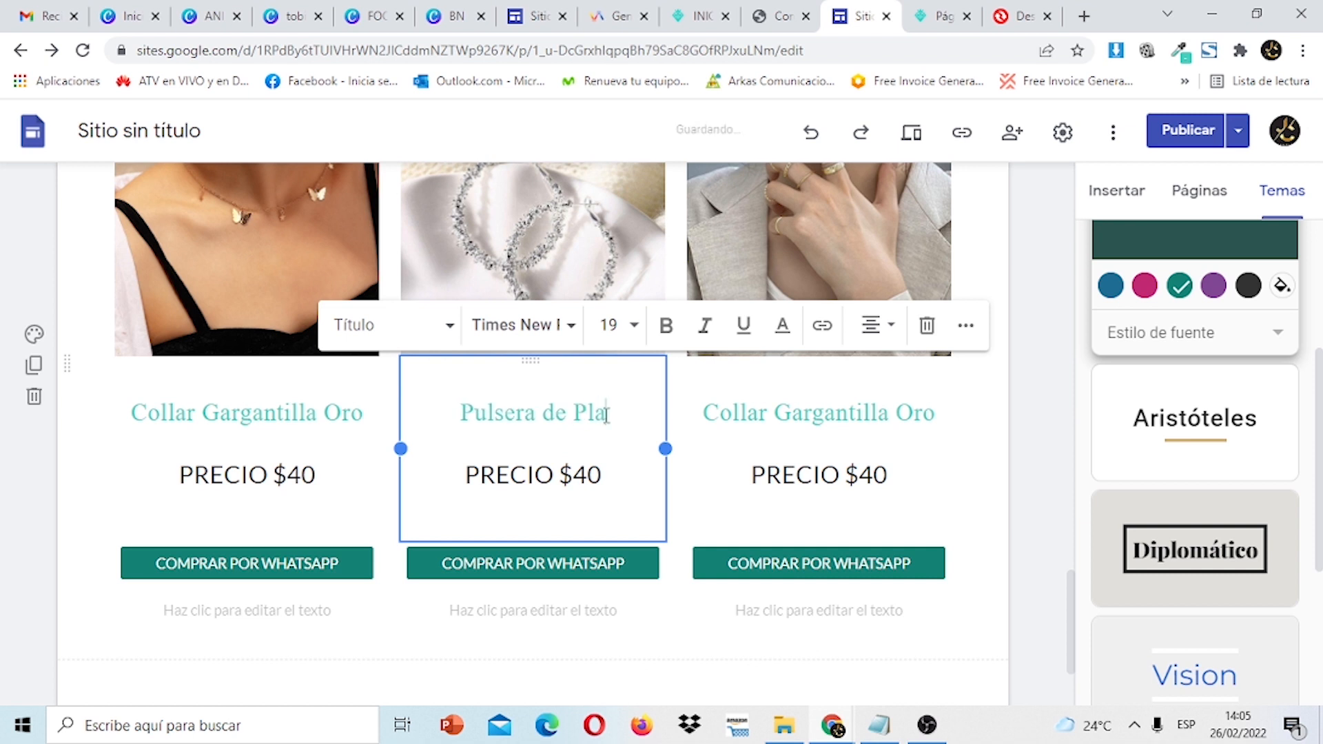
pyautogui.write('ta')
pyautogui.click(871, 414)
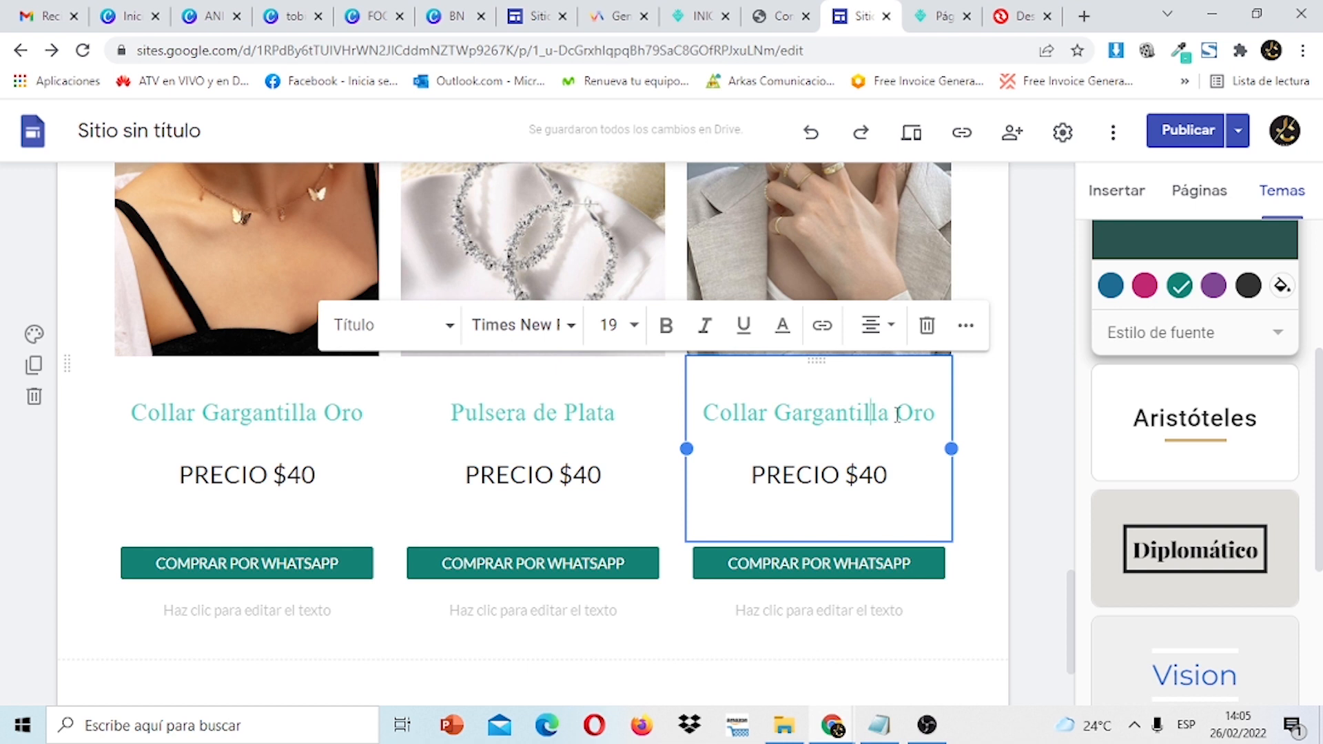
pyautogui.moveTo(890, 419); pyautogui.dragTo(710, 422)
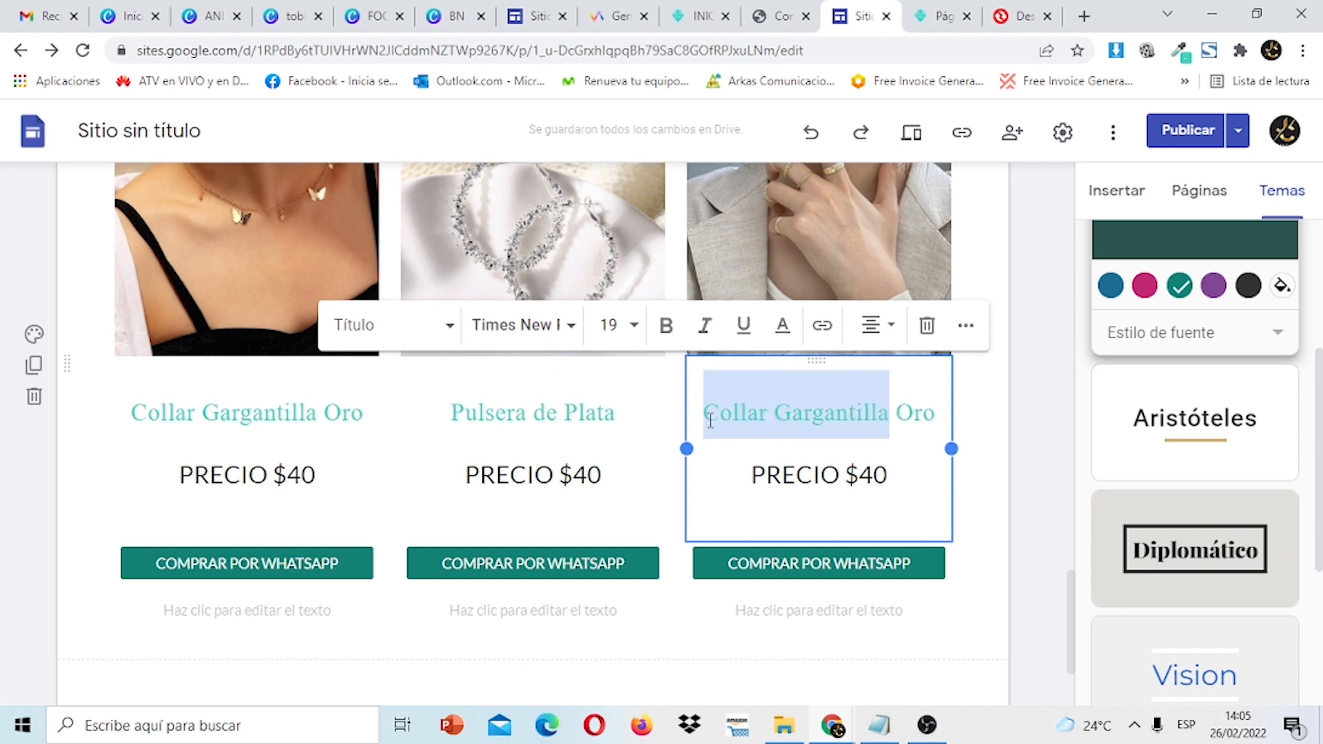
pyautogui.write('Anillo')
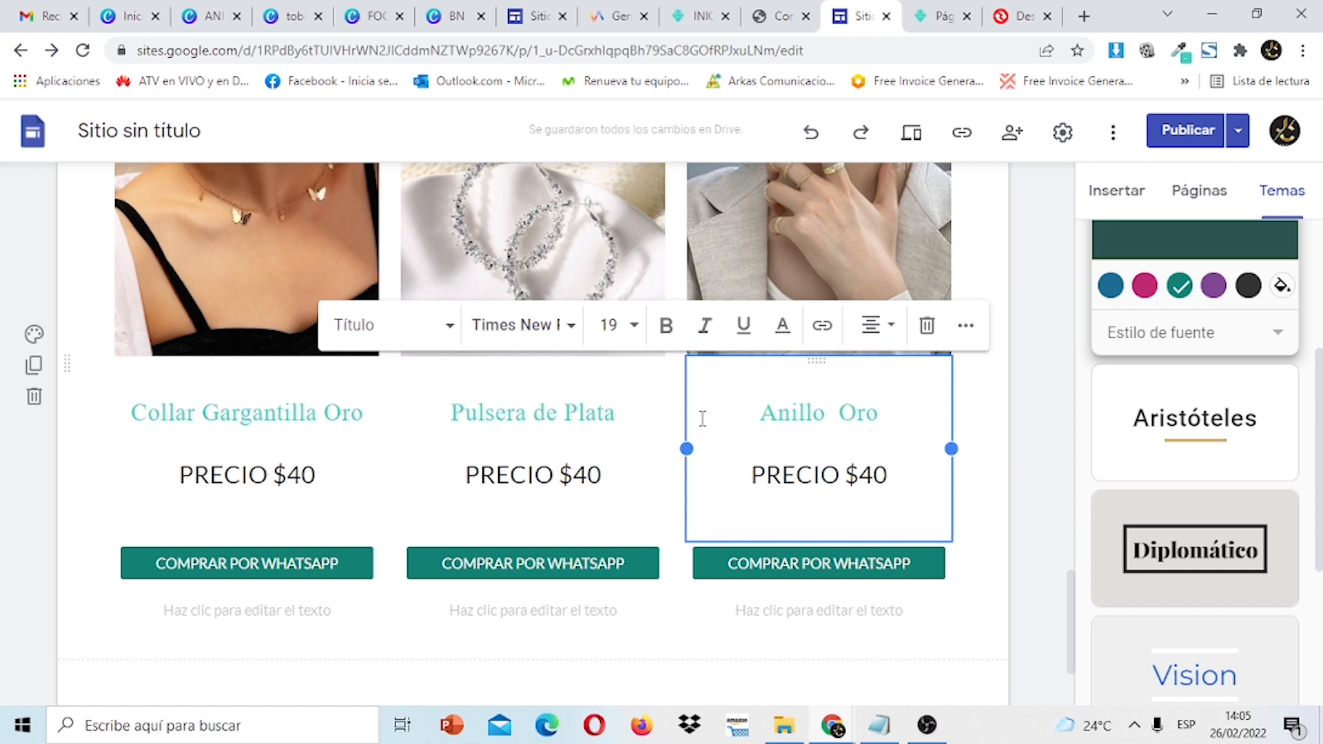
pyautogui.write(' de')
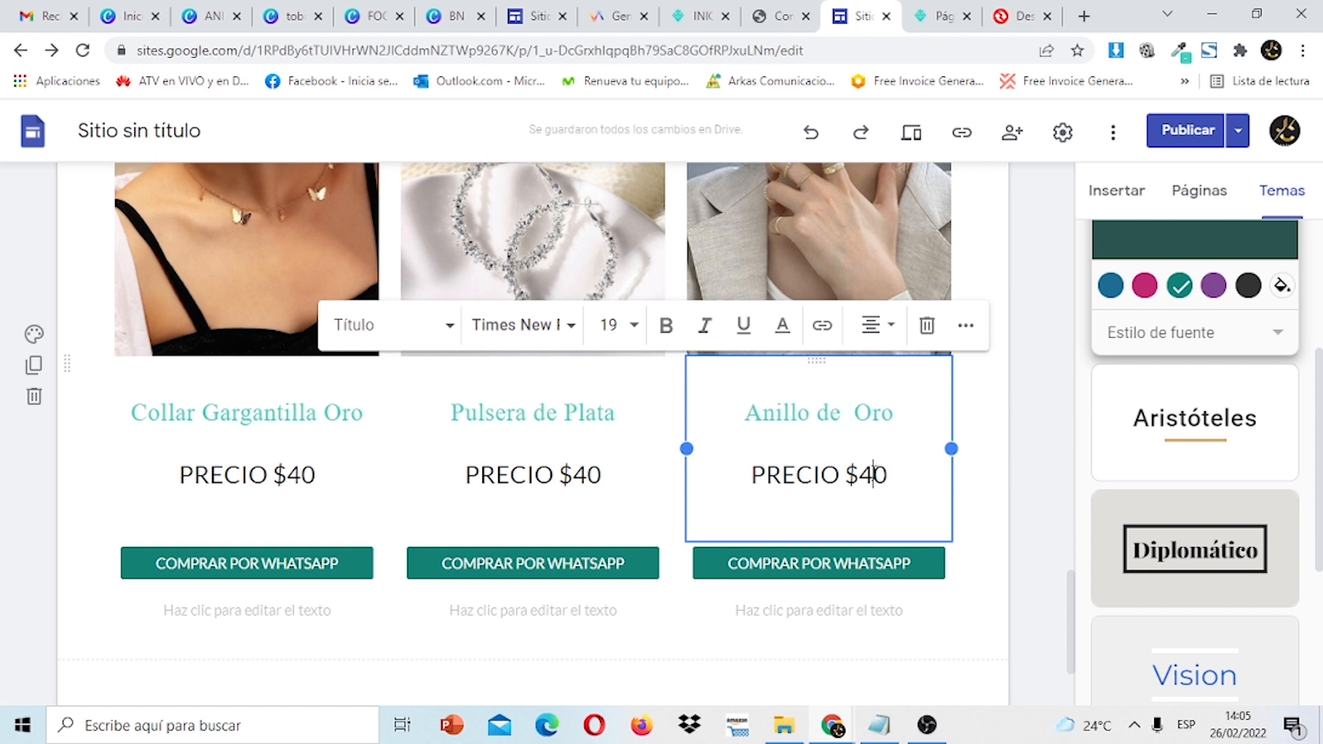
# Set that row's prices: third card $70, Pulsera de Plata $80, first card $60.
pyautogui.press('BackSpace')
pyautogui.write('7')
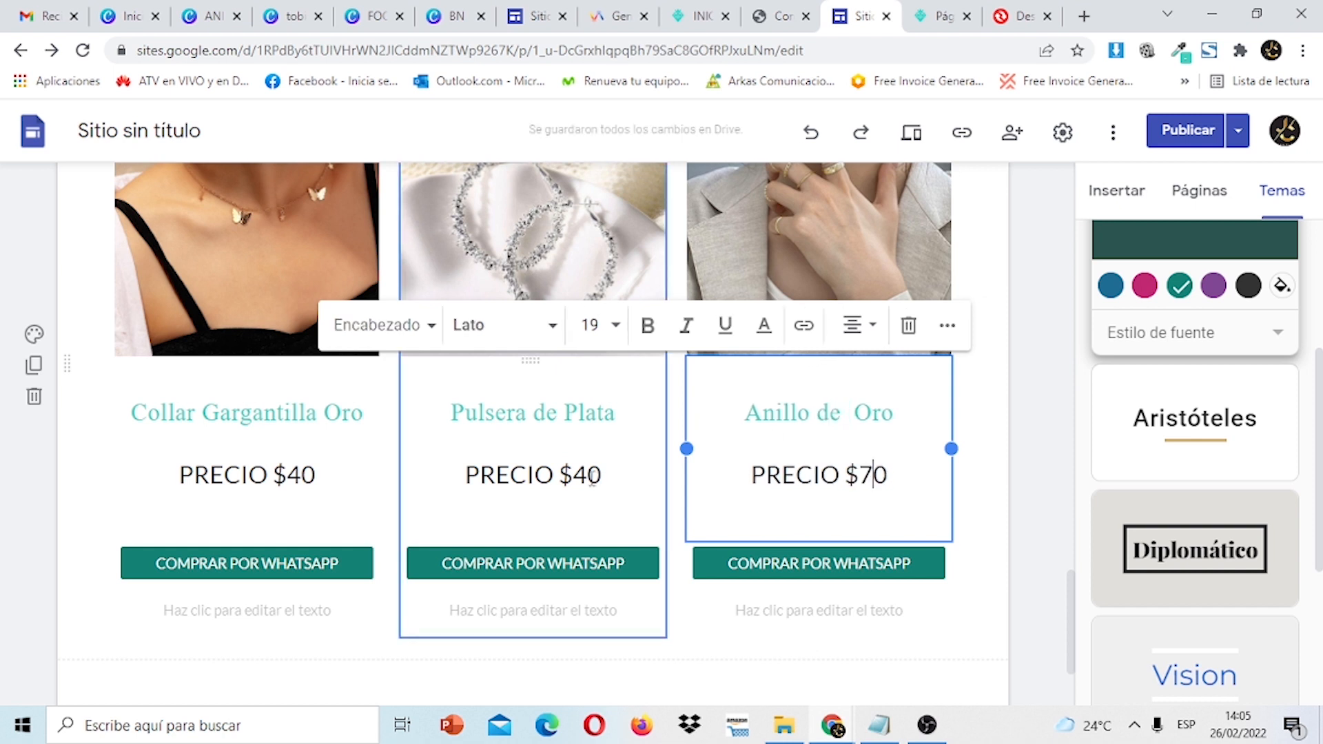
pyautogui.click(591, 480)
pyautogui.press('BackSpace')
pyautogui.write('8')
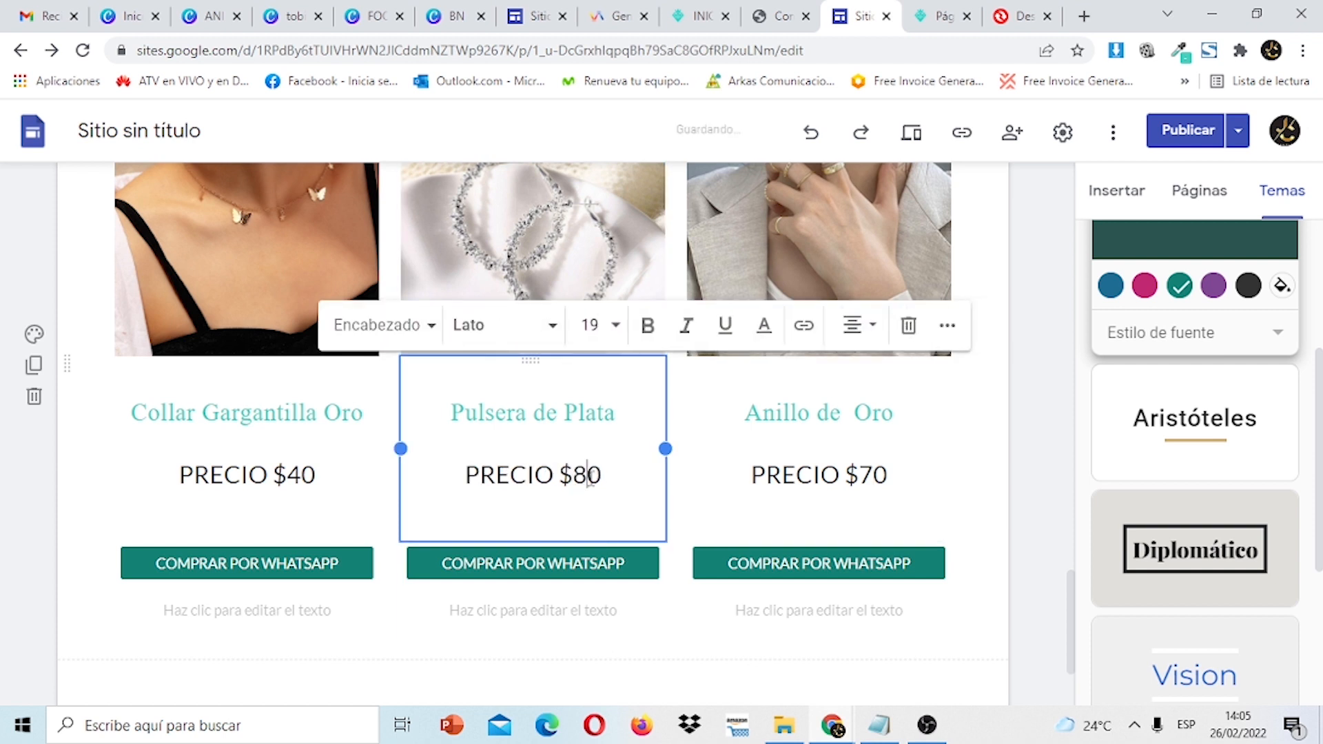
pyautogui.click(302, 469)
pyautogui.press('BackSpace')
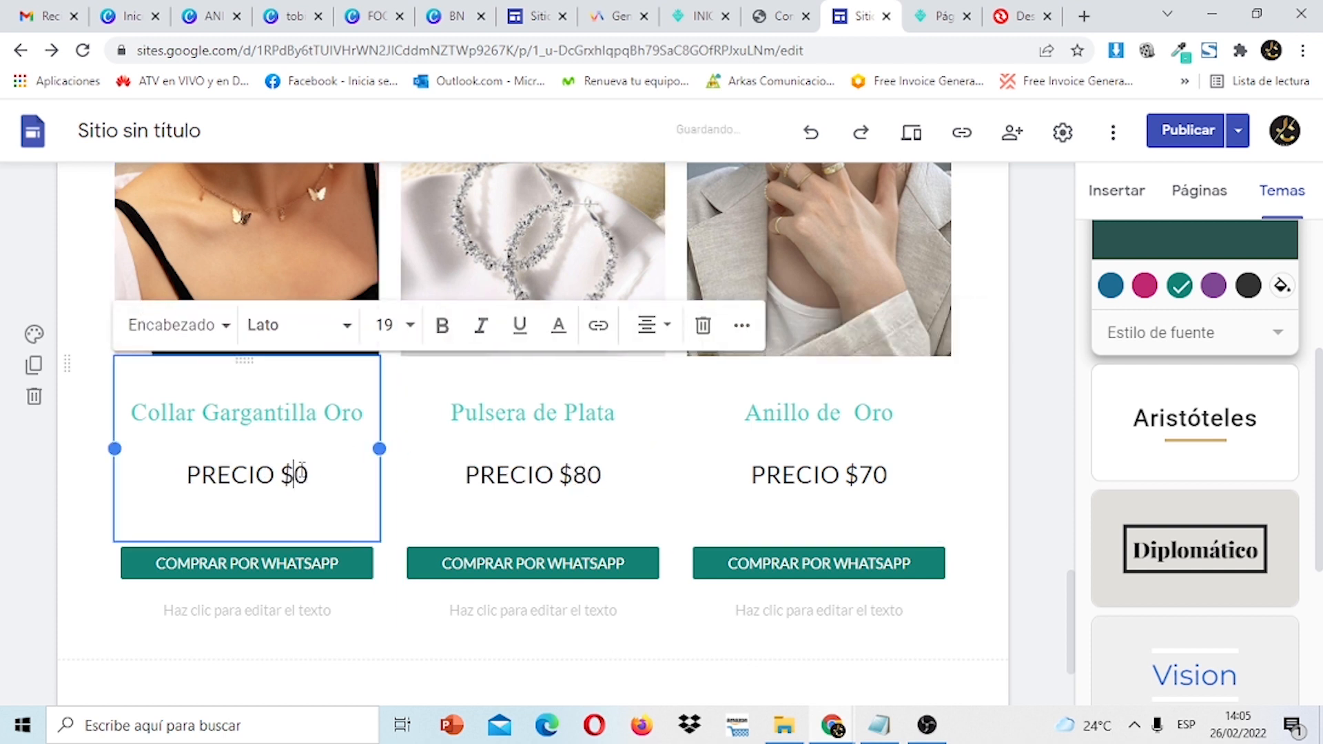
pyautogui.write('6')
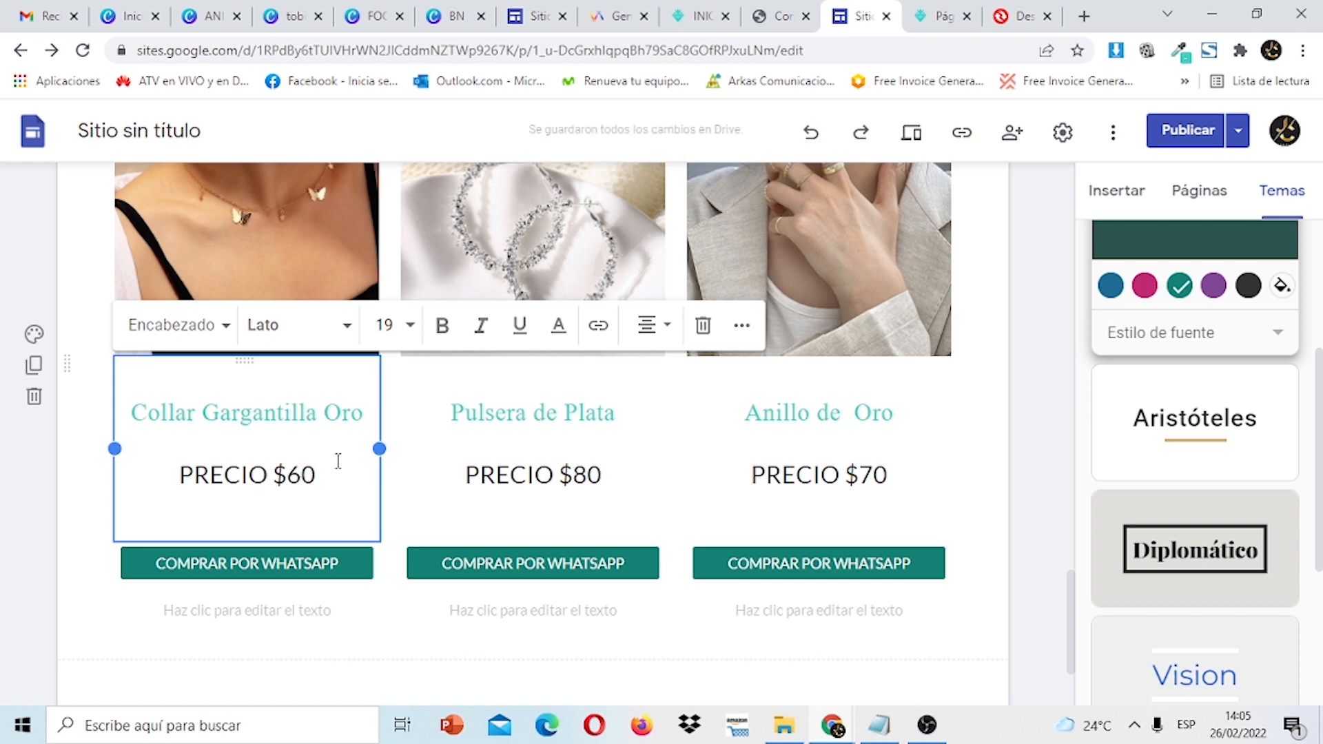
# Confirm the third card's WhatsApp button settings, then bring up the Revisar cambios y publicar review.
pyautogui.click(840, 563)
pyautogui.doubleClick(840, 563)
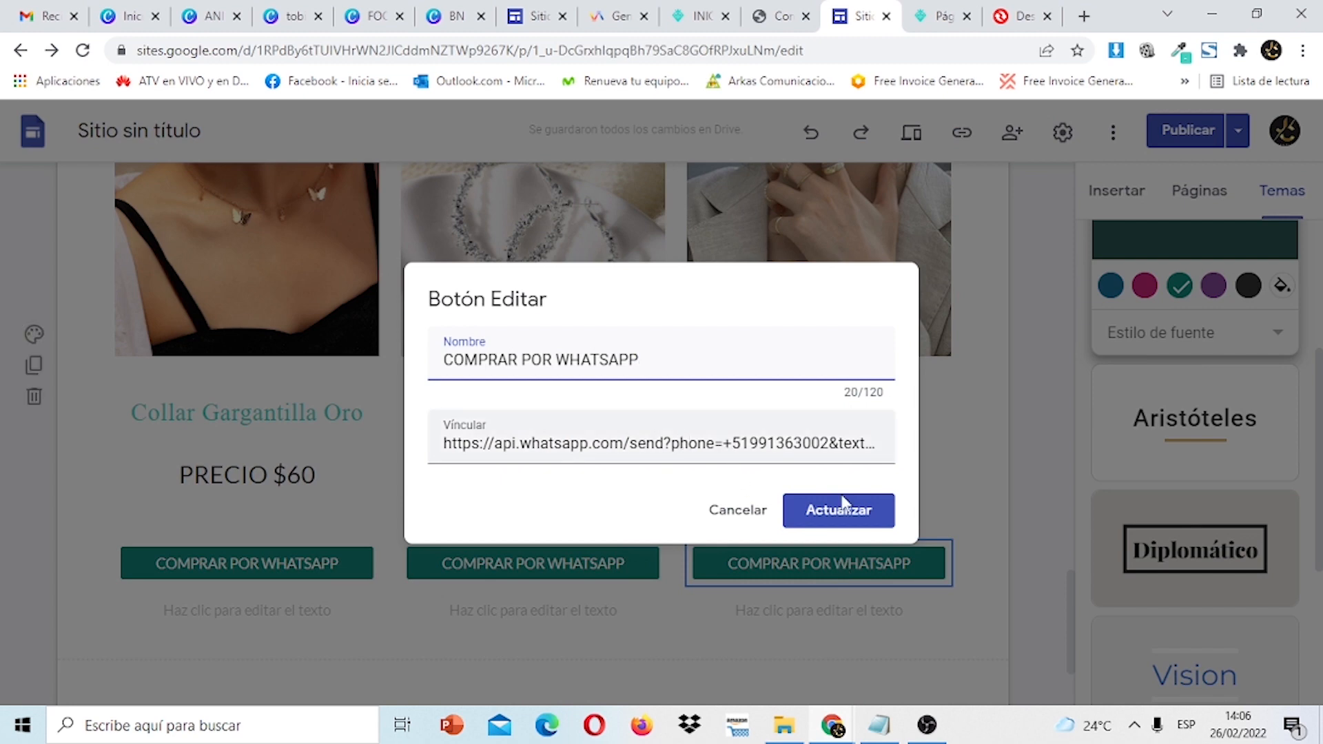
pyautogui.click(841, 507)
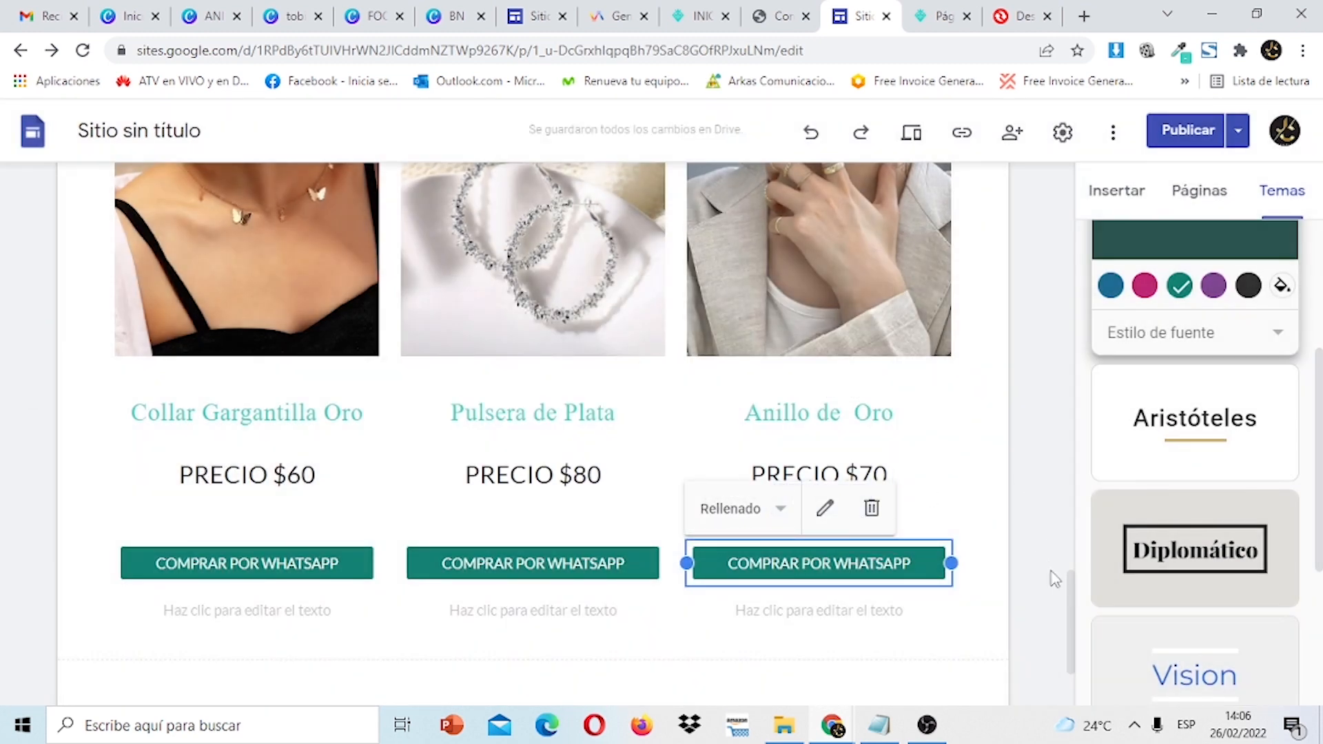
pyautogui.moveTo(1070, 610)
pyautogui.mouseDown()
pyautogui.moveTo(1058, 206)
pyautogui.moveTo(1058, 600)
pyautogui.mouseUp()
pyautogui.click(1181, 137)
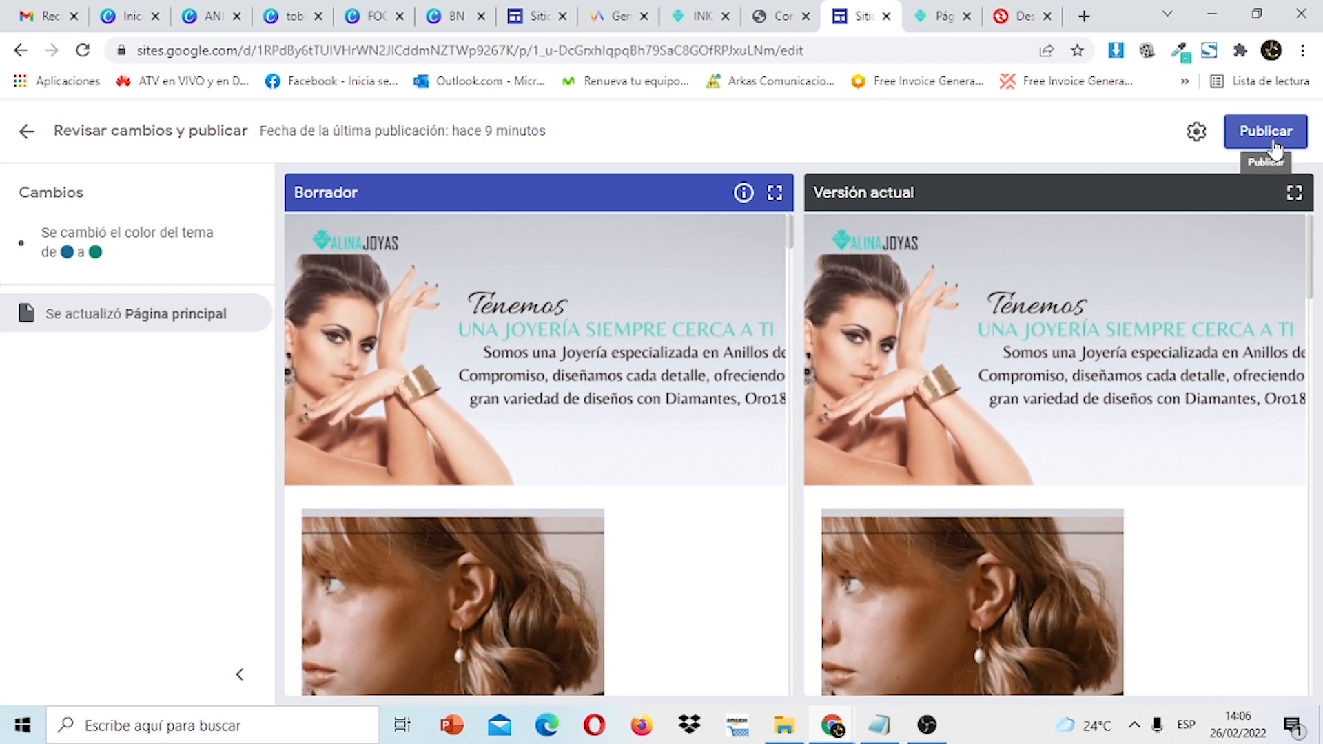
# Publish the jewelry site and open Ver el sitio publicado to see the live page.
pyautogui.click(1266, 143)
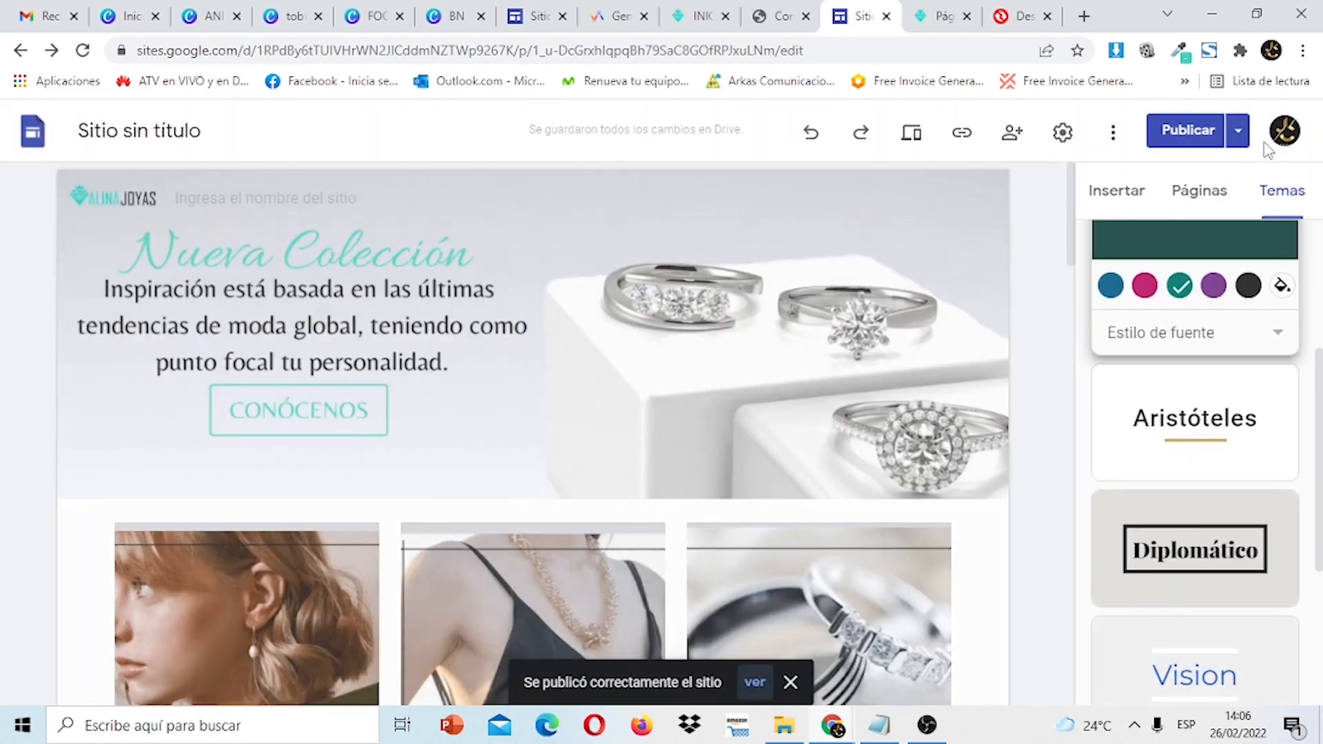
pyautogui.click(1238, 131)
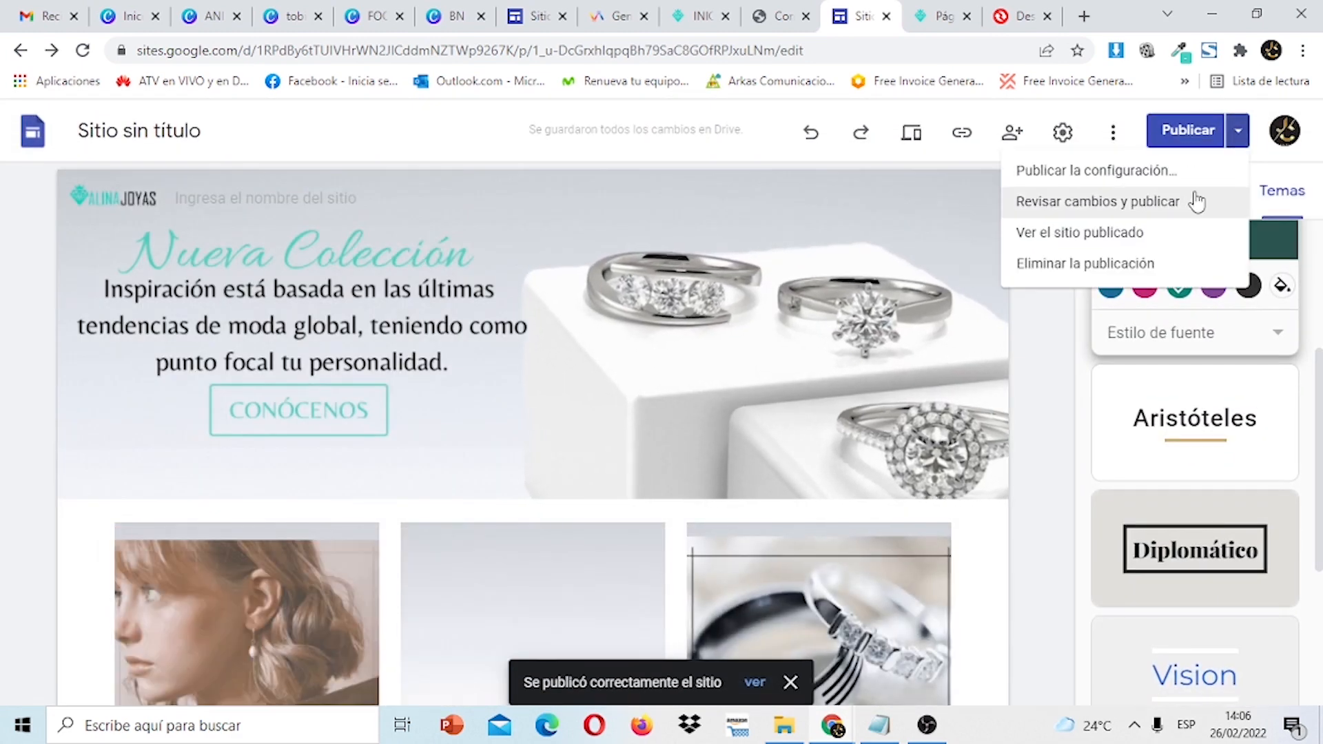
pyautogui.click(1094, 234)
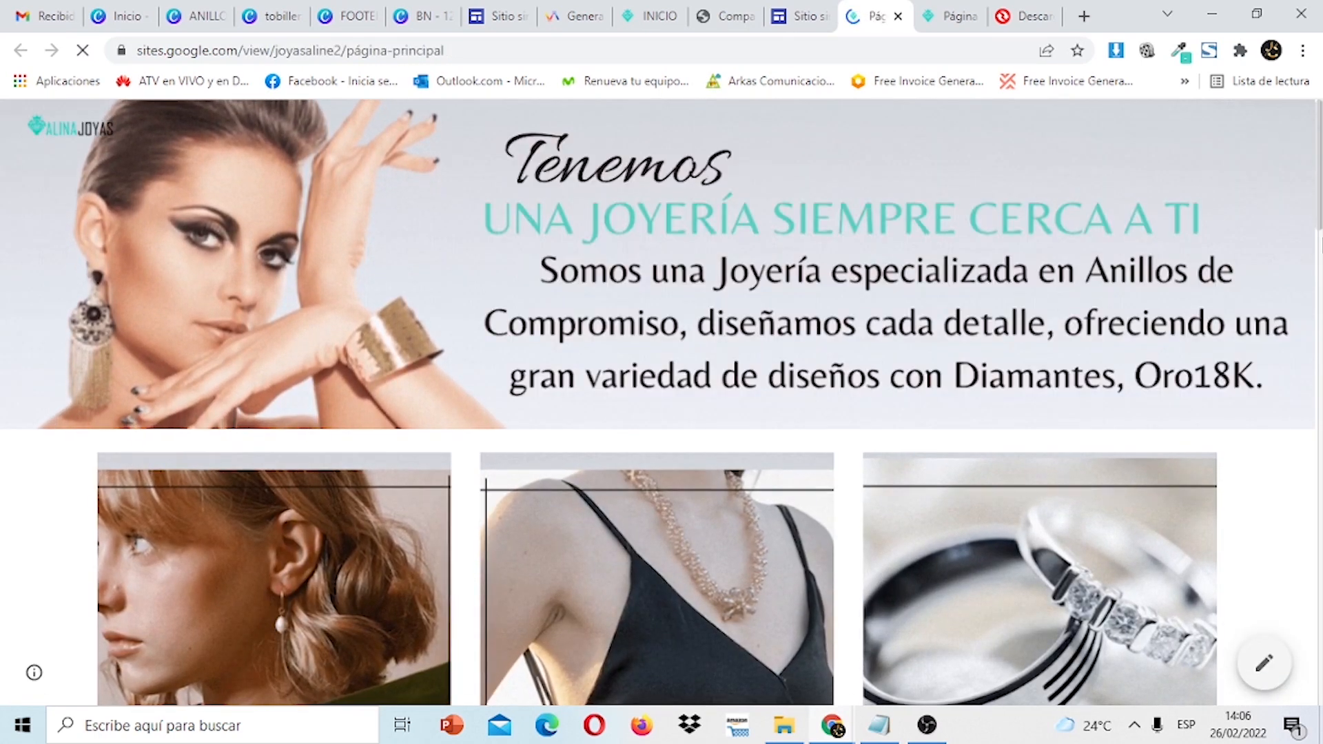
# On the live page, open the Pulsera de Oro 'COMPRAR POR WHATSAPP' link to the prefilled chat.
pyautogui.scroll(-5, 661, 403)
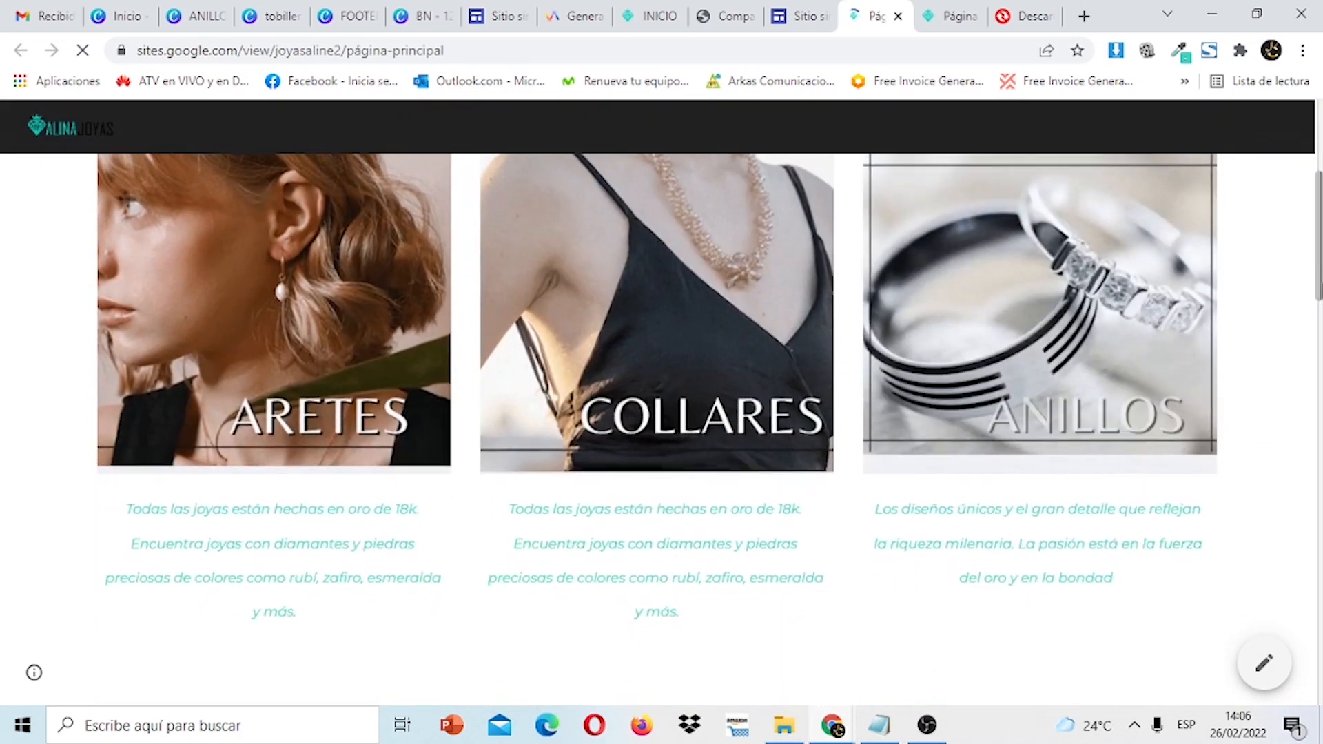
pyautogui.scroll(-5, 661, 403)
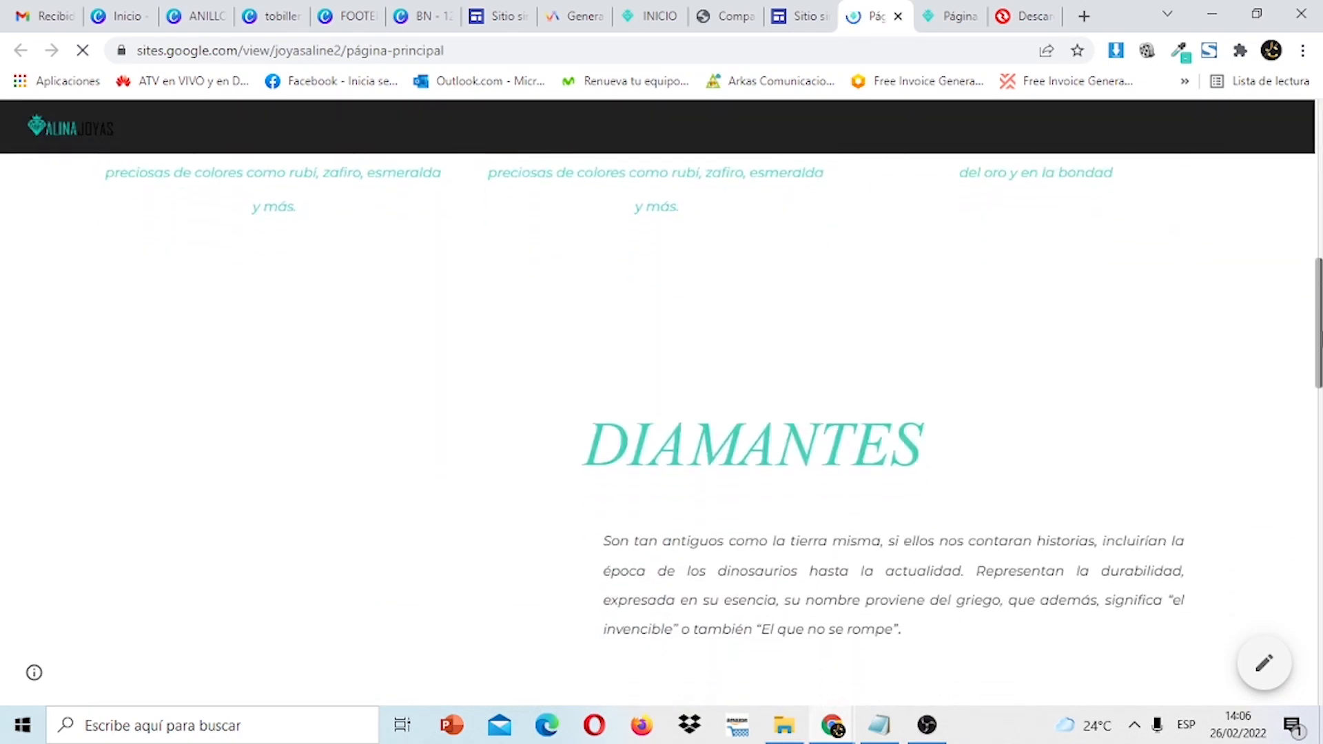
pyautogui.scroll(-2, 661, 403)
pyautogui.scroll(-10, 661, 403)
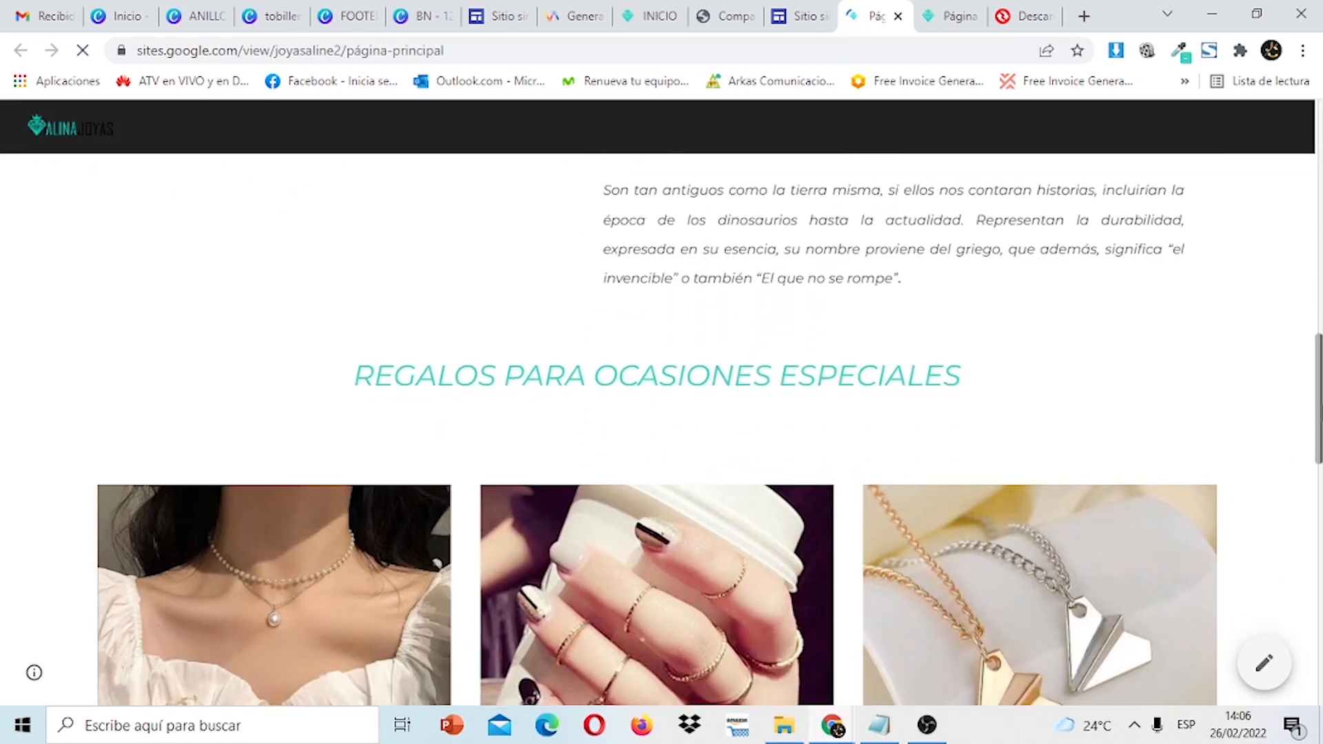
pyautogui.scroll(-1, 1234, 541)
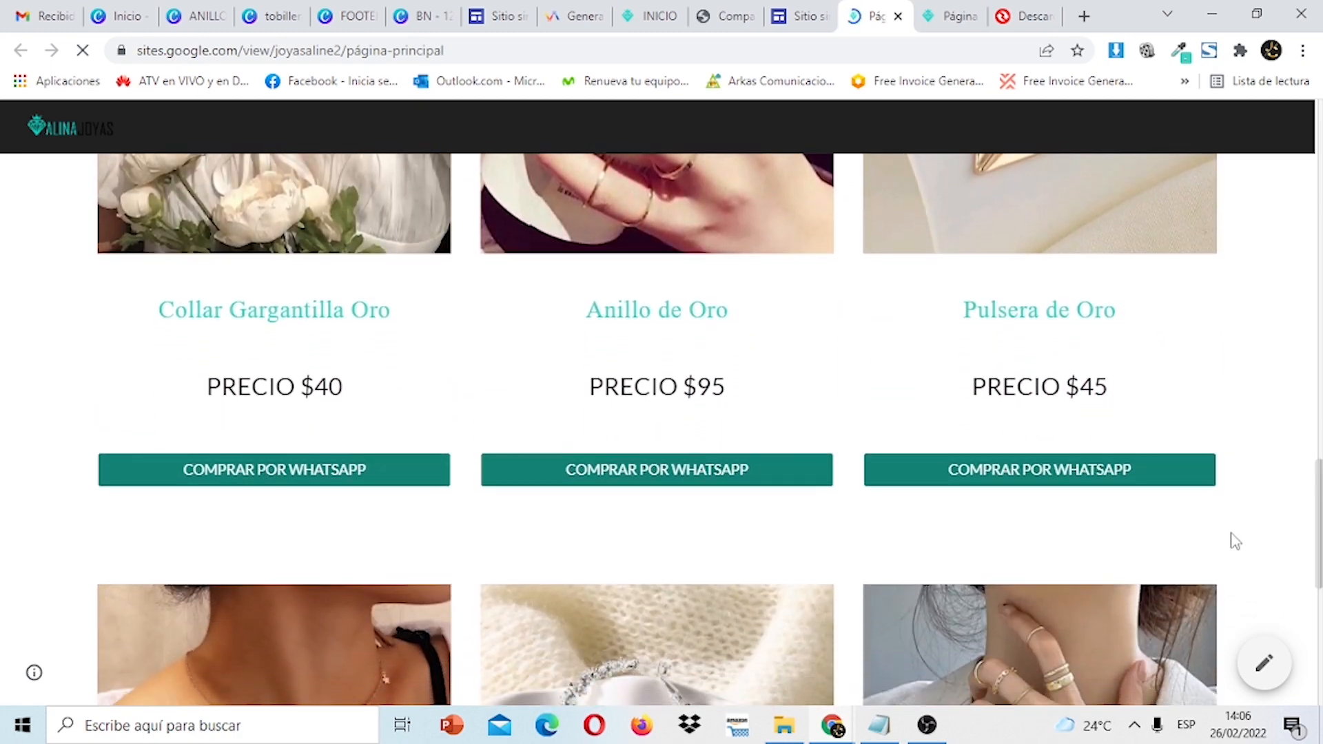
pyautogui.scroll(-8, 661, 413)
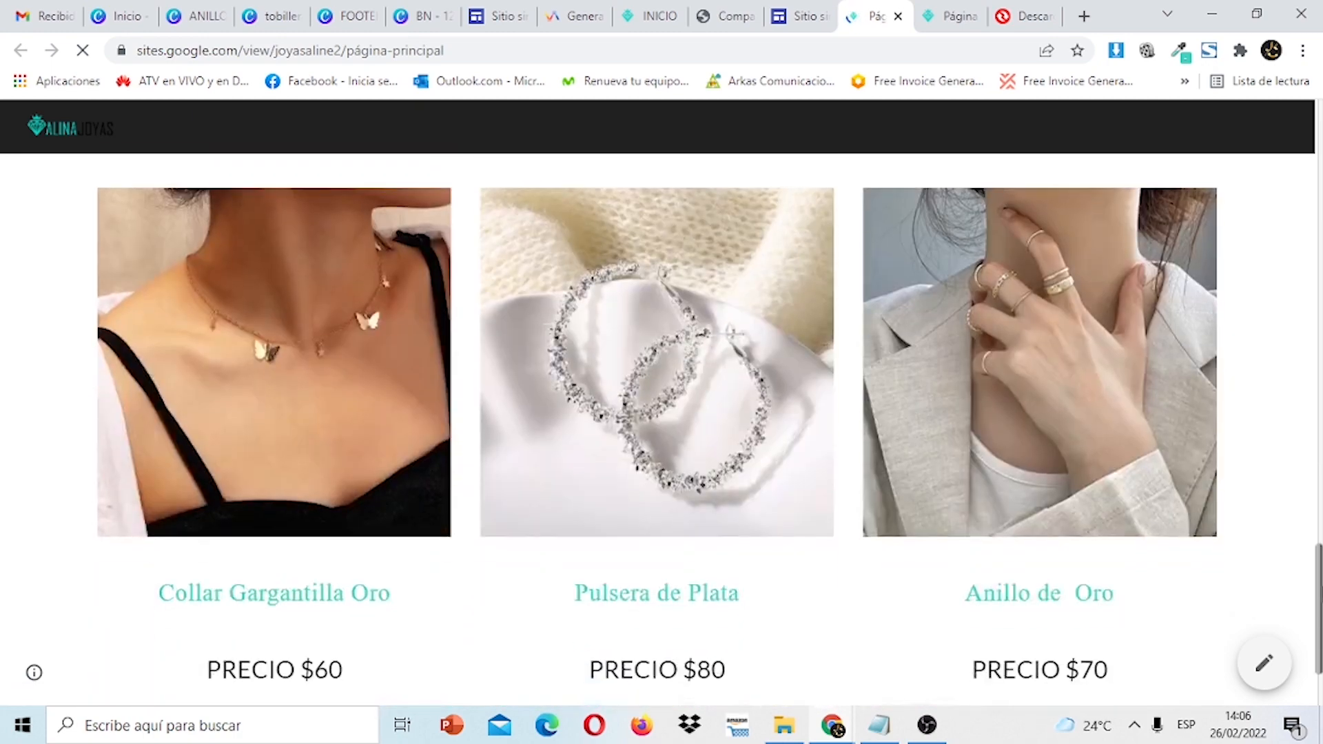
pyautogui.scroll(20, 662, 413)
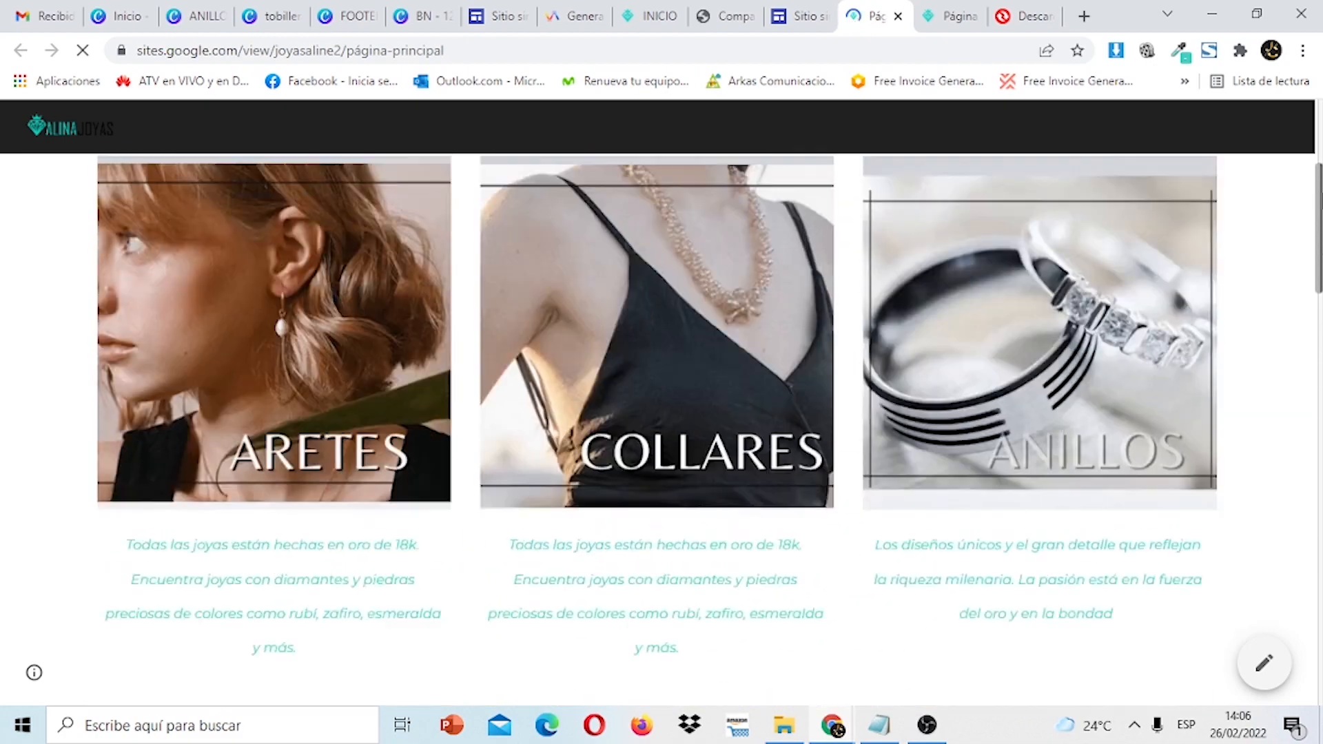
pyautogui.scroll(-12, 397, 226)
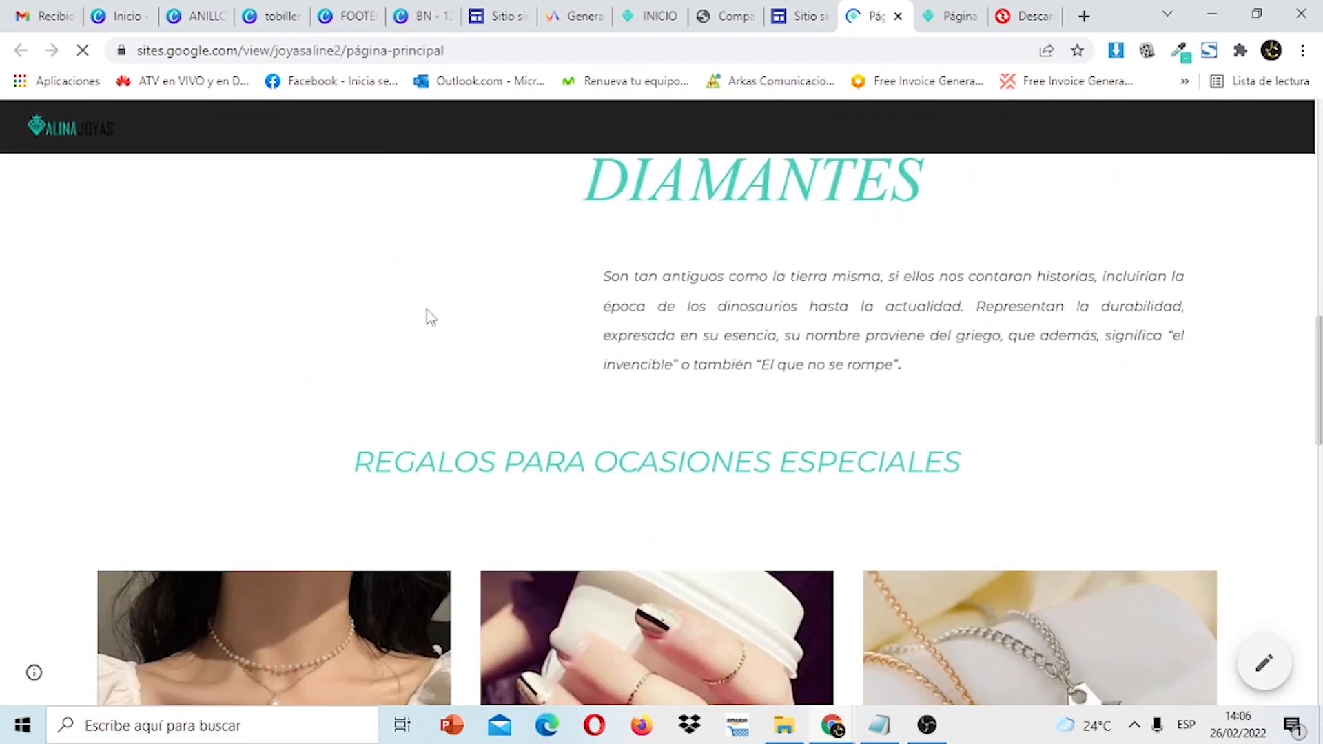
pyautogui.moveTo(1319, 422); pyautogui.dragTo(1321, 579)
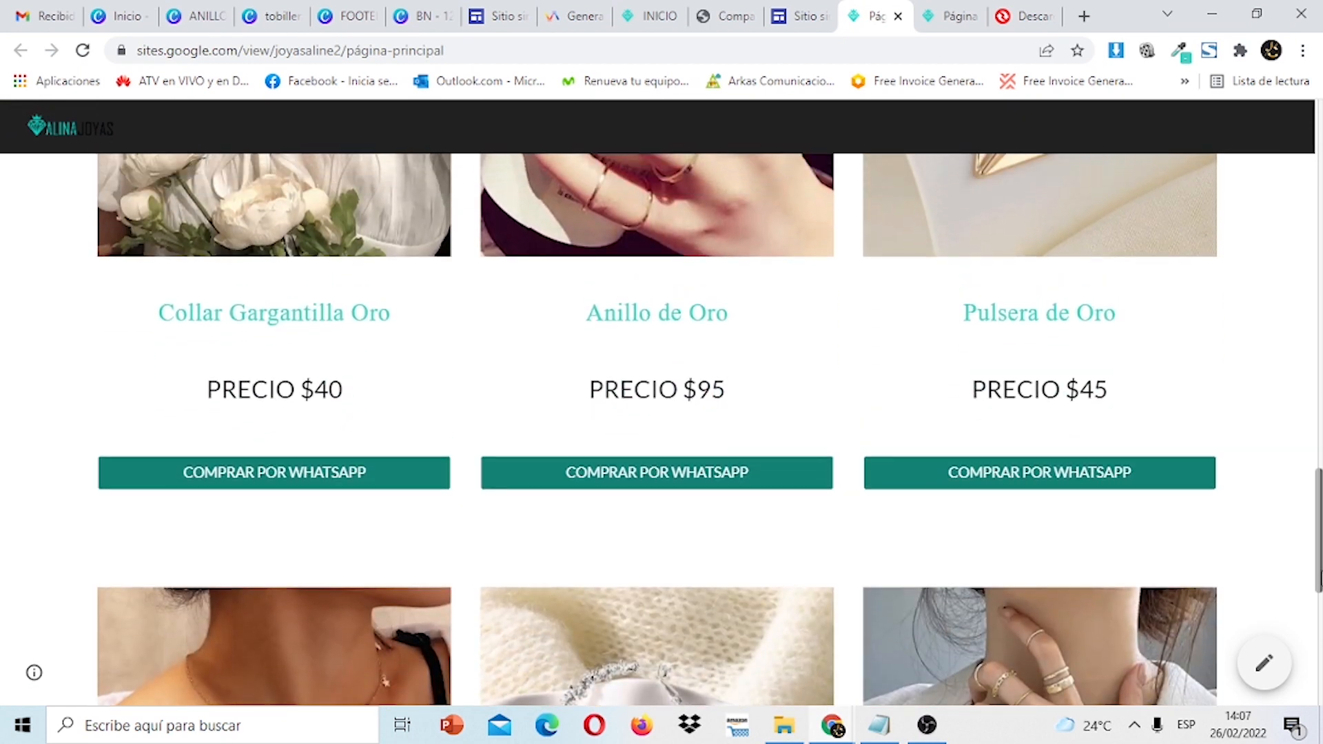
pyautogui.click(1042, 490)
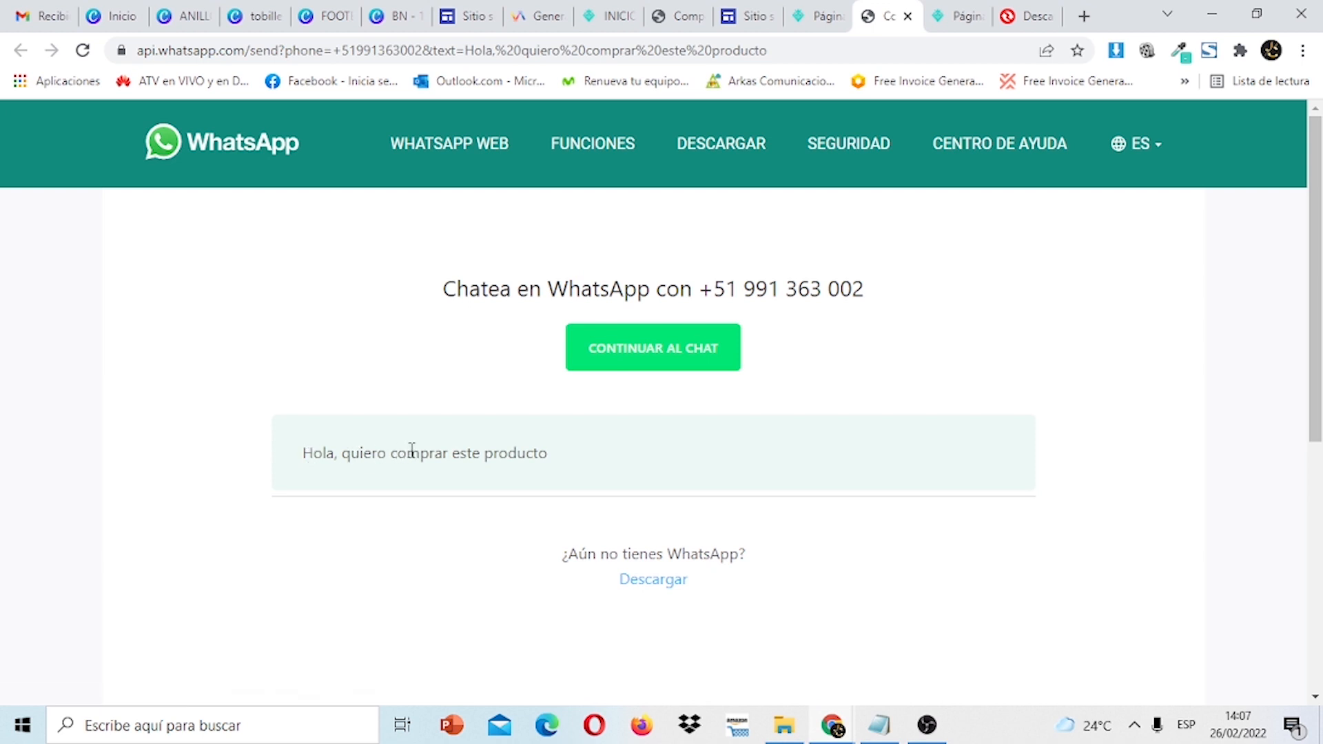
# Close the WhatsApp tab and scroll through the live product cards again.
pyautogui.click(907, 17)
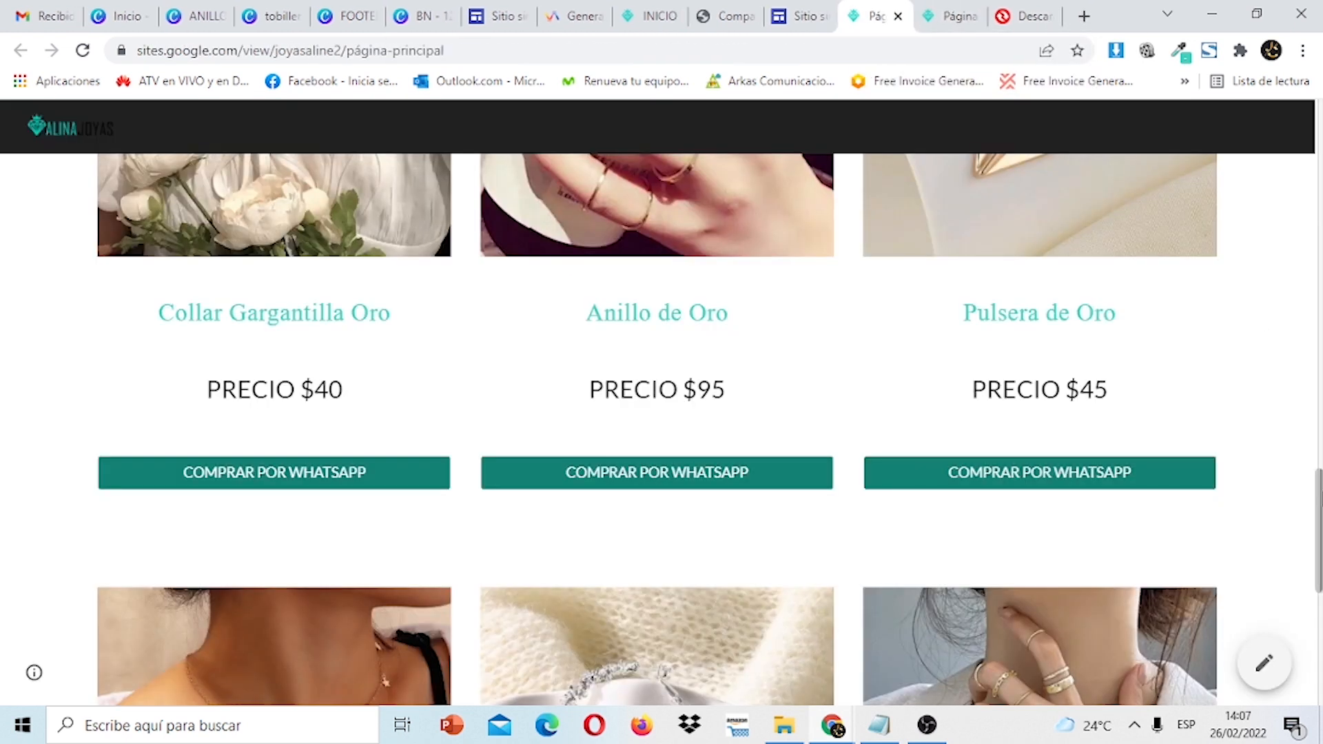
pyautogui.scroll(1, 710, 427)
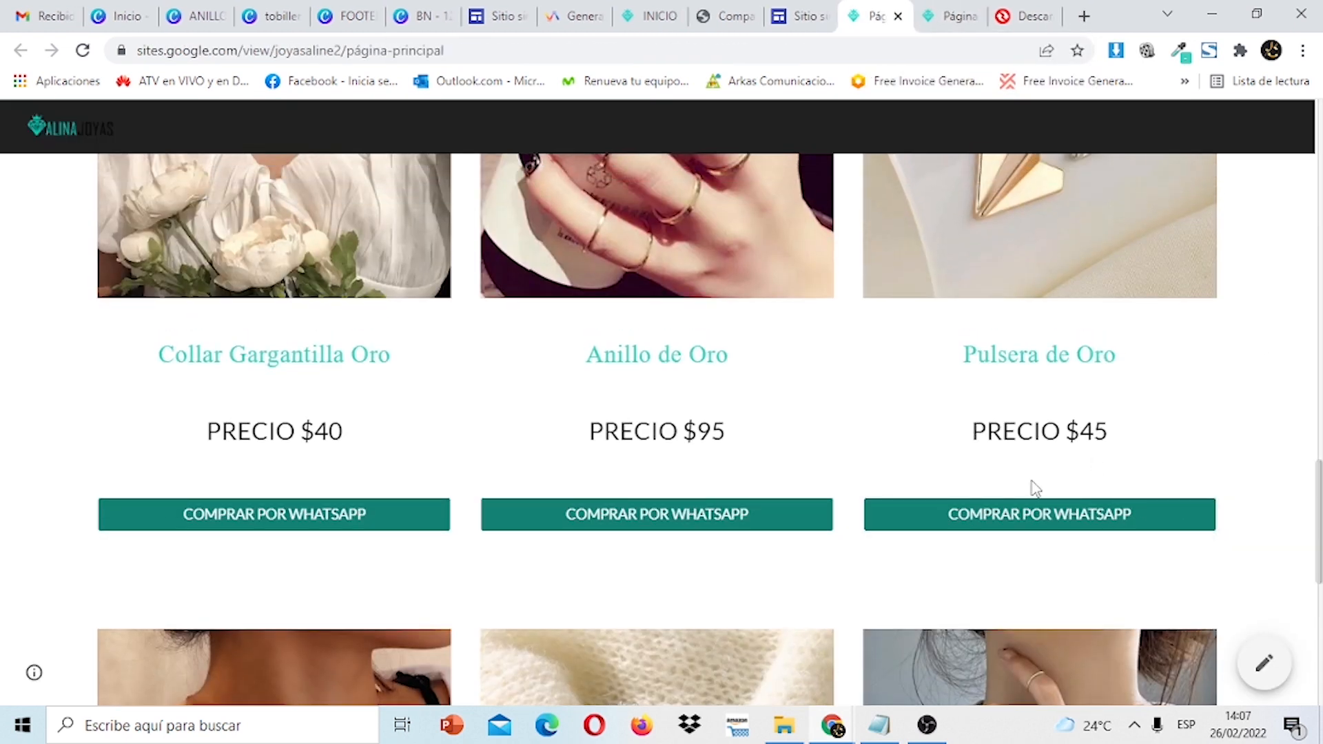
pyautogui.moveTo(1319, 496); pyautogui.dragTo(1294, 665)
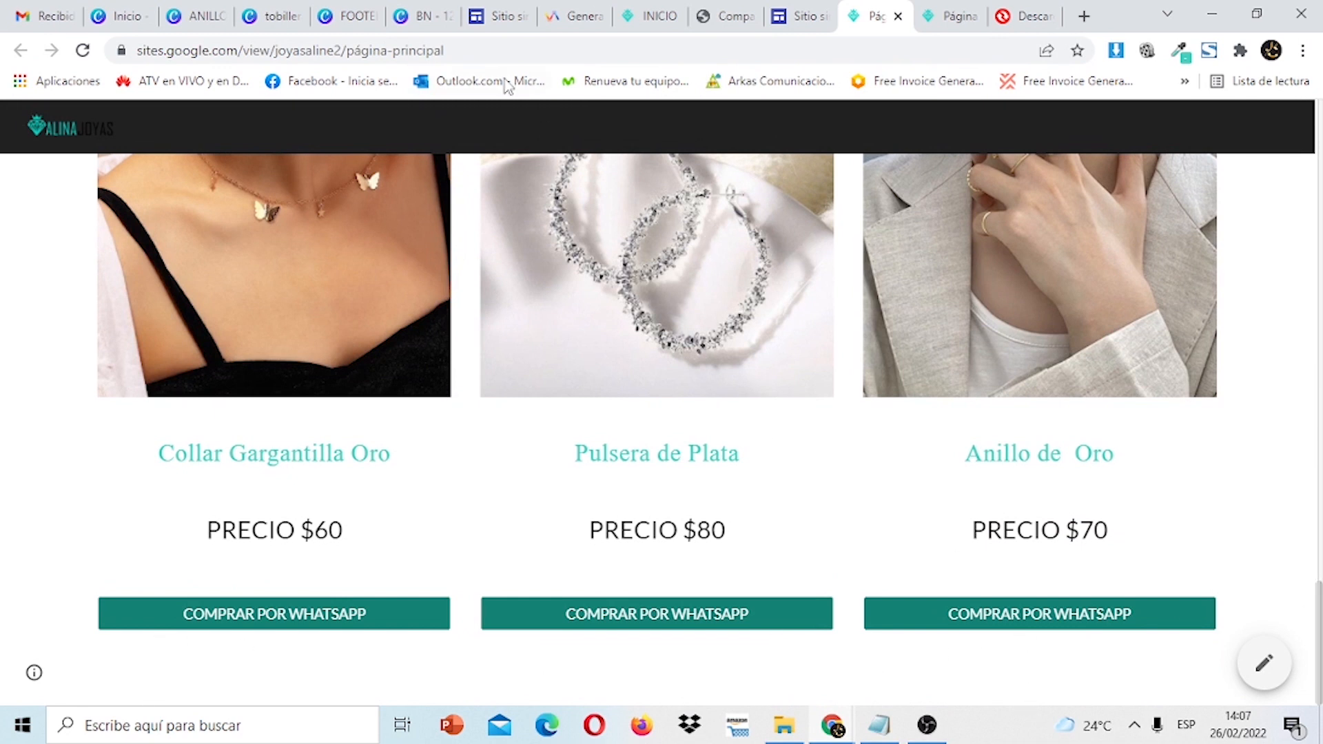
# Check the published INICIO footer map and the other published pages, then go to the Canva FOOTER design.
pyautogui.click(637, 17)
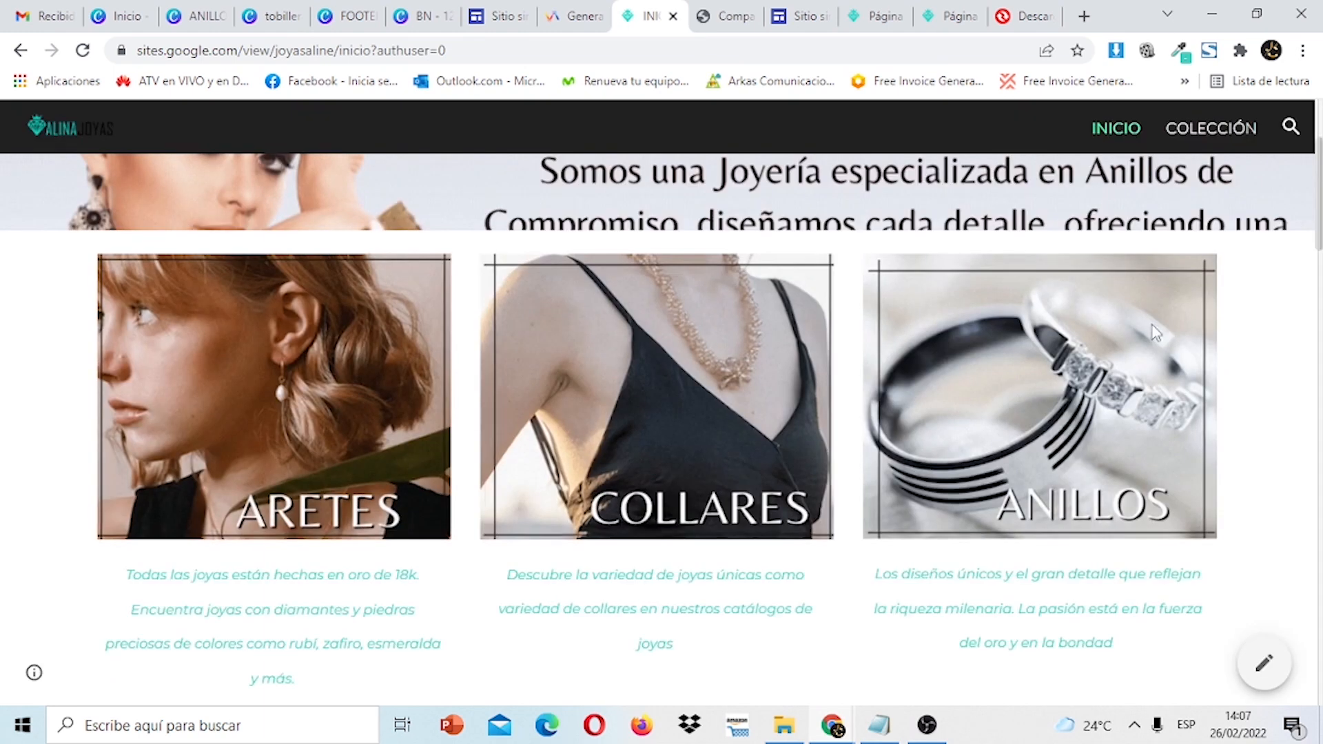
pyautogui.scroll(-10, 1151, 325)
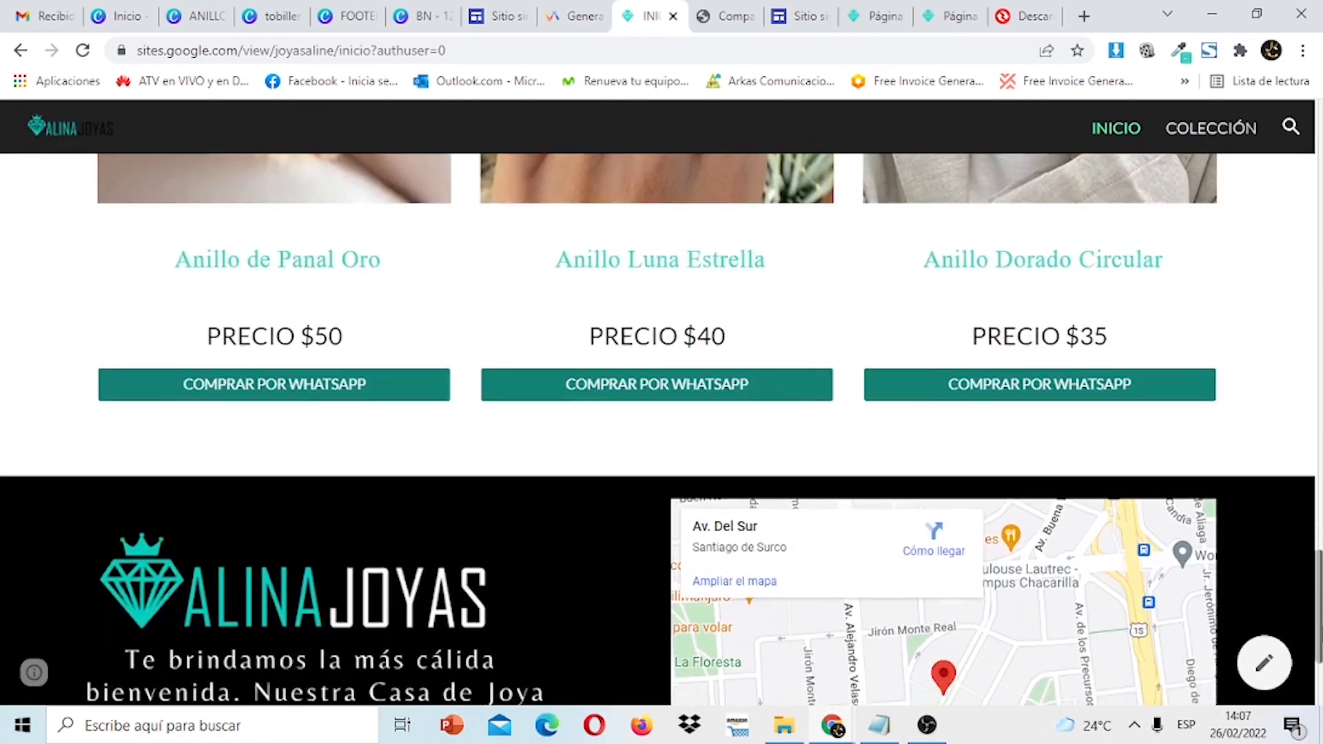
pyautogui.scroll(-3, 658, 413)
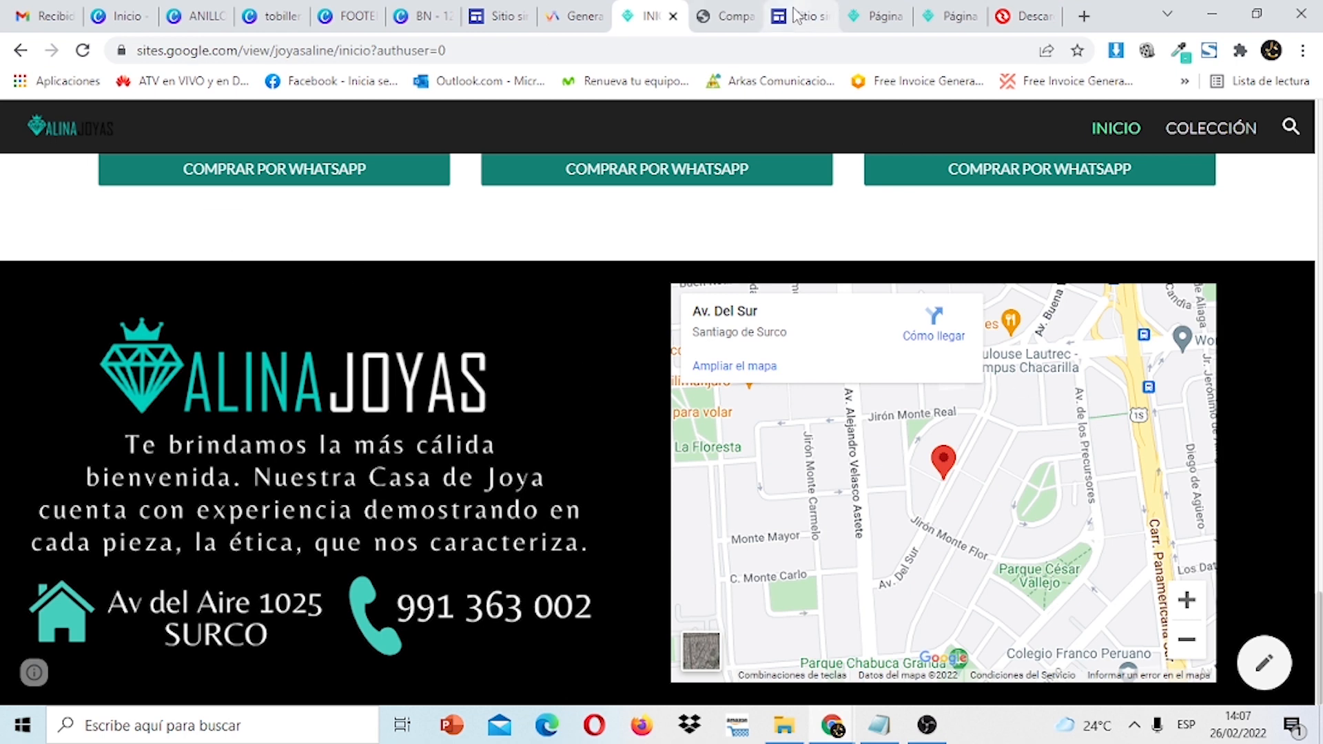
pyautogui.click(888, 14)
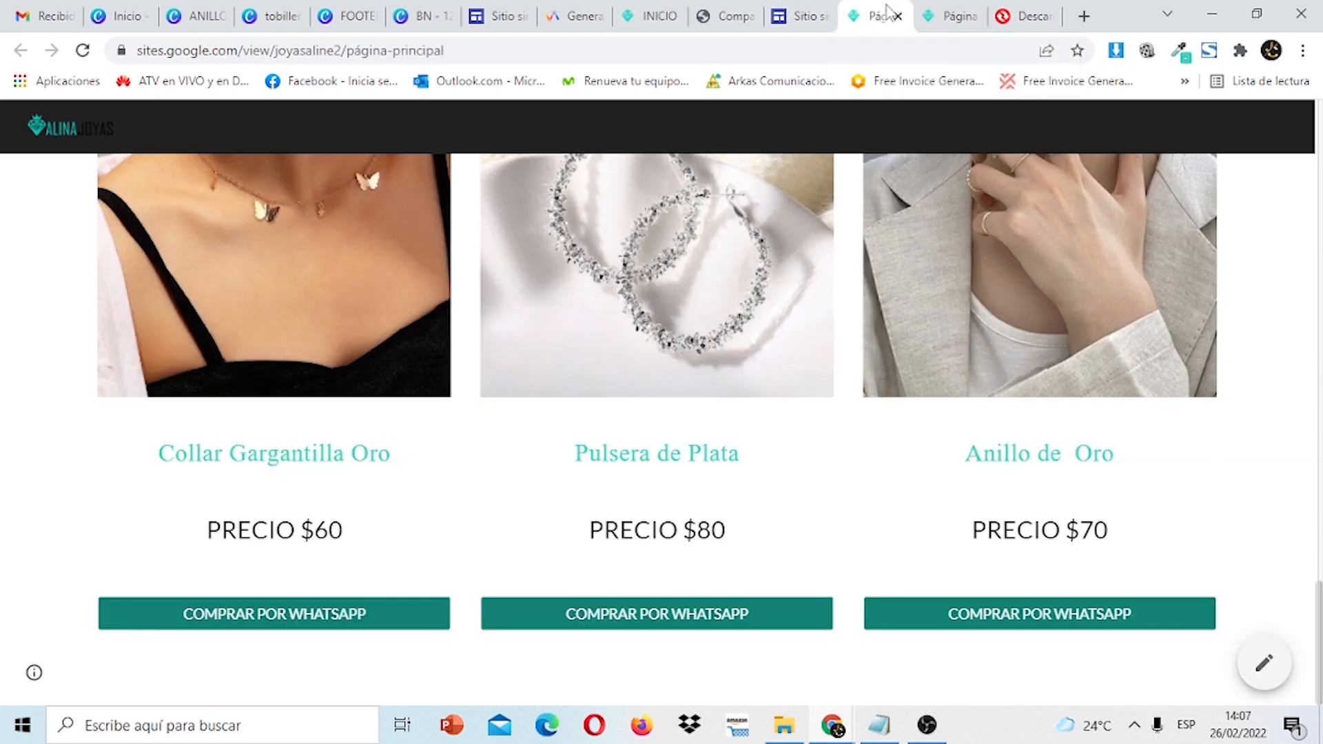
pyautogui.click(963, 20)
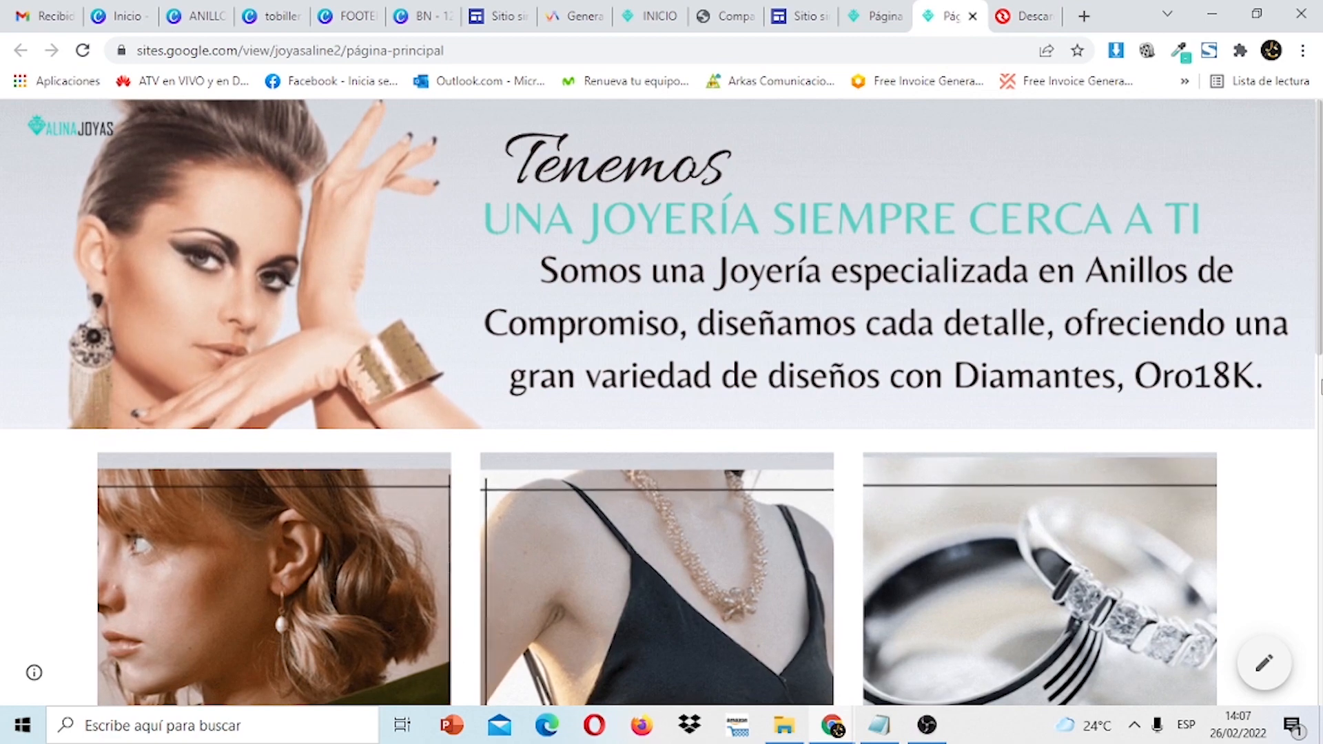
pyautogui.scroll(-9, 661, 400)
pyautogui.moveTo(1320, 591); pyautogui.dragTo(1319, 133)
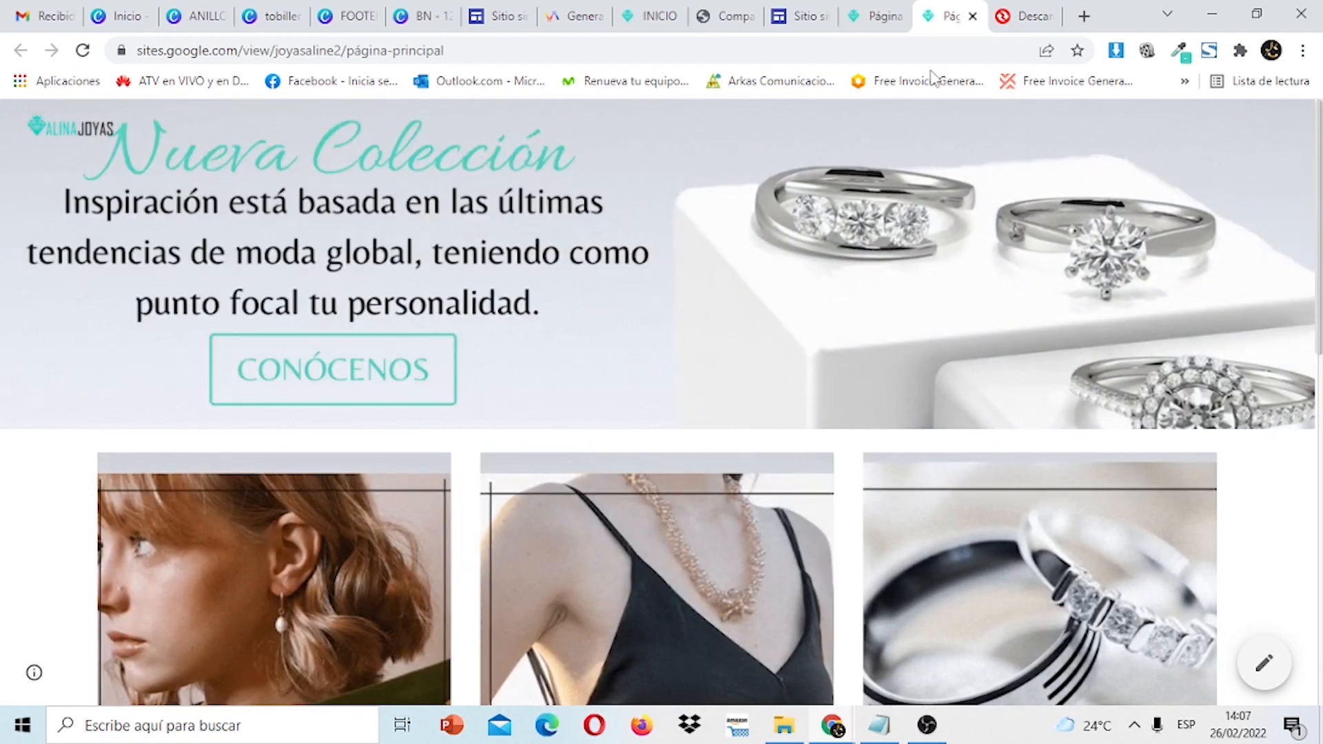
pyautogui.click(808, 30)
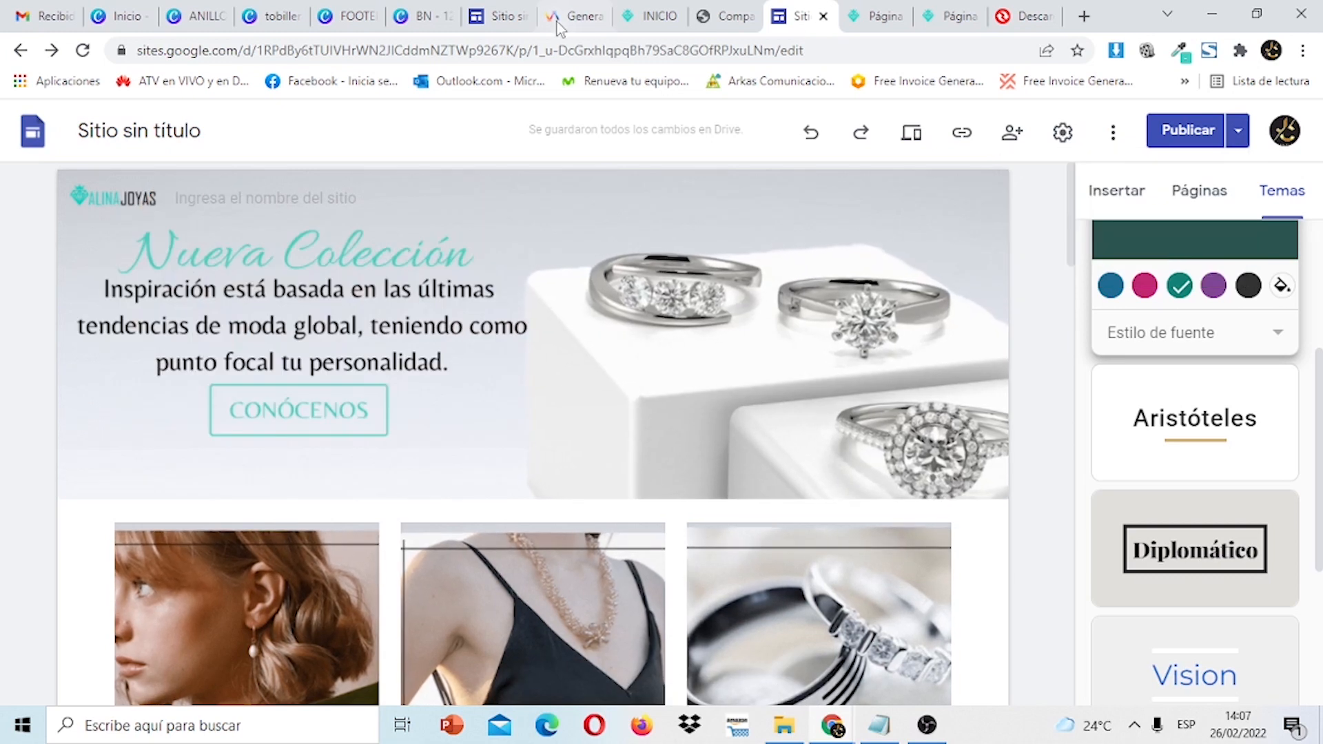
pyautogui.click(352, 16)
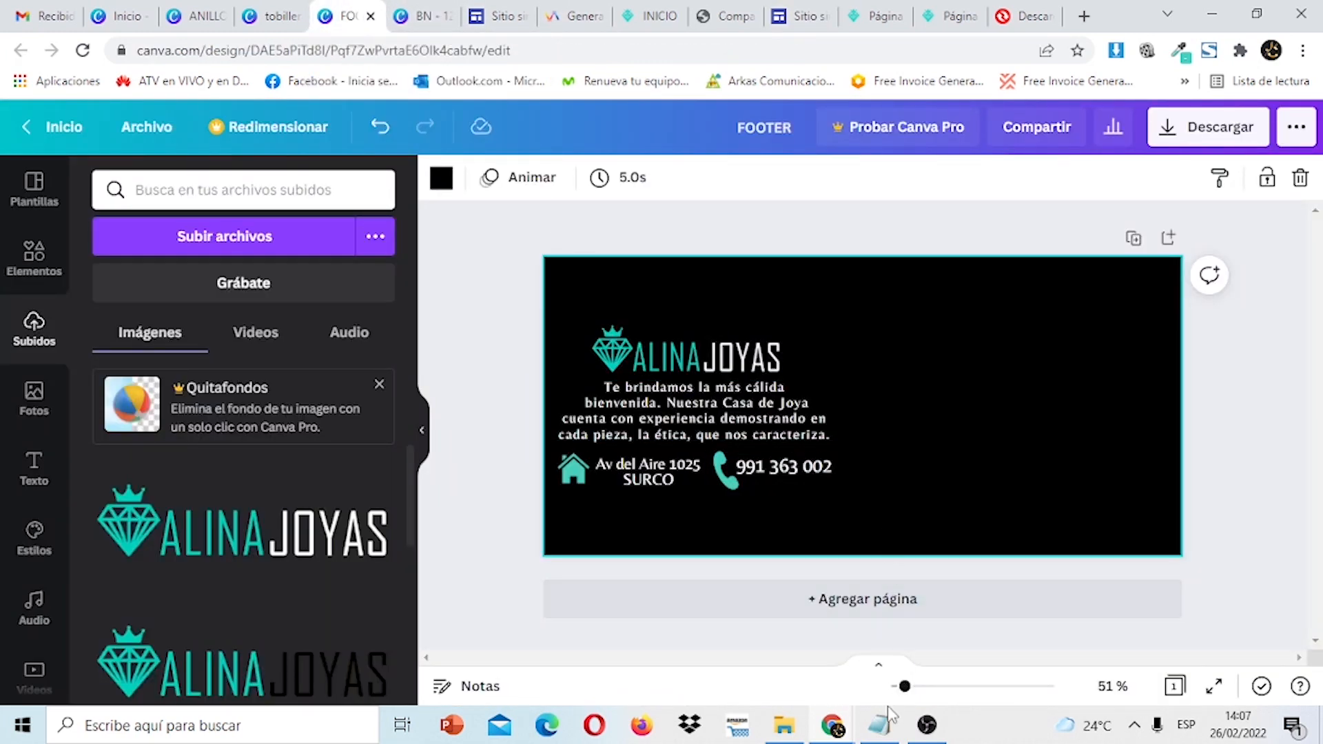
# Add a blank second page to the FOOTER design and place the ALINA JOYAS logo on it.
pyautogui.click(881, 737)
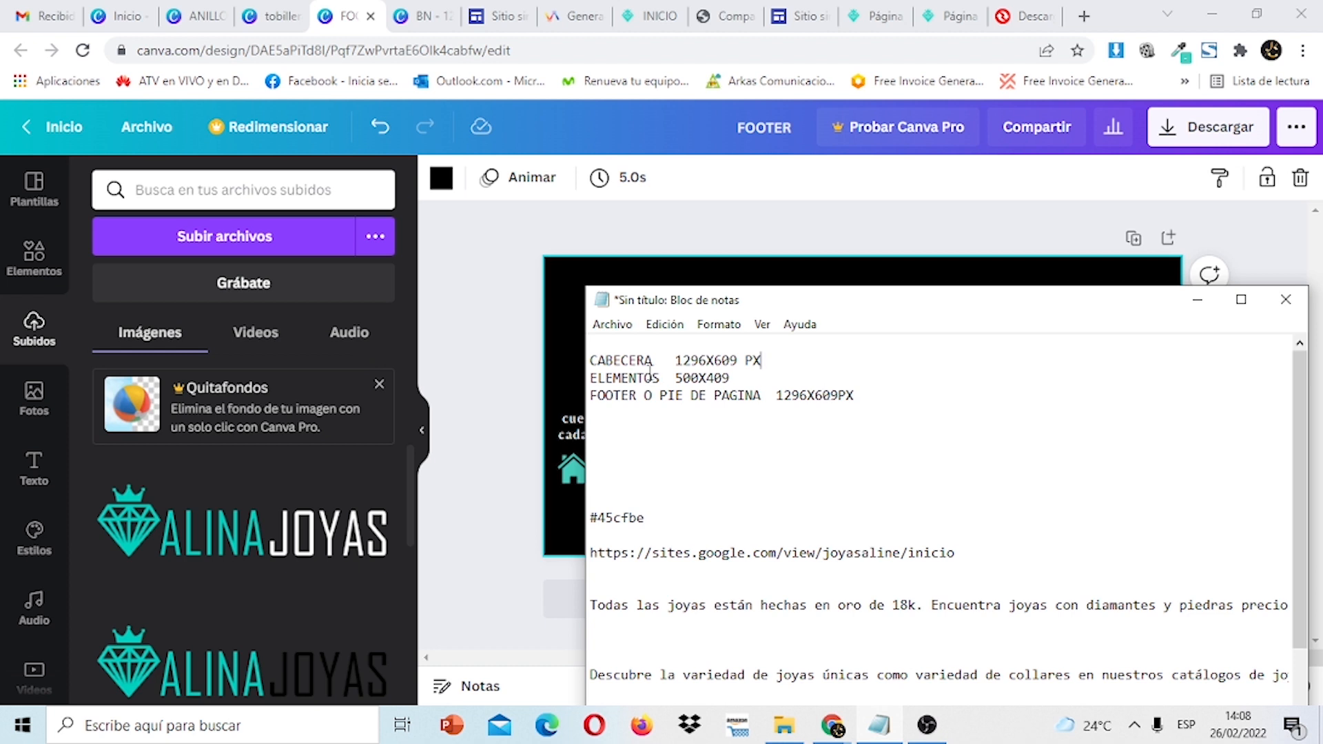
pyautogui.click(1199, 276)
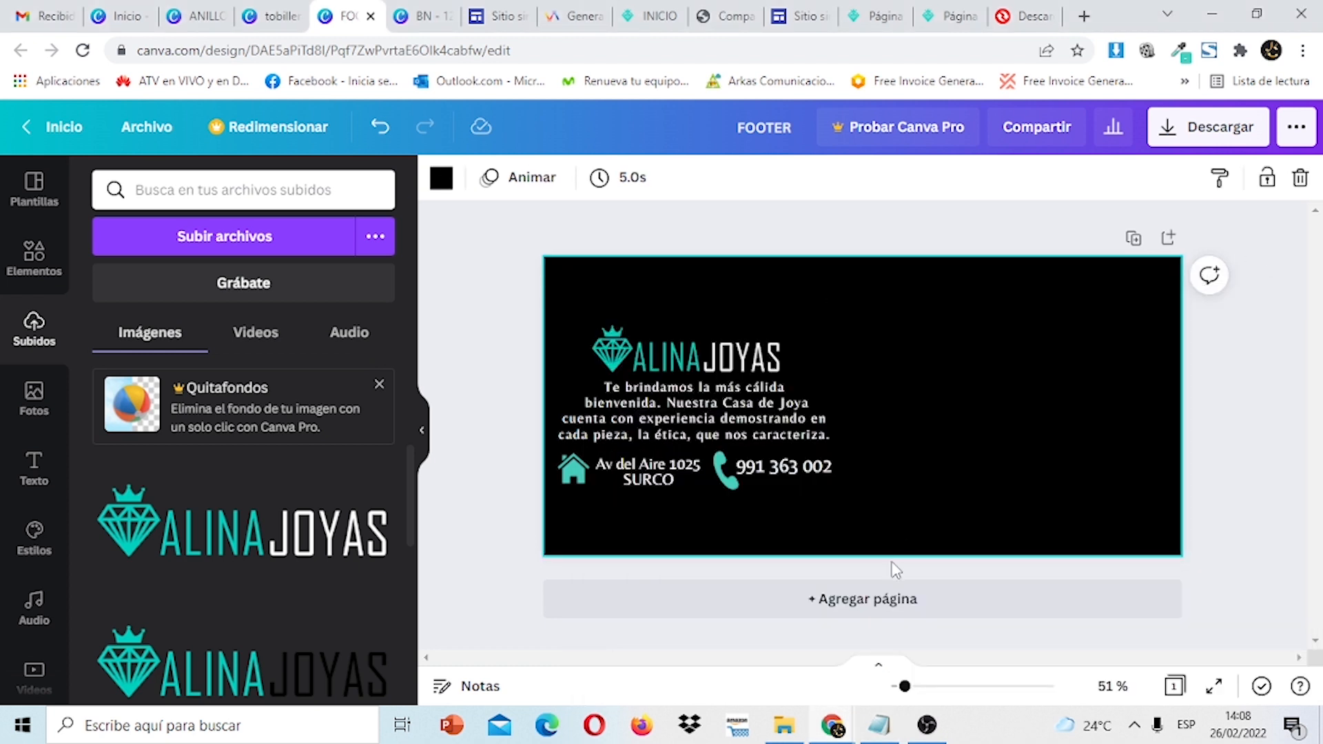
pyautogui.click(882, 600)
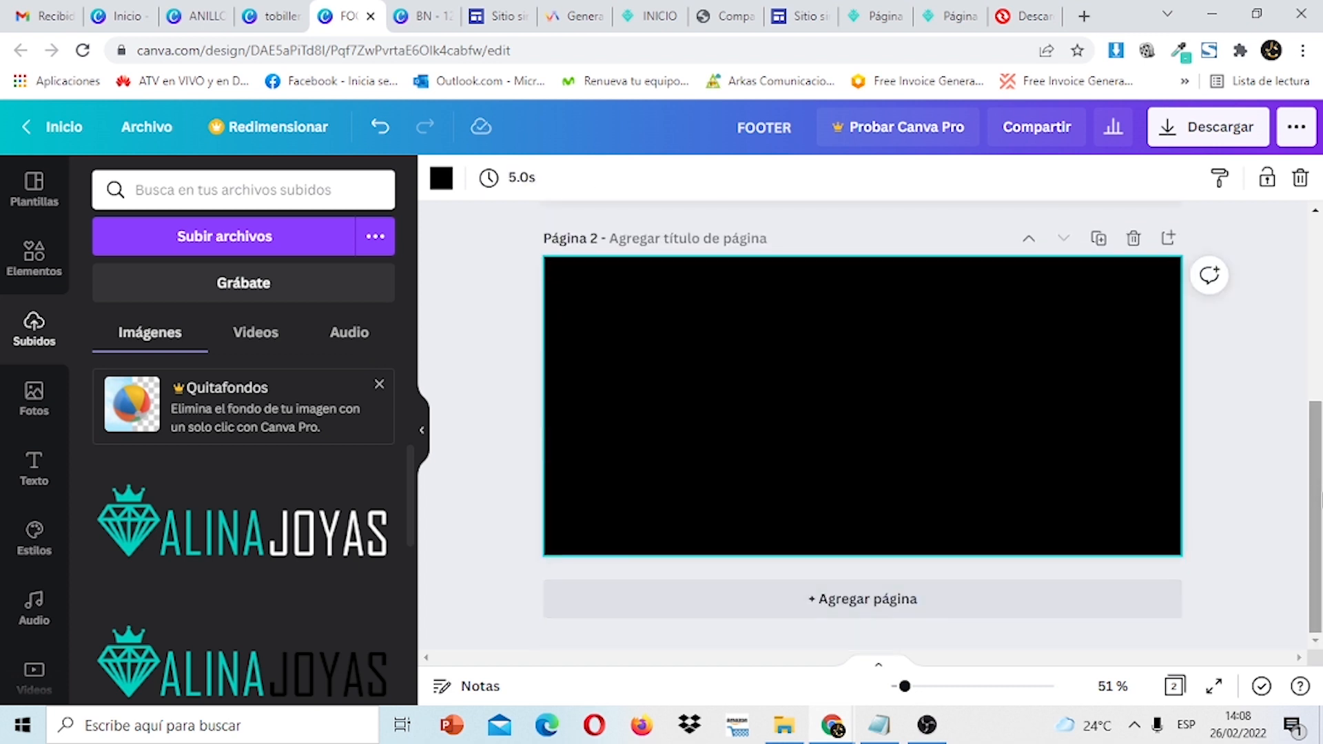
pyautogui.scroll(4, 1282, 372)
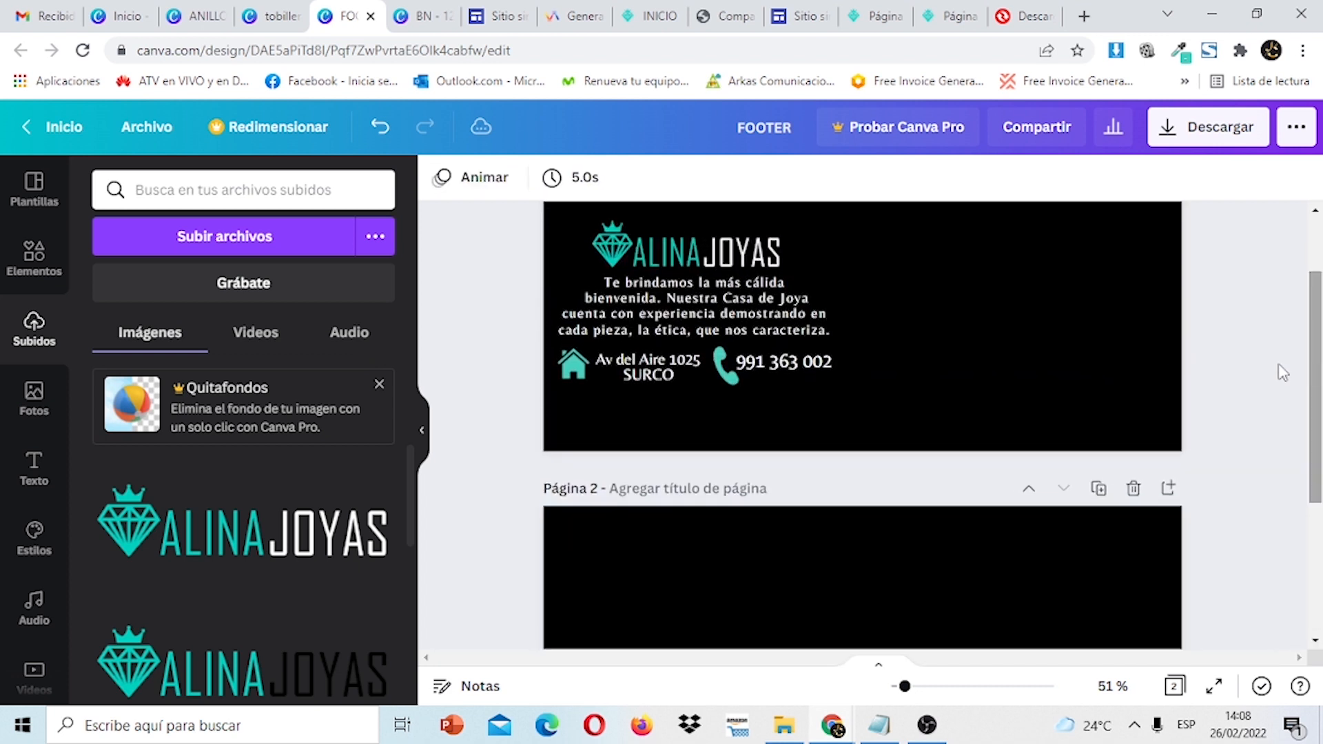
pyautogui.click(265, 548)
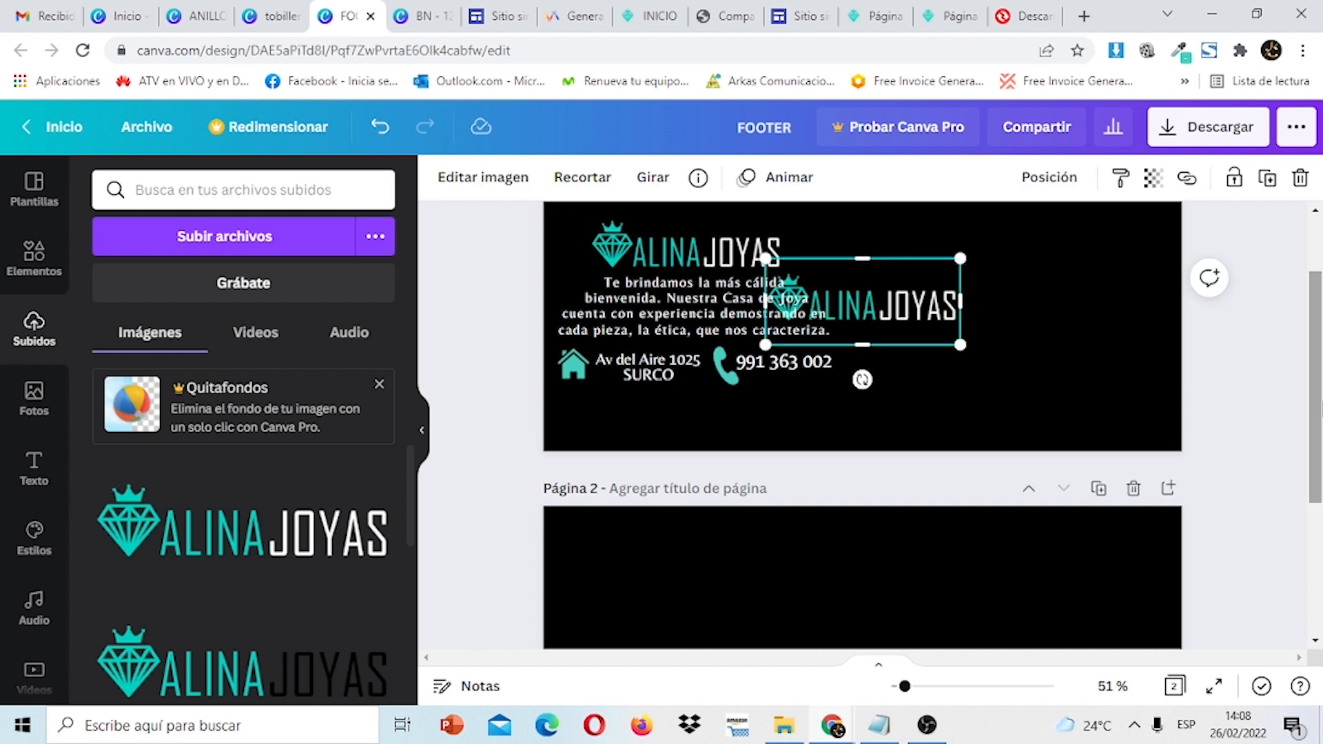
pyautogui.scroll(-1, 932, 287)
pyautogui.moveTo(932, 291); pyautogui.dragTo(733, 590)
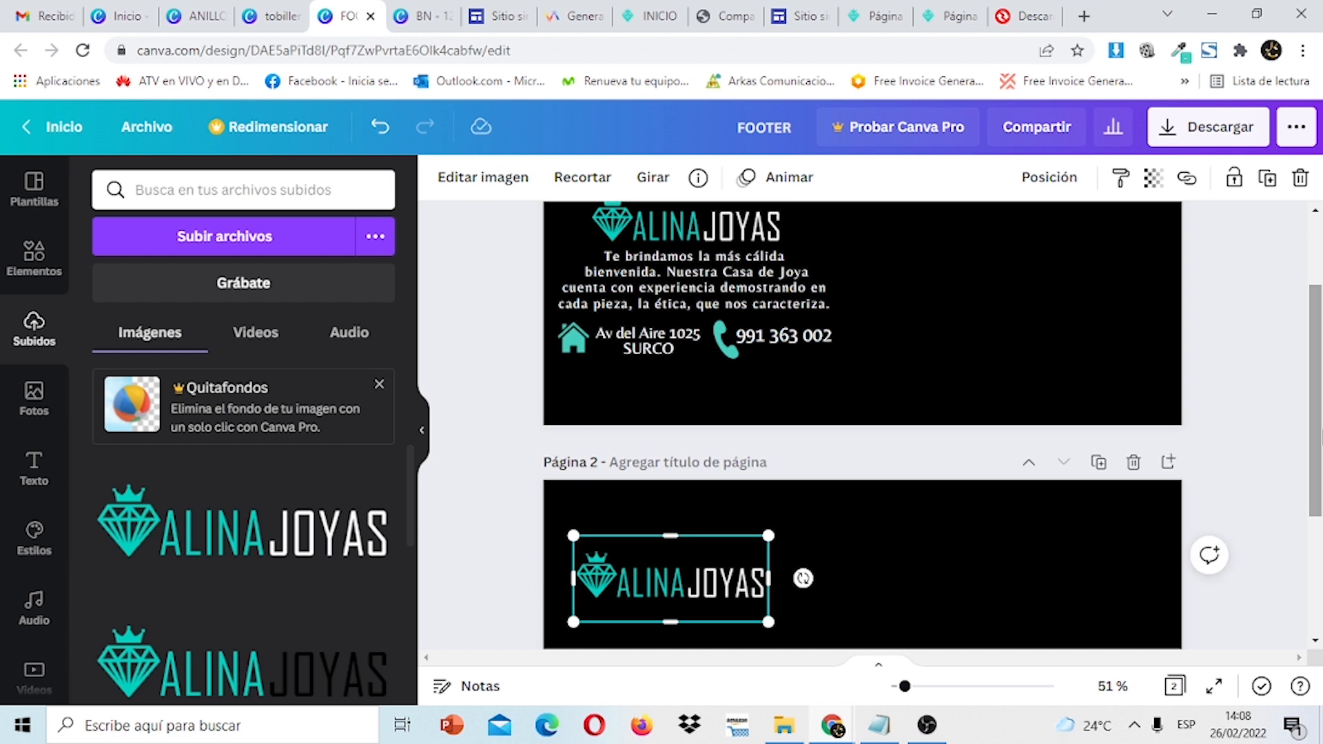
pyautogui.moveTo(1320, 446); pyautogui.dragTo(1320, 528)
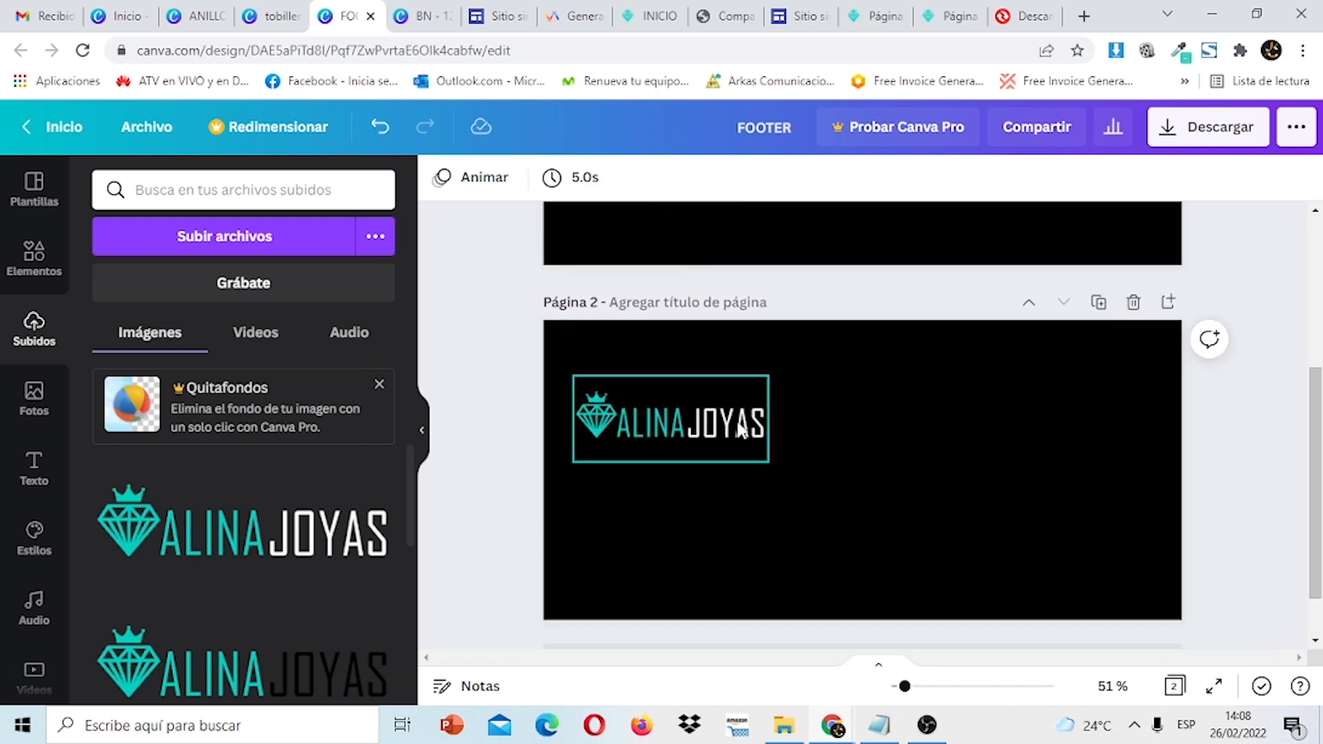
pyautogui.click(718, 425)
pyautogui.moveTo(718, 425); pyautogui.dragTo(711, 442)
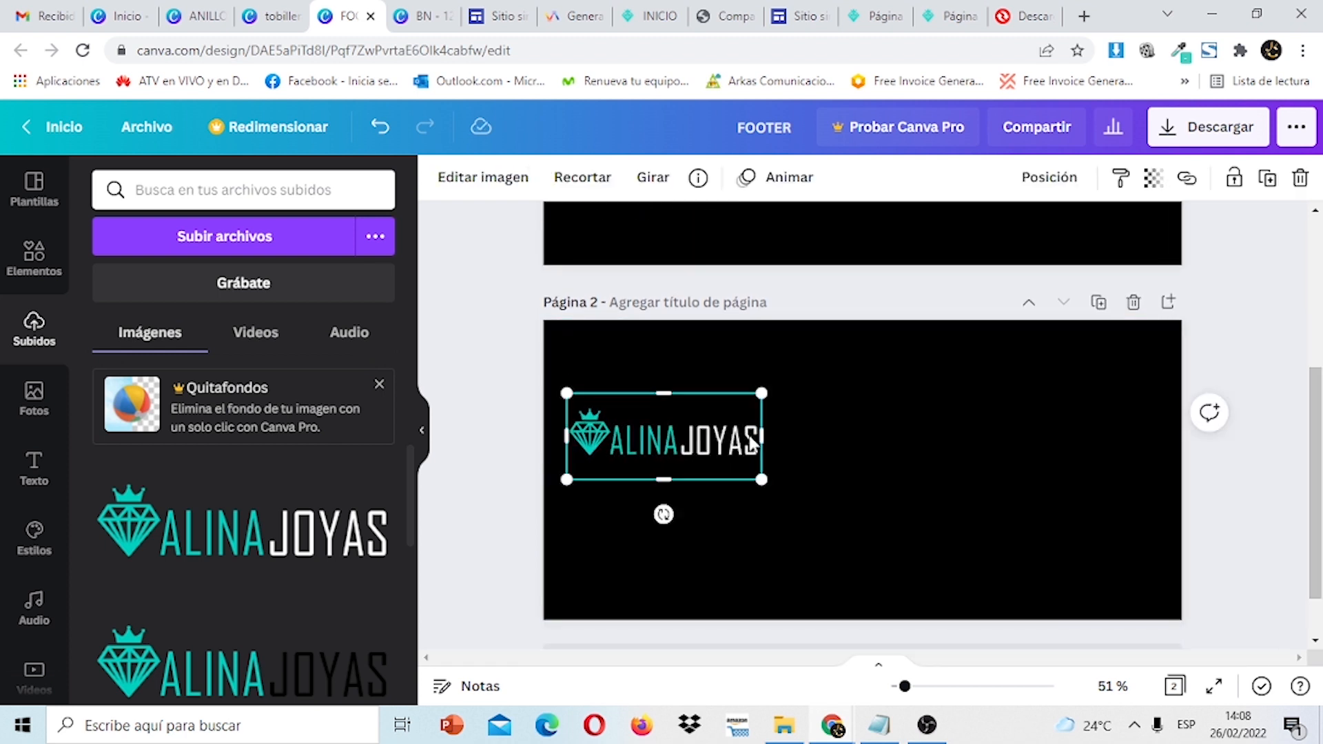
pyautogui.moveTo(1321, 427); pyautogui.dragTo(1321, 334)
# Duplicate the welcome text and position the copy beneath the logo on page 2.
pyautogui.click(813, 307)
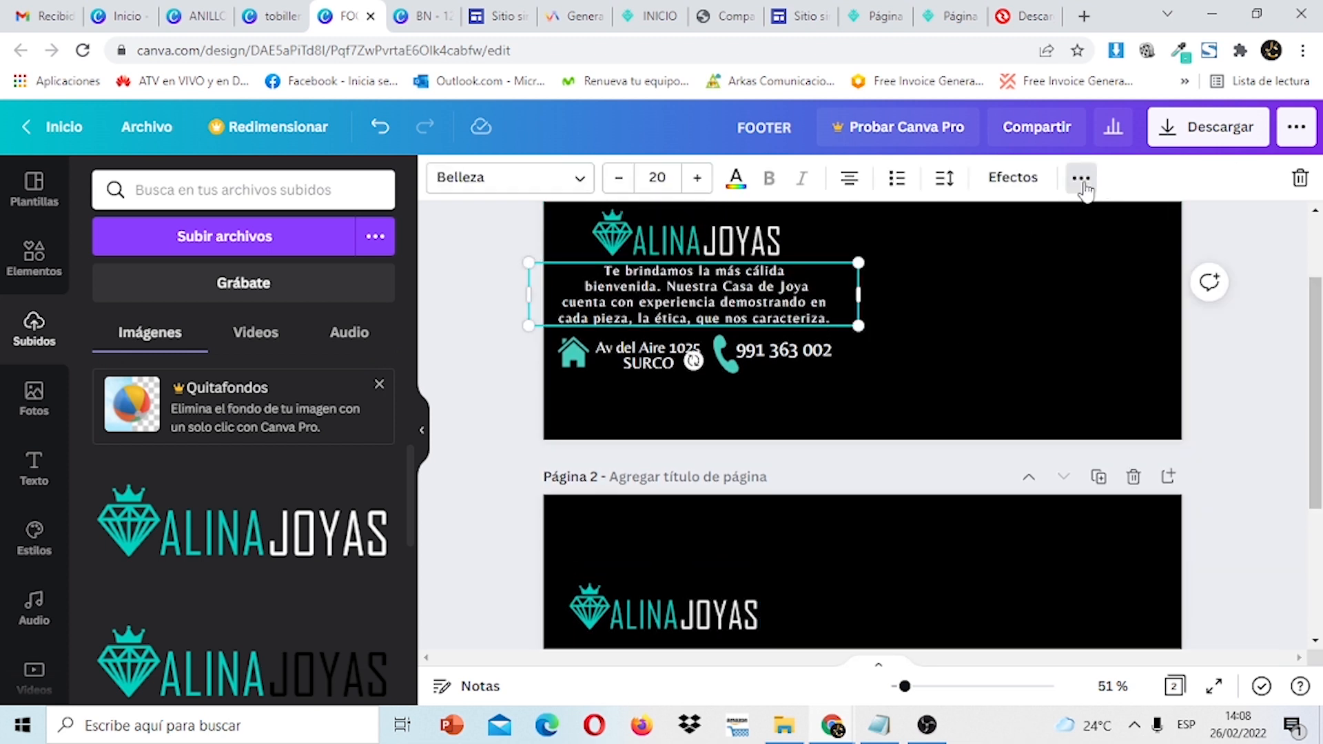
pyautogui.click(1081, 181)
pyautogui.click(1072, 225)
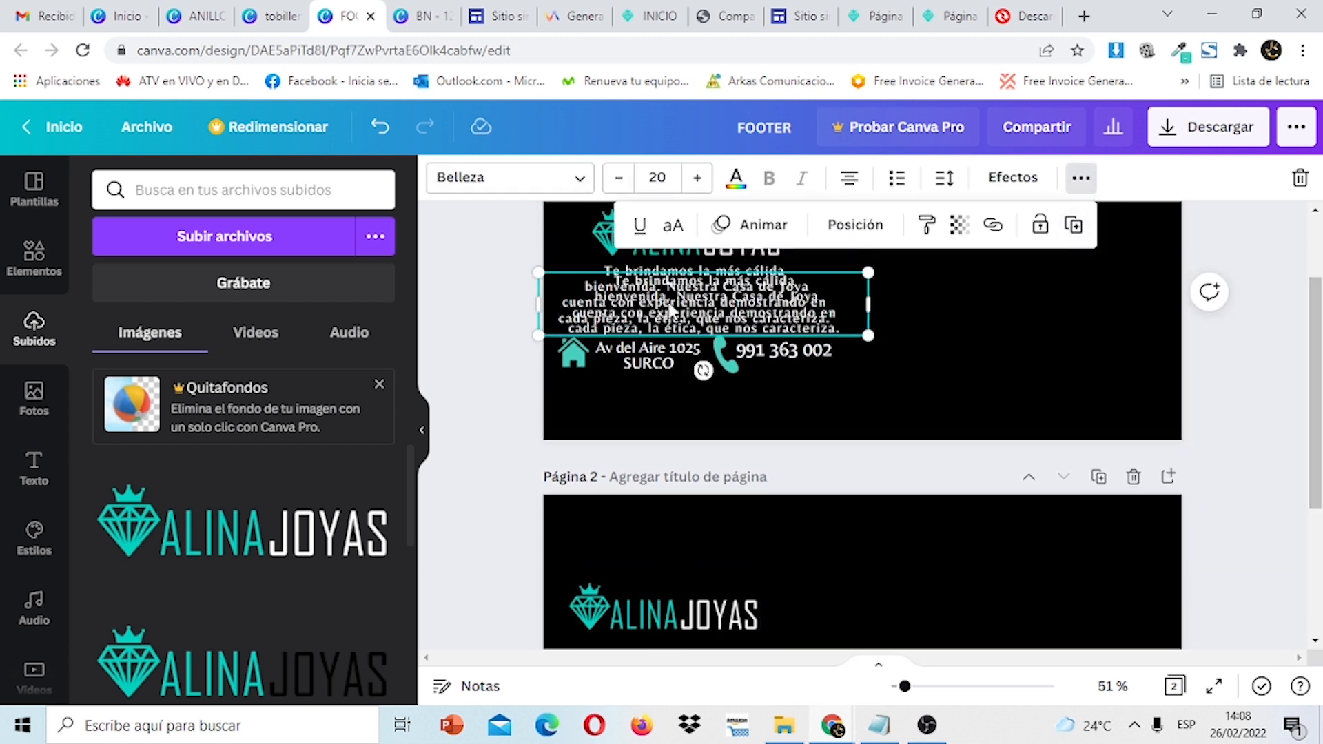
pyautogui.moveTo(669, 312); pyautogui.dragTo(652, 644)
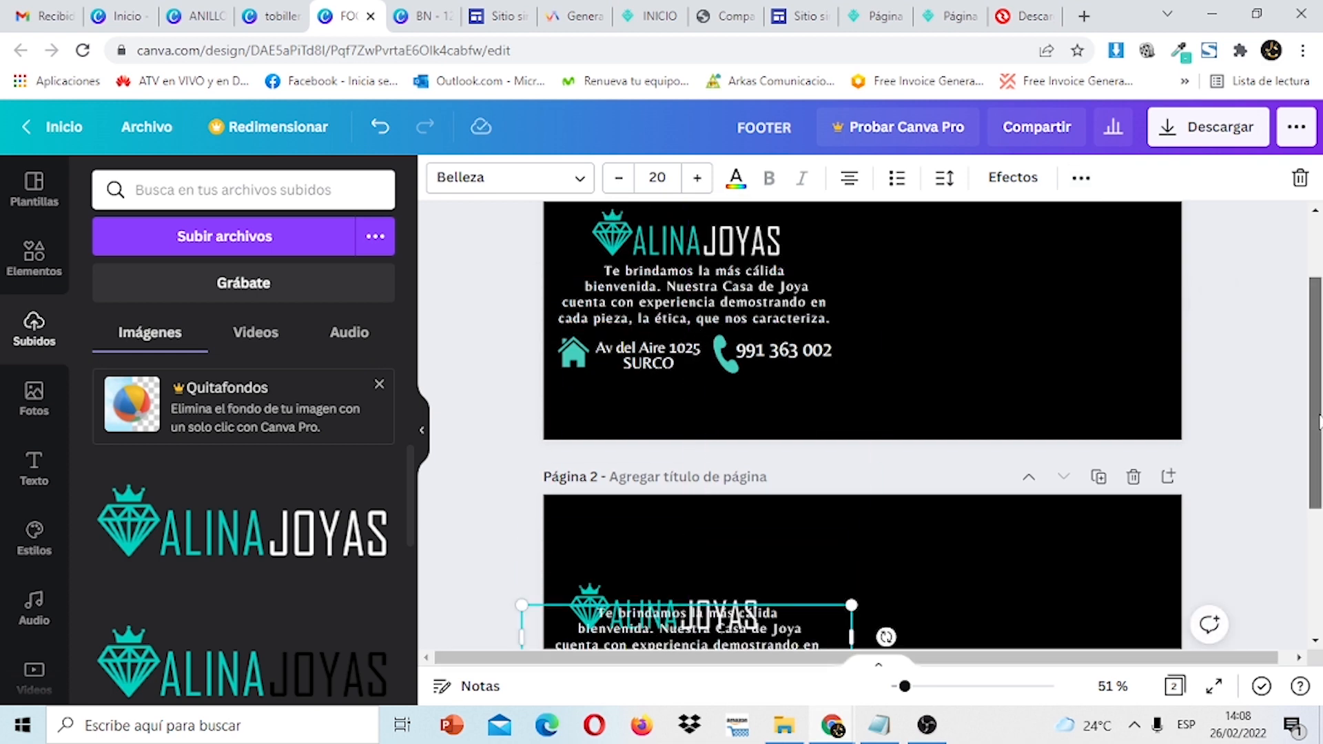
pyautogui.moveTo(1321, 421); pyautogui.dragTo(1320, 537)
pyautogui.moveTo(773, 403); pyautogui.dragTo(772, 445)
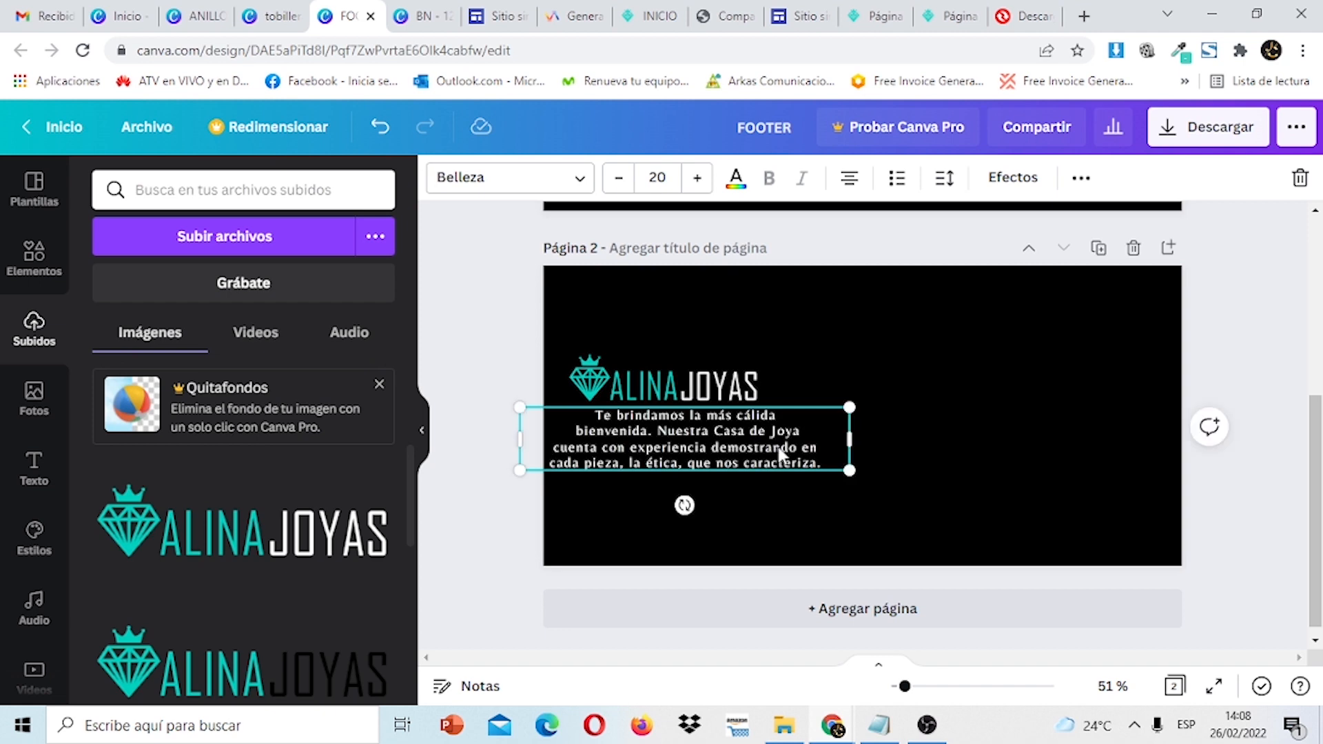
pyautogui.click(1162, 449)
pyautogui.moveTo(1321, 517); pyautogui.dragTo(1321, 424)
pyautogui.scroll(-1, 862, 572)
pyautogui.click(713, 551)
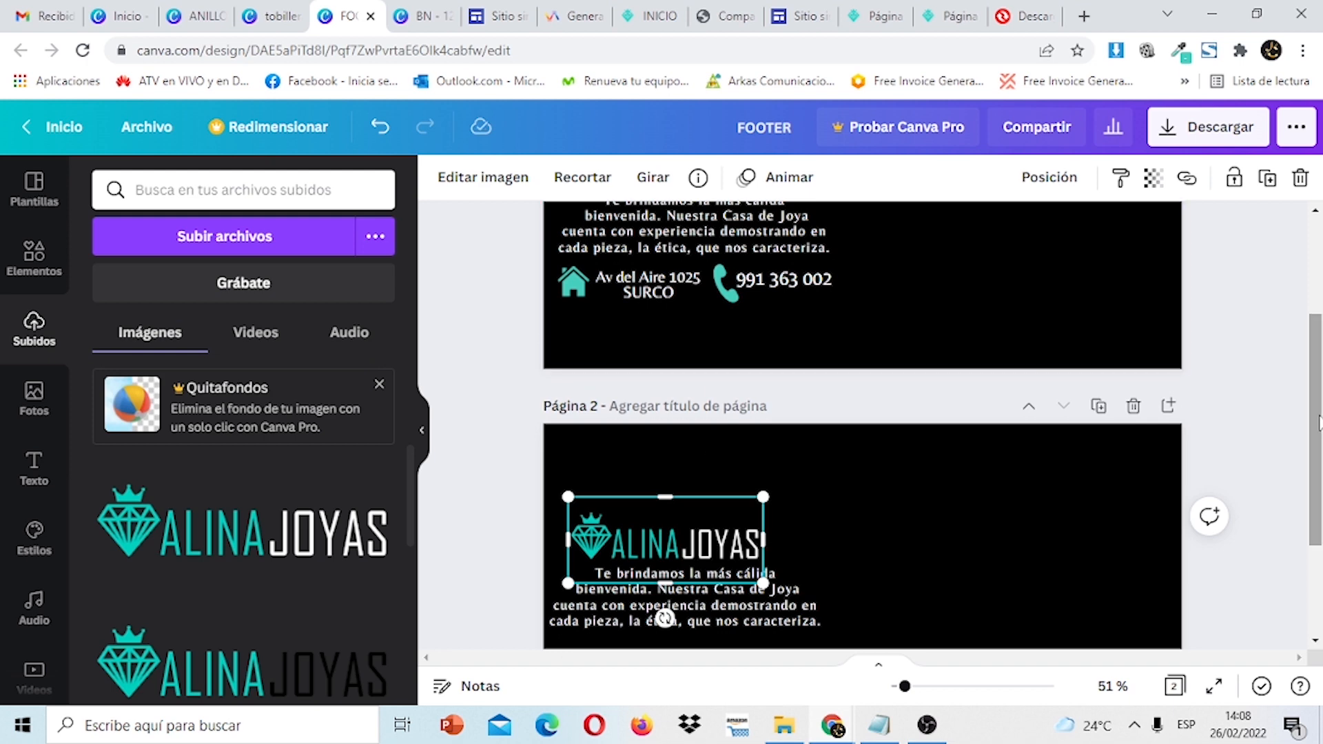
pyautogui.moveTo(1320, 424); pyautogui.dragTo(1319, 514)
pyautogui.click(841, 481)
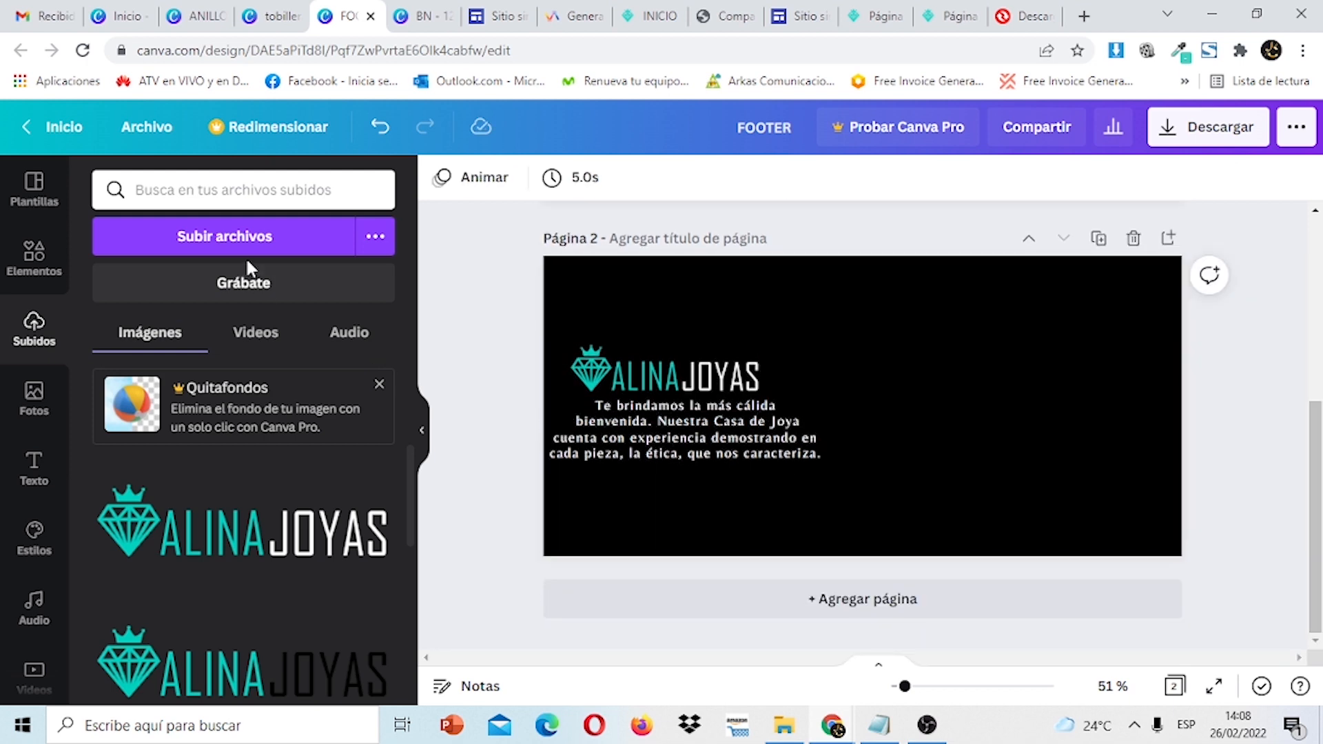
# Add a 'home' house icon, colour it teal, and place it below the welcome paragraph.
pyautogui.click(36, 272)
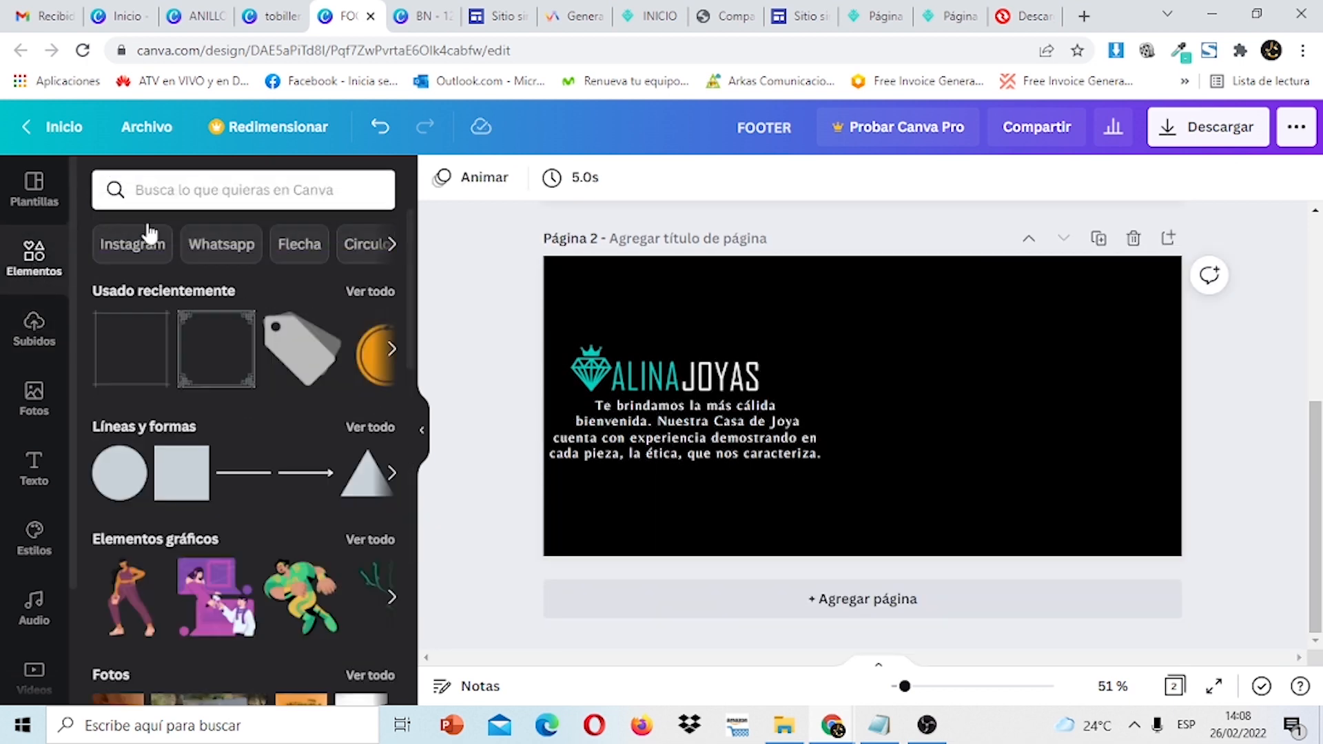
pyautogui.click(225, 197)
pyautogui.write('home')
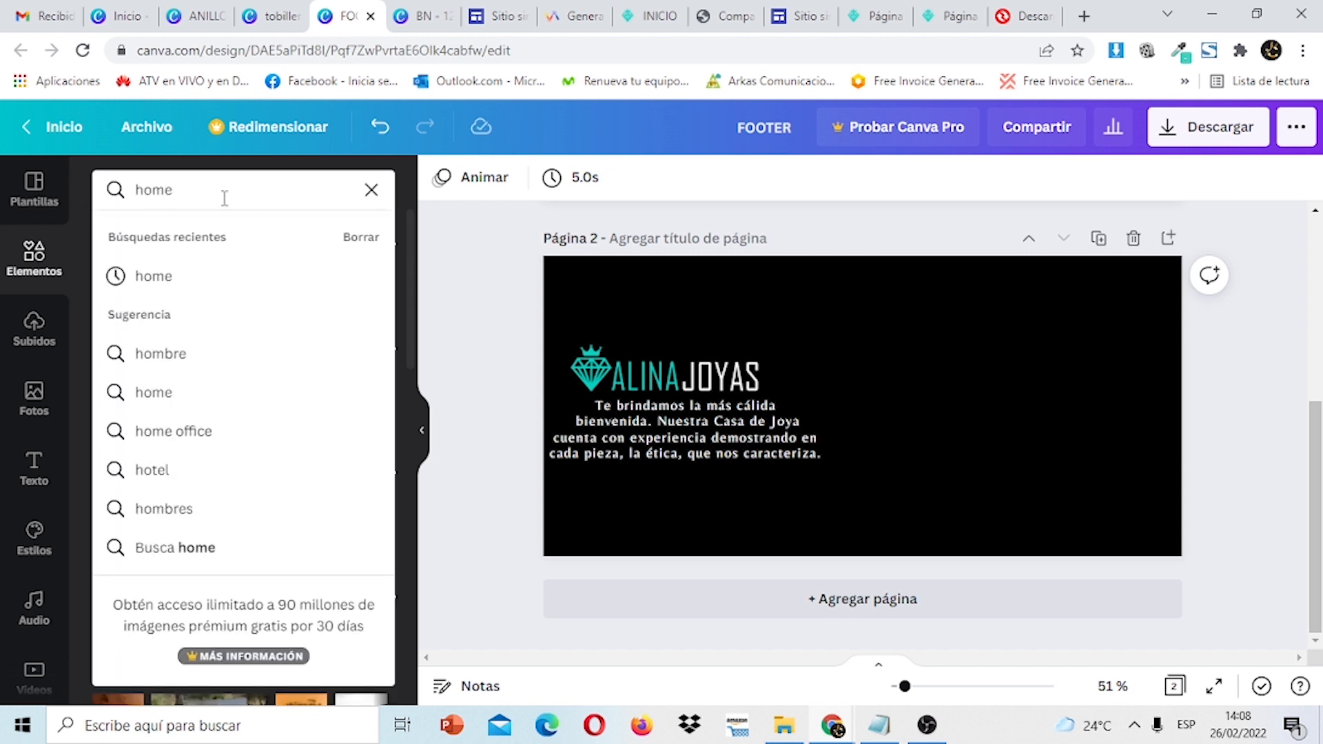
pyautogui.press('Return')
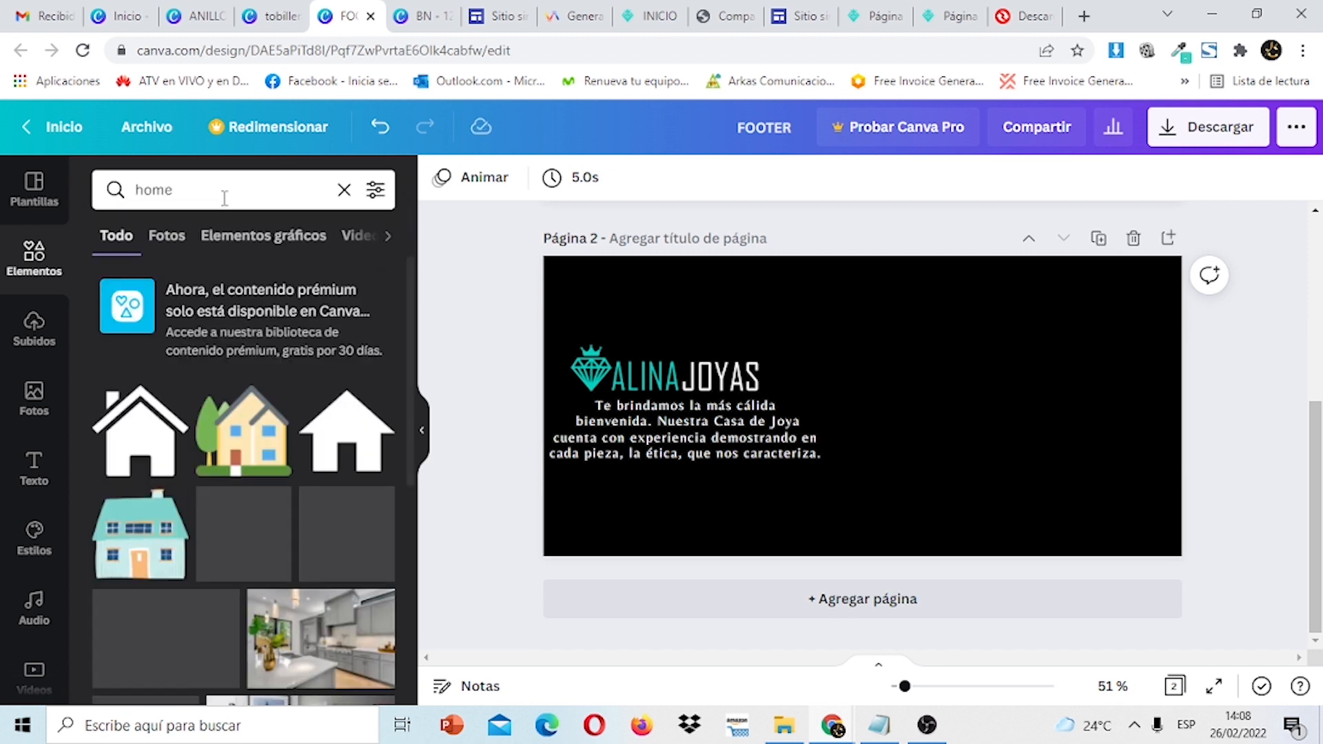
pyautogui.click(135, 441)
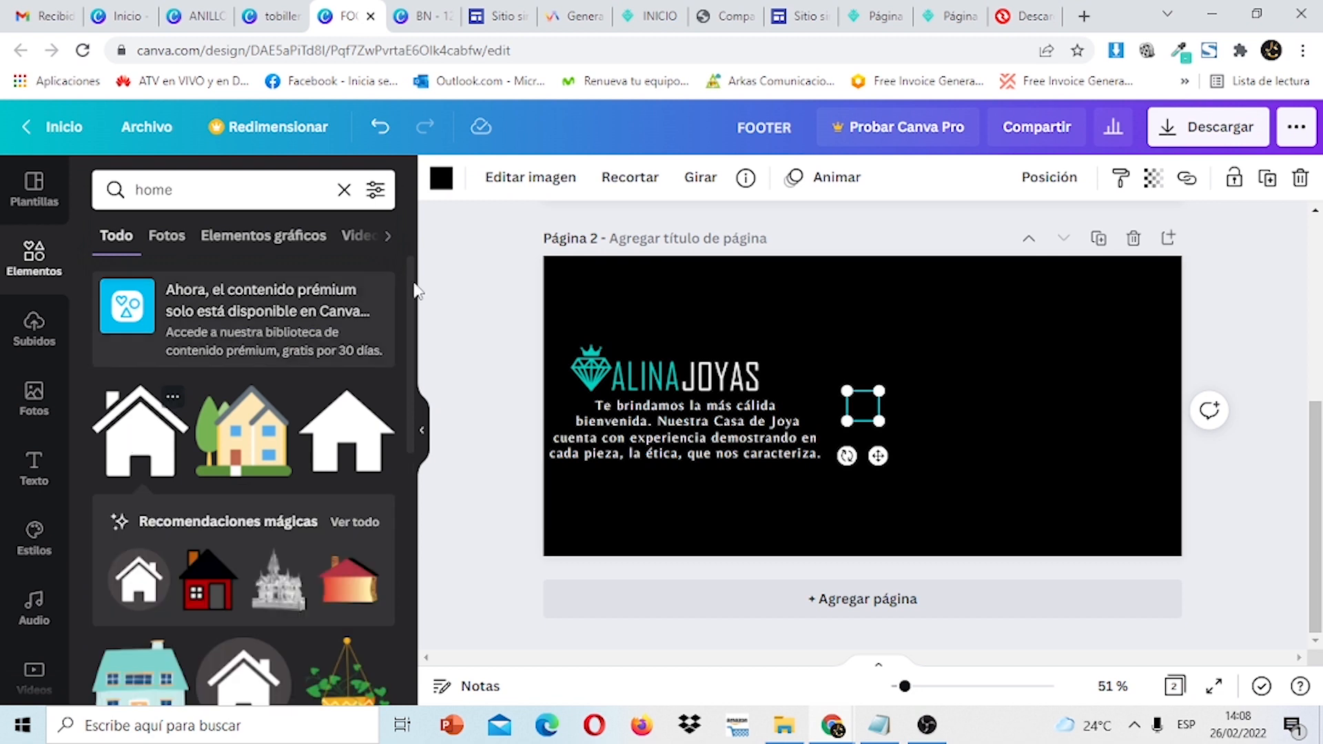
pyautogui.click(441, 177)
pyautogui.click(217, 278)
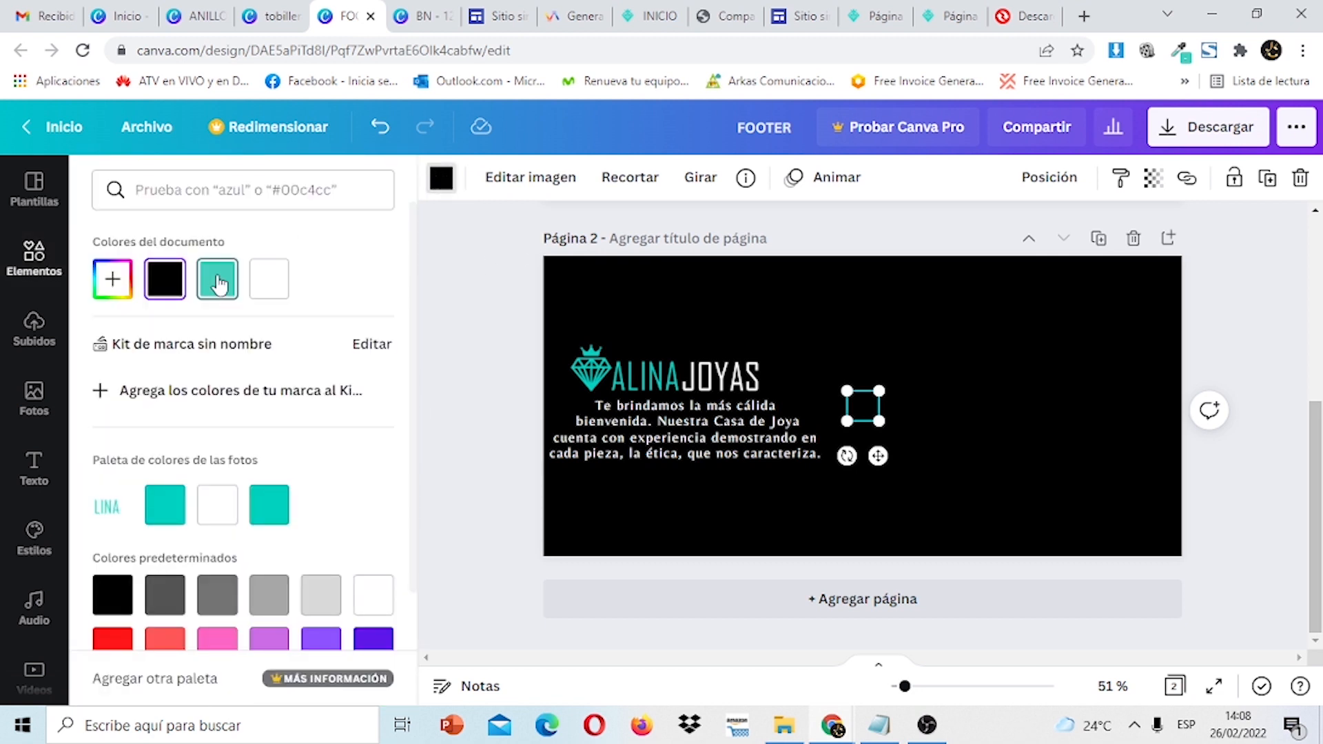
pyautogui.moveTo(865, 406); pyautogui.dragTo(579, 483)
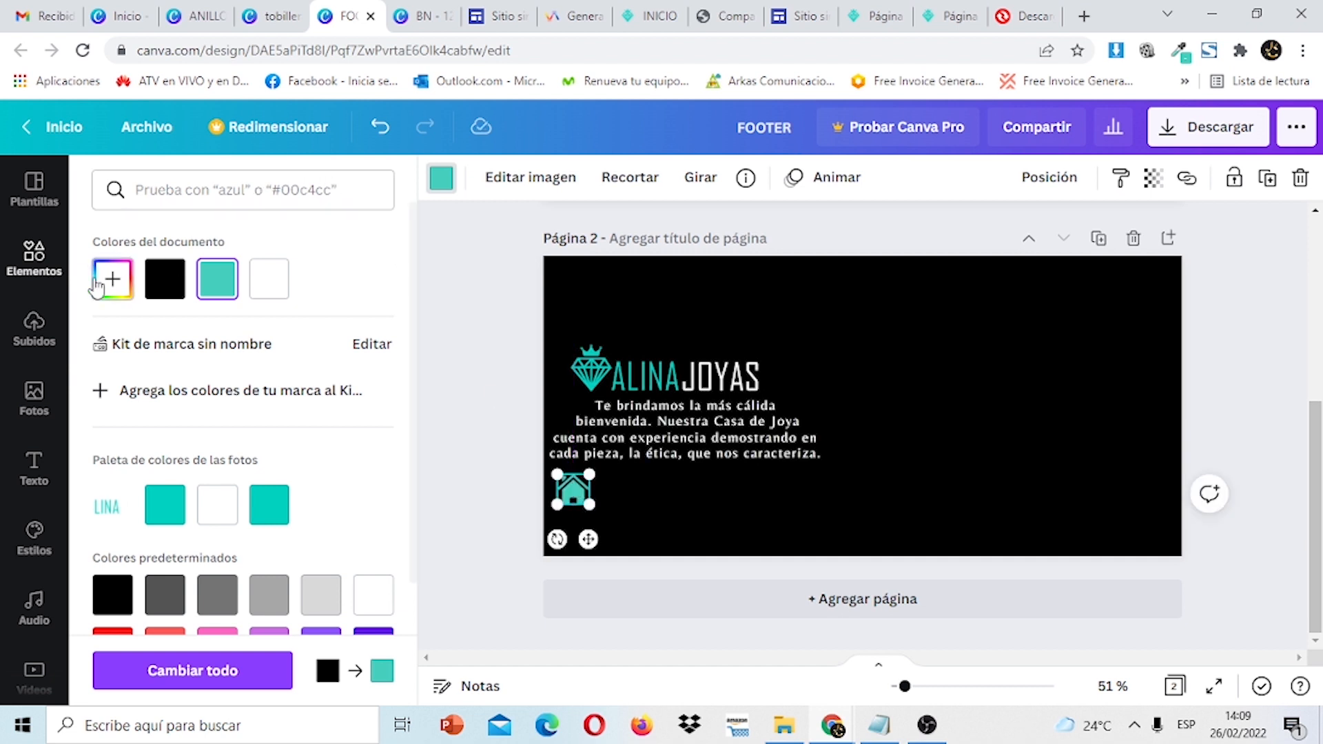
# Add a teal 'phone' icon below the paragraph, shrink it to 42×42, and align both icons.
pyautogui.click(36, 258)
pyautogui.click(241, 196)
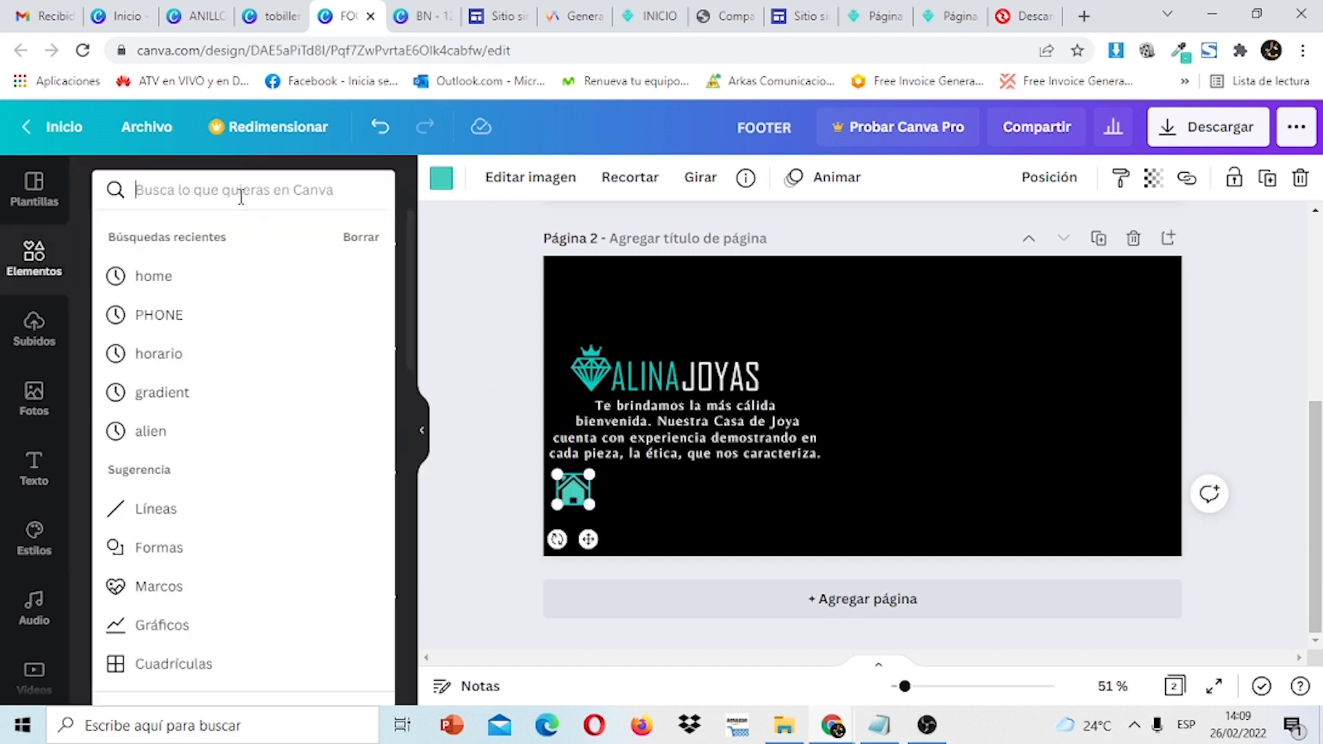
pyautogui.write('phone')
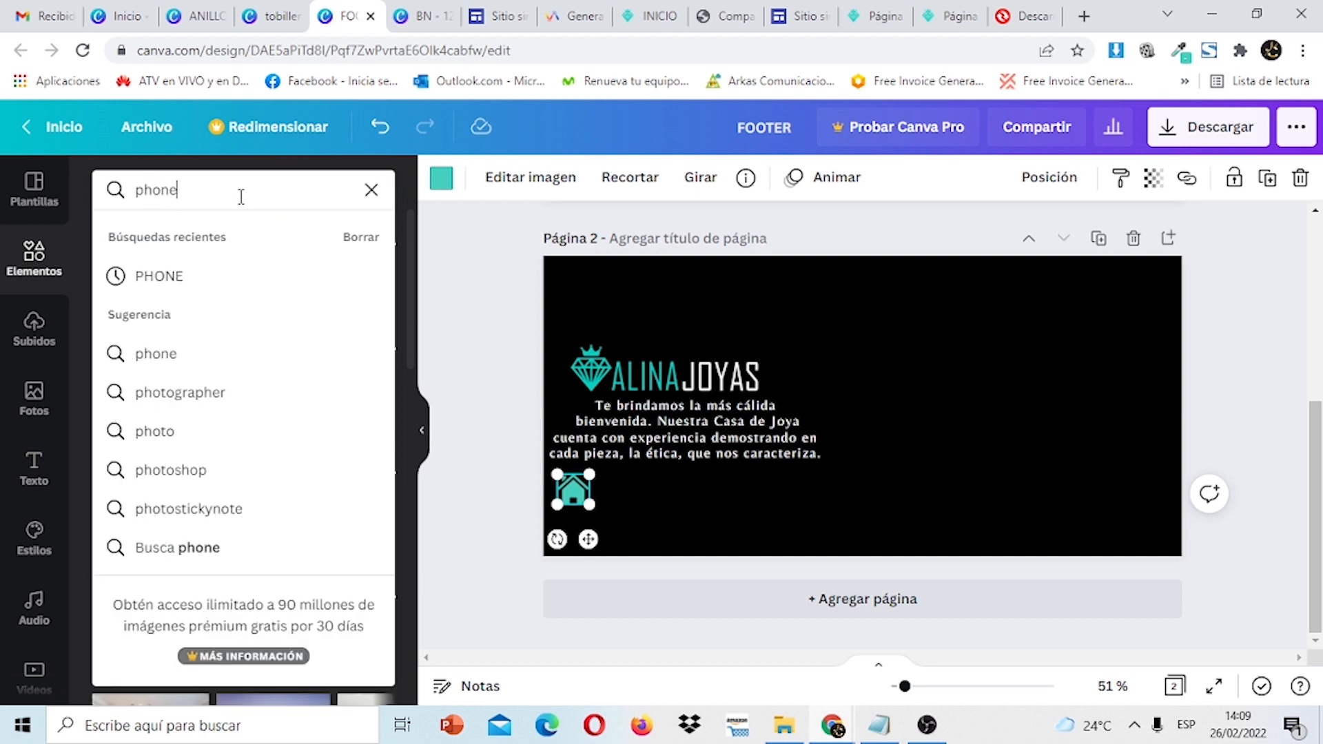
pyautogui.press('Return')
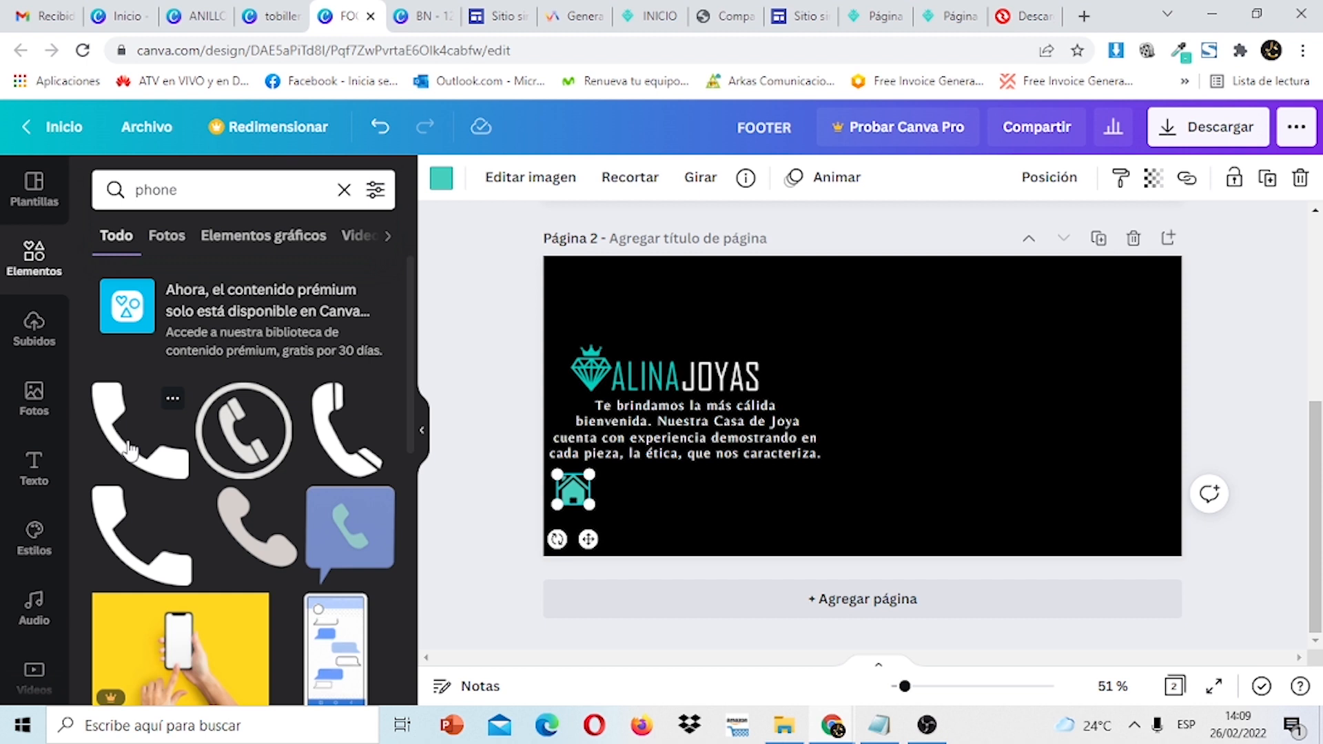
pyautogui.click(131, 448)
pyautogui.click(441, 178)
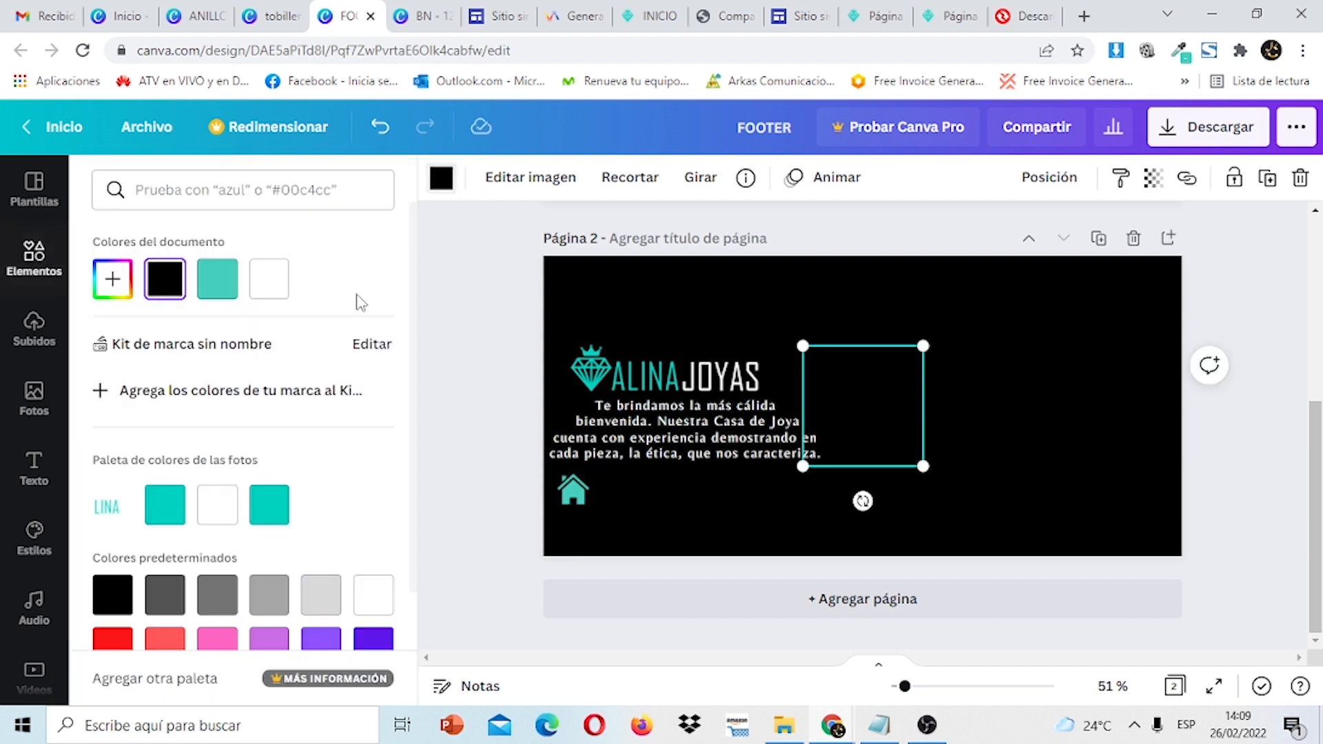
pyautogui.click(226, 286)
pyautogui.moveTo(875, 411); pyautogui.dragTo(756, 527)
pyautogui.moveTo(807, 574); pyautogui.dragTo(711, 474)
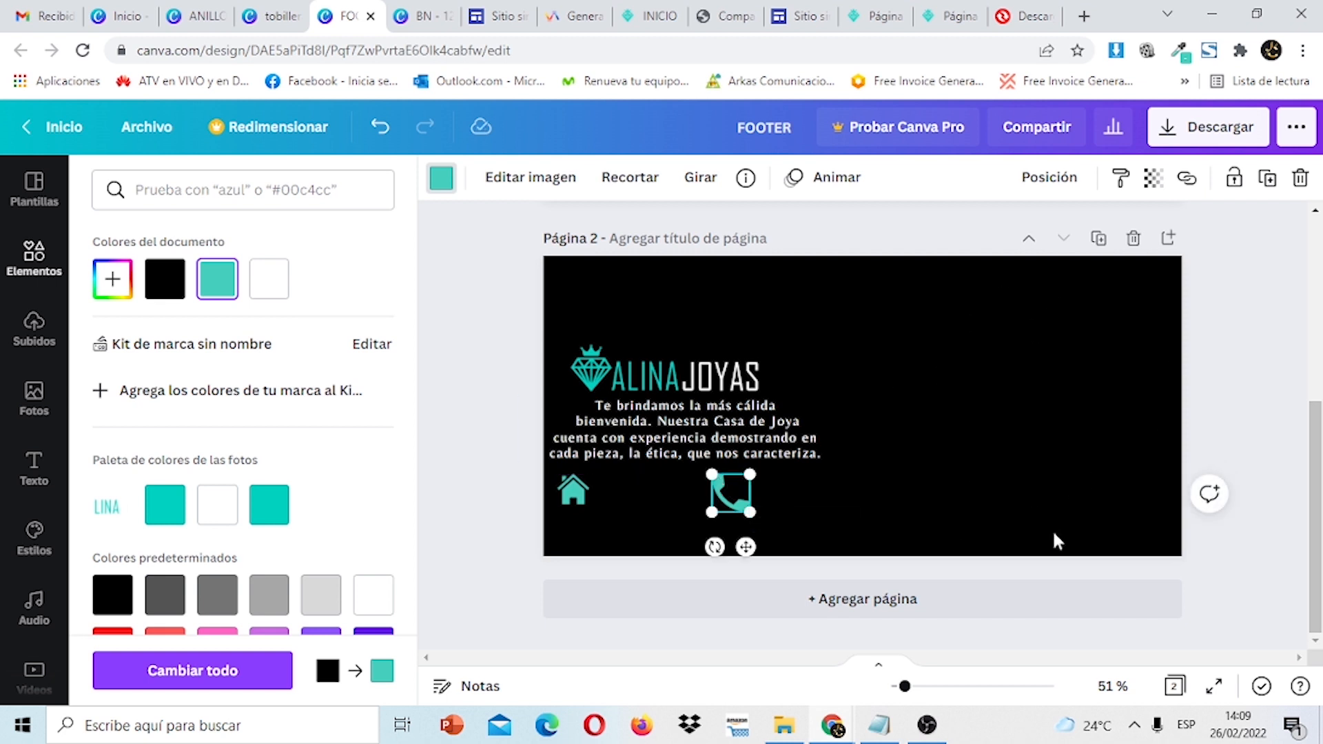
pyautogui.click(581, 496)
pyautogui.moveTo(581, 496); pyautogui.dragTo(576, 489)
pyautogui.click(746, 509)
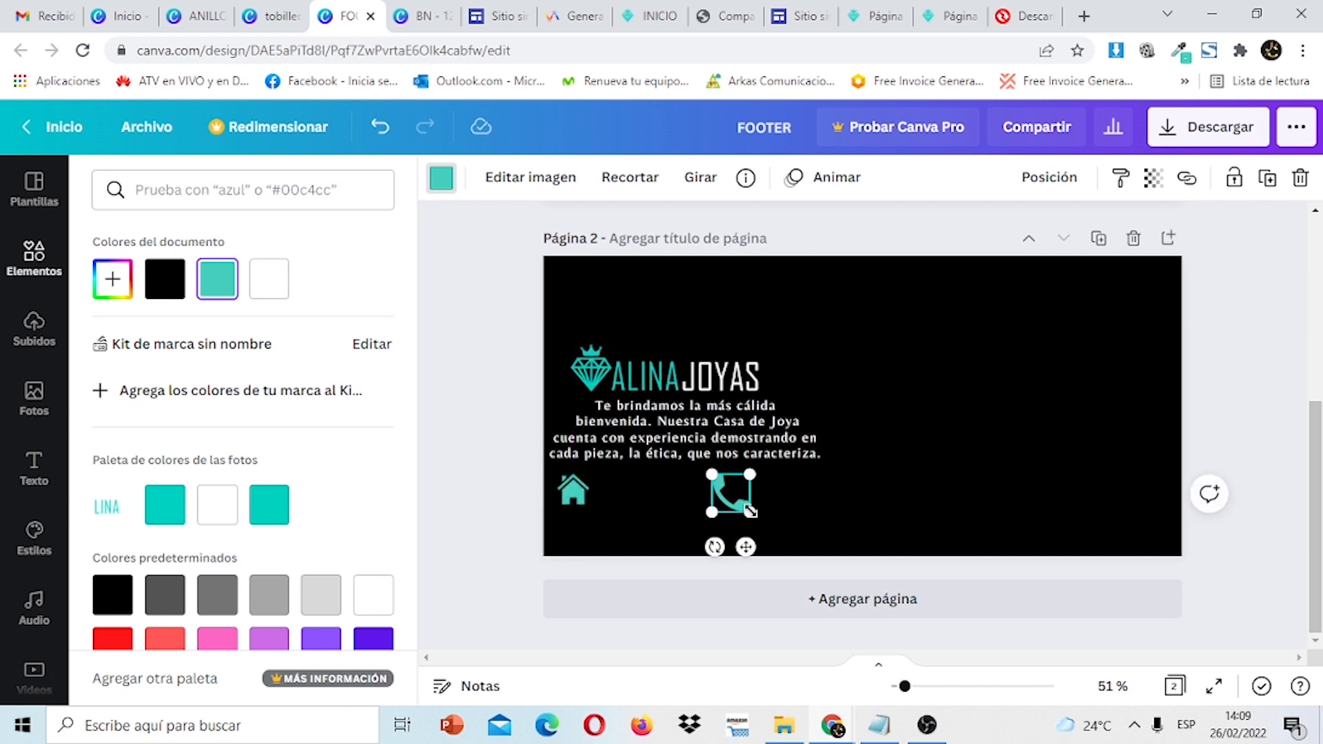
pyautogui.moveTo(750, 513); pyautogui.dragTo(745, 508)
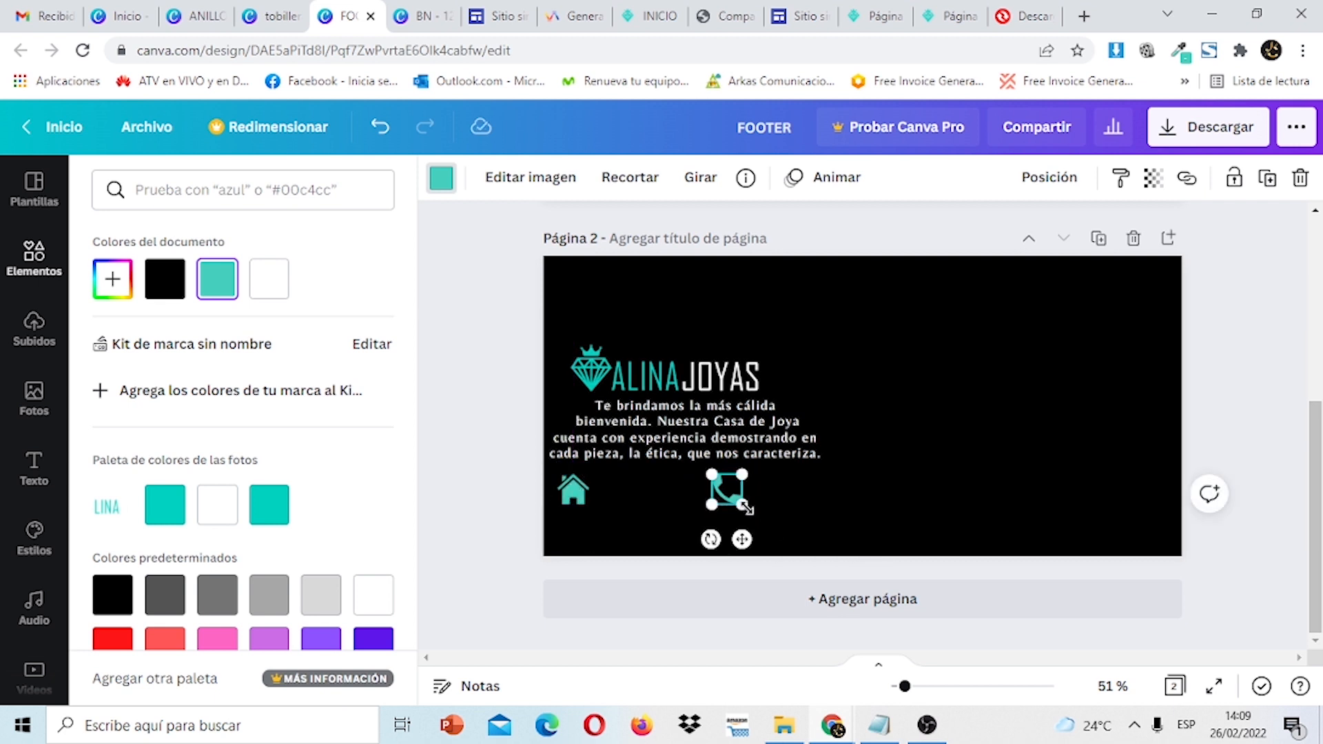
pyautogui.scroll(3, 826, 365)
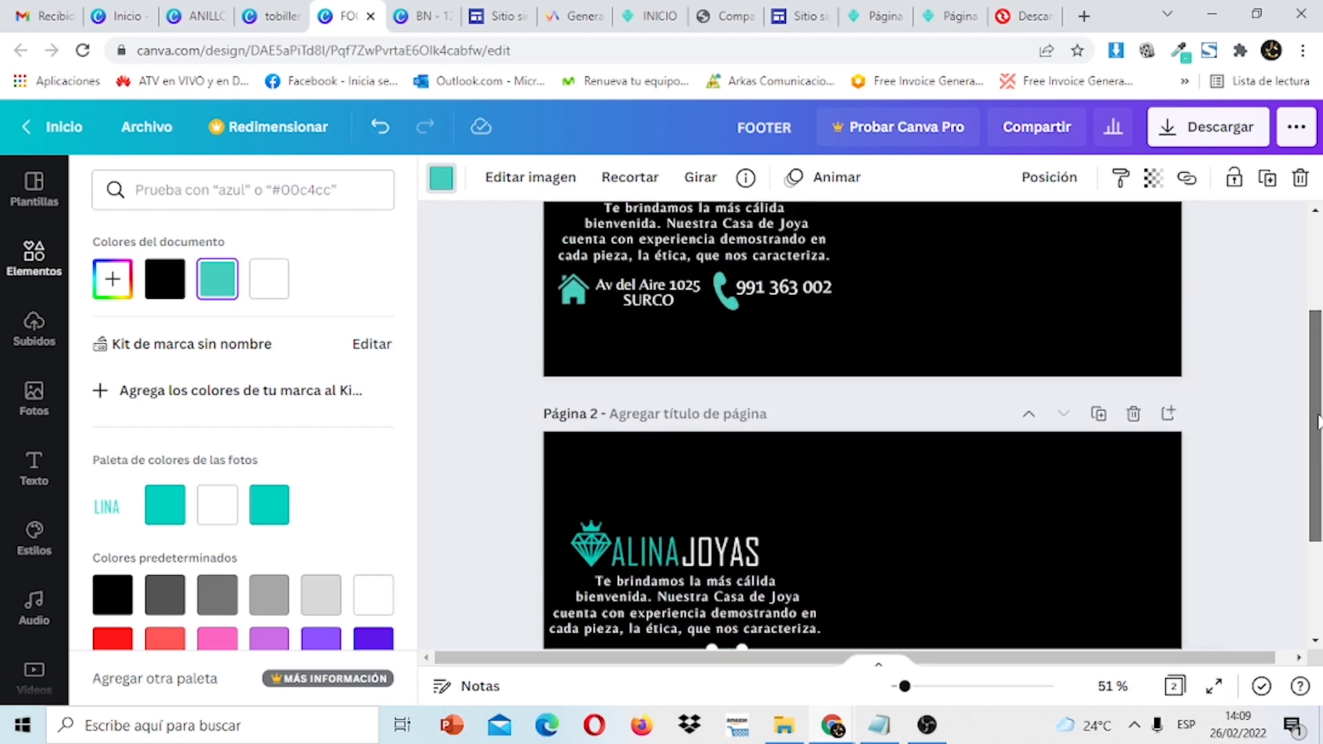
# Copy page 1's address text and paste it onto page 2 next to the house icon.
pyautogui.click(660, 295)
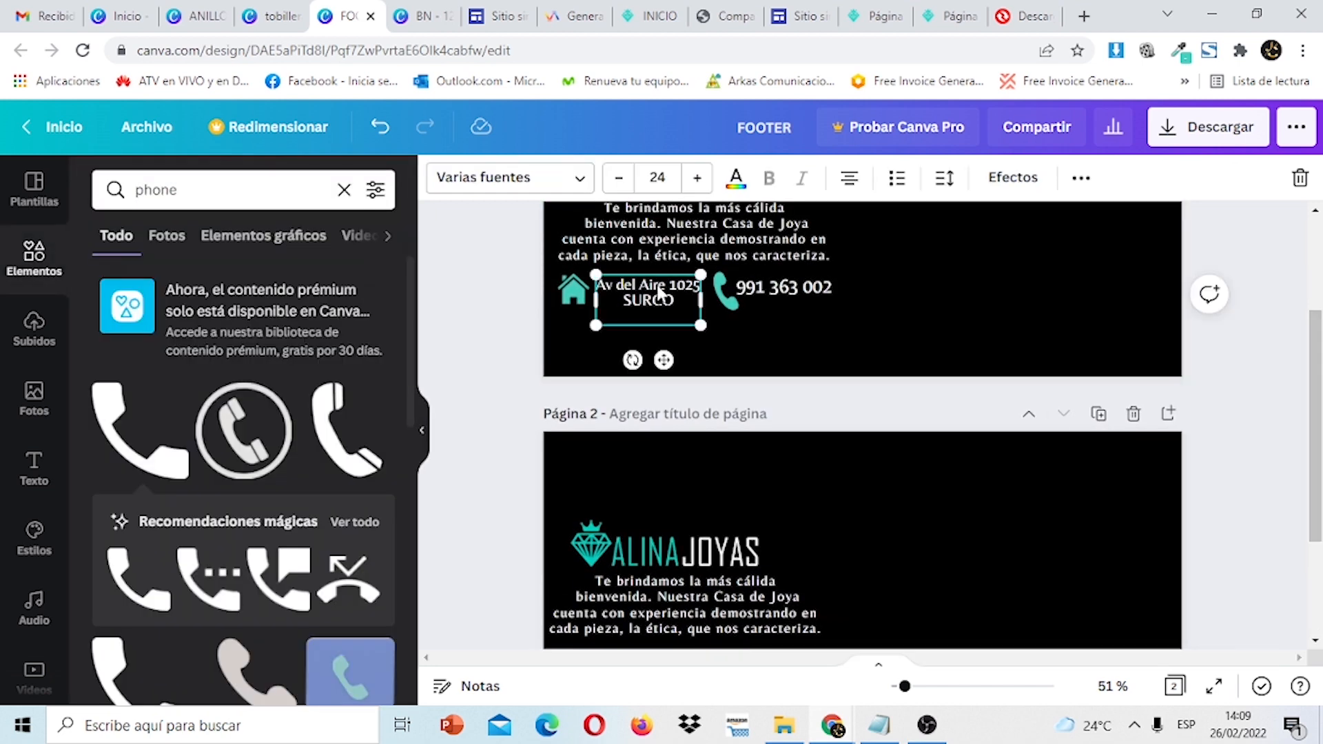
pyautogui.rightClick(659, 292)
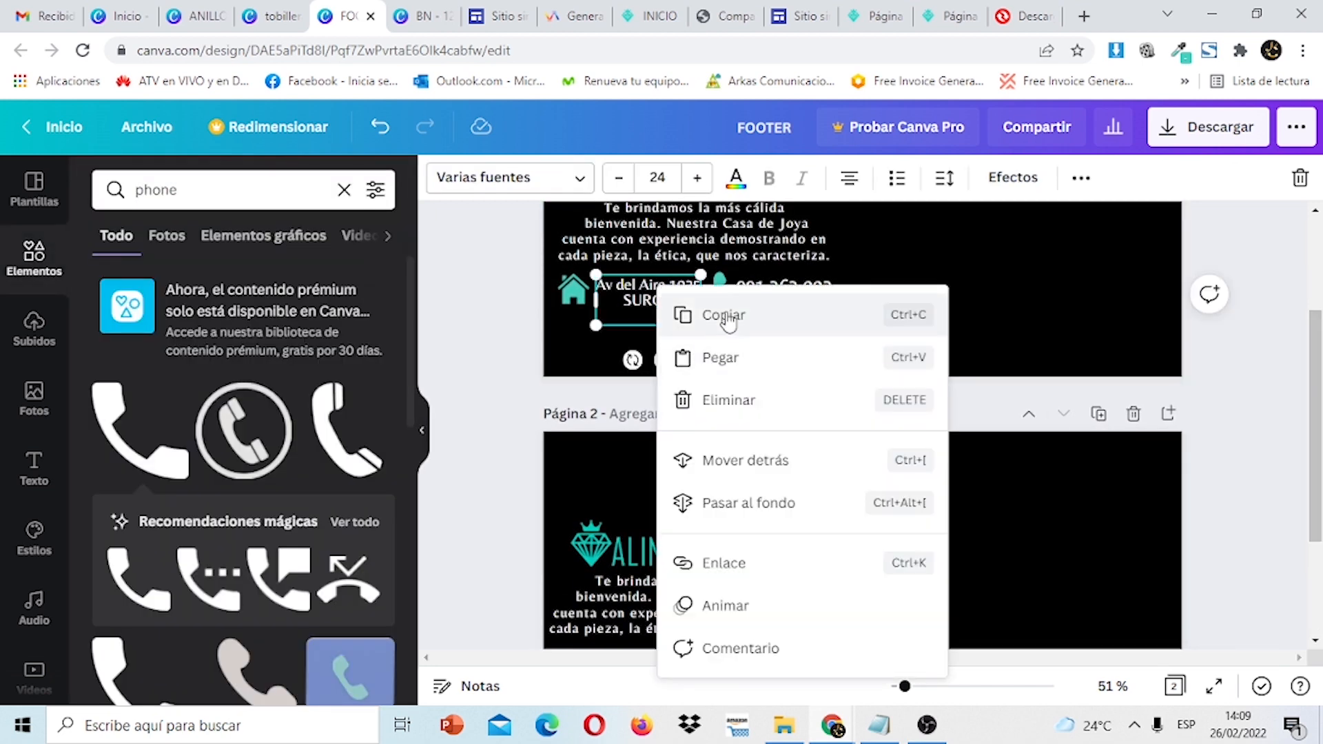
pyautogui.click(685, 313)
pyautogui.scroll(-3, 1097, 347)
pyautogui.click(770, 513)
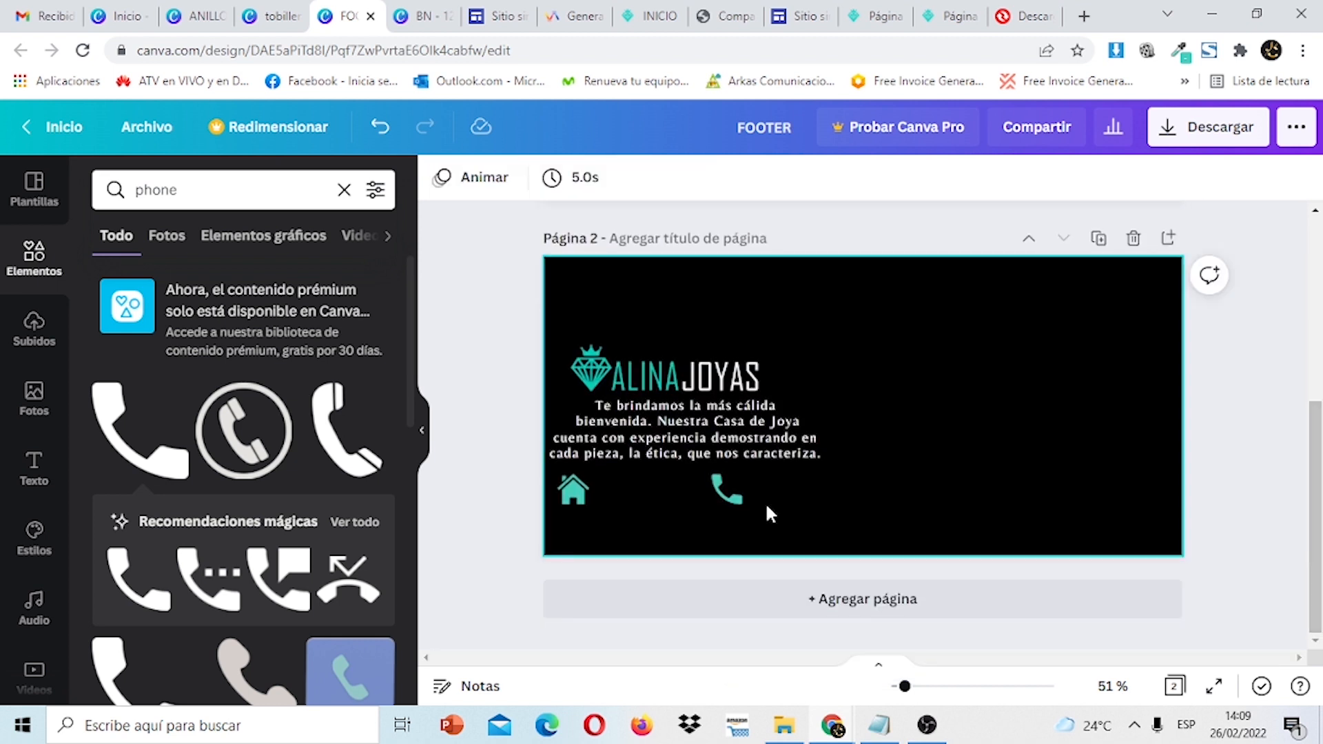
pyautogui.rightClick(621, 485)
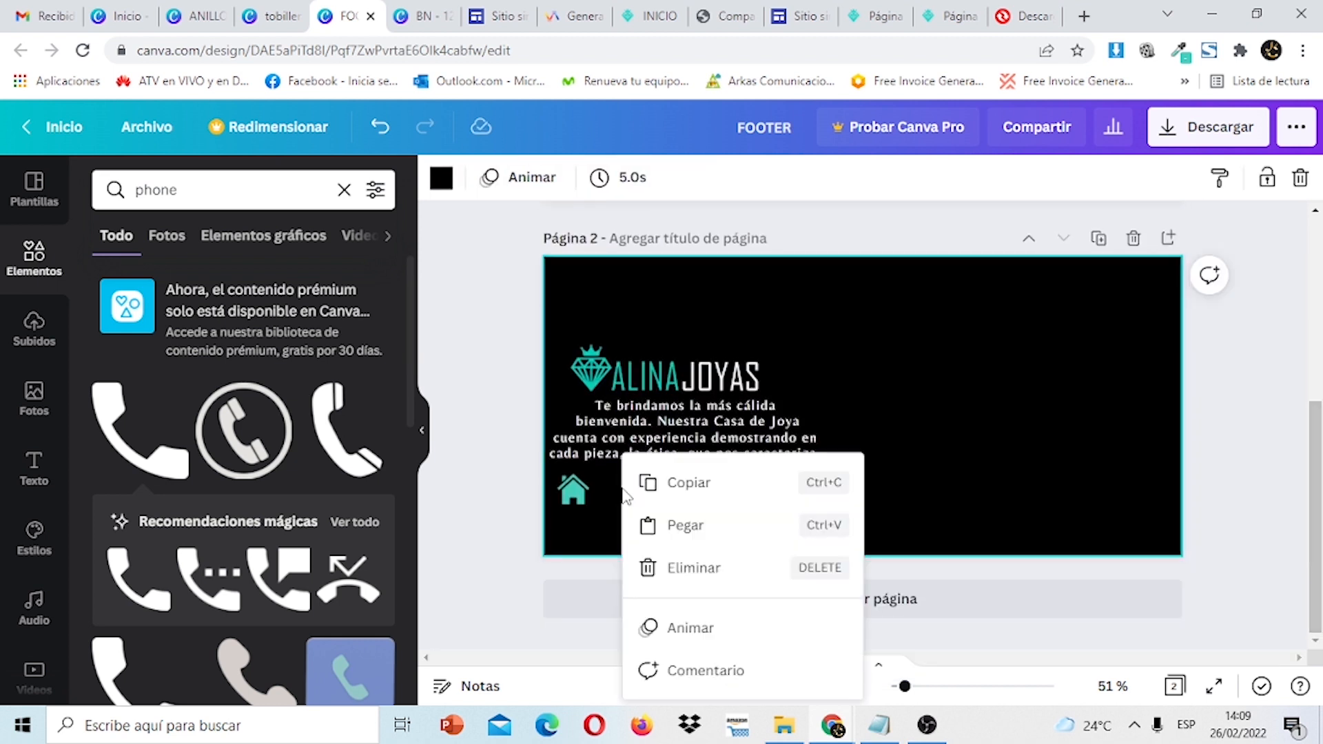
pyautogui.click(662, 522)
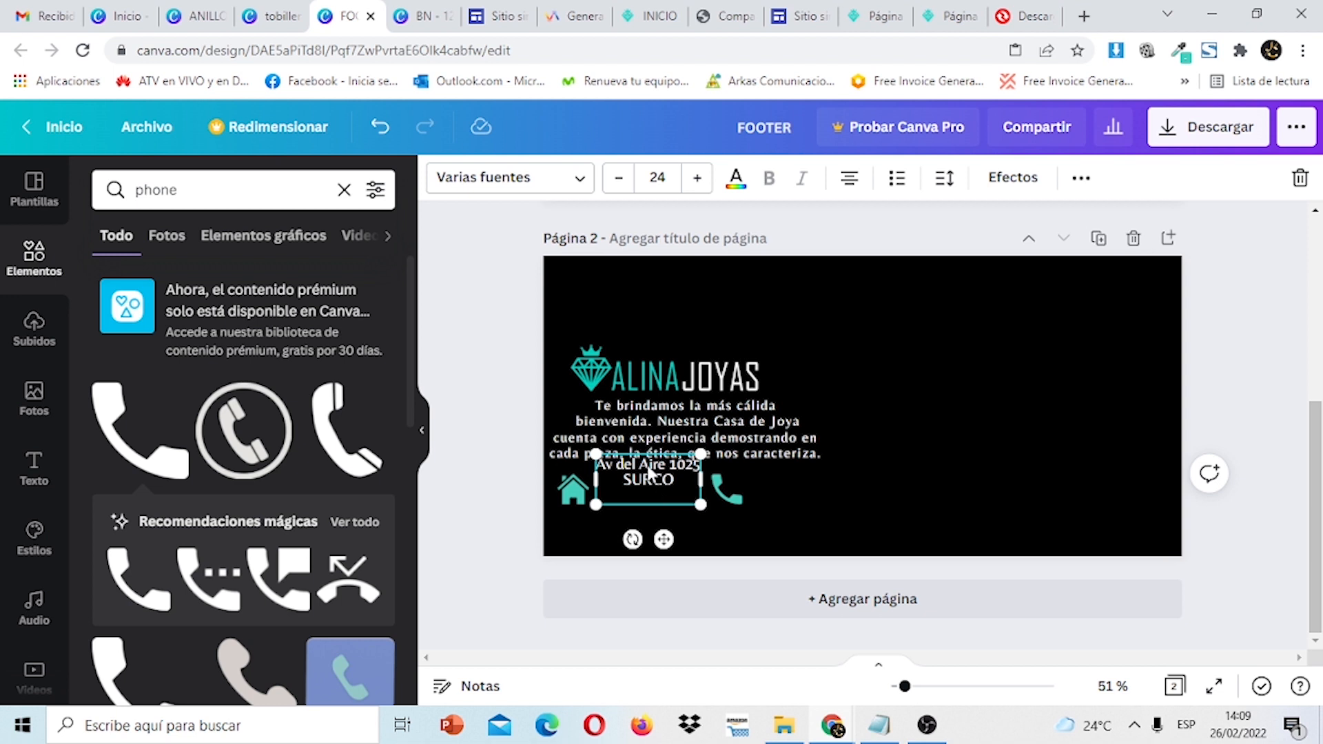
pyautogui.moveTo(649, 472); pyautogui.dragTo(646, 482)
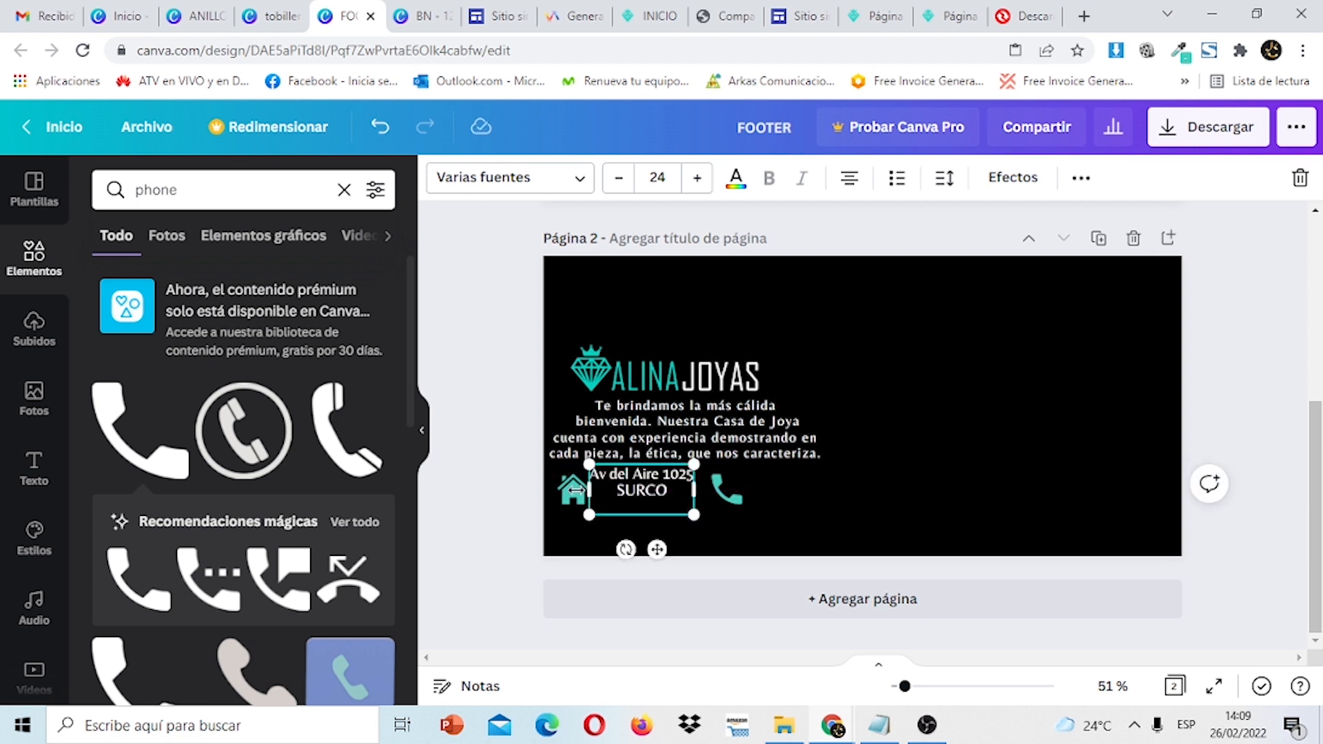
# Nudge the address text and phone icon so the address sits neatly between both icons.
pyautogui.click(871, 493)
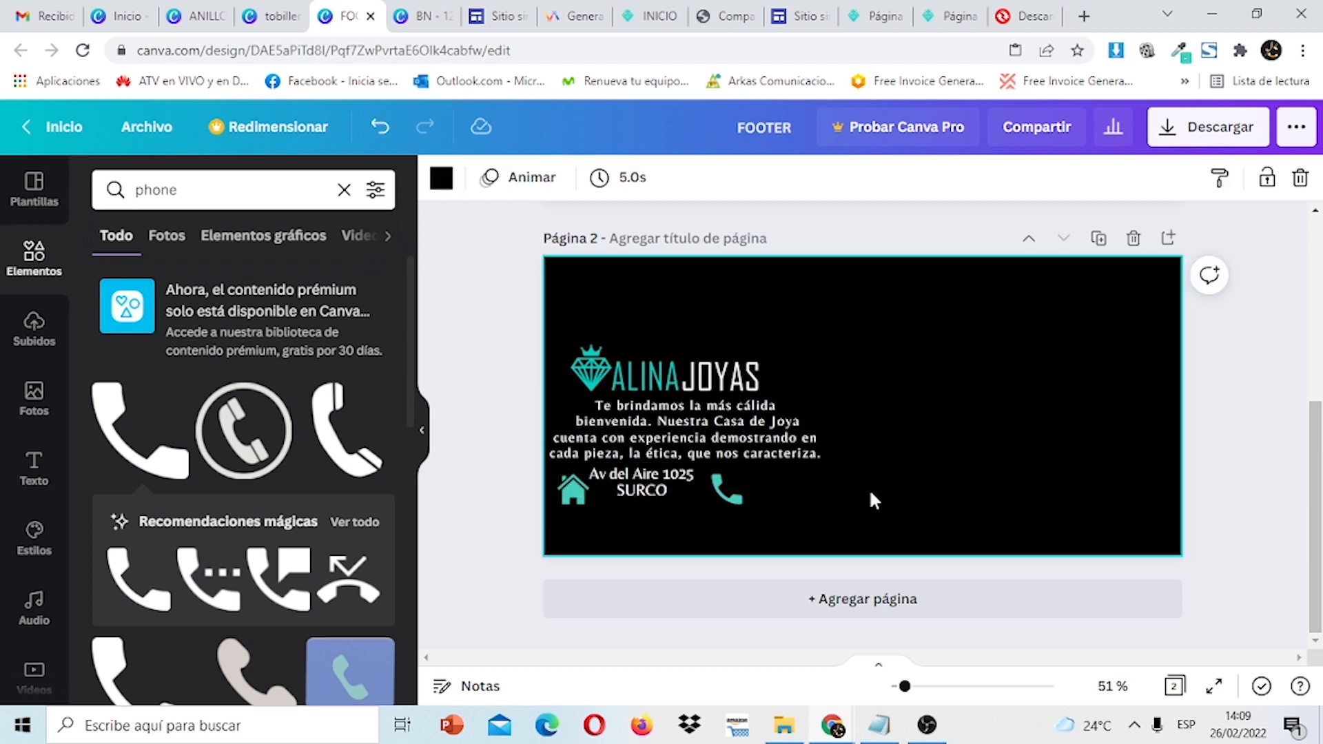
pyautogui.click(573, 494)
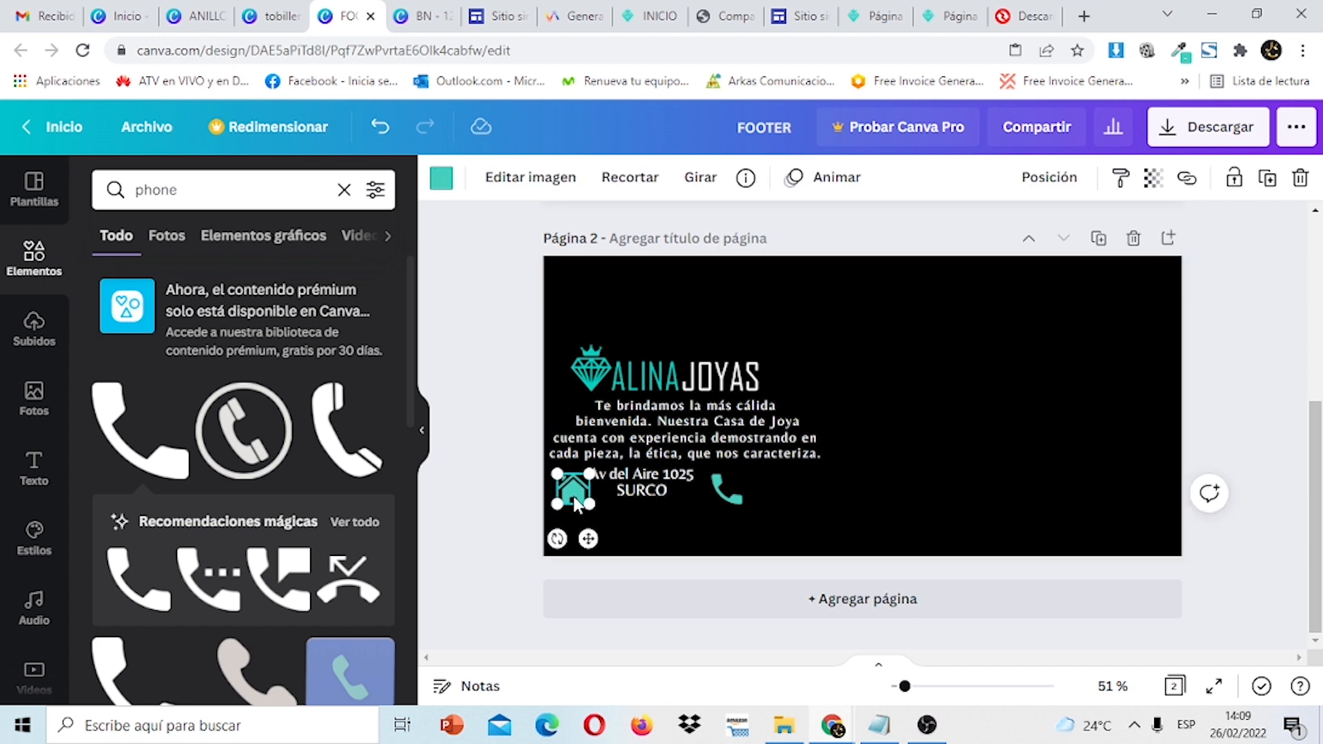
pyautogui.click(658, 498)
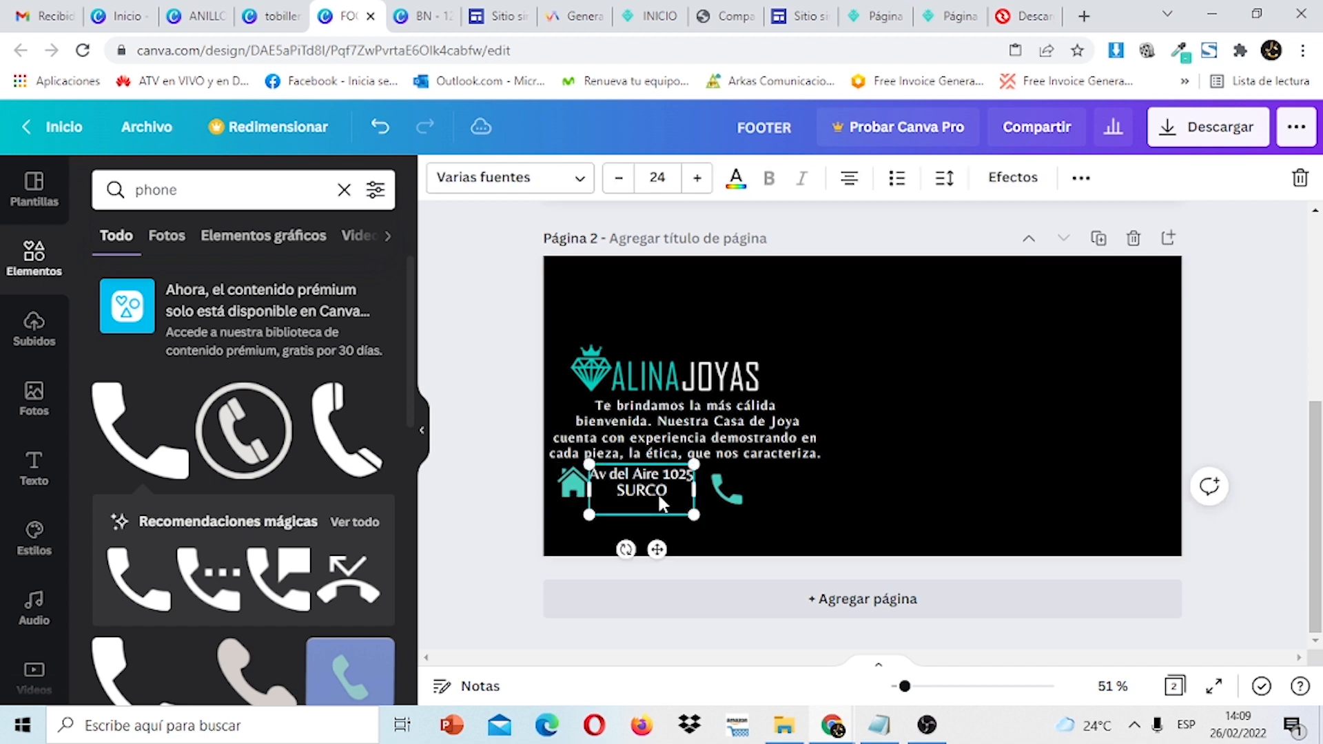
pyautogui.press('Down')
pyautogui.press('Down')
pyautogui.press('Right')
pyautogui.press('Right')
pyautogui.press('Right')
pyautogui.press('Right')
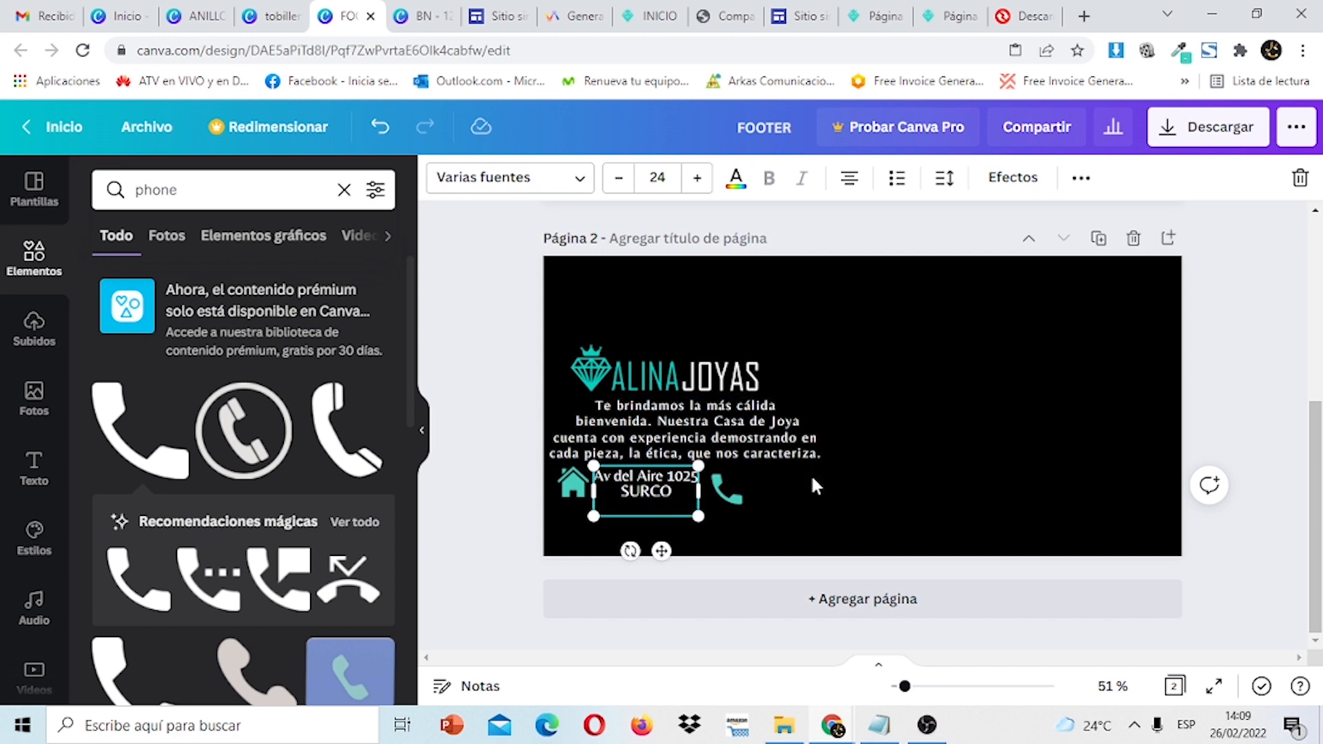
pyautogui.click(766, 489)
pyautogui.click(734, 498)
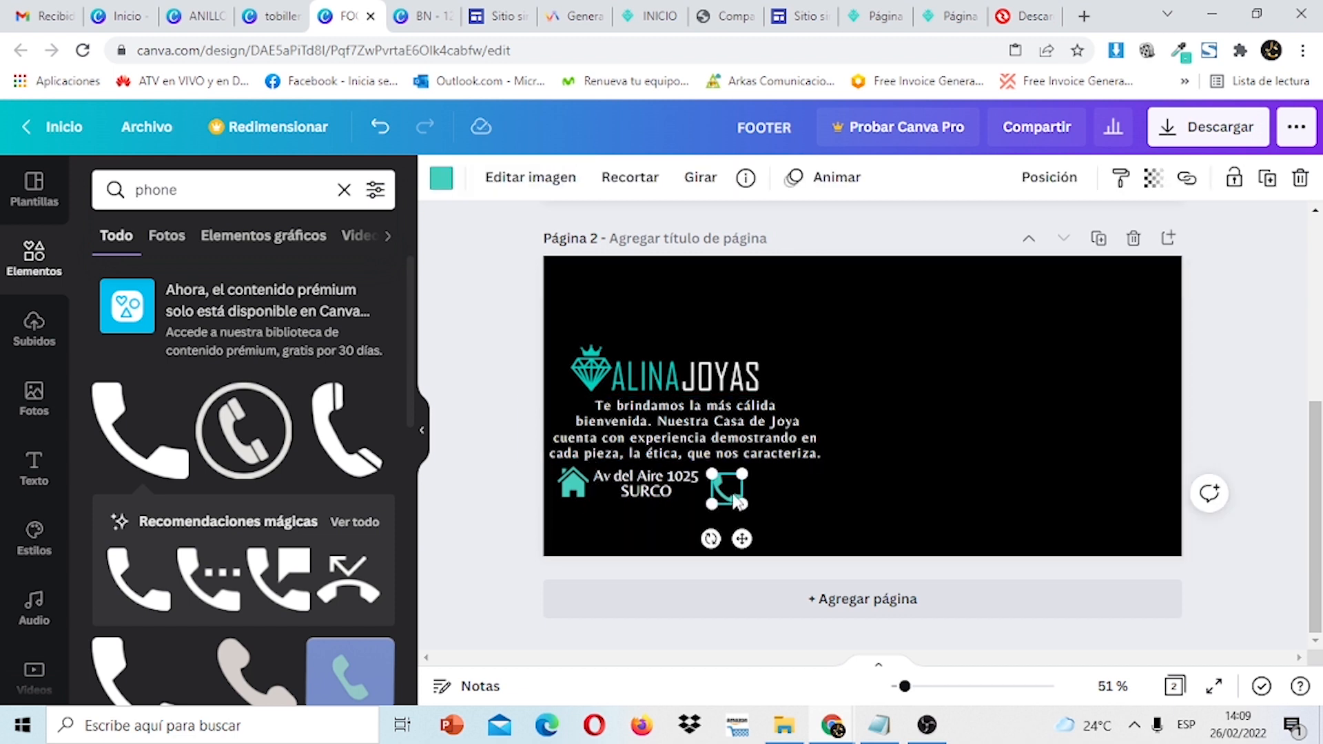
pyautogui.press('Up')
pyautogui.press('Up')
pyautogui.press('Up')
pyautogui.press('Up')
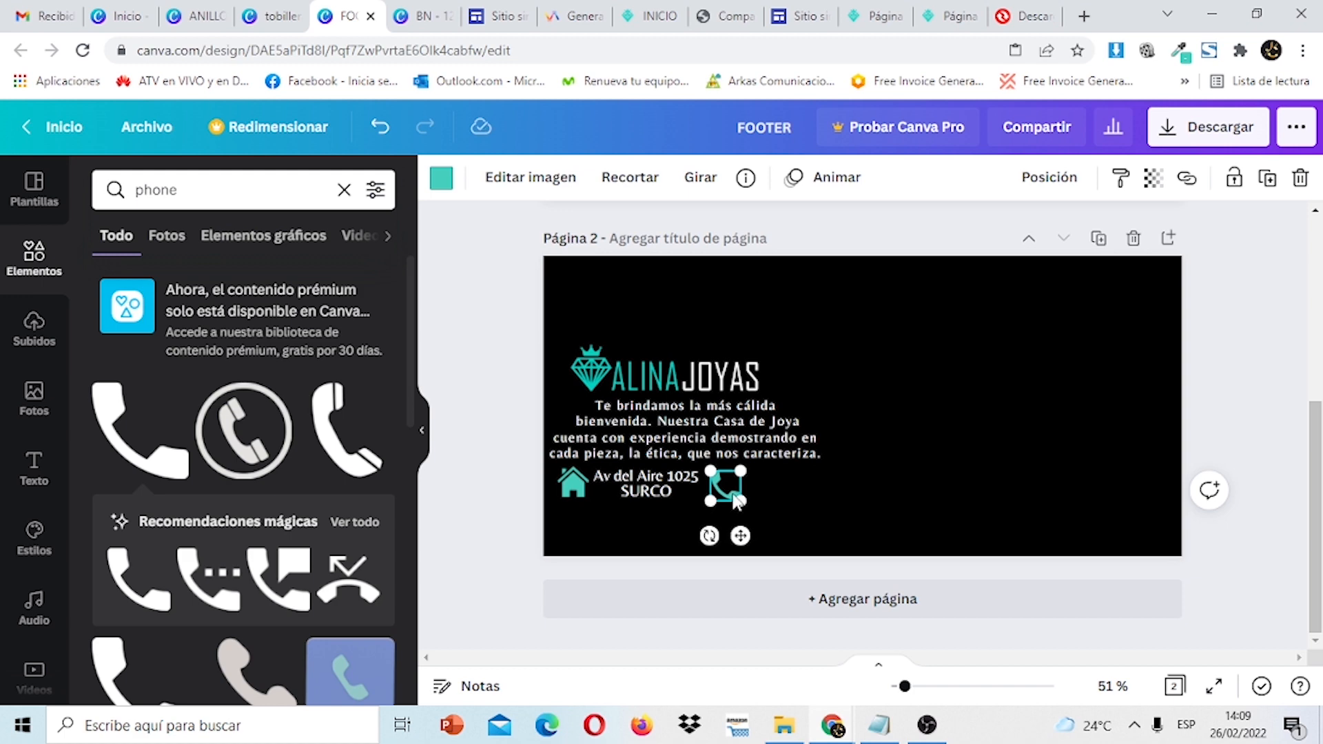
pyautogui.scroll(3, 1194, 406)
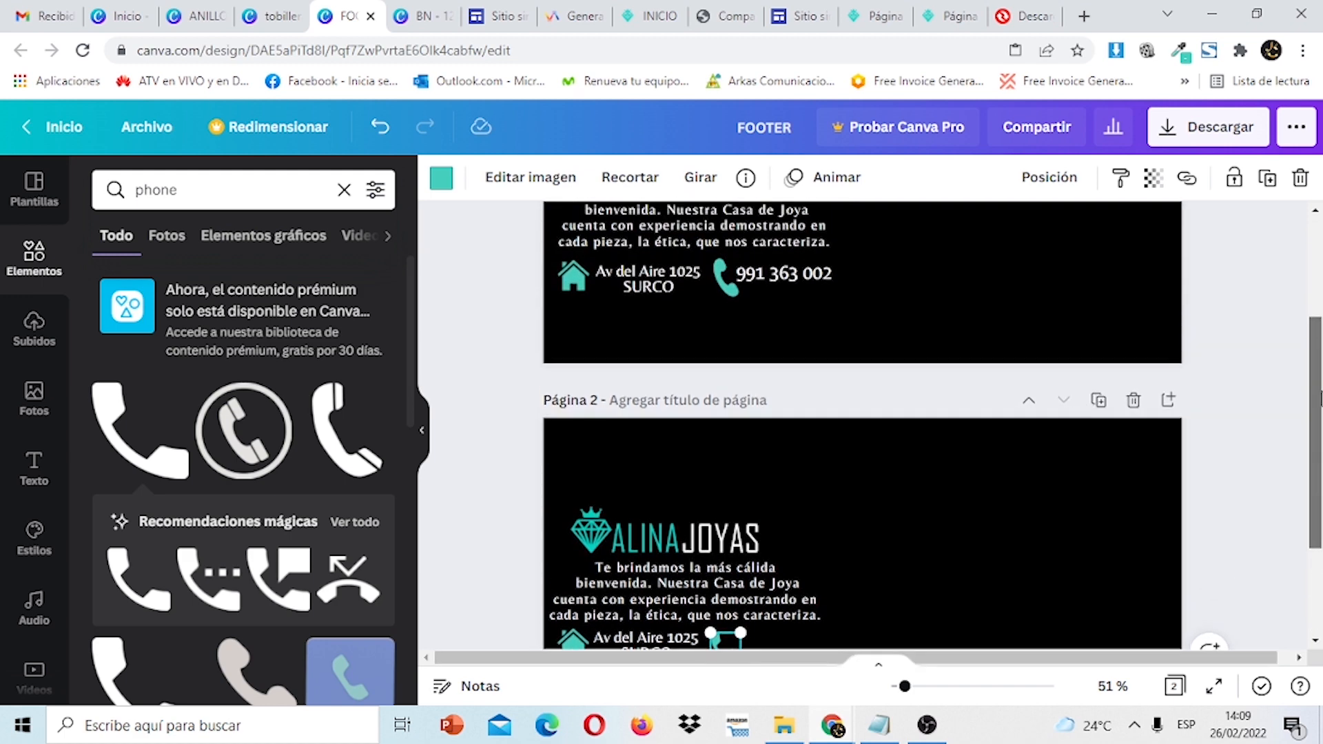
# Copy the phone number text from page 1 and paste it onto footer page 2.
pyautogui.click(813, 279)
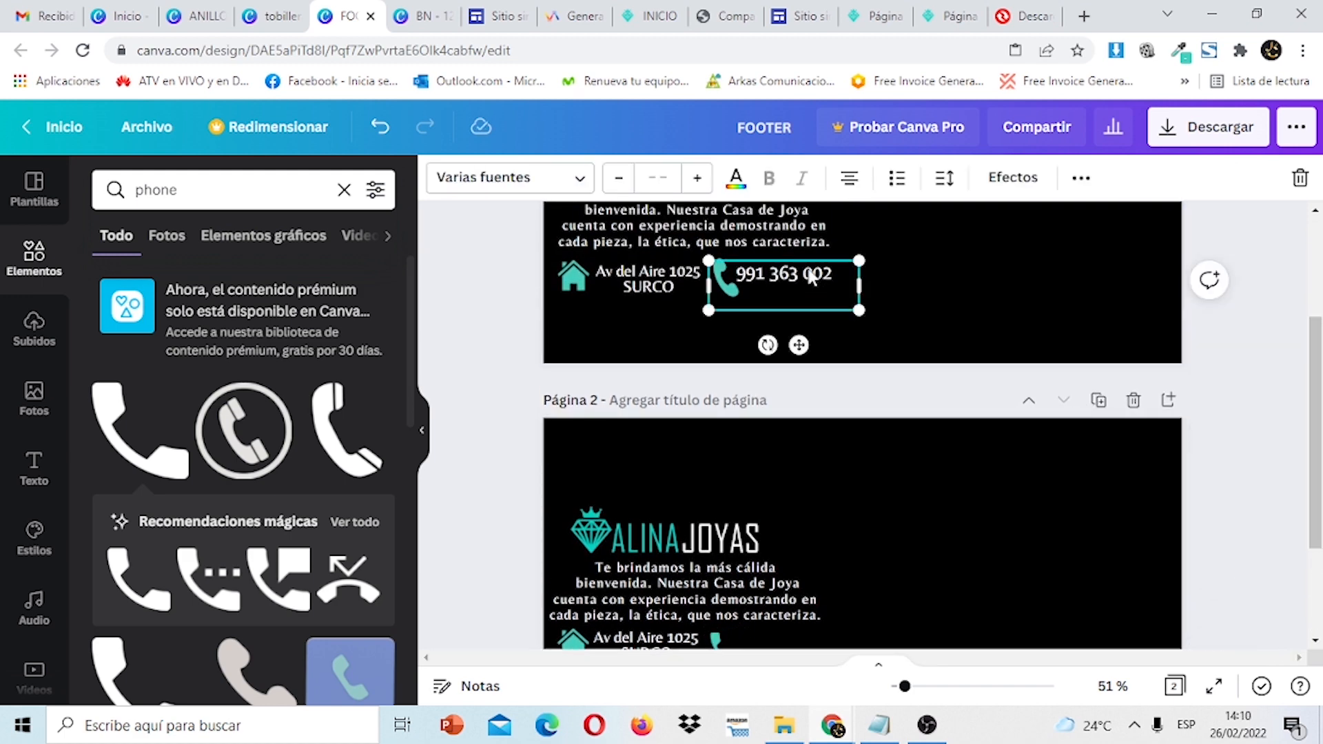
pyautogui.click(833, 272)
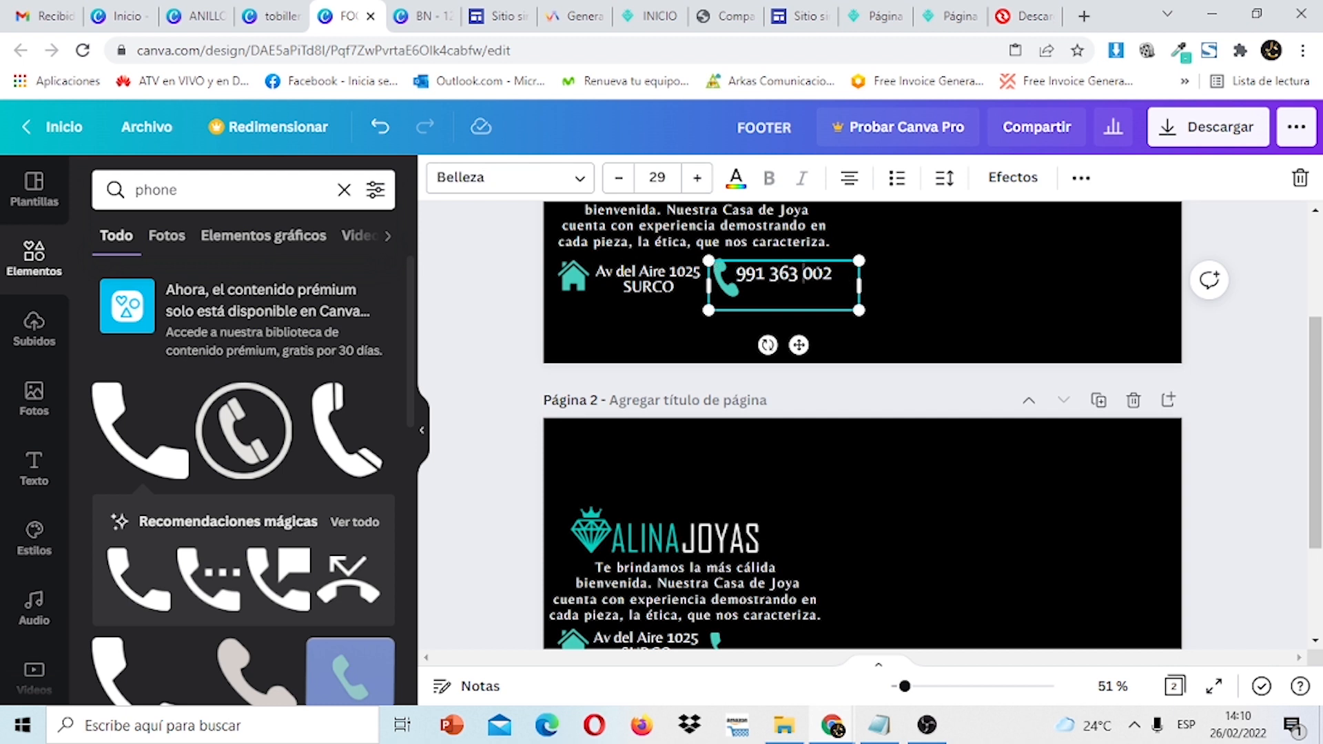
pyautogui.rightClick(763, 275)
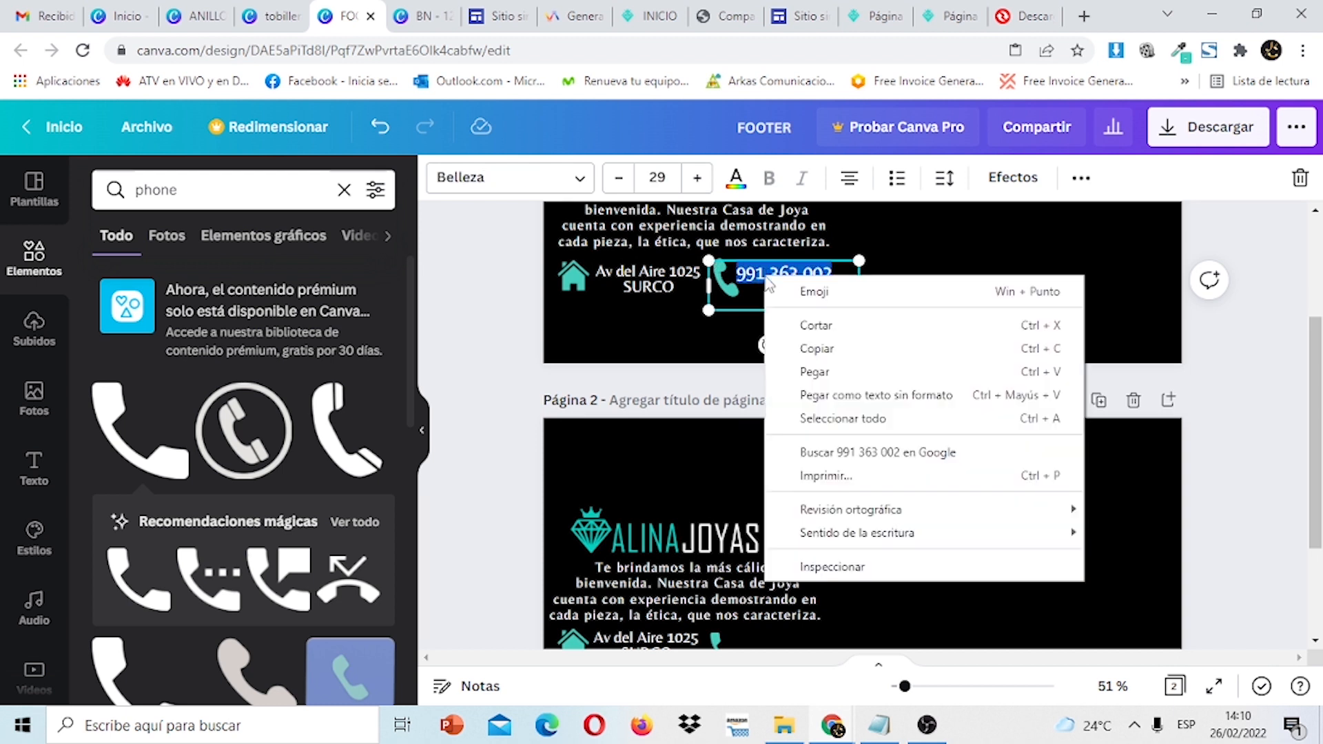
pyautogui.click(830, 355)
pyautogui.moveTo(1321, 401); pyautogui.dragTo(1321, 485)
pyautogui.click(755, 490)
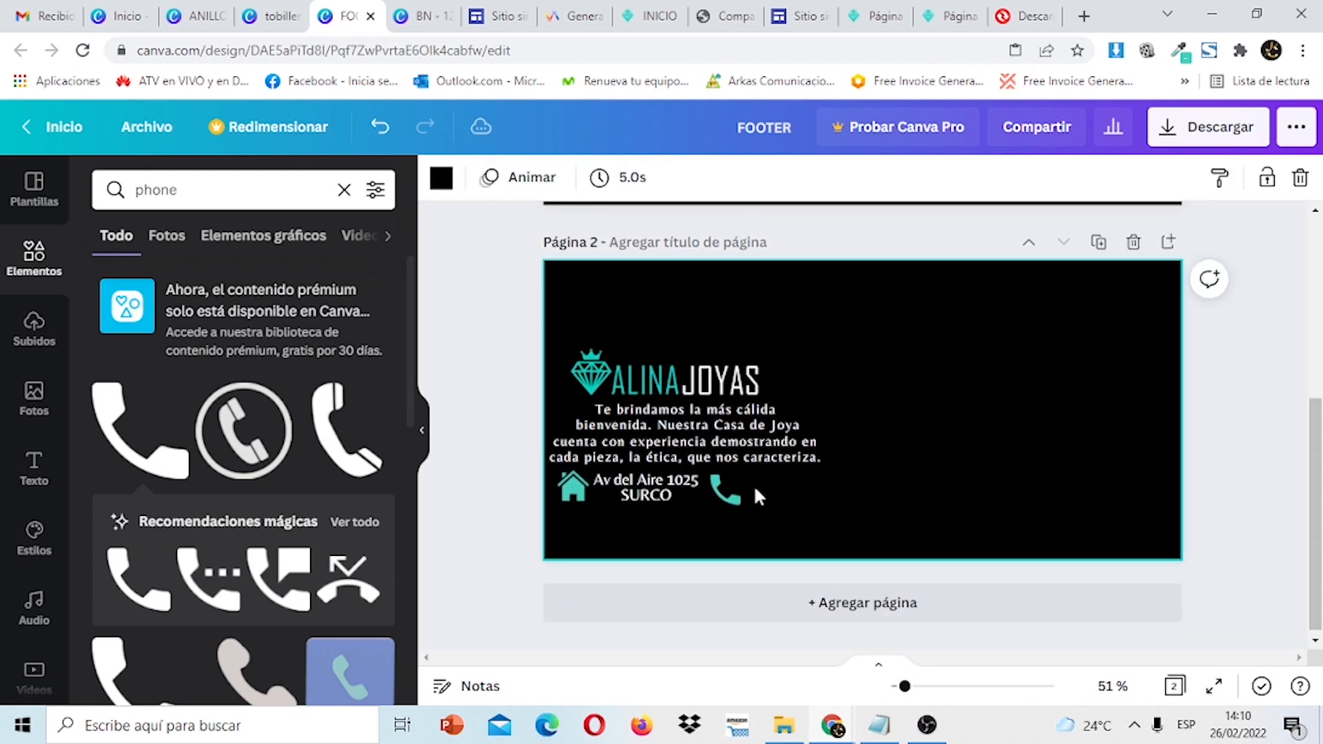
pyautogui.rightClick(755, 490)
pyautogui.click(818, 527)
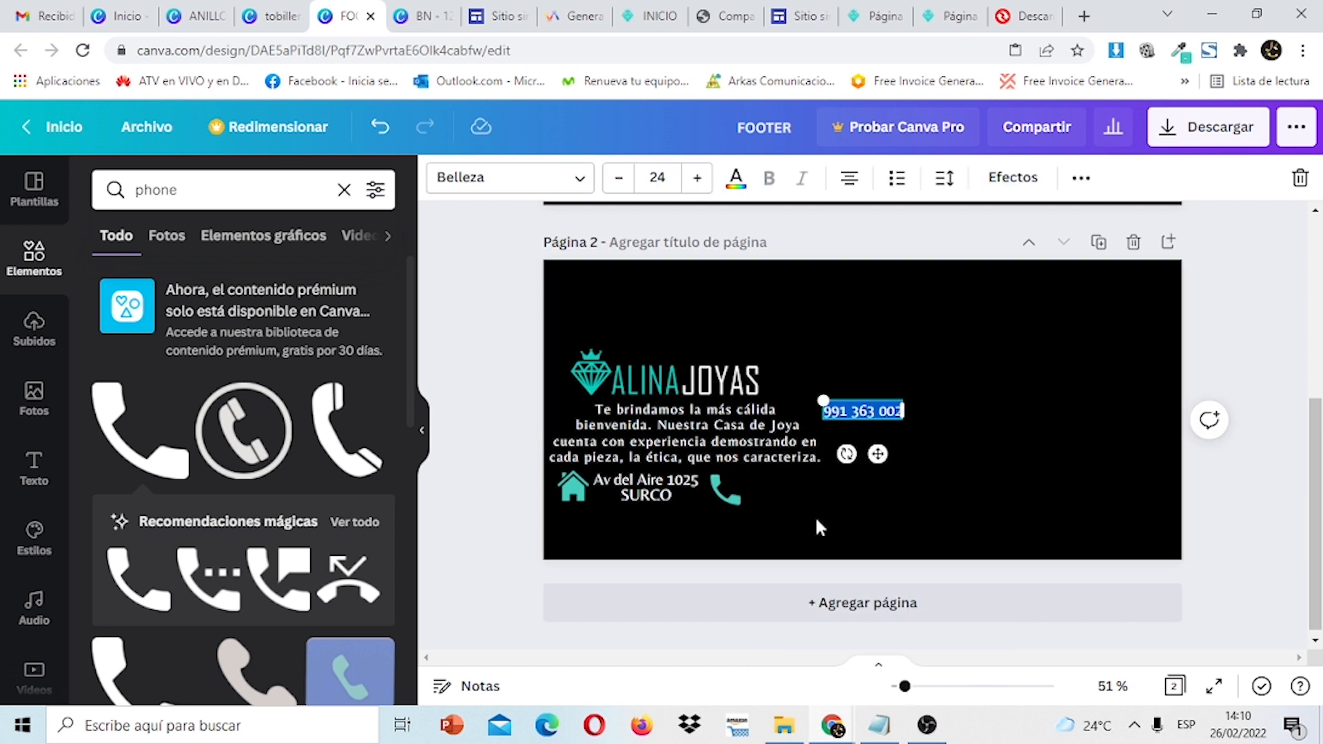
pyautogui.click(992, 411)
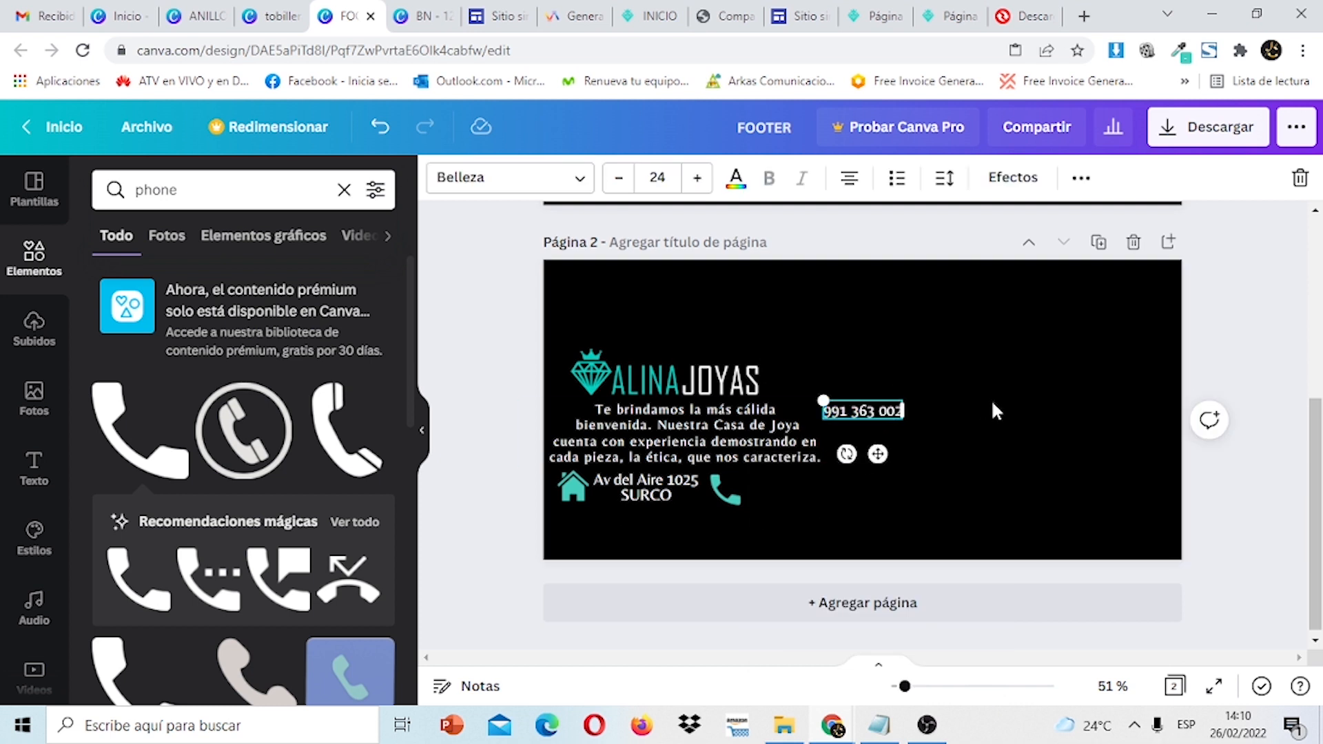
# Set the phone number to size 26 beside the phone icon, tilted about 25 degrees.
pyautogui.moveTo(892, 417); pyautogui.dragTo(792, 488)
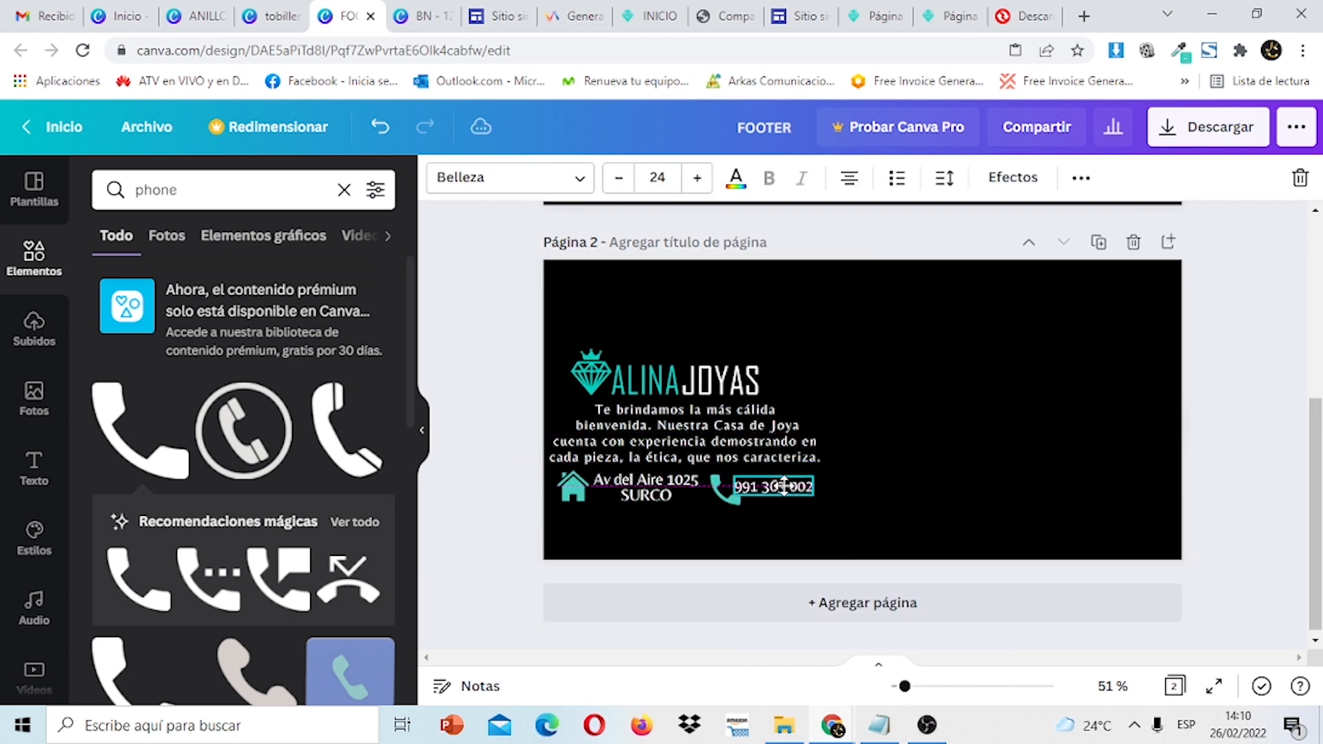
pyautogui.click(708, 189)
pyautogui.click(707, 188)
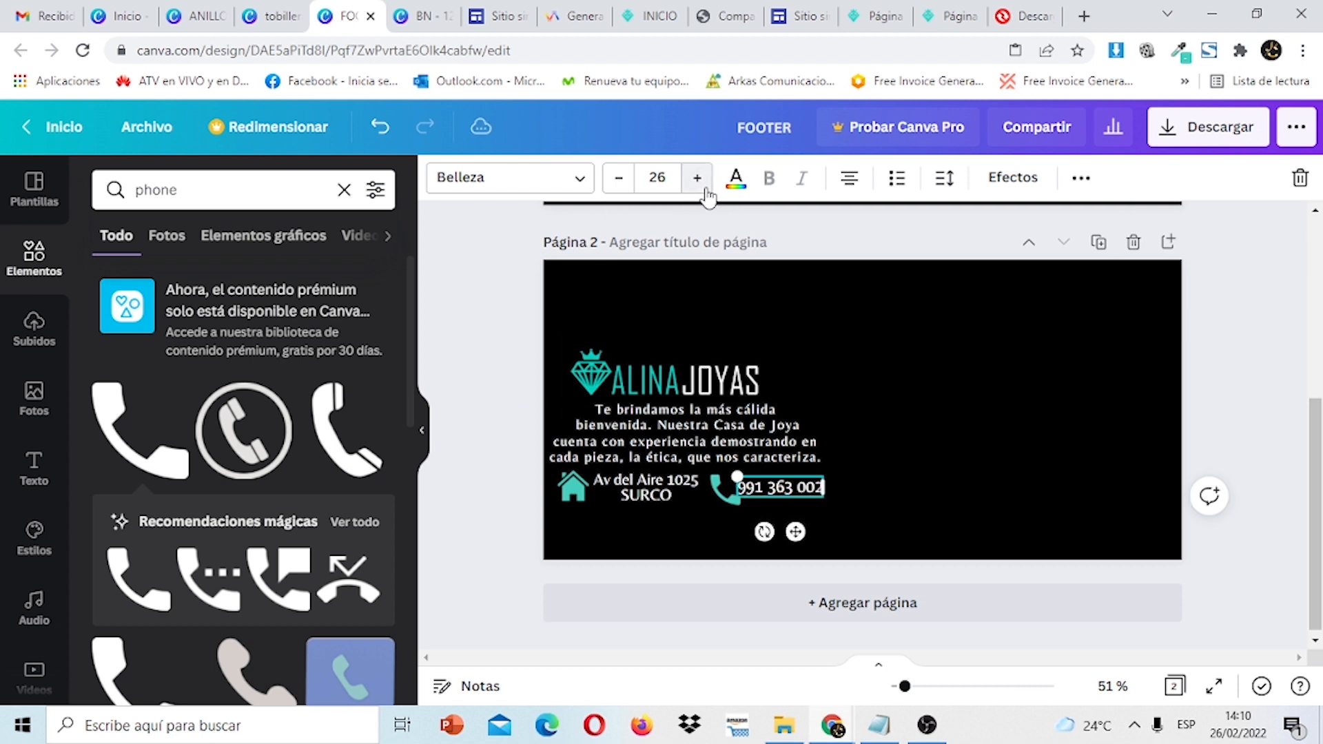
pyautogui.moveTo(784, 498); pyautogui.dragTo(846, 475)
pyautogui.click(722, 498)
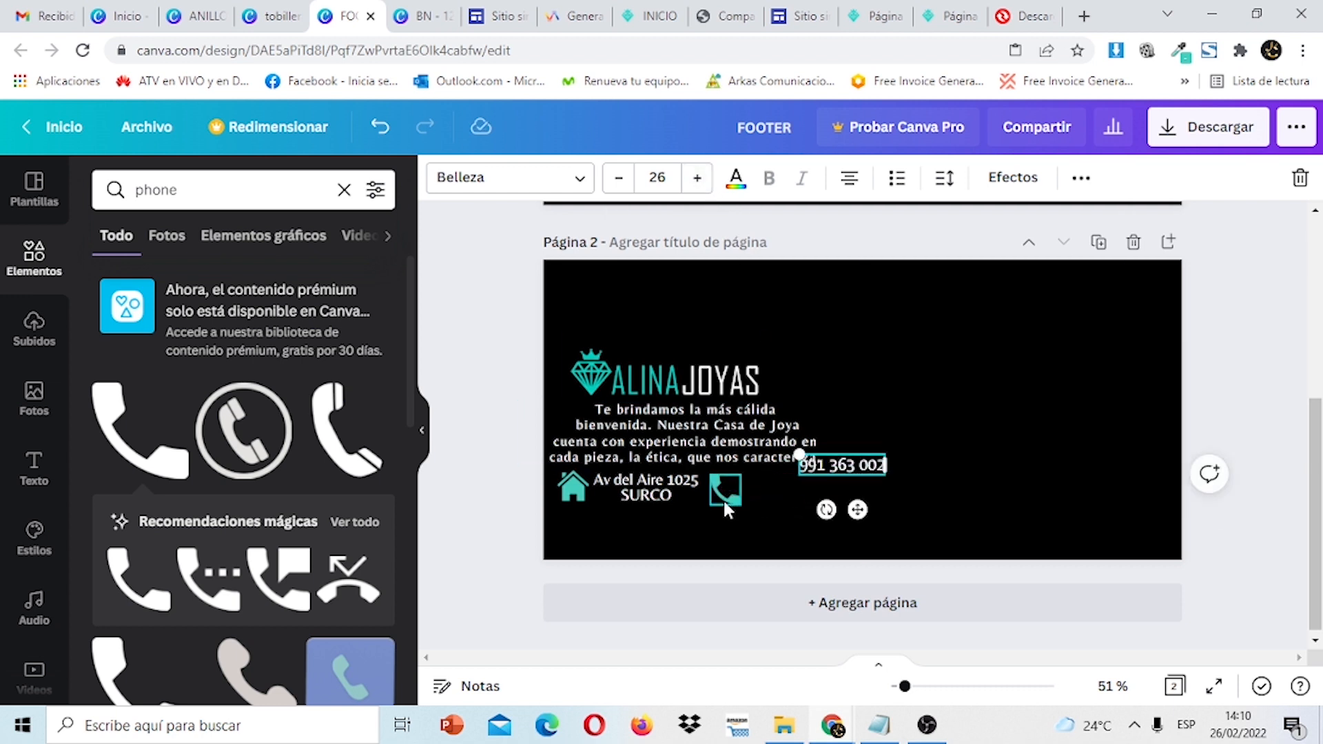
pyautogui.moveTo(708, 540); pyautogui.dragTo(692, 530)
pyautogui.moveTo(872, 468); pyautogui.dragTo(810, 490)
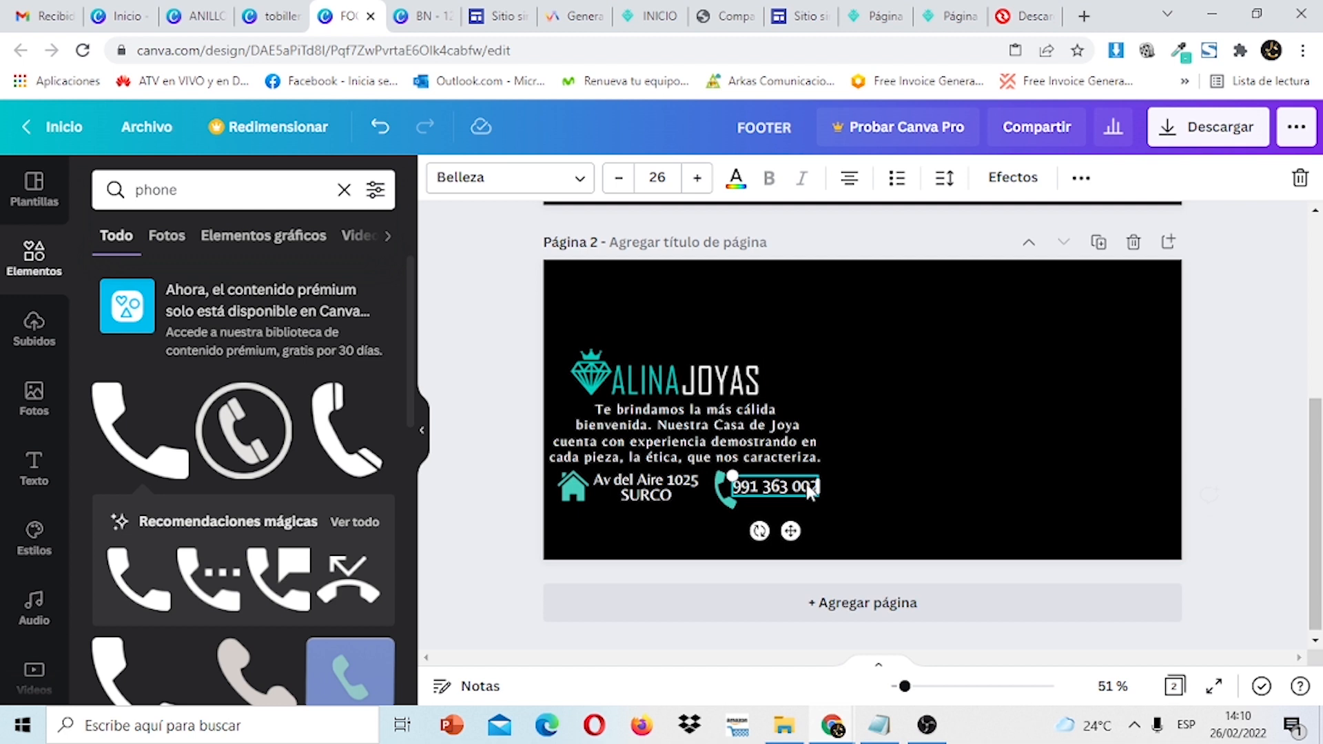
pyautogui.click(1113, 389)
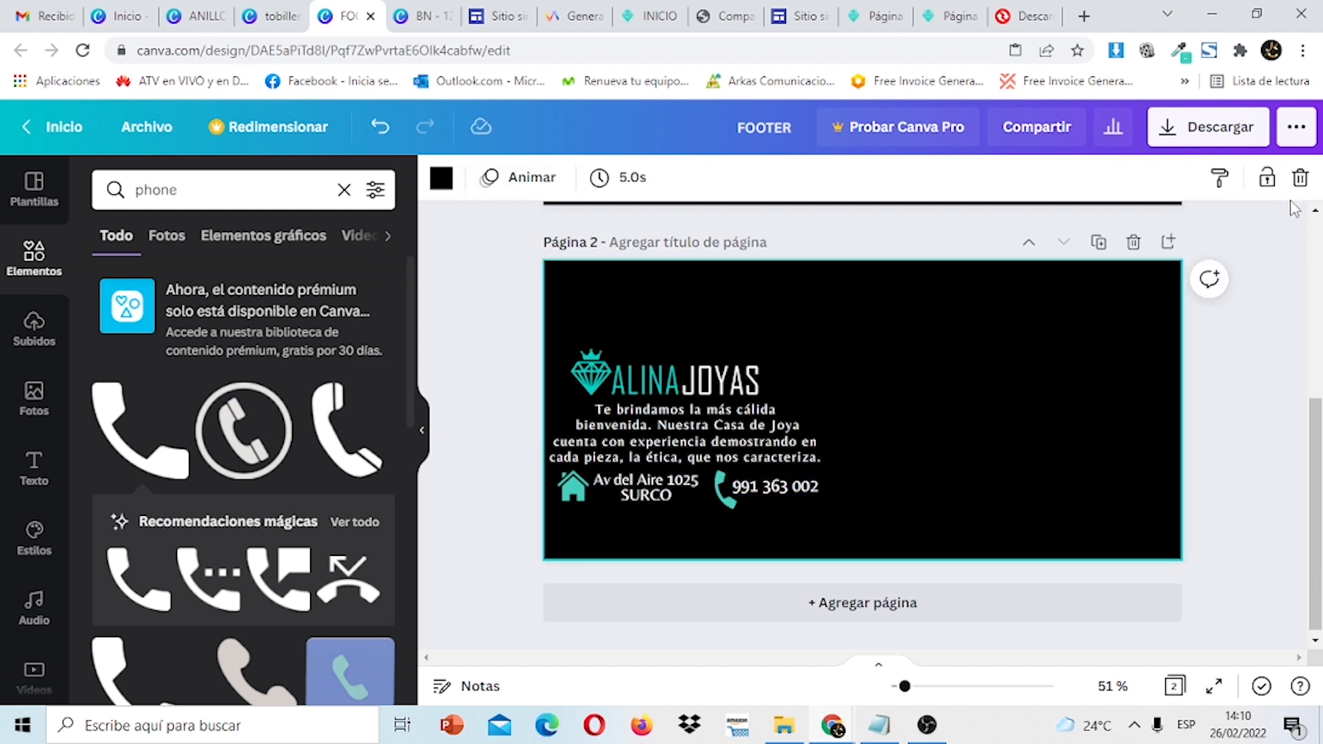
pyautogui.click(1279, 321)
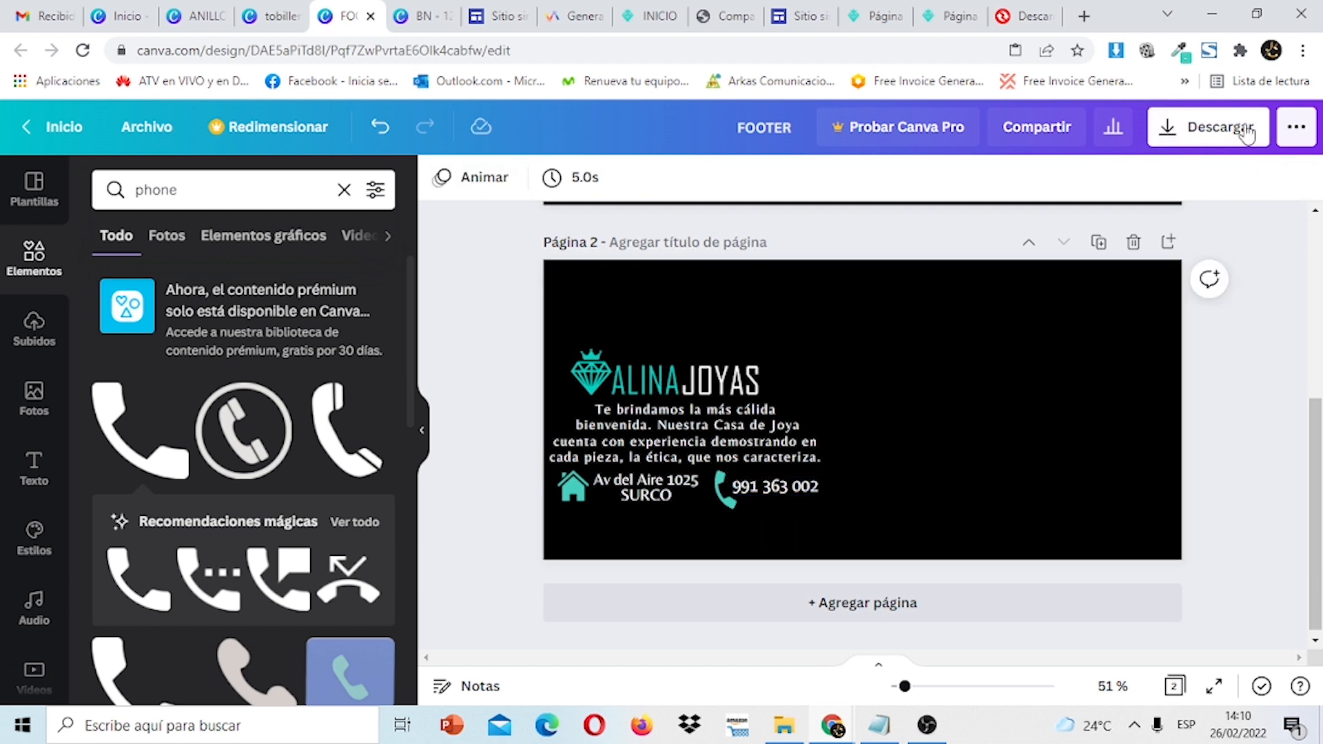
# Download only Página 2 of the FOOTER design as a PNG image.
pyautogui.click(1247, 133)
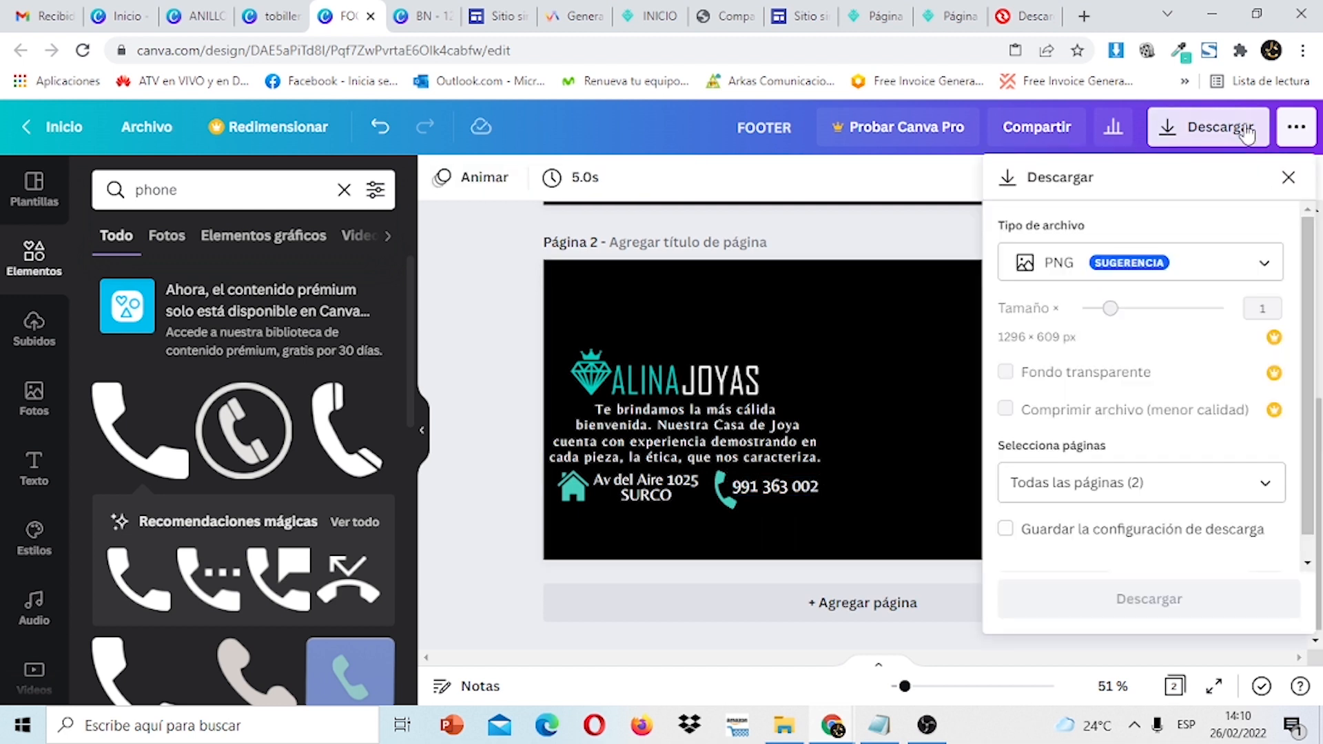
pyautogui.click(1282, 486)
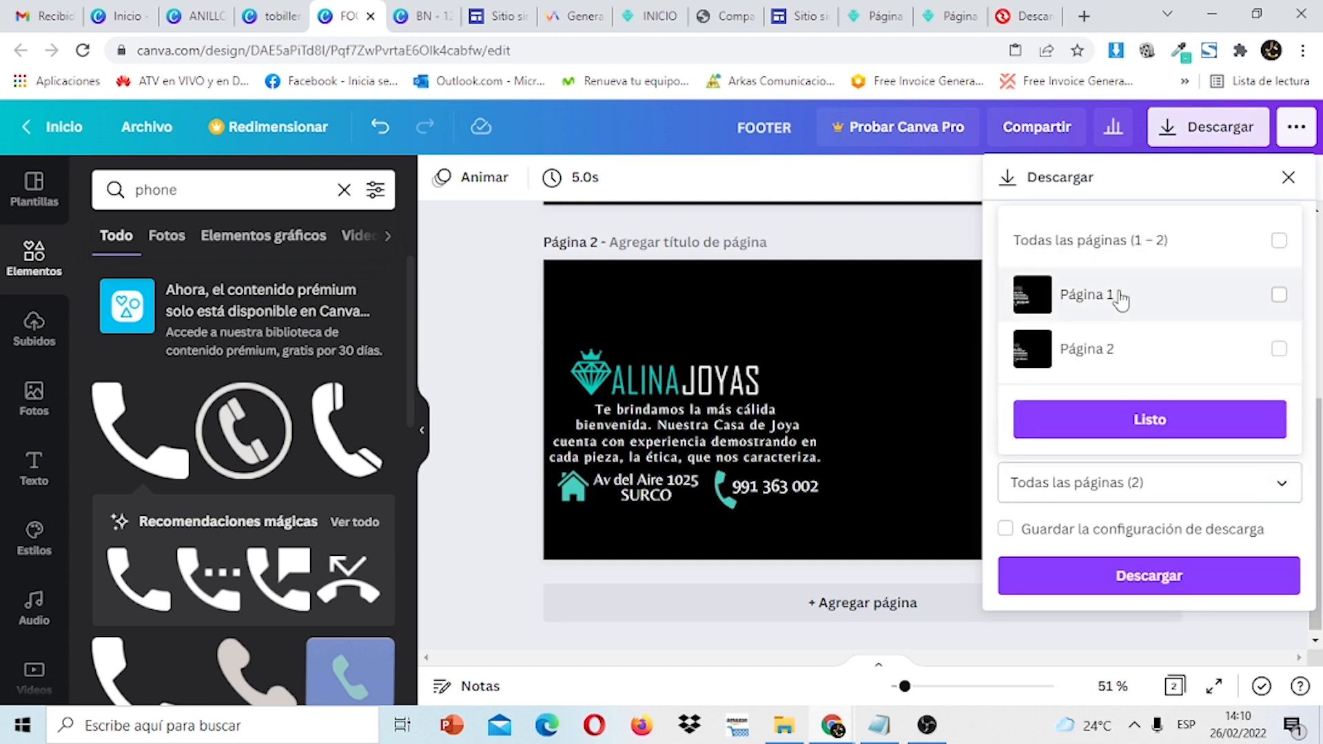
pyautogui.click(1279, 348)
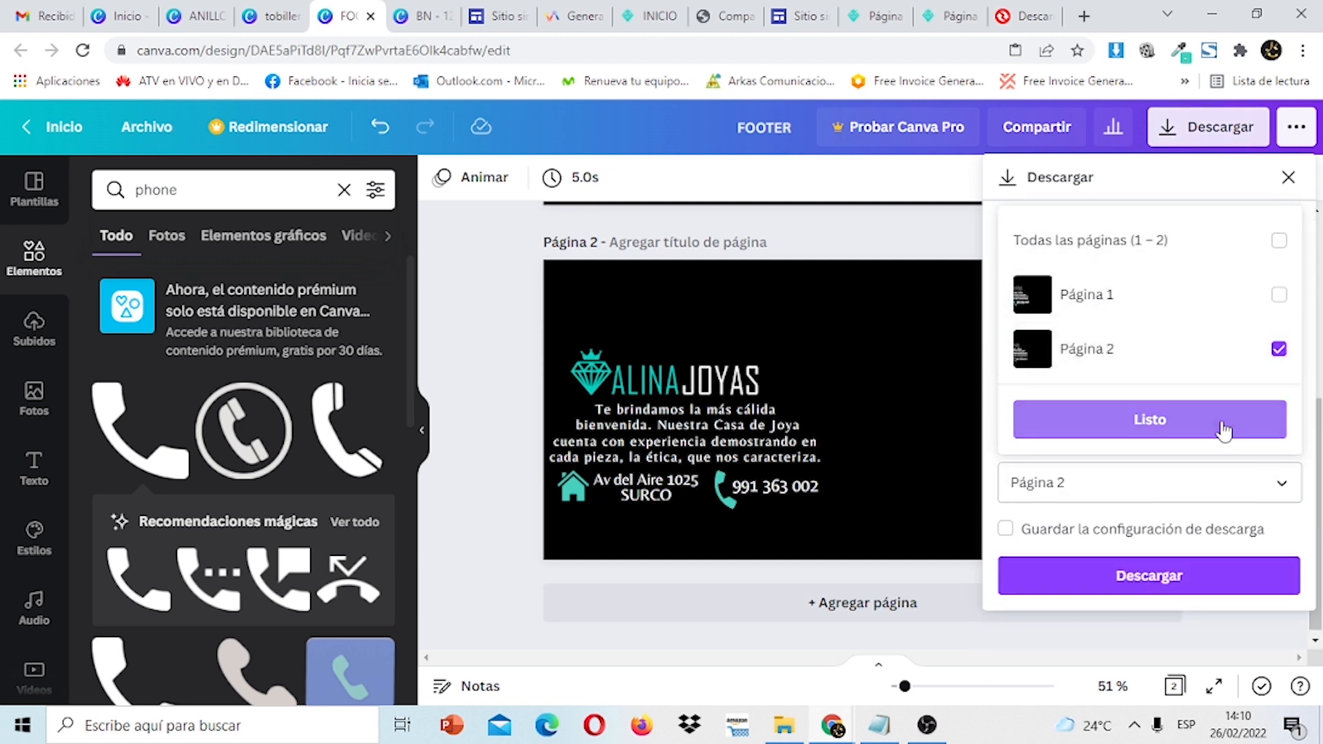
pyautogui.click(1210, 424)
pyautogui.click(1201, 584)
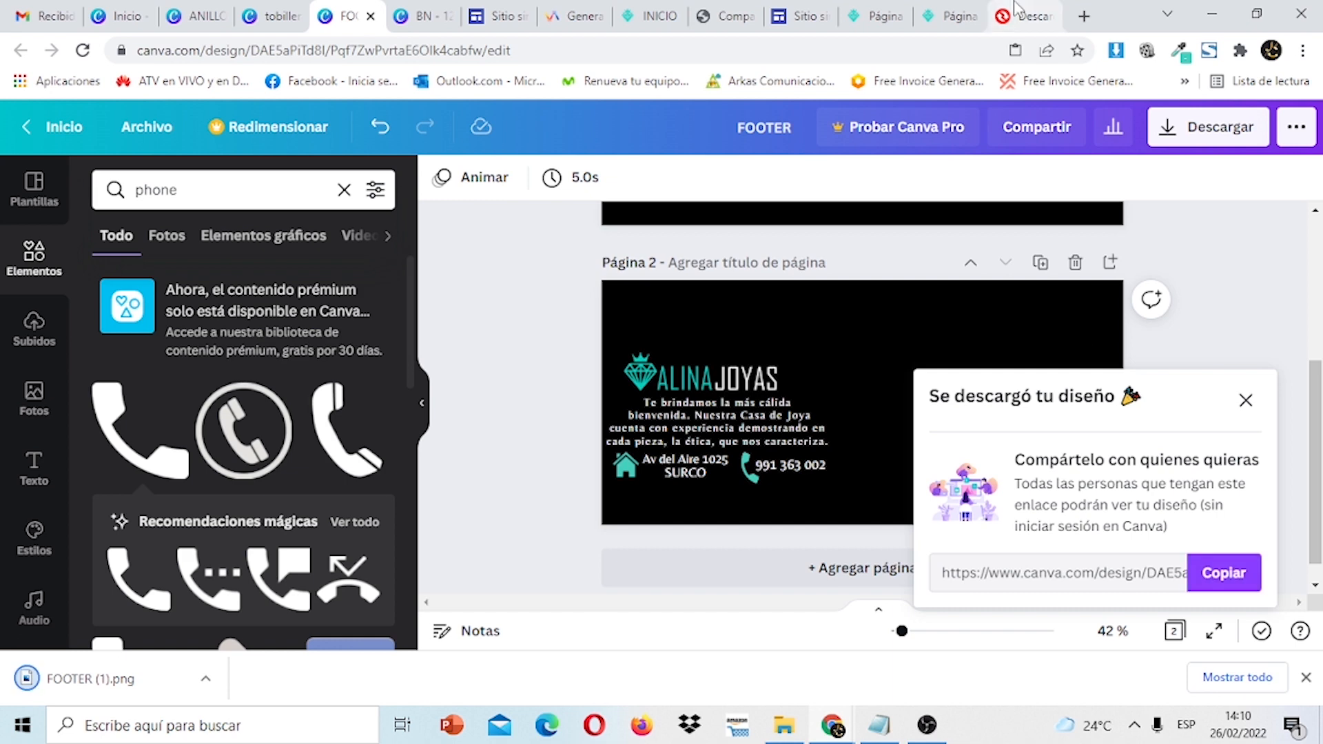
# Add an image-and-text section at the page bottom and delete its text box.
pyautogui.click(808, 13)
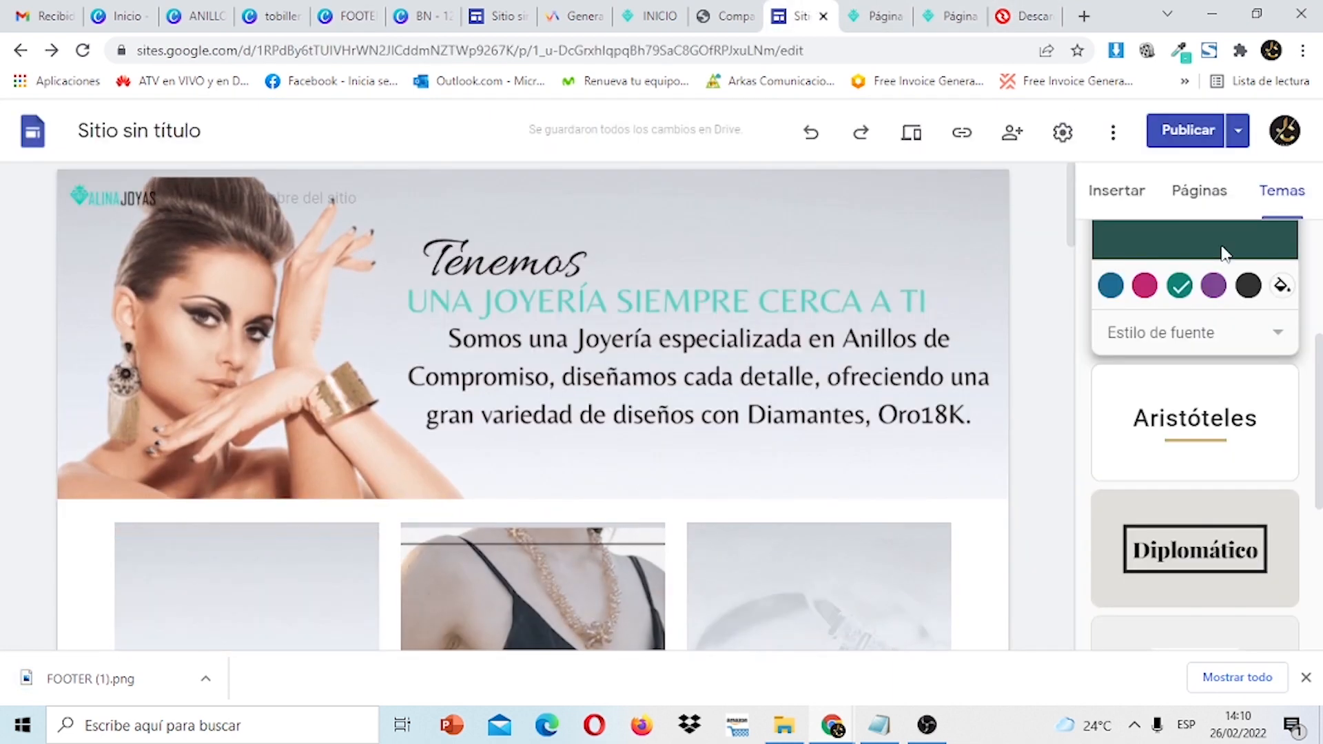
pyautogui.scroll(-2, 1222, 254)
pyautogui.scroll(-3, 1280, 482)
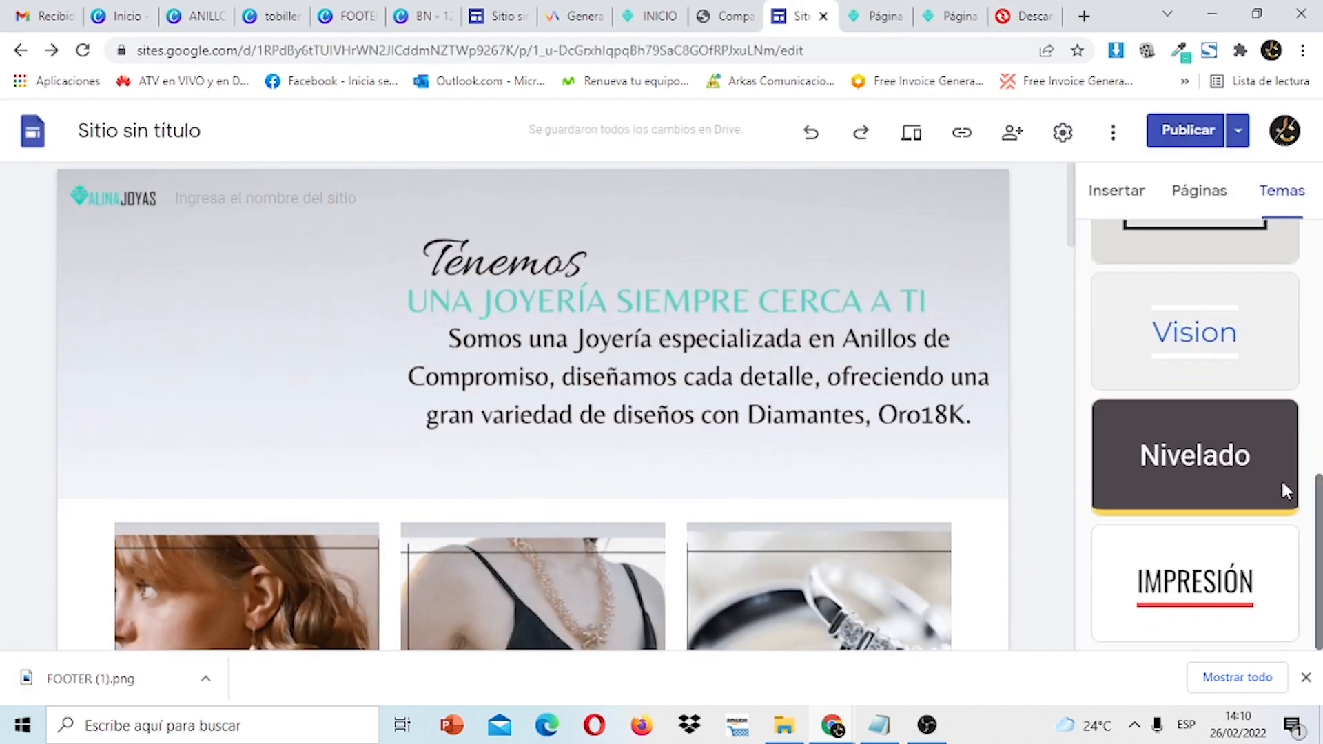
pyautogui.scroll(-5, 1077, 301)
pyautogui.scroll(-6, 1077, 369)
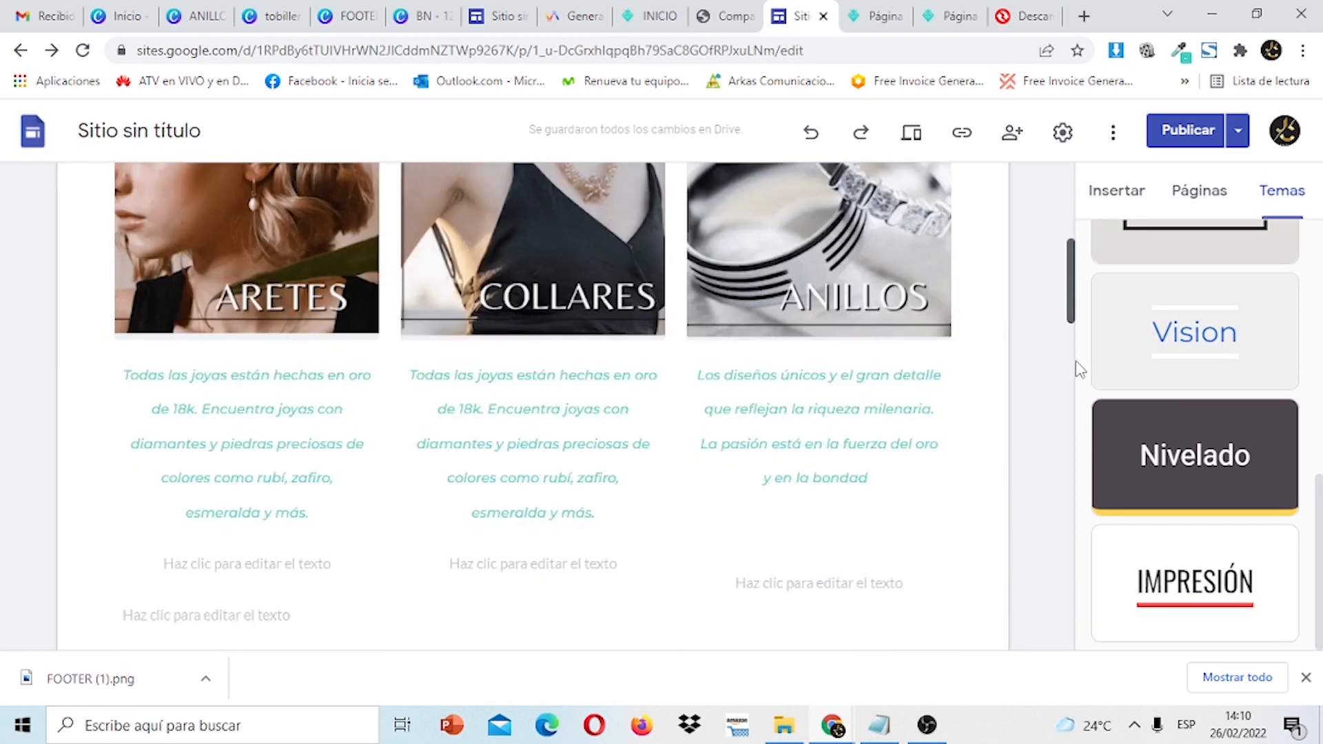
pyautogui.scroll(-10, 1077, 434)
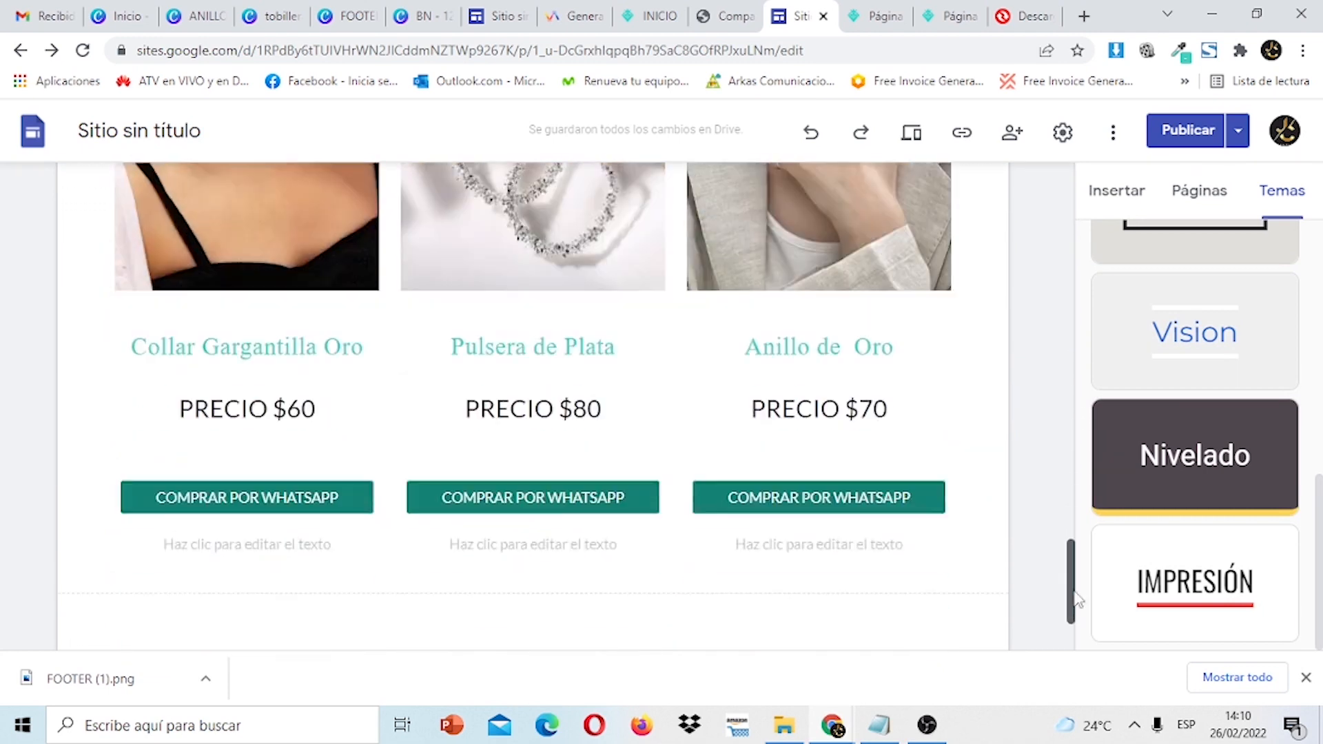
pyautogui.moveTo(582, 603)
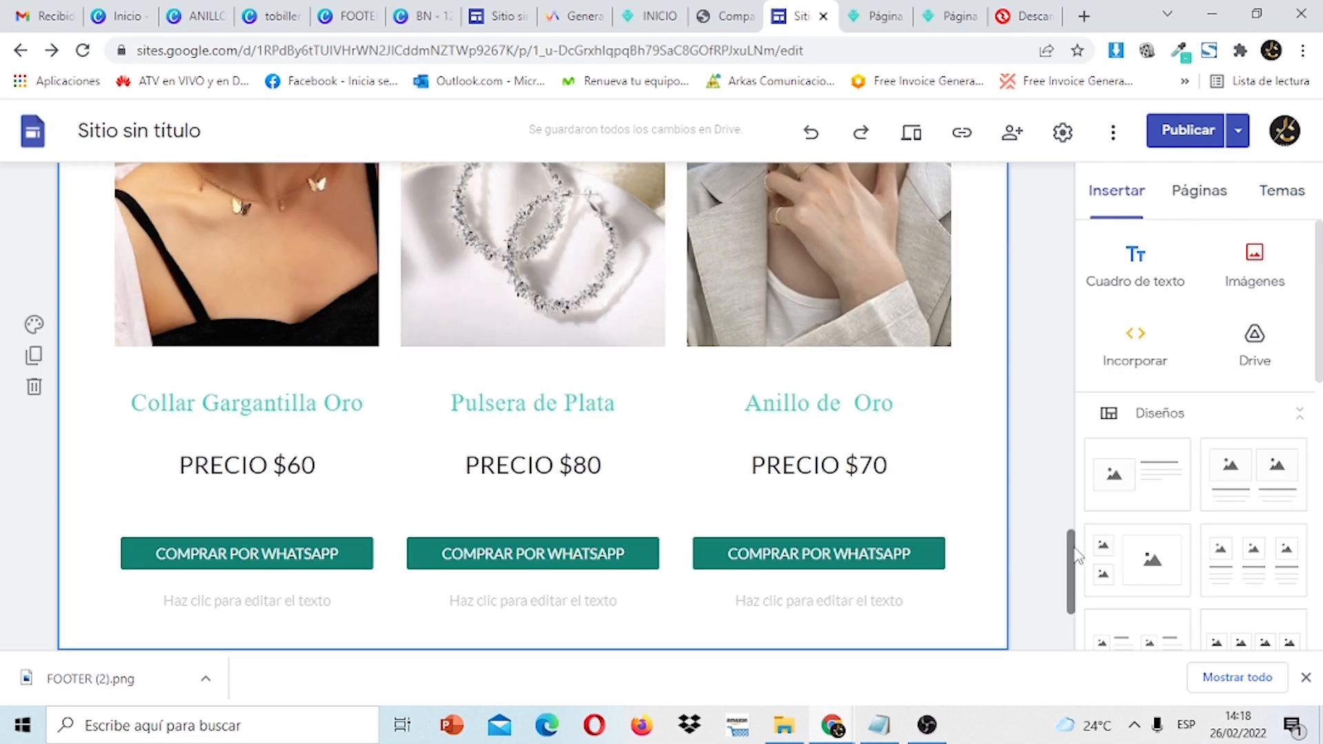
pyautogui.moveTo(1070, 569); pyautogui.dragTo(1081, 637)
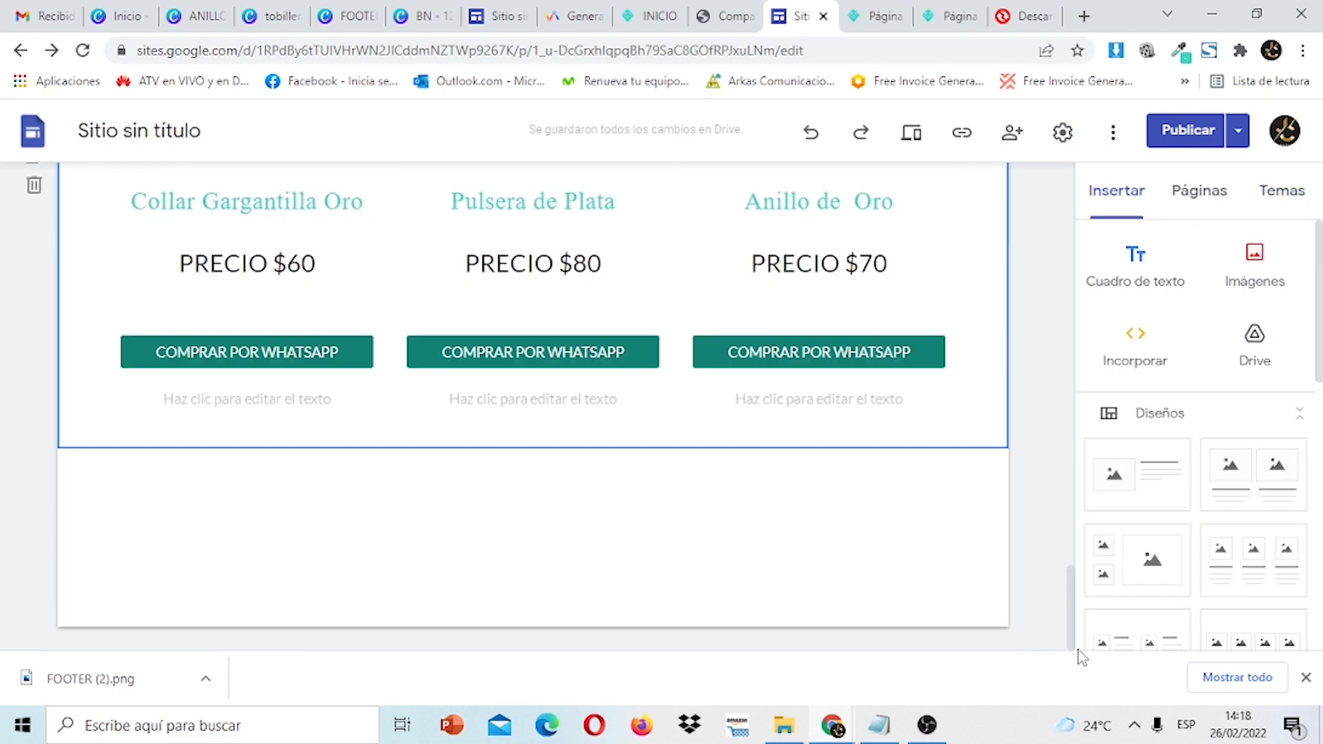
pyautogui.click(1146, 485)
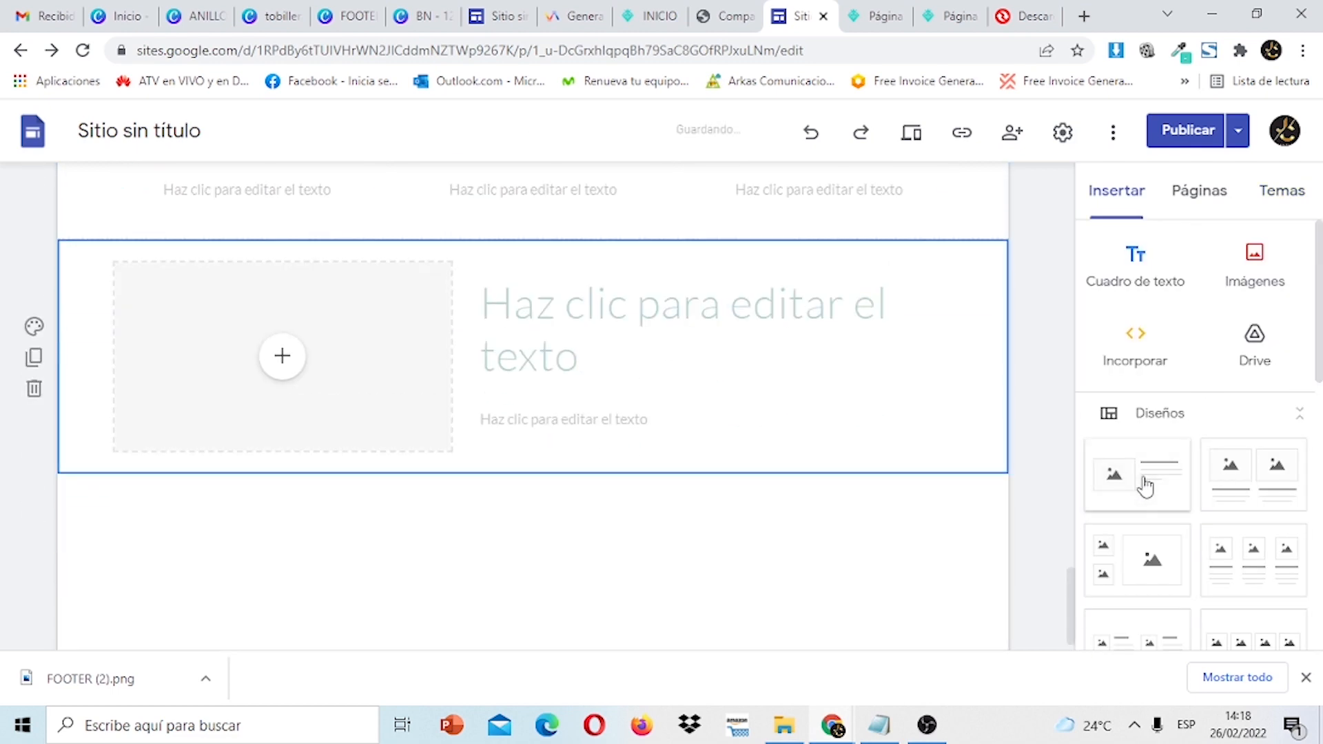
pyautogui.click(413, 319)
pyautogui.click(558, 354)
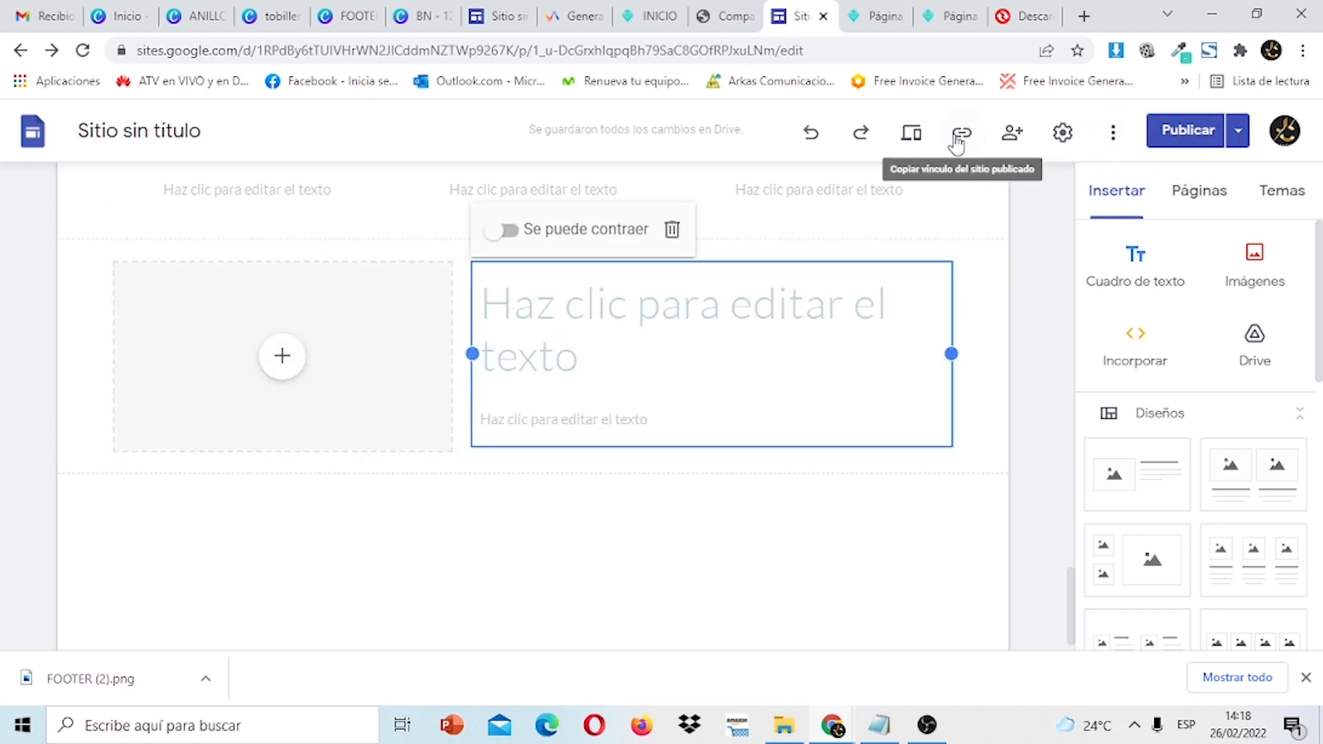
pyautogui.click(672, 230)
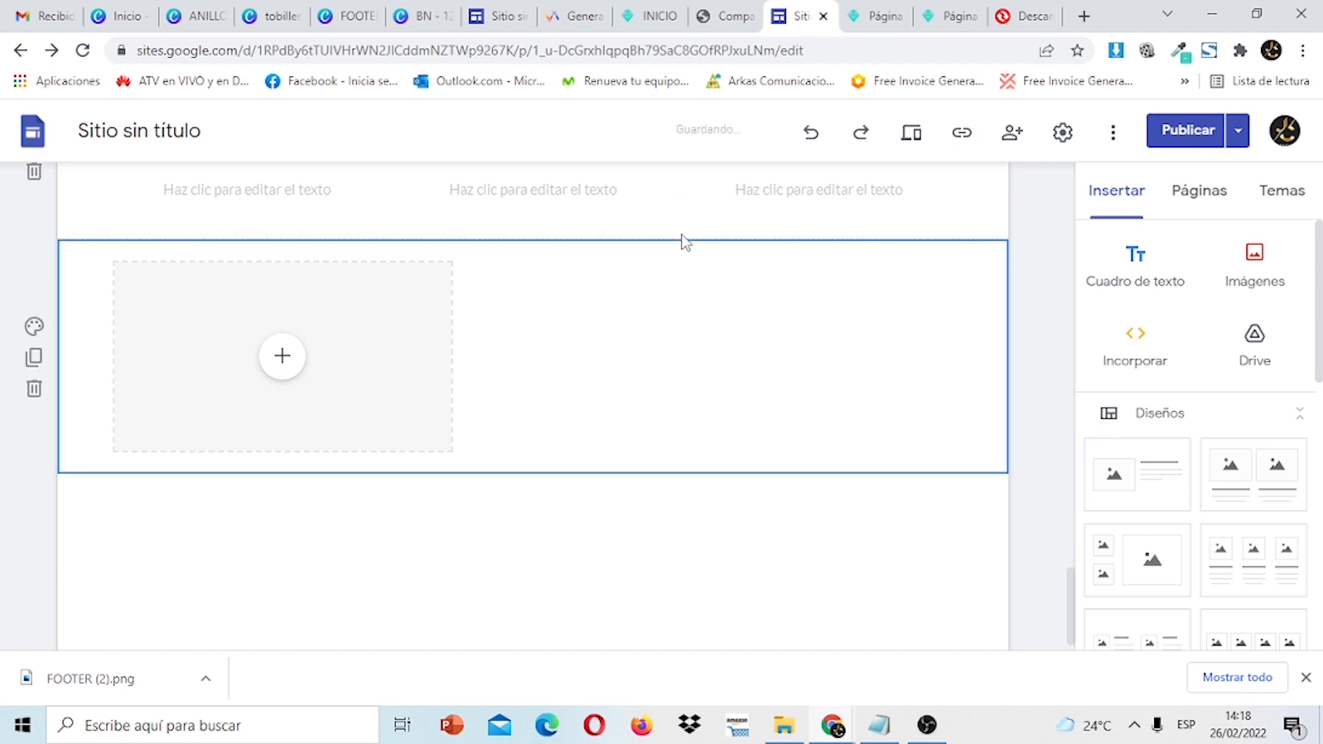
# Upload FOOTER (1) as the section's background image, keeping the image placeholder.
pyautogui.click(34, 329)
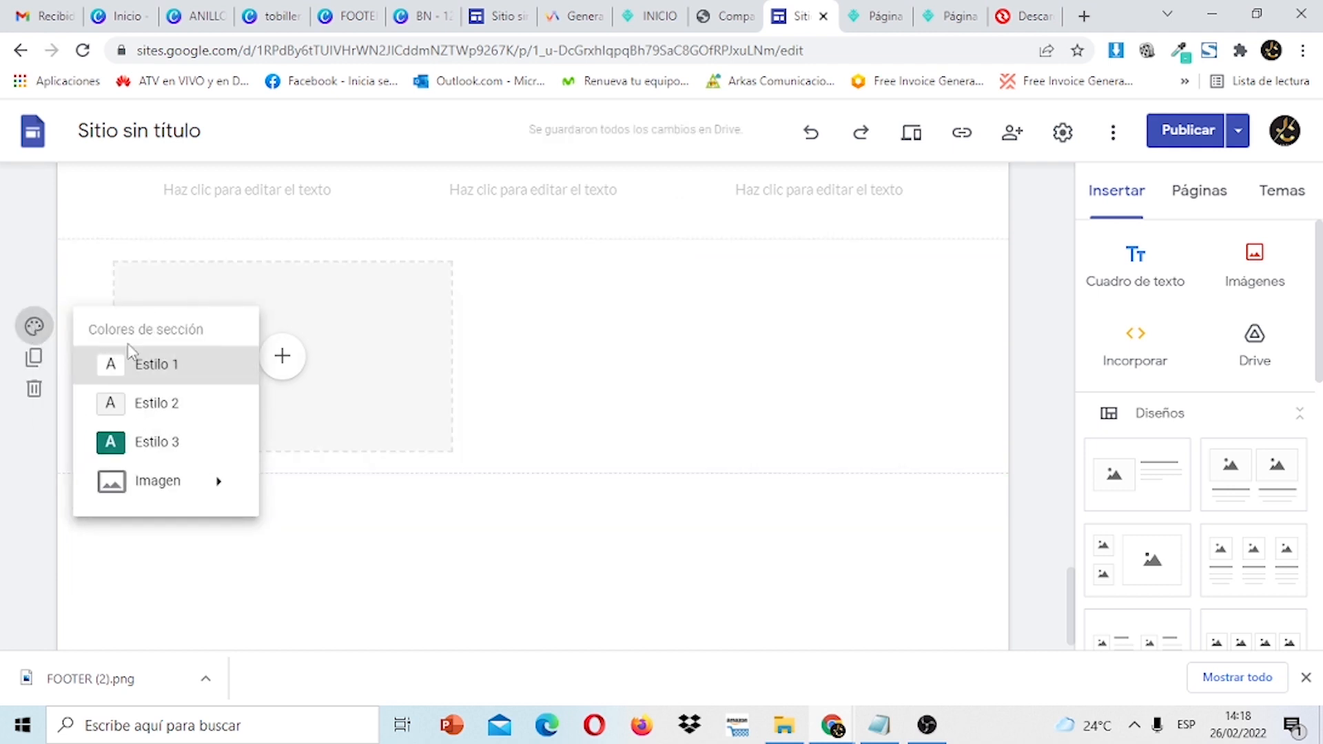
pyautogui.moveTo(210, 478)
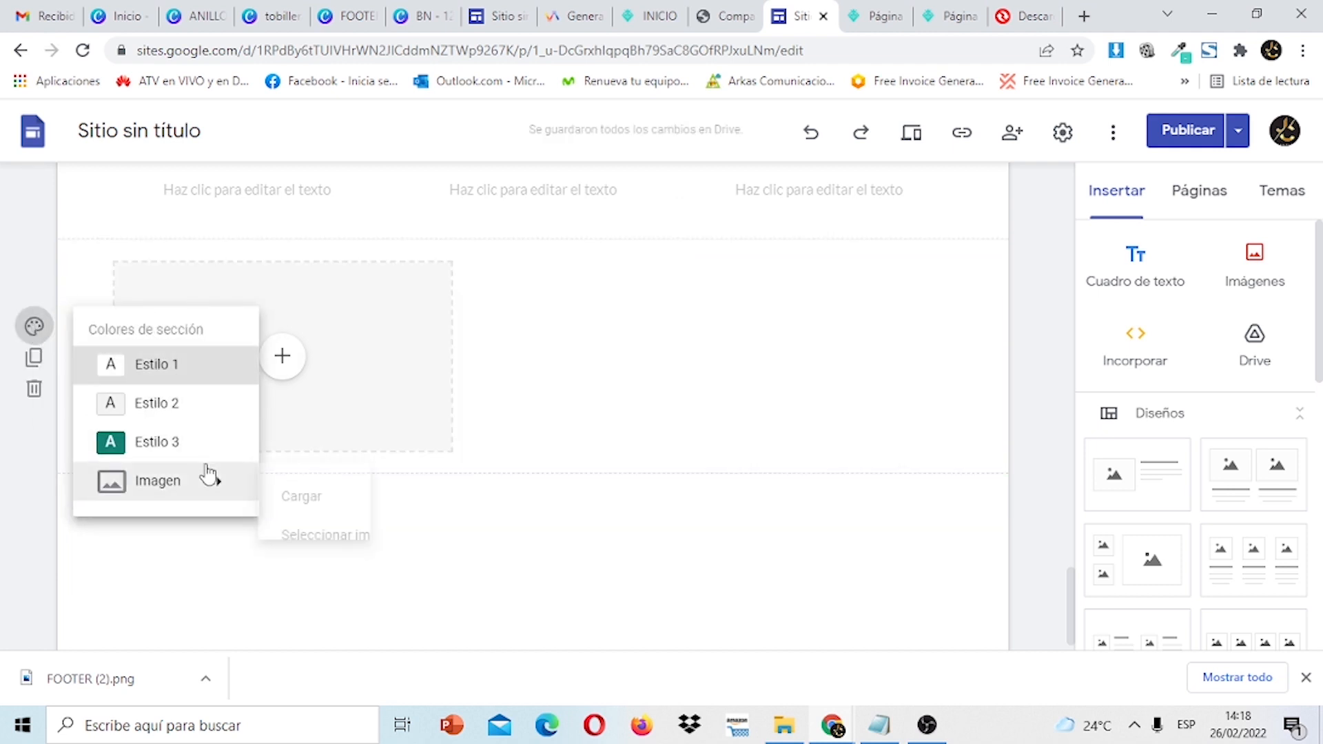
pyautogui.click(313, 513)
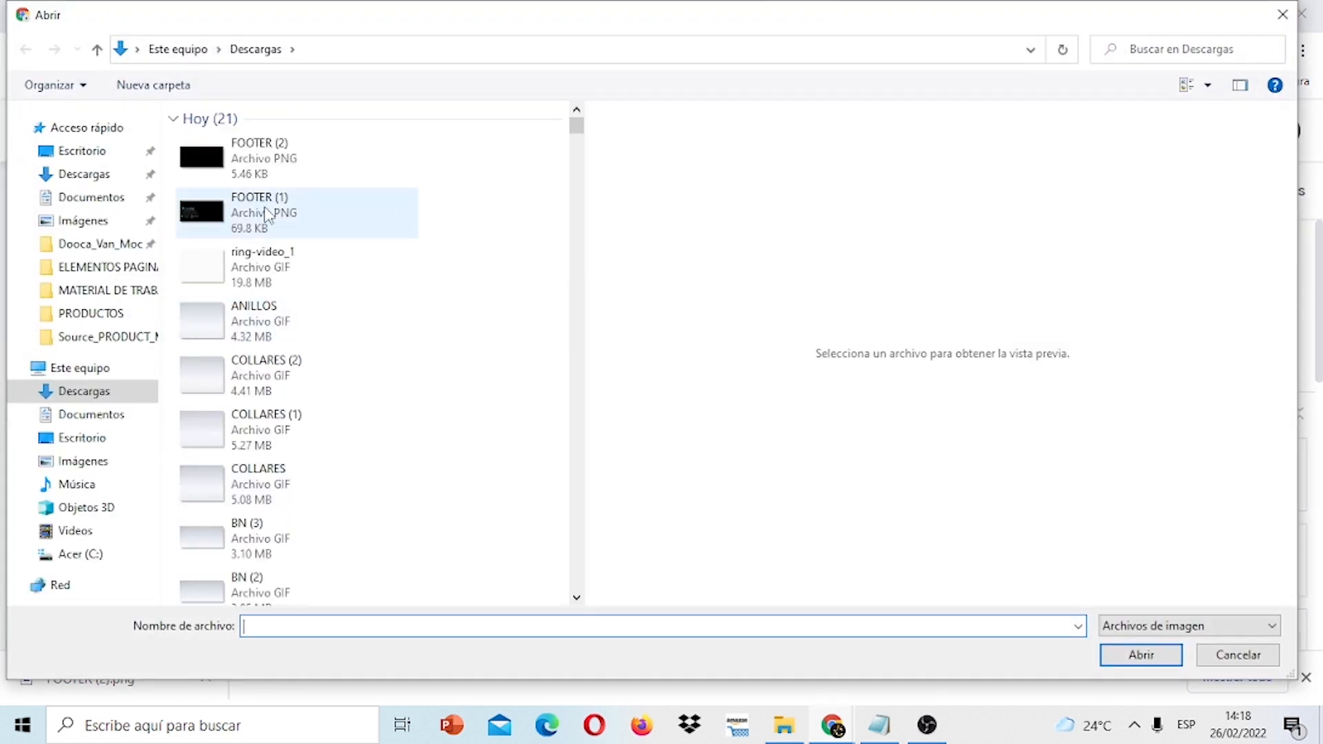
pyautogui.click(267, 214)
pyautogui.click(1140, 654)
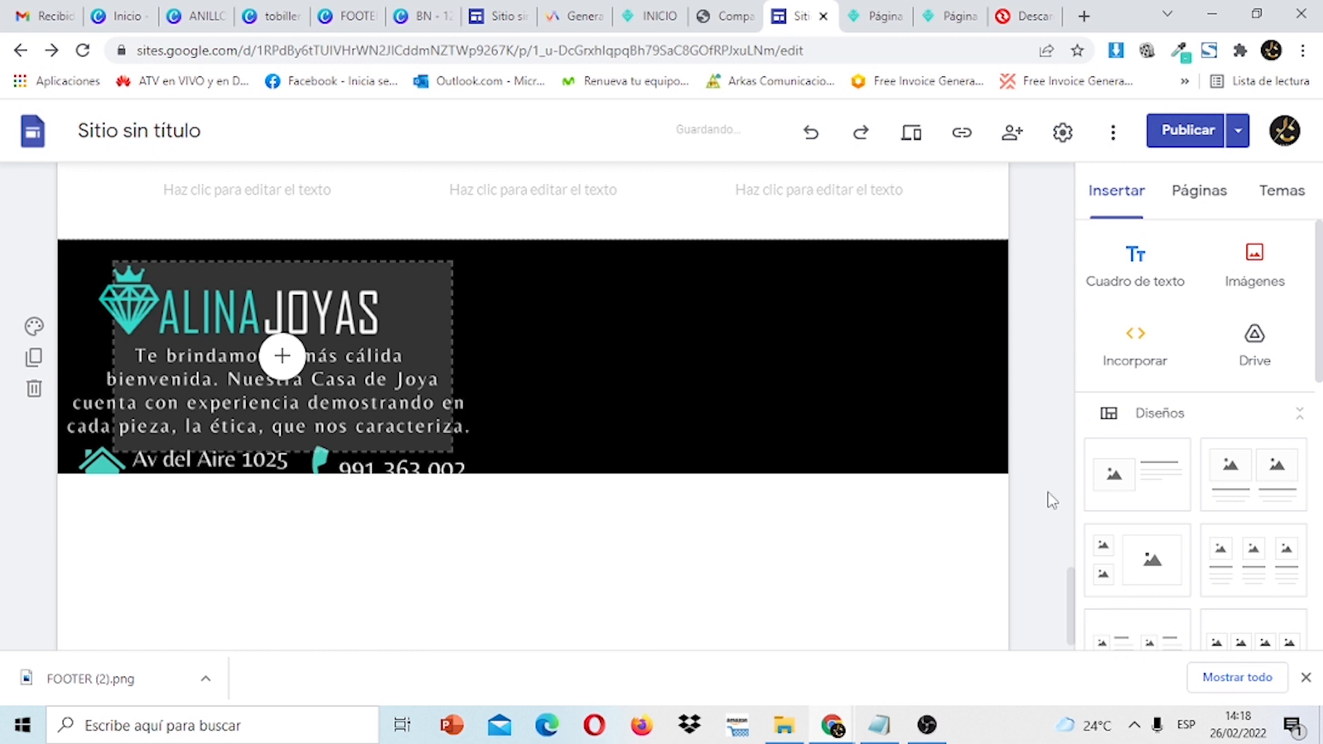
pyautogui.click(340, 358)
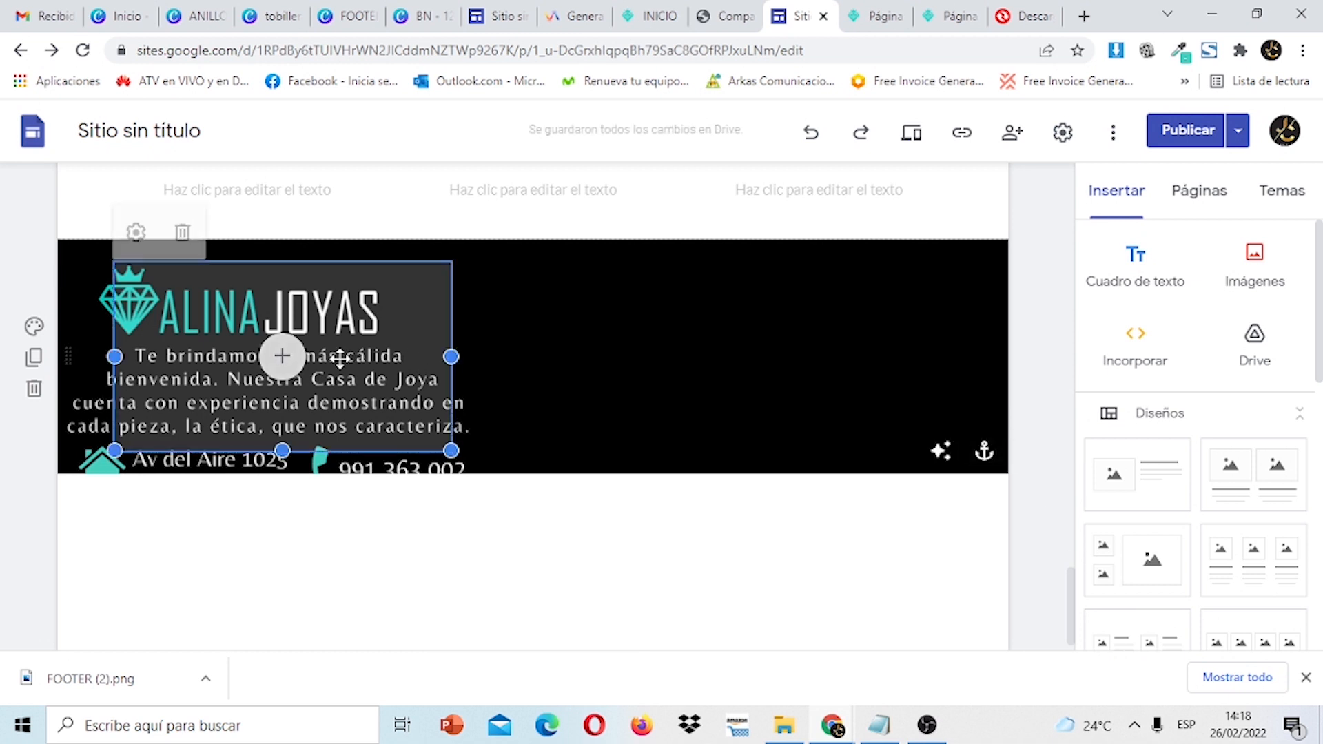
pyautogui.click(183, 233)
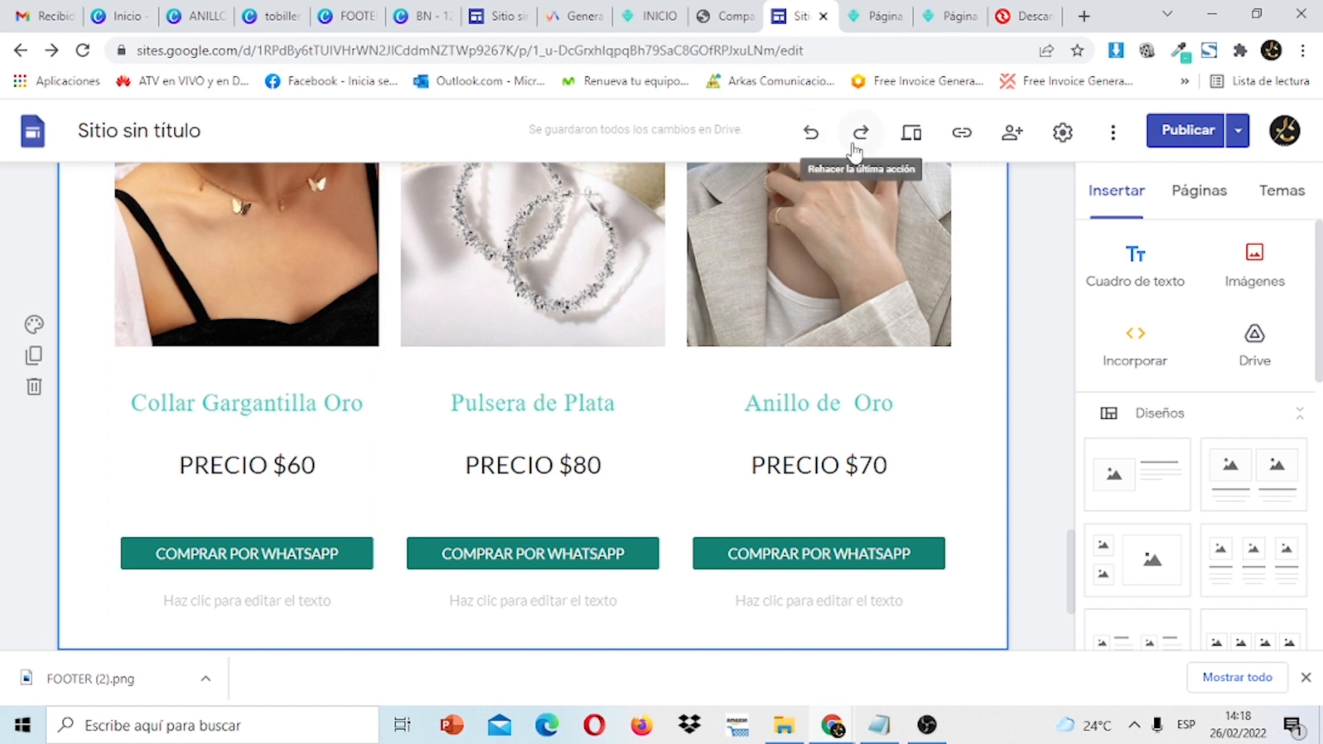
pyautogui.click(811, 135)
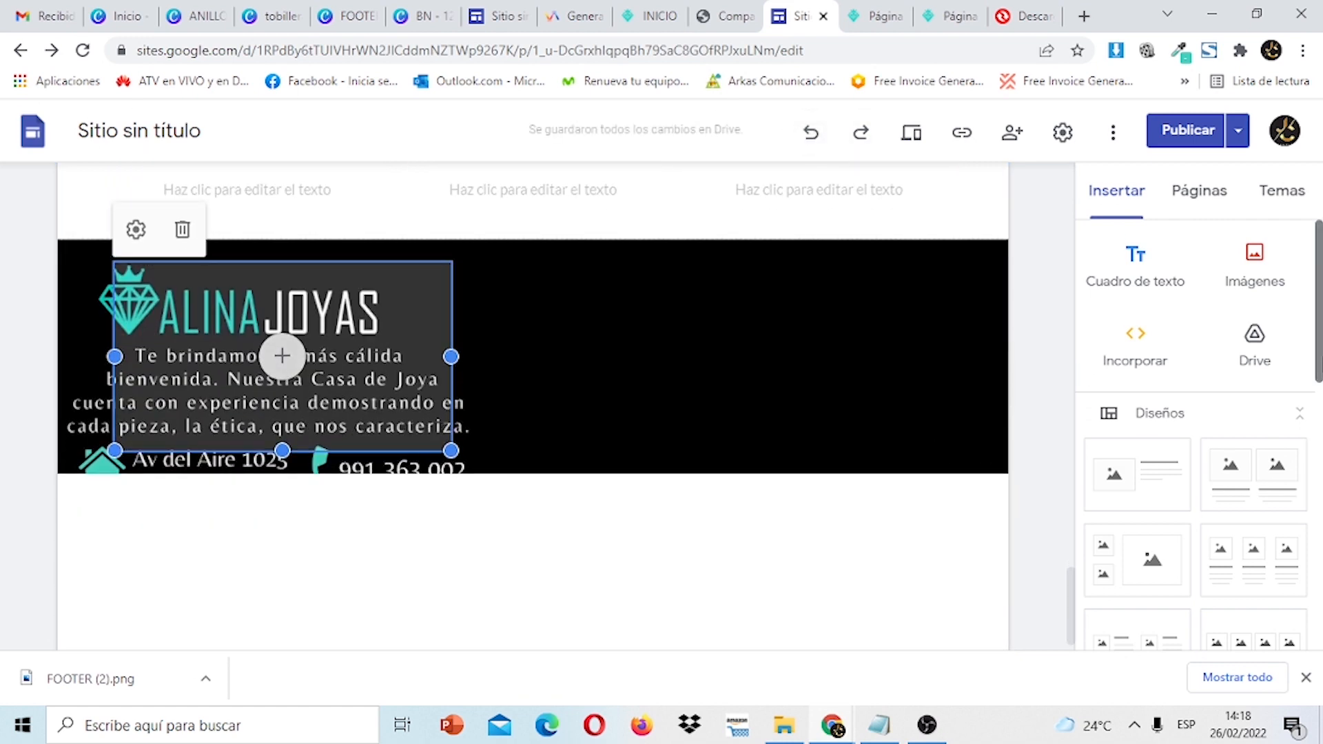
pyautogui.scroll(-10, 1198, 434)
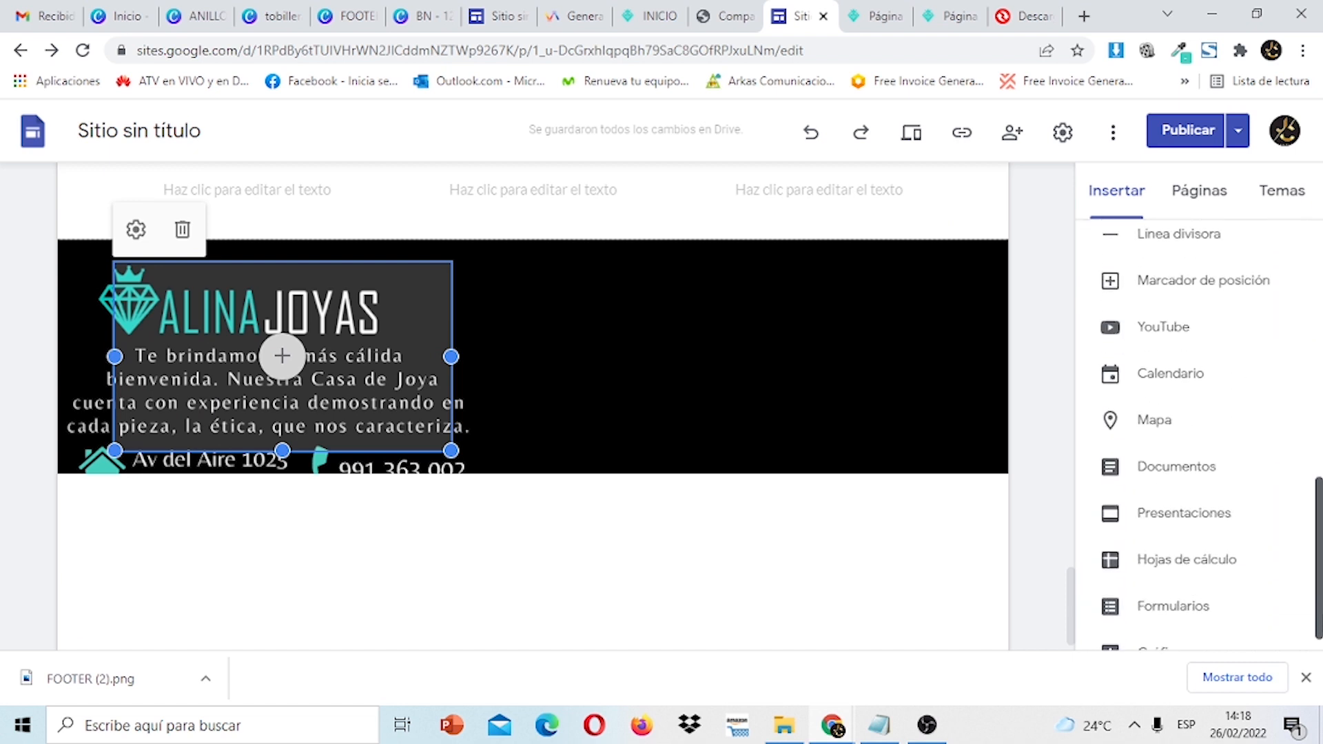
pyautogui.moveTo(1320, 558); pyautogui.dragTo(1320, 565)
pyautogui.click(1159, 411)
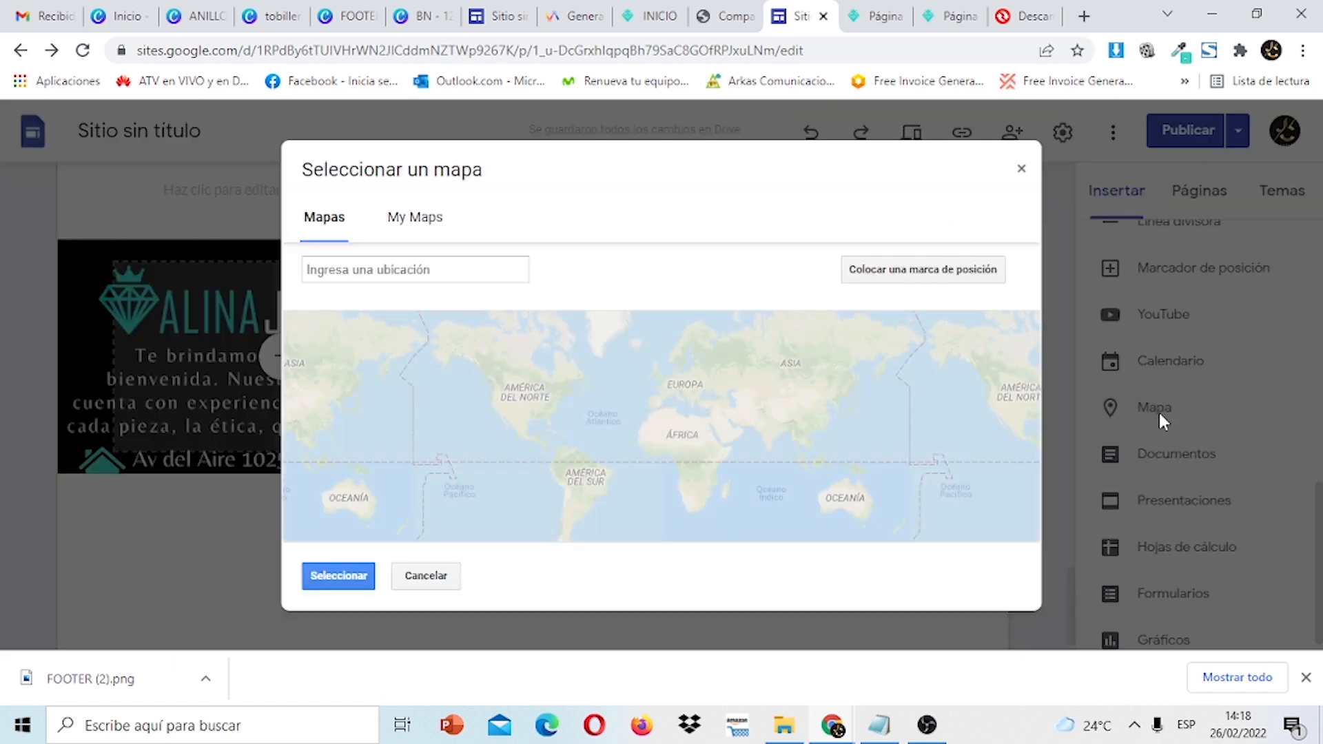
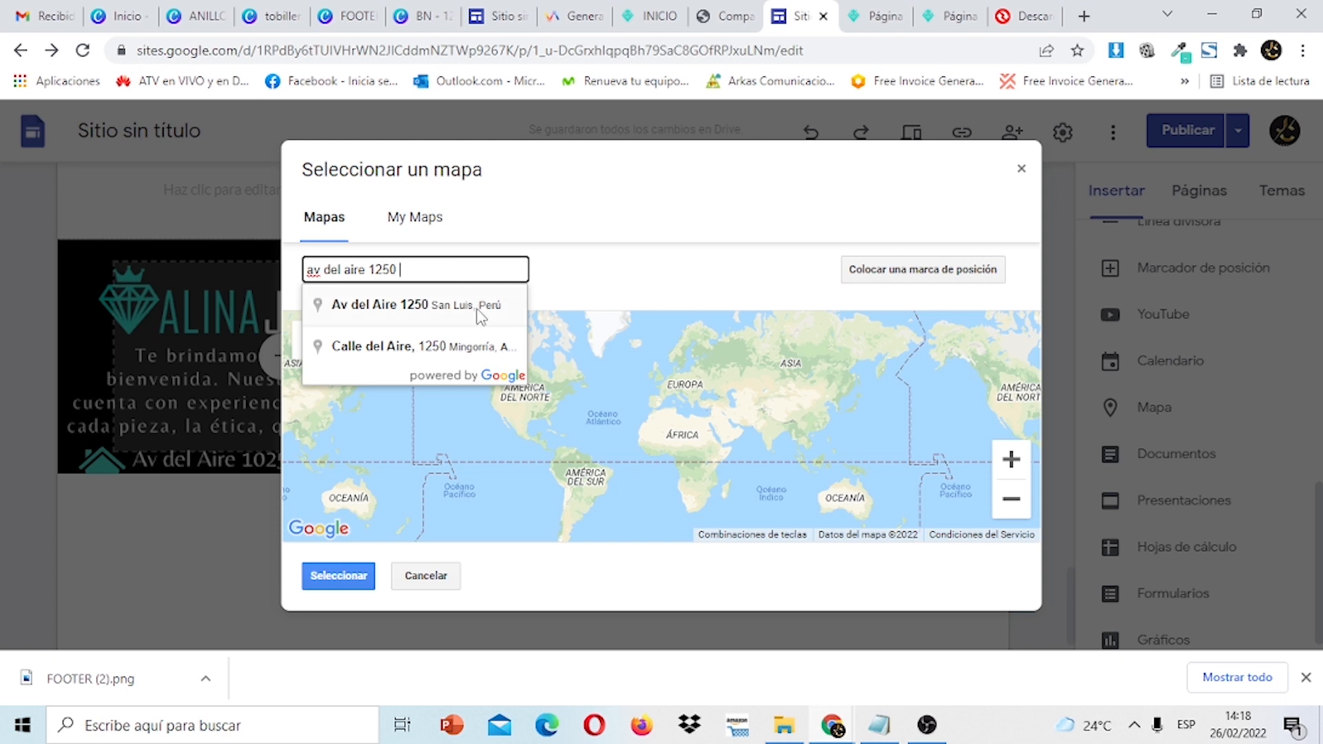
pyautogui.click(481, 317)
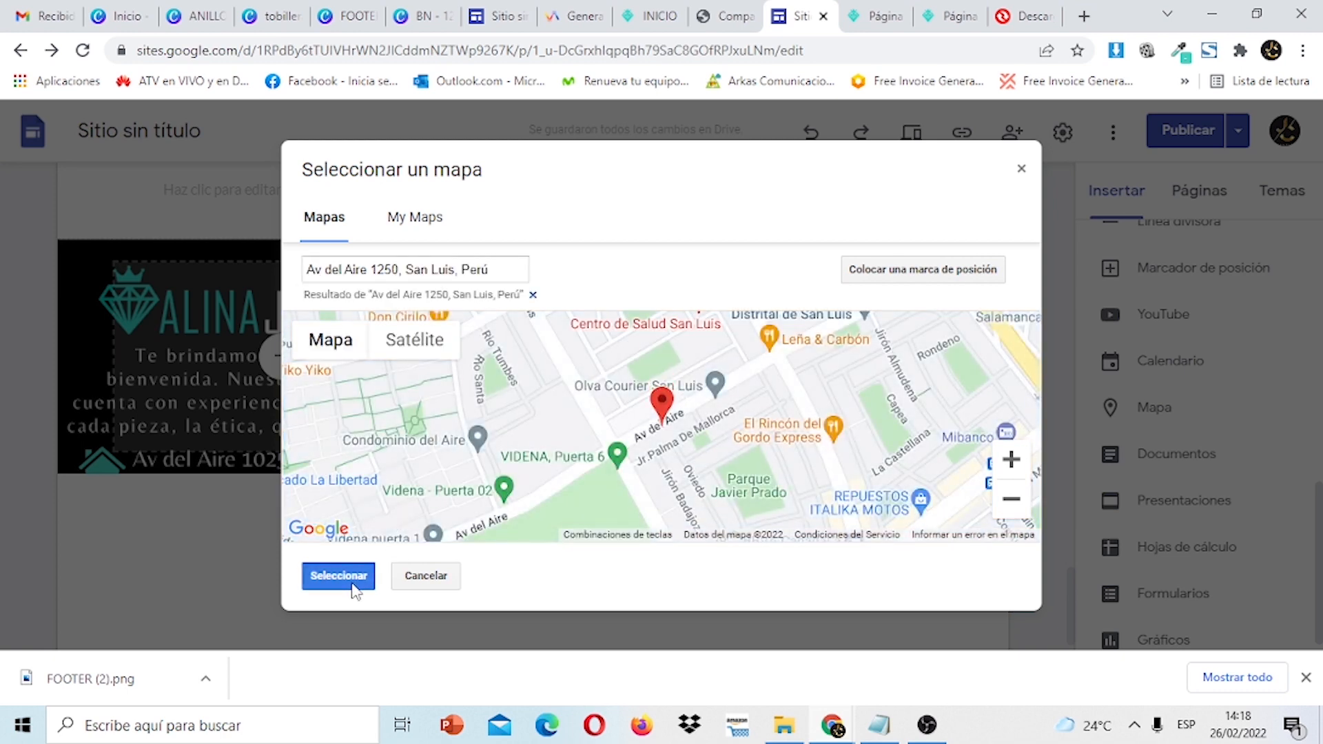
pyautogui.click(338, 576)
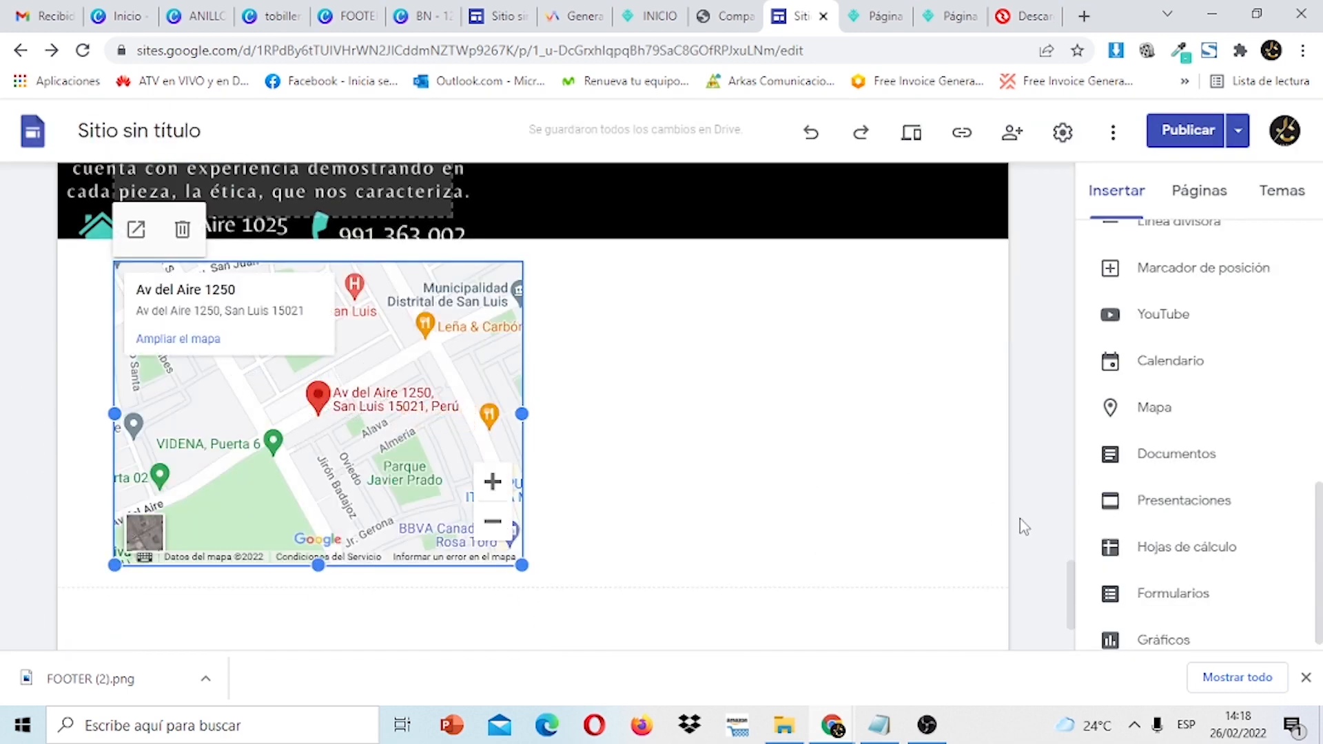
# Move the map into the black footer, delete the empty box, and widen the map.
pyautogui.moveTo(1073, 587); pyautogui.dragTo(1072, 553)
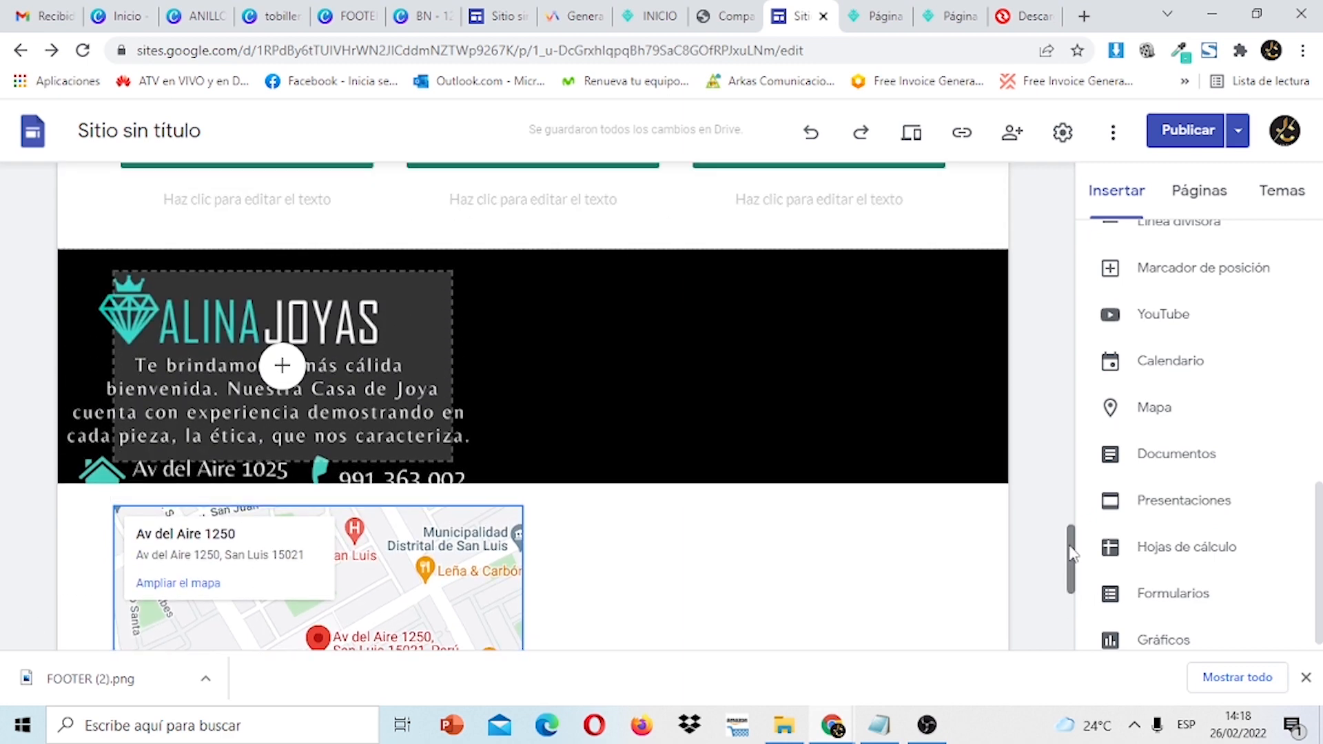
pyautogui.moveTo(407, 565); pyautogui.dragTo(658, 303)
pyautogui.click(318, 341)
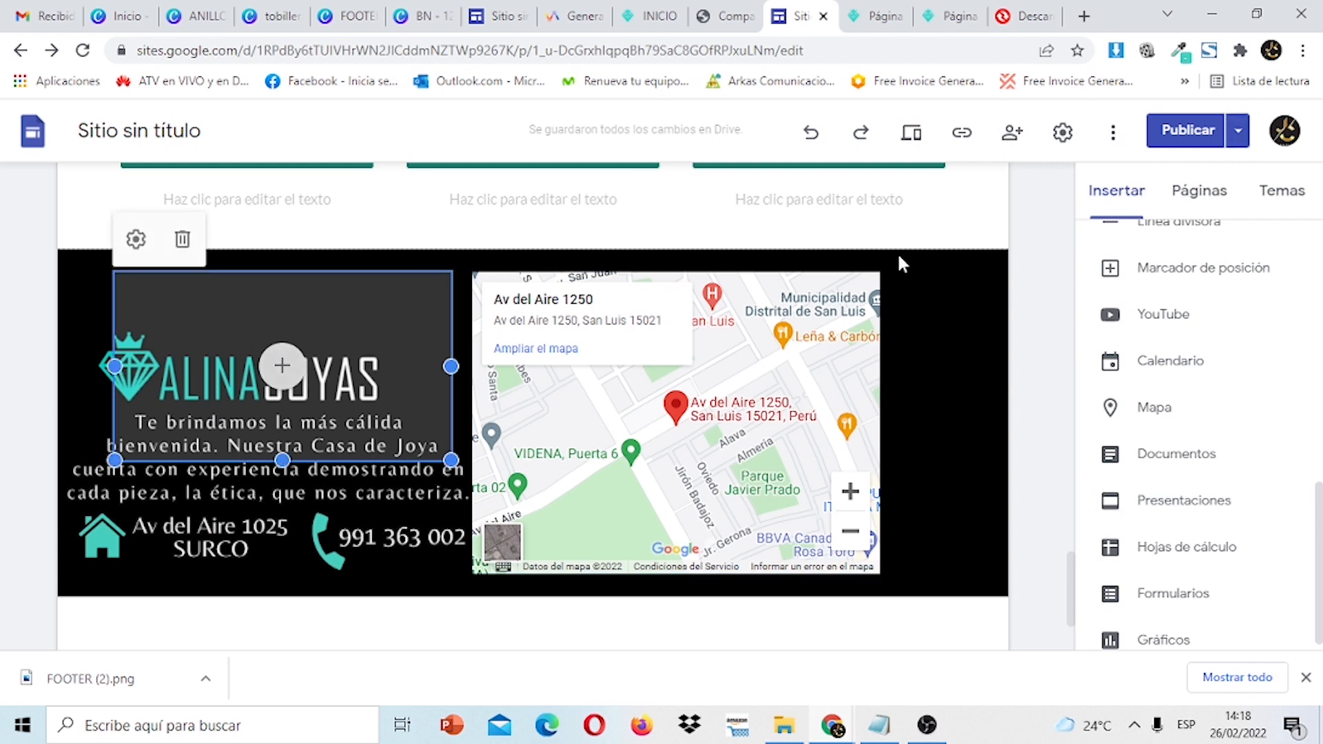
pyautogui.click(183, 241)
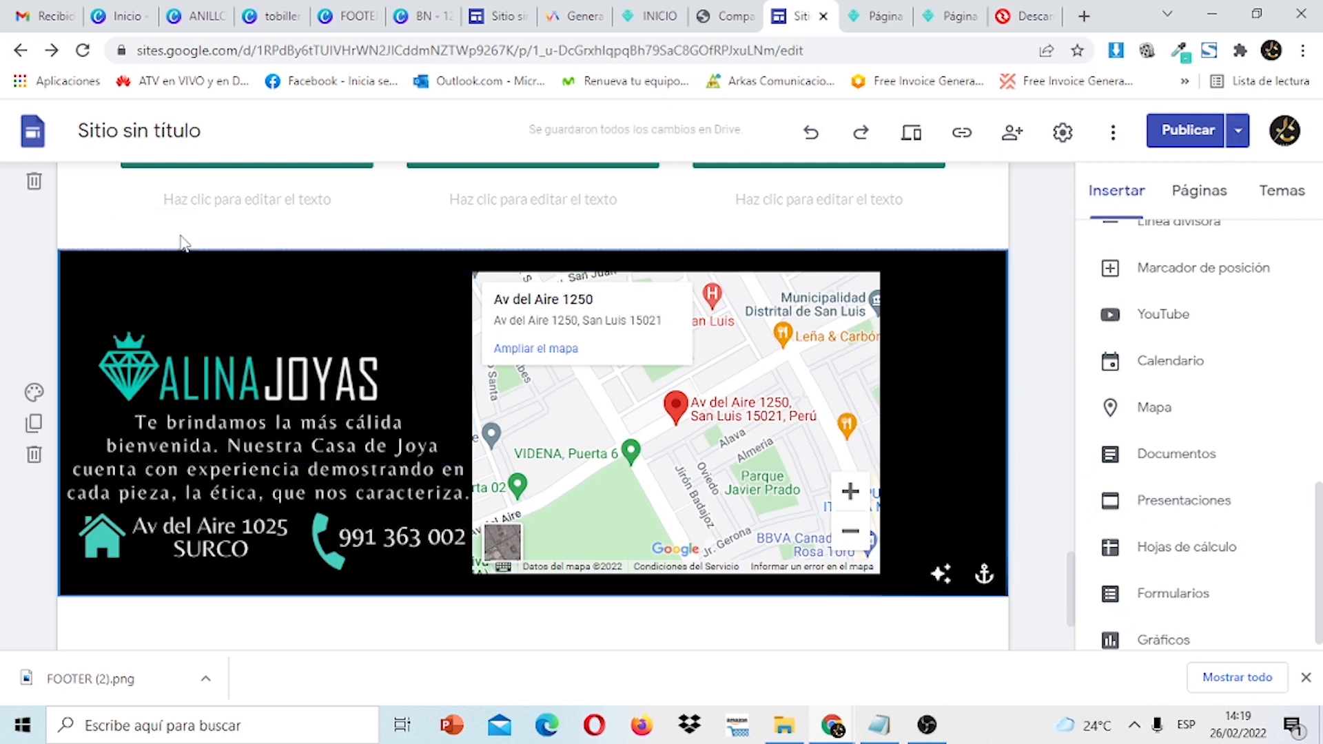
pyautogui.click(564, 561)
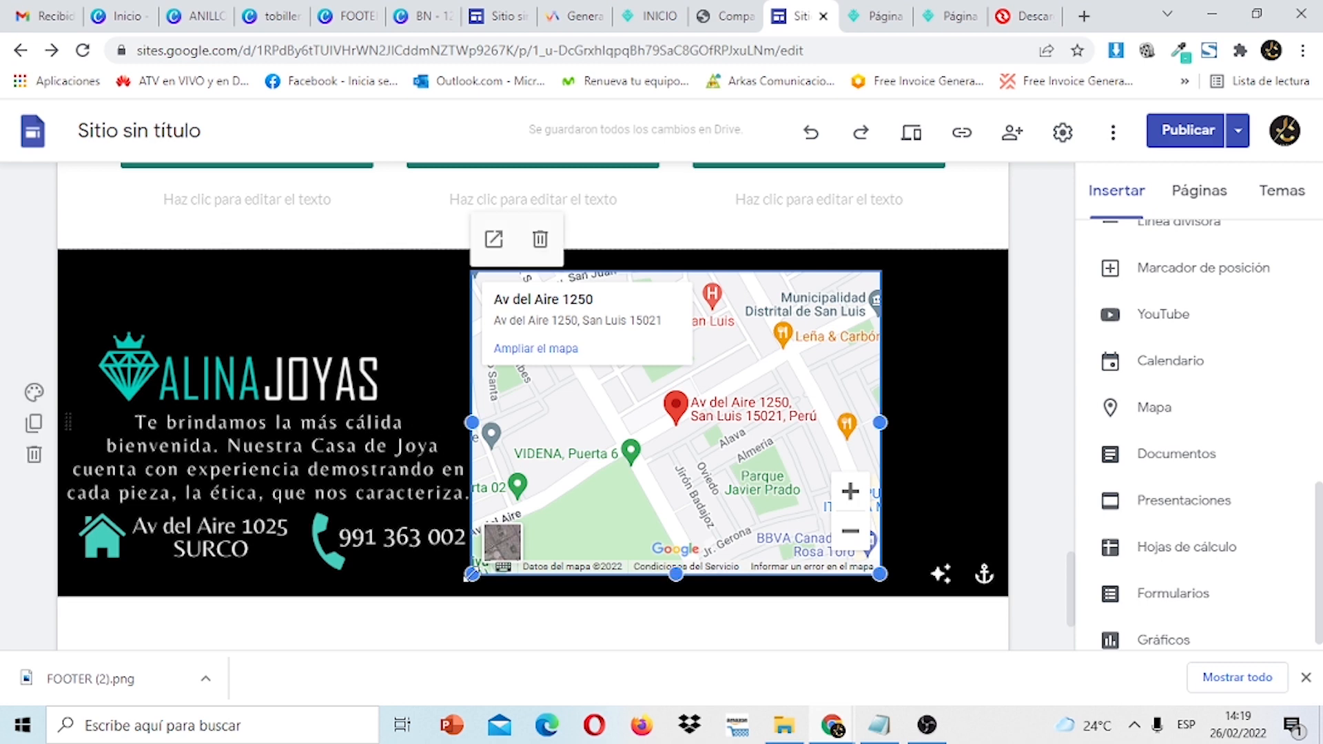
pyautogui.moveTo(471, 573); pyautogui.dragTo(533, 560)
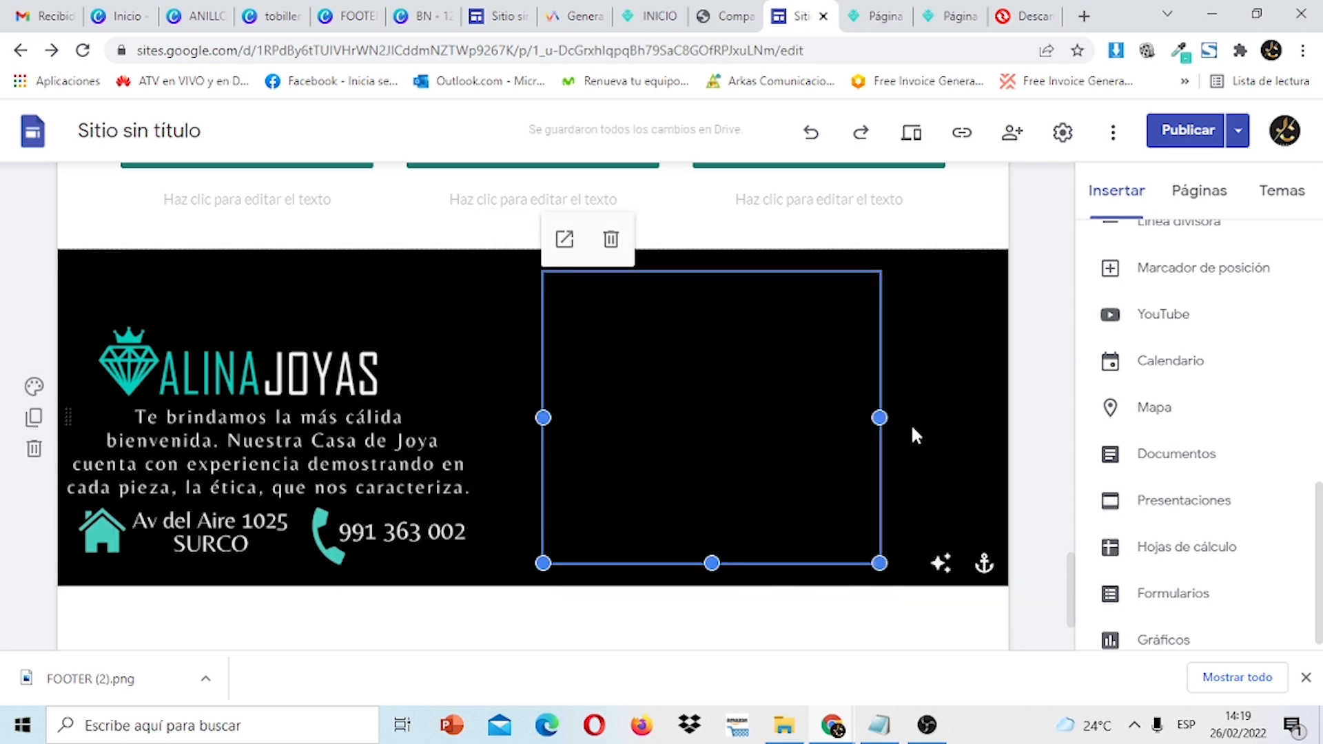
pyautogui.moveTo(879, 418); pyautogui.dragTo(974, 412)
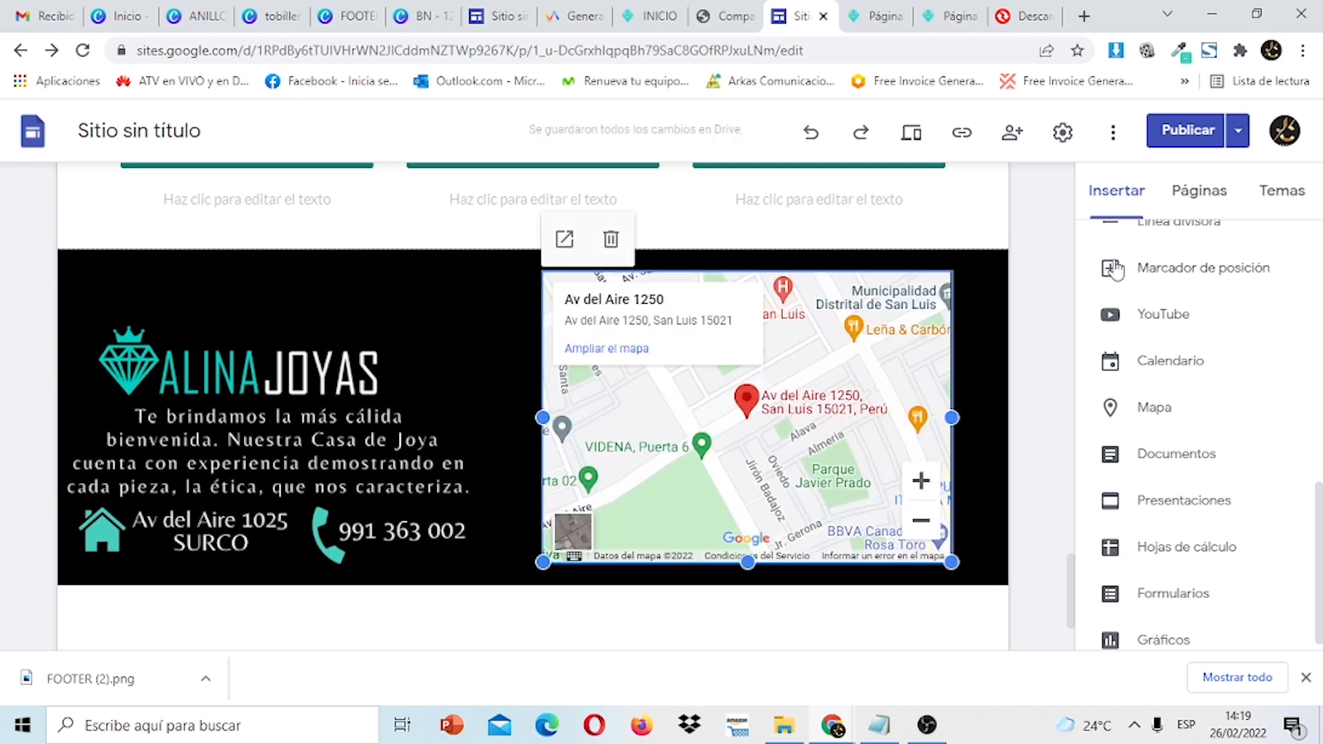
pyautogui.click(1306, 677)
# Publish the updated site and open Ver el sitio publicado.
pyautogui.click(1198, 134)
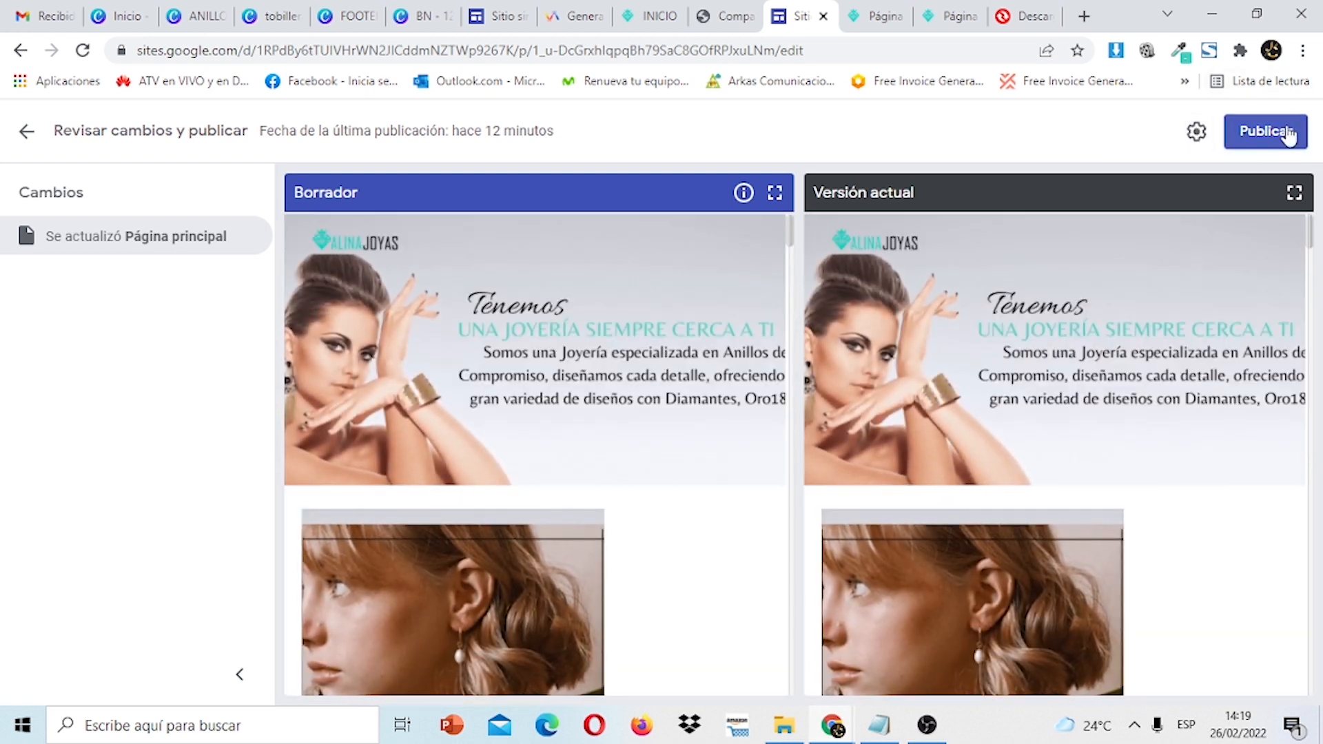
pyautogui.click(1268, 136)
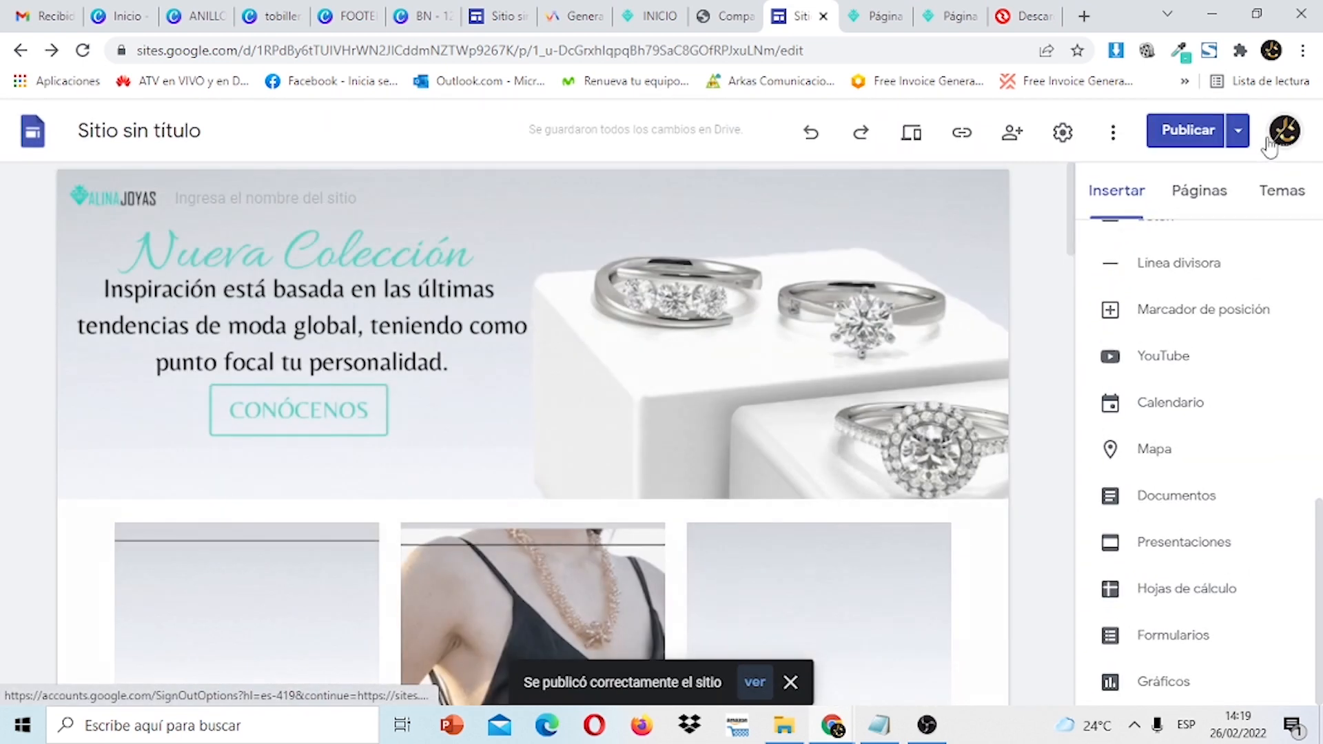
pyautogui.click(1237, 132)
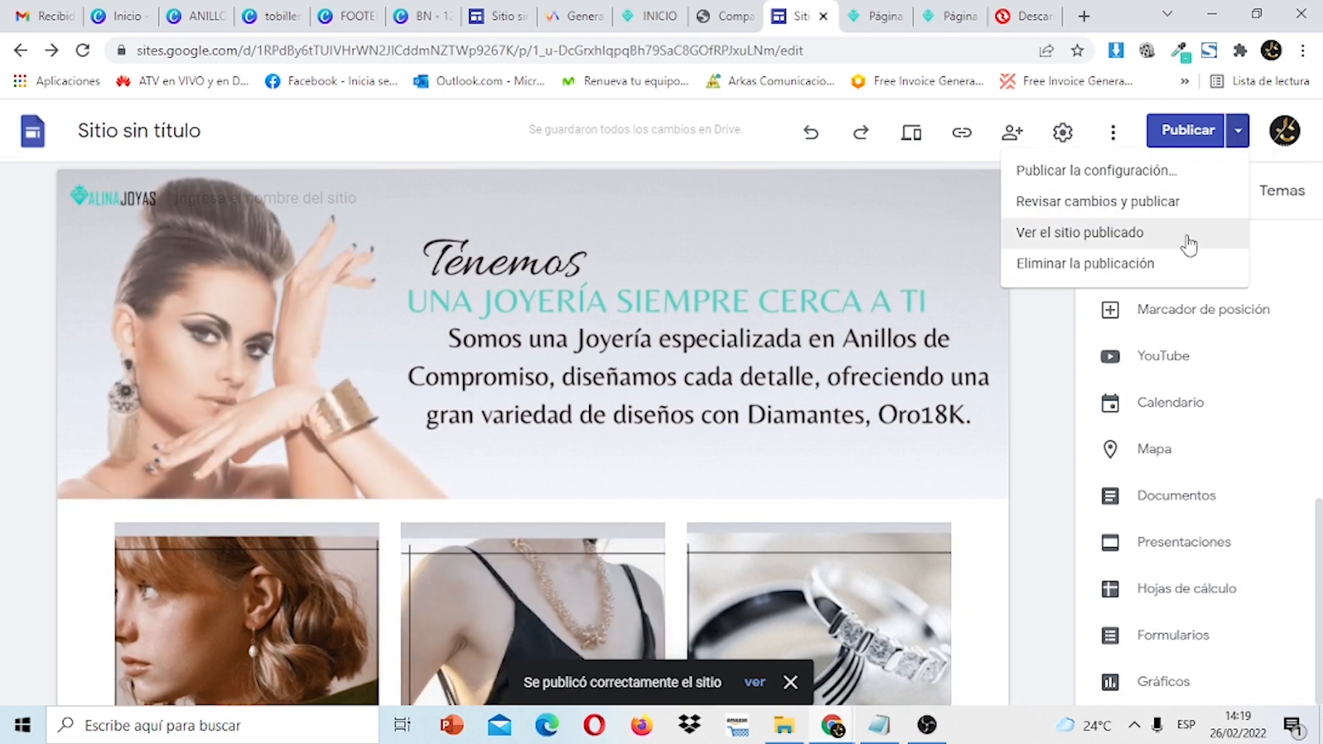
pyautogui.click(1189, 243)
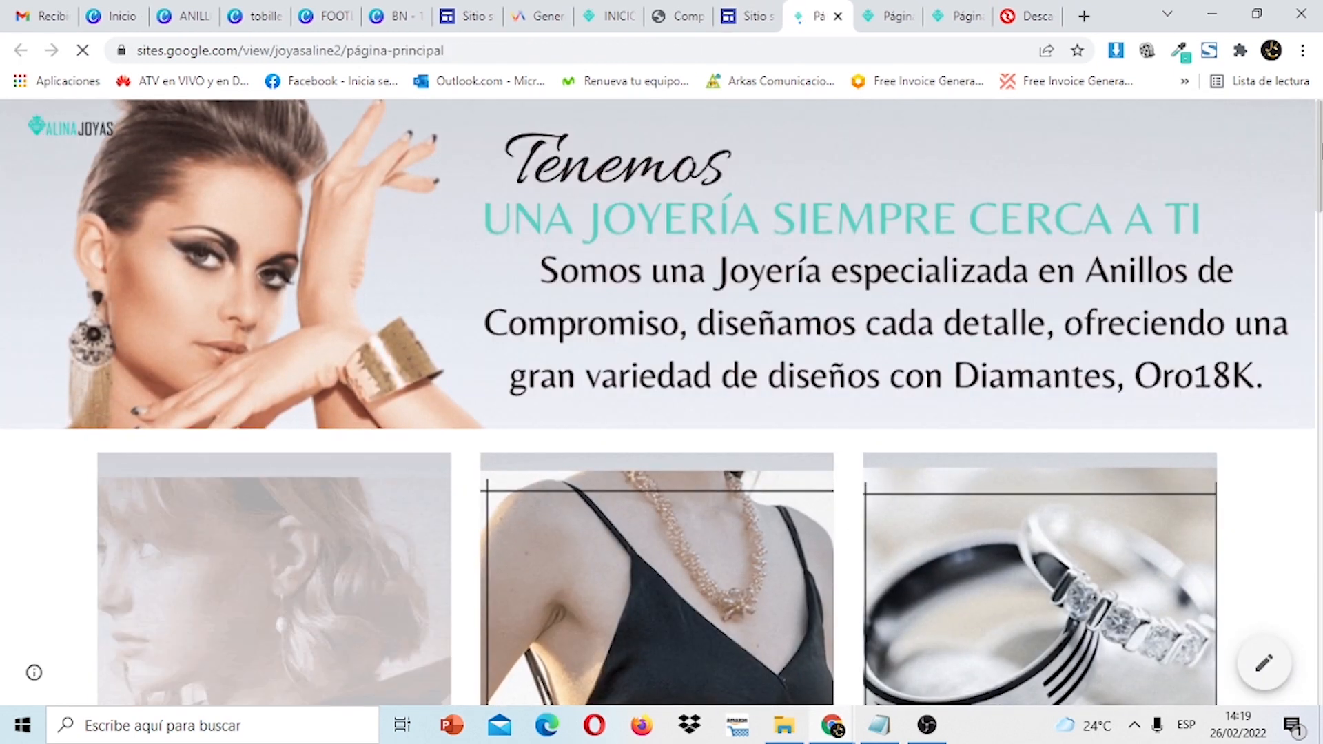
# Check the live footer map, then return to the editor's Páginas list.
pyautogui.scroll(-5, 1317, 224)
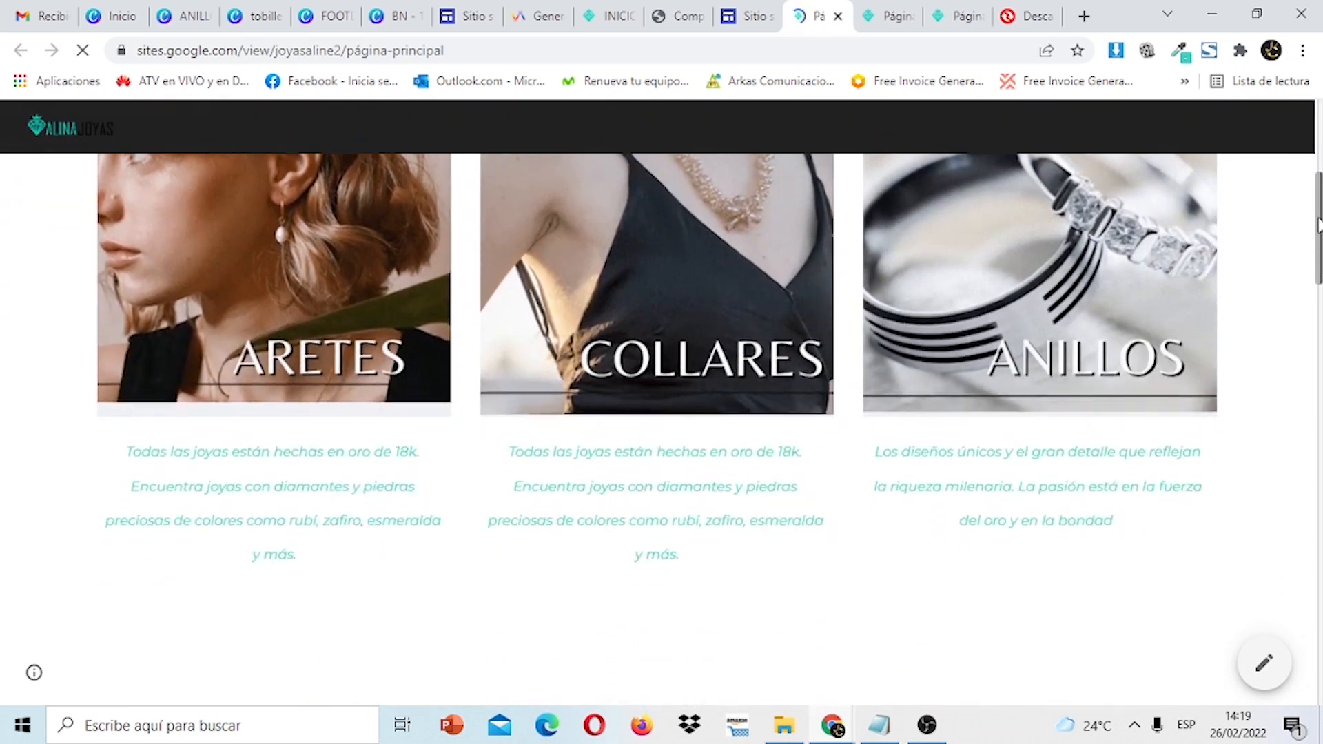
pyautogui.moveTo(1317, 223); pyautogui.dragTo(1301, 678)
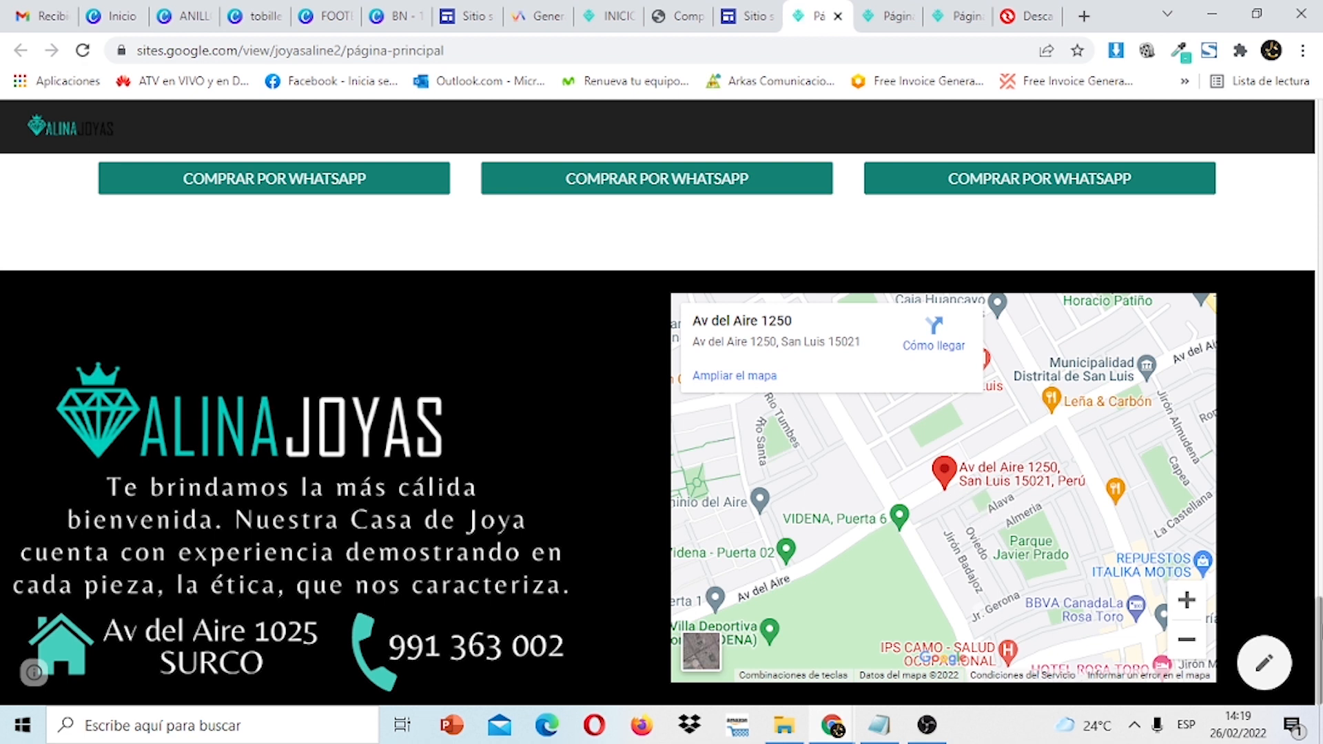
pyautogui.scroll(10, 662, 427)
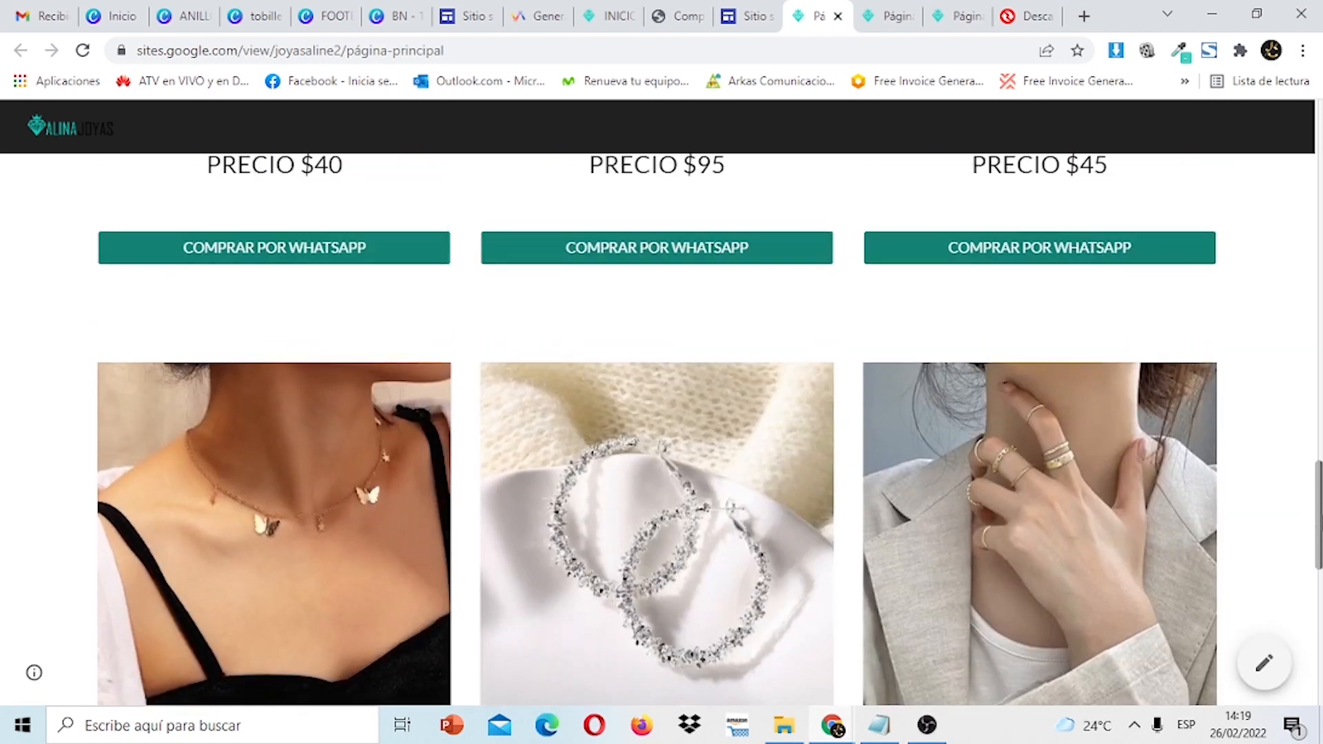
pyautogui.scroll(10, 661, 428)
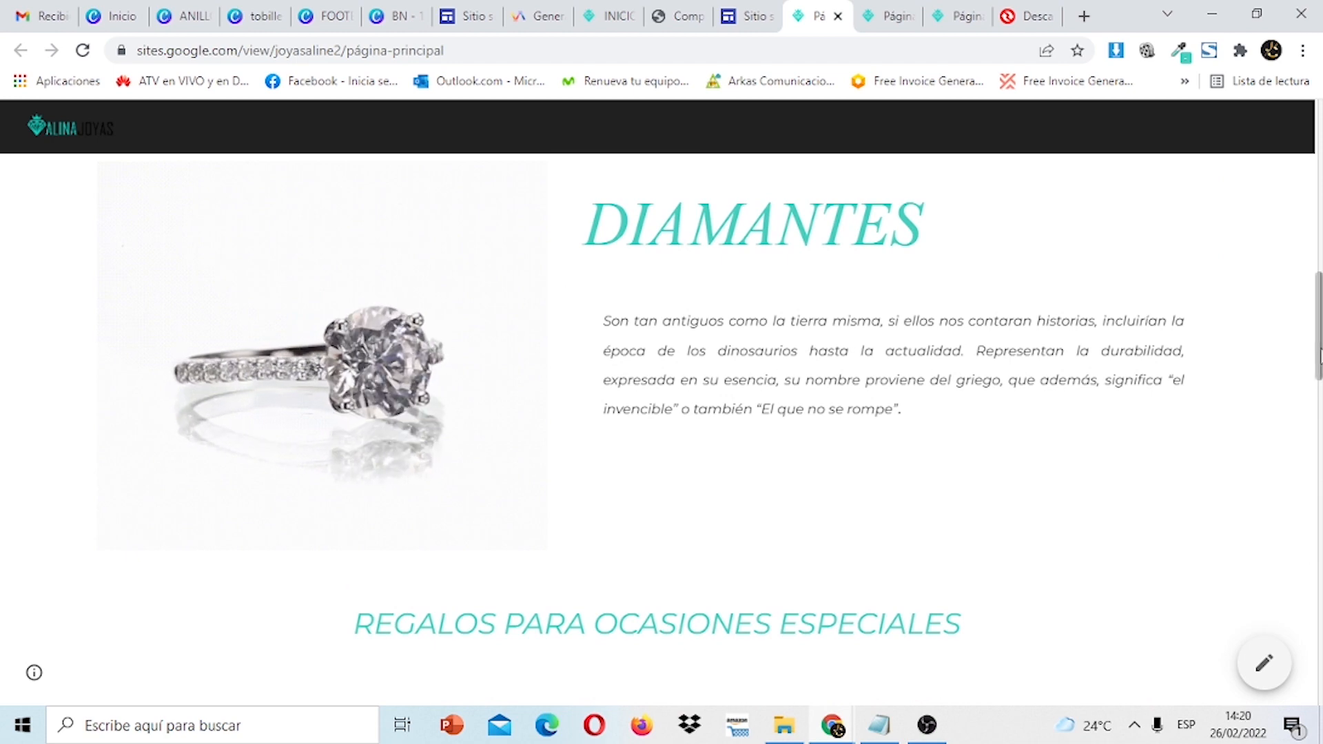
pyautogui.scroll(10, 1317, 369)
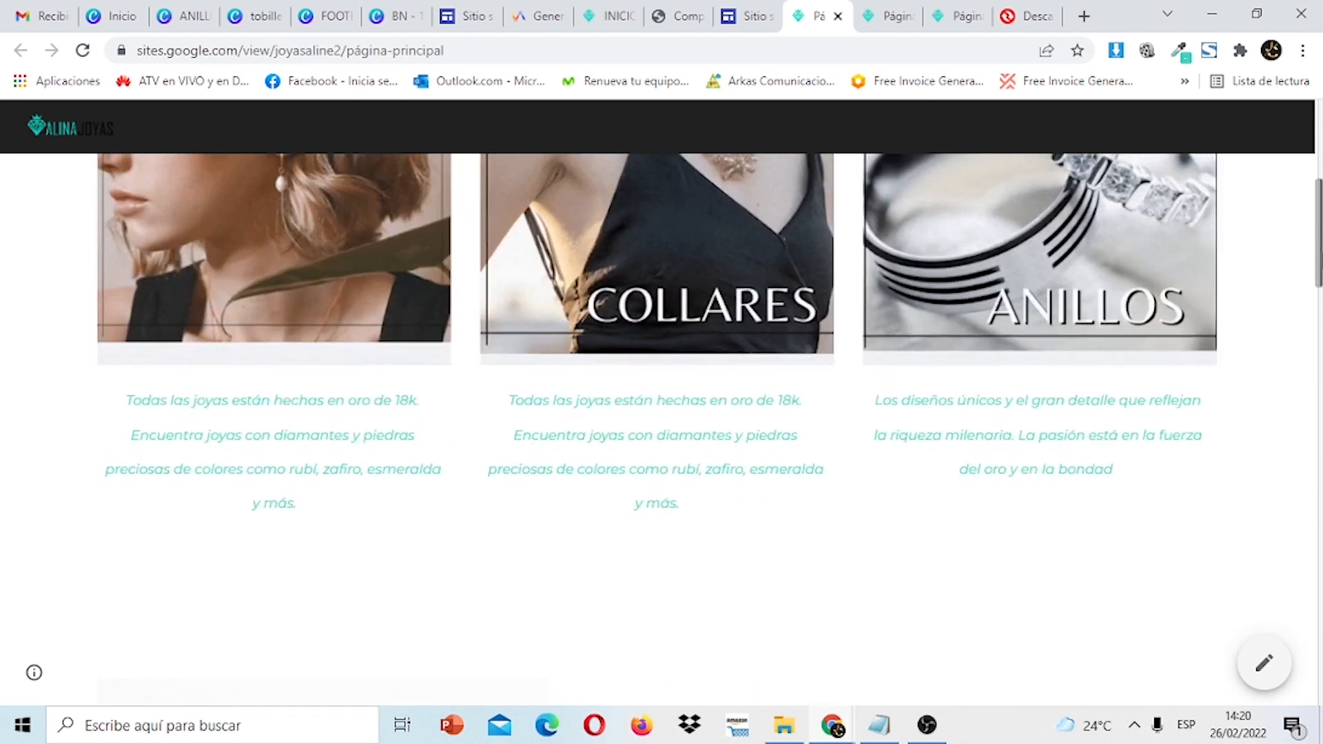
pyautogui.scroll(3, 661, 413)
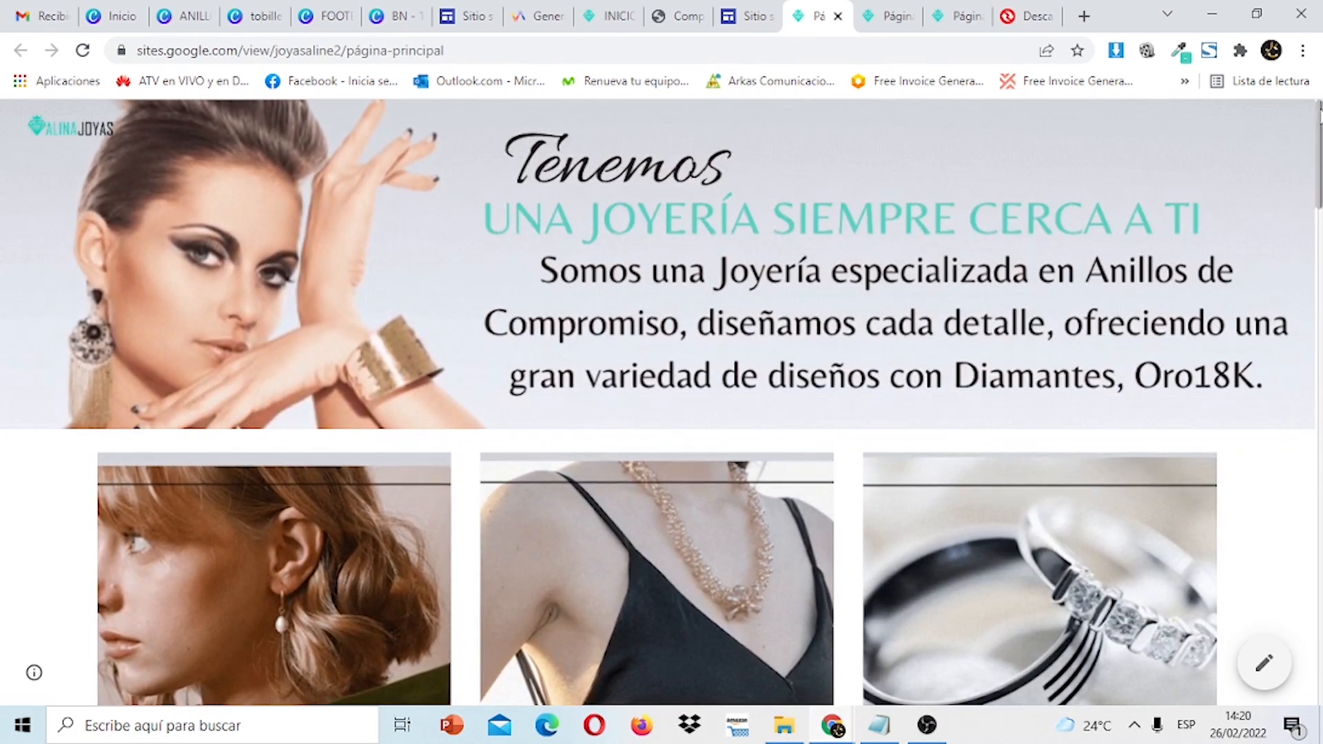
pyautogui.click(751, 14)
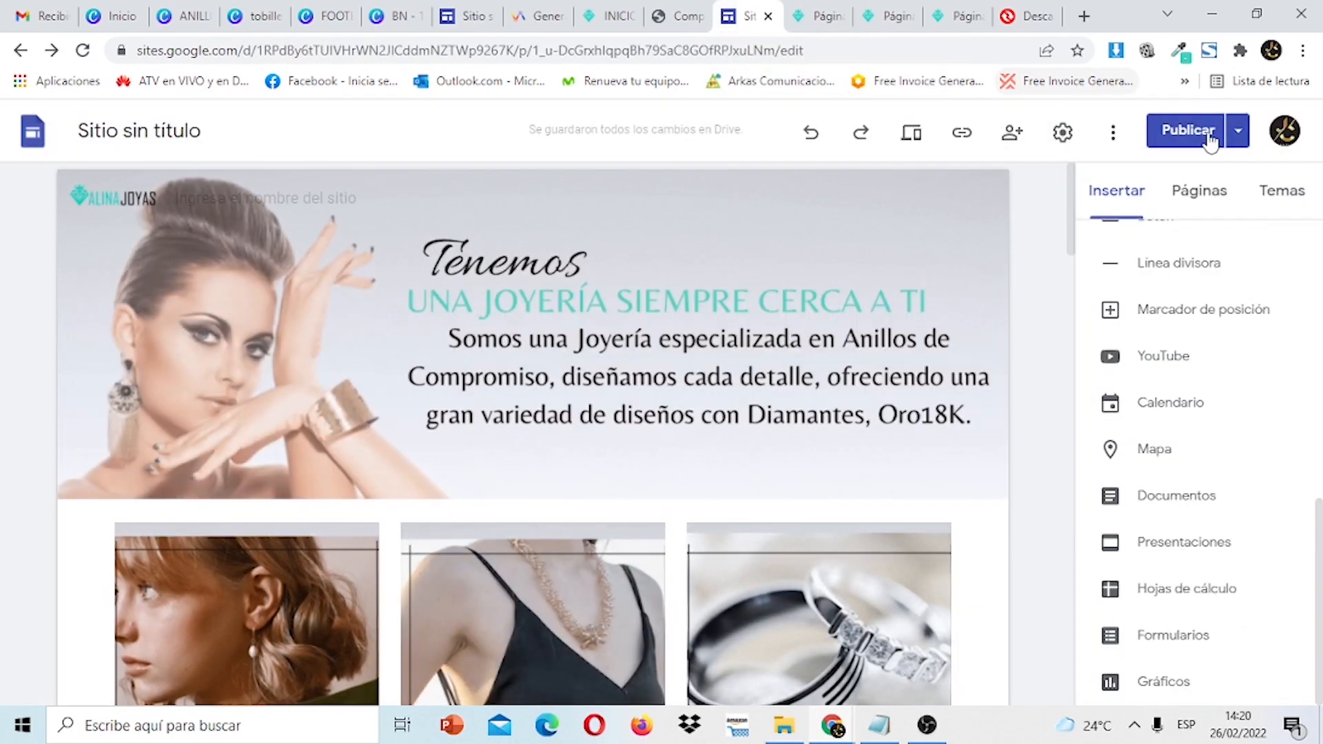
pyautogui.click(1218, 196)
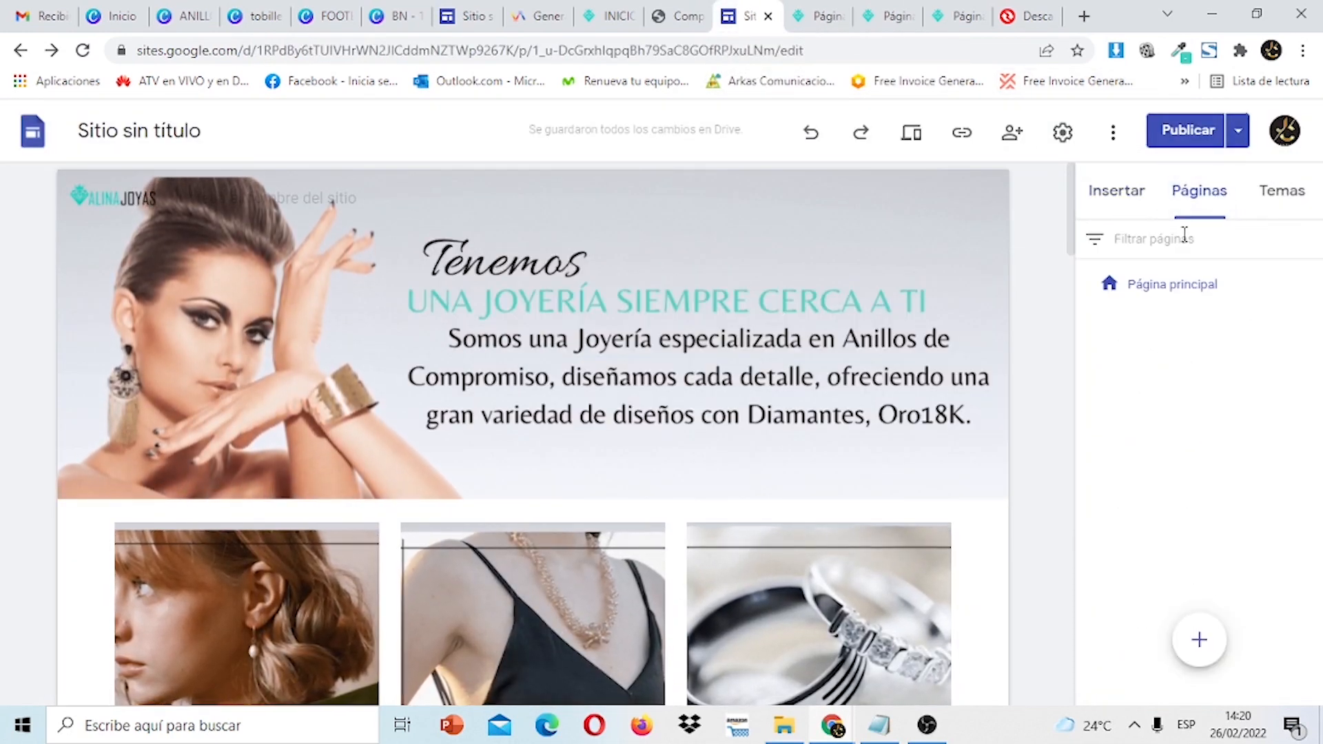
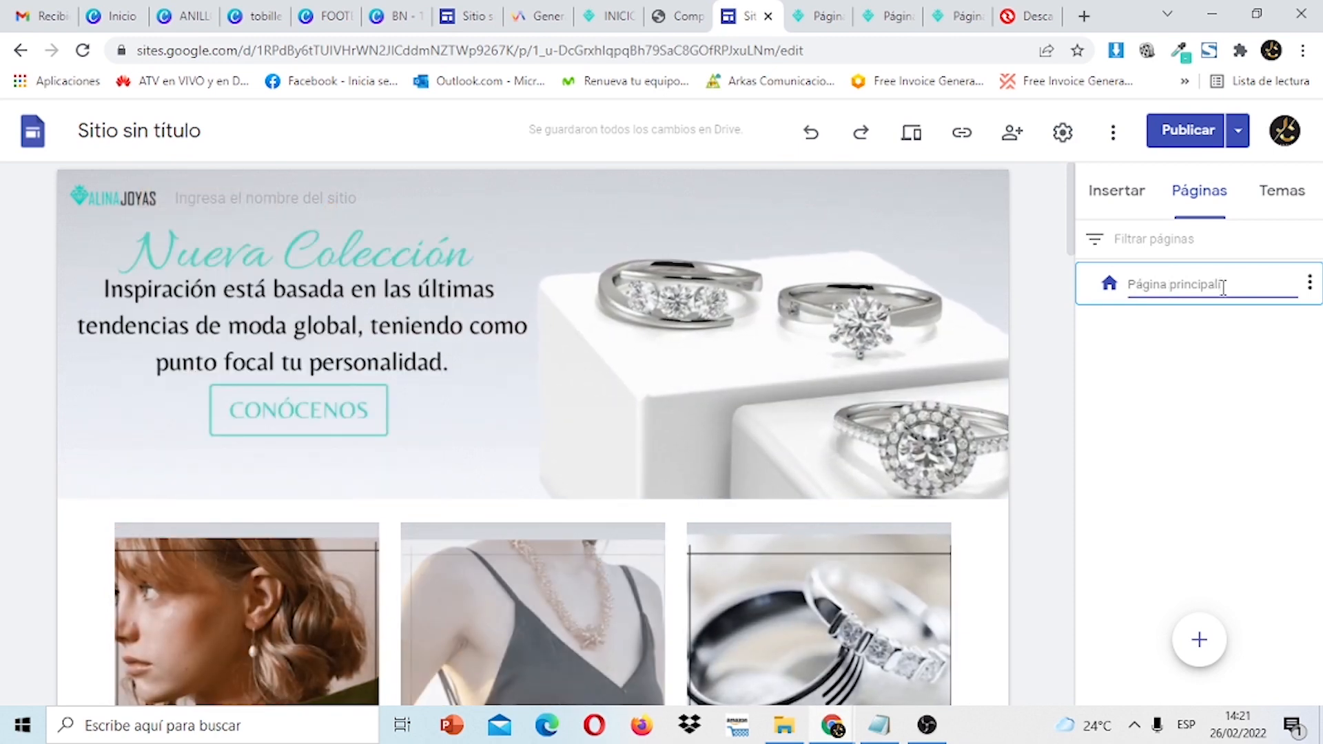
# Rename the home page from Página principal to INICIO.
pyautogui.press('BackSpace')
pyautogui.press('BackSpace')
pyautogui.press('BackSpace')
pyautogui.press('BackSpace')
pyautogui.press('BackSpace')
pyautogui.press('BackSpace')
pyautogui.press('BackSpace')
pyautogui.press('BackSpace')
pyautogui.press('BackSpace')
pyautogui.press('BackSpace')
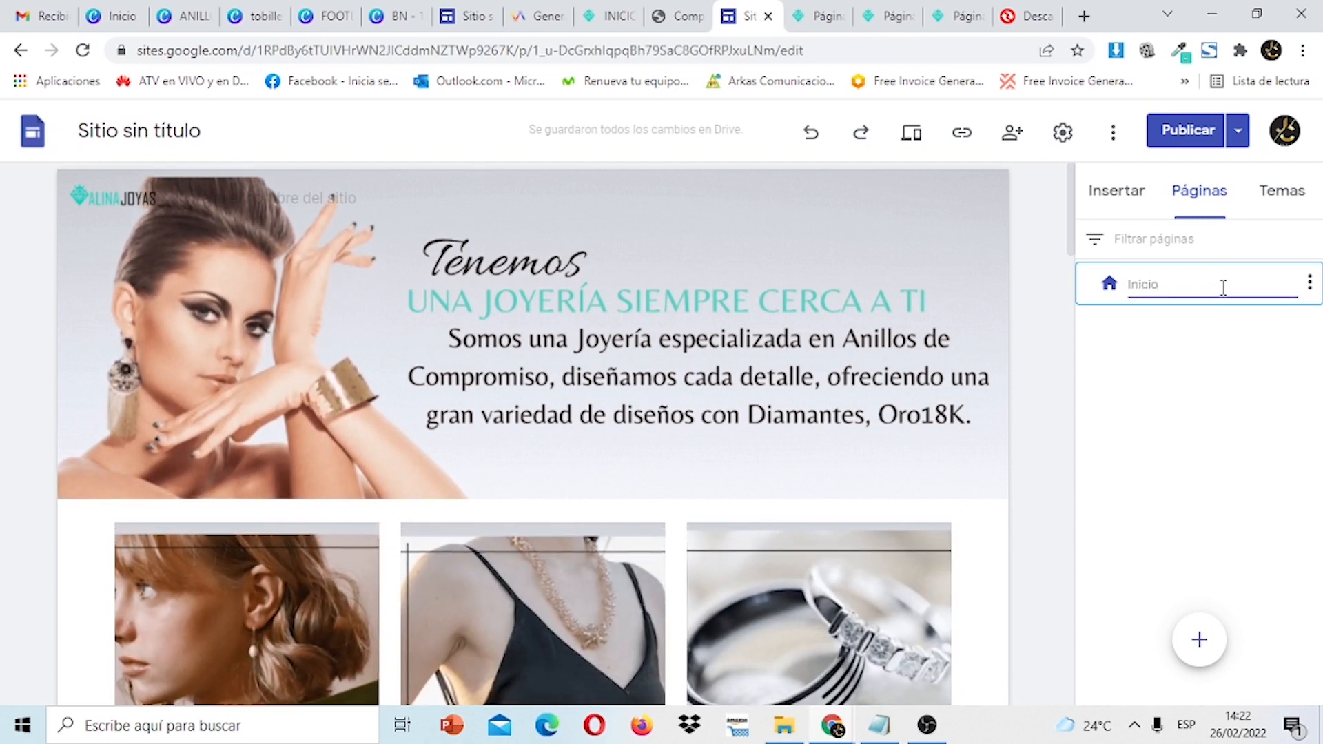
pyautogui.press('BackSpace')
pyautogui.press('BackSpace')
pyautogui.press('BackSpace')
pyautogui.press('BackSpace')
pyautogui.press('BackSpace')
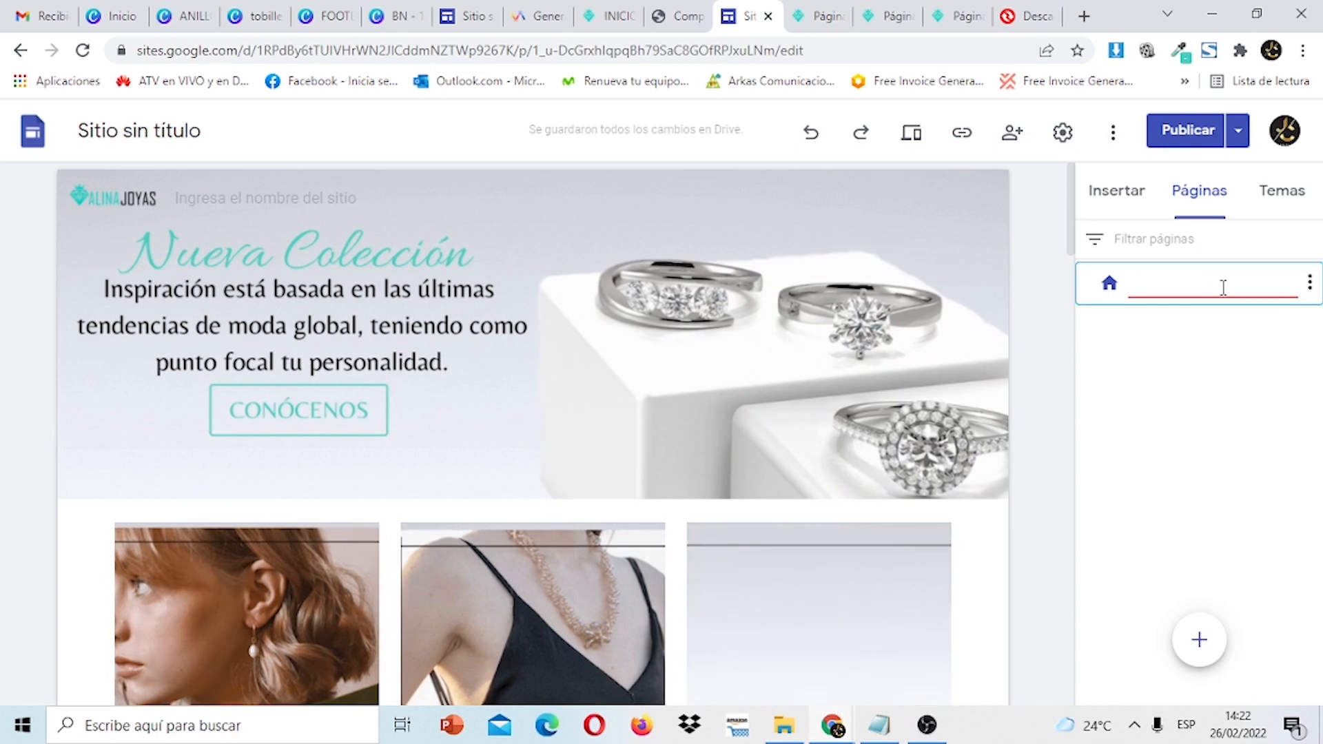
pyautogui.write('INICIO')
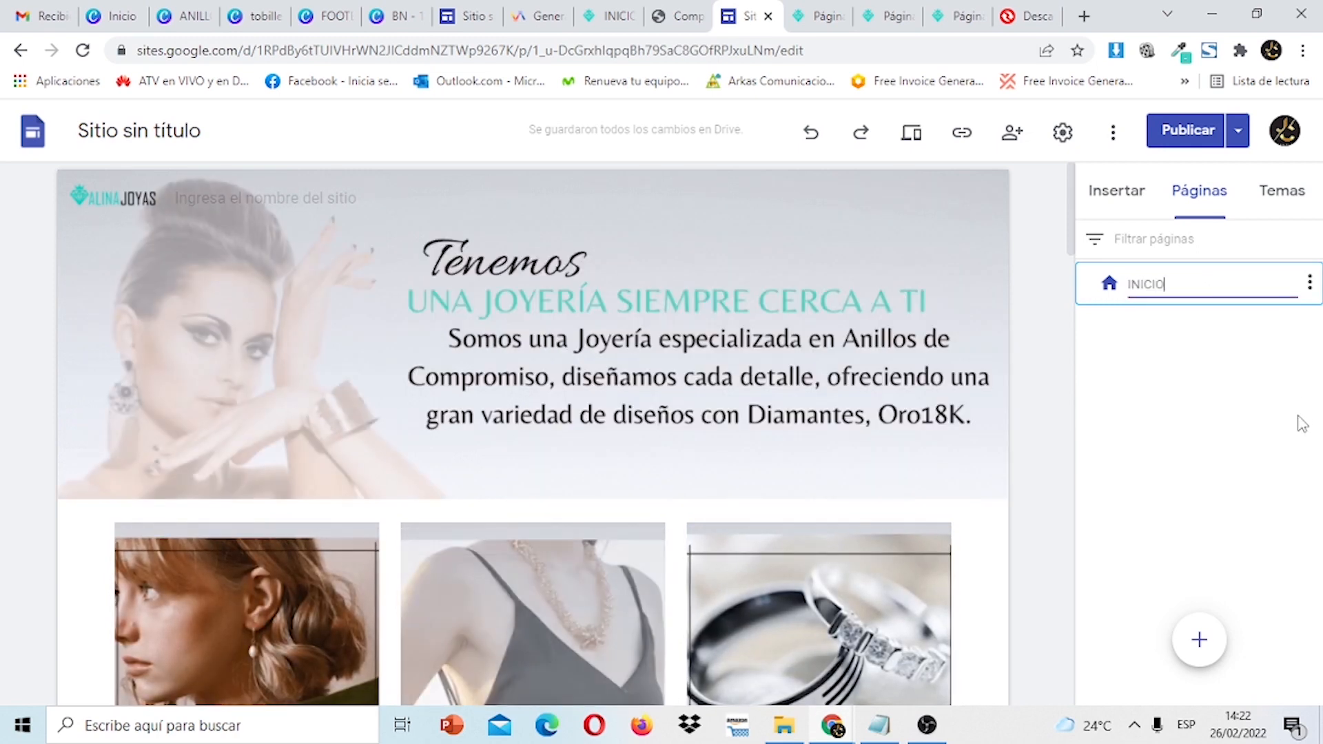
# Add a new page named COLECCION to the site.
pyautogui.moveTo(1207, 643)
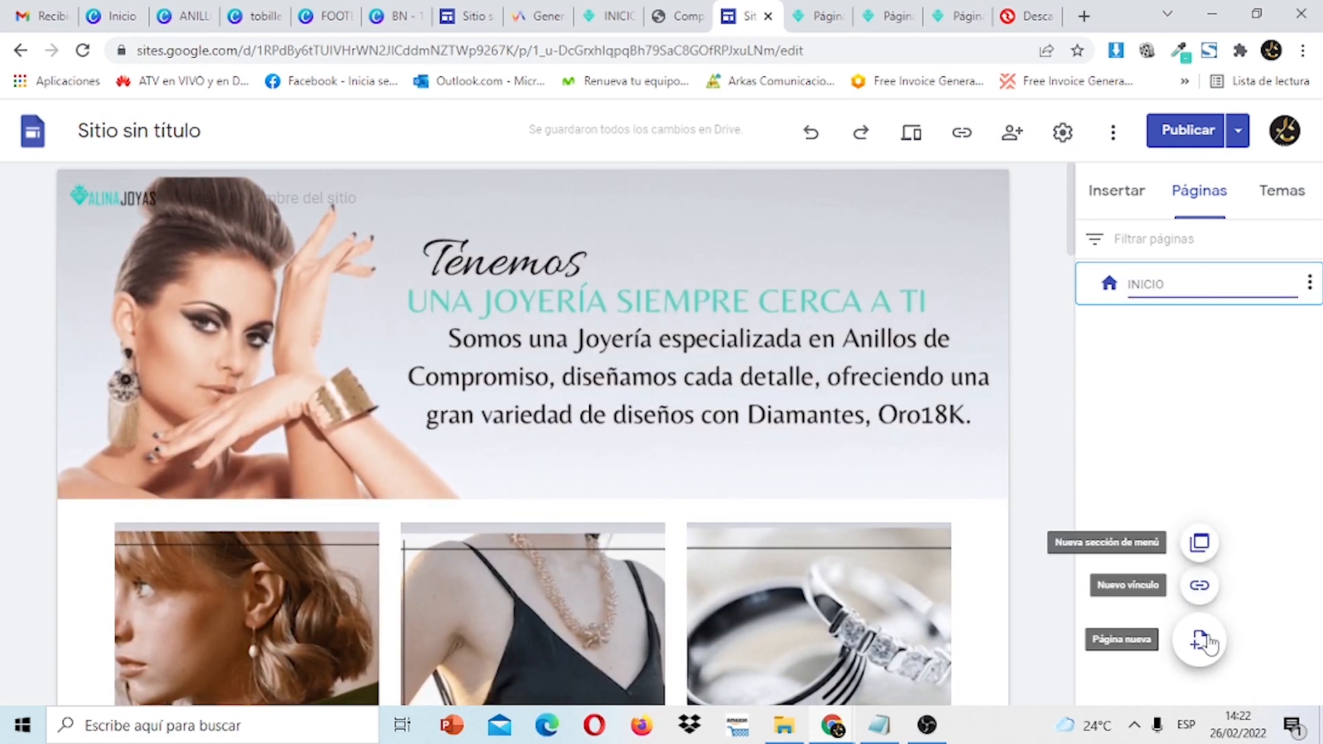
pyautogui.click(1199, 640)
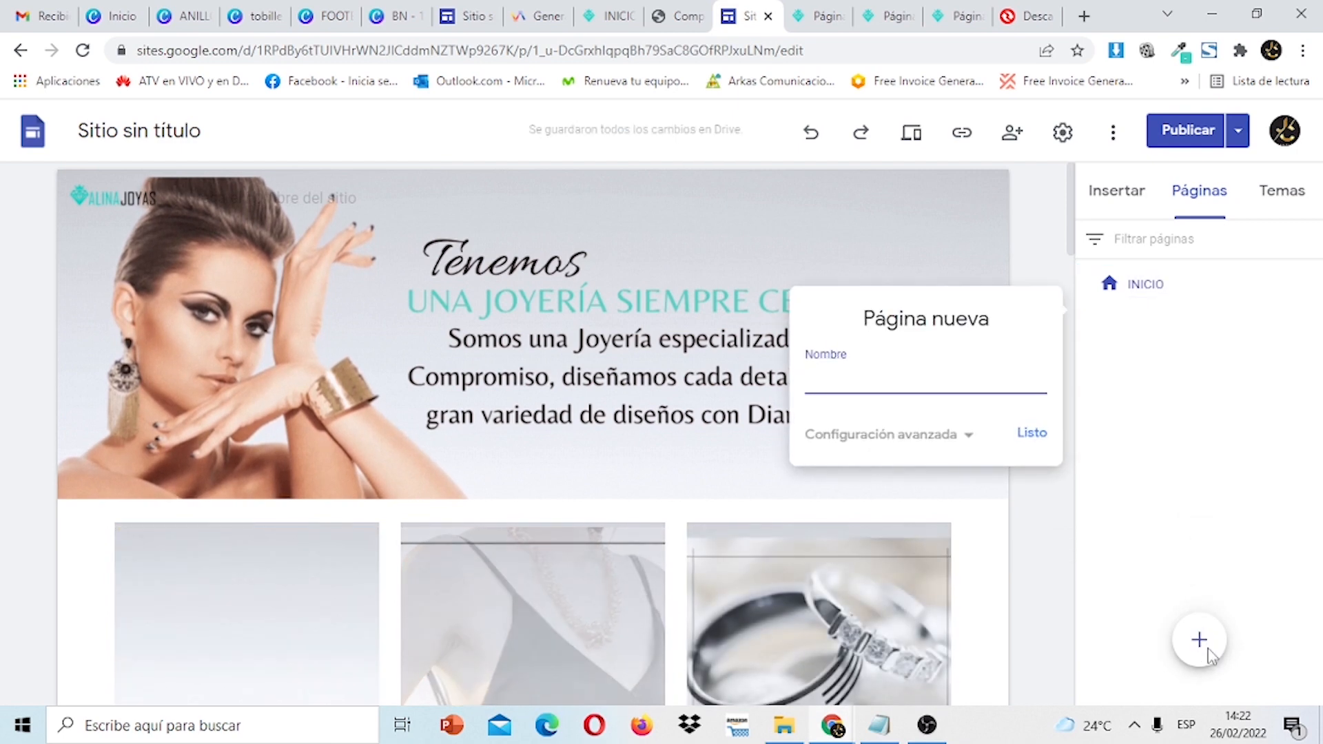
pyautogui.write('COLE')
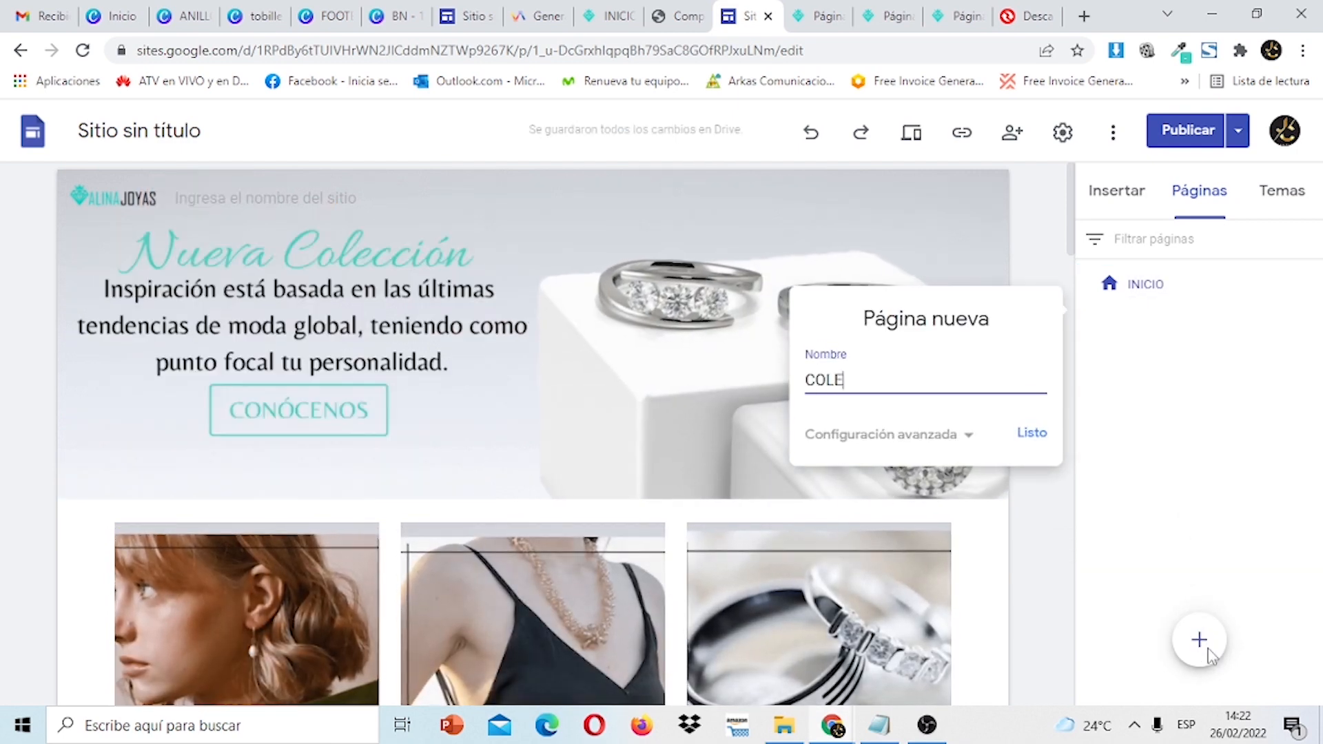
pyautogui.write('CCION')
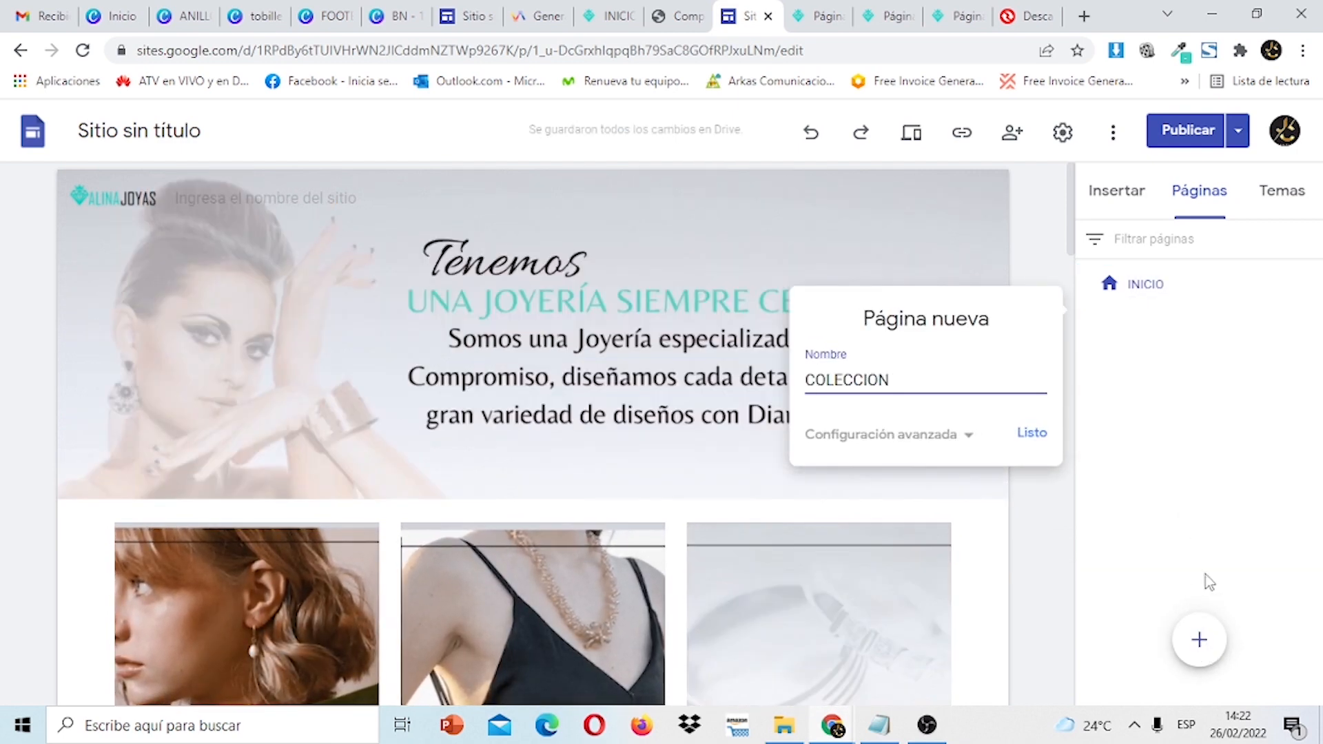
pyautogui.click(1033, 434)
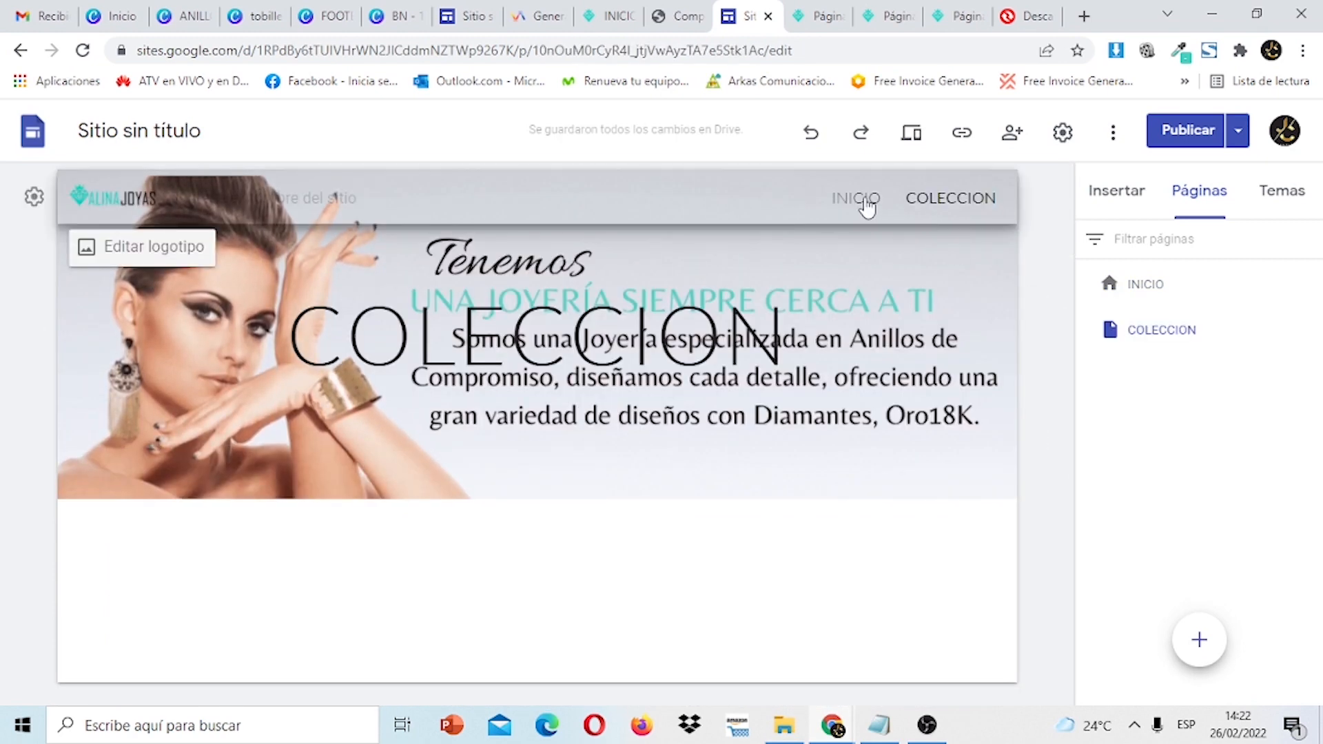
# Replace the COLECCION page banner with the uploaded BANNER2 image.
pyautogui.click(858, 199)
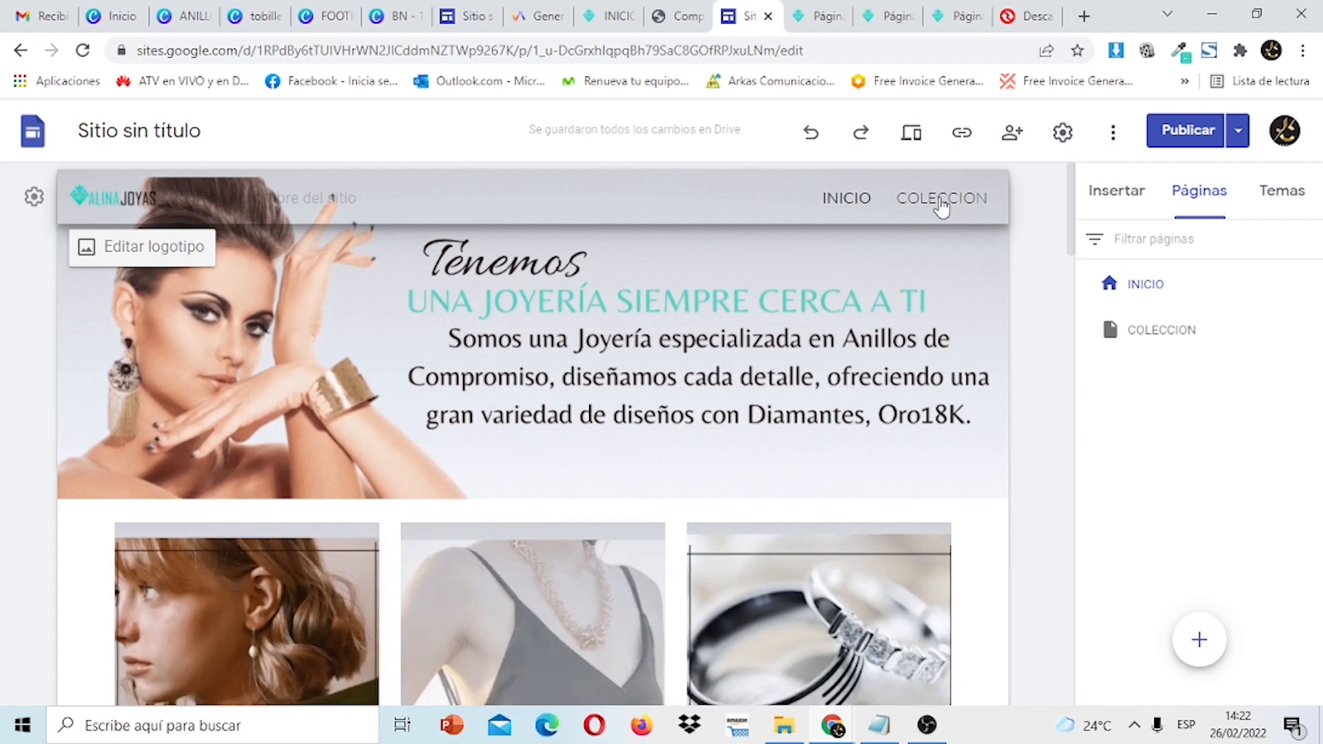
pyautogui.click(940, 202)
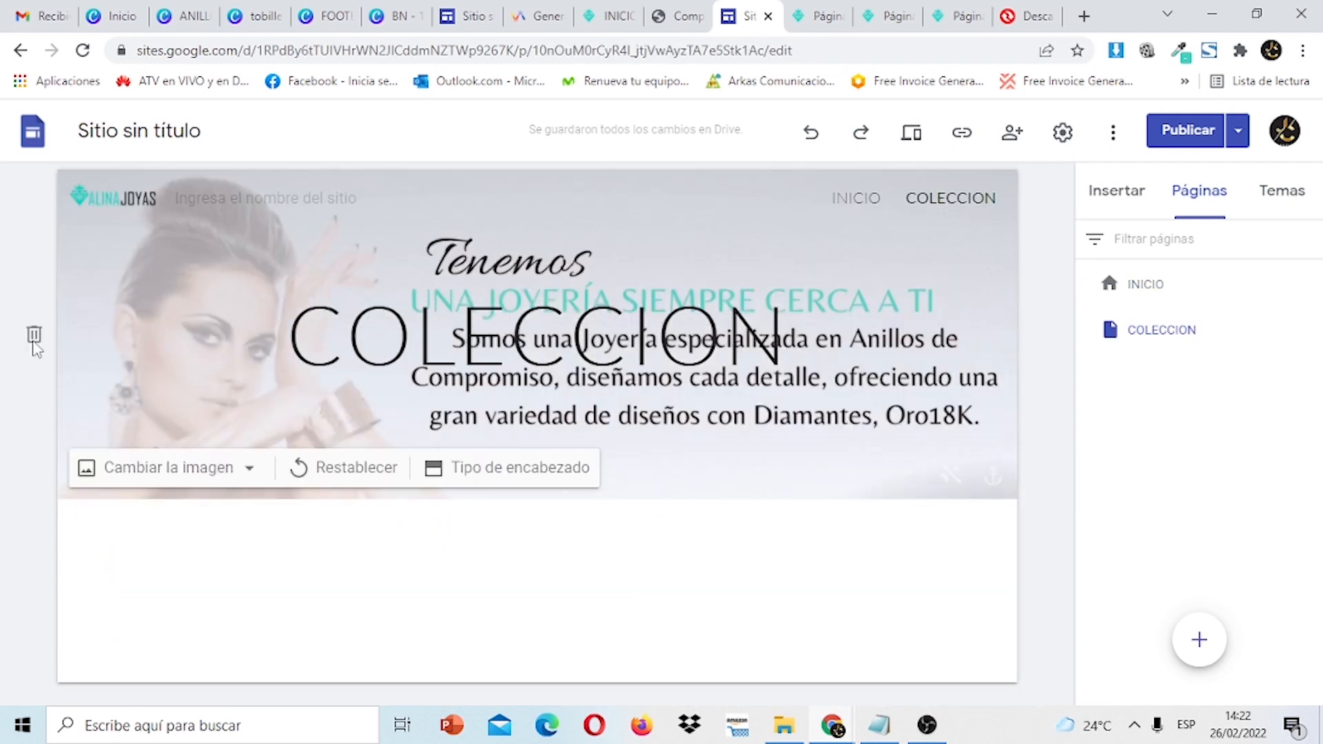
pyautogui.moveTo(650, 246)
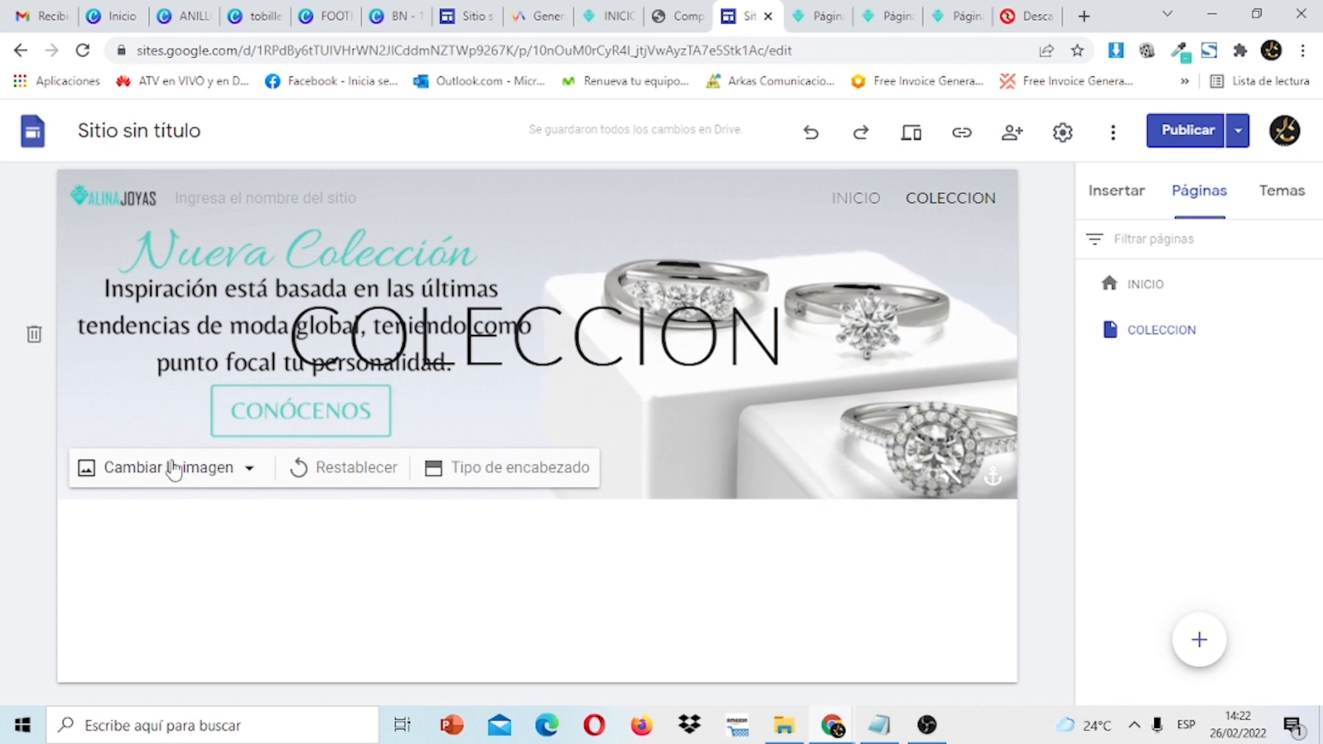
pyautogui.click(173, 468)
pyautogui.click(196, 538)
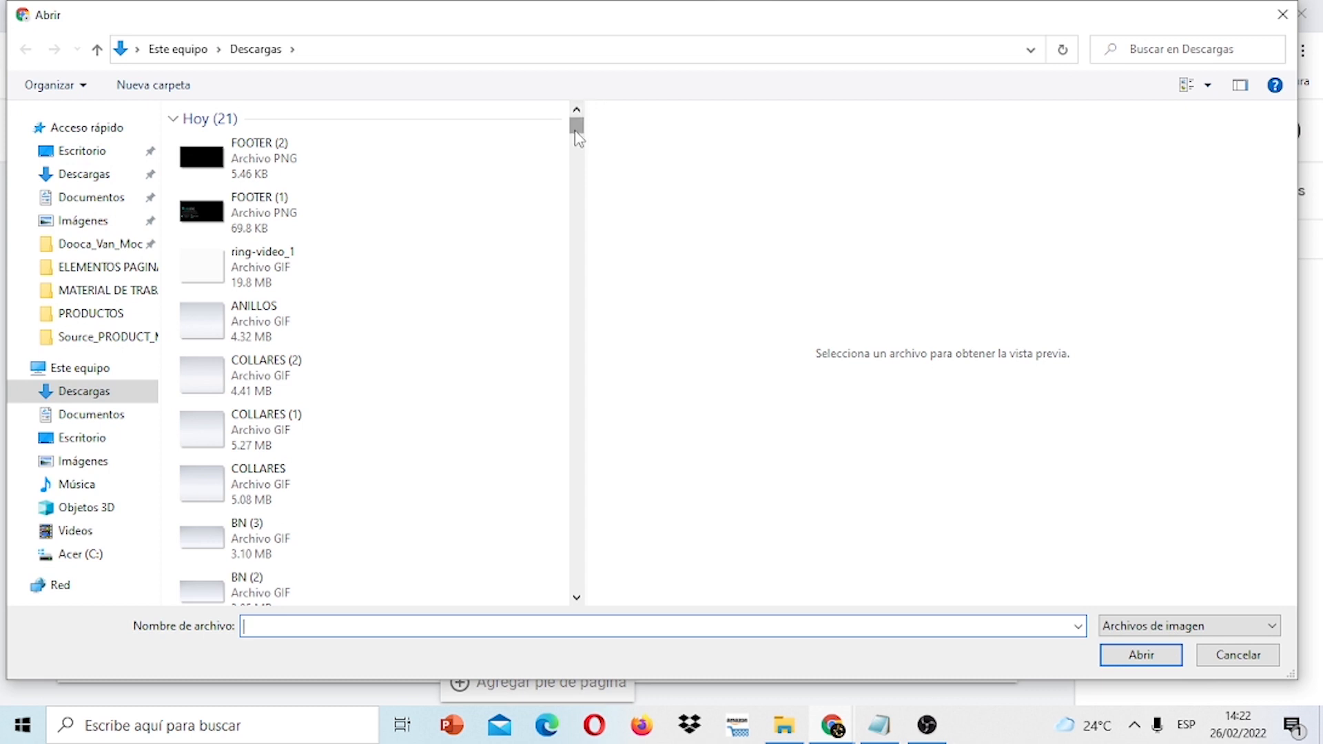
pyautogui.moveTo(577, 133); pyautogui.dragTo(578, 146)
pyautogui.click(279, 143)
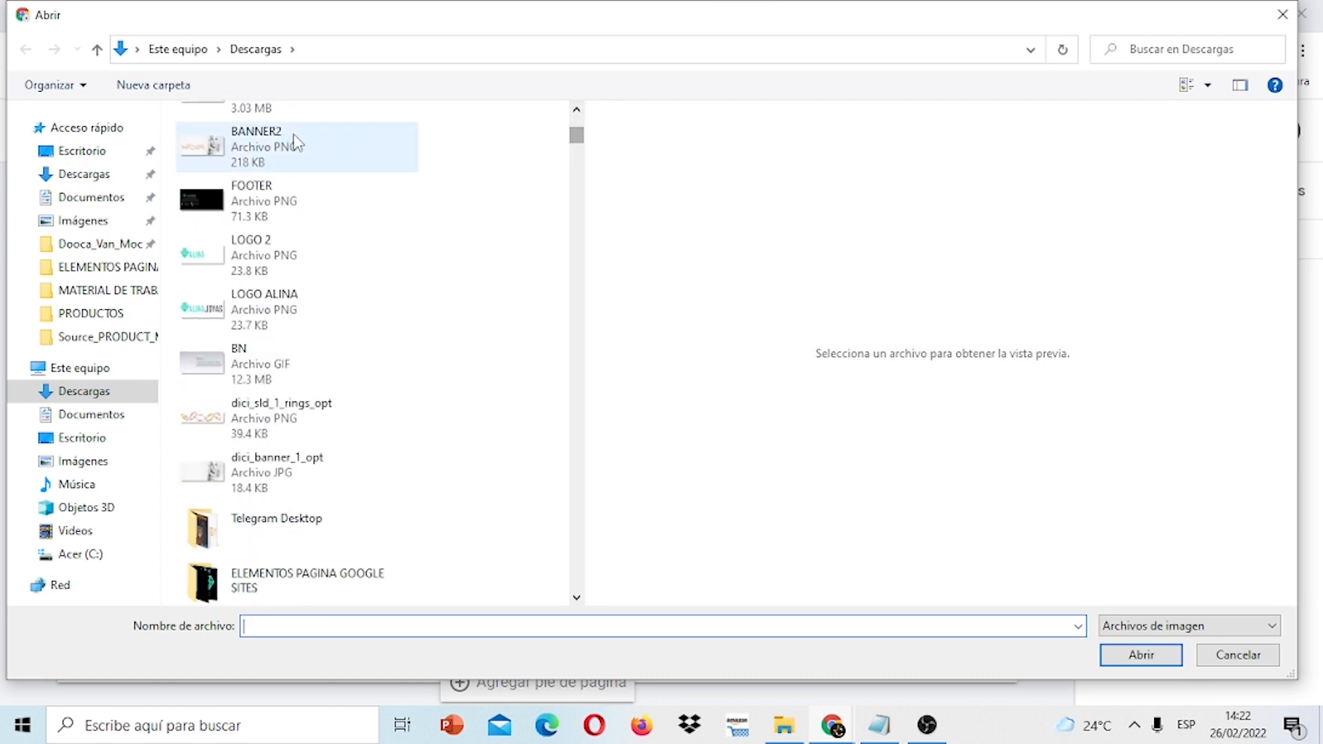
pyautogui.click(1133, 655)
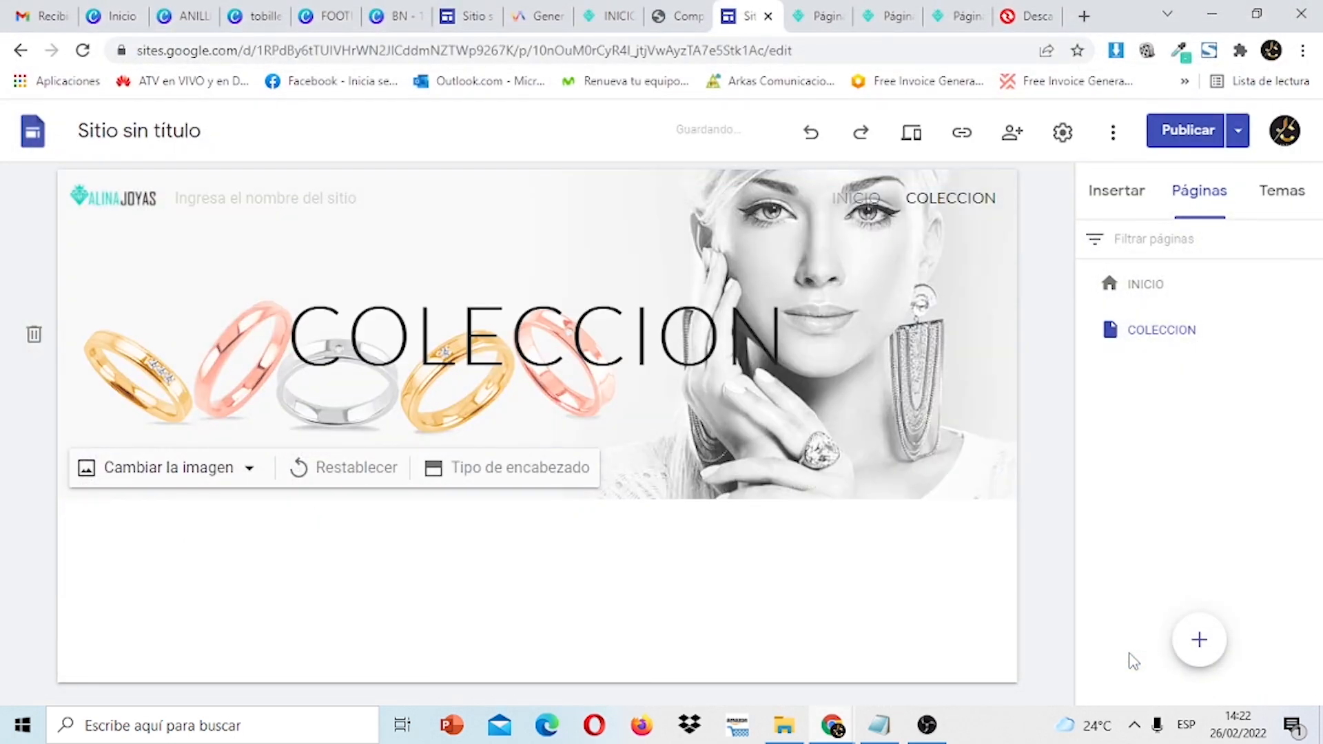
# Make the COLECCION banner title teal, bold and italic.
pyautogui.click(736, 337)
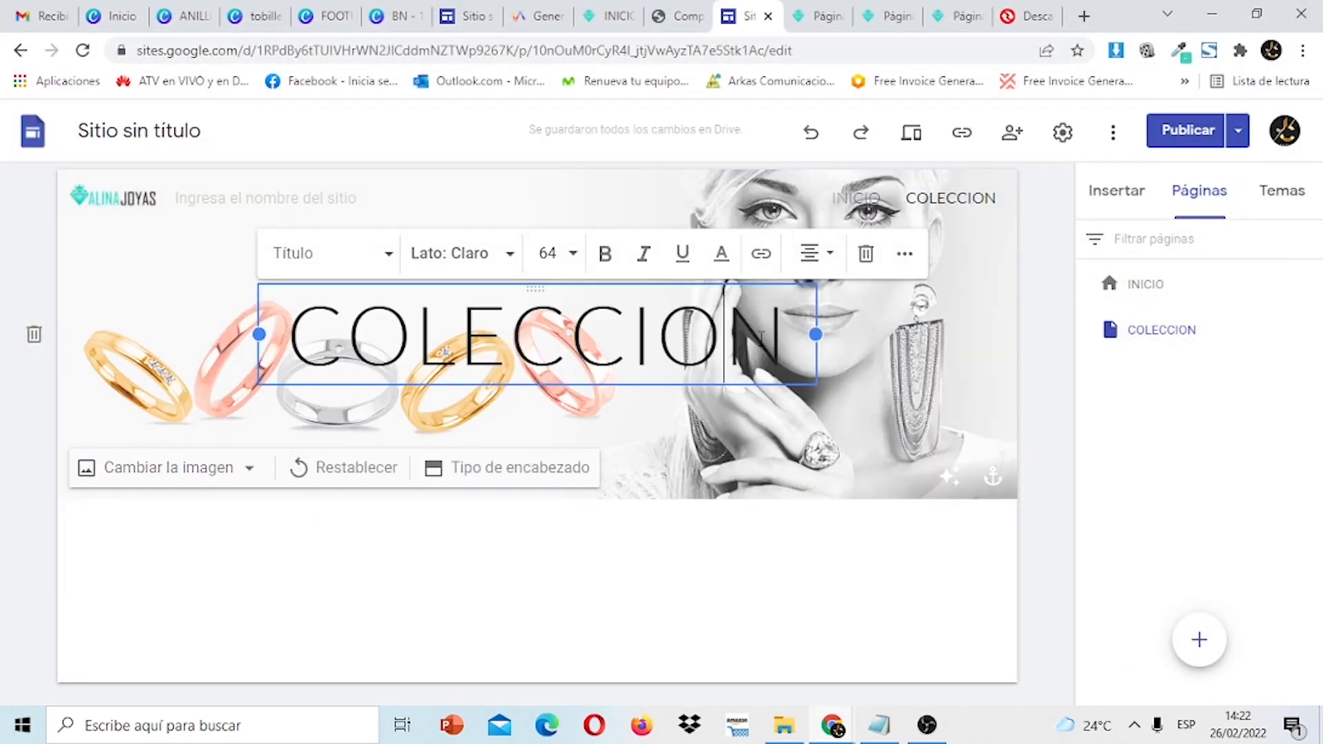
pyautogui.moveTo(789, 336); pyautogui.dragTo(239, 315)
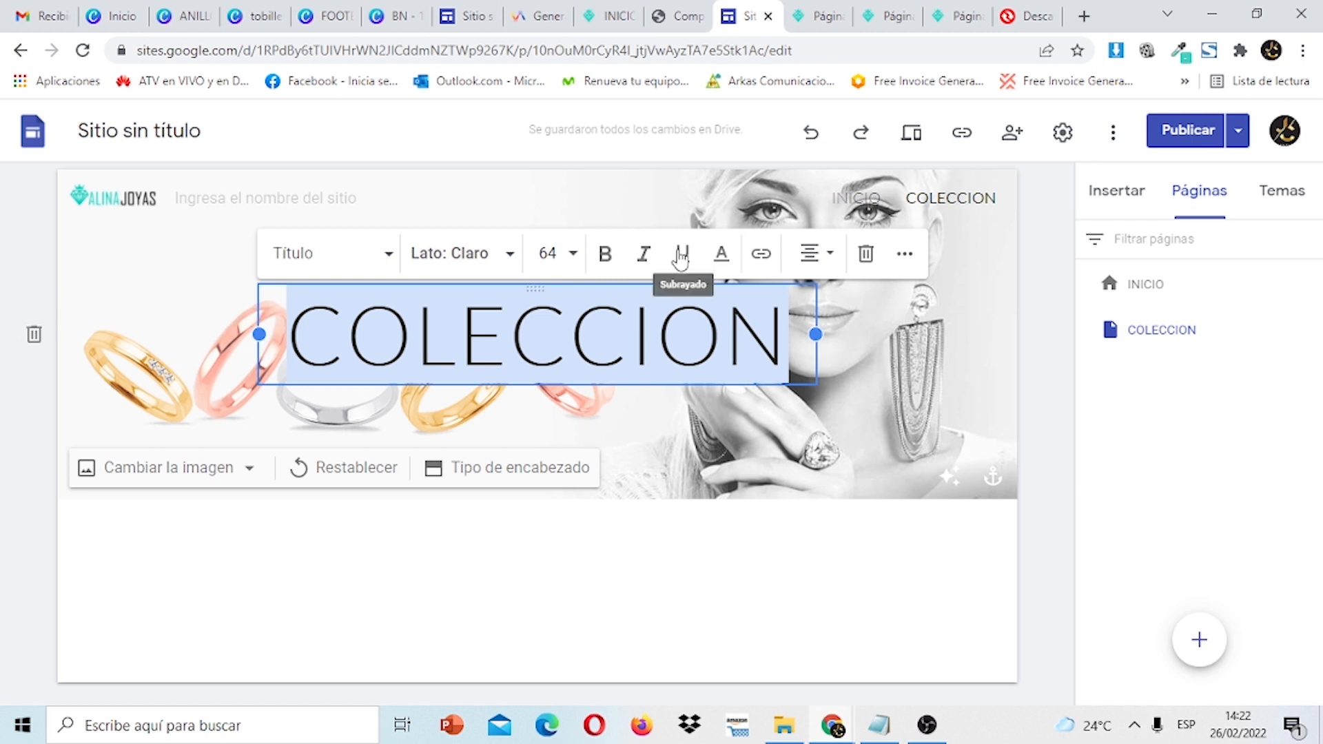
pyautogui.click(722, 264)
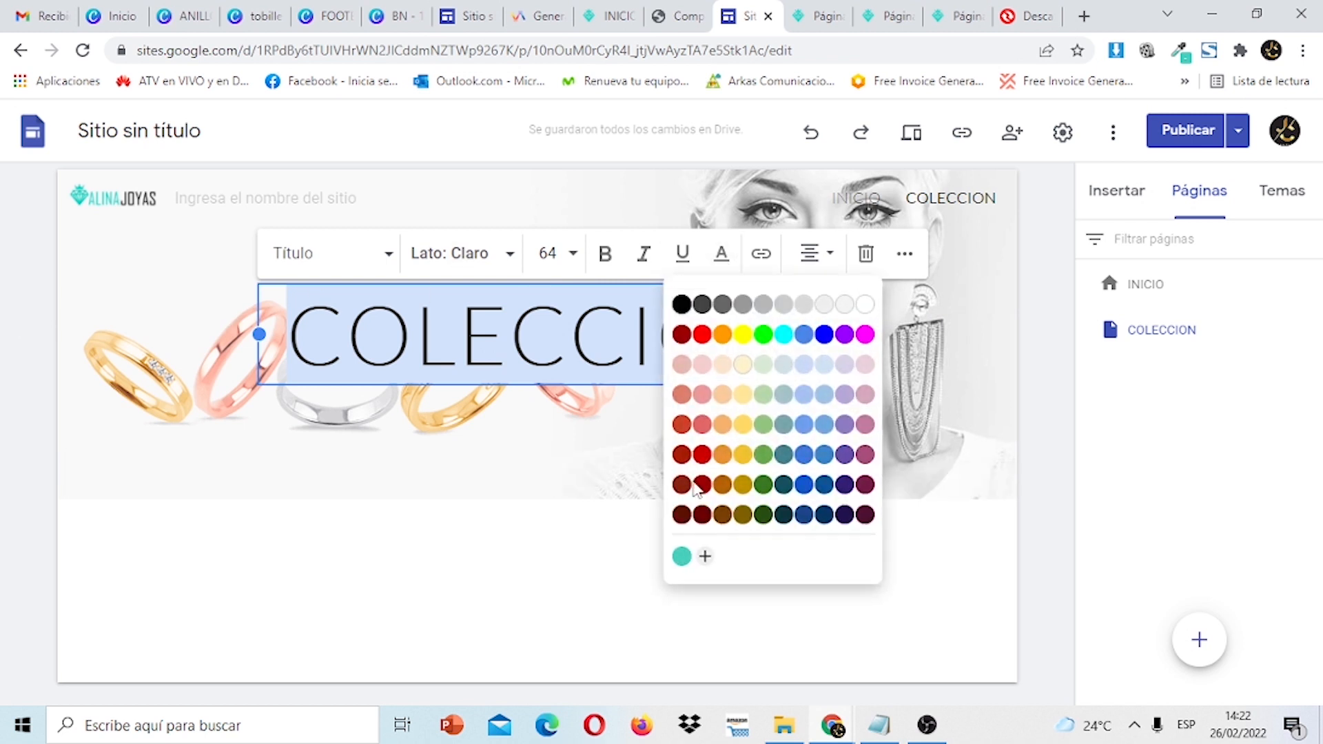
pyautogui.click(680, 558)
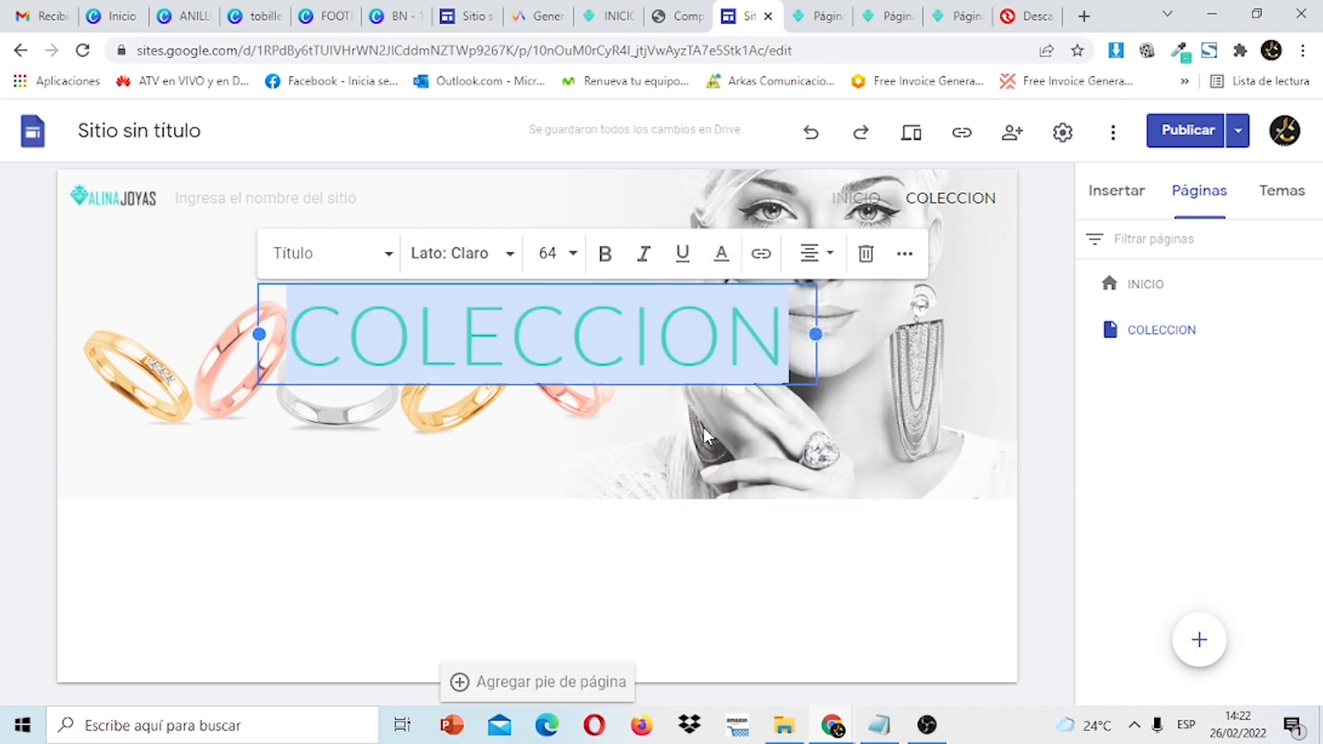
pyautogui.click(606, 259)
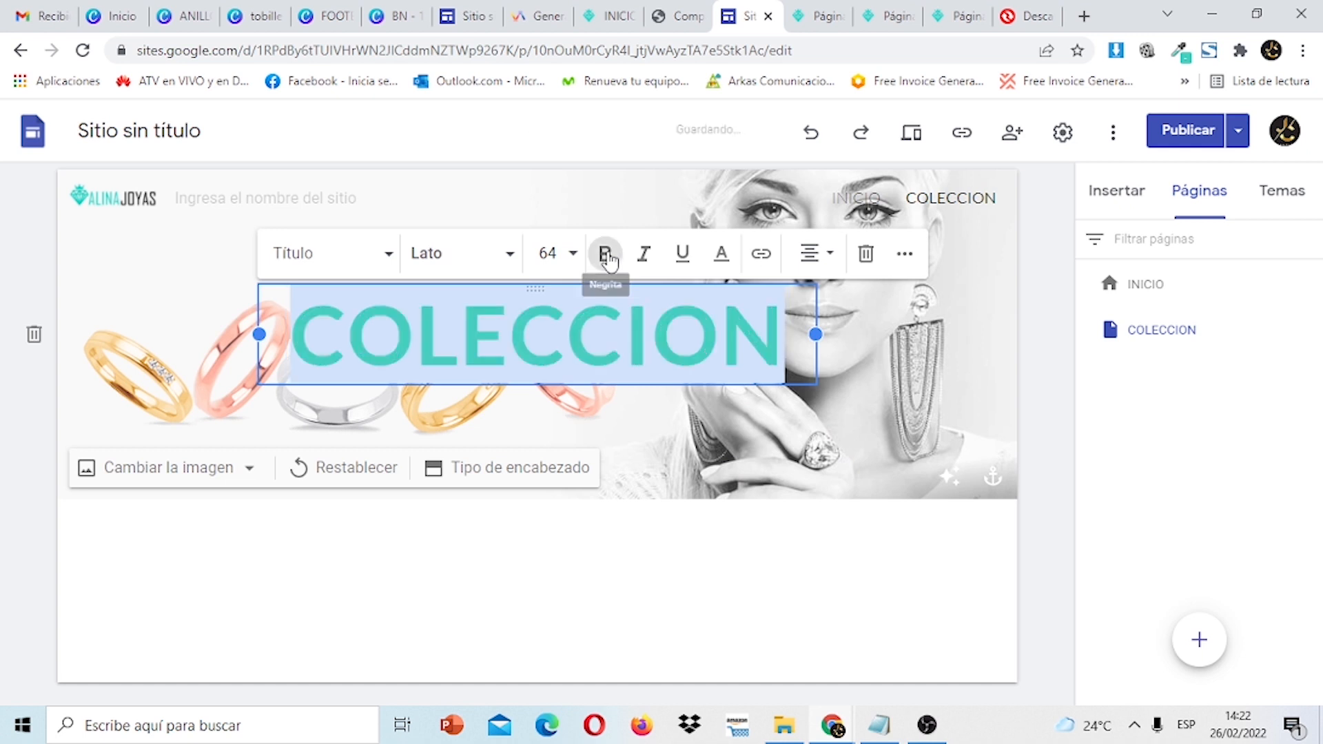
pyautogui.click(643, 264)
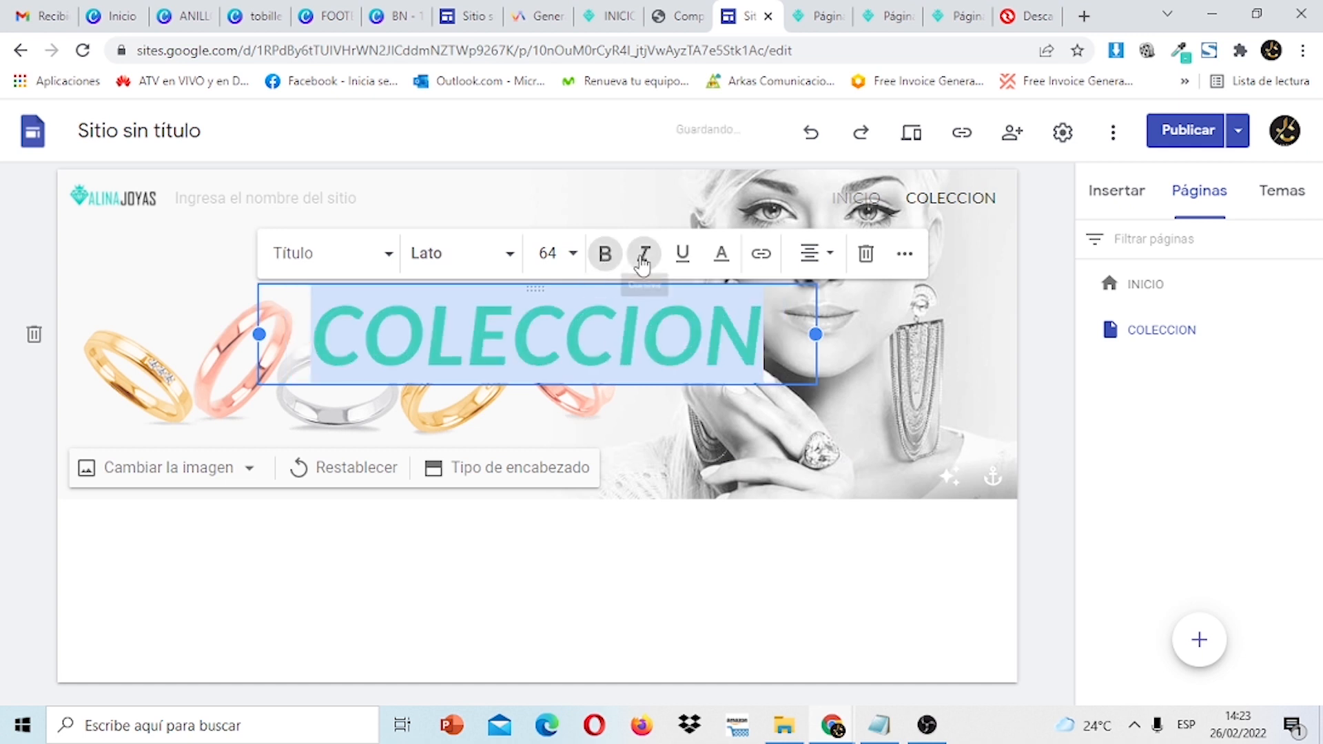
pyautogui.click(713, 319)
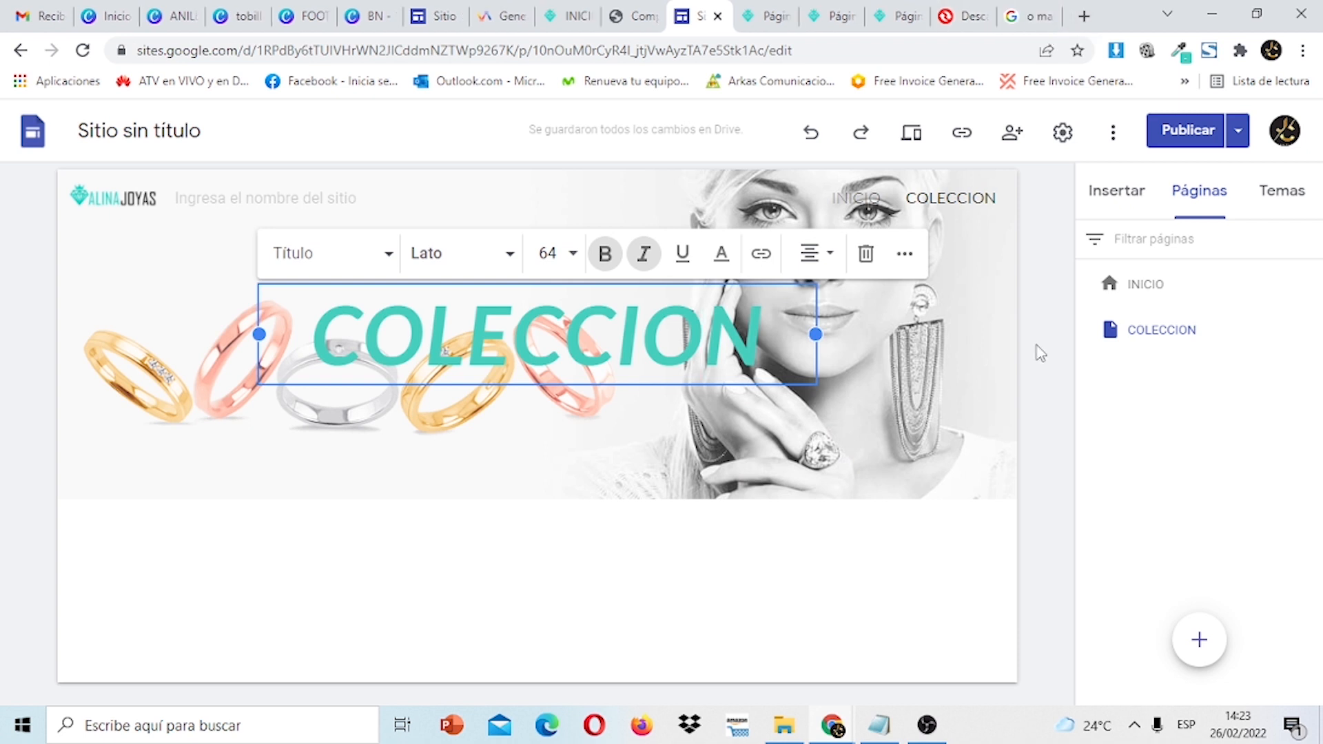
pyautogui.click(1039, 353)
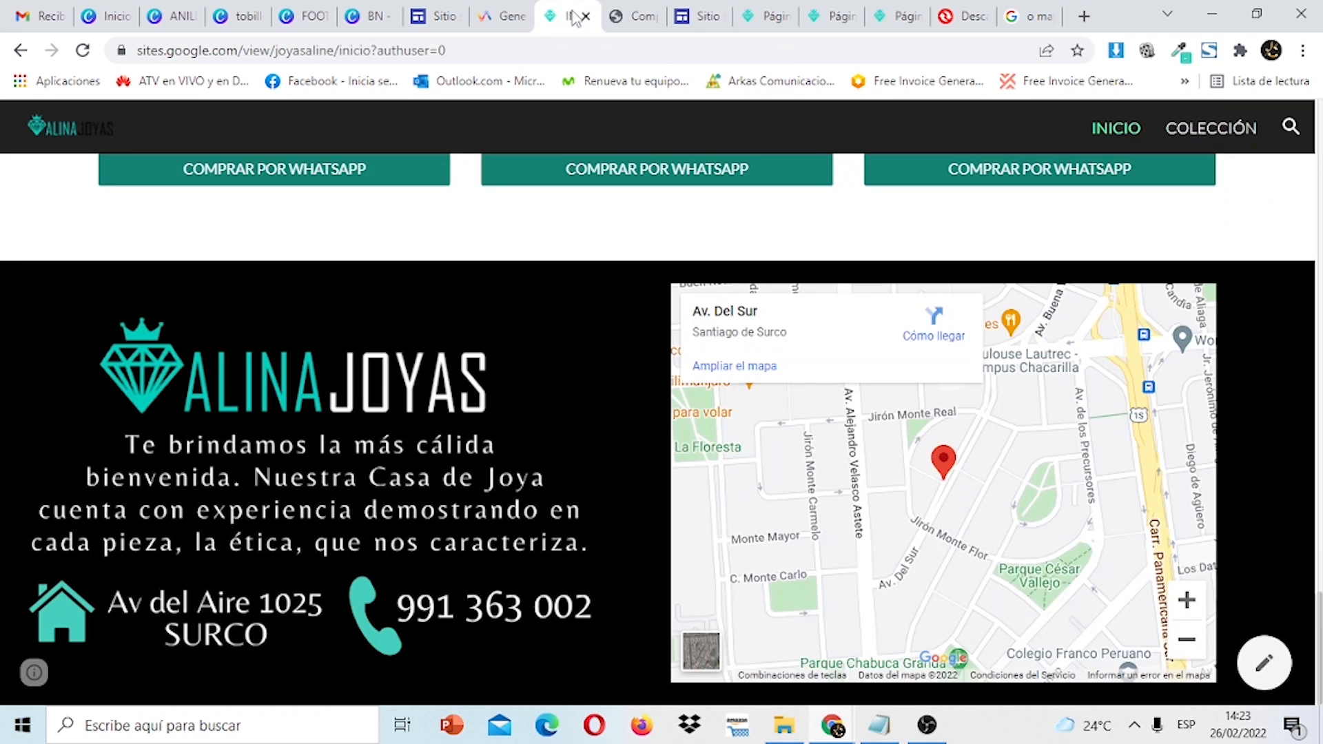
# Browse the published Colección page, then scroll to Inicio's WhatsApp product cards.
pyautogui.scroll(7, 662, 430)
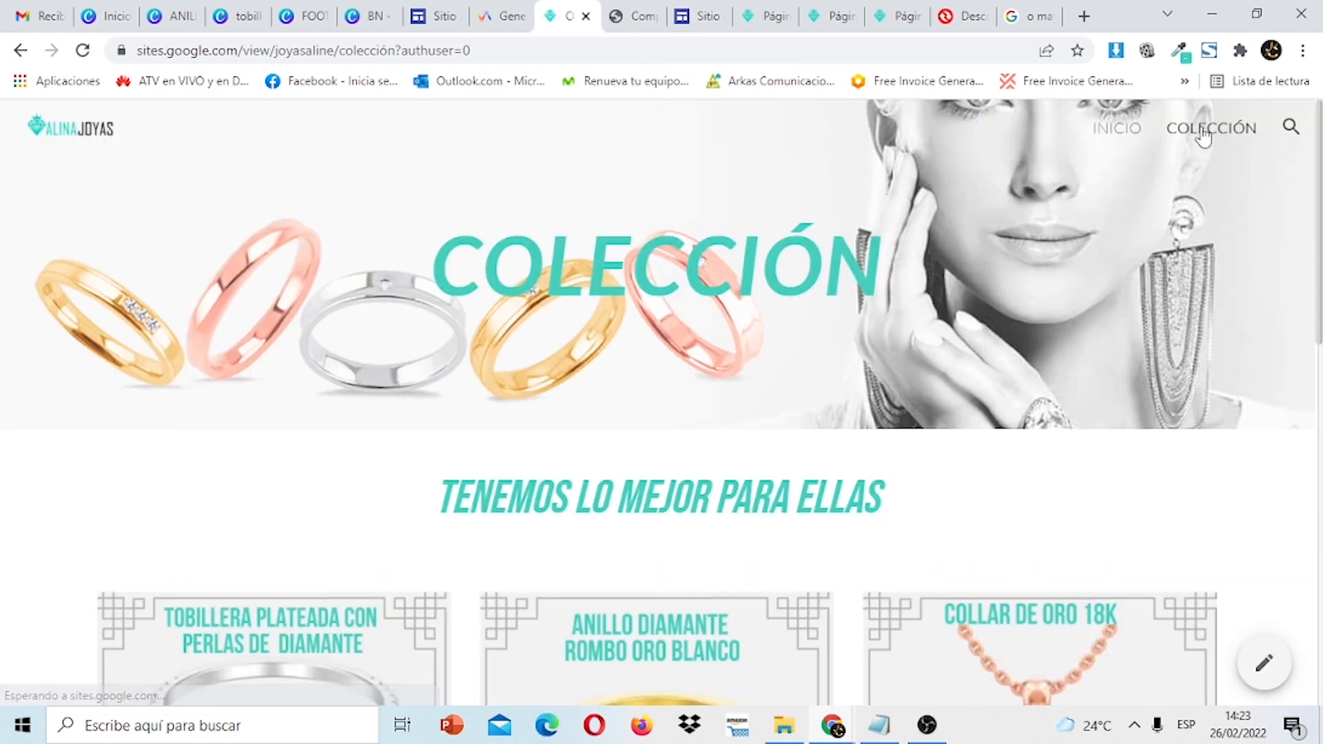
pyautogui.scroll(-5, 1258, 383)
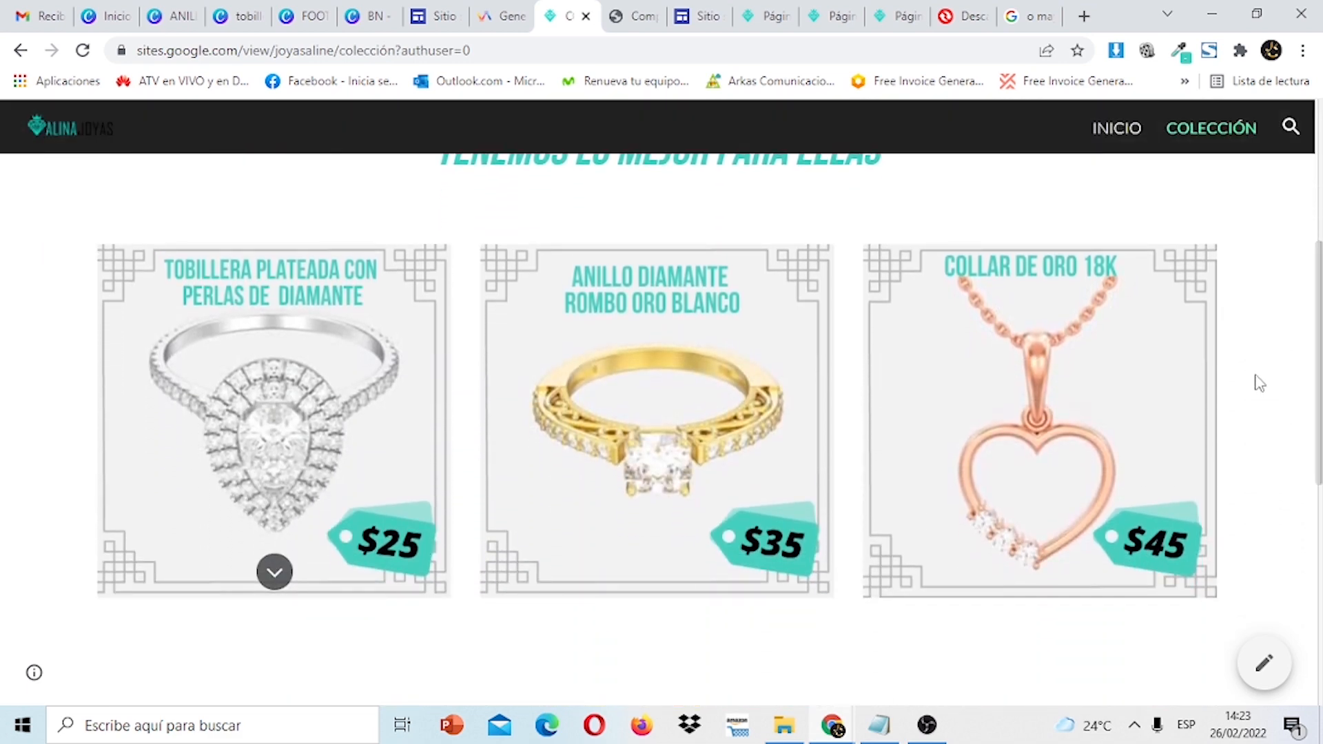
pyautogui.moveTo(1320, 350); pyautogui.dragTo(1295, 151)
pyautogui.click(1107, 136)
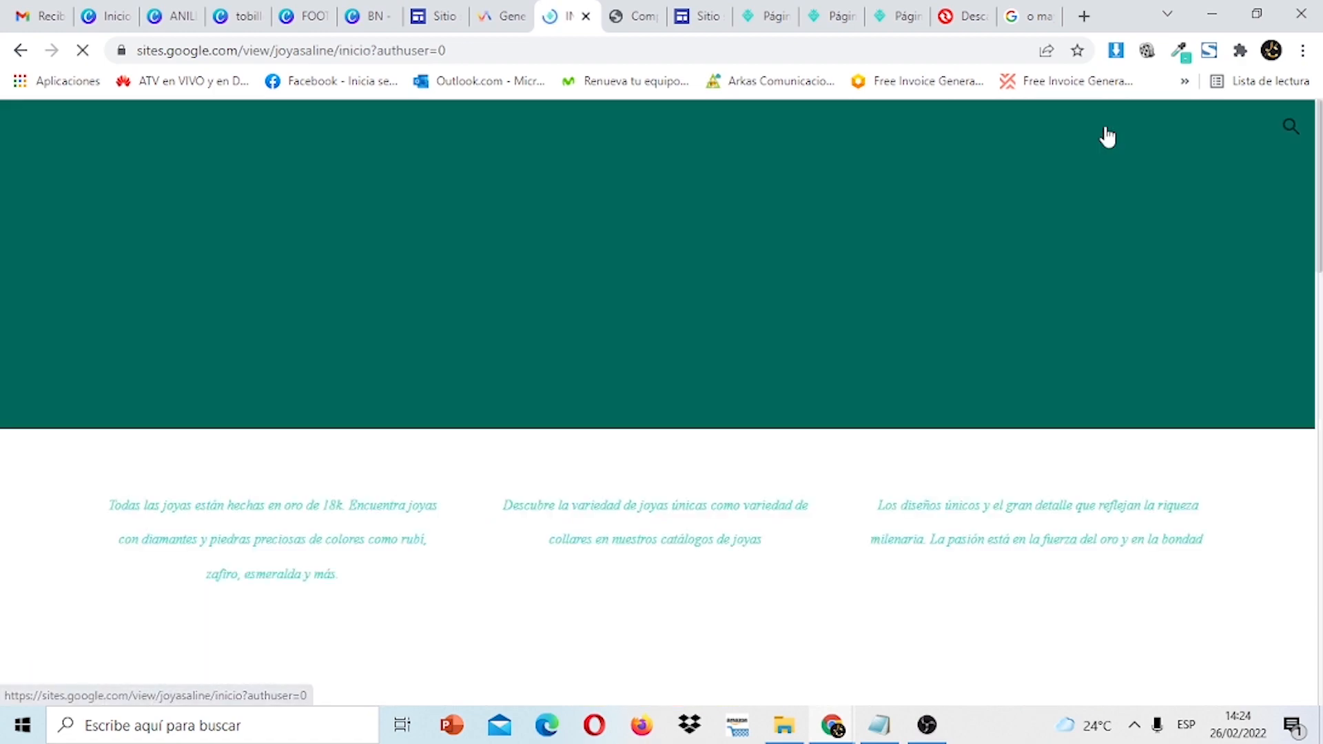
pyautogui.scroll(-15, 661, 413)
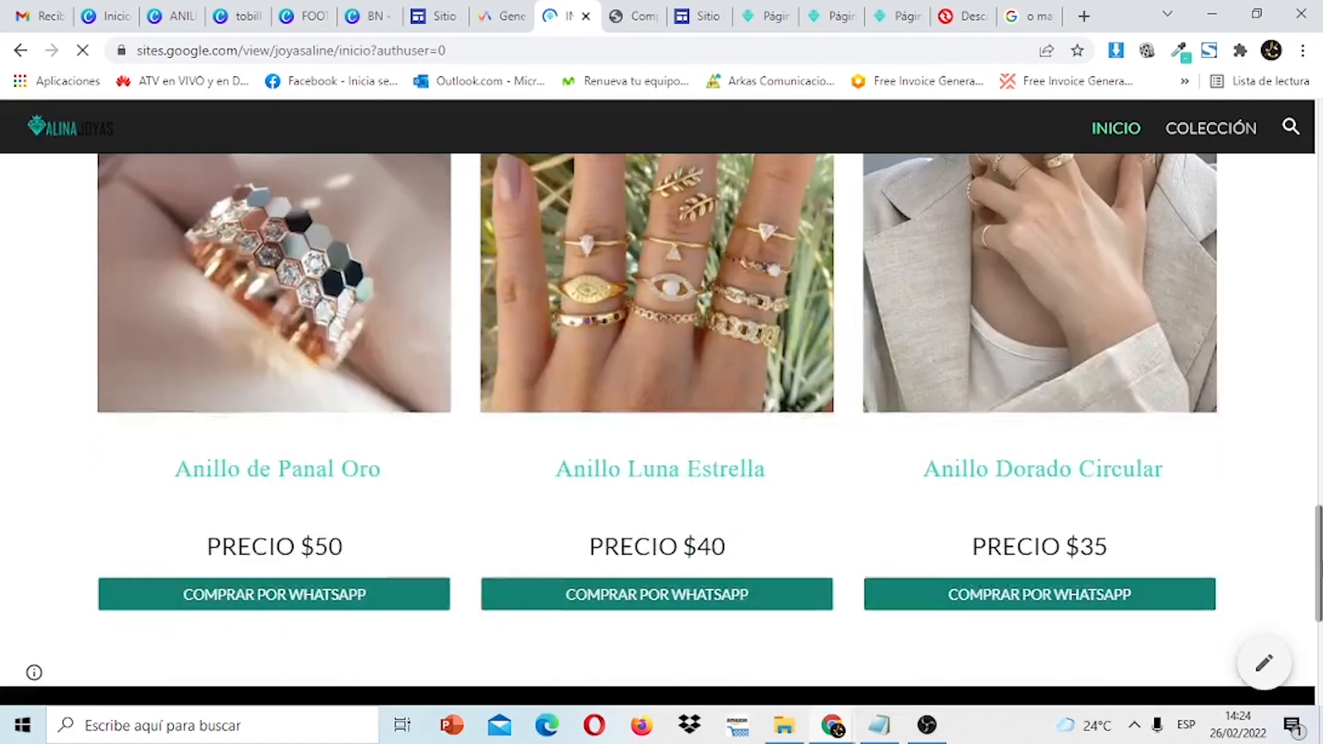
pyautogui.moveTo(1320, 564); pyautogui.dragTo(1296, 438)
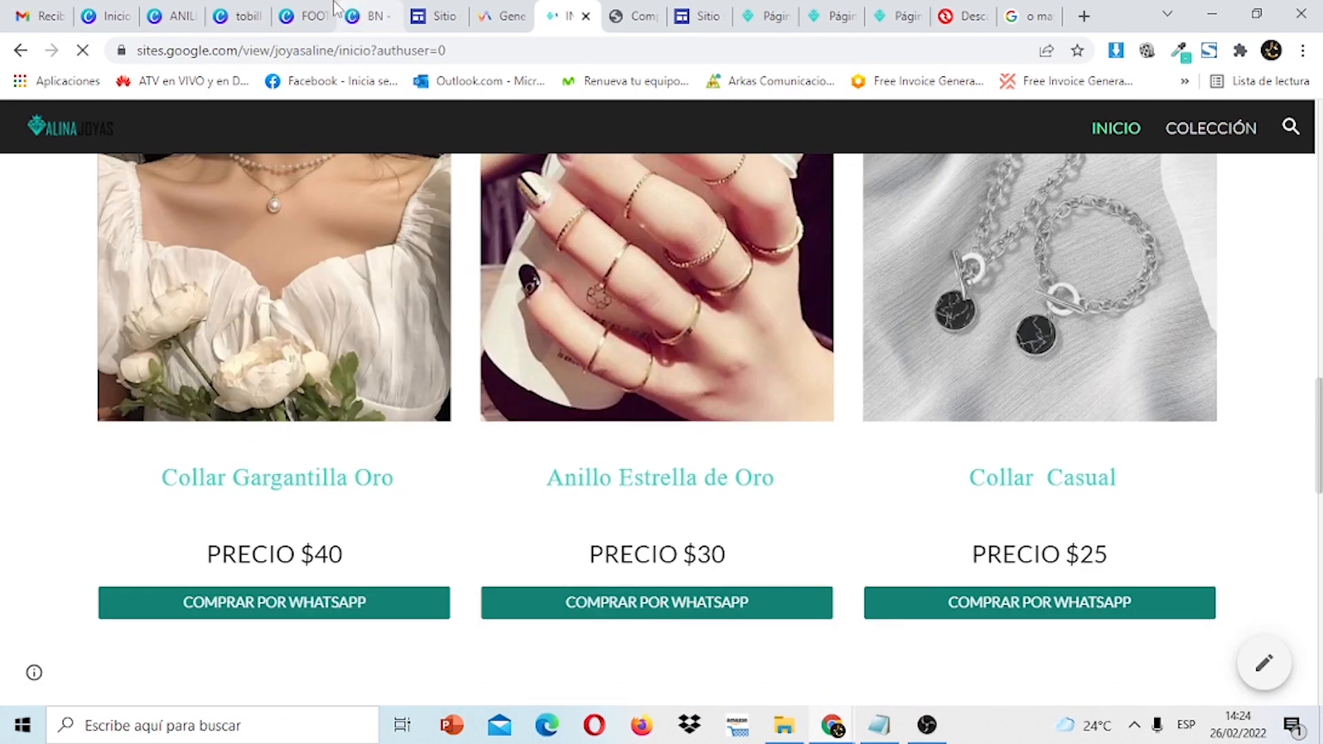
pyautogui.click(255, 15)
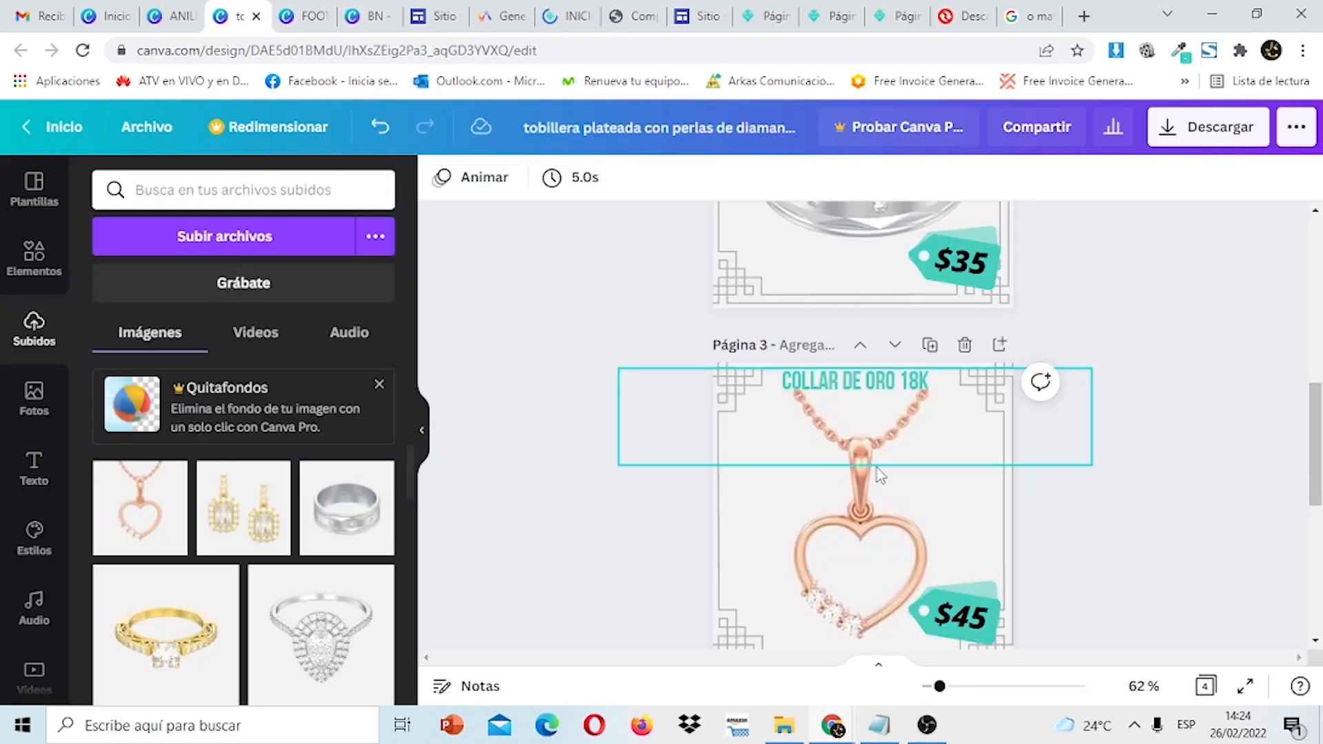
pyautogui.moveTo(1321, 445); pyautogui.dragTo(1321, 468)
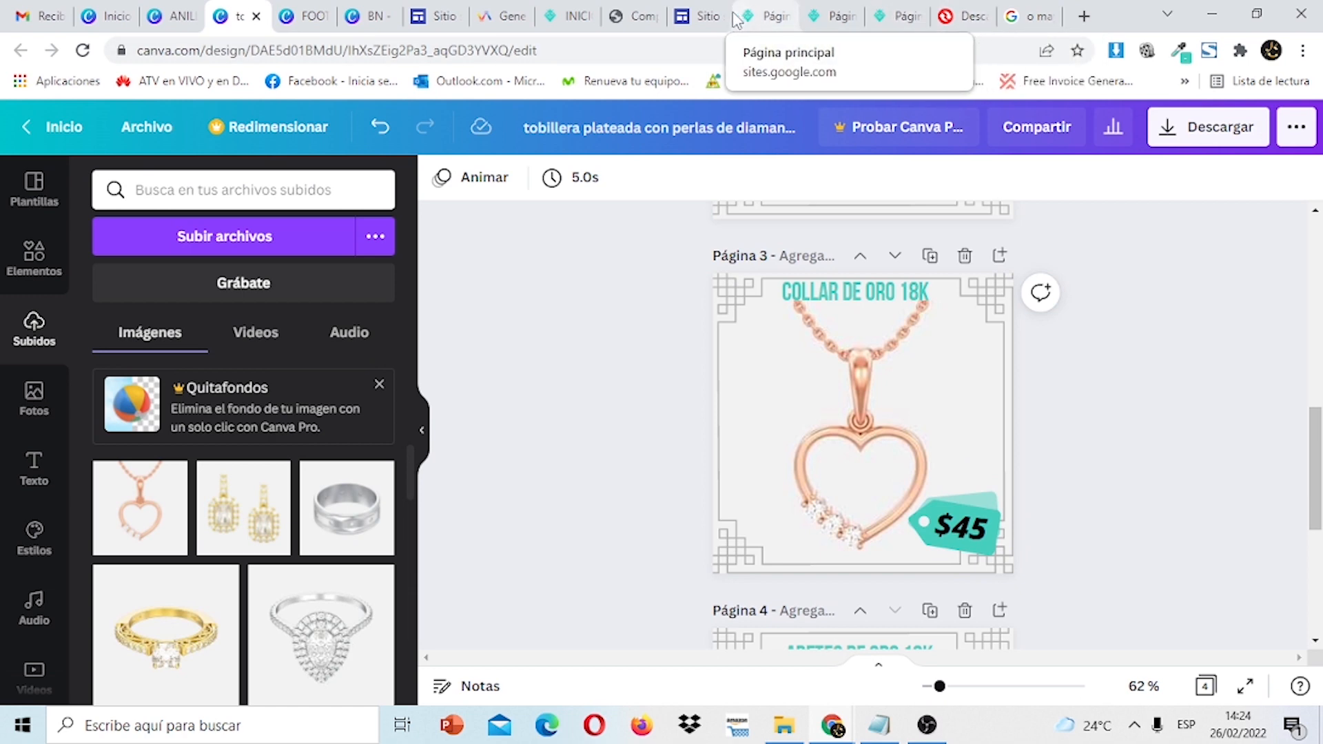
pyautogui.click(584, 12)
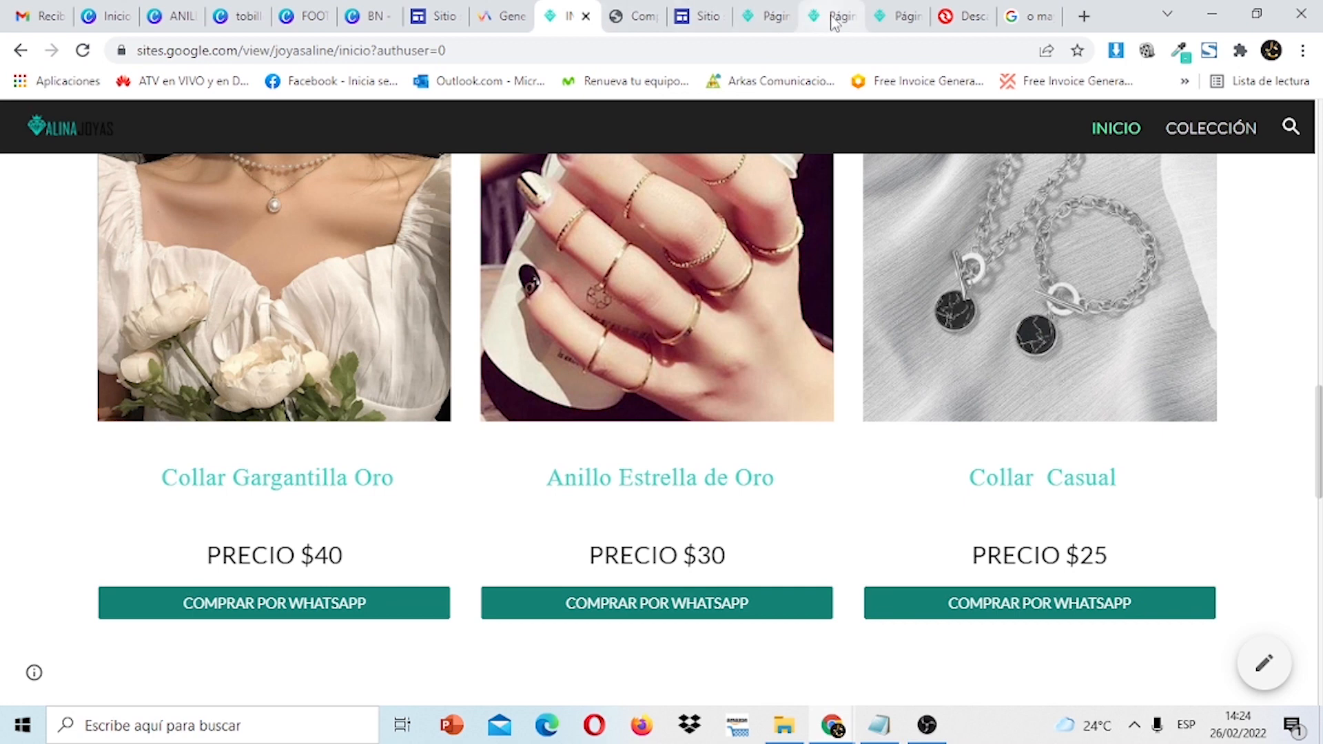
# Test the $35 ring's WhatsApp purchase link on the published COLECCIÓN page.
pyautogui.click(833, 18)
pyautogui.click(895, 16)
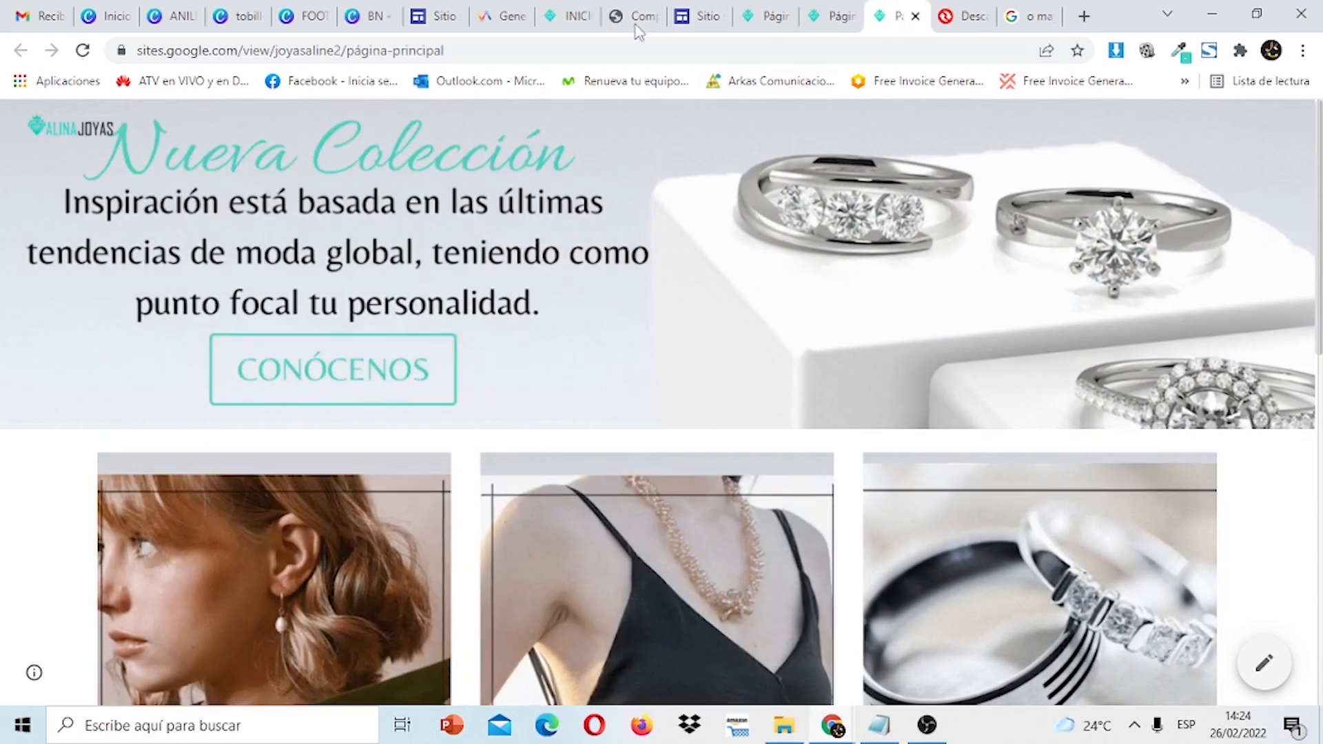
pyautogui.click(582, 17)
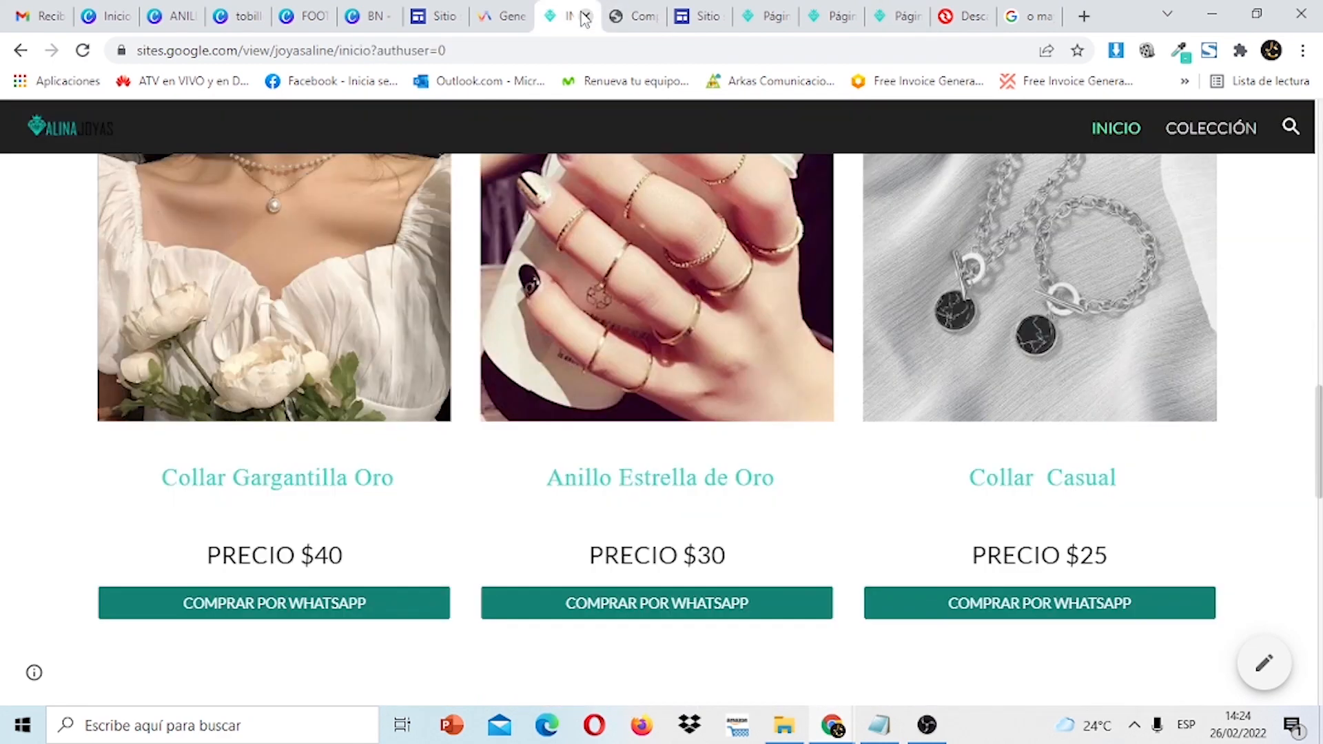
pyautogui.click(1184, 134)
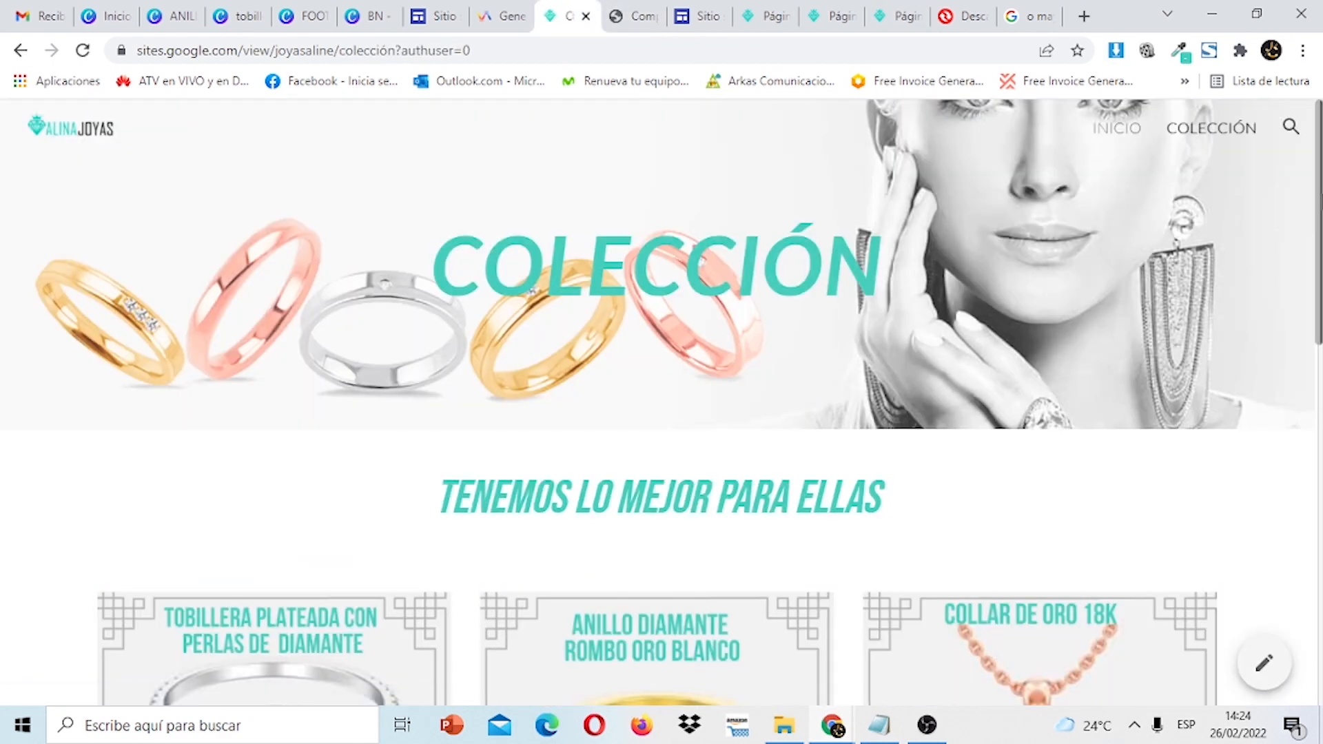
pyautogui.scroll(-5, 926, 513)
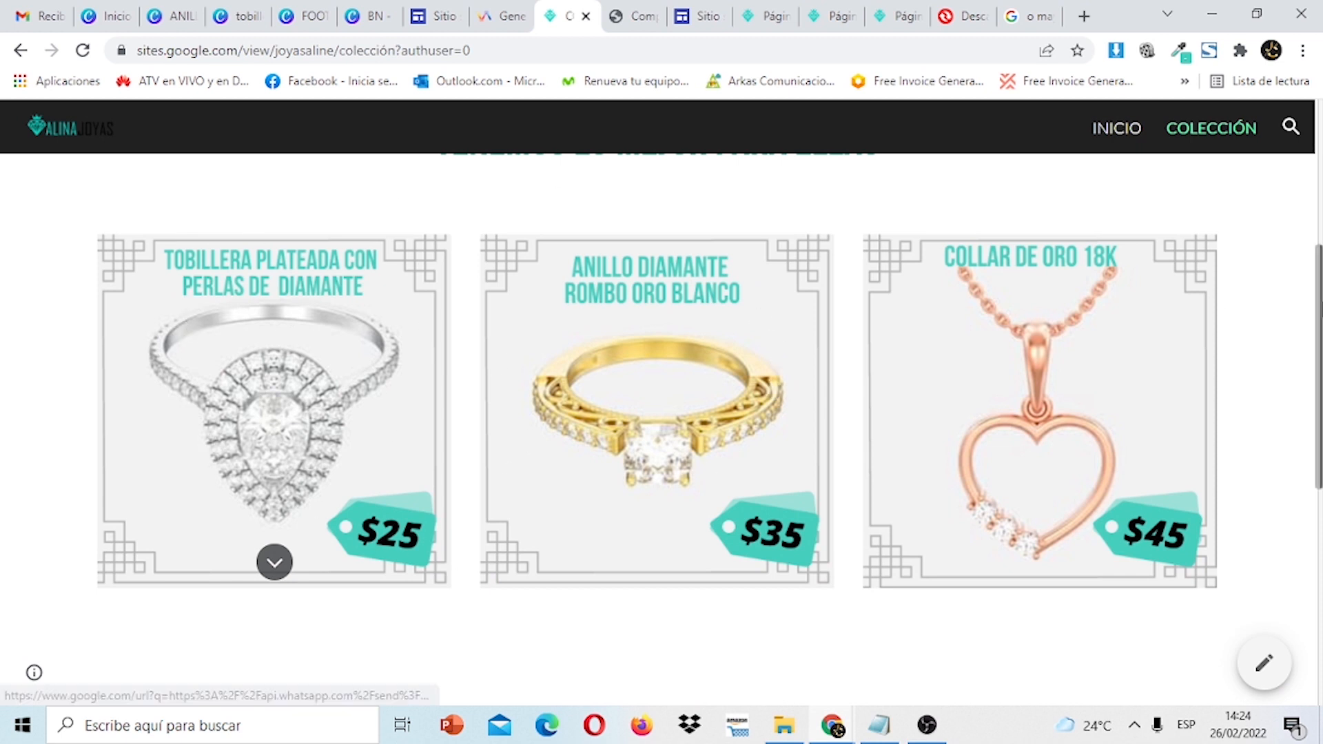
pyautogui.scroll(-2, 771, 389)
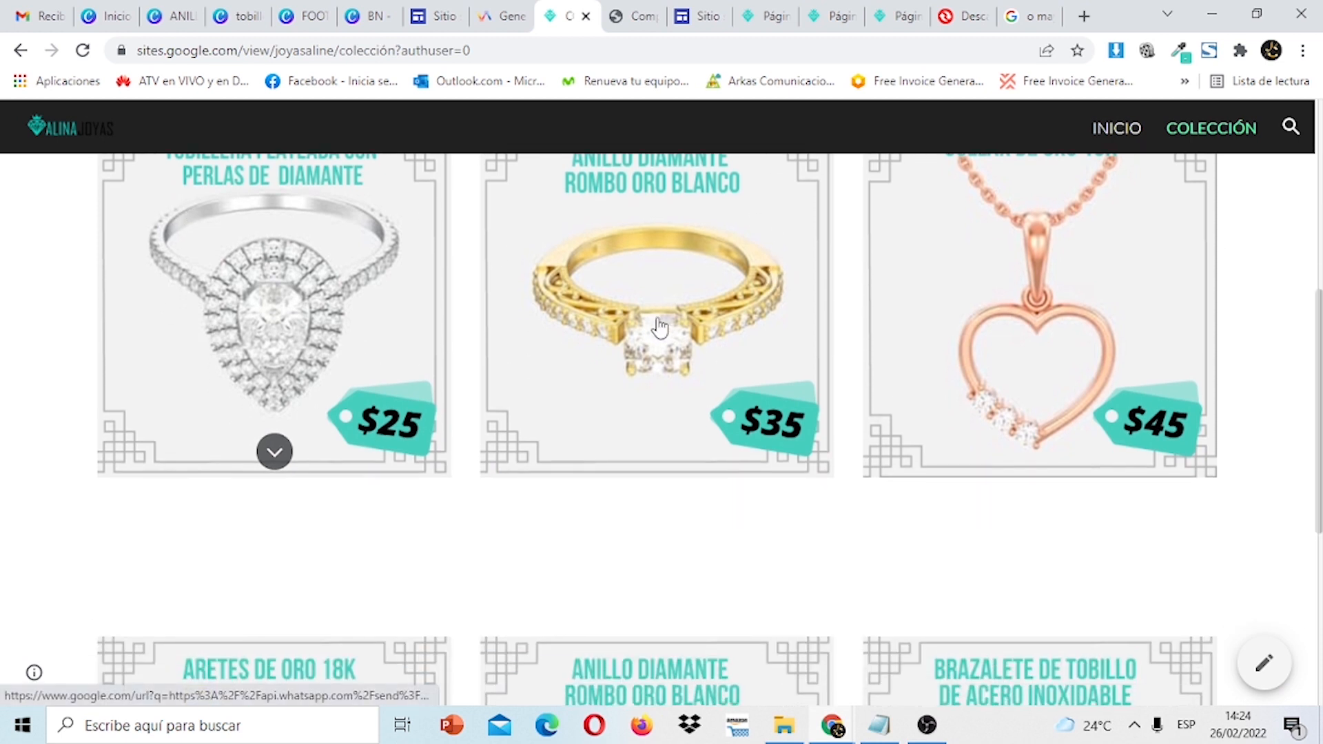
pyautogui.click(663, 331)
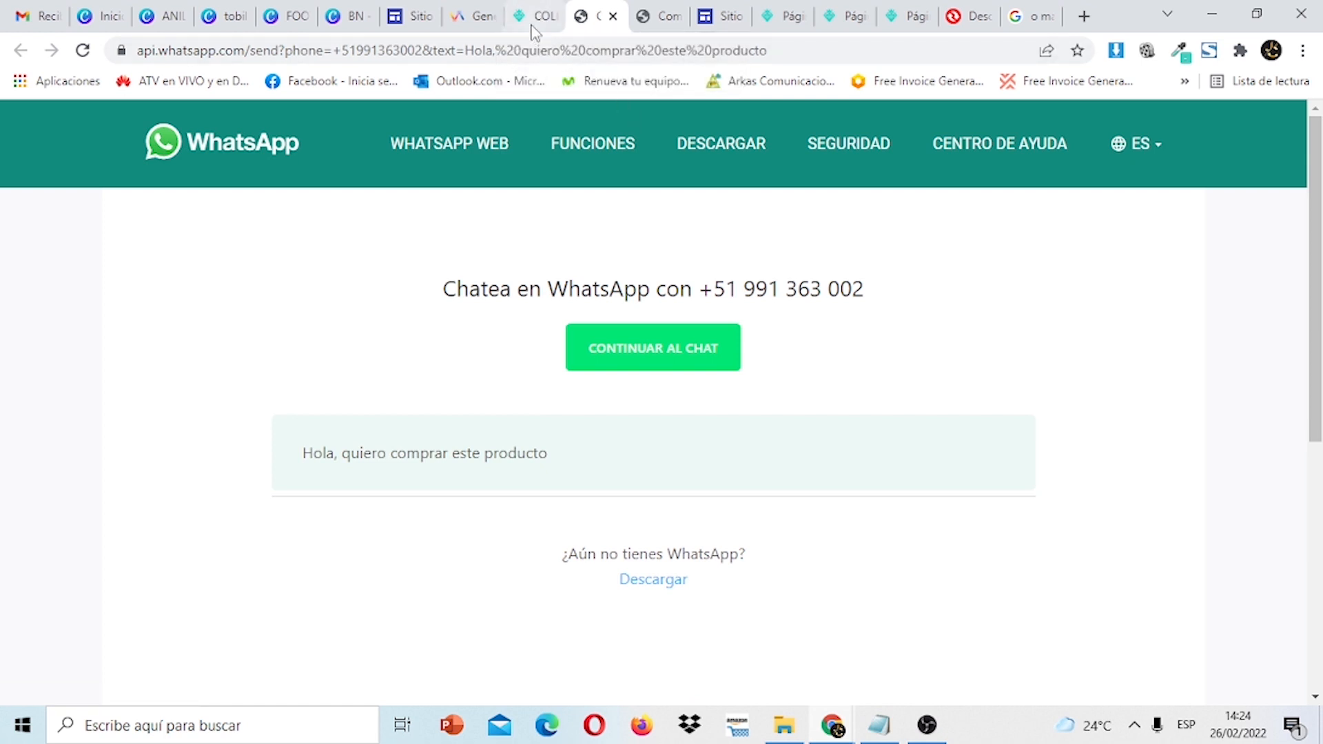
pyautogui.click(532, 27)
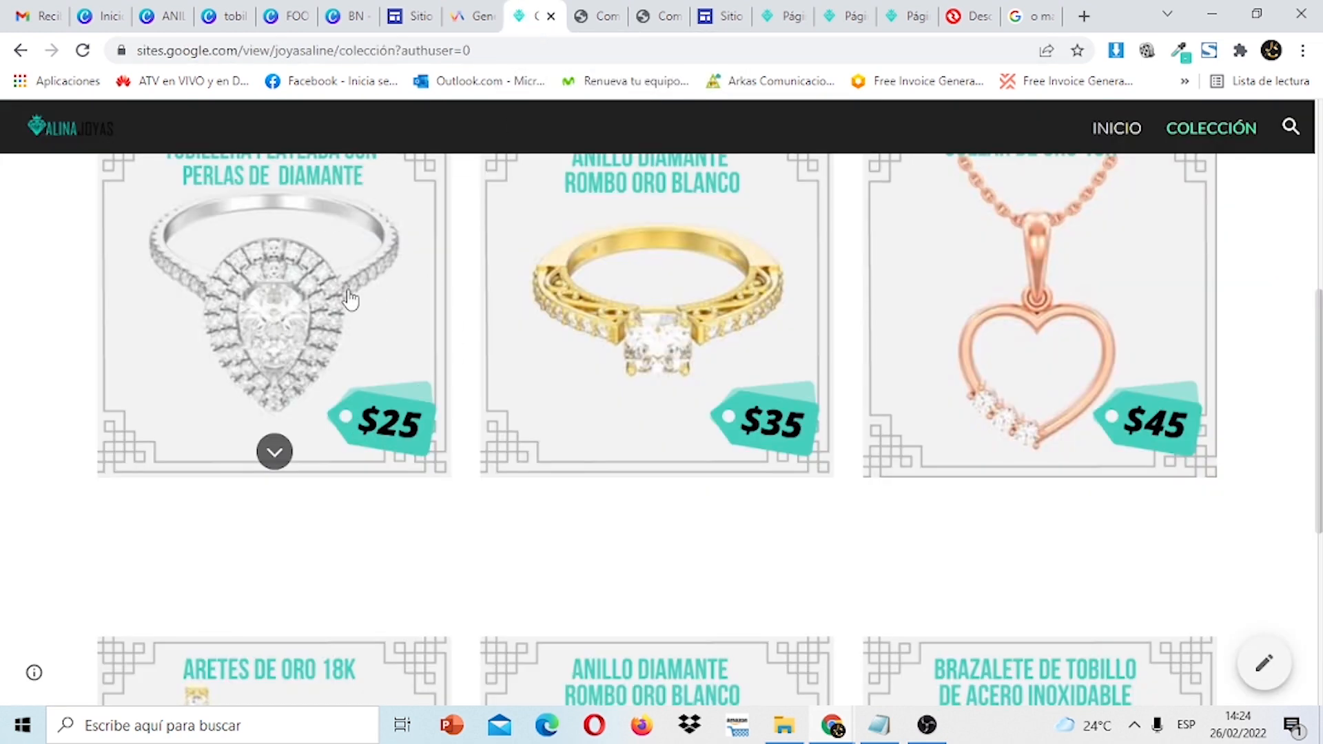
pyautogui.click(892, 21)
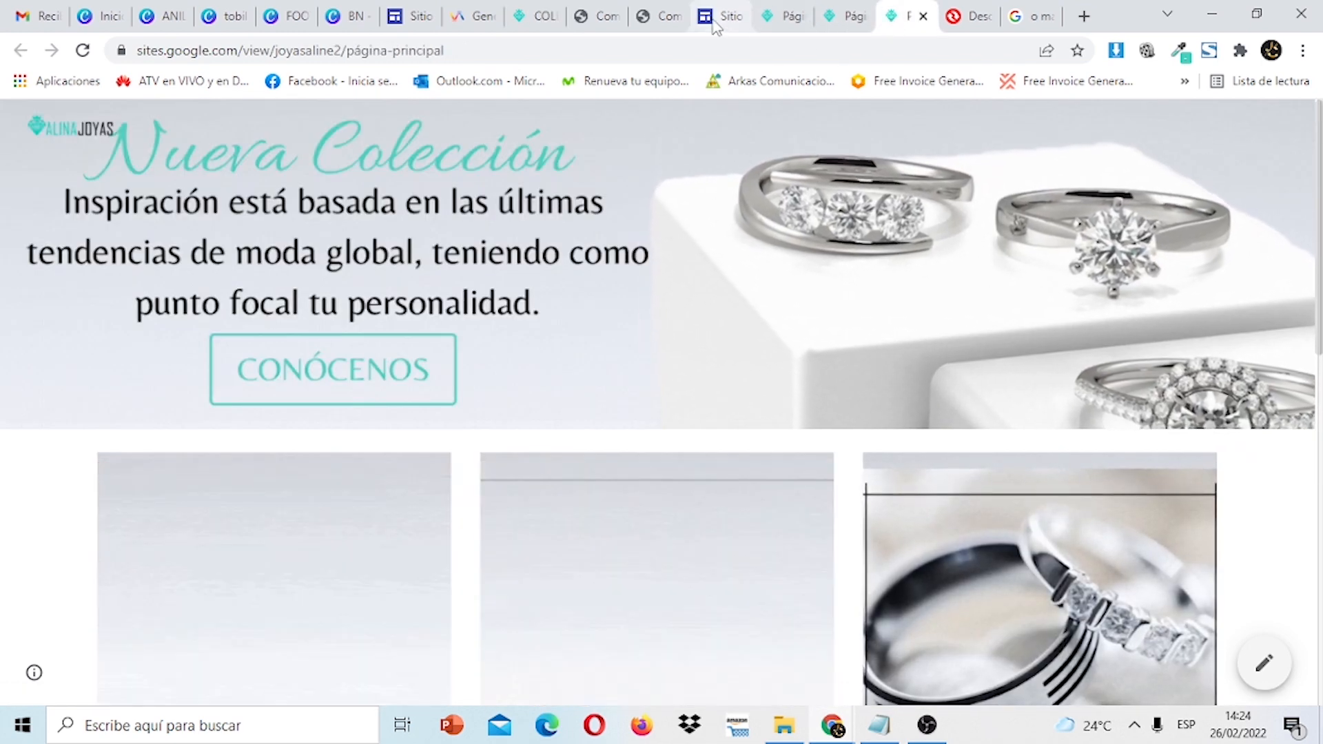
# Insert an empty text box below the COLECCION banner in the editor.
pyautogui.click(713, 19)
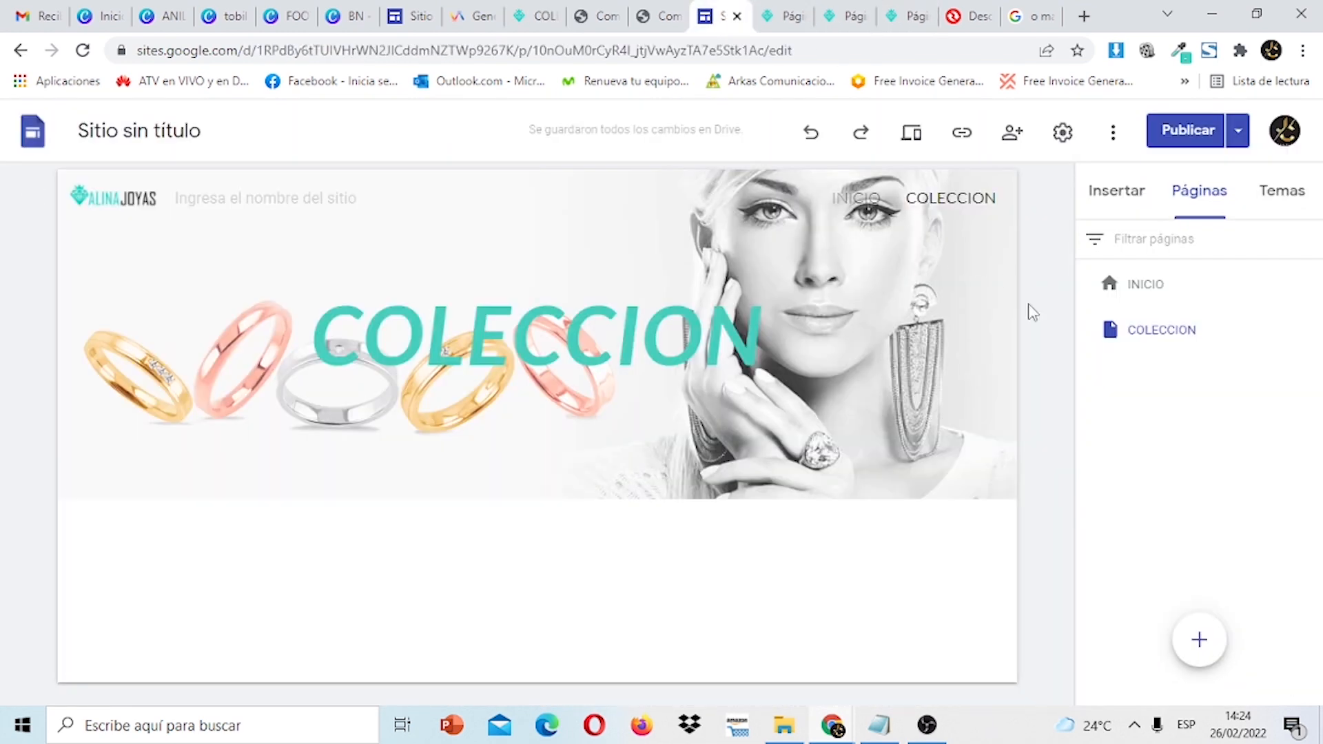
pyautogui.click(1117, 200)
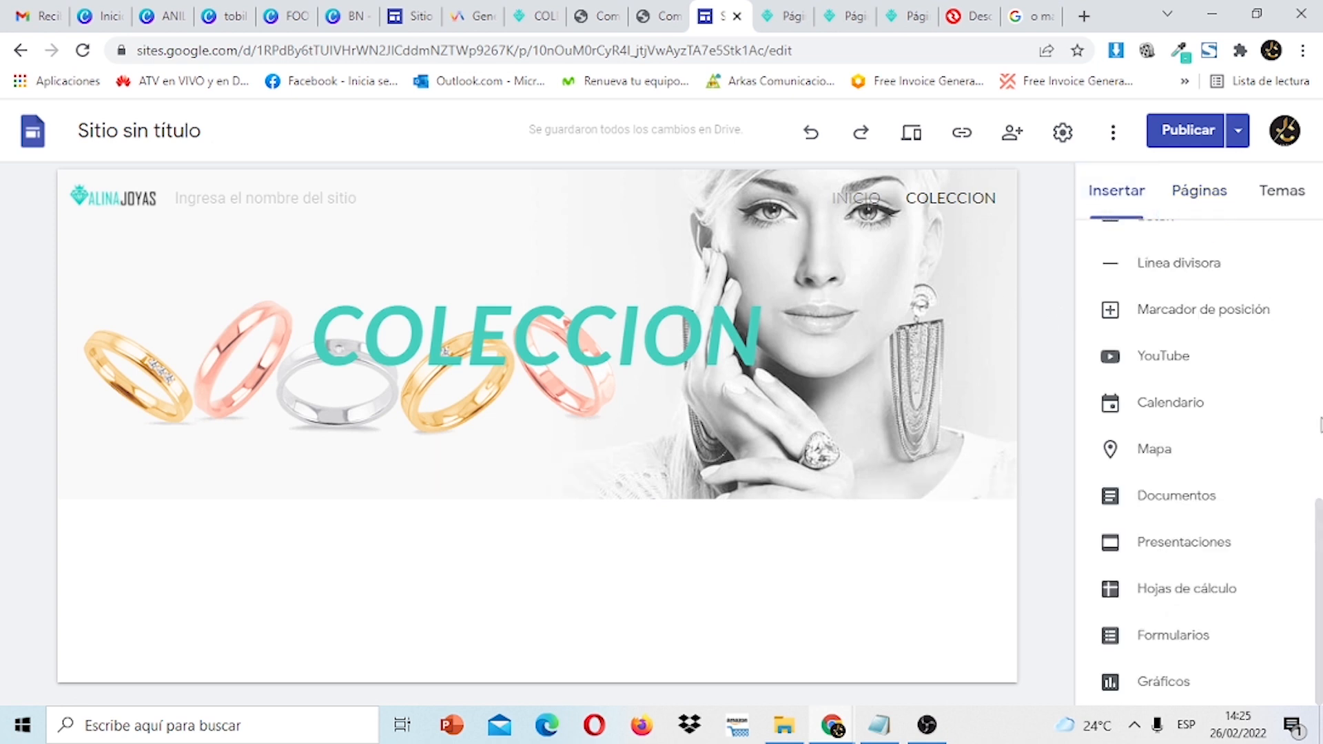
pyautogui.moveTo(1321, 517); pyautogui.dragTo(1307, 215)
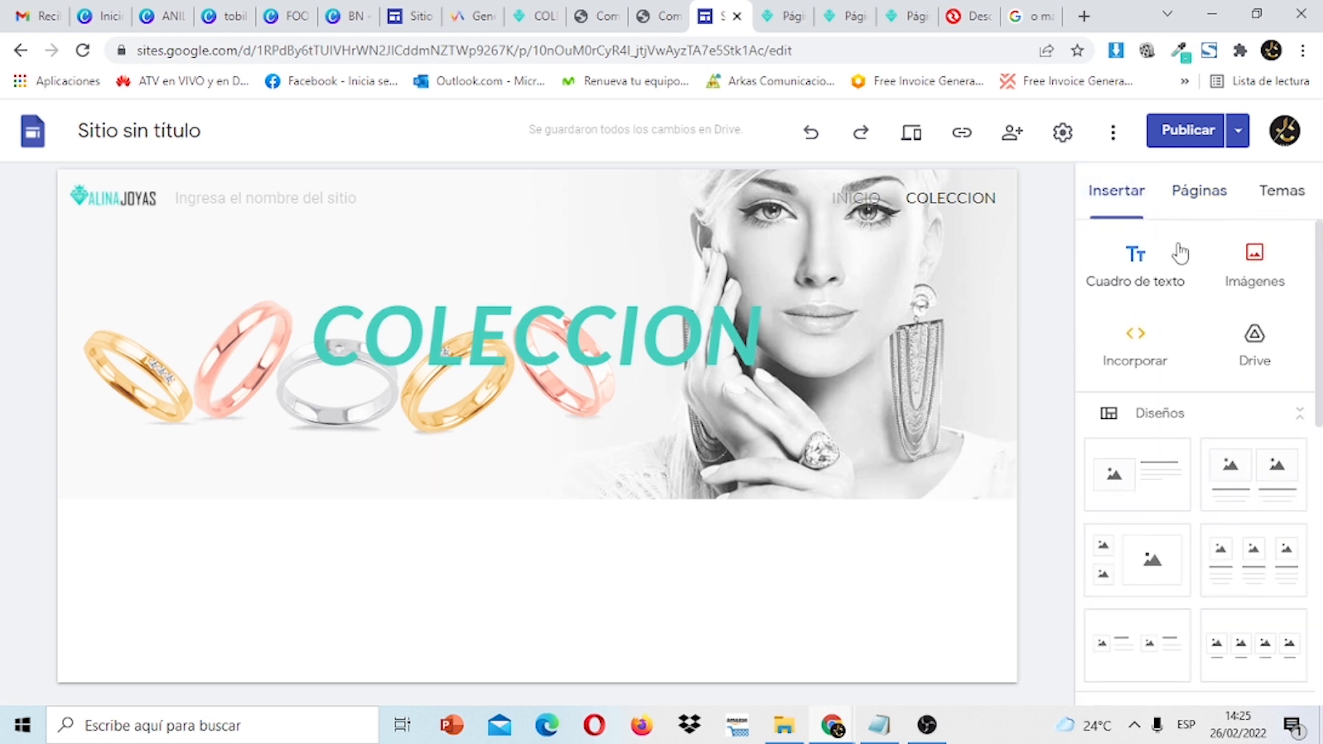
pyautogui.click(1157, 266)
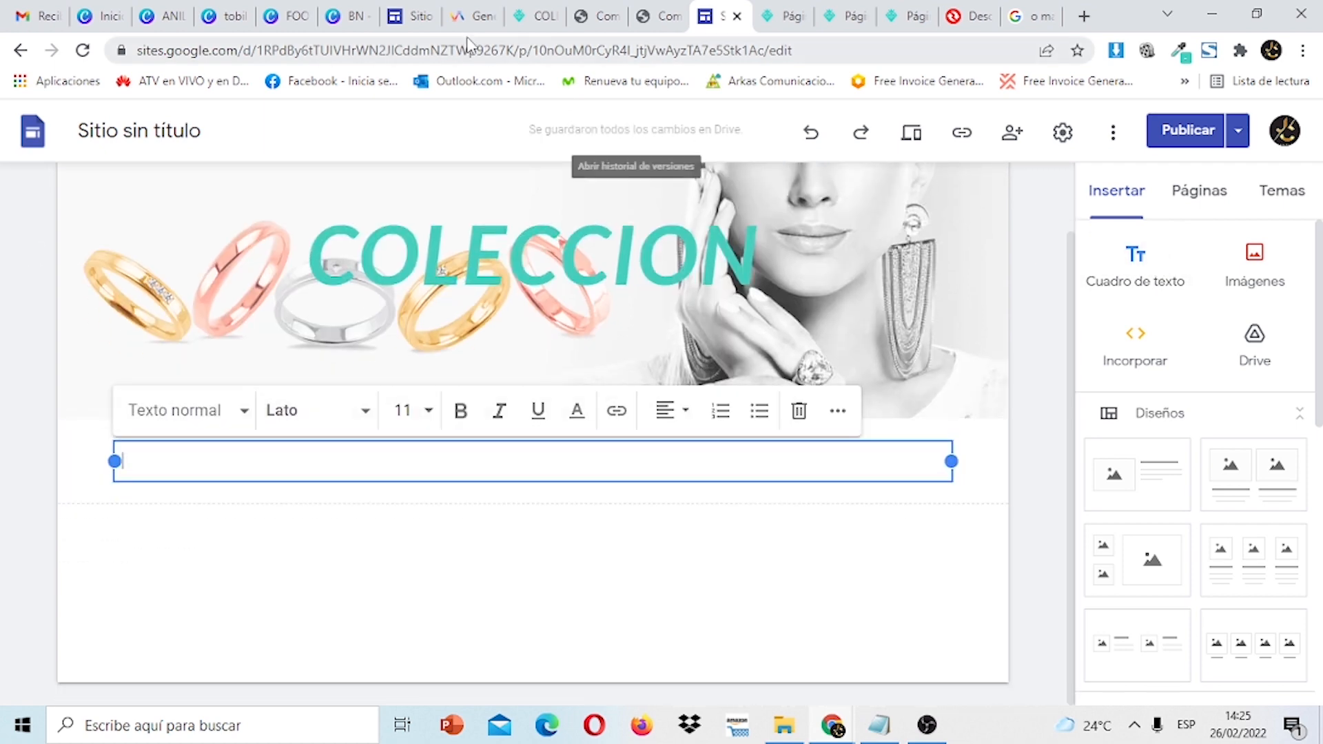
# Copy the heading TENEMOS LO MEJOR PARA ELLAS from the published page into the text box.
pyautogui.click(522, 9)
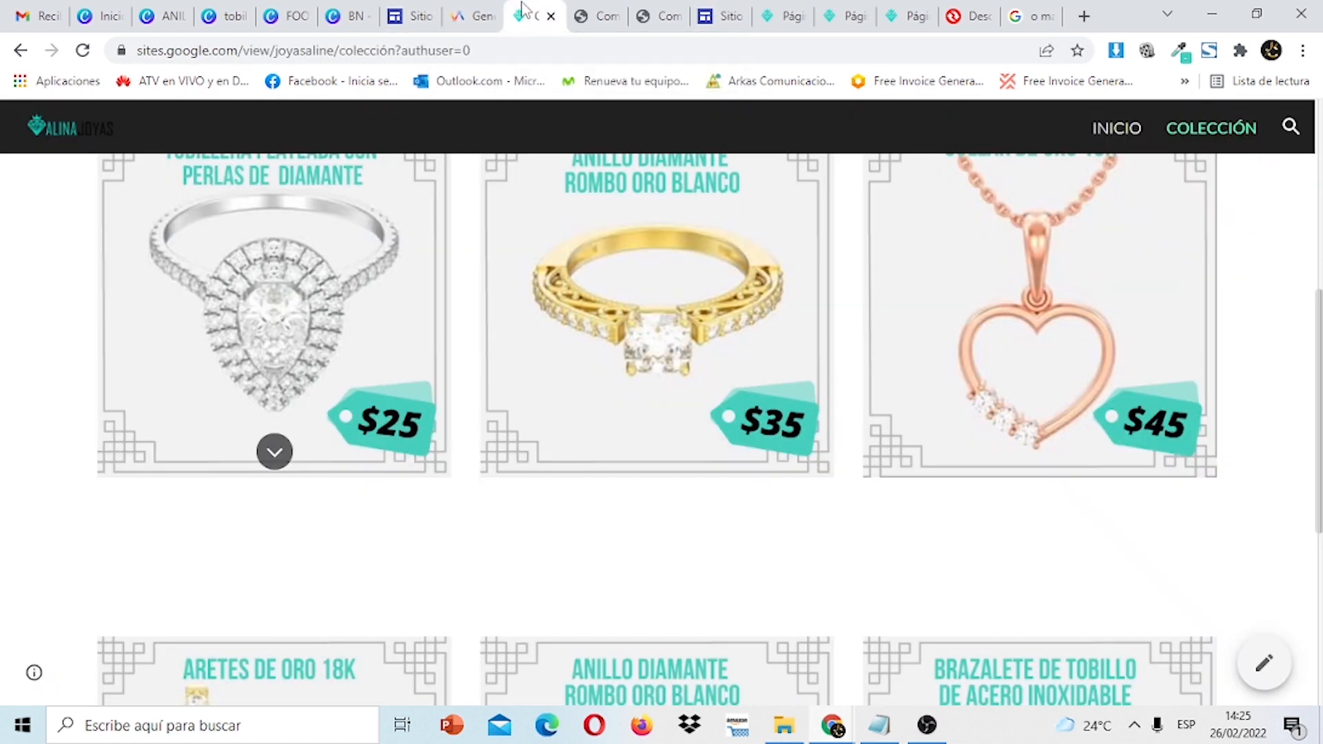
pyautogui.scroll(5, 1219, 357)
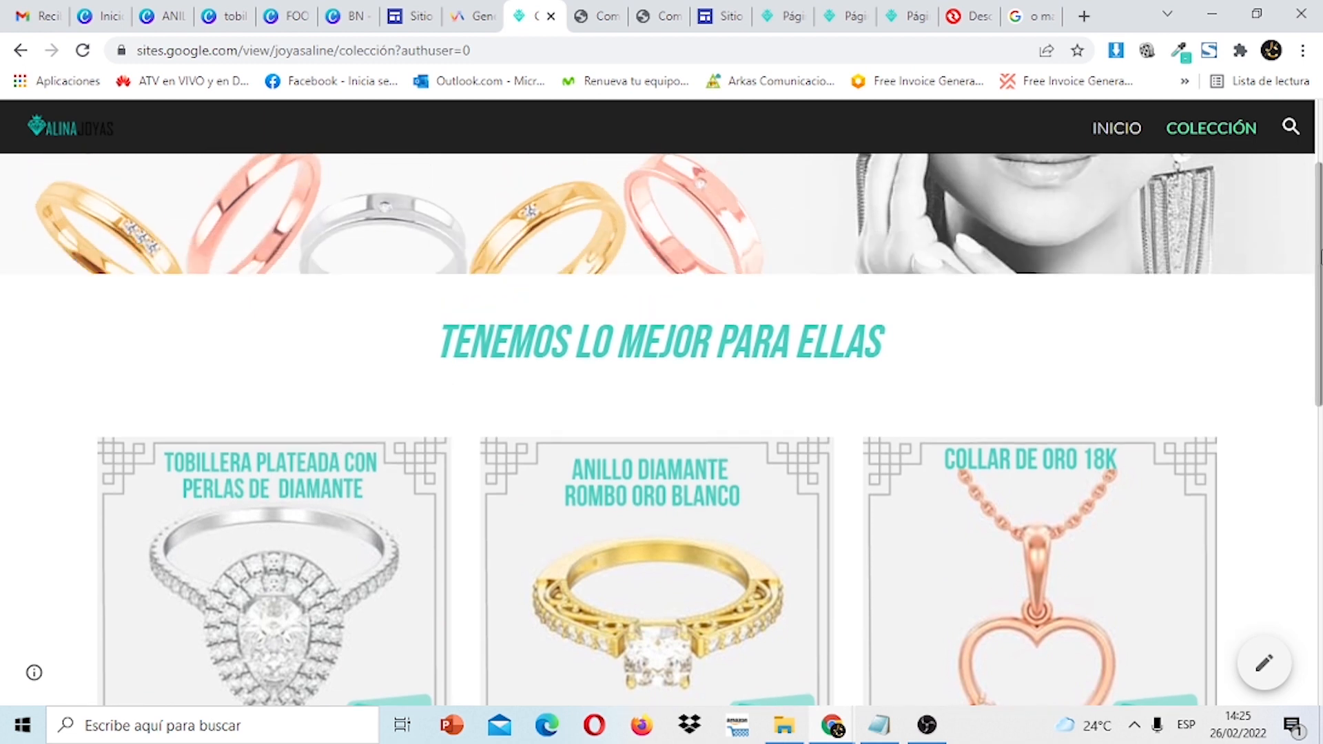
pyautogui.moveTo(925, 345); pyautogui.dragTo(429, 365)
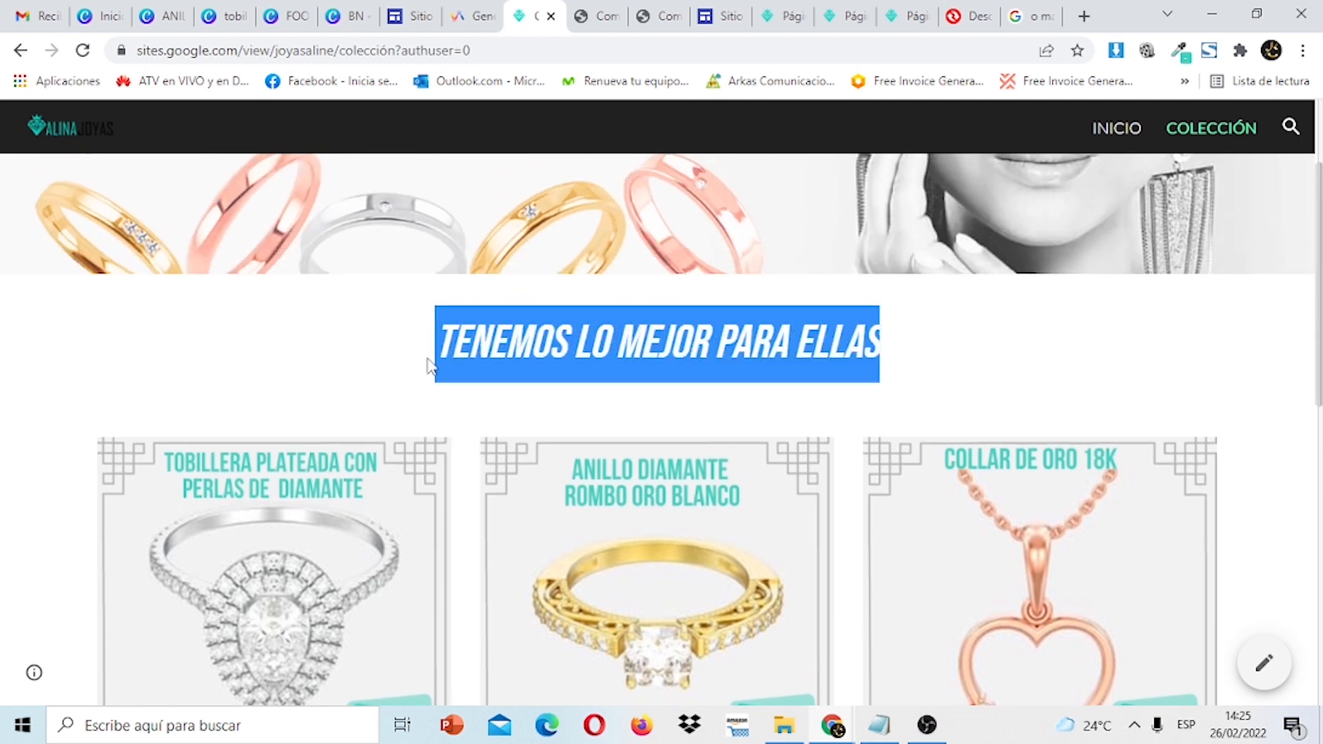
pyautogui.rightClick(524, 345)
pyautogui.click(561, 360)
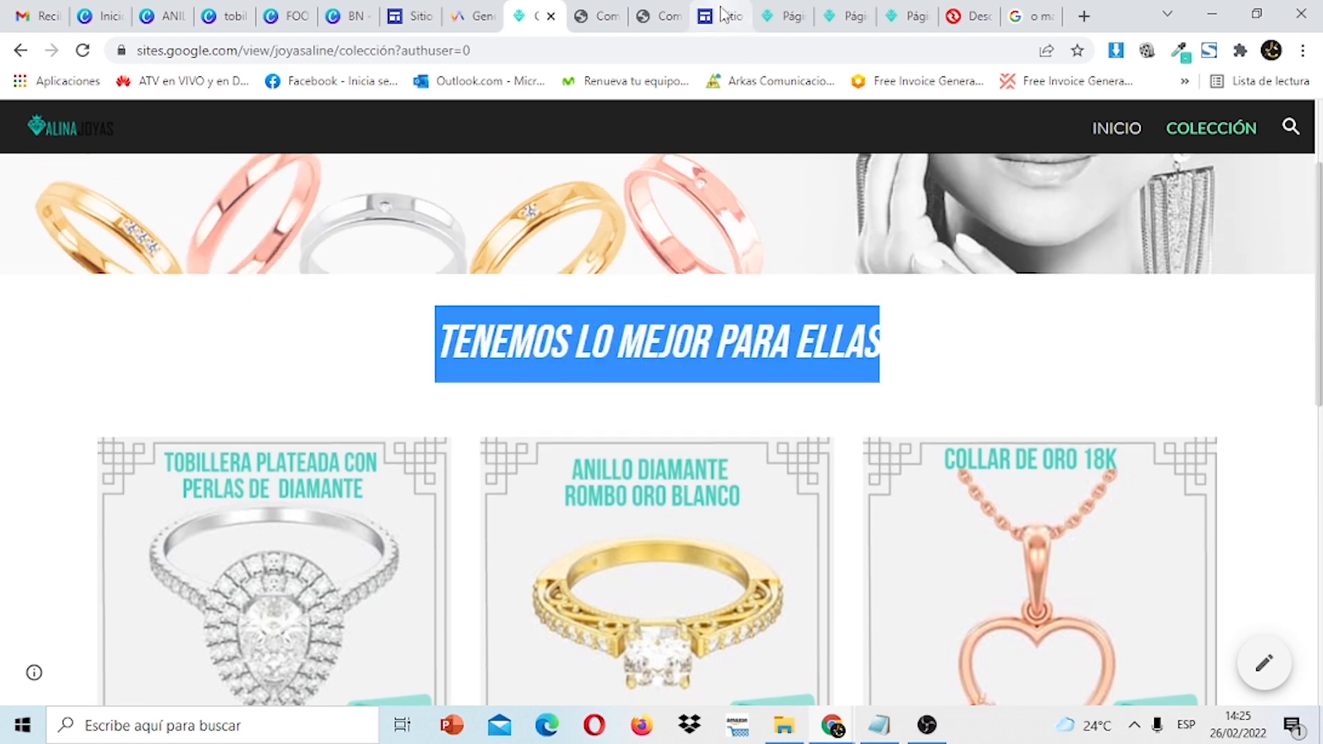
pyautogui.click(722, 14)
pyautogui.rightClick(590, 467)
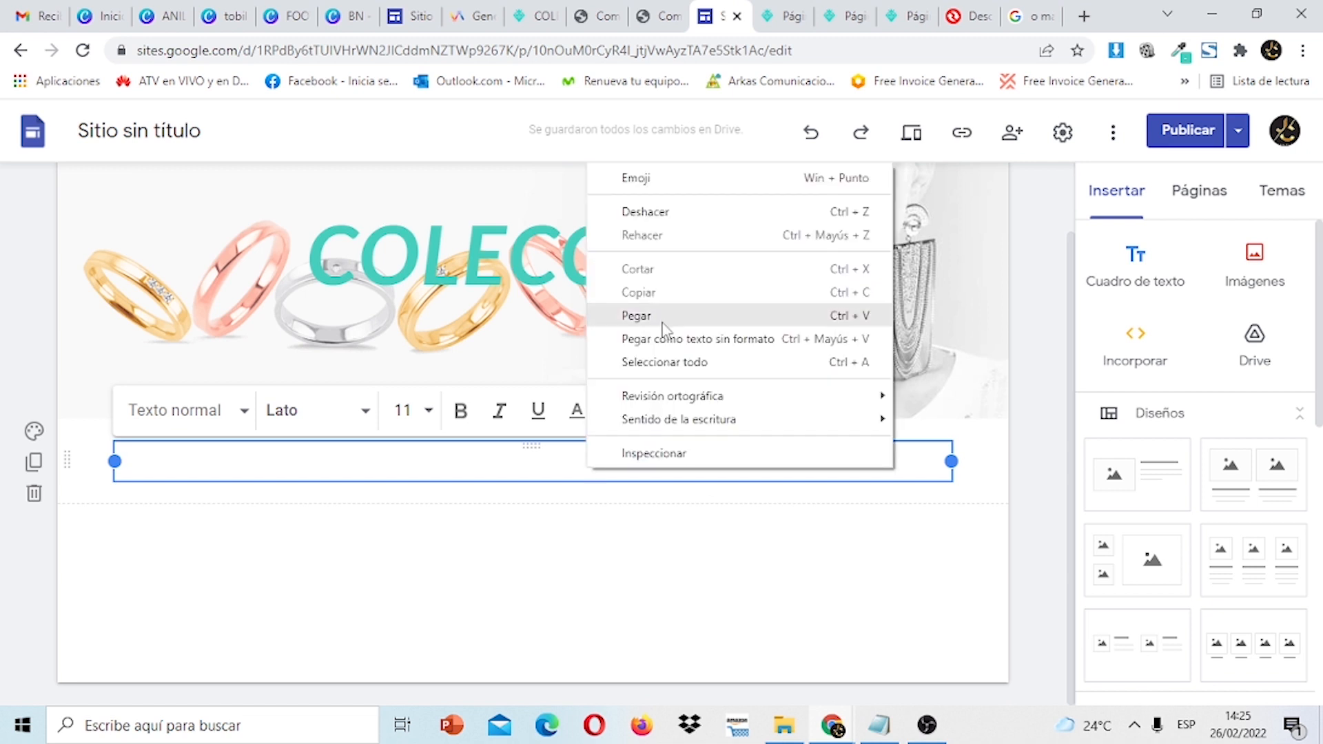
pyautogui.click(637, 315)
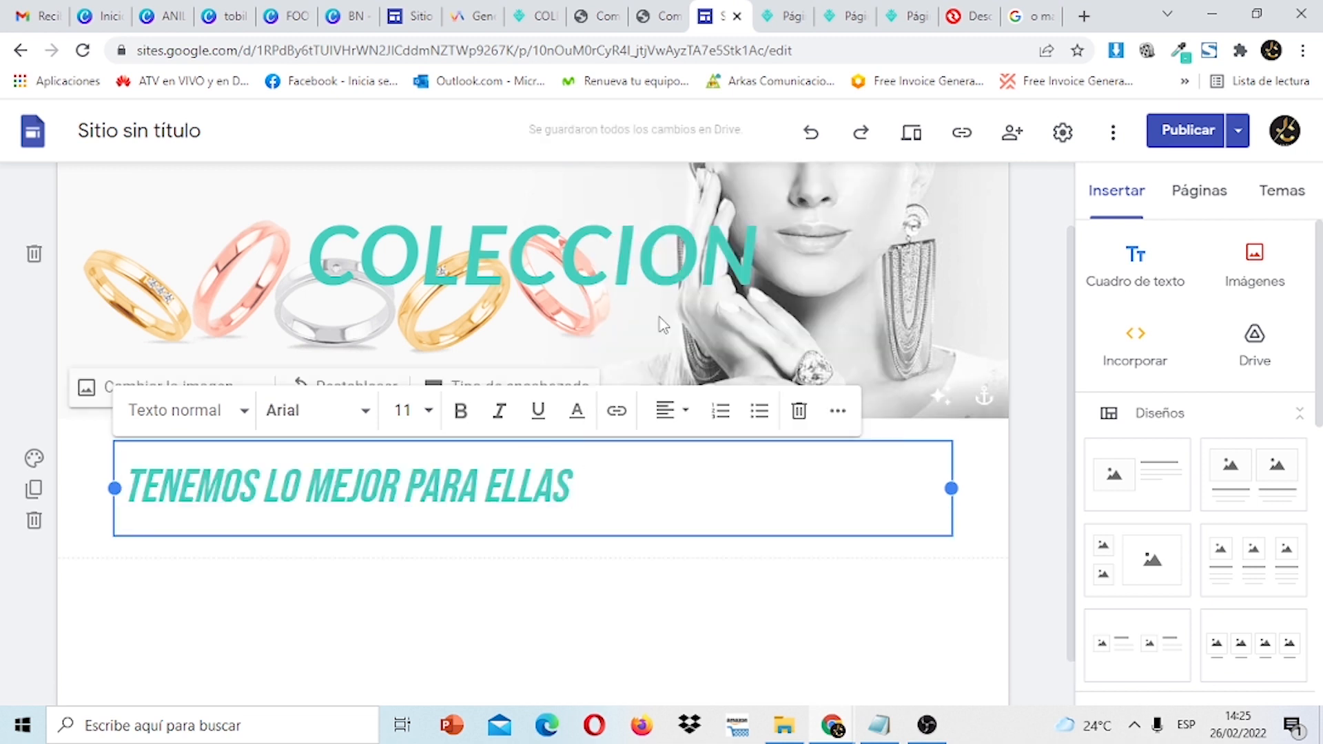
# Centre-align the pasted heading.
pyautogui.moveTo(582, 482); pyautogui.dragTo(131, 503)
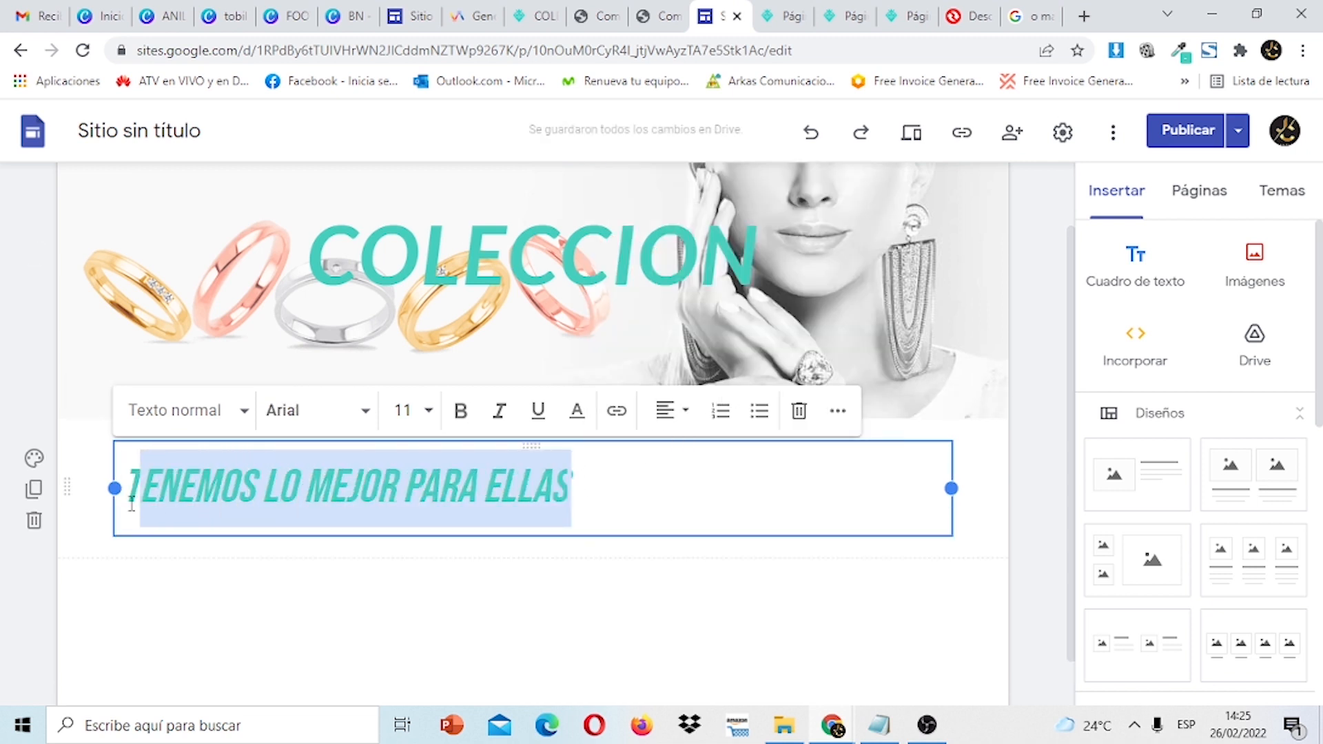
pyautogui.click(685, 418)
pyautogui.click(673, 466)
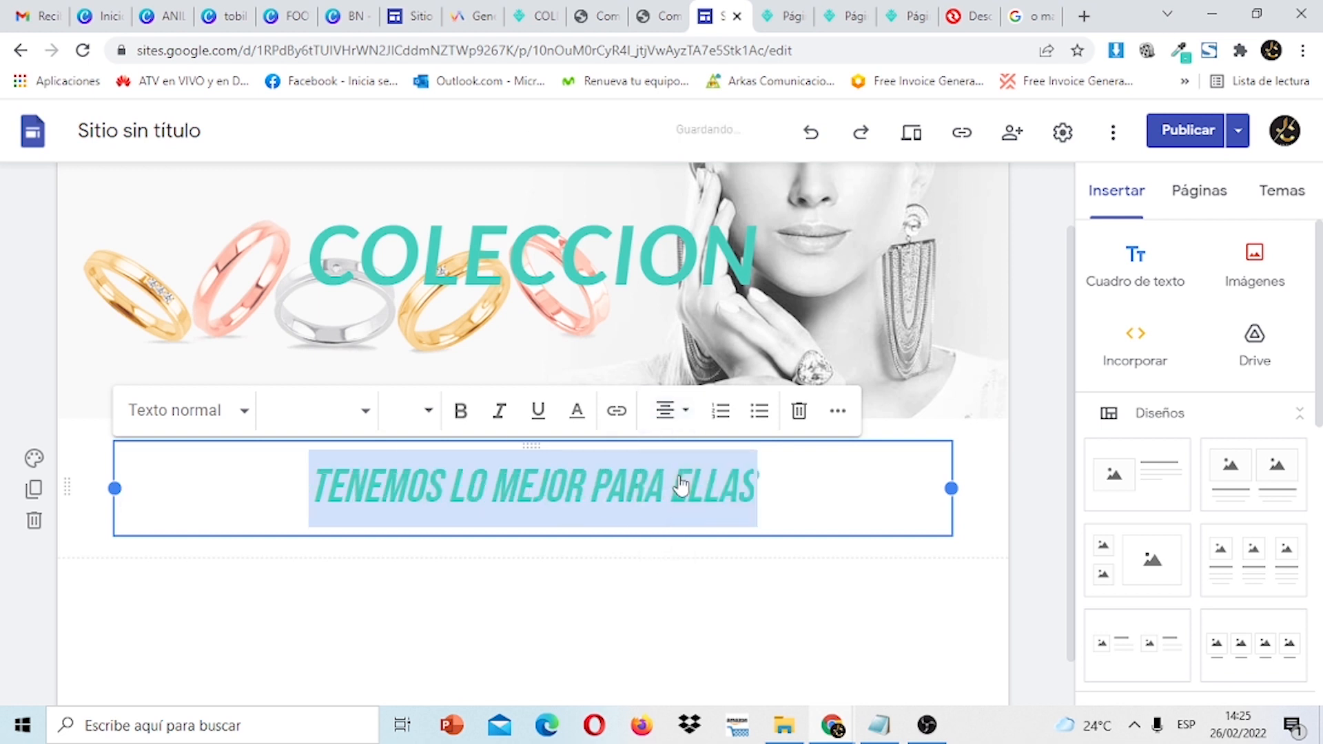
pyautogui.click(1024, 372)
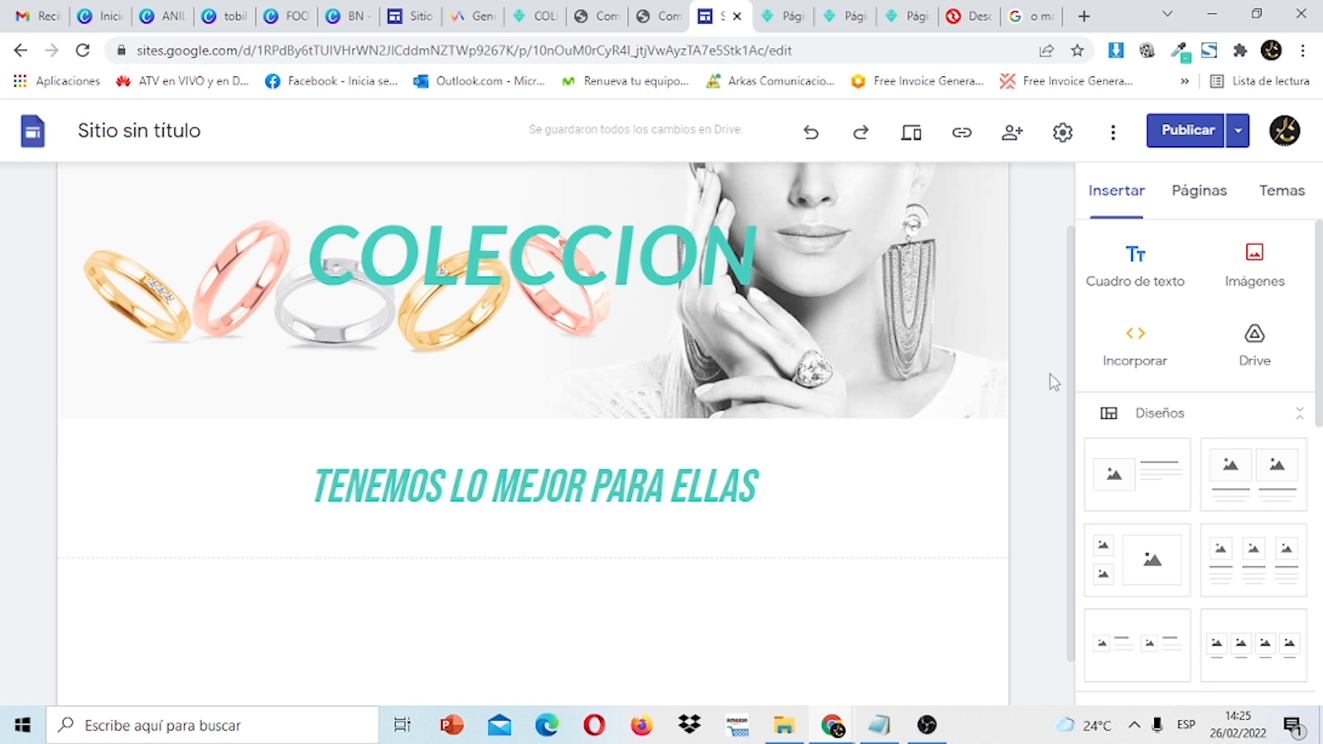
# Add a three-column image and text layout below the heading.
pyautogui.moveTo(1072, 396); pyautogui.dragTo(1073, 451)
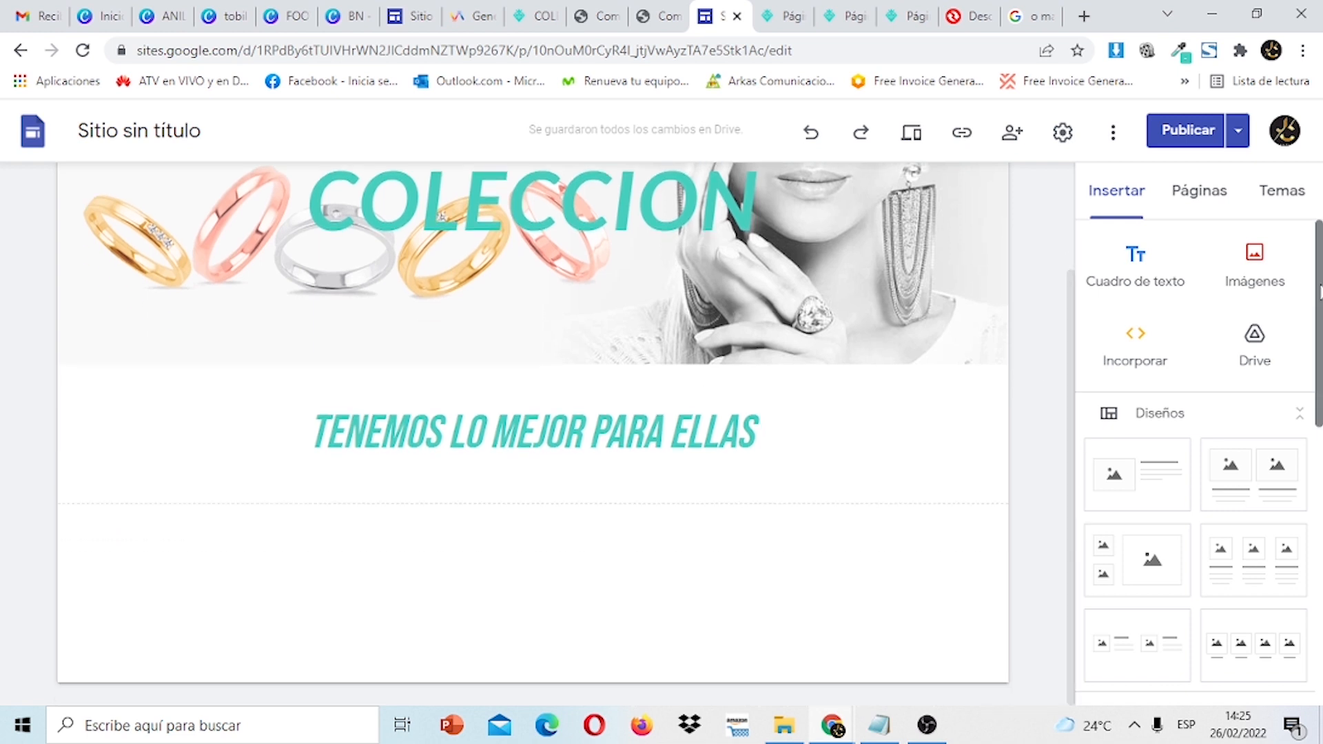
pyautogui.scroll(-2, 1254, 433)
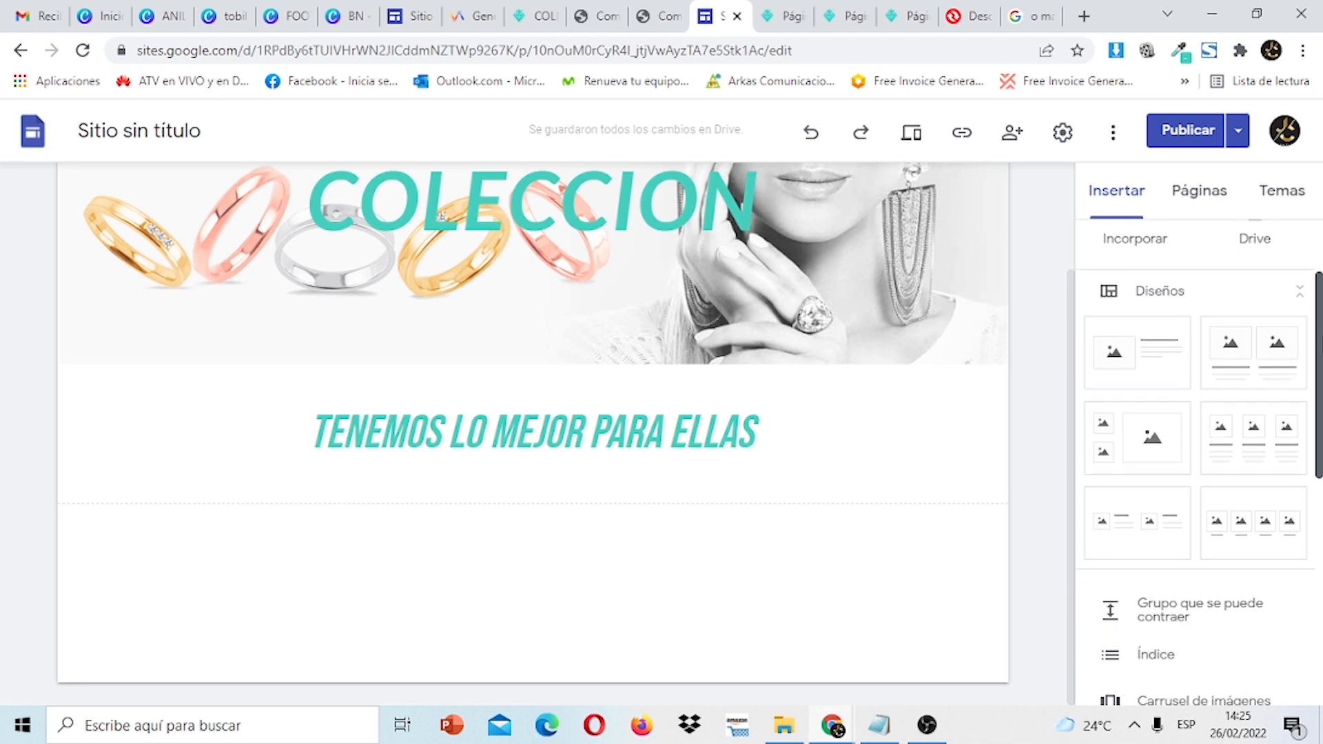
pyautogui.click(1251, 434)
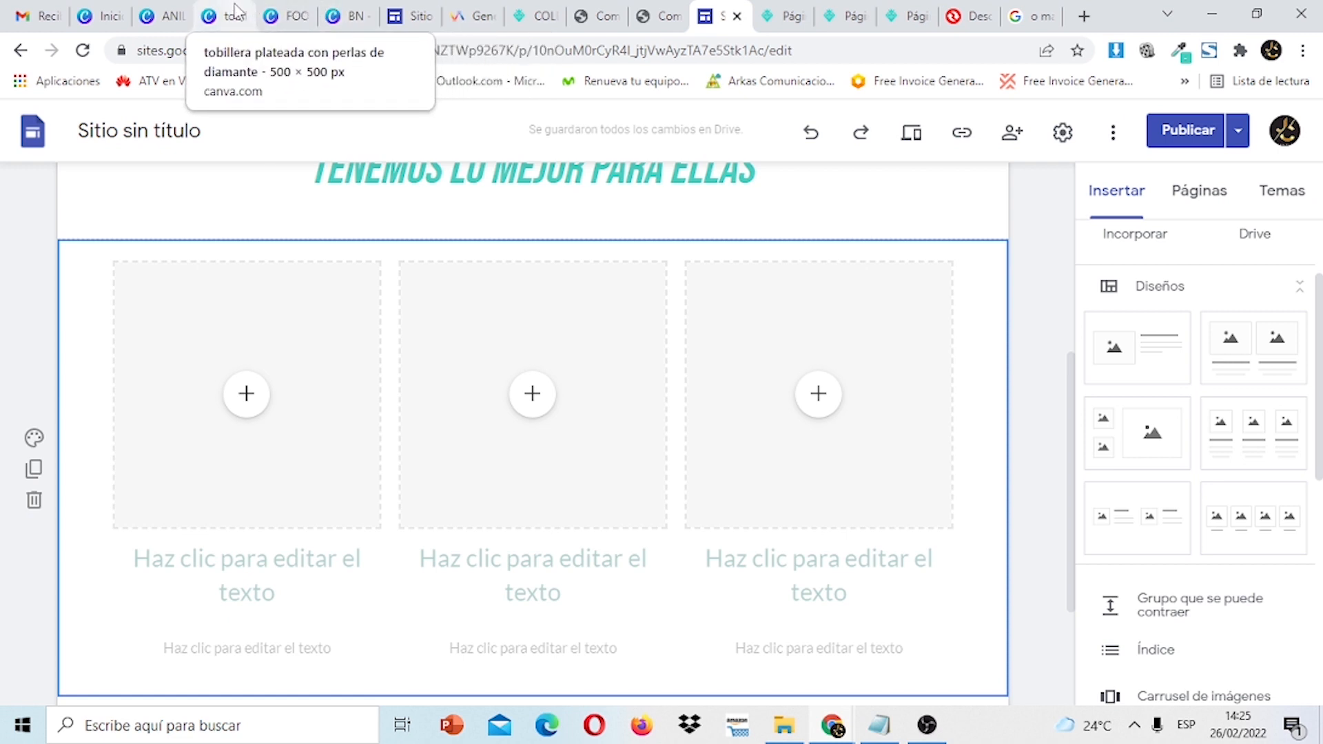
pyautogui.click(234, 10)
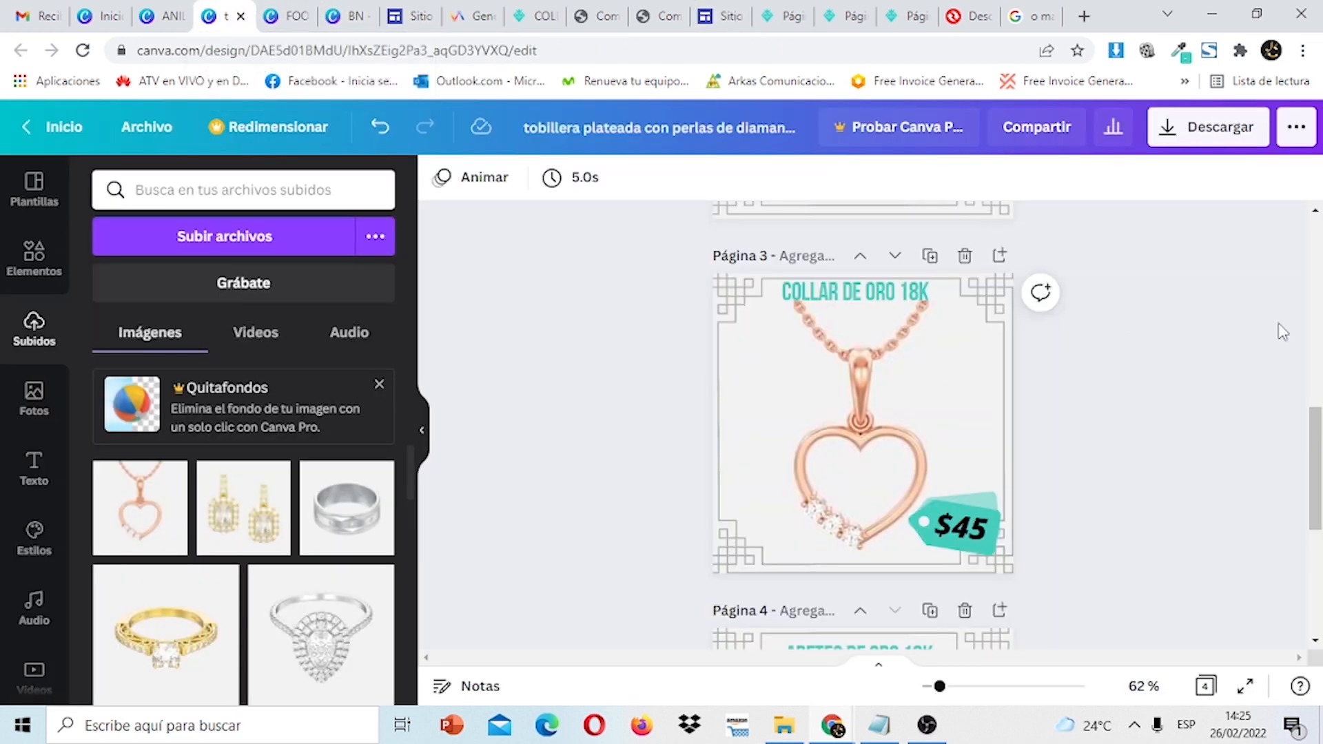
# Add a fifth page with the pear-shaped diamond ring photo enlarged to fill it.
pyautogui.moveTo(1320, 466); pyautogui.dragTo(1321, 606)
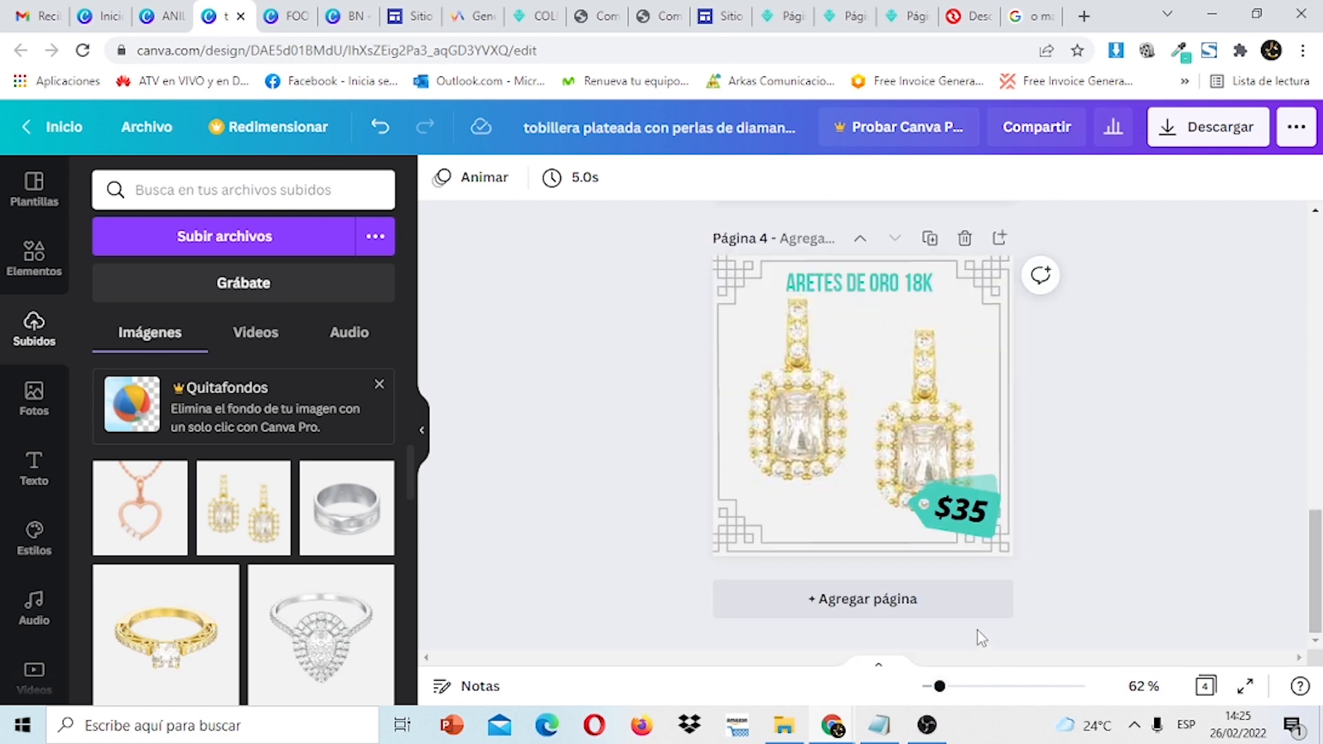
pyautogui.click(962, 606)
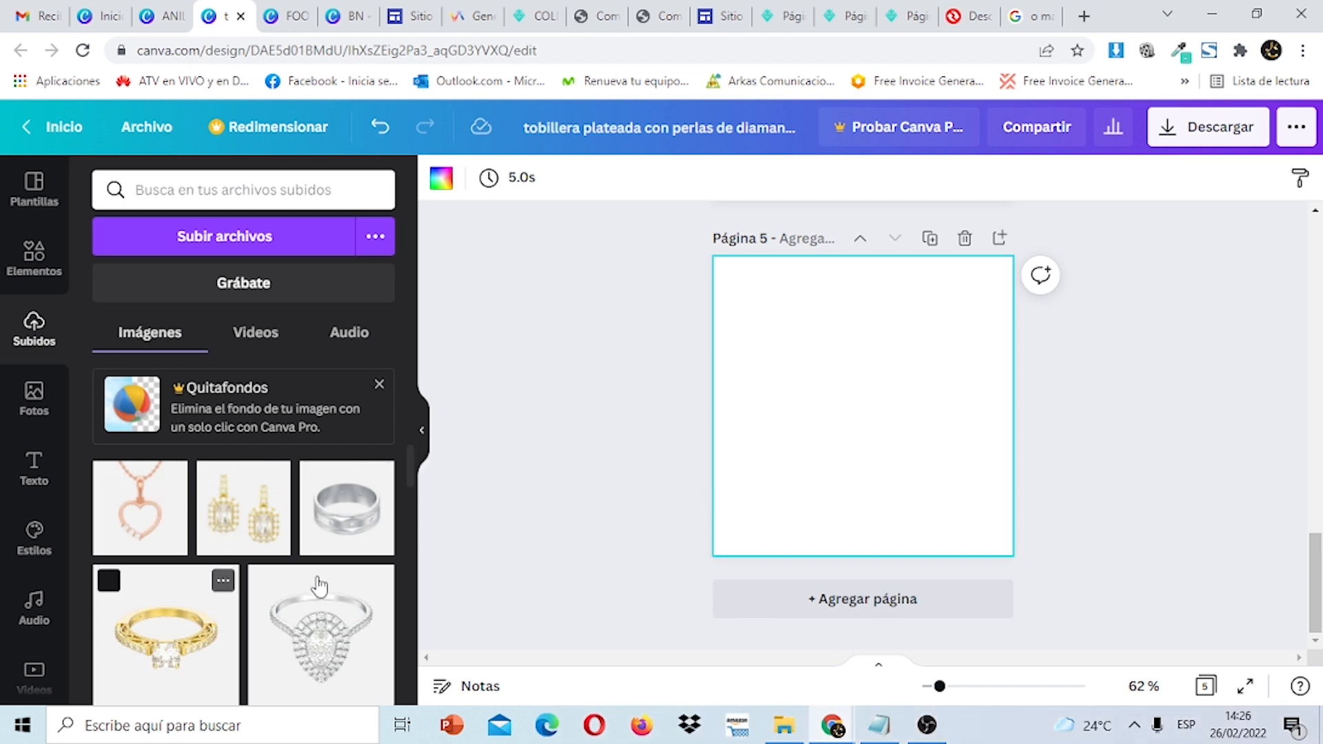
pyautogui.click(346, 629)
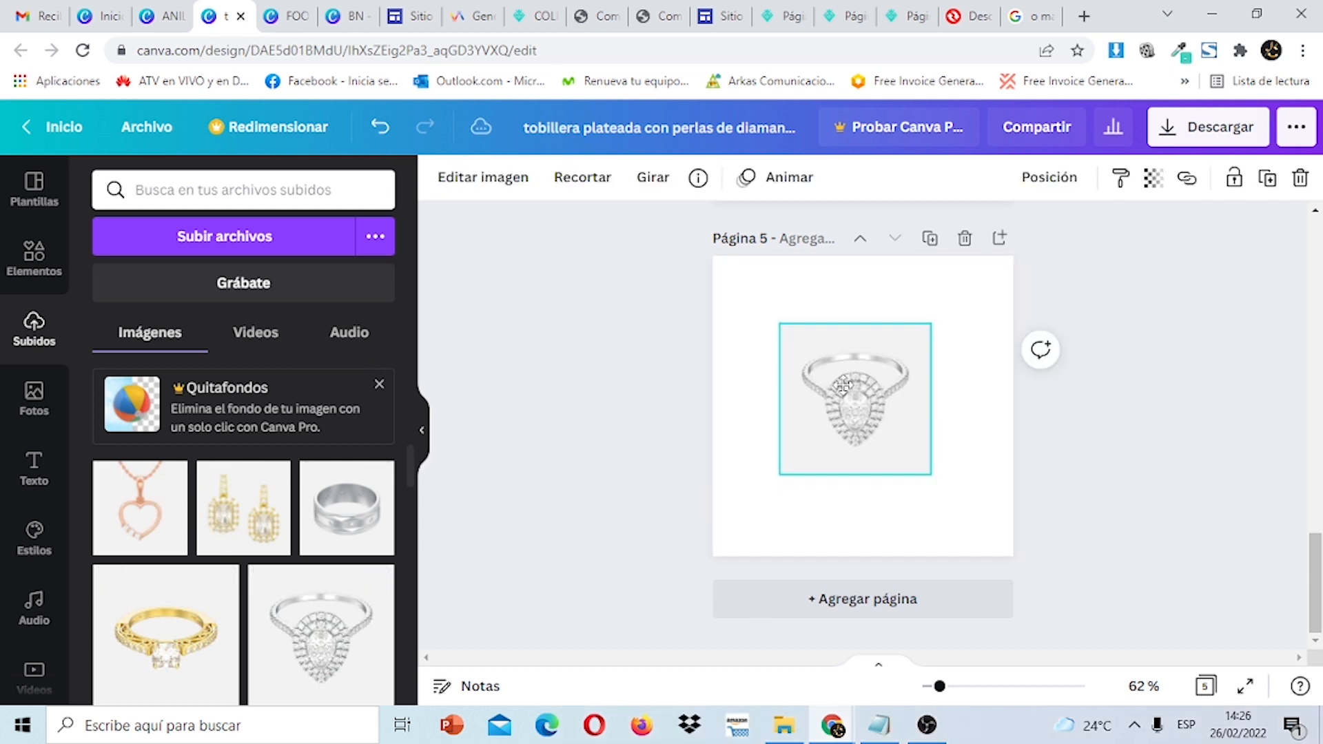
pyautogui.moveTo(880, 423); pyautogui.dragTo(805, 343)
pyautogui.moveTo(859, 399); pyautogui.dragTo(1052, 529)
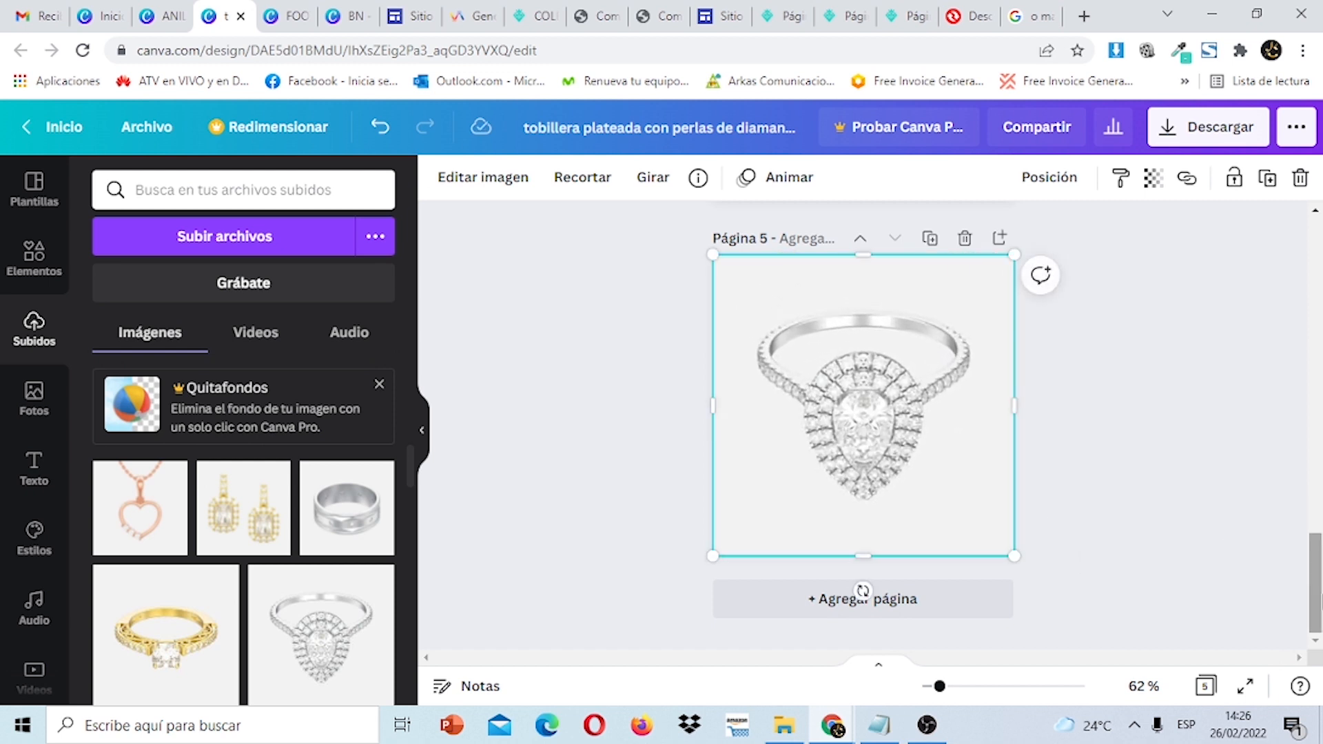
pyautogui.scroll(6, 758, 358)
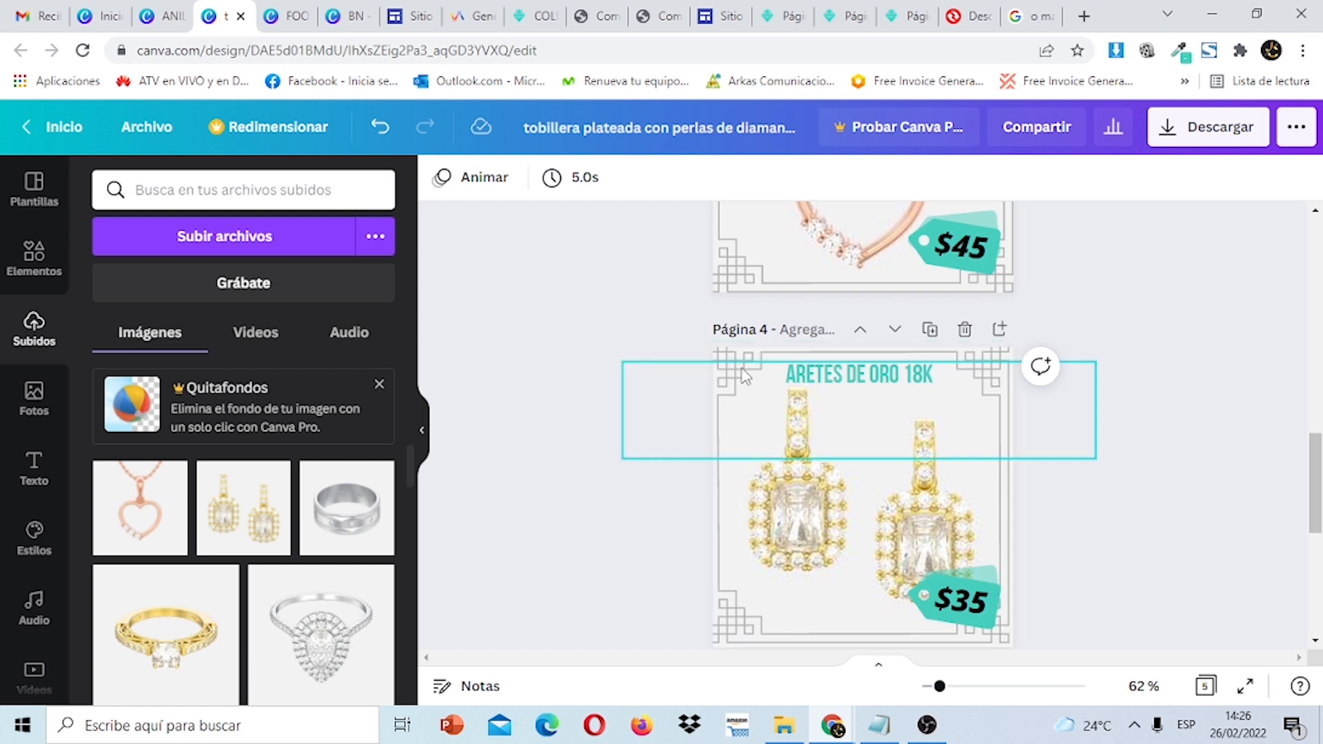
pyautogui.scroll(-5, 1315, 482)
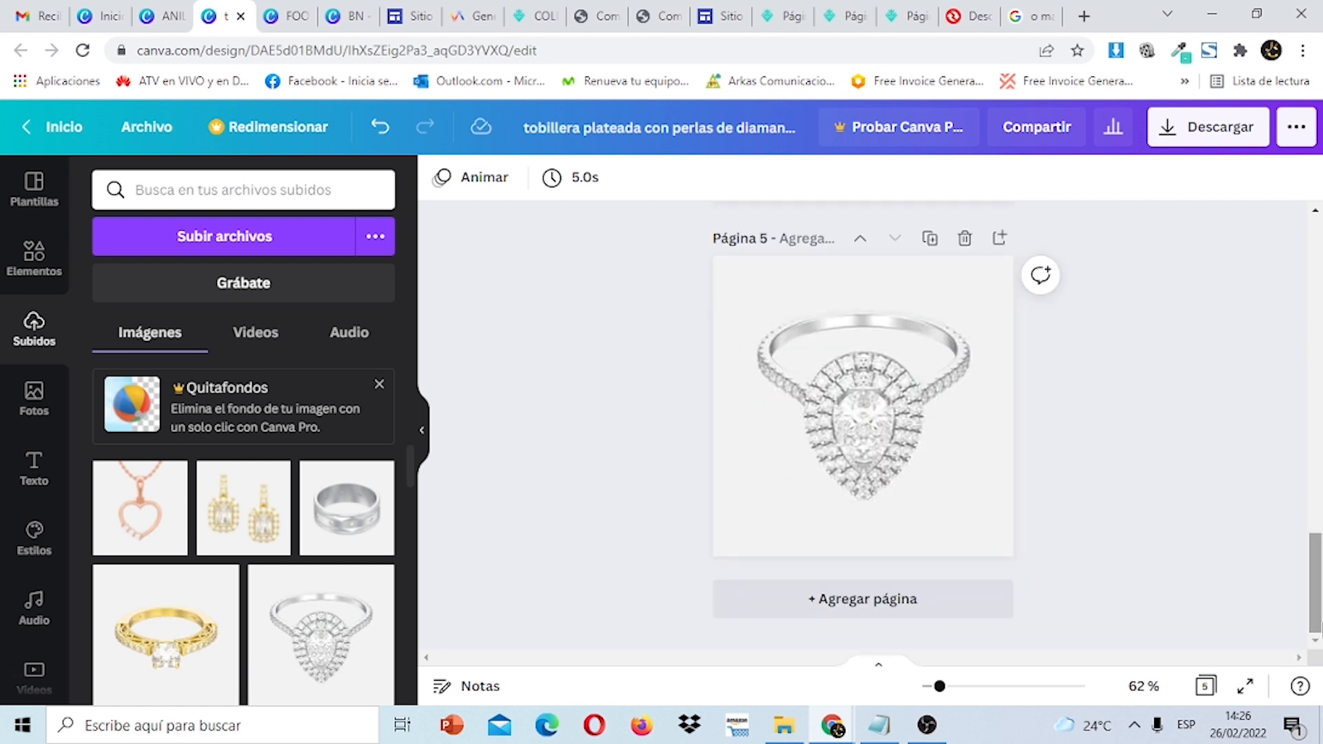
pyautogui.click(40, 275)
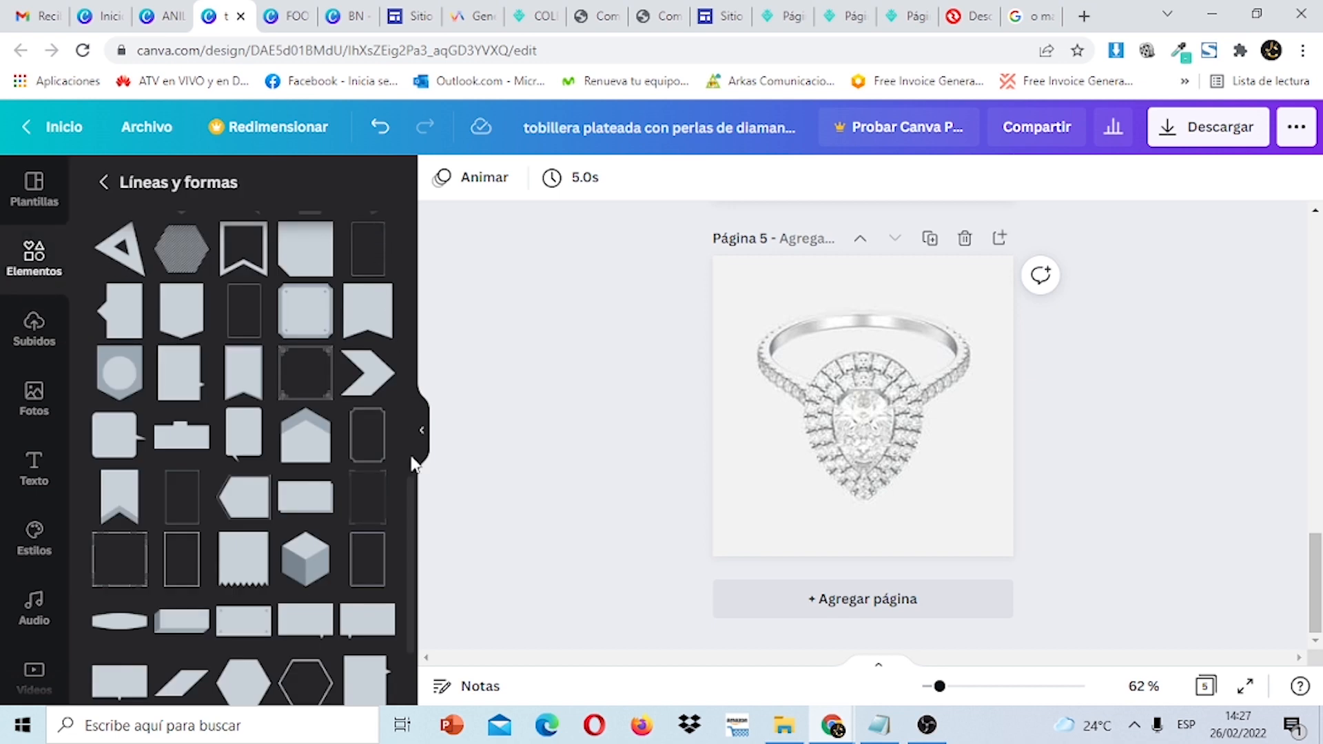
# Add the ornamental corner frame and stretch it to cover page 5.
pyautogui.moveTo(414, 527)
pyautogui.mouseDown()
pyautogui.moveTo(413, 219)
pyautogui.moveTo(431, 718)
pyautogui.moveTo(419, 533)
pyautogui.mouseUp()
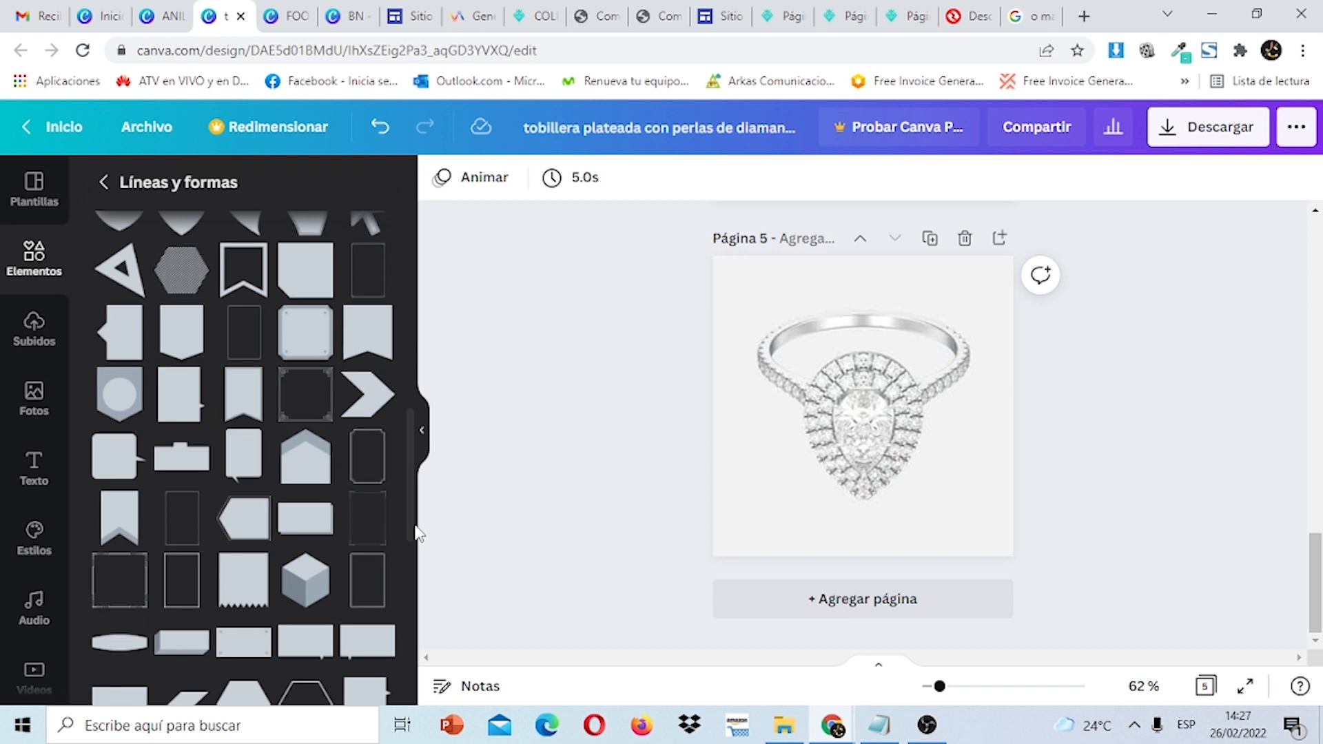
pyautogui.click(307, 409)
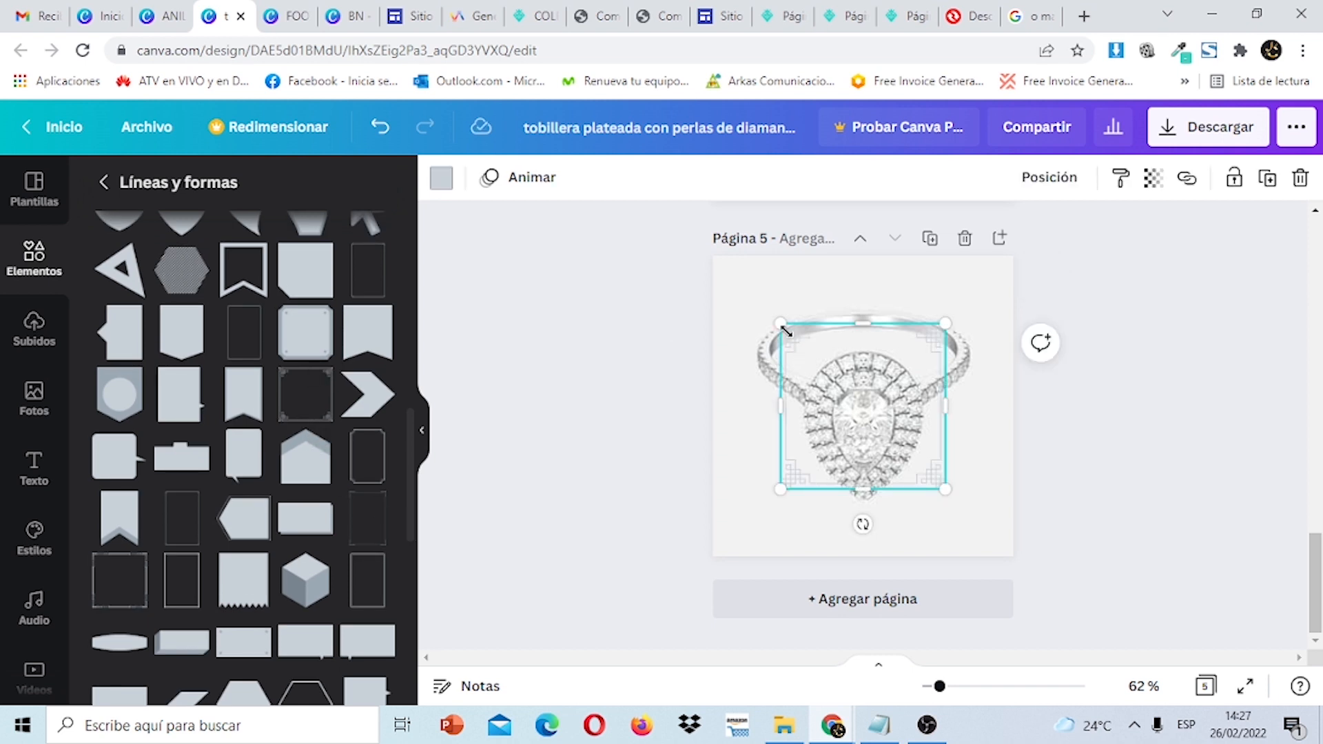
pyautogui.moveTo(783, 327); pyautogui.dragTo(710, 264)
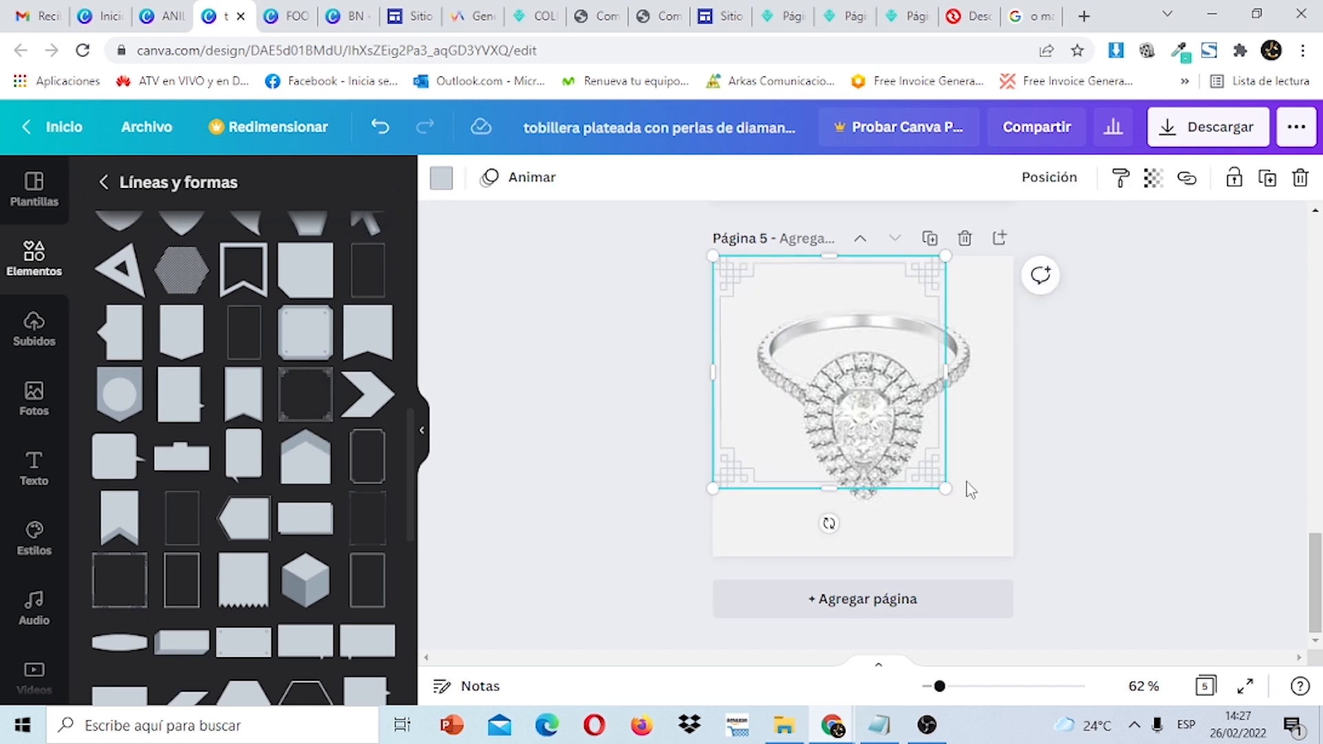
pyautogui.moveTo(944, 485); pyautogui.dragTo(1019, 546)
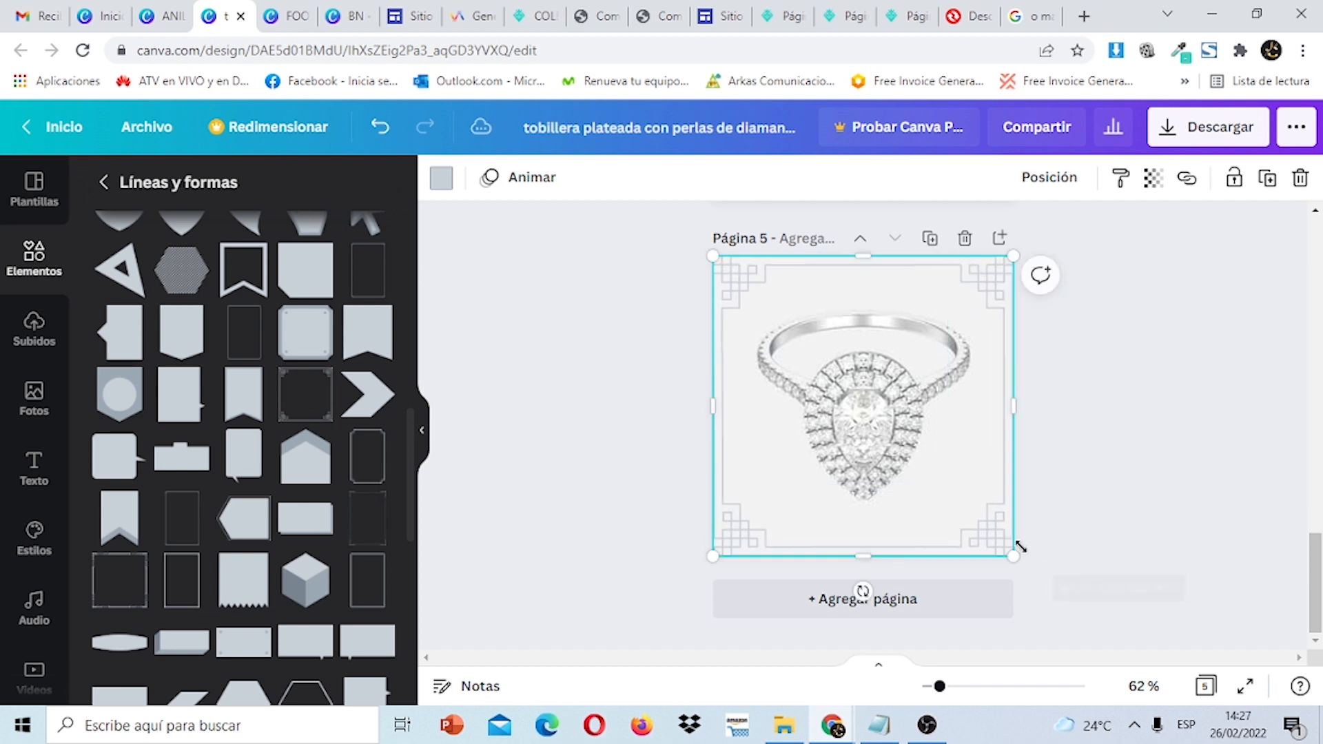
# Recolour the frame to the grey document colour.
pyautogui.click(441, 178)
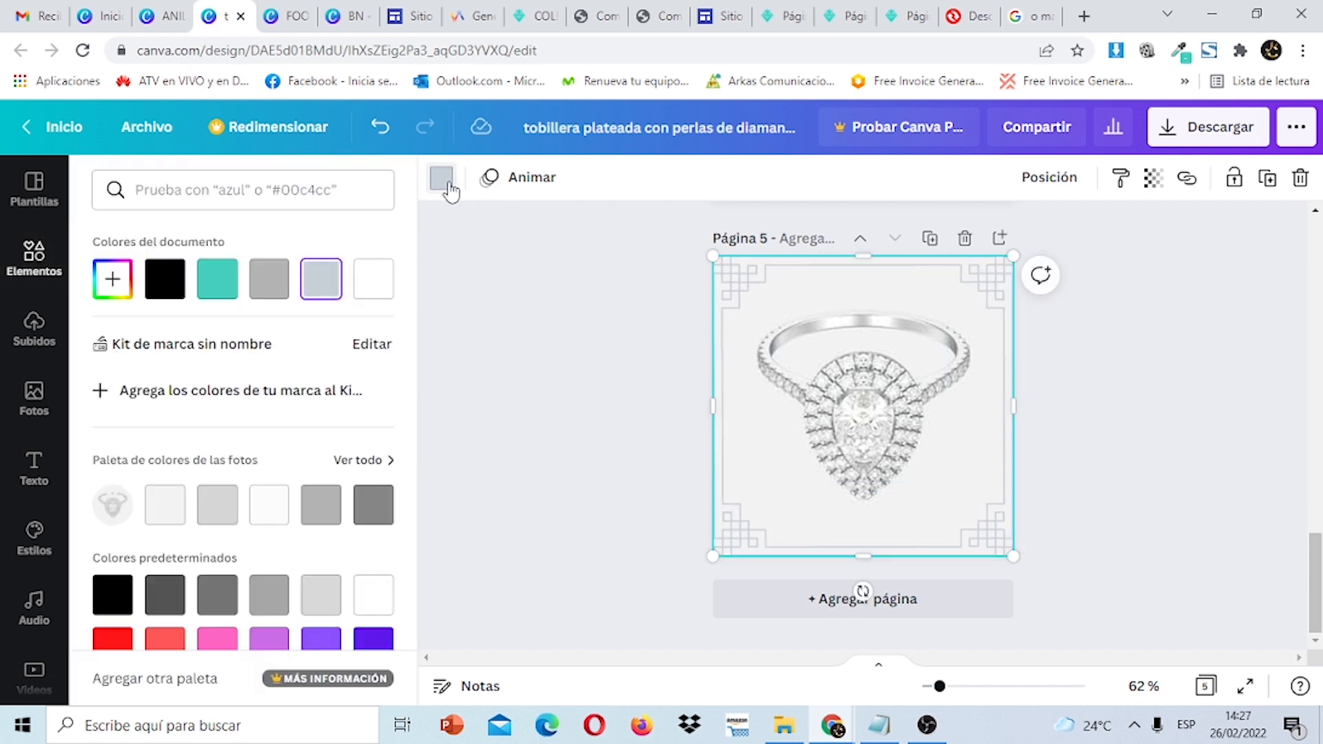
pyautogui.click(217, 283)
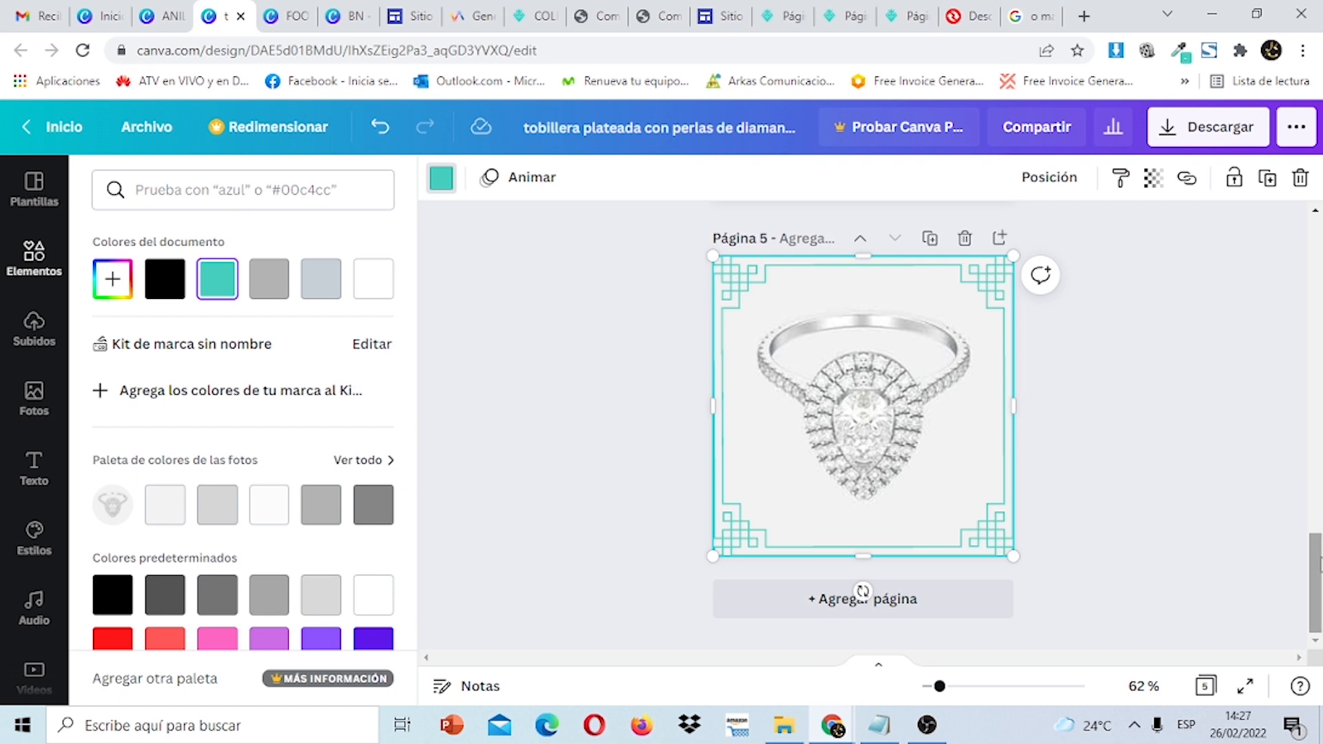
pyautogui.moveTo(1320, 565)
pyautogui.mouseDown()
pyautogui.moveTo(1318, 463)
pyautogui.moveTo(1321, 563)
pyautogui.mouseUp()
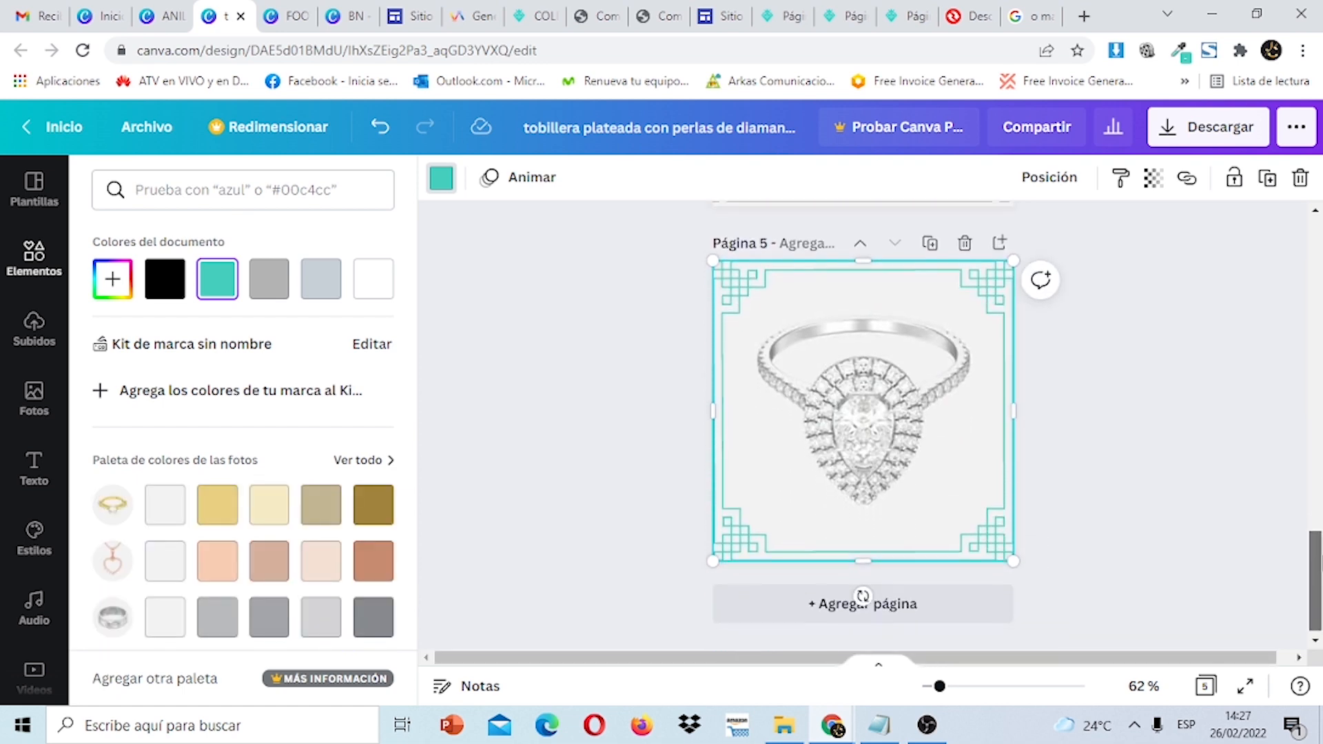
pyautogui.click(615, 404)
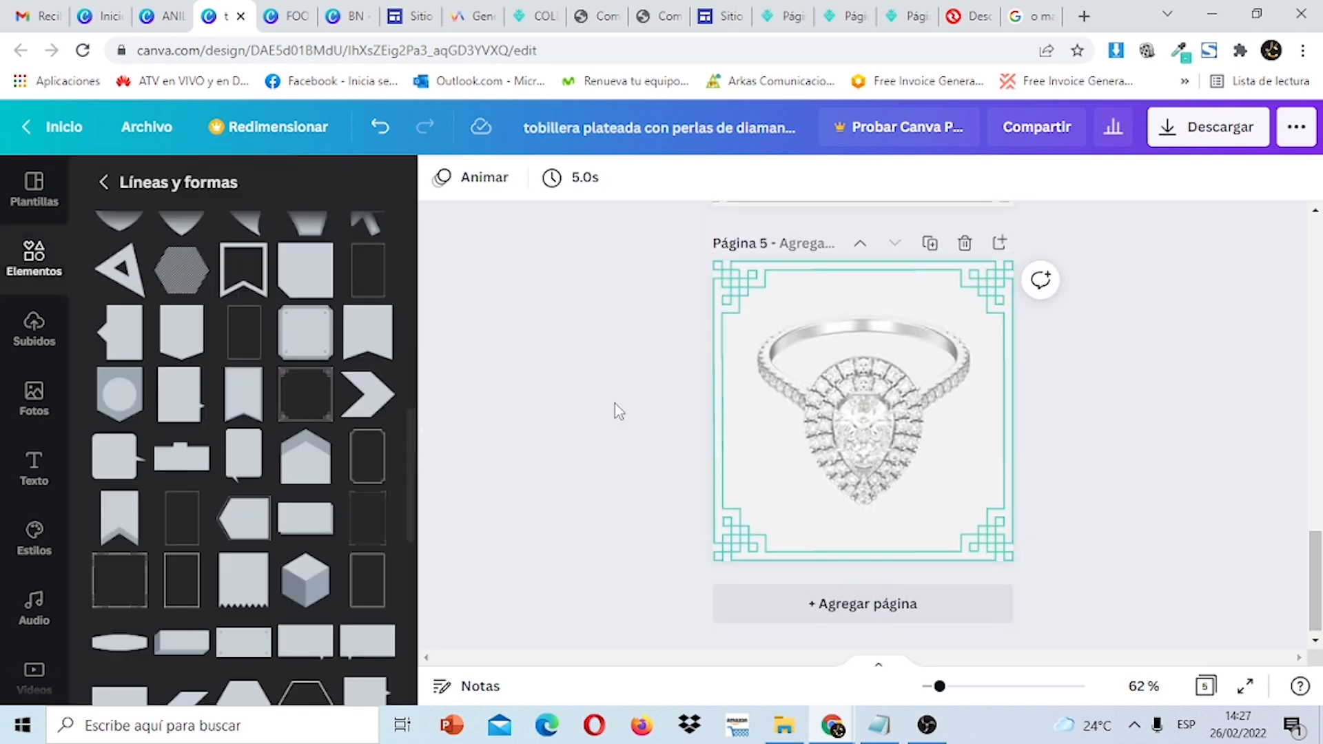
pyautogui.click(735, 301)
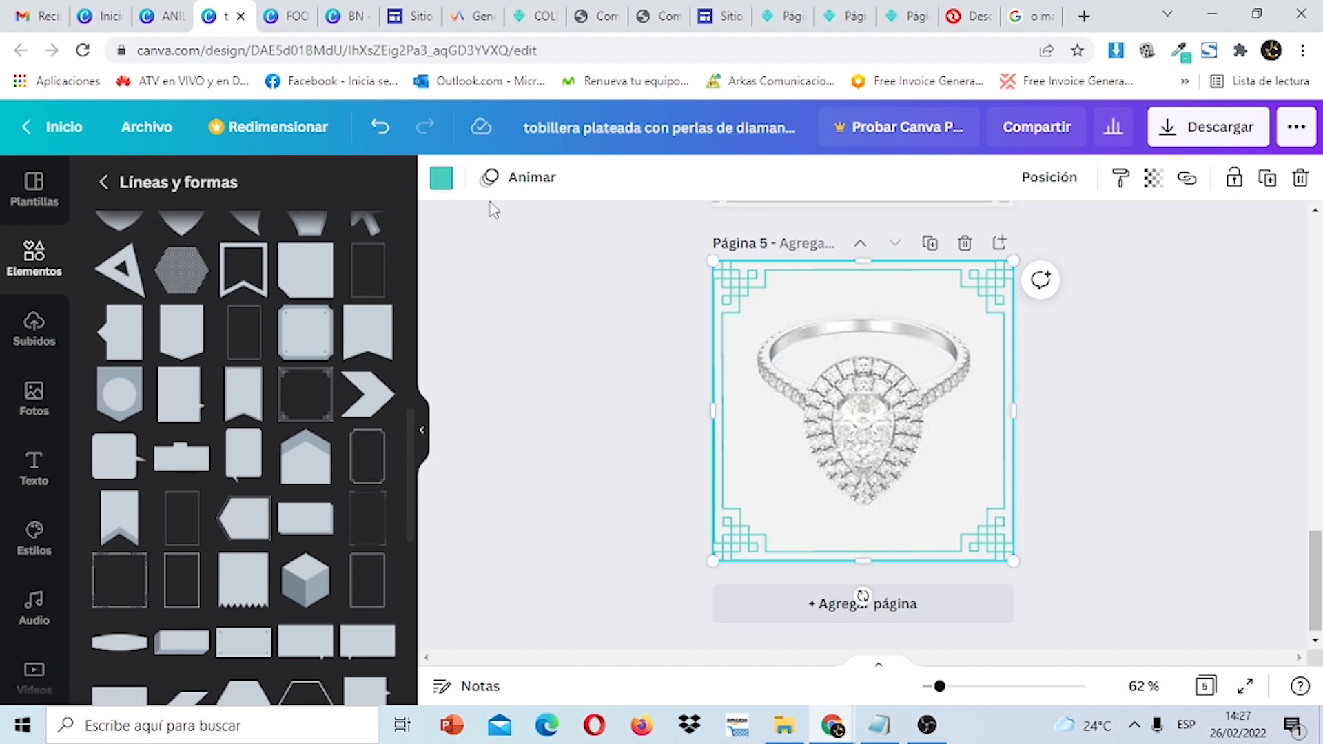
pyautogui.click(442, 183)
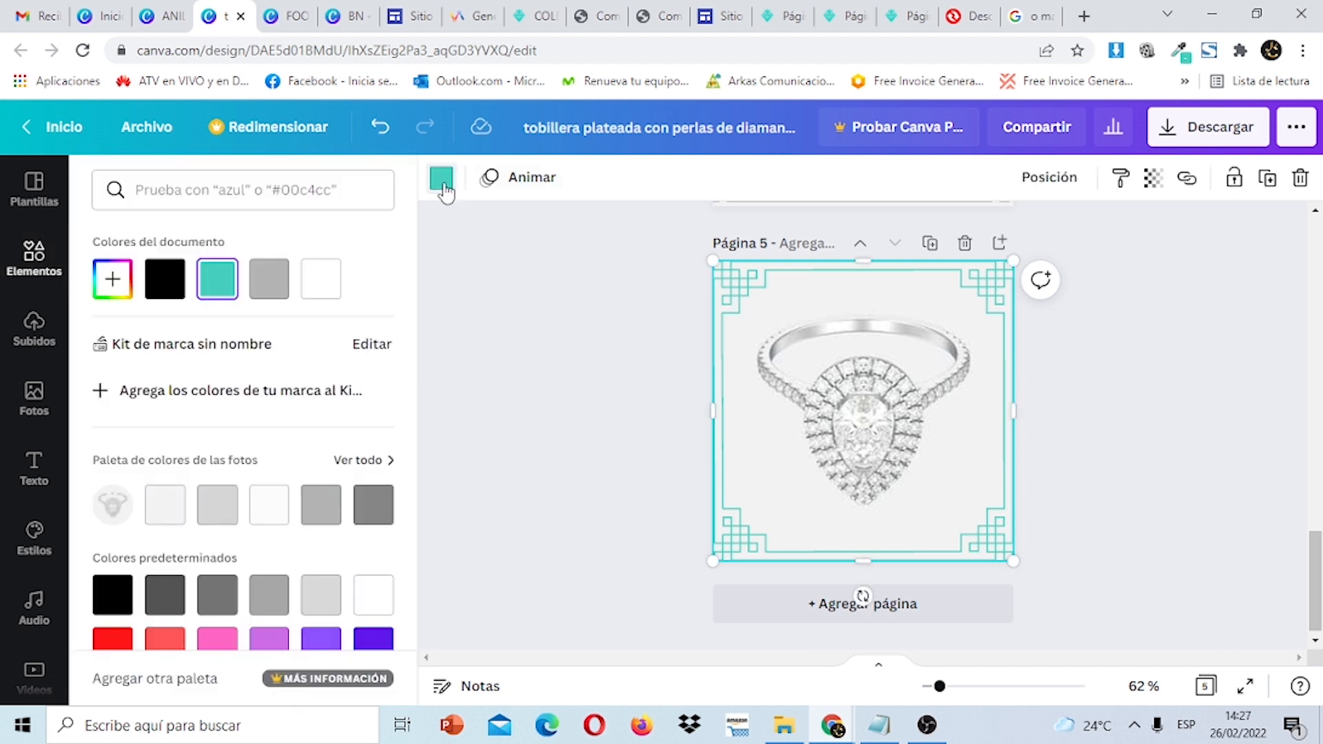
pyautogui.click(275, 289)
pyautogui.click(1171, 442)
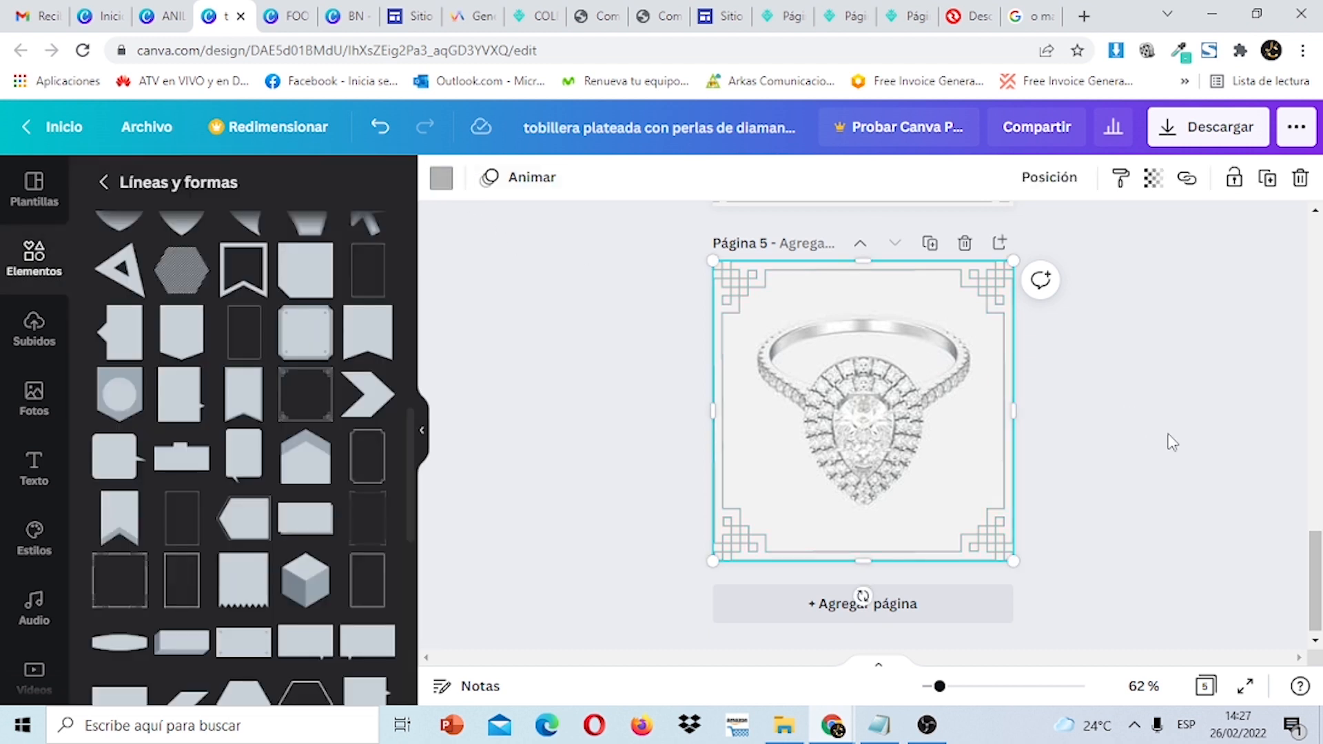
pyautogui.moveTo(1317, 585); pyautogui.dragTo(1306, 270)
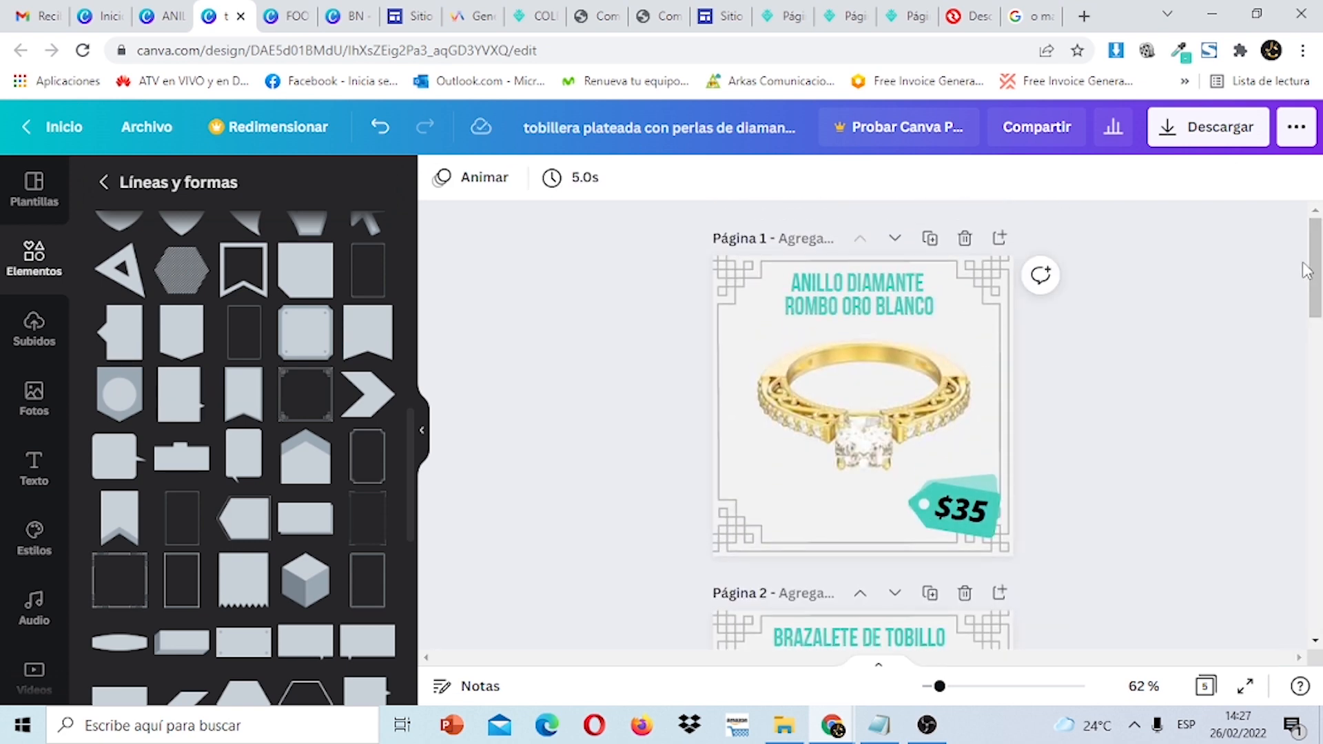
# Copy the ANILLO DIAMANTE ROMBO ORO BLANCO title from page 1 onto page 5.
pyautogui.click(904, 303)
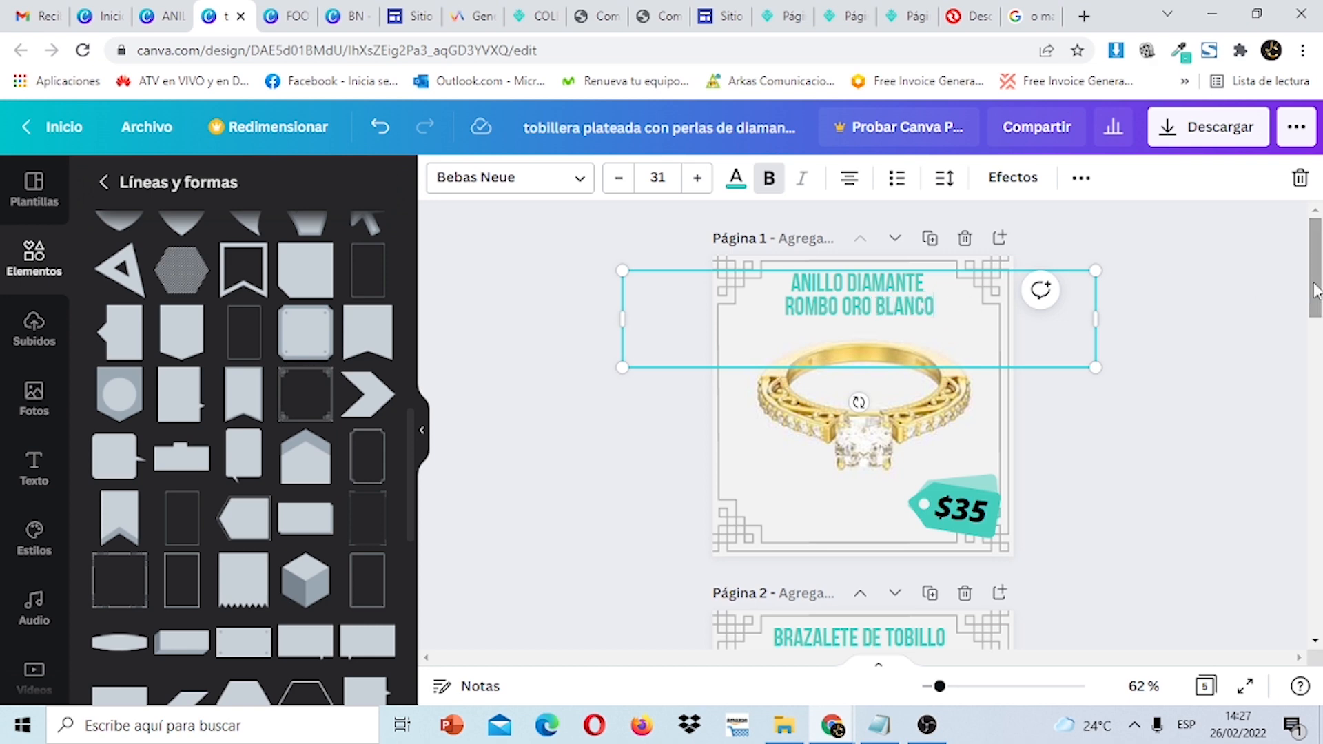
pyautogui.moveTo(1316, 289)
pyautogui.mouseDown()
pyautogui.moveTo(1312, 641)
pyautogui.moveTo(1298, 257)
pyautogui.moveTo(1315, 620)
pyautogui.moveTo(1319, 279)
pyautogui.mouseUp()
pyautogui.click(932, 309)
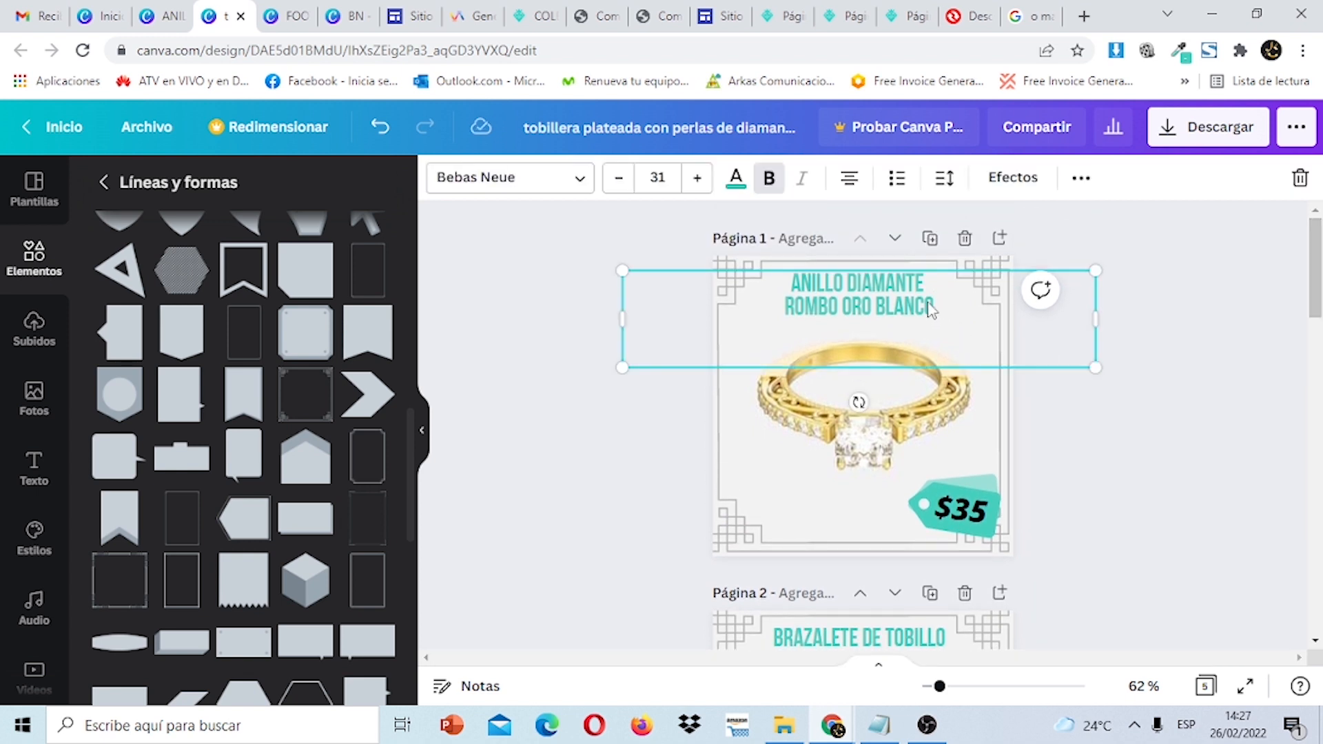
pyautogui.moveTo(938, 305); pyautogui.dragTo(791, 279)
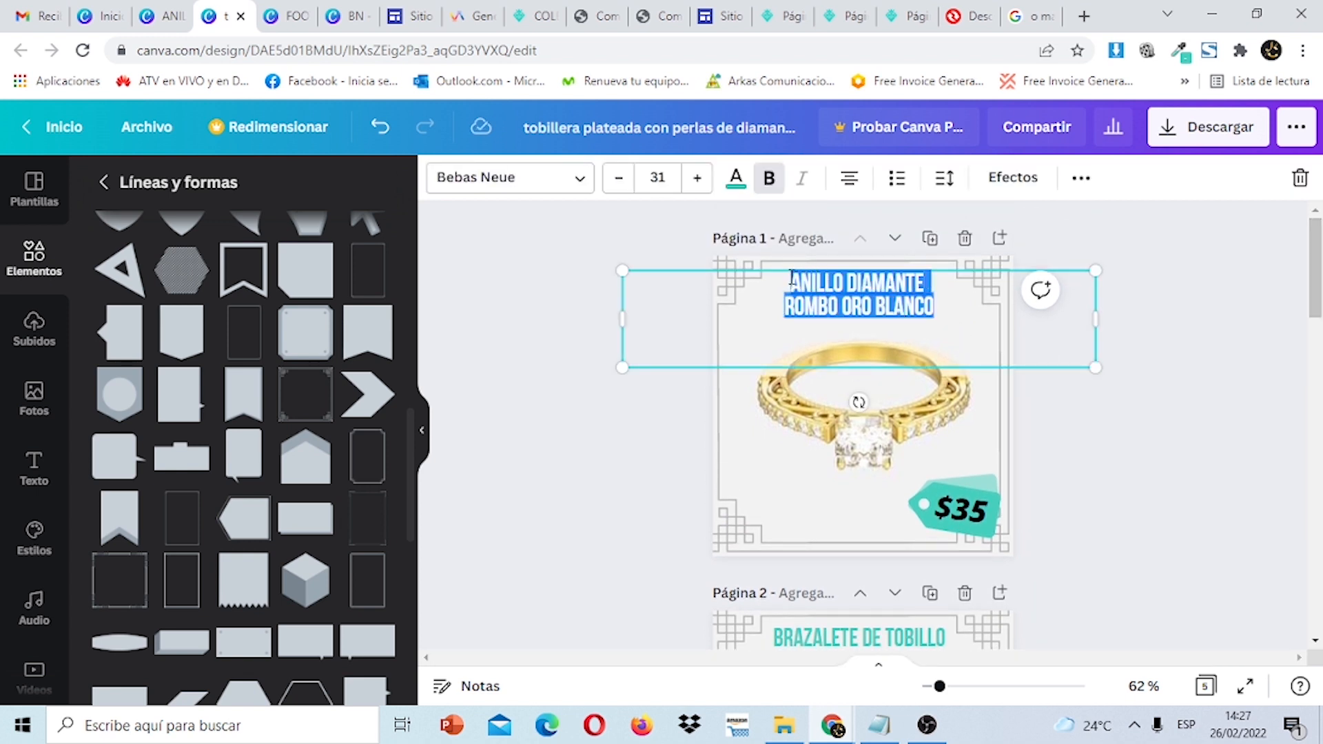
pyautogui.rightClick(812, 281)
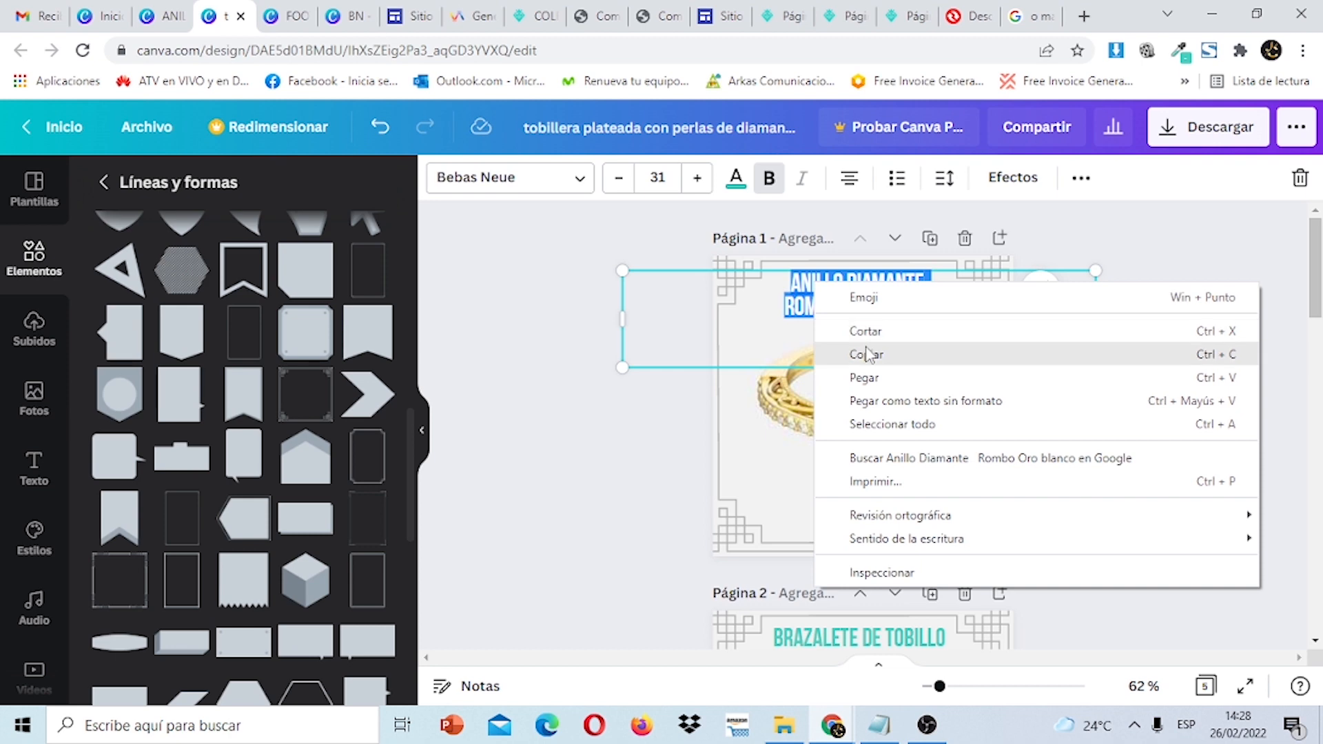
pyautogui.click(873, 351)
pyautogui.scroll(-15, 873, 351)
pyautogui.click(880, 304)
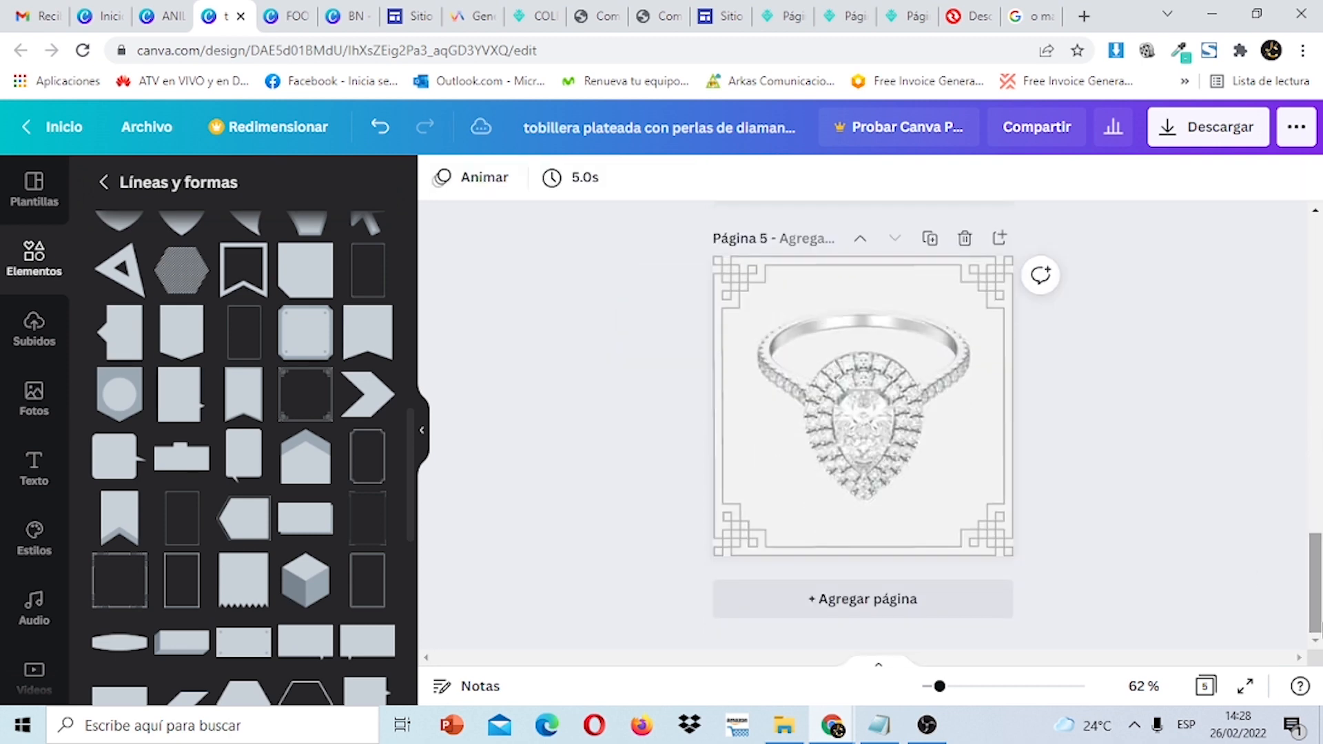
pyautogui.click(869, 299)
pyautogui.rightClick(867, 299)
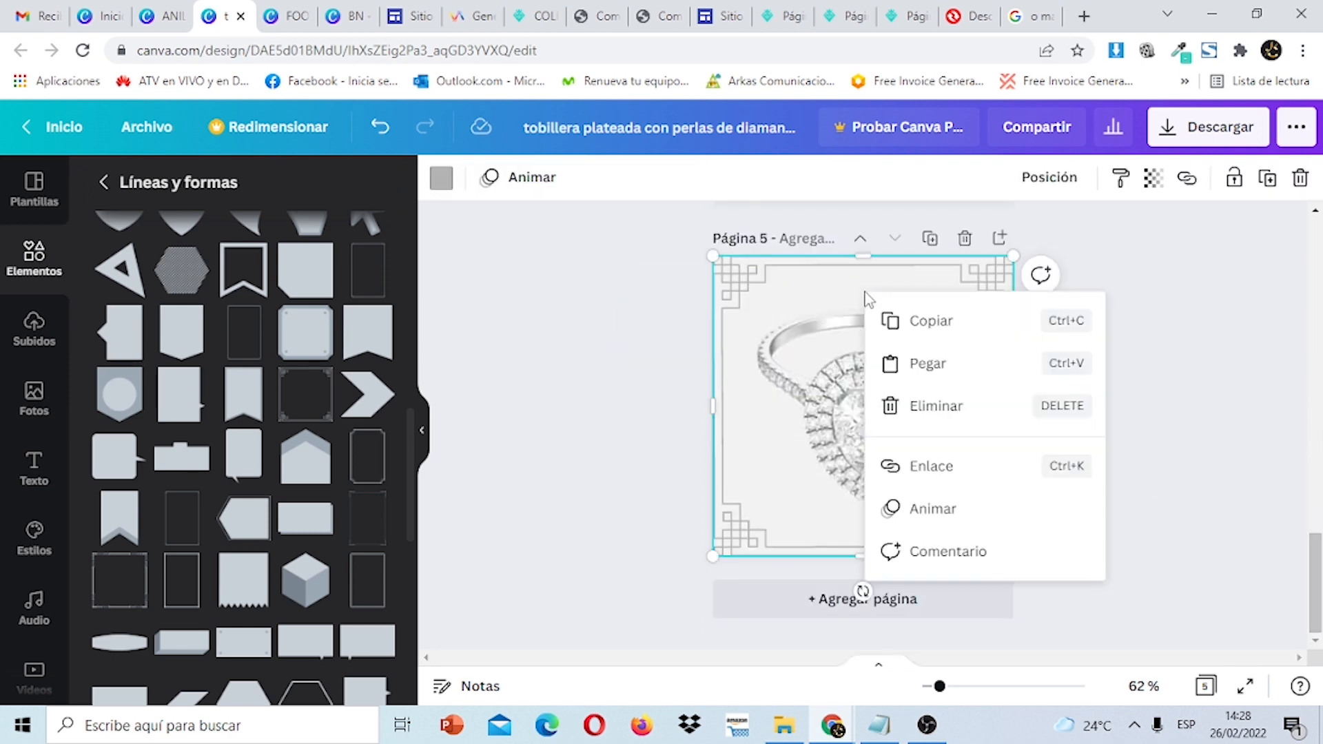
pyautogui.click(919, 364)
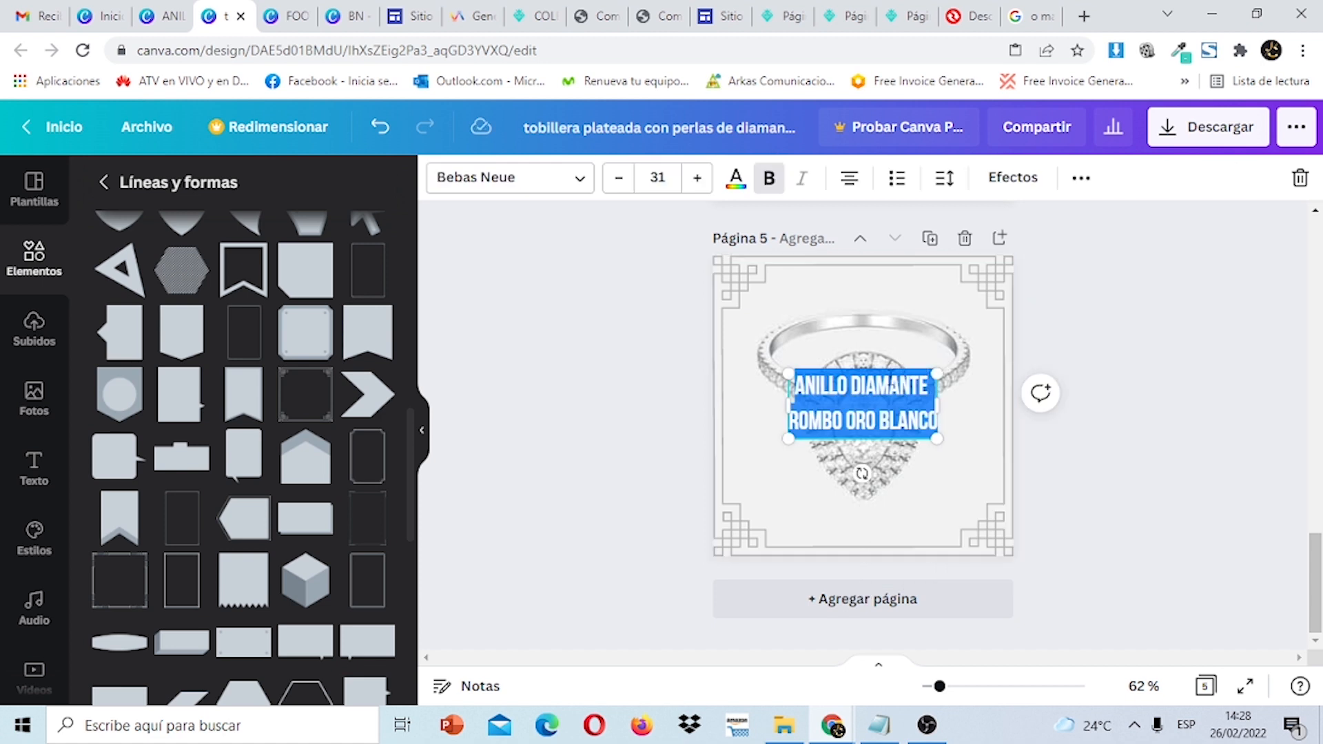
pyautogui.click(1127, 351)
# Colour the pasted title teal and tighten its line spacing to 1.01.
pyautogui.click(895, 406)
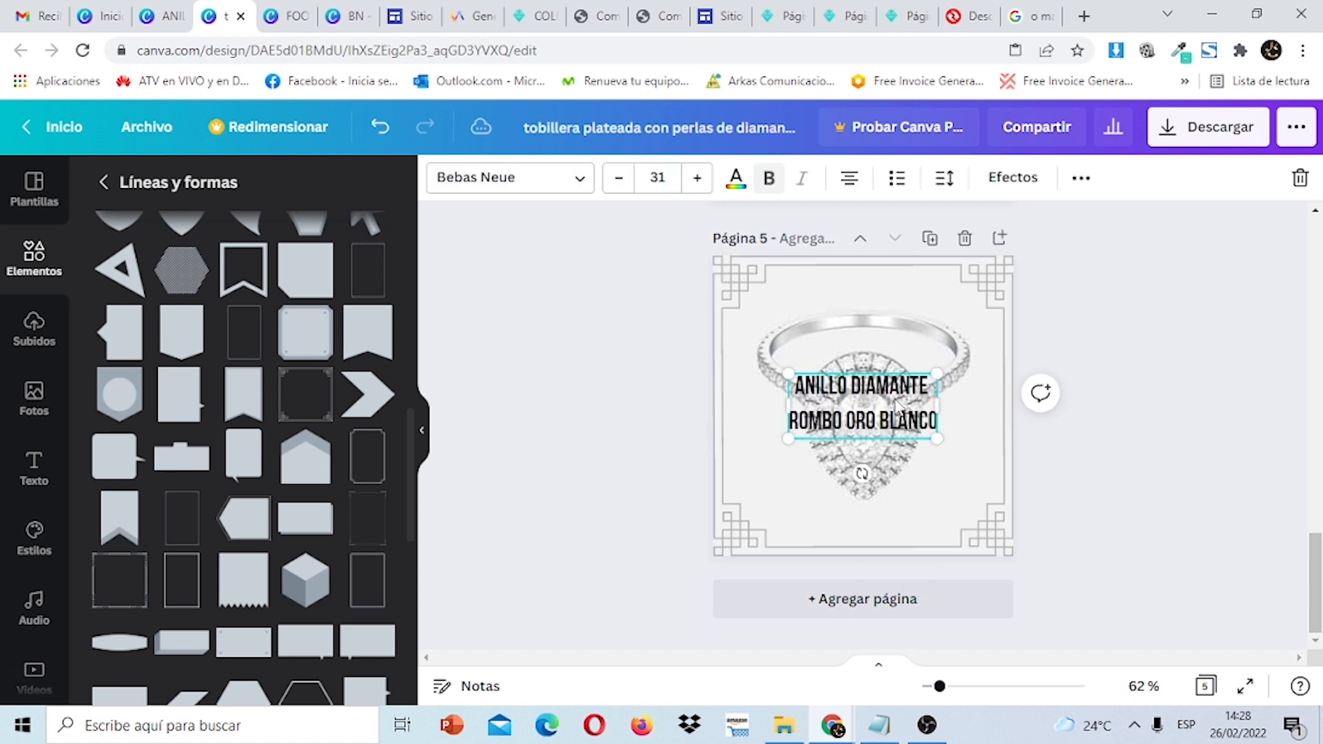
pyautogui.hotkey('ctrl', 'a')
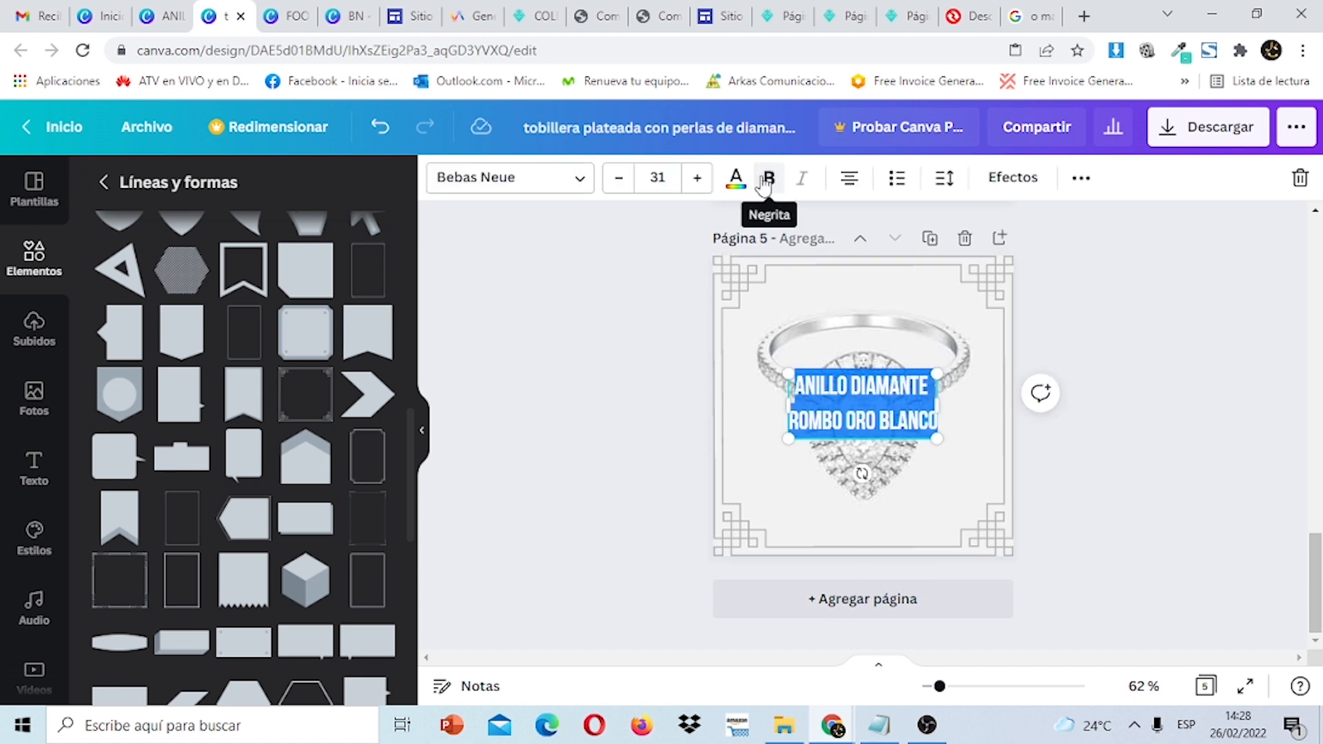
pyautogui.click(736, 178)
pyautogui.click(218, 284)
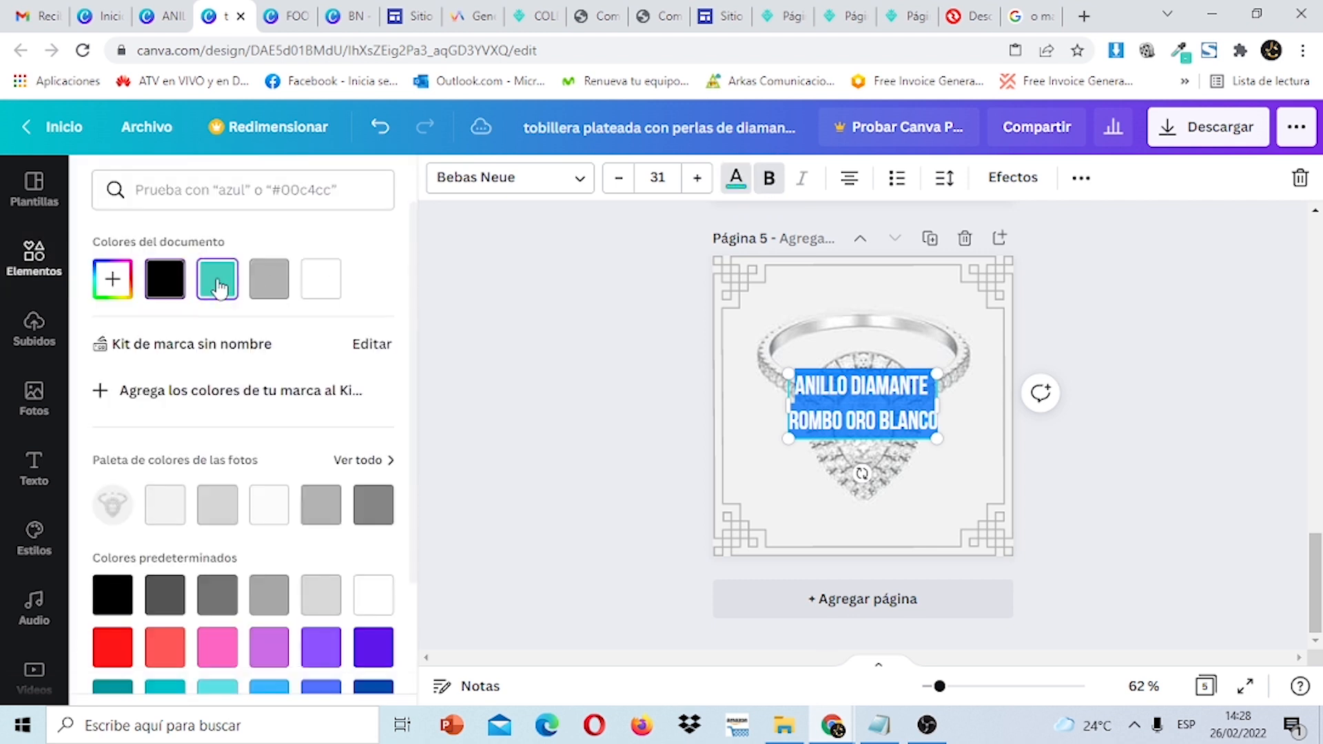
pyautogui.click(943, 177)
pyautogui.moveTo(1112, 291); pyautogui.dragTo(1092, 293)
pyautogui.click(1215, 519)
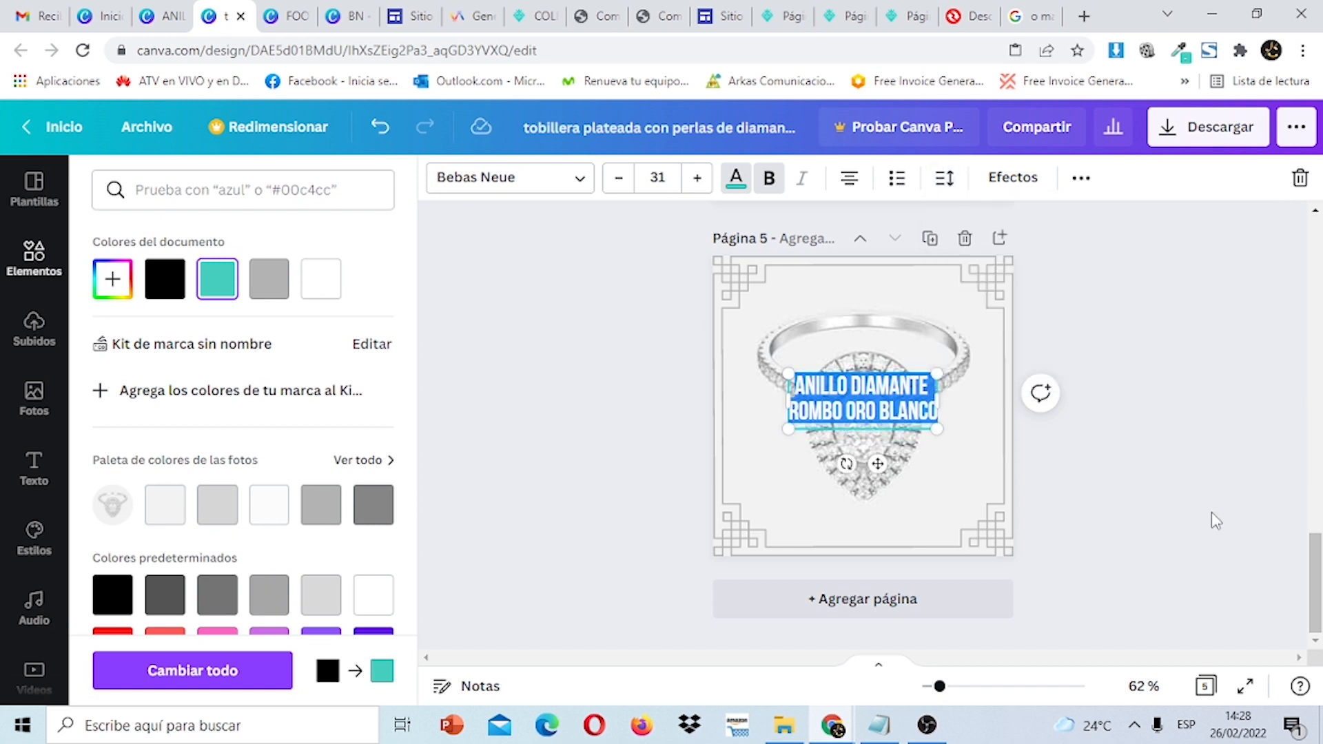
pyautogui.click(1187, 502)
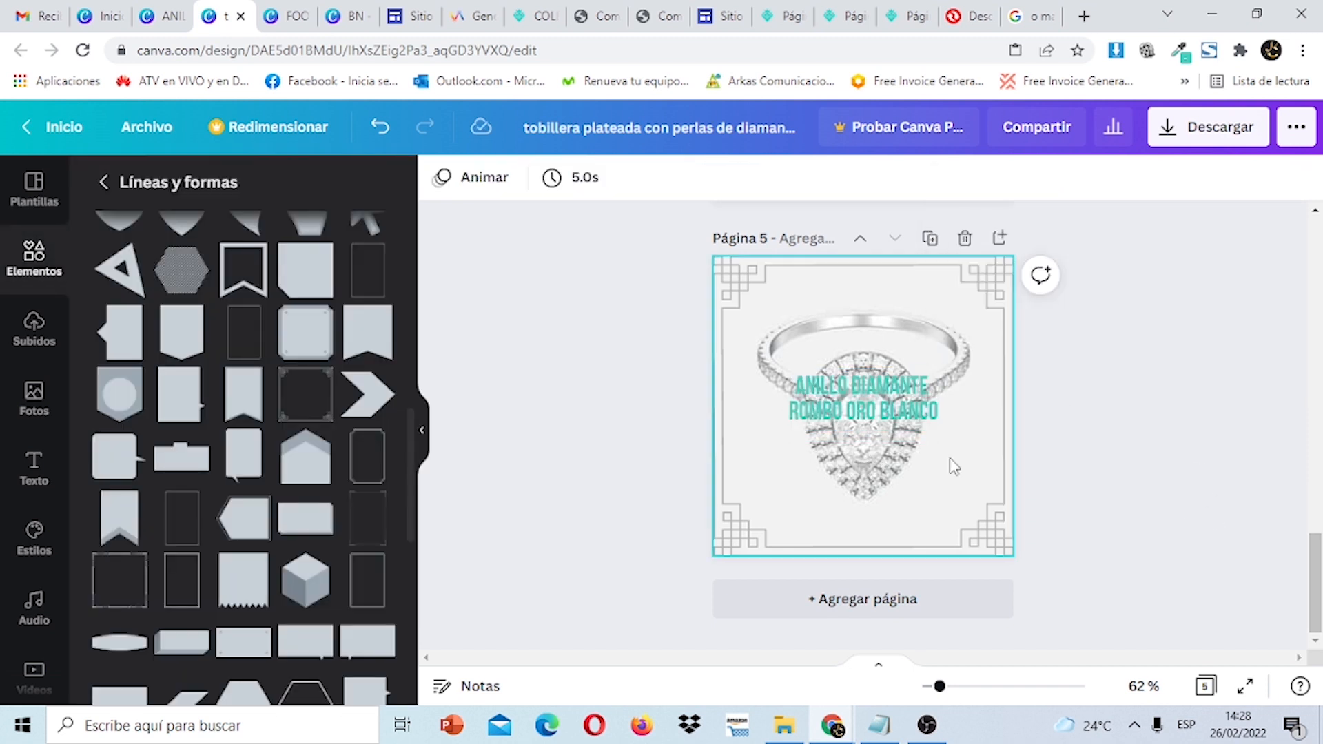
# Position the title at the top centre of page 5 and realign the frame.
pyautogui.moveTo(884, 404); pyautogui.dragTo(884, 296)
pyautogui.click(886, 386)
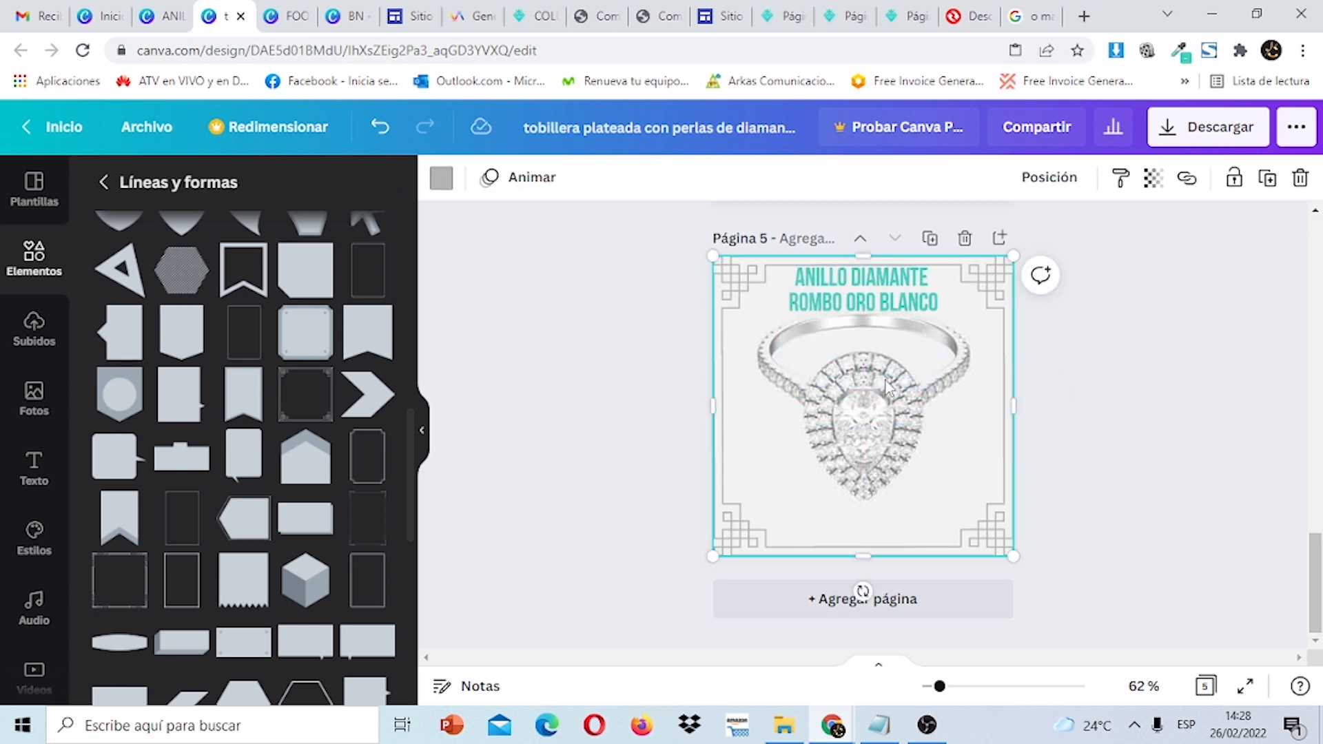
pyautogui.press('Down')
pyautogui.press('Down')
pyautogui.press('Down')
pyautogui.press('Down')
pyautogui.press('Down')
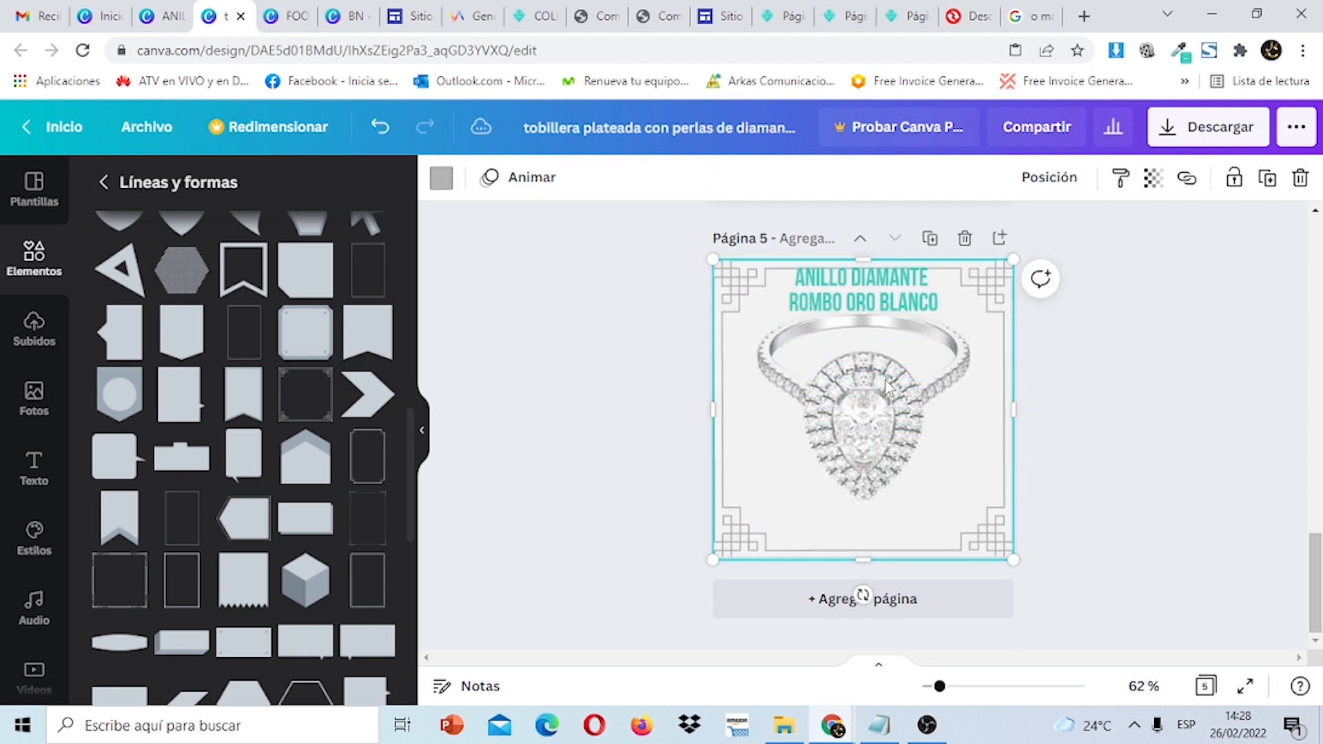
pyautogui.press('Up')
pyautogui.press('Up')
pyautogui.press('Up')
pyautogui.press('Up')
pyautogui.press('Up')
pyautogui.press('Up')
pyautogui.press('Up')
pyautogui.press('Up')
pyautogui.press('Up')
pyautogui.press('Up')
pyautogui.press('Up')
pyautogui.press('Up')
pyautogui.press('Up')
pyautogui.press('Up')
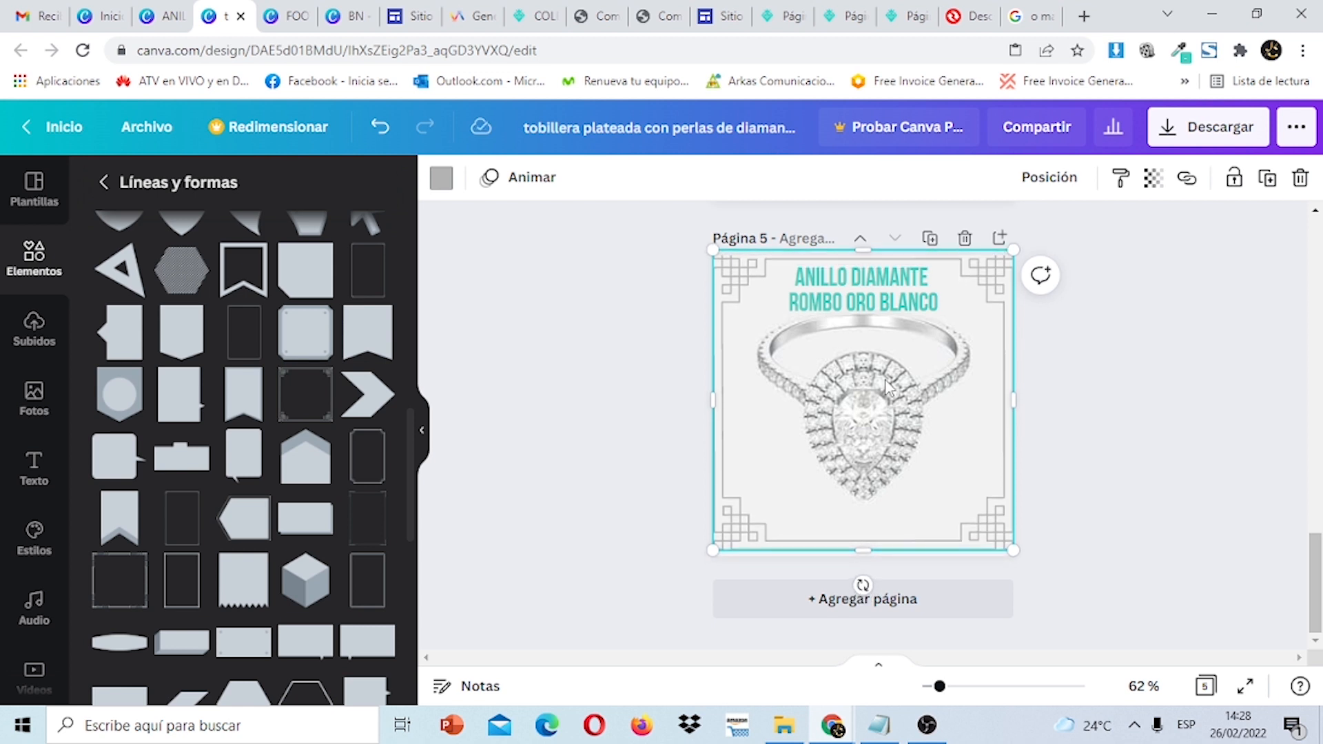
pyautogui.click(885, 289)
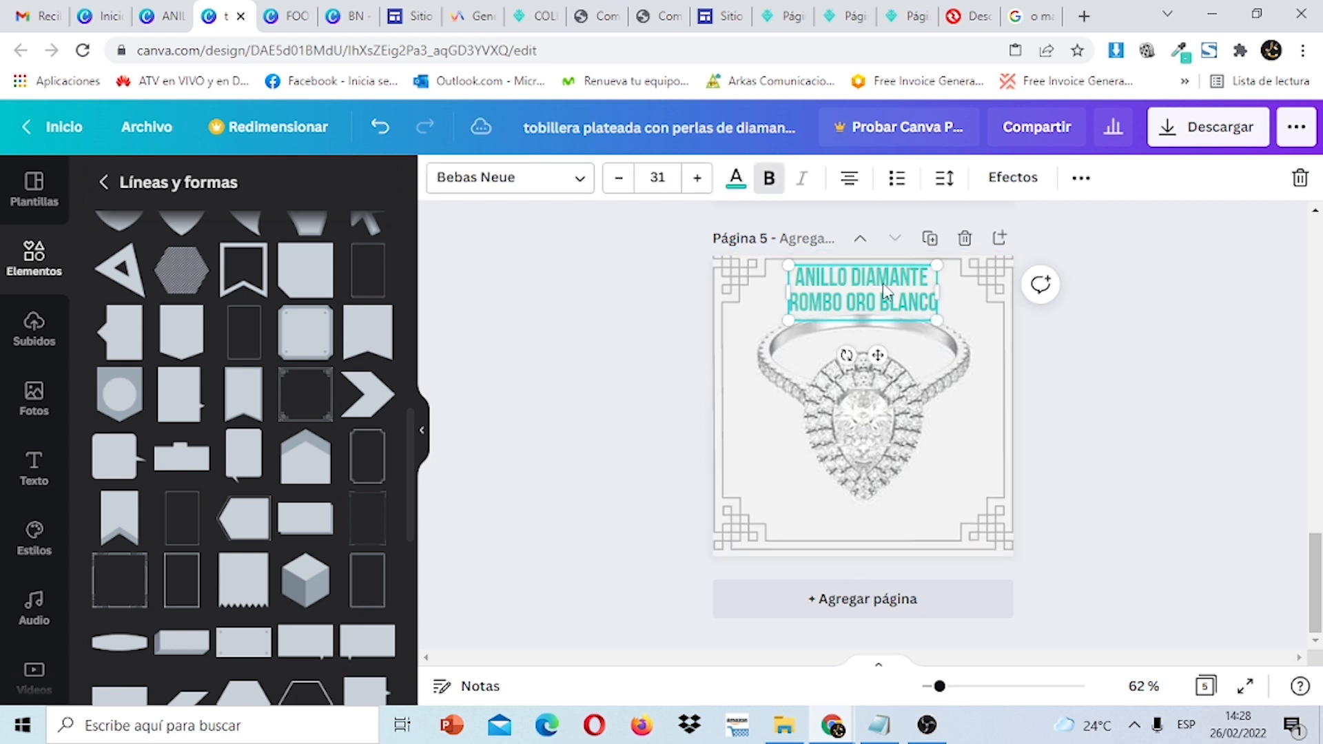
pyautogui.press('Up')
pyautogui.press('Up')
pyautogui.press('Up')
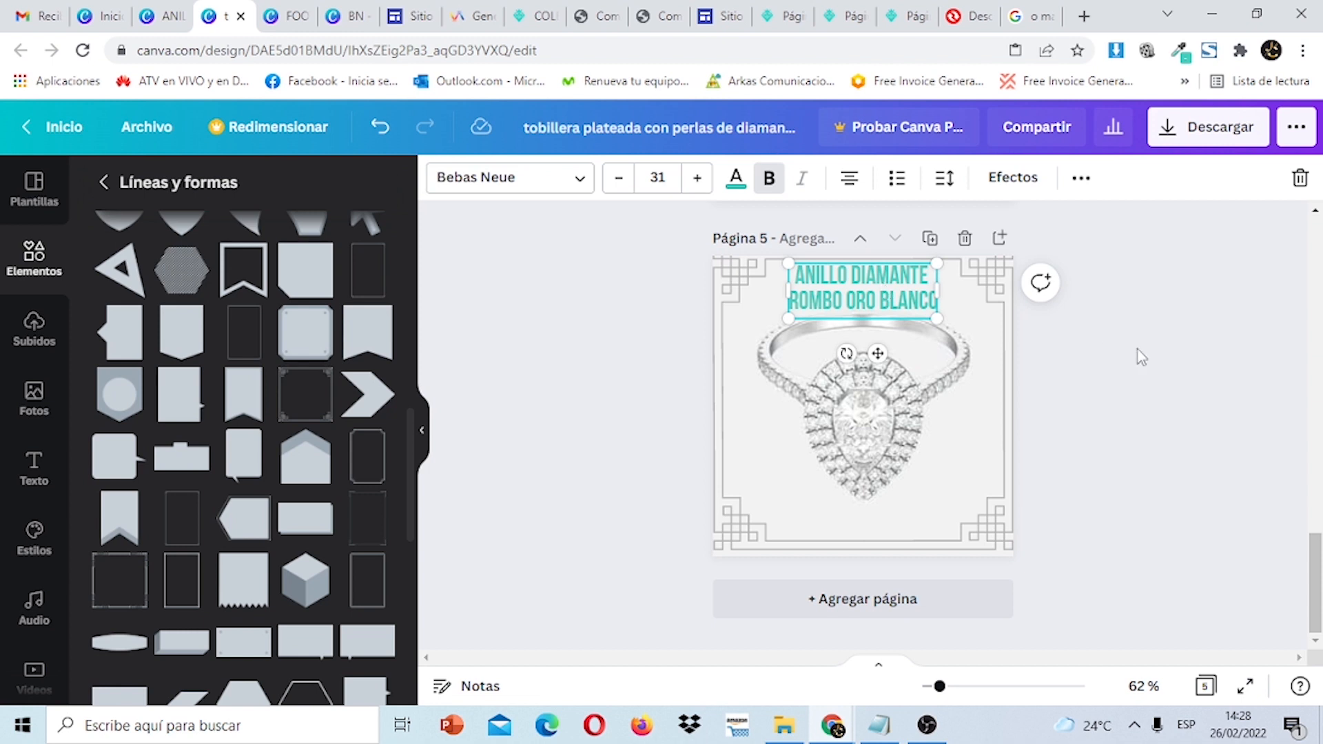
pyautogui.click(1157, 389)
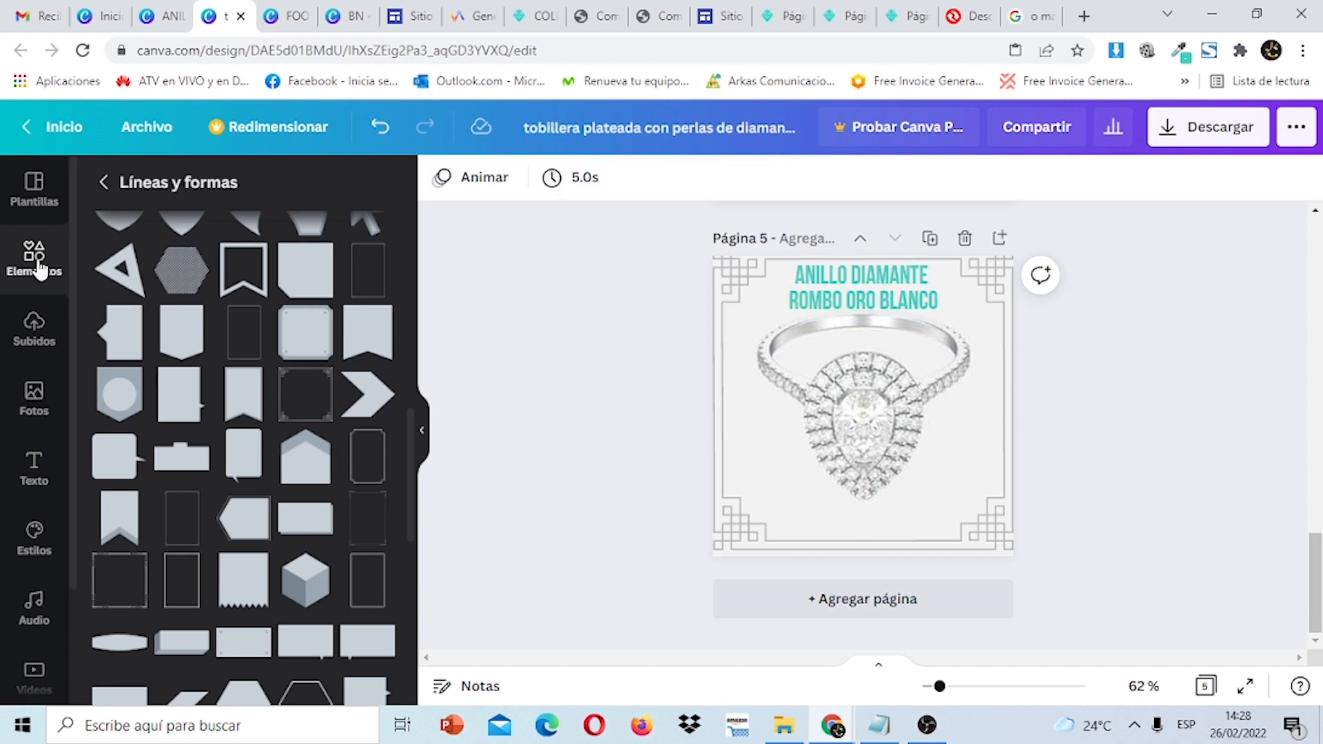
# Search graphics for PRICE and add the grey price tag.
pyautogui.click(36, 262)
pyautogui.click(273, 193)
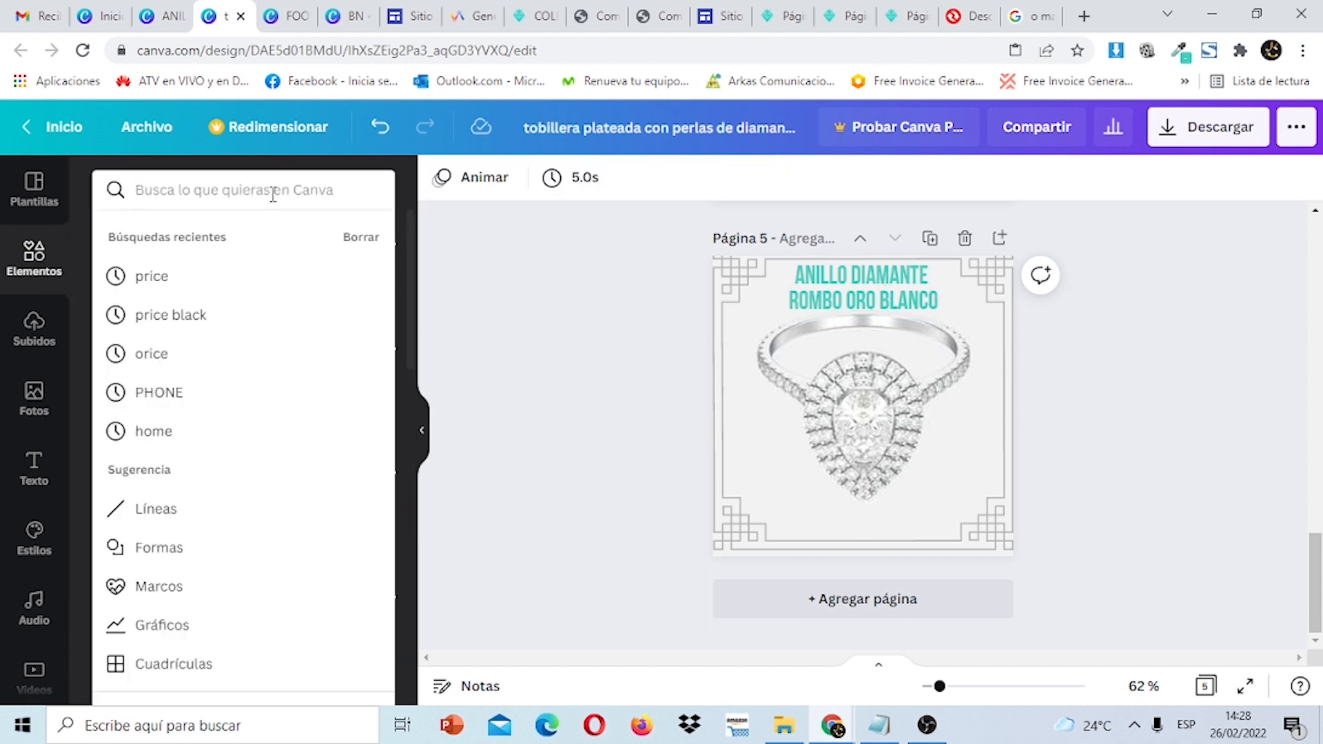
pyautogui.write('RICE')
pyautogui.press('Return')
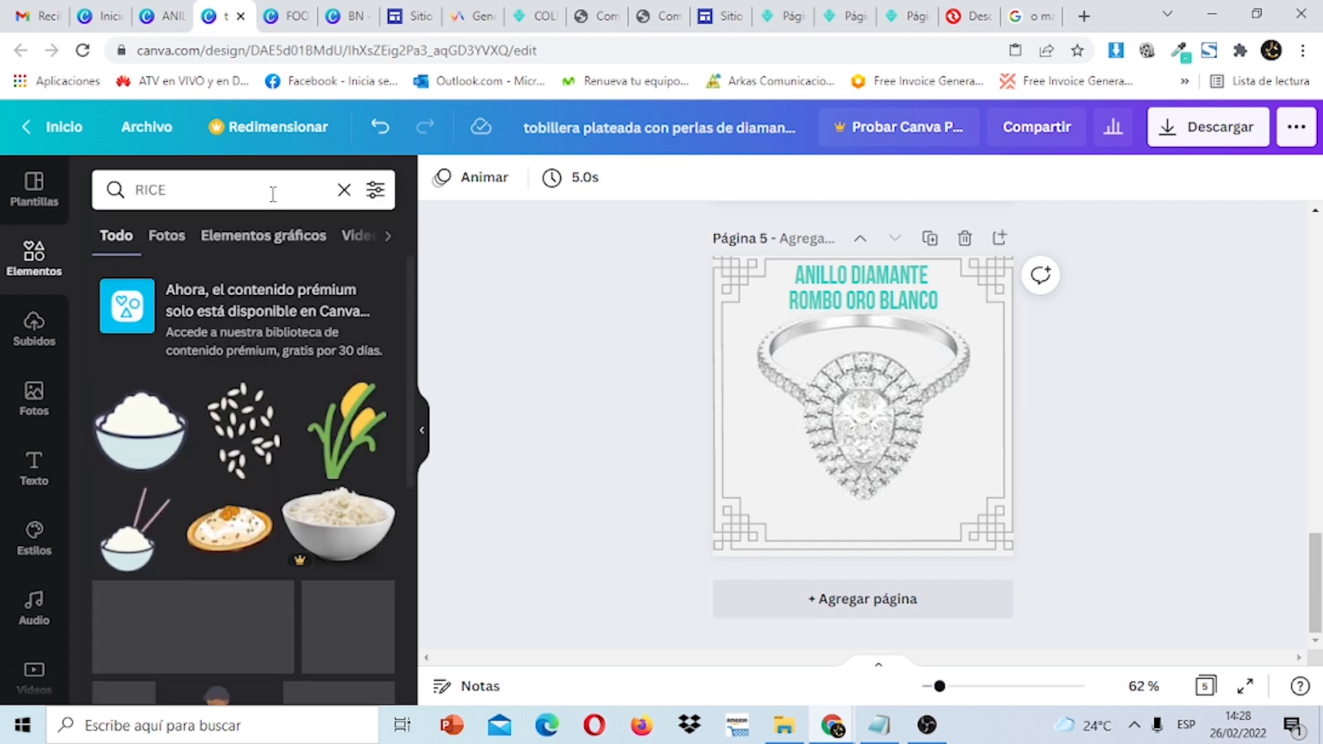
pyautogui.click(139, 189)
pyautogui.write('P')
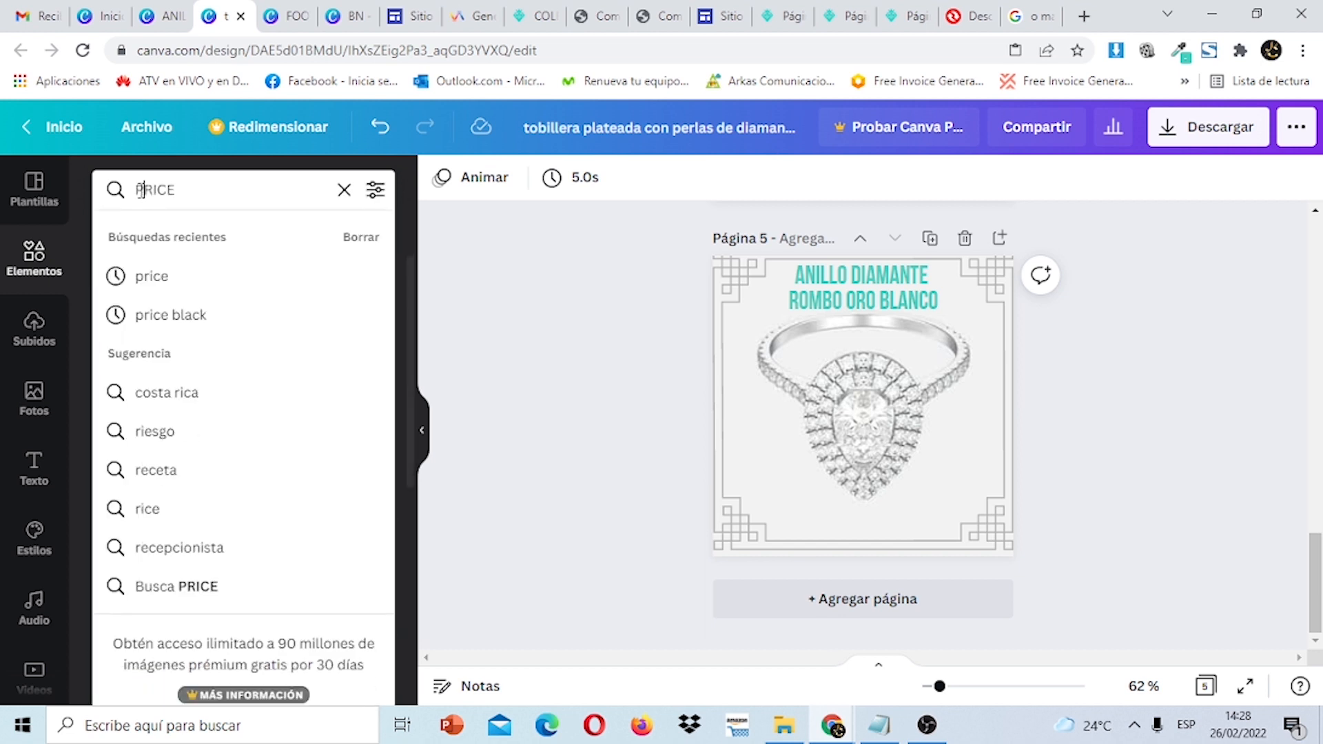
pyautogui.press('Return')
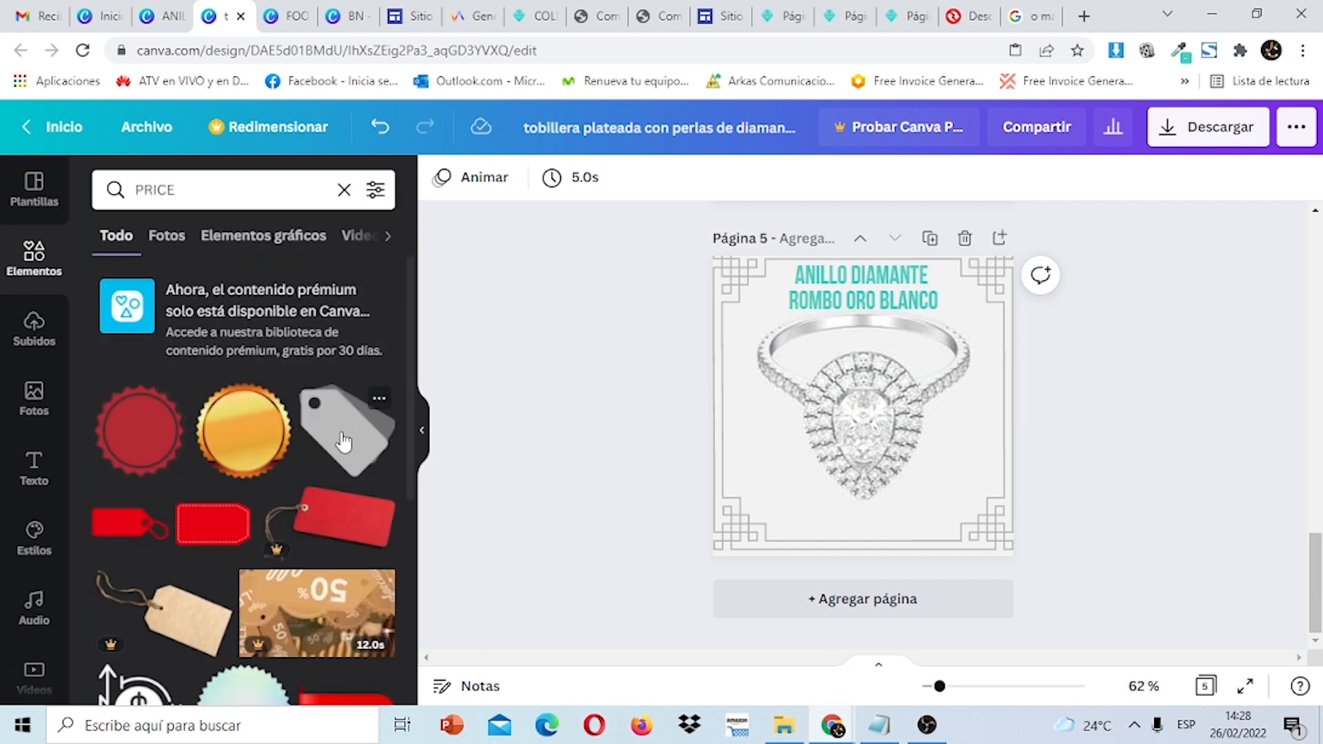
pyautogui.click(343, 441)
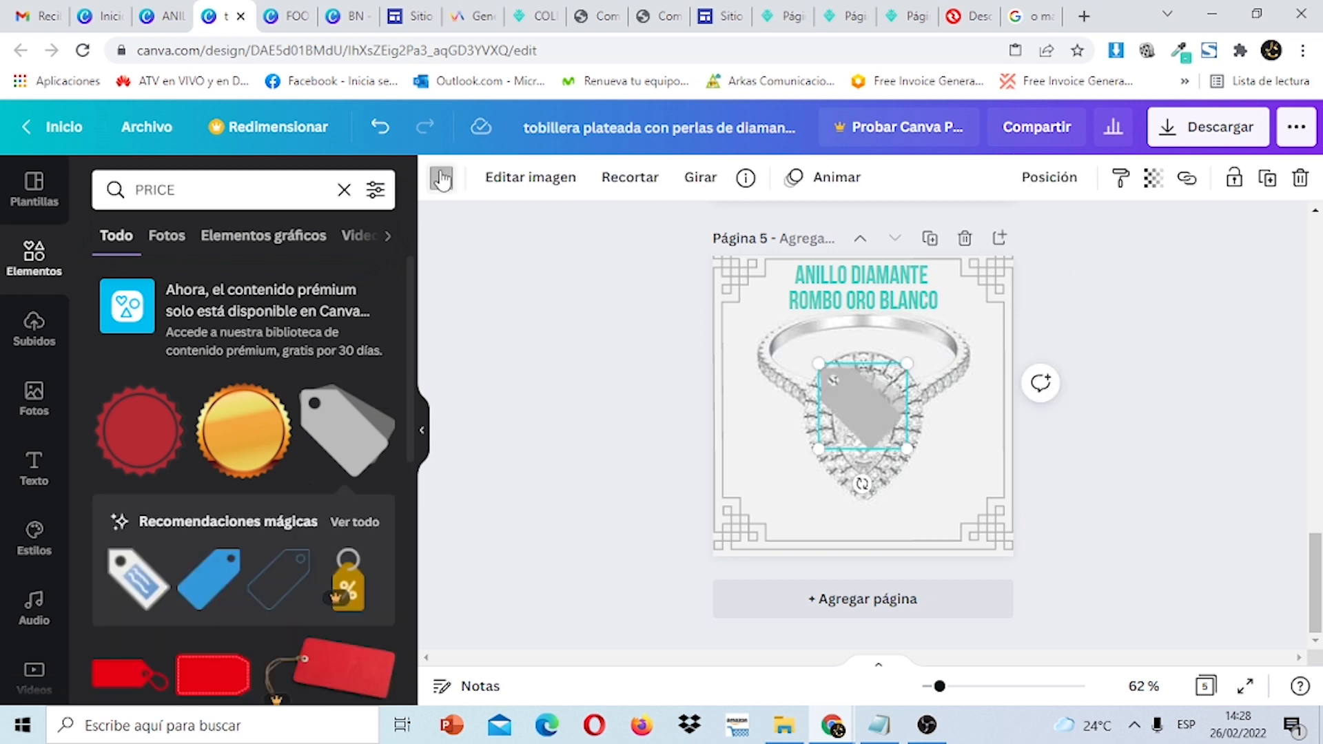
# Recolour the tag teal and place it in the bottom-right corner.
pyautogui.click(441, 178)
pyautogui.click(217, 279)
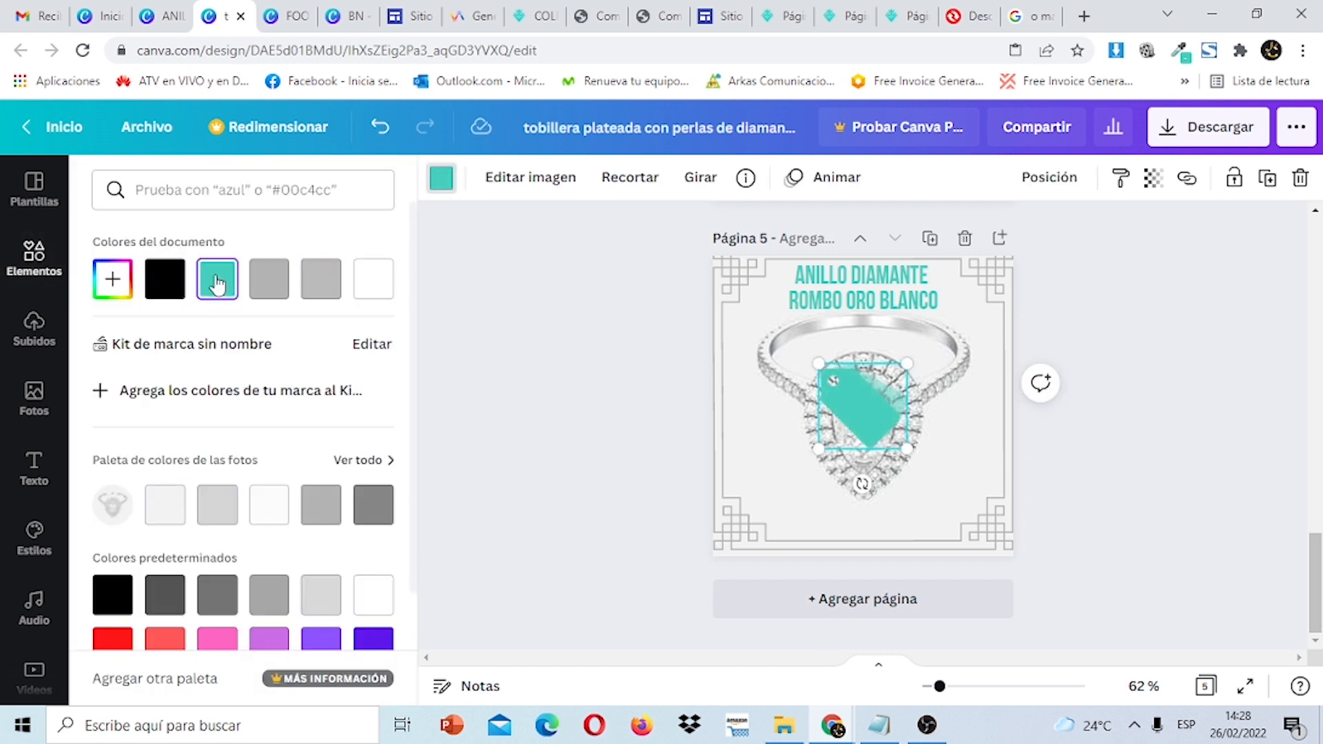
pyautogui.moveTo(874, 413); pyautogui.dragTo(971, 579)
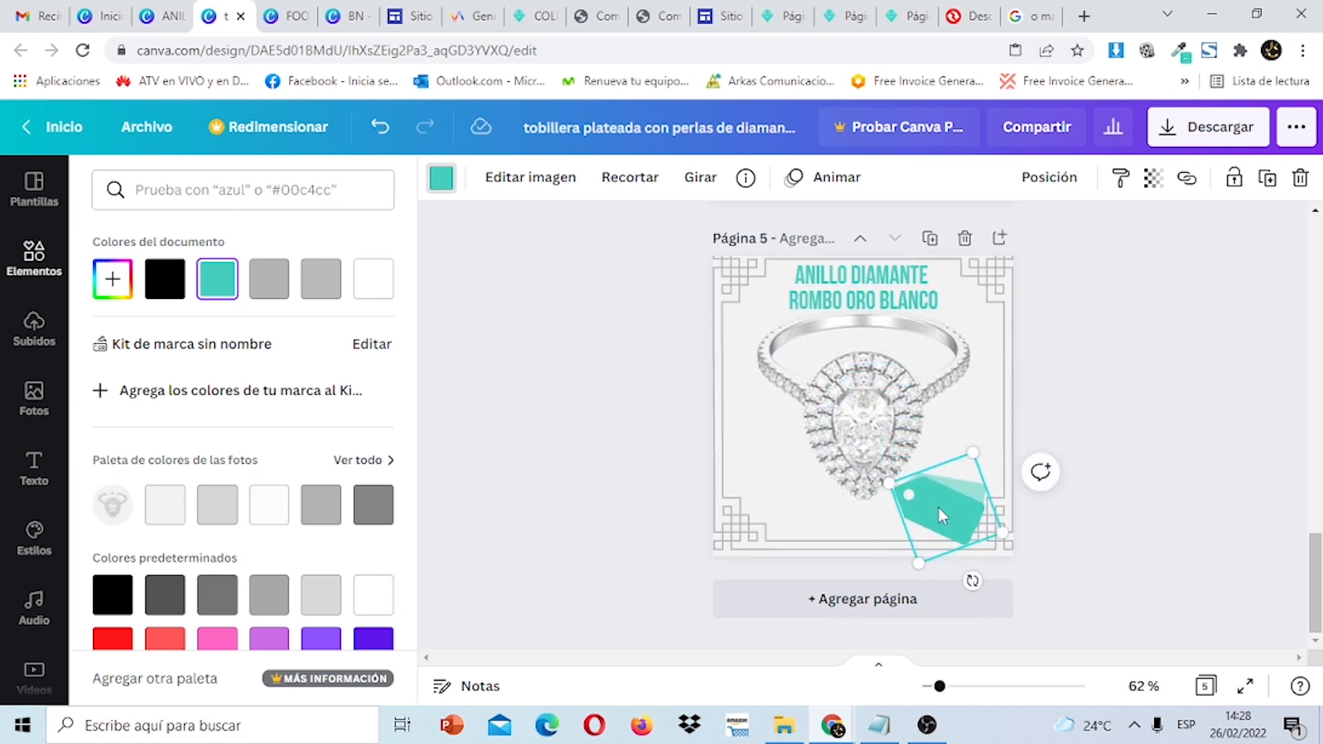
pyautogui.moveTo(942, 516); pyautogui.dragTo(945, 505)
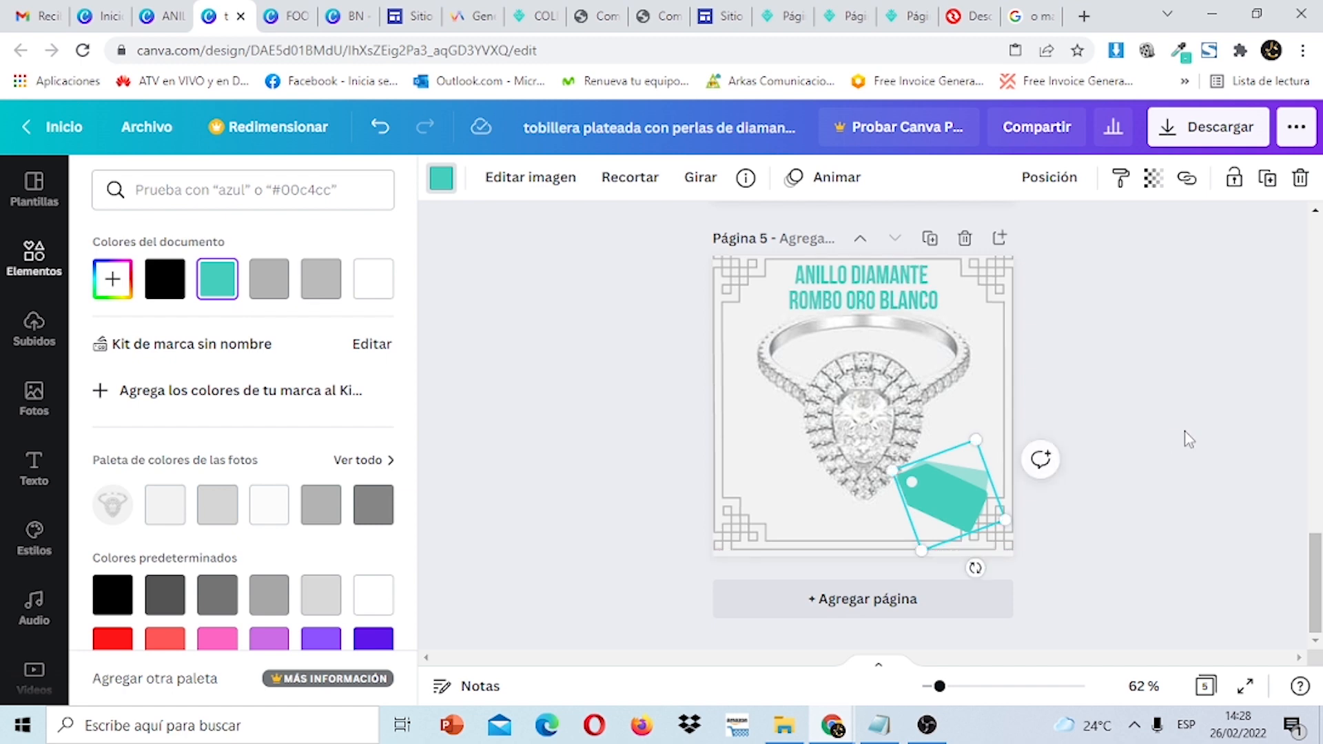
pyautogui.click(1188, 439)
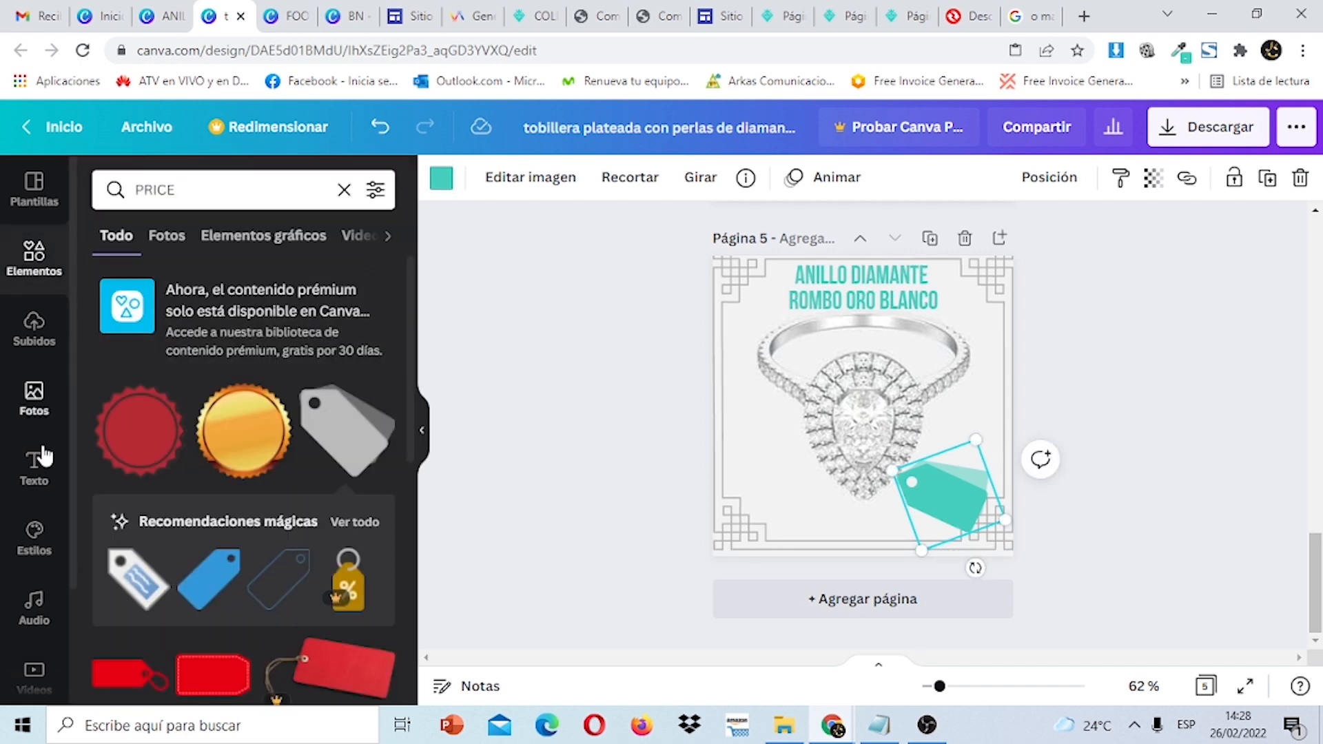
# Add a $40 title, place it on the teal tag and tilt it to match.
pyautogui.click(38, 472)
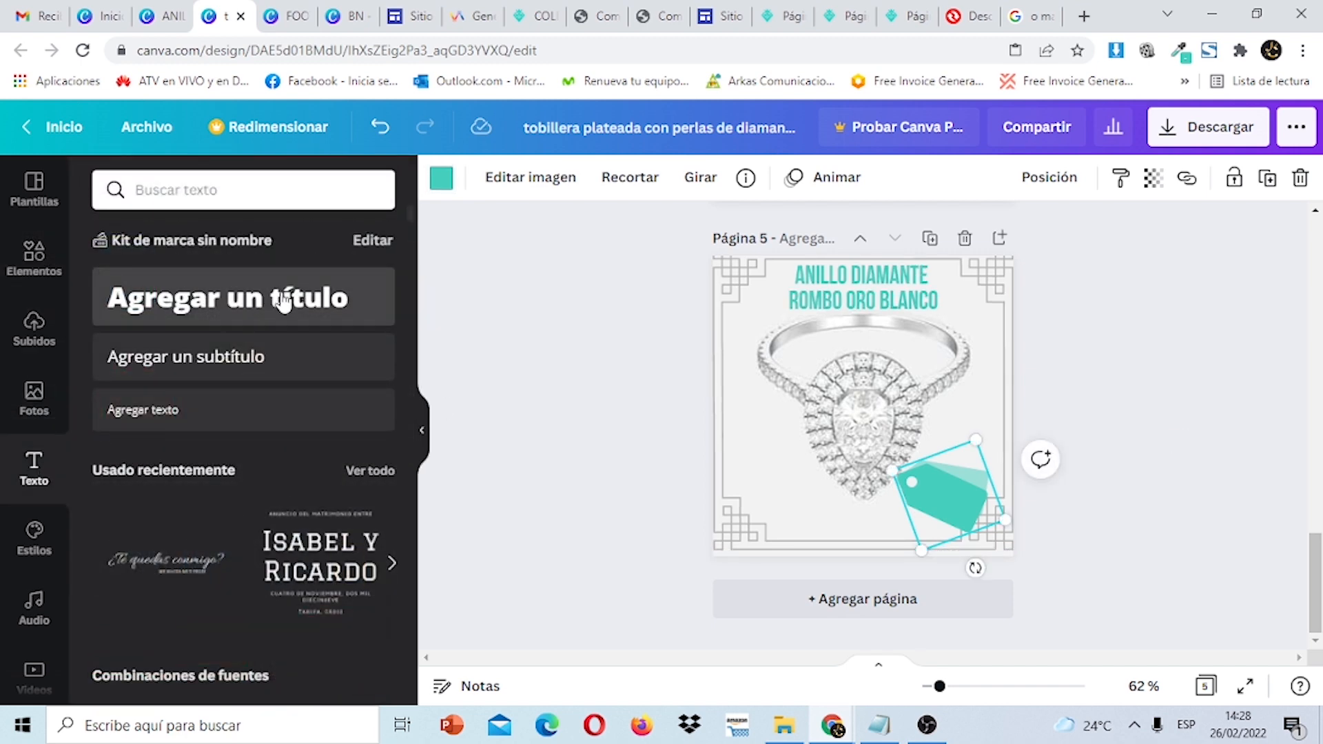
pyautogui.click(282, 299)
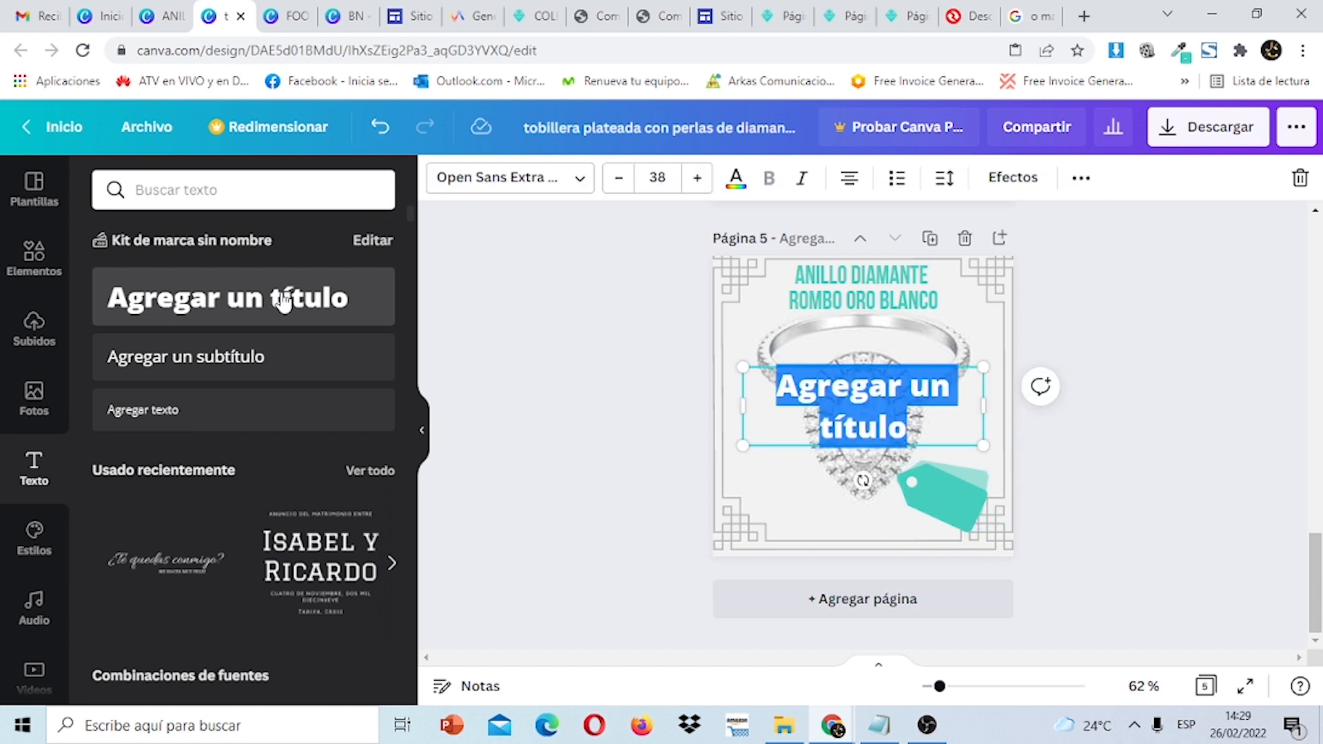
pyautogui.write('$')
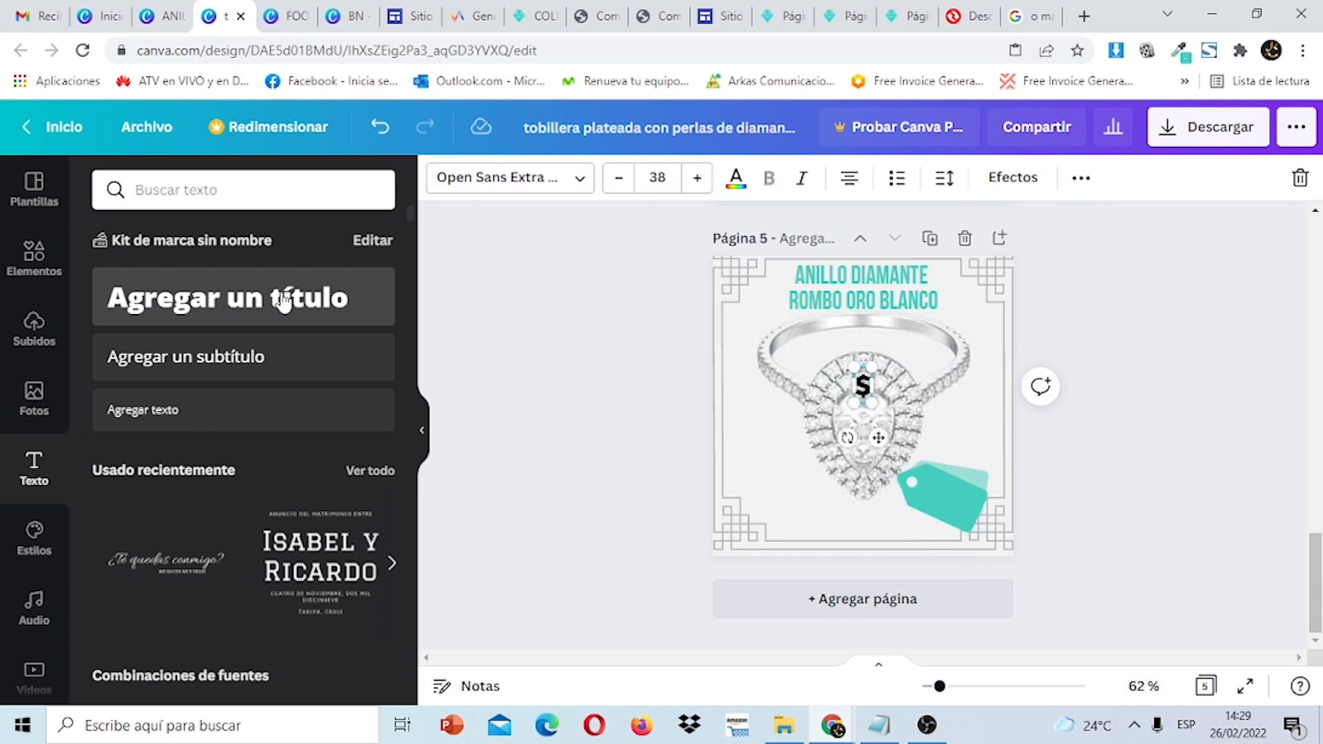
pyautogui.write('40')
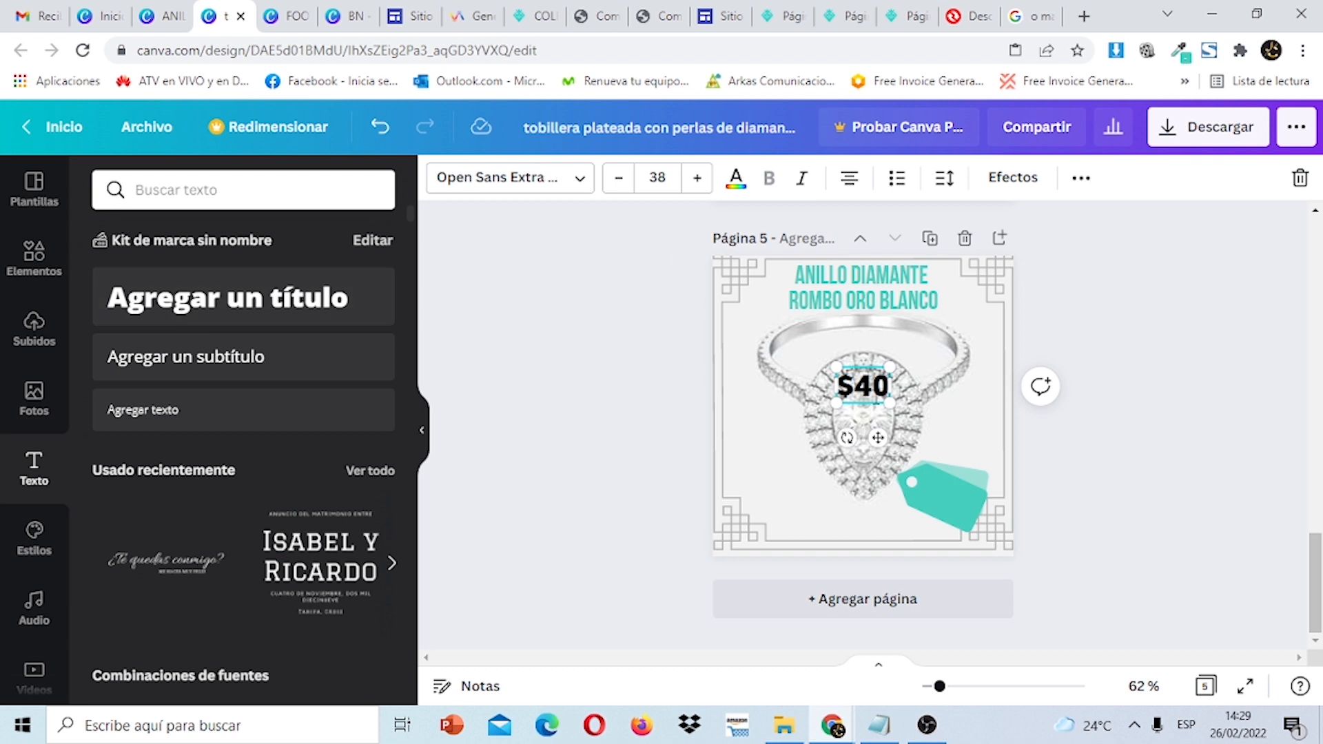
pyautogui.click(1229, 474)
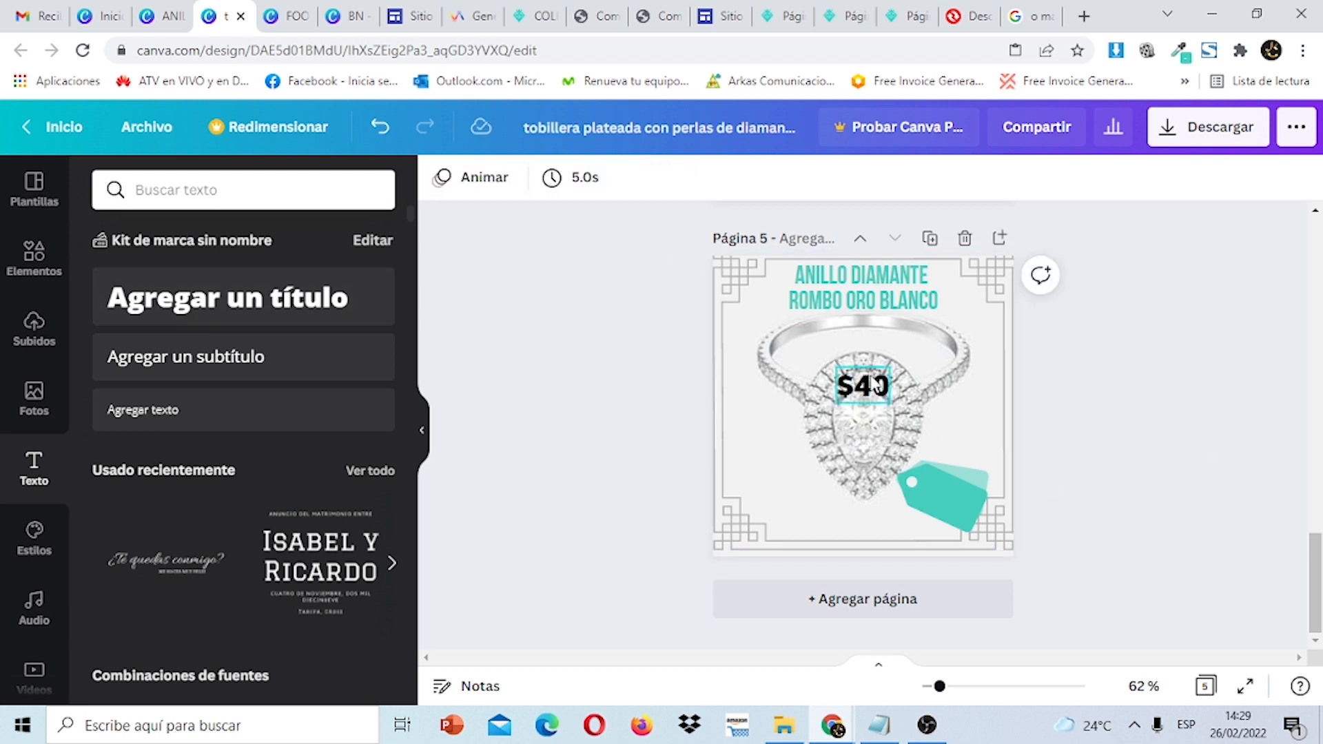
pyautogui.moveTo(873, 384); pyautogui.dragTo(950, 494)
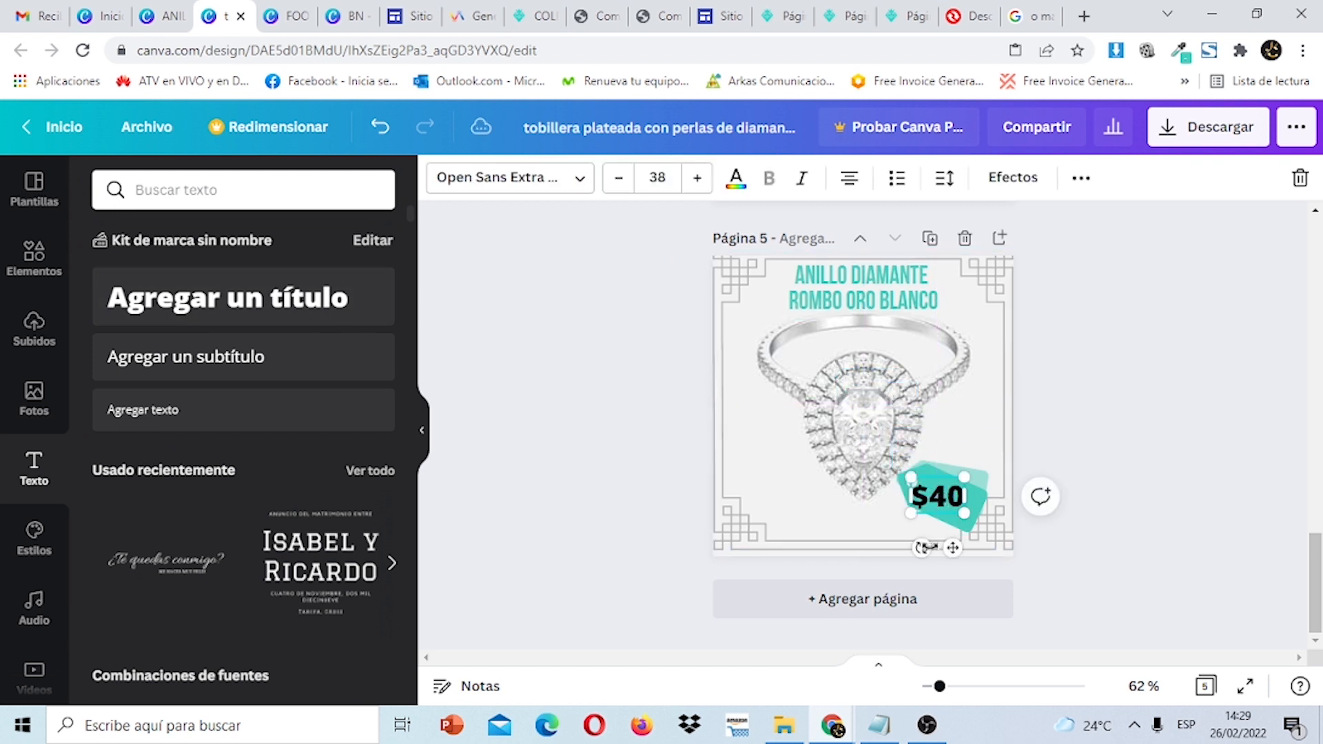
pyautogui.moveTo(926, 548); pyautogui.dragTo(953, 500)
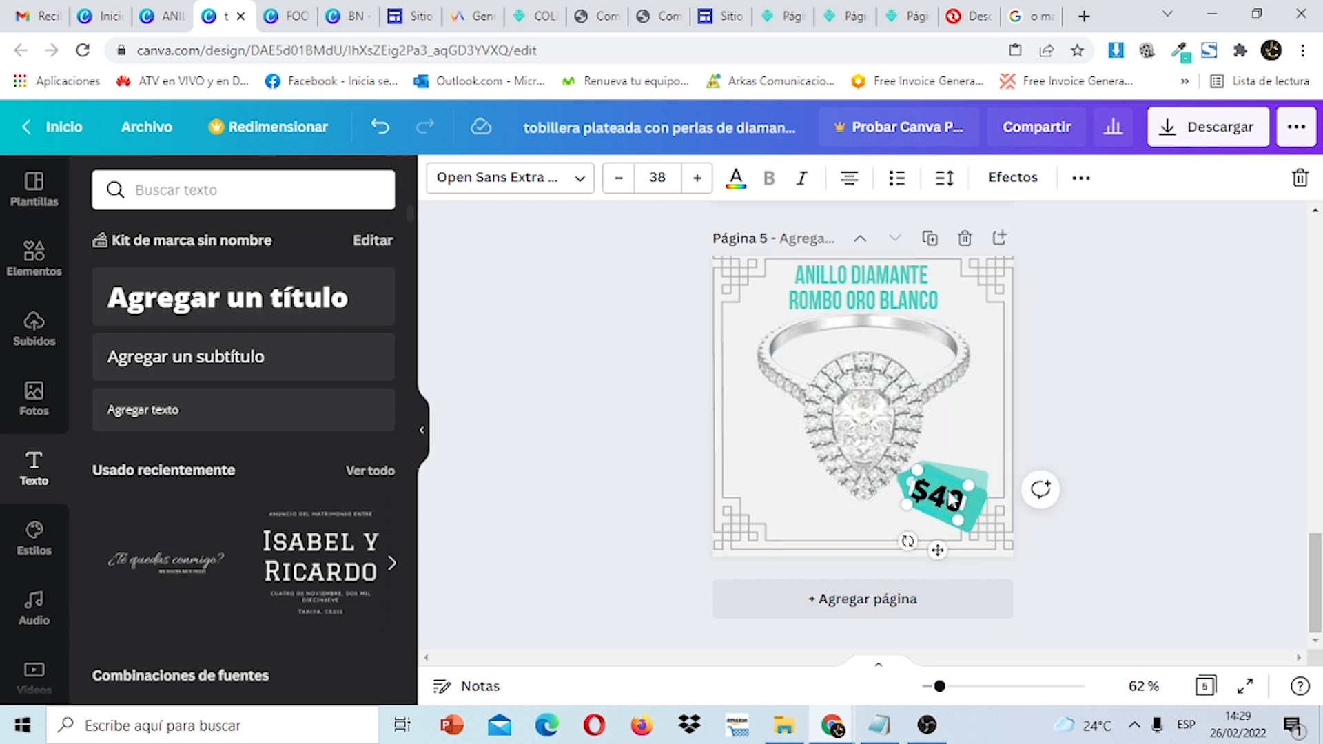
pyautogui.press('Up')
pyautogui.press('Up')
pyautogui.press('Right')
pyautogui.press('Right')
pyautogui.press('Right')
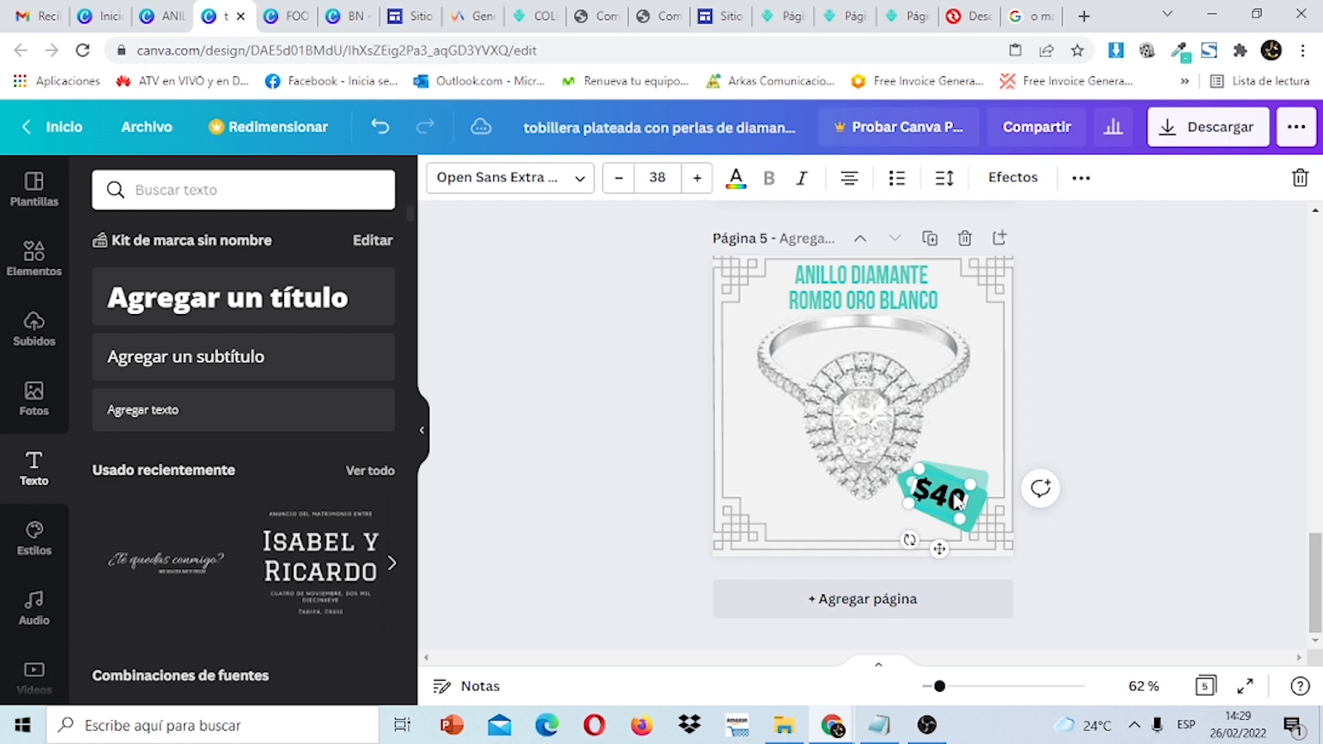
pyautogui.moveTo(1315, 586)
pyautogui.mouseDown()
pyautogui.moveTo(1315, 495)
pyautogui.moveTo(1315, 596)
pyautogui.mouseUp()
pyautogui.click(1134, 424)
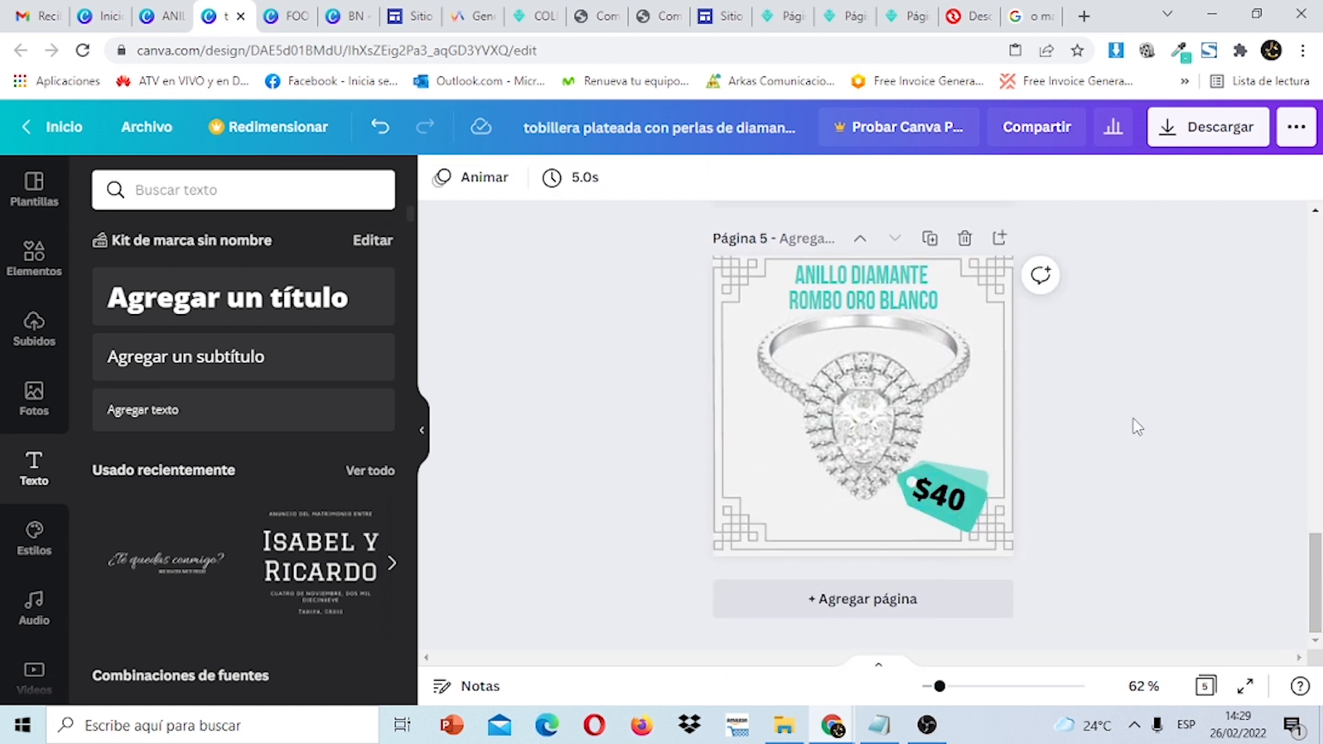
# Select and then deselect the teal $40 price tag on page 5.
pyautogui.click(984, 494)
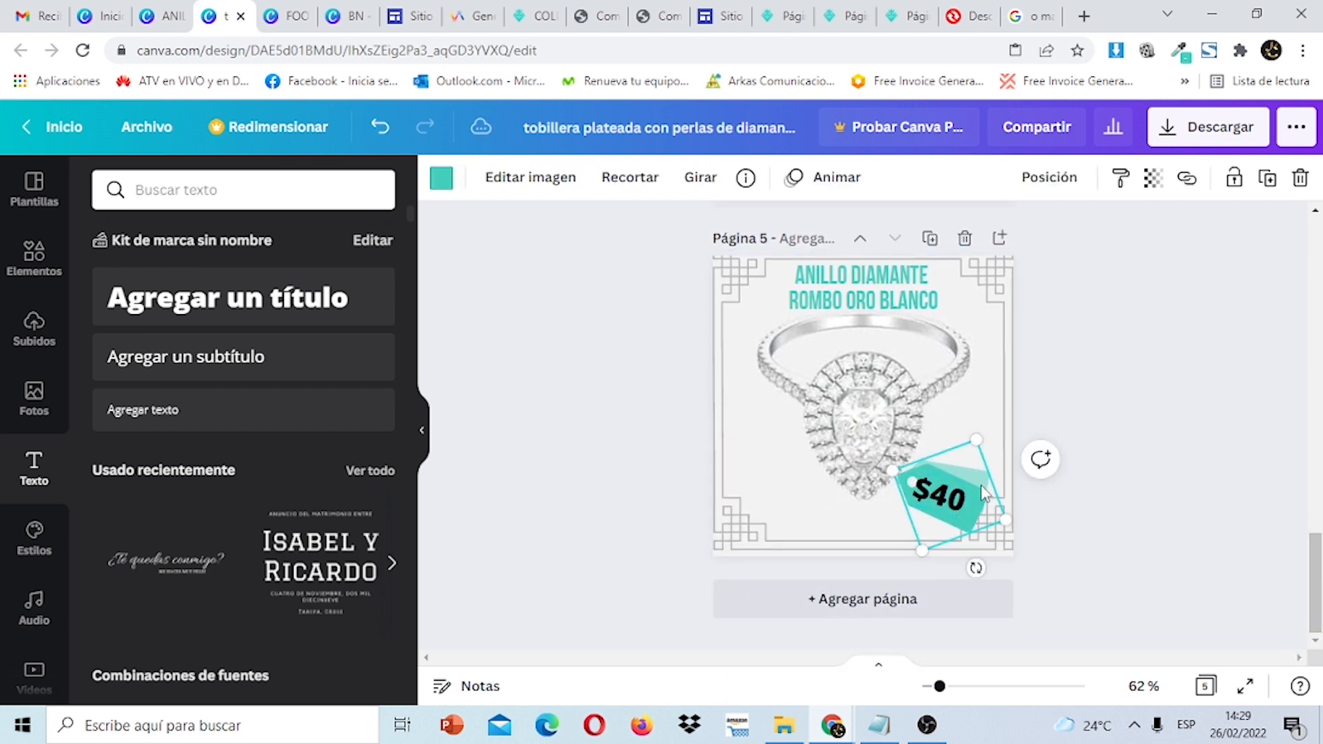
pyautogui.click(956, 508)
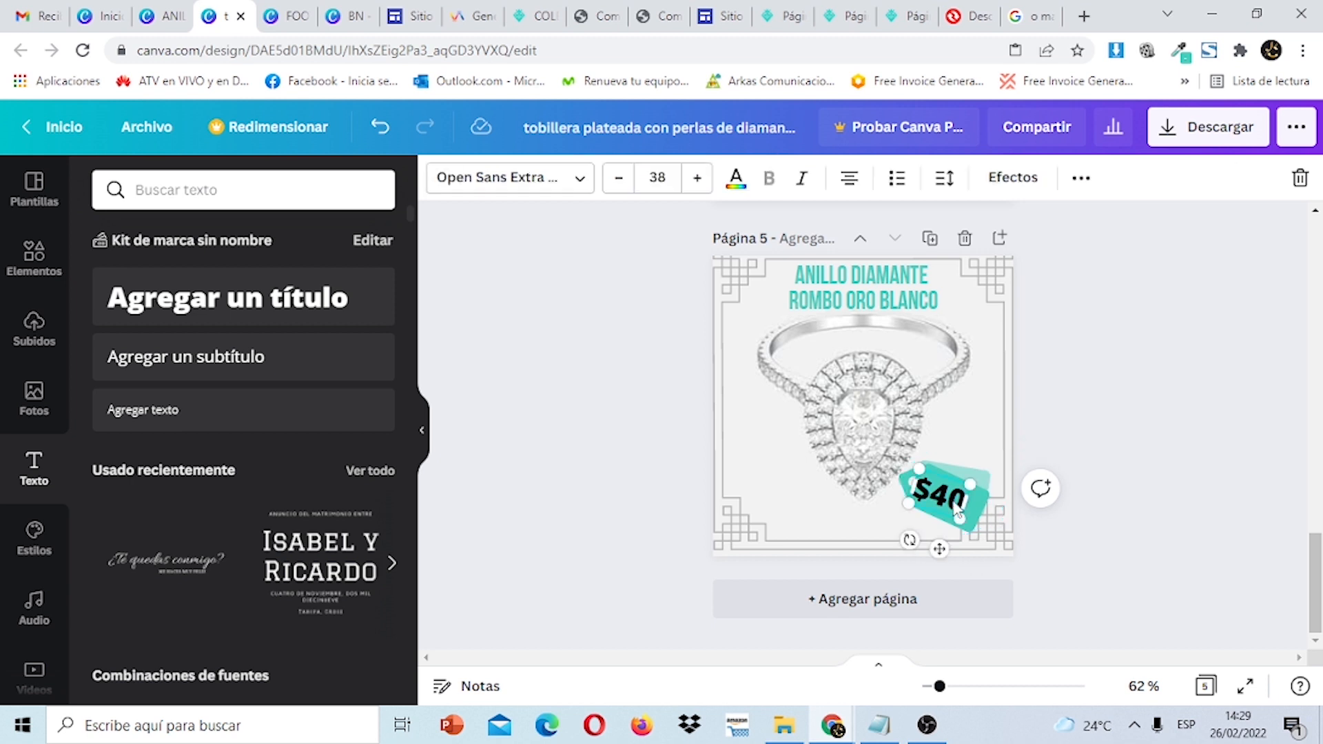
pyautogui.click(1138, 419)
# Download only Página 5 of the Canva design as a PNG.
pyautogui.click(1230, 135)
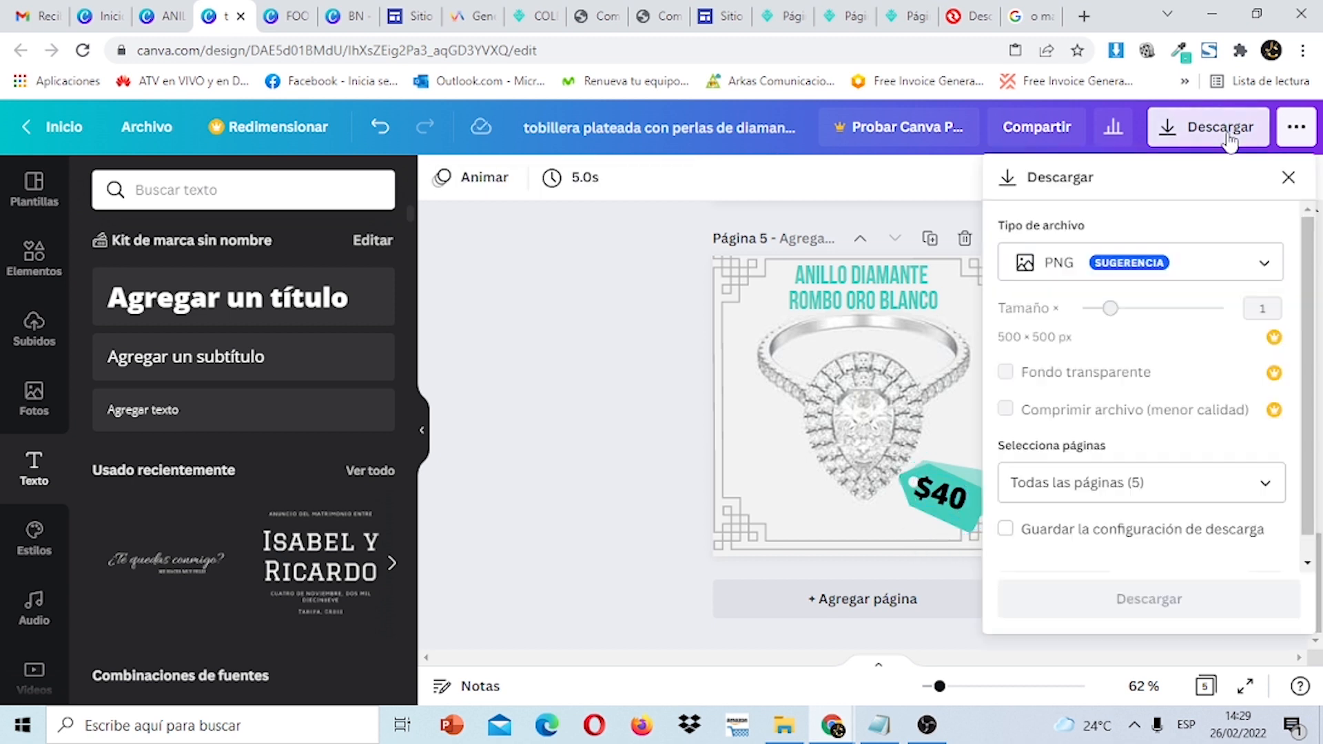
pyautogui.click(1278, 481)
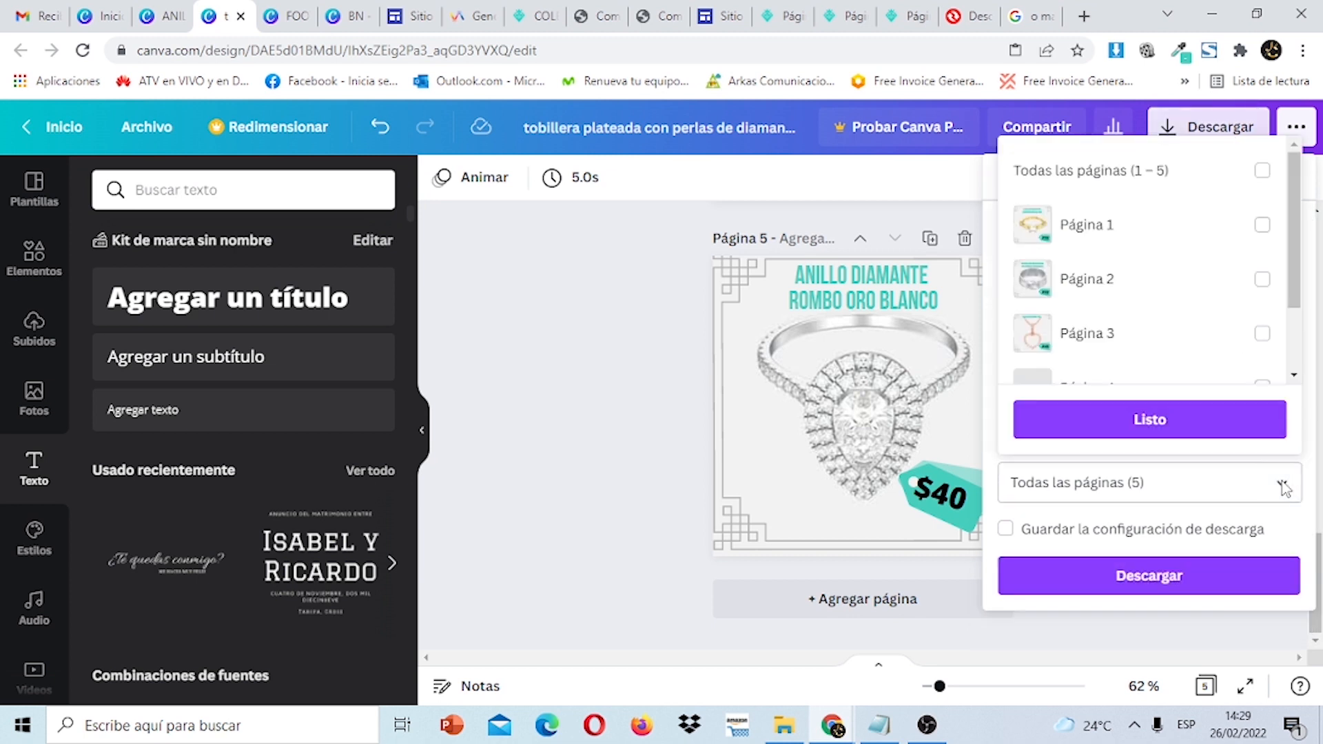
pyautogui.scroll(-2, 1271, 324)
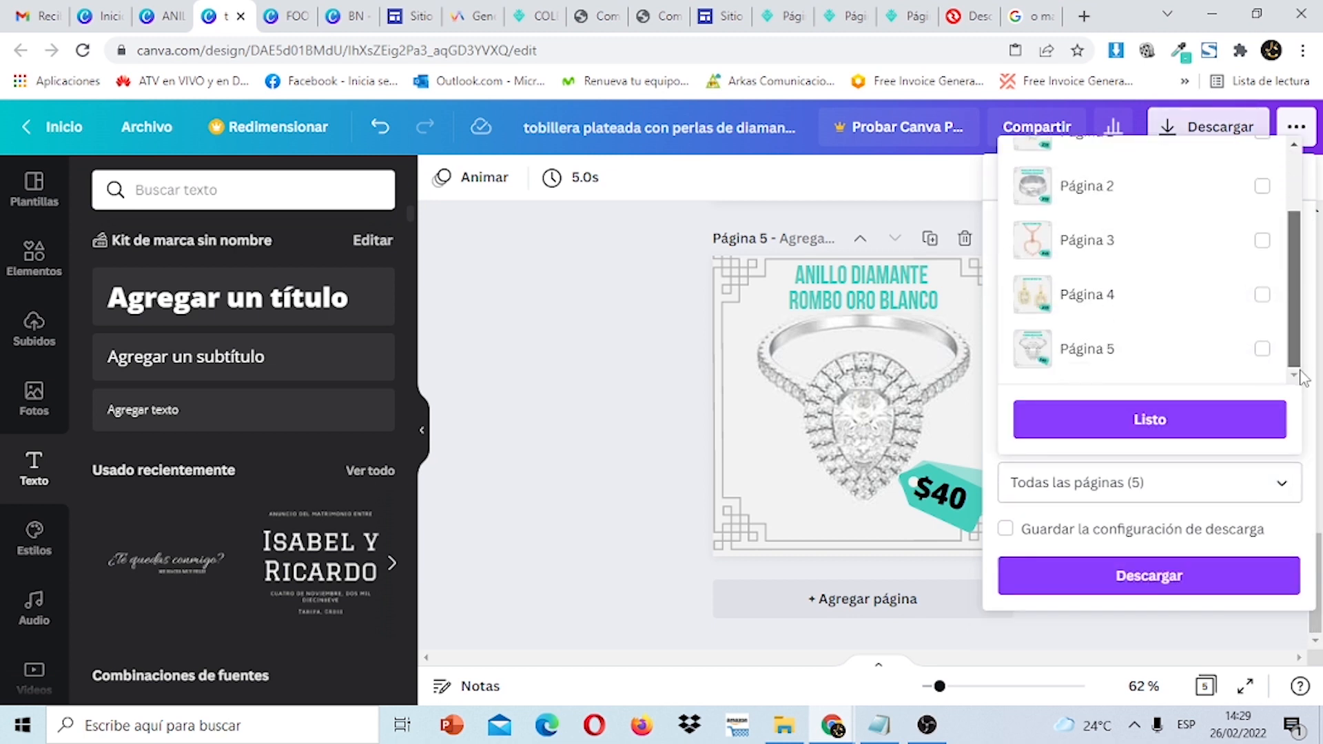
pyautogui.click(1262, 349)
pyautogui.click(1230, 421)
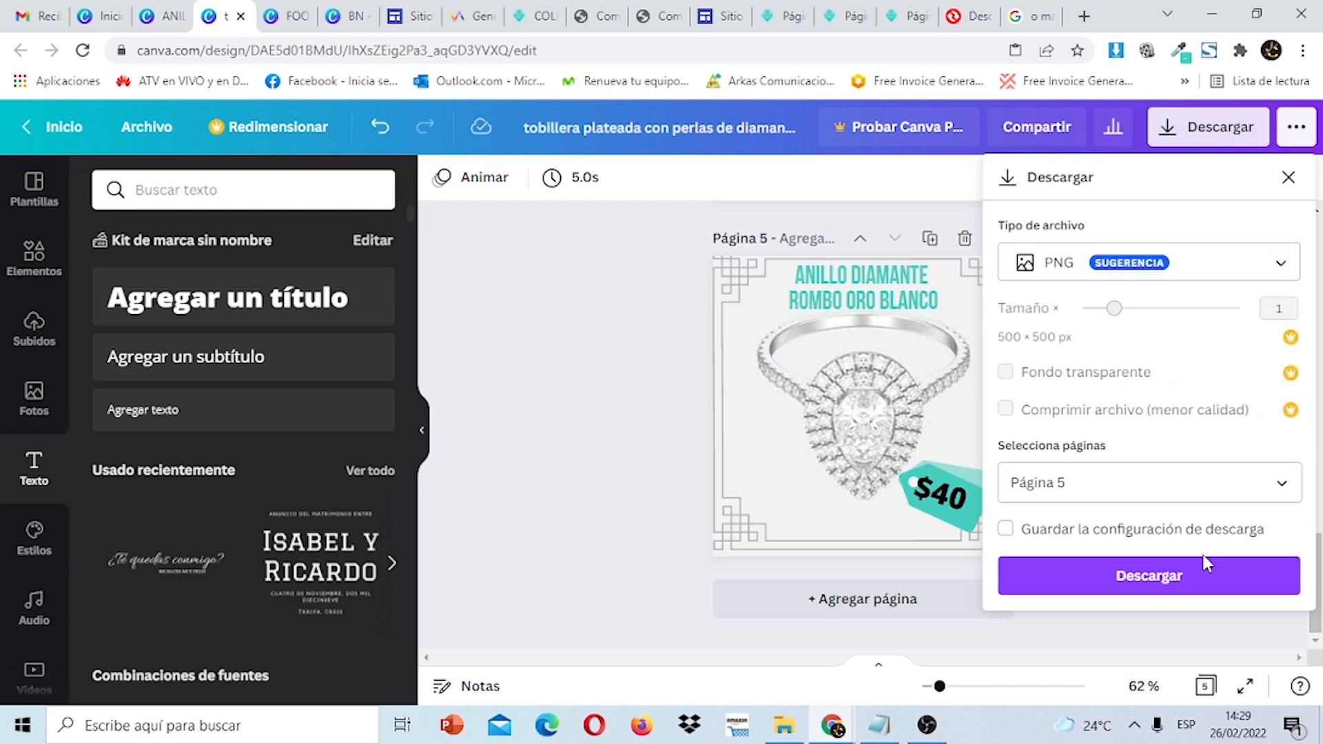
pyautogui.click(1197, 577)
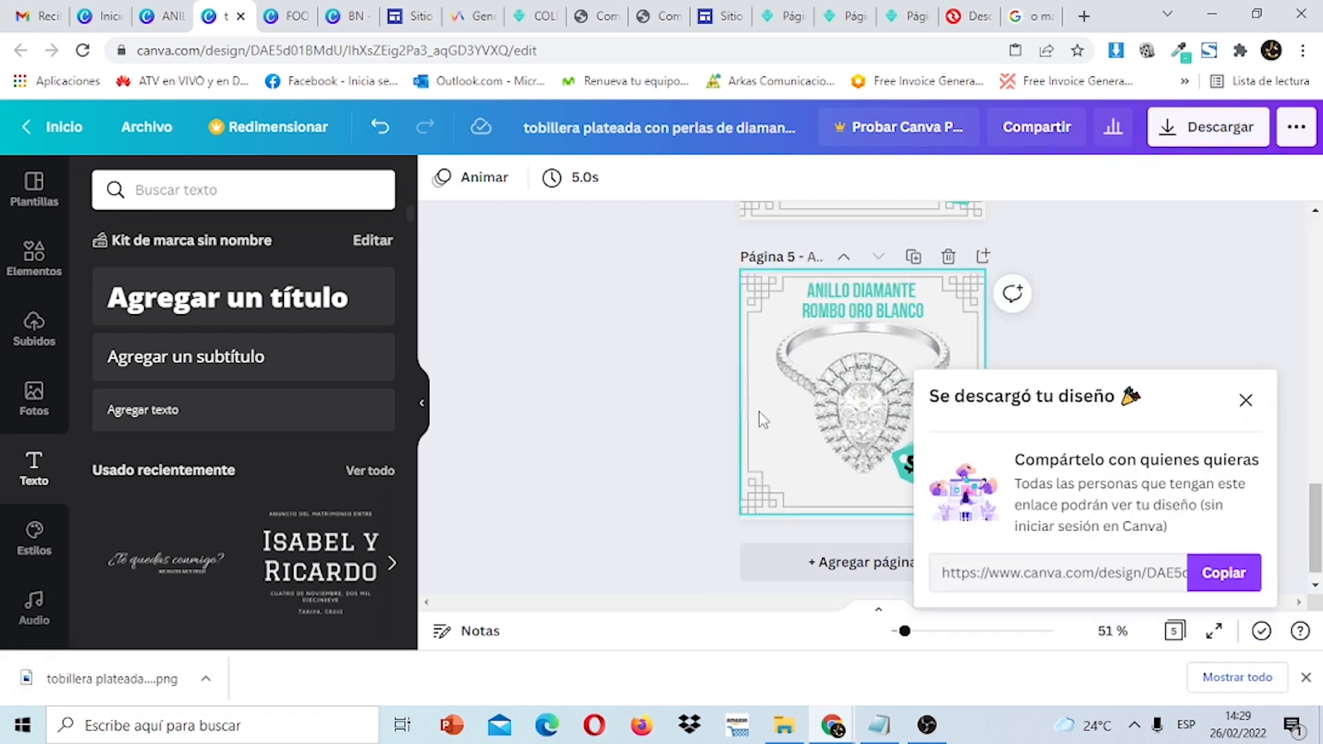
# Duplicate page 5 as a new page 6, discarding an extra blank page.
pyautogui.click(847, 565)
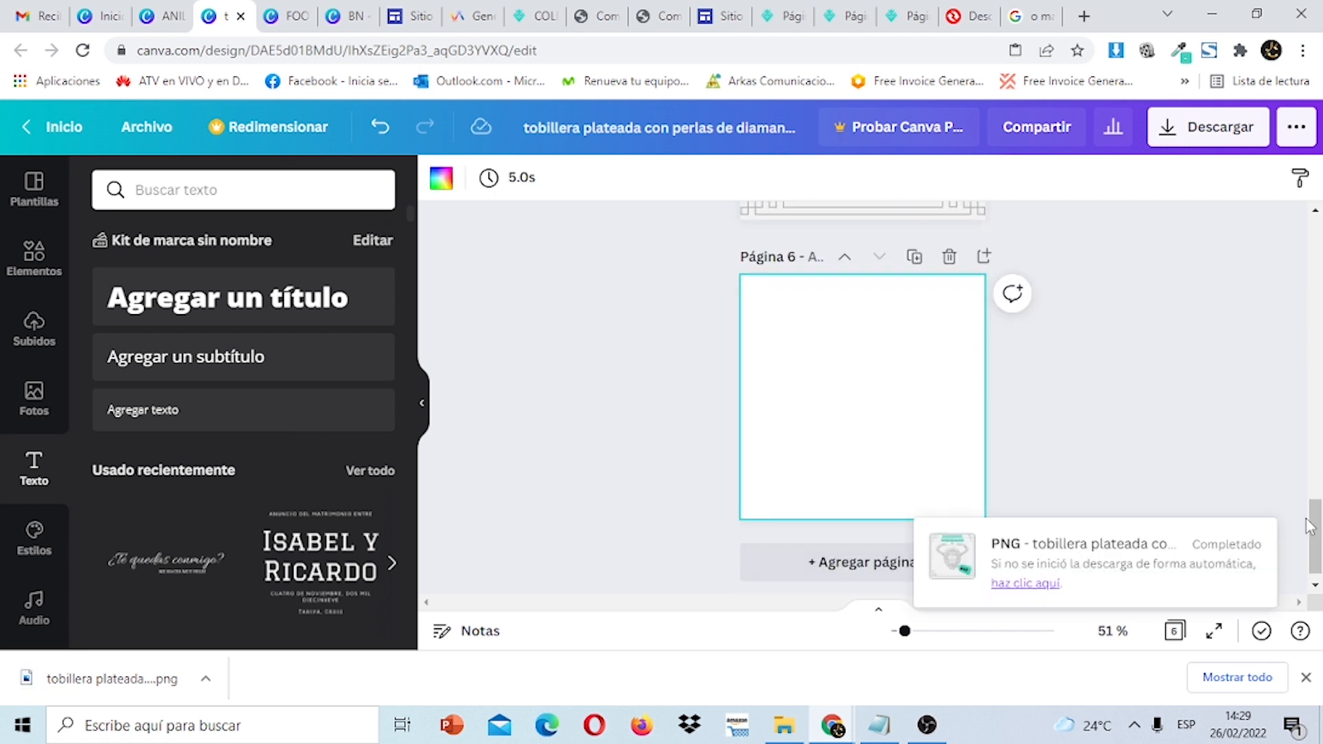
pyautogui.click(952, 266)
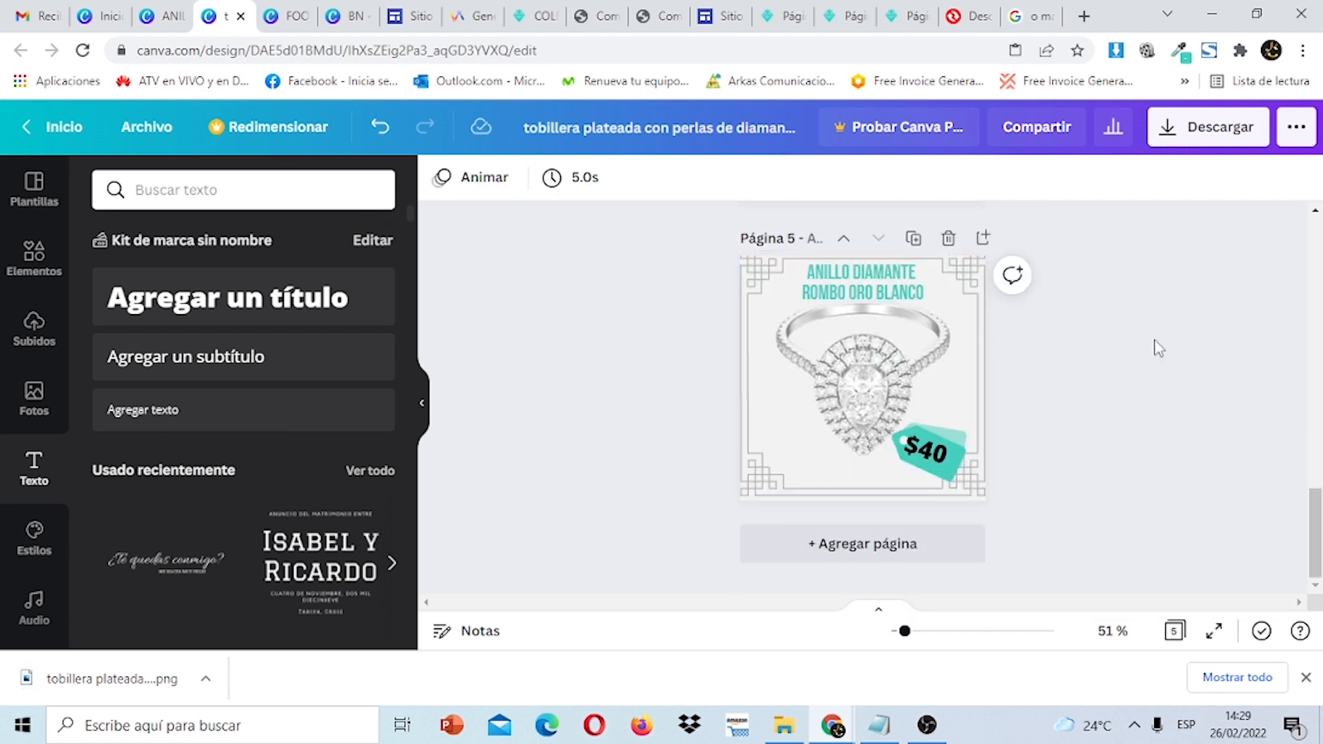
pyautogui.click(940, 268)
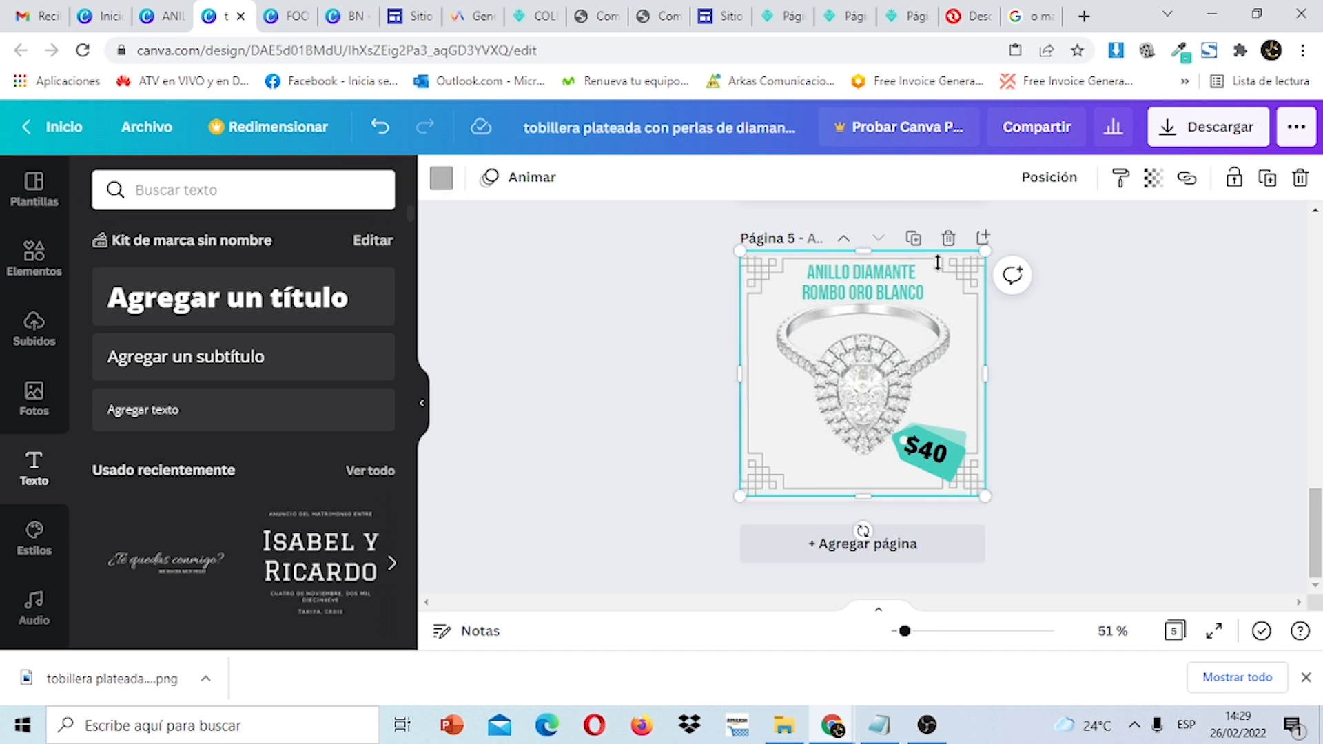
pyautogui.click(913, 239)
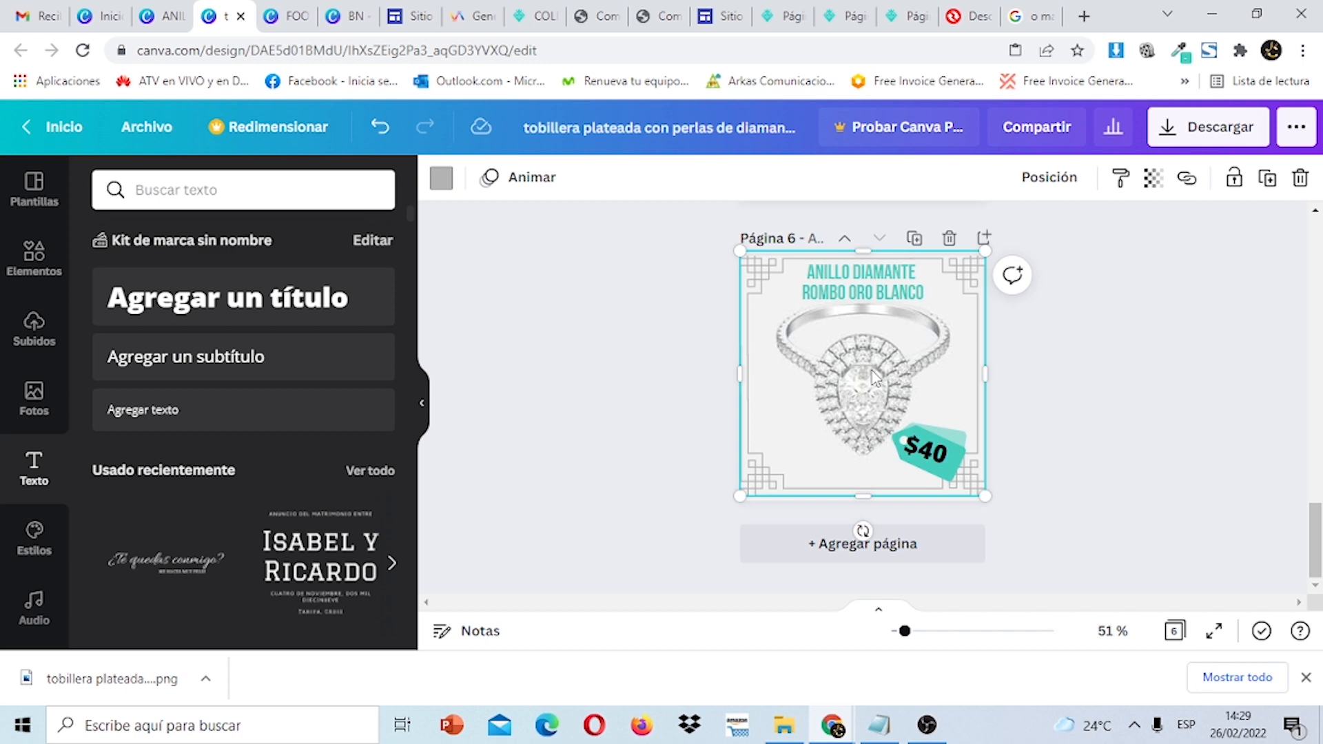
# Add the uploaded earrings photo to page 6 and enlarge it to fill the page.
pyautogui.click(36, 327)
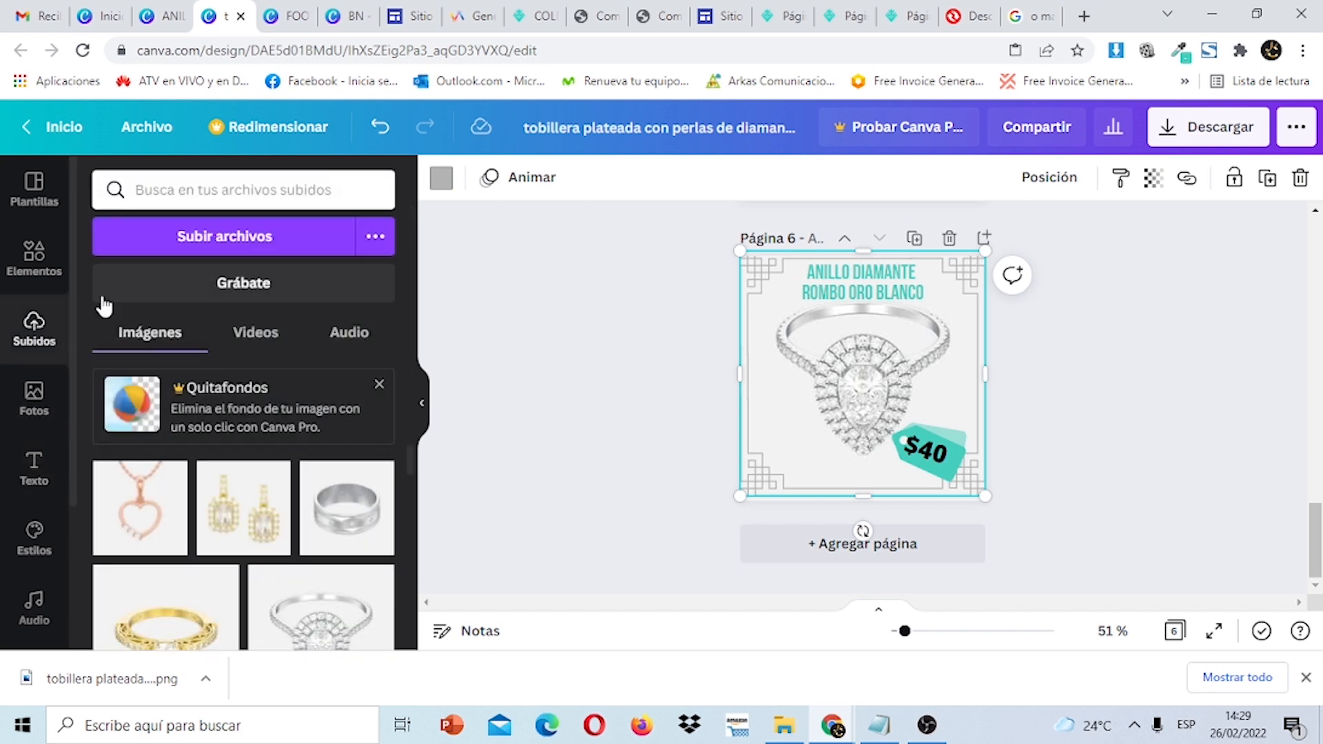
pyautogui.click(241, 523)
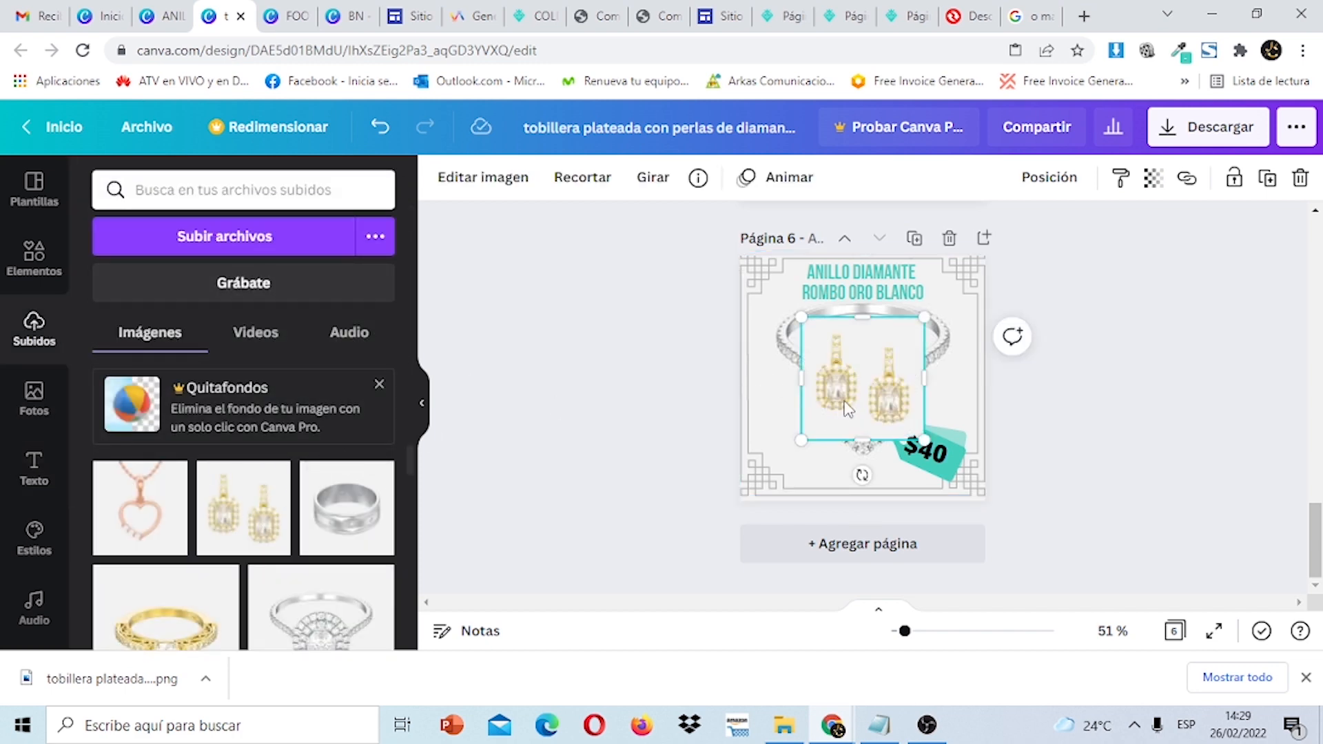
pyautogui.moveTo(849, 409); pyautogui.dragTo(781, 334)
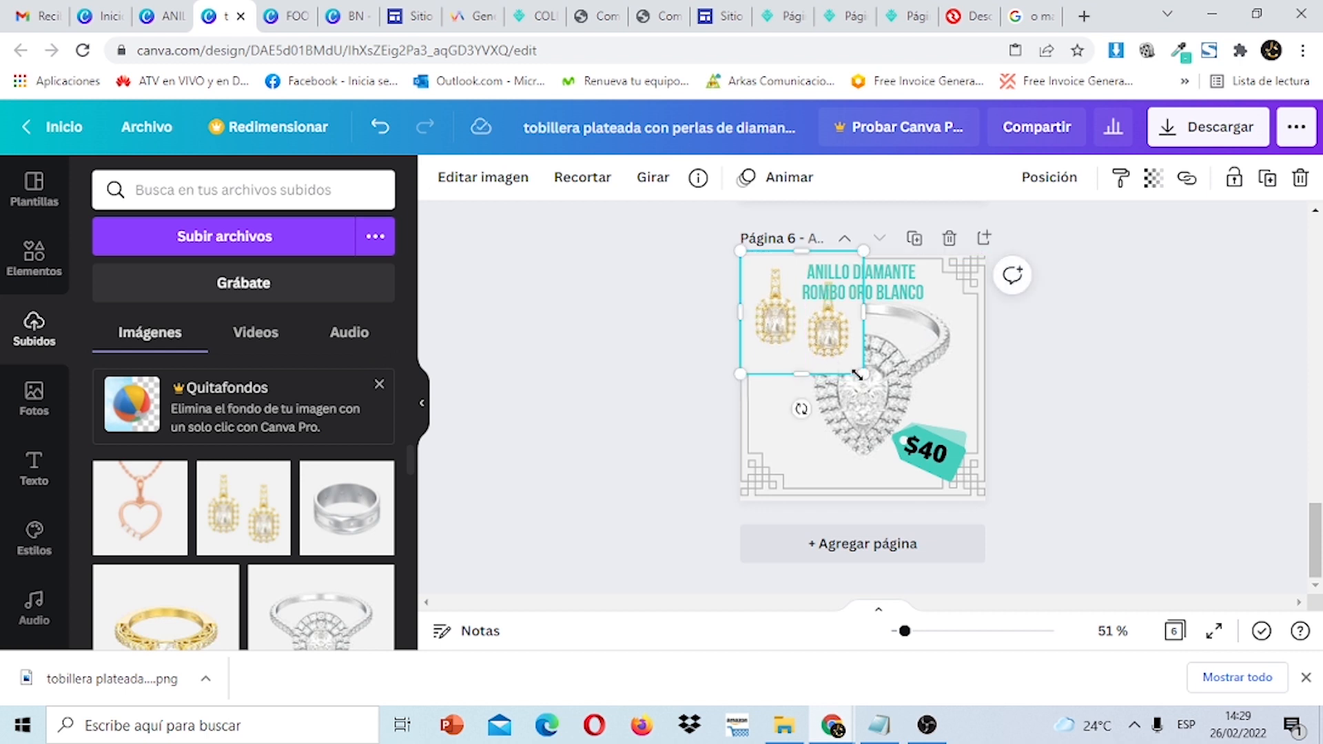
pyautogui.moveTo(857, 374); pyautogui.dragTo(992, 494)
# Send the earrings photo behind the heading and $40 tag, then return to Google Sites.
pyautogui.click(1066, 183)
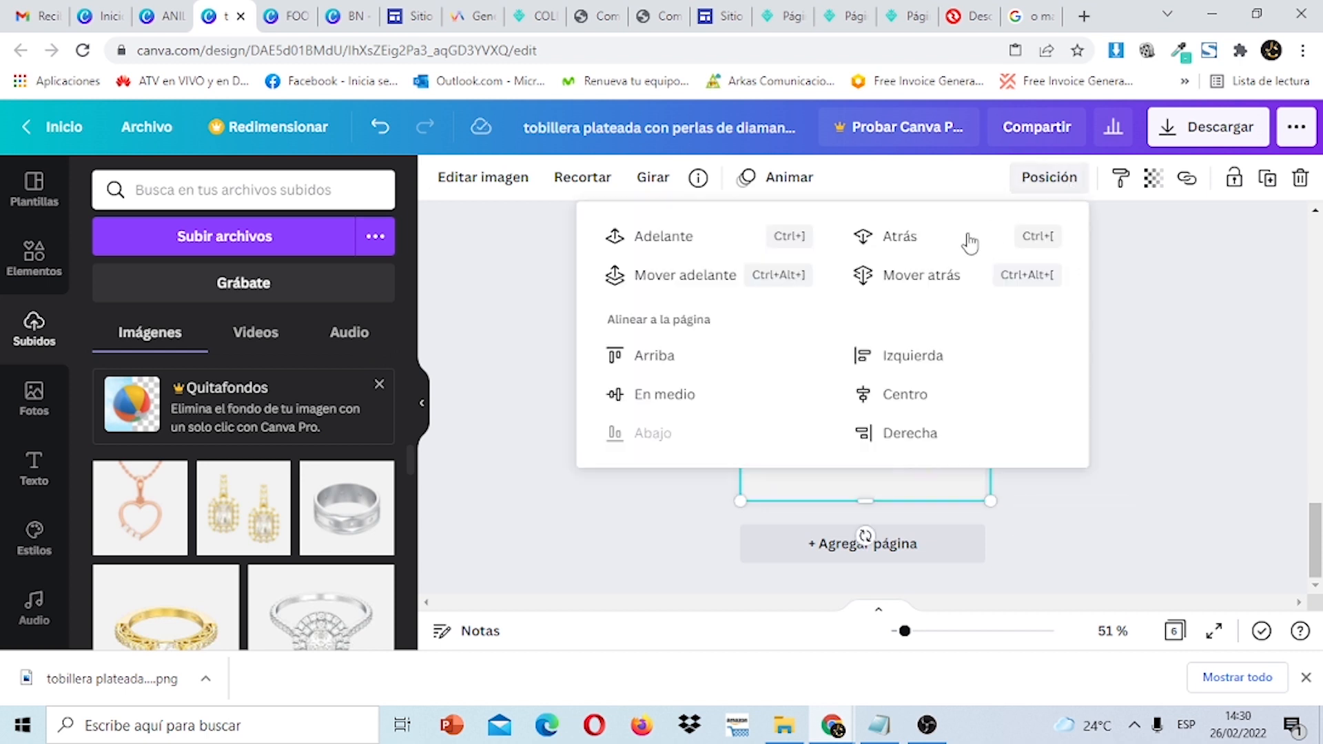
pyautogui.click(895, 239)
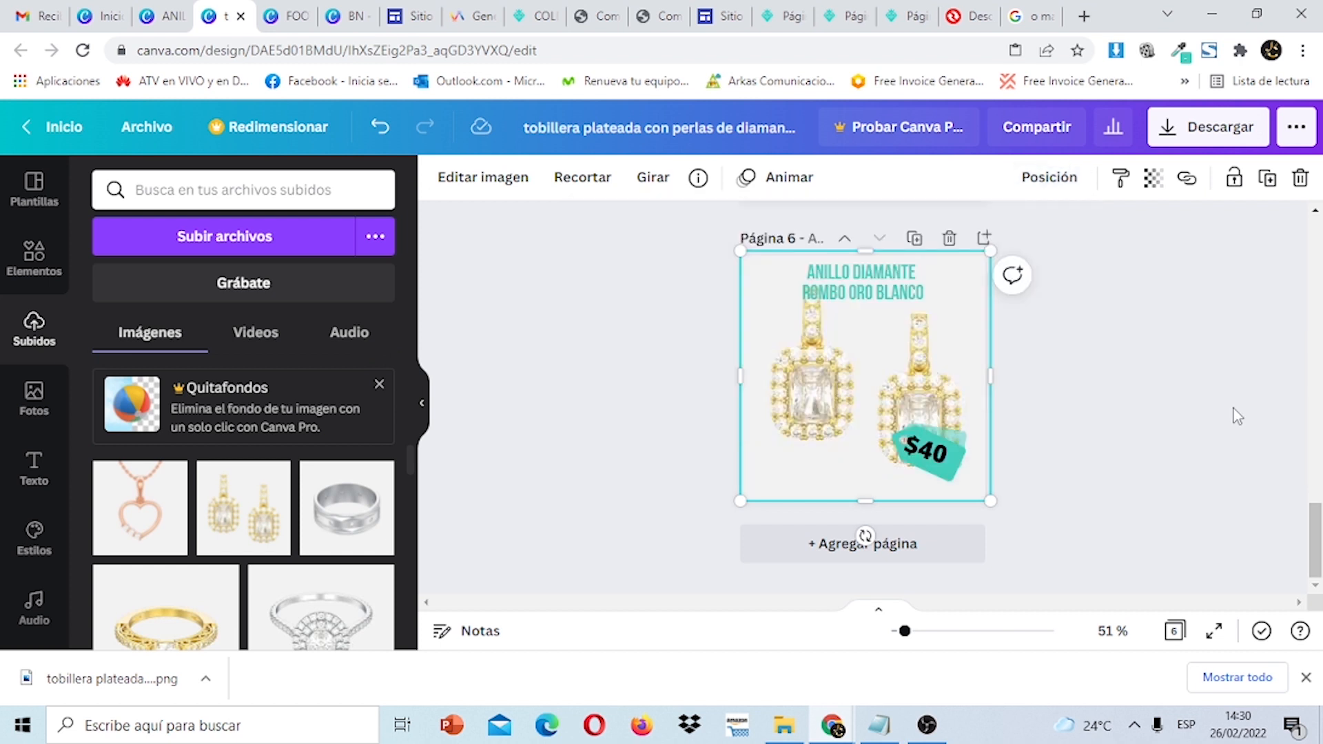
pyautogui.click(1049, 177)
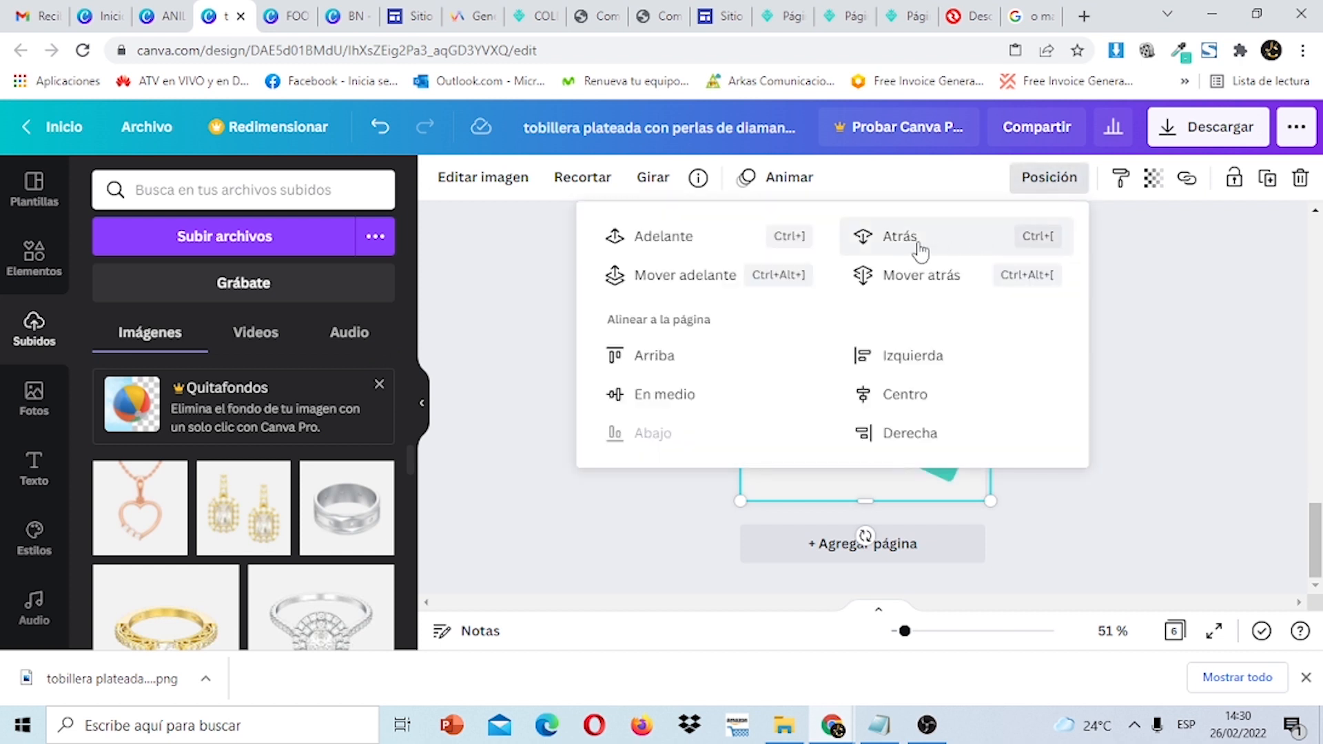
pyautogui.click(1211, 405)
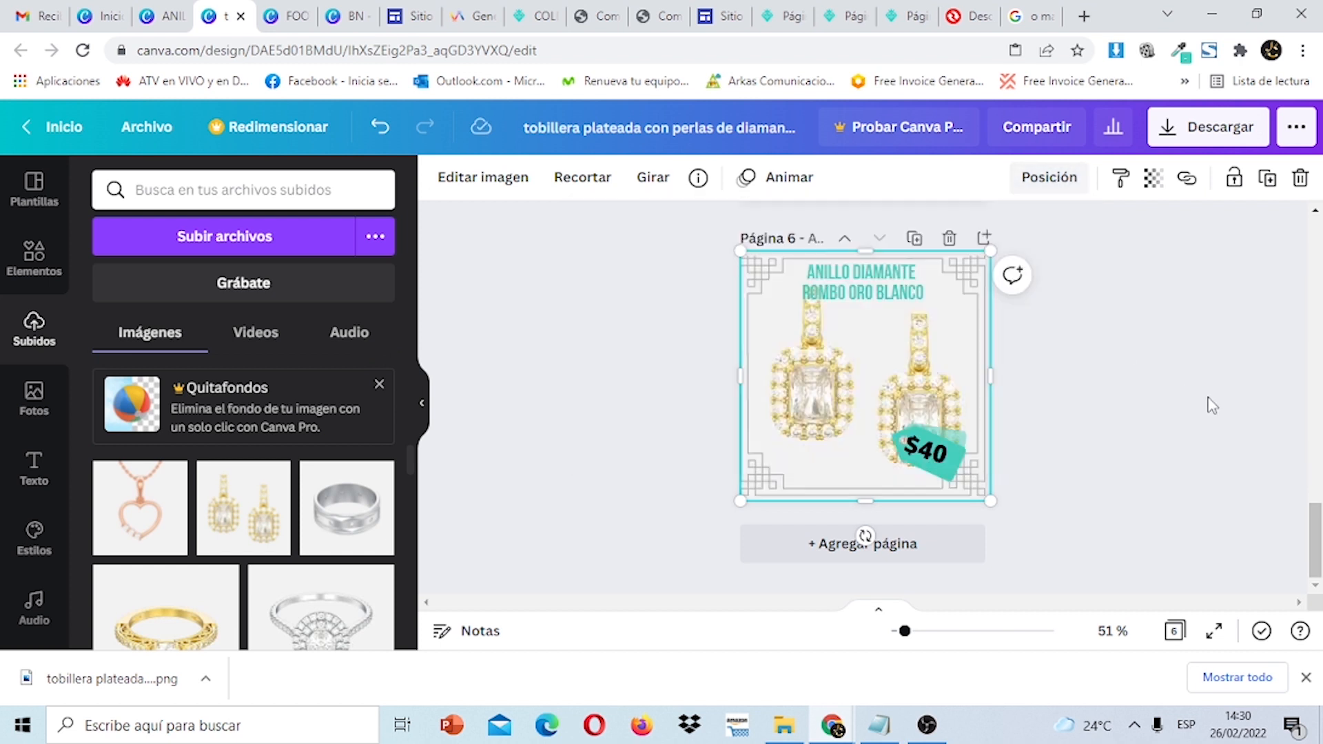
pyautogui.click(899, 298)
pyautogui.moveTo(1315, 538); pyautogui.dragTo(1313, 256)
pyautogui.click(1155, 210)
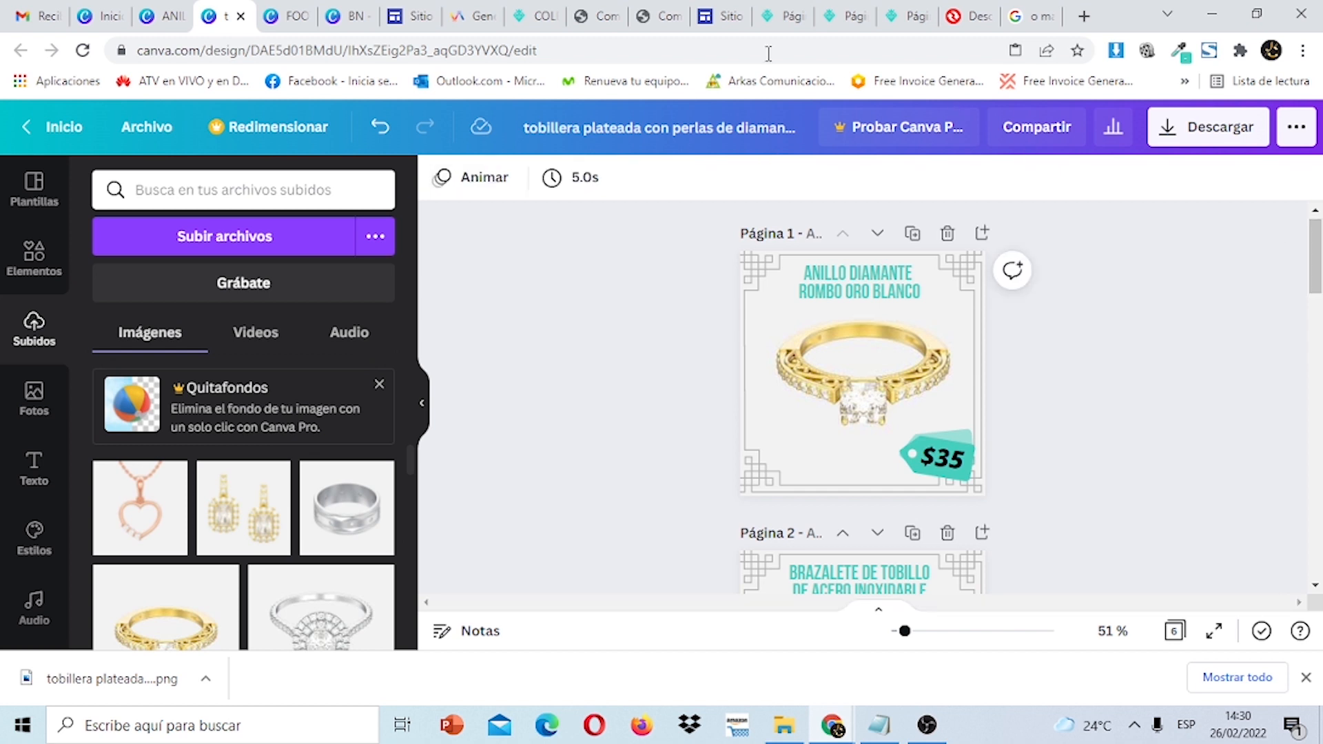
pyautogui.click(716, 26)
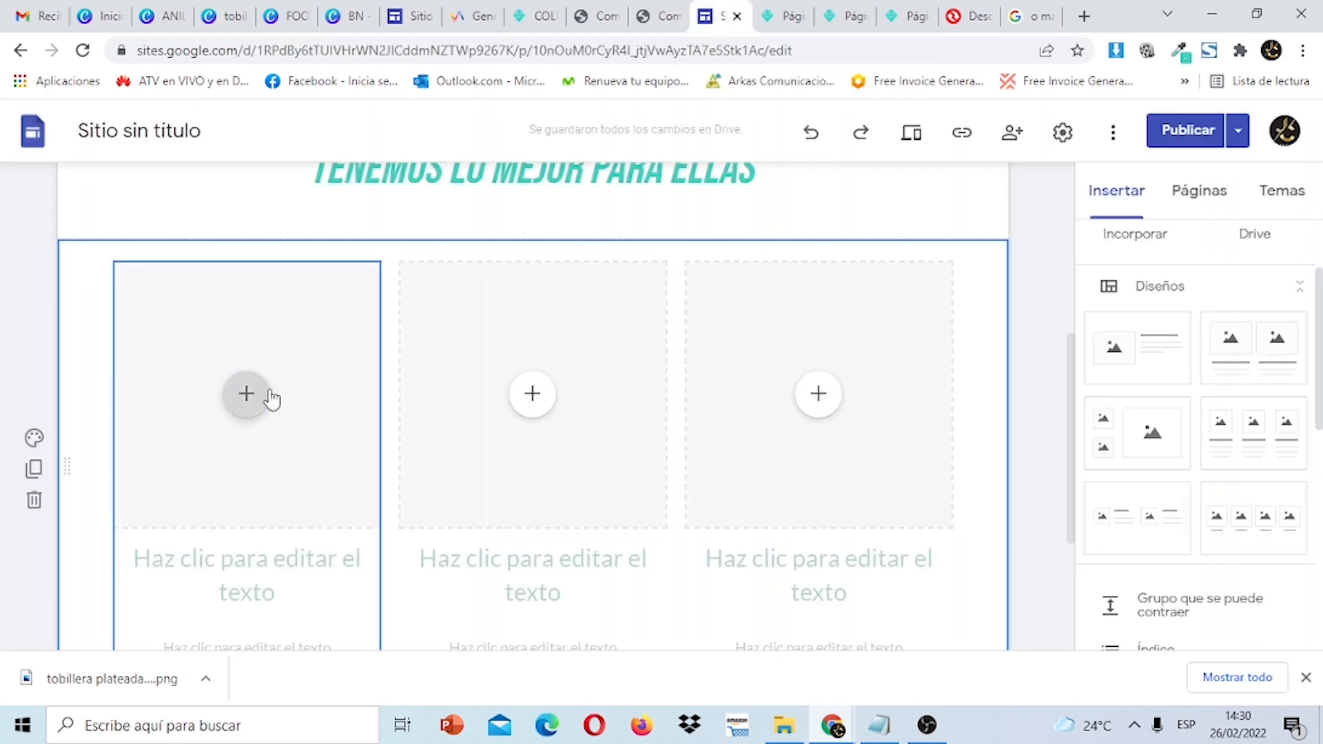
# Upload the $25 diamond ring card from Descargas > MAS ELEMENTOS into the first column and start its link.
pyautogui.click(254, 400)
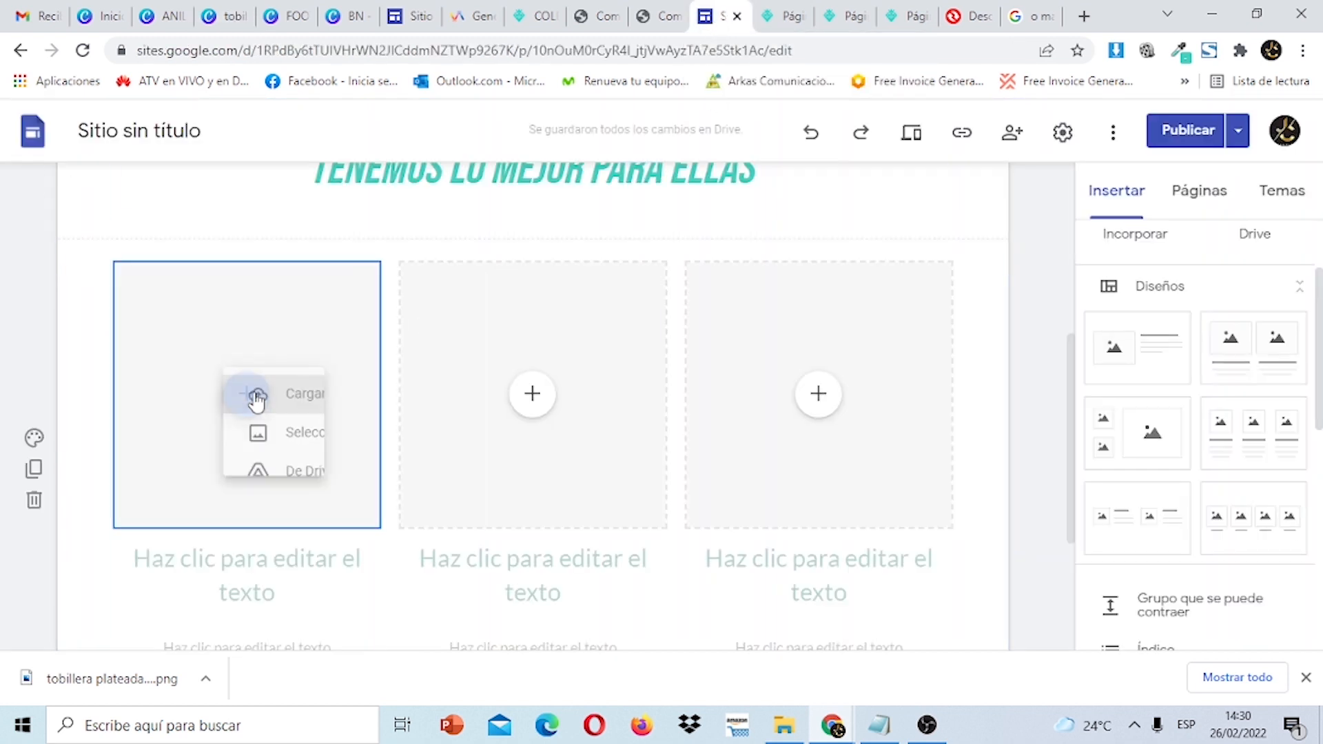
pyautogui.click(305, 403)
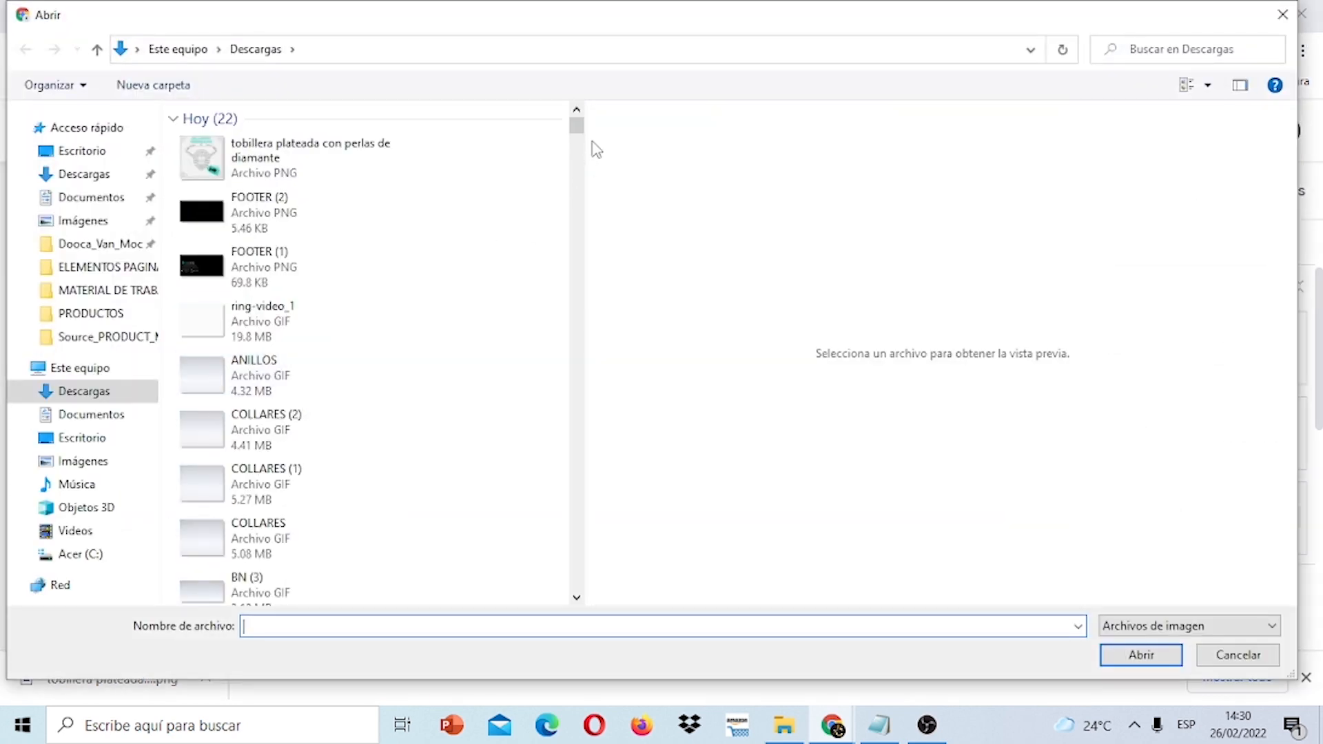
pyautogui.moveTo(580, 135); pyautogui.dragTo(580, 148)
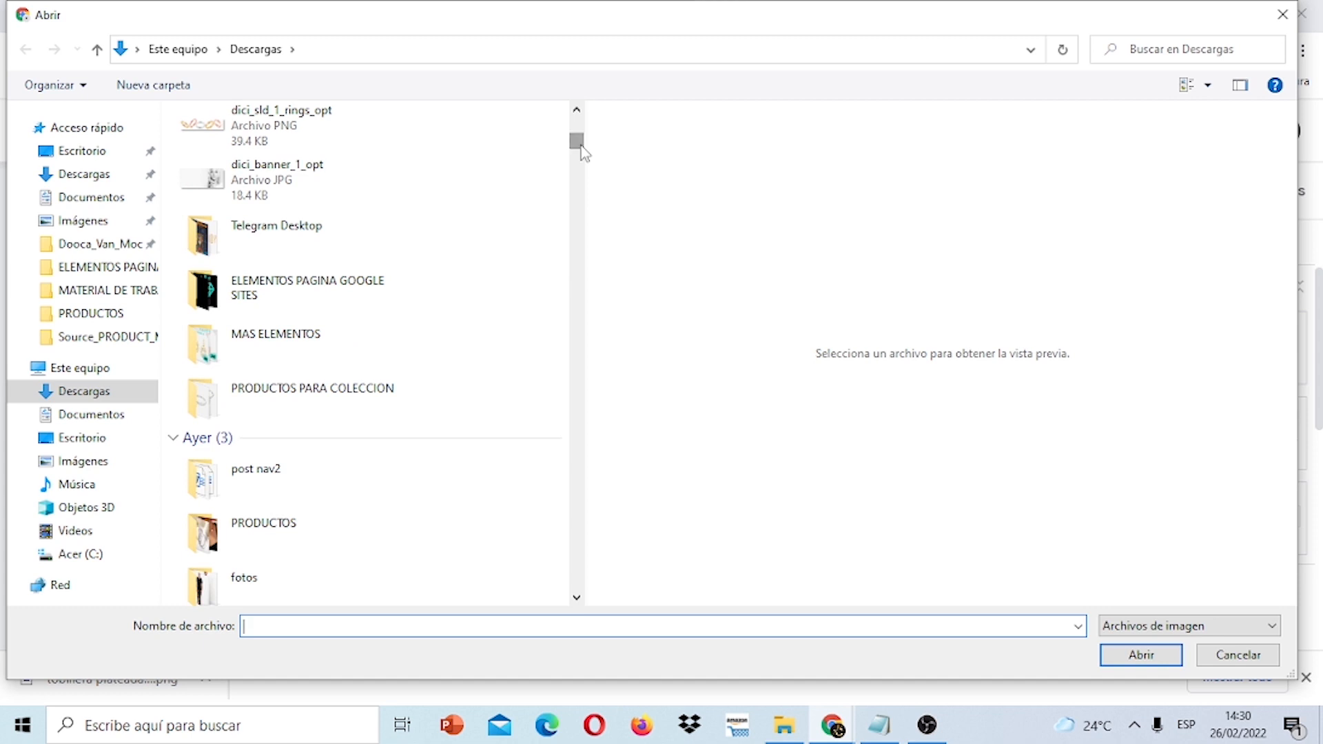
pyautogui.doubleClick(307, 389)
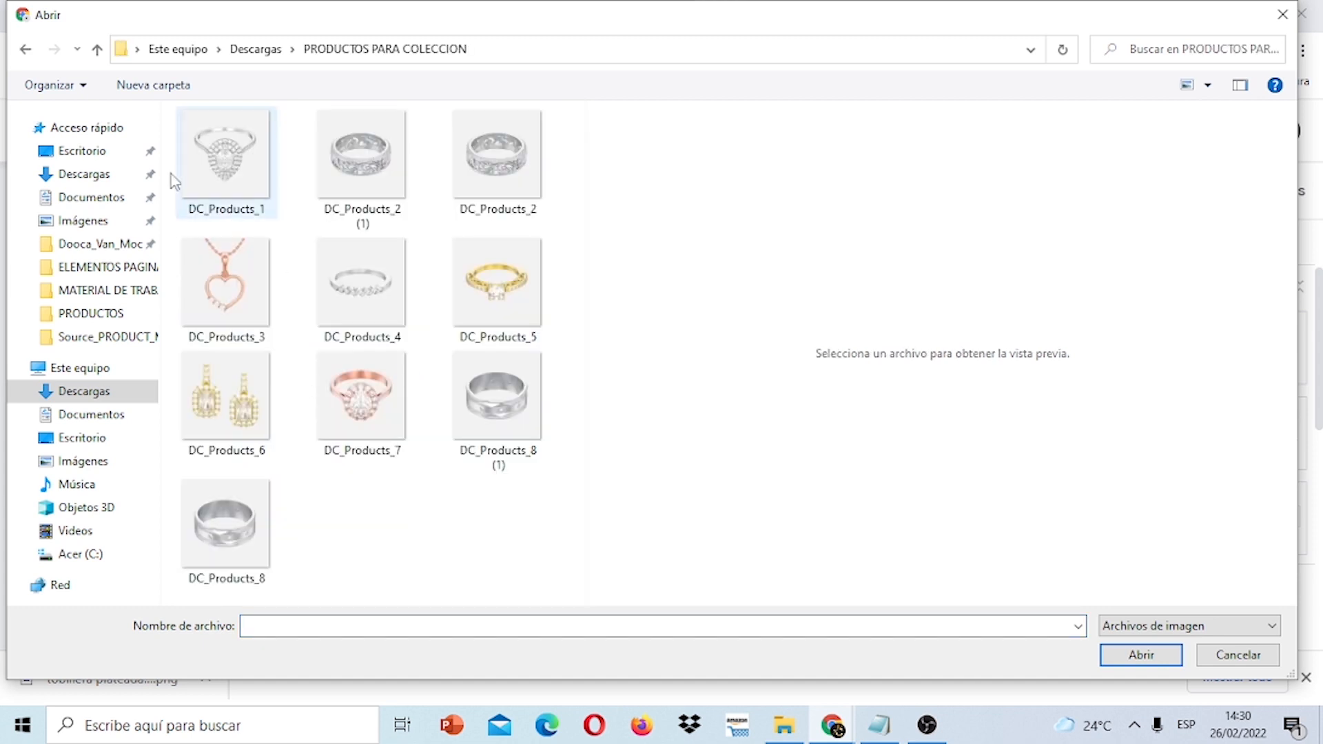
pyautogui.click(26, 51)
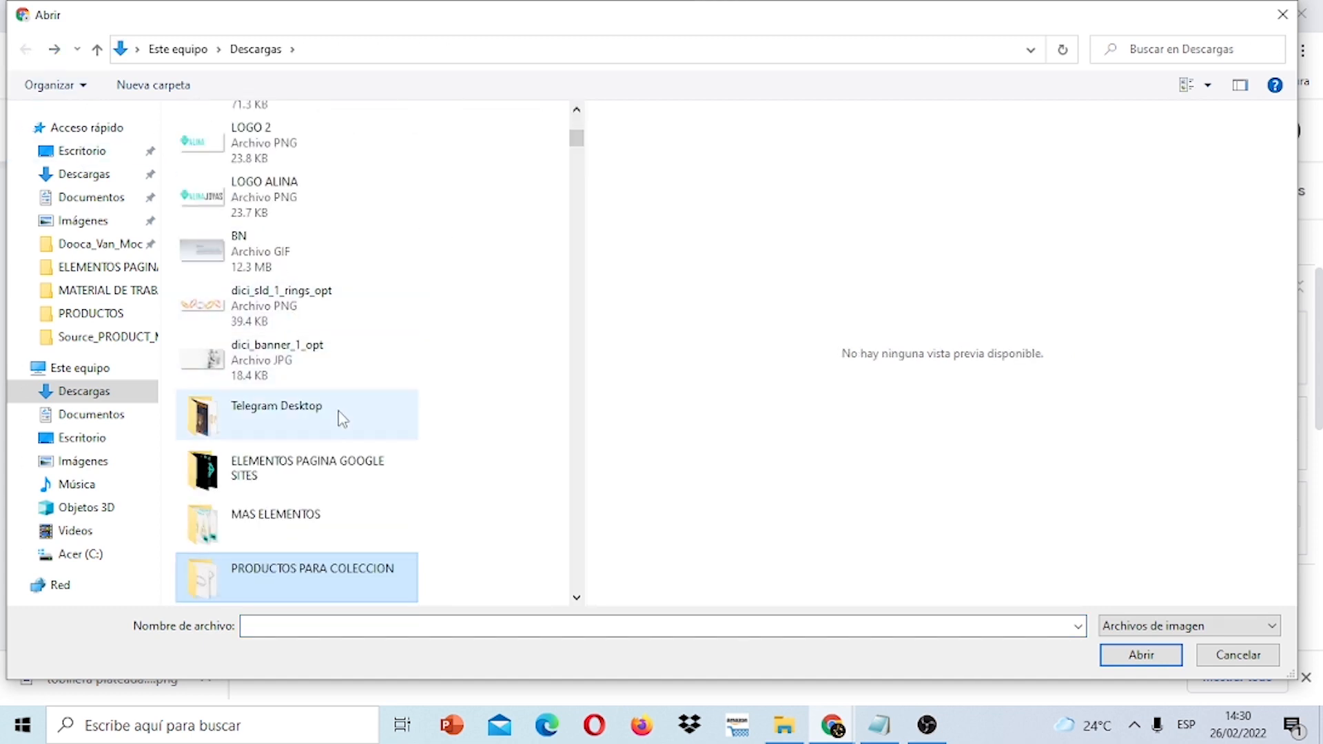
pyautogui.doubleClick(327, 525)
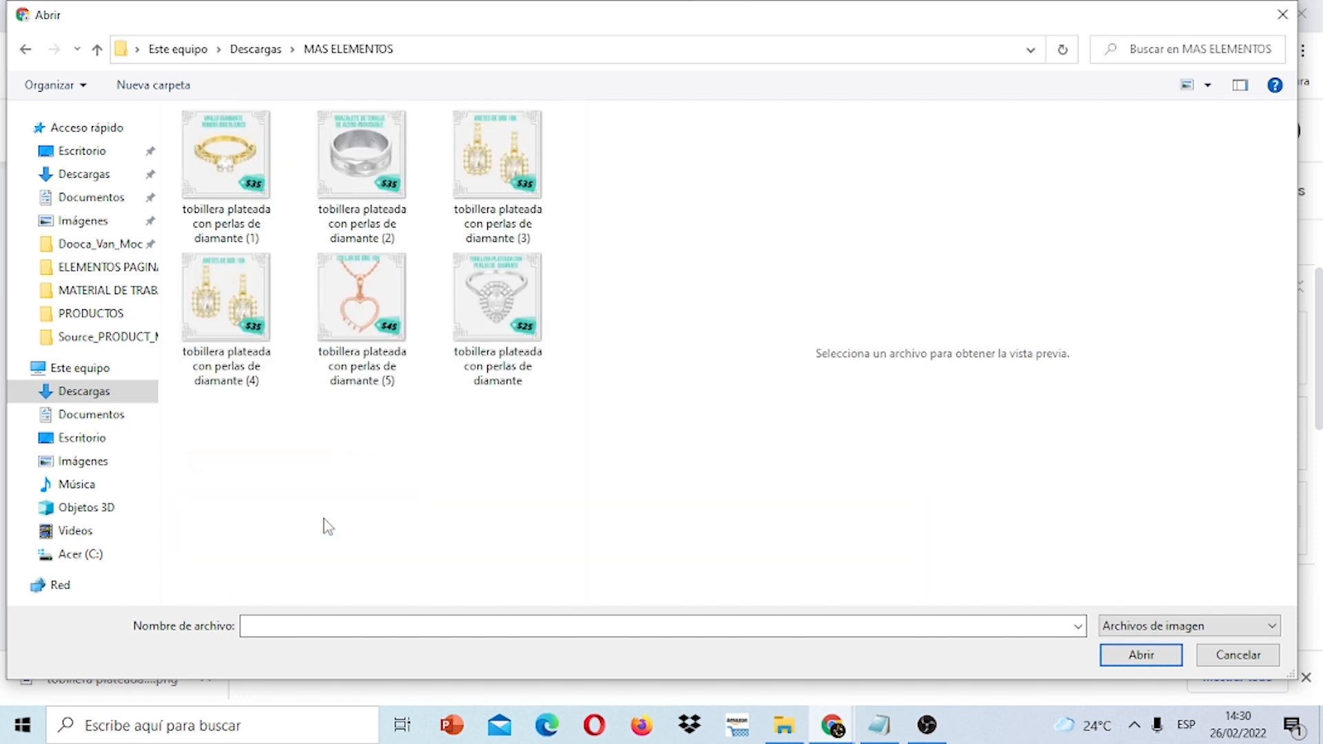
pyautogui.click(509, 339)
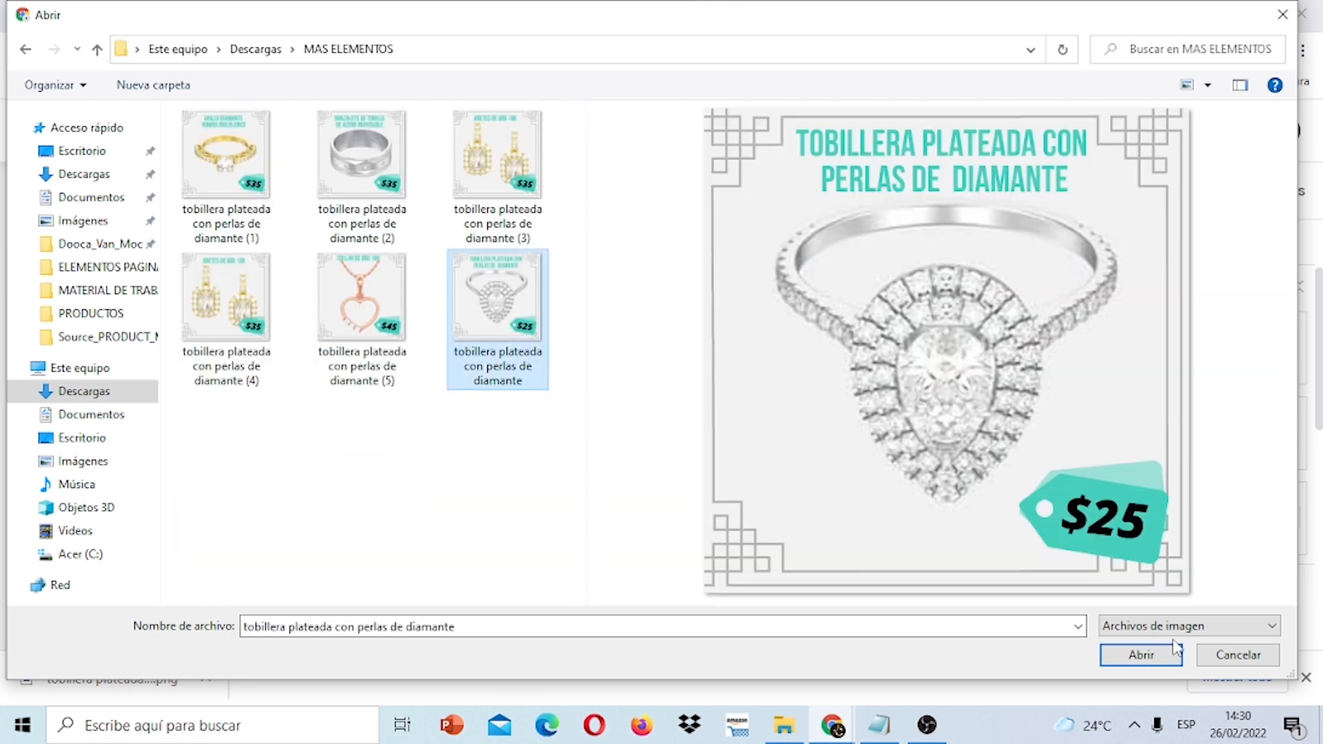
pyautogui.click(1175, 647)
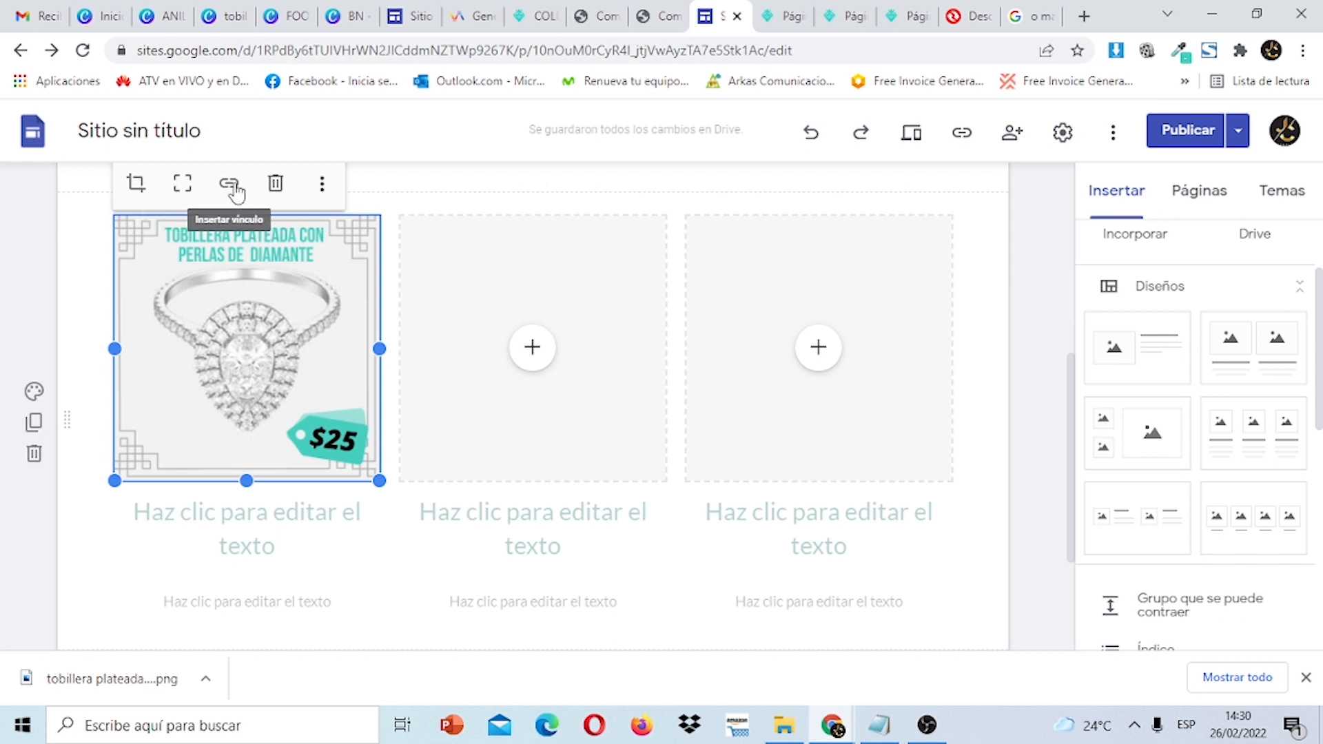
pyautogui.click(233, 188)
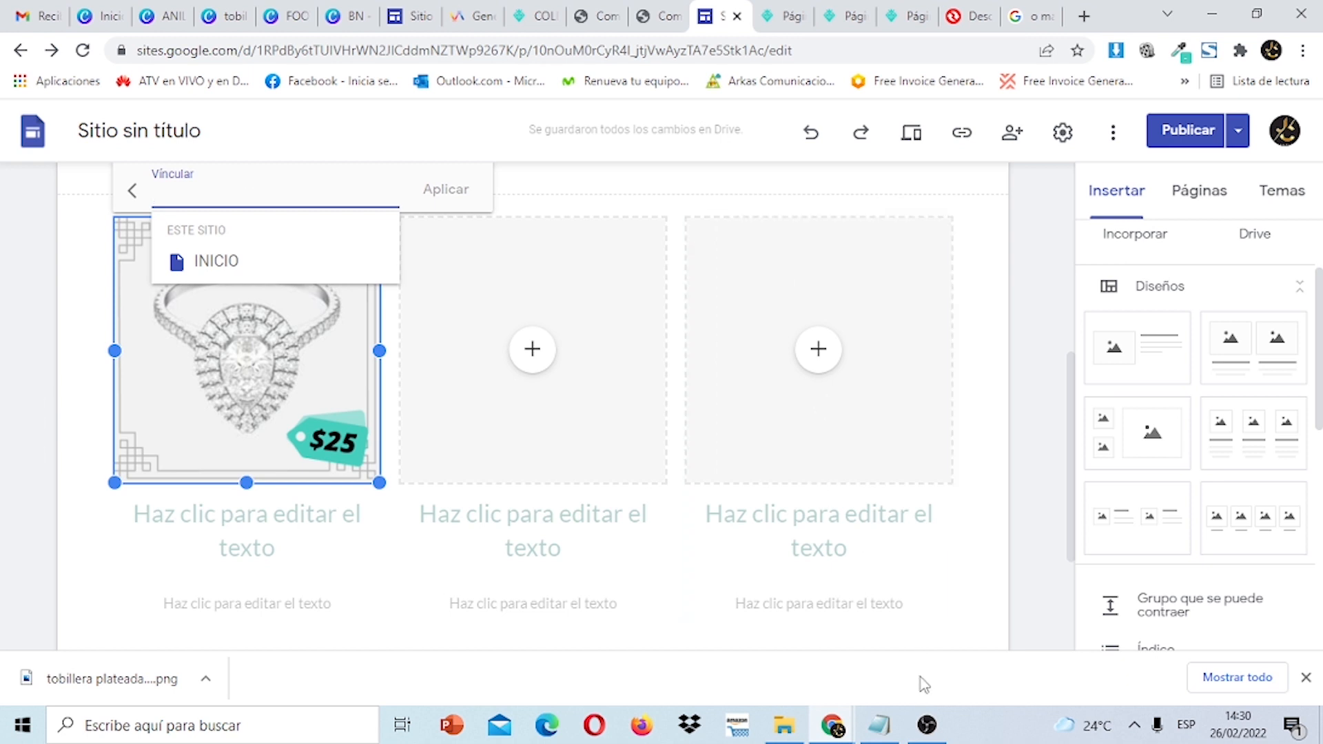
pyautogui.click(474, 20)
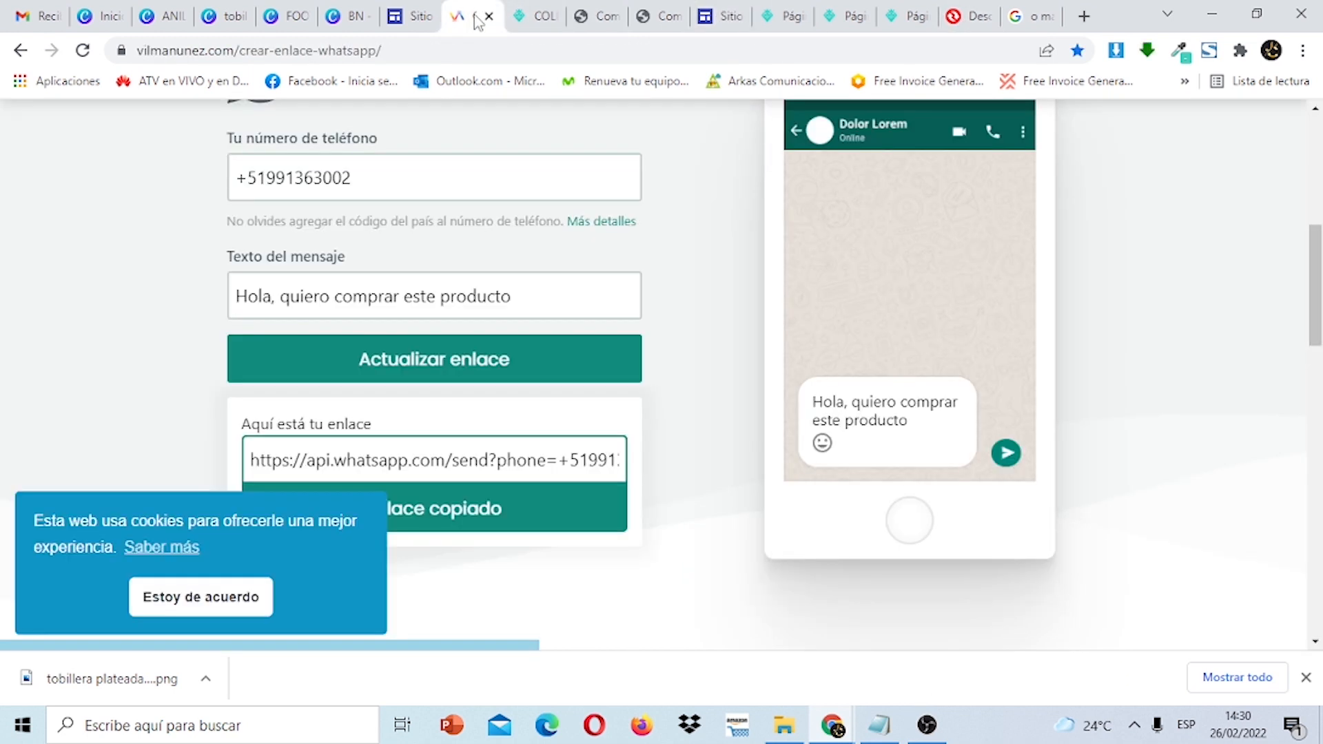
# Accept the cookie notice and copy the generated 'Hola, quiero comprar este producto' WhatsApp link.
pyautogui.click(239, 607)
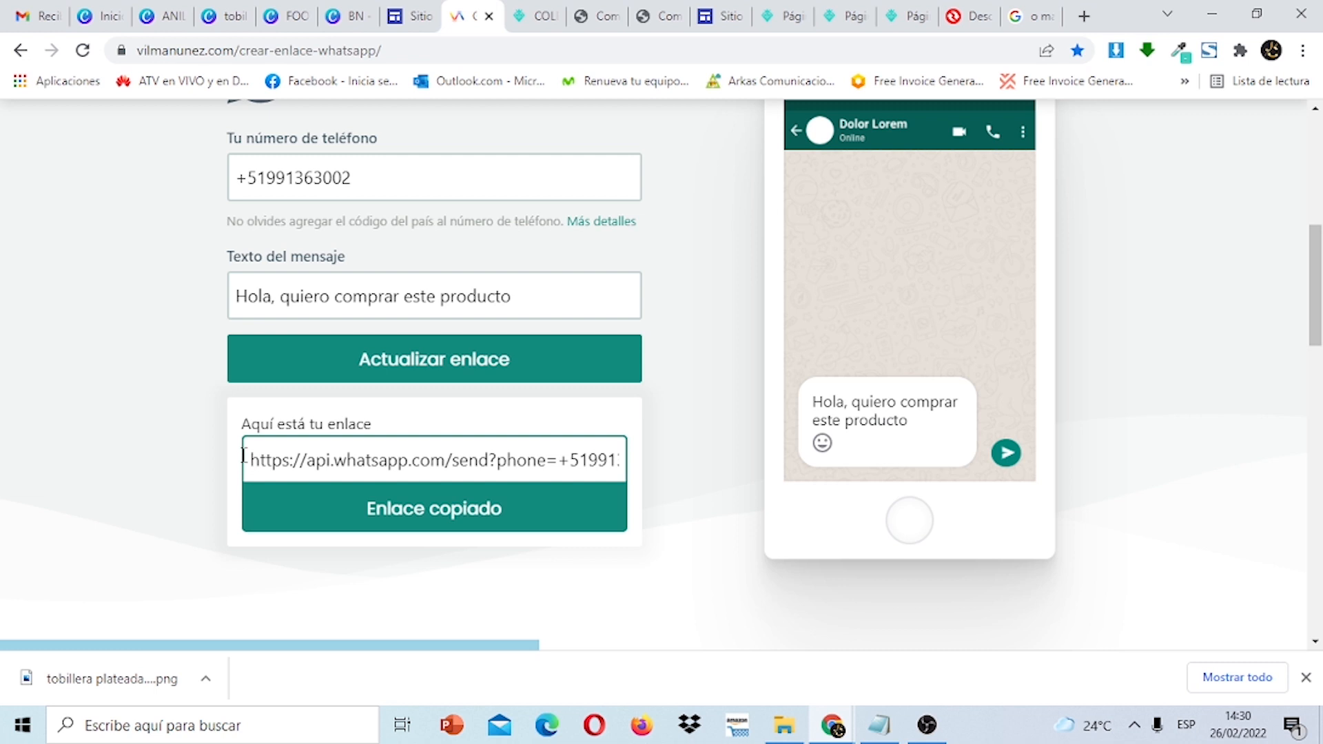
pyautogui.moveTo(243, 454); pyautogui.dragTo(723, 488)
pyautogui.rightClick(608, 466)
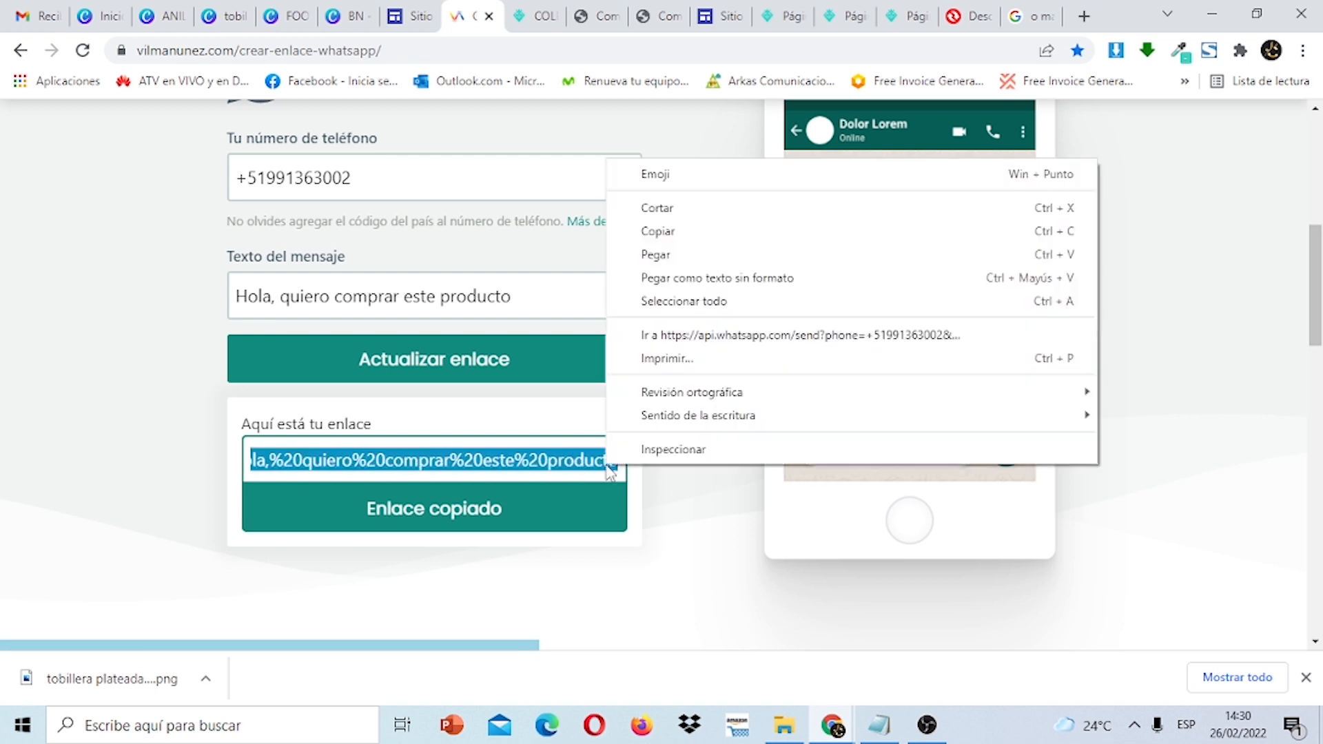
pyautogui.click(724, 239)
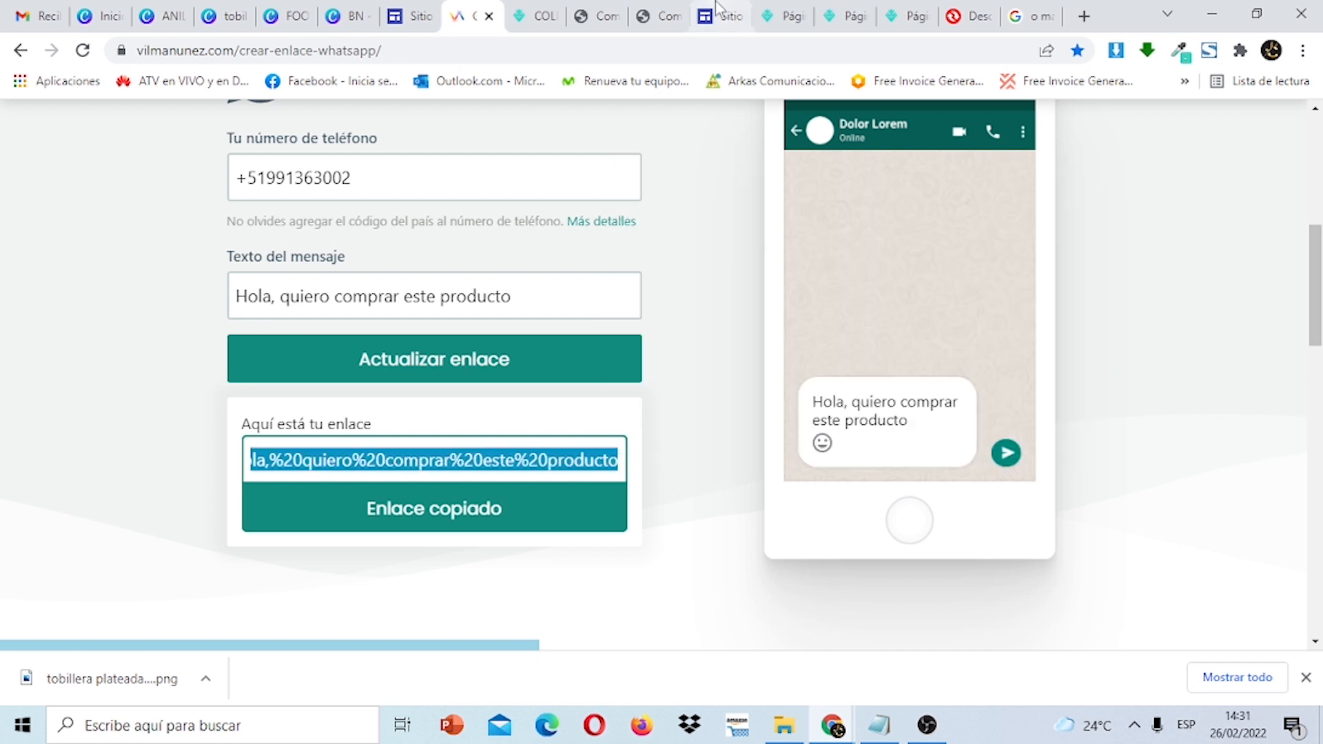
pyautogui.click(720, 16)
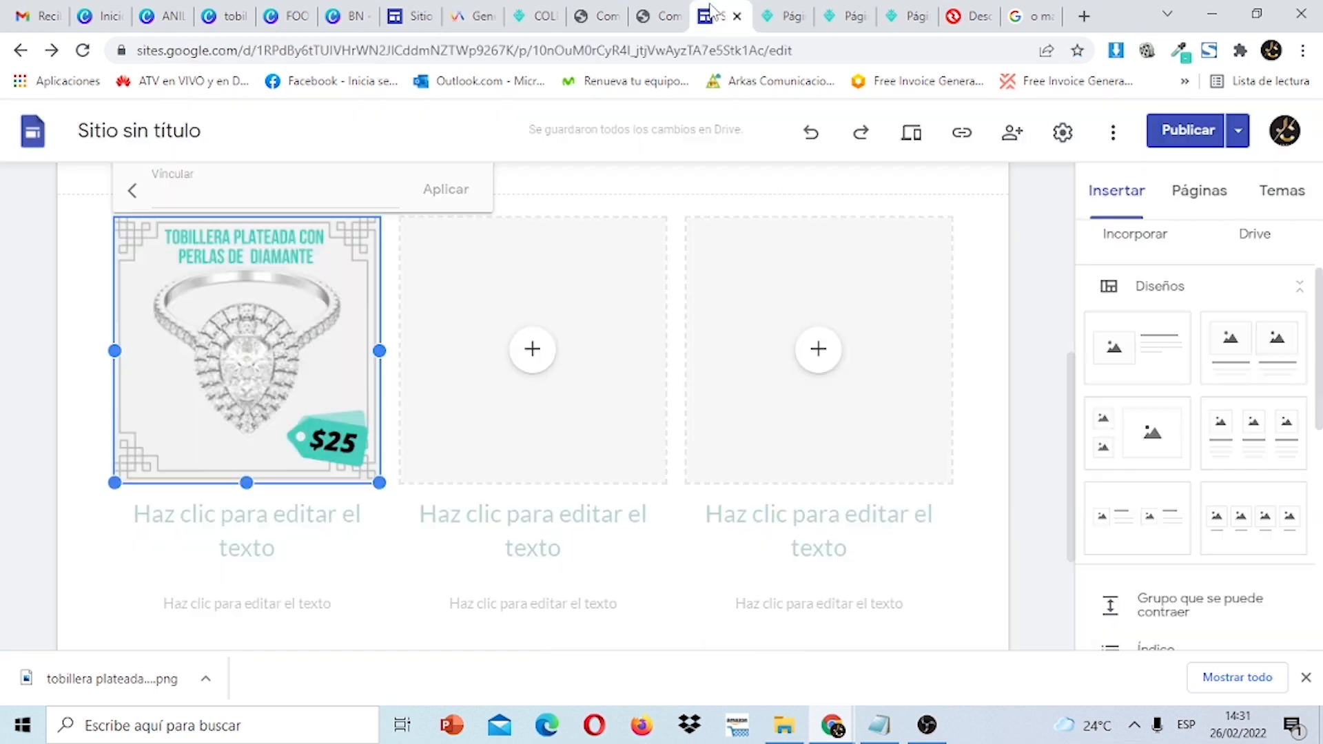
# Paste the WhatsApp link onto the $25 ring image and apply it.
pyautogui.rightClick(258, 189)
pyautogui.click(332, 330)
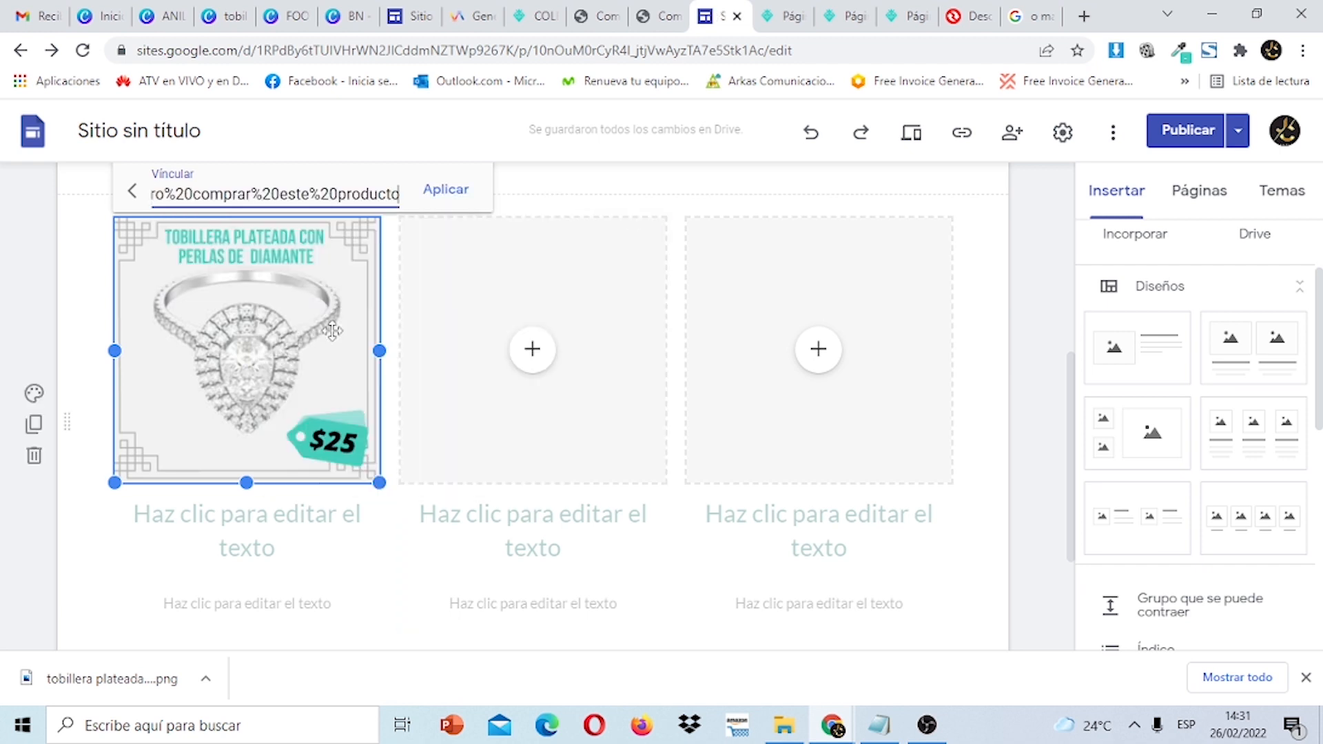
pyautogui.click(447, 188)
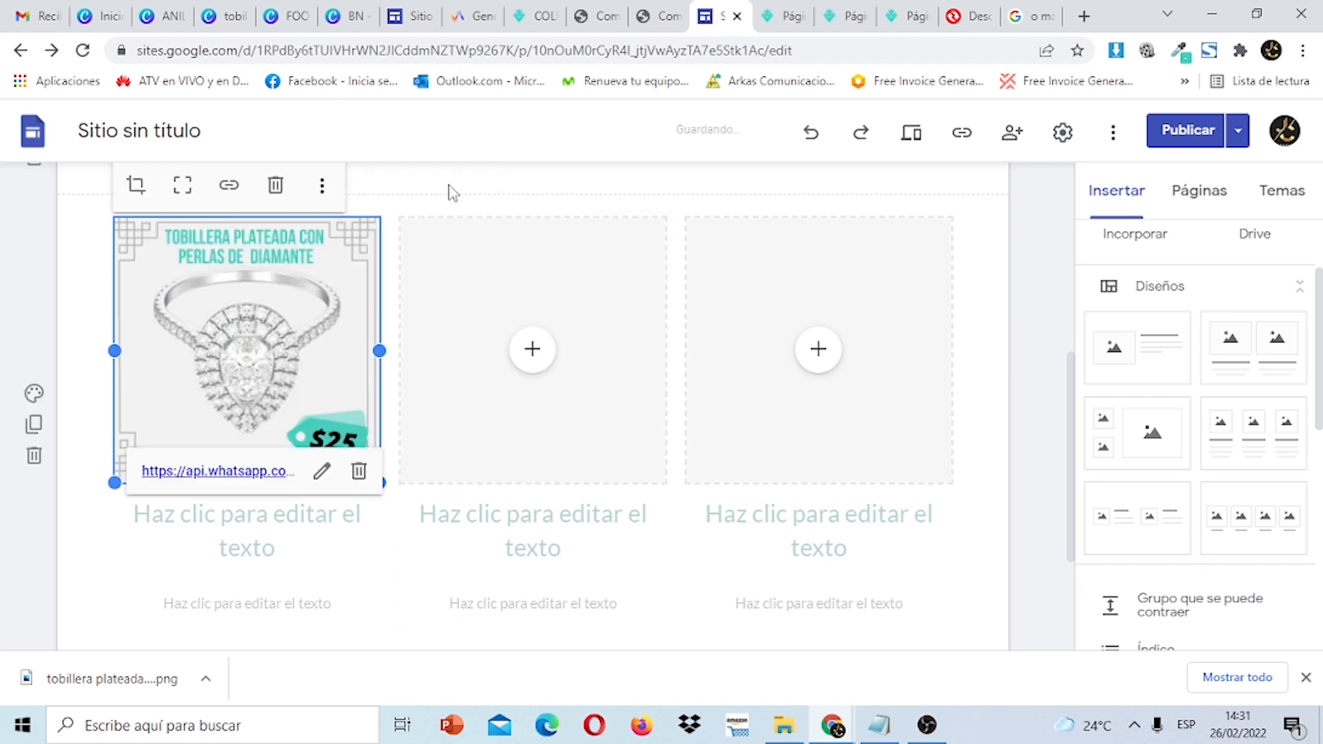
# Upload the ARETES DE ORO 18K $35 earrings card to the middle column and link it to WhatsApp.
pyautogui.click(533, 349)
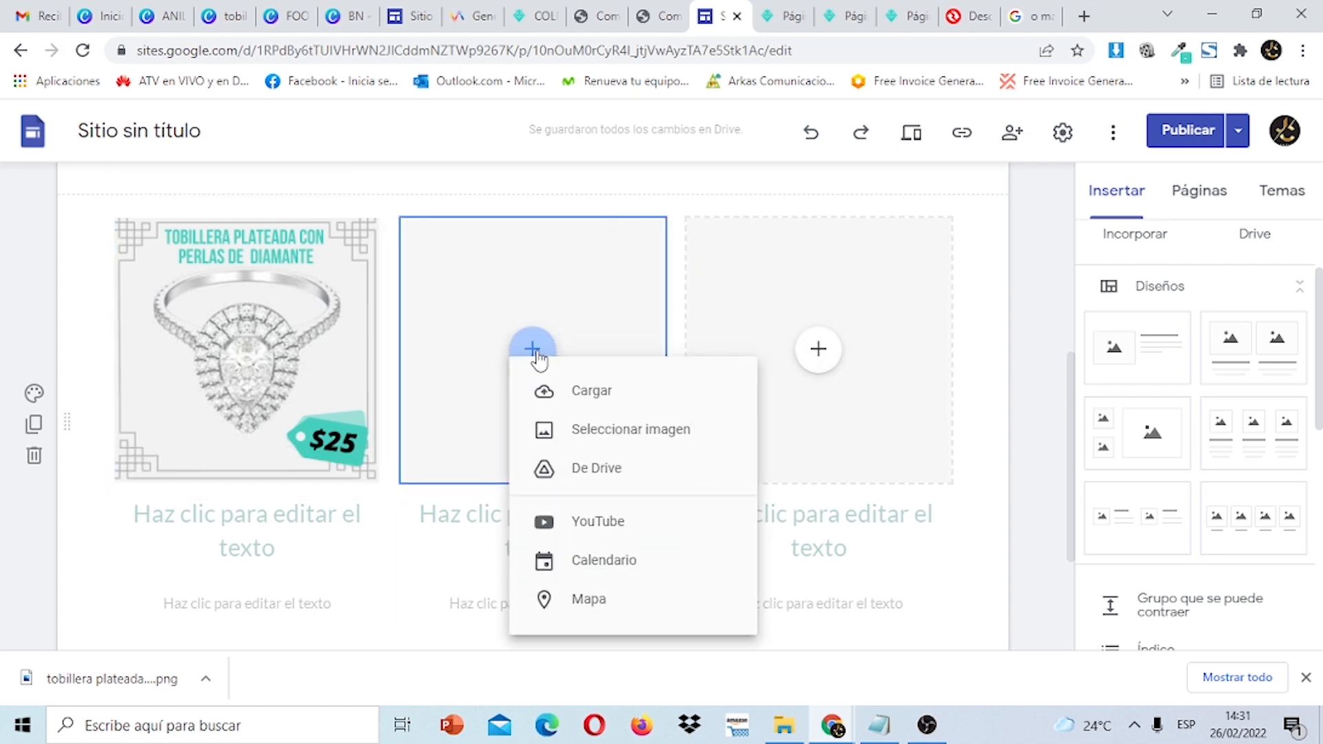
pyautogui.click(620, 403)
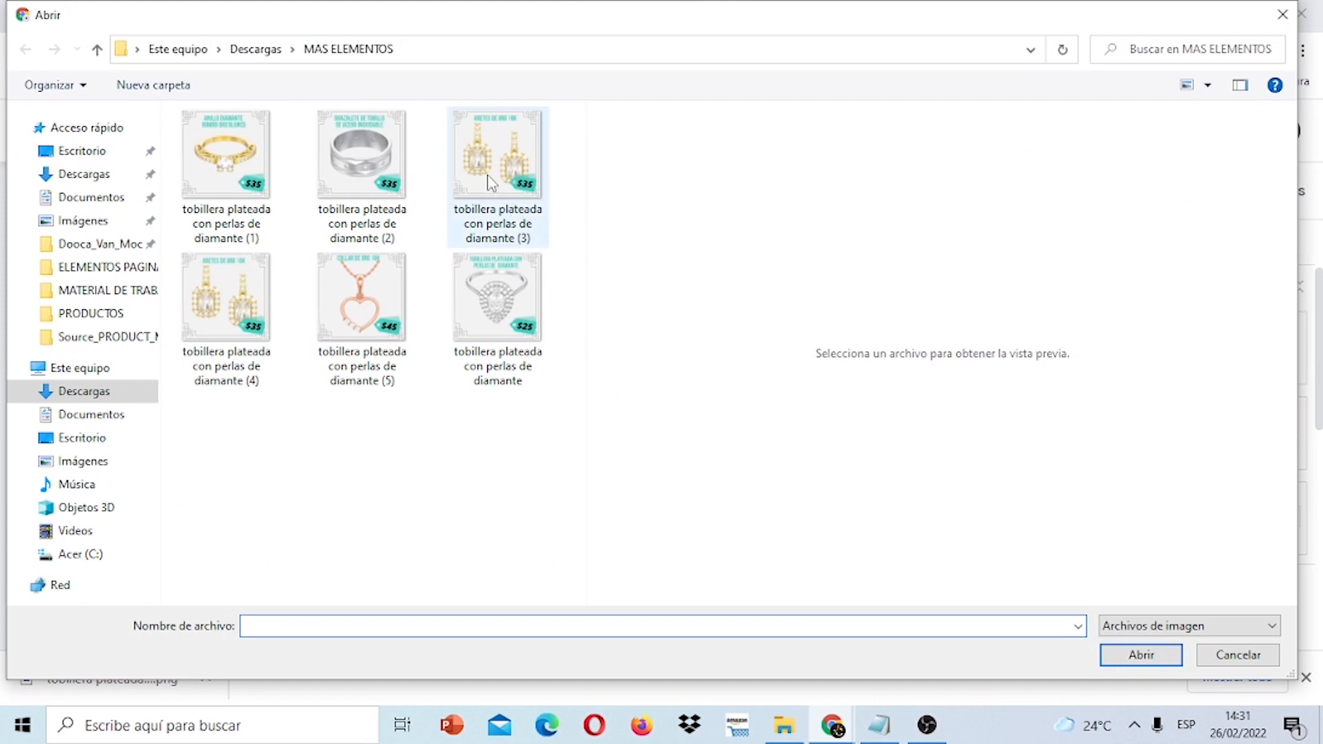
pyautogui.click(490, 180)
pyautogui.click(1123, 659)
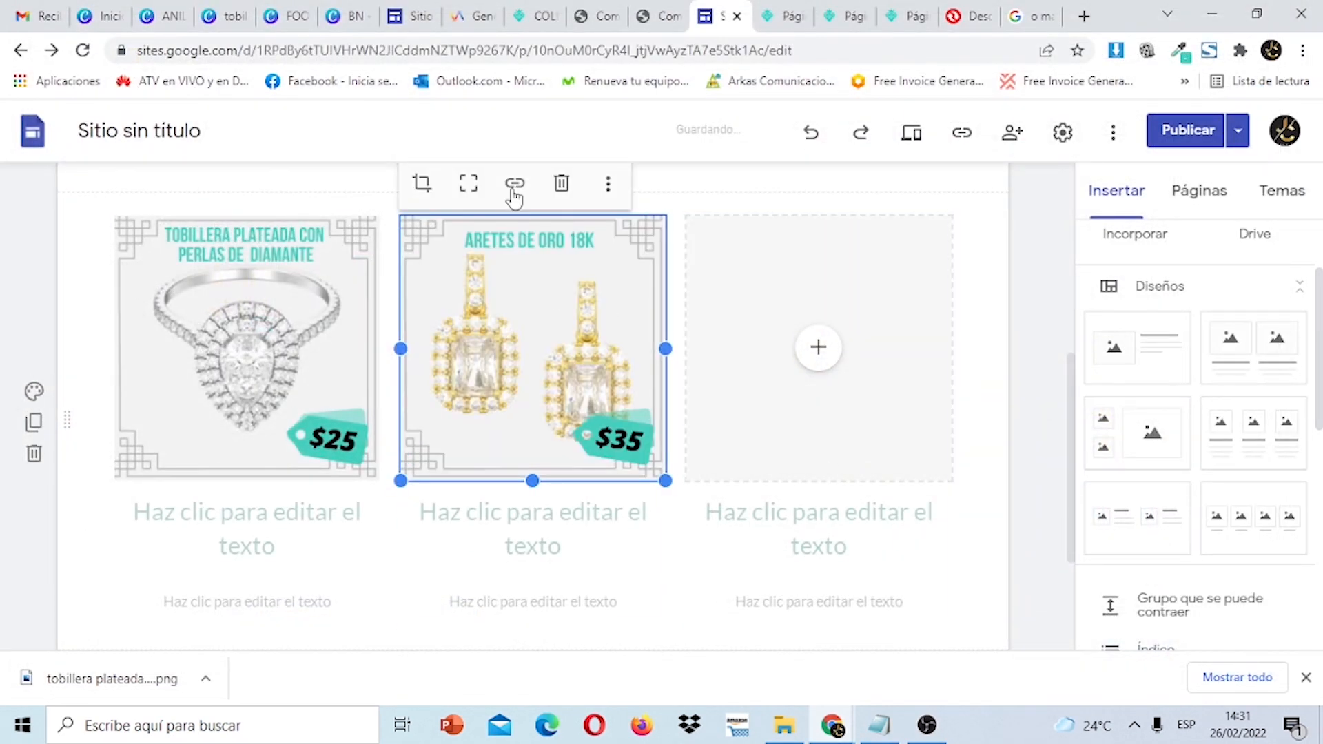
pyautogui.click(514, 186)
pyautogui.rightClick(509, 197)
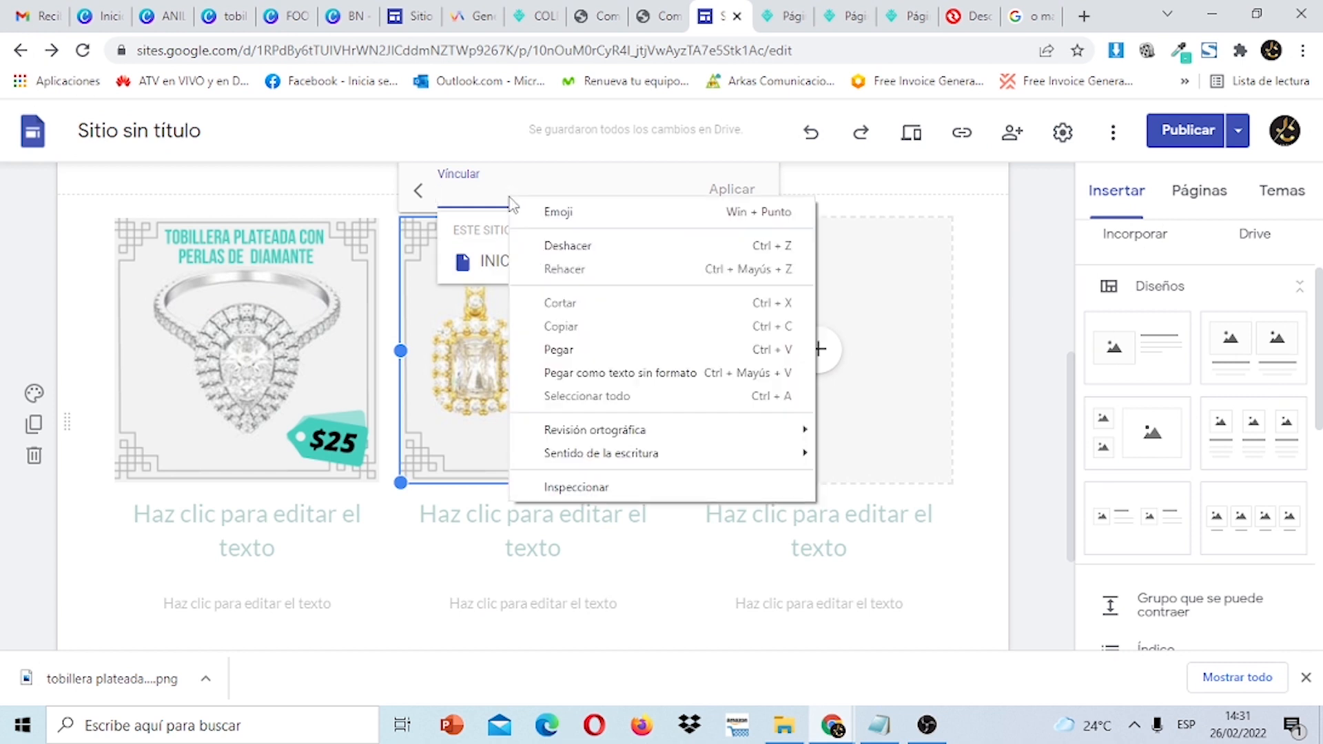
pyautogui.click(608, 350)
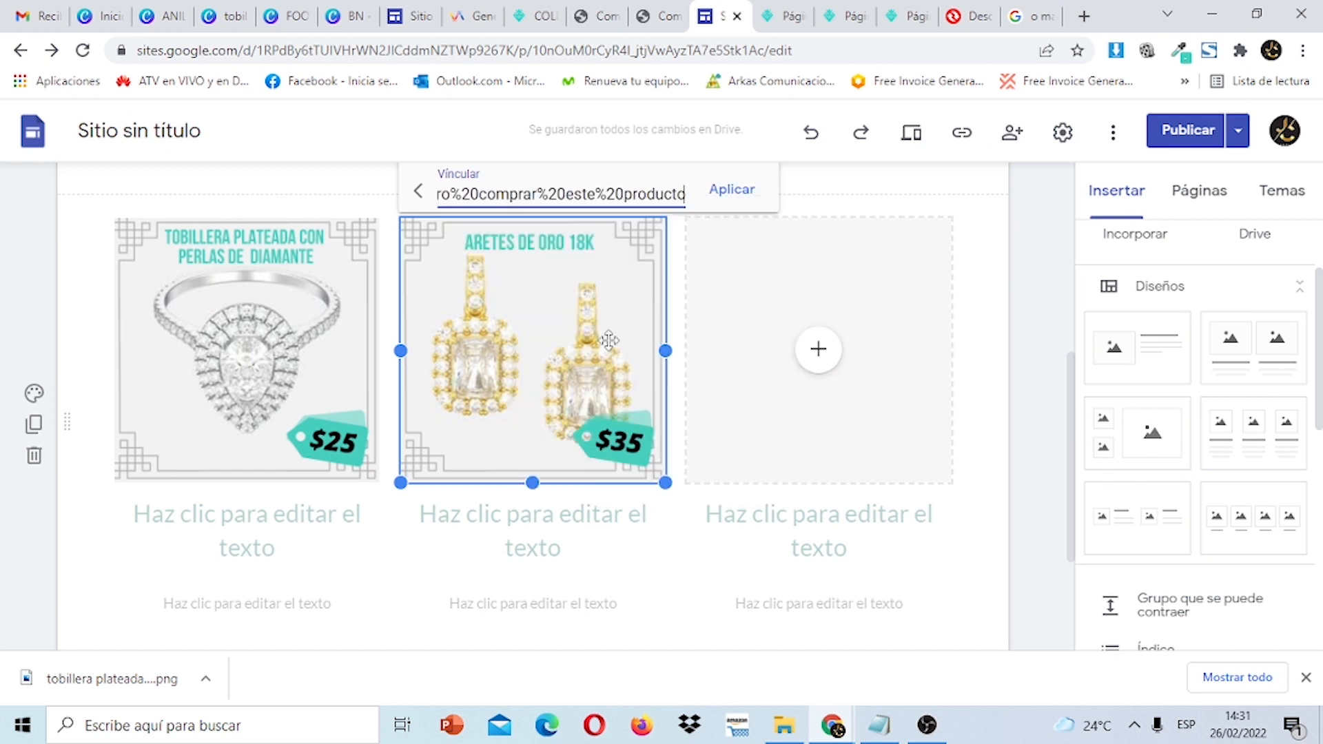
pyautogui.click(722, 194)
pyautogui.click(803, 274)
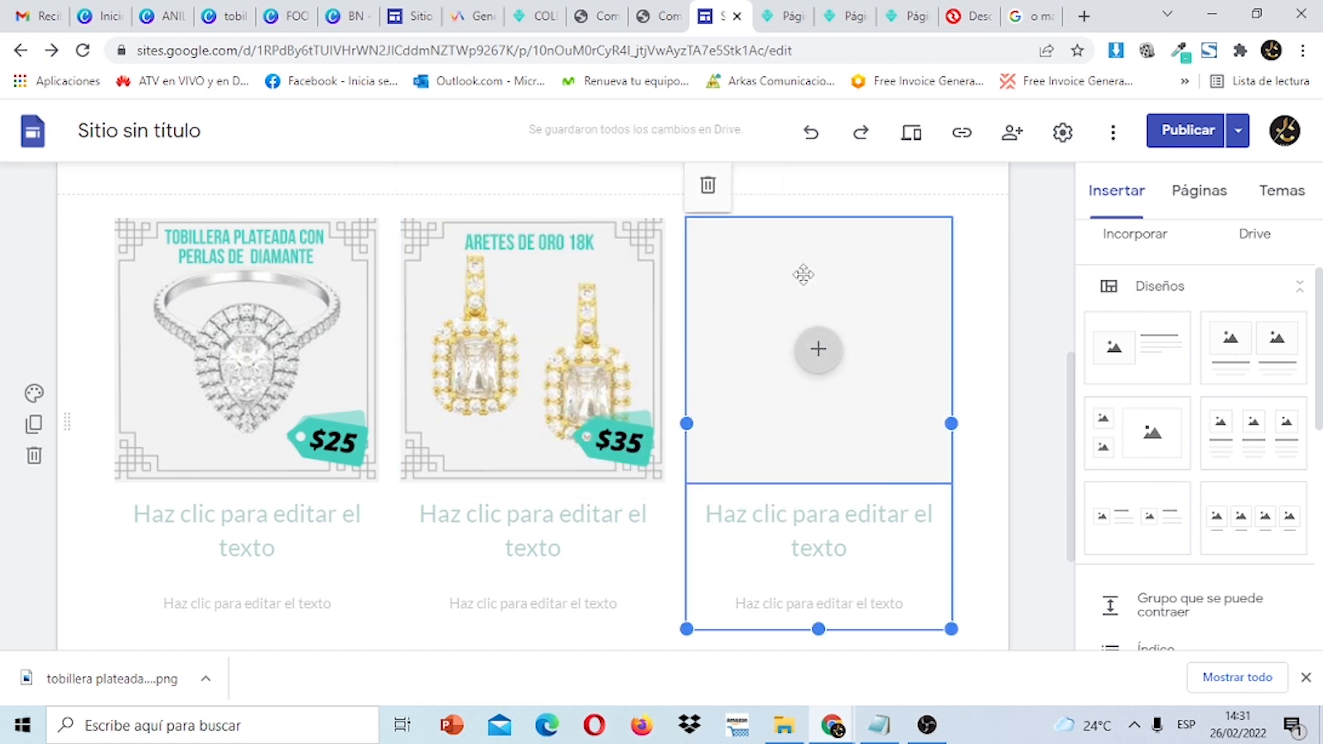
# Upload the COLLAR DE ORO 18K $45 necklace card (file 5) to column three and link it to WhatsApp.
pyautogui.click(854, 335)
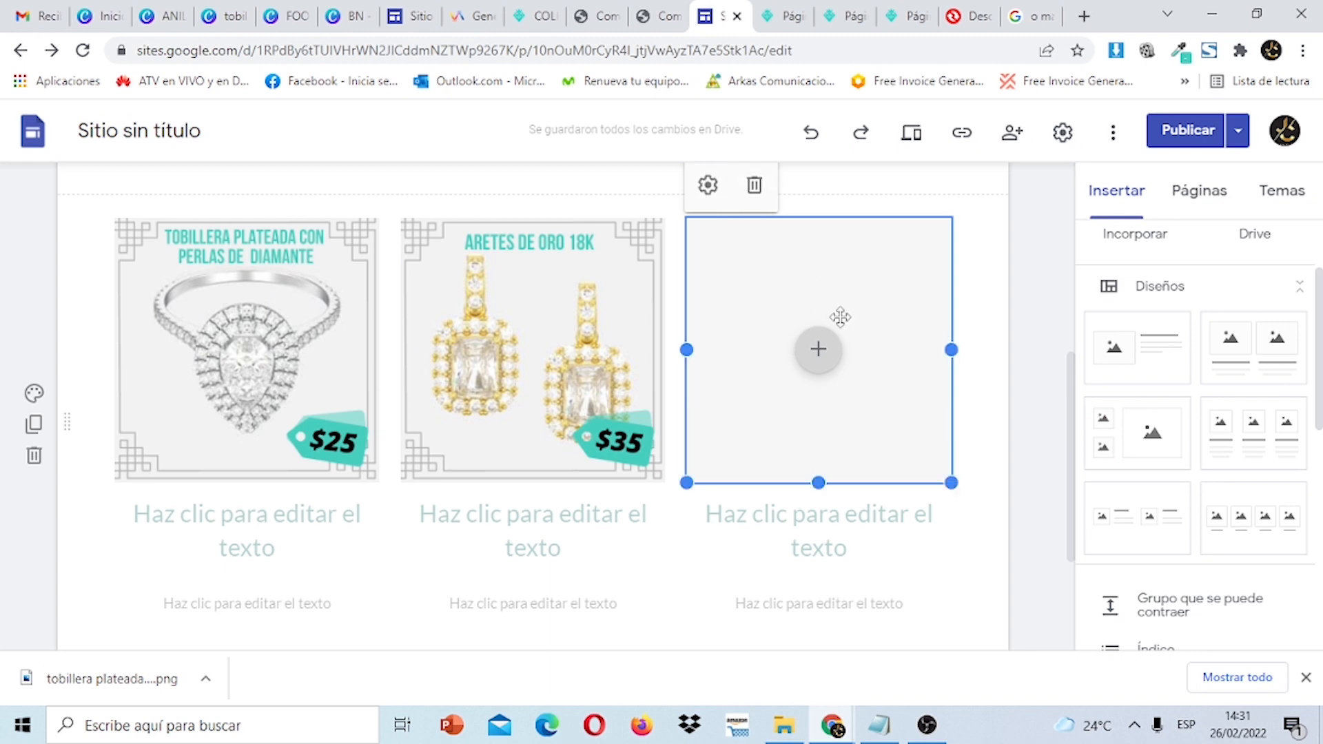
pyautogui.click(818, 349)
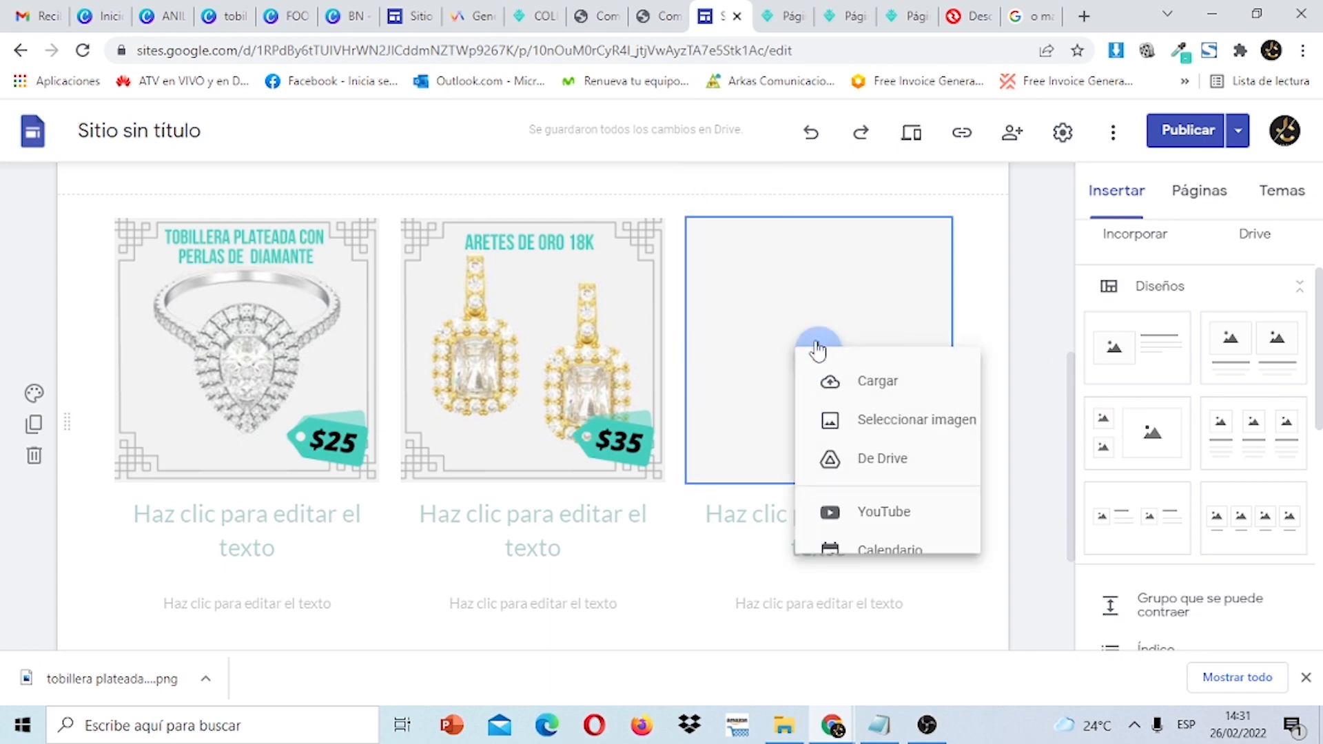
pyautogui.click(883, 393)
pyautogui.click(341, 312)
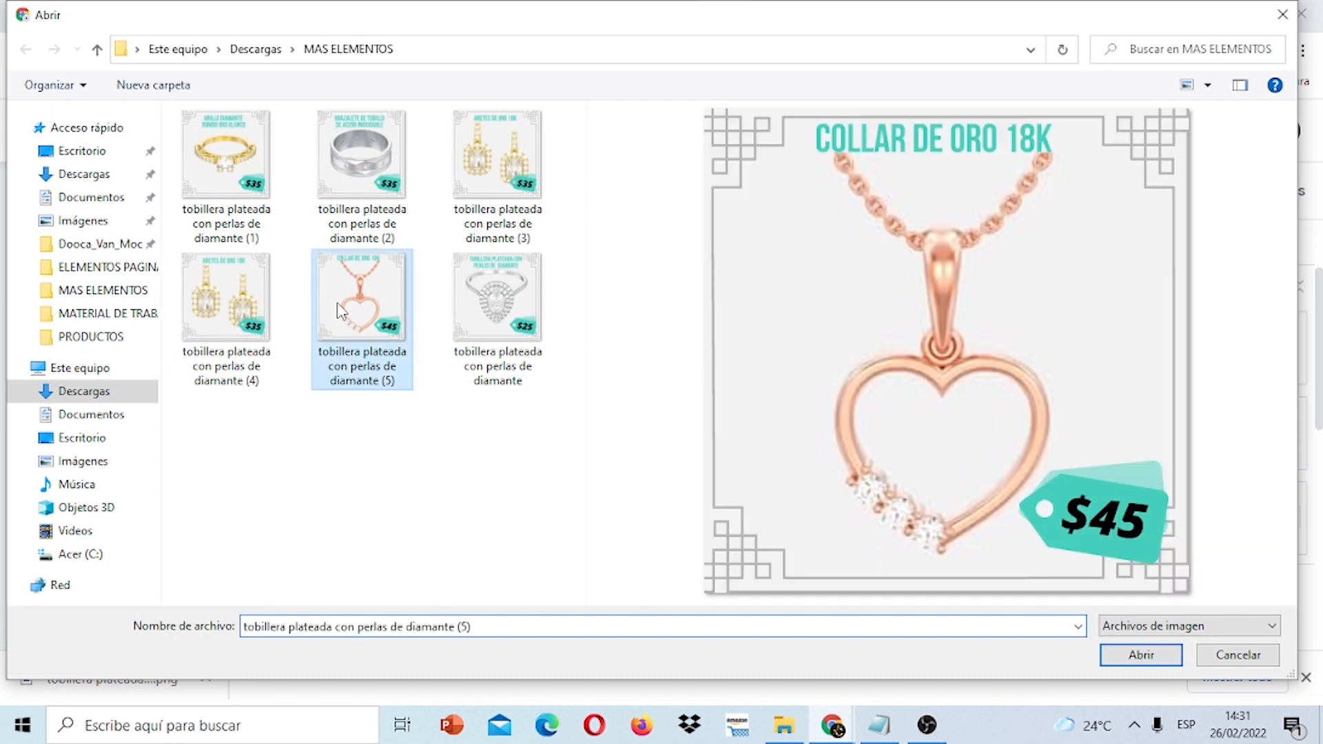
pyautogui.click(1140, 654)
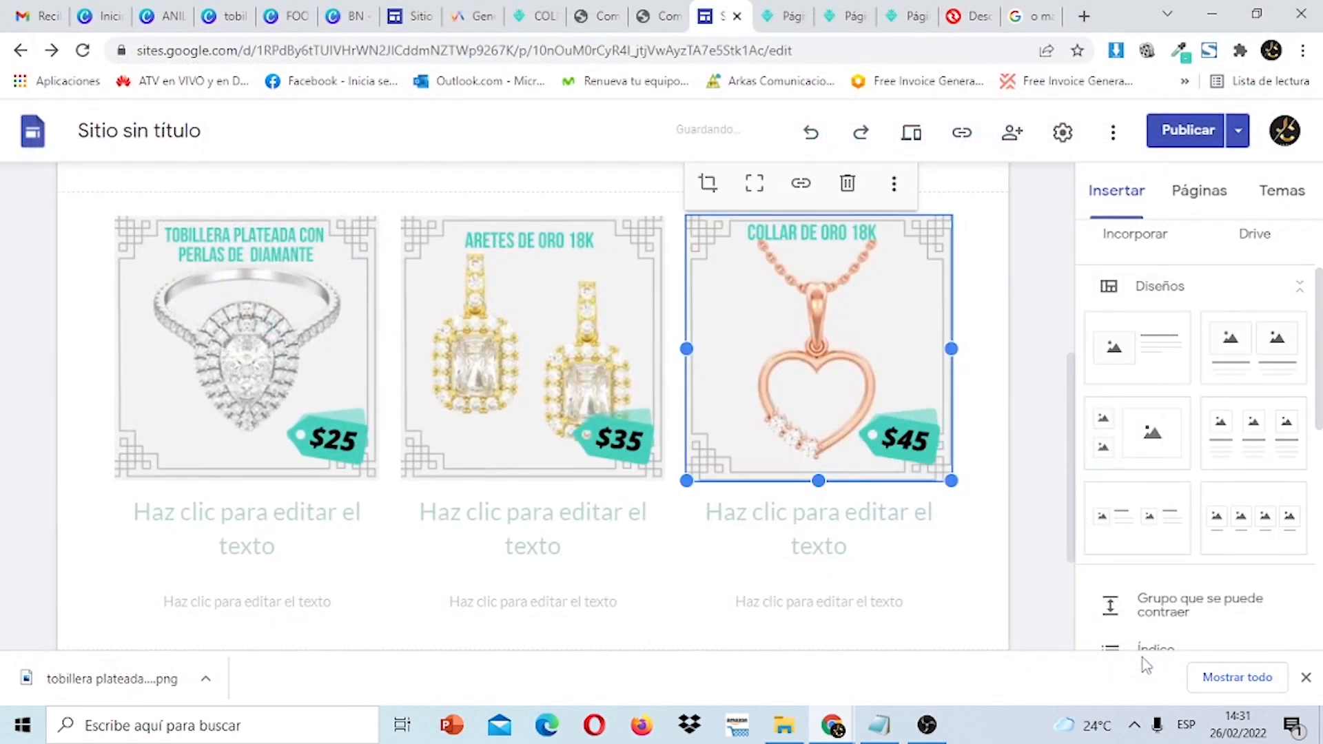
pyautogui.click(800, 184)
pyautogui.rightClick(810, 194)
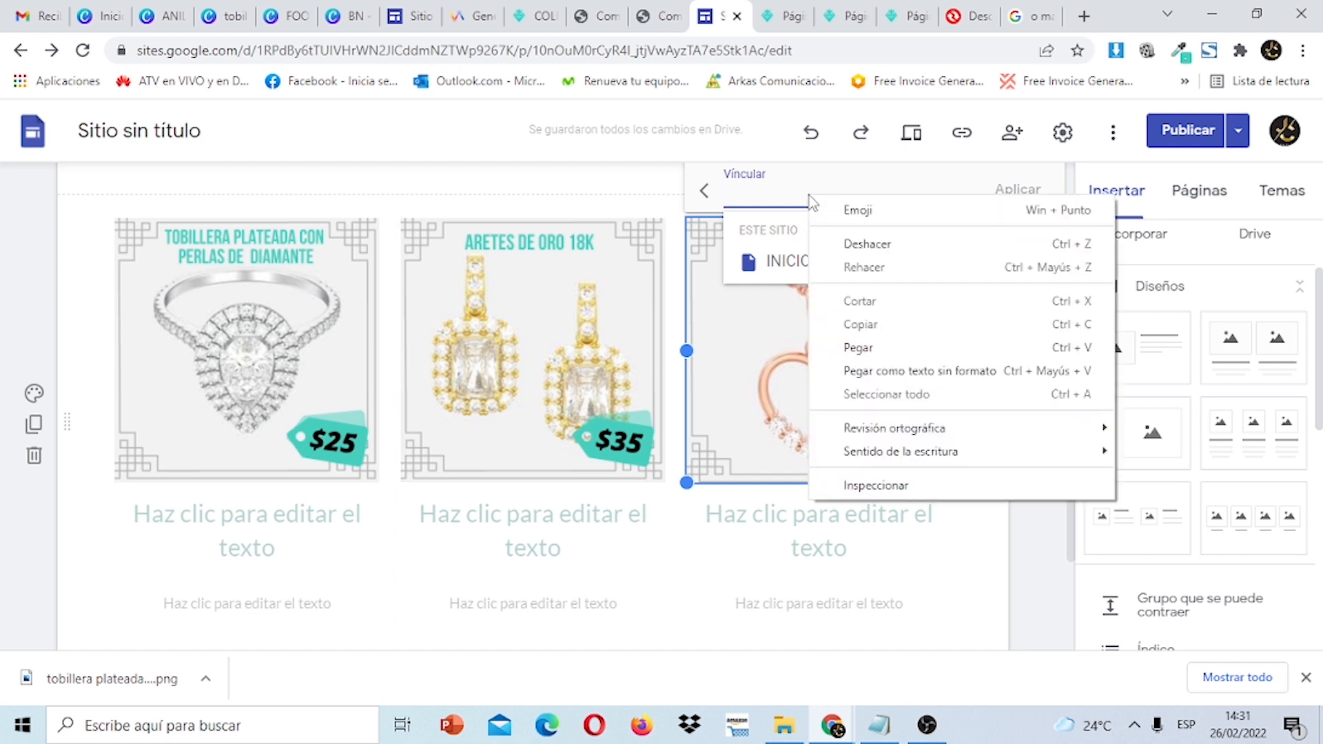
pyautogui.click(894, 349)
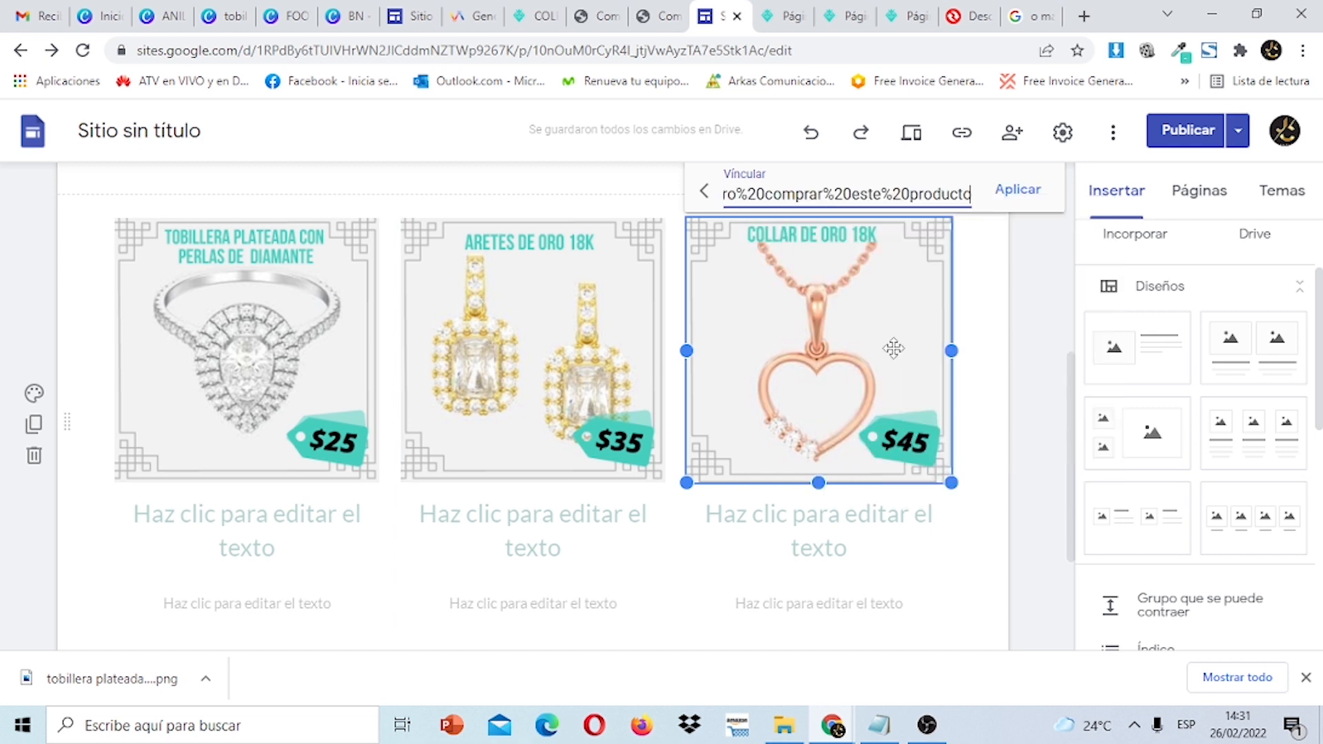
pyautogui.click(1017, 195)
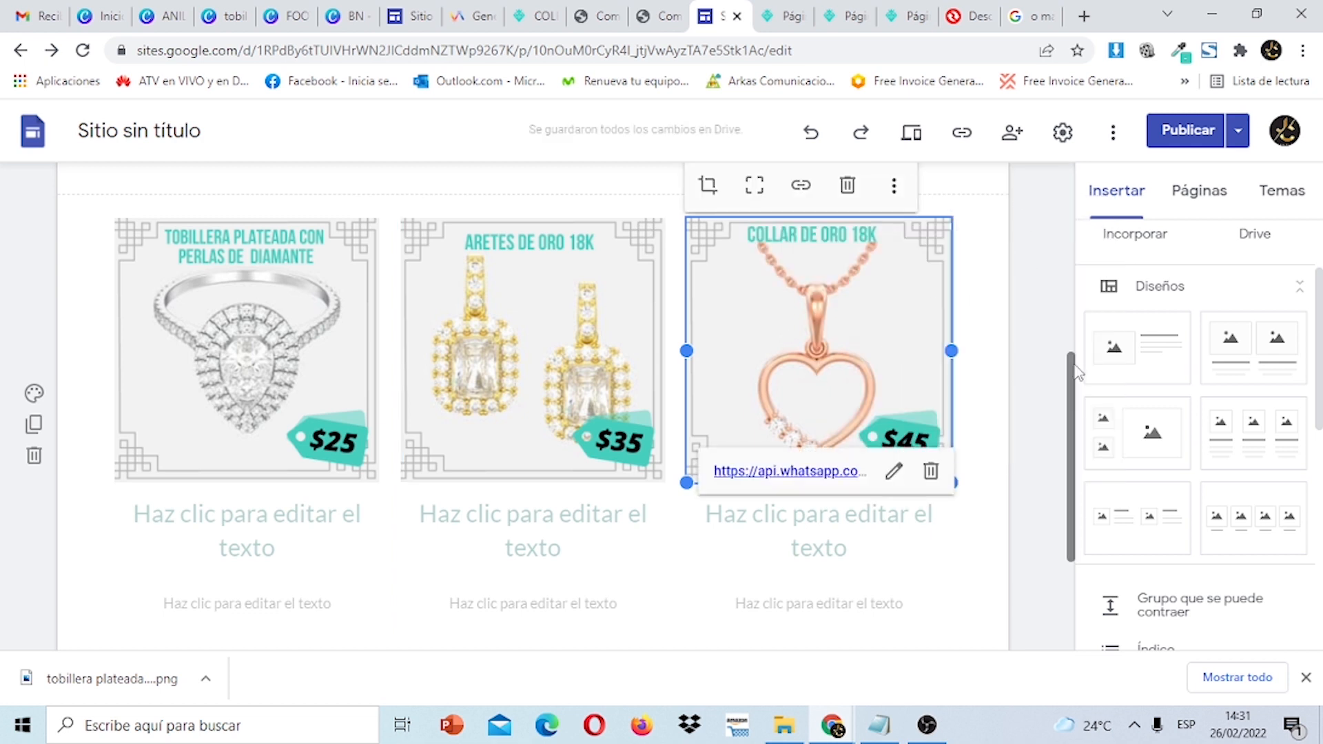
pyautogui.moveTo(1072, 383)
pyautogui.mouseDown()
pyautogui.moveTo(1075, 510)
pyautogui.moveTo(1068, 367)
pyautogui.mouseUp()
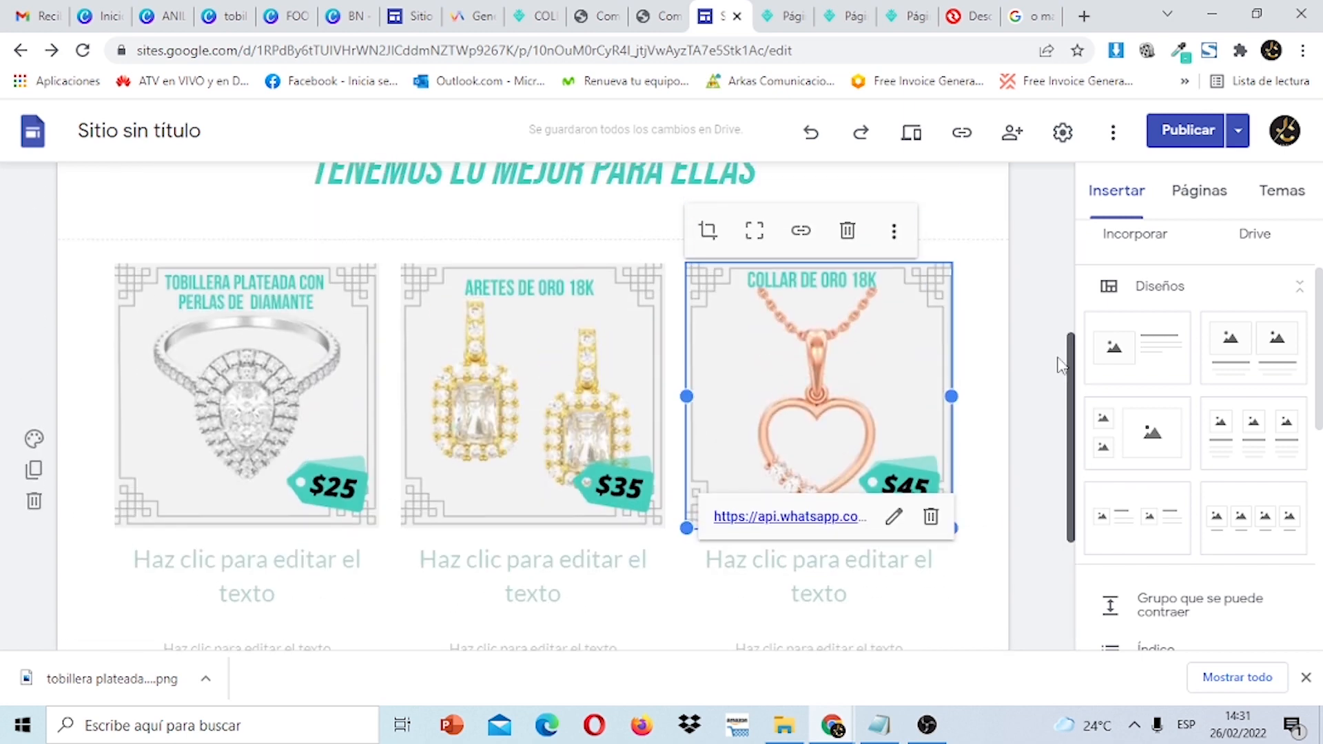
pyautogui.click(1054, 366)
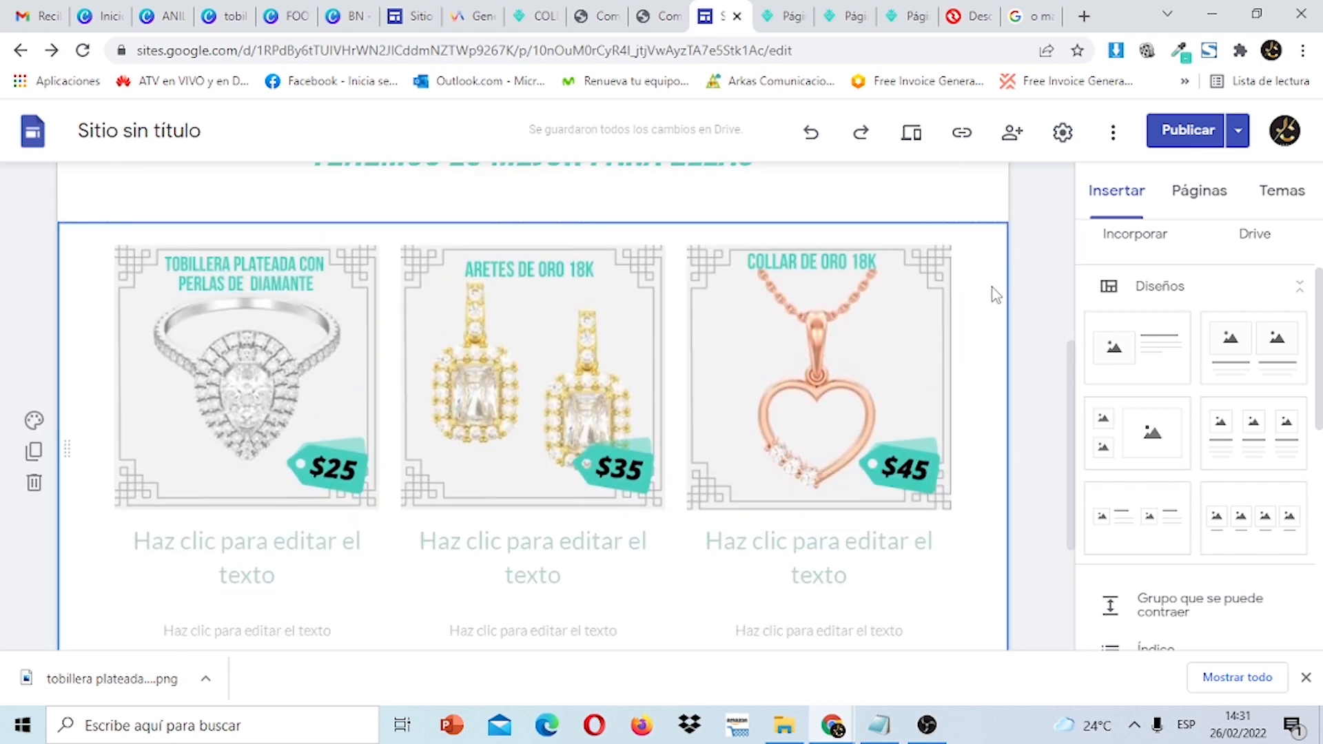
# Duplicate the product row and replace the copy's first picture with the steel anklet bracelet (file 2).
pyautogui.click(34, 452)
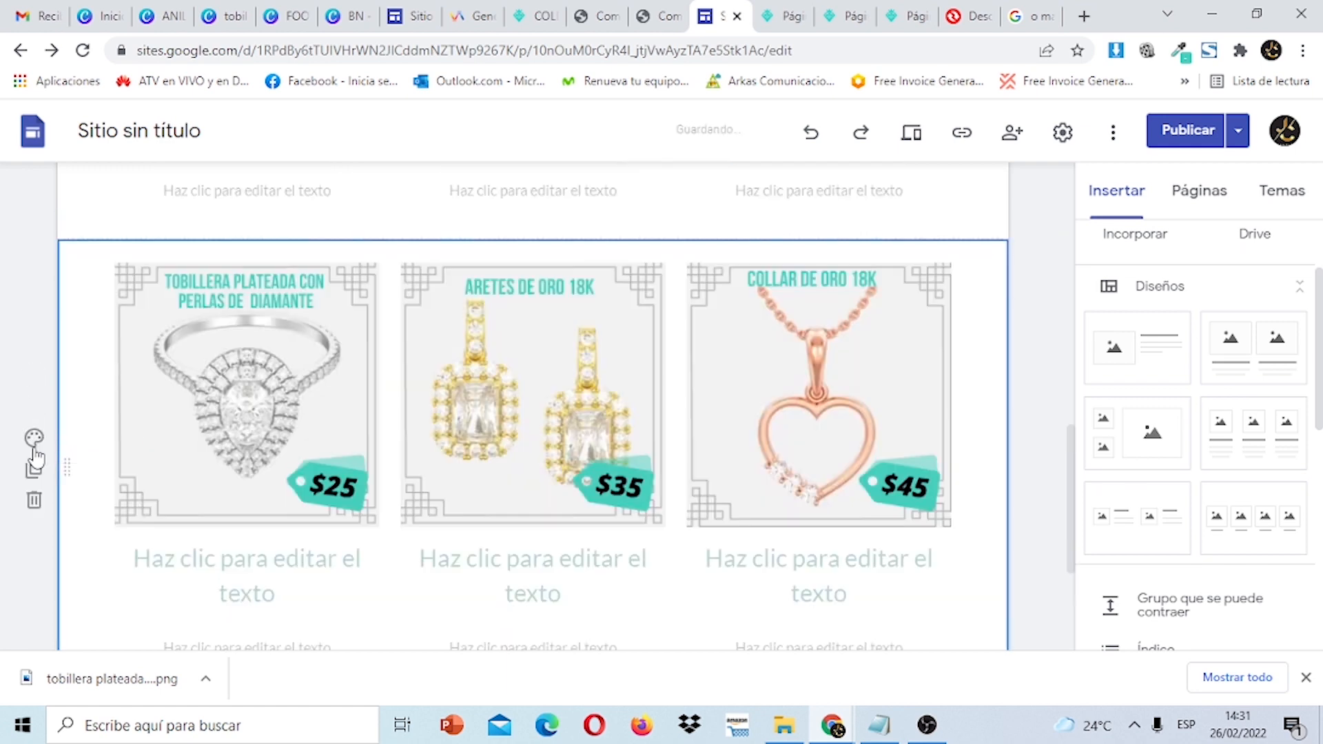
pyautogui.moveTo(1072, 502); pyautogui.dragTo(1075, 531)
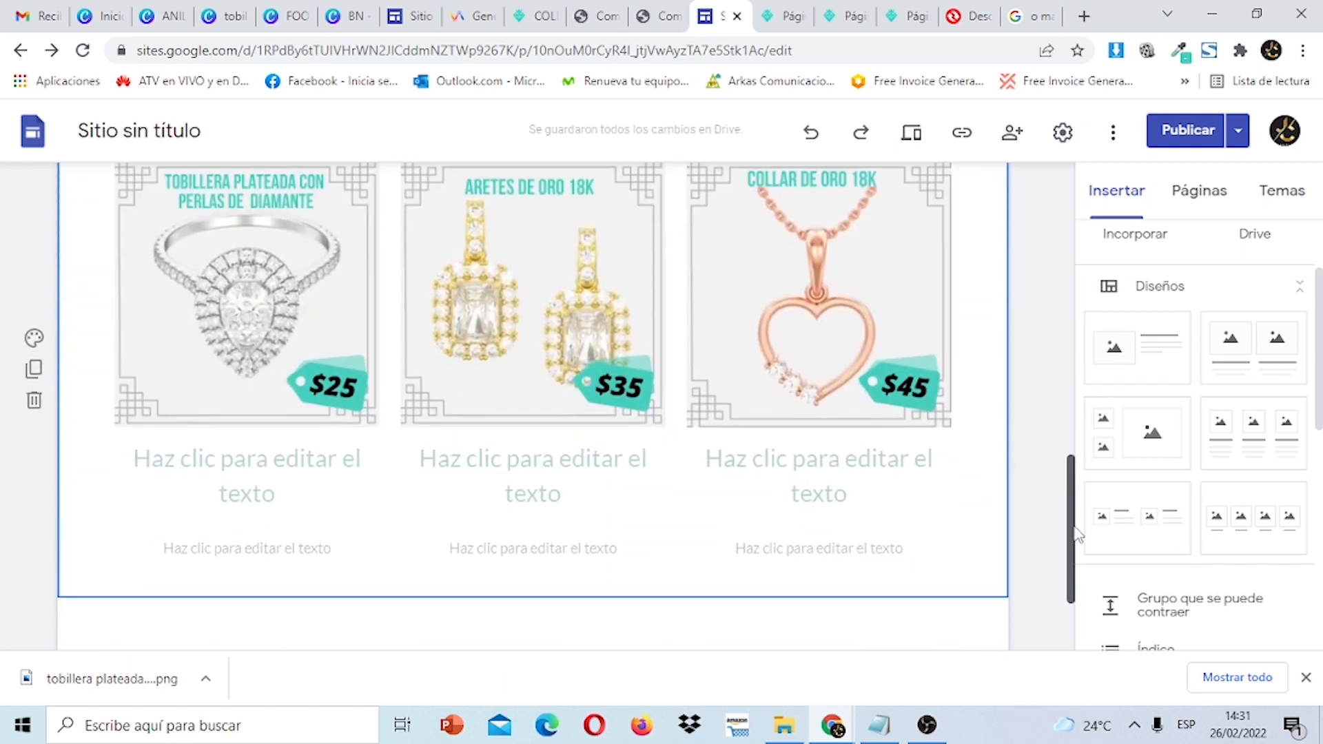
pyautogui.click(273, 304)
pyautogui.click(271, 303)
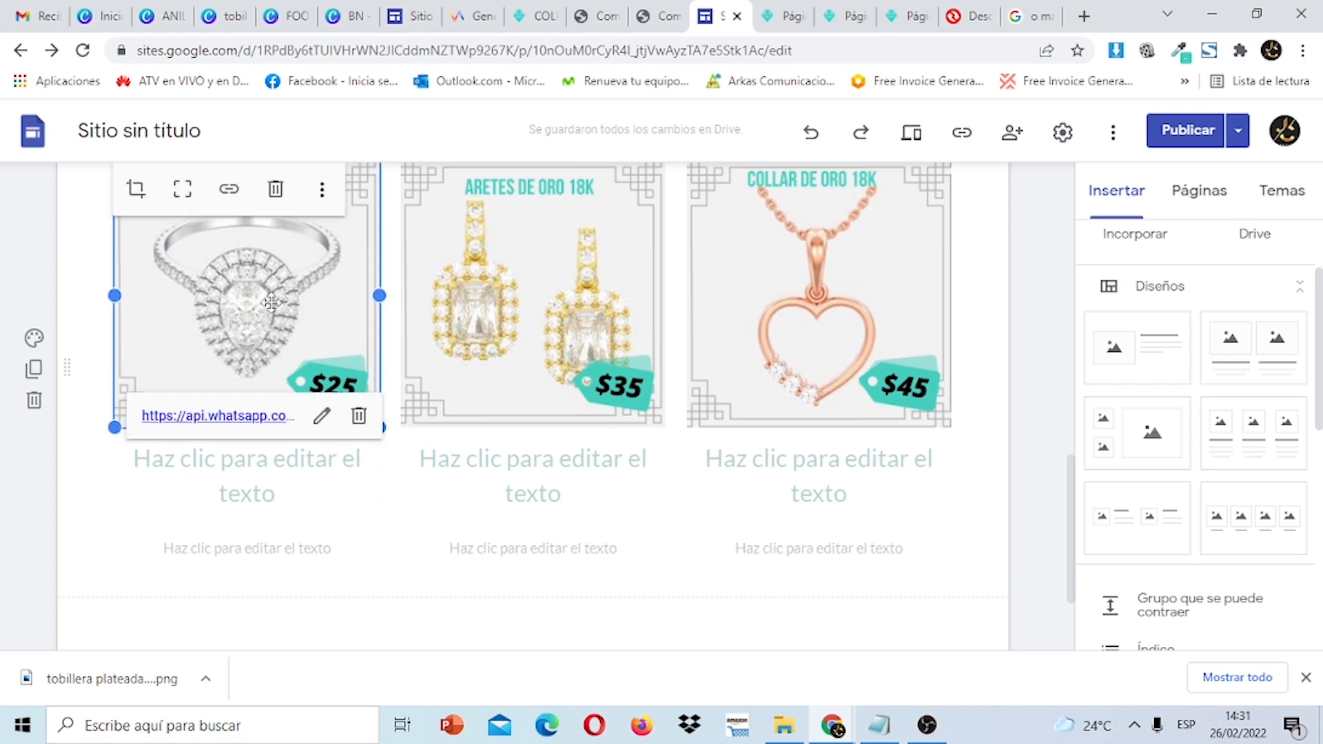
pyautogui.click(328, 192)
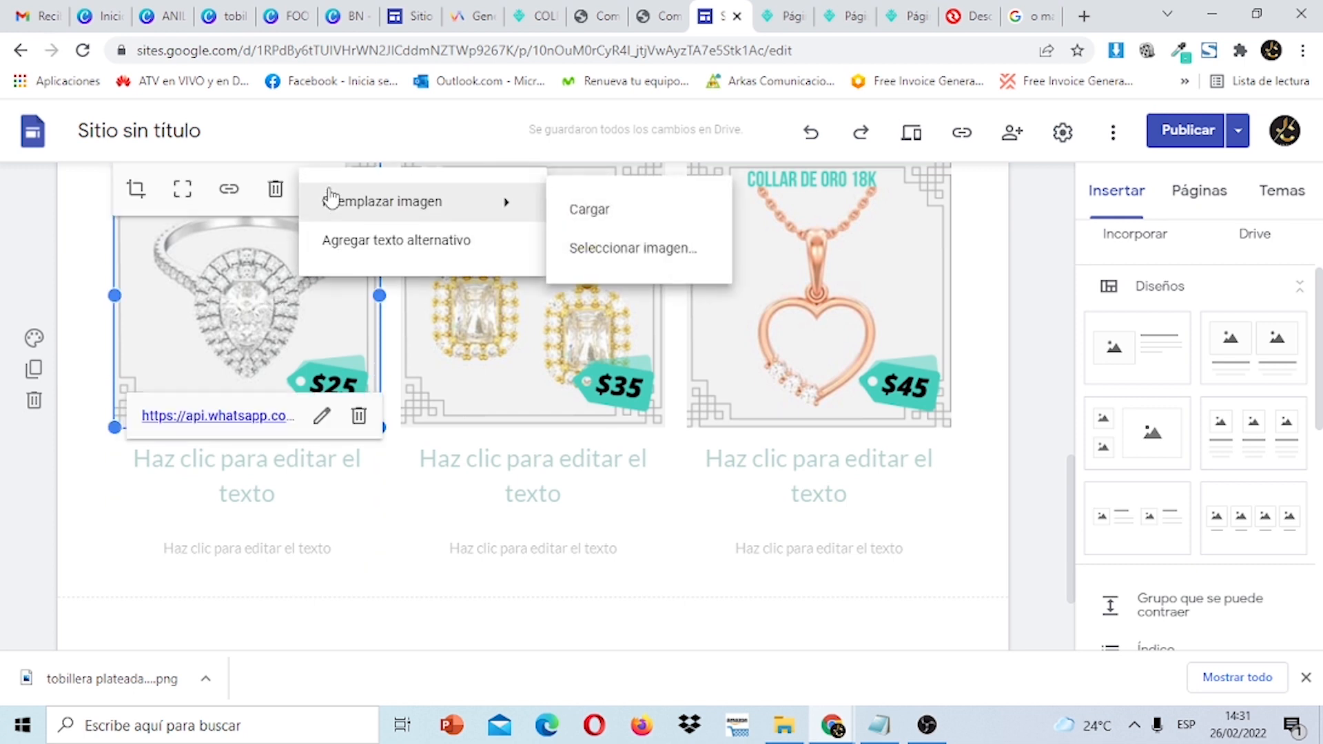
pyautogui.click(324, 188)
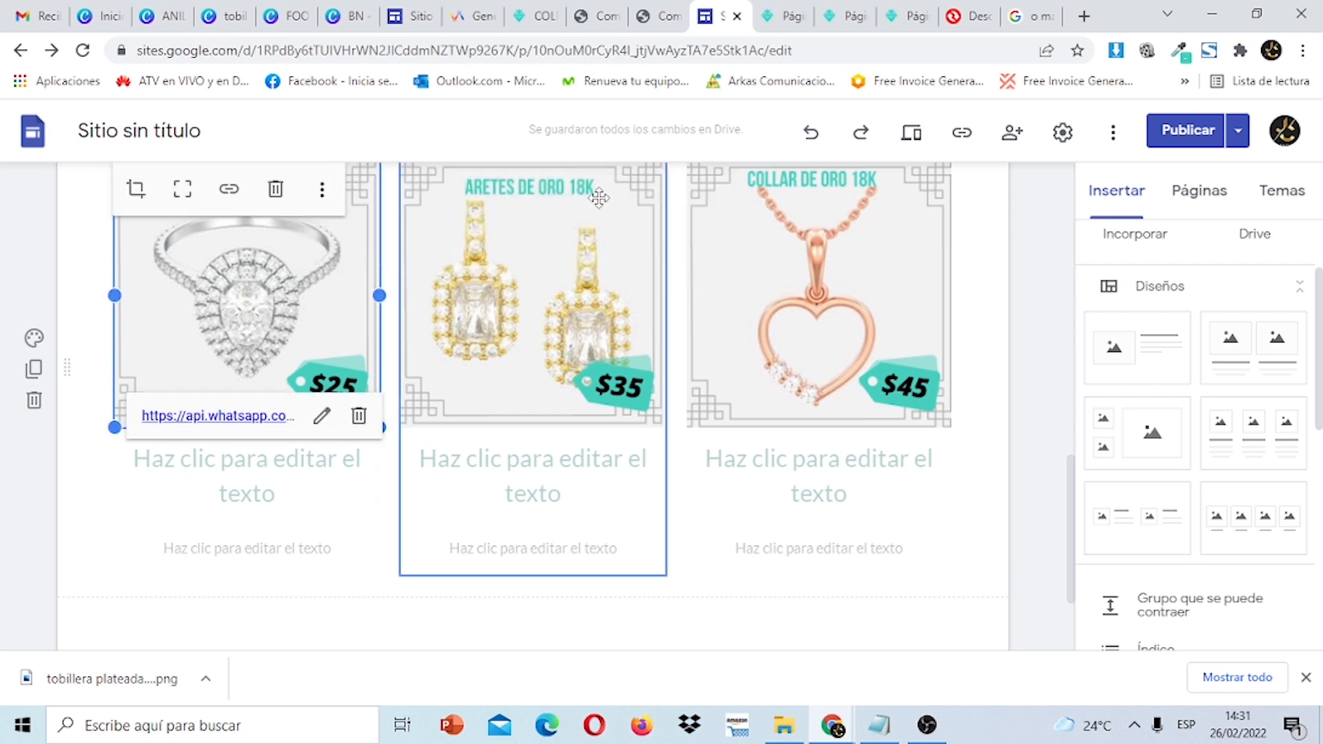
pyautogui.click(325, 193)
pyautogui.moveTo(467, 215)
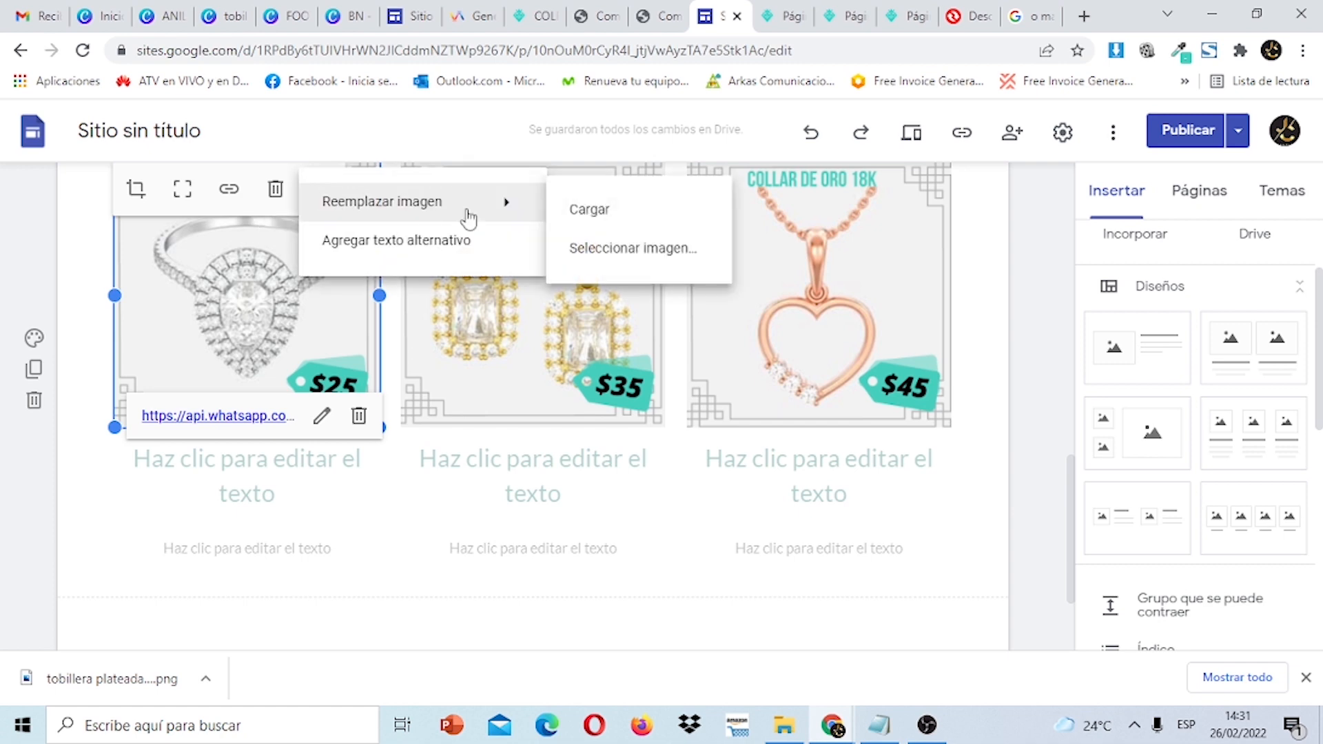
pyautogui.click(583, 226)
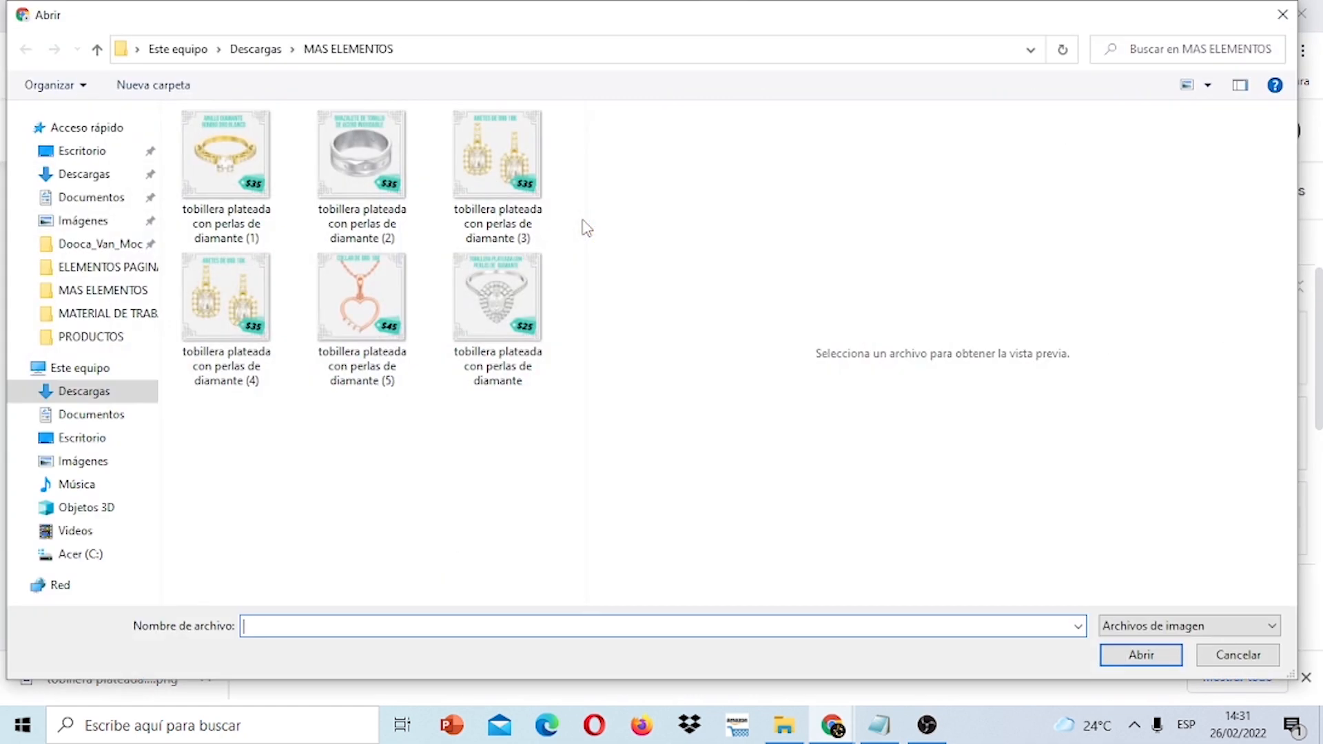
pyautogui.click(346, 157)
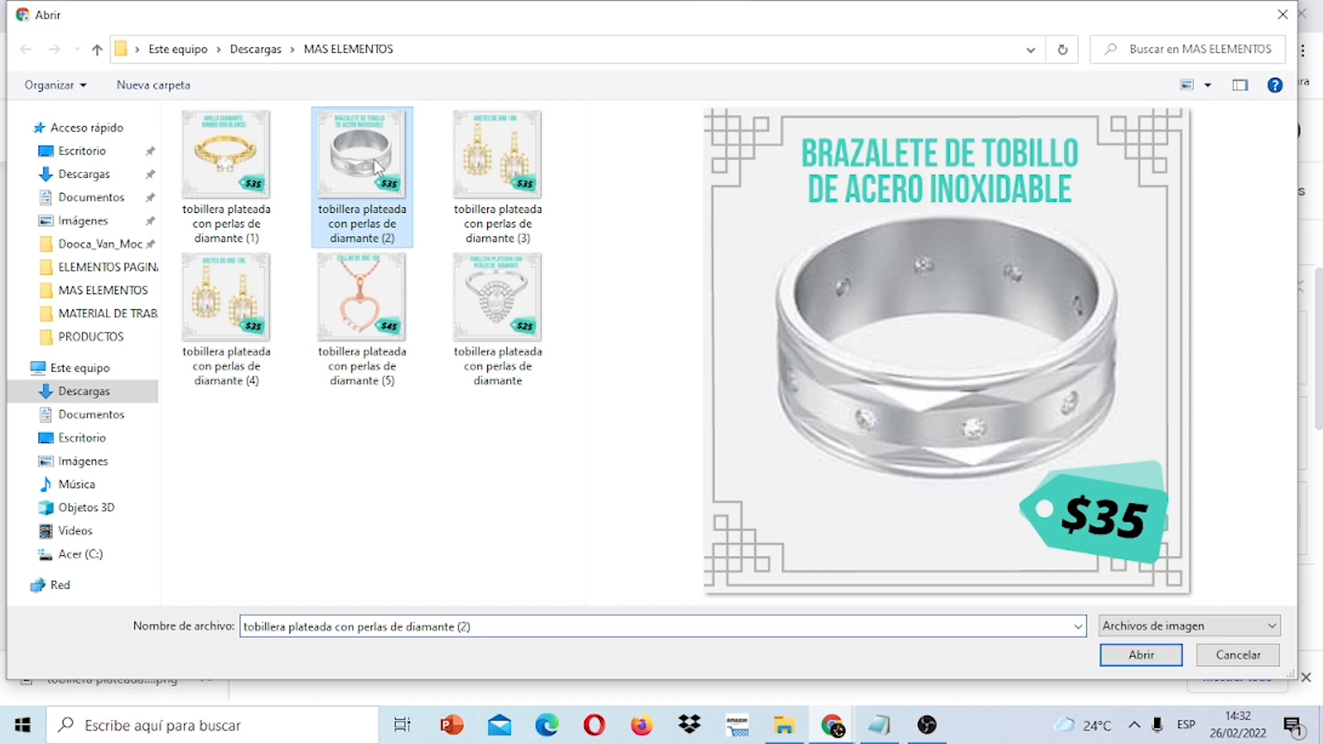
pyautogui.click(1140, 659)
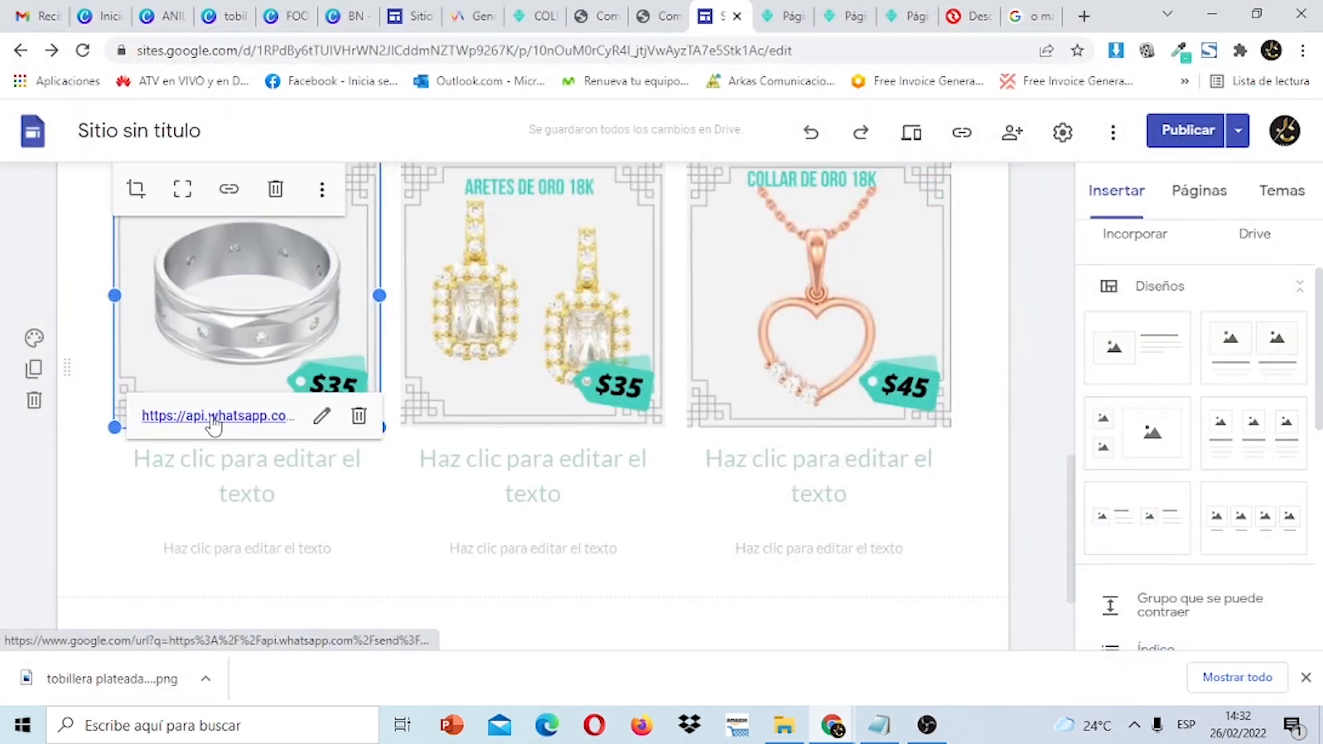
# Replace the copied row's middle picture with the white-gold diamond ring (file 1).
pyautogui.click(490, 310)
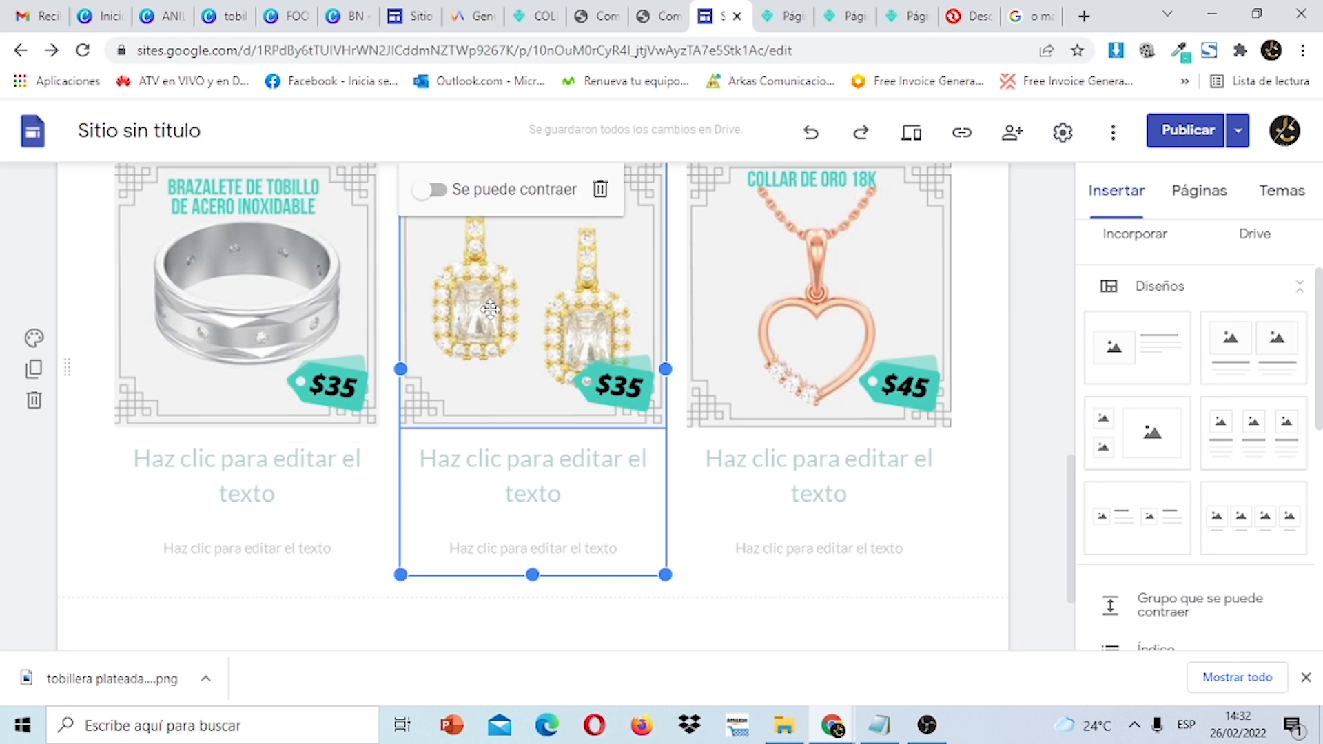
pyautogui.click(652, 204)
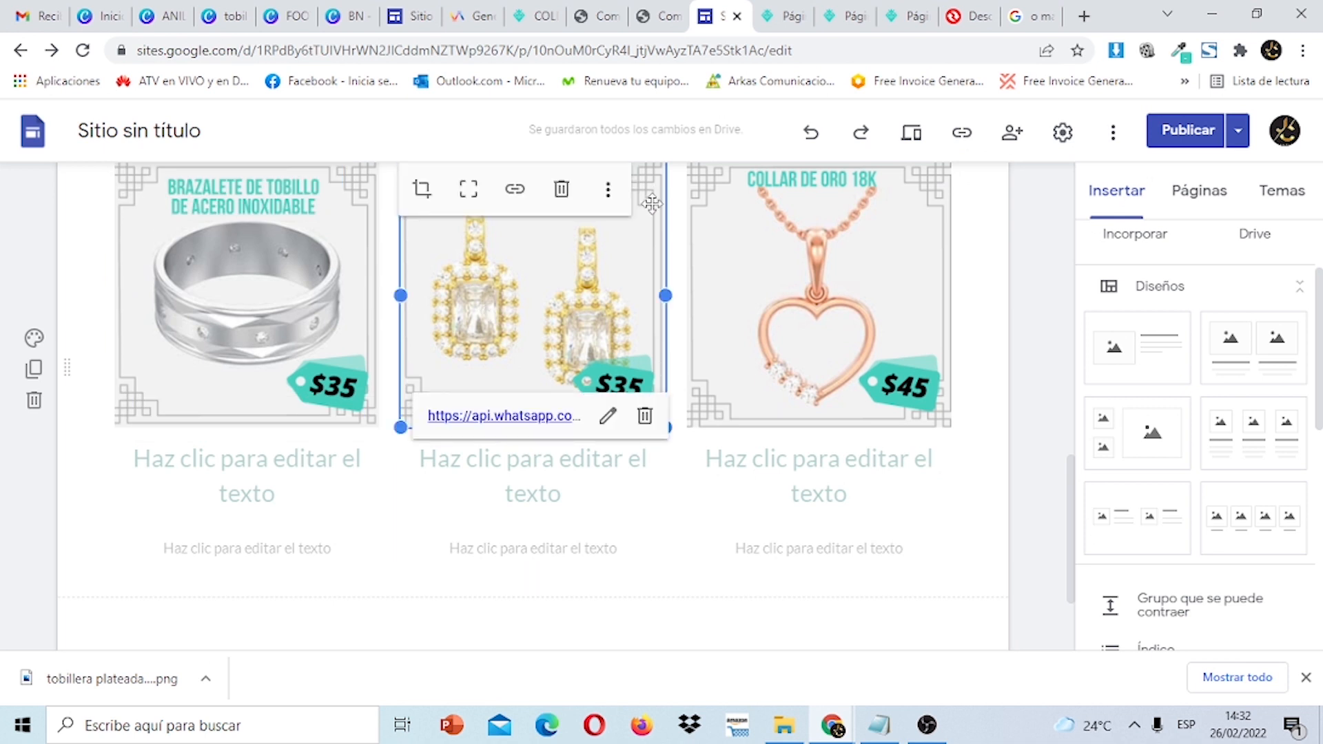
pyautogui.click(608, 190)
pyautogui.moveTo(758, 207)
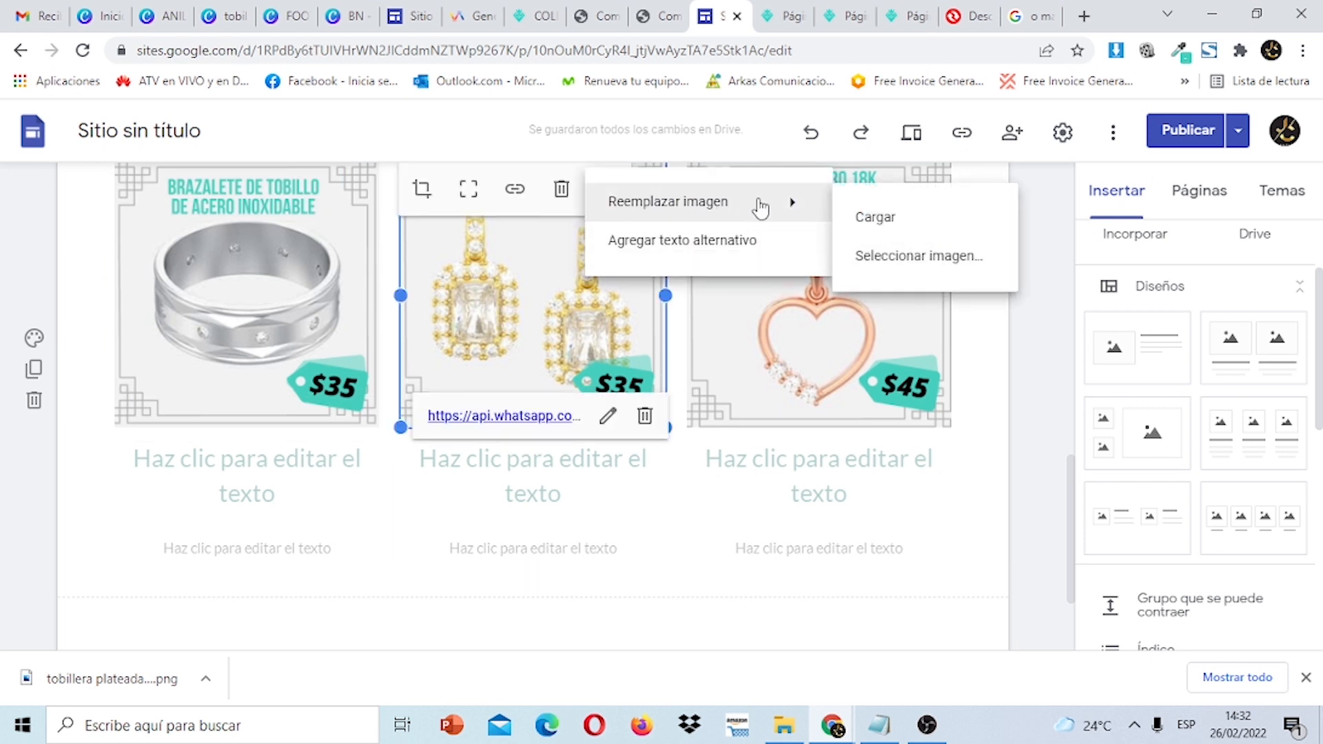
pyautogui.click(887, 219)
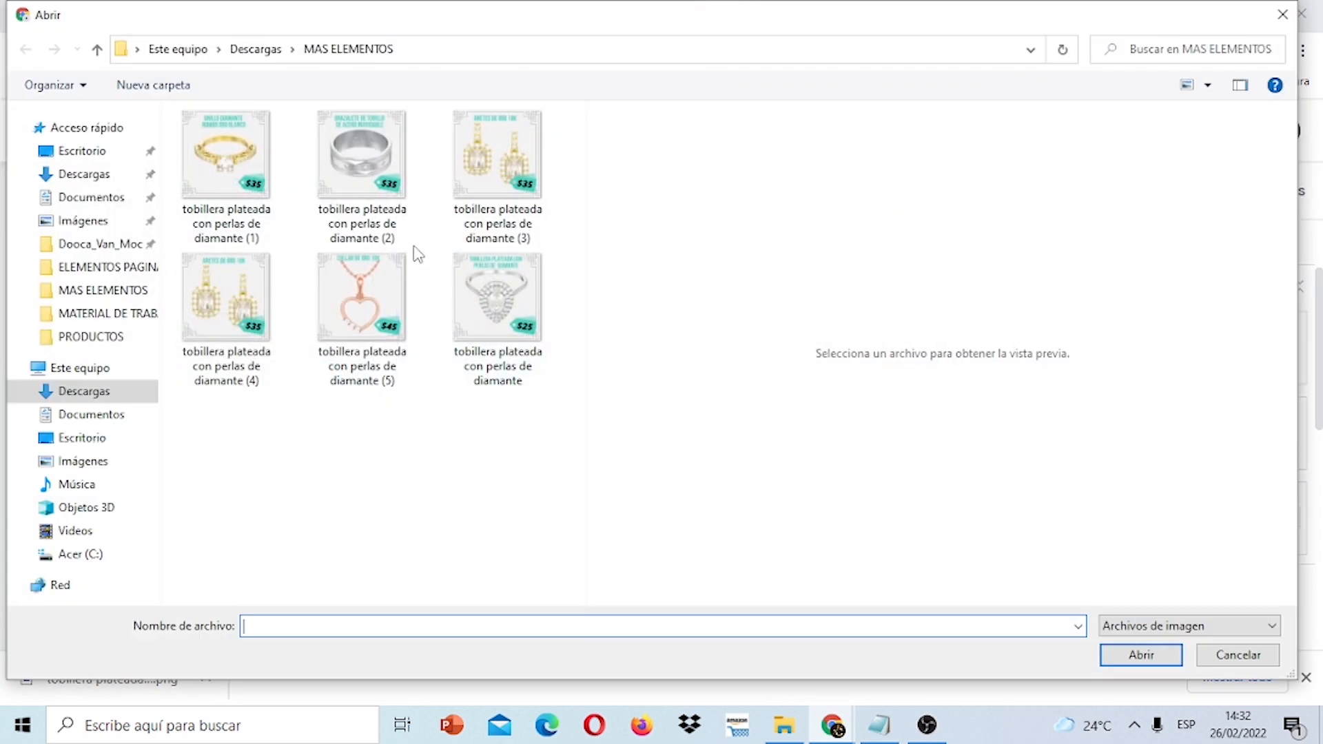
pyautogui.click(233, 163)
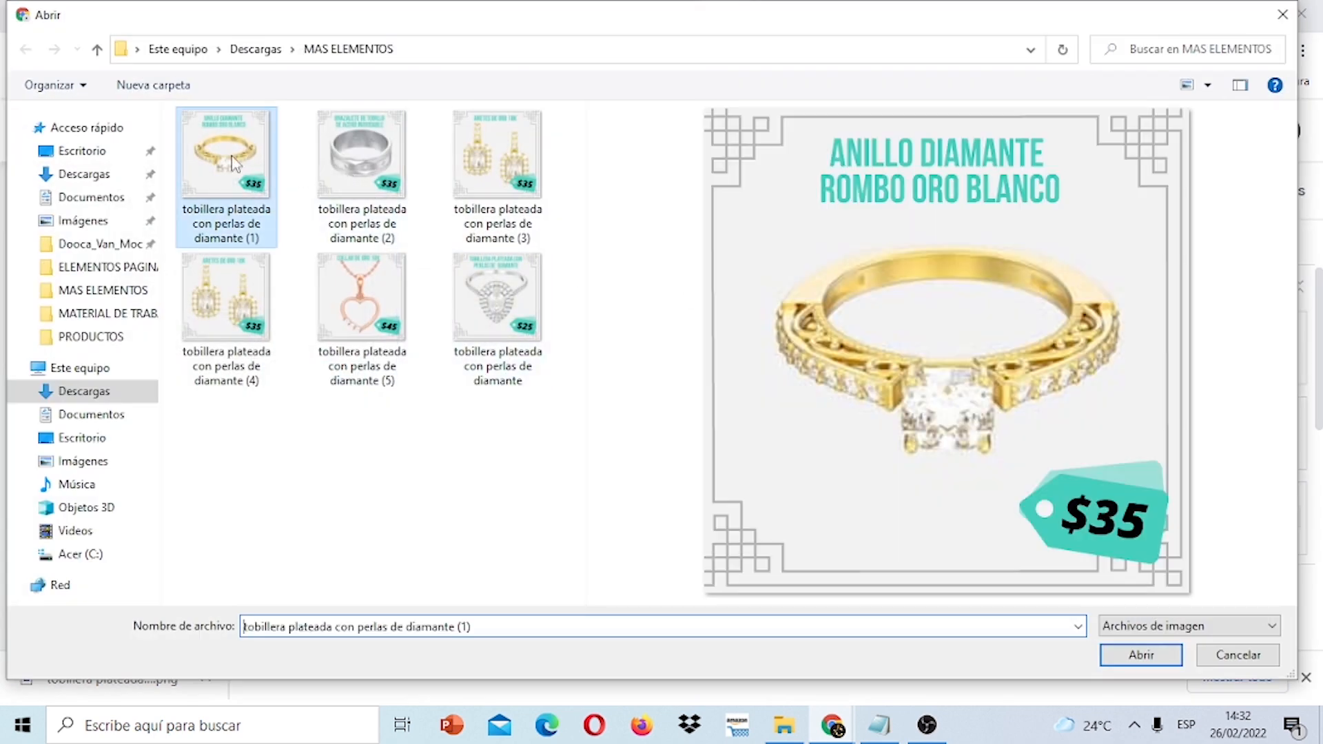
pyautogui.click(1150, 655)
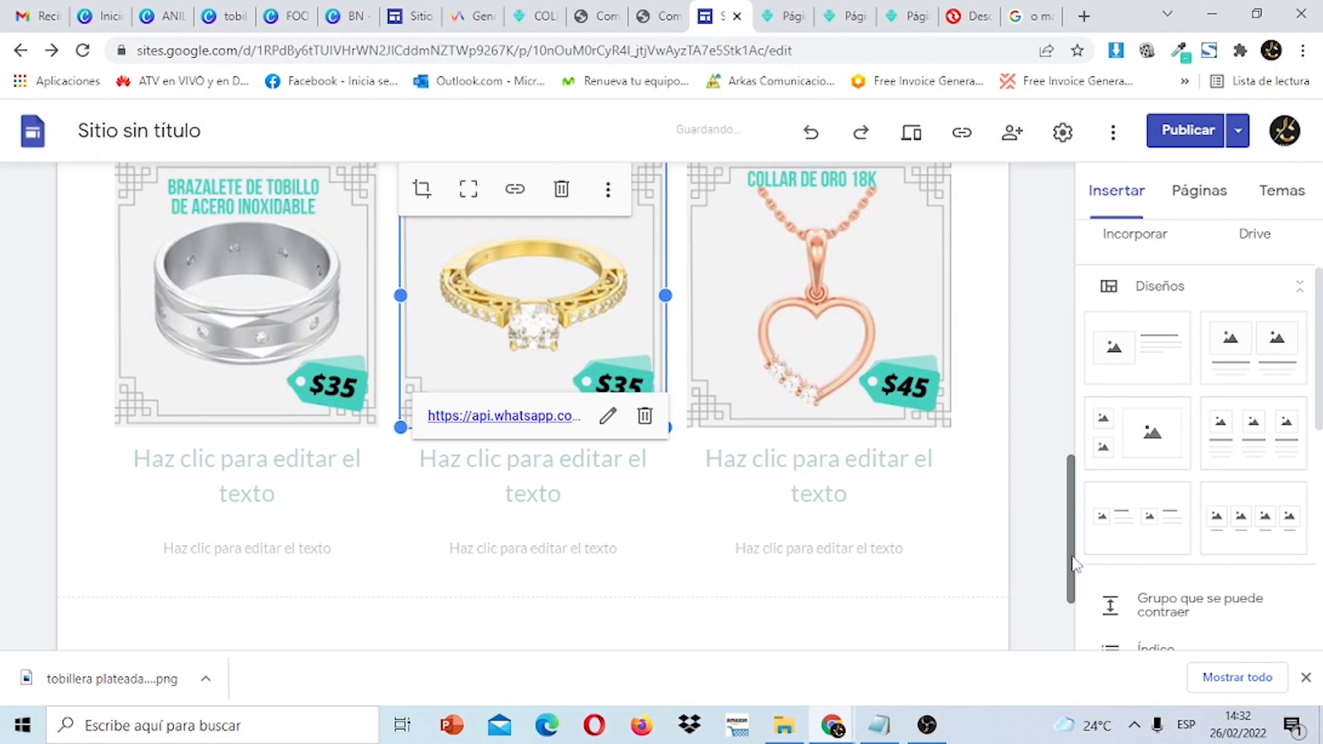
pyautogui.moveTo(1070, 553); pyautogui.dragTo(1093, 525)
# Replace the copied row's third picture with the gold heart necklace (file 5).
pyautogui.click(902, 452)
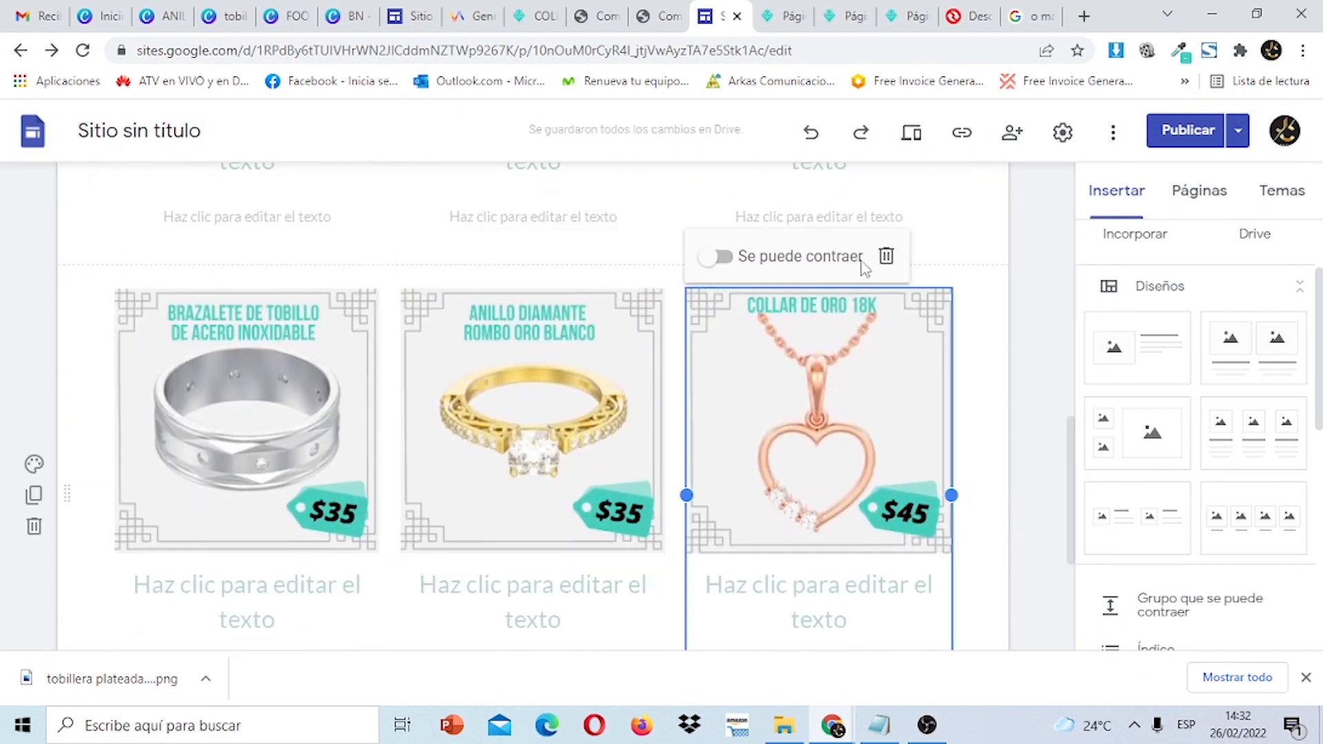
pyautogui.click(861, 359)
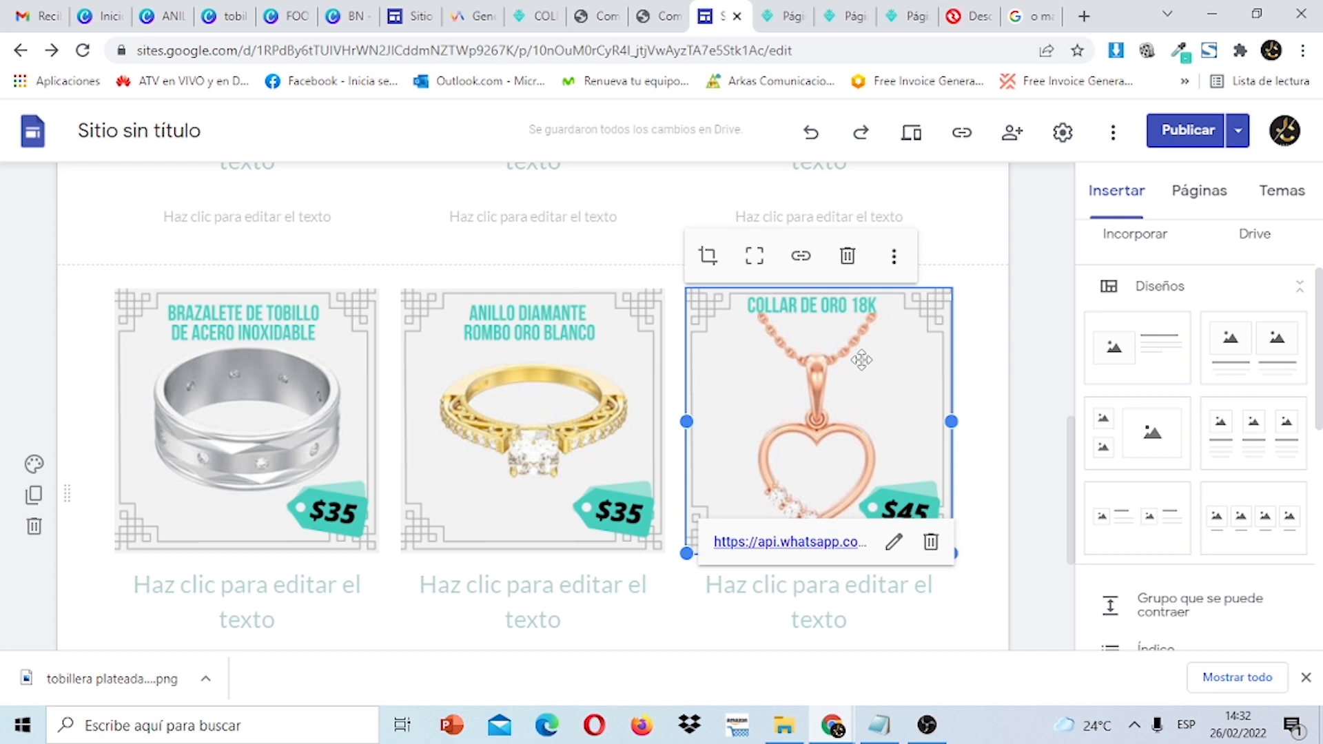
pyautogui.click(894, 256)
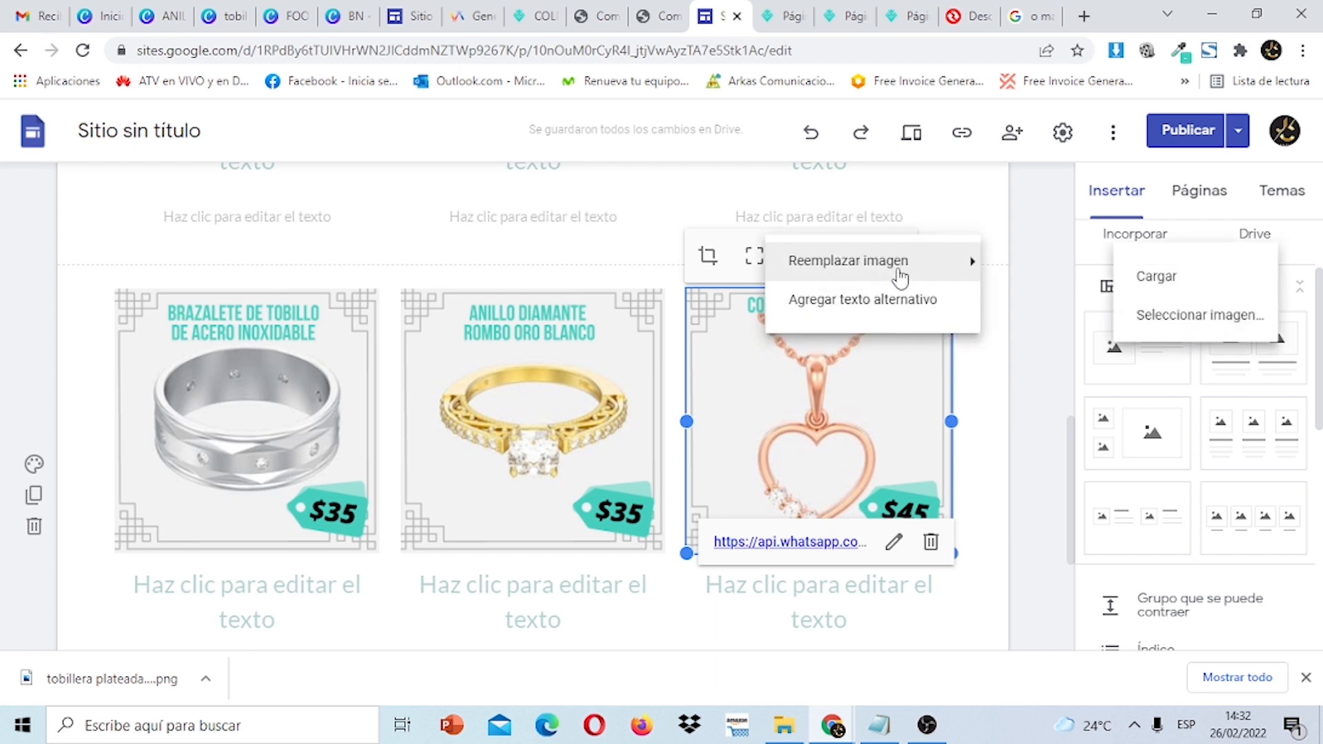
pyautogui.click(1041, 282)
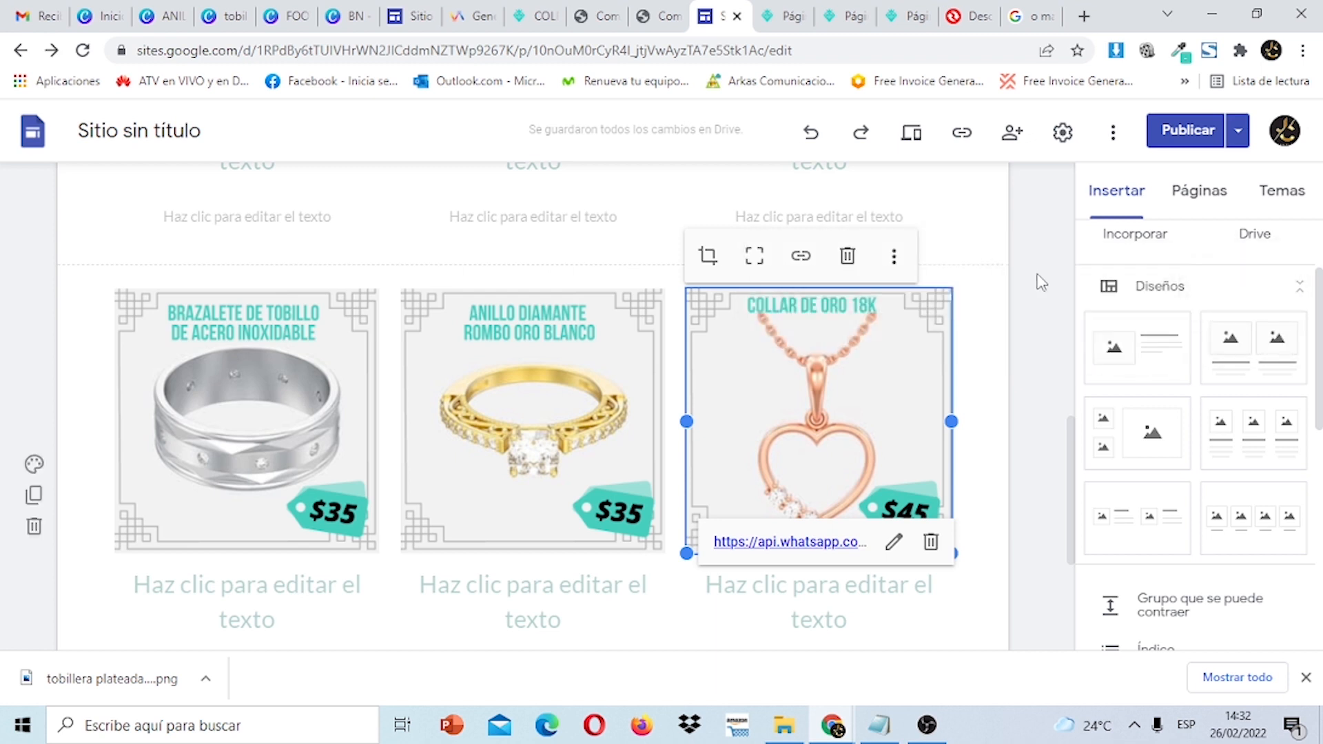
pyautogui.click(896, 261)
pyautogui.moveTo(951, 269)
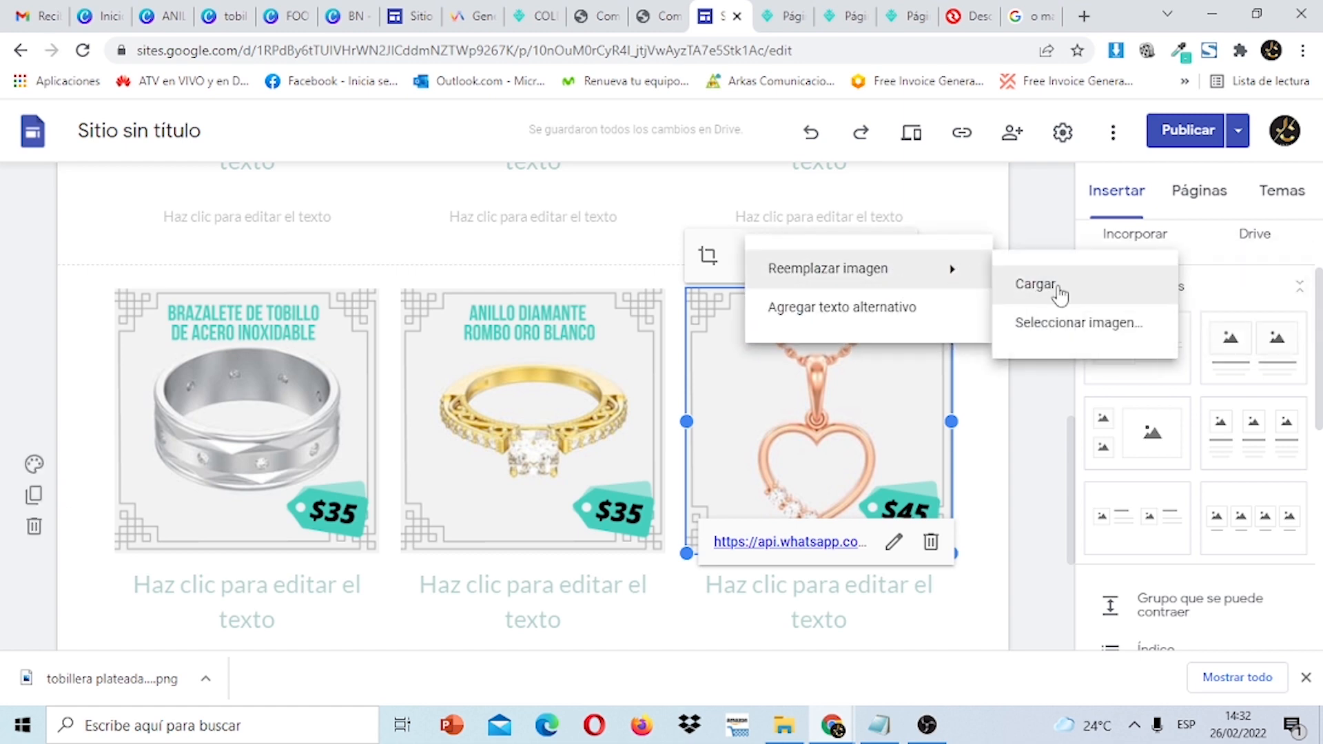
pyautogui.click(1059, 290)
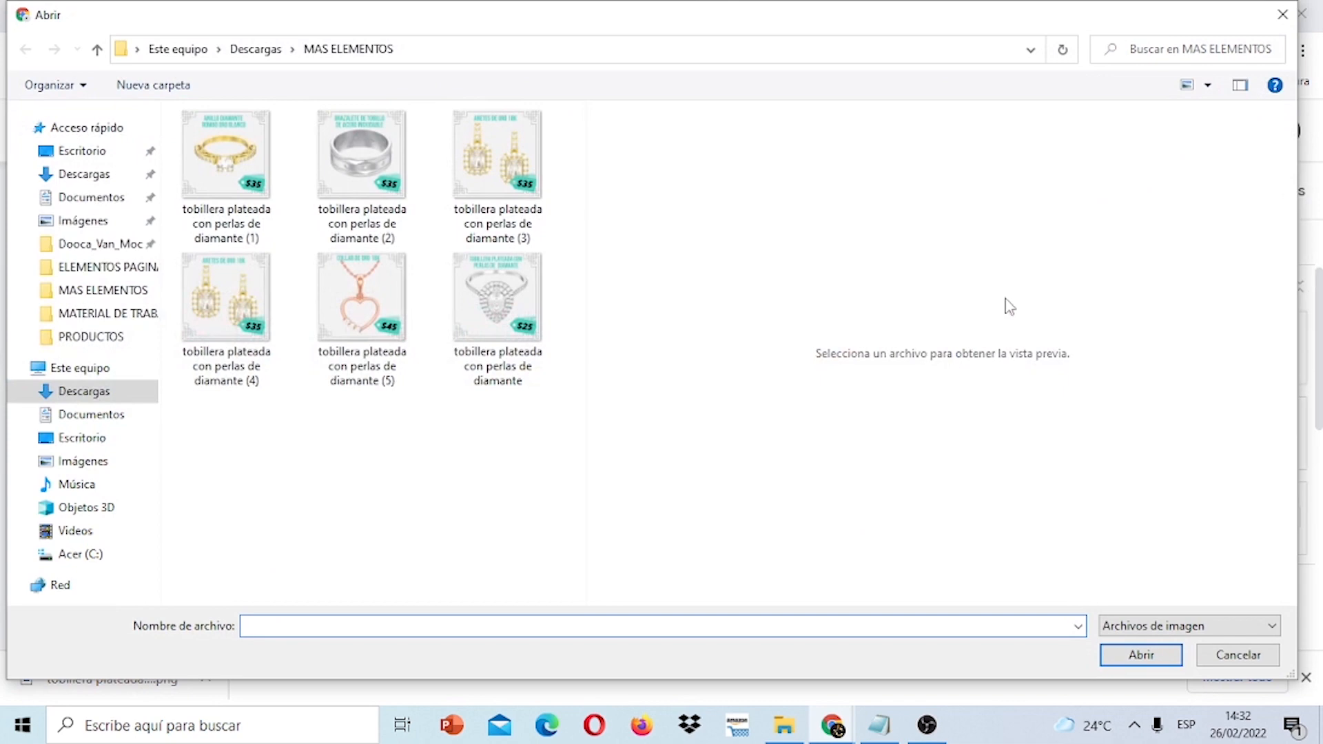
pyautogui.click(378, 276)
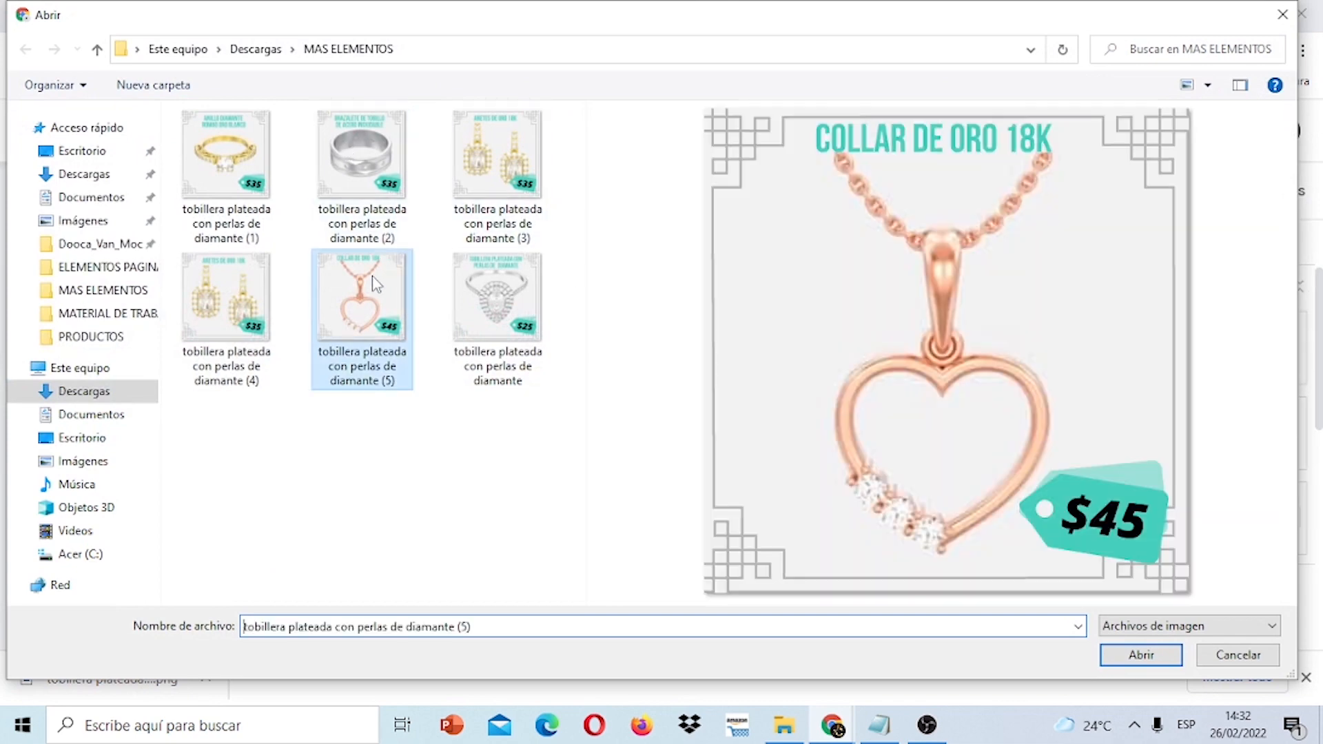
pyautogui.click(1144, 653)
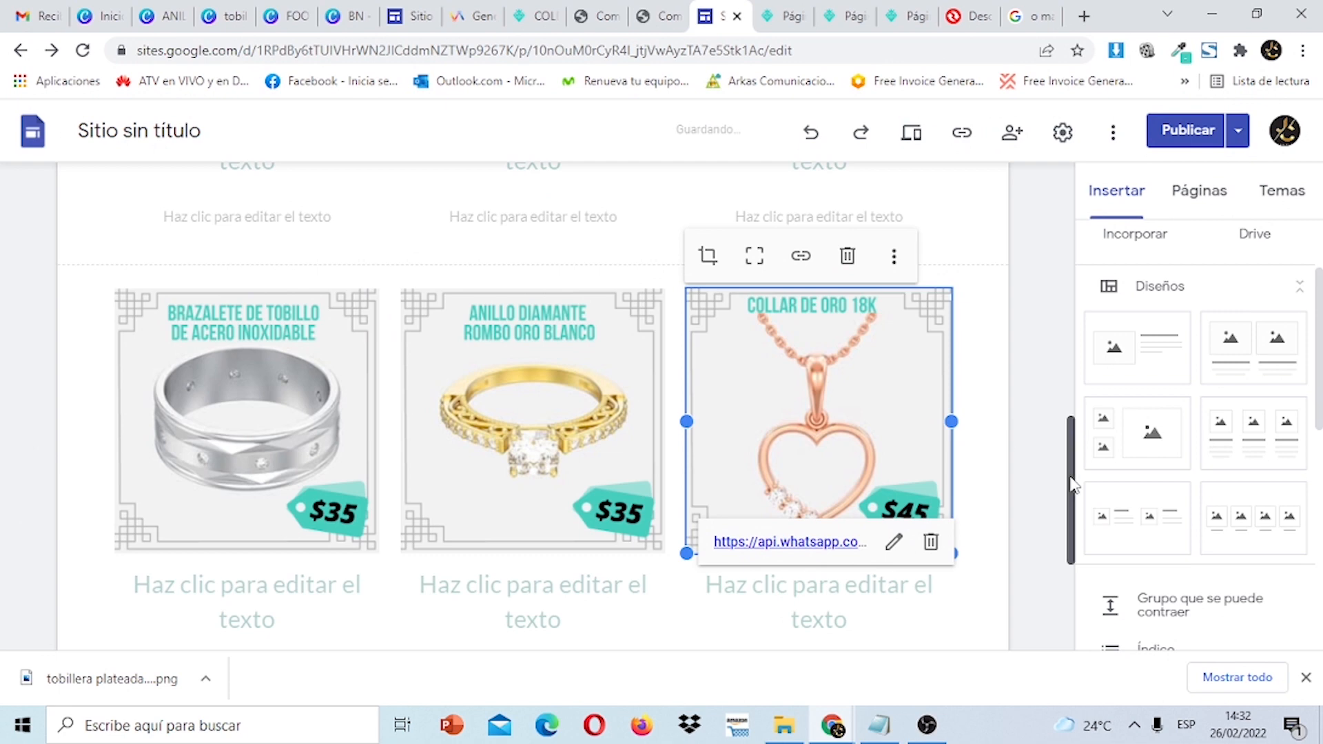
pyautogui.moveTo(1072, 484); pyautogui.dragTo(1109, 386)
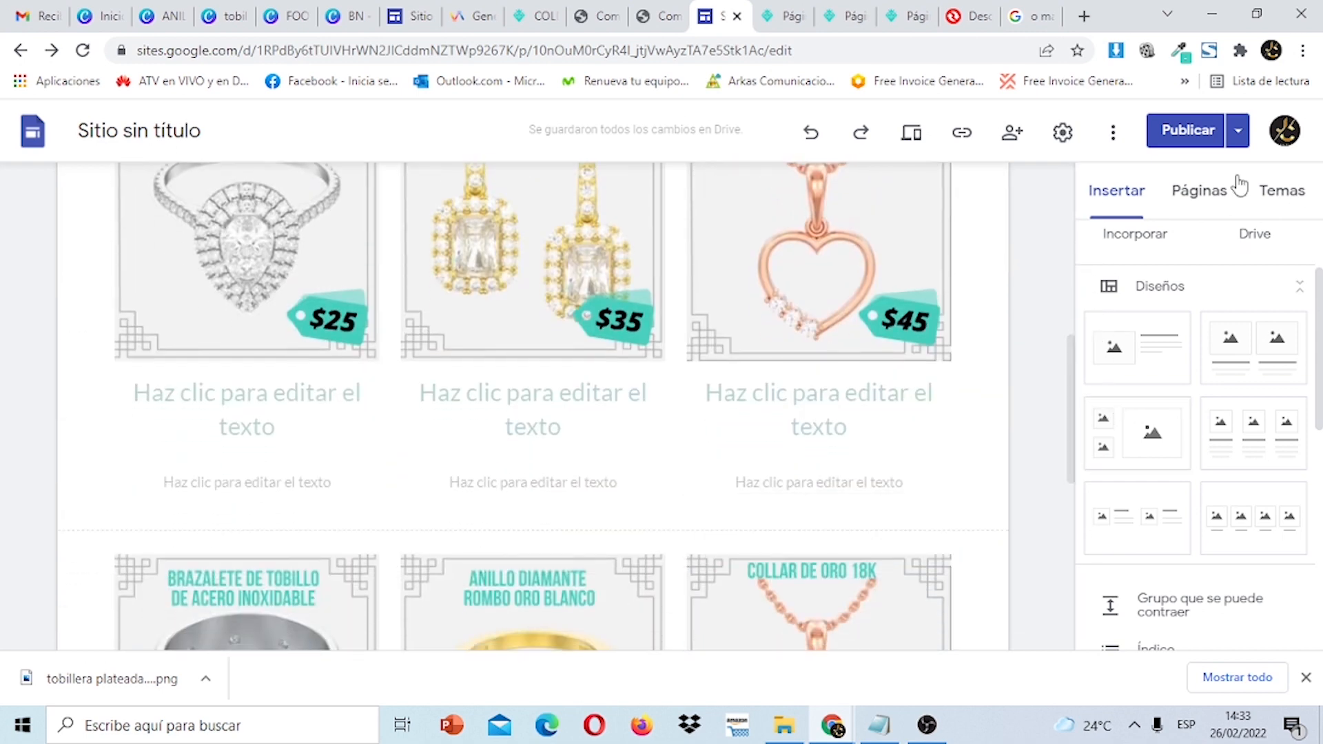
# Publish the latest changes and open the live site via 'Ver el sitio publicado'.
pyautogui.click(1201, 133)
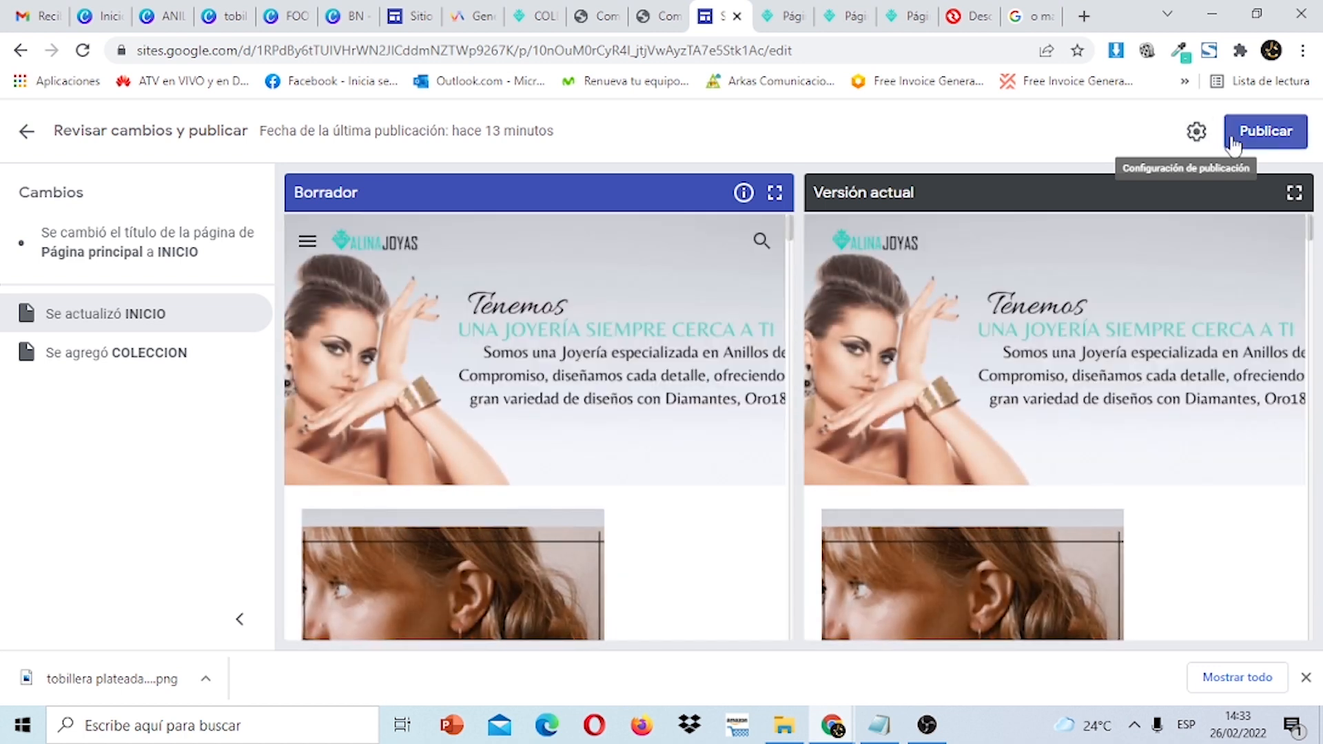
pyautogui.click(1278, 142)
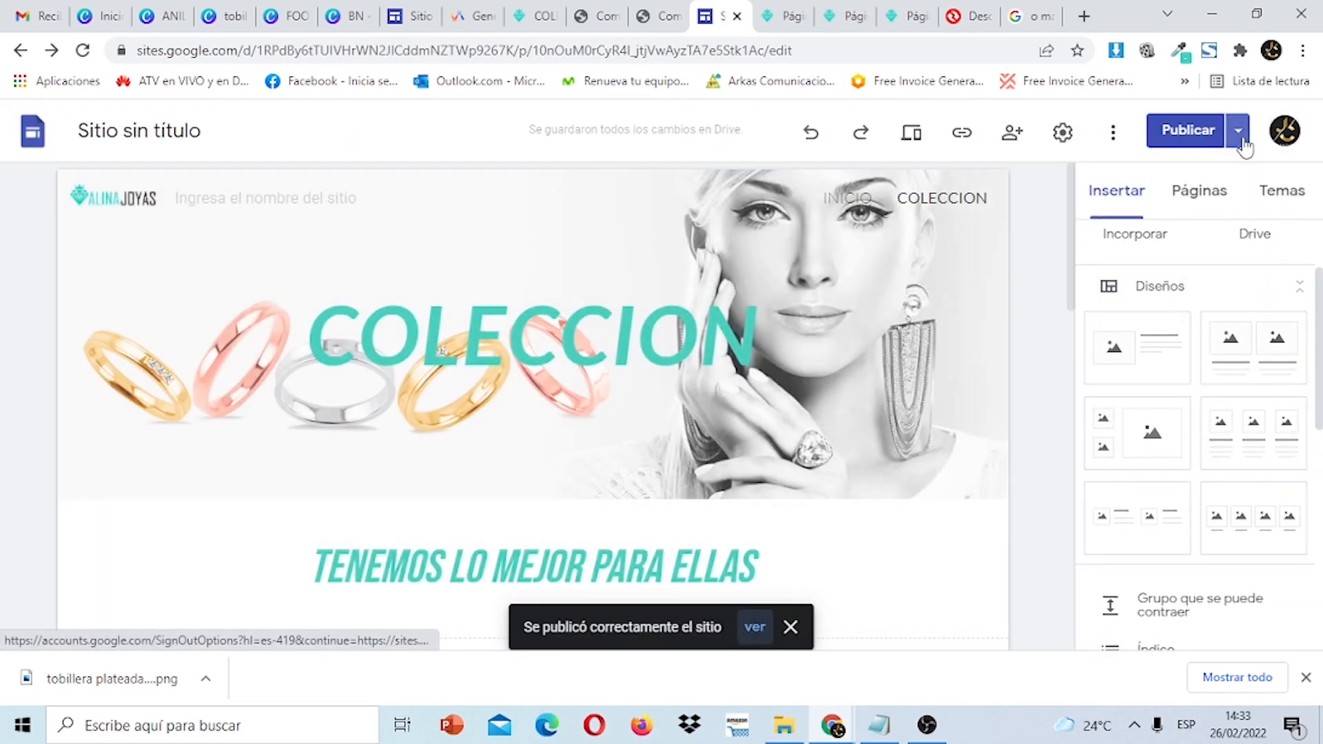
pyautogui.click(1240, 137)
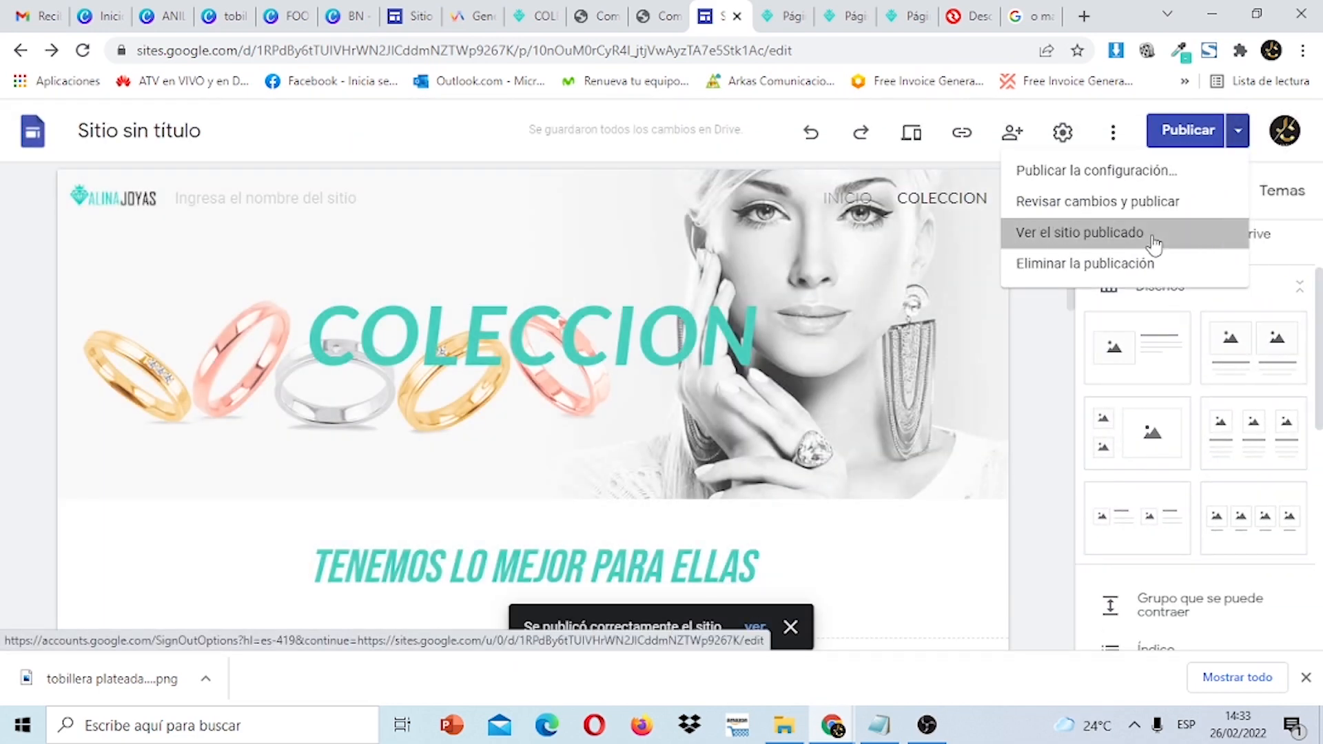
pyautogui.click(1152, 237)
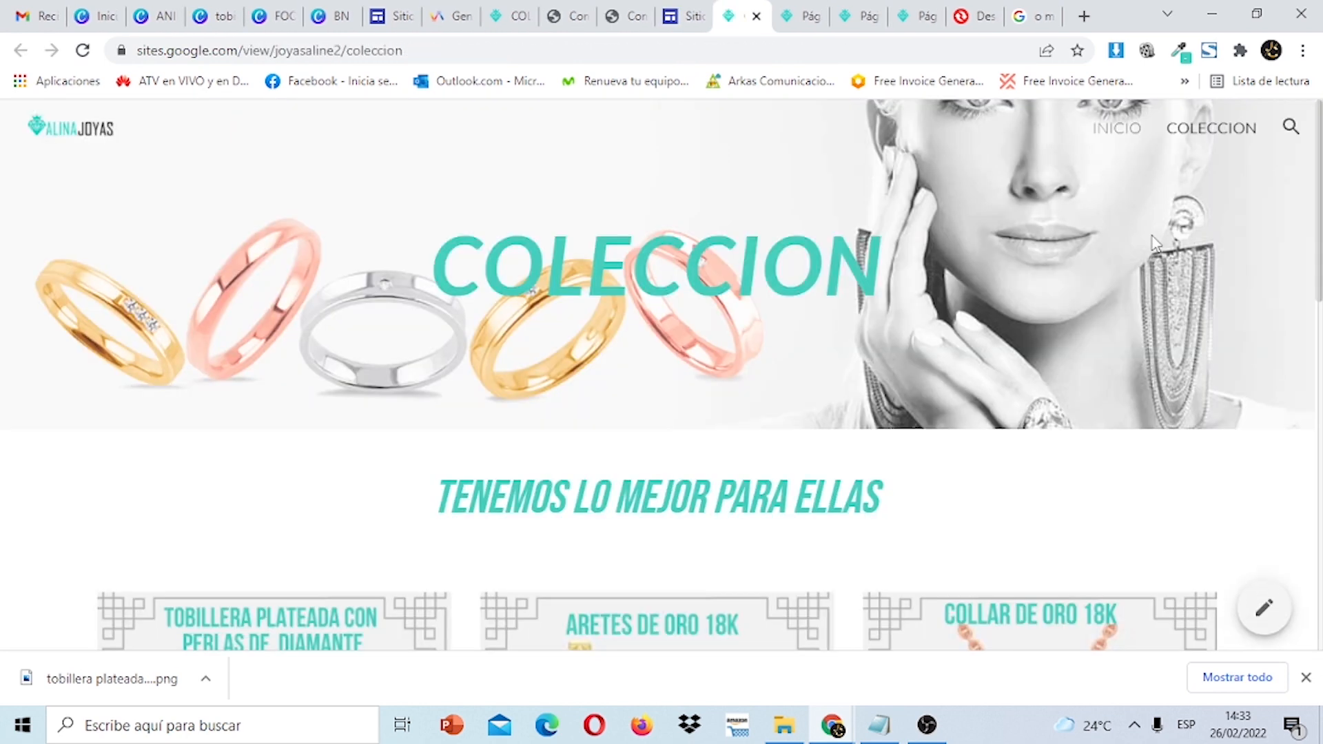
pyautogui.scroll(-5, 1155, 241)
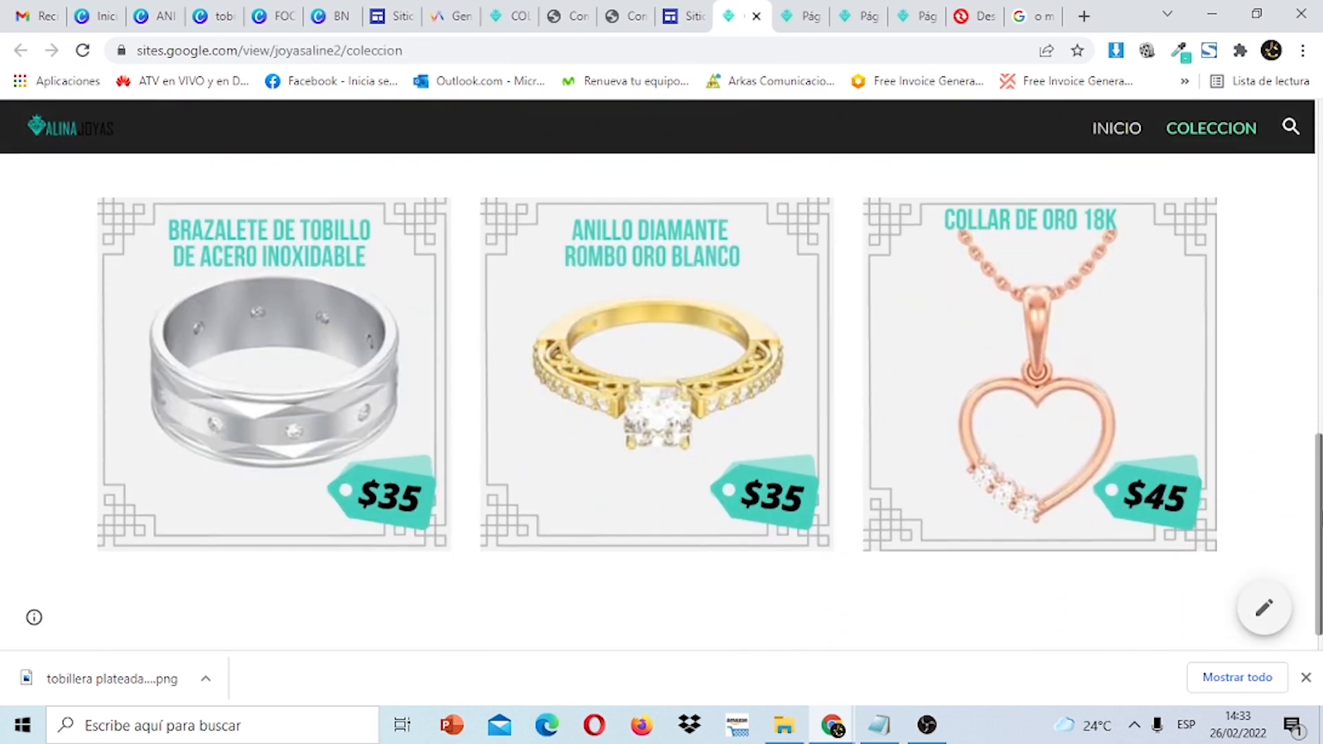
pyautogui.scroll(10, 662, 399)
pyautogui.scroll(-4, 662, 399)
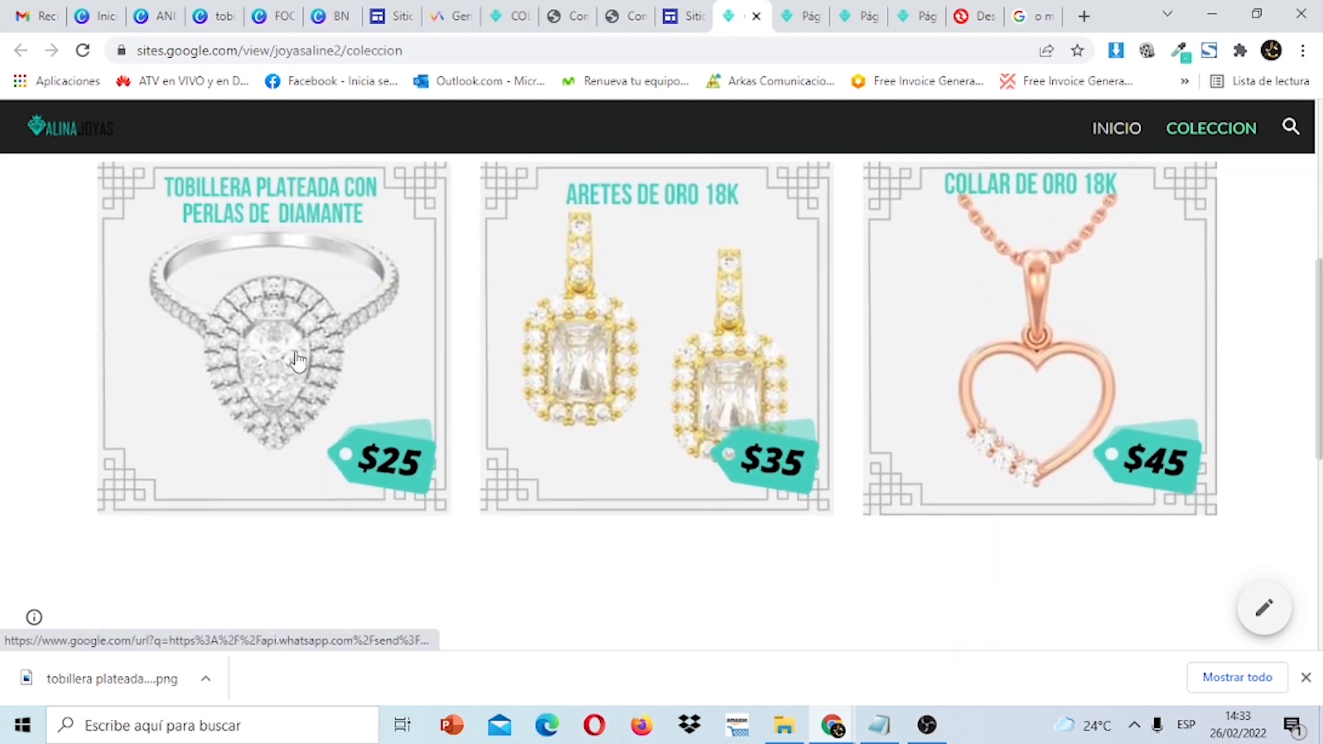
pyautogui.click(255, 354)
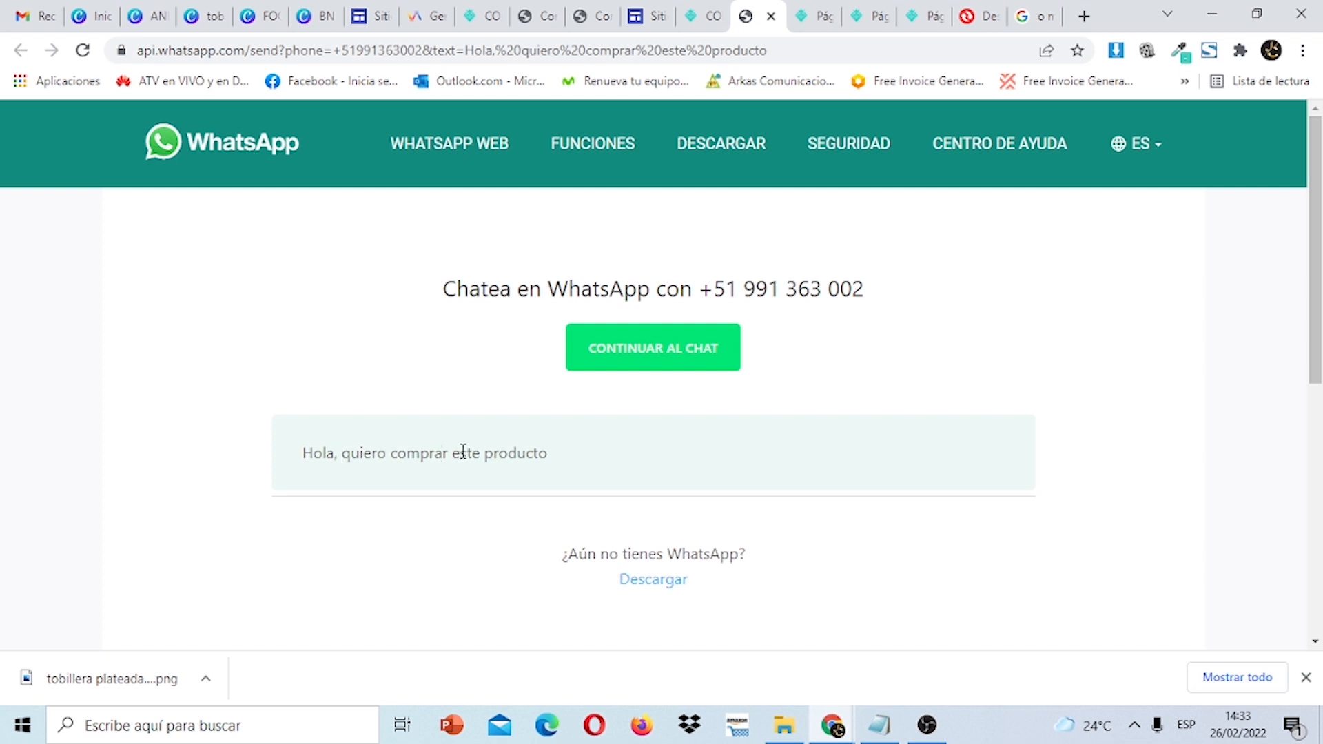
pyautogui.click(771, 17)
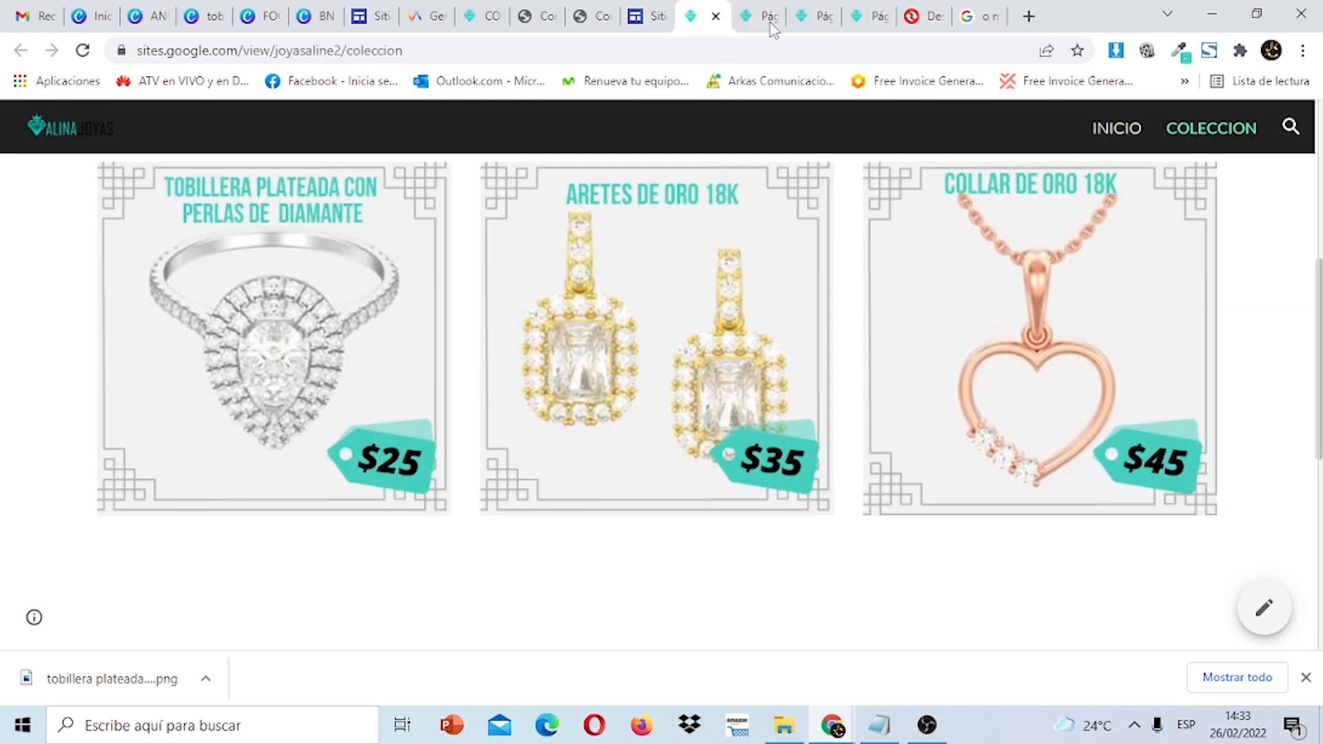
pyautogui.moveTo(1318, 324); pyautogui.dragTo(1319, 159)
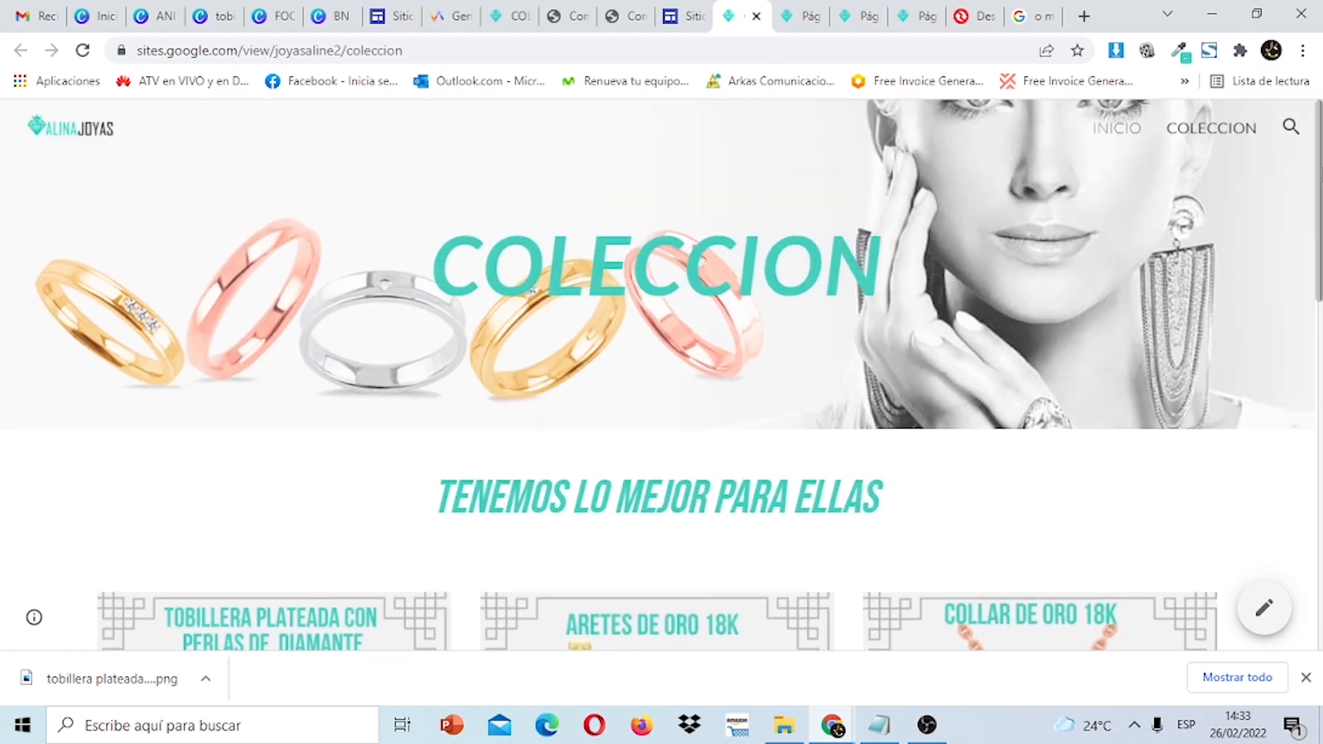
pyautogui.moveTo(1319, 170); pyautogui.dragTo(1319, 216)
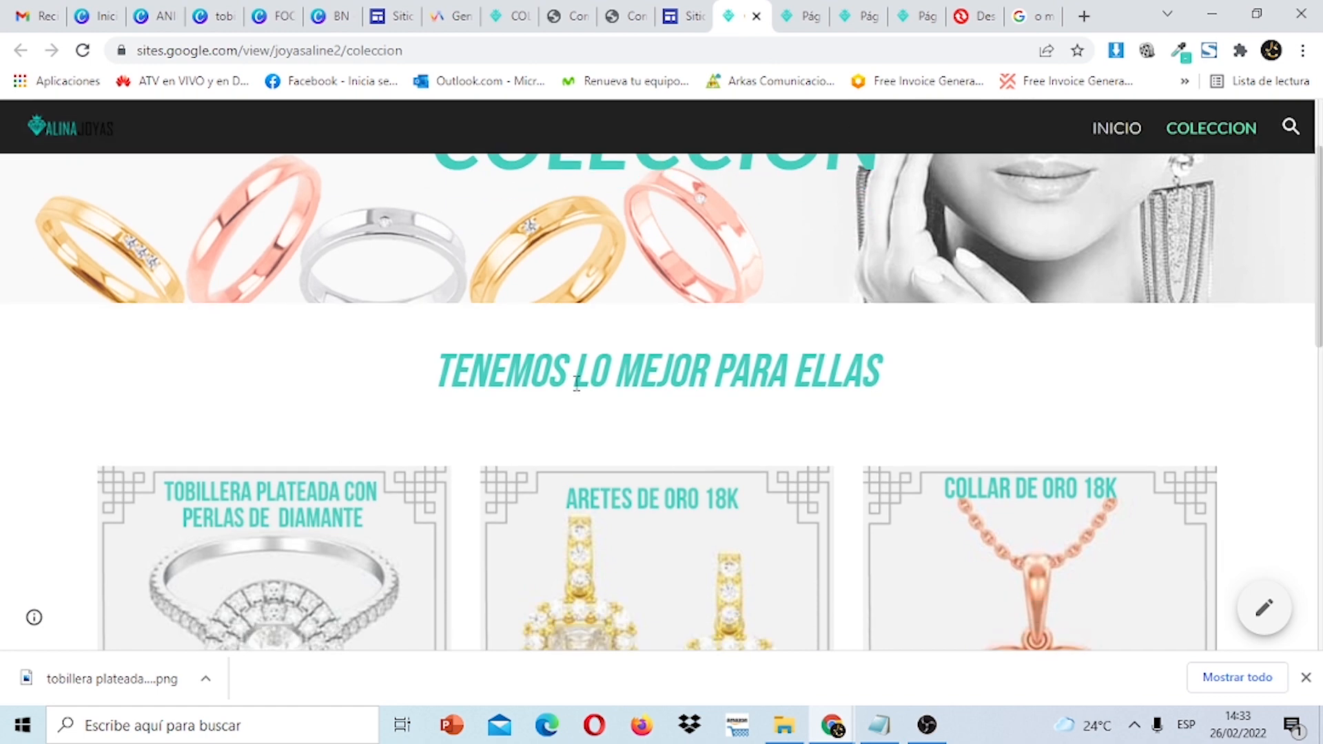
pyautogui.moveTo(1320, 249); pyautogui.dragTo(1319, 124)
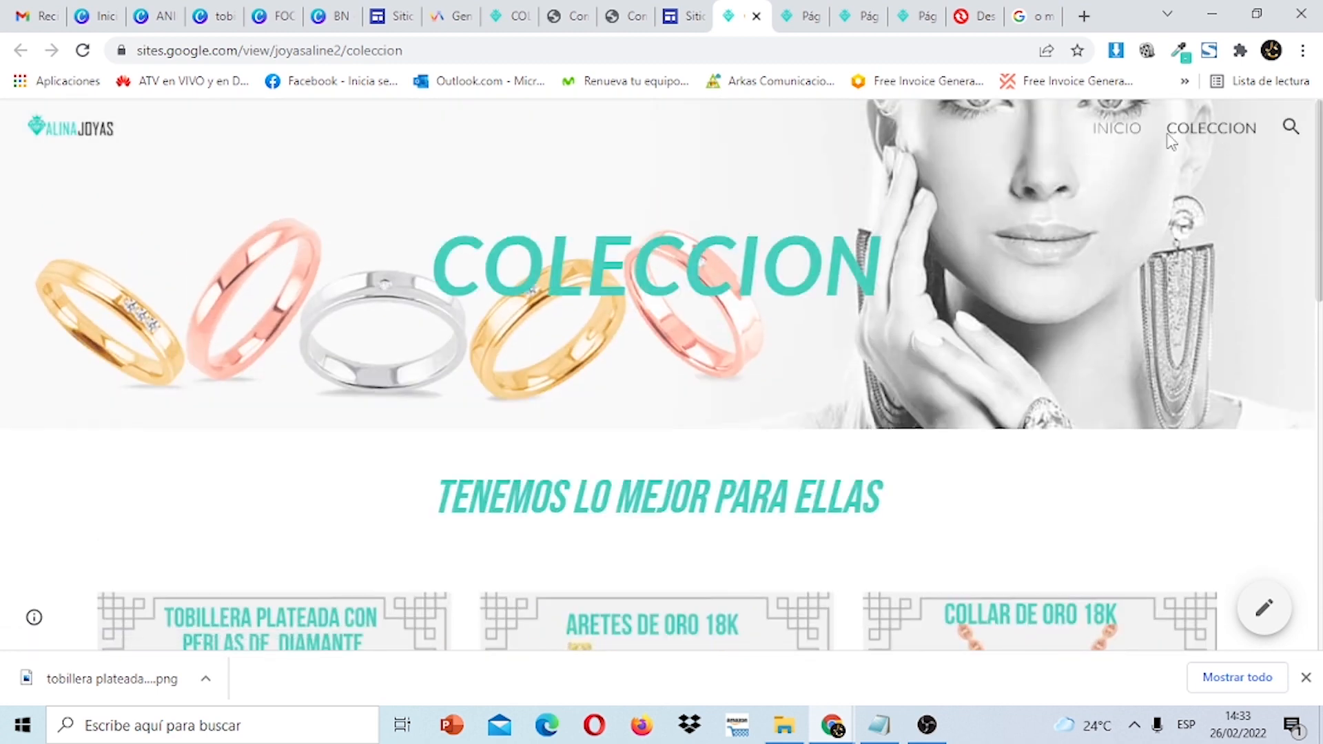
# Browse the live INICIO page's DIAMANTES section and gold cards, closing the downloads bar.
pyautogui.click(1116, 140)
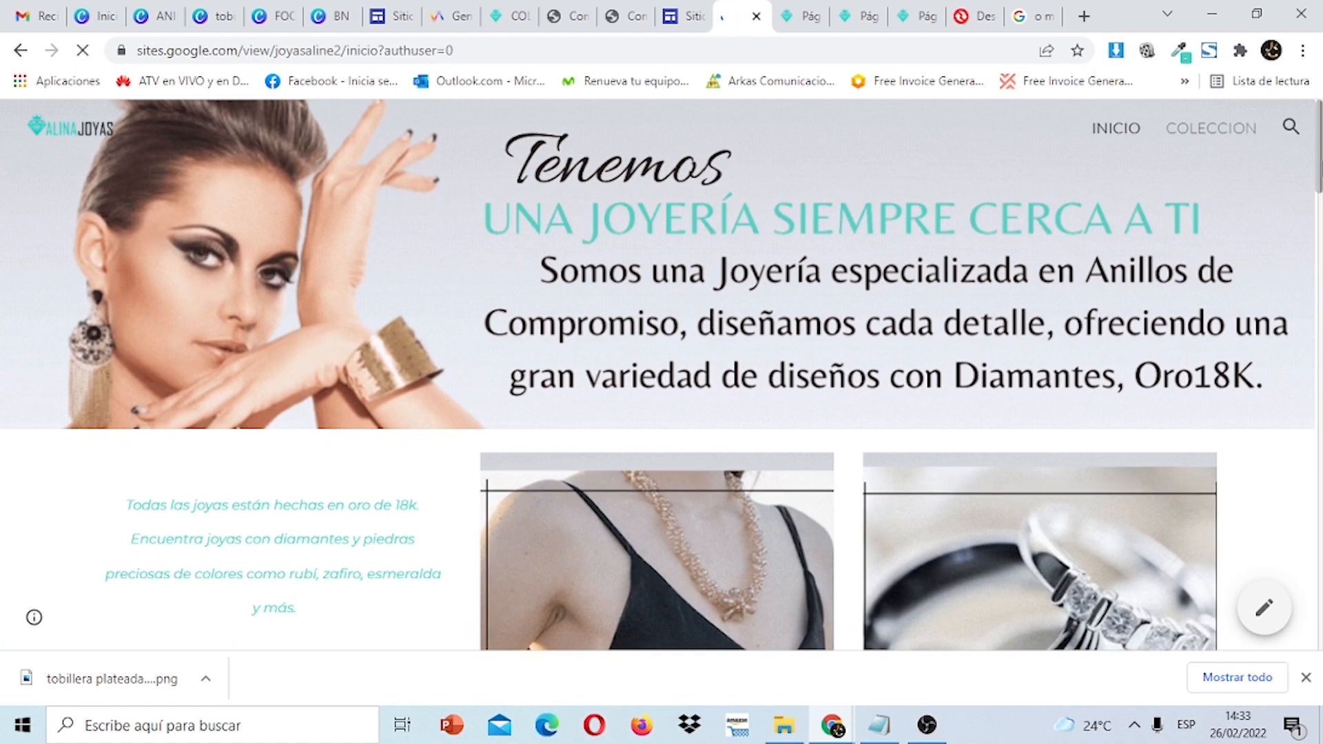
pyautogui.scroll(-4, 965, 303)
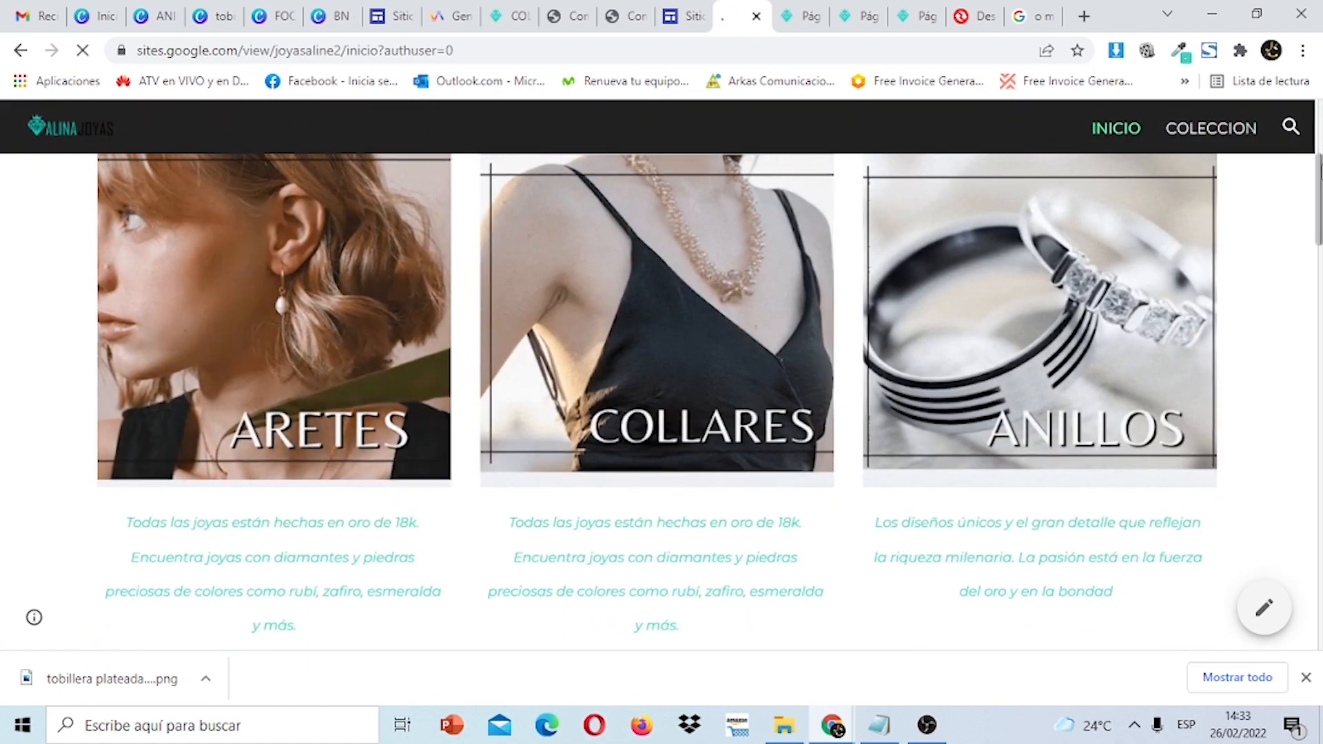
pyautogui.moveTo(1320, 172); pyautogui.dragTo(1320, 100)
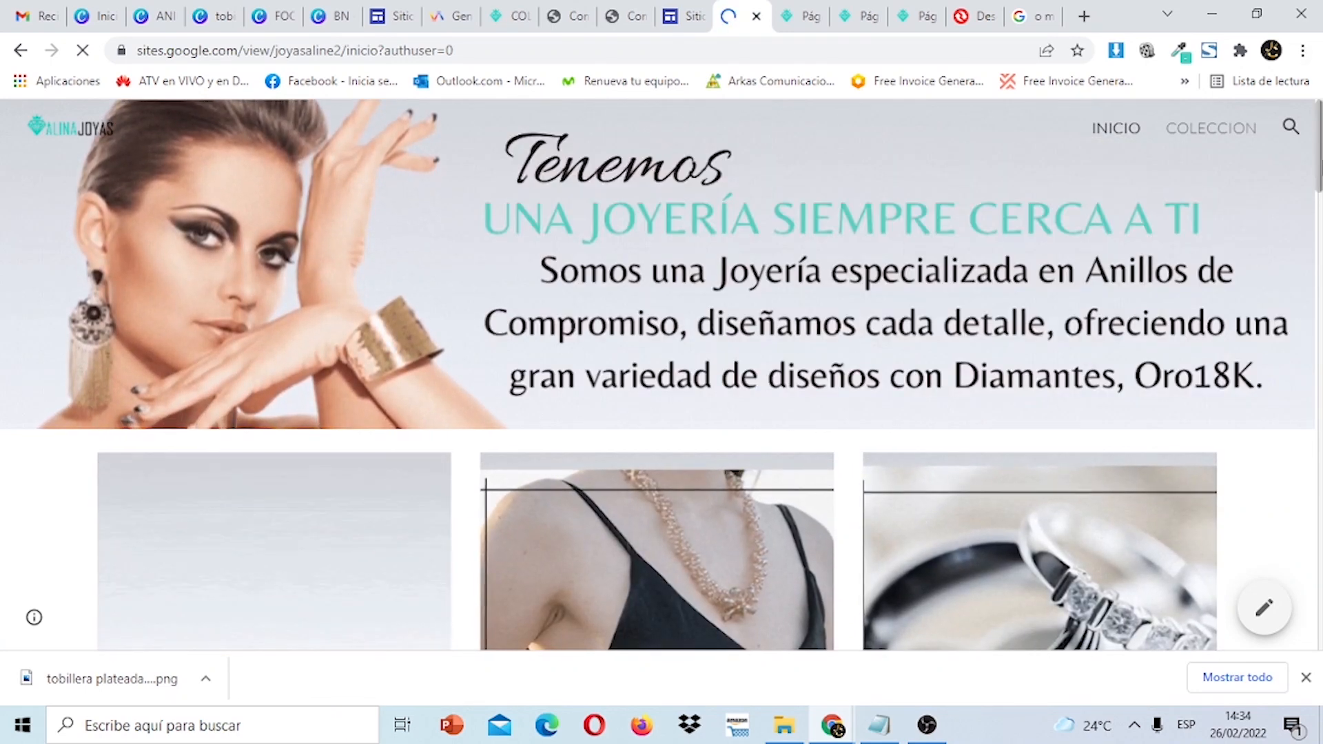
pyautogui.scroll(-3, 661, 400)
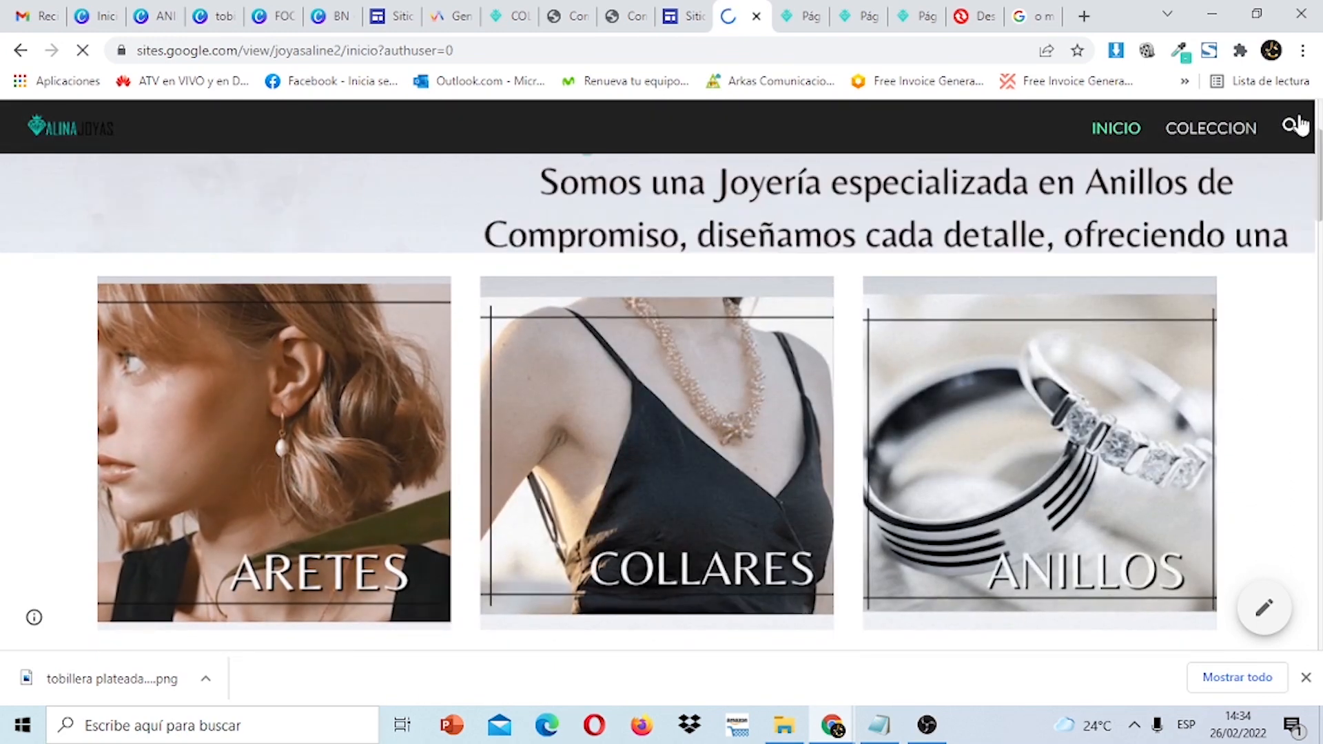
pyautogui.moveTo(1321, 181); pyautogui.dragTo(1320, 610)
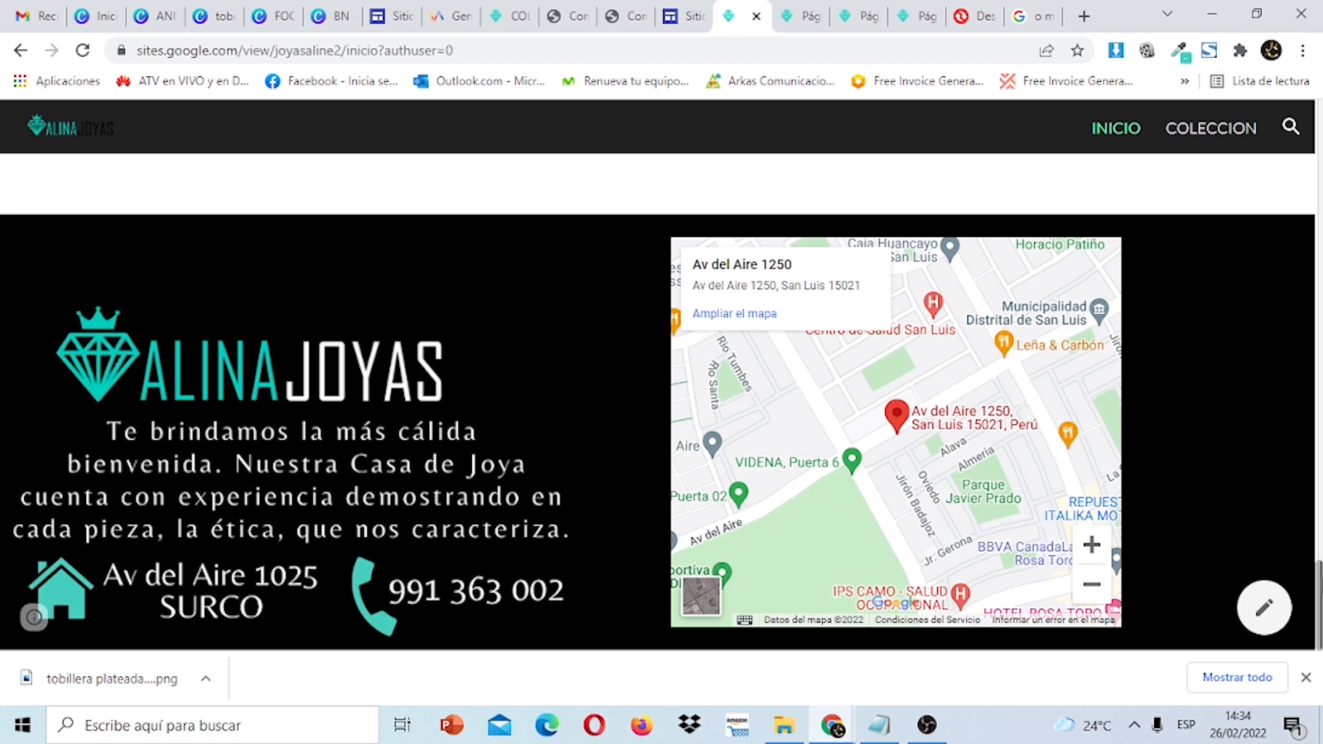
pyautogui.moveTo(1319, 578); pyautogui.dragTo(1294, 269)
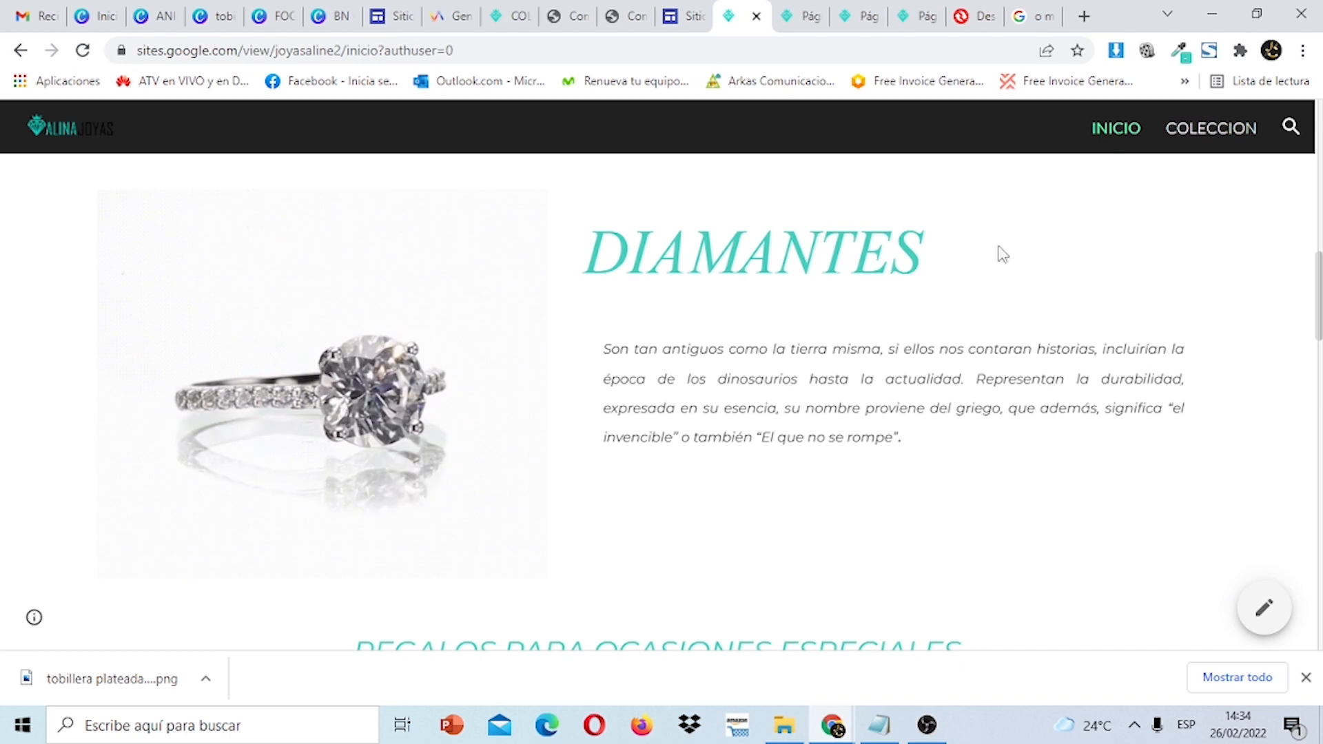
pyautogui.click(1305, 677)
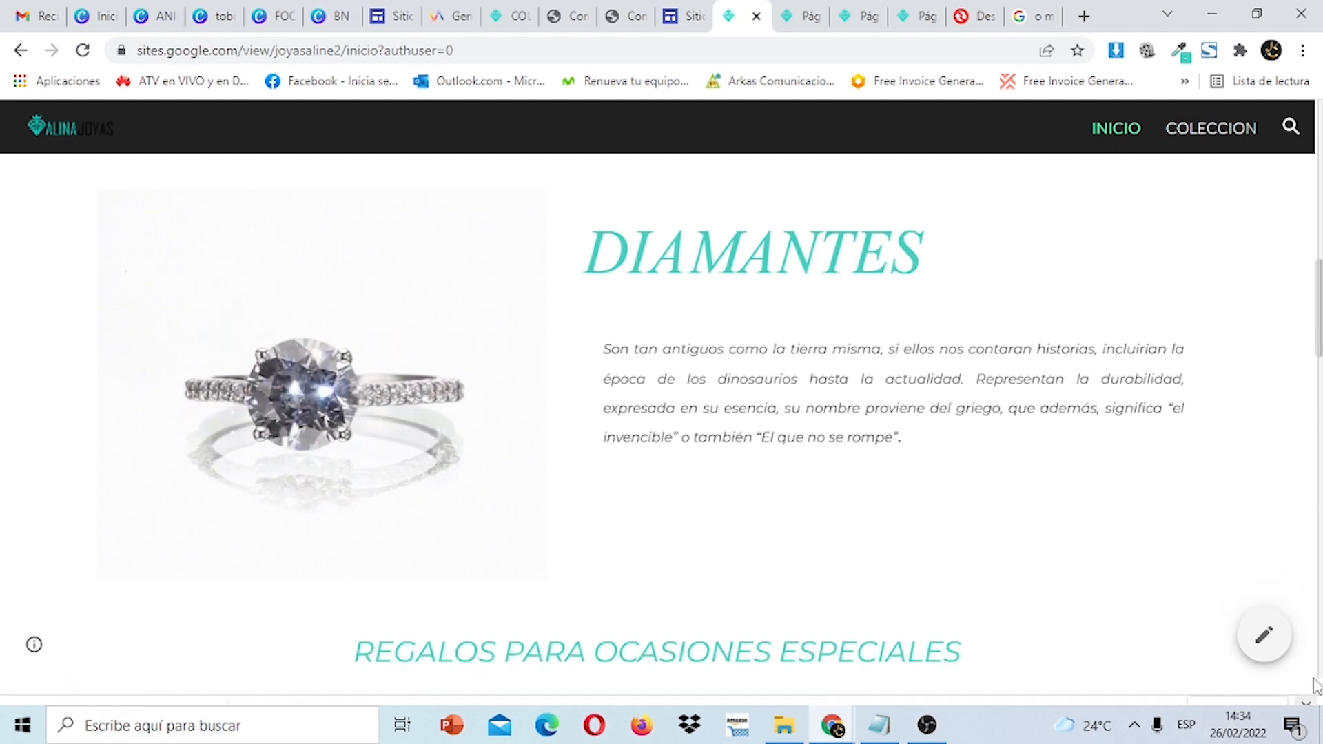
pyautogui.moveTo(1319, 345); pyautogui.dragTo(1319, 457)
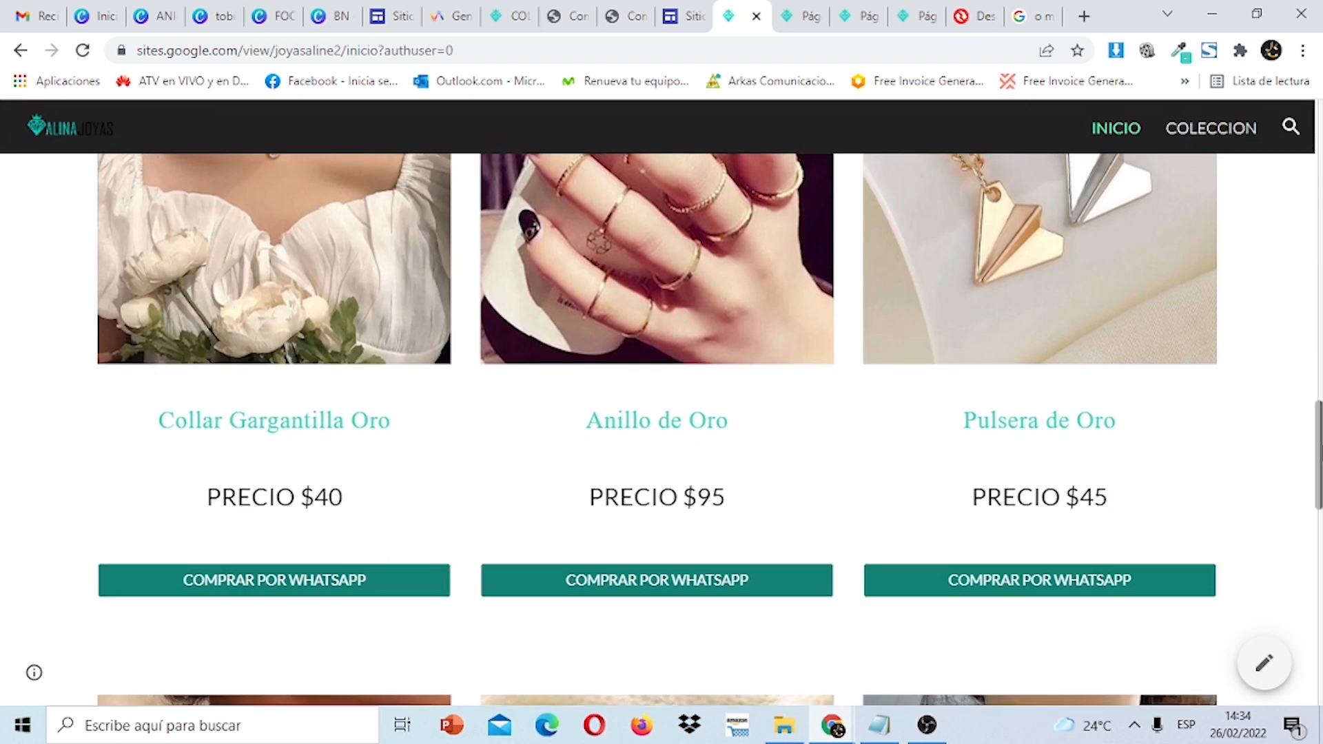
pyautogui.moveTo(1321, 455); pyautogui.dragTo(1320, 257)
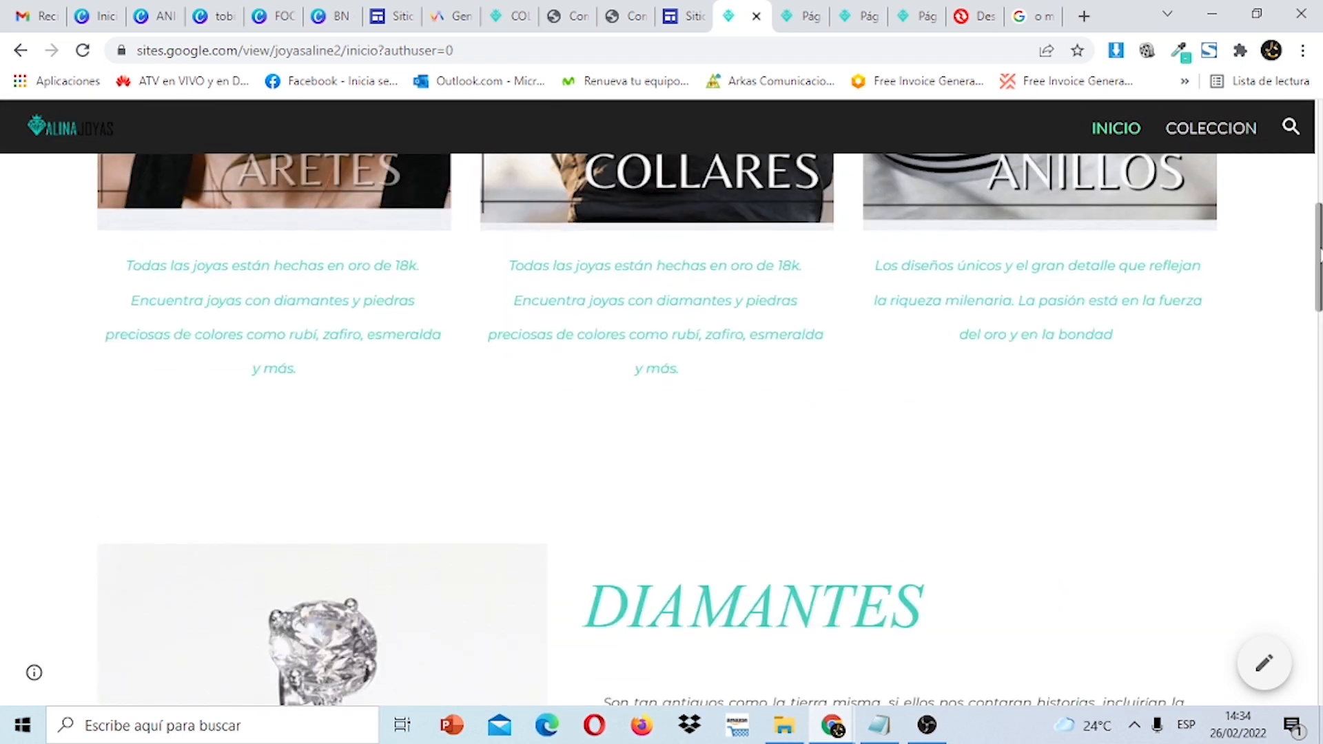
pyautogui.click(1215, 138)
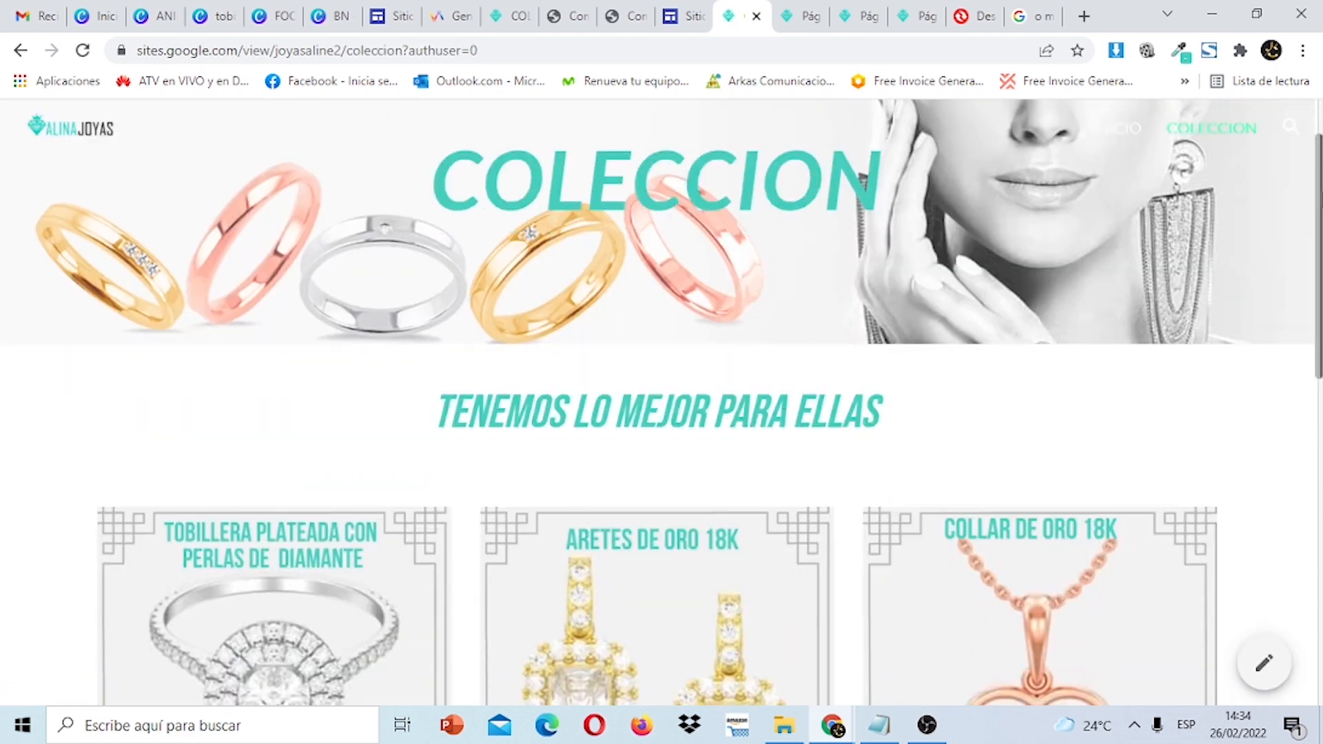
pyautogui.scroll(-5, 1034, 390)
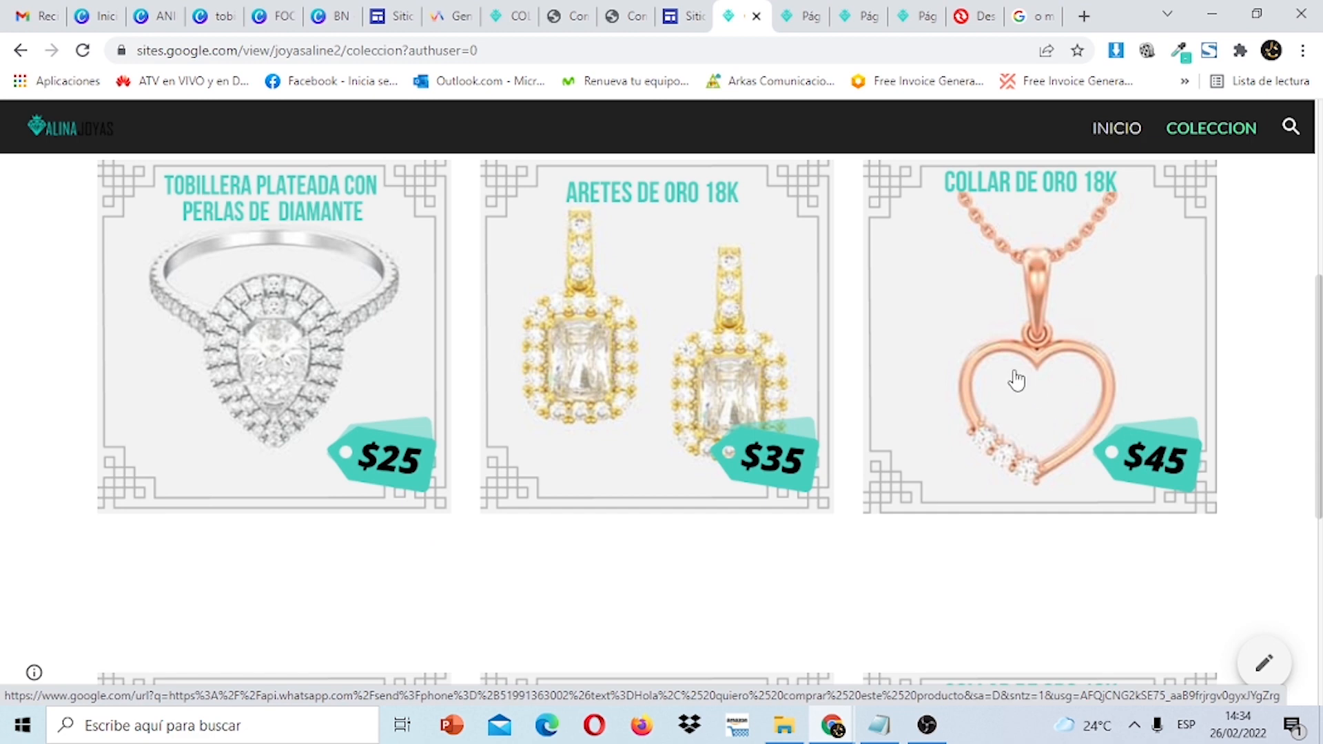
pyautogui.moveTo(1318, 340); pyautogui.dragTo(1290, 296)
pyautogui.click(999, 417)
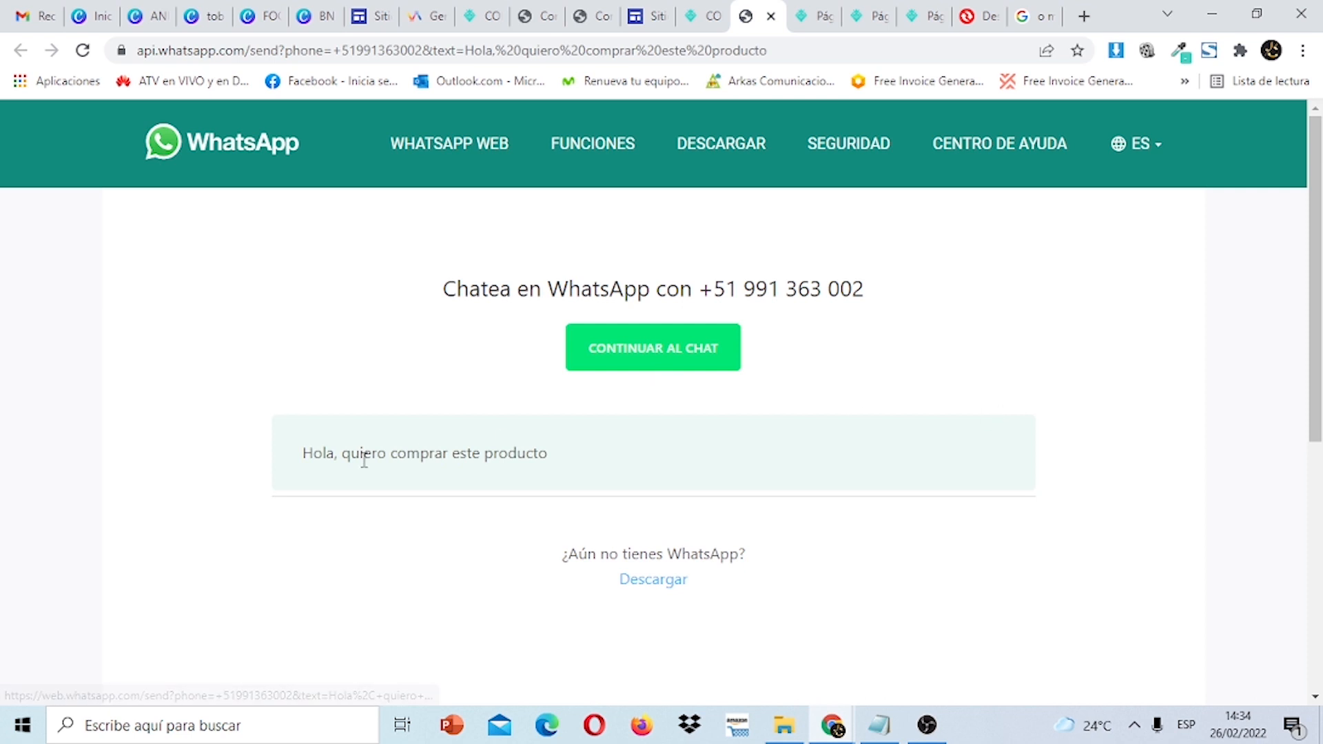
pyautogui.click(771, 16)
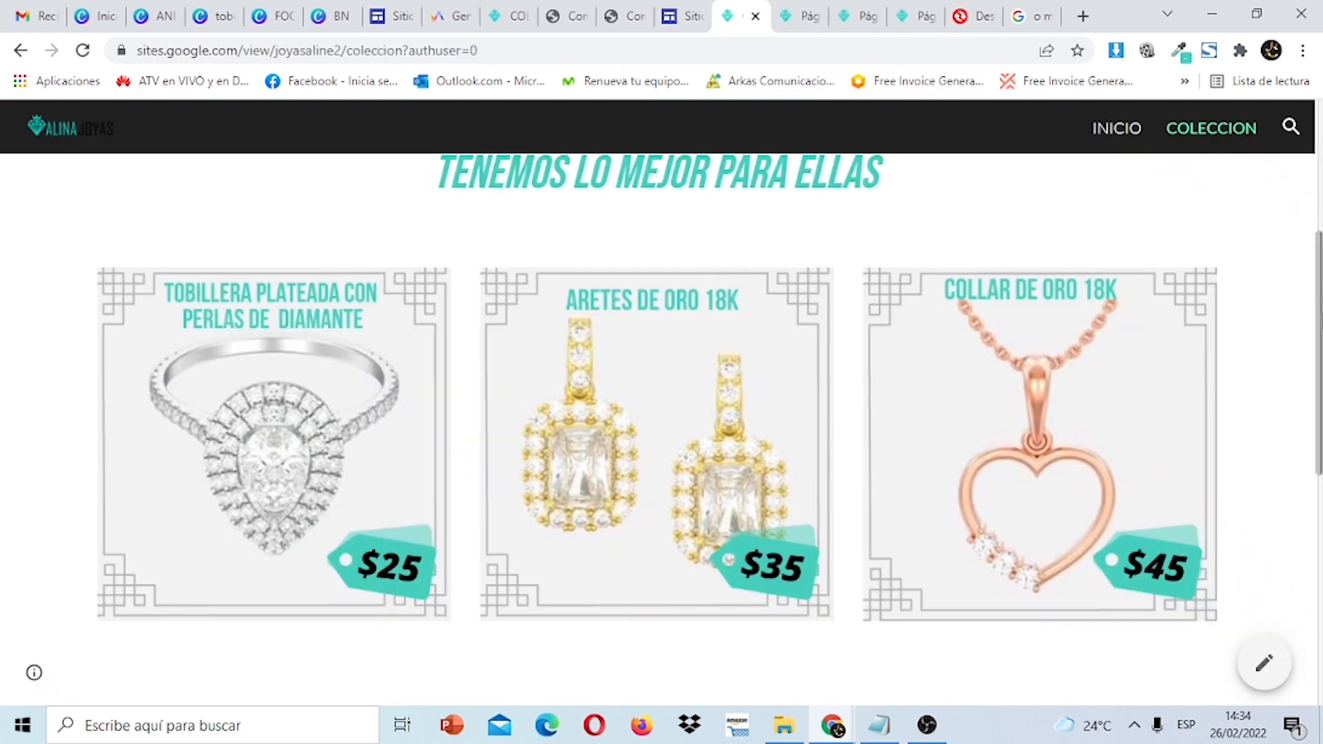
pyautogui.scroll(5, 1312, 128)
pyautogui.scroll(-5, 1310, 103)
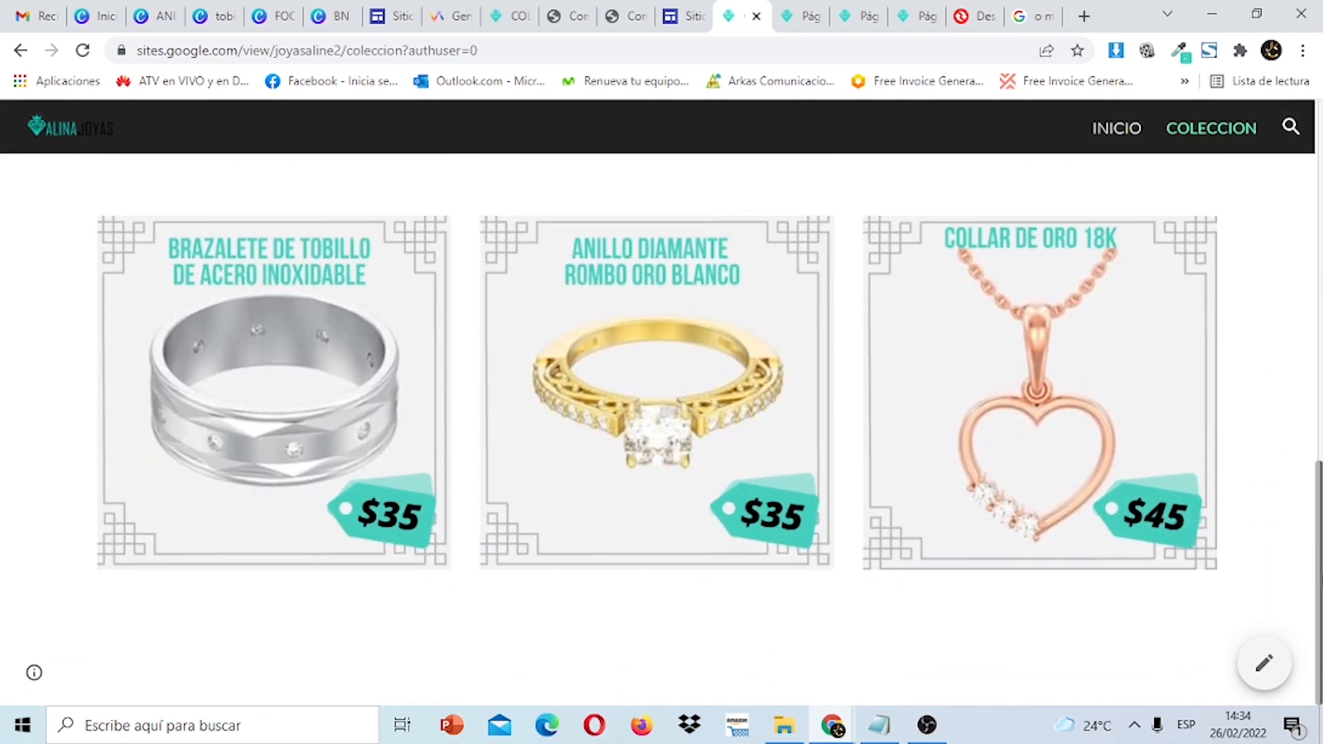
pyautogui.moveTo(1312, 571); pyautogui.dragTo(1293, 62)
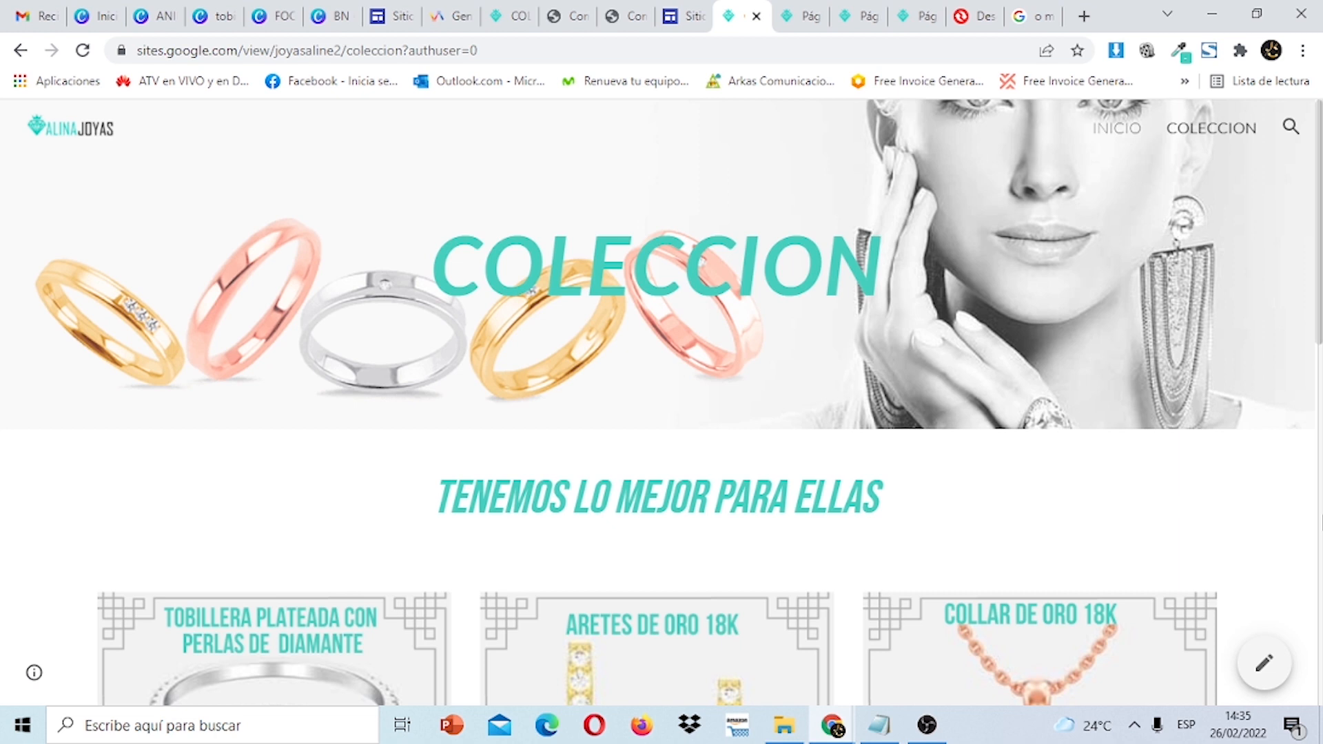
pyautogui.click(1122, 137)
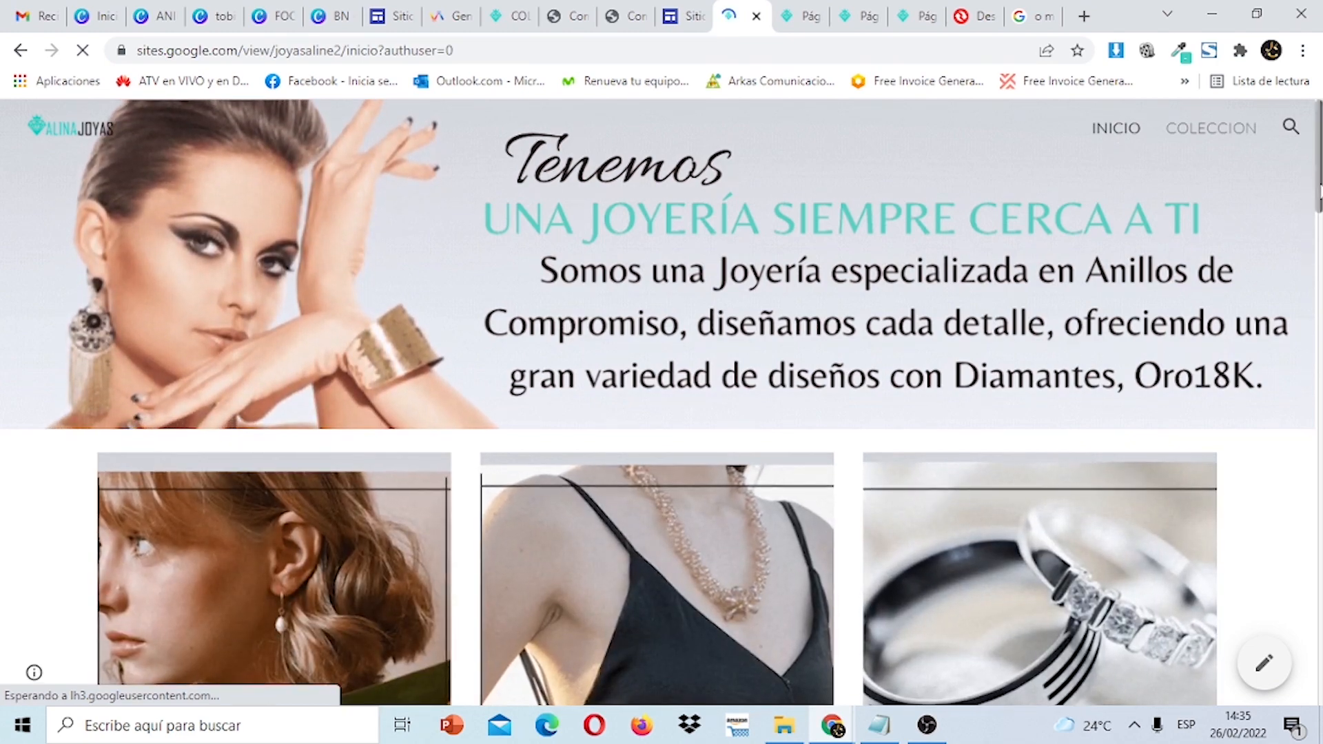
pyautogui.scroll(-15, 661, 399)
pyautogui.scroll(-10, 662, 414)
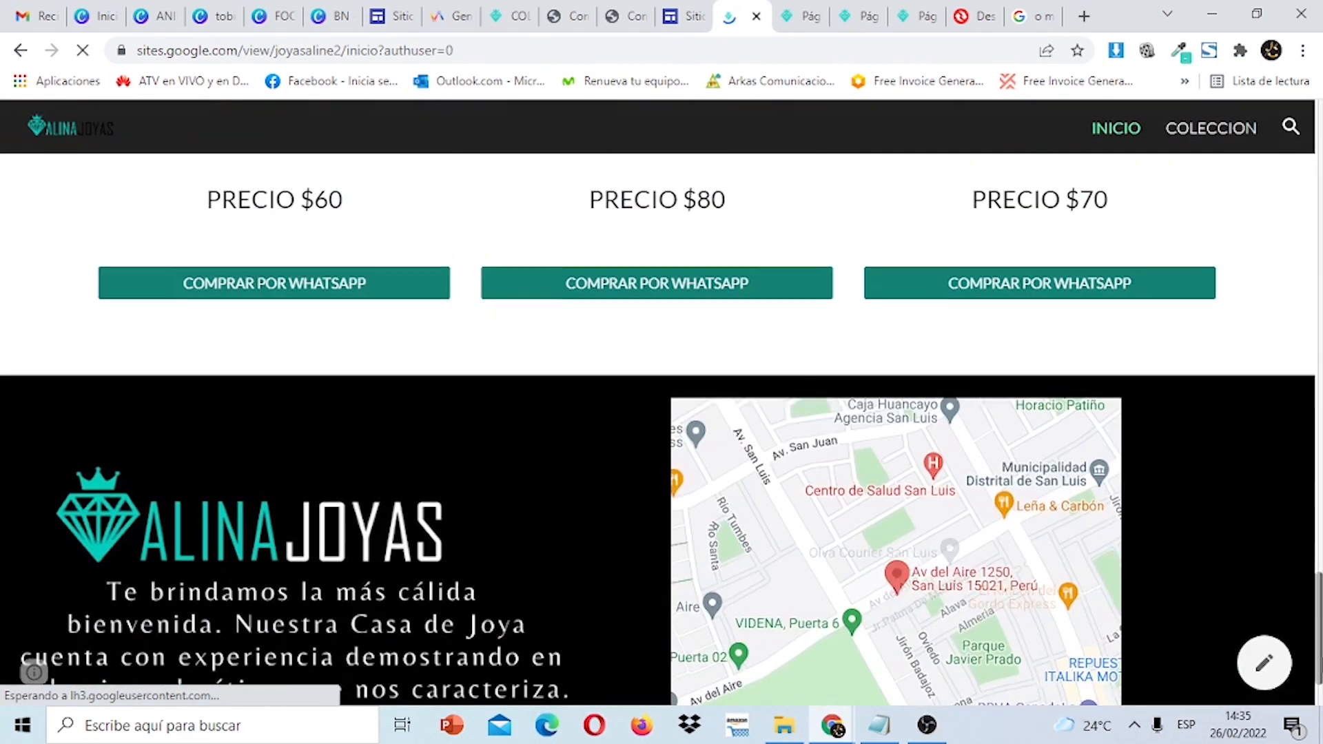
pyautogui.scroll(20, 1316, 132)
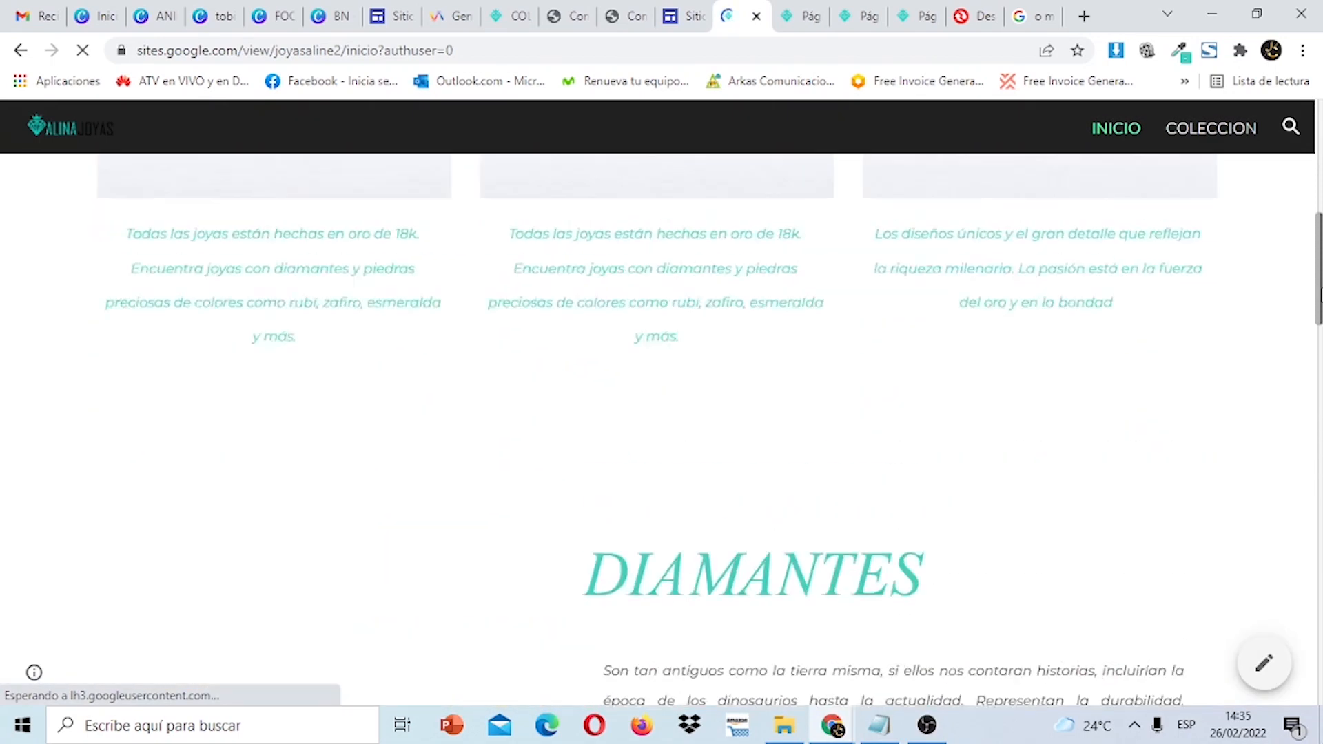